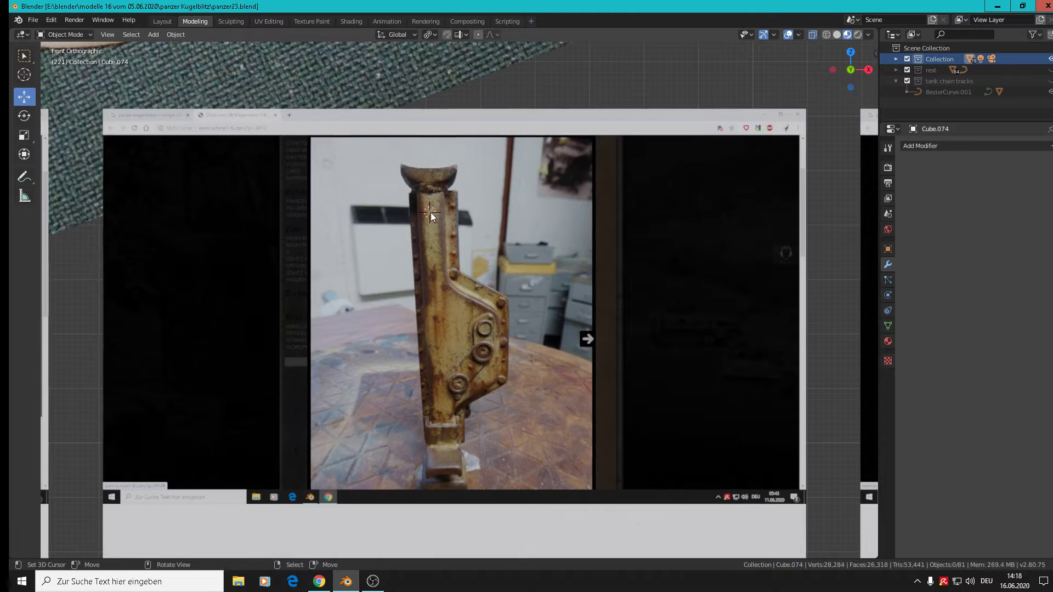
# Add a cube at the 3D cursor and scale it down to roughly the width of the jack's upper column in the photo
pyautogui.click(155, 35)
pyautogui.moveTo(163, 47)
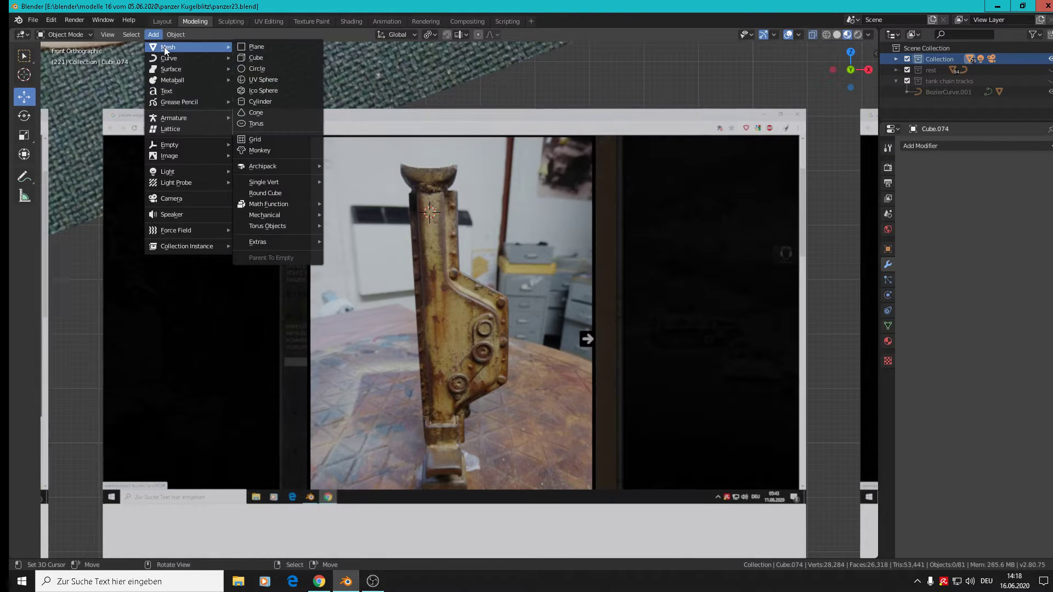
pyautogui.click(269, 57)
pyautogui.press('s')
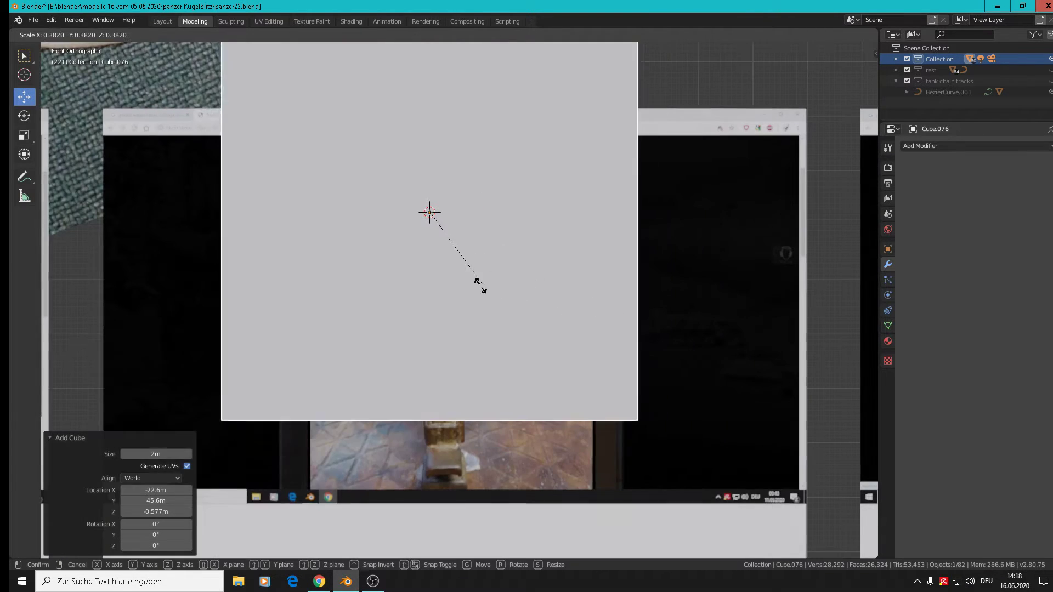
pyautogui.press('Return')
pyautogui.press('s')
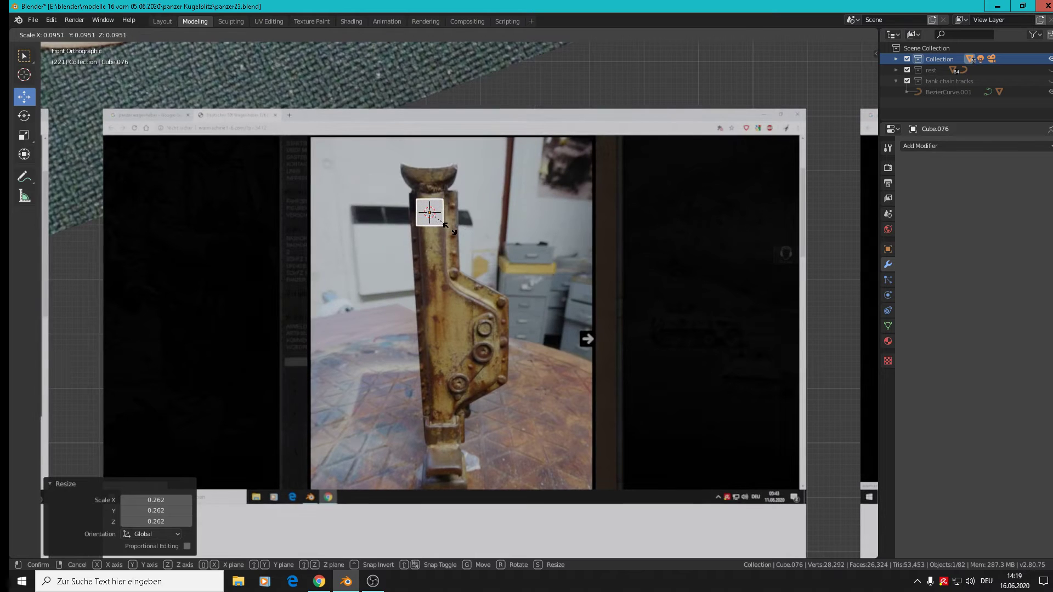
pyautogui.click(449, 233)
# Move the cube about -0.15 m along Y in front of the reference photo and scale its Y depth to about 0.401
pyautogui.scroll(3, 420, 221)
pyautogui.moveTo(460, 235); pyautogui.dragTo(404, 213, button='middle')
pyautogui.moveTo(399, 199); pyautogui.dragTo(494, 226)
pyautogui.press('s')
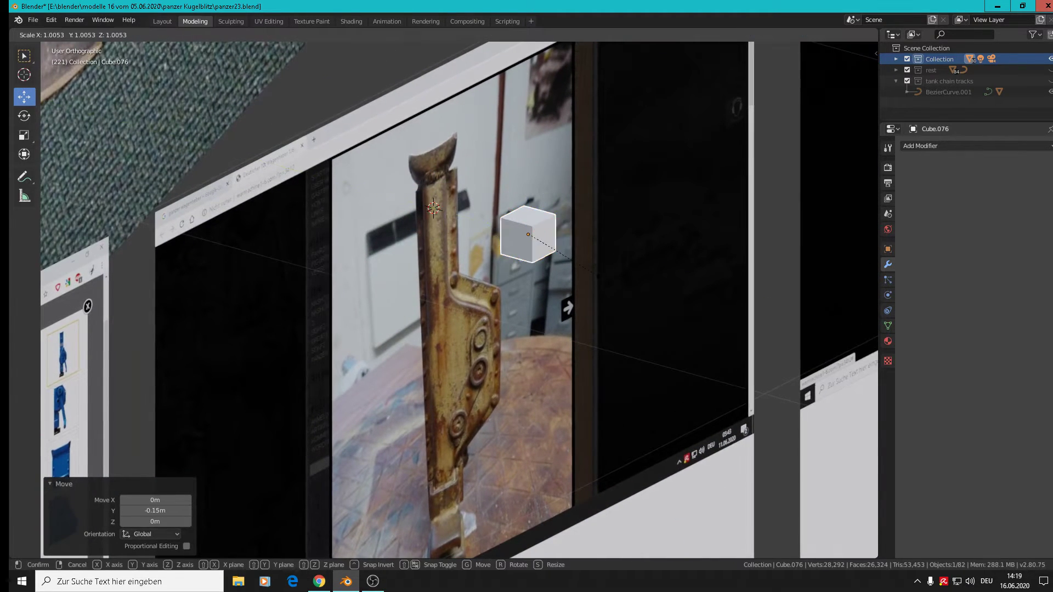
pyautogui.press('y')
pyautogui.click(555, 258)
pyautogui.scroll(3, 555, 258)
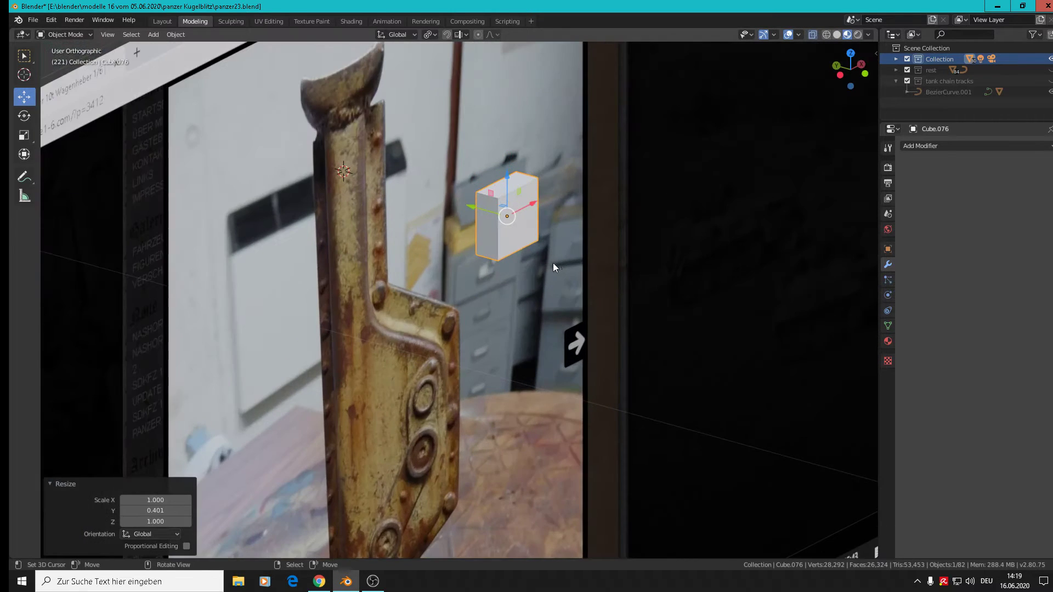
pyautogui.moveTo(552, 262); pyautogui.dragTo(537, 224, button='middle')
# Lengthen the cube in Edit Mode by moving its bottom face about 0.081 m down along Z
pyautogui.press('KP_1')
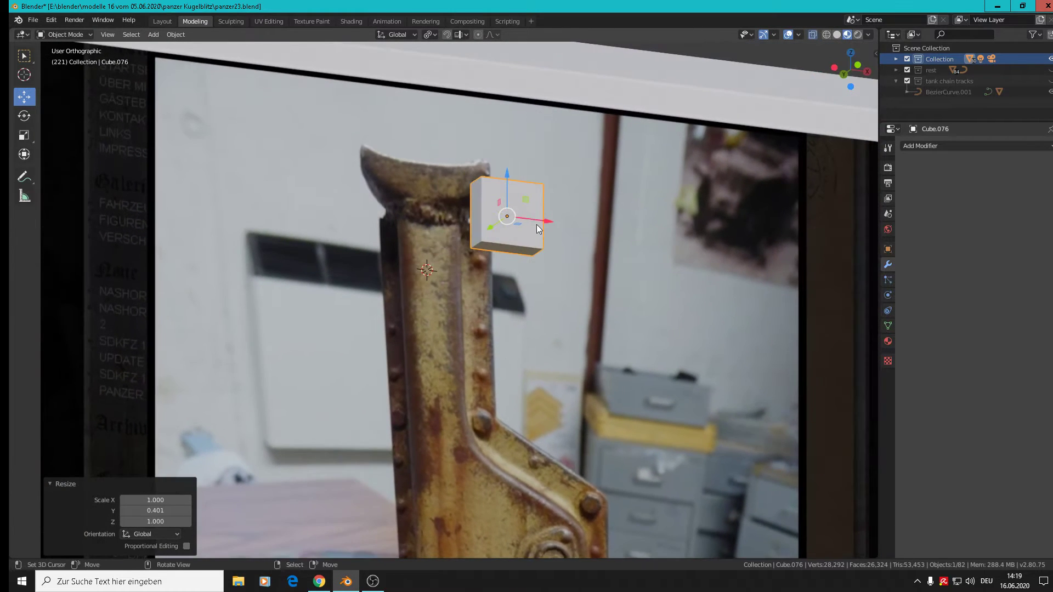
pyautogui.press('Tab')
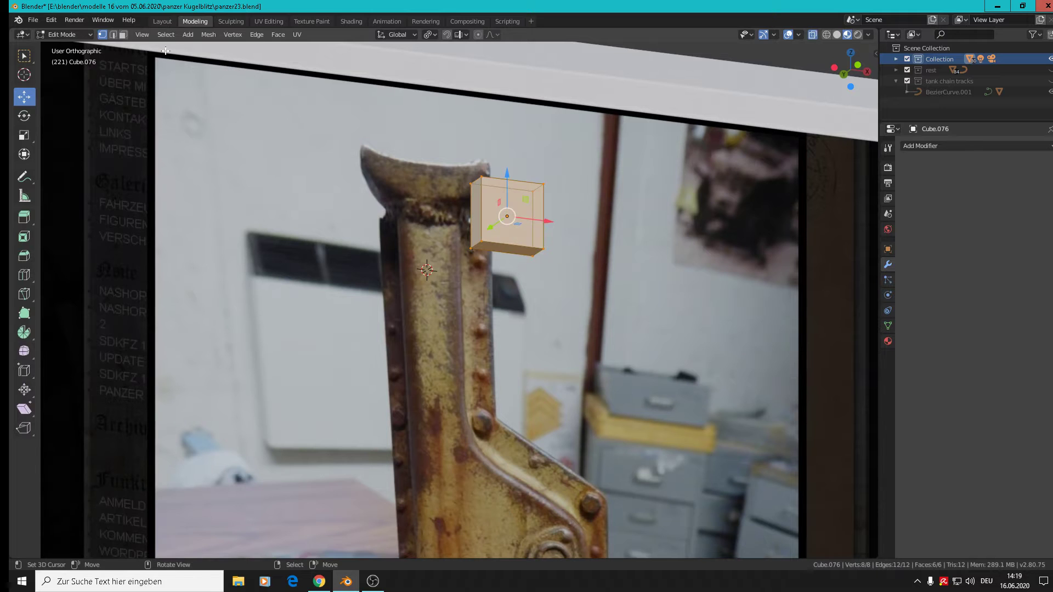
pyautogui.click(123, 35)
pyautogui.click(504, 248)
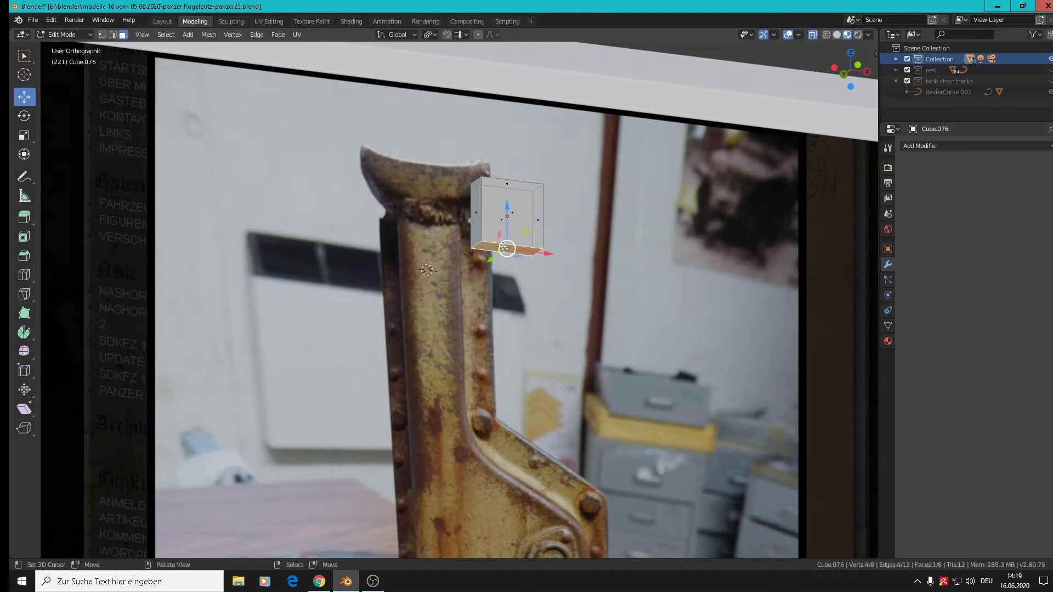
pyautogui.press('KP_1')
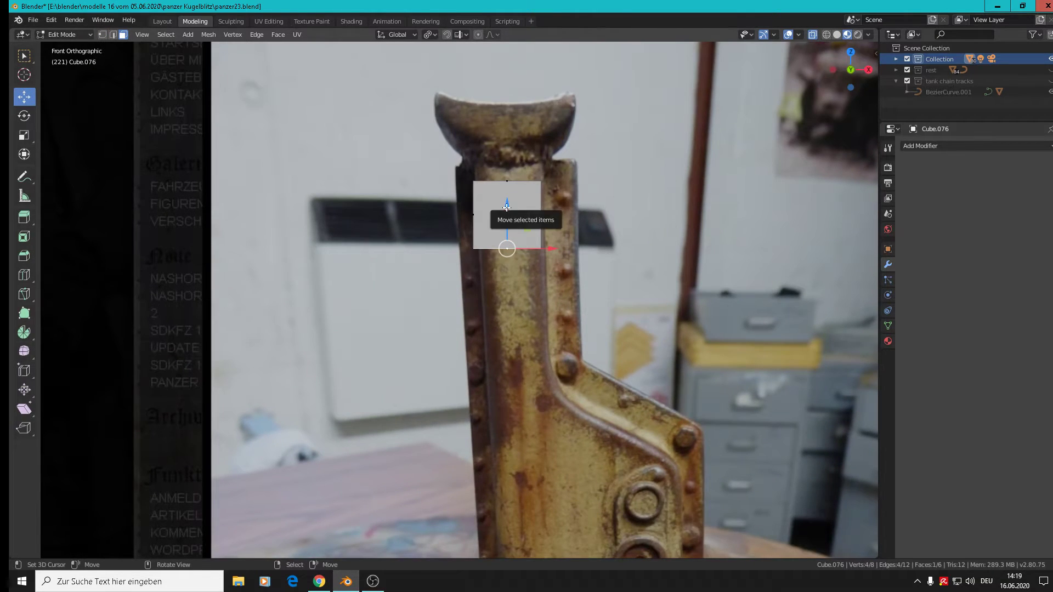
pyautogui.moveTo(513, 203); pyautogui.dragTo(509, 317)
pyautogui.keyDown('shift'); pyautogui.moveTo(552, 330); pyautogui.dragTo(414, 271, button='middle'); pyautogui.keyUp('shift')
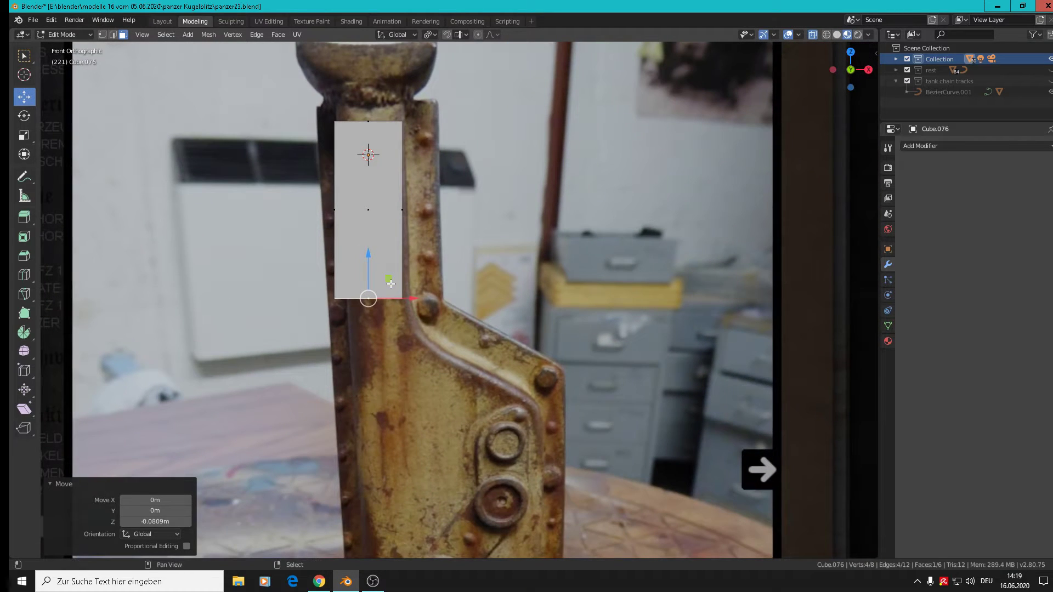
pyautogui.hotkey('shift', 'd')
pyautogui.press('Escape')
pyautogui.press('g')
pyautogui.click(378, 269)
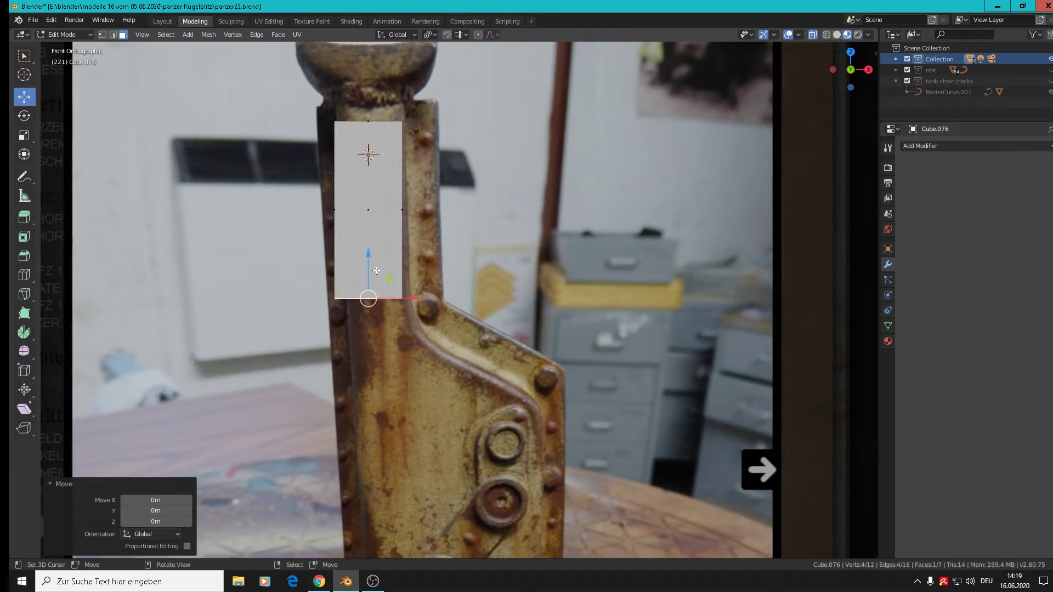
pyautogui.press('g')
pyautogui.click(378, 305)
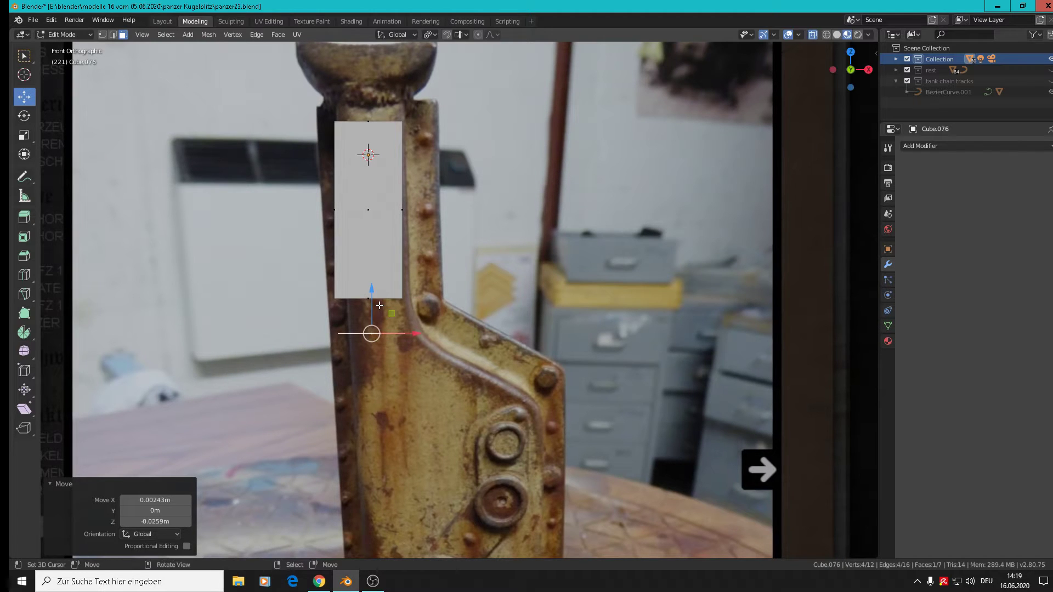
pyautogui.press('x')
pyautogui.click(379, 306)
# Extrude the block's bottom face and move the new face about 0.043 m down along Z
pyautogui.moveTo(379, 305); pyautogui.dragTo(405, 283, button='middle')
pyautogui.click(371, 296)
pyautogui.press('KP_1')
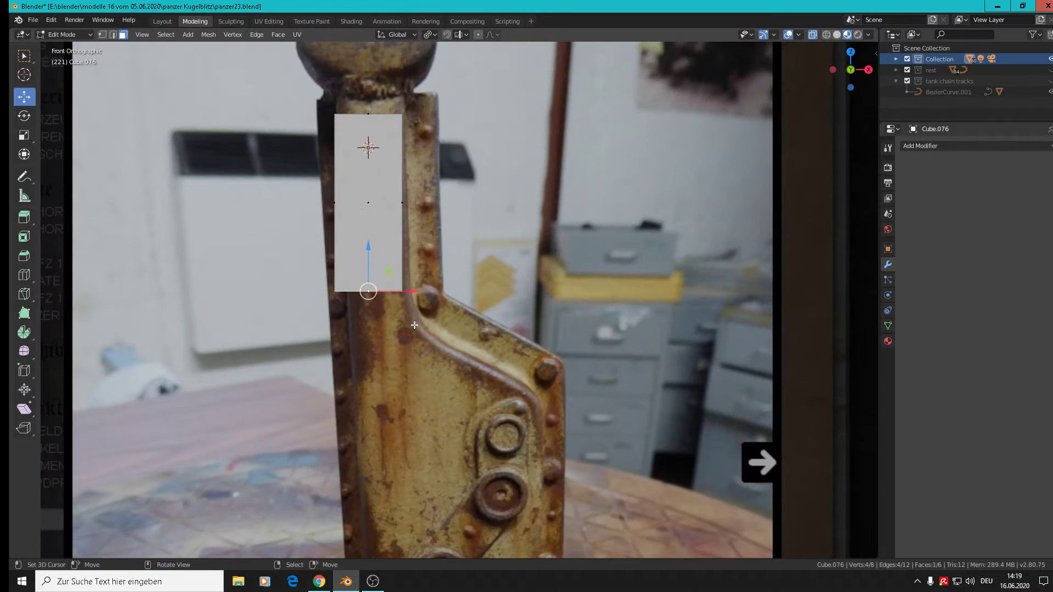
pyautogui.press('e')
pyautogui.rightClick(414, 325)
pyautogui.moveTo(369, 250); pyautogui.dragTo(364, 310)
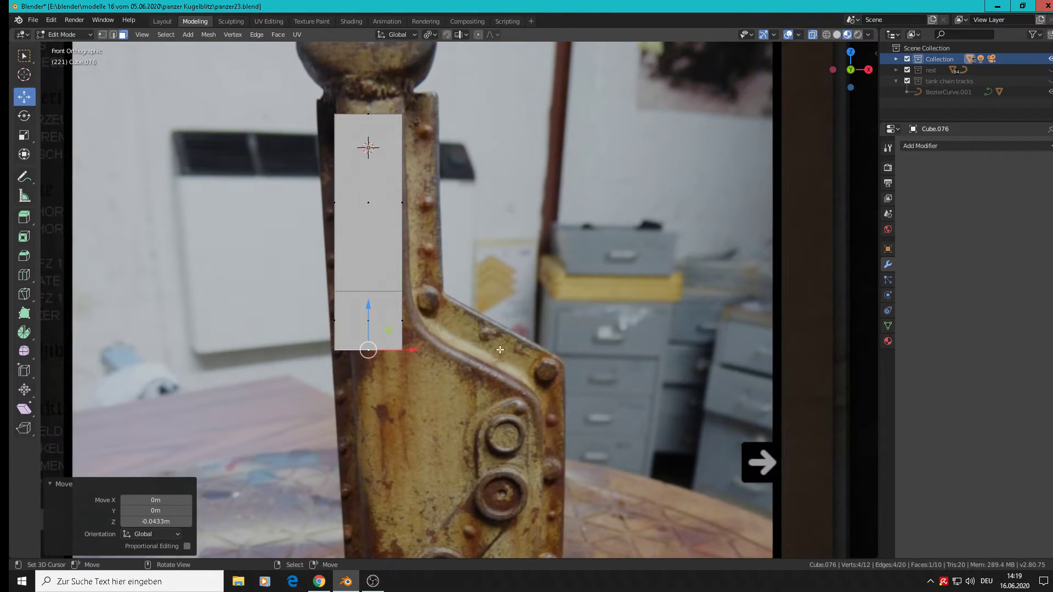
# Move the lower right edge of the new section about 0.022 m along X to follow the housing's slanted contour
pyautogui.moveTo(364, 310); pyautogui.dragTo(257, 132, button='middle')
pyautogui.press('KP_1')
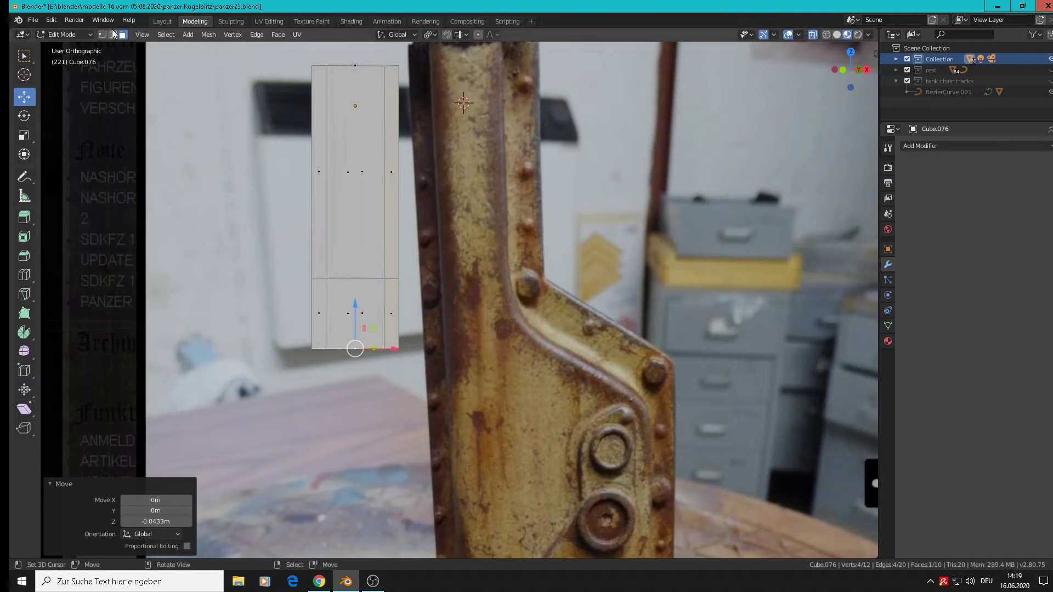
pyautogui.rightClick(401, 343)
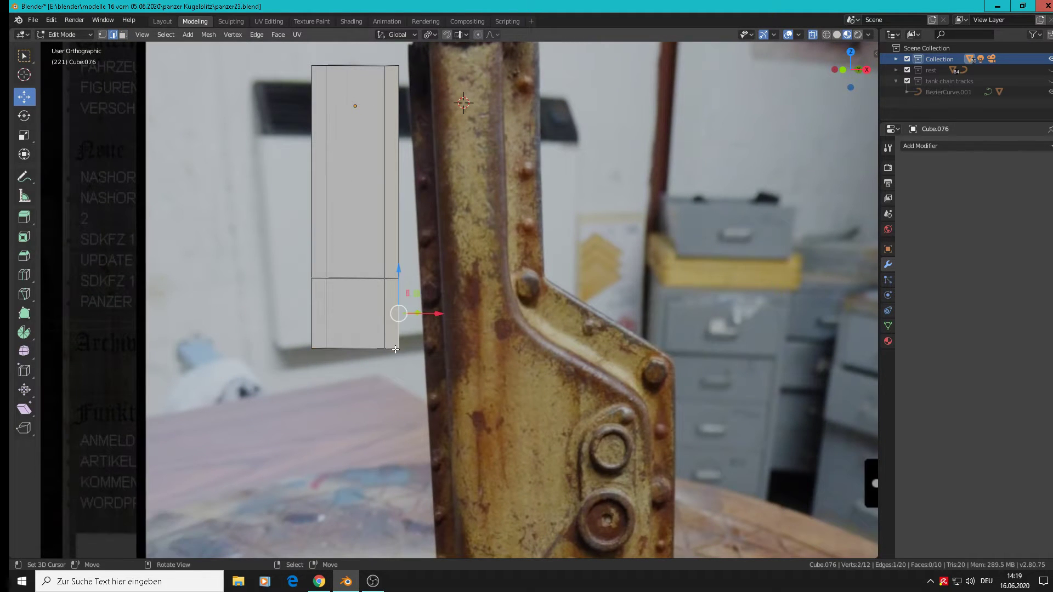
pyautogui.rightClick(394, 349)
pyautogui.moveTo(412, 352); pyautogui.dragTo(437, 362, button='middle')
pyautogui.press('KP_1')
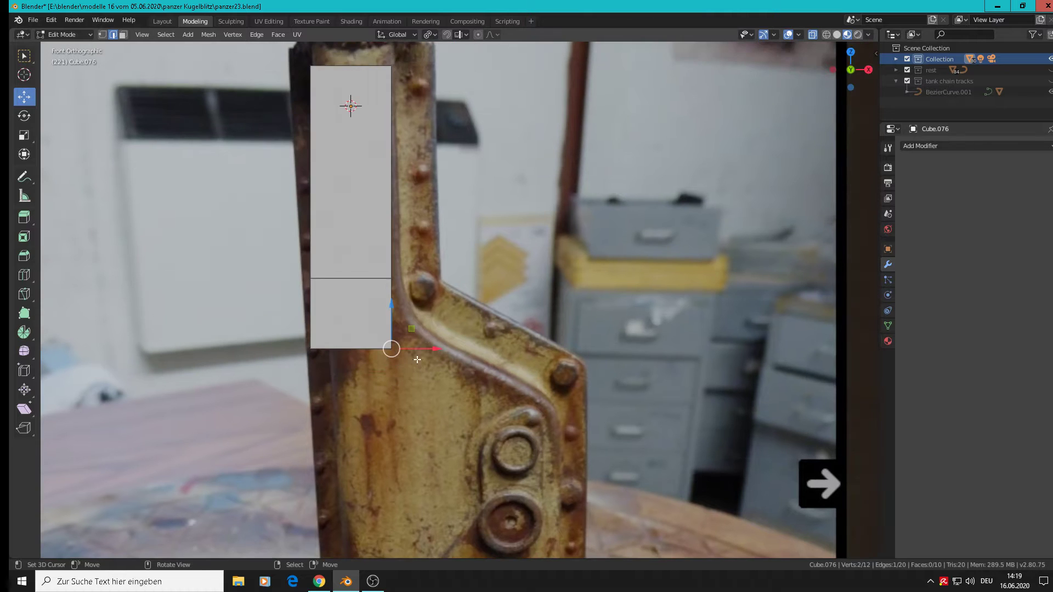
pyautogui.press('g')
pyautogui.press('x')
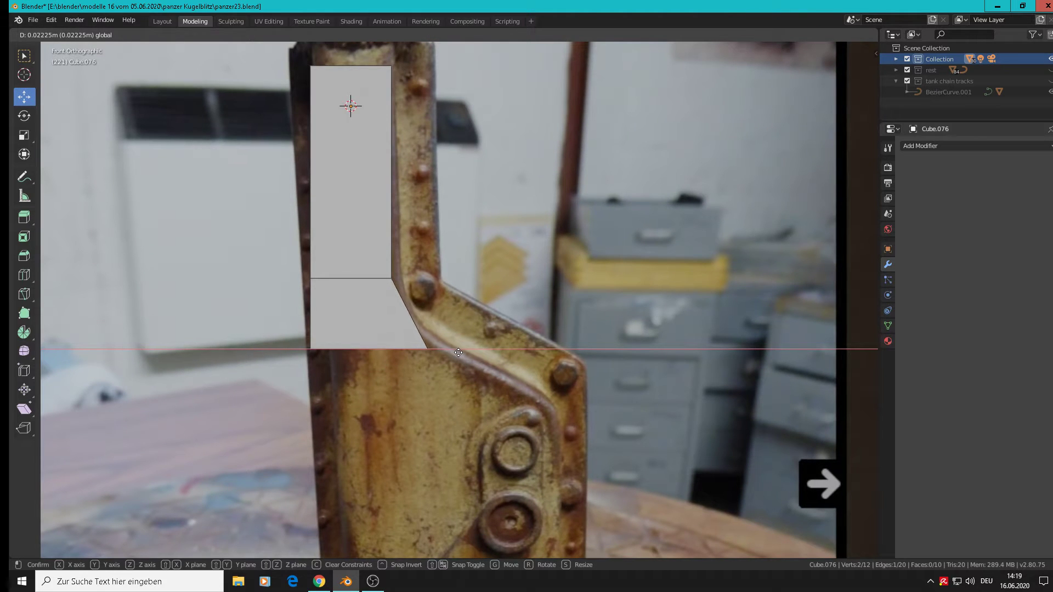
pyautogui.click(459, 353)
# Fine-tune the bottom face's height along Z, raising it about 0.0048 m and lowering it about 0.0023 m
pyautogui.moveTo(459, 353); pyautogui.dragTo(428, 345, button='middle')
pyautogui.click(126, 35)
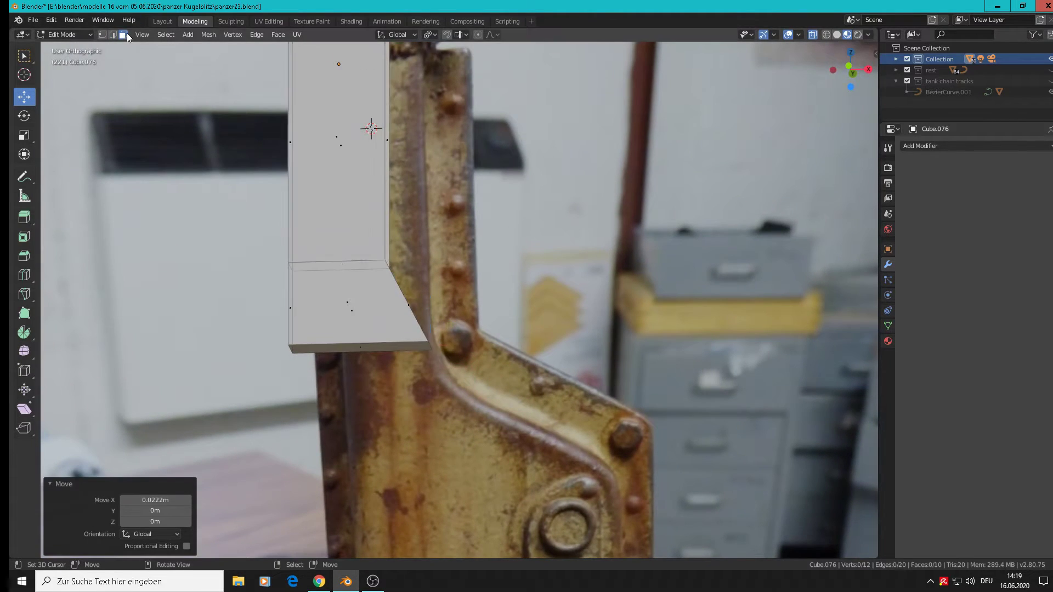
pyautogui.rightClick(368, 348)
pyautogui.press('KP_1')
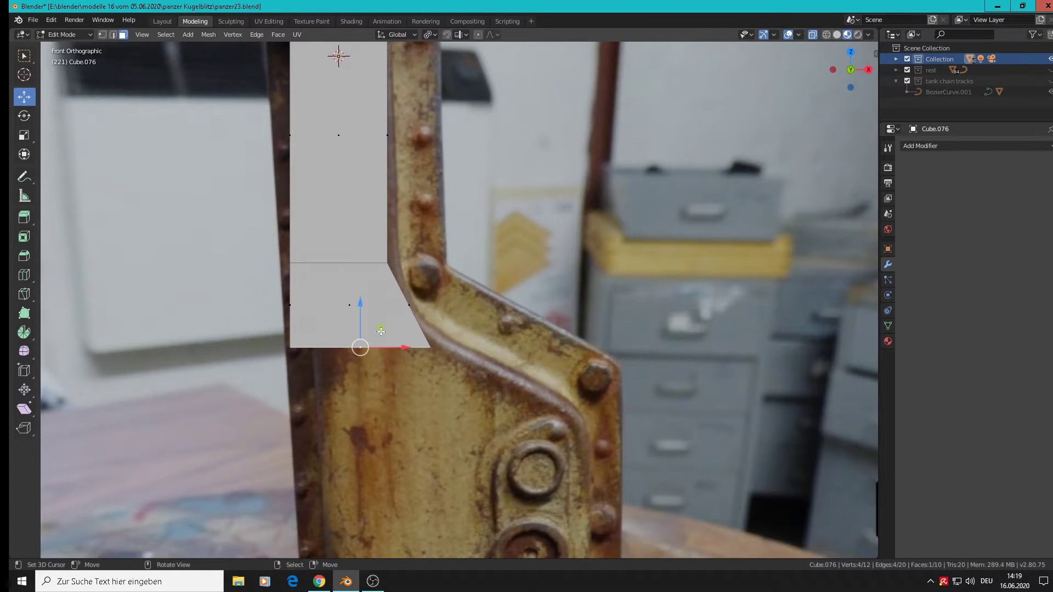
pyautogui.moveTo(365, 311)
pyautogui.mouseDown()
pyautogui.moveTo(362, 380)
pyautogui.moveTo(373, 303)
pyautogui.mouseUp()
pyautogui.press('g')
pyautogui.press('z')
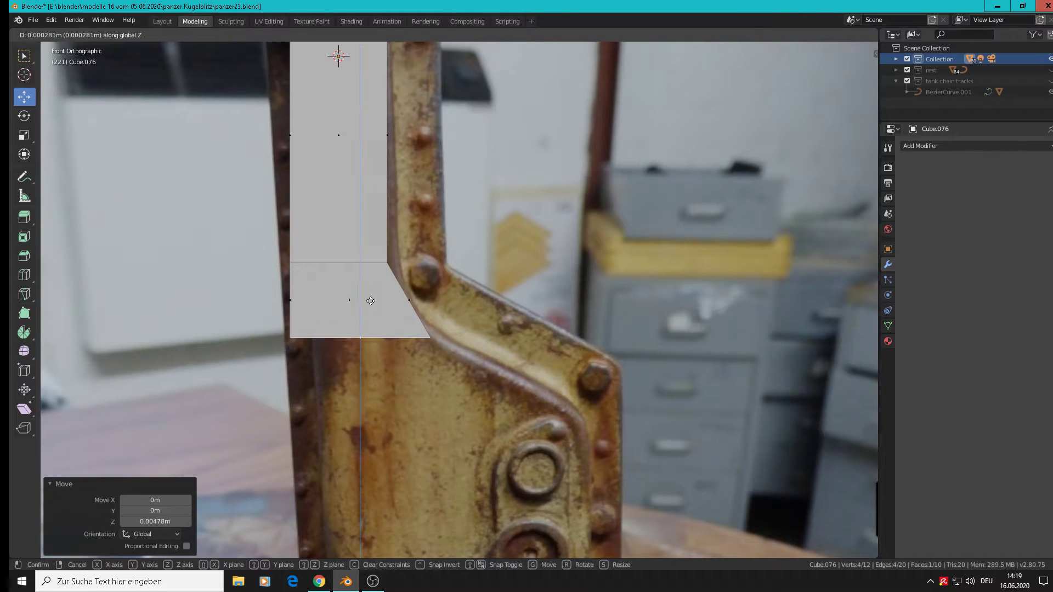
pyautogui.rightClick(372, 306)
pyautogui.moveTo(364, 296)
pyautogui.mouseDown()
pyautogui.moveTo(362, 341)
pyautogui.moveTo(361, 301)
pyautogui.mouseUp()
# Extrude the bottom face again and move the new face about 0.035 m down along Z
pyautogui.press('e')
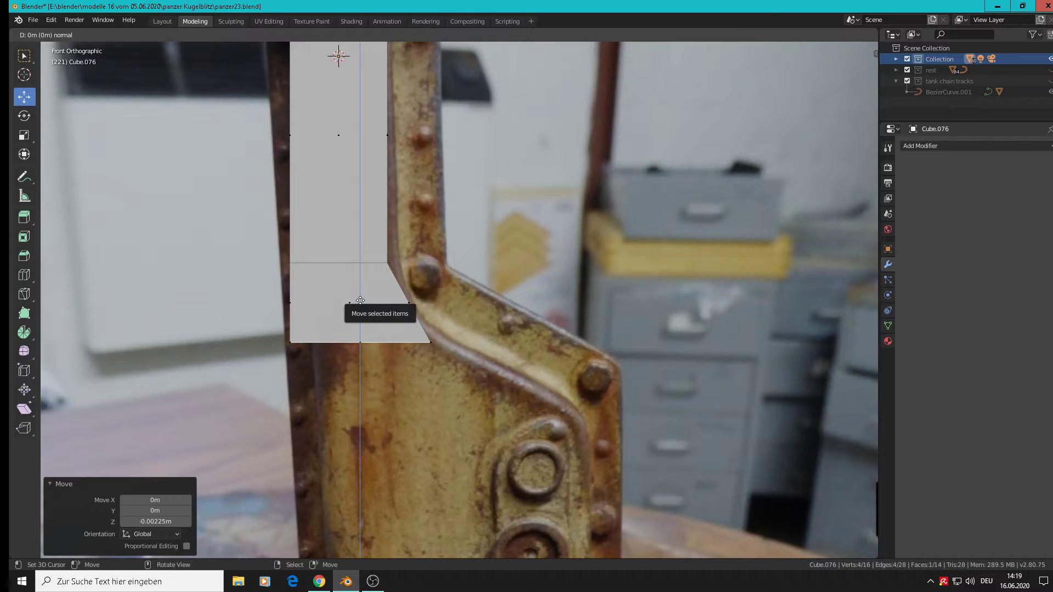
pyautogui.rightClick(368, 328)
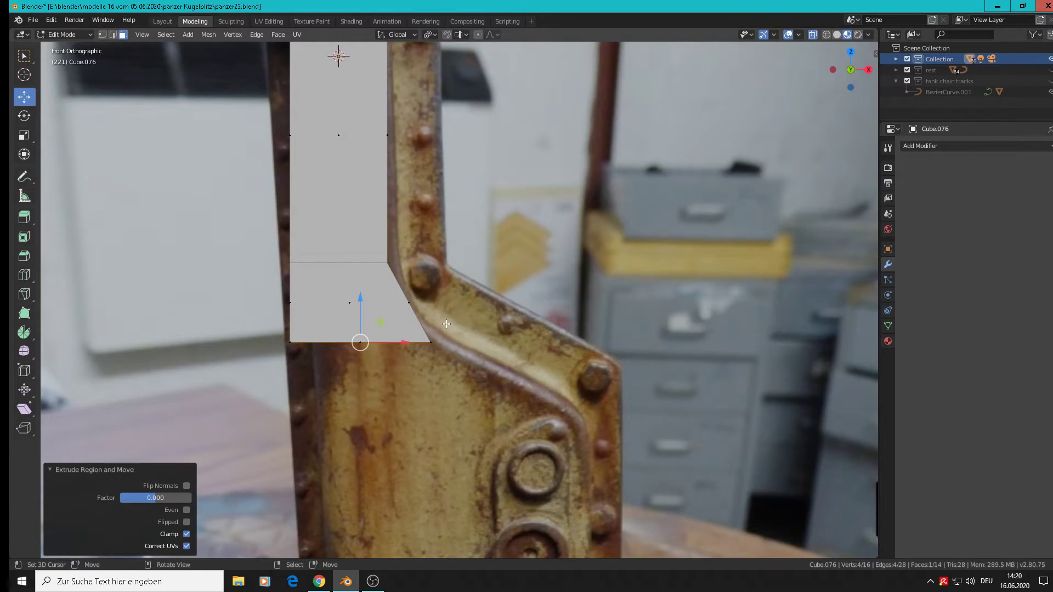
pyautogui.press('g')
pyautogui.press('z')
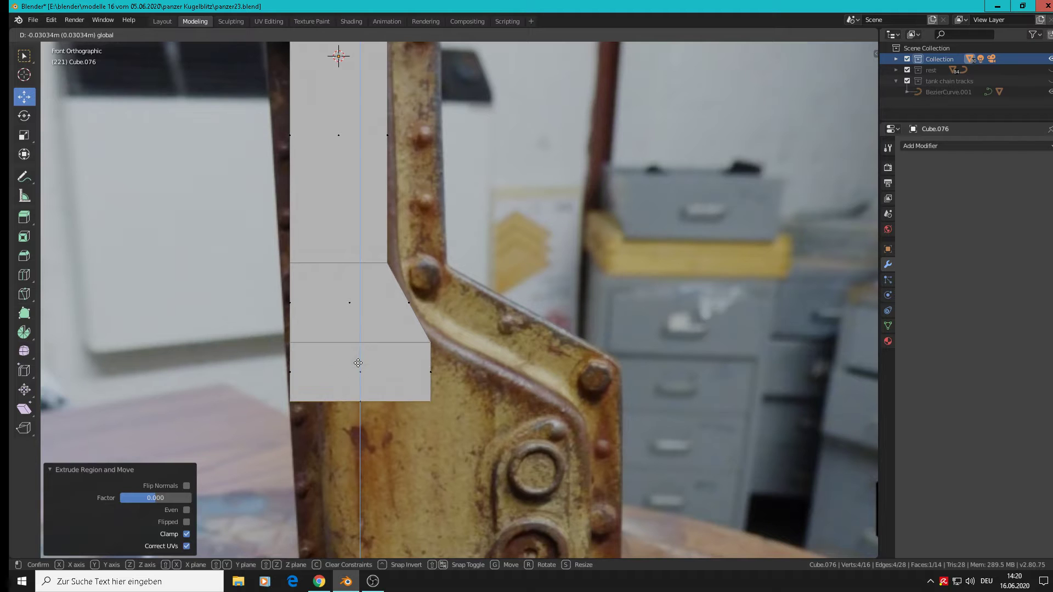
pyautogui.click(357, 374)
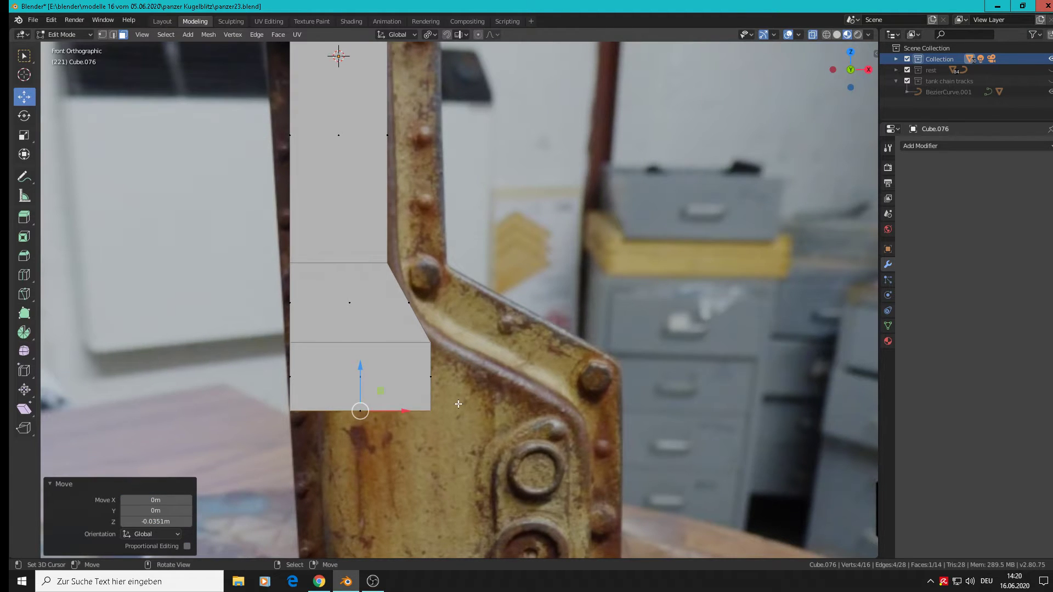
# Move the bottom right edge about 0.076 m along X to the inner corner of the jack housing's wide part
pyautogui.moveTo(458, 404); pyautogui.dragTo(428, 415, button='middle')
pyautogui.click(114, 35)
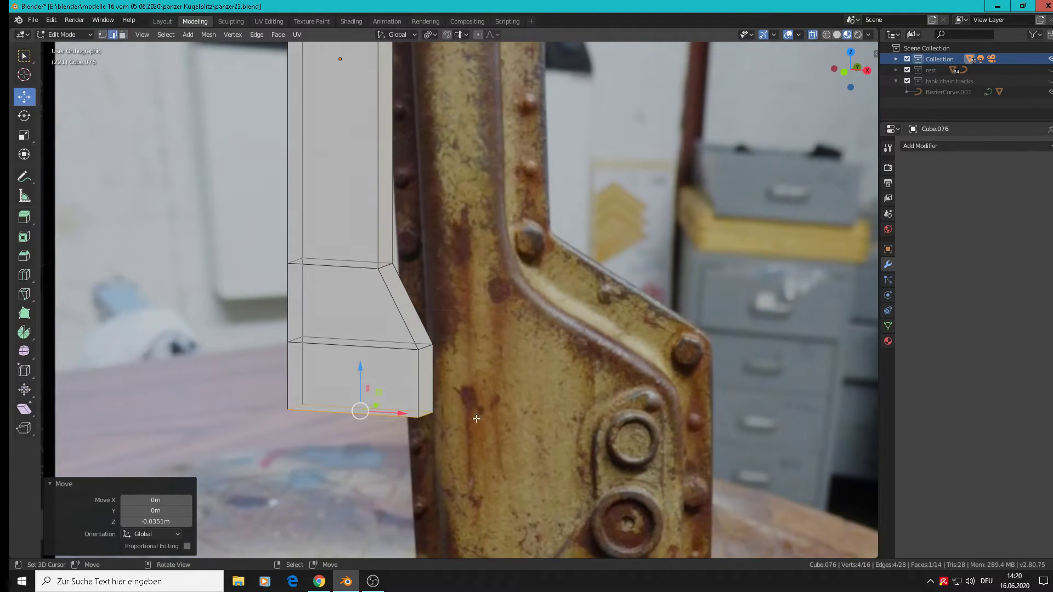
pyautogui.click(429, 417)
pyautogui.press('KP_1')
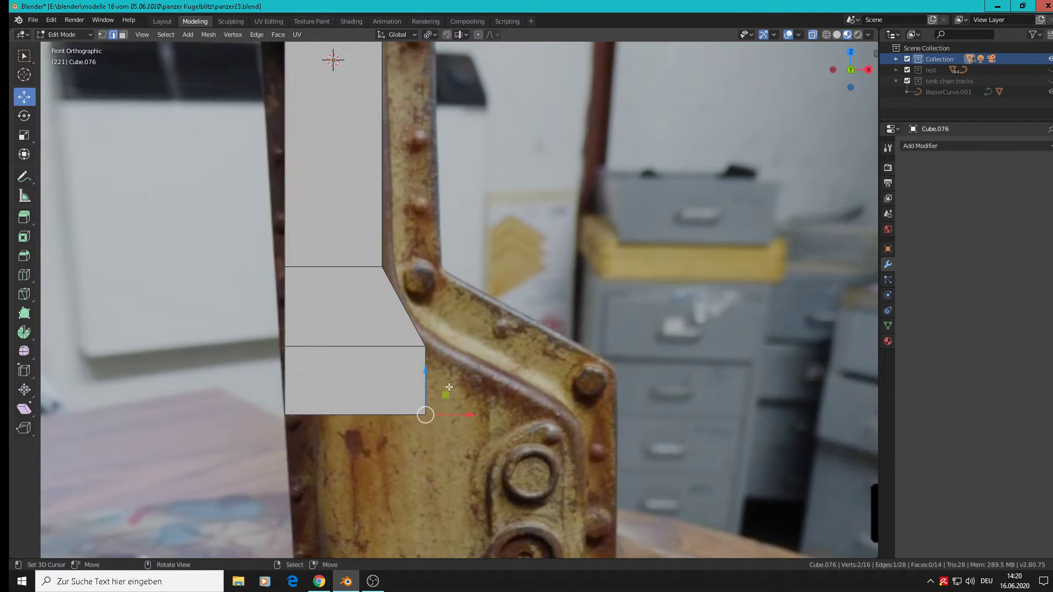
pyautogui.moveTo(458, 417); pyautogui.dragTo(606, 417)
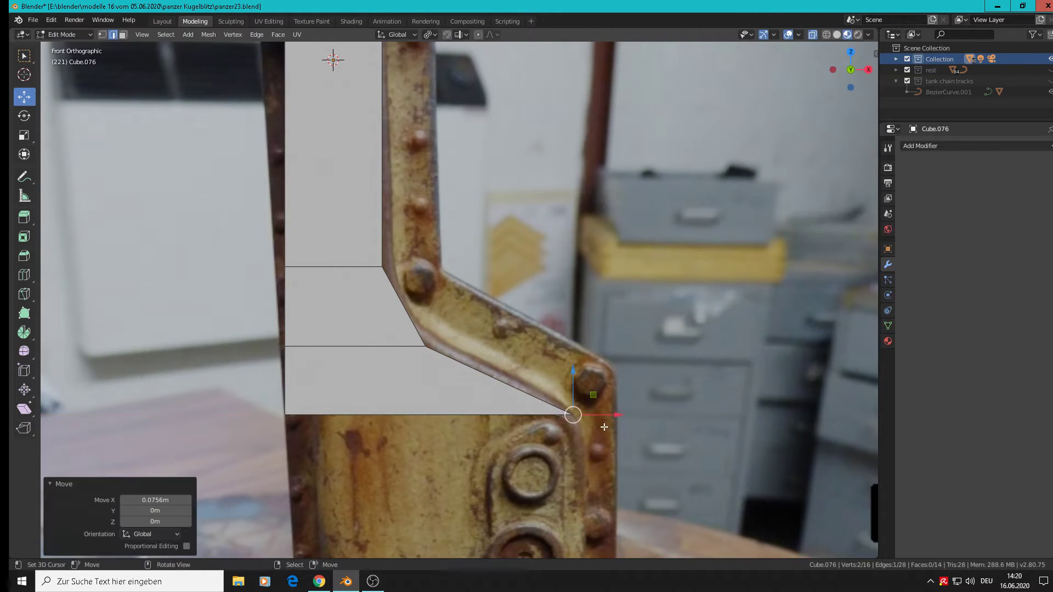
# Extrude the widened bottom face and move it about 0.126 m down along Z to the lower end of the housing's straight side
pyautogui.keyDown('shift'); pyautogui.moveTo(593, 426); pyautogui.dragTo(635, 253, button='middle'); pyautogui.keyUp('shift')
pyautogui.scroll(-2, 635, 254)
pyautogui.scroll(1, 635, 254)
pyautogui.scroll(-2, 625, 263)
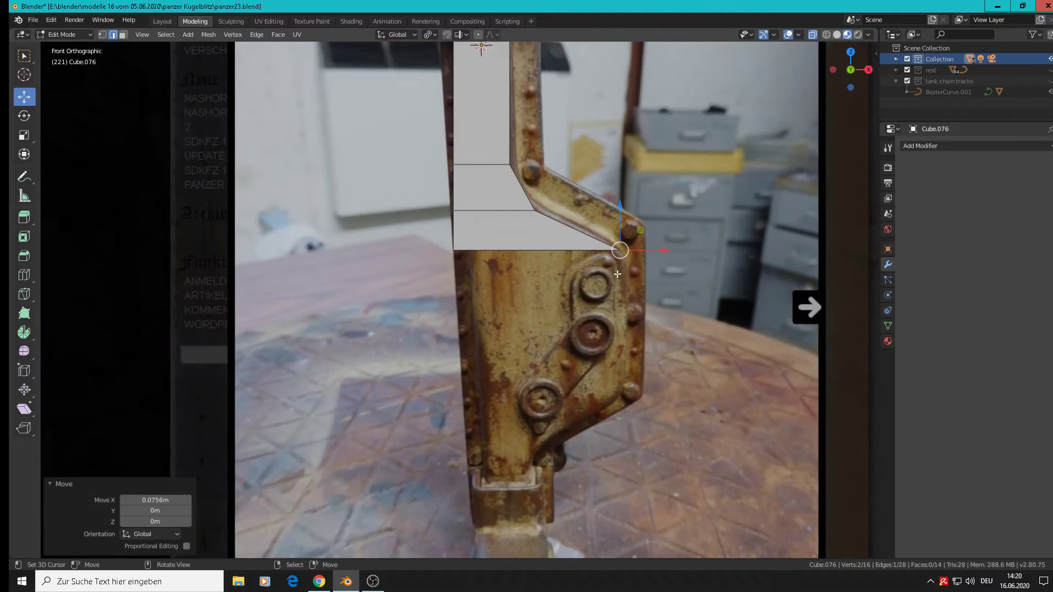
pyautogui.scroll(1, 518, 280)
pyautogui.press('Tab')
pyautogui.moveTo(518, 284); pyautogui.dragTo(494, 236, button='middle')
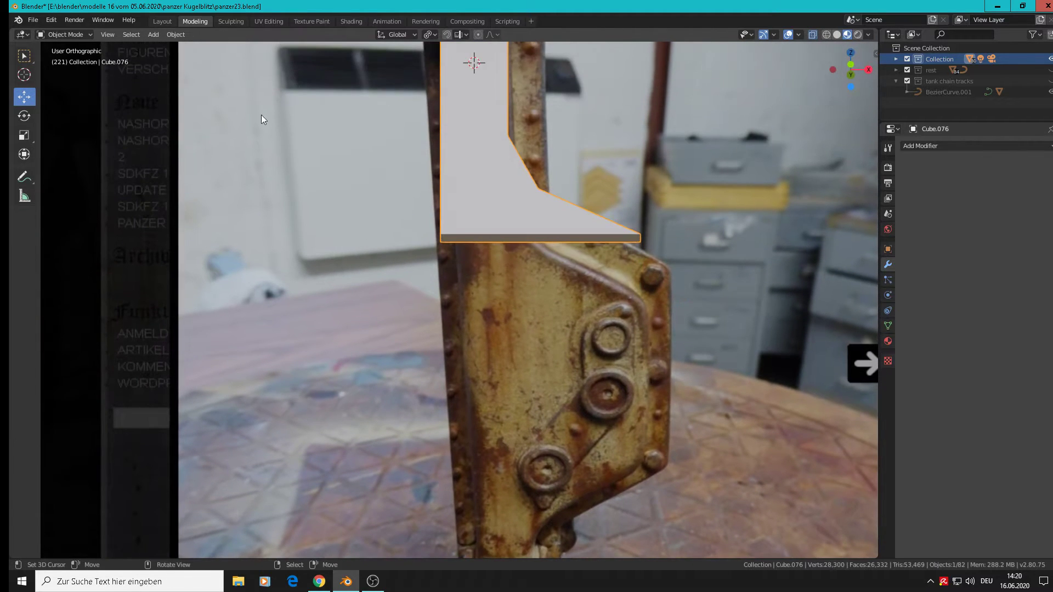
pyautogui.press('Tab')
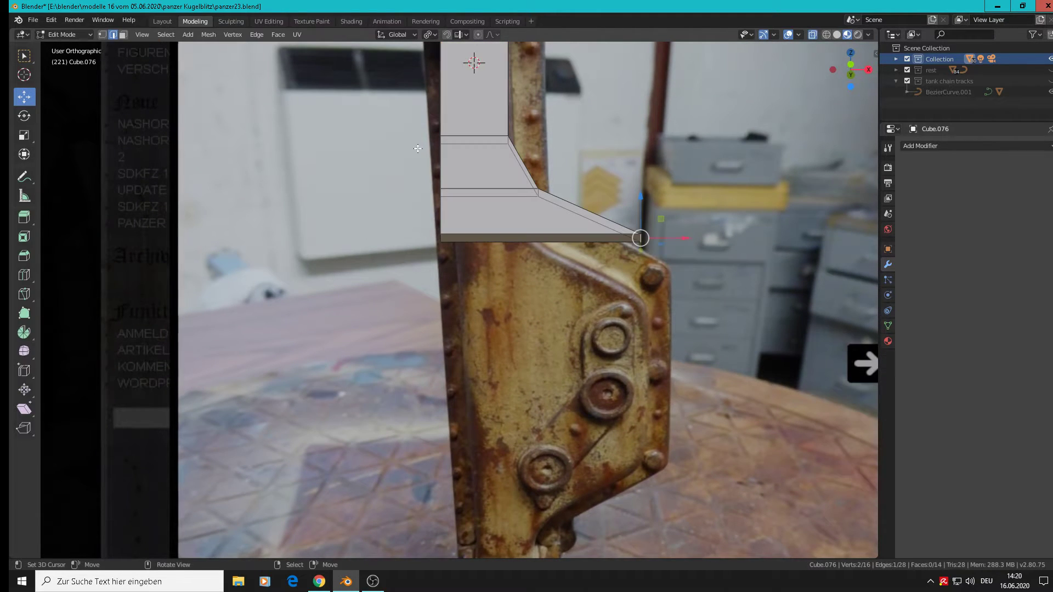
pyautogui.click(122, 35)
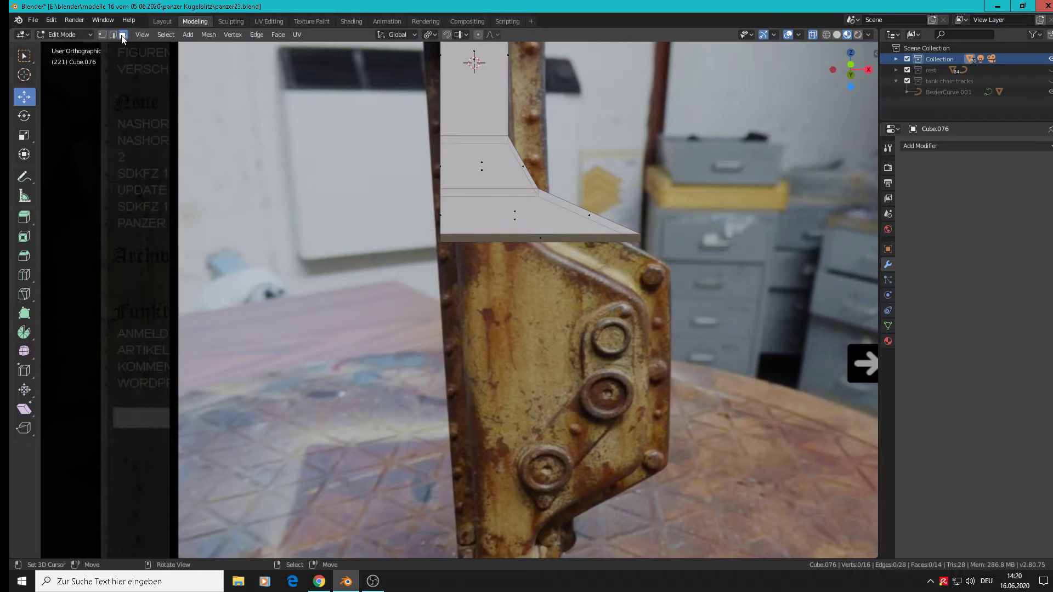
pyautogui.click(558, 240)
pyautogui.press('KP_1')
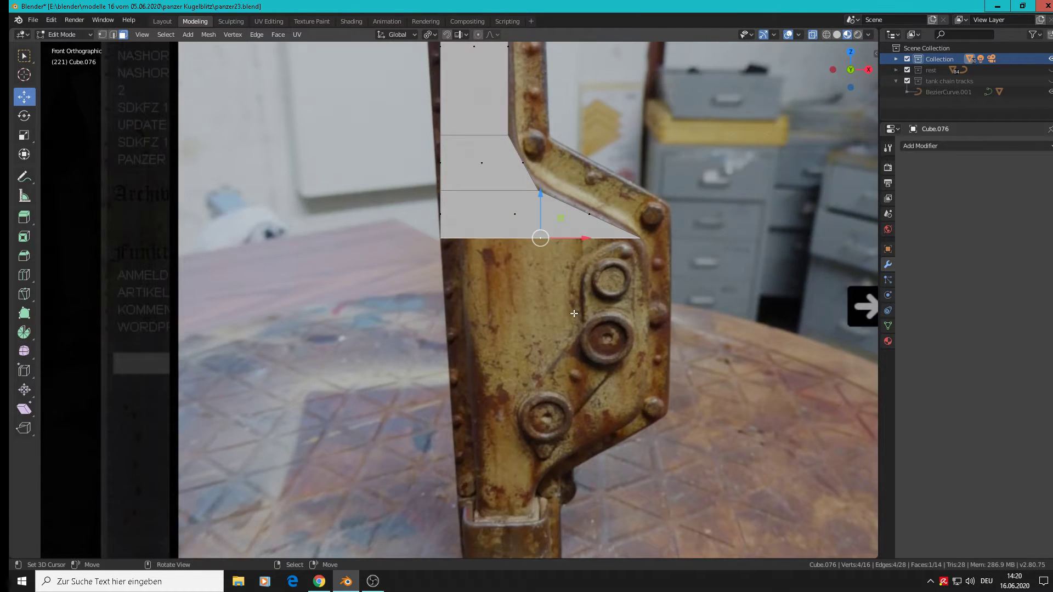
pyautogui.press('e')
pyautogui.rightClick(557, 299)
pyautogui.moveTo(541, 201); pyautogui.dragTo(560, 373)
pyautogui.keyDown('shift'); pyautogui.moveTo(675, 443); pyautogui.dragTo(766, 386, button='middle'); pyautogui.keyUp('shift')
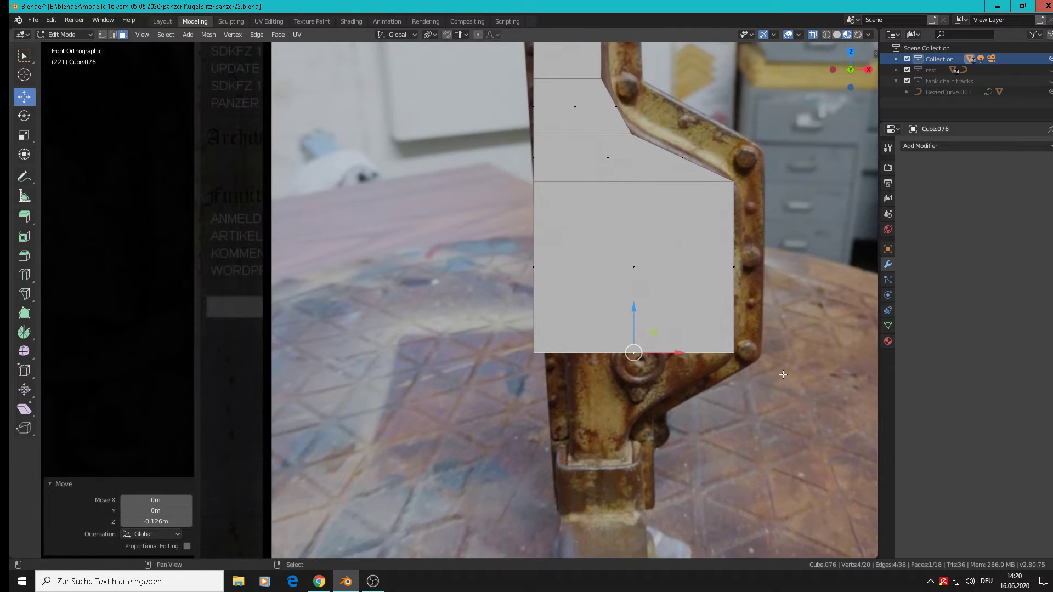
pyautogui.scroll(1, 744, 418)
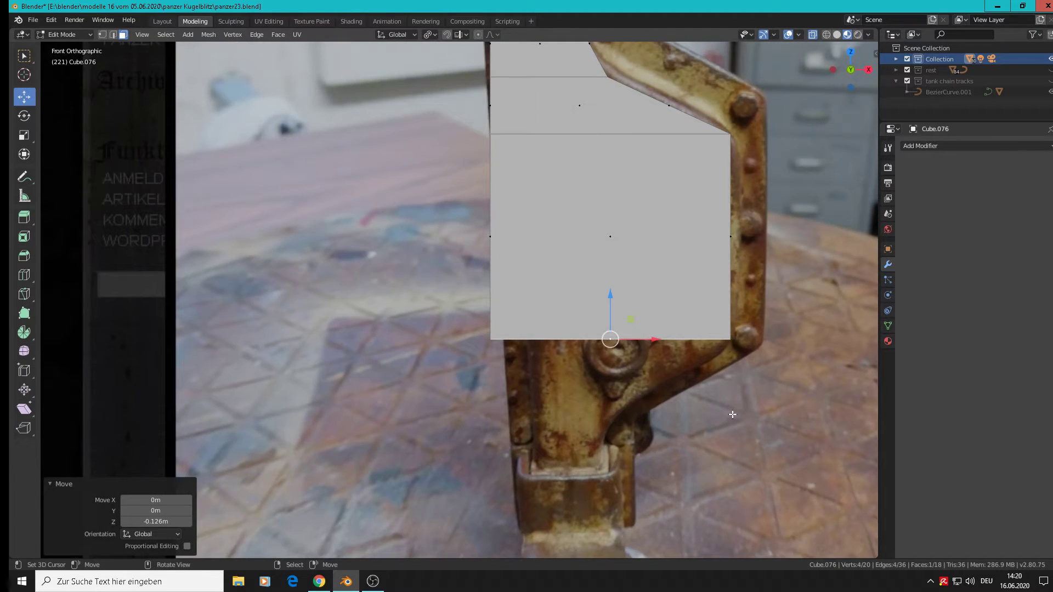
# Extrude the bottom face and move the new face about 0.024 m down along Z
pyautogui.press('e')
pyautogui.rightClick(673, 404)
pyautogui.moveTo(610, 298); pyautogui.dragTo(602, 337)
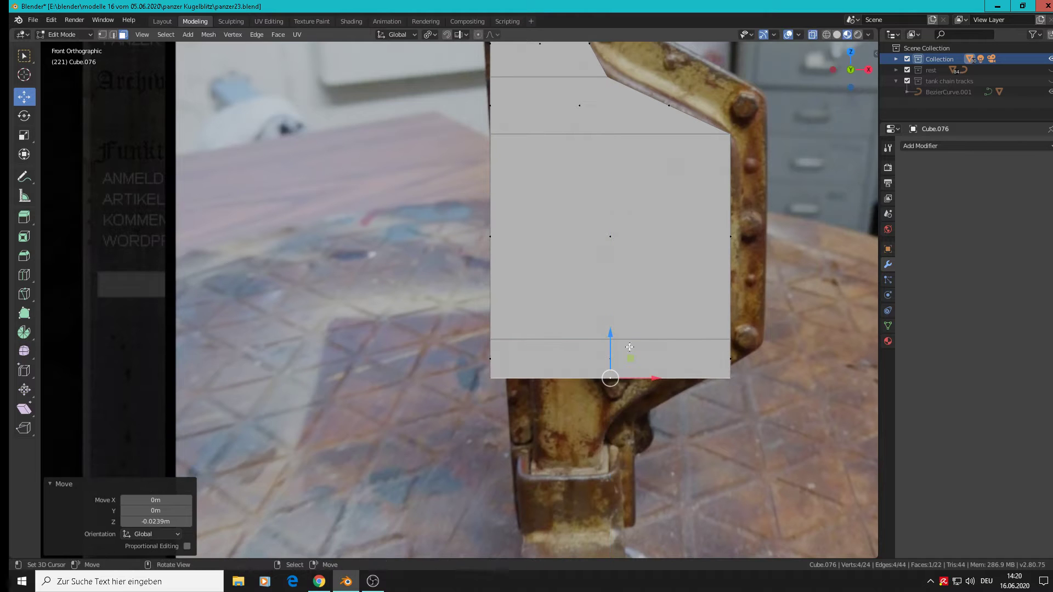
# Move the bottom right edge about 0.04 m inward along X to match the housing's lower slope in the photo
pyautogui.moveTo(718, 413); pyautogui.dragTo(691, 408, button='middle')
pyautogui.click(113, 34)
pyautogui.rightClick(683, 379)
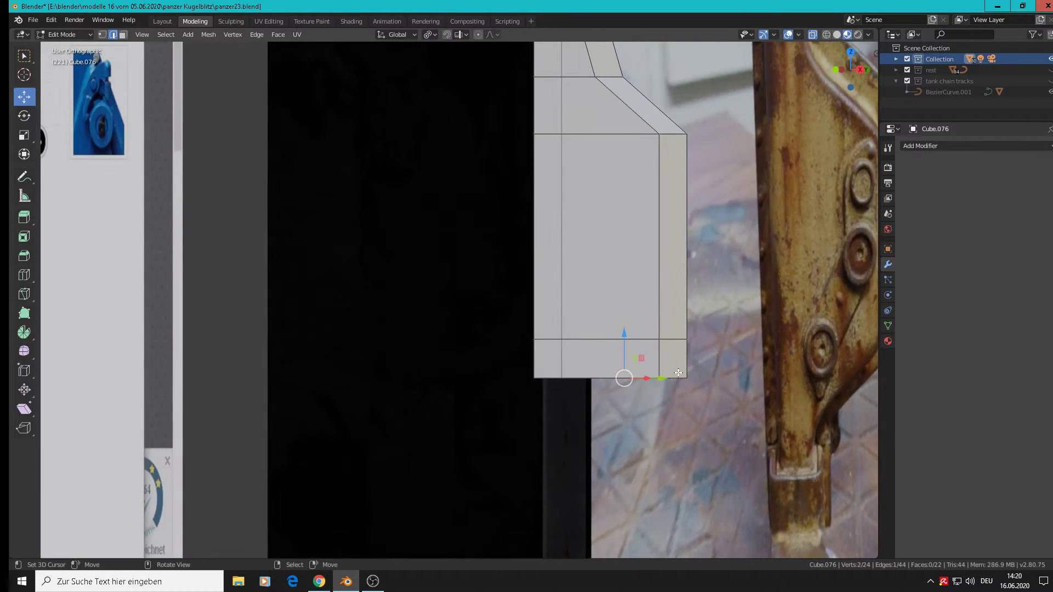
pyautogui.moveTo(675, 379); pyautogui.dragTo(677, 378, button='right')
pyautogui.press('x')
pyautogui.rightClick(696, 381)
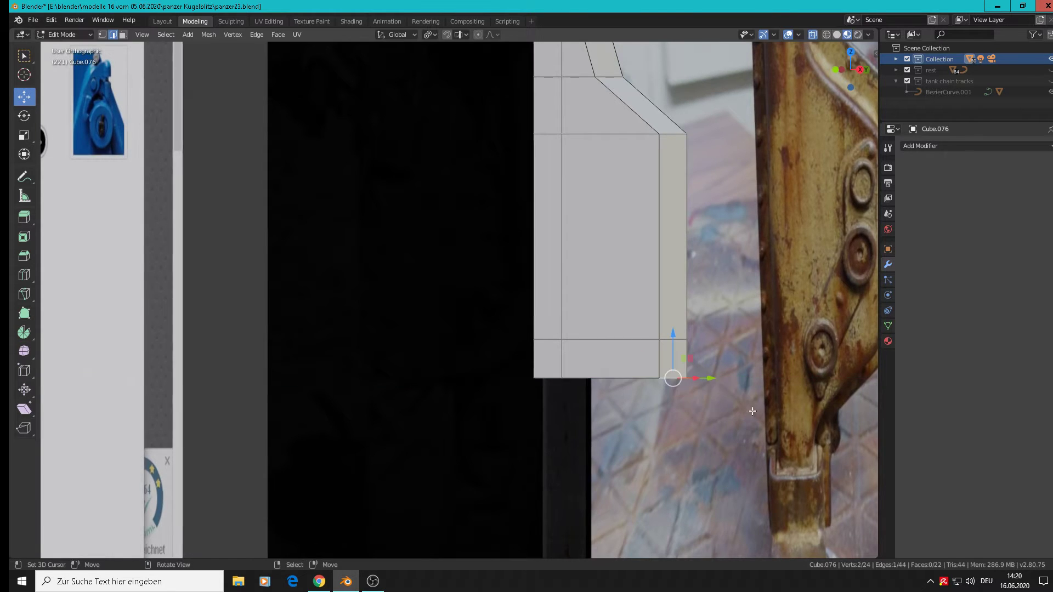
pyautogui.moveTo(753, 412); pyautogui.dragTo(842, 425, button='middle')
pyautogui.press('KP_0')
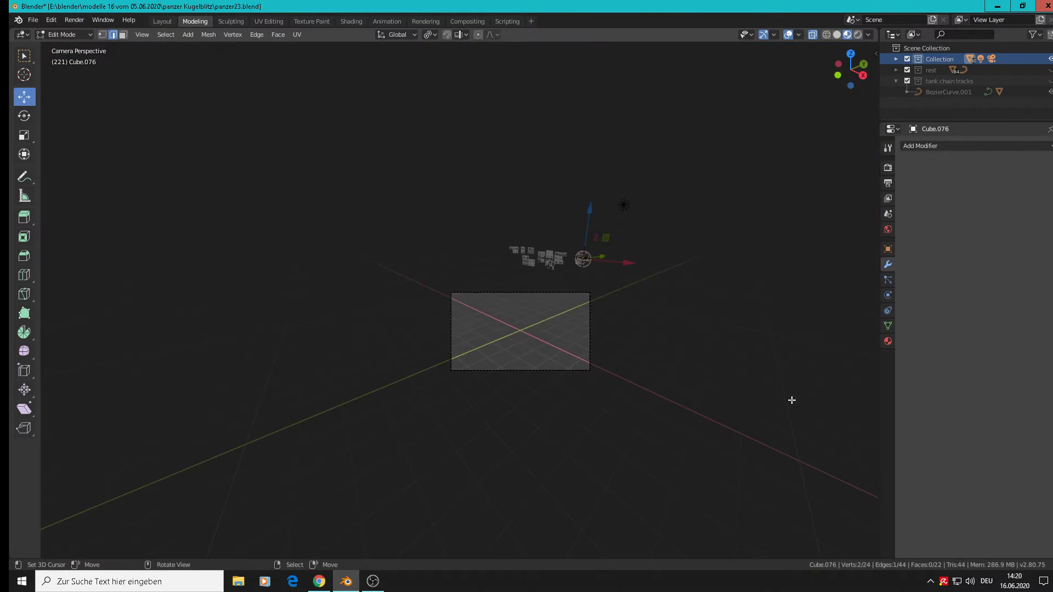
pyautogui.press('KP_1')
pyautogui.scroll(-8, 792, 401)
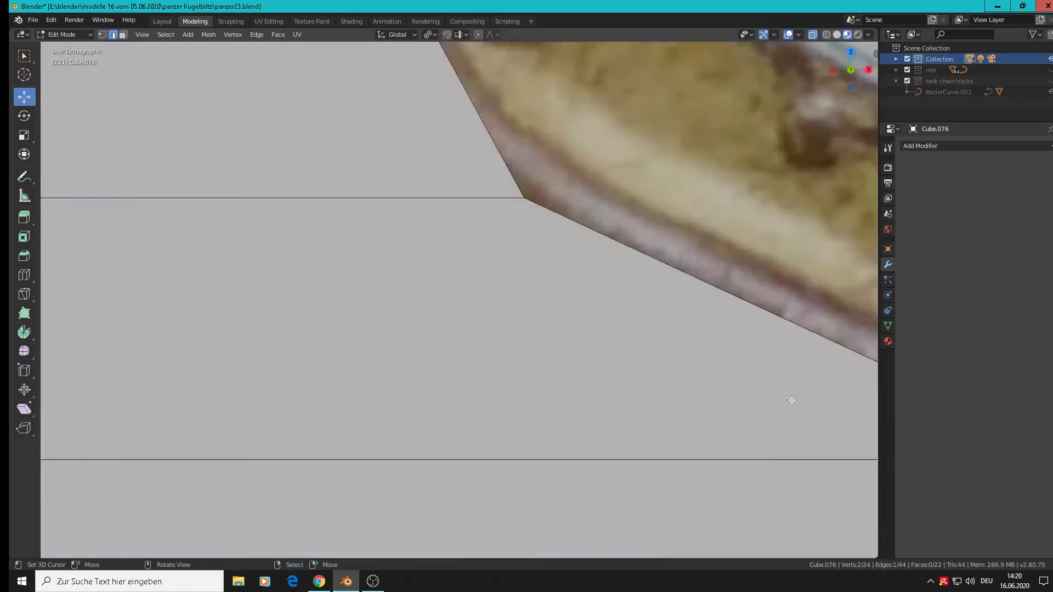
pyautogui.scroll(-2, 594, 384)
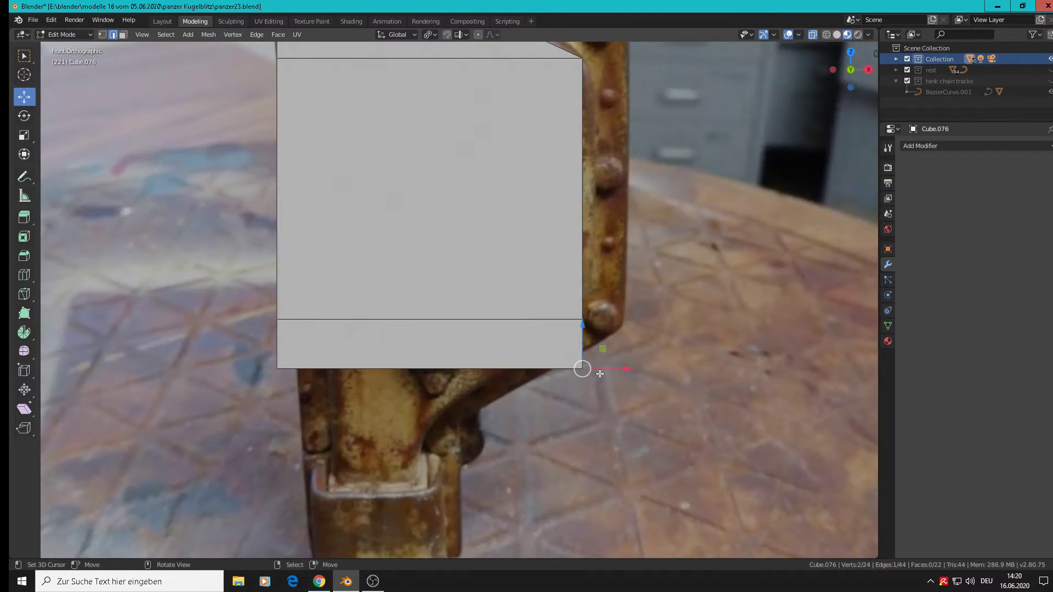
pyautogui.press('g')
pyautogui.press('x')
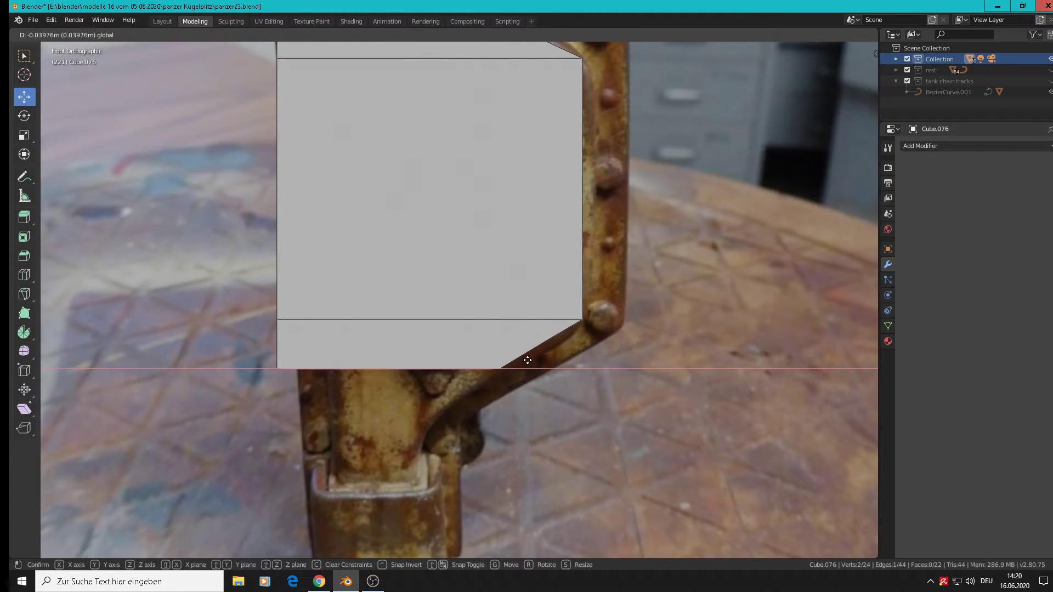
pyautogui.click(503, 367)
# Extrude the narrowed bottom face and move the new face about 0.026 m down along Z
pyautogui.keyDown('shift'); pyautogui.moveTo(503, 366); pyautogui.dragTo(139, 52, button='middle'); pyautogui.keyUp('shift')
pyautogui.click(123, 34)
pyautogui.click(603, 317)
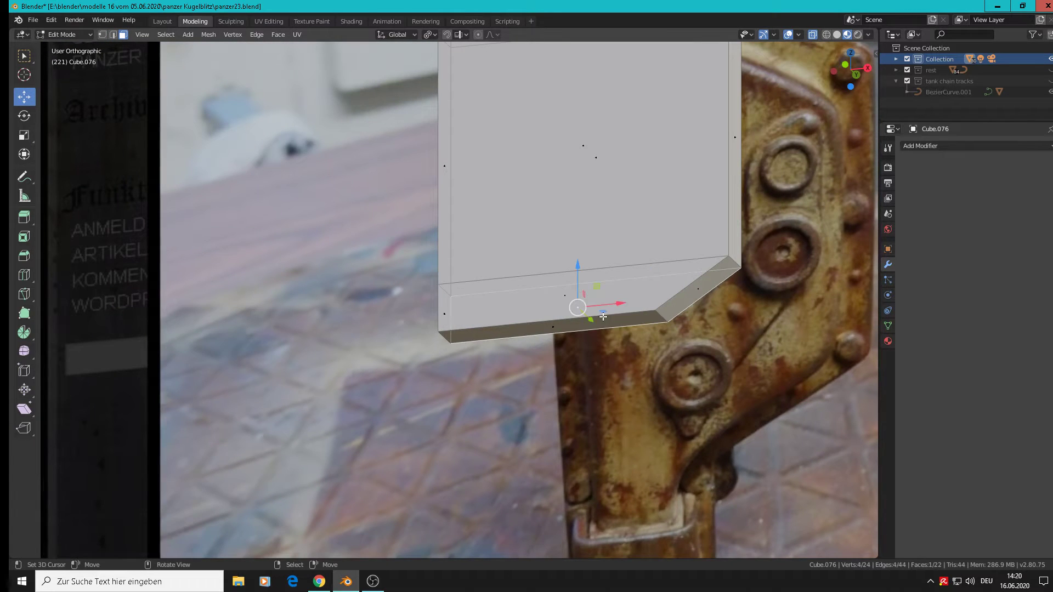
pyautogui.click(588, 322)
pyautogui.press('KP_1')
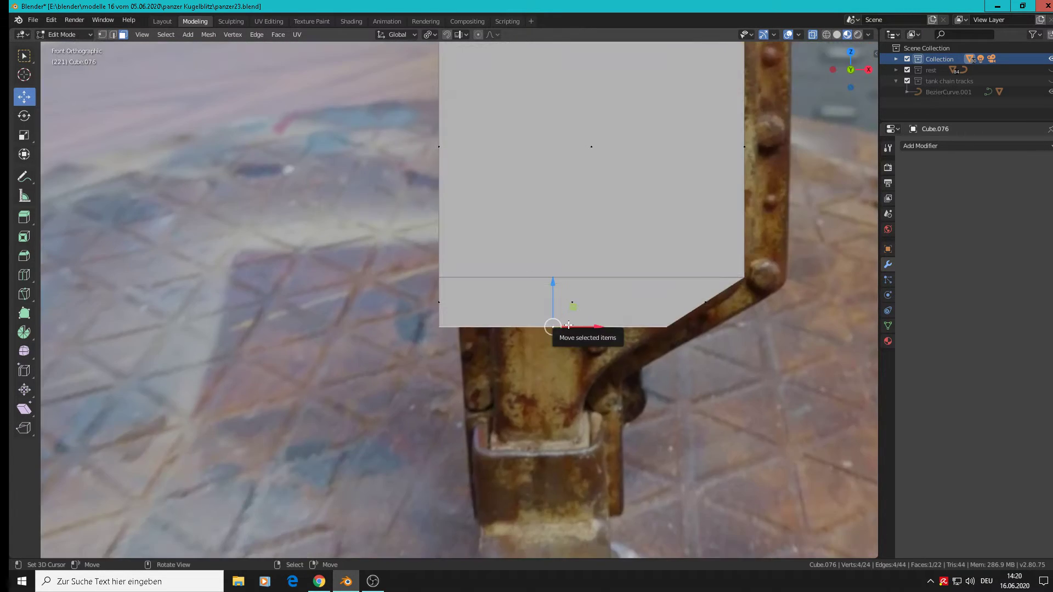
pyautogui.press('e')
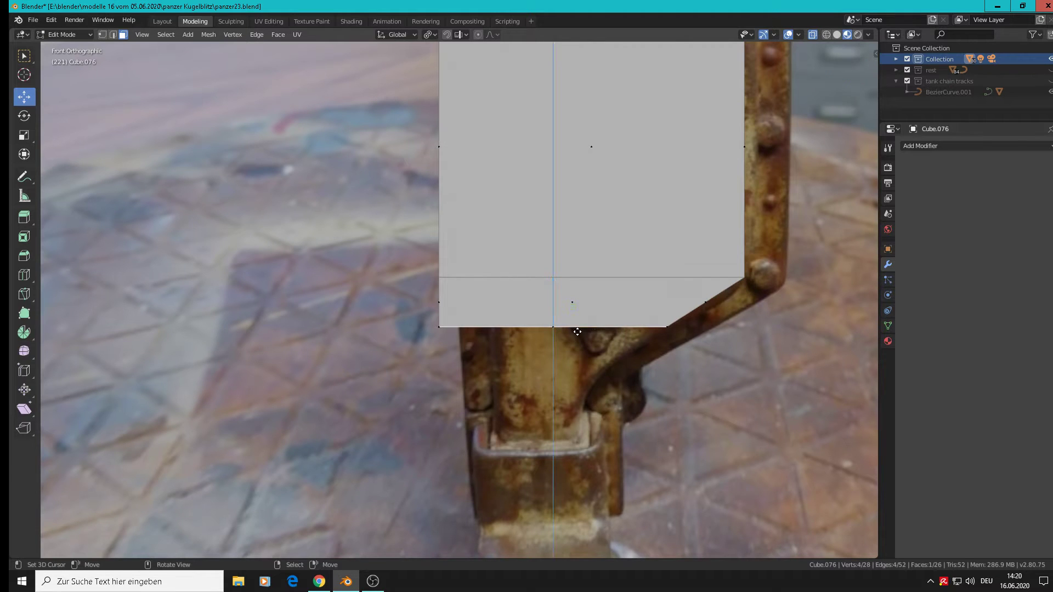
pyautogui.rightClick(578, 332)
pyautogui.moveTo(556, 291); pyautogui.dragTo(540, 346)
# Move the new bottom right edge about 0.036 m inward along X to the lower end of the housing's slope
pyautogui.click(113, 34)
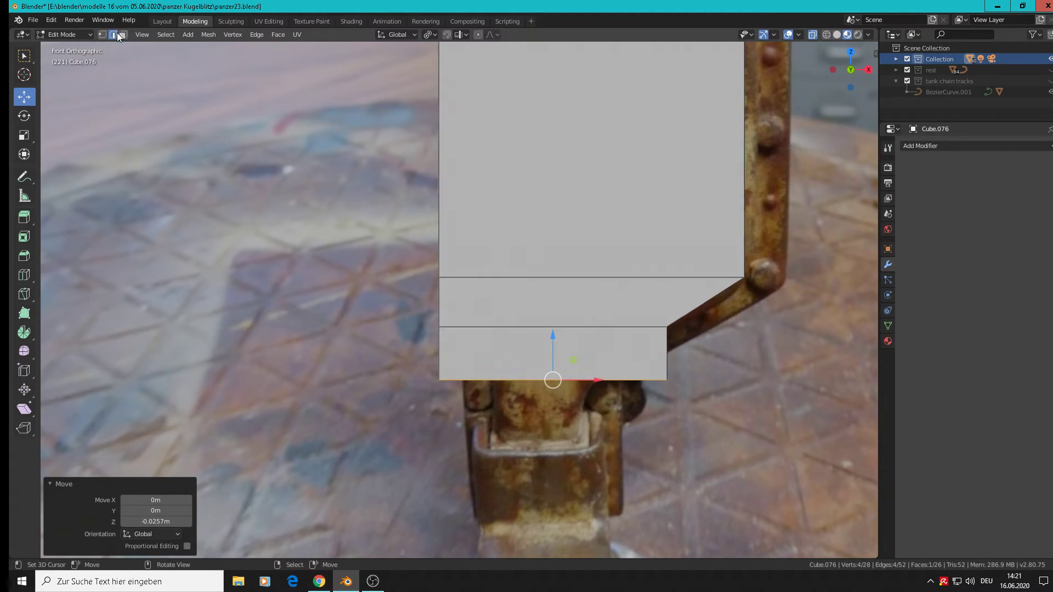
pyautogui.moveTo(848, 374); pyautogui.dragTo(782, 395, button='middle')
pyautogui.rightClick(652, 386)
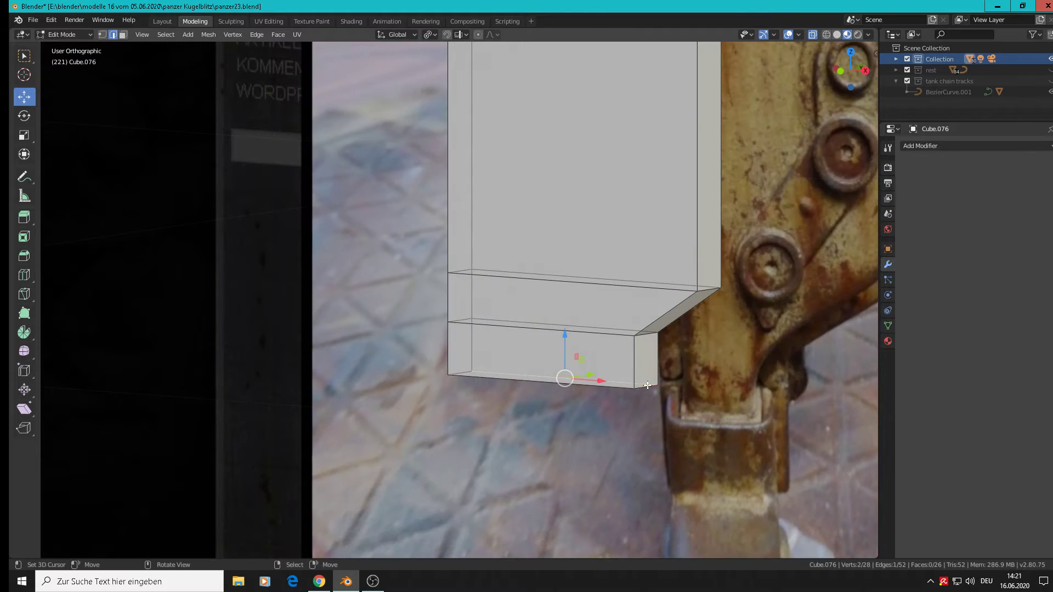
pyautogui.rightClick(647, 389)
pyautogui.press('KP_1')
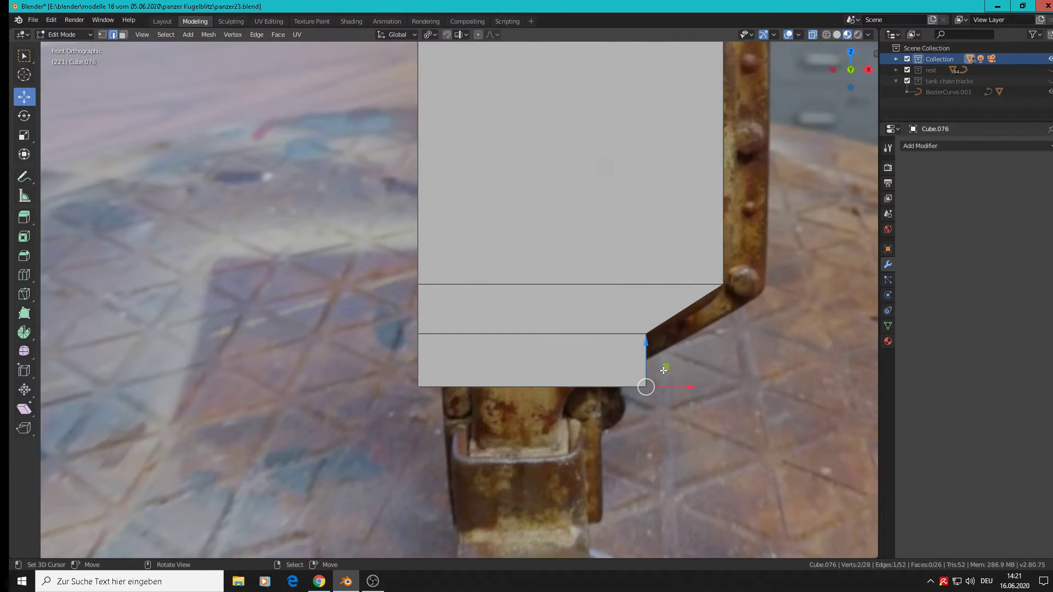
pyautogui.press('g')
pyautogui.press('x')
pyautogui.click(597, 394)
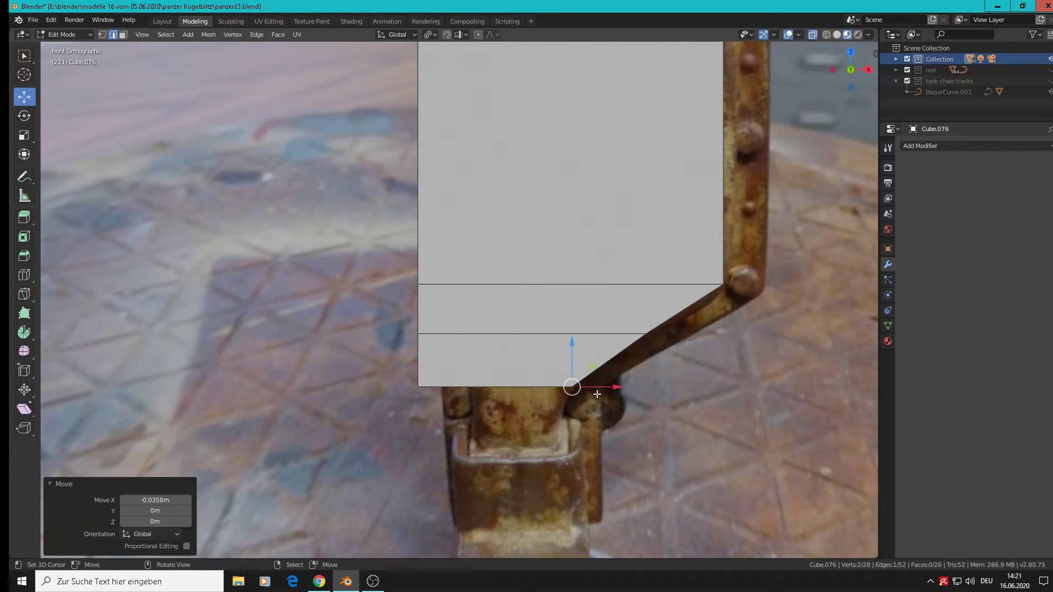
# Extrude the bottom face once more and move it about 0.028 m down along Z to form a straight foot
pyautogui.click(121, 37)
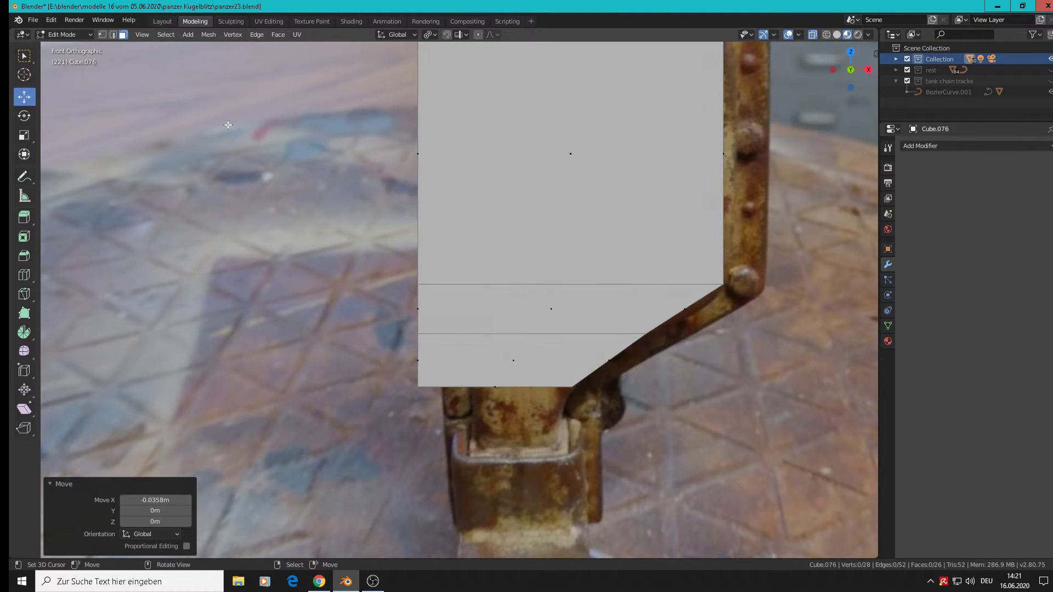
pyautogui.moveTo(690, 428); pyautogui.dragTo(636, 362, button='middle')
pyautogui.click(542, 412)
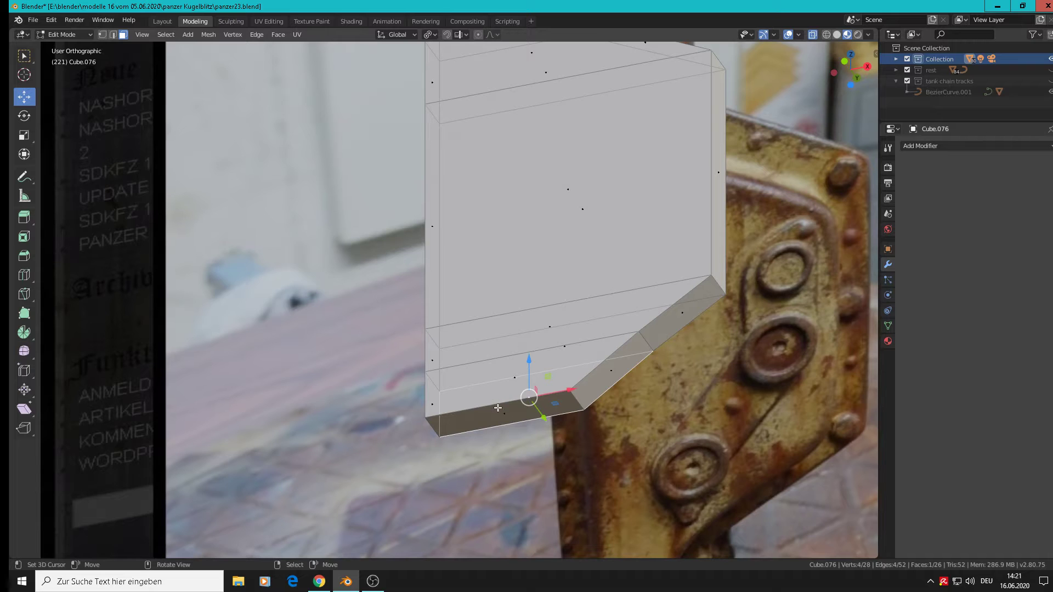
pyautogui.moveTo(498, 408); pyautogui.dragTo(520, 421, button='middle')
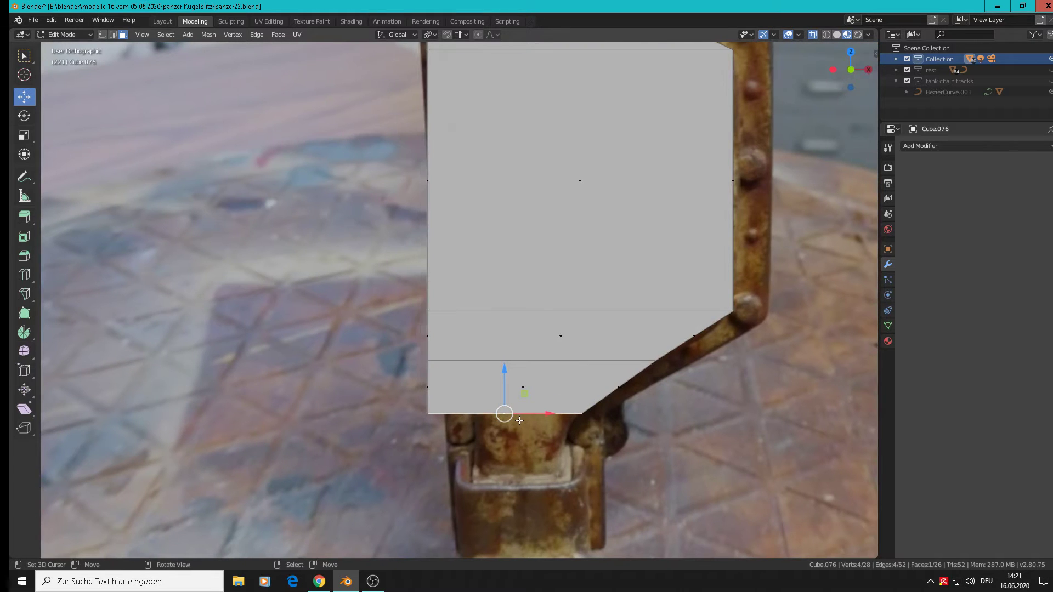
pyautogui.press('e')
pyautogui.rightClick(518, 421)
pyautogui.moveTo(504, 367); pyautogui.dragTo(497, 424)
# Leave mesh editing and move the whole body about 0.193 m along negative X, beside the jack in the photo
pyautogui.scroll(-5, 548, 357)
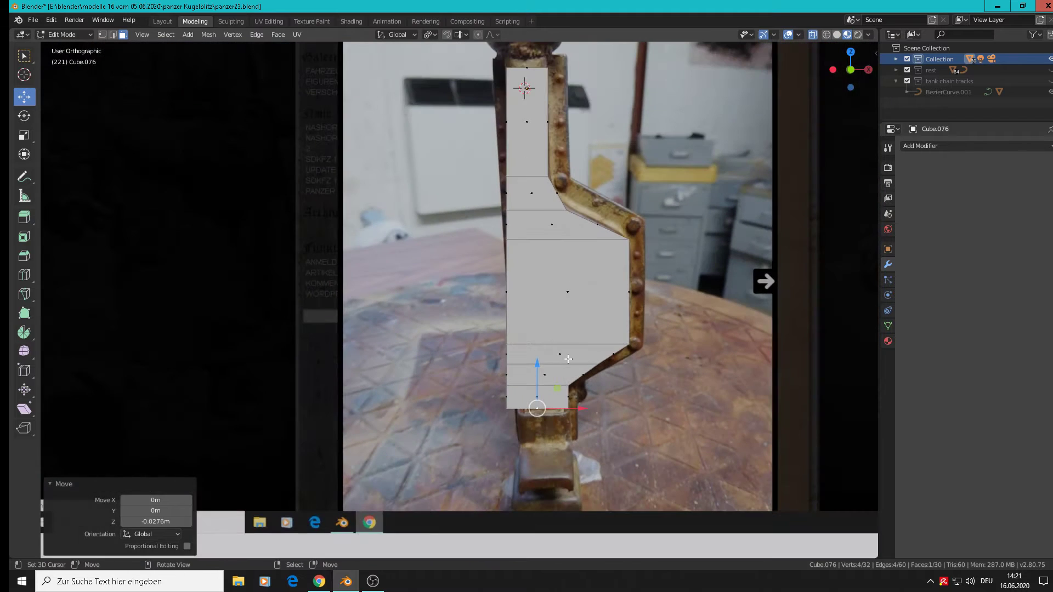
pyautogui.press('Tab')
pyautogui.press('g')
pyautogui.press('x')
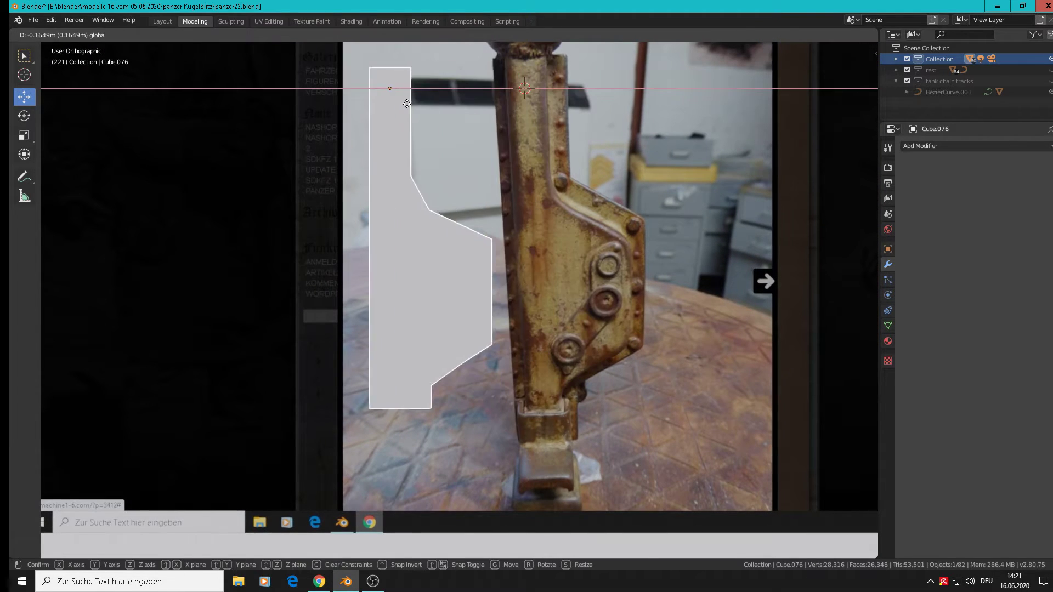
pyautogui.click(400, 112)
pyautogui.keyDown('shift'); pyautogui.moveTo(520, 218); pyautogui.dragTo(548, 249, button='middle'); pyautogui.keyUp('shift')
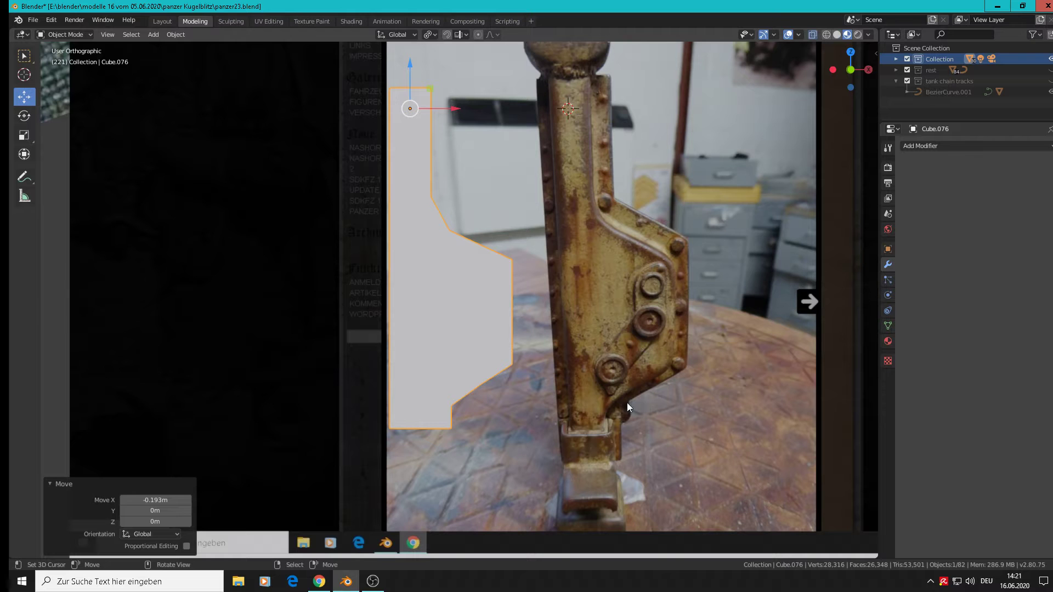
pyautogui.scroll(3, 517, 219)
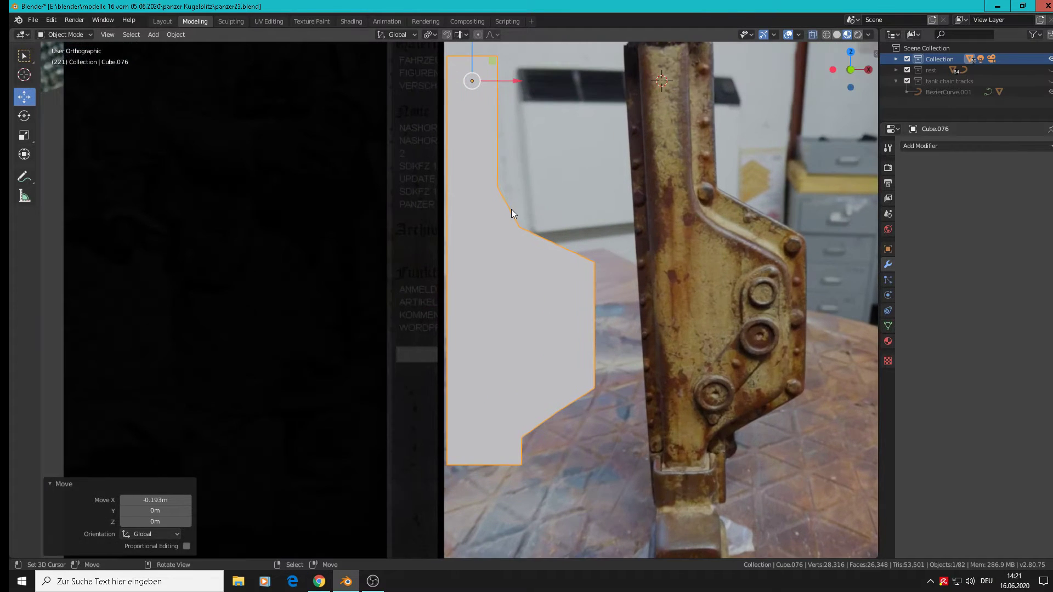
# Add a horizontal loop cut halfway up the body's upper, steeper sloped section
pyautogui.press('Tab')
pyautogui.scroll(2, 505, 206)
pyautogui.keyDown('shift'); pyautogui.moveTo(505, 206); pyautogui.dragTo(453, 234, button='middle'); pyautogui.keyUp('shift')
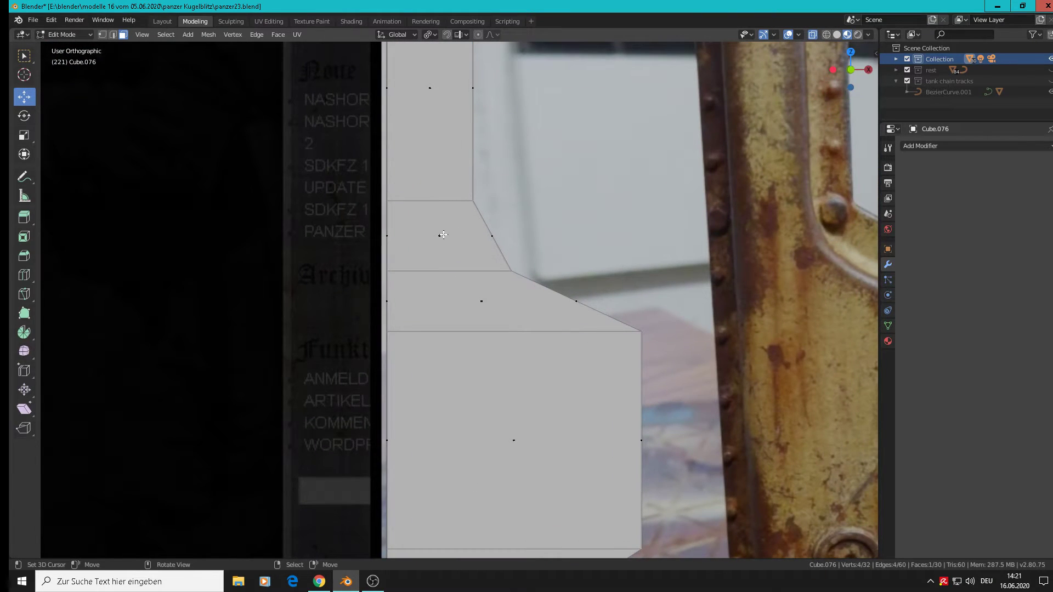
pyautogui.press('ctrl')
pyautogui.hotkey('ctrl', 'r')
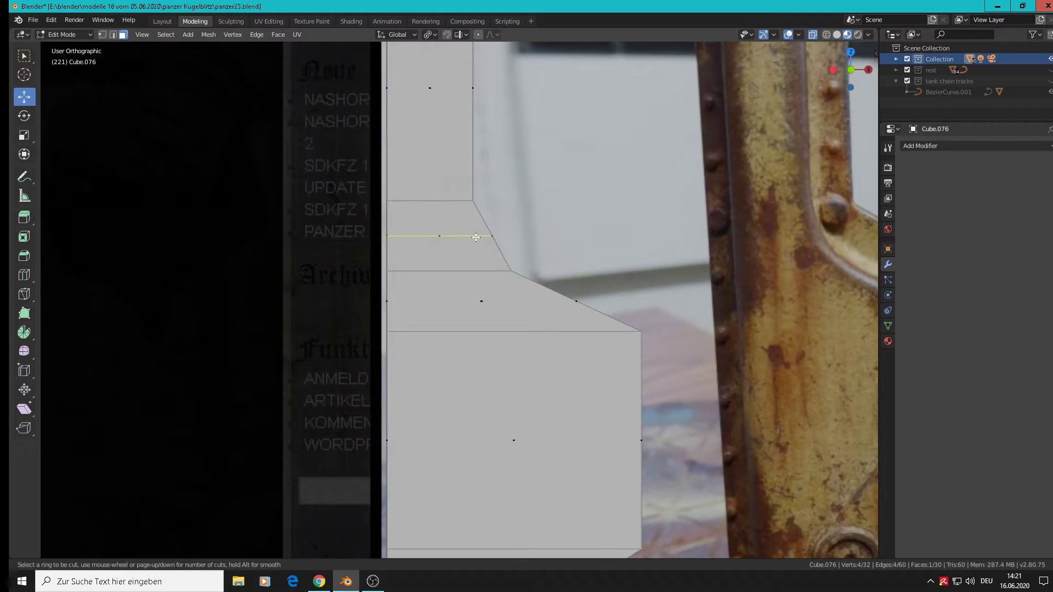
pyautogui.click(460, 236)
pyautogui.click(463, 236)
pyautogui.click(527, 194)
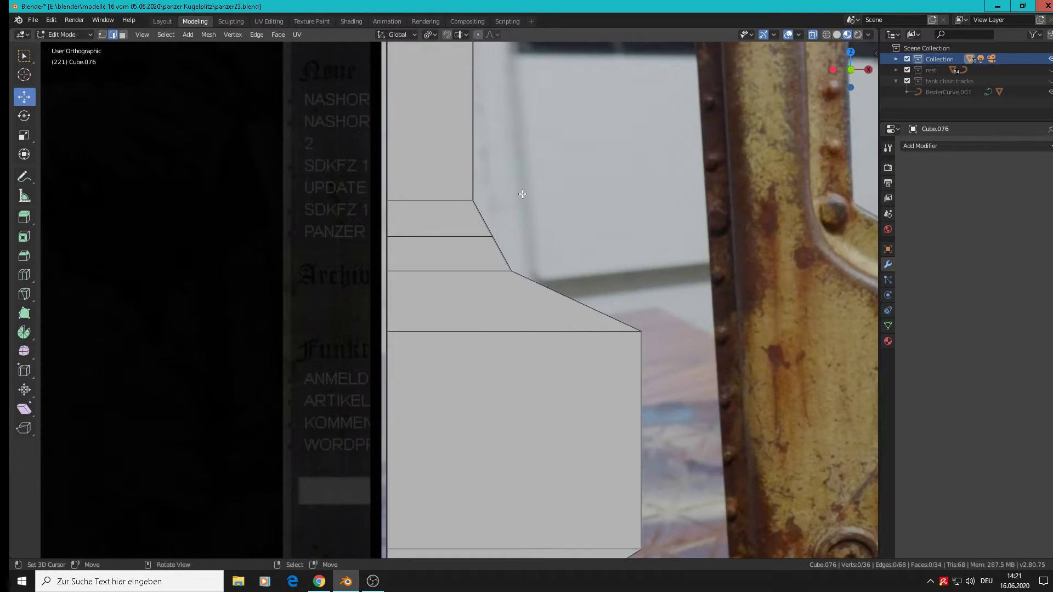
# Move the right end of the new loop about 0.0092 m inward along X and bevel it with 2 segments
pyautogui.click(102, 34)
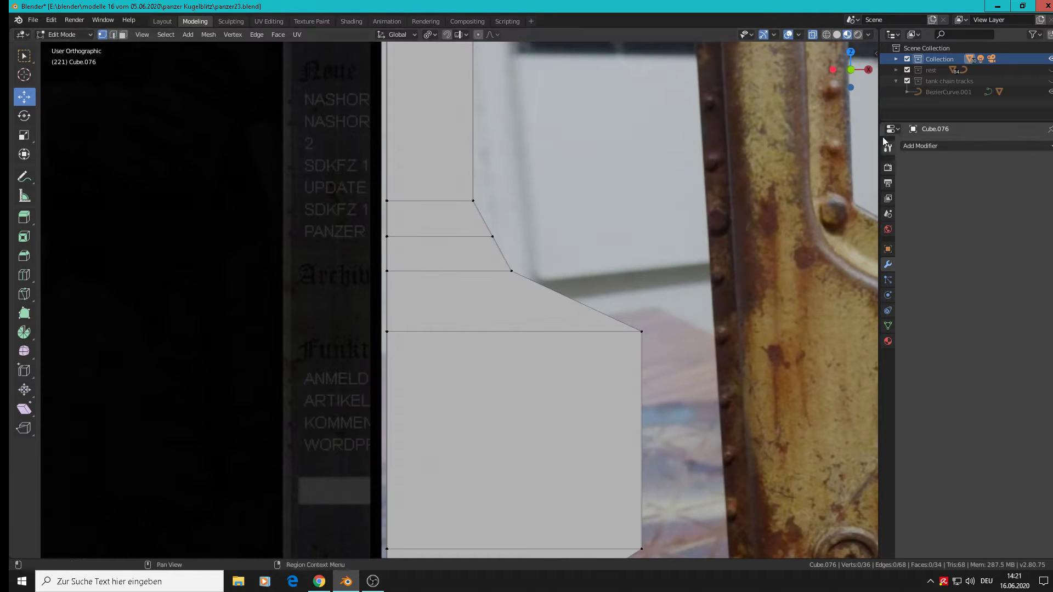
pyautogui.click(492, 237)
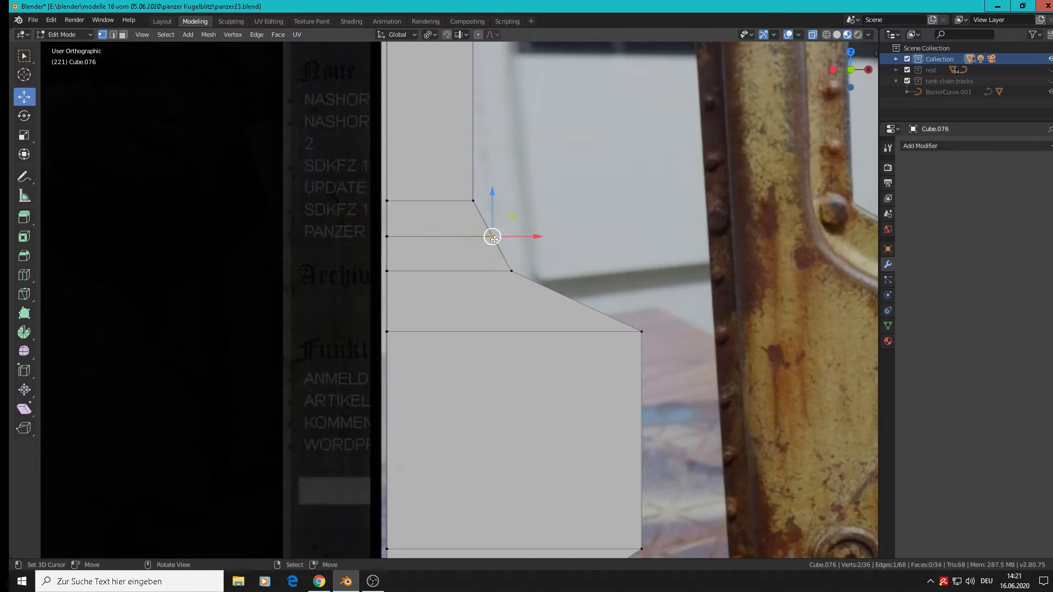
pyautogui.moveTo(540, 237); pyautogui.dragTo(525, 238)
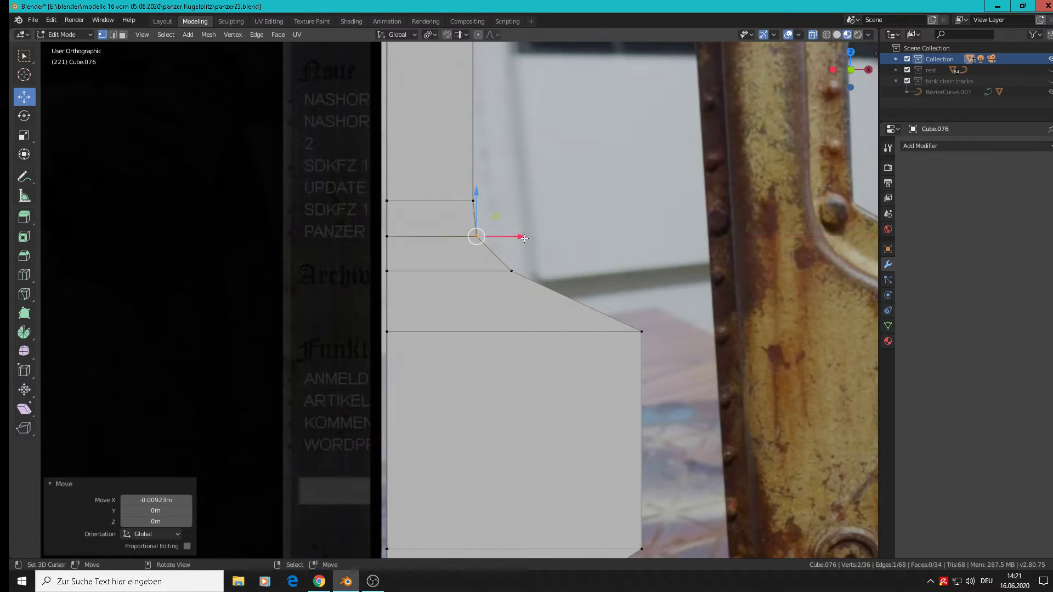
pyautogui.hotkey('ctrl', 'b')
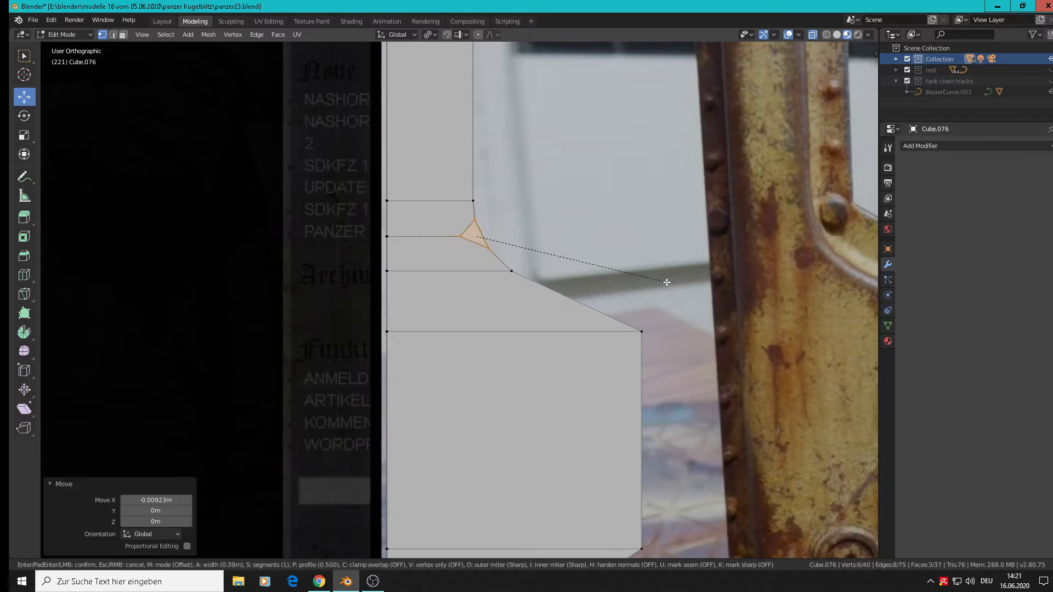
pyautogui.scroll(1, 669, 284)
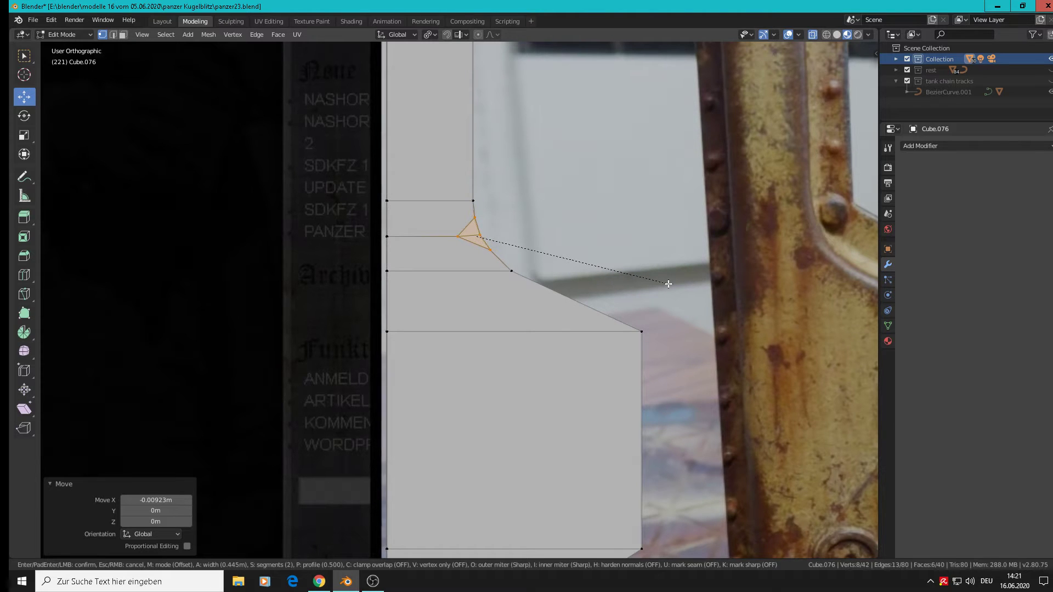
pyautogui.click(671, 283)
# Bevel the upper right corner edge of the wide section with 3 segments and a width of about 0.986 m
pyautogui.moveTo(671, 283); pyautogui.dragTo(677, 335, button='middle')
pyautogui.rightClick(624, 312)
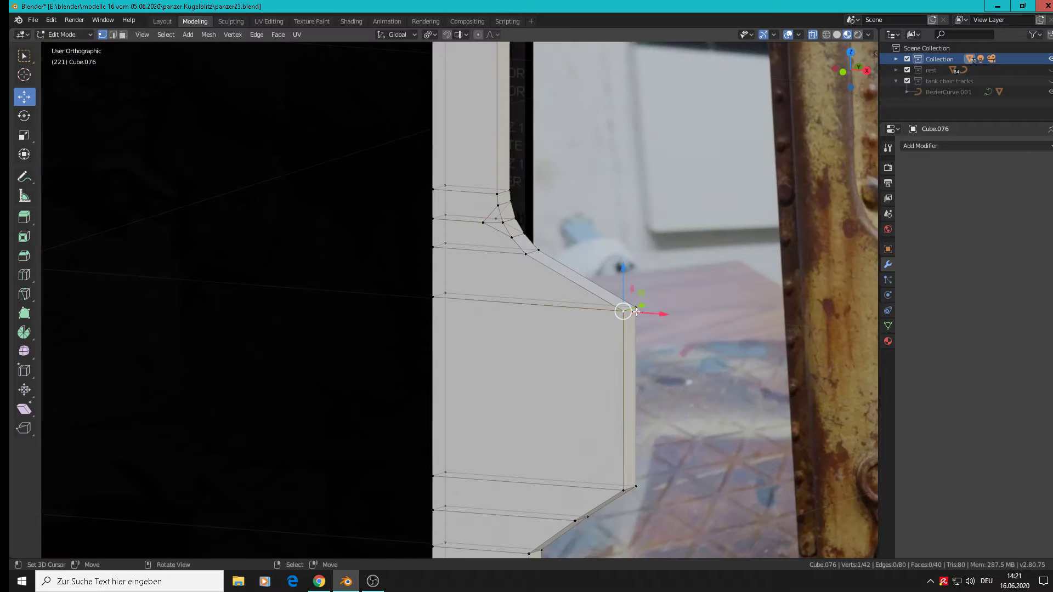
pyautogui.keyDown('shift'); pyautogui.rightClick(640, 308); pyautogui.keyUp('shift')
pyautogui.scroll(1, 685, 359)
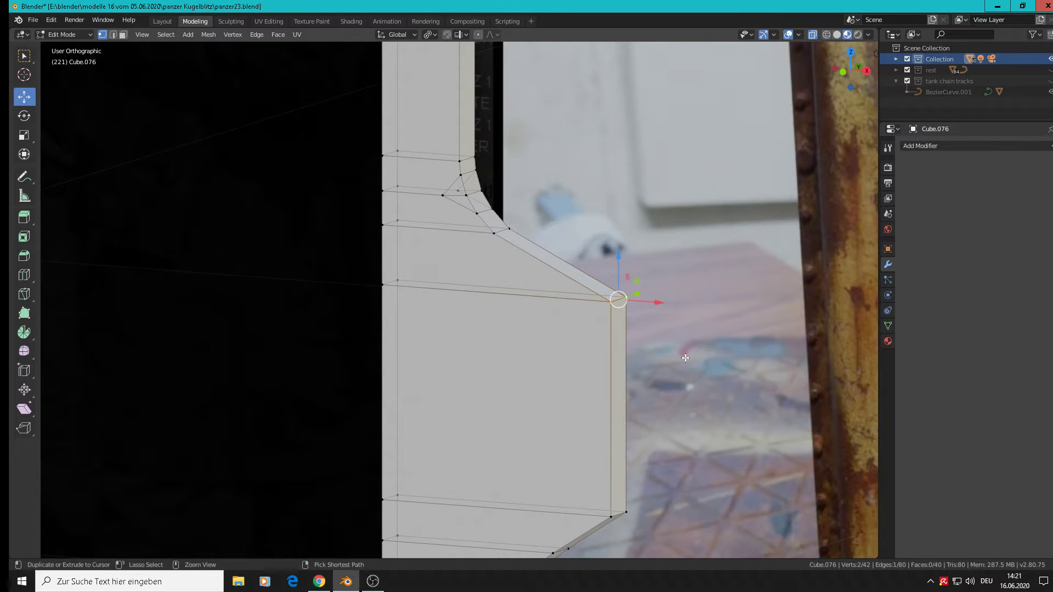
pyautogui.hotkey('ctrl', 'b')
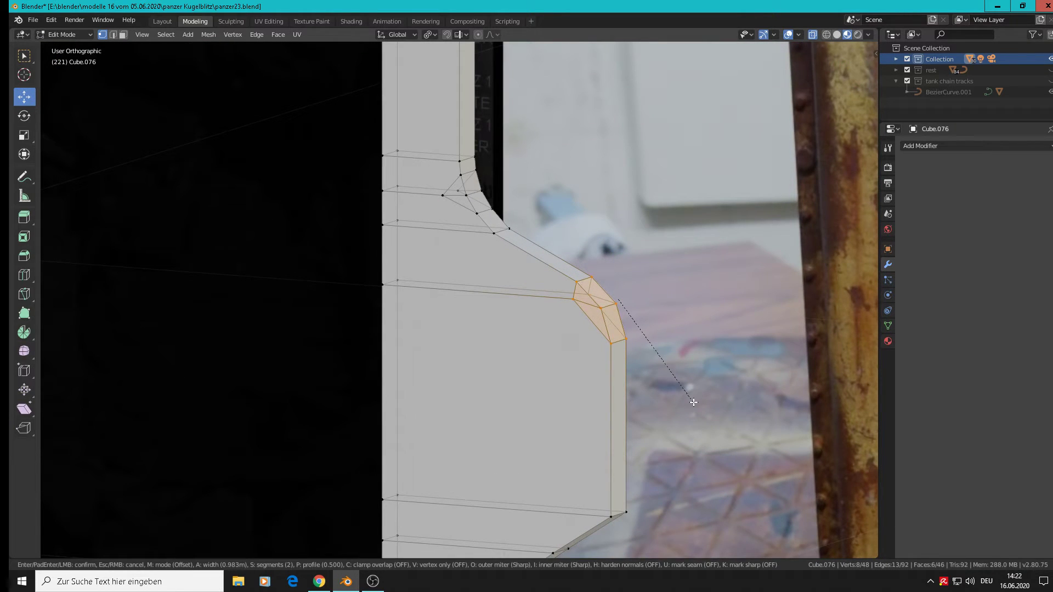
pyautogui.scroll(1, 693, 403)
pyautogui.click(693, 403)
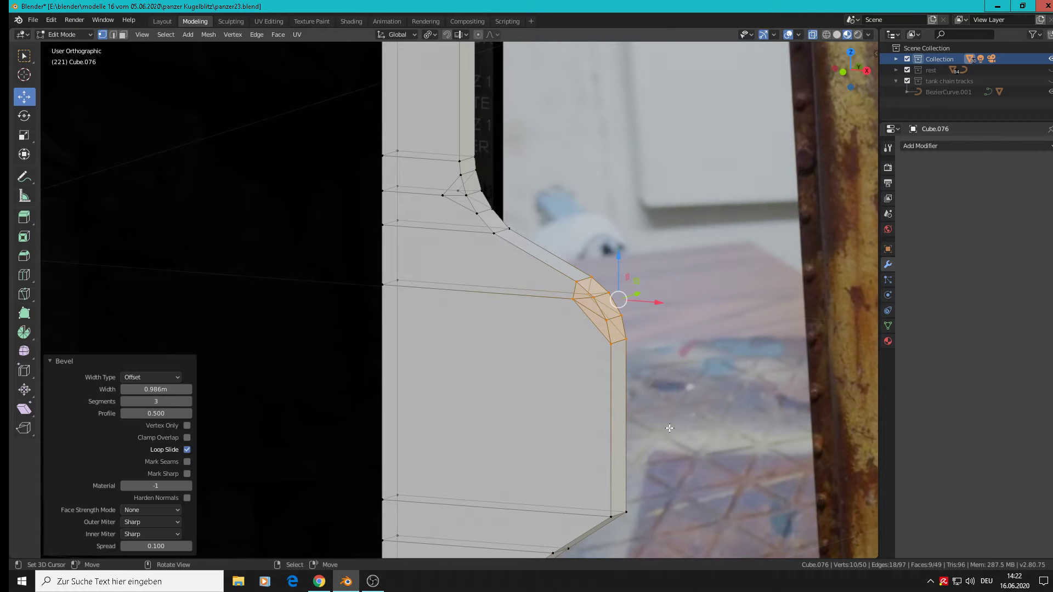
# Bevel the lower right corner edge of the body's wide section with 3 segments and a width of about 0.826 m
pyautogui.moveTo(663, 456); pyautogui.dragTo(653, 284, button='middle')
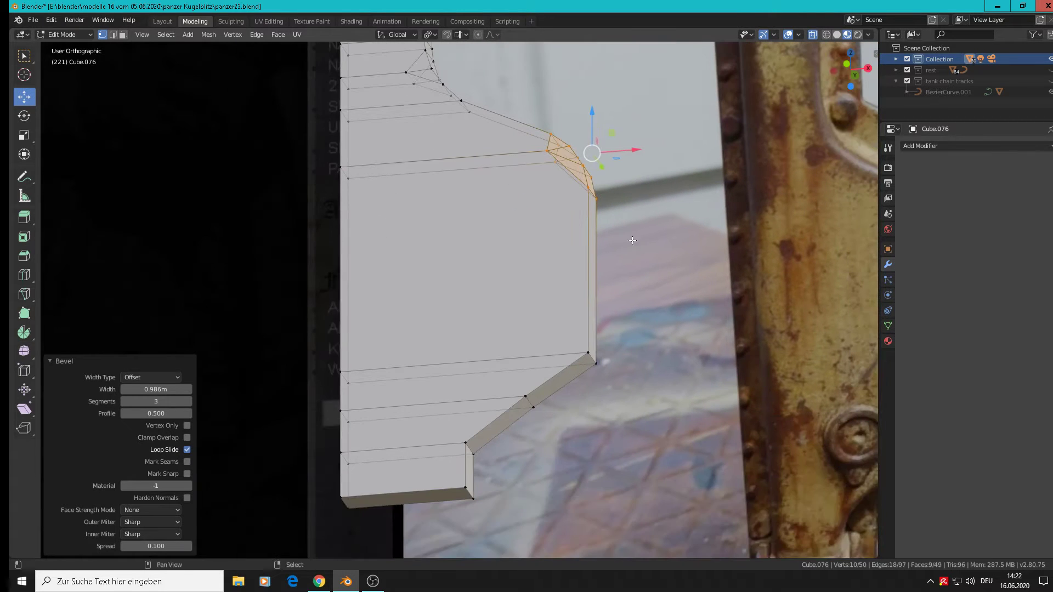
pyautogui.rightClick(594, 350)
pyautogui.keyDown('shift'); pyautogui.rightClick(603, 367); pyautogui.keyUp('shift')
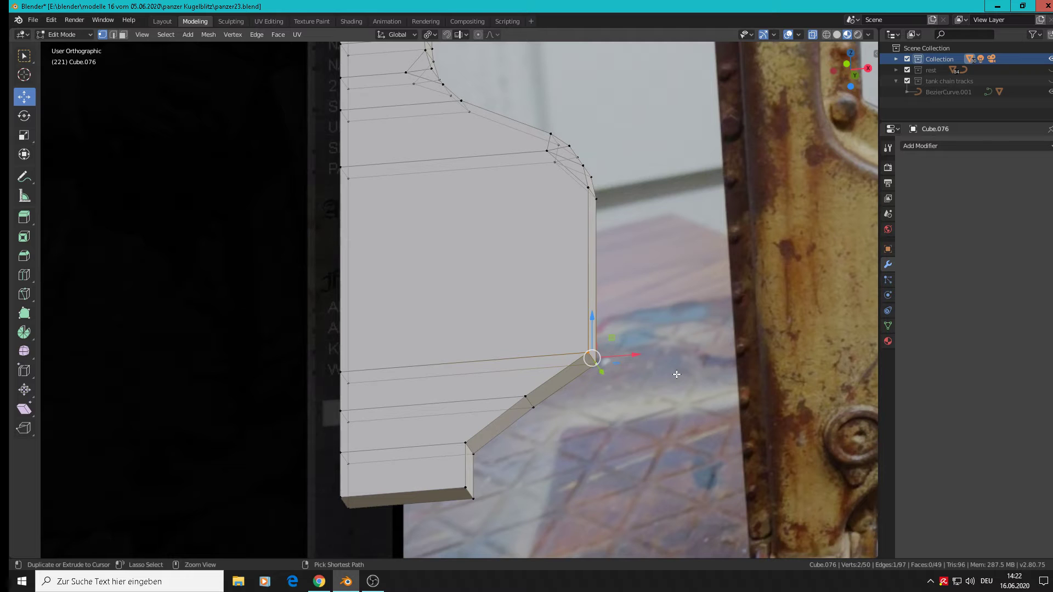
pyautogui.hotkey('ctrl', 'b')
pyautogui.click(595, 359)
# Bevel the inner corner edge below the lower slope with 3 segments and a width of about 0.654 m, and leave mesh editing
pyautogui.moveTo(595, 359); pyautogui.dragTo(543, 268, button='middle')
pyautogui.scroll(-1, 602, 402)
pyautogui.scroll(1, 442, 300)
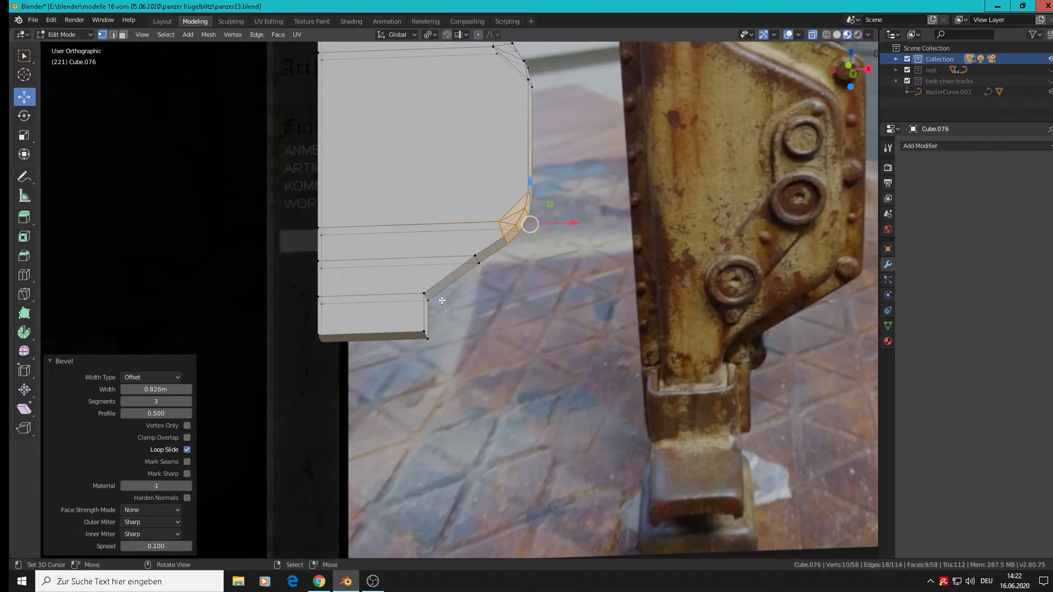
pyautogui.click(423, 295)
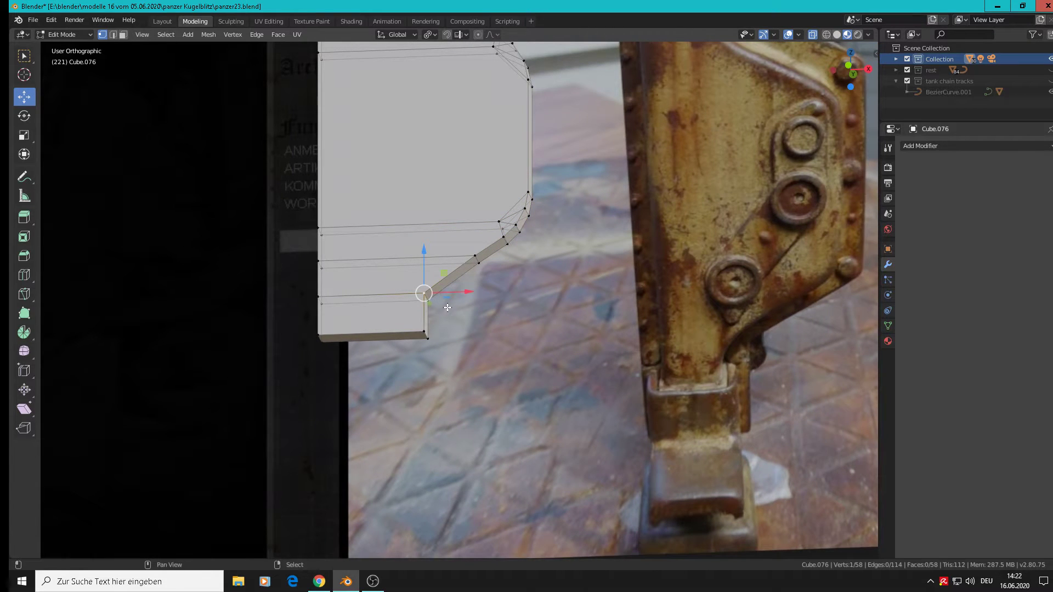
pyautogui.keyDown('shift'); pyautogui.click(442, 305); pyautogui.keyUp('shift')
pyautogui.hotkey('ctrl', 'b')
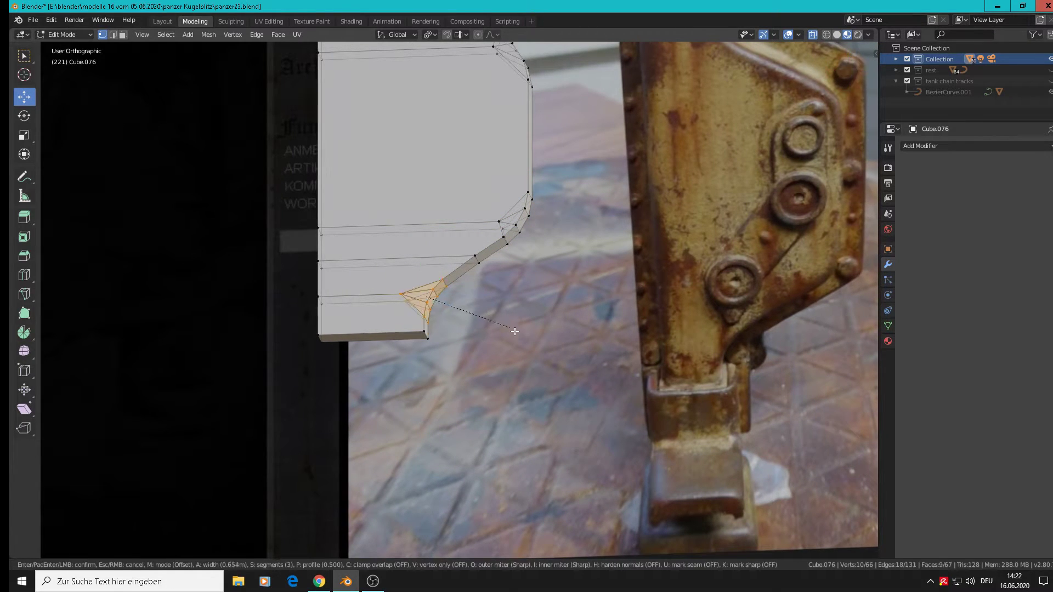
pyautogui.click(513, 328)
pyautogui.press('Tab')
# Return to mesh editing of the body in edge selection mode and turn off X-ray display
pyautogui.scroll(-3, 513, 329)
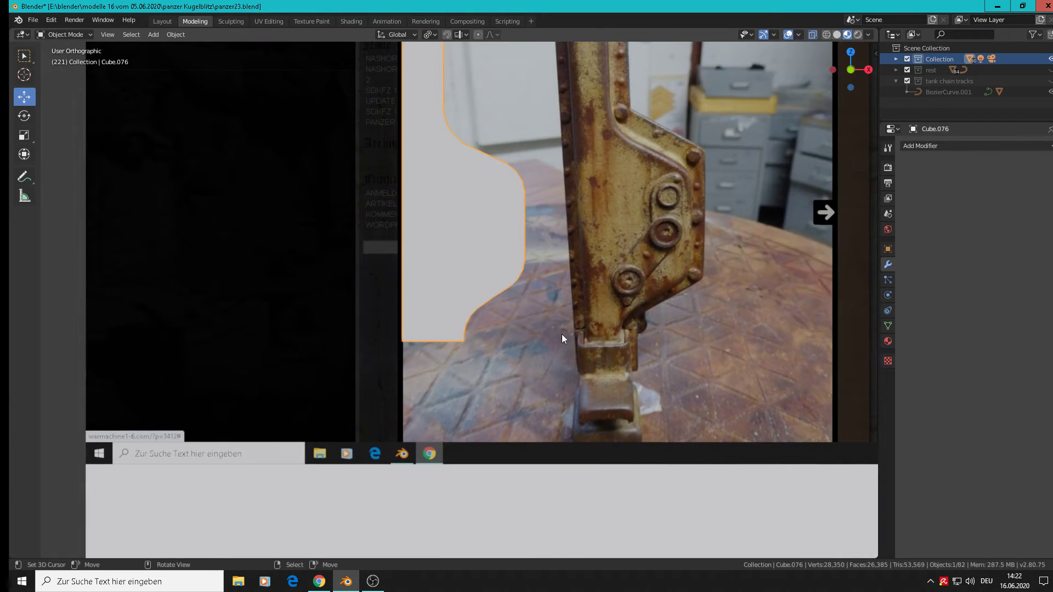
pyautogui.press('KP_1')
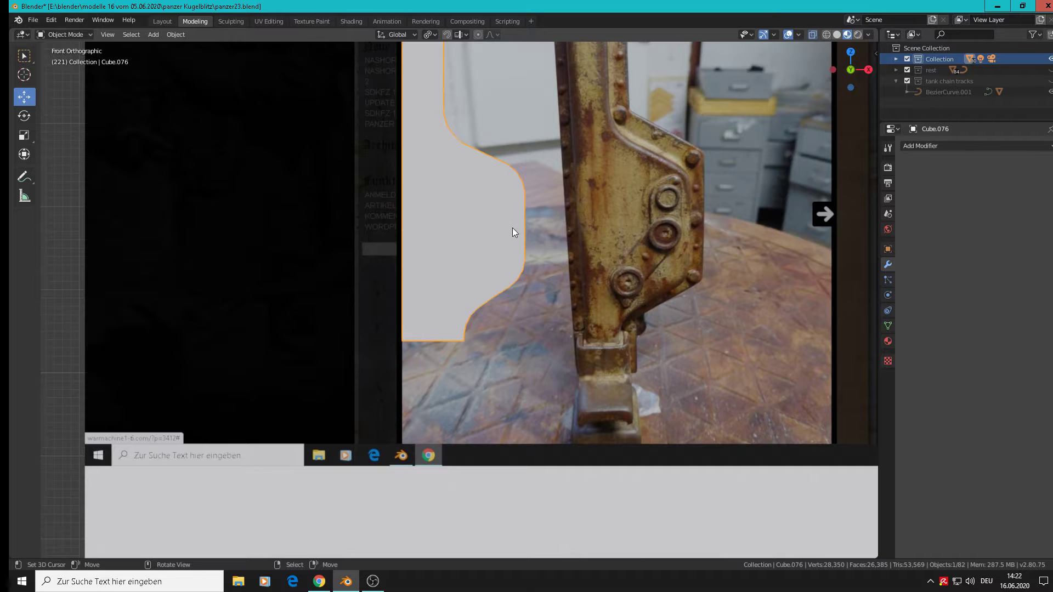
pyautogui.keyDown('shift'); pyautogui.moveTo(550, 208); pyautogui.dragTo(580, 343, button='middle'); pyautogui.keyUp('shift')
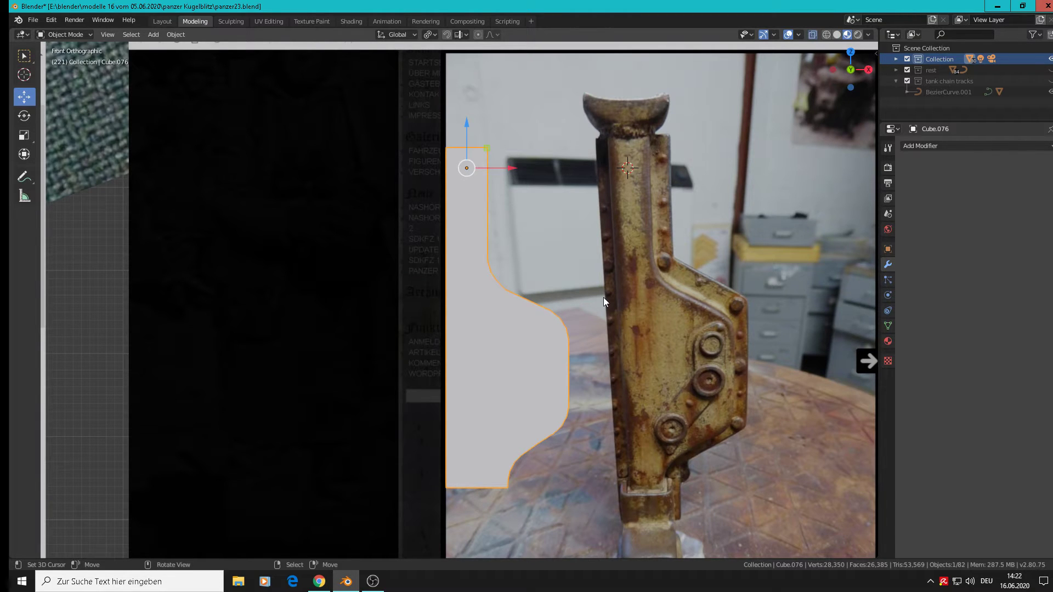
pyautogui.scroll(1, 571, 221)
pyautogui.moveTo(501, 189); pyautogui.dragTo(456, 223, button='middle')
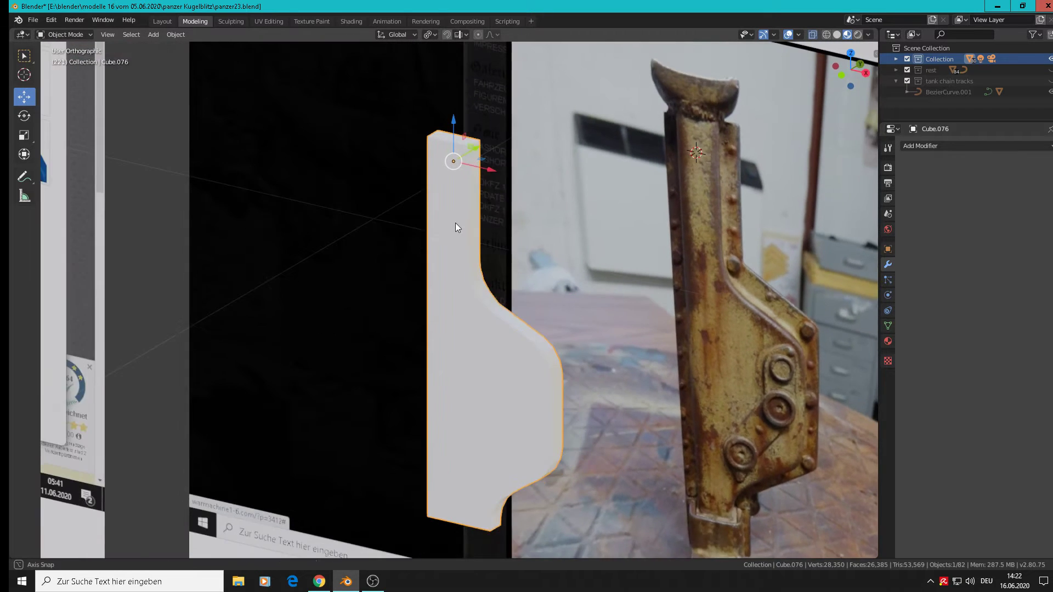
pyautogui.scroll(4, 459, 189)
pyautogui.press('Tab')
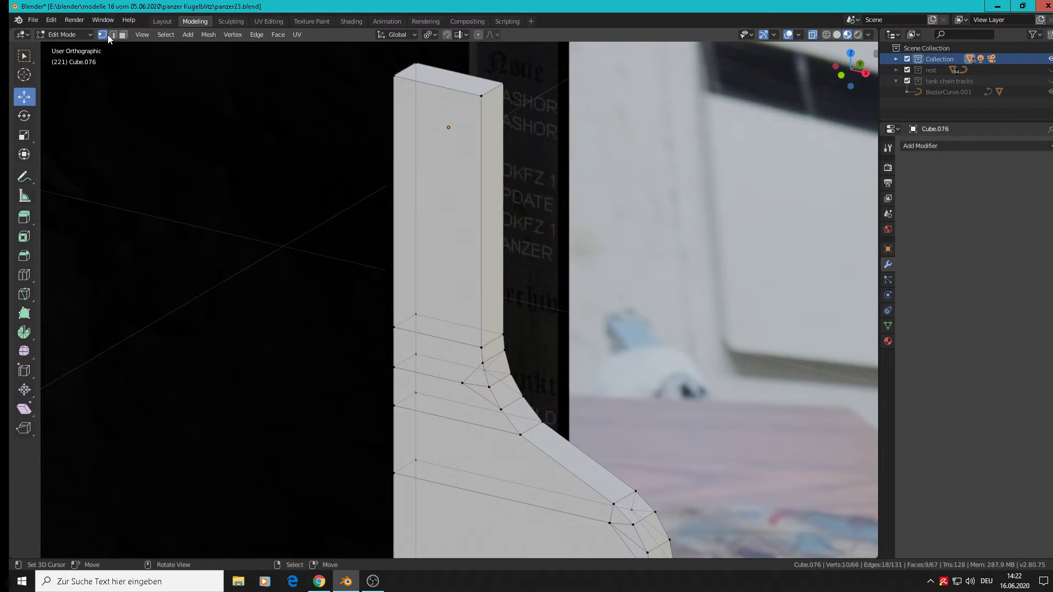
pyautogui.click(112, 35)
pyautogui.keyDown('alt'); pyautogui.click(483, 220); pyautogui.keyUp('alt')
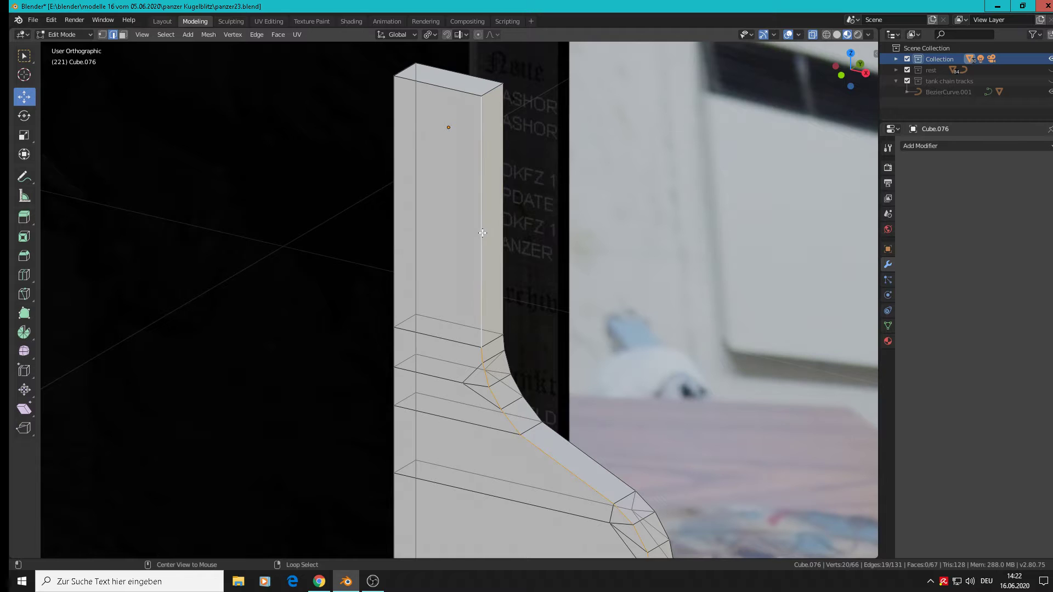
pyautogui.click(812, 34)
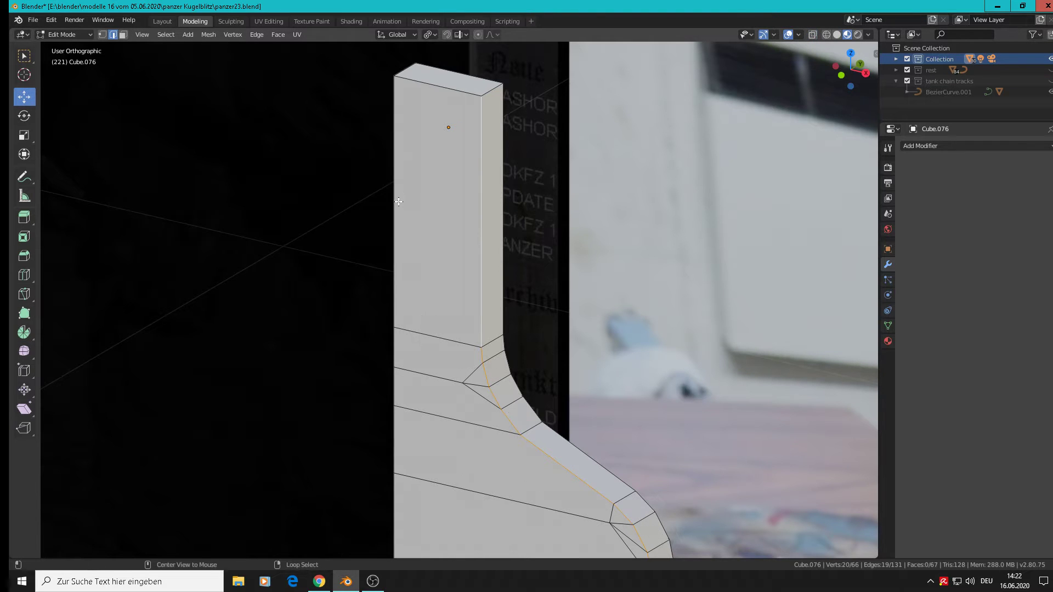
# Bevel the complete outline of the body's front face, including top and bottom edges, with 2 segments and a width of about 0.257 m
pyautogui.keyDown('alt'); pyautogui.click(435, 130); pyautogui.keyUp('alt')
pyautogui.click(445, 93)
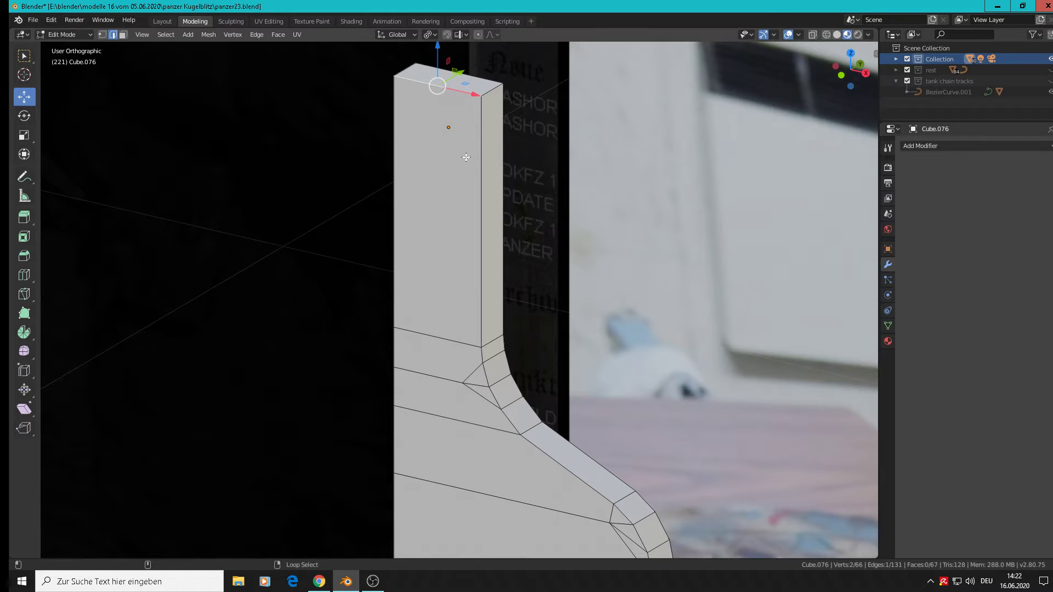
pyautogui.keyDown('alt'); pyautogui.click(482, 177); pyautogui.keyUp('alt')
pyautogui.moveTo(482, 177); pyautogui.dragTo(486, 251, button='middle')
pyautogui.keyDown('shift'); pyautogui.moveTo(516, 374); pyautogui.dragTo(542, 31, button='middle'); pyautogui.keyUp('shift')
pyautogui.moveTo(627, 190); pyautogui.dragTo(538, 333, button='middle')
pyautogui.scroll(3, 531, 419)
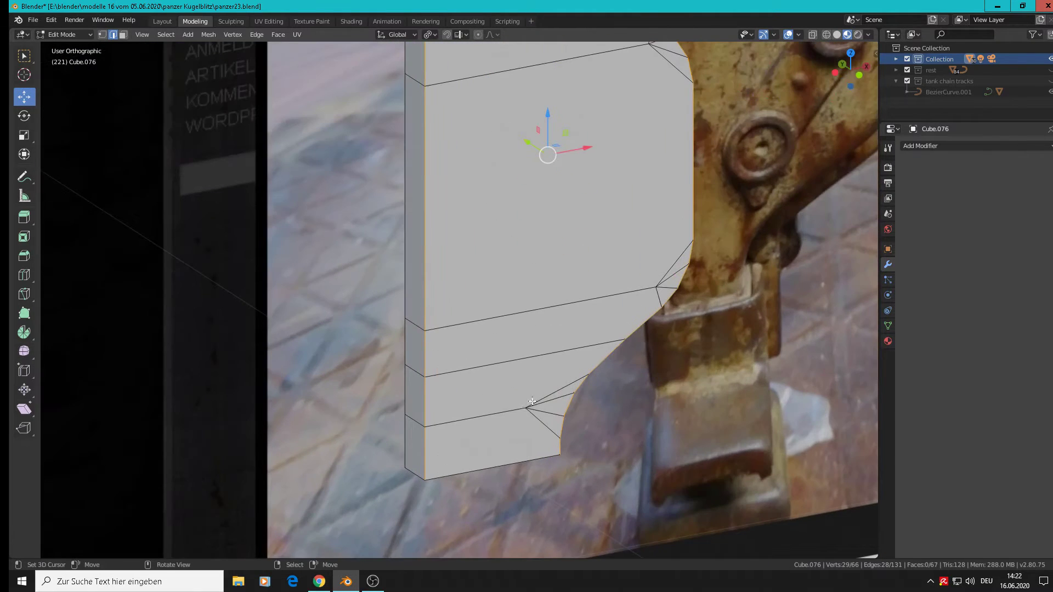
pyautogui.keyDown('shift'); pyautogui.rightClick(488, 472); pyautogui.keyUp('shift')
pyautogui.hotkey('ctrl', 'b')
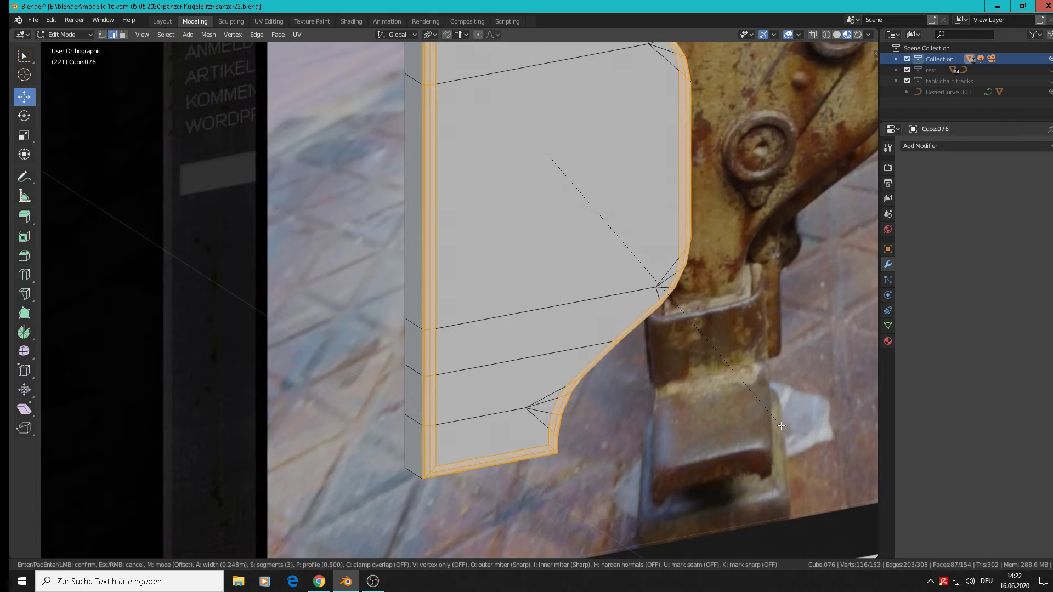
pyautogui.scroll(-1, 781, 426)
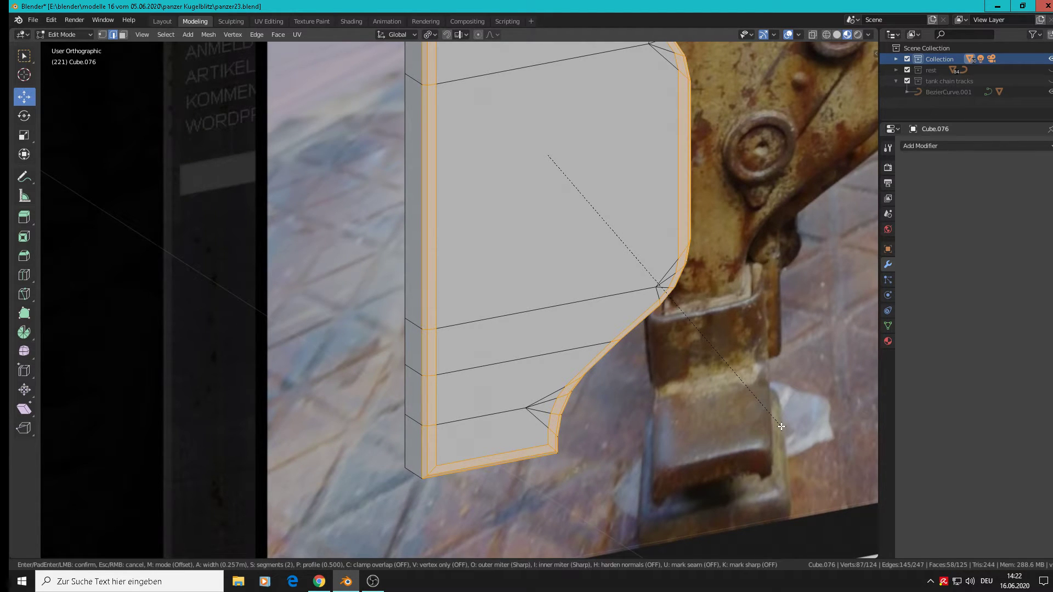
pyautogui.scroll(1, 781, 426)
pyautogui.click(781, 426)
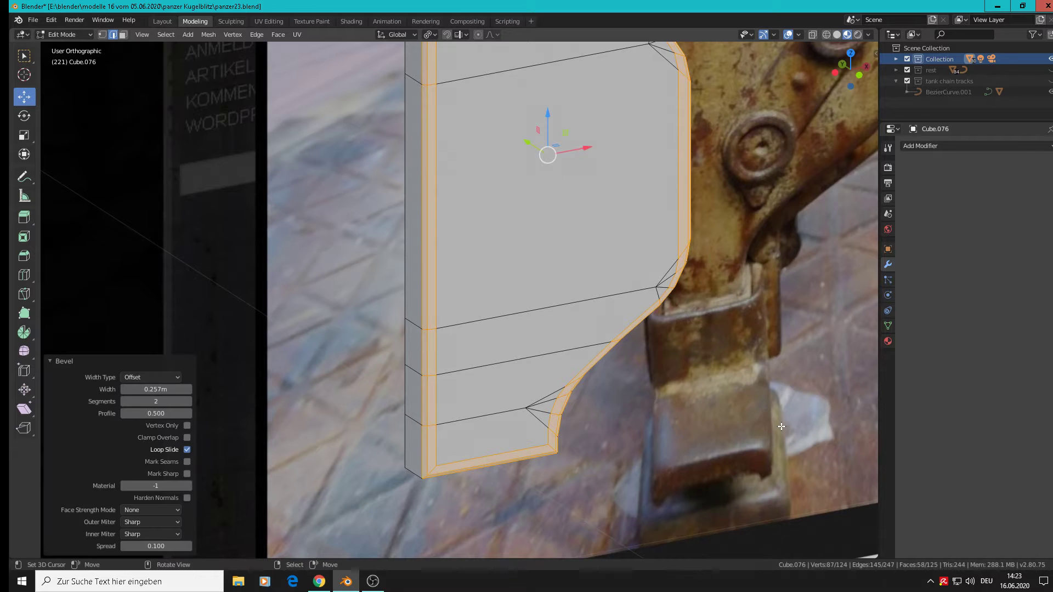
# Leave mesh editing and apply smooth shading to the body
pyautogui.press('Tab')
pyautogui.scroll(-5, 781, 426)
pyautogui.moveTo(781, 426); pyautogui.dragTo(608, 395, button='middle')
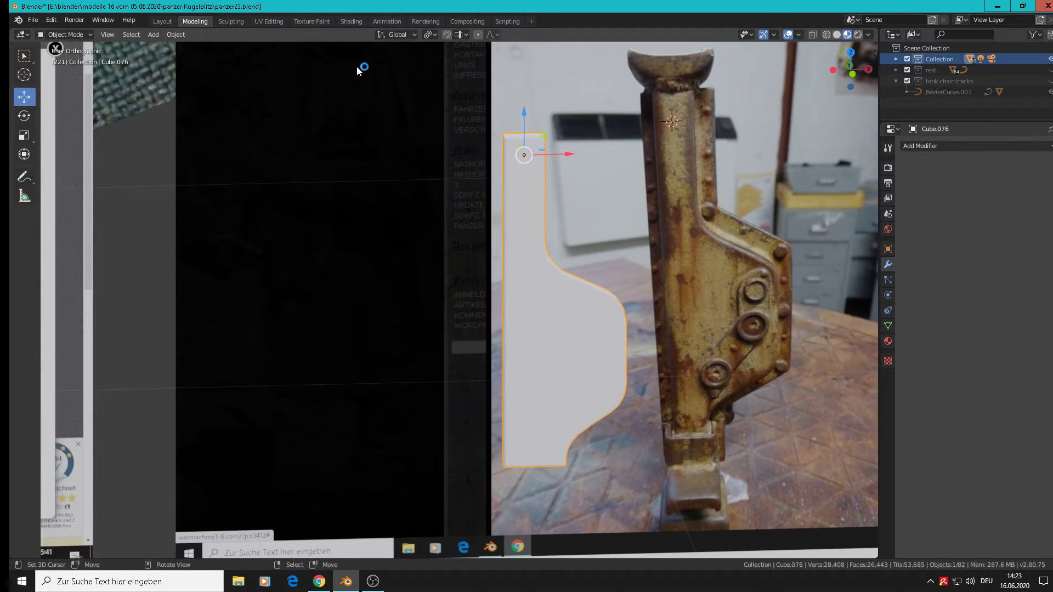
pyautogui.click(172, 35)
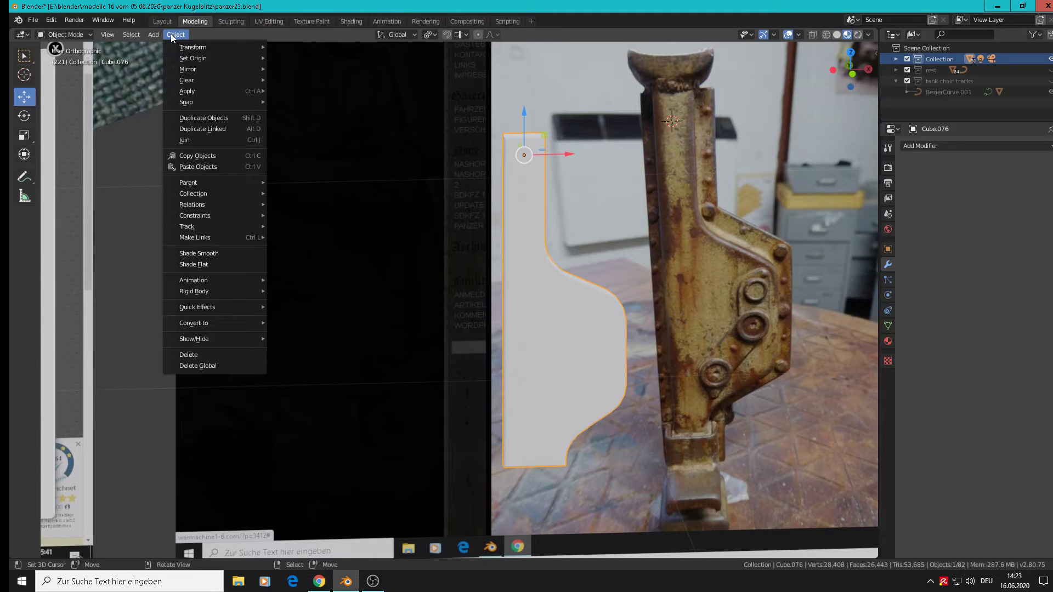
pyautogui.click(184, 252)
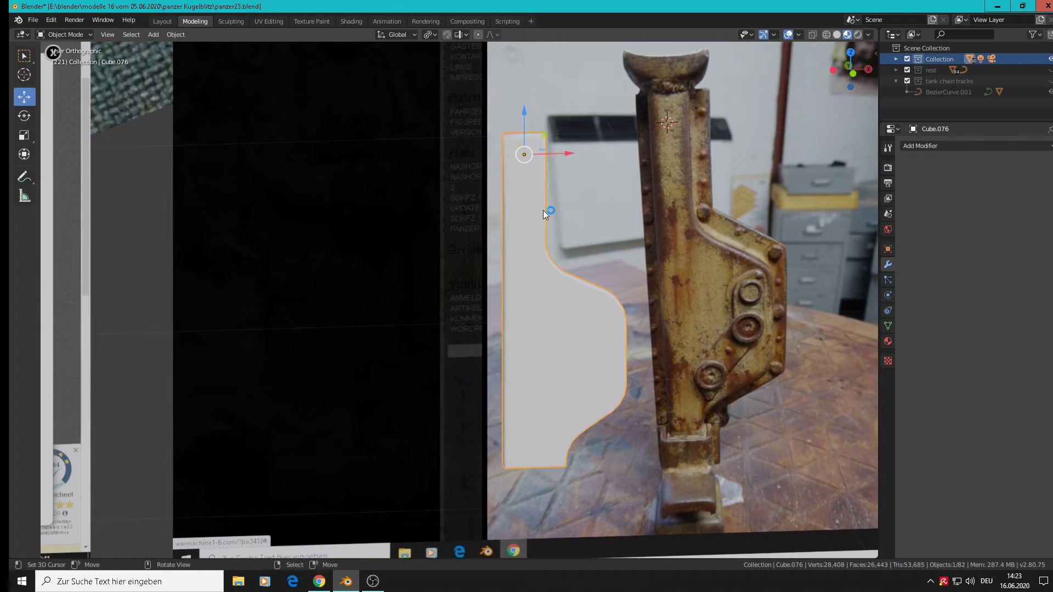
# In front view, move the body about 0.177 m along negative X, clear of the photo, and save the file
pyautogui.press('KP_1')
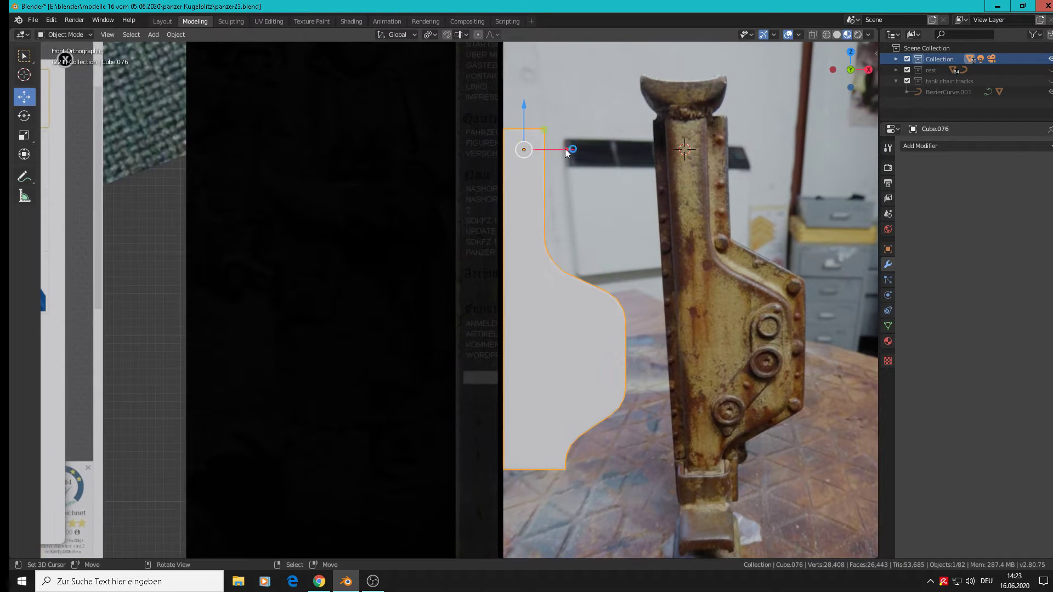
pyautogui.moveTo(568, 152); pyautogui.dragTo(422, 163)
pyautogui.click(33, 20)
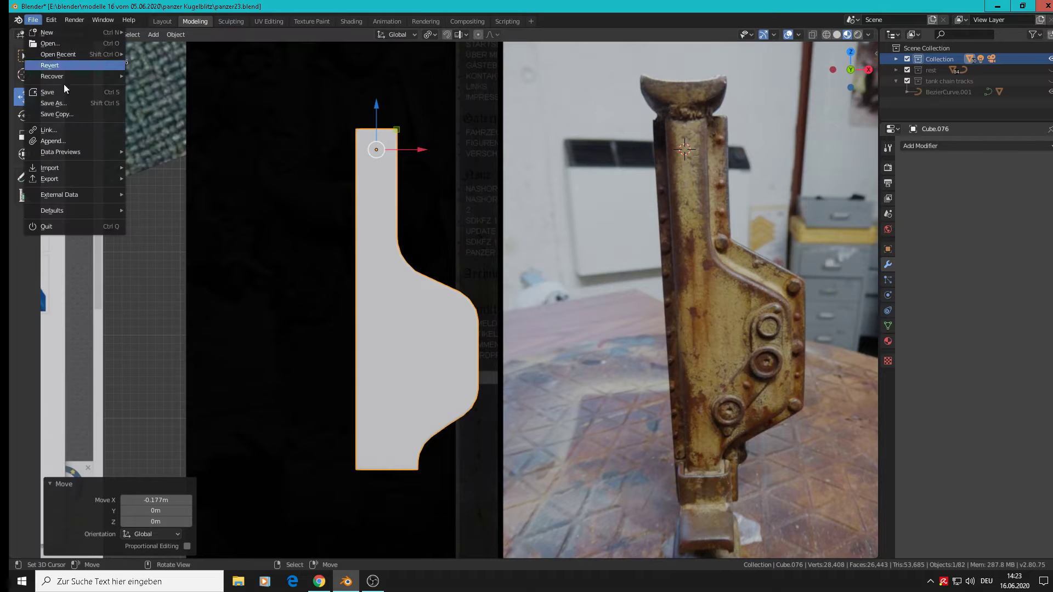
pyautogui.click(64, 91)
# Place the 3D cursor at the centre of the uppermost round fitting on the jack in the photo
pyautogui.keyDown('shift'); pyautogui.moveTo(715, 292); pyautogui.dragTo(545, 241, button='middle'); pyautogui.keyUp('shift')
pyautogui.scroll(1, 545, 242)
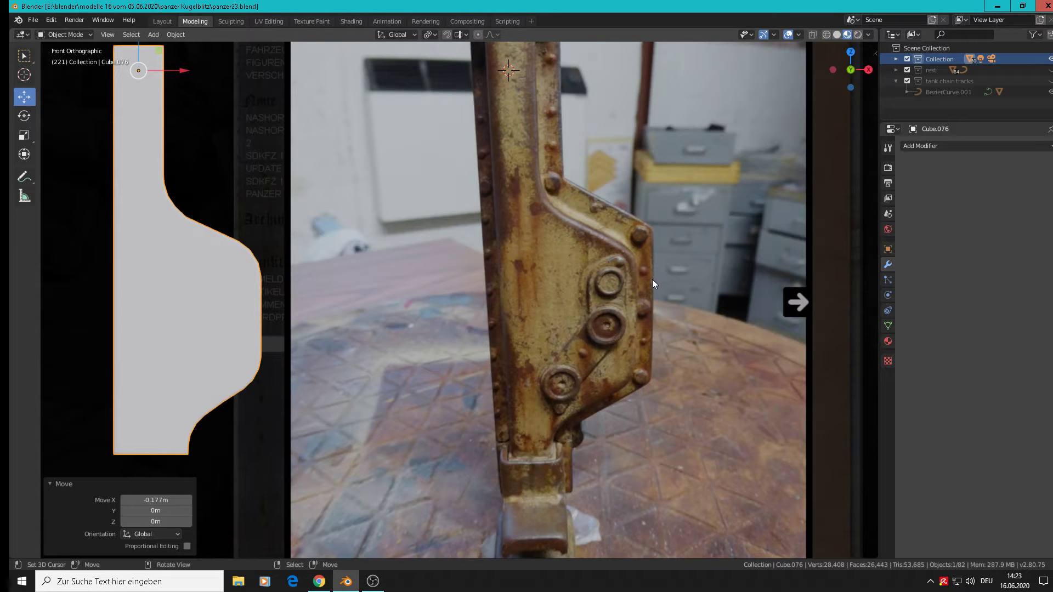
pyautogui.keyDown('shift'); pyautogui.rightClick(610, 281); pyautogui.keyUp('shift')
pyautogui.click(154, 35)
pyautogui.moveTo(154, 48)
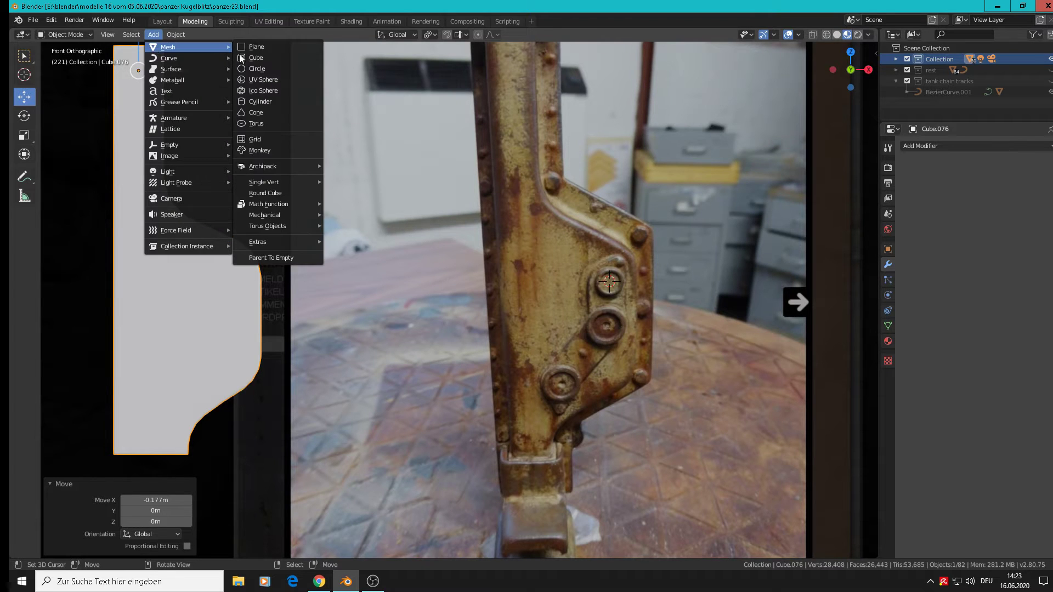
pyautogui.click(262, 70)
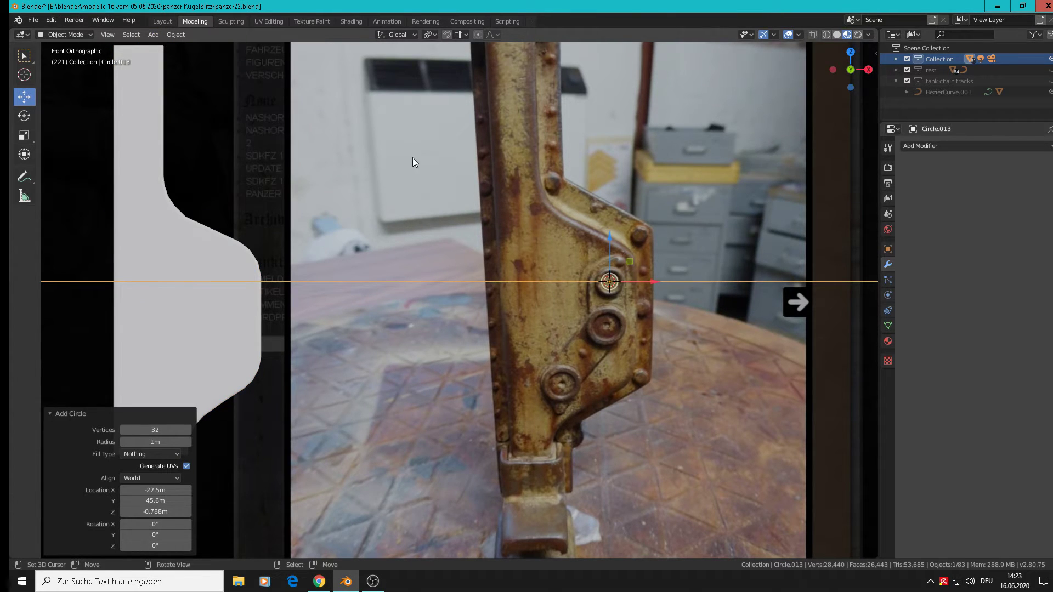
pyautogui.press('x')
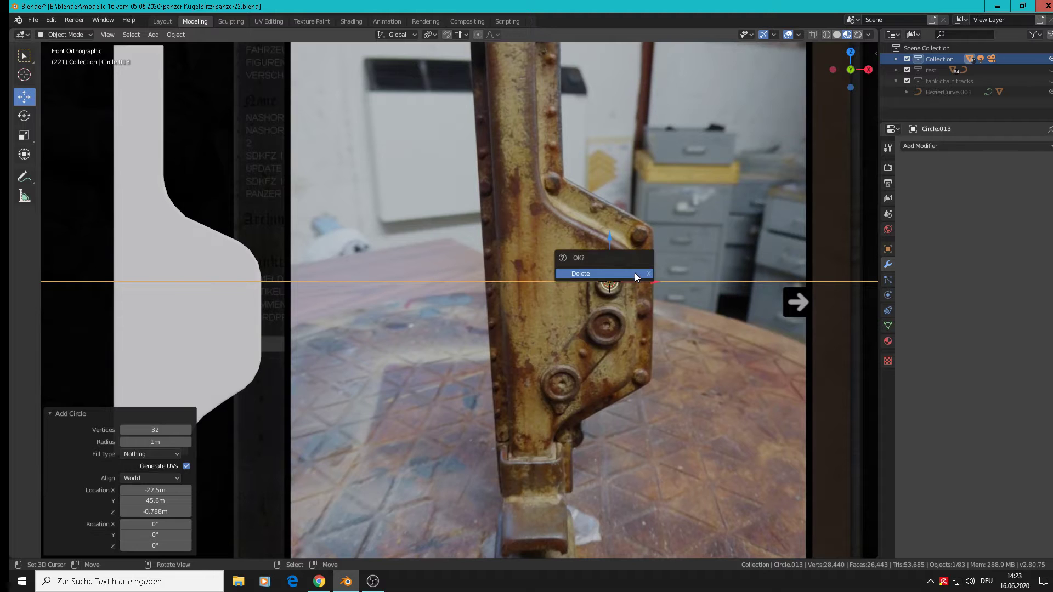
pyautogui.click(634, 273)
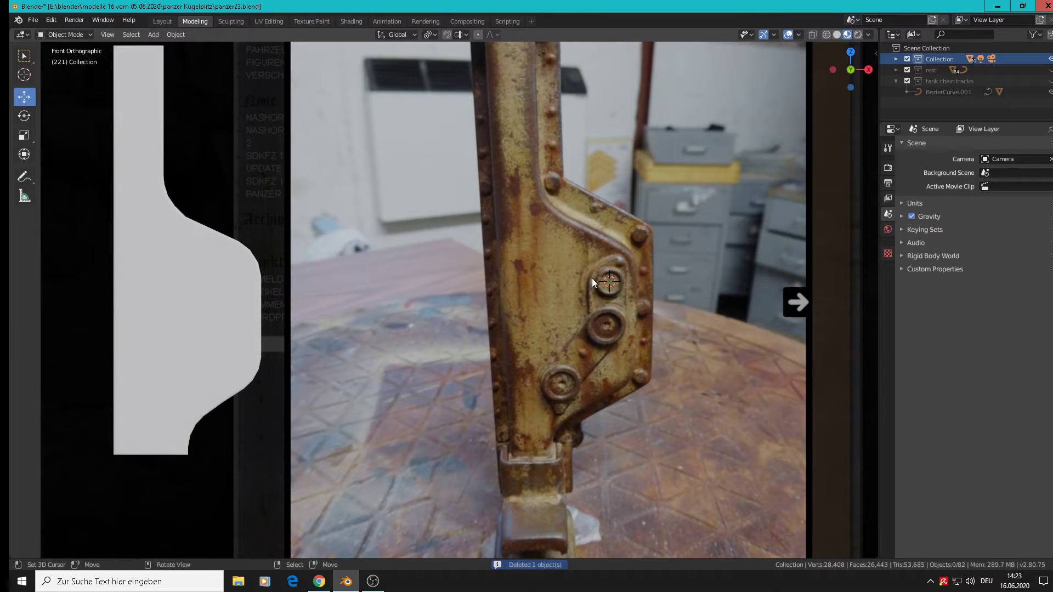
# Add a Bezier circle at the 3D cursor and rotate it 90° about the X axis
pyautogui.click(153, 34)
pyautogui.moveTo(189, 163)
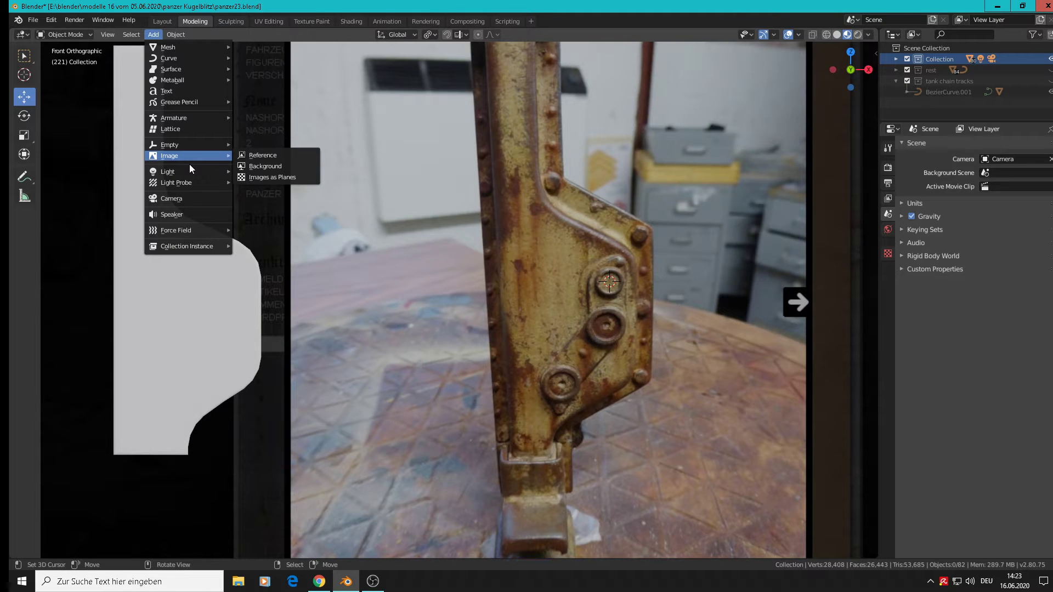
pyautogui.moveTo(184, 58)
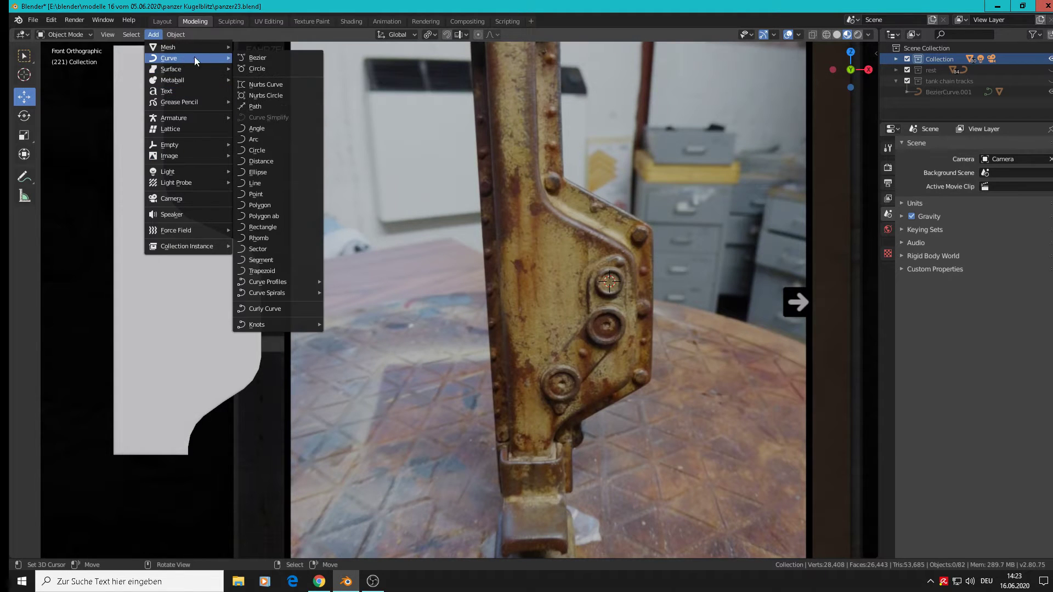
pyautogui.click(272, 70)
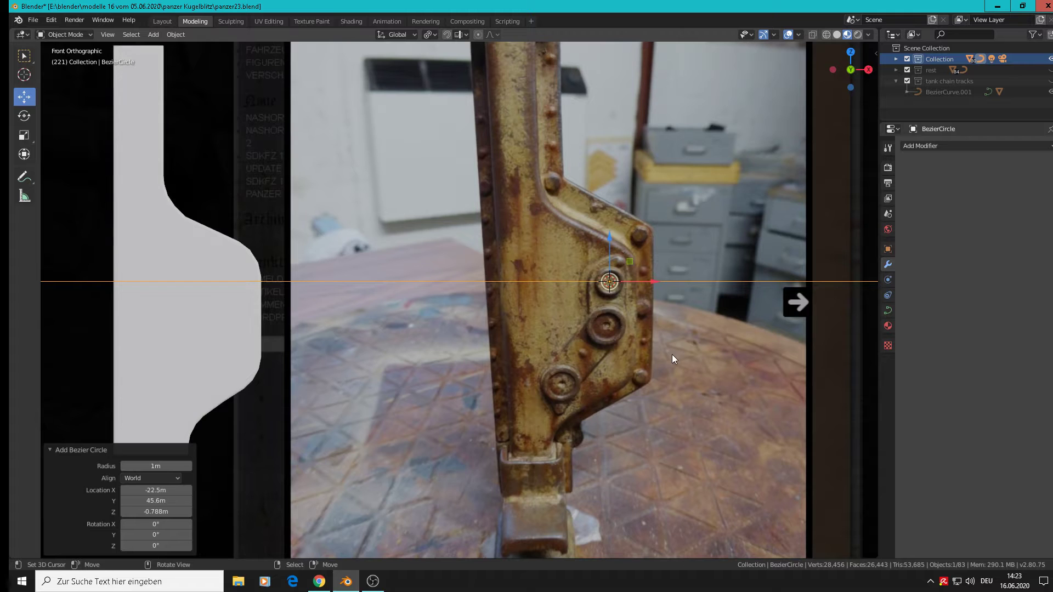
pyautogui.write('rx90')
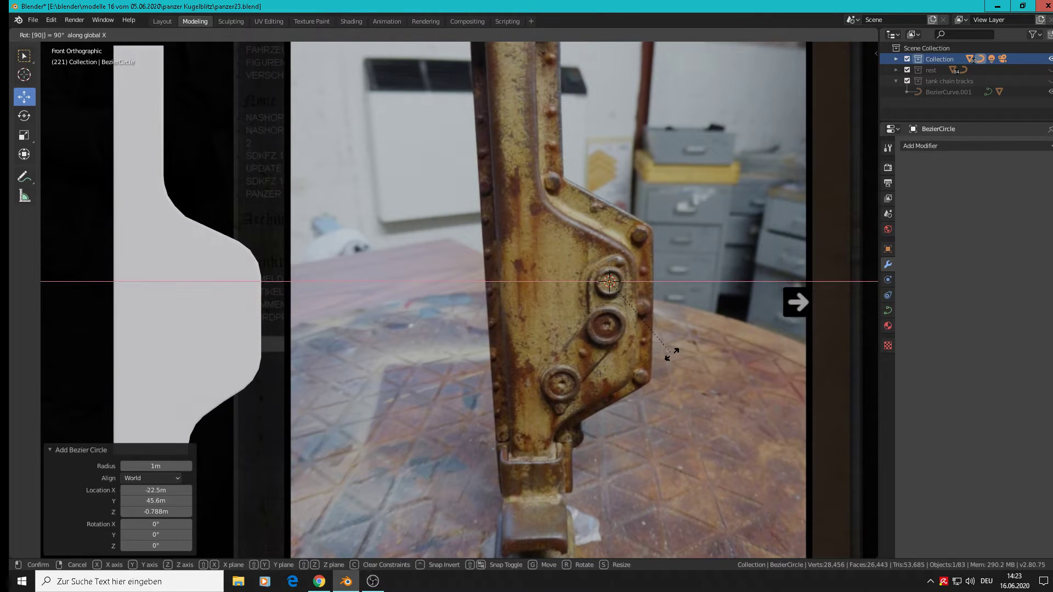
pyautogui.press('Return')
# Scale the Bezier circle by -0.036 and again by 0.324 to match the uppermost round fitting in the photo
pyautogui.press('s')
pyautogui.click(606, 278)
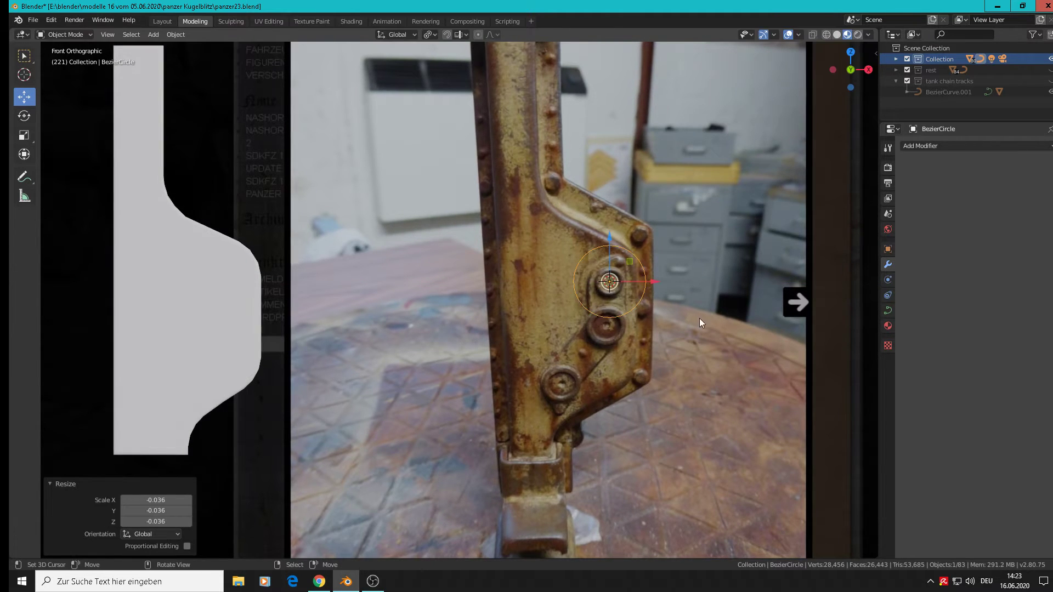
pyautogui.press('s')
pyautogui.click(634, 292)
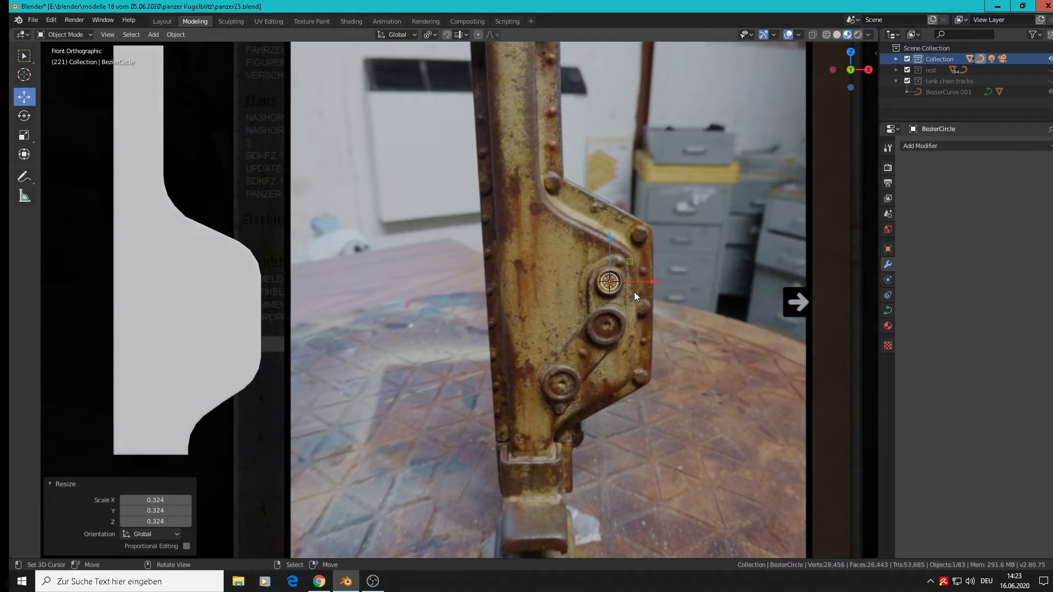
# Set the Bezier circle's preview resolution U to 13 in its curve shape settings
pyautogui.scroll(4, 634, 292)
pyautogui.click(888, 312)
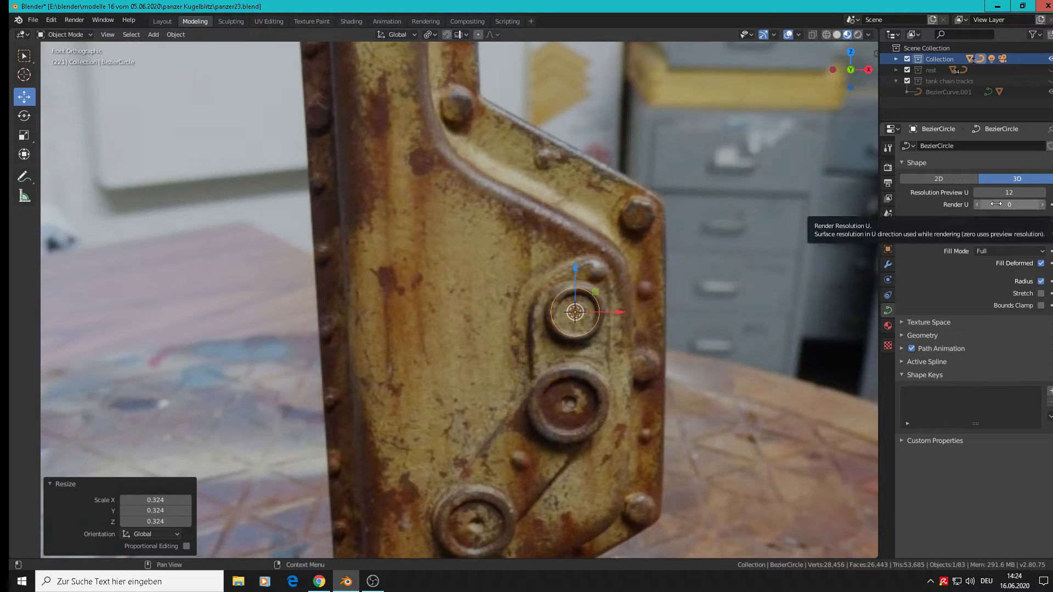
pyautogui.moveTo(1009, 192); pyautogui.dragTo(1022, 193)
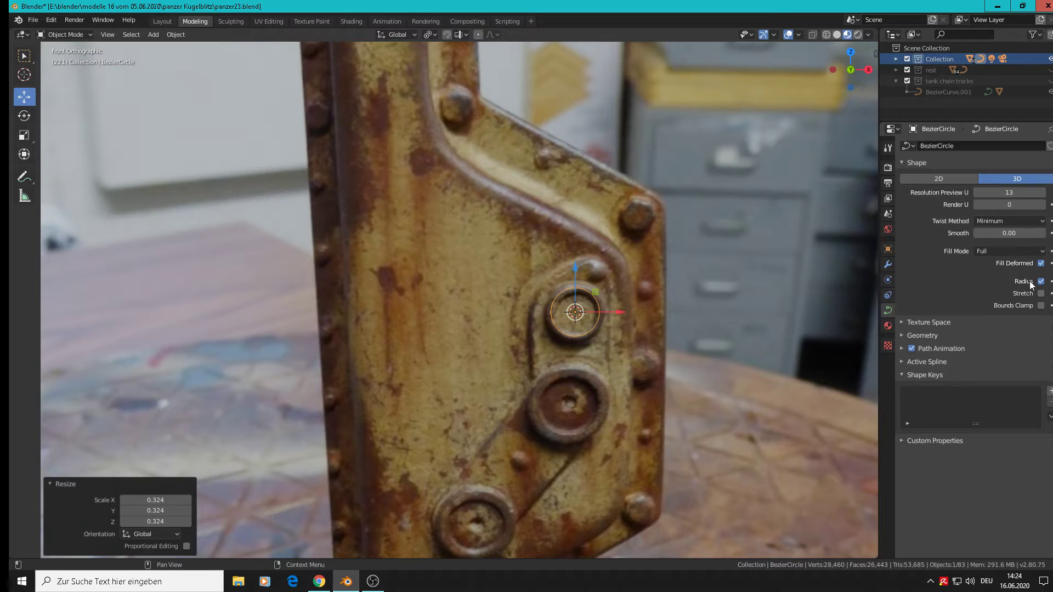
# Extrude the Bezier circle by 0.96 m in its curve geometry settings
pyautogui.click(1005, 251)
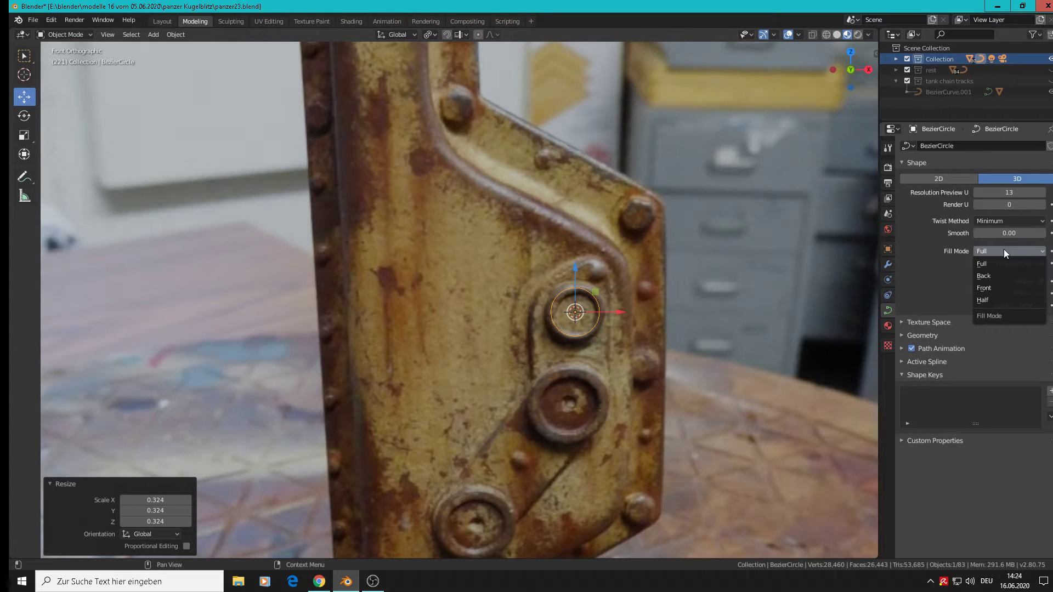
pyautogui.click(1004, 249)
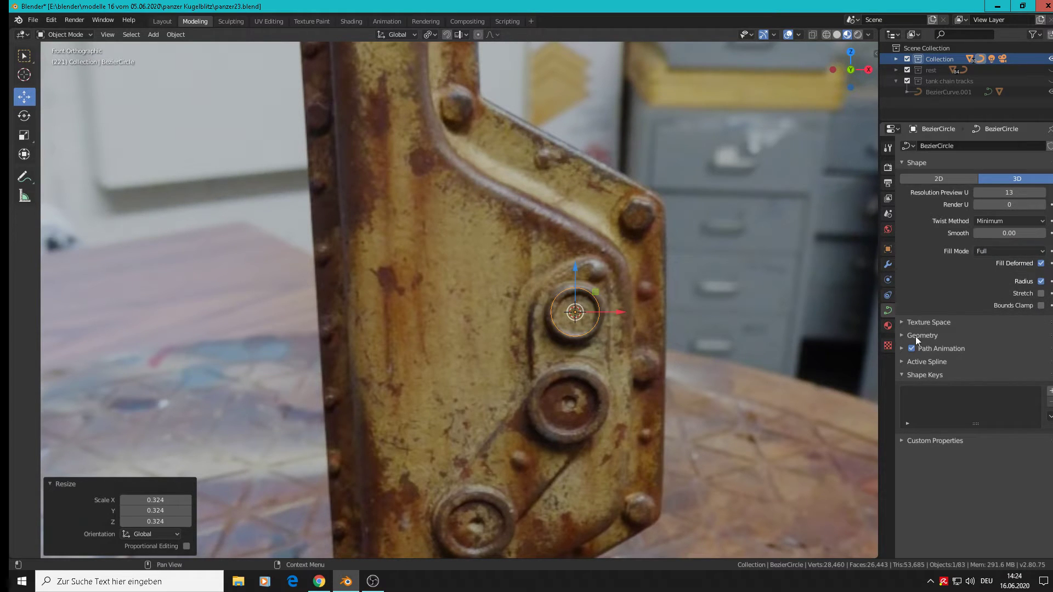
pyautogui.click(905, 325)
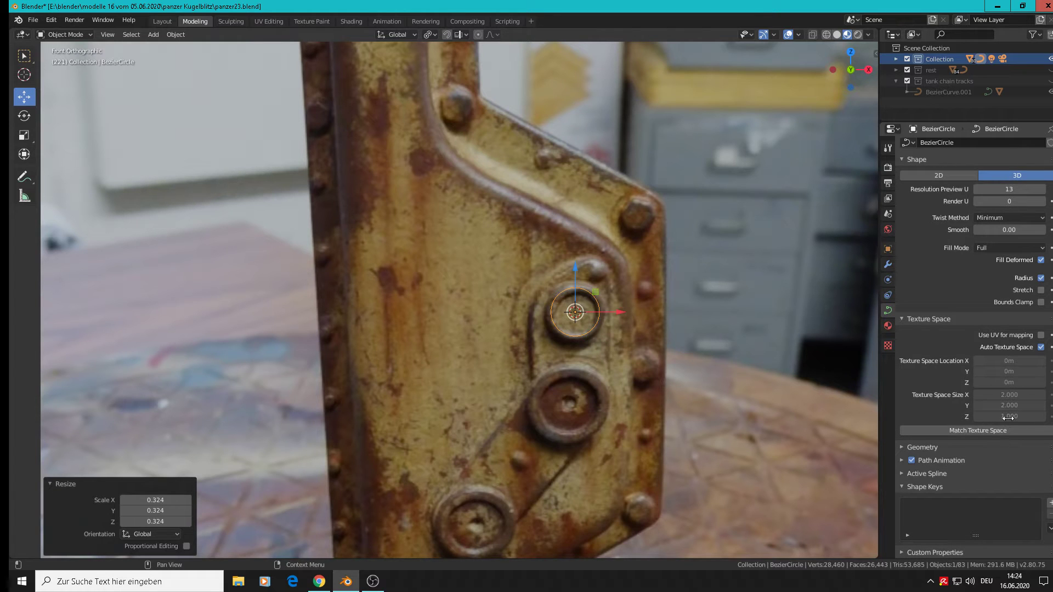
pyautogui.click(901, 448)
pyautogui.scroll(-3, 967, 436)
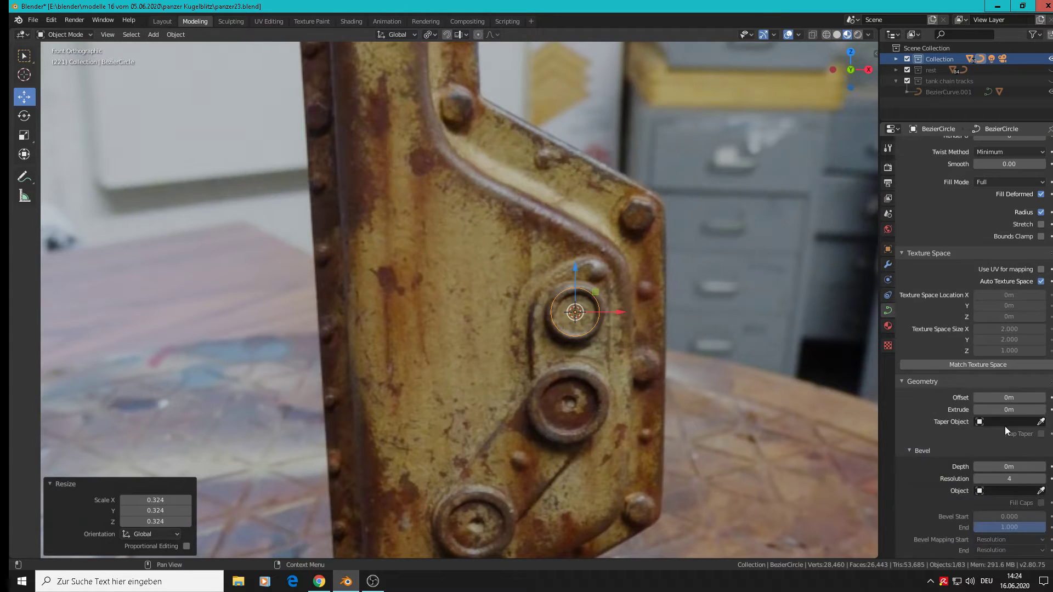
pyautogui.moveTo(1008, 398)
pyautogui.mouseDown()
pyautogui.moveTo(1037, 398)
pyautogui.moveTo(1002, 397)
pyautogui.moveTo(1008, 409)
pyautogui.mouseUp()
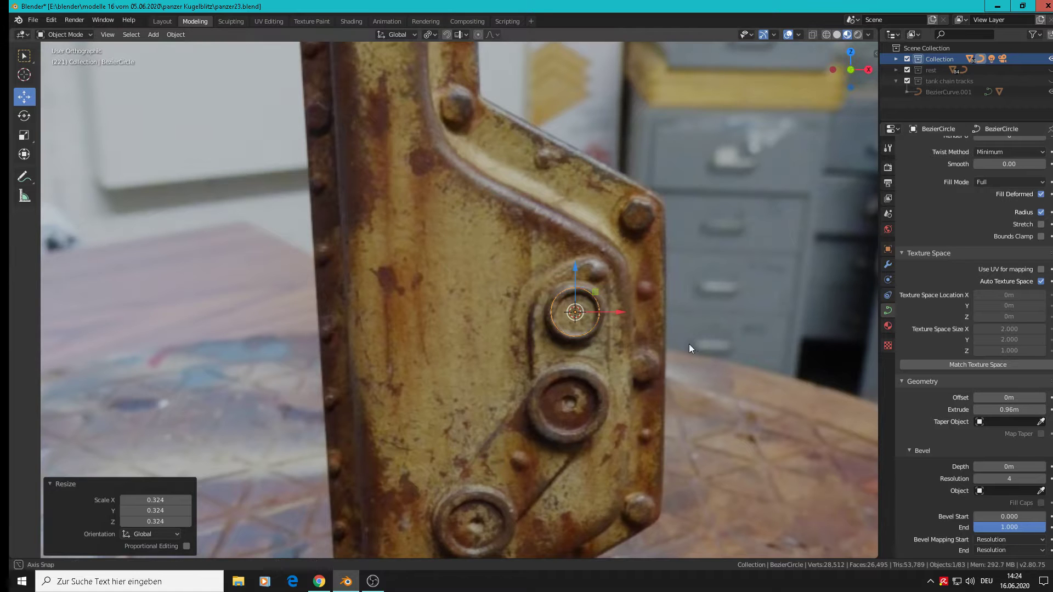
# Move the extruded circle about -0.0845 m along Y, out in front of the reference photo
pyautogui.moveTo(689, 344); pyautogui.dragTo(611, 354, button='middle')
pyautogui.moveTo(608, 306); pyautogui.dragTo(473, 327)
pyautogui.scroll(3, 472, 326)
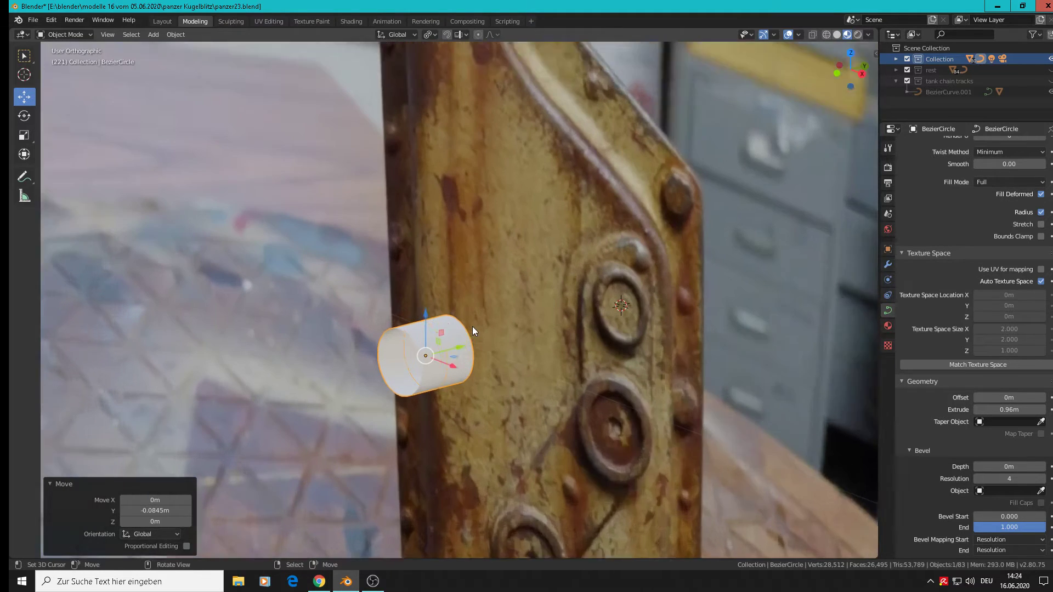
# Delete the extruded Bezier circle
pyautogui.press('Tab')
pyautogui.moveTo(475, 347); pyautogui.dragTo(607, 347, button='middle')
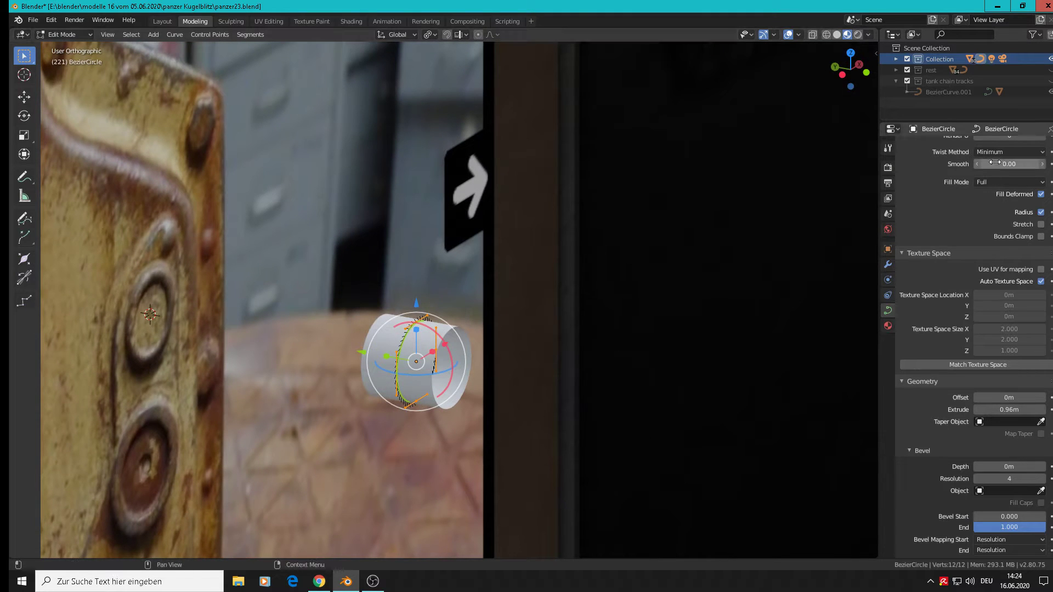
pyautogui.press('Tab')
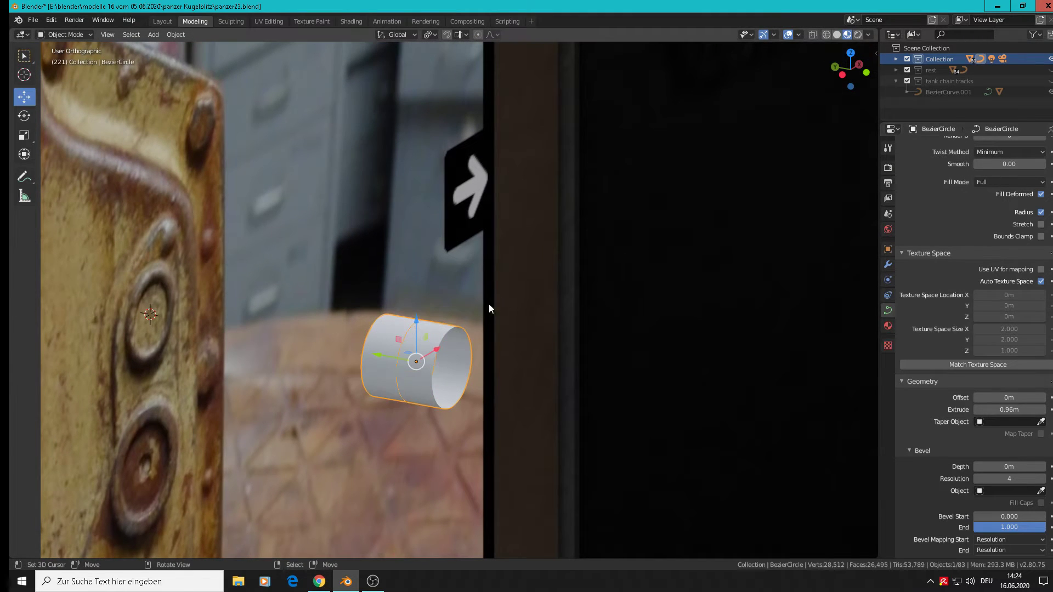
pyautogui.press('x')
pyautogui.click(467, 318)
# Place the 3D cursor at the edge of the jack in the photo and add a new Bezier circle there
pyautogui.scroll(-3, 409, 332)
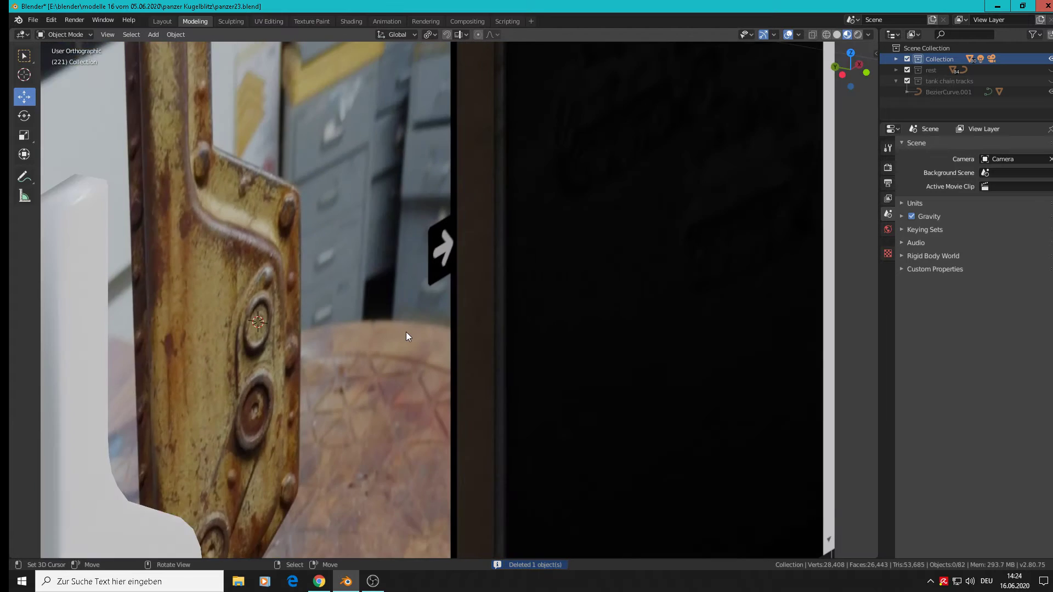
pyautogui.moveTo(407, 332); pyautogui.dragTo(308, 338, button='middle')
pyautogui.click(346, 345)
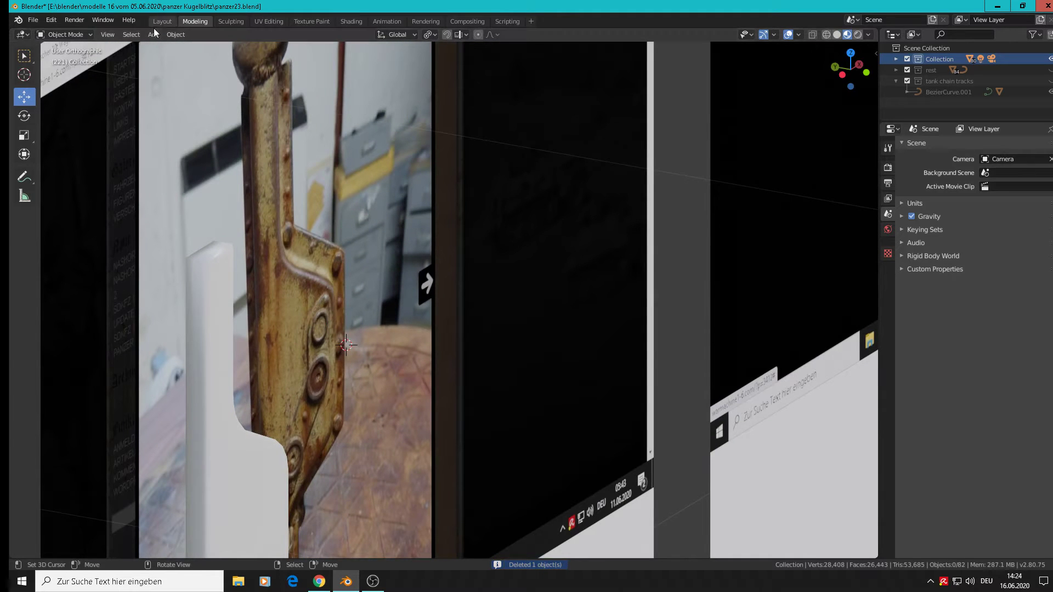
pyautogui.click(175, 34)
pyautogui.moveTo(154, 34)
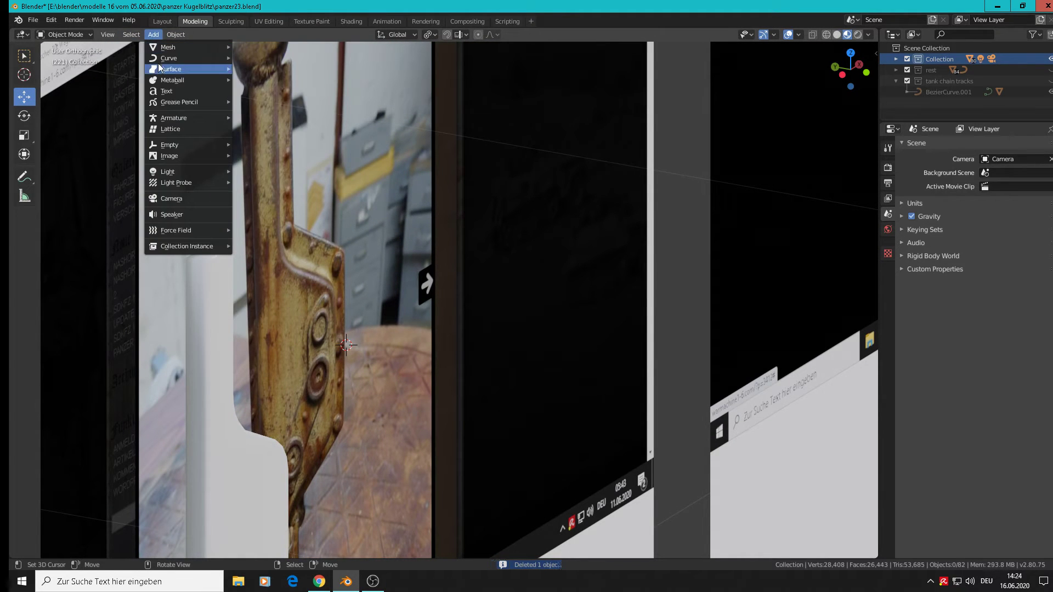
pyautogui.moveTo(202, 61)
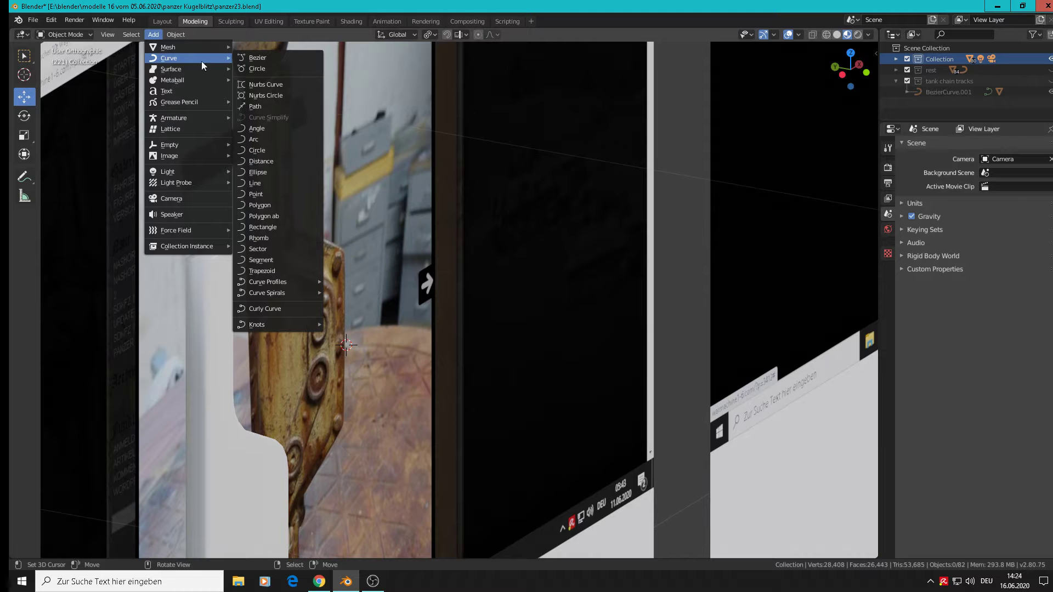
pyautogui.click(264, 67)
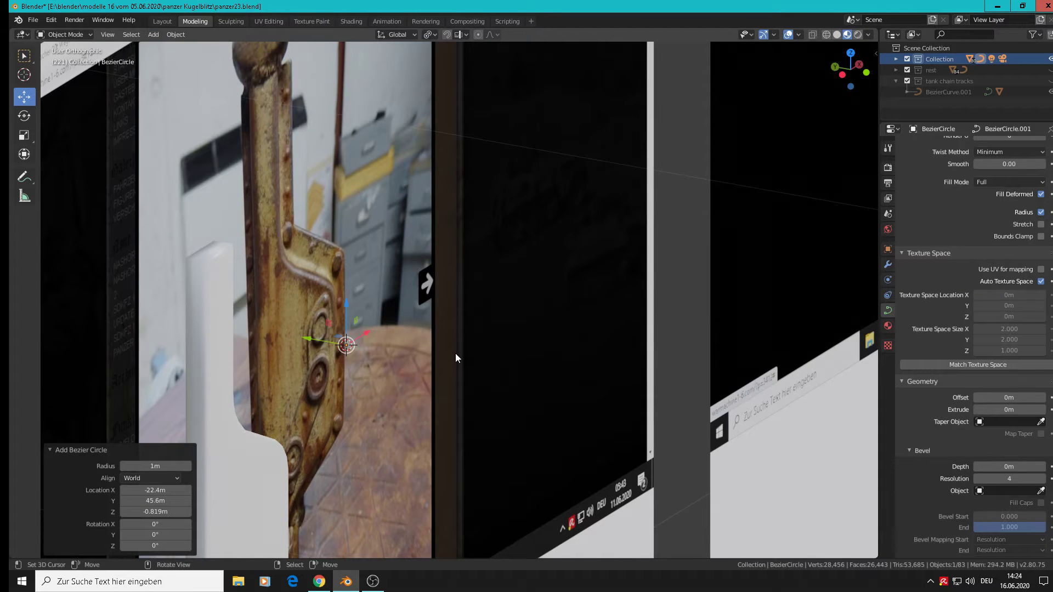
# Scale the new Bezier circle by 0.104 and rotate it 90° about the X axis
pyautogui.scroll(-10, 456, 358)
pyautogui.press('s')
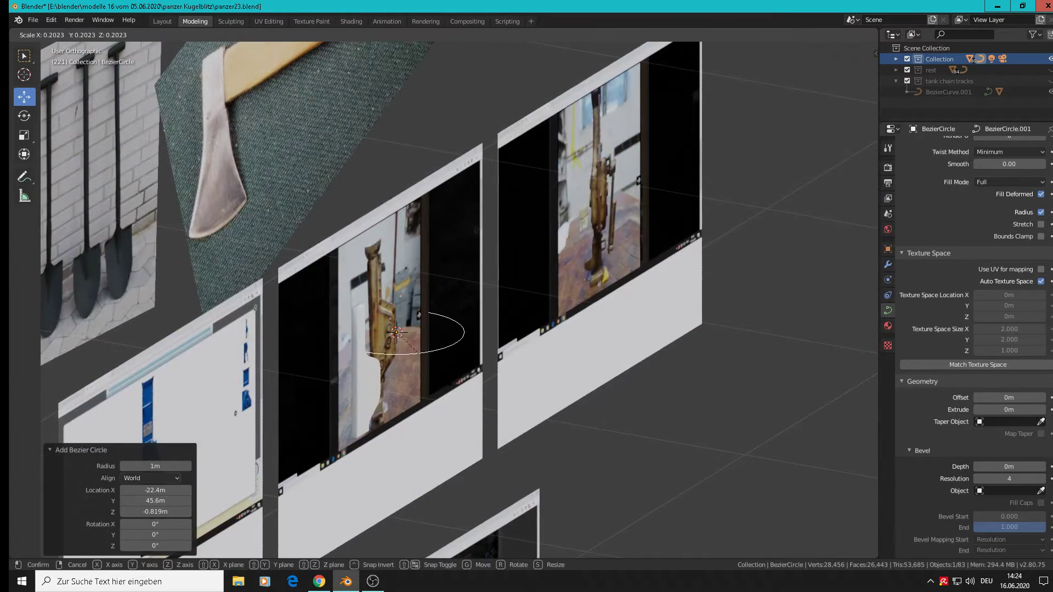
pyautogui.click(413, 357)
pyautogui.scroll(8, 413, 357)
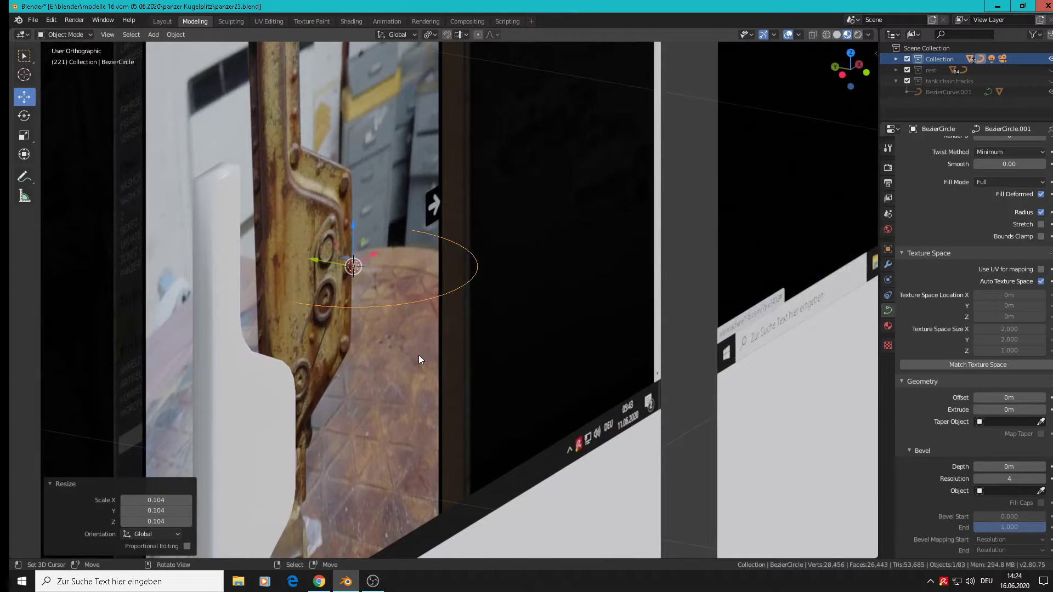
pyautogui.press('r')
pyautogui.press('x')
pyautogui.press('9')
pyautogui.press('0')
pyautogui.press('Return')
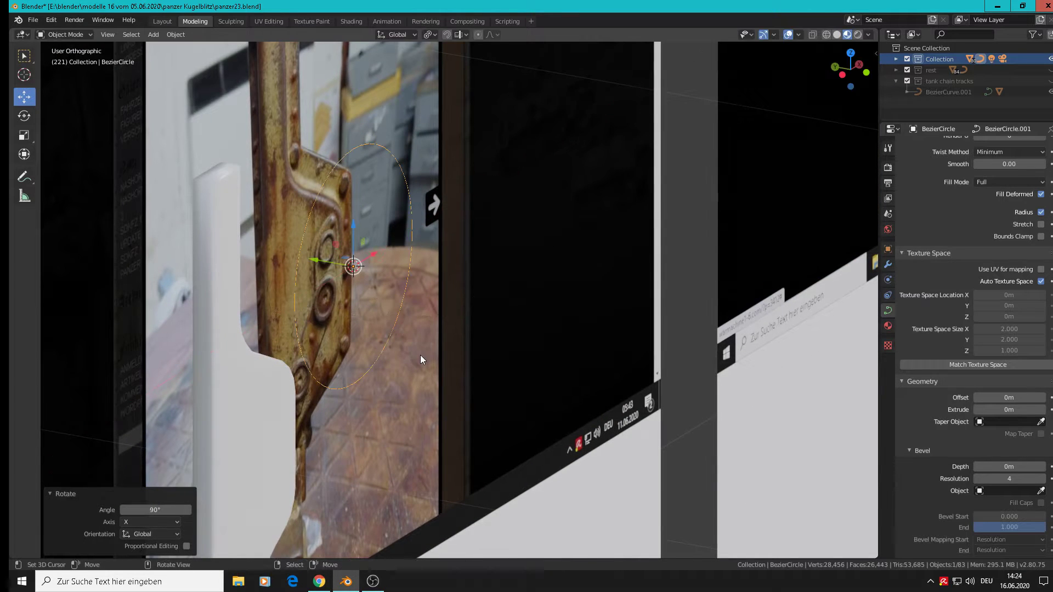
# Scale the circle by 0.152 in front view and move it -0.0467 m in X and 0.0307 m in Z onto the uppermost round fitting
pyautogui.press('KP_1')
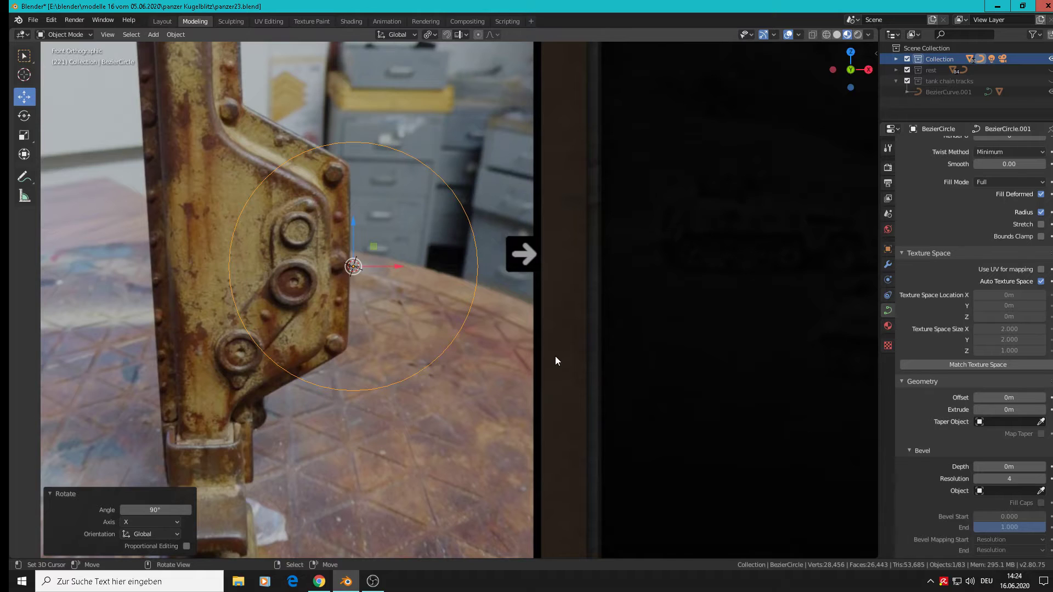
pyautogui.press('s')
pyautogui.click(384, 279)
pyautogui.press('s')
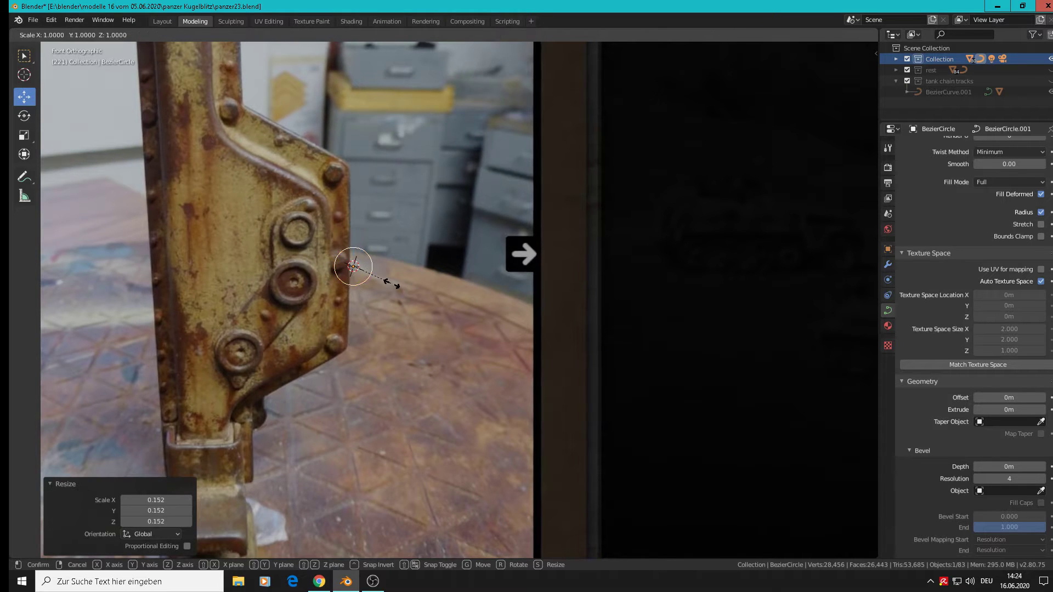
pyautogui.click(384, 284)
pyautogui.press('g')
pyautogui.click(313, 245)
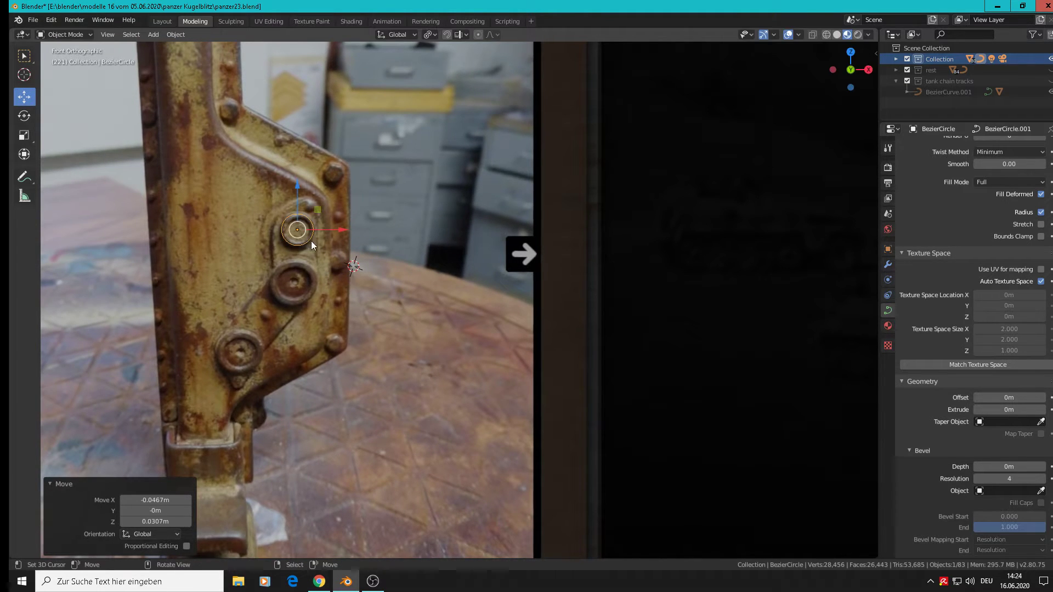
# Move the circle -0.157 m along Y, clear of the reference photo
pyautogui.moveTo(499, 255); pyautogui.dragTo(550, 292, button='middle')
pyautogui.scroll(2, 265, 219)
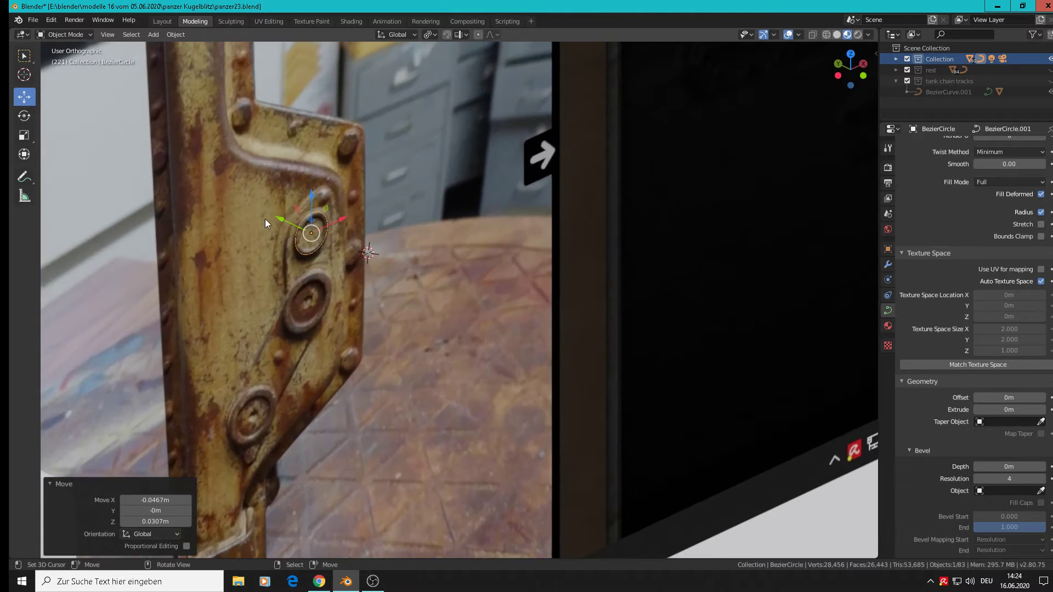
pyautogui.moveTo(304, 228); pyautogui.dragTo(501, 321)
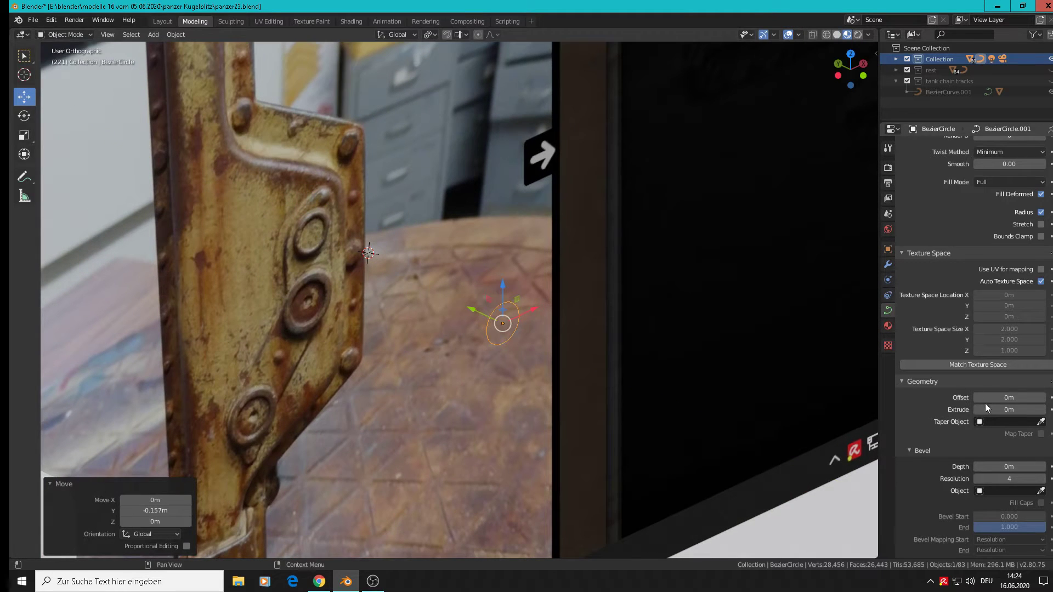
# Set the circle's bevel depth to 0.2 m to match the thickness of the fitting's rim in the photo
pyautogui.scroll(3, 749, 392)
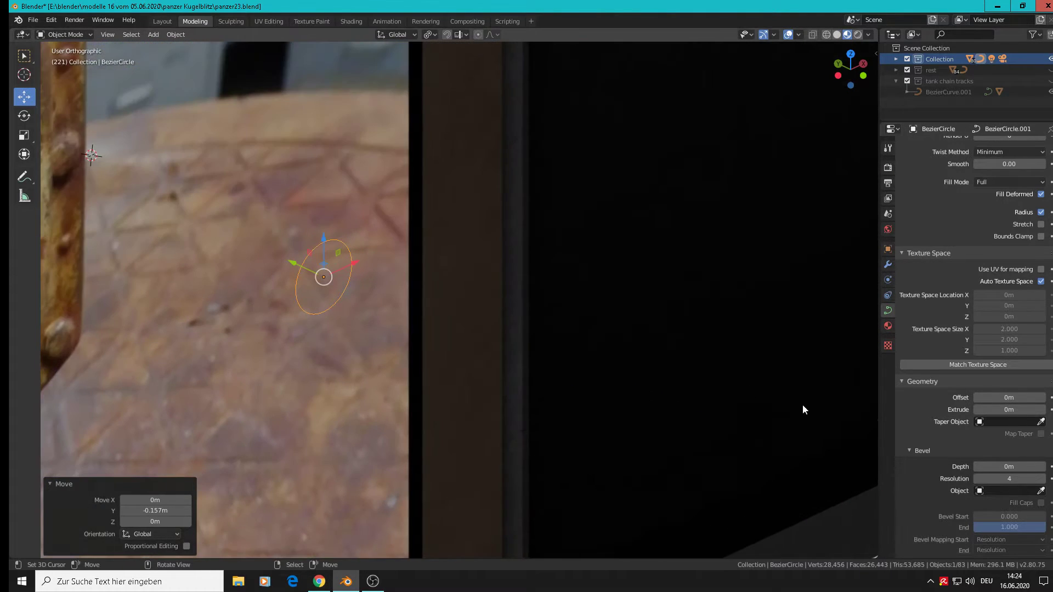
pyautogui.keyDown('shift'); pyautogui.moveTo(690, 380); pyautogui.dragTo(840, 371, button='middle'); pyautogui.keyUp('shift')
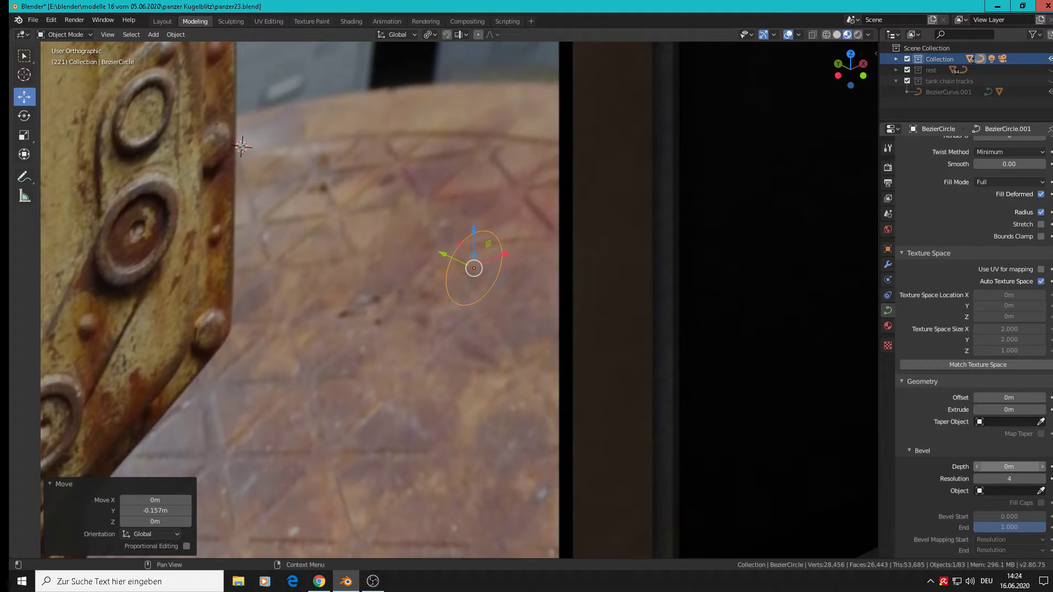
pyautogui.moveTo(976, 467); pyautogui.dragTo(999, 467)
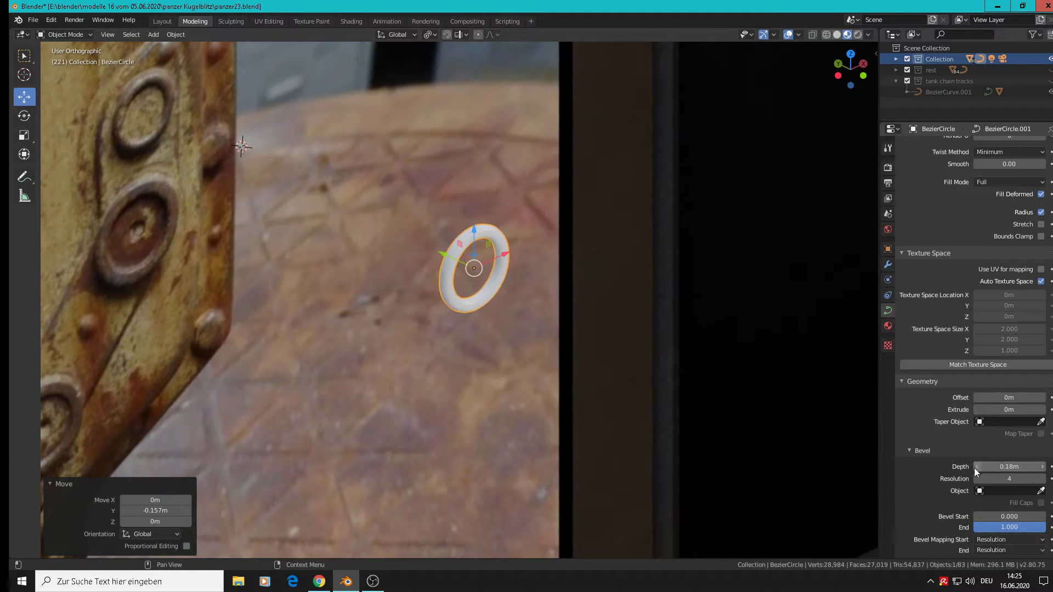
pyautogui.press('KP_1')
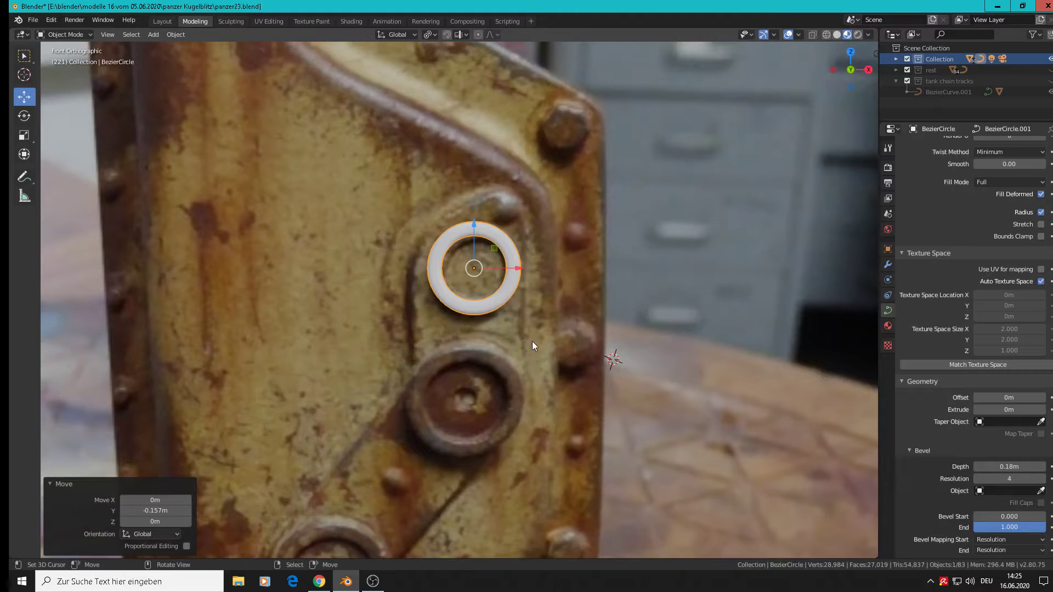
pyautogui.moveTo(1009, 467)
pyautogui.mouseDown()
pyautogui.moveTo(999, 466)
pyautogui.moveTo(1012, 467)
pyautogui.mouseUp()
# Examine the bevelled ring's shape from above and from oblique angles
pyautogui.moveTo(631, 413); pyautogui.dragTo(494, 292, button='middle')
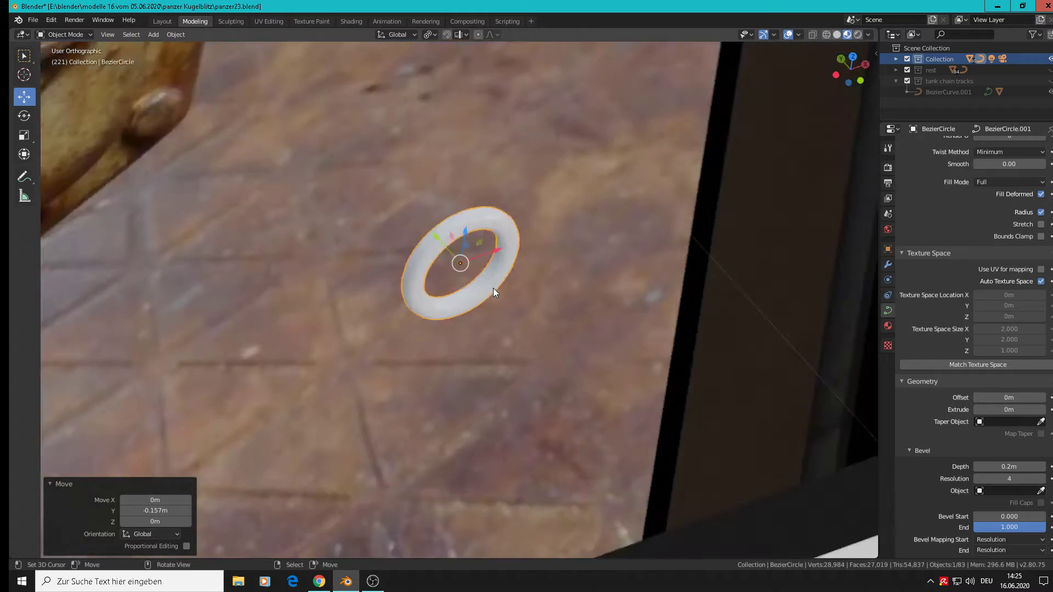
pyautogui.press('KP_7')
pyautogui.scroll(1, 488, 285)
pyautogui.press('Tab')
pyautogui.scroll(1, 477, 254)
pyautogui.press('Tab')
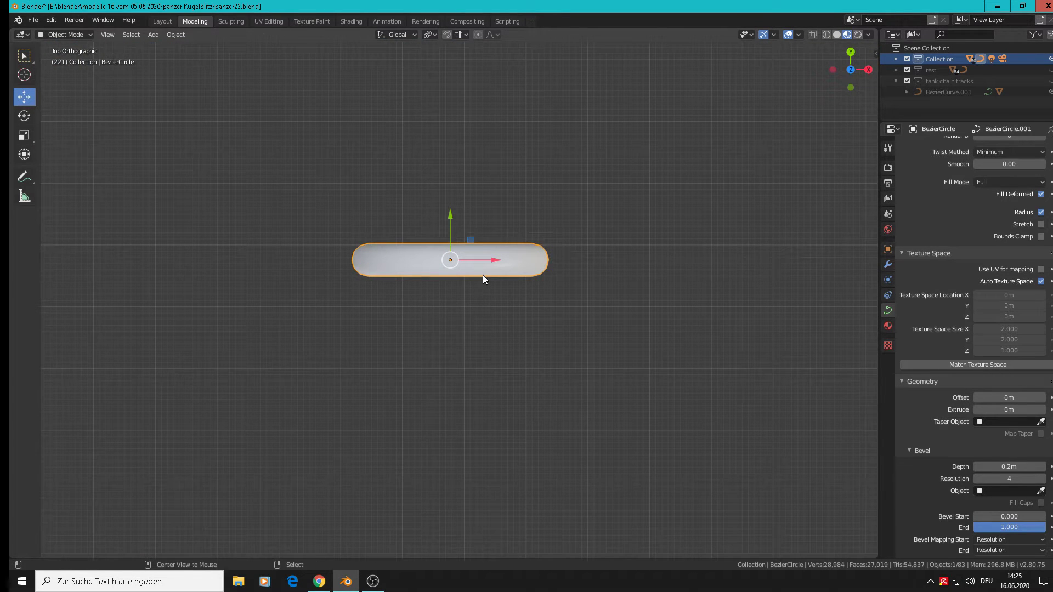
pyautogui.moveTo(468, 280); pyautogui.dragTo(473, 242, button='middle')
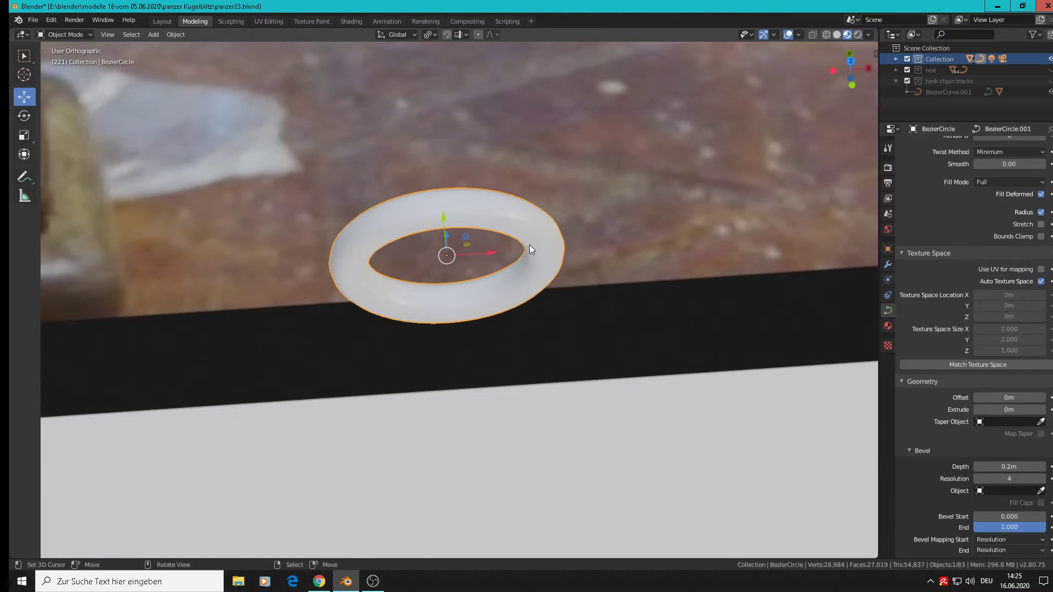
pyautogui.click(176, 35)
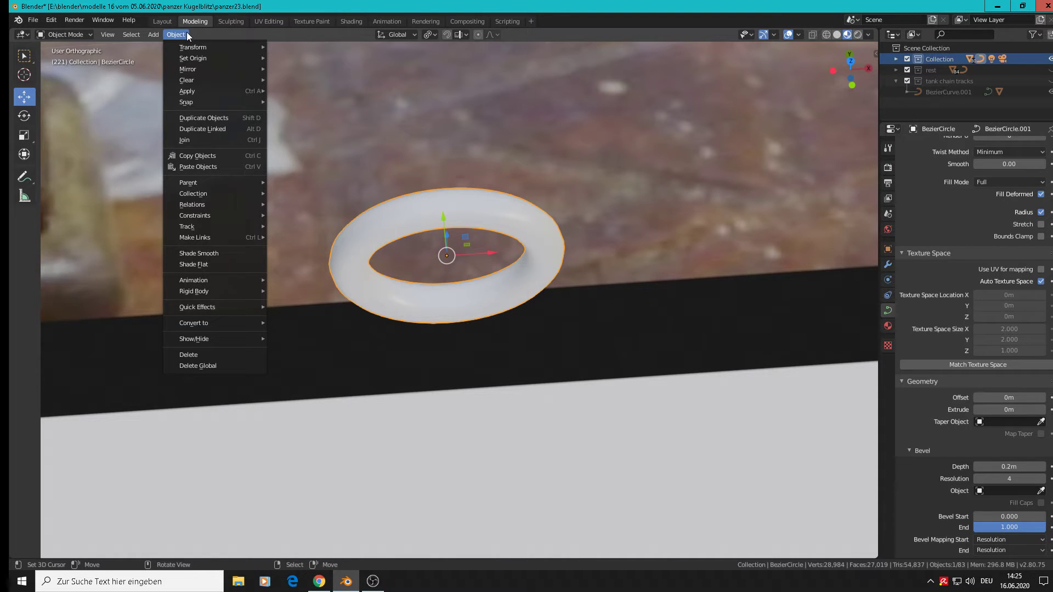
pyautogui.moveTo(193, 49)
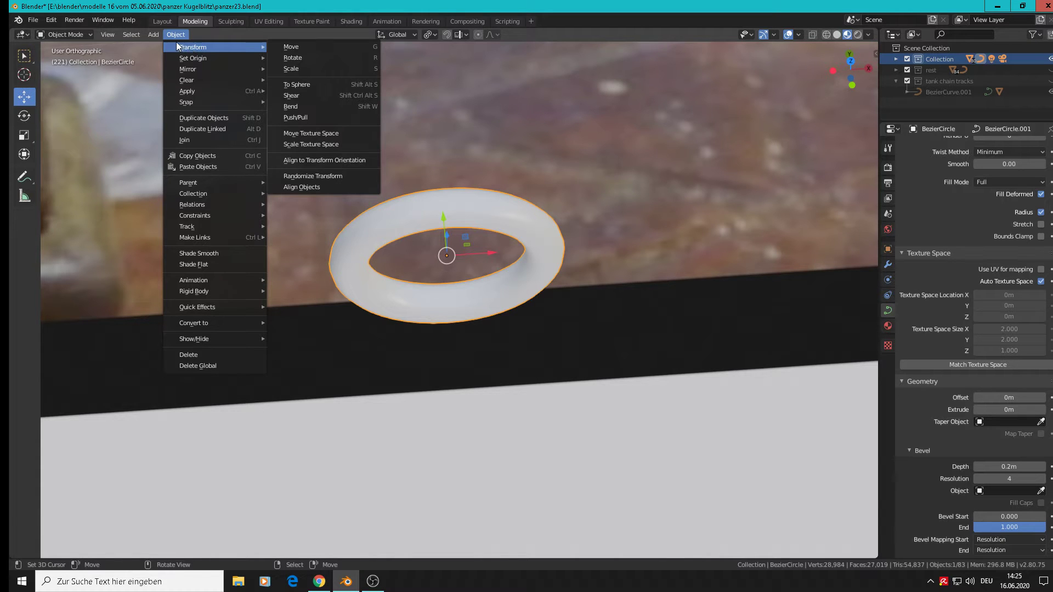
pyautogui.moveTo(158, 32)
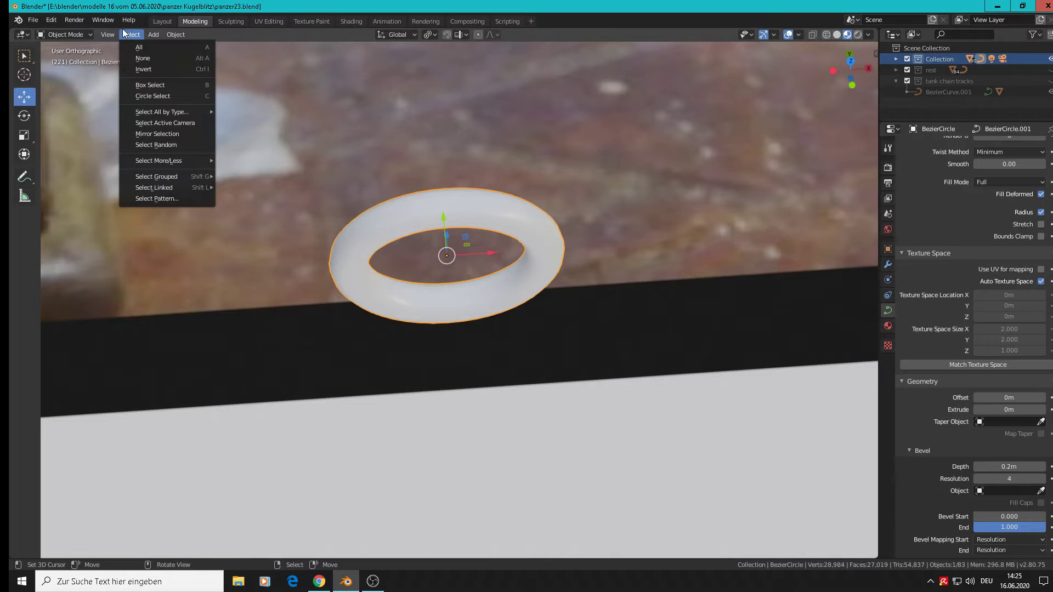
pyautogui.click(97, 28)
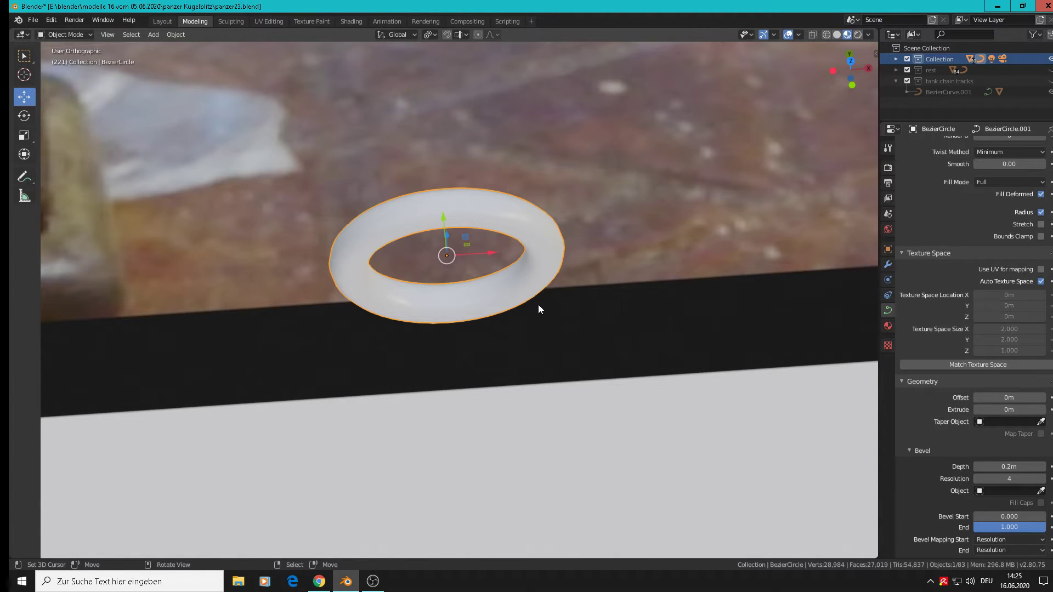
# Convert the bevelled Bezier circle ring into a mesh
pyautogui.moveTo(666, 281); pyautogui.dragTo(525, 208, button='middle')
pyautogui.scroll(-1, 528, 205)
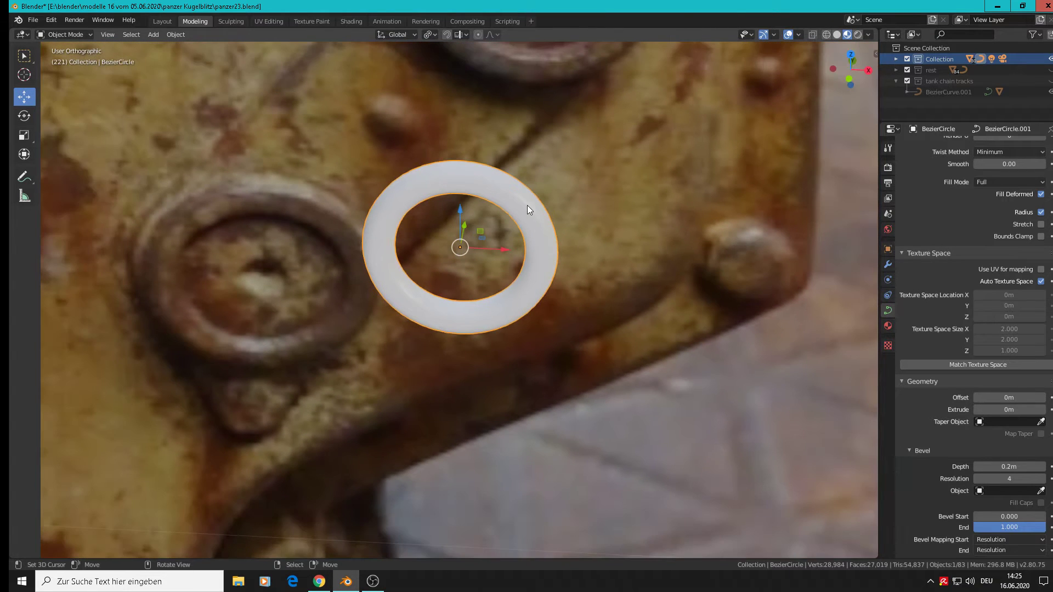
pyautogui.press('F3')
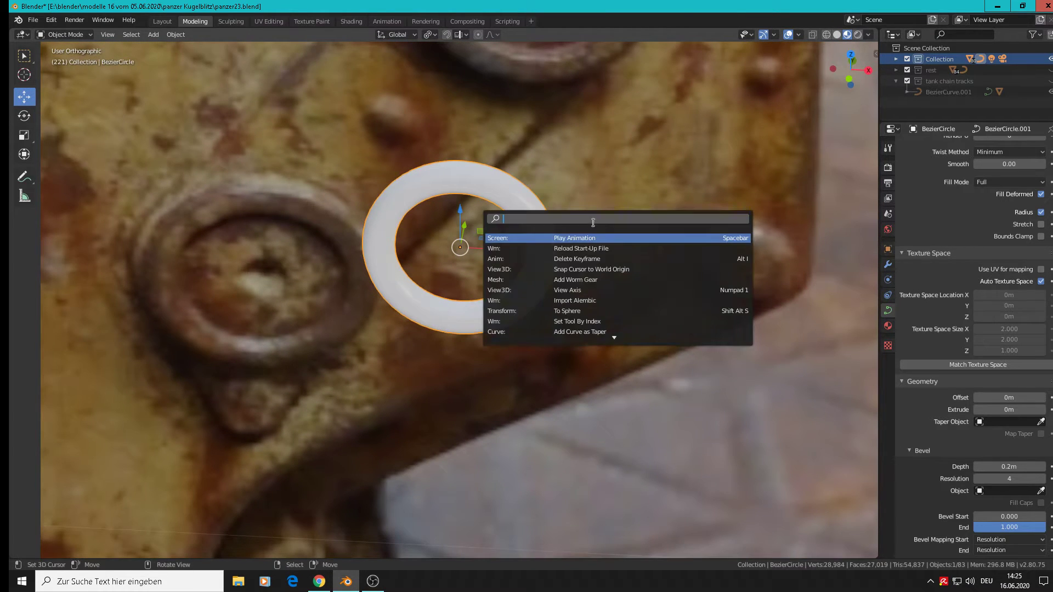
pyautogui.write('conv')
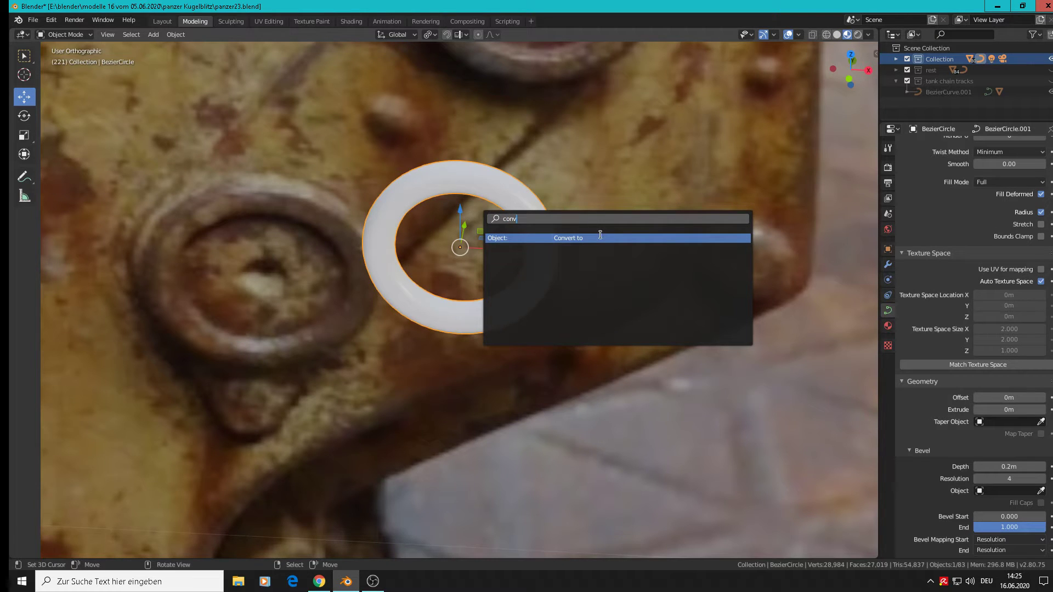
pyautogui.press('Return')
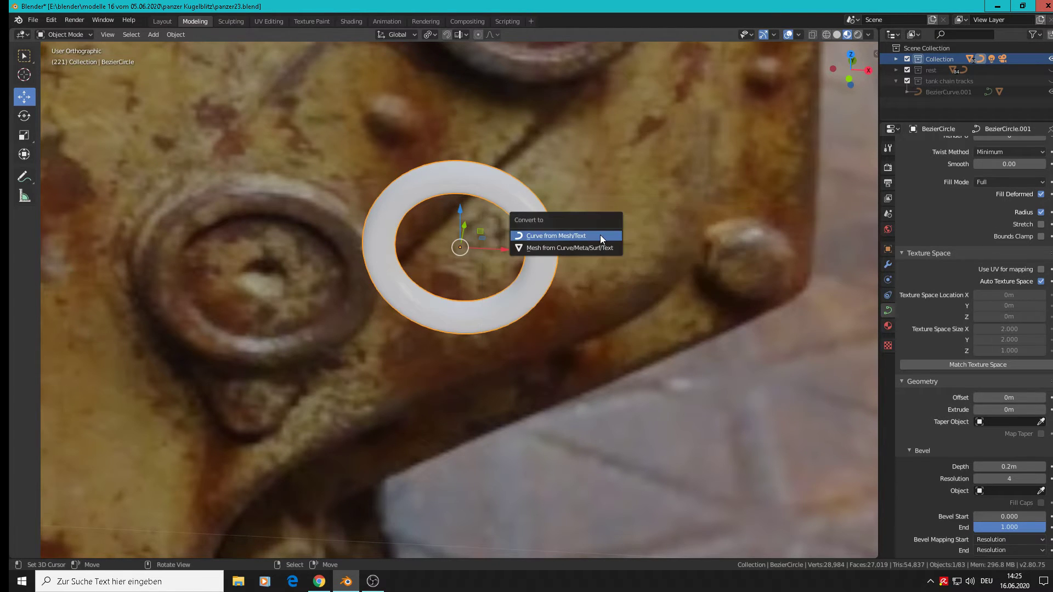
pyautogui.click(567, 250)
# In top view, delete the vertices of the ring's rear half, including those hidden behind the visible surface
pyautogui.press('KP_7')
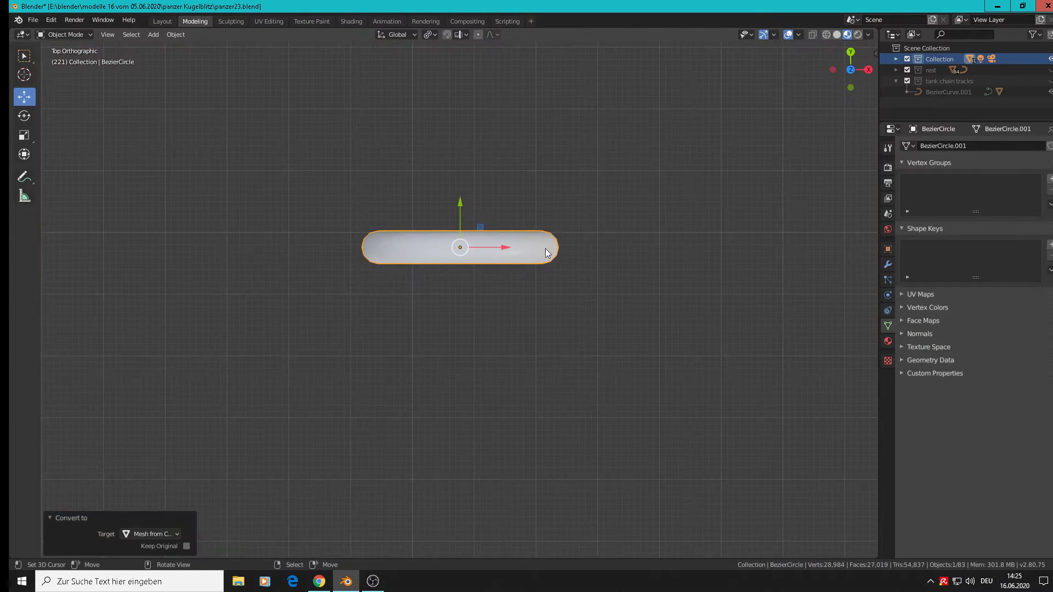
pyautogui.press('Tab')
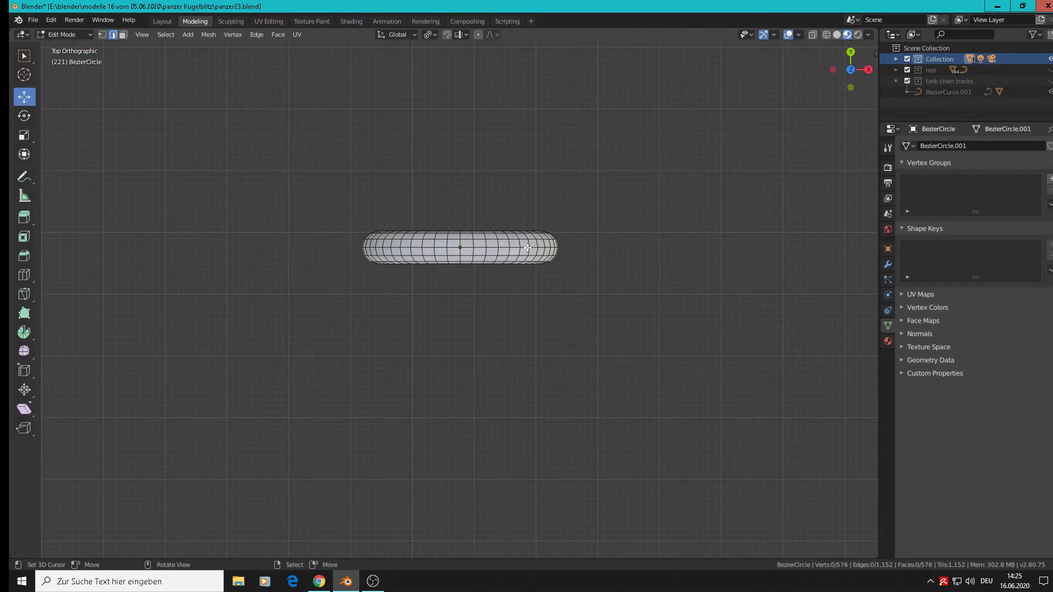
pyautogui.click(104, 35)
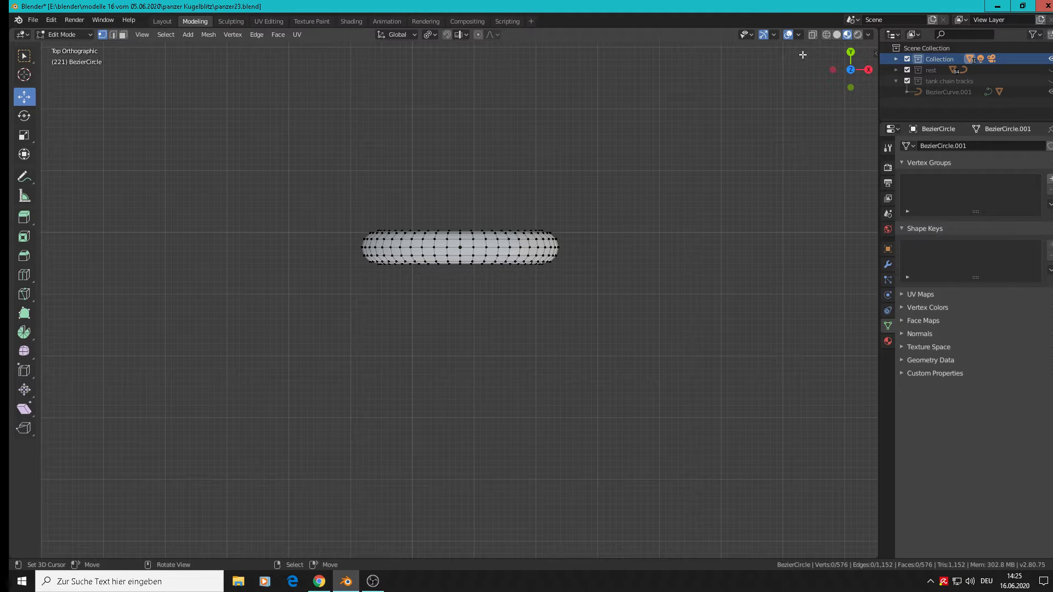
pyautogui.click(812, 36)
pyautogui.press('b')
pyautogui.moveTo(572, 245); pyautogui.dragTo(308, 192)
pyautogui.press('x')
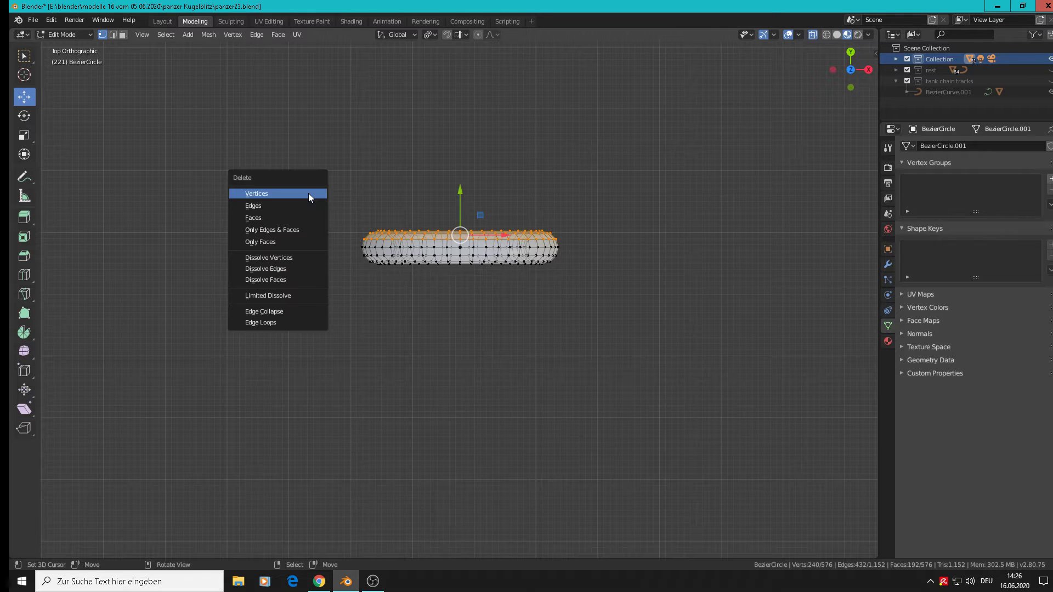
pyautogui.click(308, 194)
pyautogui.press('Tab')
# Extrude the ring's open outer rear edge loop a short distance backwards along Y
pyautogui.moveTo(505, 346); pyautogui.dragTo(495, 251, button='middle')
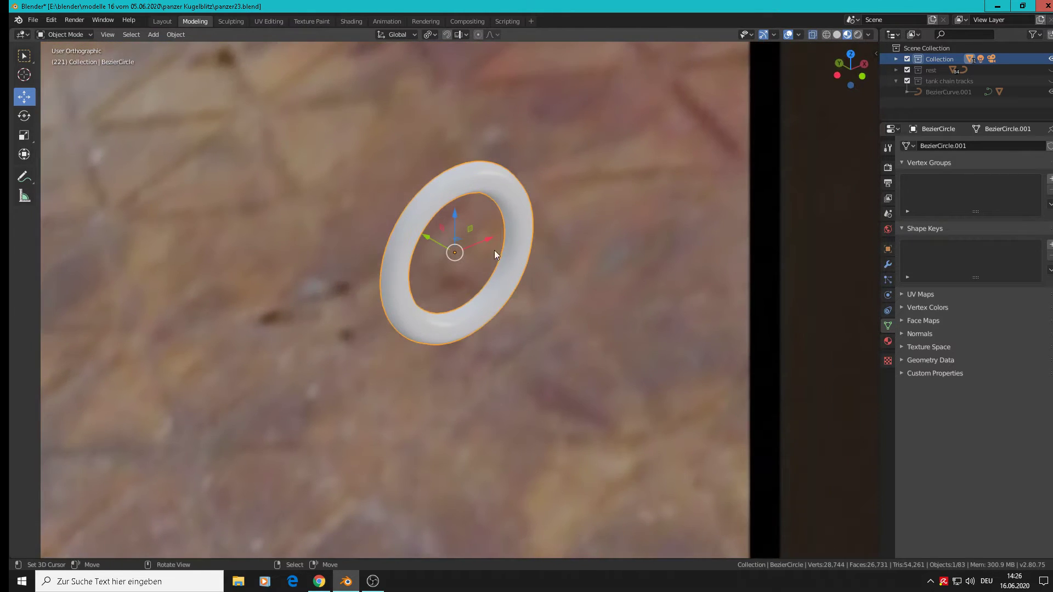
pyautogui.scroll(2, 495, 250)
pyautogui.press('Tab')
pyautogui.keyDown('alt'); pyautogui.rightClick(378, 187); pyautogui.keyUp('alt')
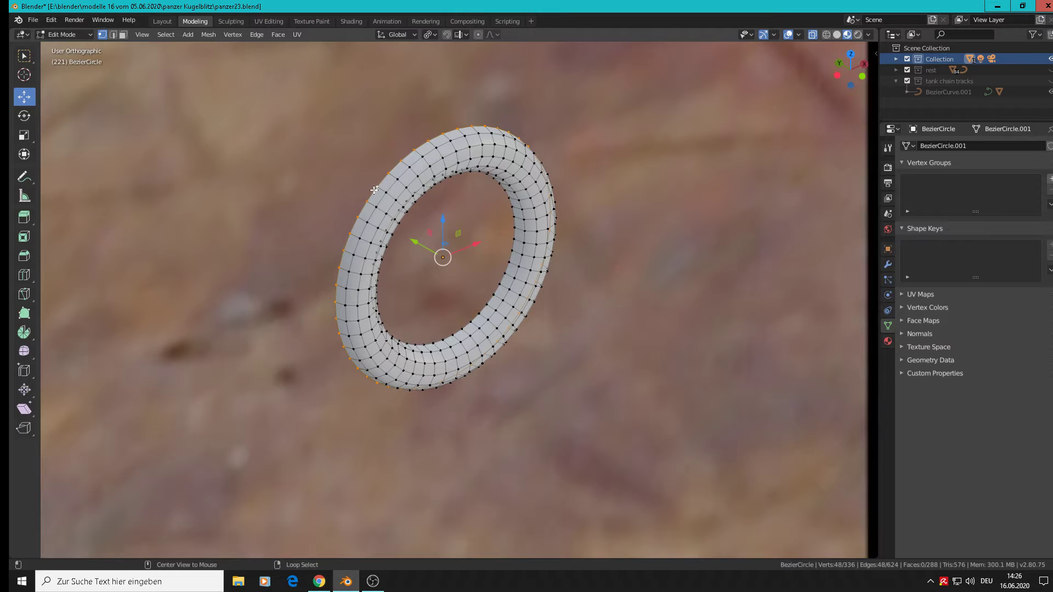
pyautogui.press('e')
pyautogui.rightClick(514, 289)
pyautogui.moveTo(416, 237); pyautogui.dragTo(404, 233)
pyautogui.hotkey('alt', 'a')
pyautogui.scroll(-3, 566, 290)
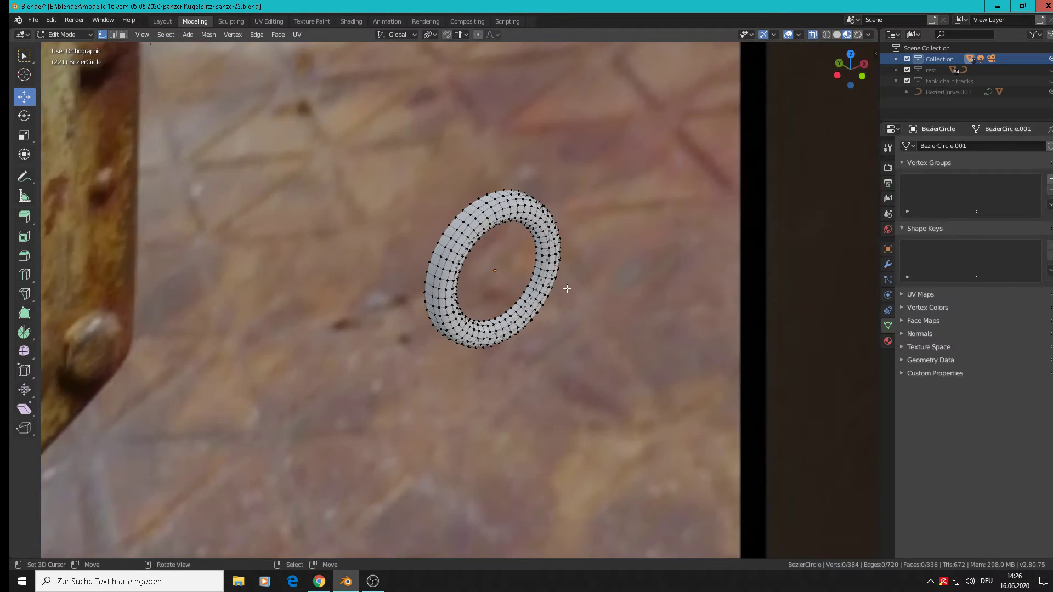
# Move the finished ring in front view by -0.298 m in X and 0.0247 m in Z, away from the jack in the photo
pyautogui.press('KP_1')
pyautogui.scroll(-4, 573, 299)
pyautogui.scroll(-6, 573, 298)
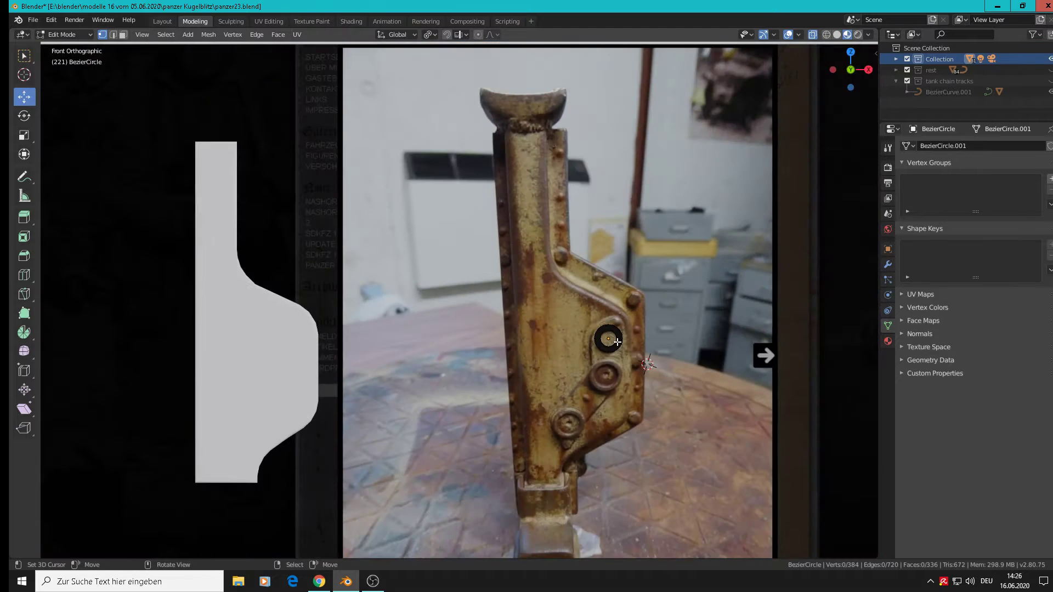
pyautogui.press('Tab')
pyautogui.moveTo(616, 341); pyautogui.dragTo(259, 312)
# Place the 3D cursor at the centre of the middle round fitting and add a 24-vertex mesh circle there
pyautogui.scroll(1, 600, 371)
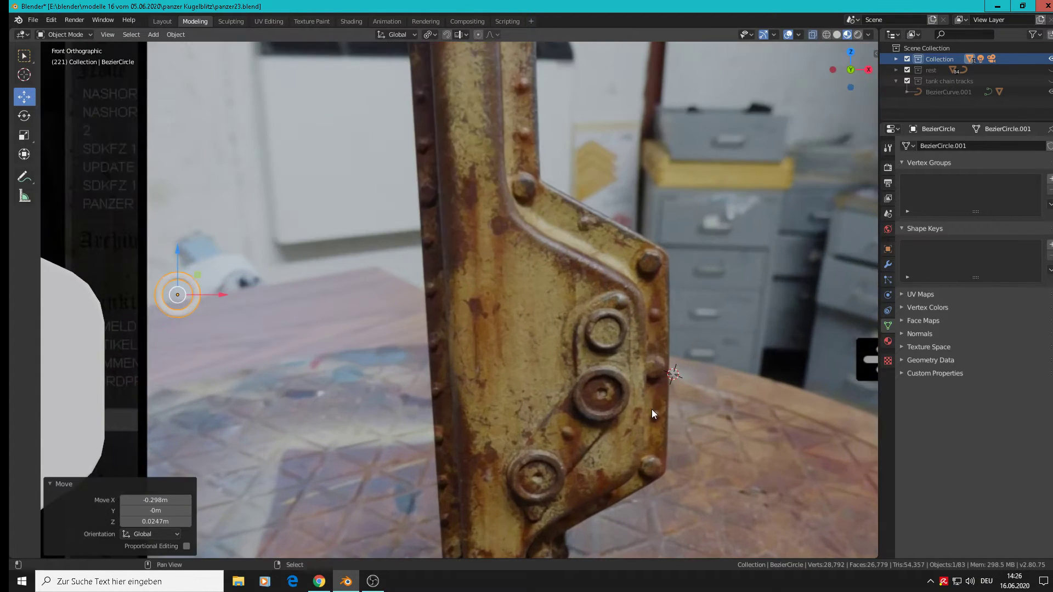
pyautogui.keyDown('shift'); pyautogui.moveTo(652, 409); pyautogui.dragTo(654, 373, button='middle'); pyautogui.keyUp('shift')
pyautogui.scroll(1, 655, 373)
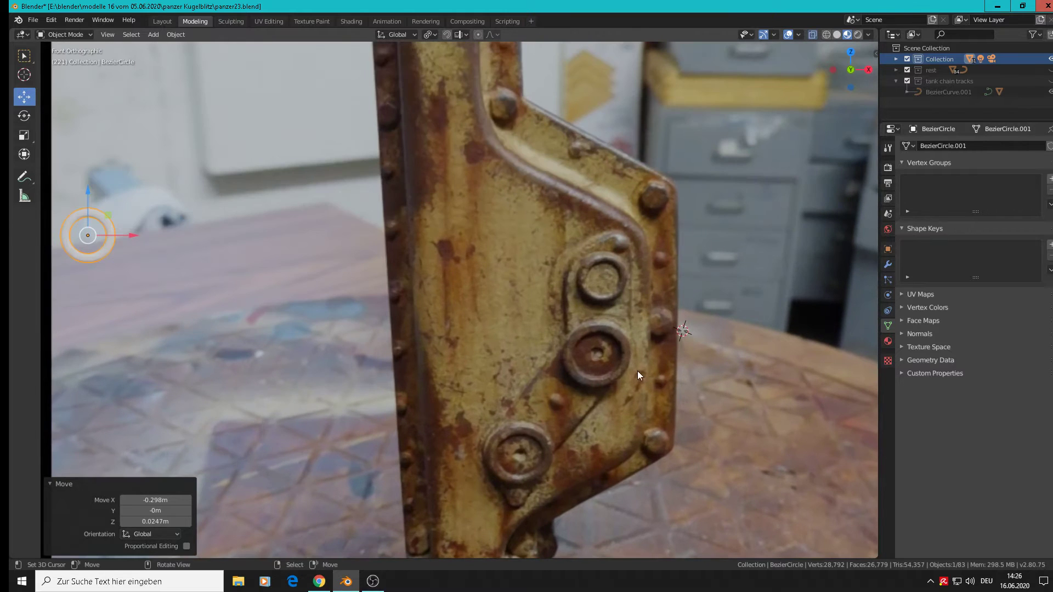
pyautogui.keyDown('shift'); pyautogui.rightClick(598, 354); pyautogui.keyUp('shift')
pyautogui.scroll(3, 599, 354)
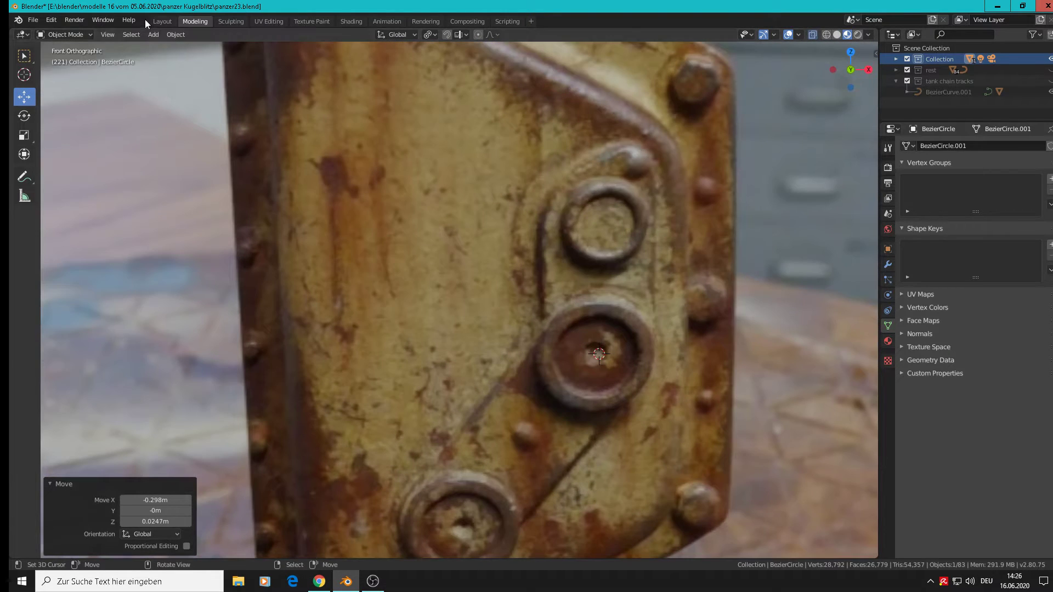
pyautogui.click(153, 34)
pyautogui.moveTo(214, 50)
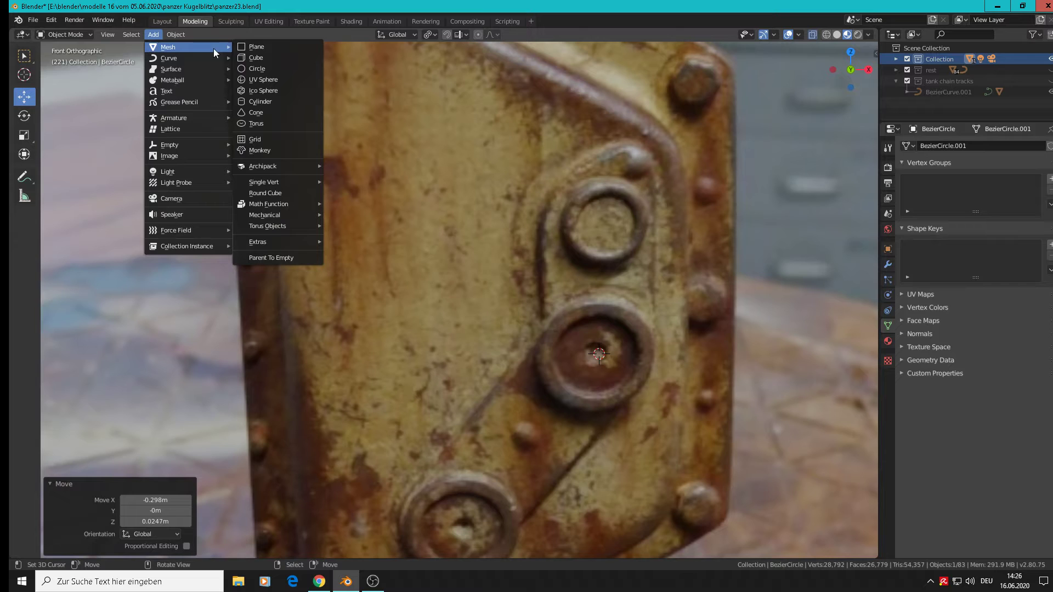
pyautogui.click(249, 67)
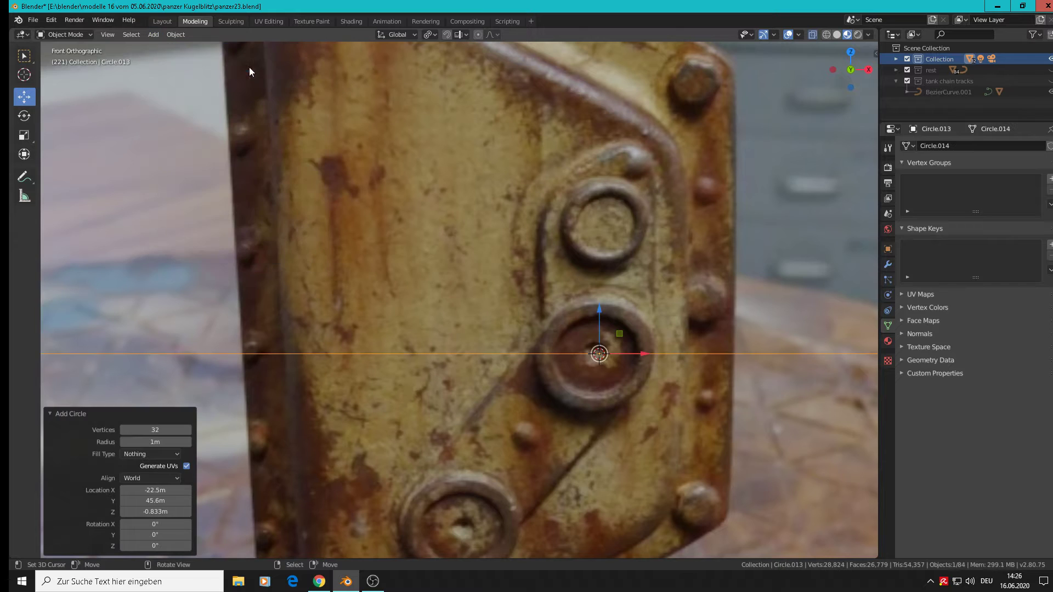
pyautogui.click(157, 430)
# Scale the circle by 0.147 and again by 0.133 to the fitting's size, and rotate it 90° about X
pyautogui.press('s')
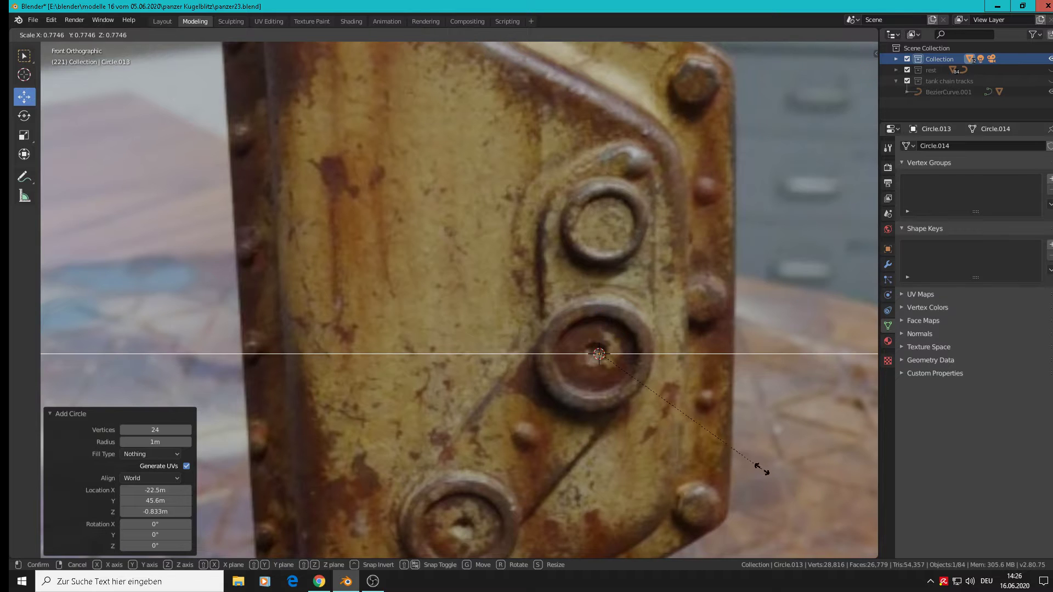
pyautogui.click(621, 385)
pyautogui.press('s')
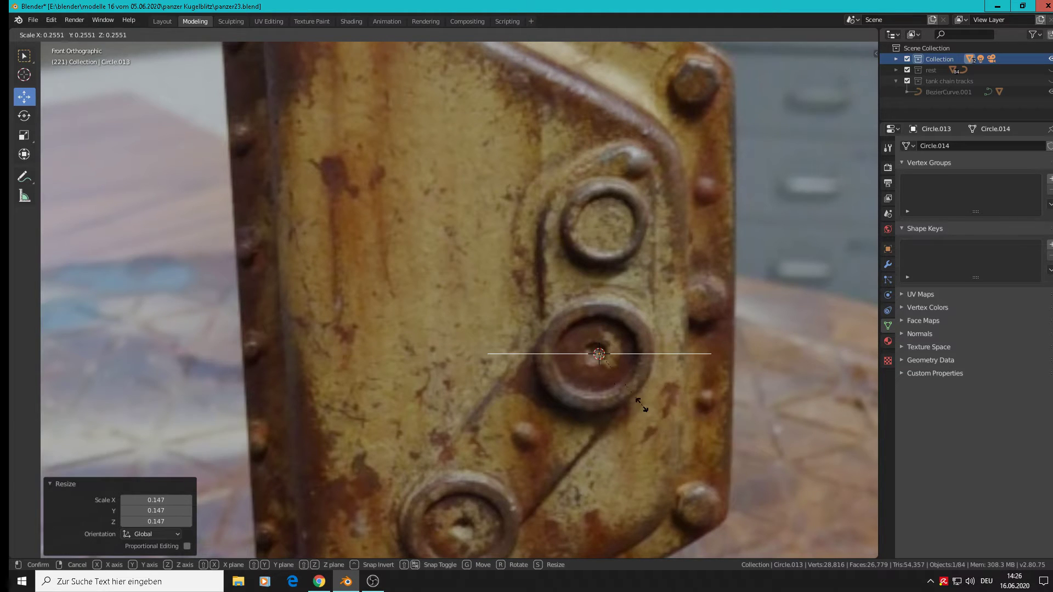
pyautogui.click(605, 392)
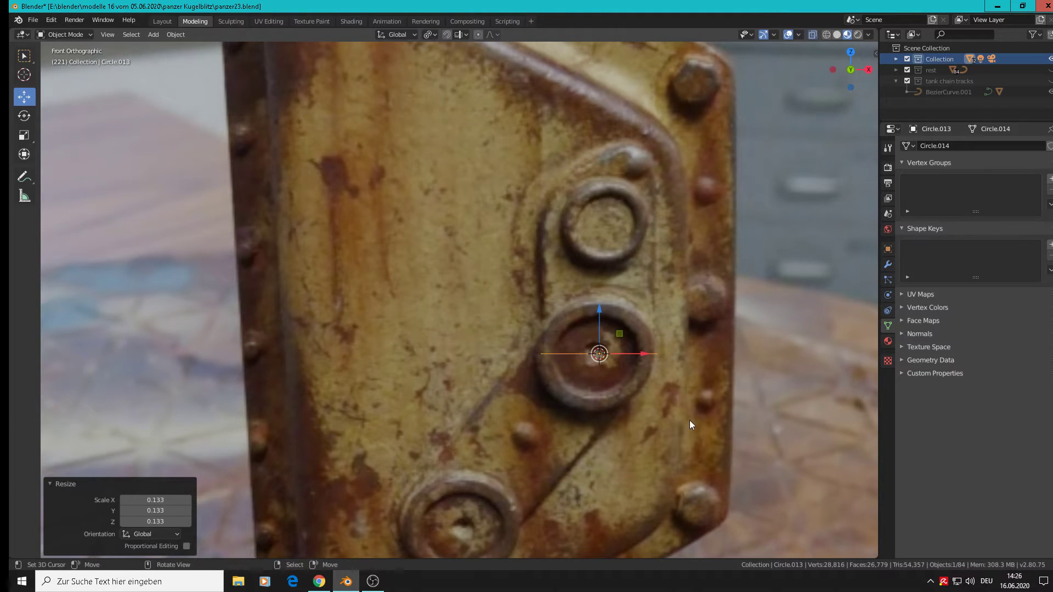
pyautogui.write('rx90')
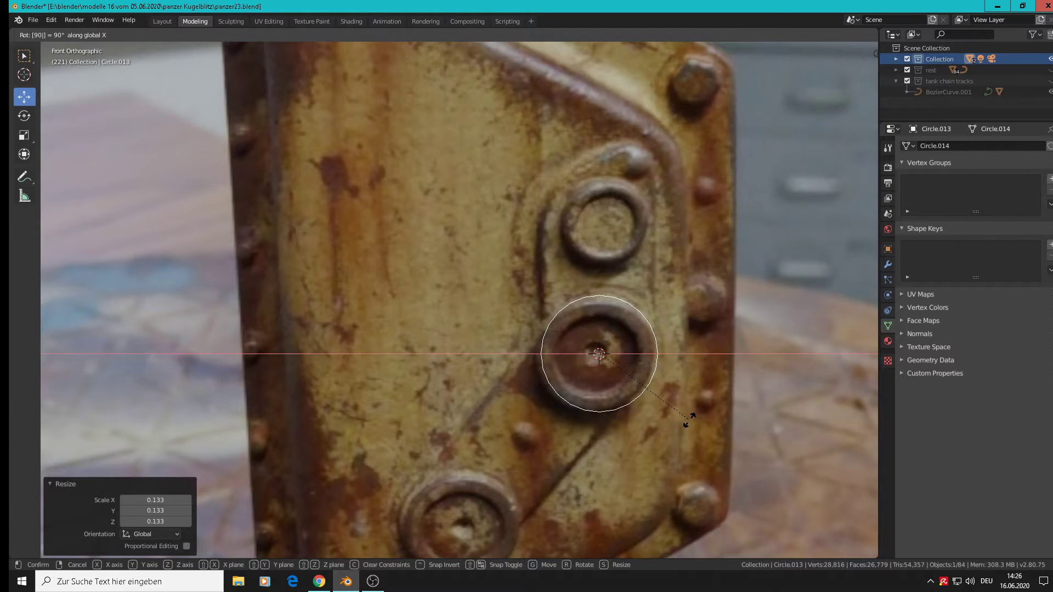
pyautogui.press('Return')
# Extrude the circle's edges inward with a scale of about 0.71 to match the inner rim of the fitting
pyautogui.press('Tab')
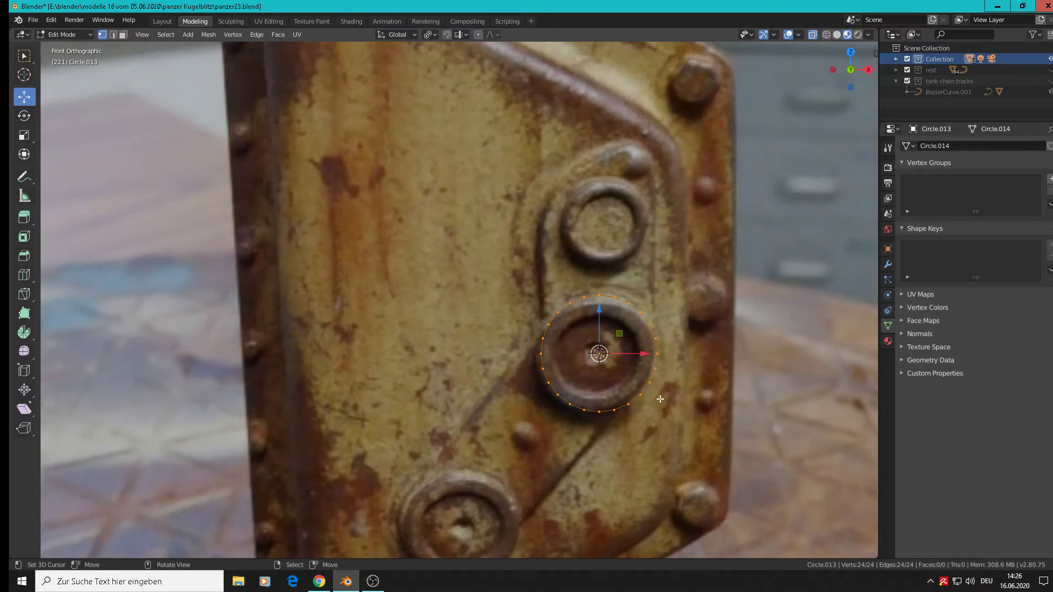
pyautogui.press('e')
pyautogui.press('s')
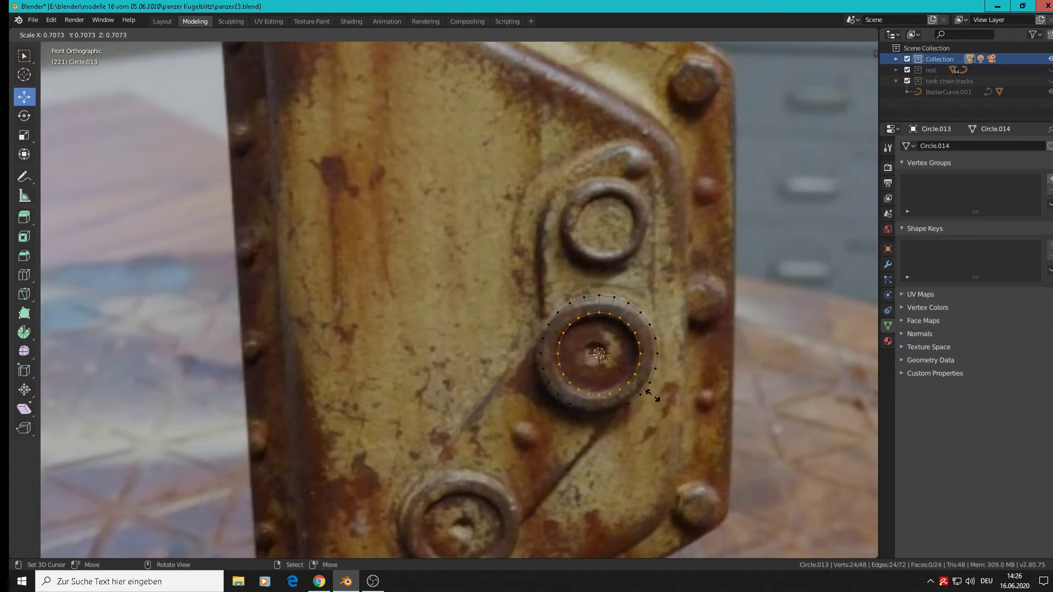
pyautogui.click(651, 394)
# Move the flat ring forward along Y, clear of the reference photo
pyautogui.scroll(-3, 651, 394)
pyautogui.press('Tab')
pyautogui.moveTo(631, 351); pyautogui.dragTo(648, 331, button='middle')
pyautogui.moveTo(642, 341); pyautogui.dragTo(510, 354)
pyautogui.scroll(3, 511, 352)
# Extrude the whole flat ring and offset the extrusion 0.00655 m along Y to give it thickness
pyautogui.press('Tab')
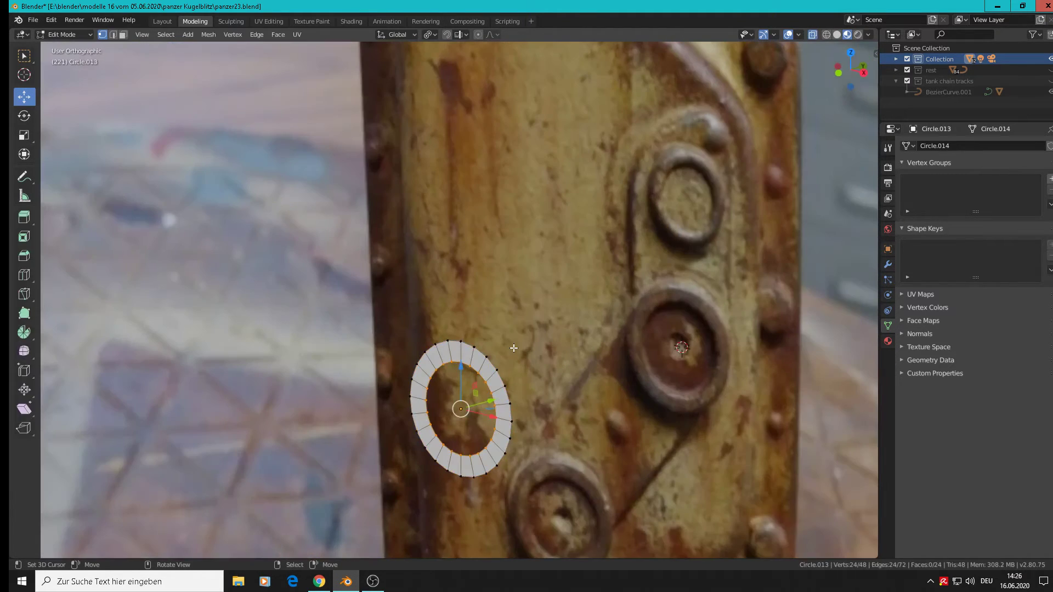
pyautogui.press('a')
pyautogui.press('e')
pyautogui.rightClick(498, 384)
pyautogui.moveTo(487, 405); pyautogui.dragTo(503, 402)
pyautogui.scroll(2, 494, 369)
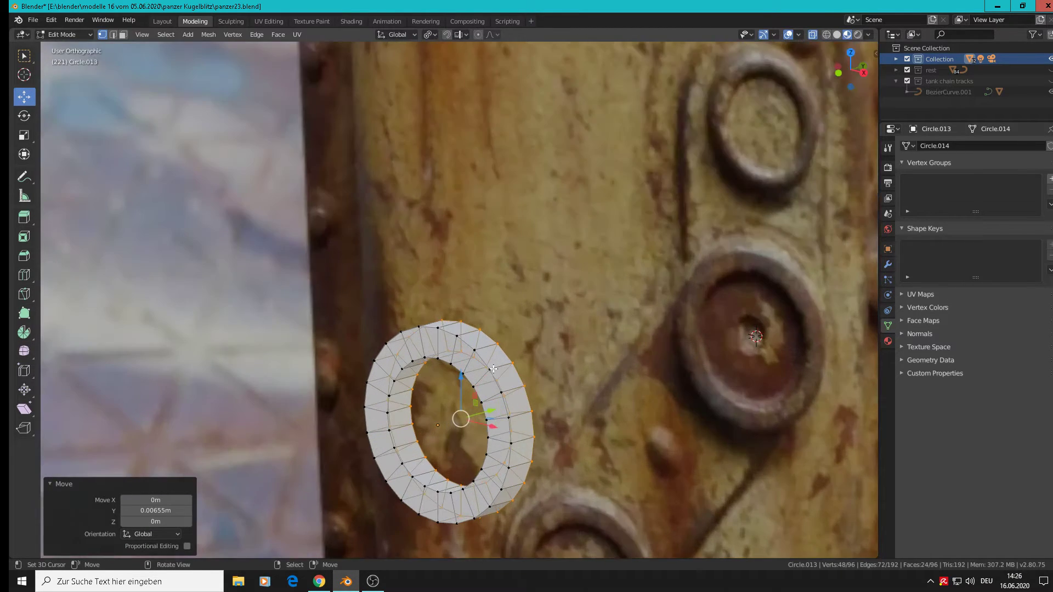
# Bevel the ring's front outer edge loop by about 0.053 m and its front inner edge loop by 0.0607 m, with two segments each
pyautogui.keyDown('alt'); pyautogui.click(483, 357); pyautogui.keyUp('alt')
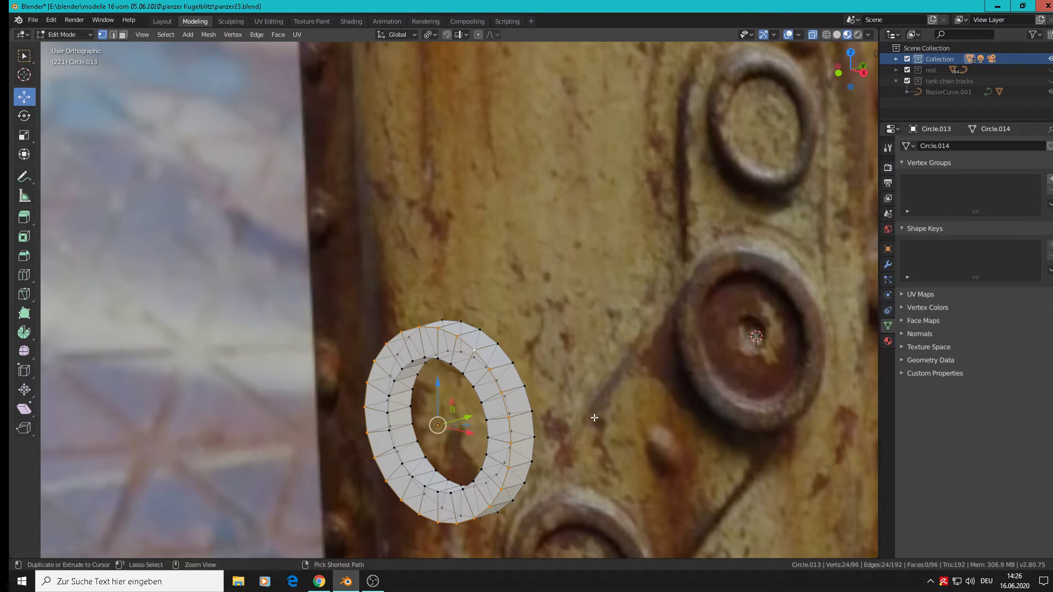
pyautogui.hotkey('ctrl', 'b')
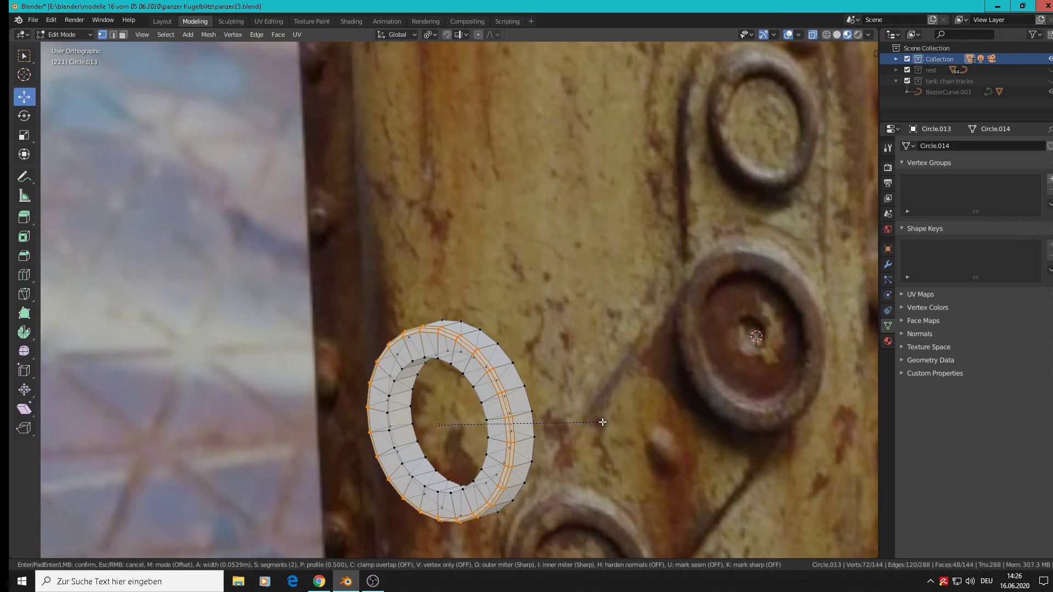
pyautogui.click(603, 423)
pyautogui.keyDown('alt'); pyautogui.click(465, 376); pyautogui.keyUp('alt')
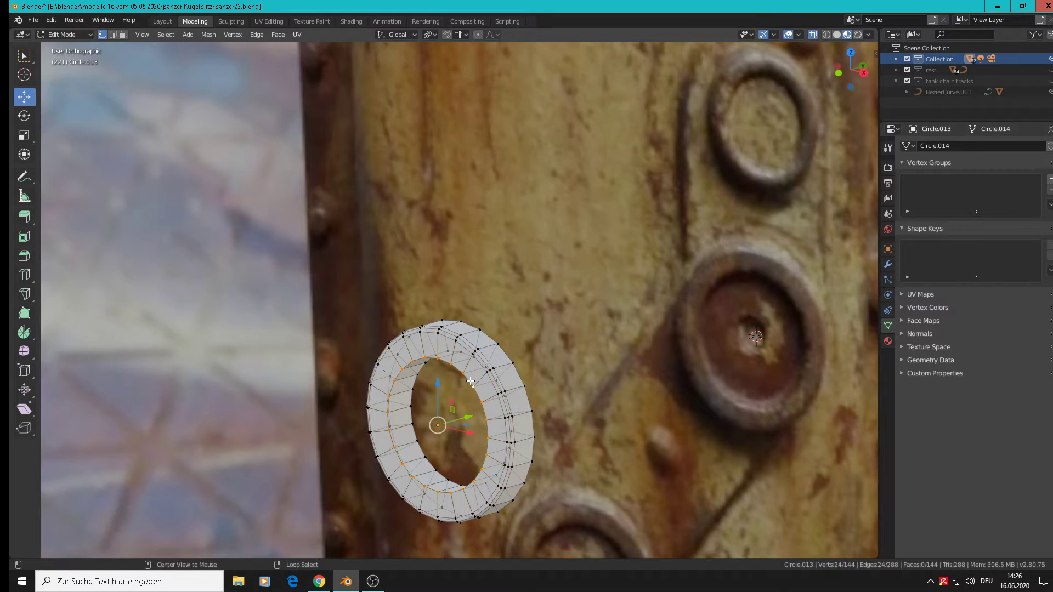
pyautogui.hotkey('ctrl', 'b')
pyautogui.click(543, 422)
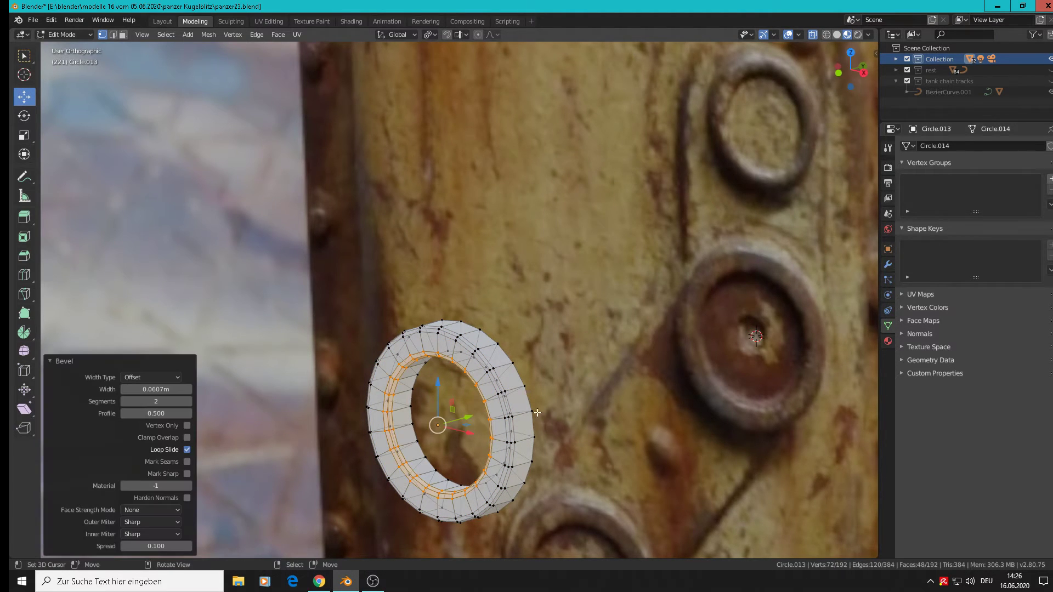
# Move the bevelled ring -1.35 m along Y, well in front of the other jack parts
pyautogui.scroll(-5, 532, 406)
pyautogui.moveTo(532, 402); pyautogui.dragTo(478, 425, button='middle')
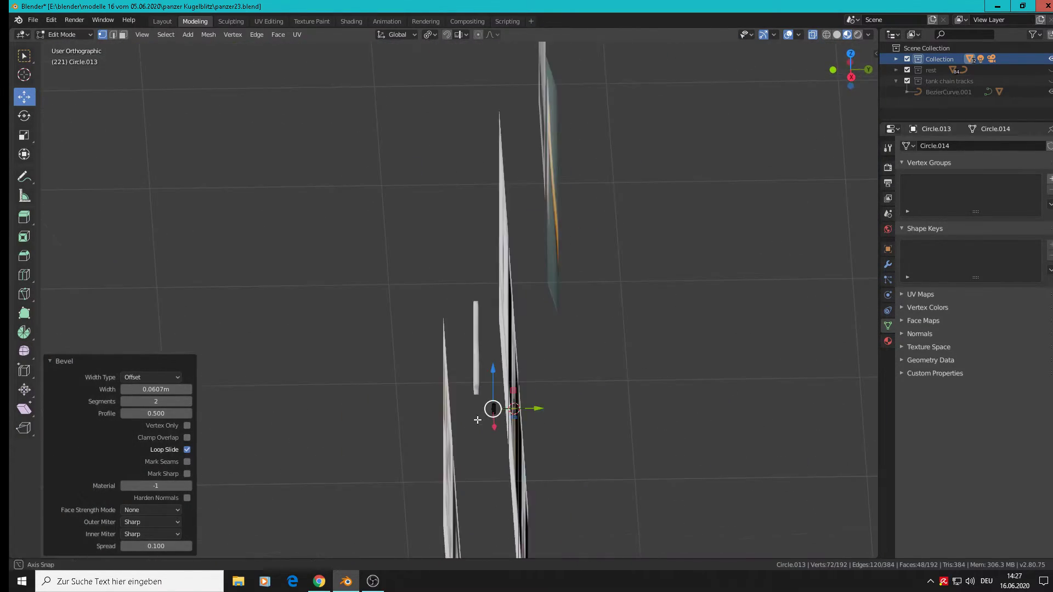
pyautogui.press('Tab')
pyautogui.moveTo(540, 412); pyautogui.dragTo(233, 423)
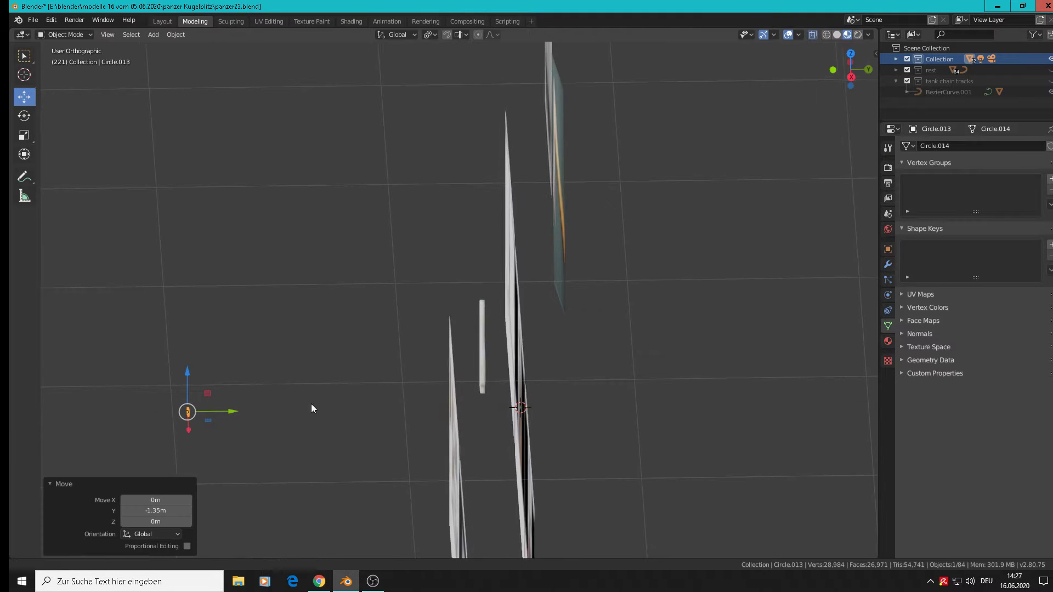
# Open the bevelled ring's mesh for editing from its back side, with X-ray off and edge selection active
pyautogui.keyDown('shift'); pyautogui.moveTo(312, 404); pyautogui.dragTo(438, 377, button='middle'); pyautogui.keyUp('shift')
pyautogui.scroll(14, 440, 369)
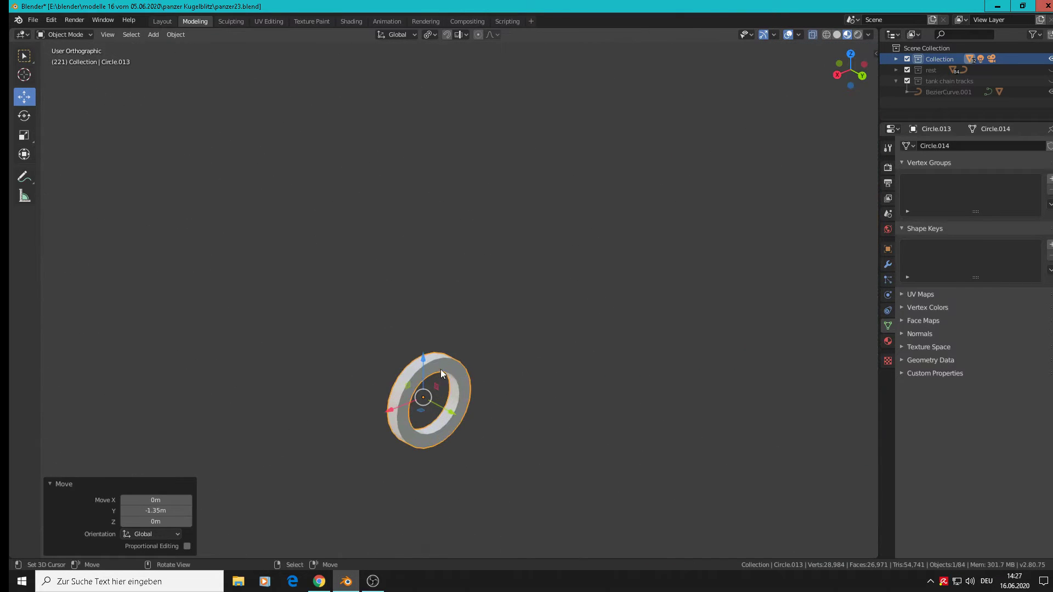
pyautogui.press('Tab')
pyautogui.scroll(3, 446, 376)
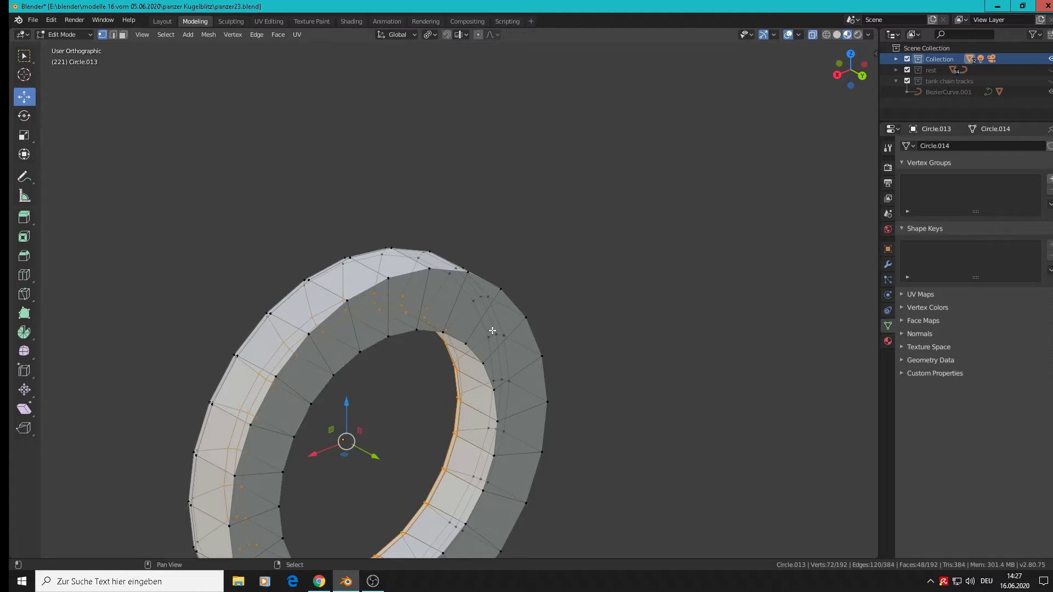
pyautogui.click(814, 36)
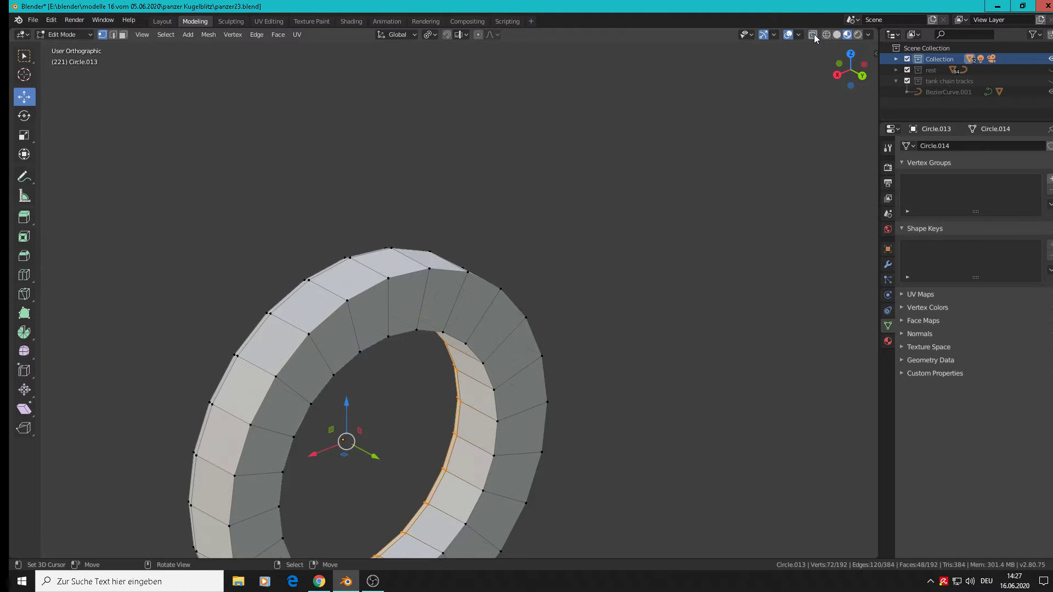
pyautogui.keyDown('shift'); pyautogui.moveTo(608, 368); pyautogui.dragTo(708, 235, button='middle'); pyautogui.keyUp('shift')
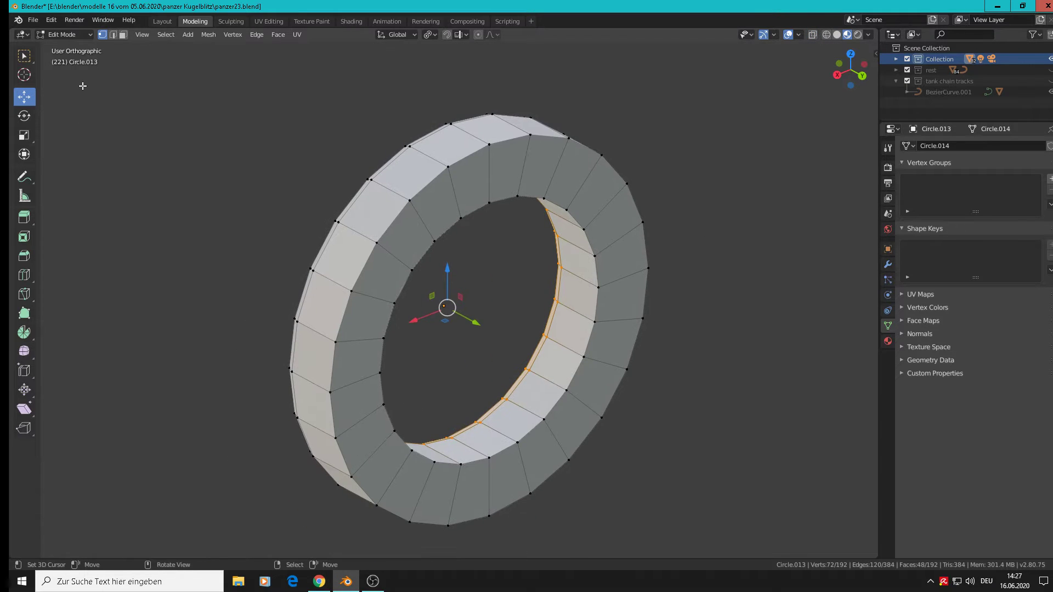
pyautogui.click(113, 34)
pyautogui.press('c')
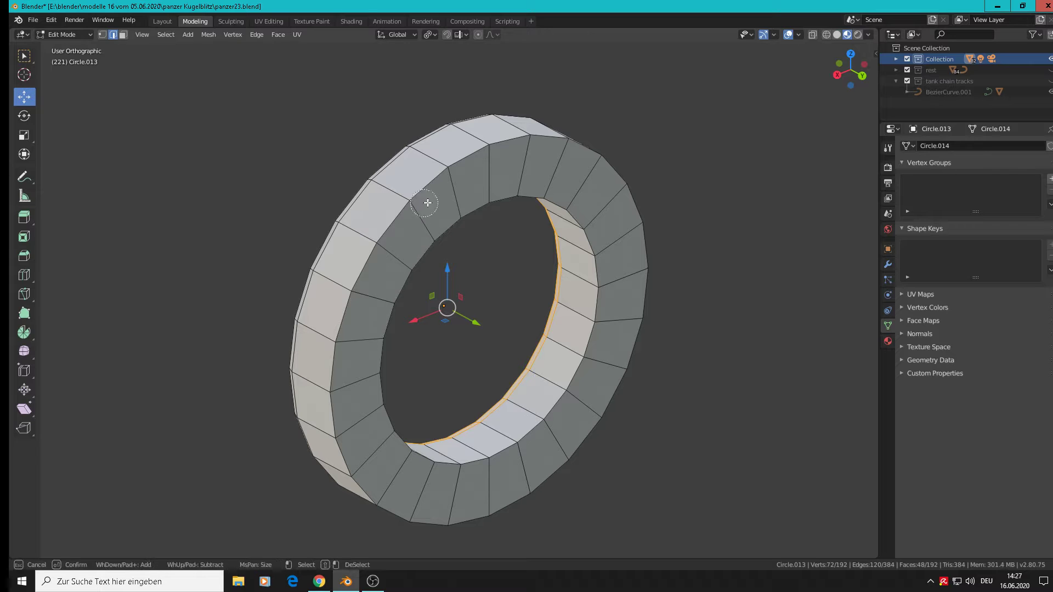
pyautogui.moveTo(431, 213)
pyautogui.mouseDown()
pyautogui.moveTo(387, 269)
pyautogui.moveTo(357, 353)
pyautogui.moveTo(362, 423)
pyautogui.moveTo(405, 471)
pyautogui.moveTo(455, 487)
pyautogui.moveTo(508, 467)
pyautogui.mouseUp()
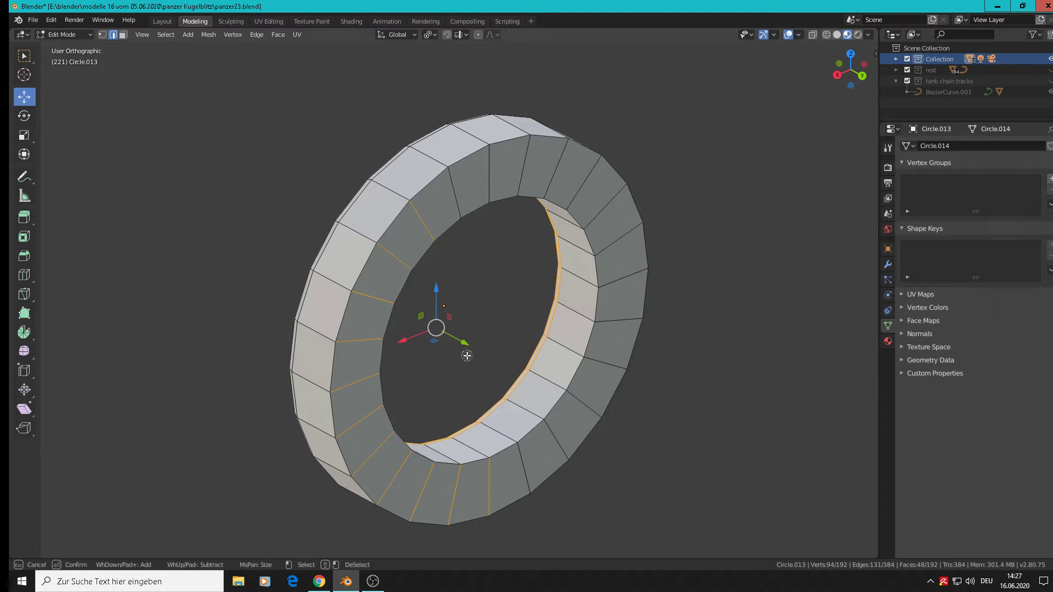
pyautogui.press('Escape')
# Clear the selection, then delete all radial edges of the ring's flat back face and leave mesh editing
pyautogui.hotkey('alt', 'a')
pyautogui.press('c')
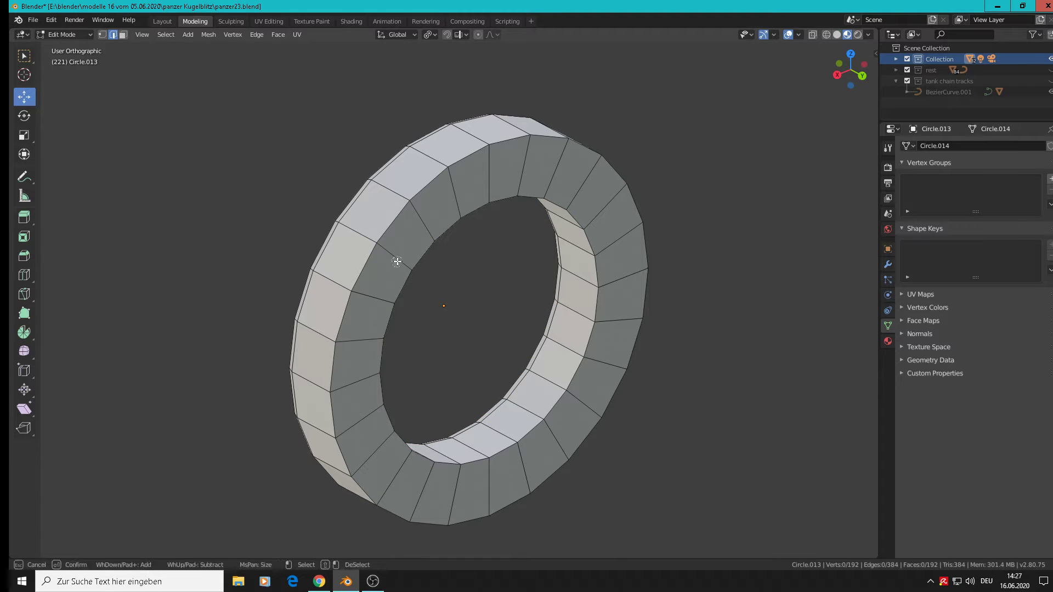
pyautogui.moveTo(396, 261)
pyautogui.mouseDown()
pyautogui.moveTo(376, 373)
pyautogui.moveTo(406, 477)
pyautogui.moveTo(479, 486)
pyautogui.moveTo(538, 459)
pyautogui.moveTo(592, 378)
pyautogui.moveTo(609, 284)
pyautogui.moveTo(601, 207)
pyautogui.moveTo(516, 165)
pyautogui.moveTo(455, 186)
pyautogui.moveTo(423, 219)
pyautogui.mouseUp()
pyautogui.rightClick(423, 219)
pyautogui.press('x')
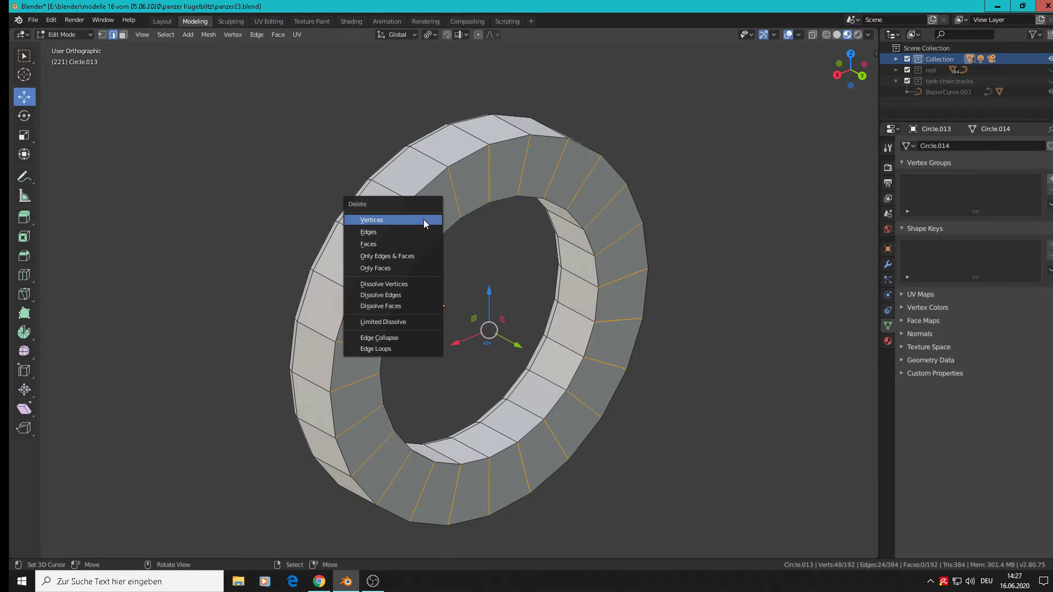
pyautogui.click(413, 231)
pyautogui.scroll(-3, 412, 236)
pyautogui.press('Tab')
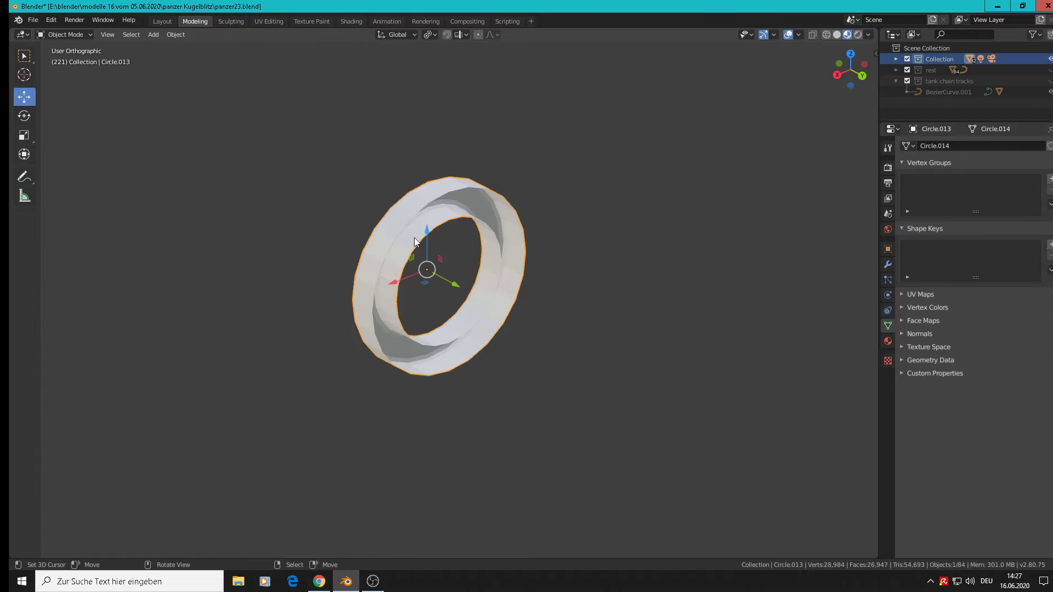
# Apply smooth shading to the open-backed ring
pyautogui.press('KP_1')
pyautogui.scroll(-4, 455, 253)
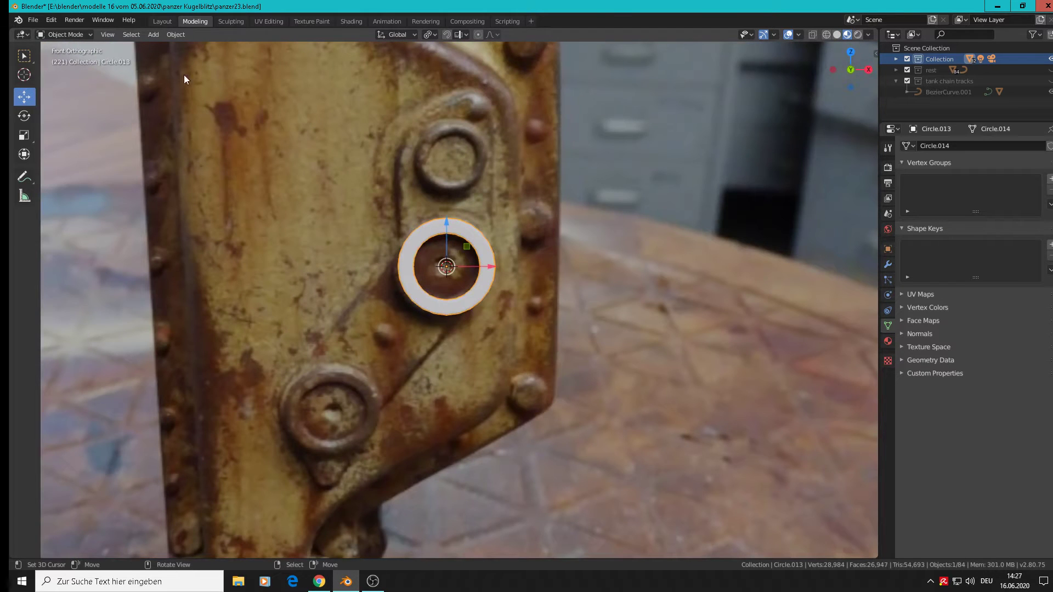
pyautogui.click(175, 36)
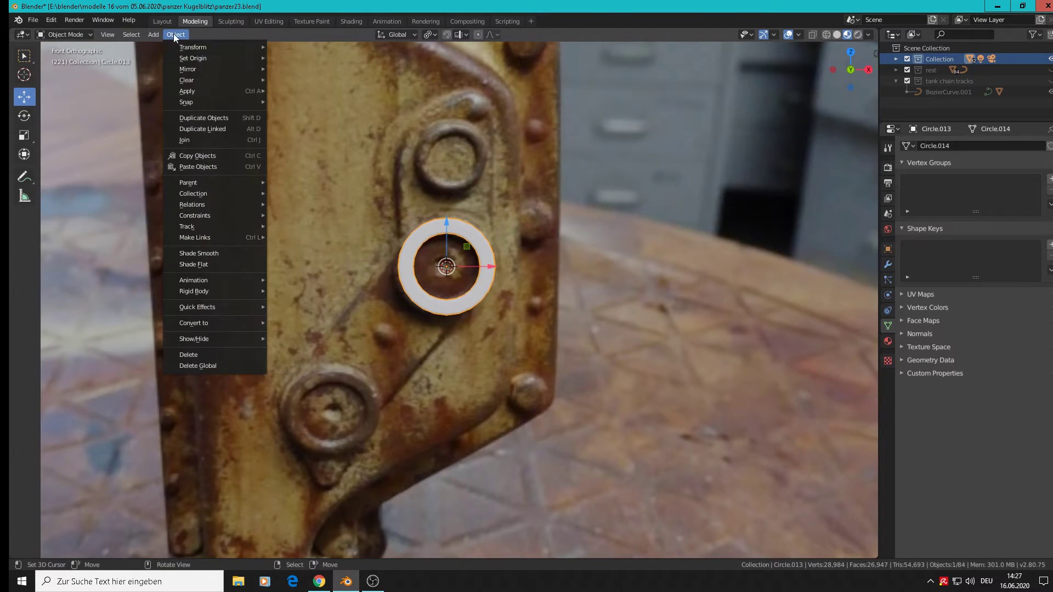
pyautogui.click(220, 253)
# Duplicate the ring onto the photo's lowest round fitting, offset -0.0447 m in X and -0.0599 m in Z, and scale it to 0.817
pyautogui.scroll(-4, 430, 305)
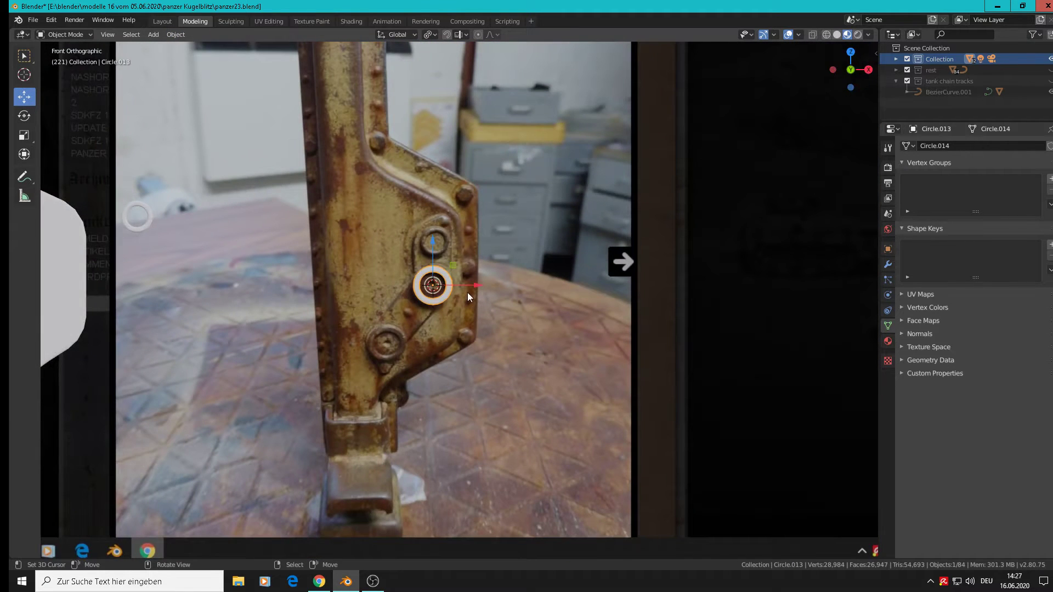
pyautogui.scroll(2, 468, 292)
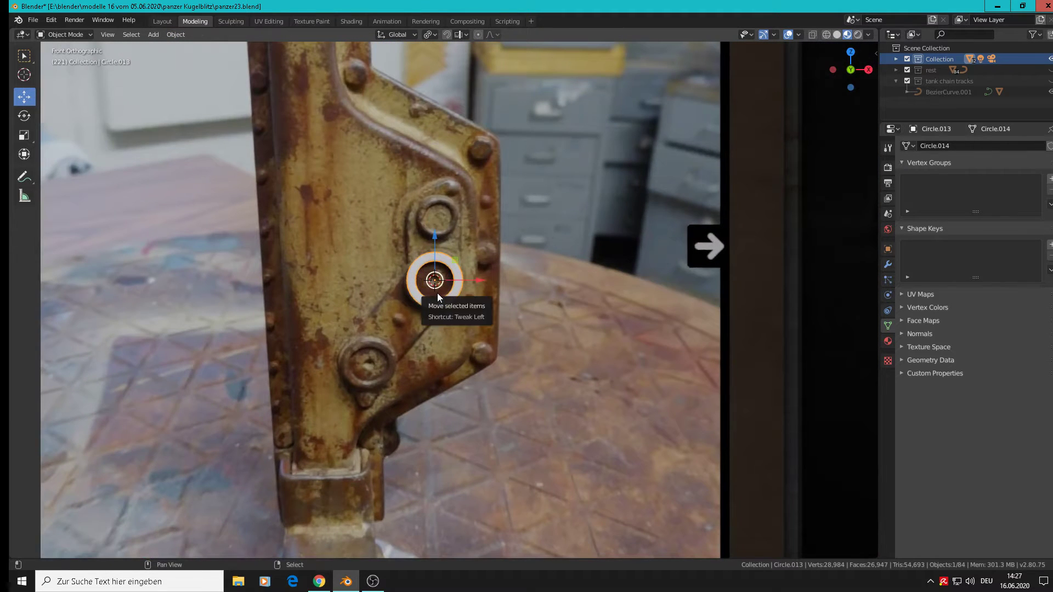
pyautogui.hotkey('shift', 'd')
pyautogui.click(373, 380)
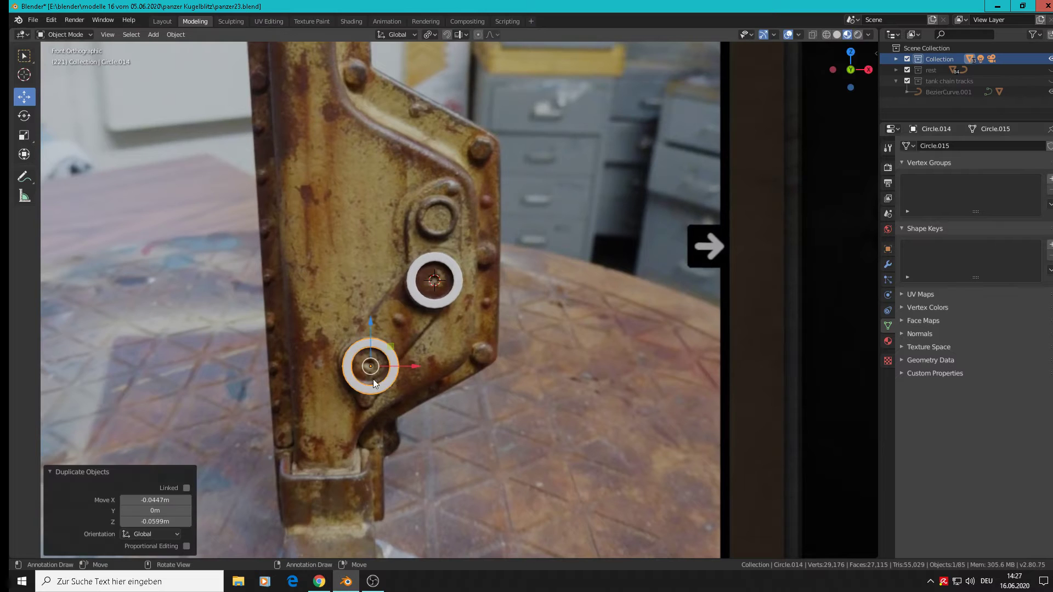
pyautogui.press('s')
pyautogui.click(398, 387)
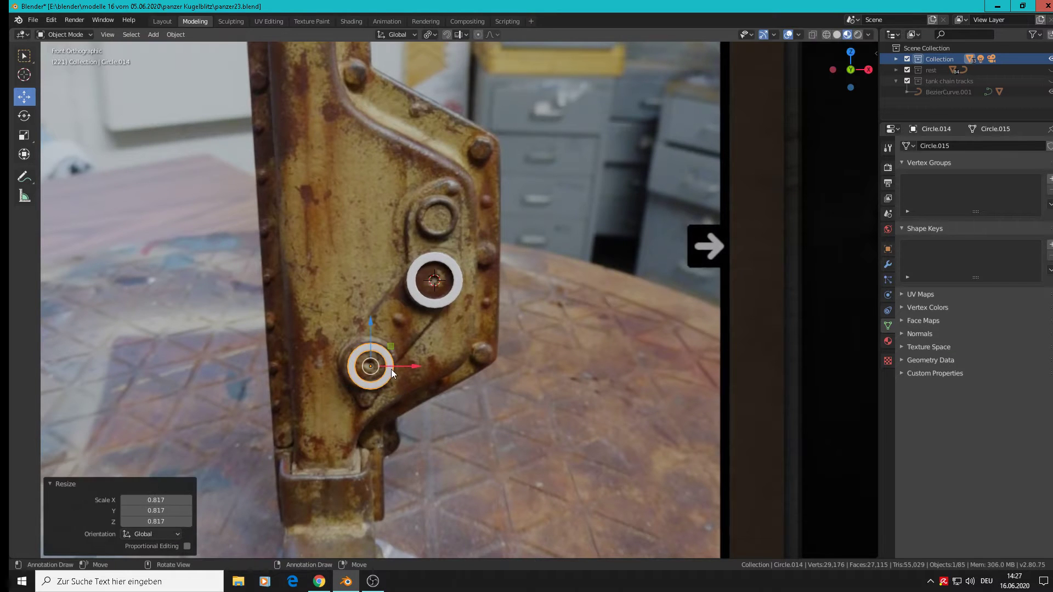
# Move the smaller duplicate ring along X away from the photographed jack, directly below the small ring already set aside
pyautogui.keyDown('shift'); pyautogui.moveTo(394, 367); pyautogui.dragTo(506, 328, button='middle'); pyautogui.keyUp('shift')
pyautogui.scroll(1, 505, 328)
pyautogui.moveTo(507, 327); pyautogui.dragTo(588, 329)
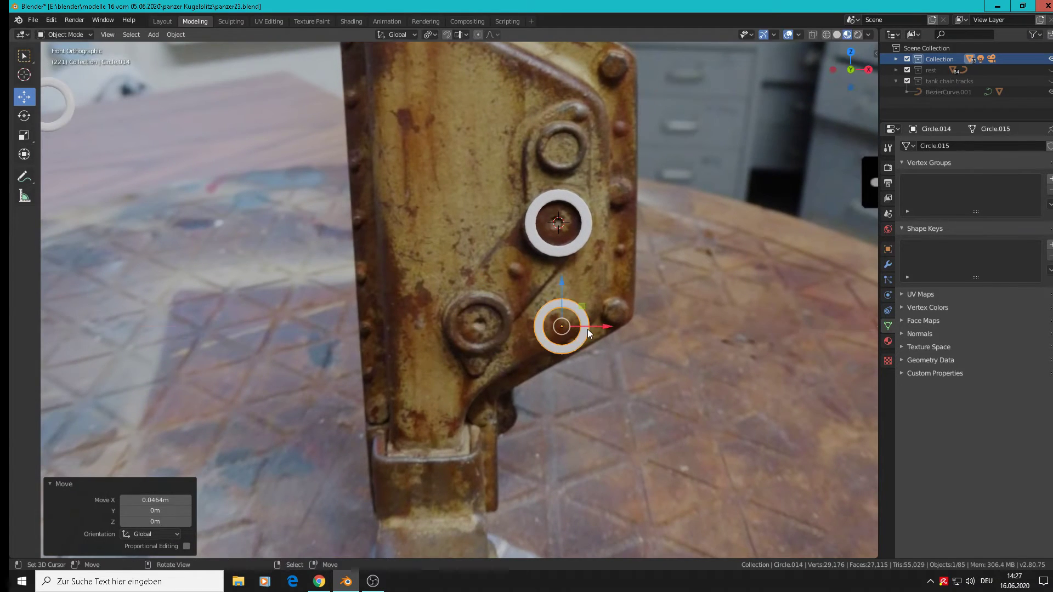
pyautogui.scroll(-3, 587, 329)
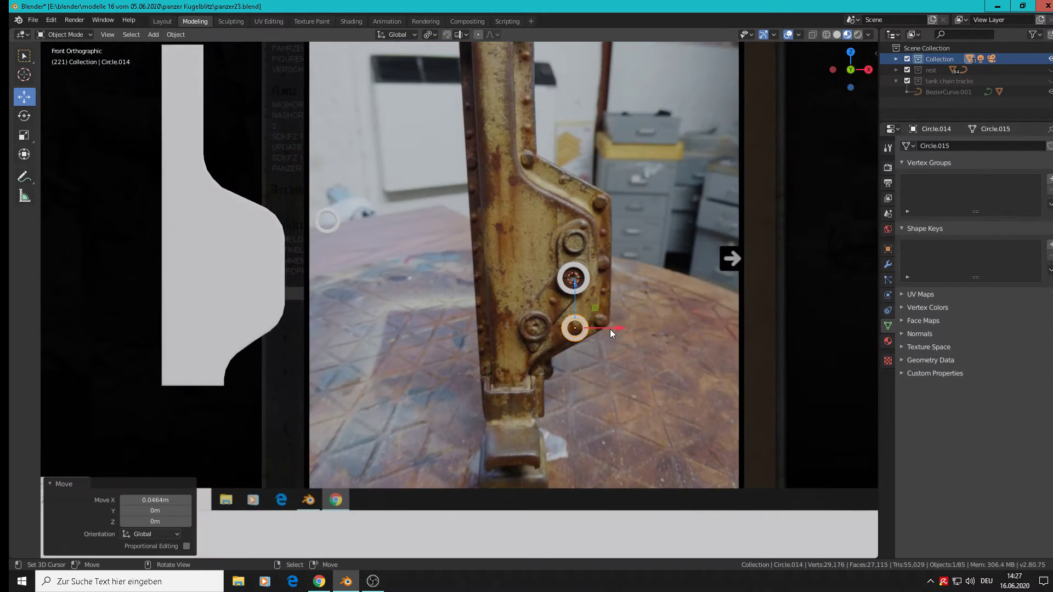
pyautogui.hotkey('ctrl', 'z')
pyautogui.hotkey('ctrl', 'z')
# Move the larger ring -0.298 m along X, between the two smaller rings, and save the file
pyautogui.click(576, 275)
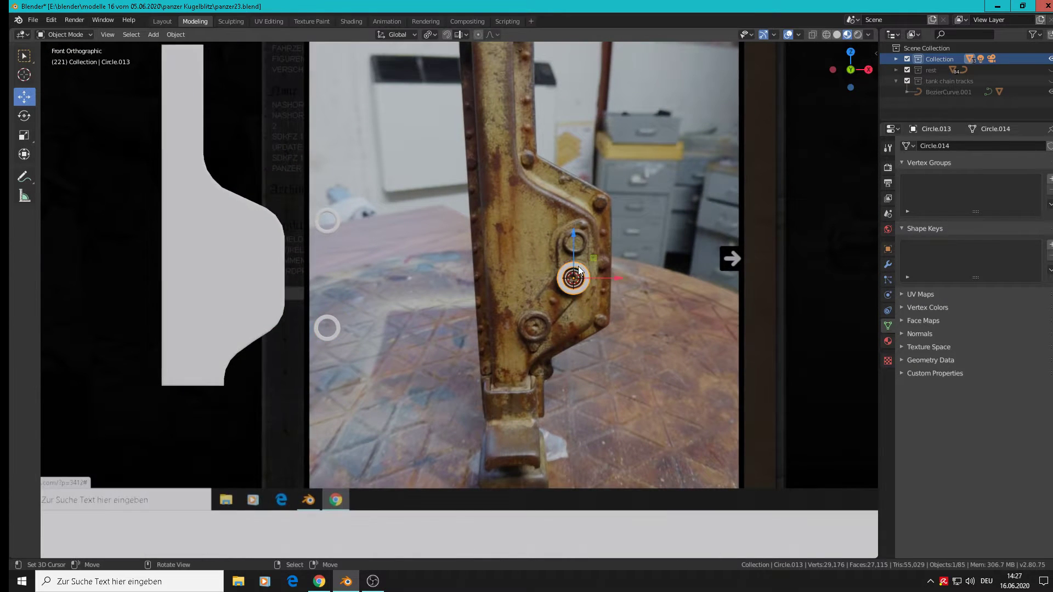
pyautogui.moveTo(615, 281); pyautogui.dragTo(369, 281)
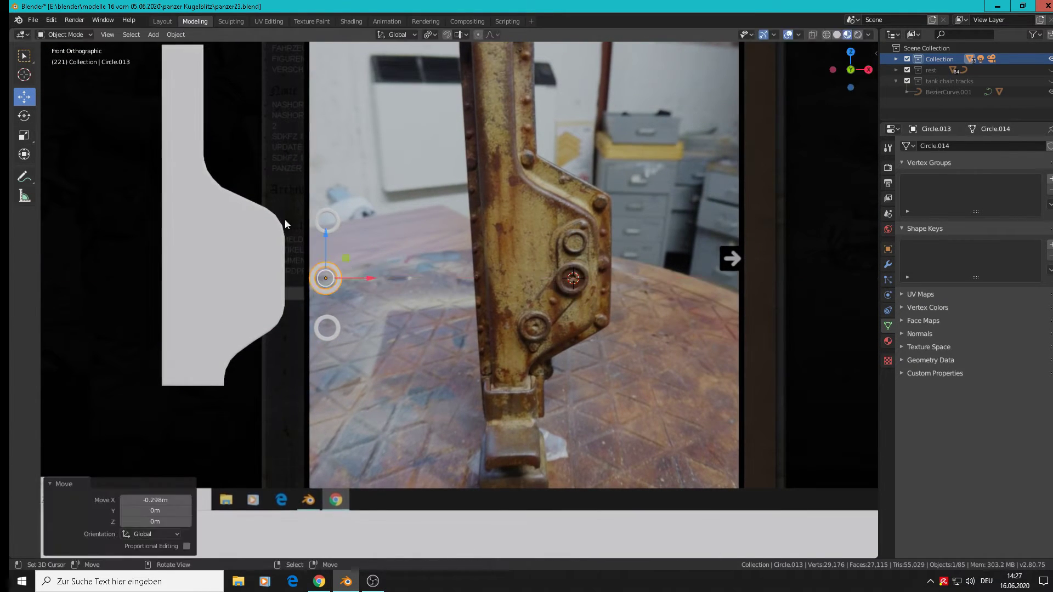
pyautogui.click(33, 19)
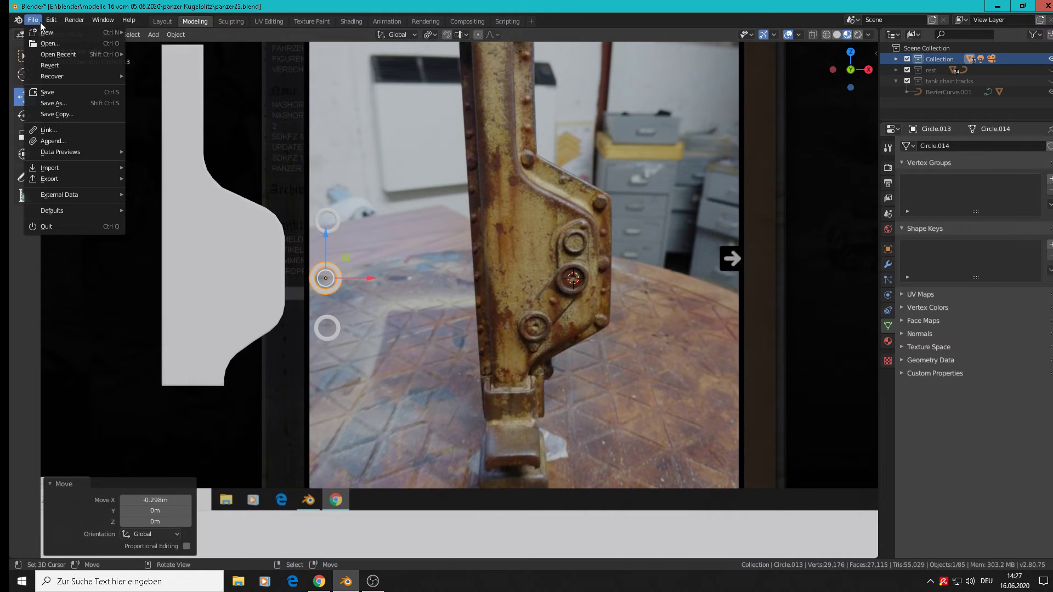
pyautogui.click(48, 93)
# Place the 3D cursor between the photo's two upper round fittings and add a 2 m cube there
pyautogui.scroll(4, 531, 265)
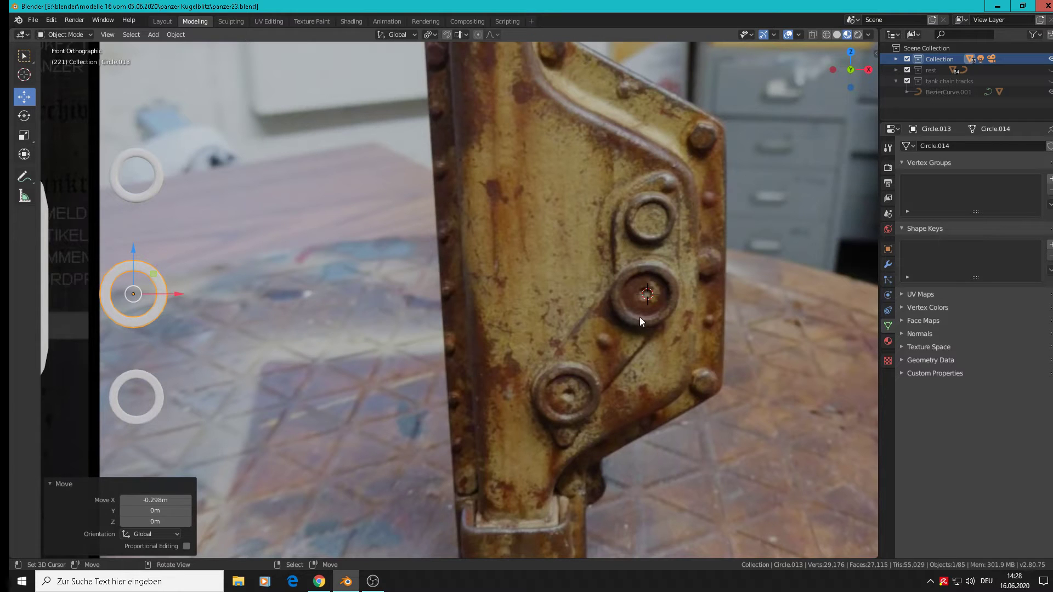
pyautogui.click(650, 250)
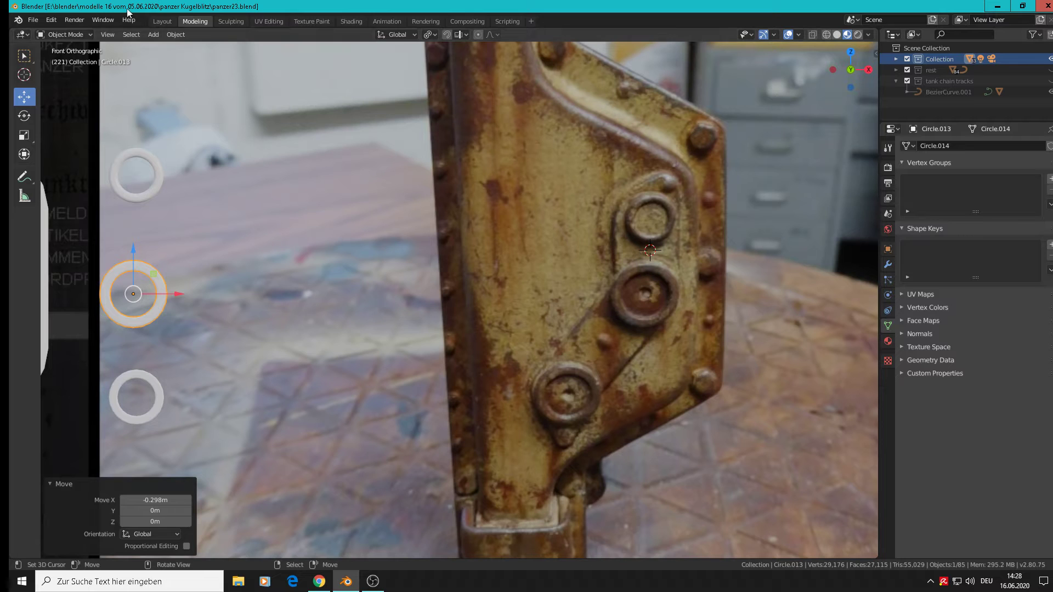
pyautogui.click(153, 34)
pyautogui.moveTo(158, 46)
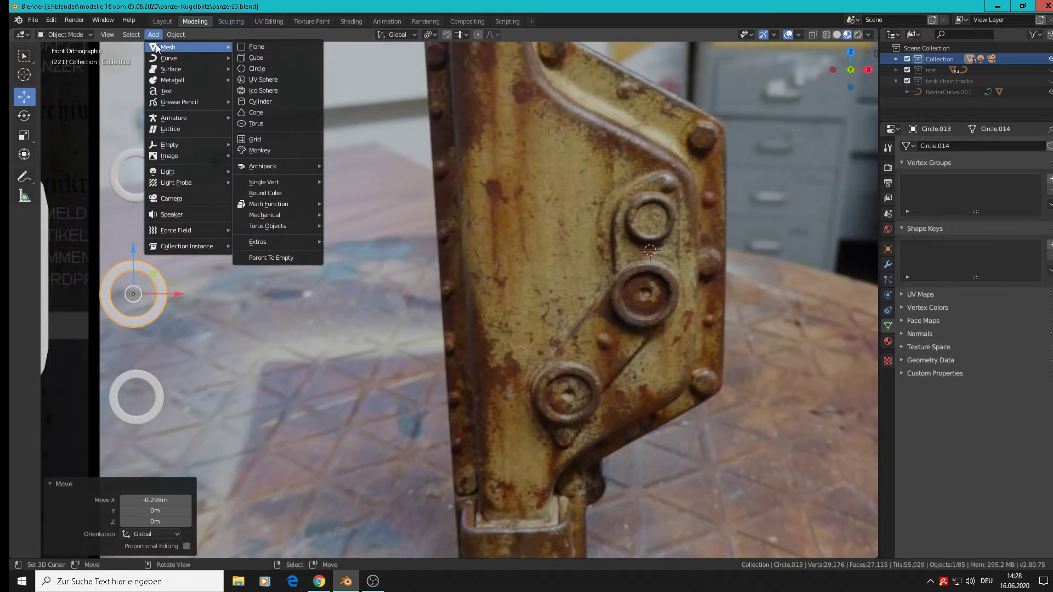
pyautogui.click(256, 57)
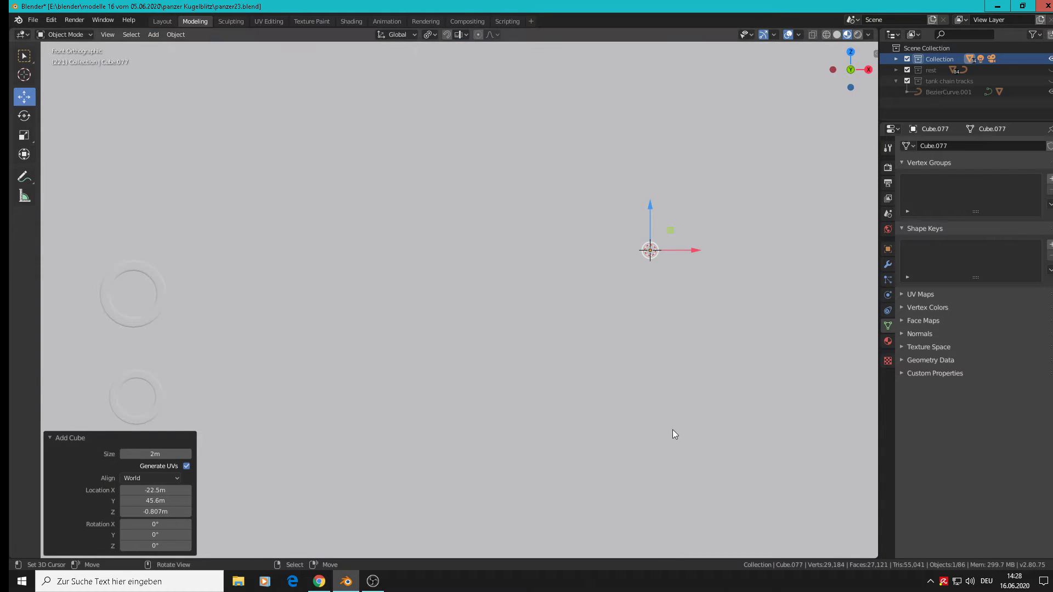
# Scale the cube down uniformly by 0.088, 0.339 and 0.677 to about the width of the fittings' mounting plate
pyautogui.press('s')
pyautogui.click(646, 271)
pyautogui.press('s')
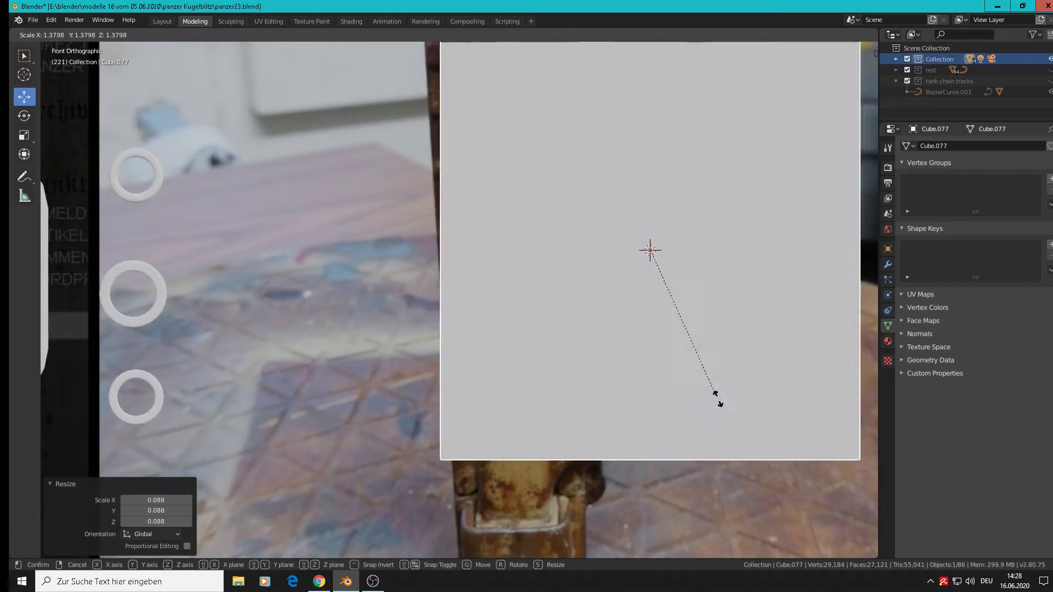
pyautogui.click(622, 277)
pyautogui.press('s')
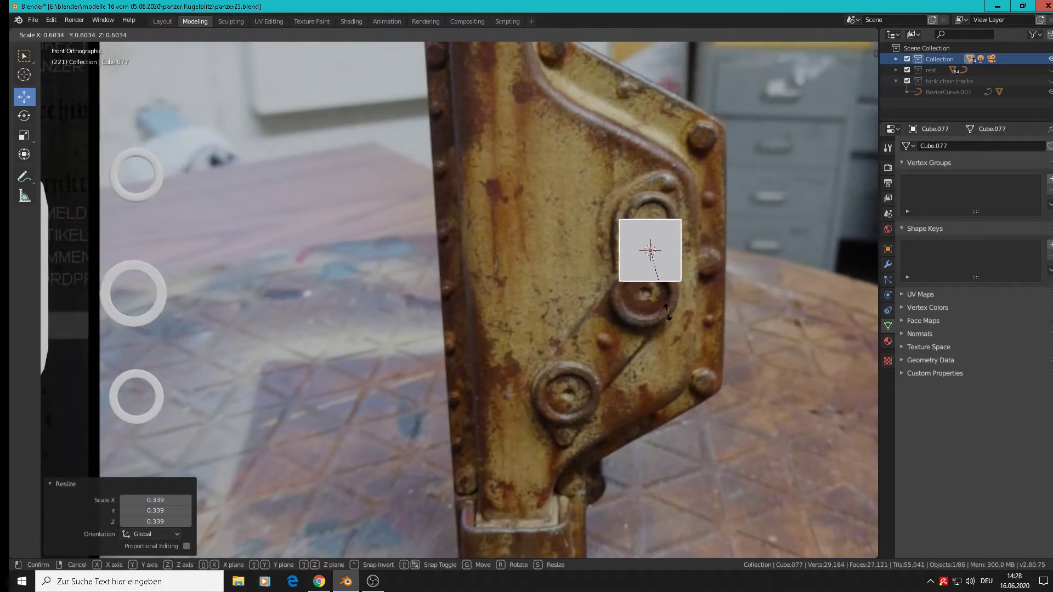
pyautogui.click(679, 315)
# Move the cube -0.052 m along Y in front of the photo and flatten it to 0.114 along Y
pyautogui.scroll(1, 680, 310)
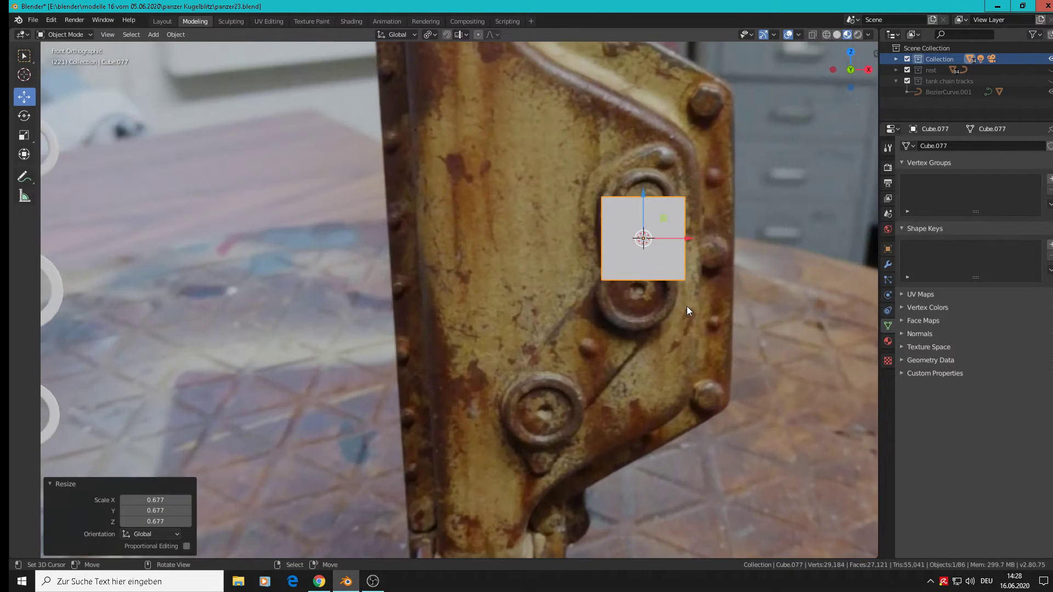
pyautogui.moveTo(673, 304); pyautogui.dragTo(770, 361, button='middle')
pyautogui.moveTo(598, 228); pyautogui.dragTo(696, 274)
pyautogui.press('s')
pyautogui.press('y')
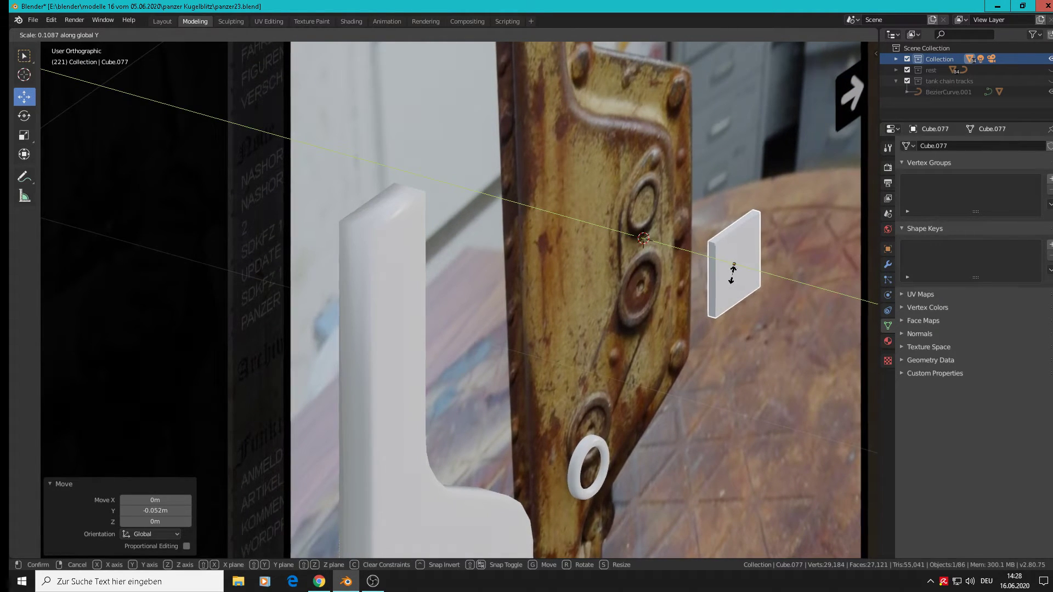
pyautogui.click(732, 275)
# Open the flattened cube's mesh for editing in edge selection mode
pyautogui.press('KP_1')
pyautogui.scroll(-2, 748, 297)
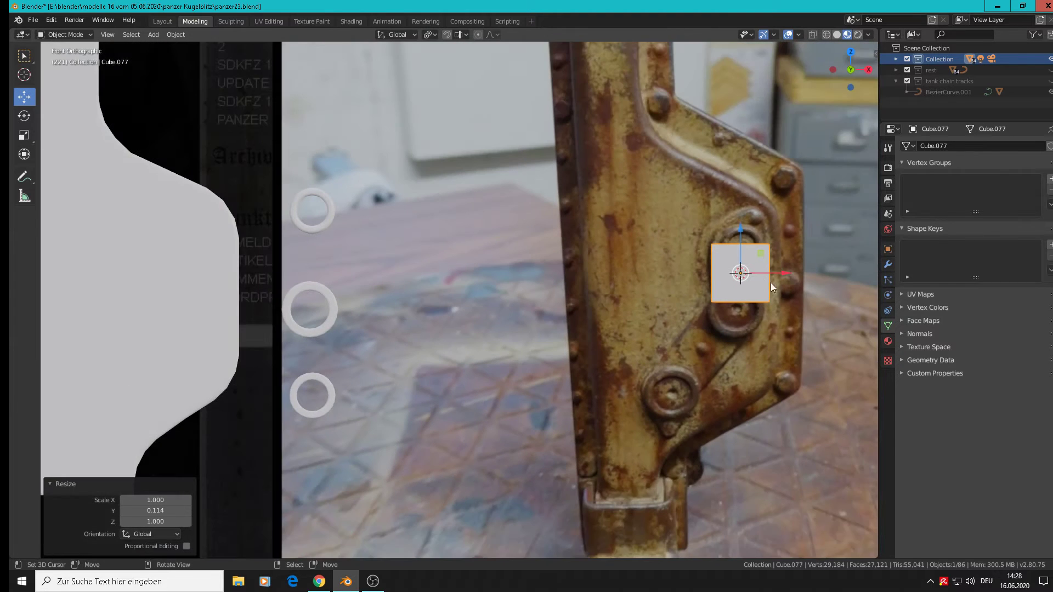
pyautogui.scroll(2, 777, 308)
pyautogui.keyDown('shift'); pyautogui.moveTo(728, 342); pyautogui.dragTo(599, 290, button='middle'); pyautogui.keyUp('shift')
pyautogui.press('Tab')
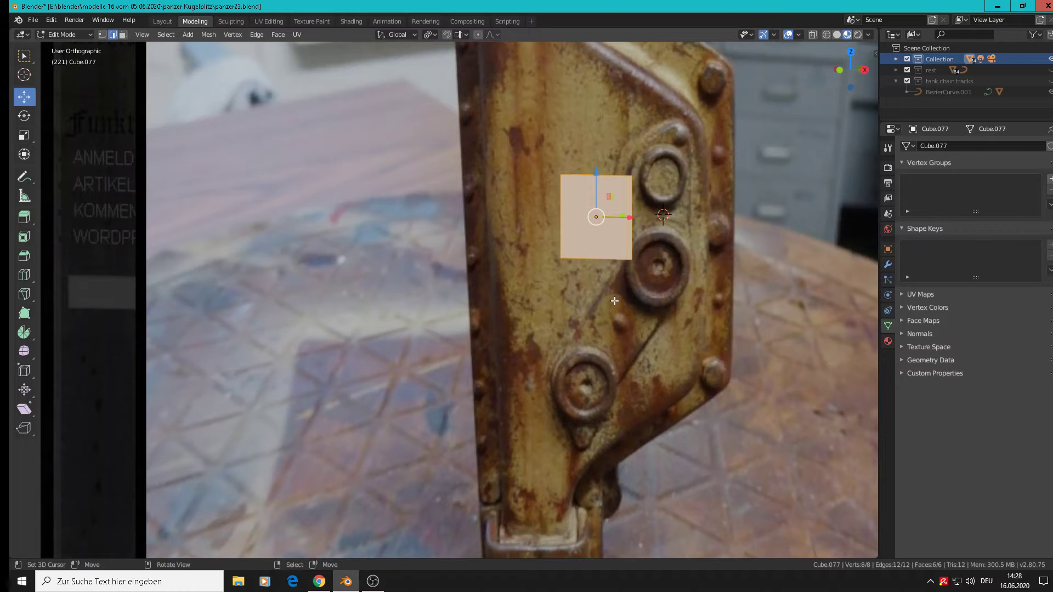
pyautogui.press('Tab')
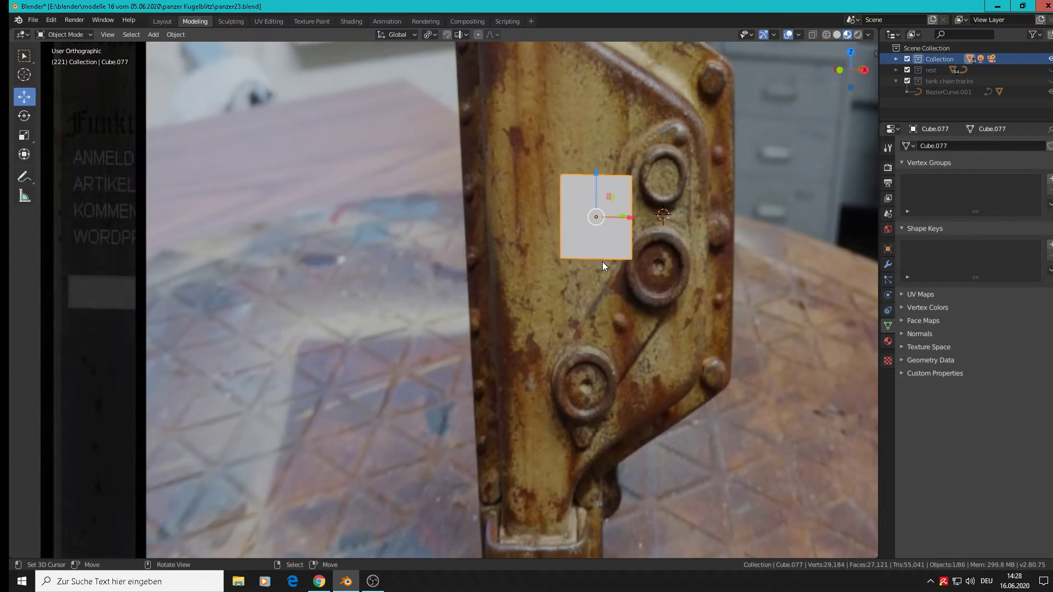
pyautogui.press('Tab')
pyautogui.click(113, 36)
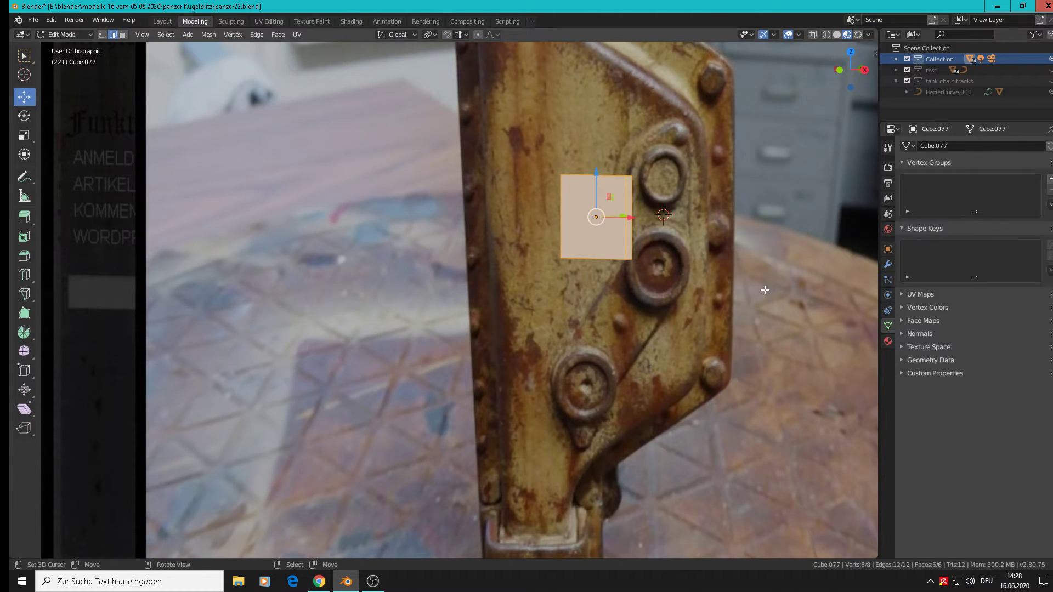
# Select the plate's lower depth edge on the +X side and move it -0.0195 m along Z
pyautogui.scroll(1, 728, 298)
pyautogui.moveTo(679, 280); pyautogui.dragTo(657, 254, button='middle')
pyautogui.scroll(4, 618, 247)
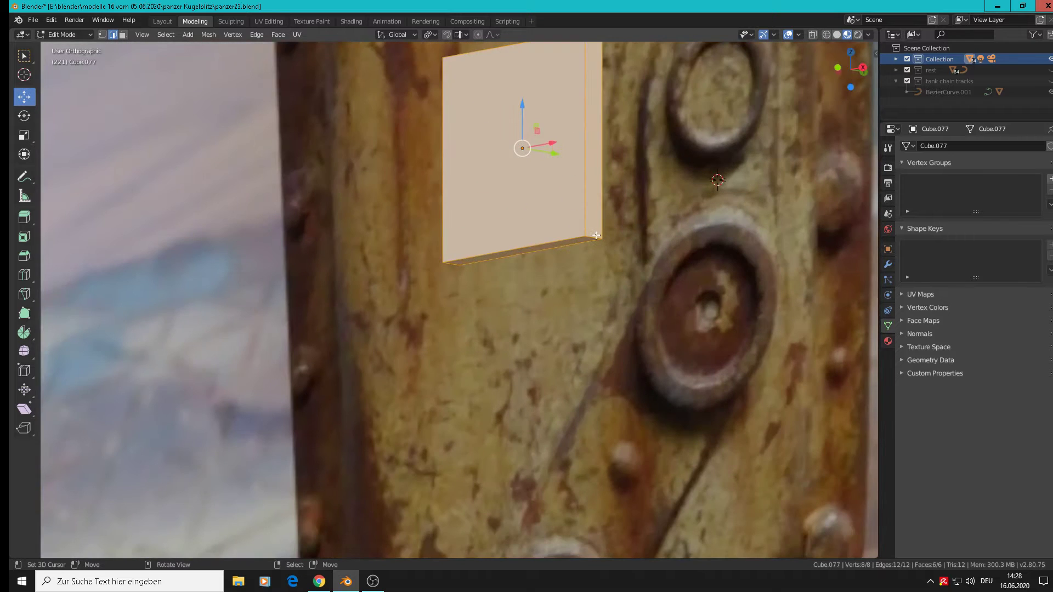
pyautogui.click(596, 235)
pyautogui.press('KP_1')
pyautogui.scroll(-3, 606, 241)
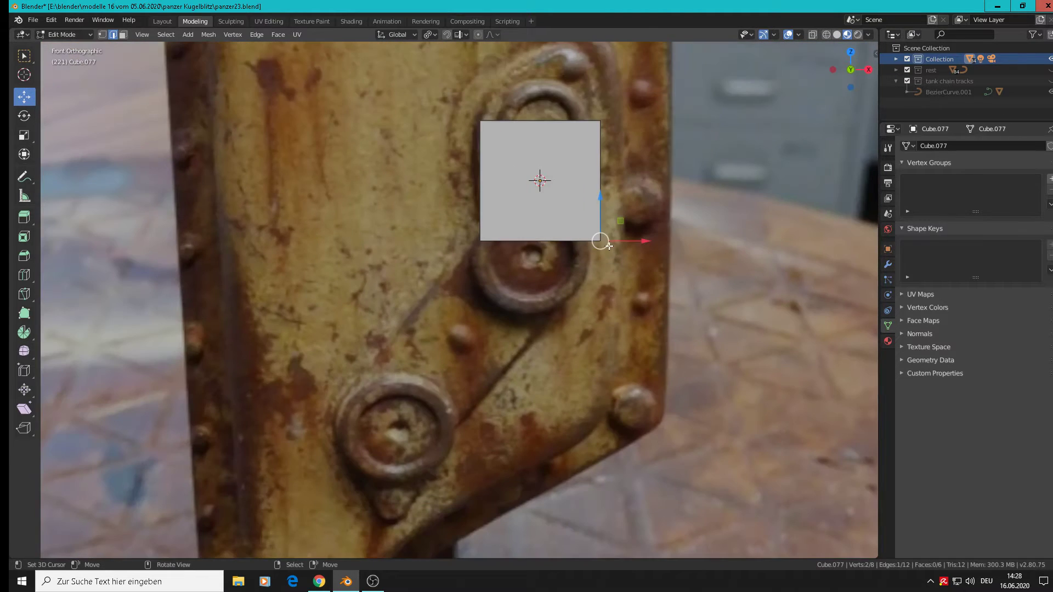
pyautogui.moveTo(604, 203); pyautogui.dragTo(594, 262)
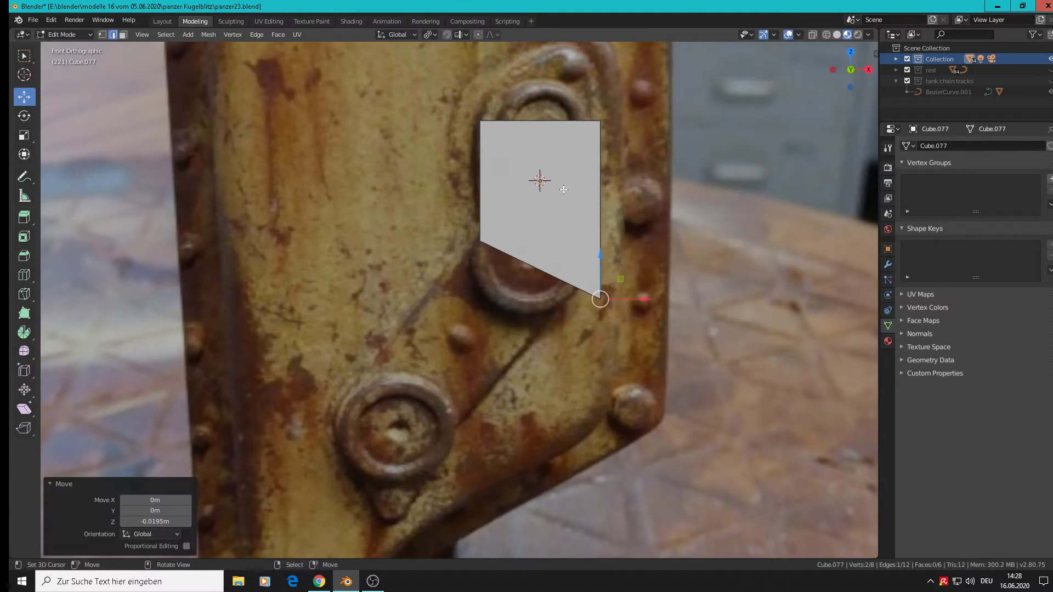
# Select the plate's top face, extrude it and move the extruded face 0.0107 m up along Z
pyautogui.keyDown('shift'); pyautogui.moveTo(578, 194); pyautogui.dragTo(607, 244, button='middle'); pyautogui.keyUp('shift')
pyautogui.moveTo(586, 208); pyautogui.dragTo(592, 222, button='middle')
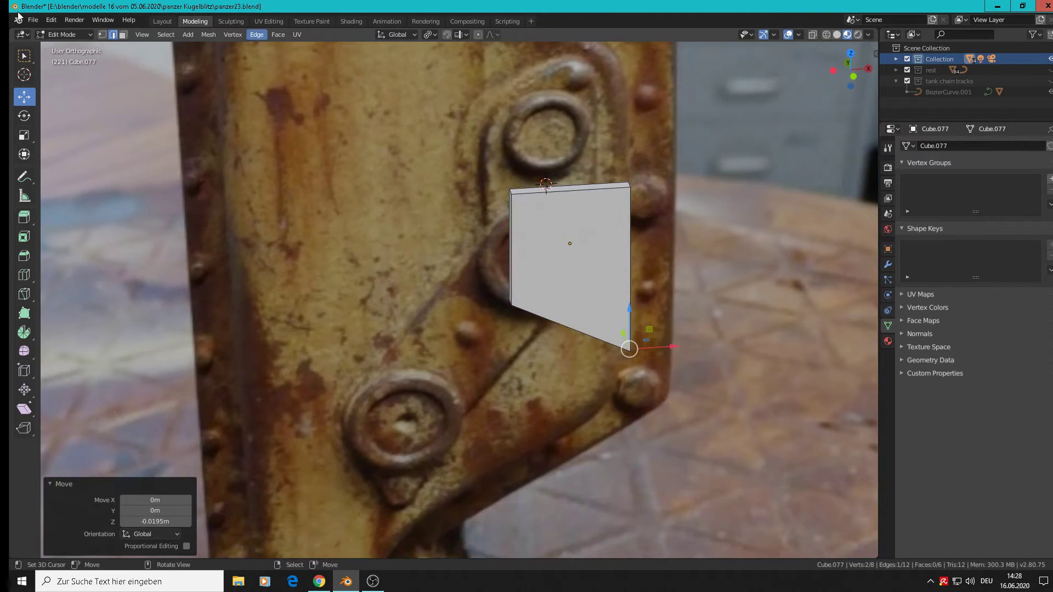
pyautogui.click(125, 35)
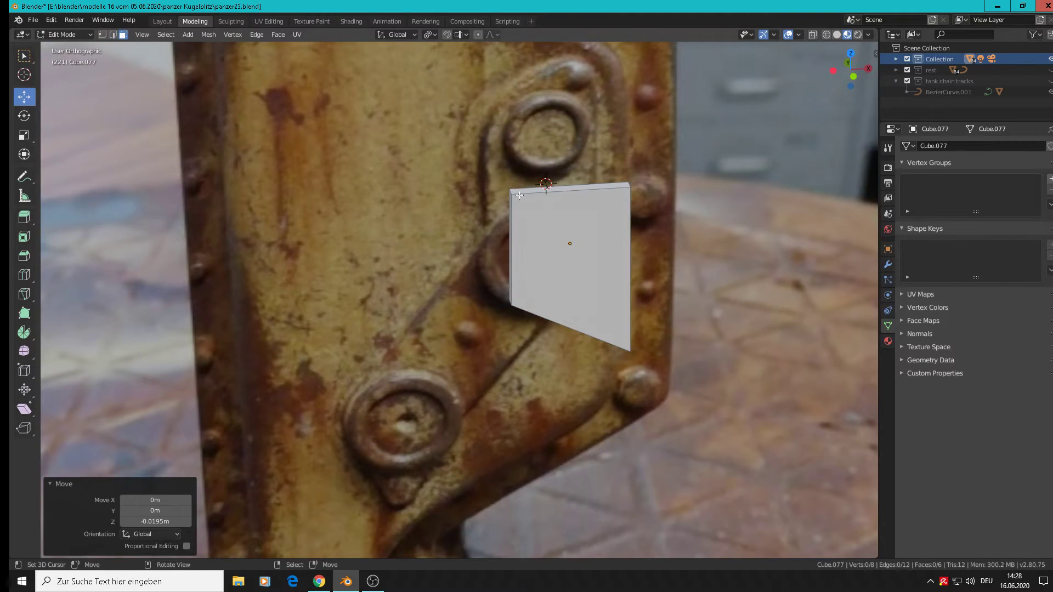
pyautogui.click(576, 190)
pyautogui.press('KP_1')
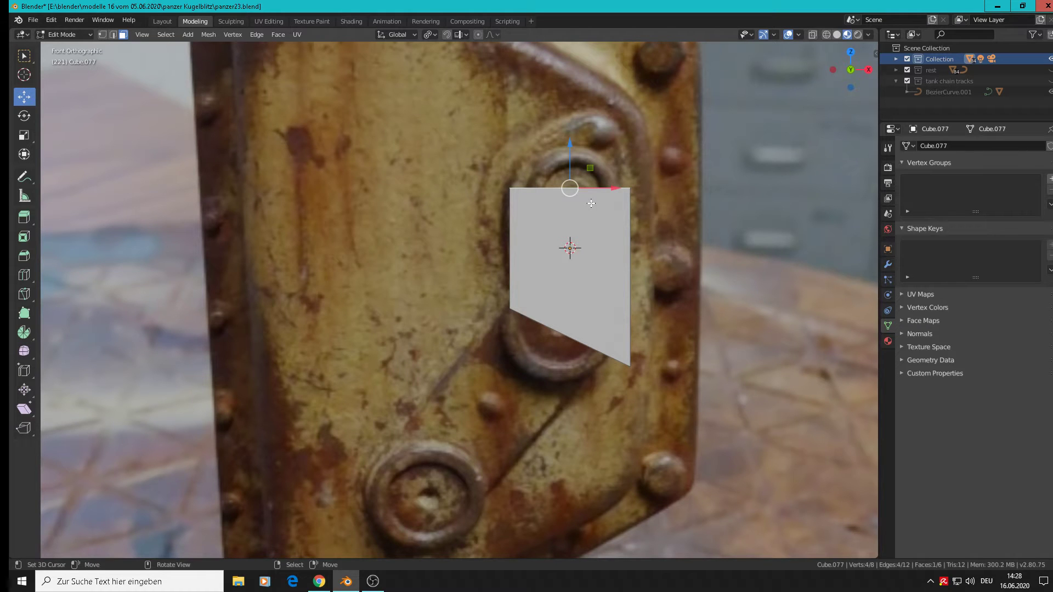
pyautogui.press('e')
pyautogui.press('Escape')
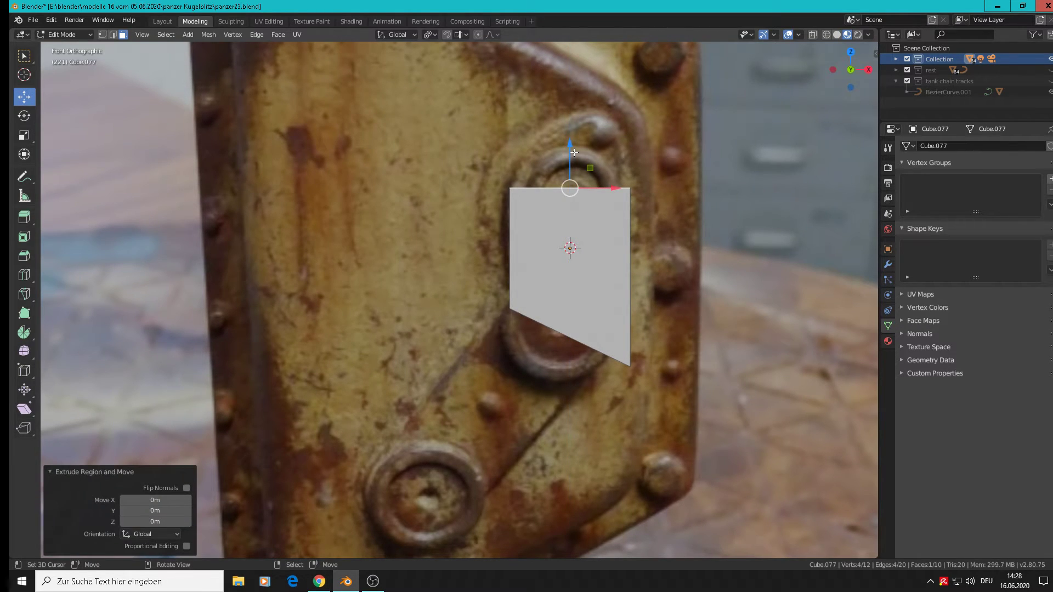
pyautogui.moveTo(574, 152); pyautogui.dragTo(588, 120)
# Select the plate's top depth edge on the -X side and move it 0.00644 m along X to chamfer the corner
pyautogui.moveTo(560, 164); pyautogui.dragTo(552, 174, button='middle')
pyautogui.scroll(1, 575, 190)
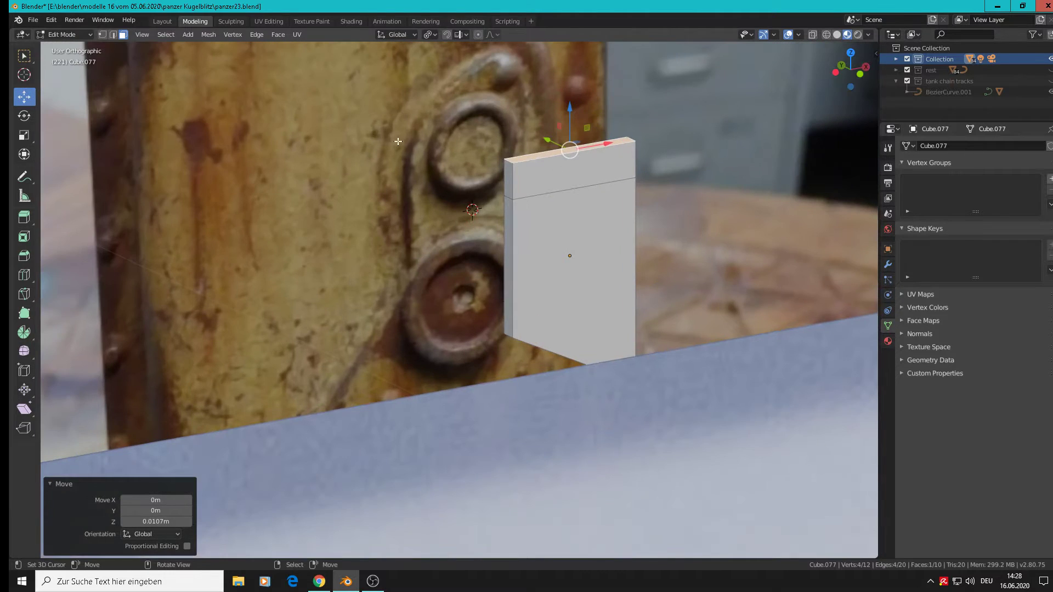
pyautogui.click(113, 34)
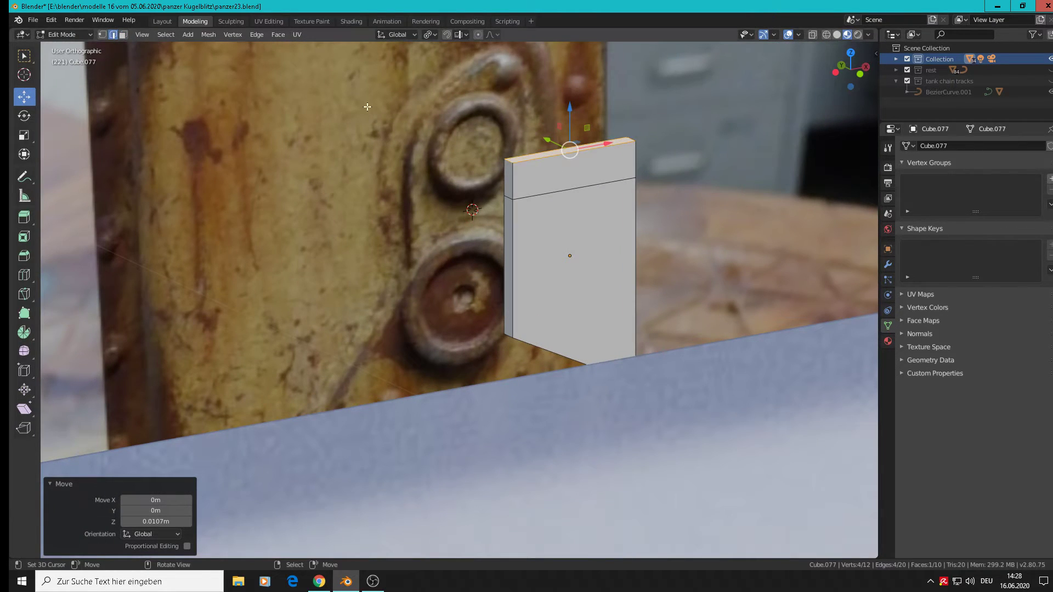
pyautogui.click(510, 162)
pyautogui.press('KP_1')
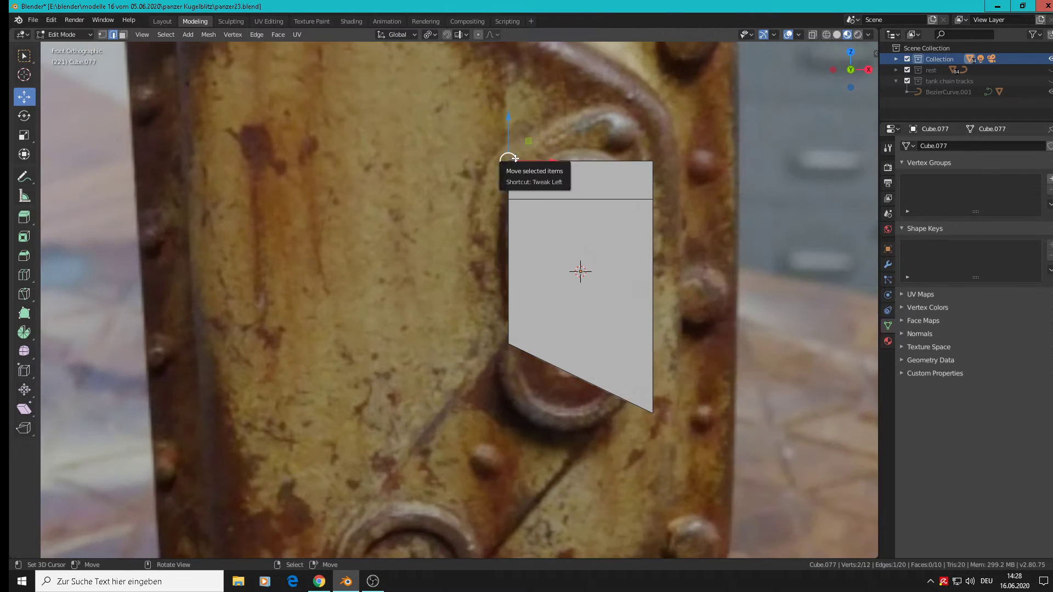
pyautogui.moveTo(559, 156); pyautogui.dragTo(574, 163)
# Extrude the narrowed top face upward along Z and raise it a further 0.00353 m
pyautogui.moveTo(616, 187); pyautogui.dragTo(649, 216, button='middle')
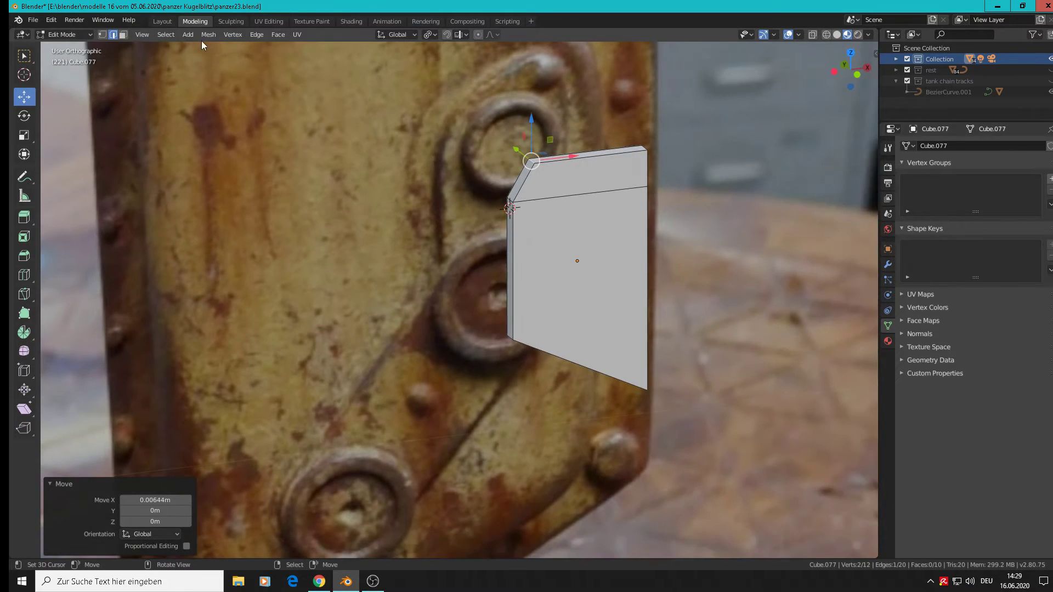
pyautogui.click(123, 35)
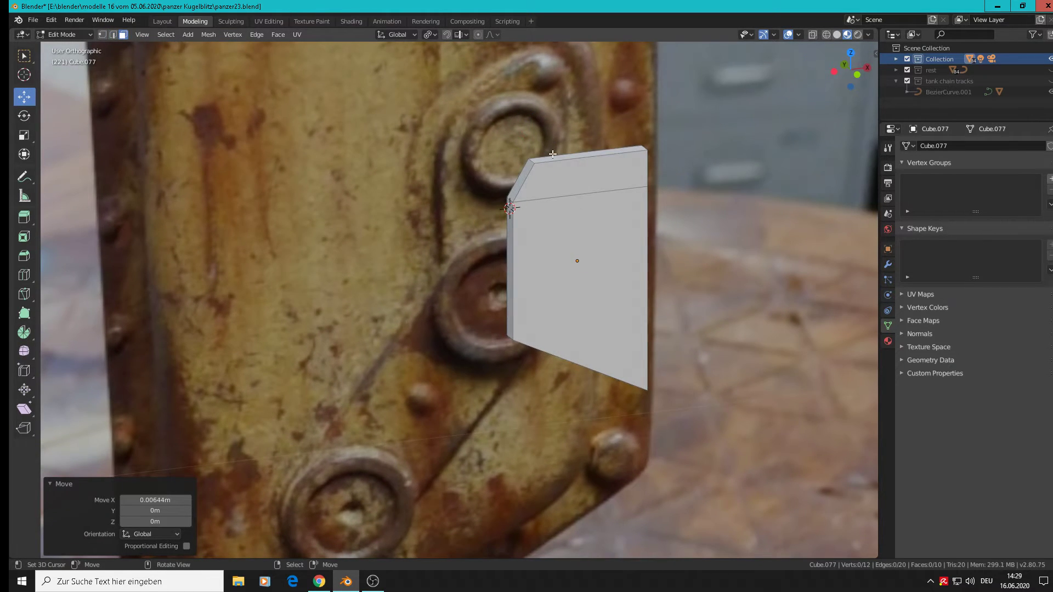
pyautogui.click(603, 156)
pyautogui.press('KP_1')
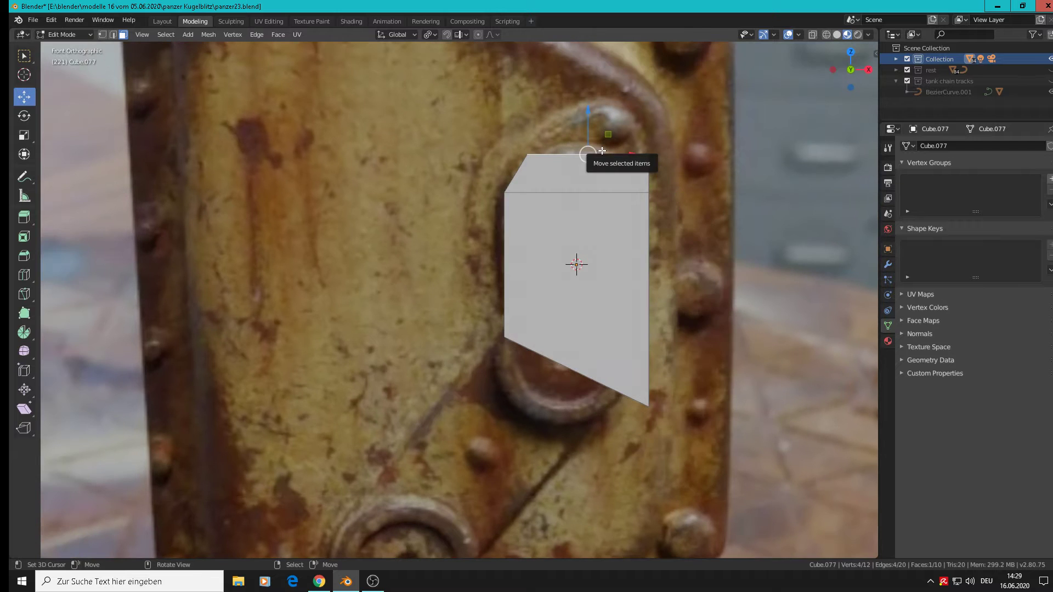
pyautogui.press('e')
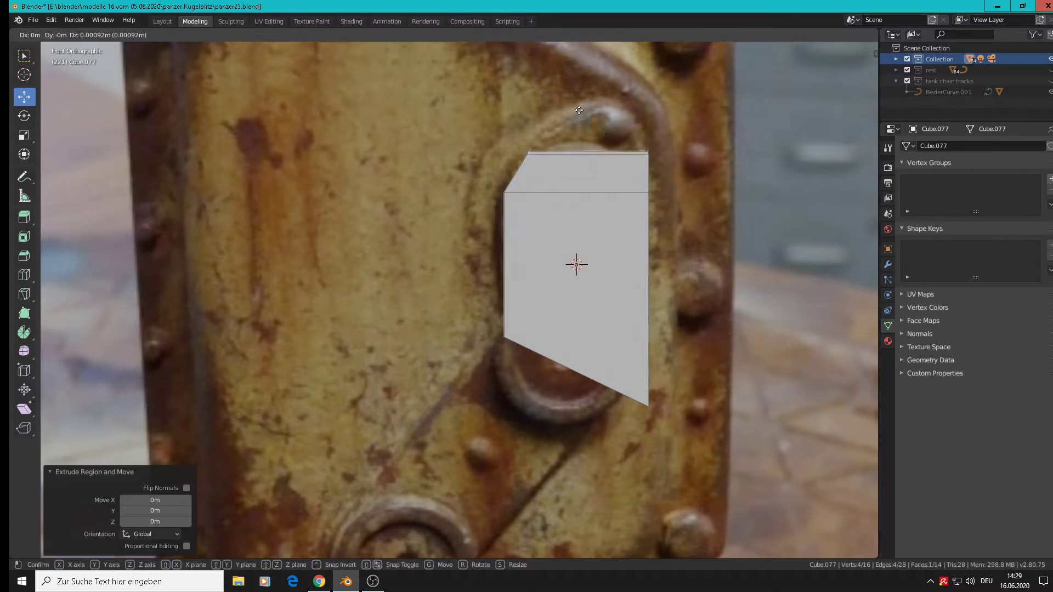
pyautogui.press('z')
pyautogui.click(579, 79)
pyautogui.moveTo(588, 88); pyautogui.dragTo(588, 76)
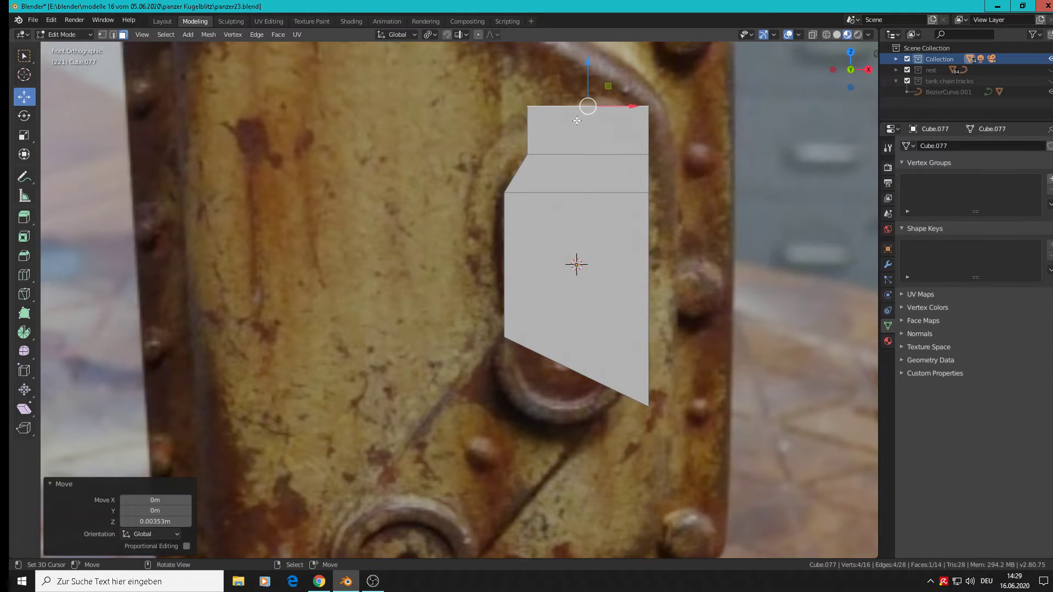
# Select the new top section's depth edge on the -X side and move it 0.0198 m along X
pyautogui.click(113, 34)
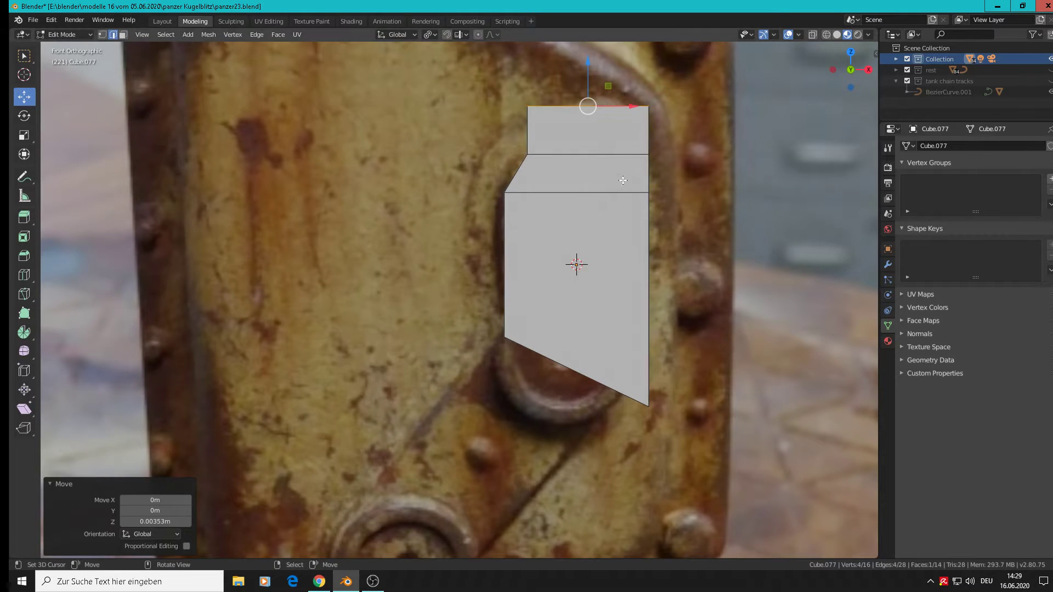
pyautogui.moveTo(635, 173); pyautogui.dragTo(541, 121, button='middle')
pyautogui.click(531, 109)
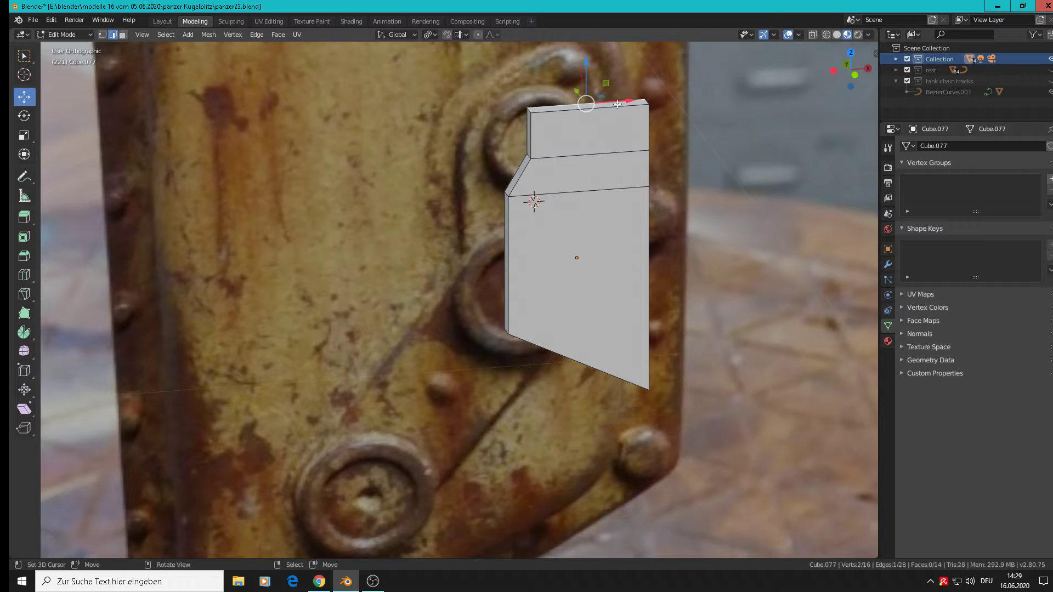
pyautogui.moveTo(617, 105)
pyautogui.mouseDown()
pyautogui.moveTo(652, 102)
pyautogui.moveTo(622, 98)
pyautogui.mouseUp()
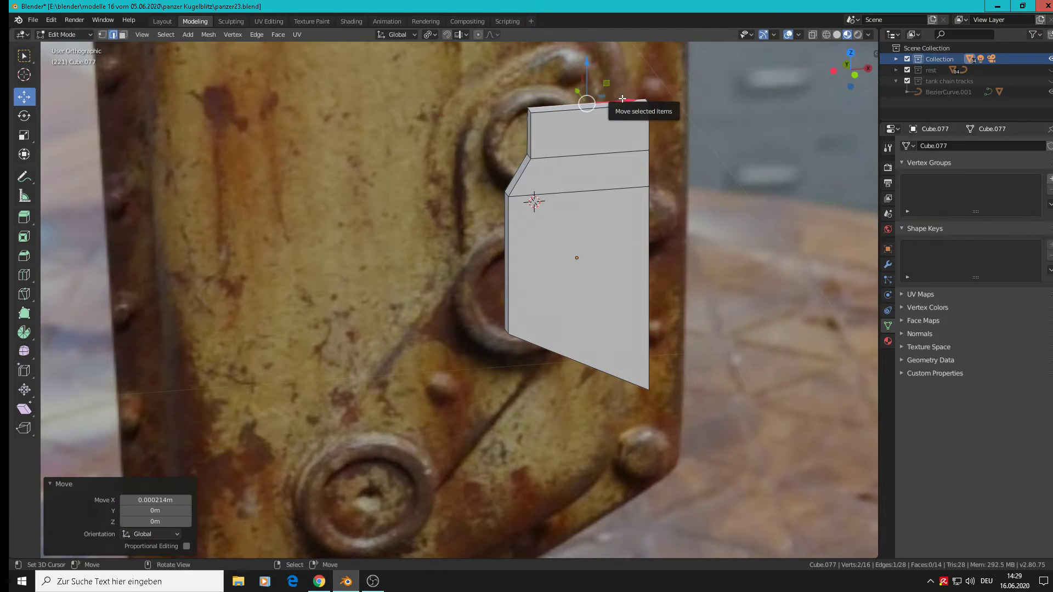
pyautogui.rightClick(532, 110)
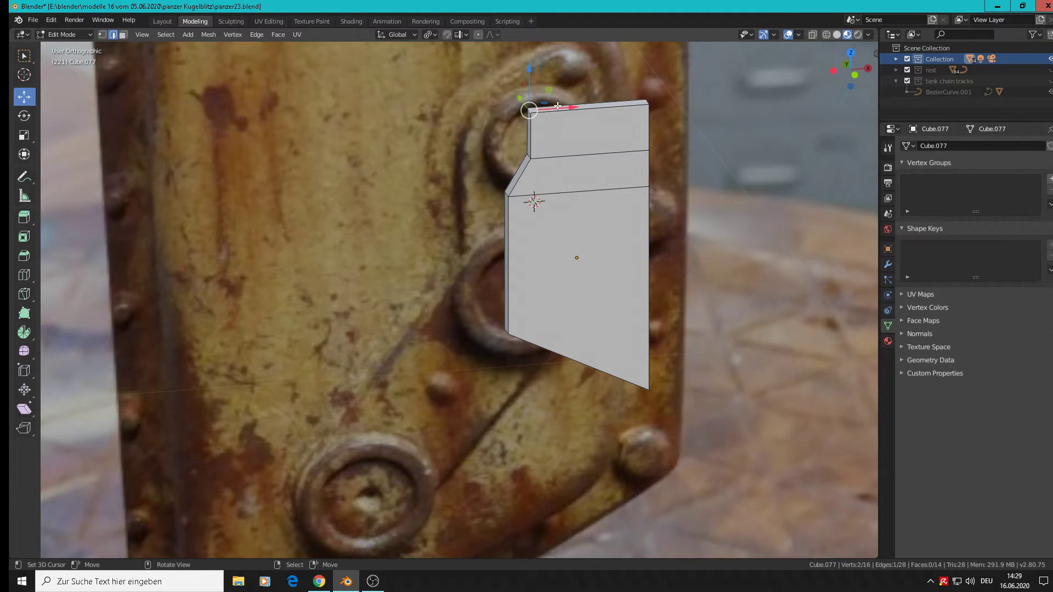
pyautogui.moveTo(559, 108); pyautogui.dragTo(628, 111)
# Extrude the plate's slanted bottom face -0.0599 m along Z and shift it along -X to the photo's lowest round fitting
pyautogui.moveTo(627, 130)
pyautogui.mouseDown(button='middle')
pyautogui.moveTo(615, 120)
pyautogui.moveTo(625, 131)
pyautogui.mouseUp(button='middle')
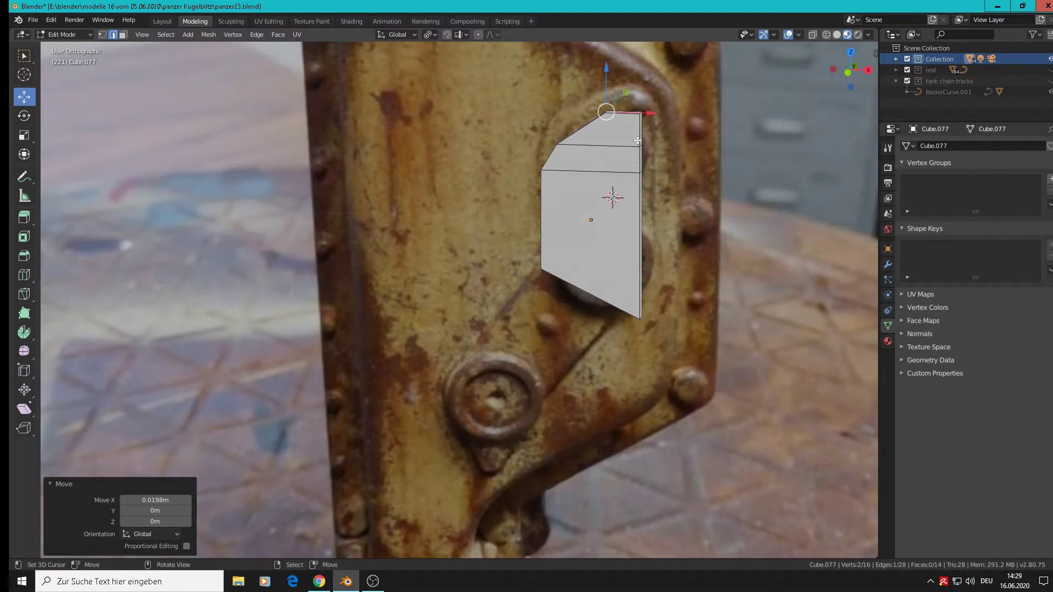
pyautogui.press('KP_1')
pyautogui.moveTo(594, 306); pyautogui.dragTo(599, 290, button='middle')
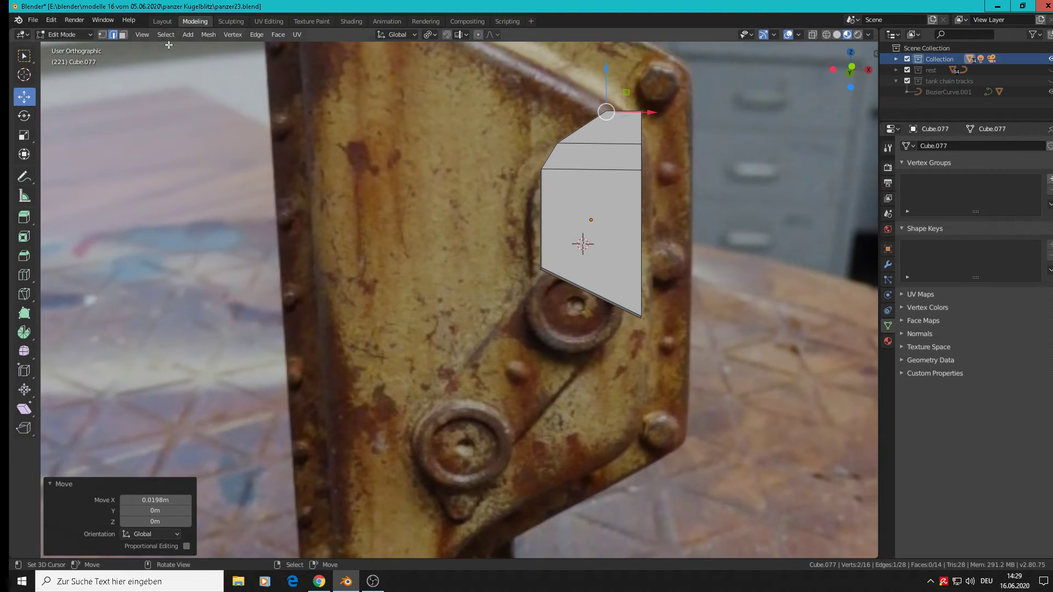
pyautogui.click(122, 35)
pyautogui.moveTo(626, 223); pyautogui.dragTo(604, 246, button='middle')
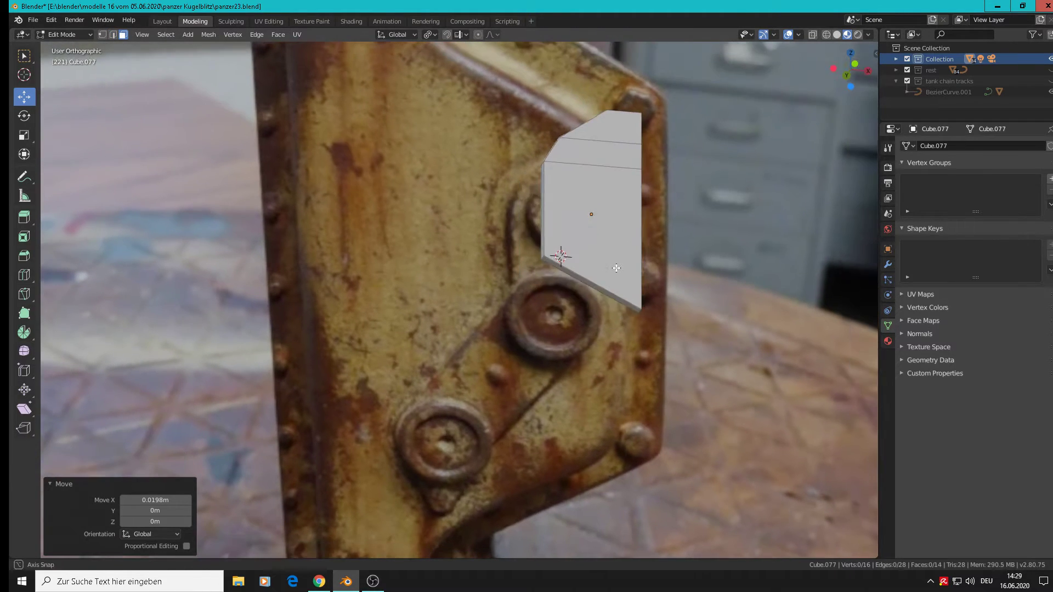
pyautogui.click(588, 282)
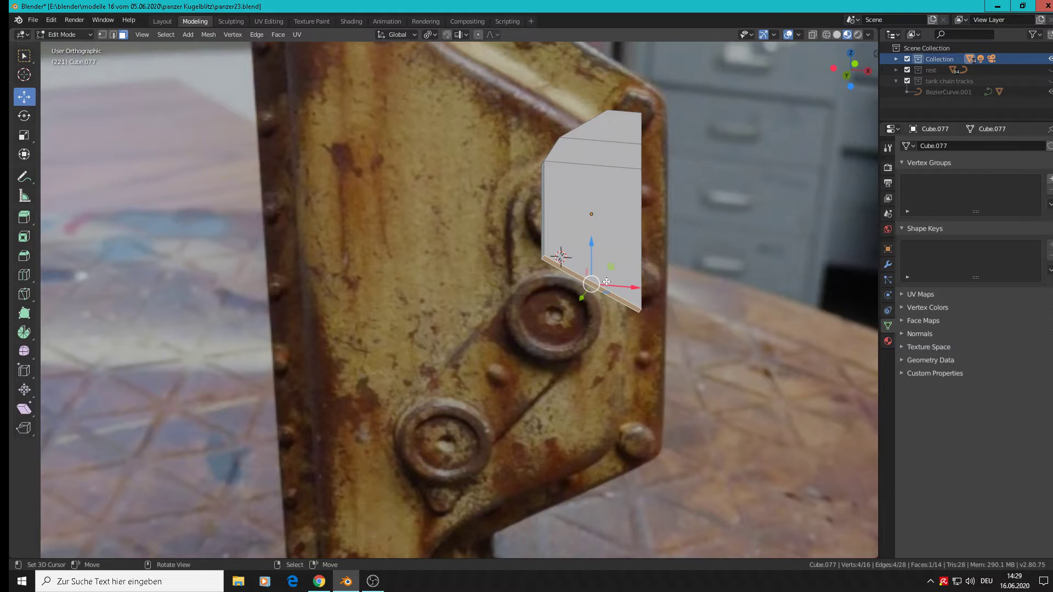
pyautogui.press('KP_1')
pyautogui.press('e')
pyautogui.rightClick(603, 300)
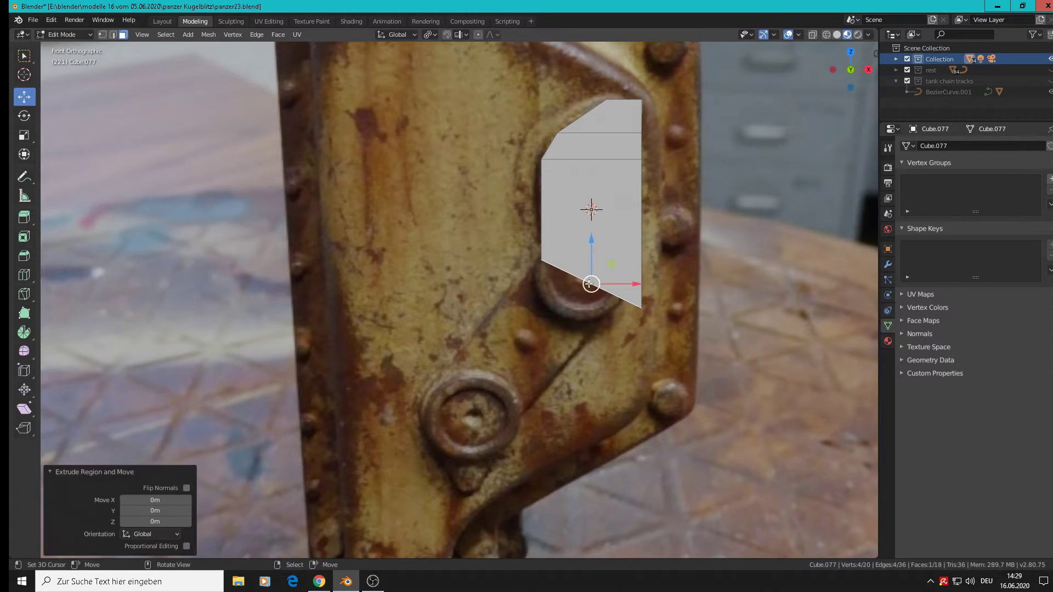
pyautogui.moveTo(591, 249); pyautogui.dragTo(556, 394)
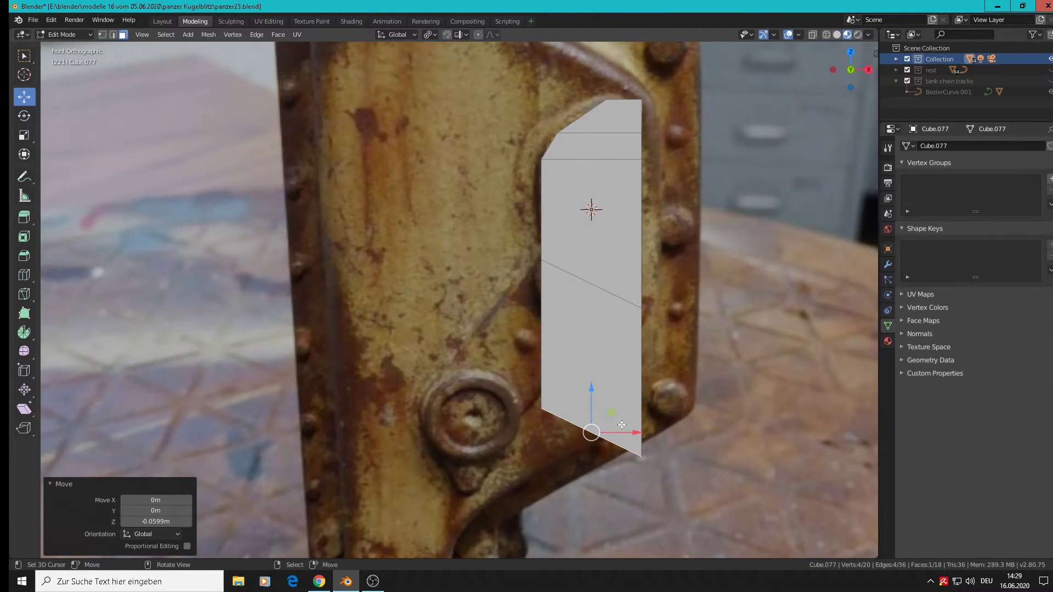
pyautogui.moveTo(631, 432); pyautogui.dragTo(502, 423)
# Leave mesh editing and move the whole plate -0.00133 m along X
pyautogui.press('Tab')
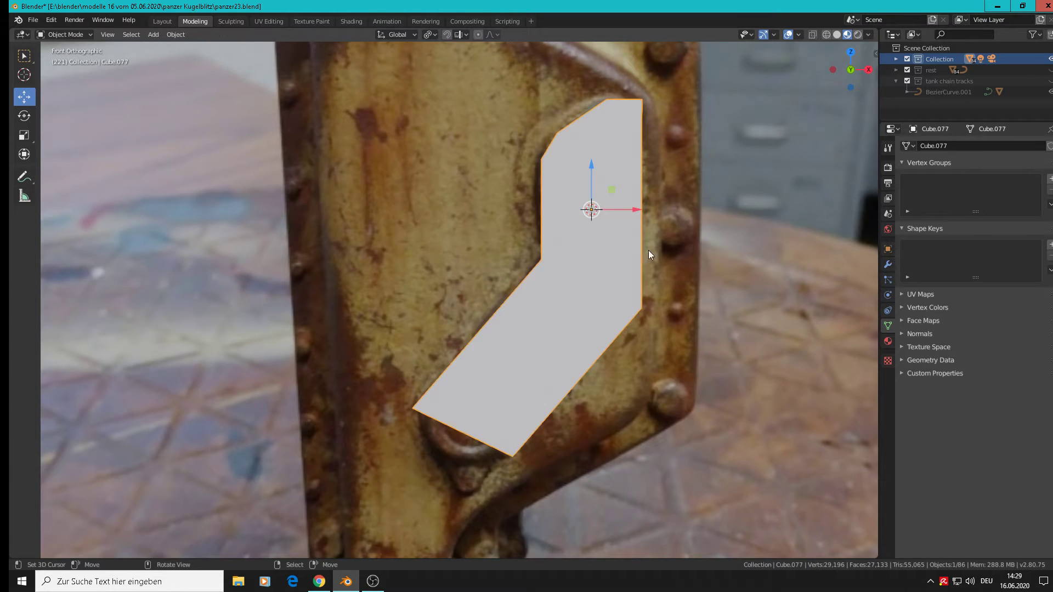
pyautogui.press('g')
pyautogui.press('x')
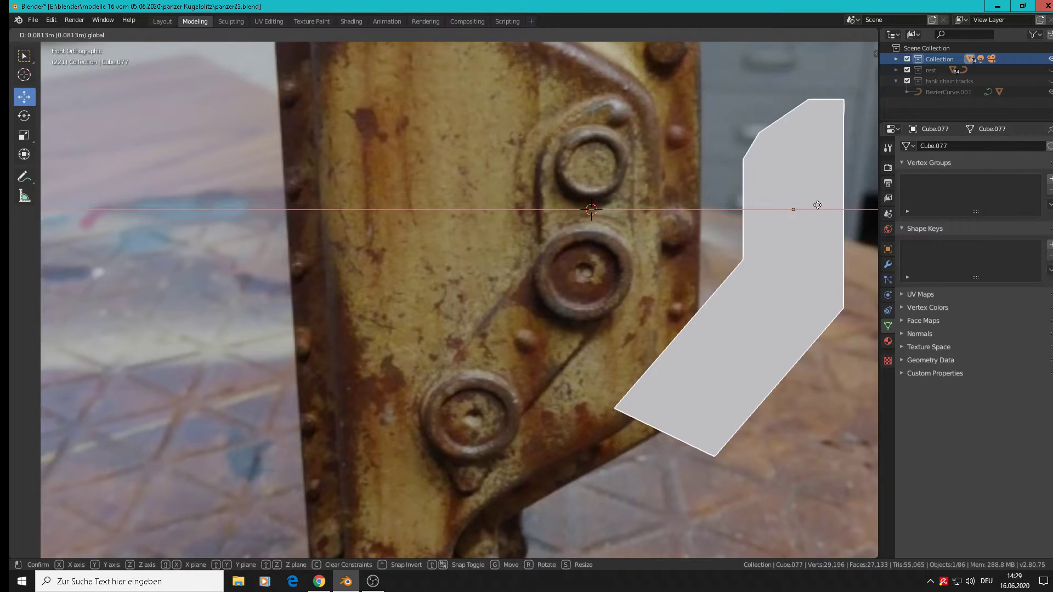
pyautogui.click(613, 179)
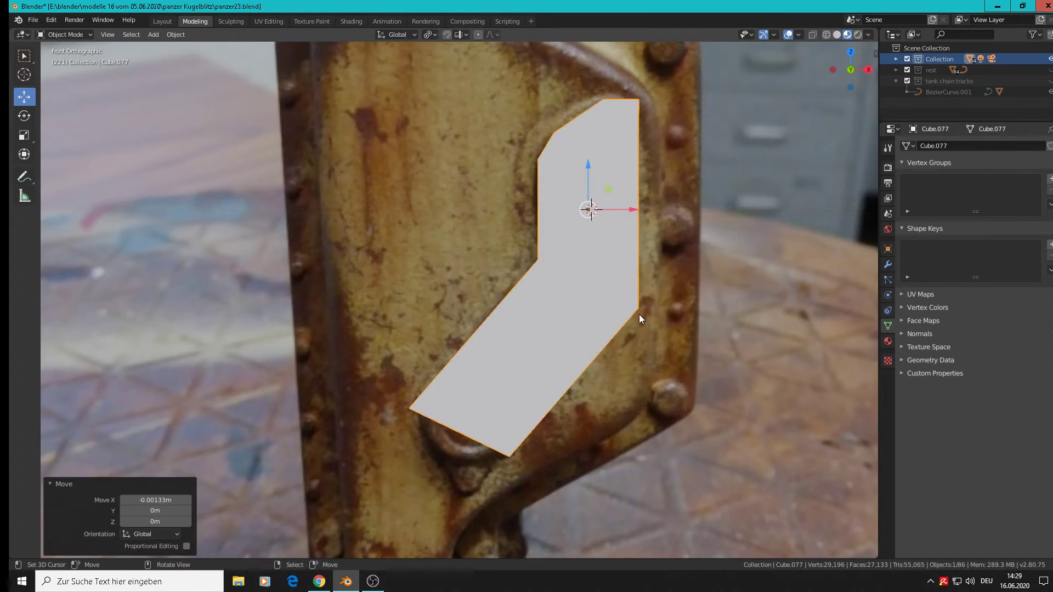
# Set the transform orientation to Normal and move the lower arm's +X side face by -0.0131, 0.00196 and 0.00529 m in X, Y and Z
pyautogui.press('Tab')
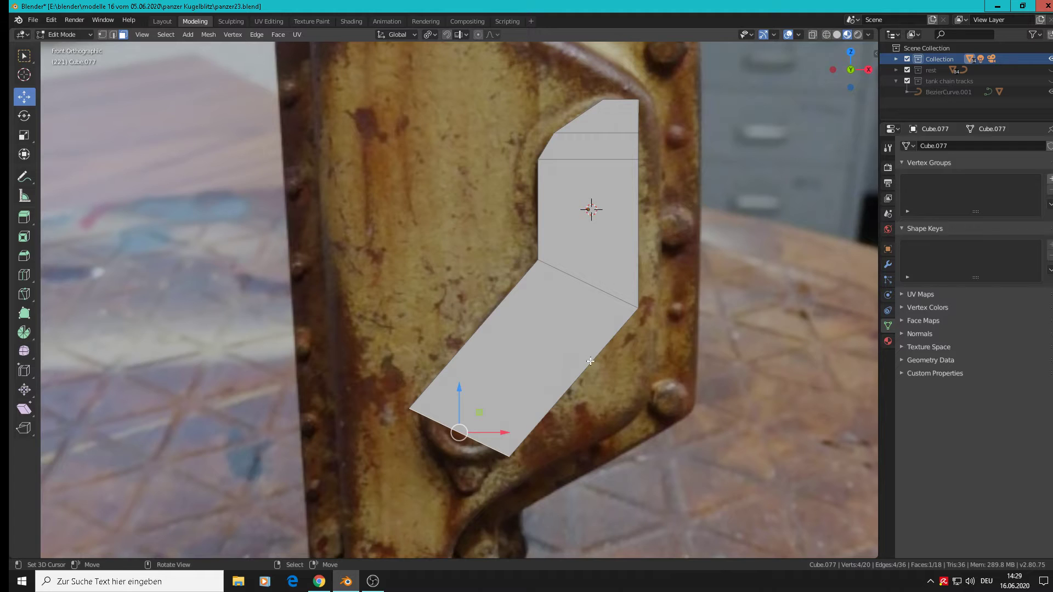
pyautogui.moveTo(590, 361); pyautogui.dragTo(554, 341, button='middle')
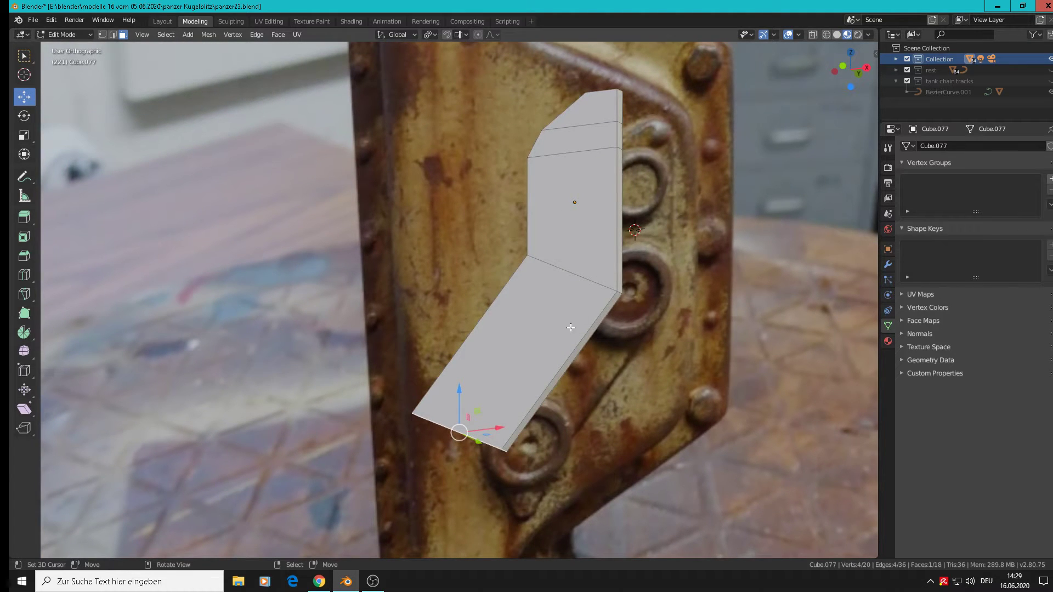
pyautogui.click(575, 355)
pyautogui.click(398, 34)
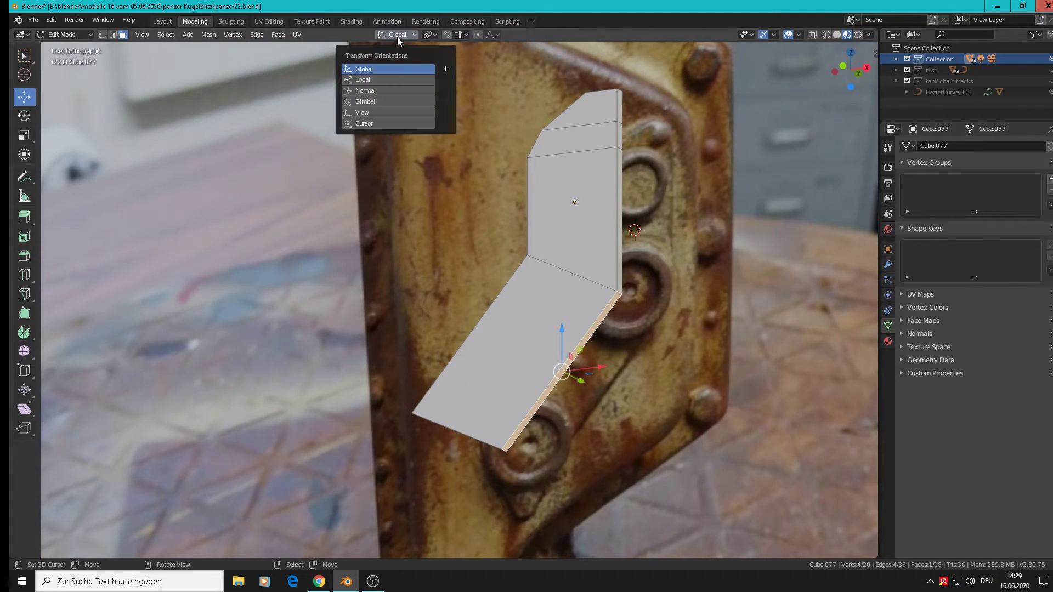
pyautogui.click(383, 81)
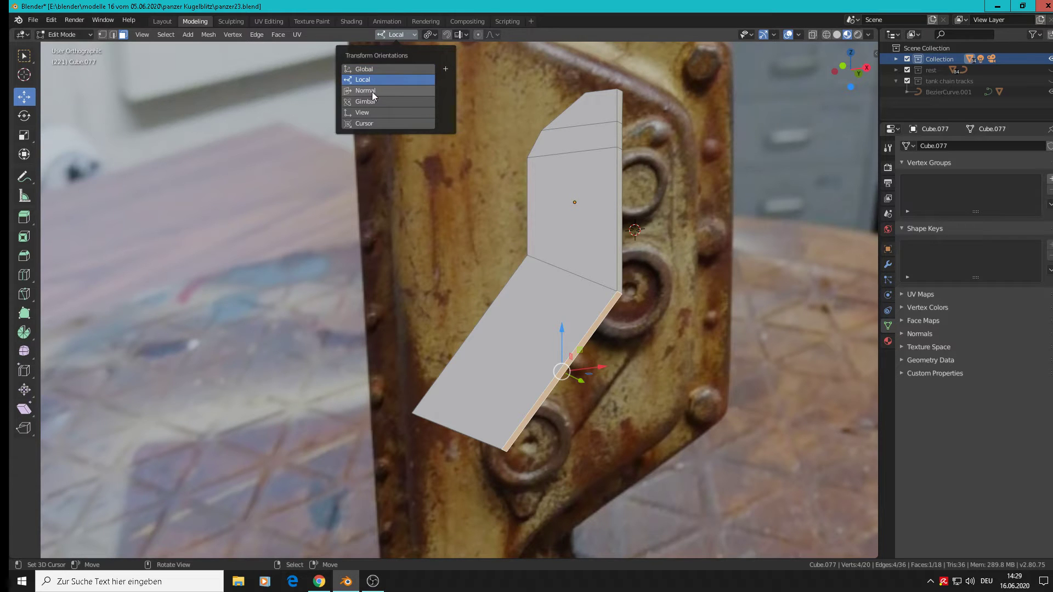
pyautogui.click(372, 90)
pyautogui.moveTo(548, 373); pyautogui.dragTo(642, 403, button='middle')
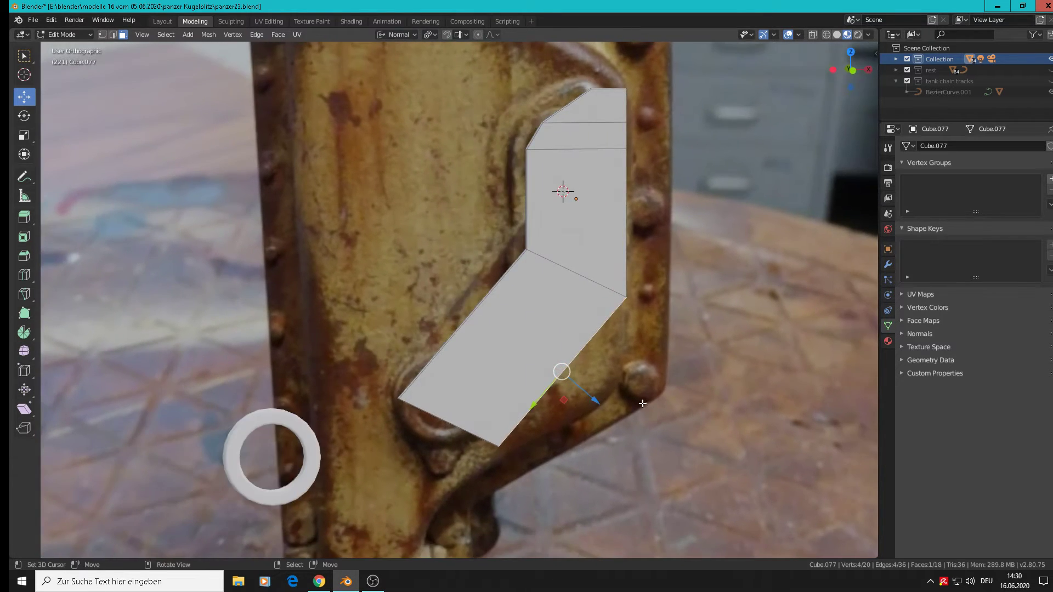
pyautogui.press('g')
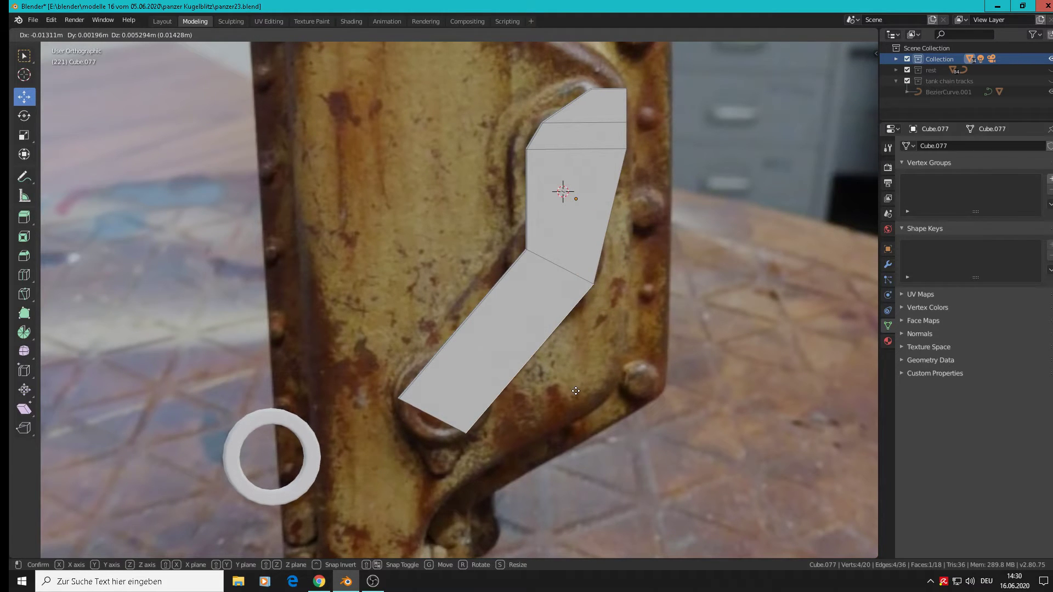
pyautogui.click(575, 391)
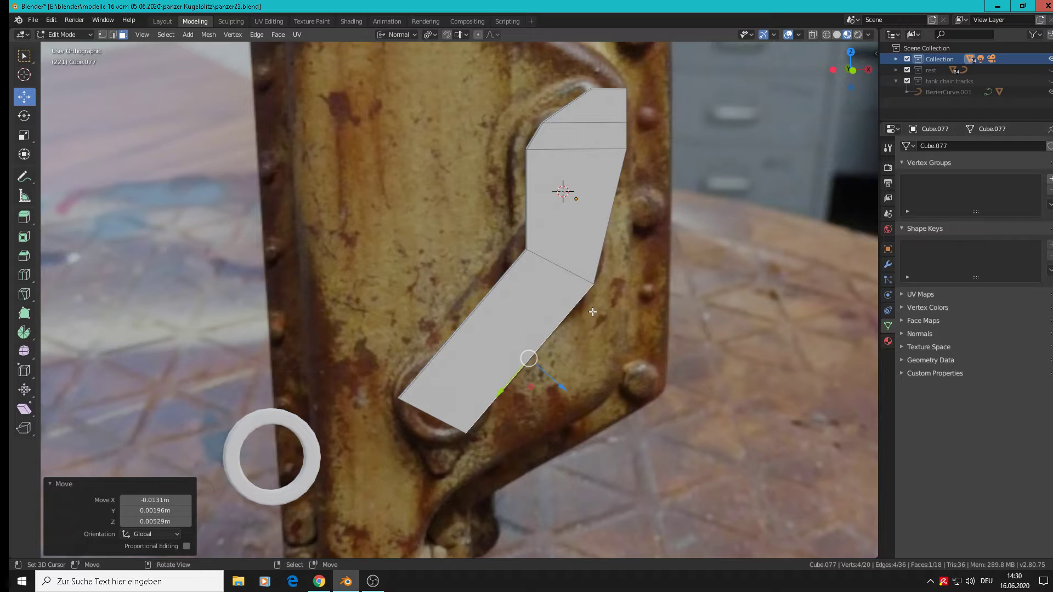
# Shift the whole plate along -X and move the lower arm's side face 0.00335 m along Y and 0.00386 m along Z in Normal orientation
pyautogui.press('Tab')
pyautogui.moveTo(622, 203); pyautogui.dragTo(595, 194)
pyautogui.press('Tab')
pyautogui.moveTo(538, 383); pyautogui.dragTo(552, 390)
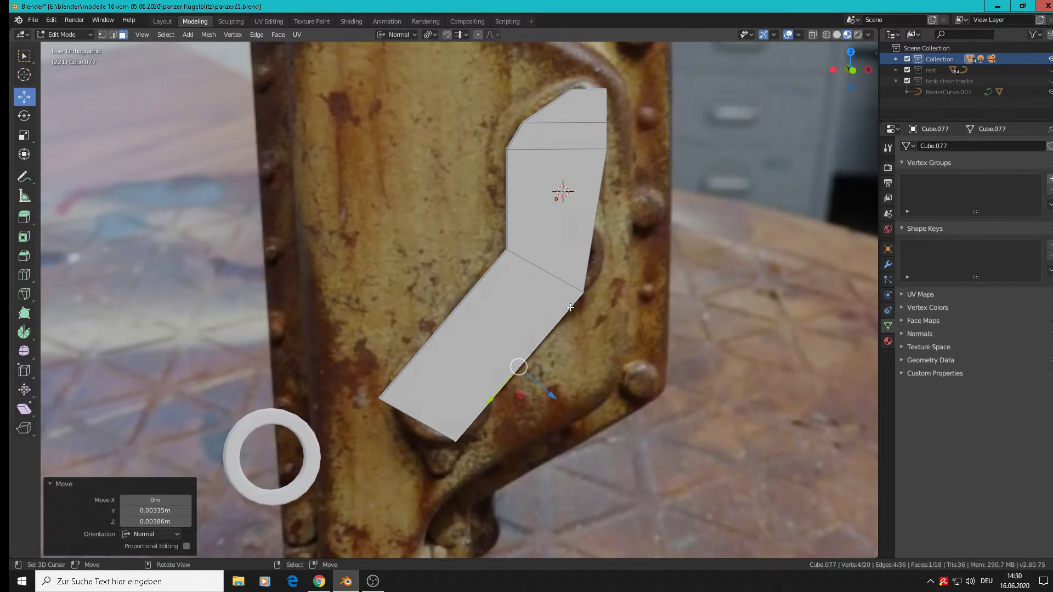
# Move the whole plate along +X clear of the round fittings in the photo and reopen its mesh for editing
pyautogui.press('Tab')
pyautogui.moveTo(604, 200); pyautogui.dragTo(784, 225)
pyautogui.press('Tab')
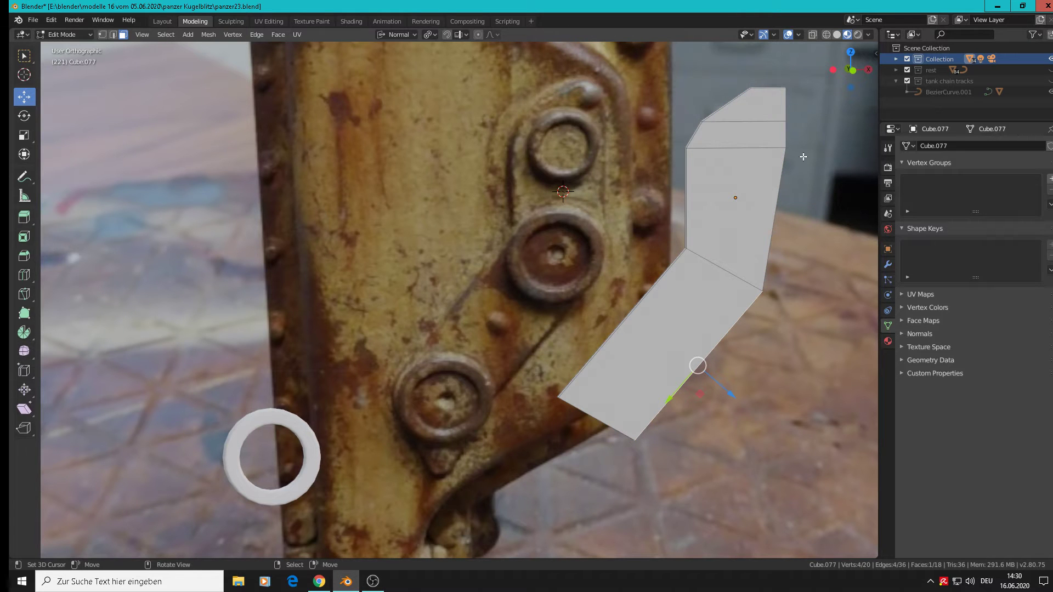
pyautogui.moveTo(804, 157); pyautogui.dragTo(759, 163, button='middle')
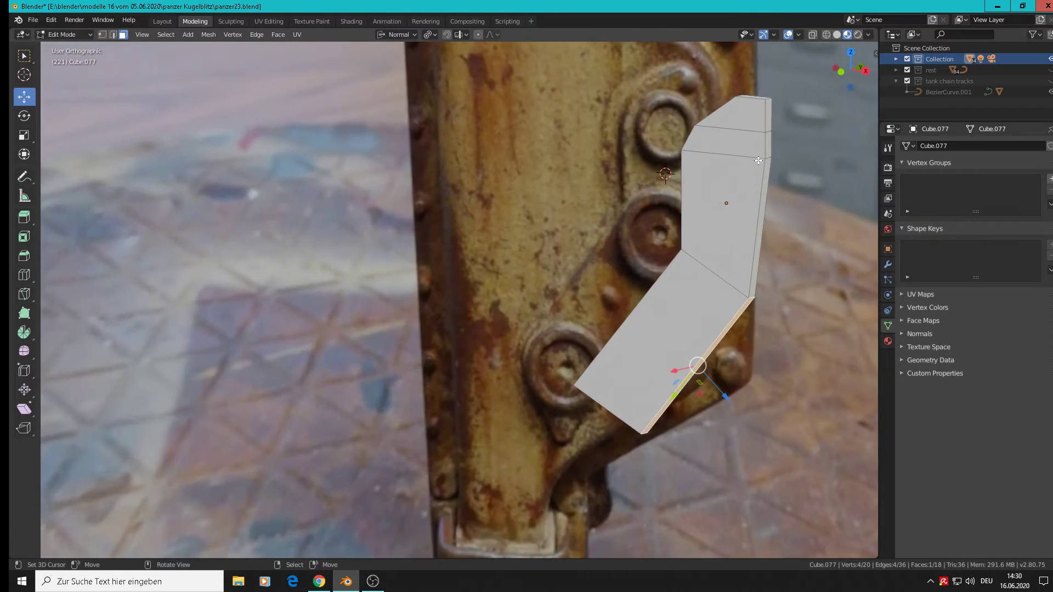
# Set the transform orientation to Global and move the three short edges on the plate's upper +X side -0.00828 m along X
pyautogui.scroll(2, 760, 163)
pyautogui.press('2')
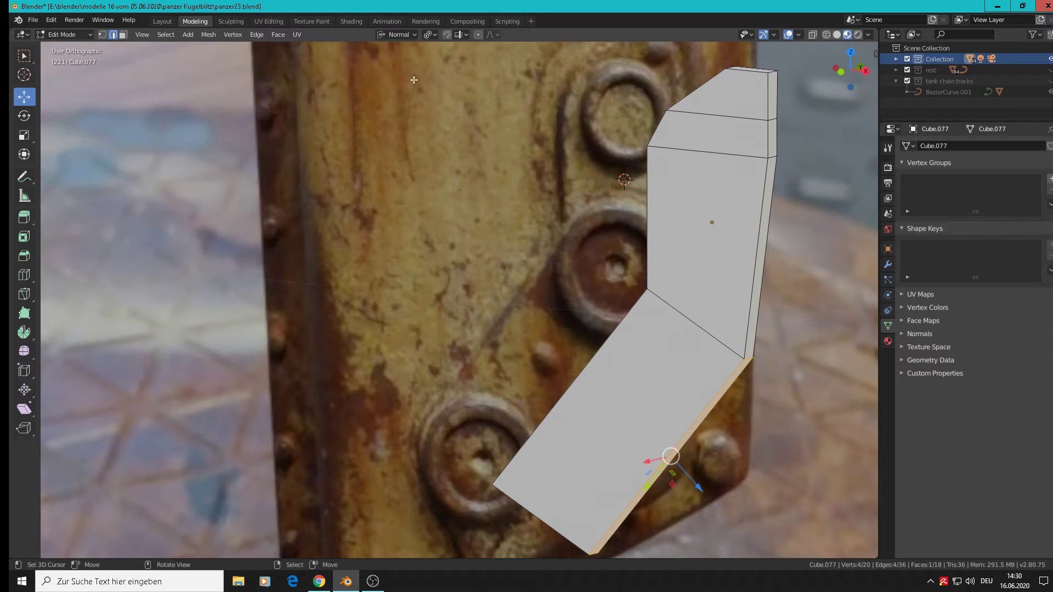
pyautogui.keyDown('shift'); pyautogui.click(772, 161); pyautogui.keyUp('shift')
pyautogui.keyDown('shift'); pyautogui.click(770, 120); pyautogui.keyUp('shift')
pyautogui.keyDown('shift'); pyautogui.click(772, 77); pyautogui.keyUp('shift')
pyautogui.press('KP_1')
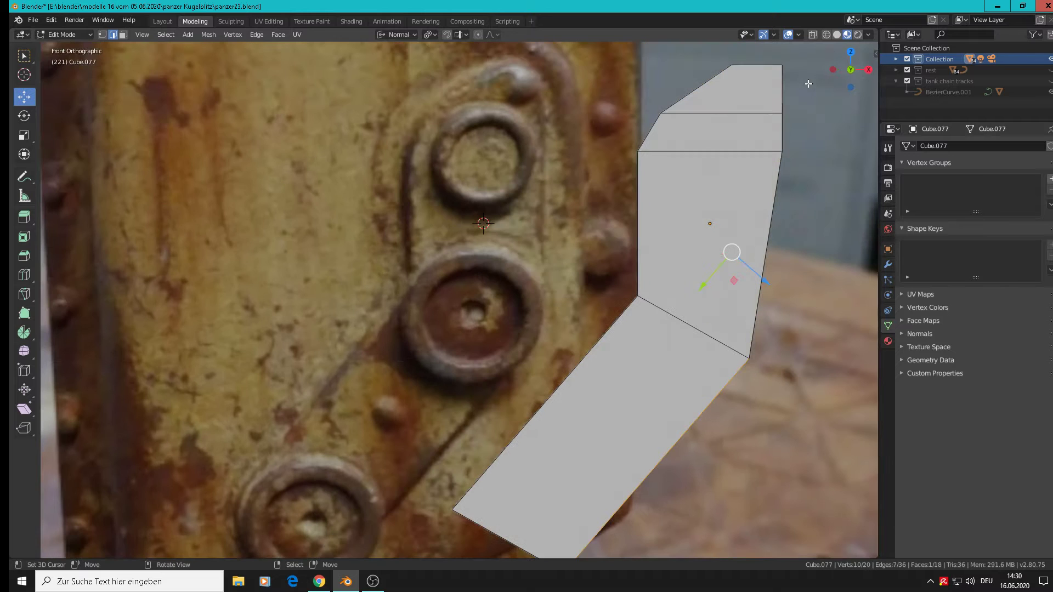
pyautogui.moveTo(804, 201); pyautogui.dragTo(809, 203, button='middle')
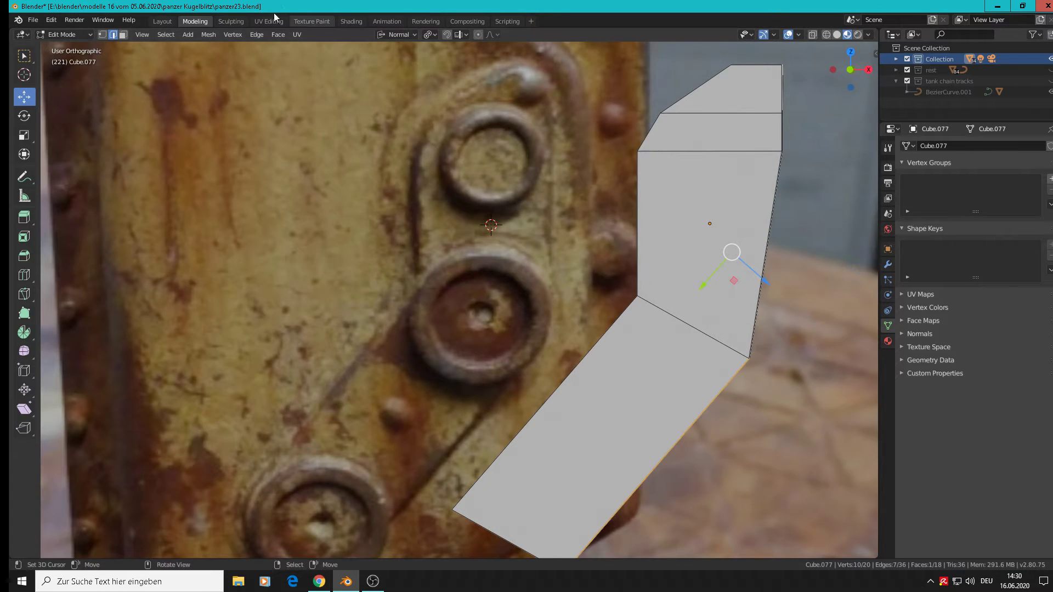
pyautogui.click(396, 35)
pyautogui.click(384, 69)
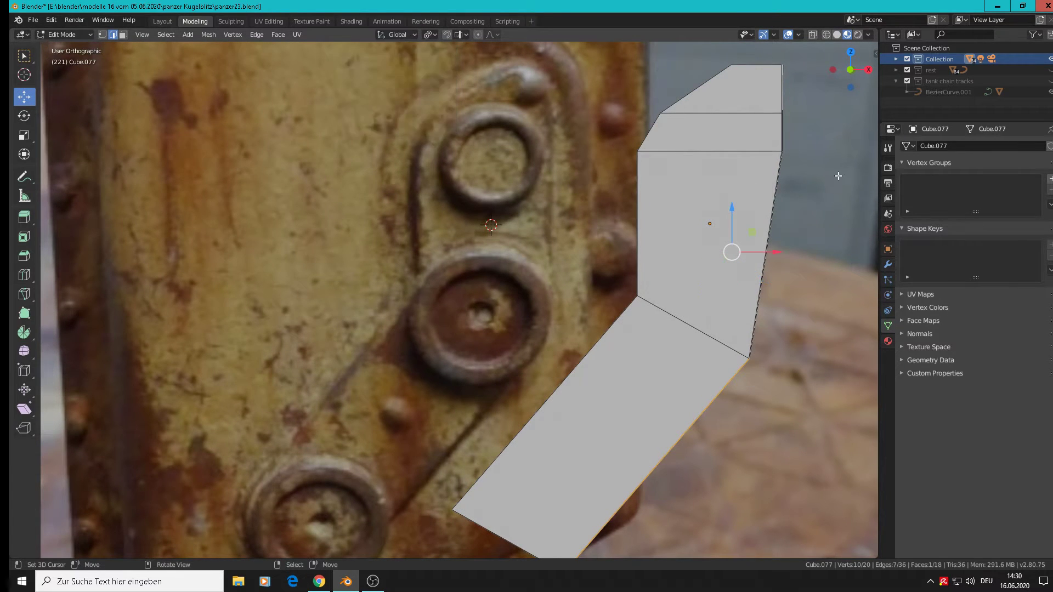
pyautogui.moveTo(713, 132); pyautogui.dragTo(779, 130, button='middle')
pyautogui.keyDown('shift'); pyautogui.click(767, 156); pyautogui.keyUp('shift')
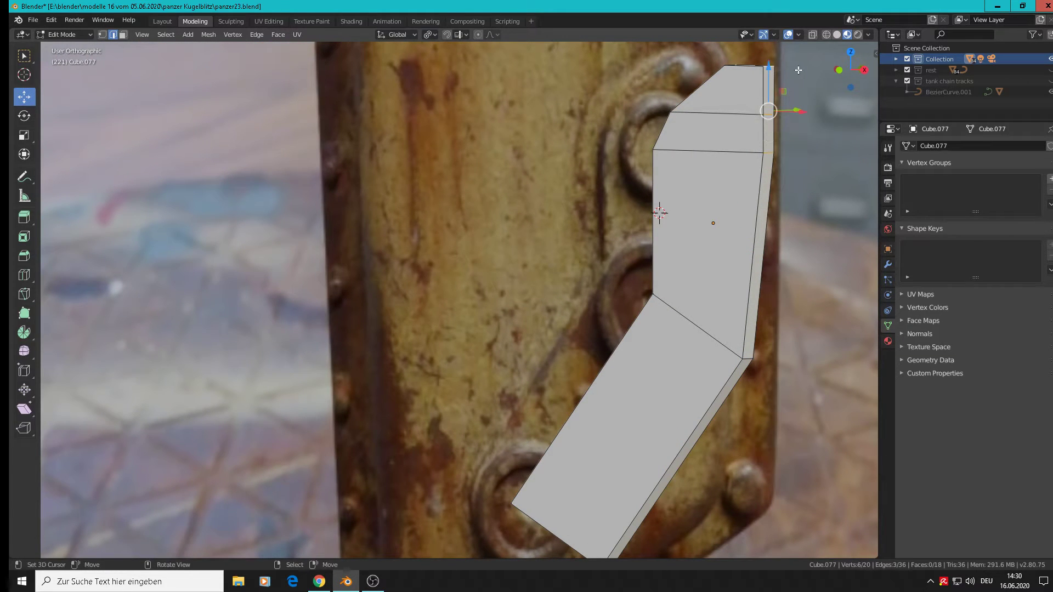
pyautogui.press('KP_1')
pyautogui.moveTo(812, 116); pyautogui.dragTo(783, 116)
pyautogui.moveTo(764, 94); pyautogui.dragTo(751, 124, button='middle')
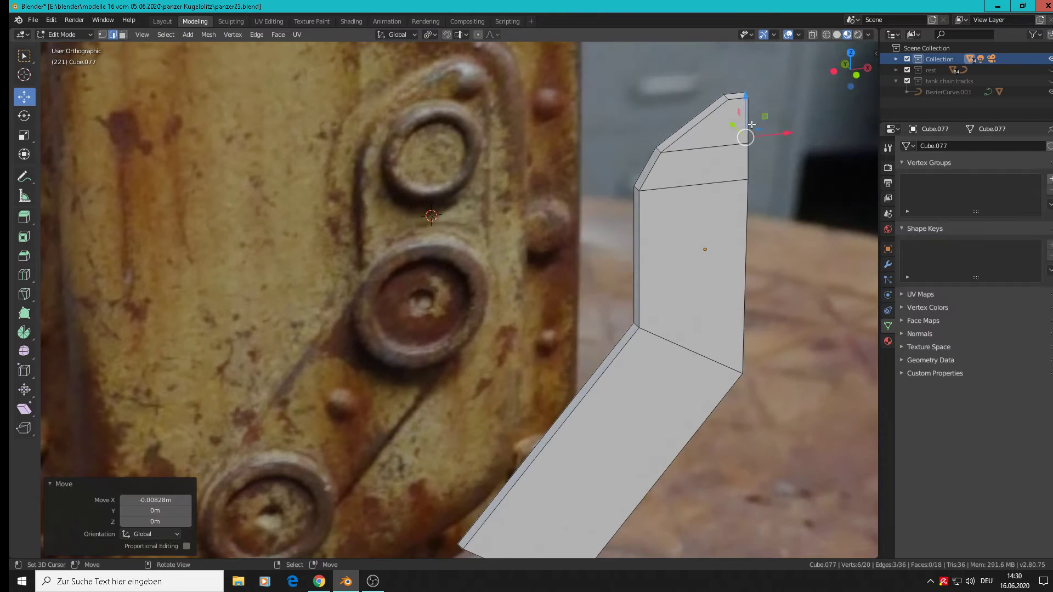
# Shift the plate's top -X corner edge slightly along -X, then move the whole plate -0.0618 m along X in object mode
pyautogui.scroll(3, 749, 118)
pyautogui.click(723, 104)
pyautogui.moveTo(730, 104); pyautogui.dragTo(726, 105)
pyautogui.moveTo(714, 107); pyautogui.dragTo(709, 180, button='middle')
pyautogui.scroll(-1, 696, 154)
pyautogui.press('KP_1')
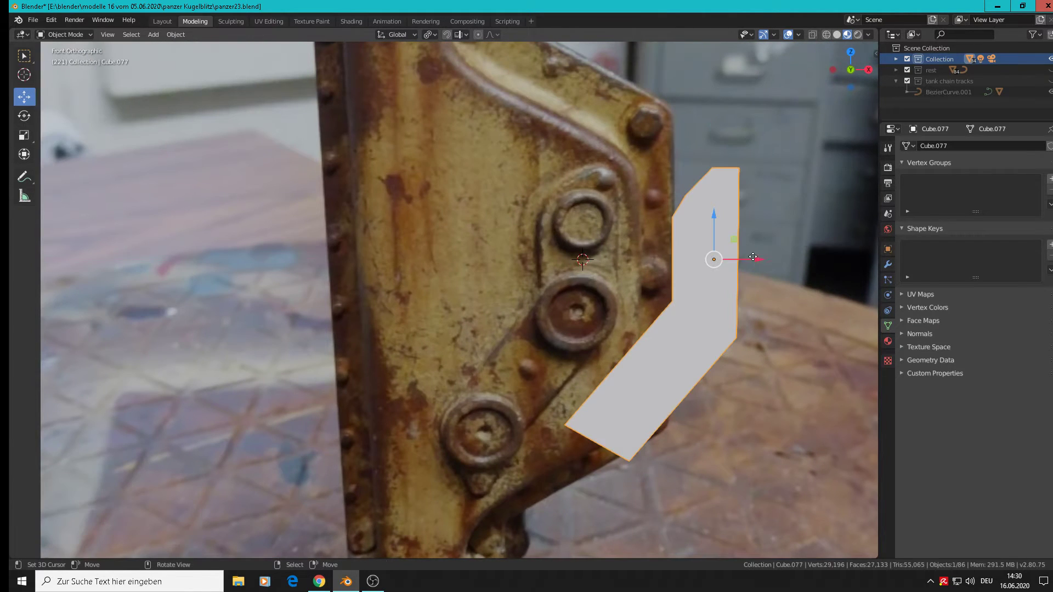
pyautogui.moveTo(753, 257); pyautogui.dragTo(625, 248)
# Reopen the plate's mesh and move the lower arm's bottom +X corner edge upward along Z and 0.00644 m along X
pyautogui.moveTo(626, 248); pyautogui.dragTo(564, 351, button='middle')
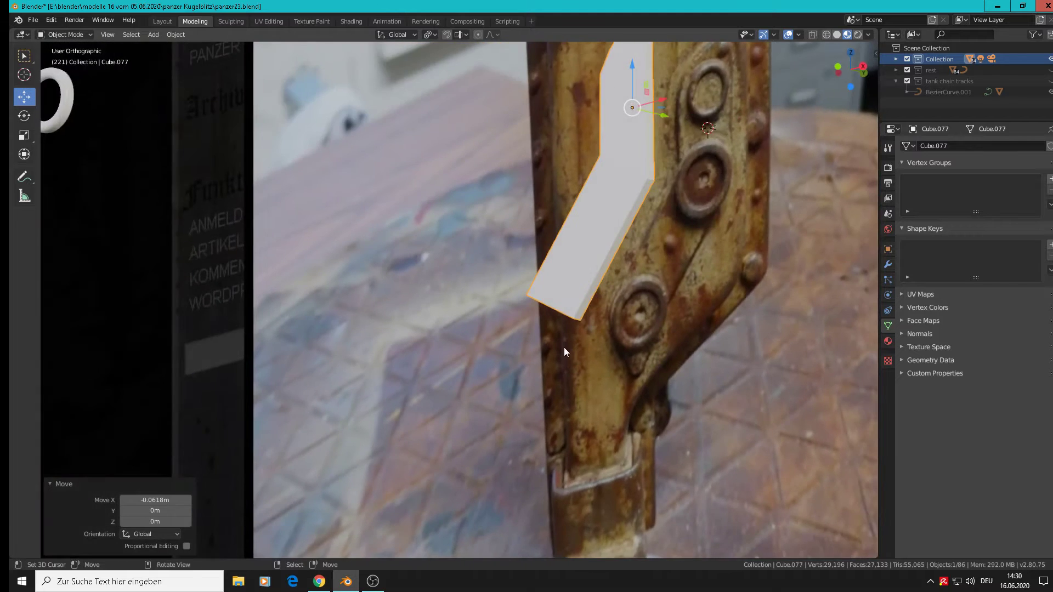
pyautogui.scroll(3, 569, 337)
pyautogui.press('Tab')
pyautogui.click(582, 305)
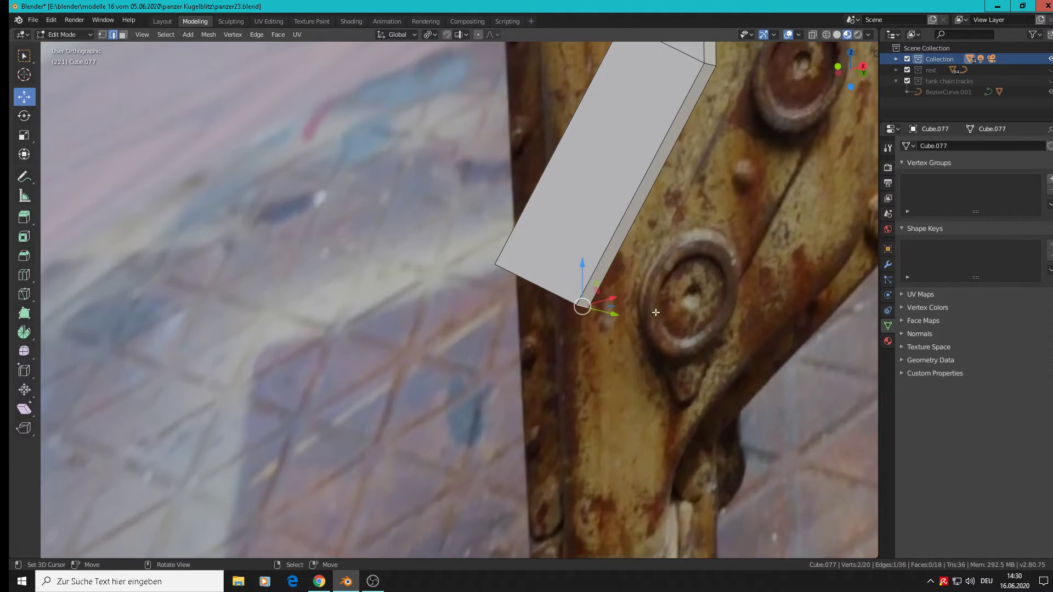
pyautogui.press('KP_1')
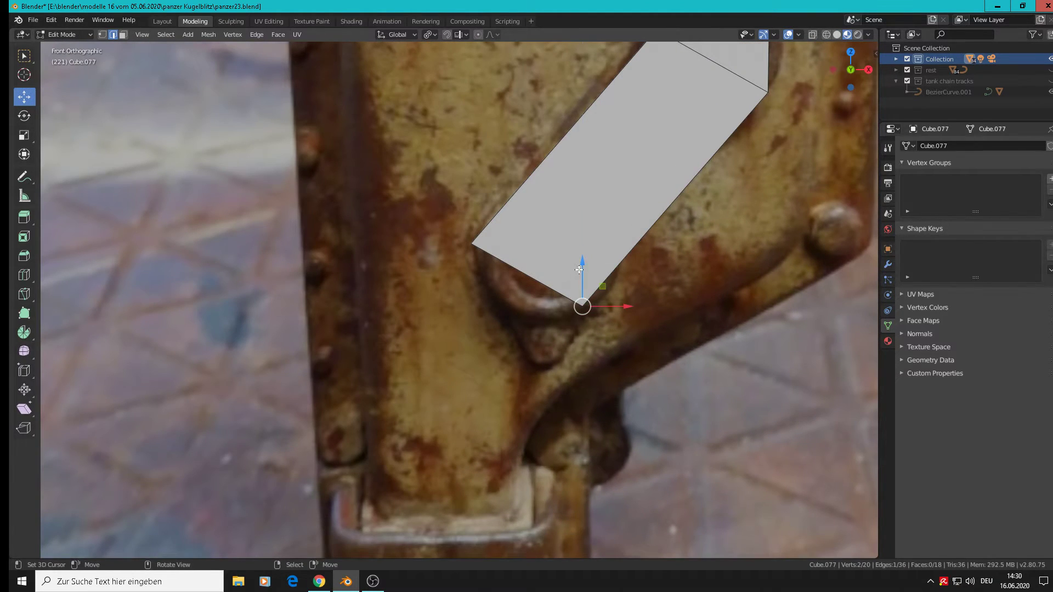
pyautogui.moveTo(579, 269); pyautogui.dragTo(603, 235)
pyautogui.moveTo(630, 271); pyautogui.dragTo(618, 272)
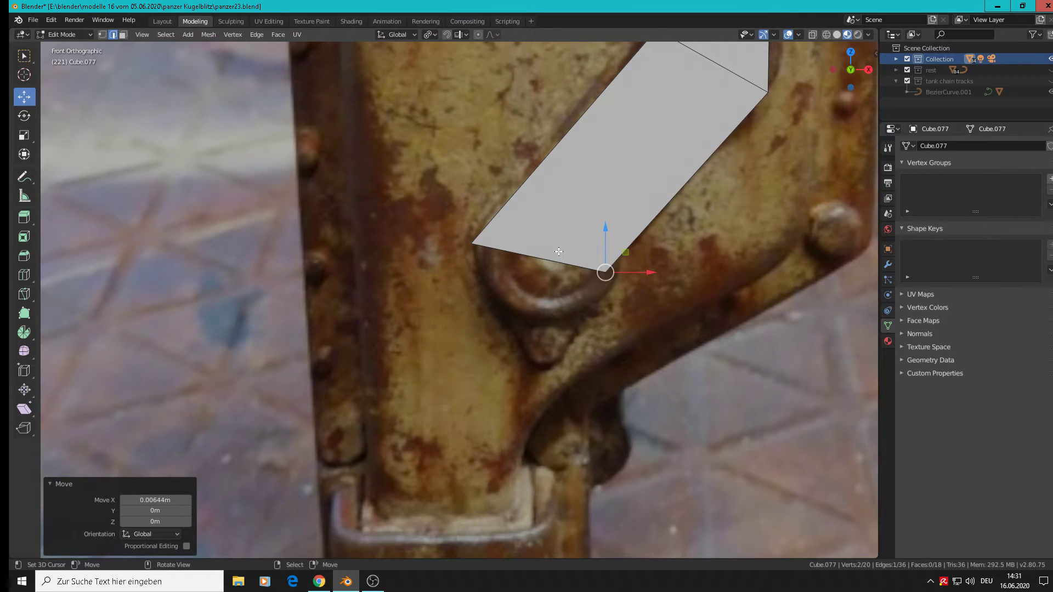
# Extrude the end face of the lower arm and move it -0.0222 m along Z
pyautogui.moveTo(558, 251); pyautogui.dragTo(342, 126, button='middle')
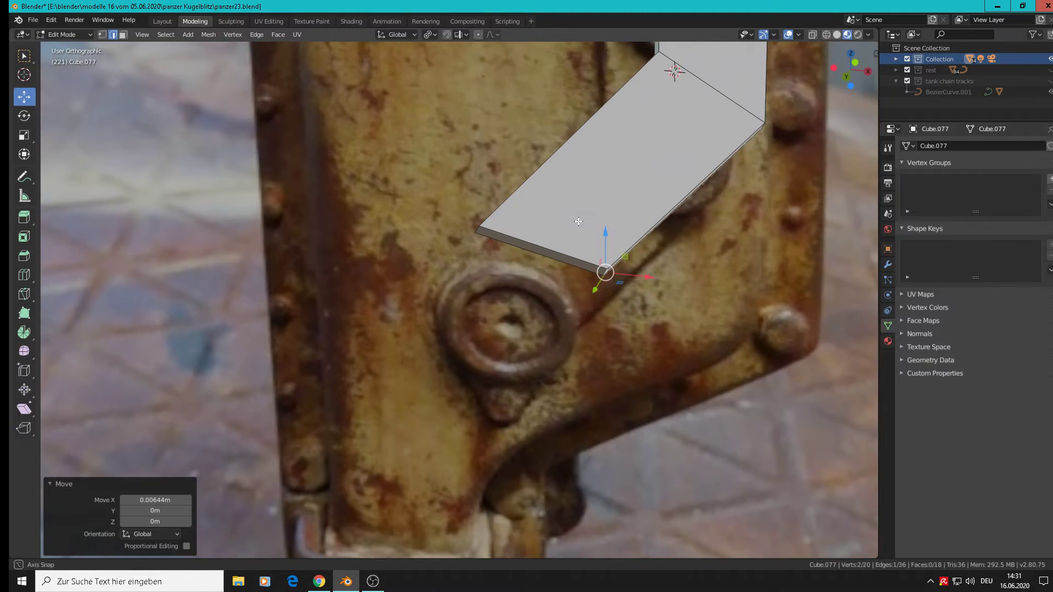
pyautogui.click(124, 35)
pyautogui.click(550, 257)
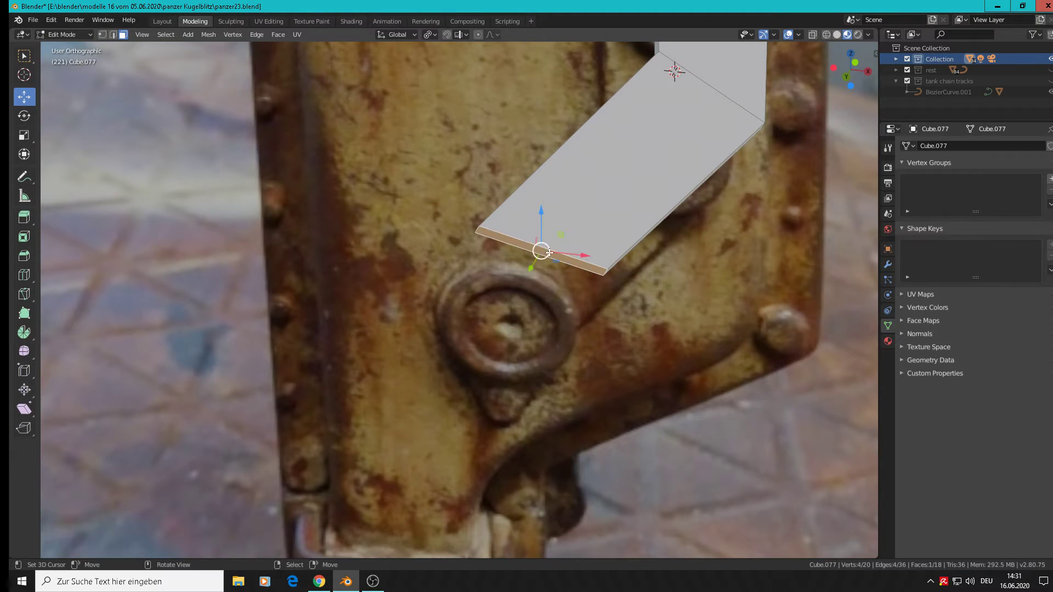
pyautogui.press('KP_1')
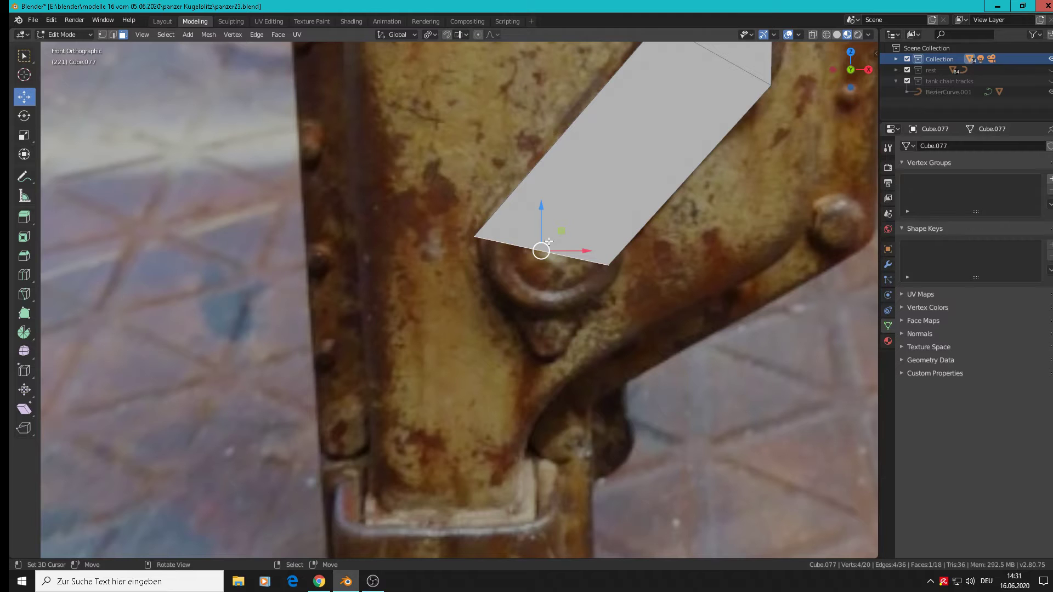
pyautogui.press('e')
pyautogui.rightClick(548, 241)
pyautogui.moveTo(541, 210); pyautogui.dragTo(528, 287)
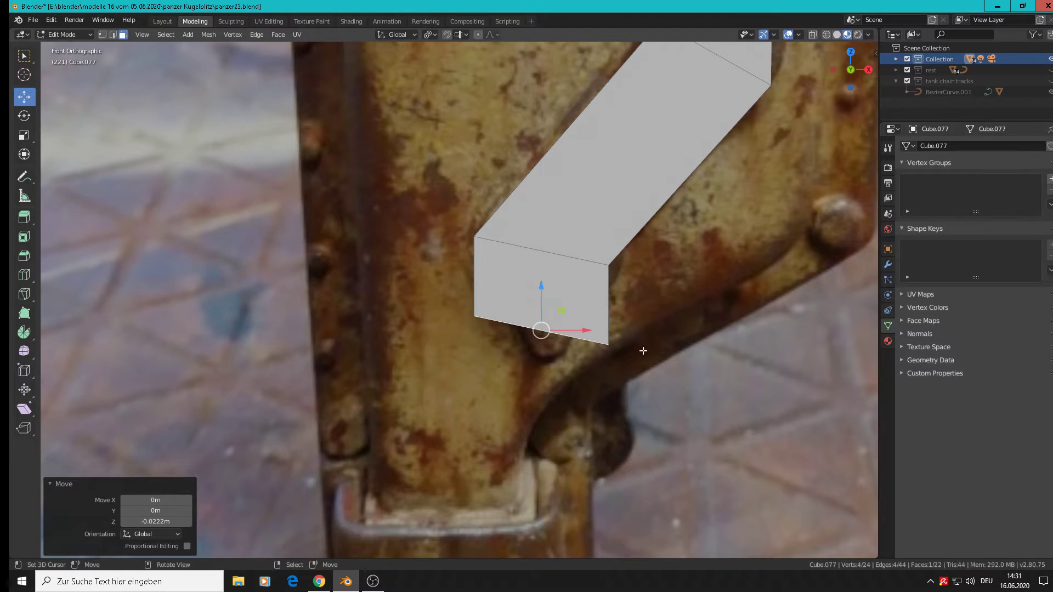
# Taper the extruded end face by scaling it 0.394 along X, rotating it -24.4° about Y and scaling it 0.835 along X
pyautogui.press('s')
pyautogui.press('x')
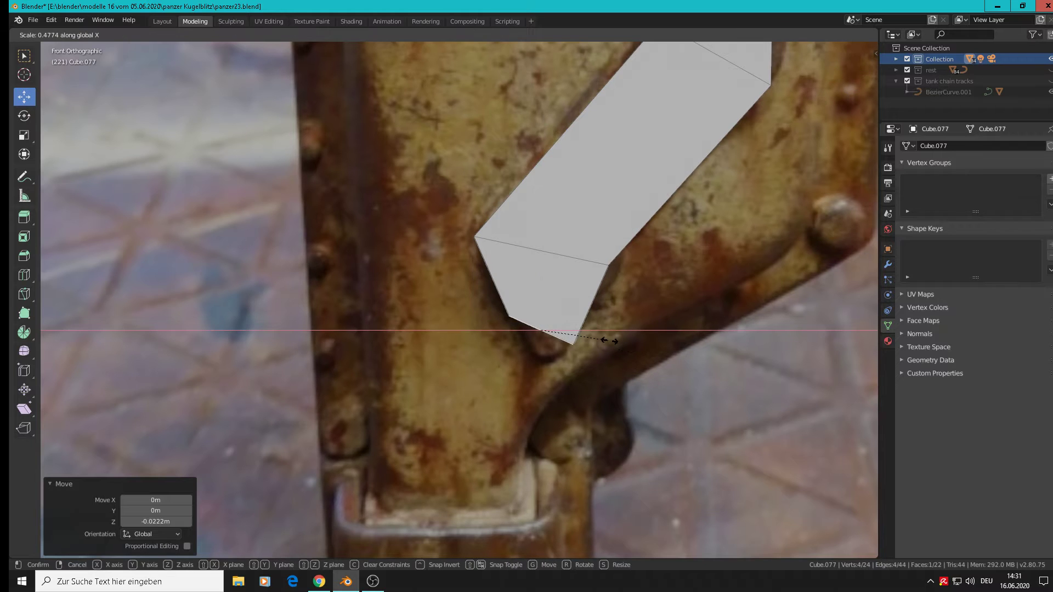
pyautogui.click(598, 335)
pyautogui.press('r')
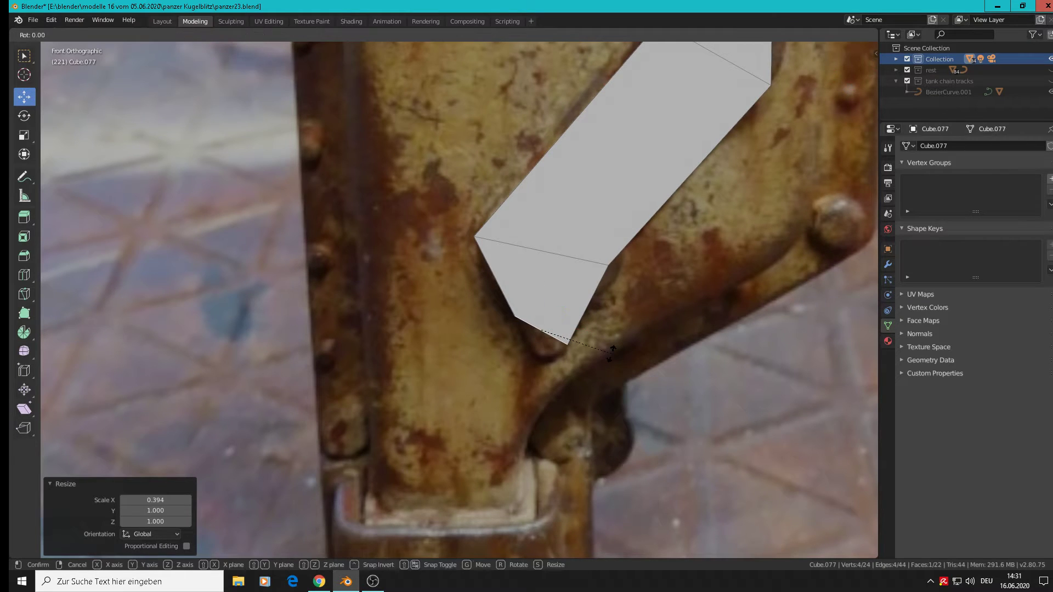
pyautogui.press('y')
pyautogui.click(649, 338)
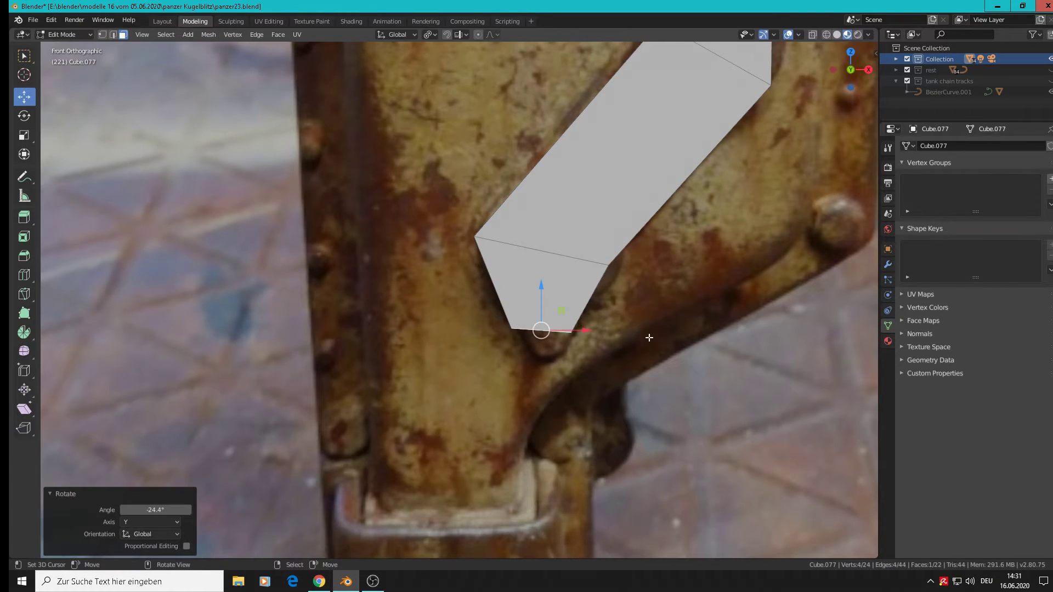
pyautogui.press('s')
pyautogui.press('x')
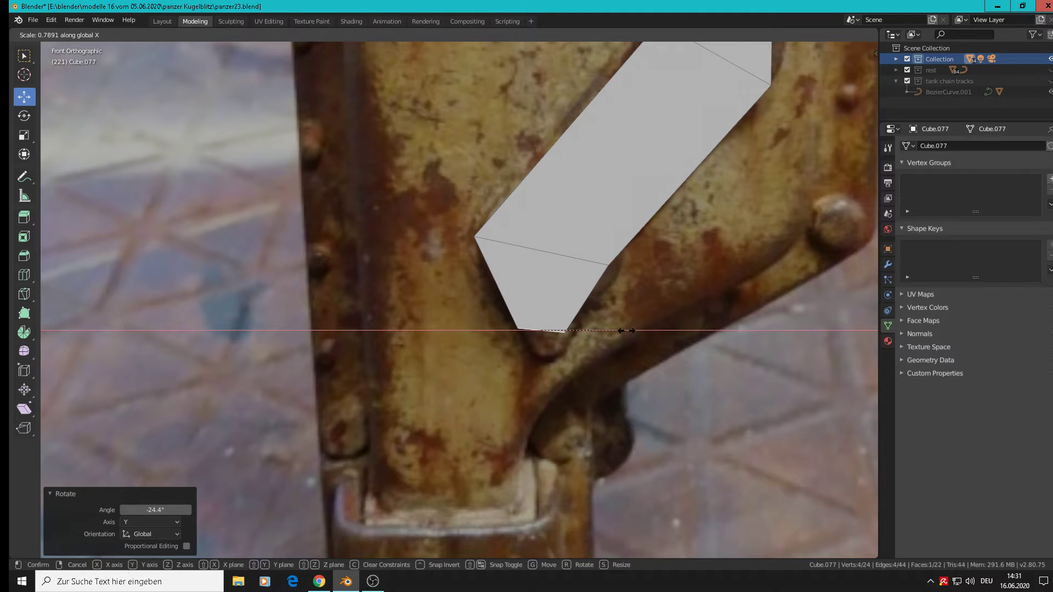
pyautogui.click(627, 331)
# Add one centred lengthwise loop cut through the whole plate
pyautogui.scroll(3, 595, 336)
pyautogui.moveTo(595, 337); pyautogui.dragTo(564, 329, button='middle')
pyautogui.scroll(2, 570, 294)
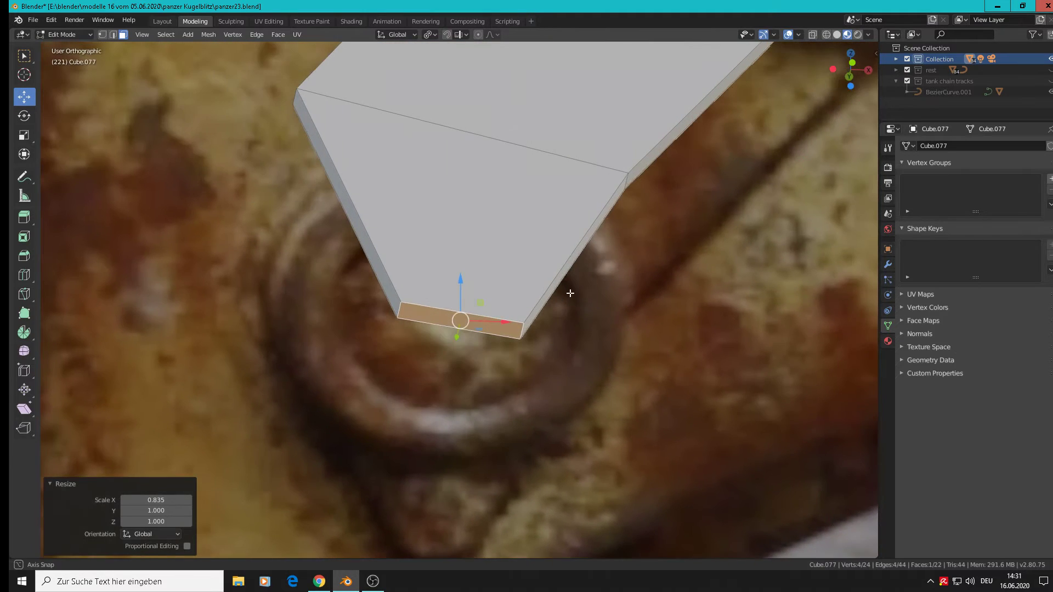
pyautogui.hotkey('ctrl', 'r')
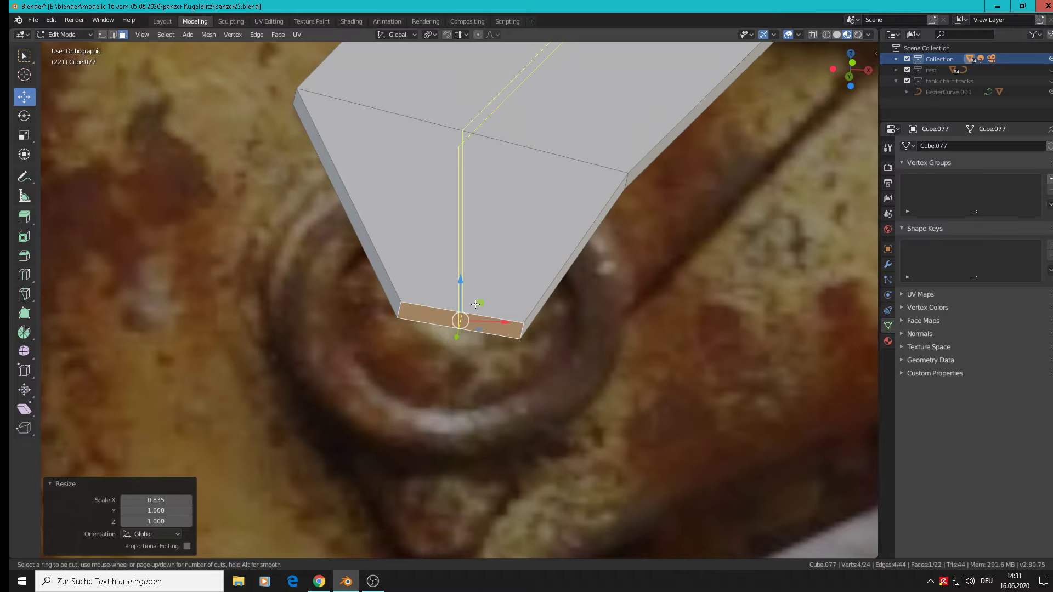
pyautogui.click(475, 304)
pyautogui.rightClick(475, 304)
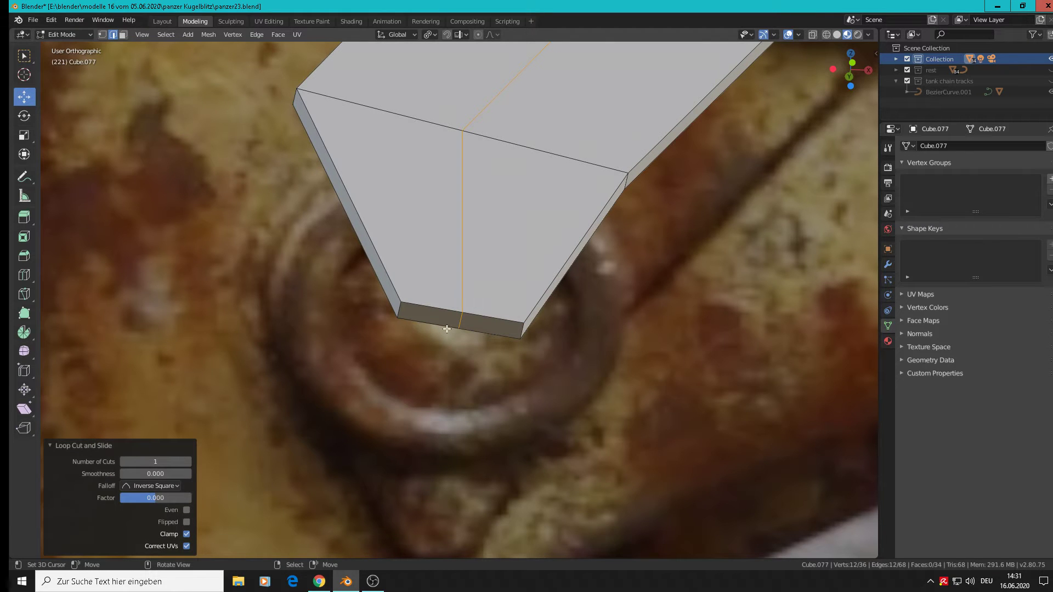
# Move the loop cut's edge at the lower arm's end face -0.00691 m along Z to form a point
pyautogui.click(460, 321)
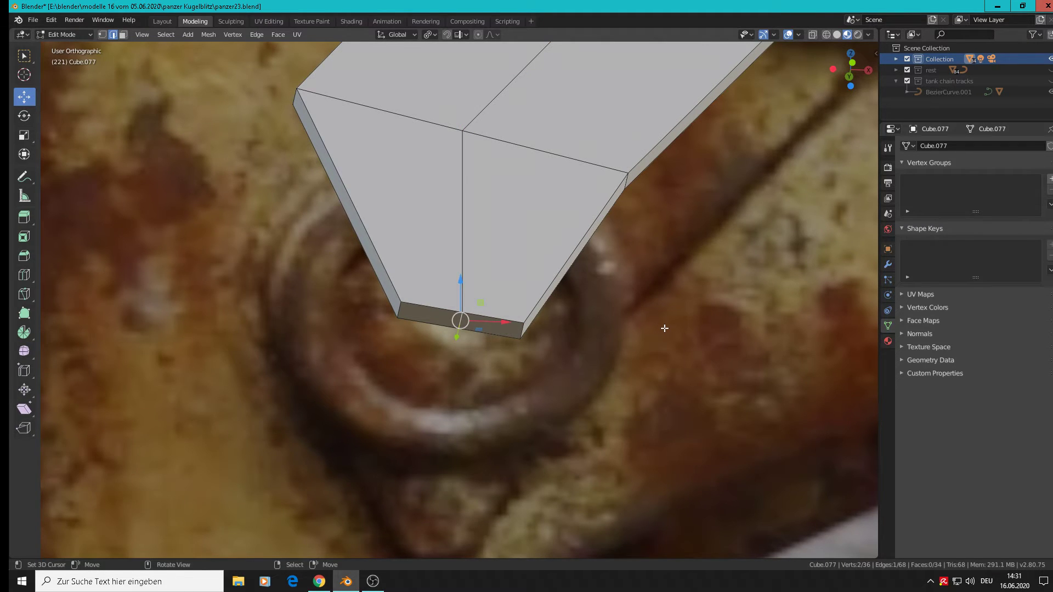
pyautogui.press('KP_7')
pyautogui.press('KP_1')
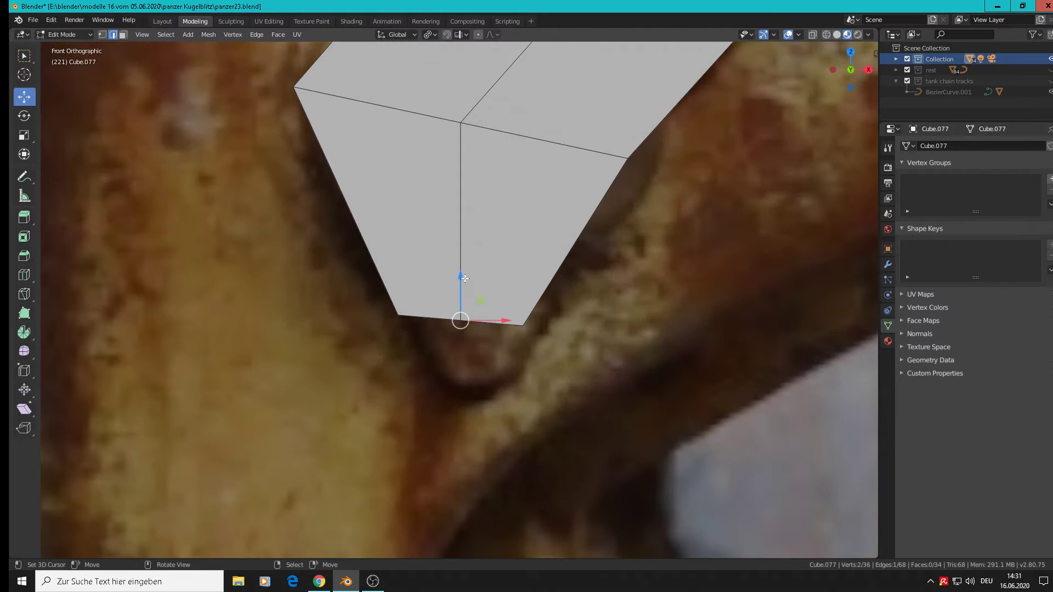
pyautogui.moveTo(465, 278); pyautogui.dragTo(452, 338)
# Leave mesh editing and move the whole plate 0.0703 m along X, clear of the round fittings in the photo
pyautogui.scroll(-10, 452, 339)
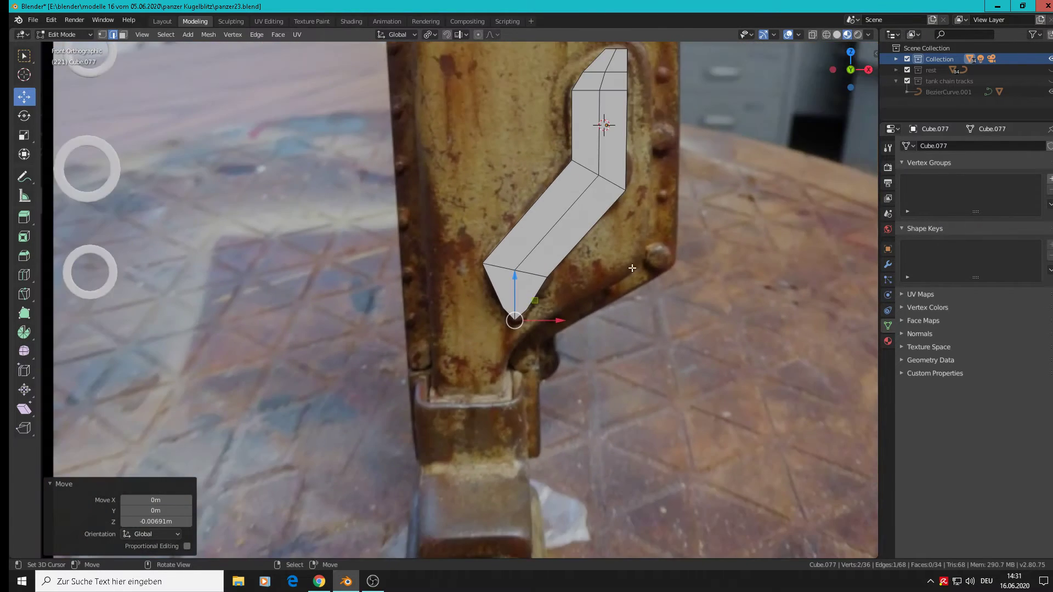
pyautogui.press('Tab')
pyautogui.press('g')
pyautogui.press('x')
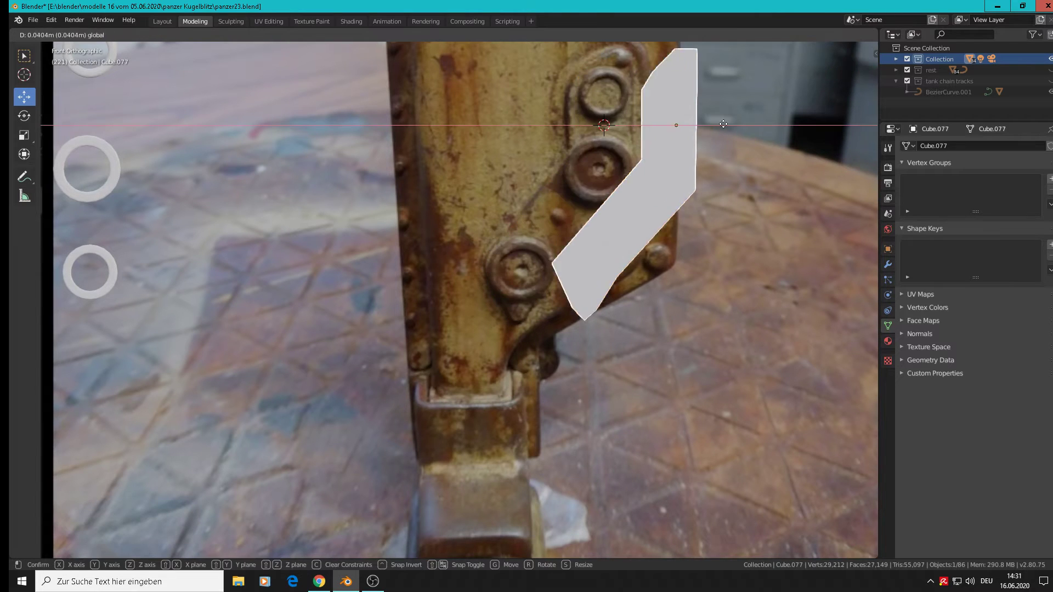
pyautogui.moveTo(768, 133); pyautogui.dragTo(769, 133)
pyautogui.keyDown('shift'); pyautogui.moveTo(779, 250); pyautogui.dragTo(648, 315, button='middle'); pyautogui.keyUp('shift')
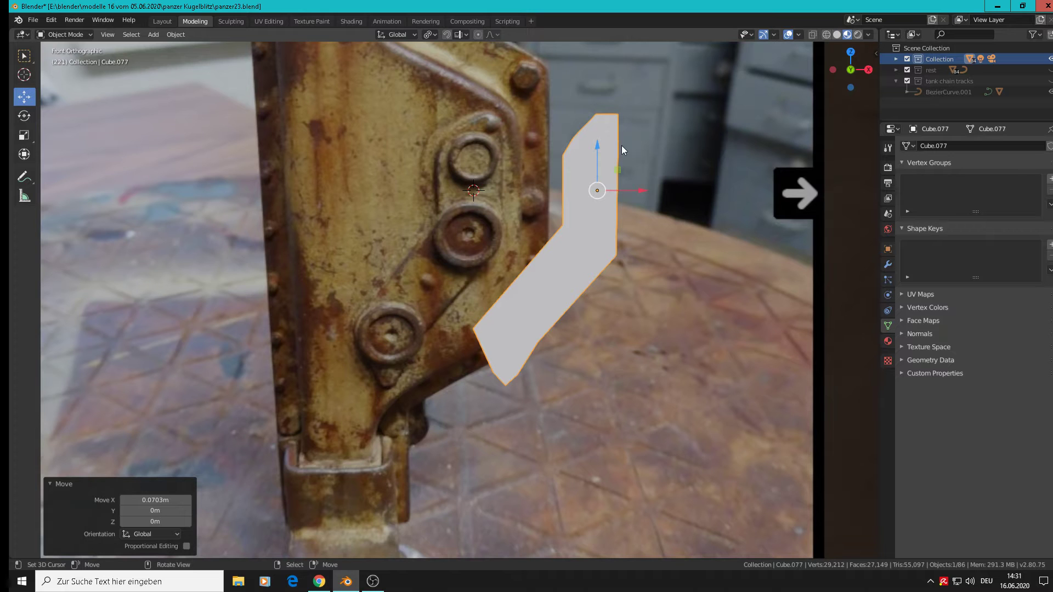
# Reopen the plate's mesh and bevel its top +X corner edge with three segments
pyautogui.moveTo(620, 146); pyautogui.dragTo(592, 160, button='middle')
pyautogui.scroll(6, 604, 109)
pyautogui.press('Tab')
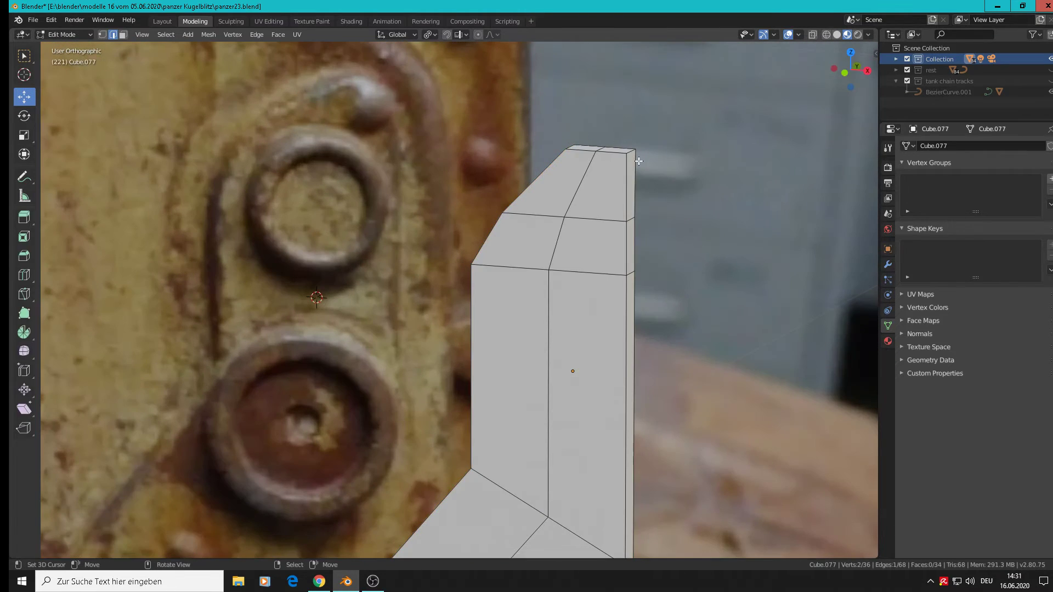
pyautogui.hotkey('ctrl', 'b')
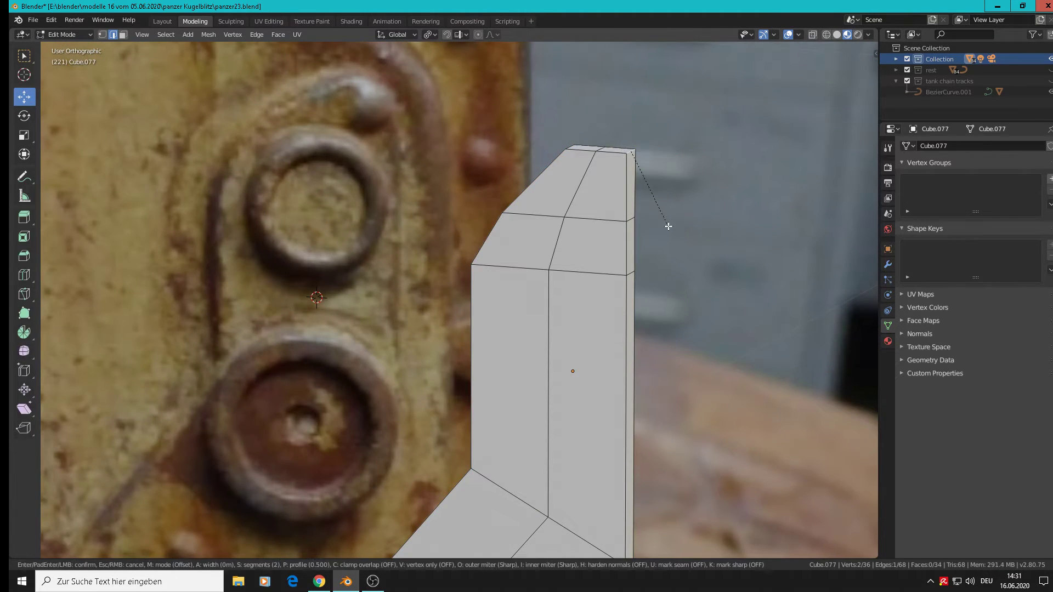
pyautogui.scroll(1, 668, 254)
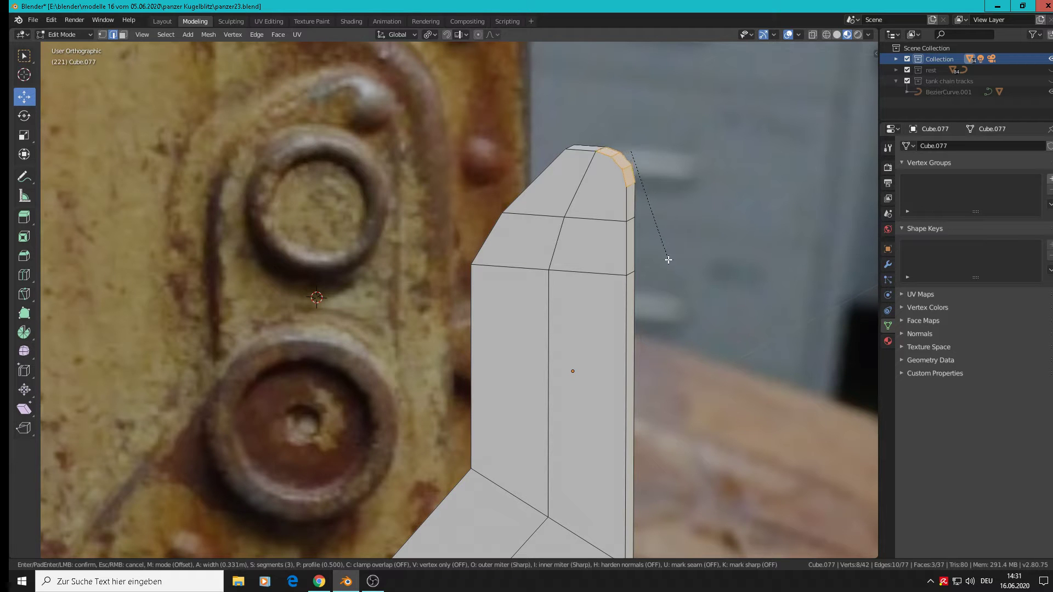
pyautogui.click(666, 247)
# Bevel the plate's top -X corner edge with three segments
pyautogui.moveTo(665, 245); pyautogui.dragTo(623, 198, button='middle')
pyautogui.scroll(2, 623, 198)
pyautogui.click(587, 175)
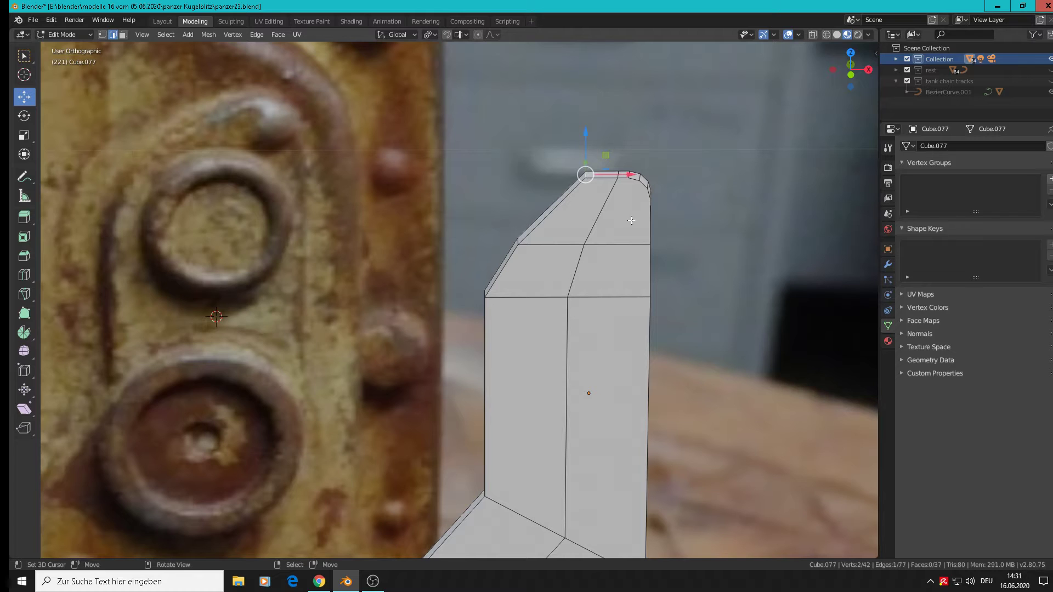
pyautogui.hotkey('ctrl', 'b')
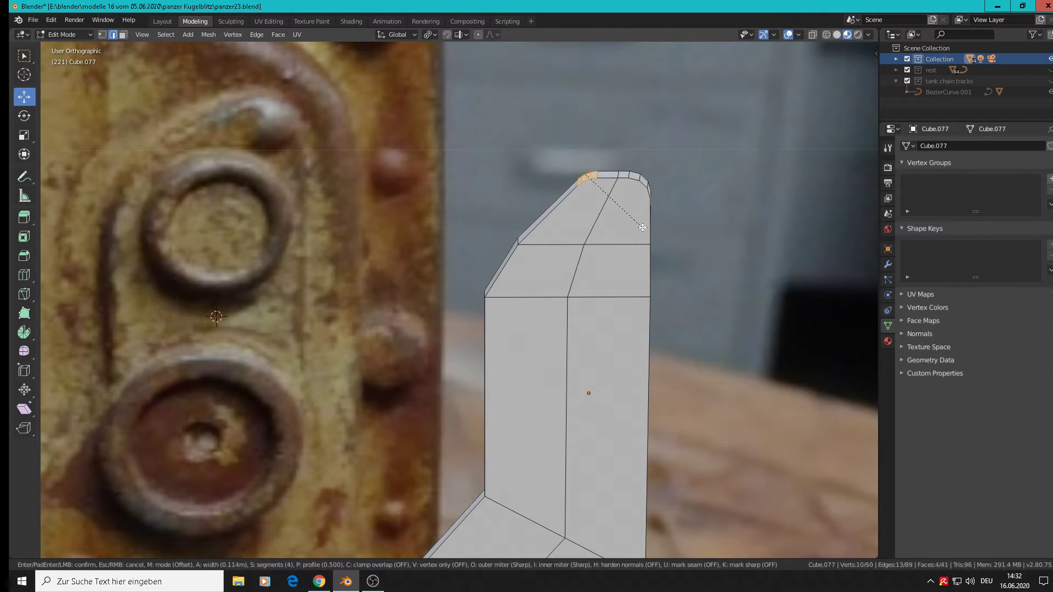
pyautogui.scroll(-2, 643, 227)
pyautogui.scroll(1, 643, 227)
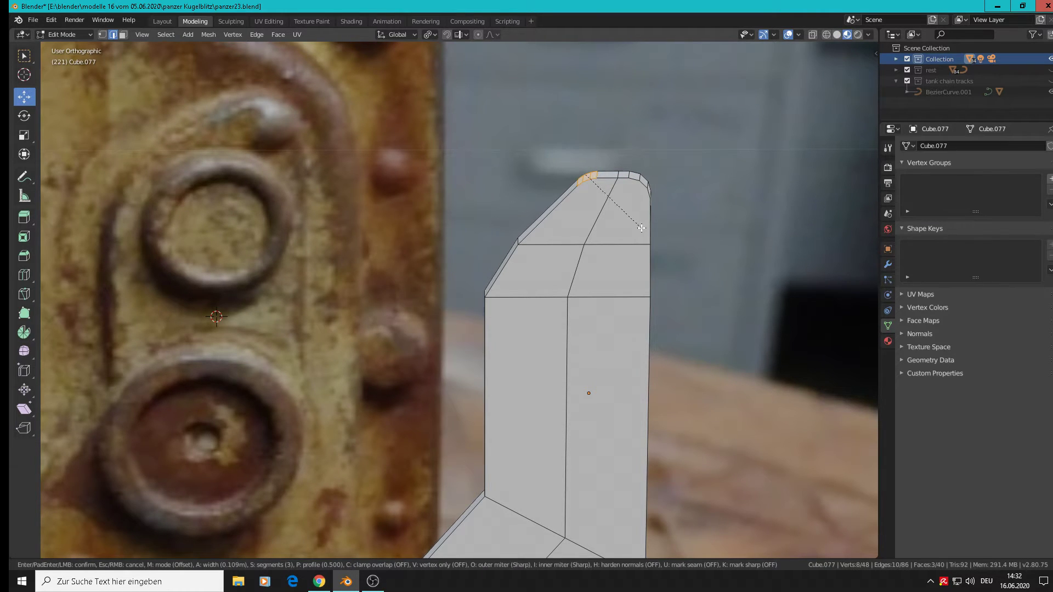
pyautogui.click(641, 227)
# Bevel the short edge at the mid-slope corner on the plate's upper -X side with three segments
pyautogui.keyDown('alt'); pyautogui.click(535, 250); pyautogui.keyUp('alt')
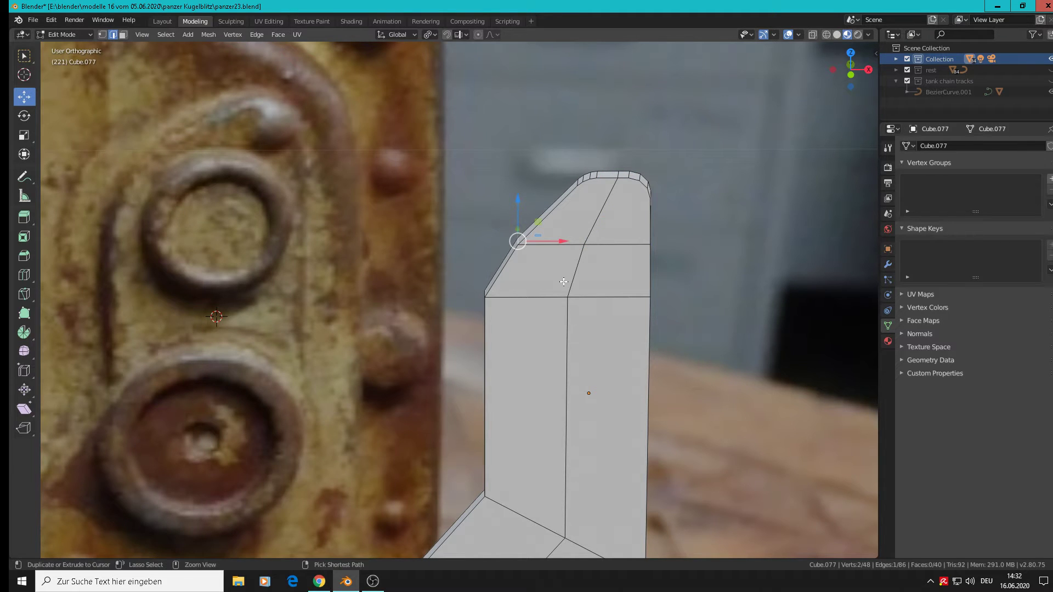
pyautogui.hotkey('ctrl', 'b')
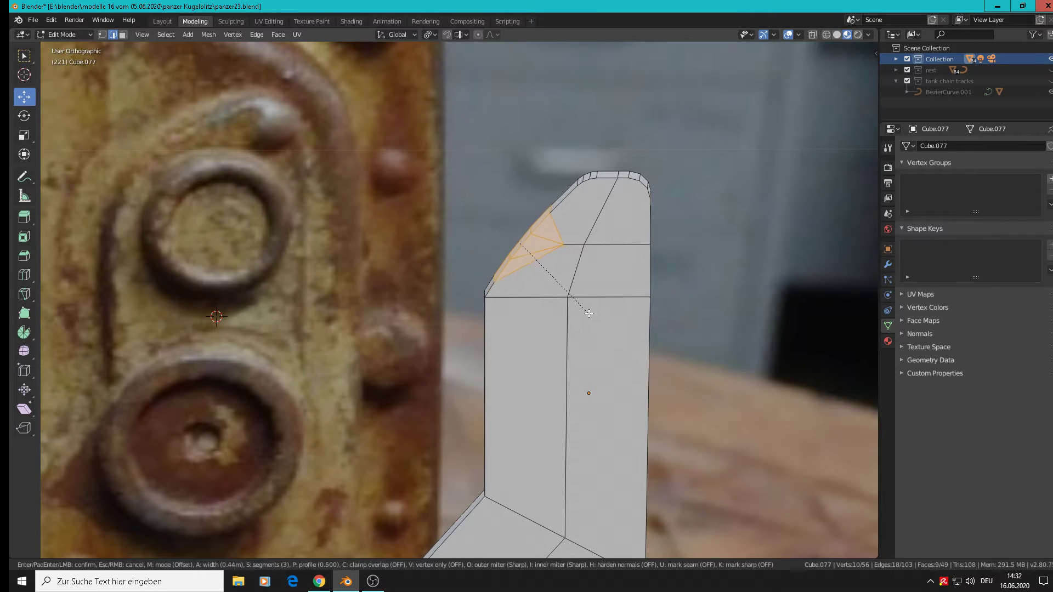
pyautogui.click(488, 294)
# Bevel the -X edge where the upper slope meets the vertical side, 0.0628 m wide with two segments
pyautogui.click(486, 296)
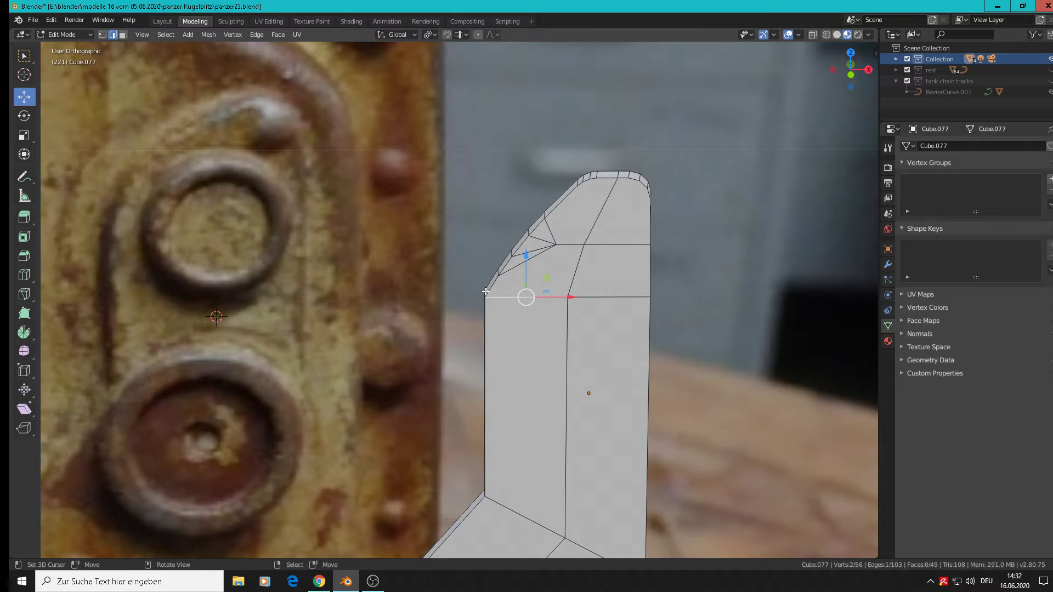
pyautogui.scroll(4, 486, 295)
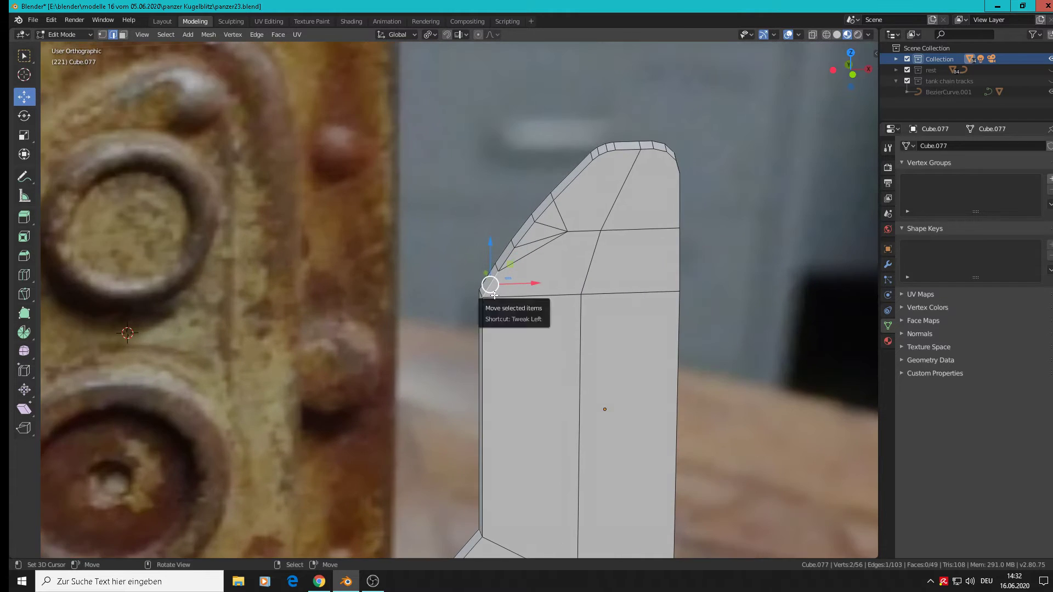
pyautogui.hotkey('ctrl', 'b')
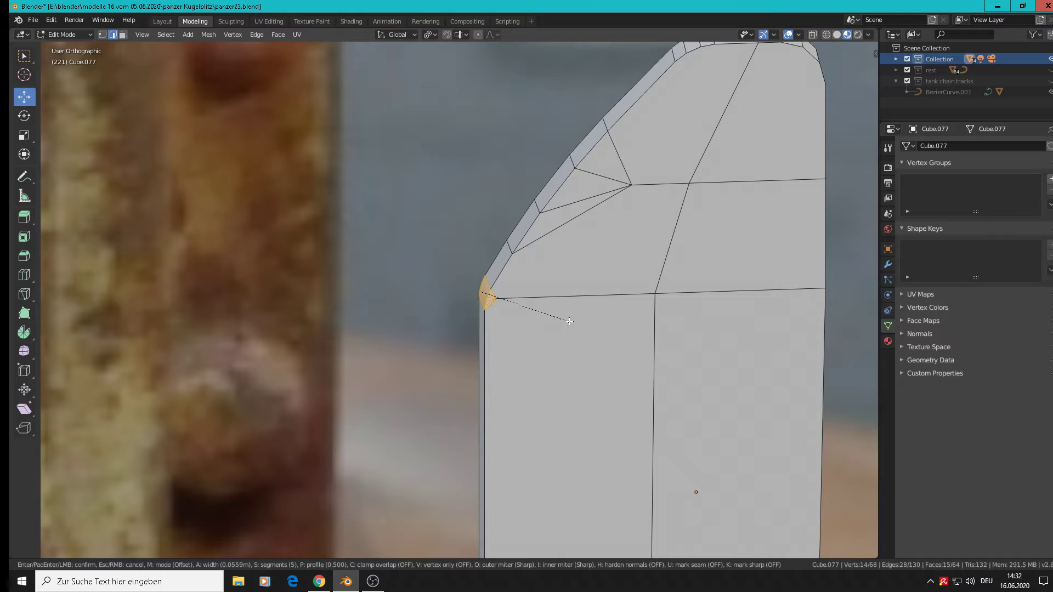
pyautogui.scroll(-3, 570, 322)
pyautogui.click(570, 322)
pyautogui.scroll(-5, 571, 322)
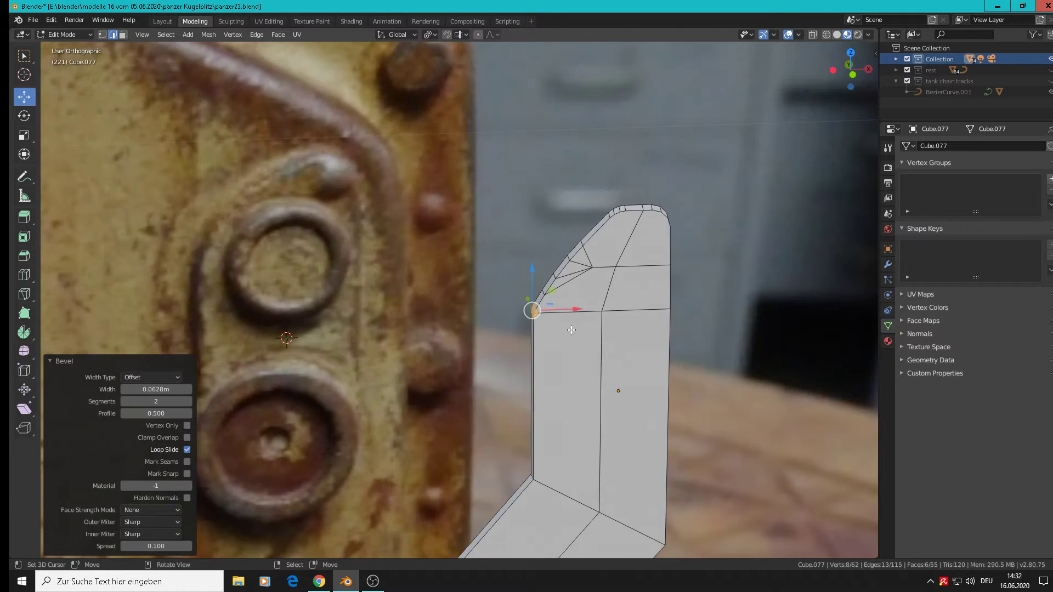
# Bevel the edge at the plate's inner (-X) bend, 0.207 m wide with two segments
pyautogui.keyDown('shift'); pyautogui.moveTo(630, 397); pyautogui.dragTo(707, 237, button='middle'); pyautogui.keyUp('shift')
pyautogui.scroll(2, 648, 309)
pyautogui.moveTo(648, 310); pyautogui.dragTo(663, 322, button='middle')
pyautogui.scroll(3, 614, 329)
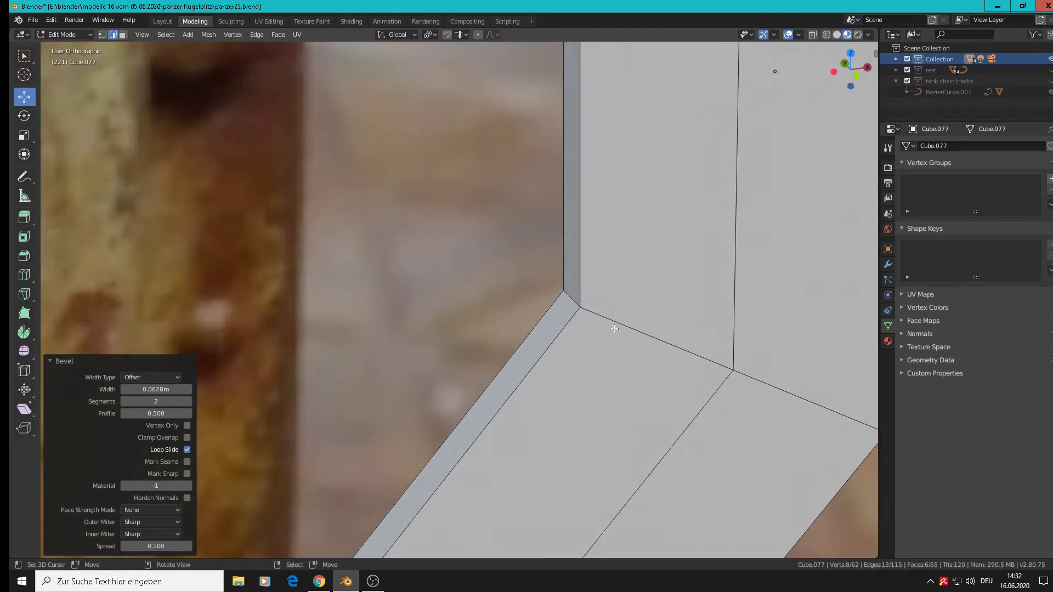
pyautogui.click(578, 302)
pyautogui.scroll(-5, 617, 321)
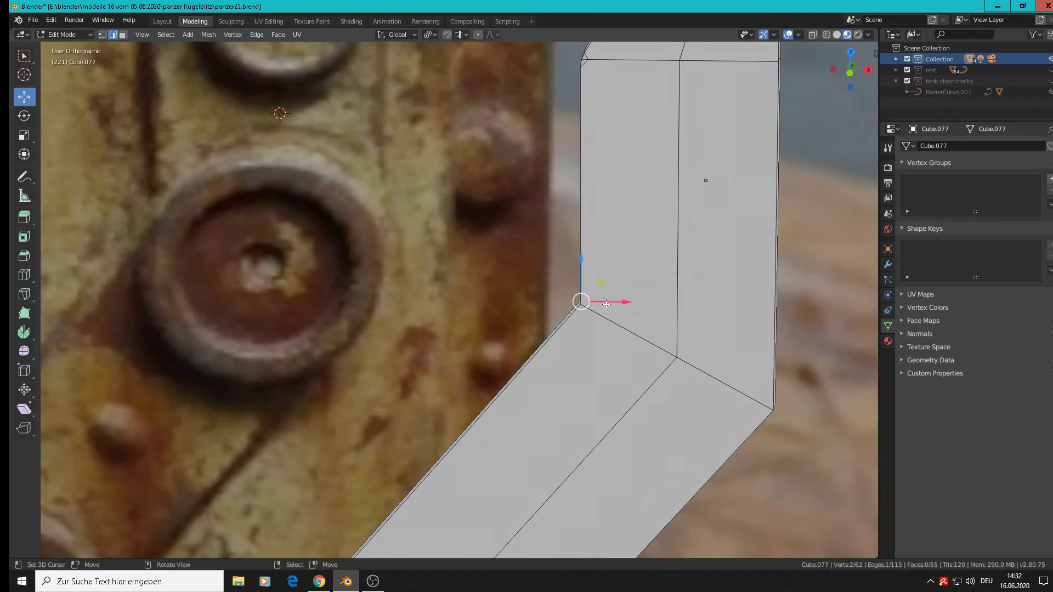
pyautogui.hotkey('ctrl', 'b')
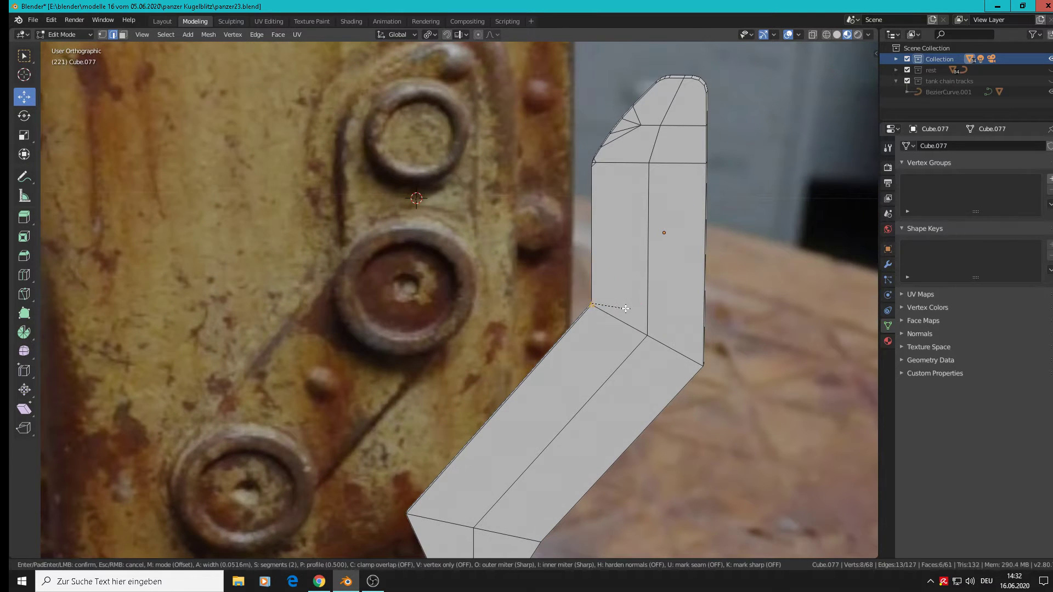
pyautogui.click(634, 314)
# Bevel the edge at the plate's outer (+X) bend, 0.254 m wide with two segments
pyautogui.scroll(3, 658, 340)
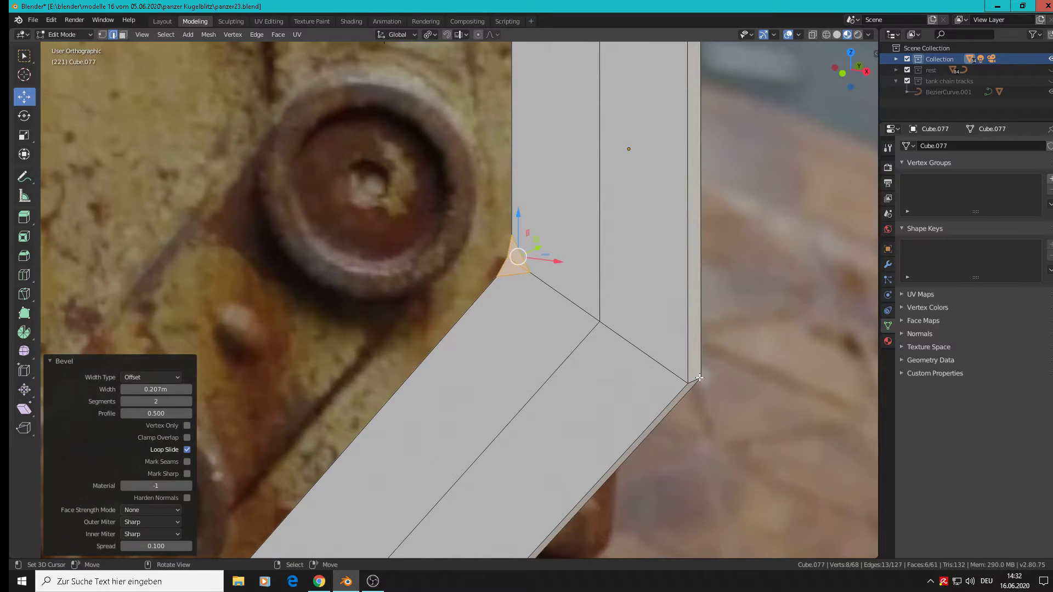
pyautogui.click(700, 378)
pyautogui.moveTo(696, 377); pyautogui.dragTo(742, 380, button='middle')
pyautogui.hotkey('ctrl', 'b')
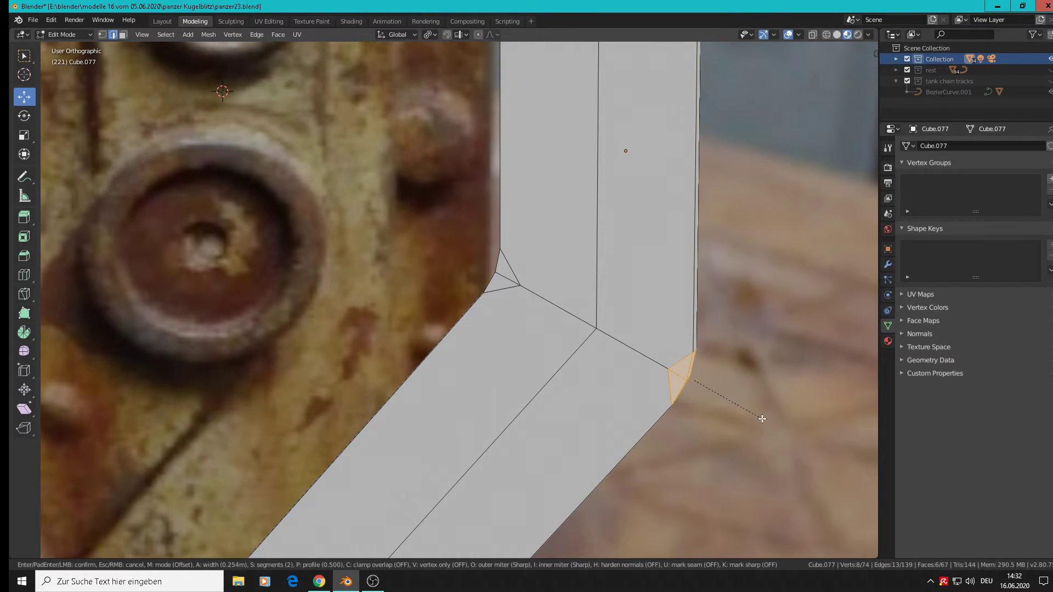
pyautogui.click(762, 418)
# Bevel the +X corner edge near the lower arm's end, 0.197 m wide with two segments
pyautogui.scroll(-4, 751, 409)
pyautogui.keyDown('shift'); pyautogui.moveTo(541, 547); pyautogui.dragTo(559, 387, button='middle'); pyautogui.keyUp('shift')
pyautogui.scroll(2, 599, 404)
pyautogui.scroll(3, 673, 433)
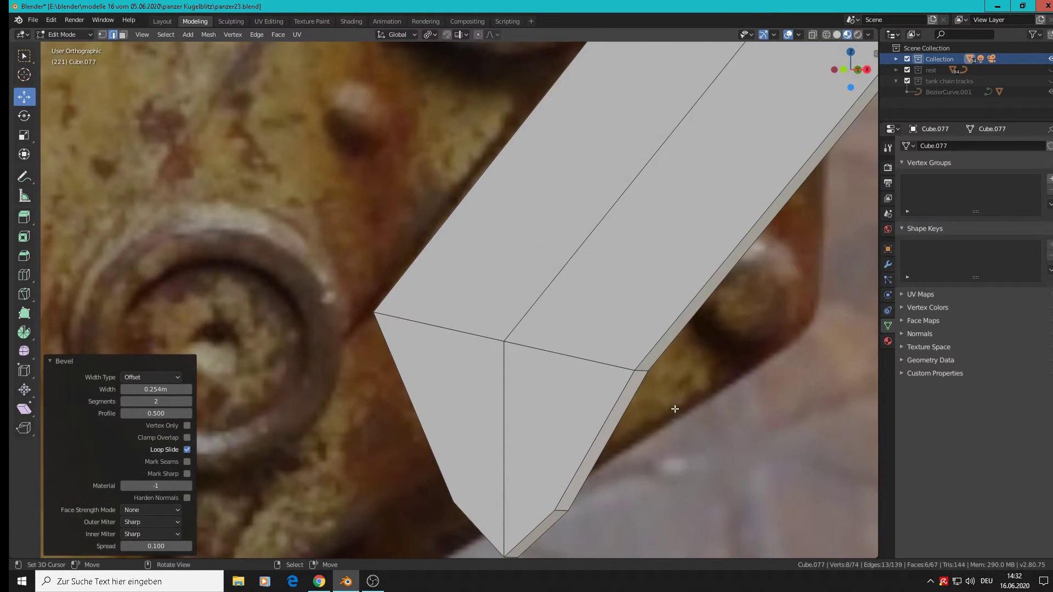
pyautogui.keyDown('alt'); pyautogui.rightClick(643, 370); pyautogui.keyUp('alt')
pyautogui.rightClick(643, 373)
pyautogui.hotkey('ctrl', 'b')
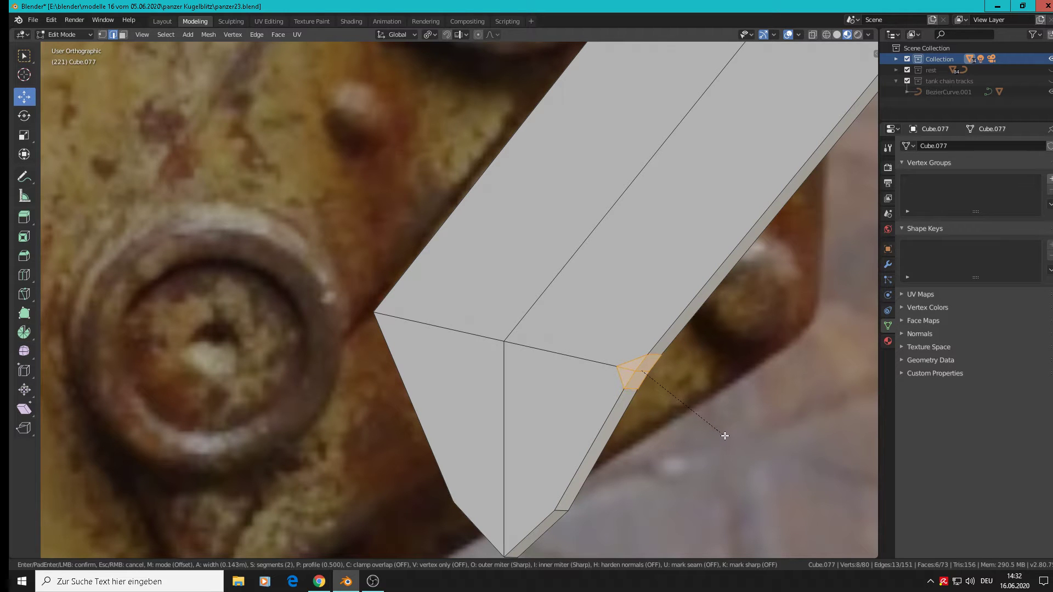
pyautogui.click(724, 431)
pyautogui.scroll(-3, 702, 425)
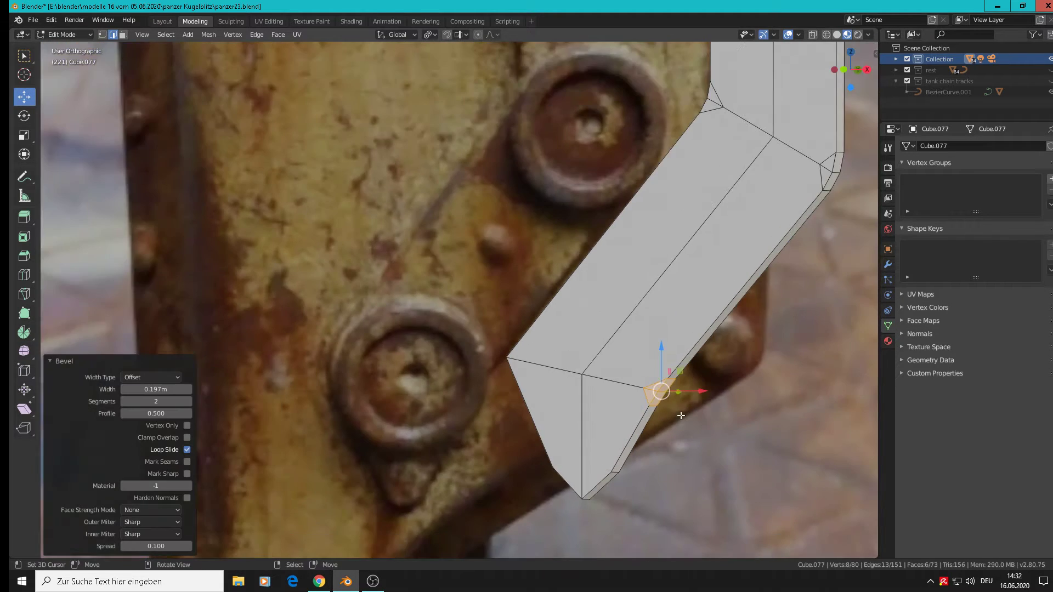
# Bevel the -X corner edge of the lower arm, 0.351 m wide with four segments
pyautogui.moveTo(681, 416); pyautogui.dragTo(622, 397, button='middle')
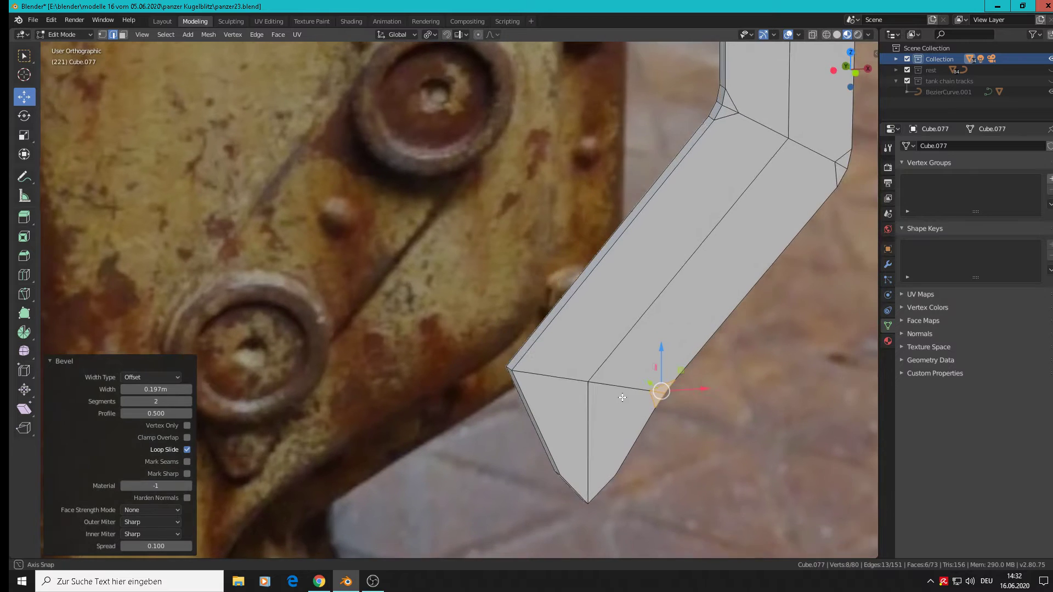
pyautogui.scroll(5, 504, 374)
pyautogui.click(504, 375)
pyautogui.click(501, 371)
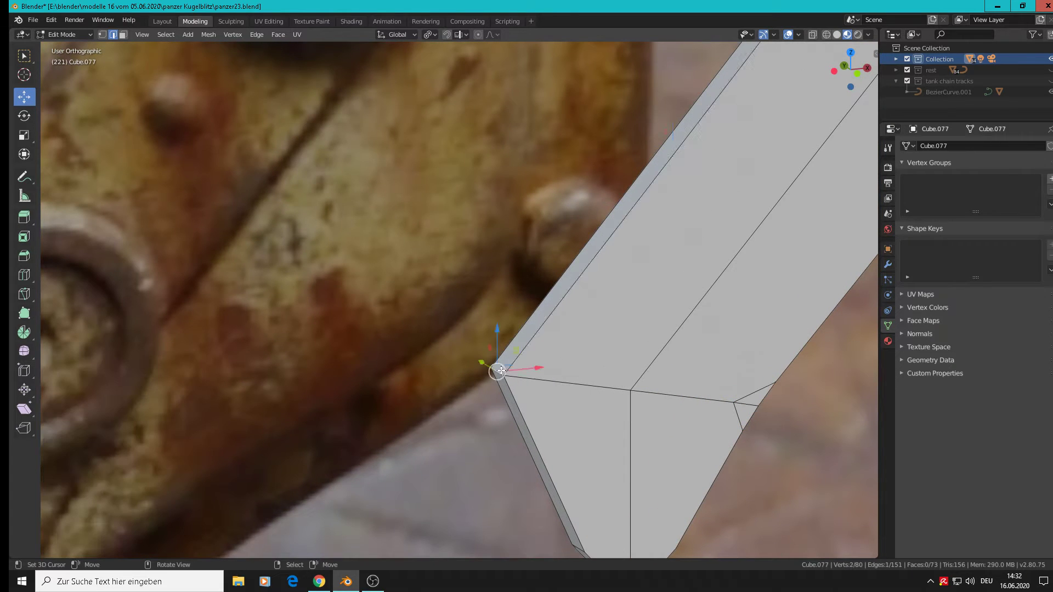
pyautogui.hotkey('ctrl', 'b')
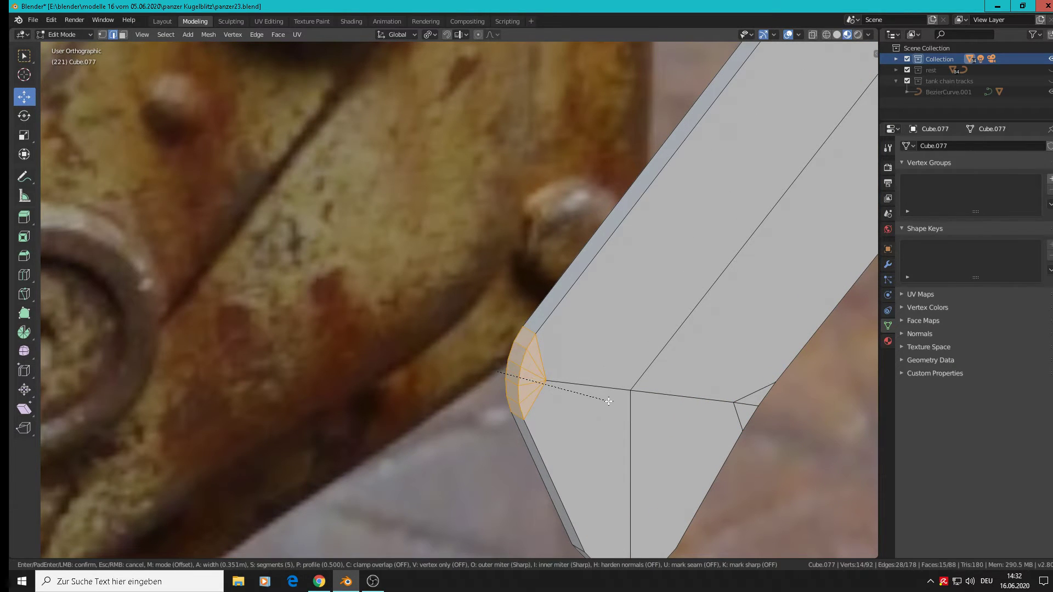
pyautogui.click(609, 401)
# Round the plate's pointed lower tip with a four-segment bevel about 0.232 m wide
pyautogui.moveTo(606, 400); pyautogui.dragTo(595, 314, button='middle')
pyautogui.scroll(3, 595, 314)
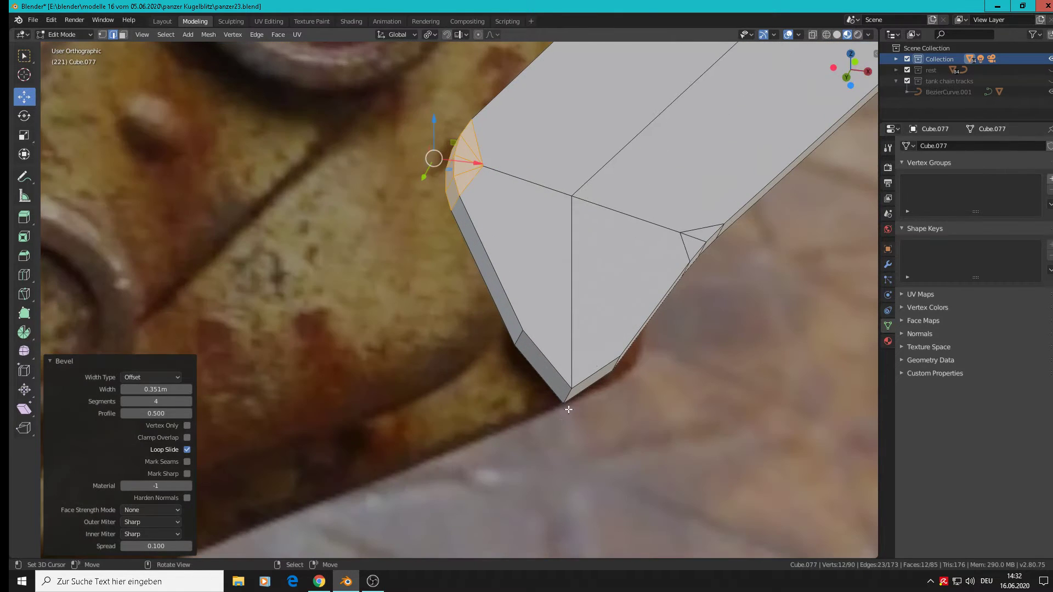
pyautogui.click(571, 403)
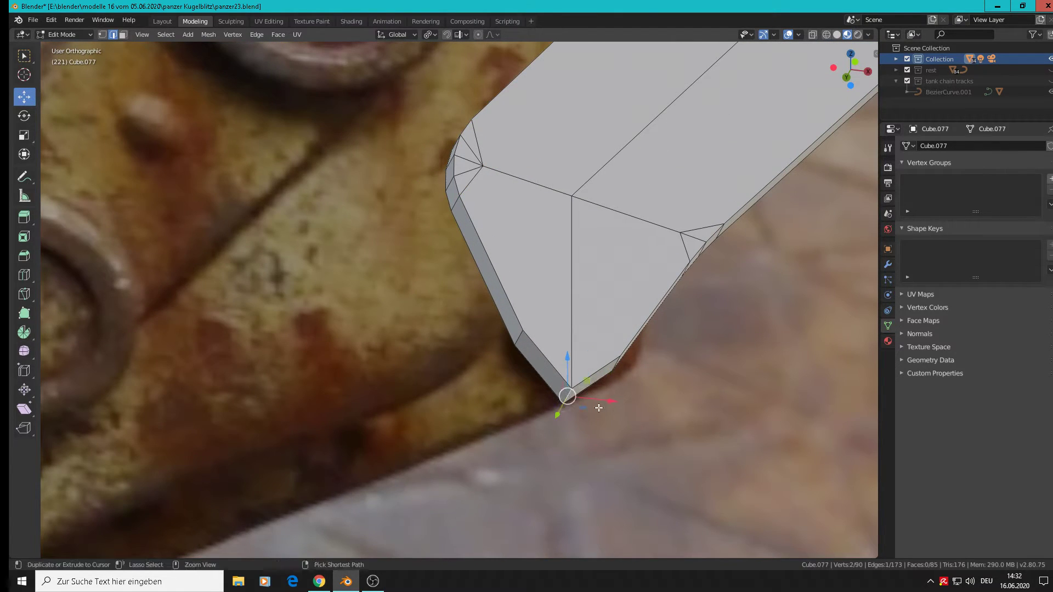
pyautogui.hotkey('ctrl', 'b')
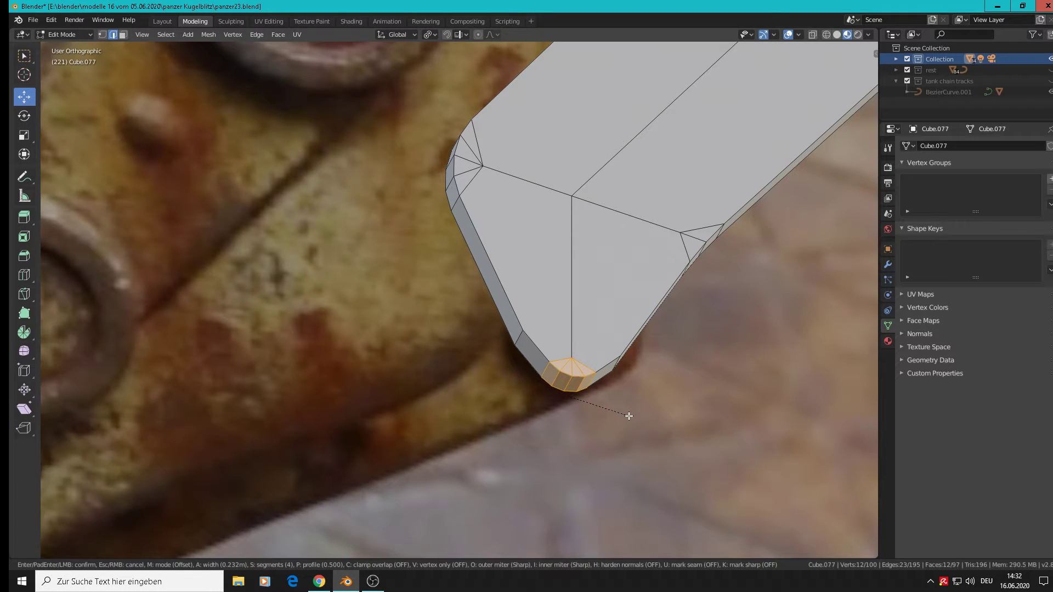
pyautogui.click(629, 416)
# Bevel the -X corner edge just above the rounded tip, 0.141 m wide with three segments
pyautogui.click(518, 334)
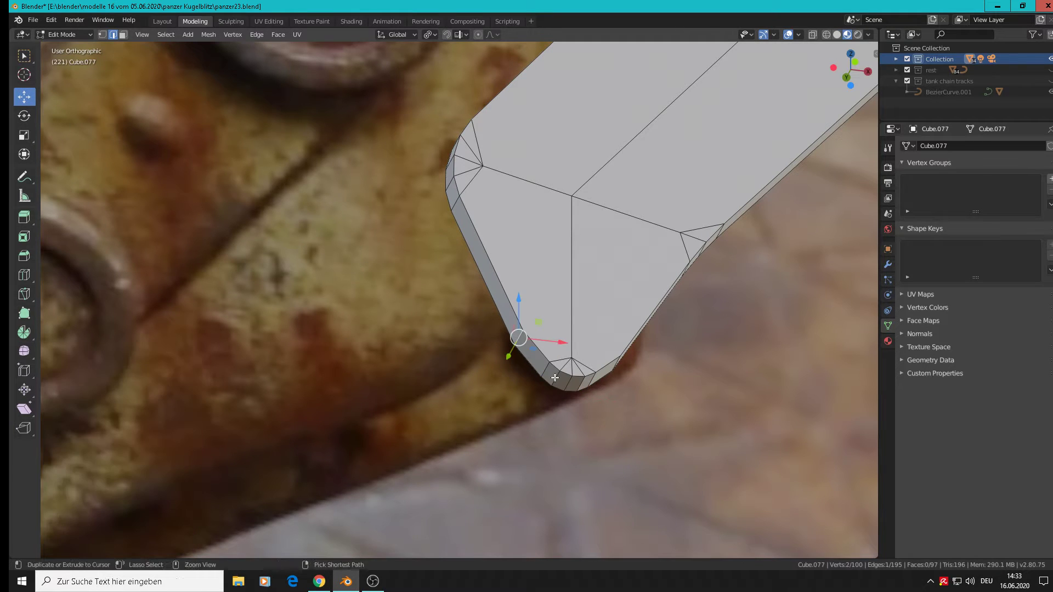
pyautogui.hotkey('ctrl', 'b')
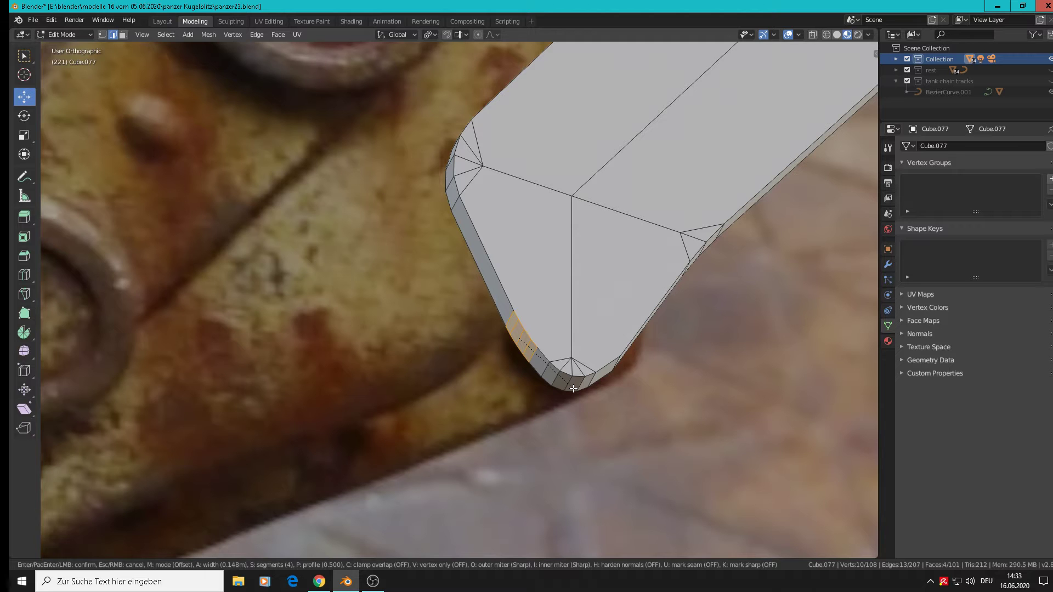
pyautogui.scroll(-2, 573, 389)
pyautogui.click(572, 389)
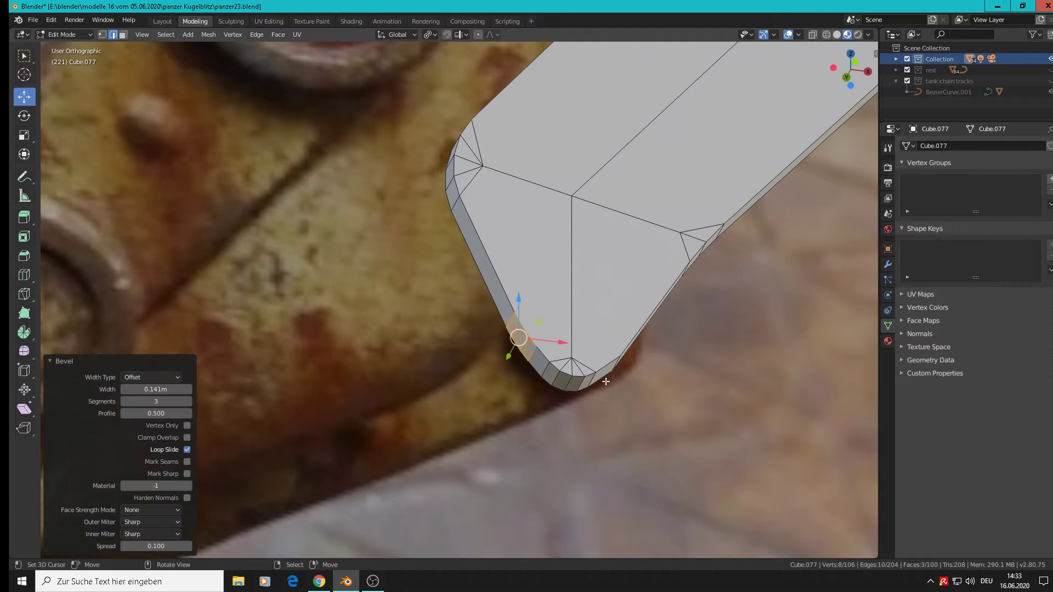
# Bevel the +X corner edge just above the rounded tip, 0.174 m wide with three segments
pyautogui.moveTo(572, 388); pyautogui.dragTo(576, 387, button='middle')
pyautogui.click(625, 345)
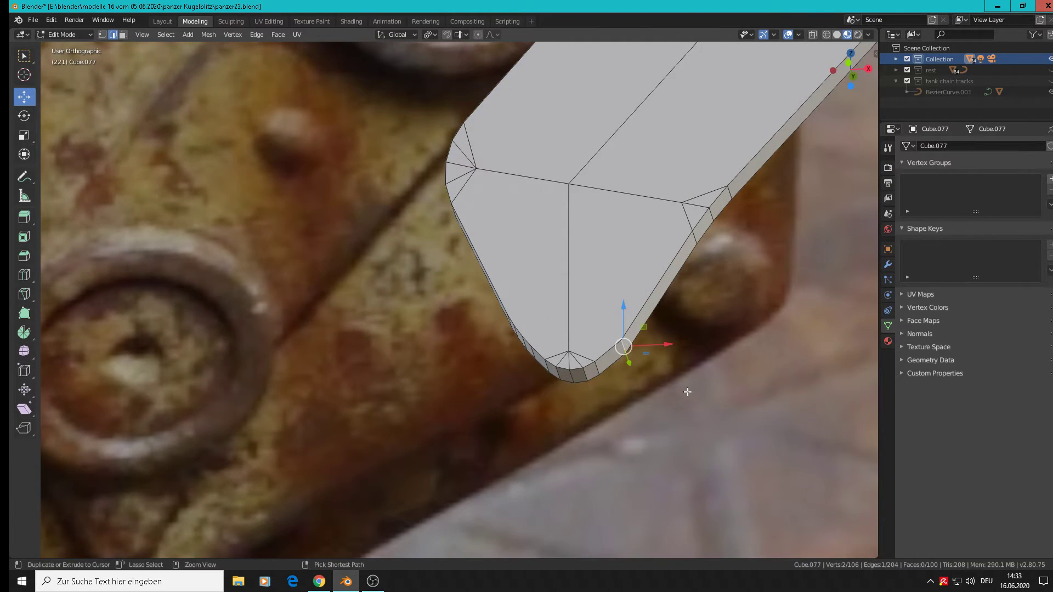
pyautogui.hotkey('ctrl', 'b')
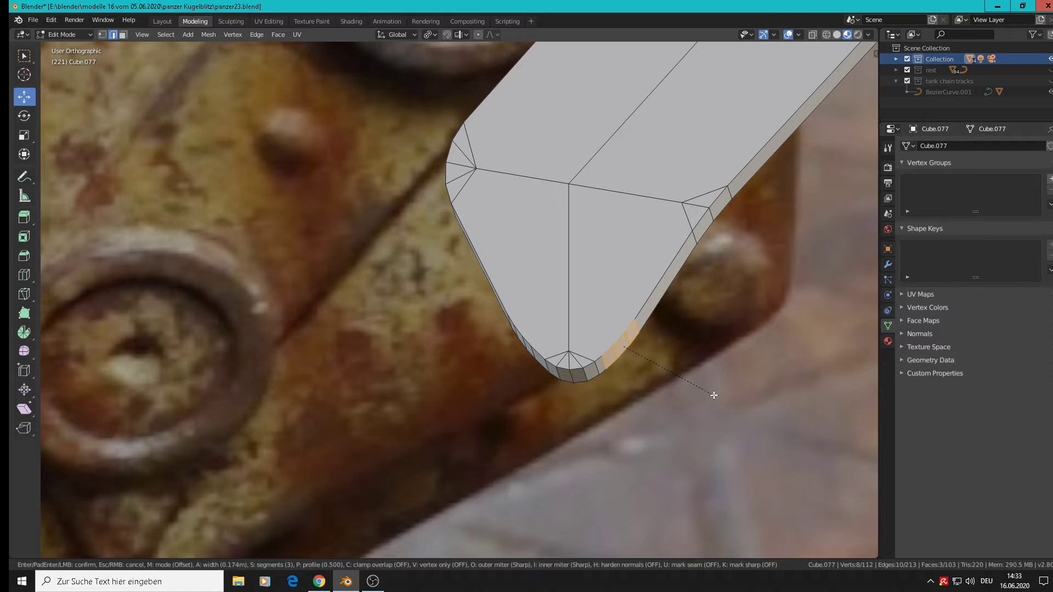
pyautogui.click(714, 395)
# Examine the plate's rounded outline against the reference photo, in and out of mesh editing, finishing in the front view
pyautogui.scroll(-8, 688, 370)
pyautogui.keyDown('shift'); pyautogui.moveTo(708, 296); pyautogui.dragTo(602, 367, button='middle'); pyautogui.keyUp('shift')
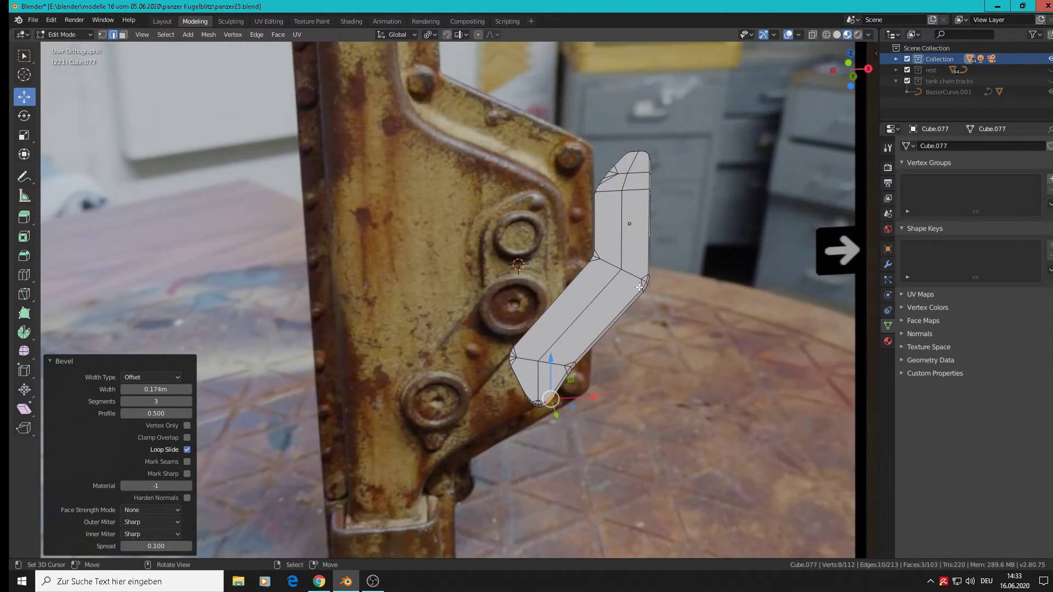
pyautogui.press('Tab')
pyautogui.moveTo(643, 267)
pyautogui.mouseDown(button='middle')
pyautogui.moveTo(667, 272)
pyautogui.moveTo(650, 297)
pyautogui.mouseUp(button='middle')
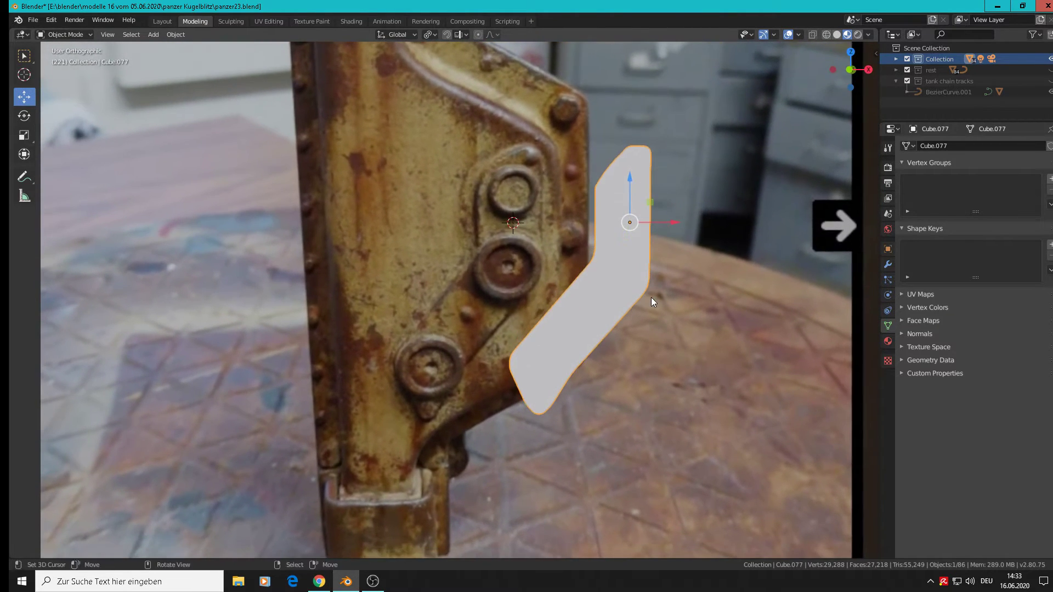
pyautogui.scroll(1, 555, 344)
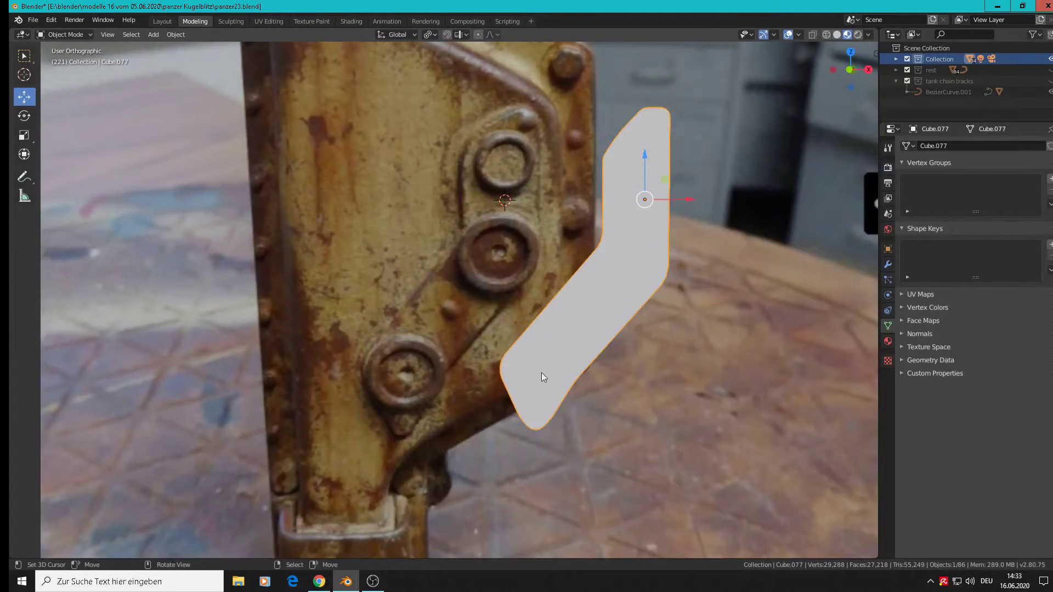
pyautogui.scroll(2, 541, 377)
pyautogui.press('Tab')
pyautogui.moveTo(525, 390)
pyautogui.mouseDown(button='middle')
pyautogui.moveTo(571, 388)
pyautogui.moveTo(521, 391)
pyautogui.mouseUp(button='middle')
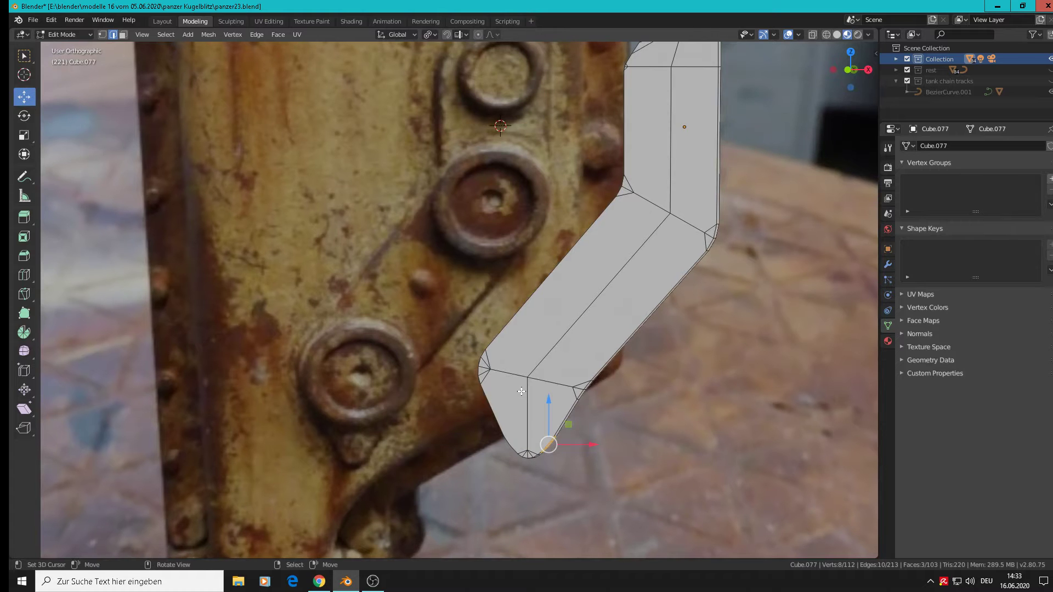
pyautogui.press('KP_1')
pyautogui.scroll(-5, 559, 351)
pyautogui.press('Tab')
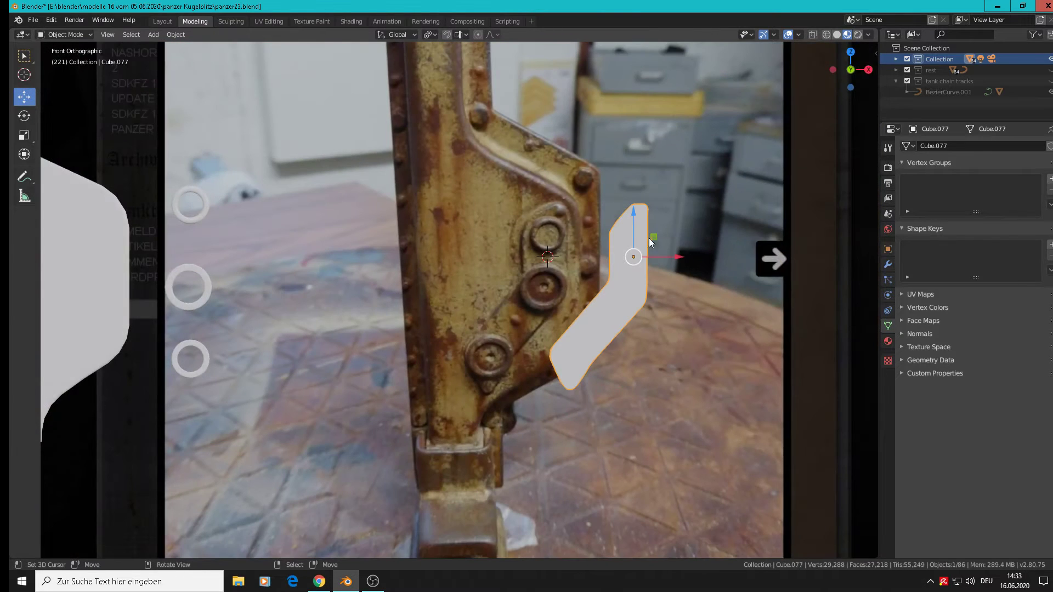
# Duplicate the plate, keep the original and the copy apart along X on either side of the photographed jack, and save the file
pyautogui.moveTo(669, 259)
pyautogui.mouseDown()
pyautogui.moveTo(389, 249)
pyautogui.moveTo(681, 254)
pyautogui.mouseUp()
pyautogui.hotkey('shift', 'd')
pyautogui.rightClick(390, 249)
pyautogui.click(34, 20)
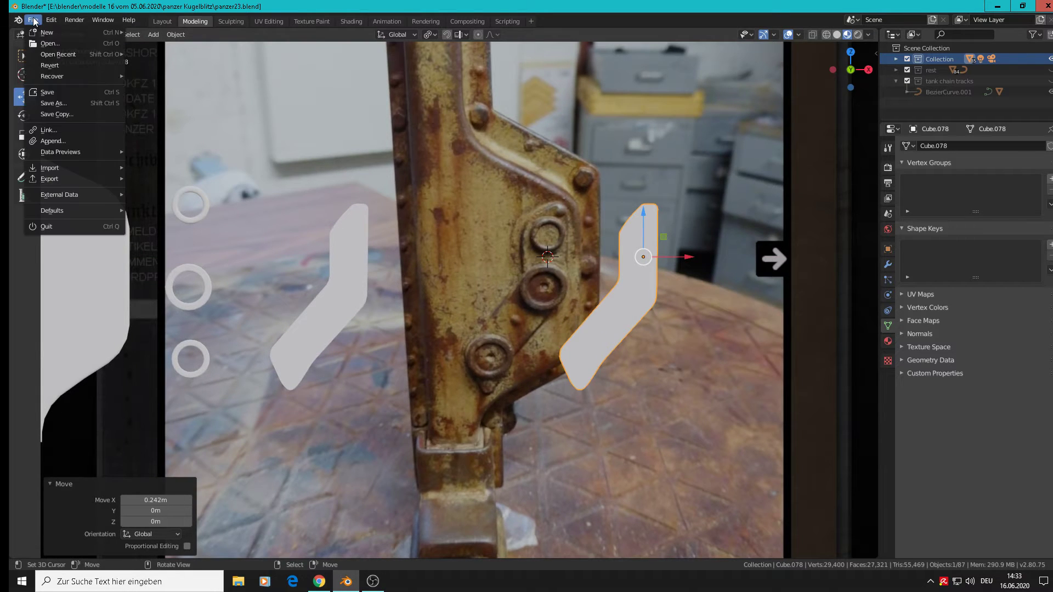
pyautogui.click(45, 96)
# Apply rotation and scale to the original angled plate on the -X side of the photographed jack
pyautogui.scroll(3, 328, 244)
pyautogui.click(347, 263)
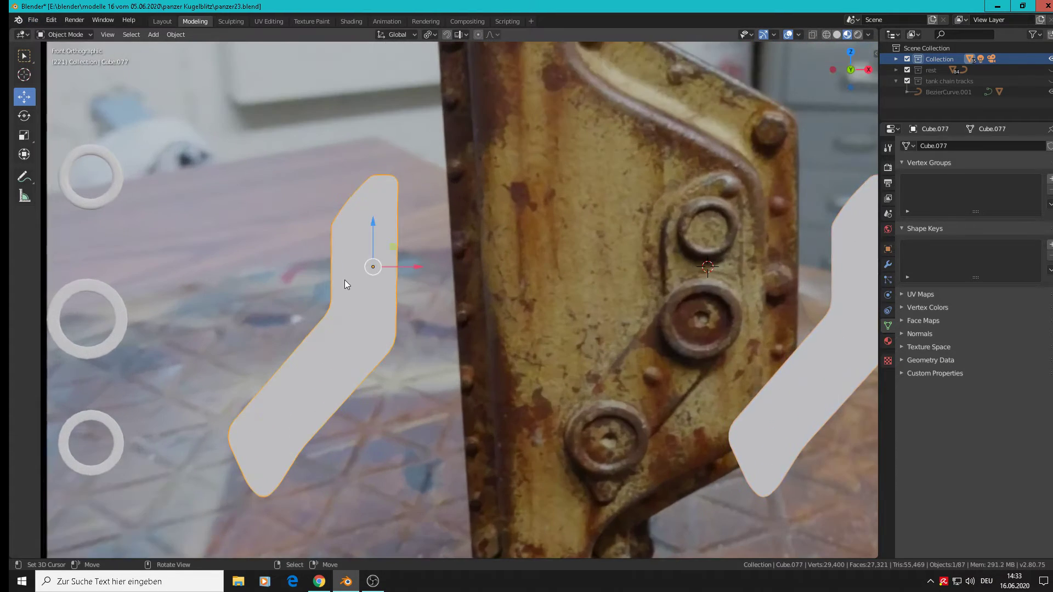
pyautogui.press('Tab')
pyautogui.scroll(2, 348, 263)
pyautogui.moveTo(356, 211); pyautogui.dragTo(372, 219, button='middle')
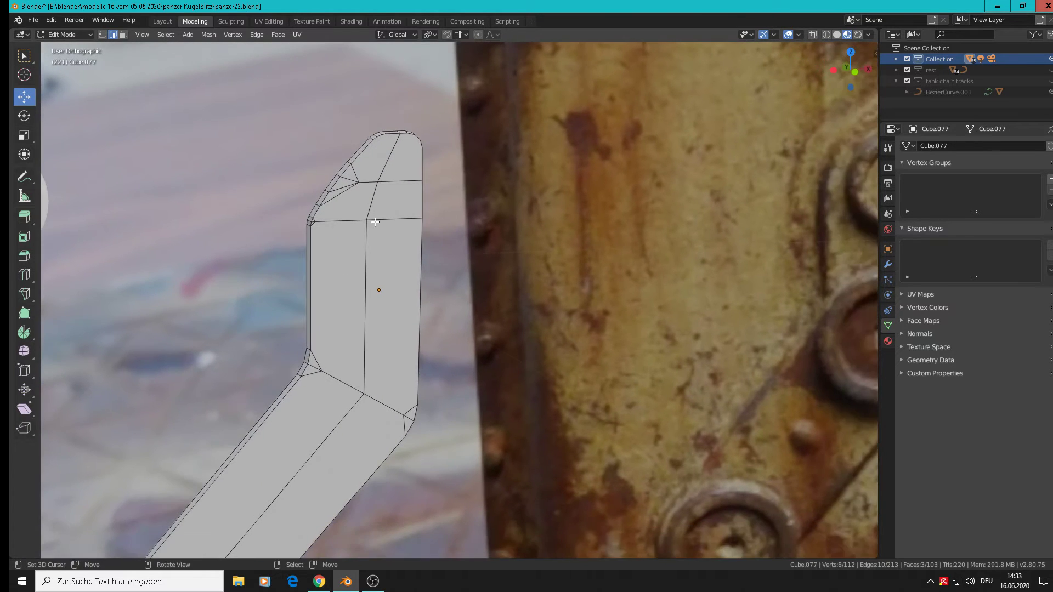
pyautogui.scroll(3, 337, 219)
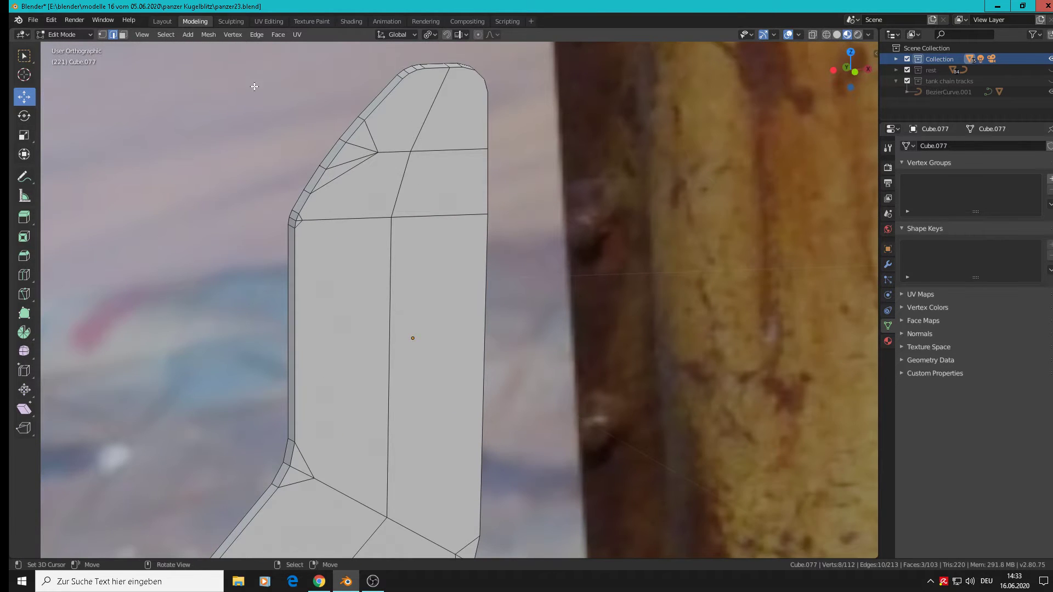
pyautogui.press('Tab')
pyautogui.click(176, 35)
pyautogui.moveTo(205, 91)
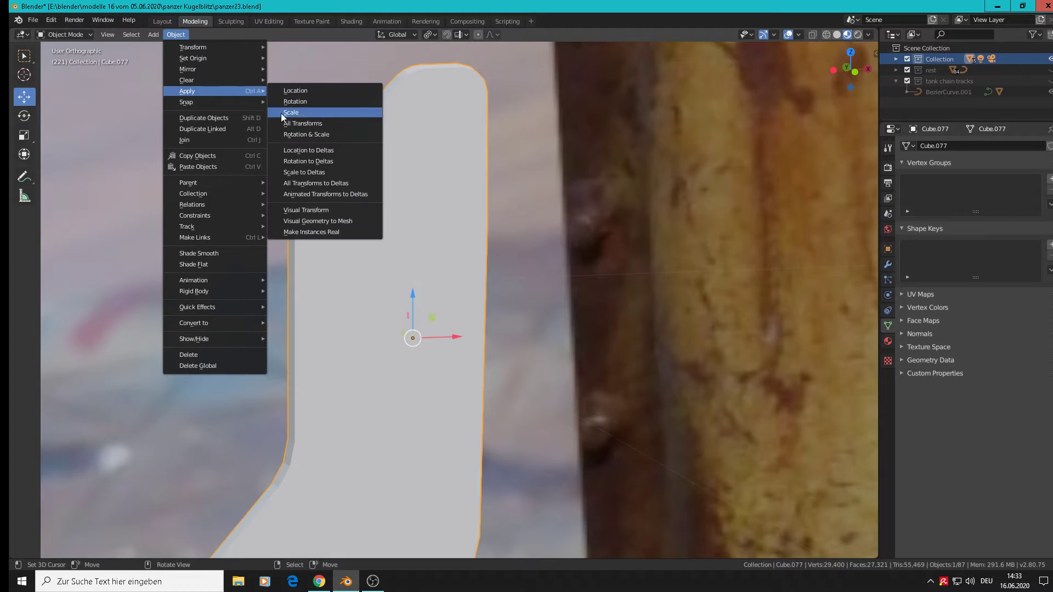
pyautogui.click(296, 135)
# Bevel the plate's entire front outline edge loop about 0.0012 m wide with two segments
pyautogui.press('Tab')
pyautogui.keyDown('alt'); pyautogui.click(377, 108); pyautogui.keyUp('alt')
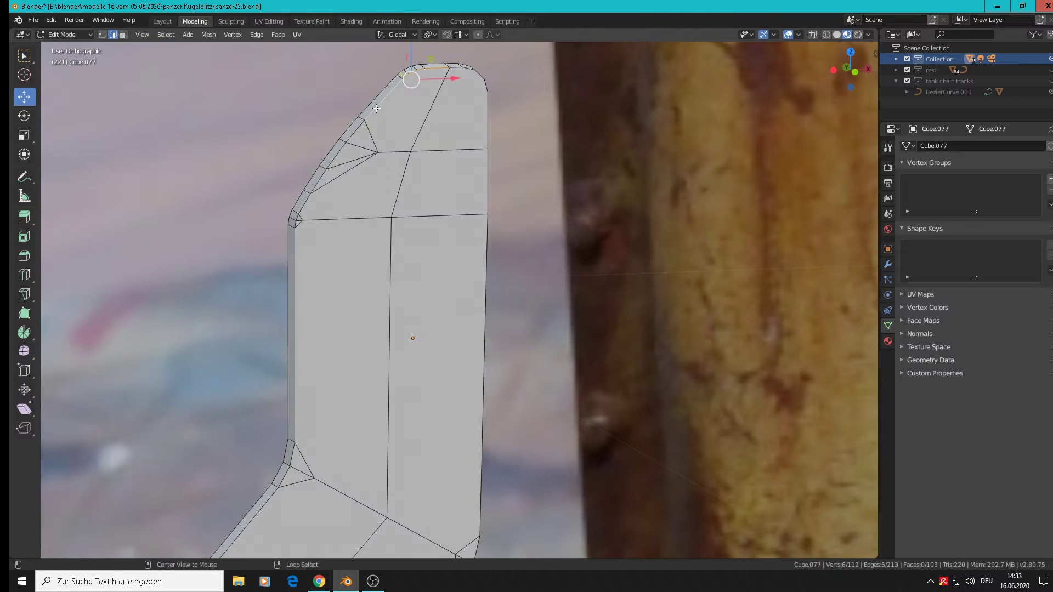
pyautogui.keyDown('alt'); pyautogui.click(333, 152); pyautogui.keyUp('alt')
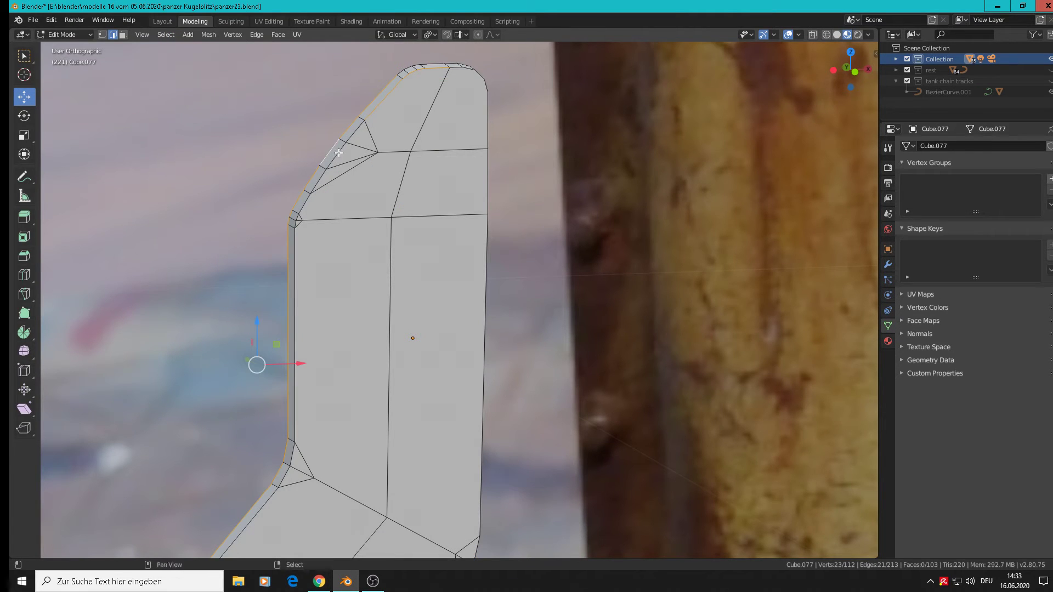
pyautogui.keyDown('alt'); pyautogui.click(376, 109); pyautogui.keyUp('alt')
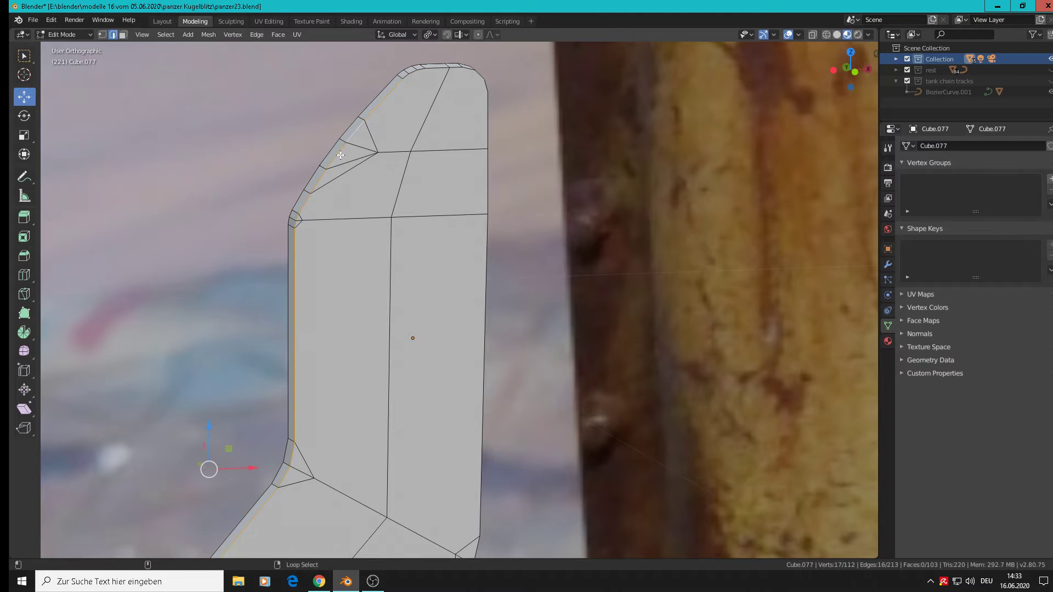
pyautogui.keyDown('alt'); pyautogui.click(413, 104); pyautogui.keyUp('alt')
pyautogui.keyDown('alt'); pyautogui.keyDown('shift'); pyautogui.click(472, 72); pyautogui.keyUp('shift'); pyautogui.keyUp('alt')
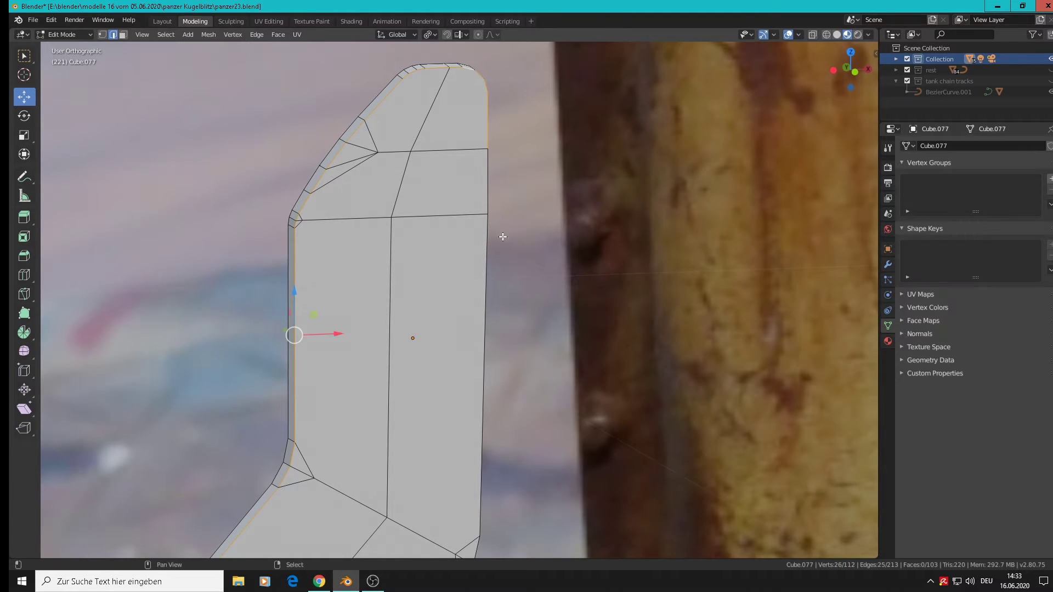
pyautogui.keyDown('alt'); pyautogui.keyDown('shift'); pyautogui.click(484, 195); pyautogui.keyUp('shift'); pyautogui.keyUp('alt')
pyautogui.keyDown('shift'); pyautogui.moveTo(443, 317); pyautogui.dragTo(509, 129, button='middle'); pyautogui.keyUp('shift')
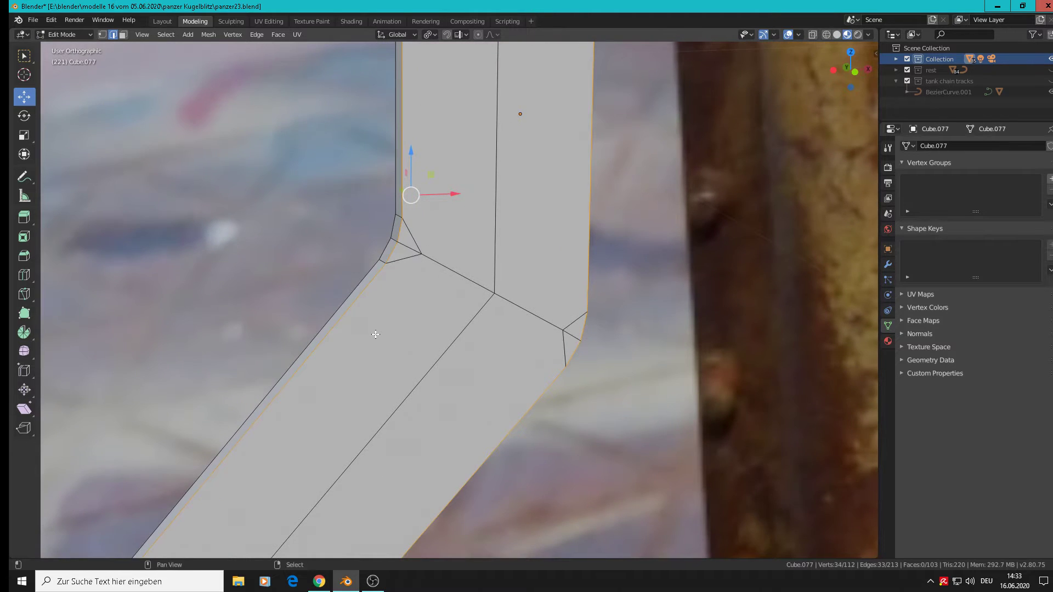
pyautogui.keyDown('shift'); pyautogui.moveTo(376, 334); pyautogui.dragTo(687, 168, button='middle'); pyautogui.keyUp('shift')
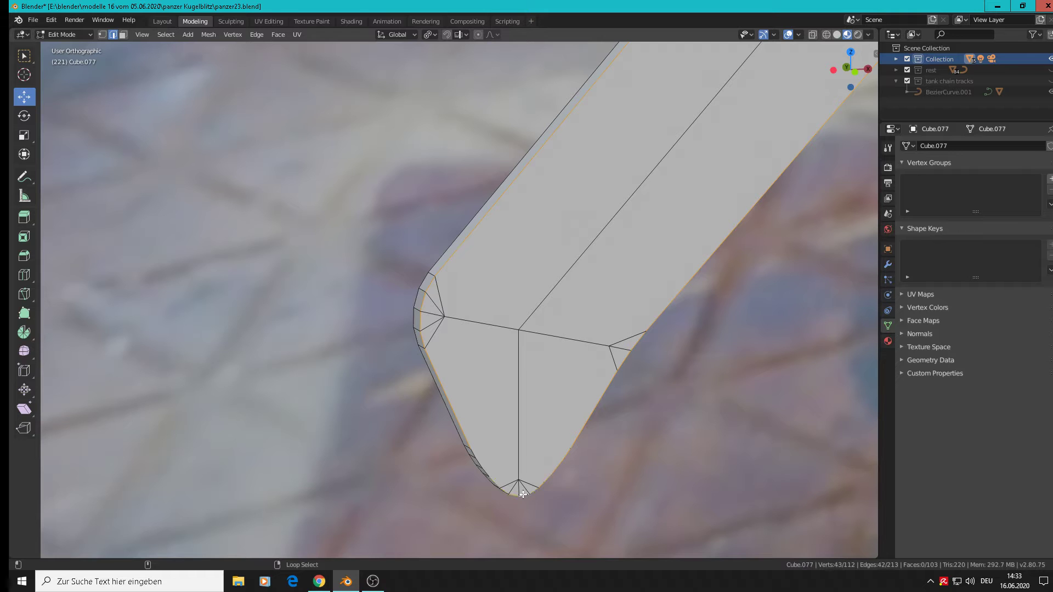
pyautogui.moveTo(518, 301); pyautogui.dragTo(558, 313, button='middle')
pyautogui.scroll(2, 559, 313)
pyautogui.hotkey('ctrl', 'b')
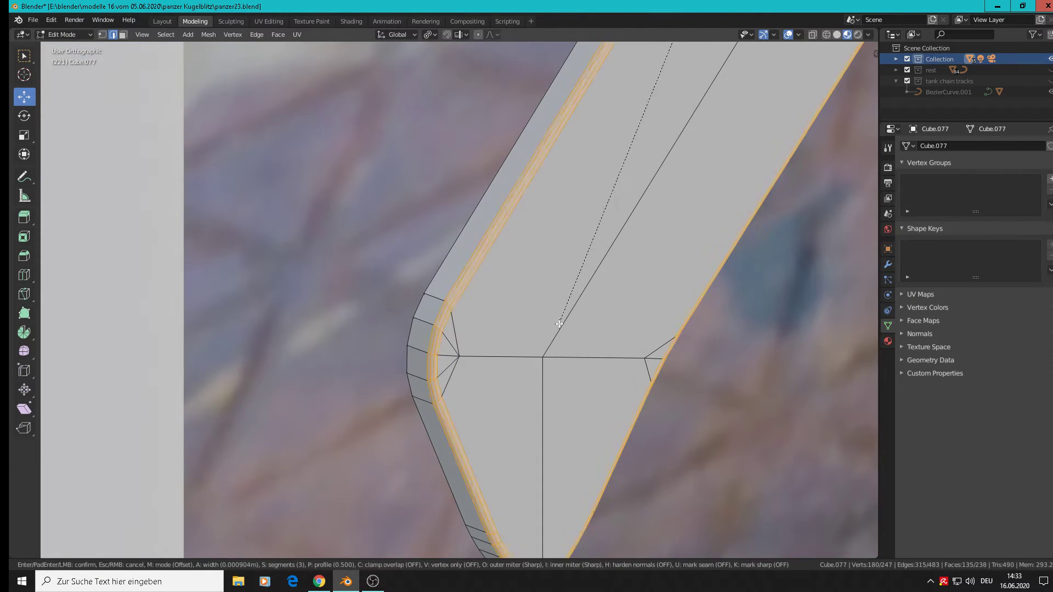
pyautogui.scroll(1, 565, 329)
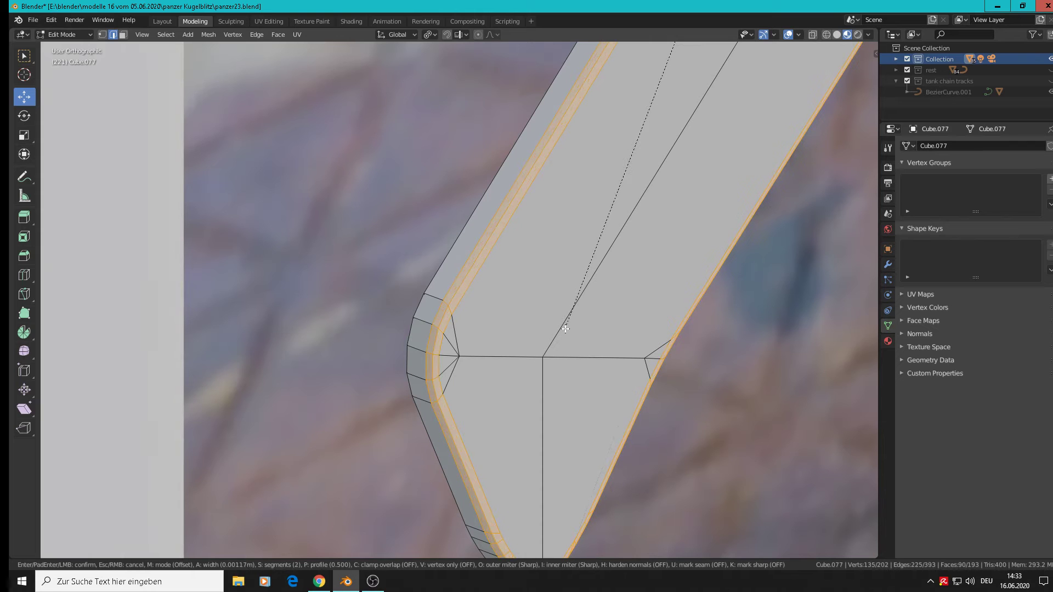
pyautogui.click(566, 329)
pyautogui.press('Tab')
# Apply smooth shading to the bevelled angled plate
pyautogui.scroll(-6, 566, 328)
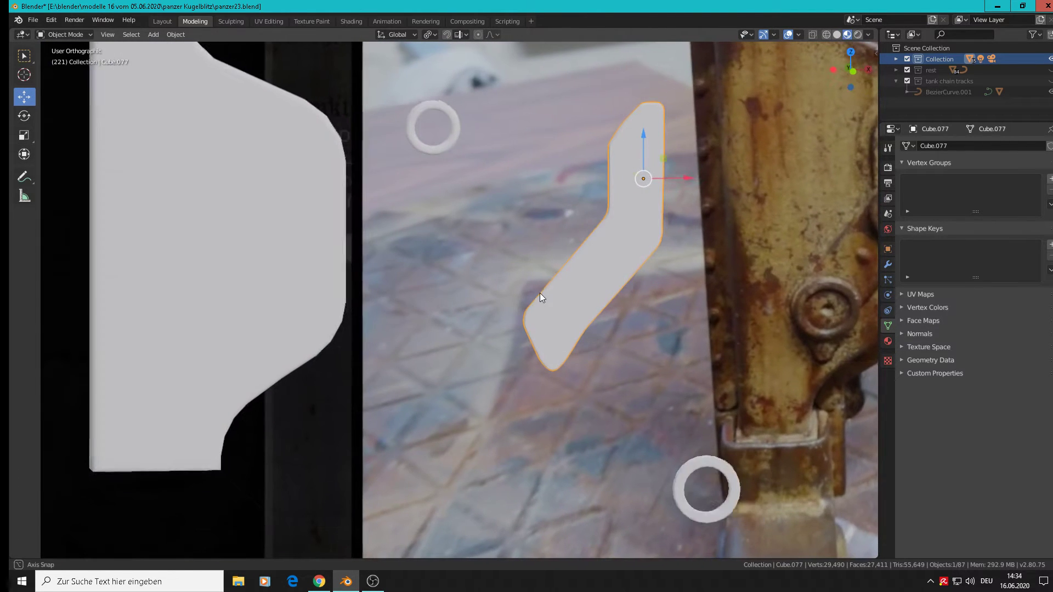
pyautogui.moveTo(540, 298); pyautogui.dragTo(549, 301, button='middle')
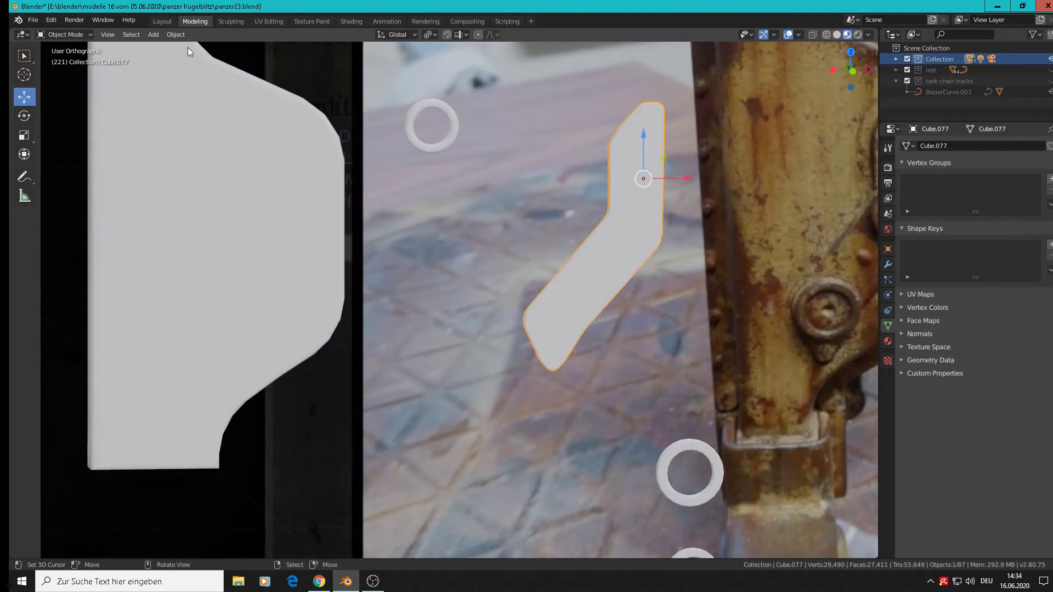
pyautogui.click(175, 34)
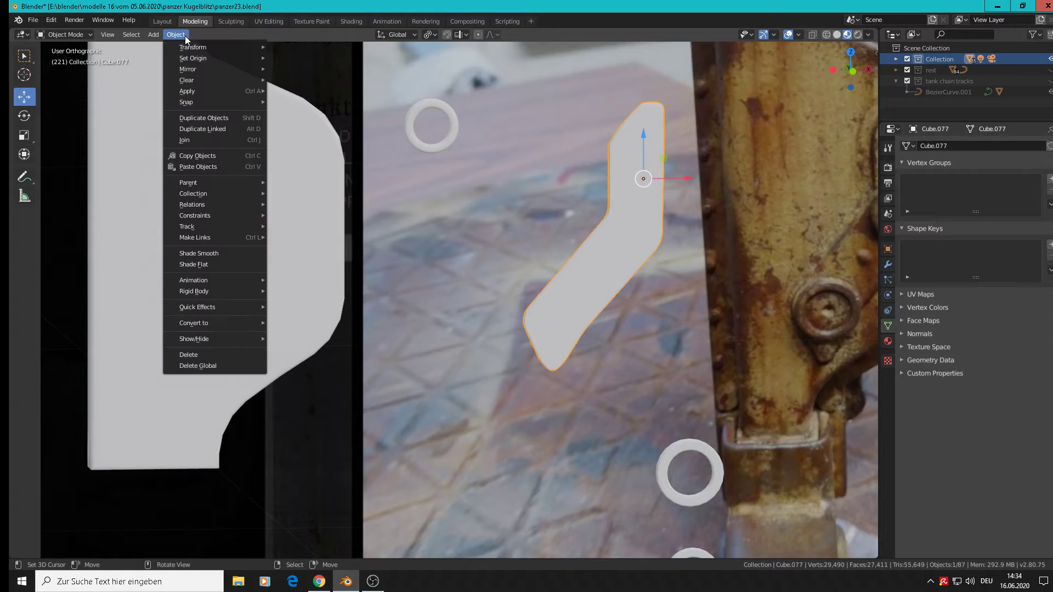
pyautogui.moveTo(209, 294)
pyautogui.click(216, 253)
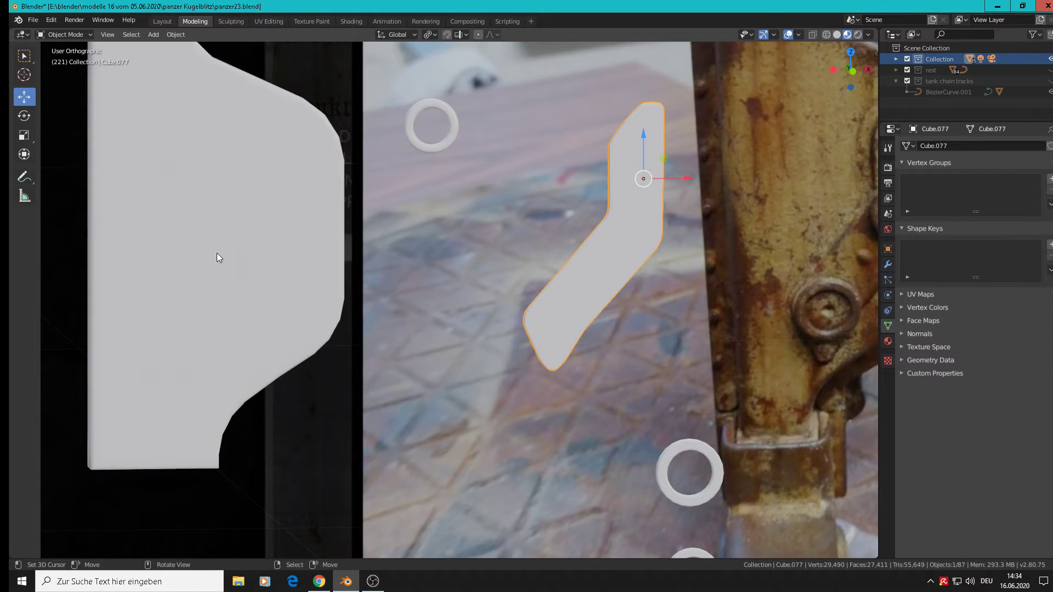
# In the front view, position the angled plate over the jack body's wide section, close to its +X edge
pyautogui.scroll(-2, 560, 233)
pyautogui.press('KP_1')
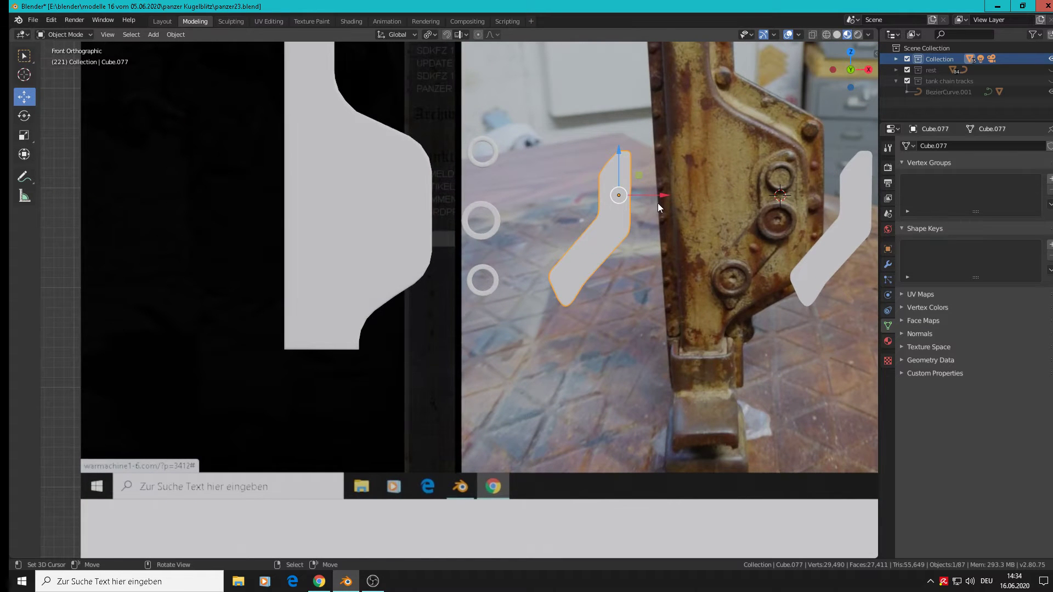
pyautogui.press('g')
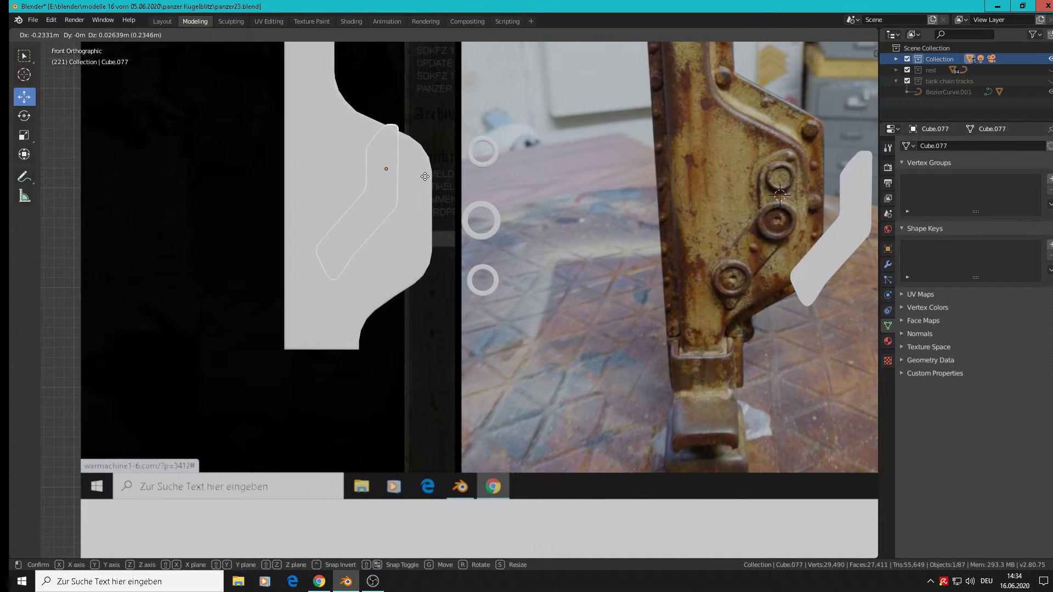
pyautogui.click(425, 177)
pyautogui.press('g')
pyautogui.press('z')
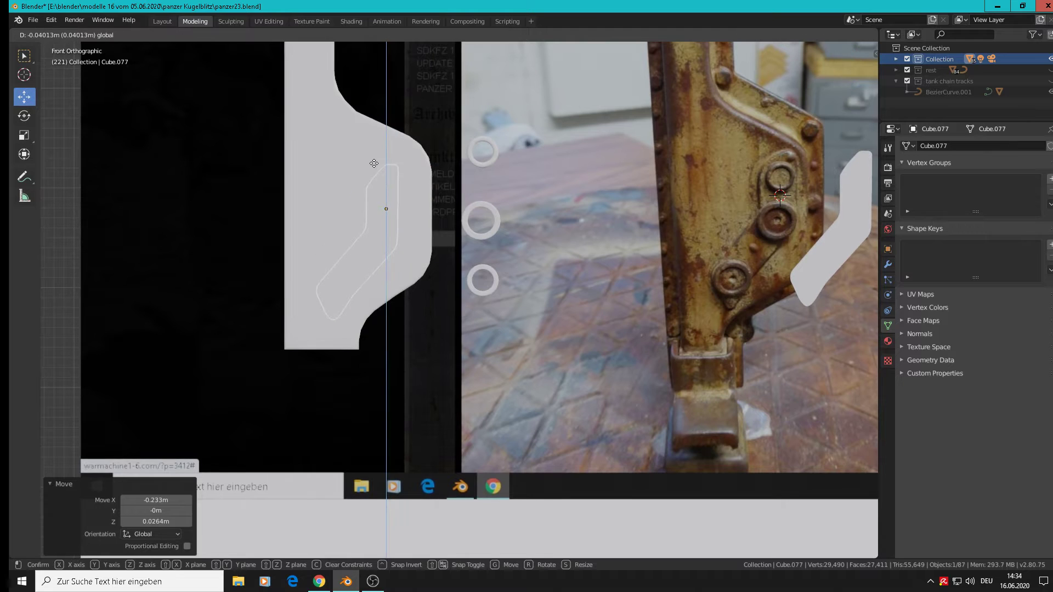
pyautogui.click(379, 153)
pyautogui.press('g')
pyautogui.press('x')
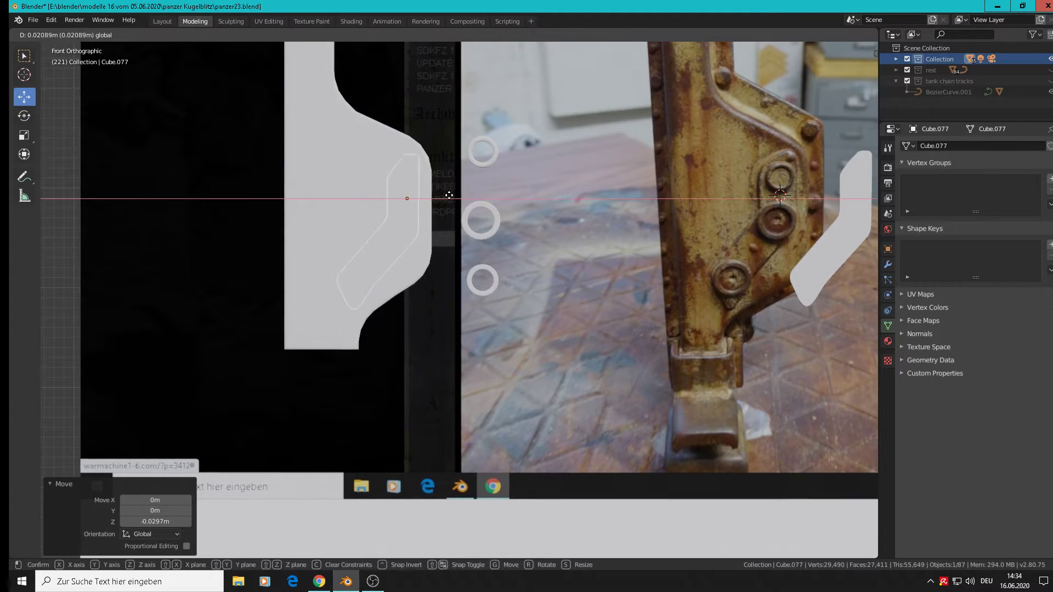
pyautogui.click(446, 195)
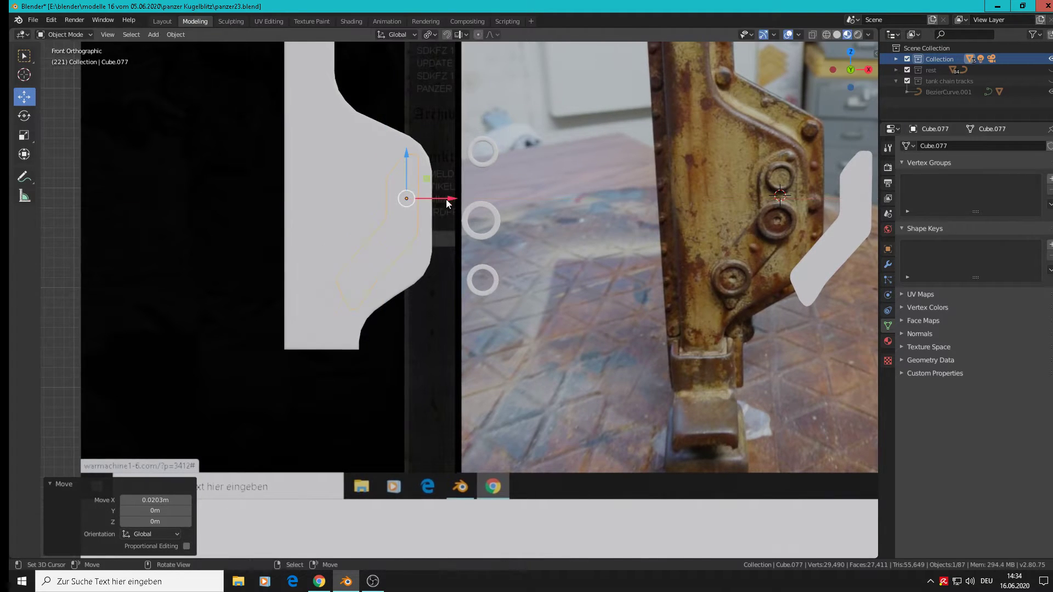
# Move the angled plate -0.11 m along Y onto the jack body's front face
pyautogui.moveTo(446, 198)
pyautogui.mouseDown(button='middle')
pyautogui.moveTo(407, 271)
pyautogui.moveTo(401, 236)
pyautogui.moveTo(430, 207)
pyautogui.mouseUp(button='middle')
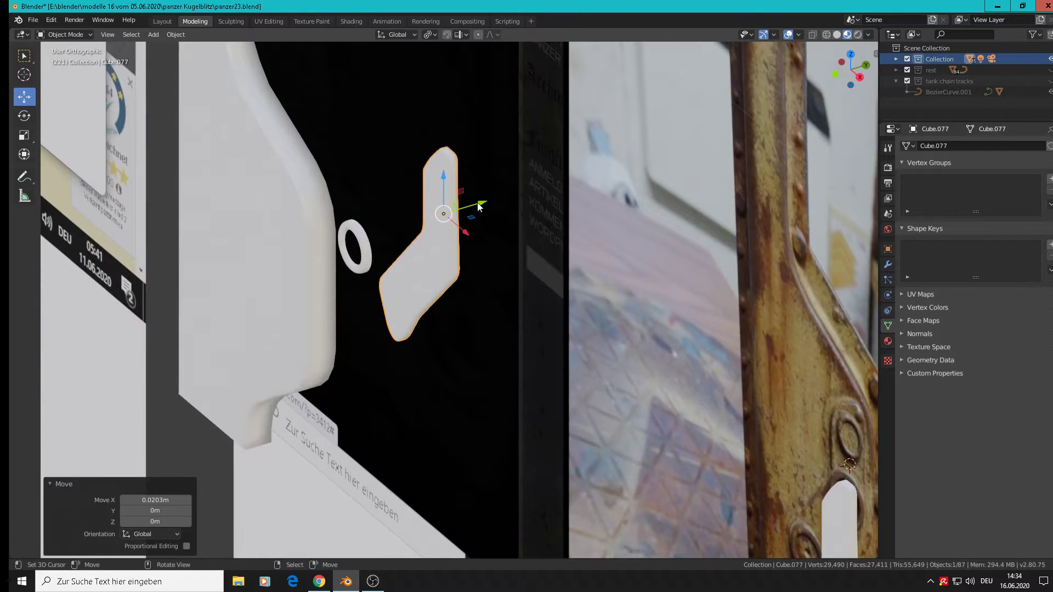
pyautogui.press('g')
pyautogui.press('y')
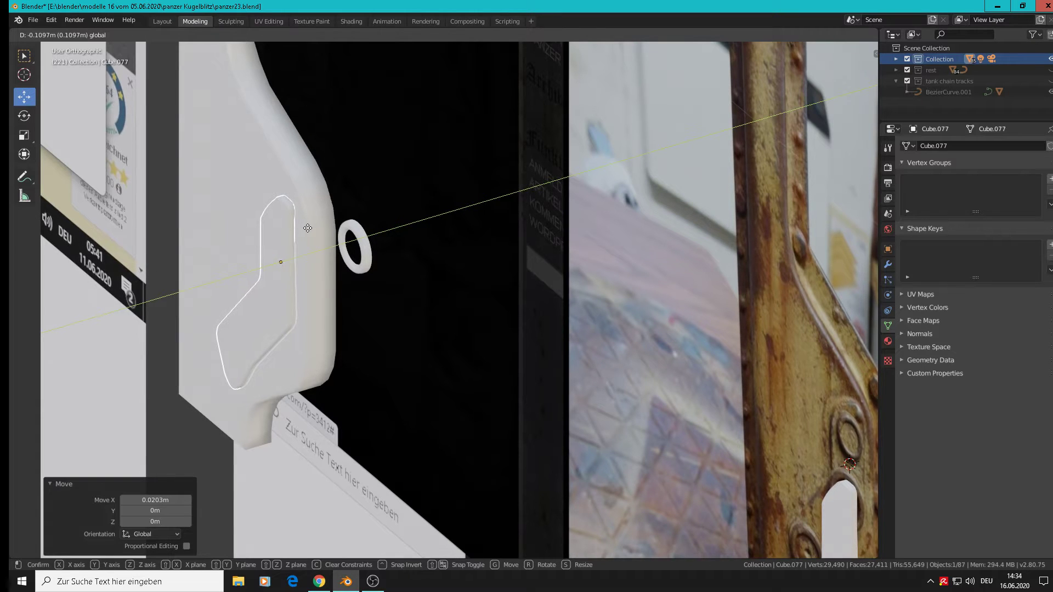
pyautogui.click(307, 228)
# Move the uppermost loose ring -0.0788 m in X and -0.0321 m in Z over the plate's upper arm
pyautogui.press('KP_1')
pyautogui.scroll(-4, 417, 205)
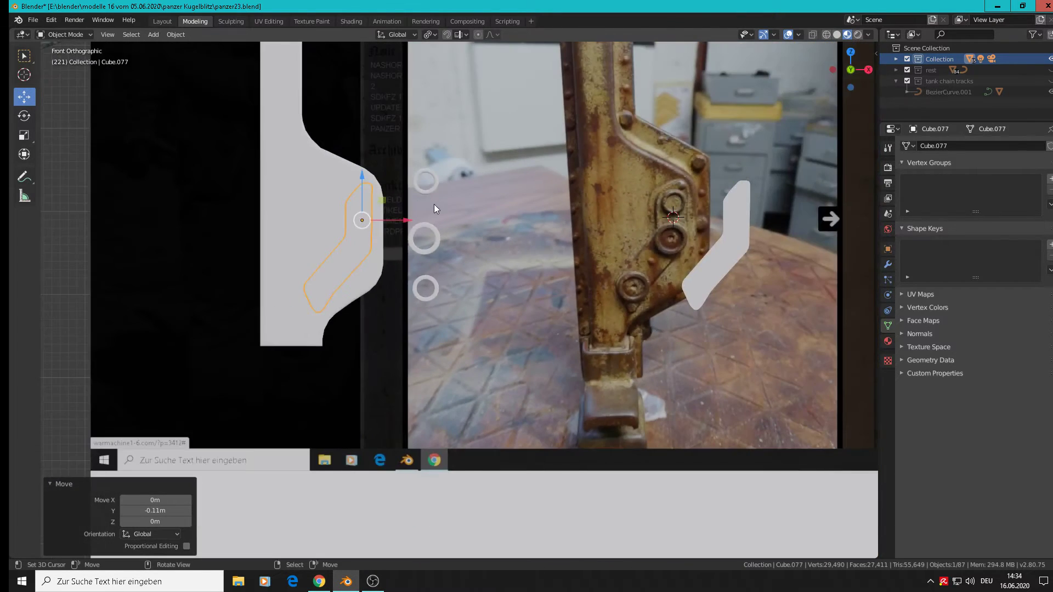
pyautogui.scroll(2, 434, 209)
pyautogui.click(426, 190)
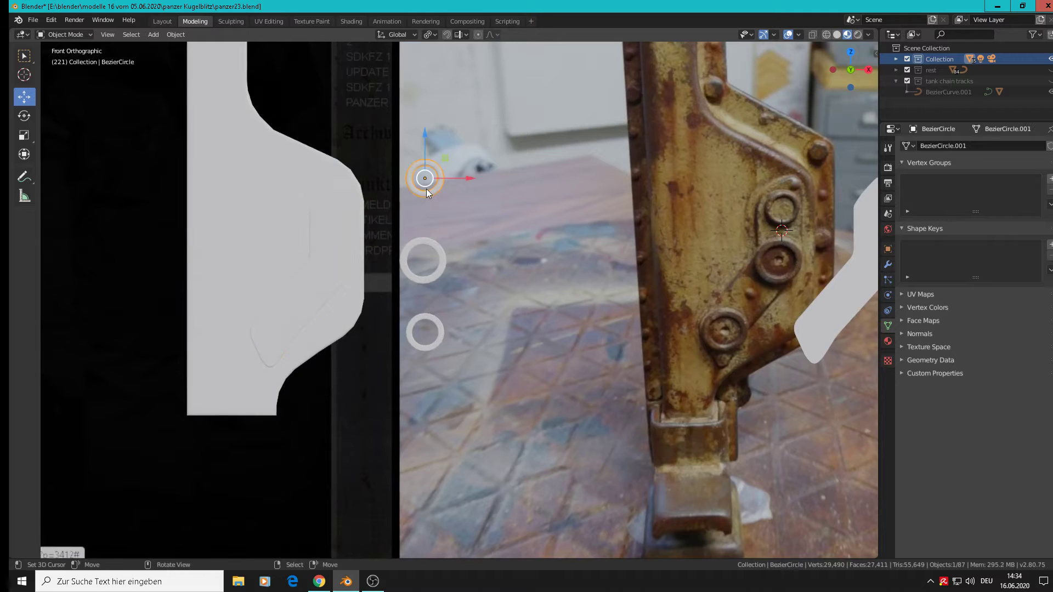
pyautogui.press('g')
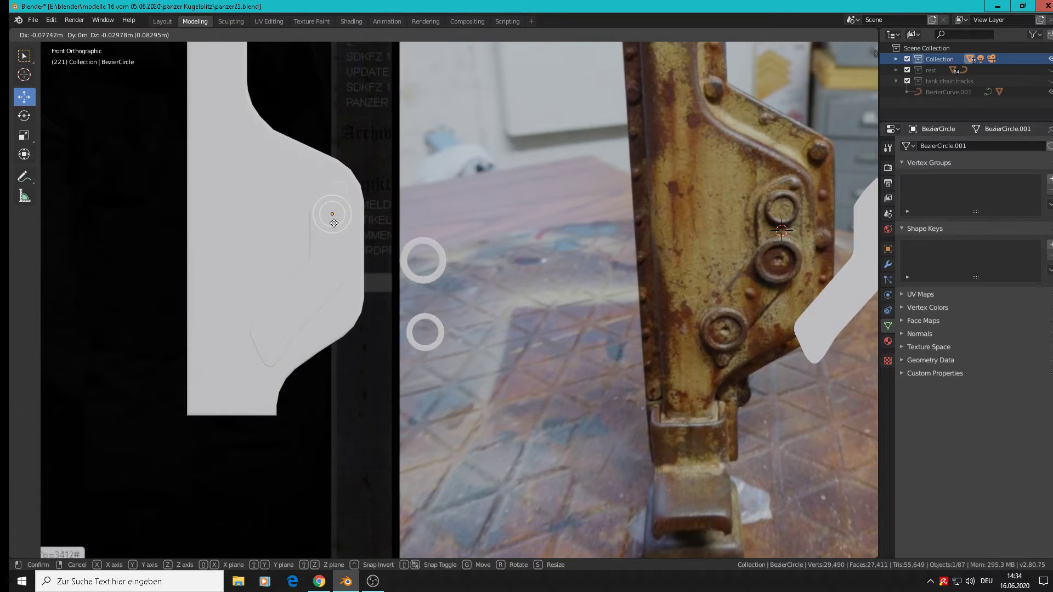
pyautogui.click(333, 226)
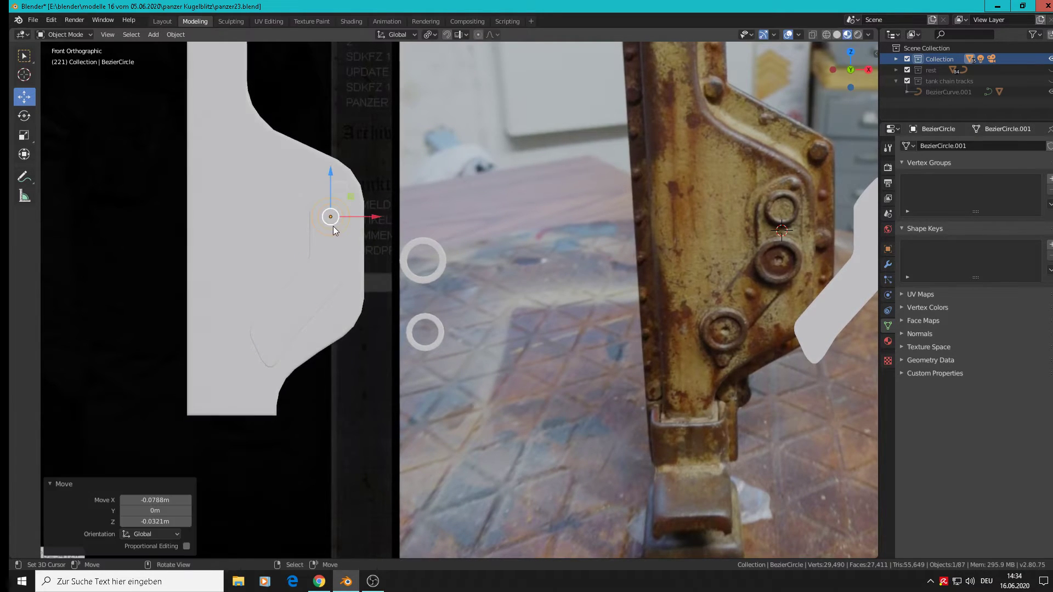
# Scale the upper ring down to fit the plate's arm and shift it -0.00177 m along X
pyautogui.scroll(3, 333, 226)
pyautogui.press('s')
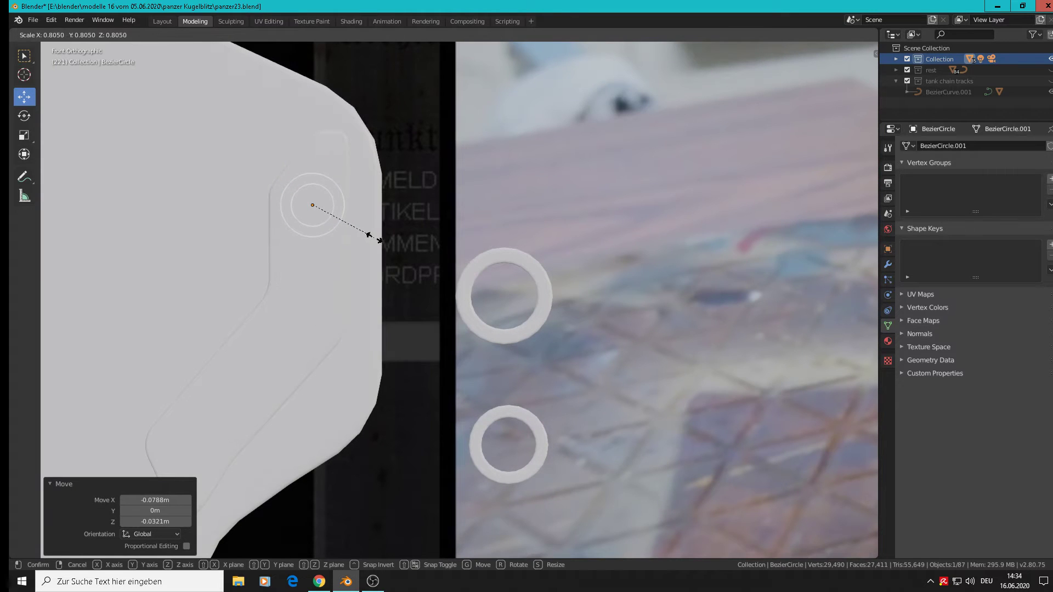
pyautogui.click(355, 212)
pyautogui.press('g')
pyautogui.press('x')
pyautogui.click(353, 206)
# Move the upper ring -0.00805 m along Y so it sits on the plate's front surface
pyautogui.moveTo(351, 211); pyautogui.dragTo(290, 235, button='middle')
pyautogui.scroll(4, 290, 233)
pyautogui.press('g')
pyautogui.press('y')
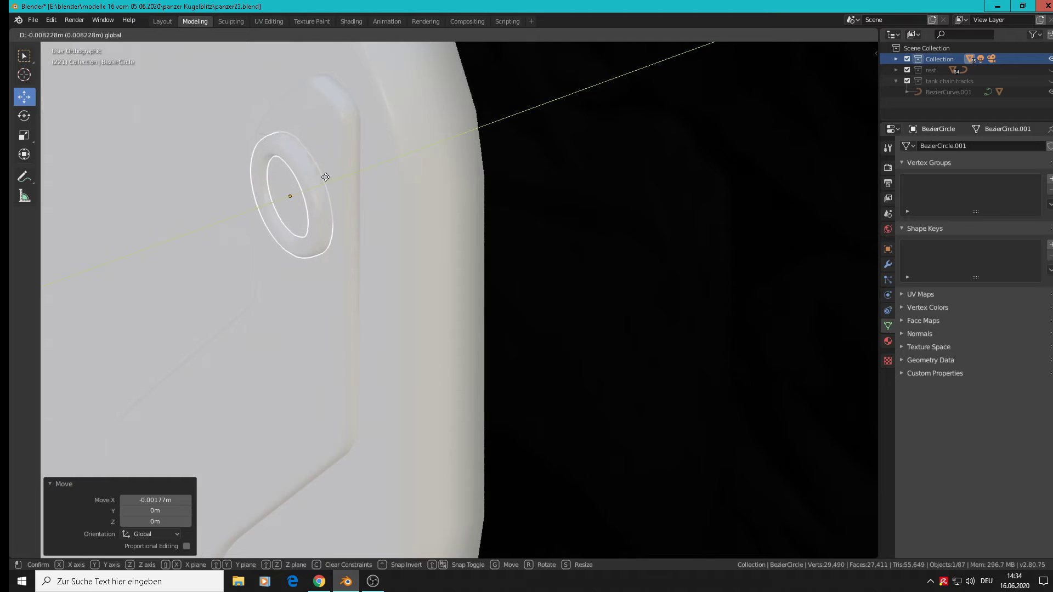
pyautogui.click(329, 179)
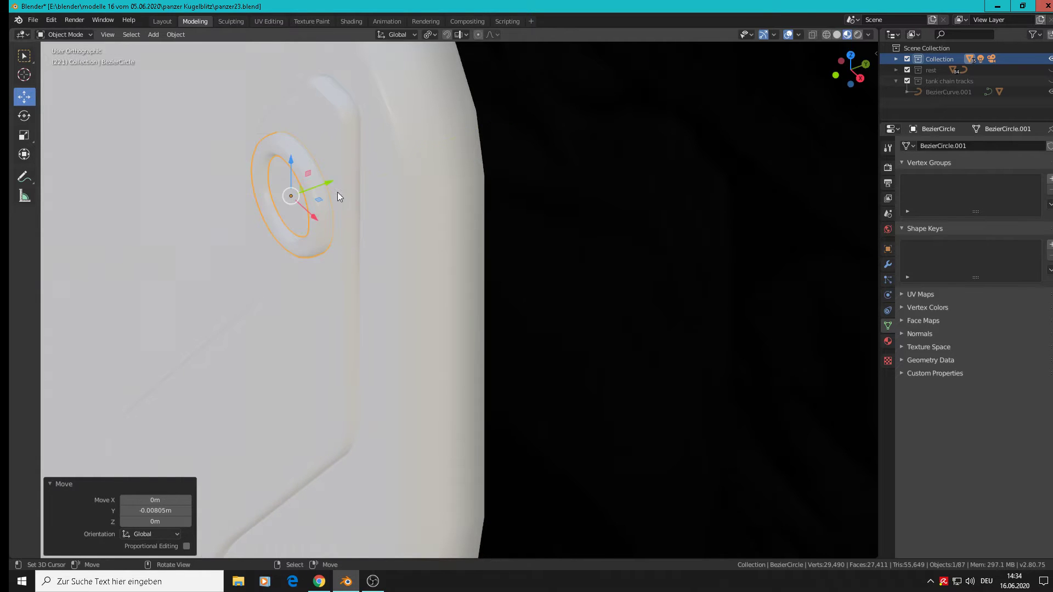
# Move the upper of the two remaining loose rings -0.0829 m in X and -0.00825 m in Z over the plate's bend
pyautogui.press('KP_1')
pyautogui.scroll(-3, 478, 229)
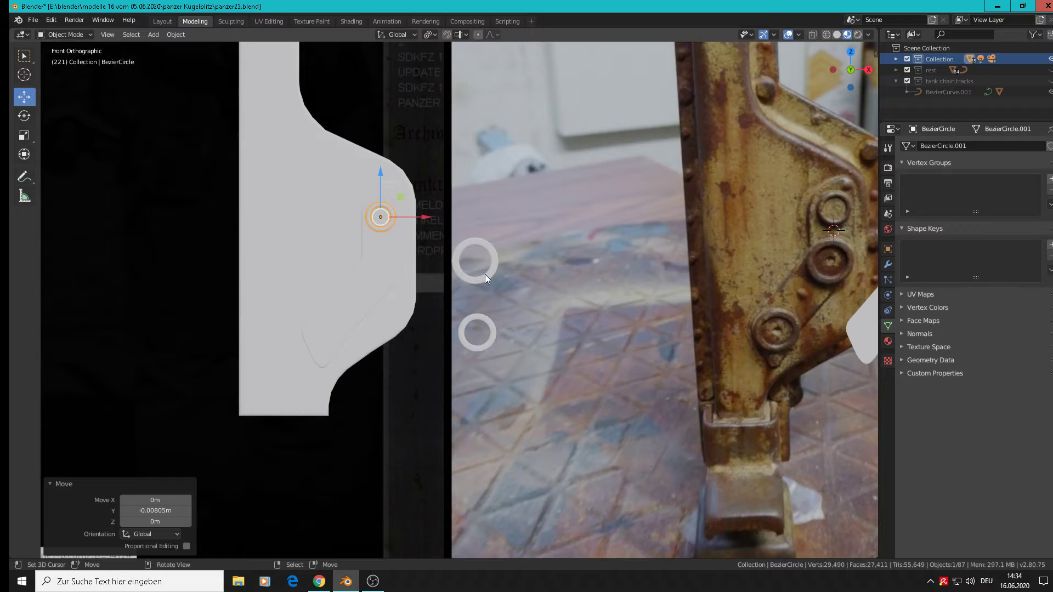
pyautogui.click(486, 276)
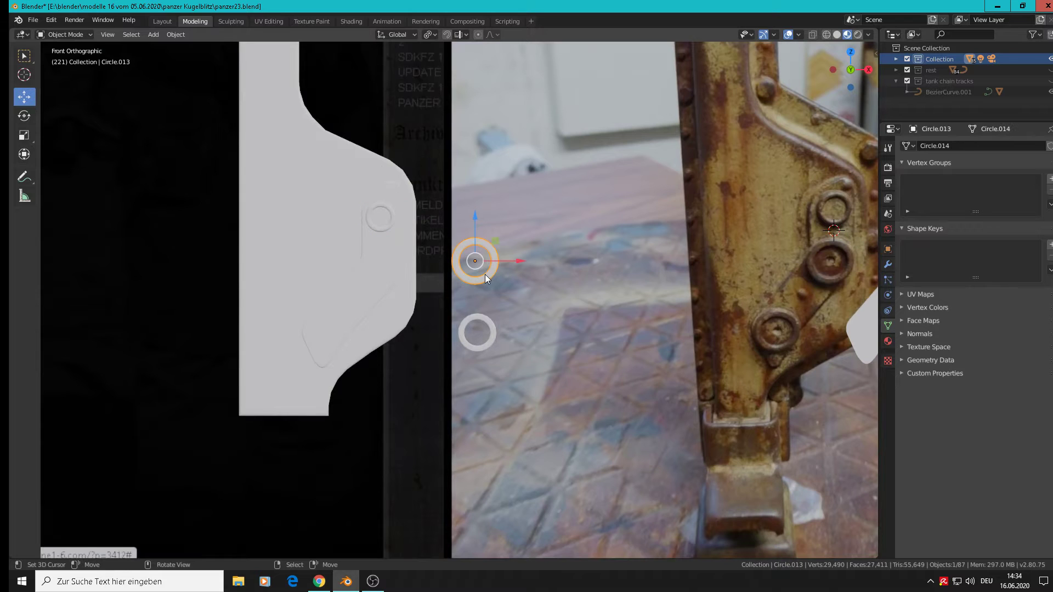
pyautogui.press('g')
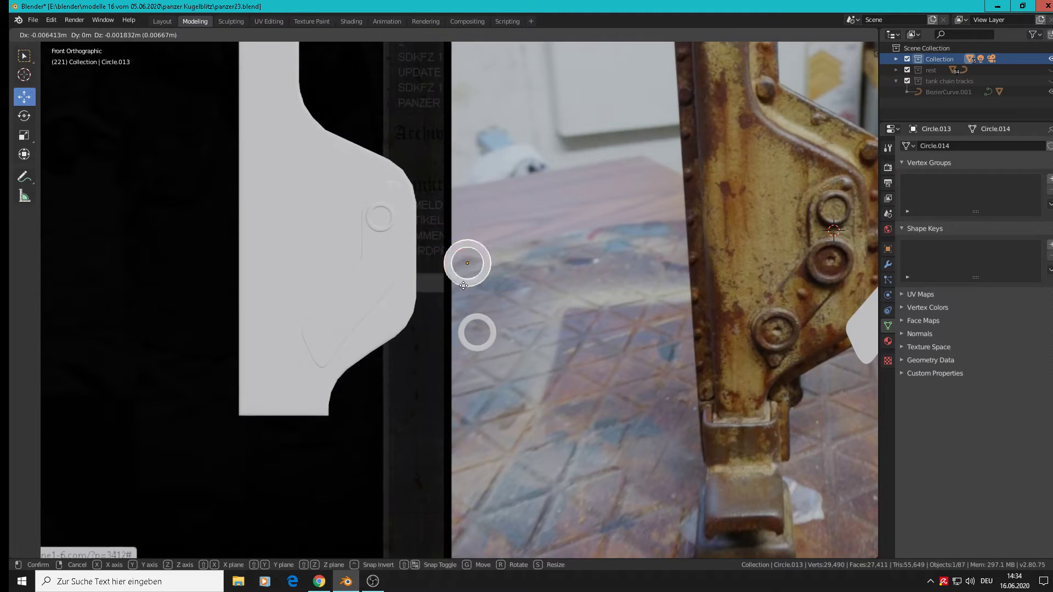
pyautogui.click(386, 284)
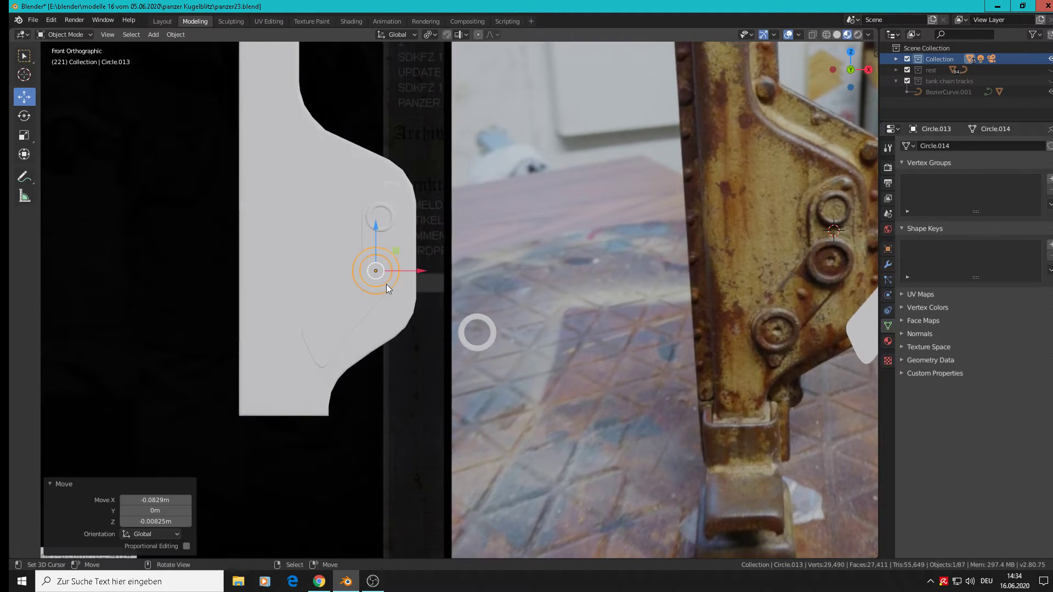
# Scale the middle ring to 0.815 and shift it 0.000895 m in X and -0.000128 m in Z to fit the plate's bend
pyautogui.scroll(5, 387, 284)
pyautogui.press('s')
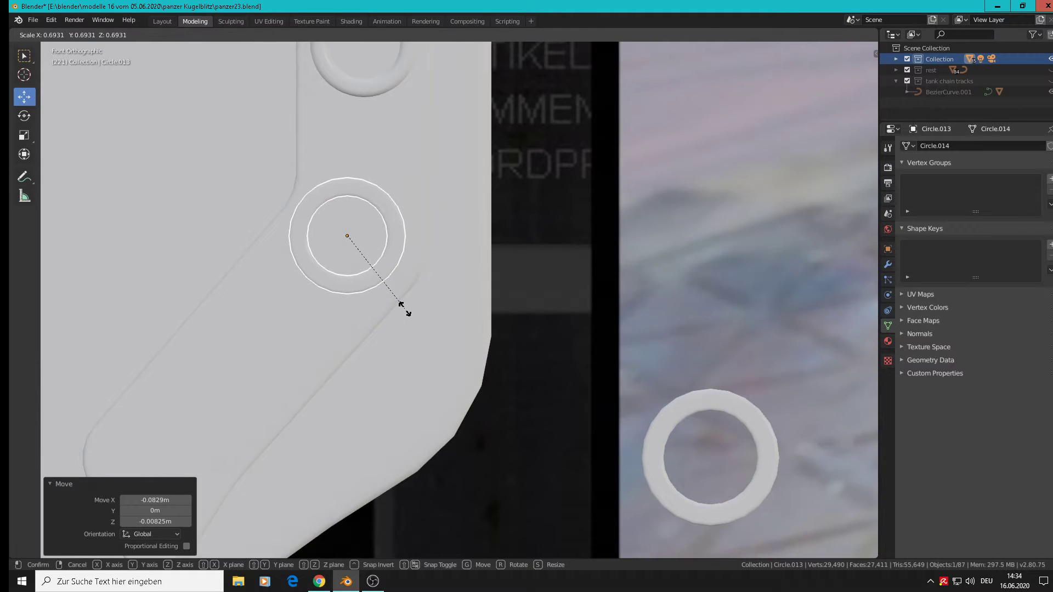
pyautogui.click(421, 316)
pyautogui.press('g')
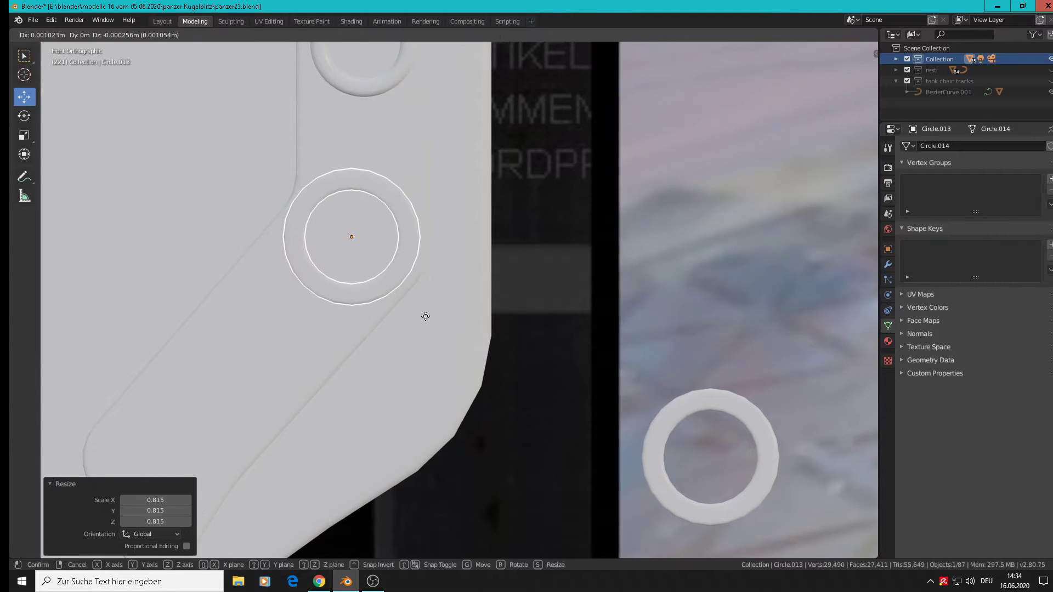
pyautogui.click(425, 317)
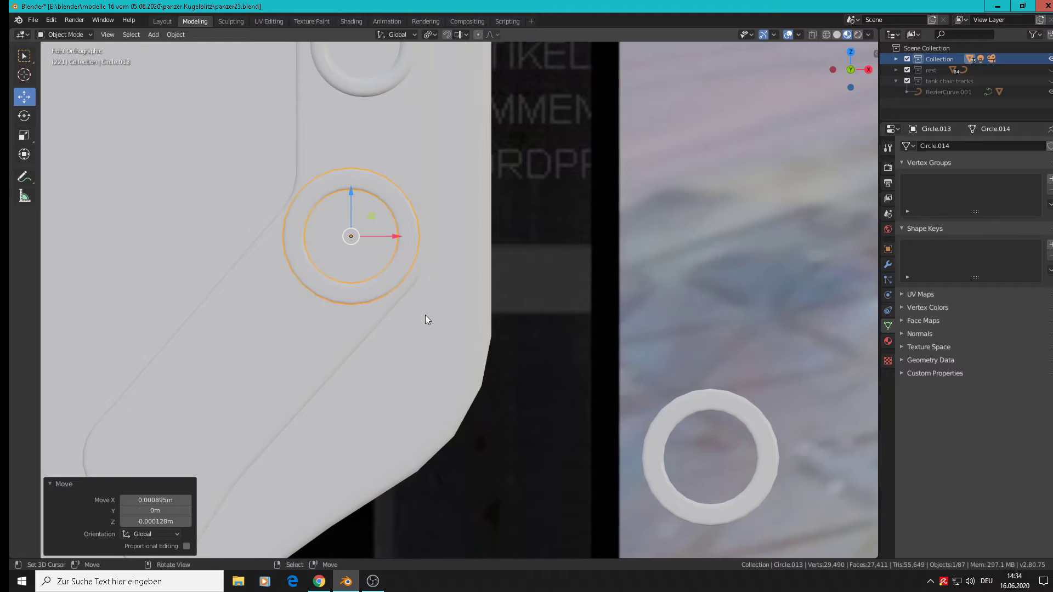
# Move the middle ring 1.27 m along Y to the plate, then adjust it -0.000362 m along Y onto the front surface
pyautogui.moveTo(425, 315); pyautogui.dragTo(506, 291, button='middle')
pyautogui.scroll(-5, 350, 330)
pyautogui.scroll(-3, 483, 277)
pyautogui.scroll(-3, 488, 274)
pyautogui.scroll(4, 578, 239)
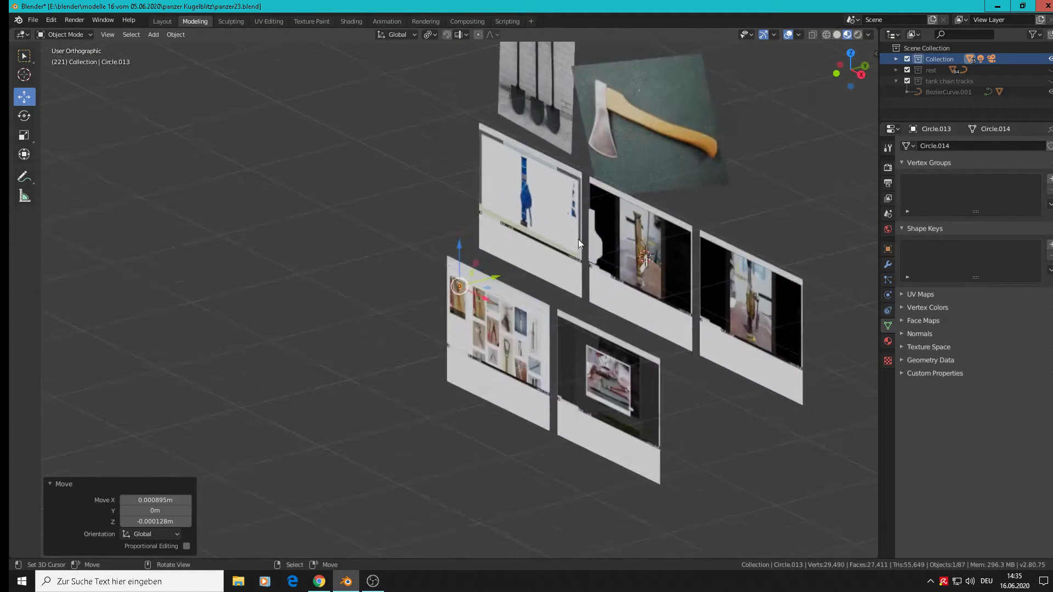
pyautogui.scroll(3, 449, 317)
pyautogui.moveTo(350, 346); pyautogui.dragTo(617, 281)
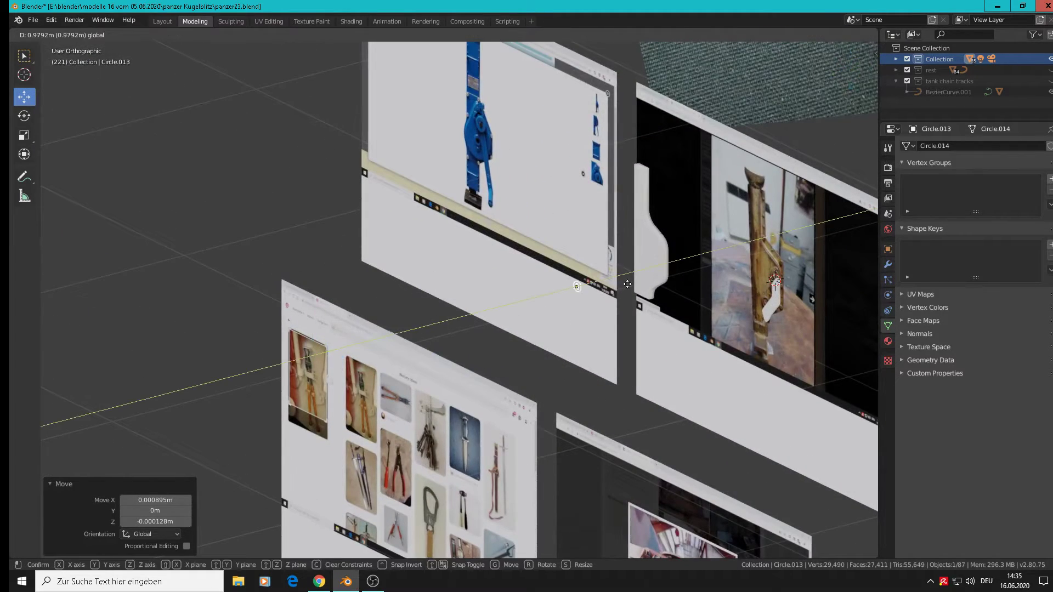
pyautogui.scroll(5, 590, 245)
pyautogui.scroll(4, 590, 244)
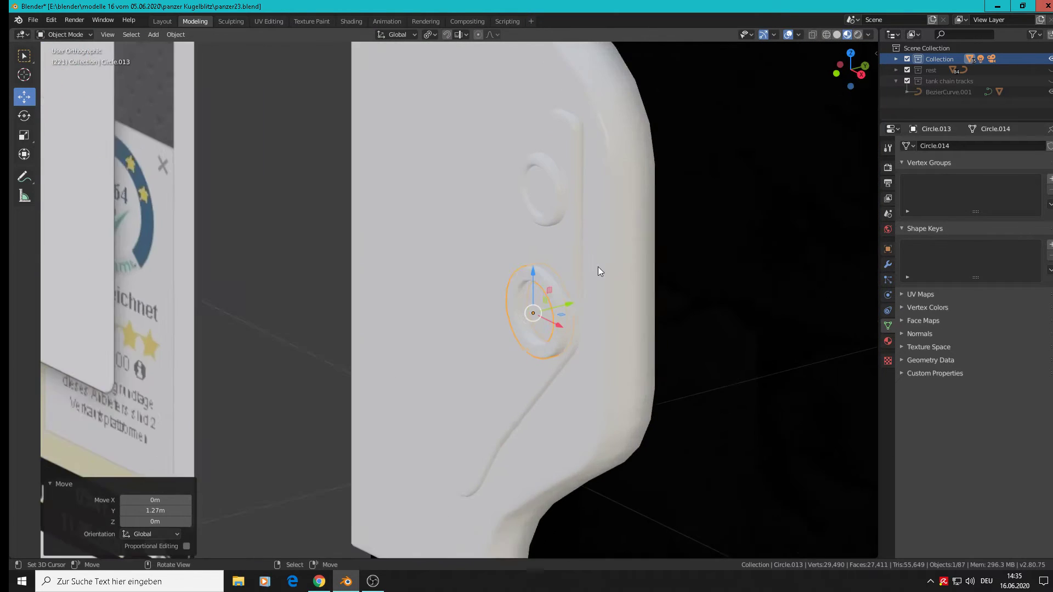
pyautogui.moveTo(552, 314)
pyautogui.mouseDown()
pyautogui.moveTo(543, 317)
pyautogui.moveTo(553, 320)
pyautogui.mouseUp()
# Move the last loose ring -0.128 m along X over the plate's lower end
pyautogui.scroll(-4, 552, 317)
pyautogui.moveTo(561, 319); pyautogui.dragTo(625, 312, button='middle')
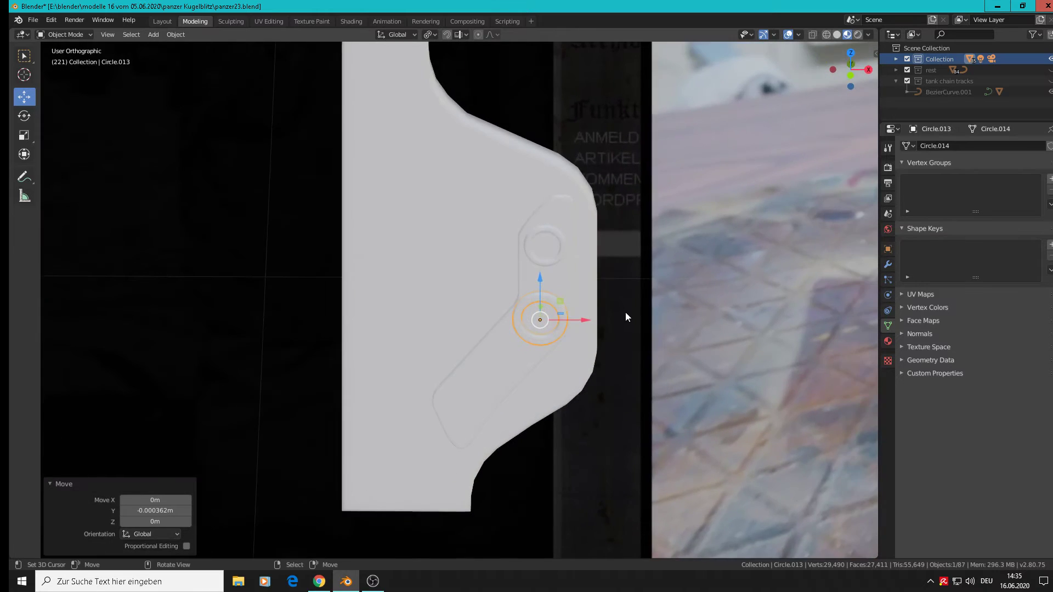
pyautogui.press('KP_1')
pyautogui.scroll(-8, 630, 312)
pyautogui.scroll(5, 647, 316)
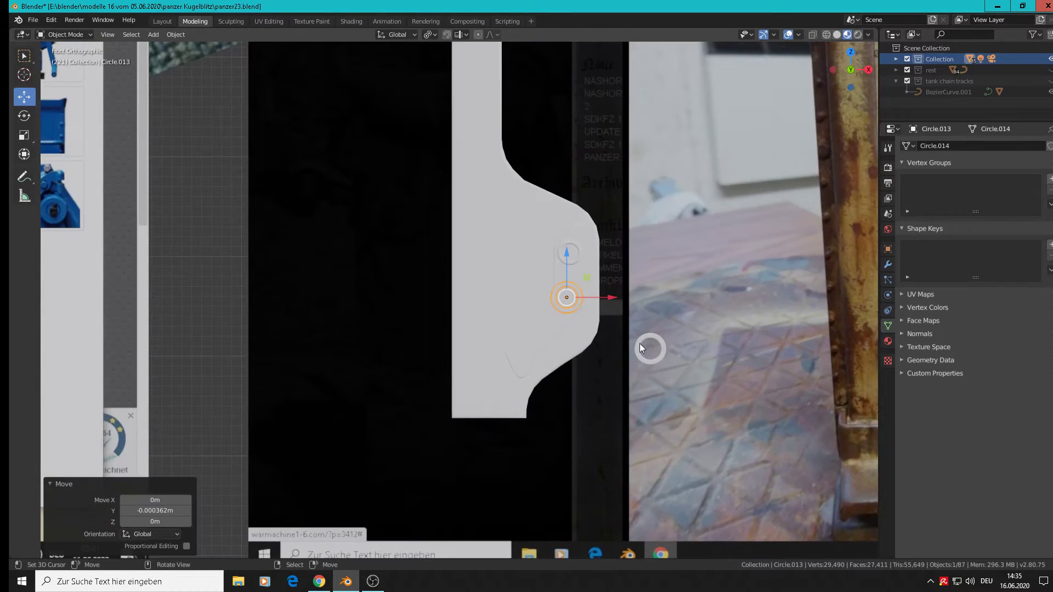
pyautogui.click(650, 348)
pyautogui.keyDown('shift'); pyautogui.moveTo(718, 367); pyautogui.dragTo(507, 294, button='middle'); pyautogui.keyUp('shift')
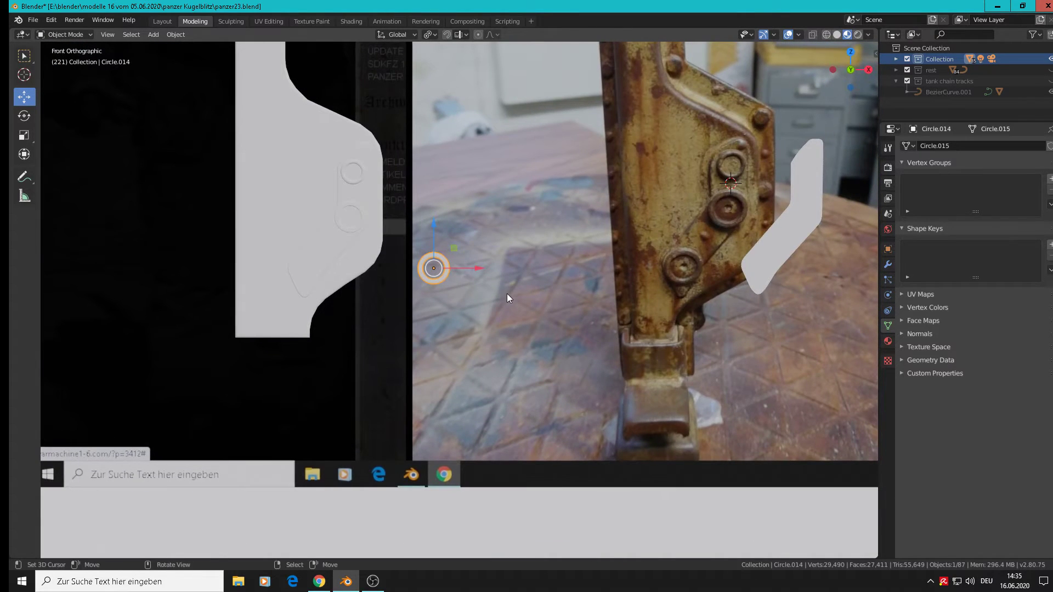
pyautogui.press('g')
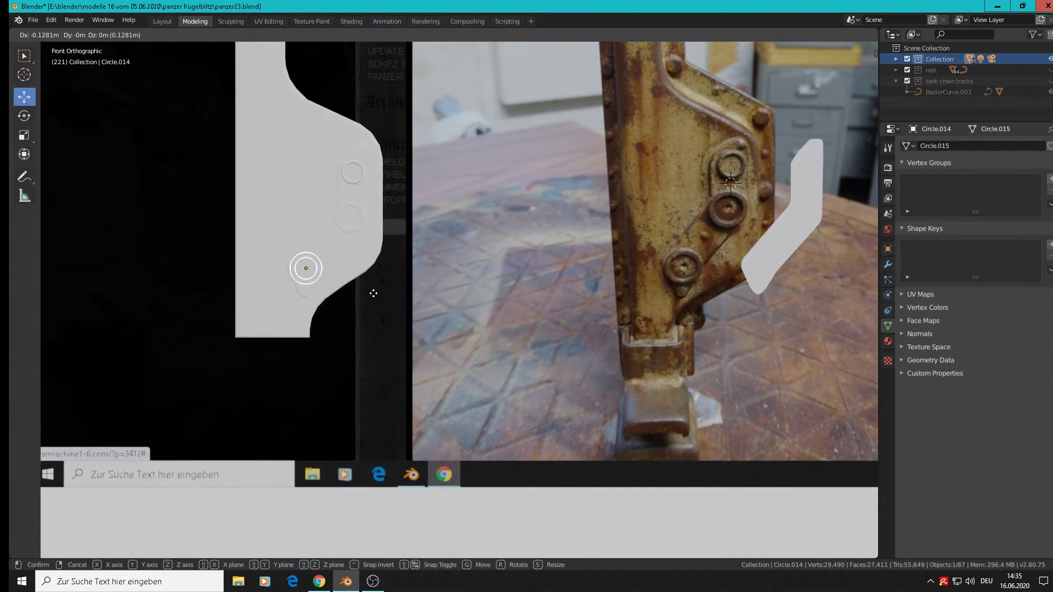
pyautogui.click(371, 289)
# Move the lower ring 1.59 m along Y toward the jack body
pyautogui.moveTo(372, 287); pyautogui.dragTo(281, 311, button='middle')
pyautogui.scroll(-9, 303, 299)
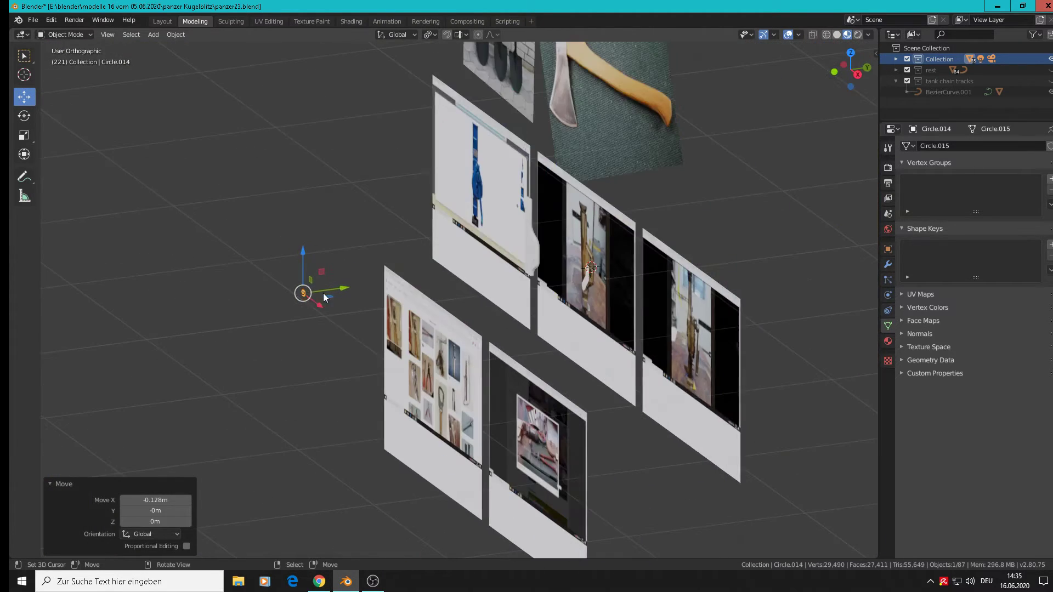
pyautogui.moveTo(347, 288); pyautogui.dragTo(624, 288)
pyautogui.scroll(10, 614, 265)
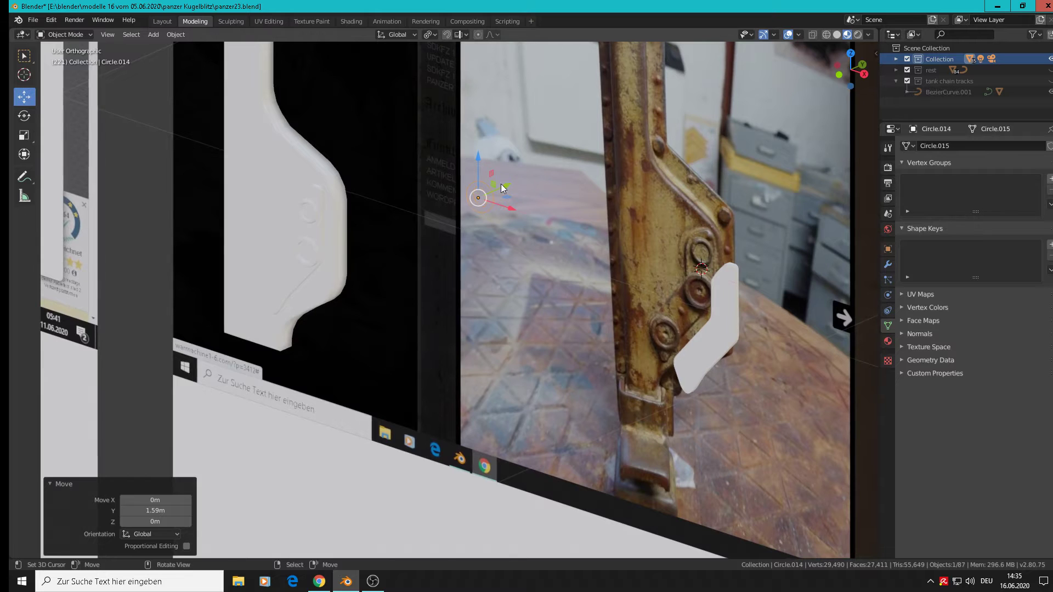
# Shift the lower ring -0.262 m in X and -0.161 m in Z, and pull it -0.194 m along Y
pyautogui.moveTo(501, 186); pyautogui.dragTo(295, 272)
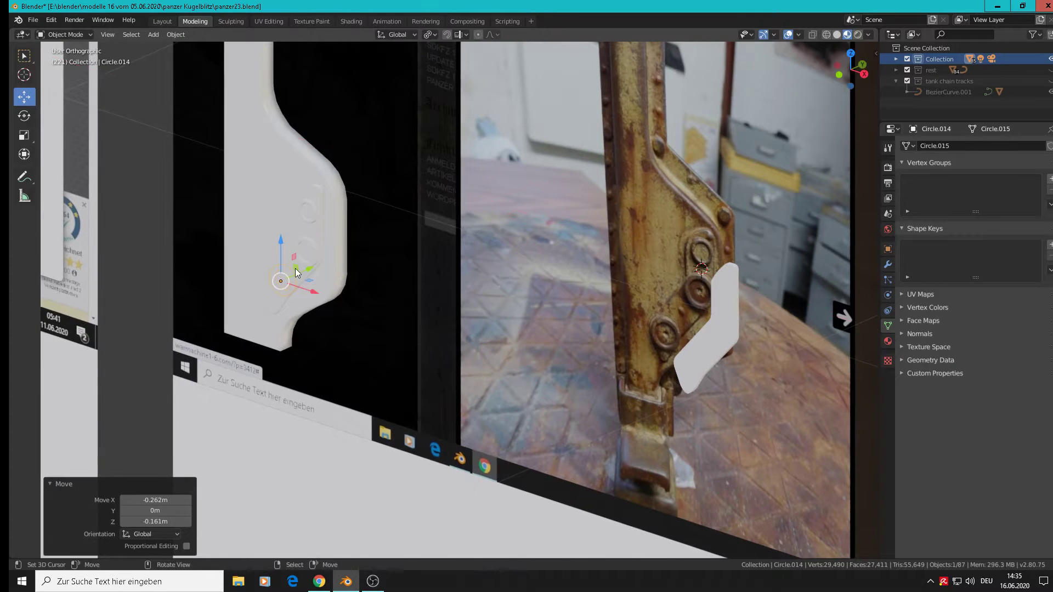
pyautogui.scroll(6, 295, 270)
pyautogui.moveTo(275, 268); pyautogui.dragTo(571, 173, button='middle')
pyautogui.scroll(-4, 592, 194)
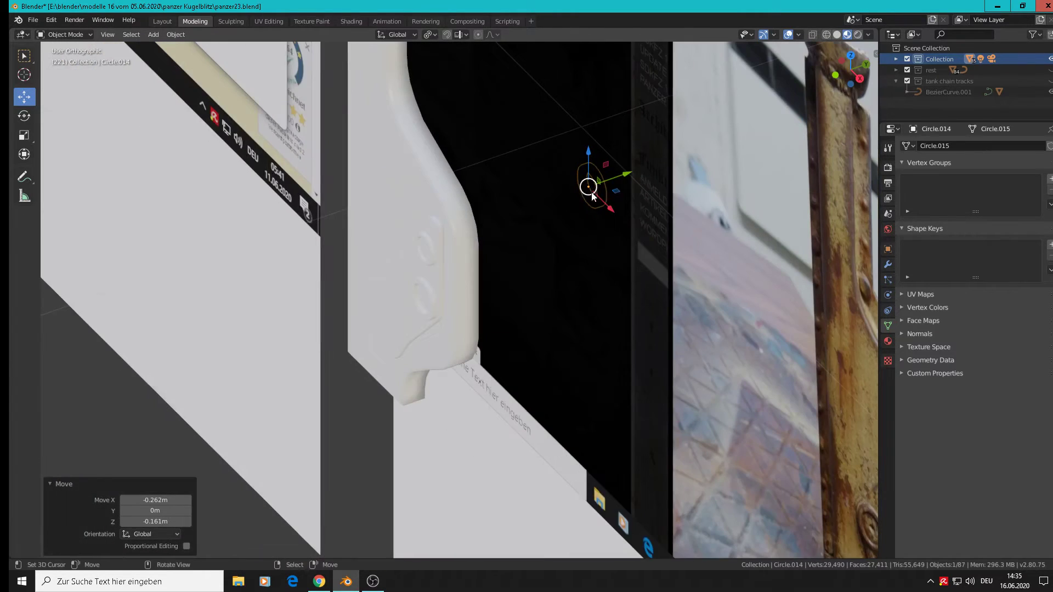
pyautogui.moveTo(629, 175); pyautogui.dragTo(388, 259)
# Bring the lower ring back along X beneath the plate and raise it 0.131 m in Z
pyautogui.moveTo(466, 262); pyautogui.dragTo(478, 263, button='middle')
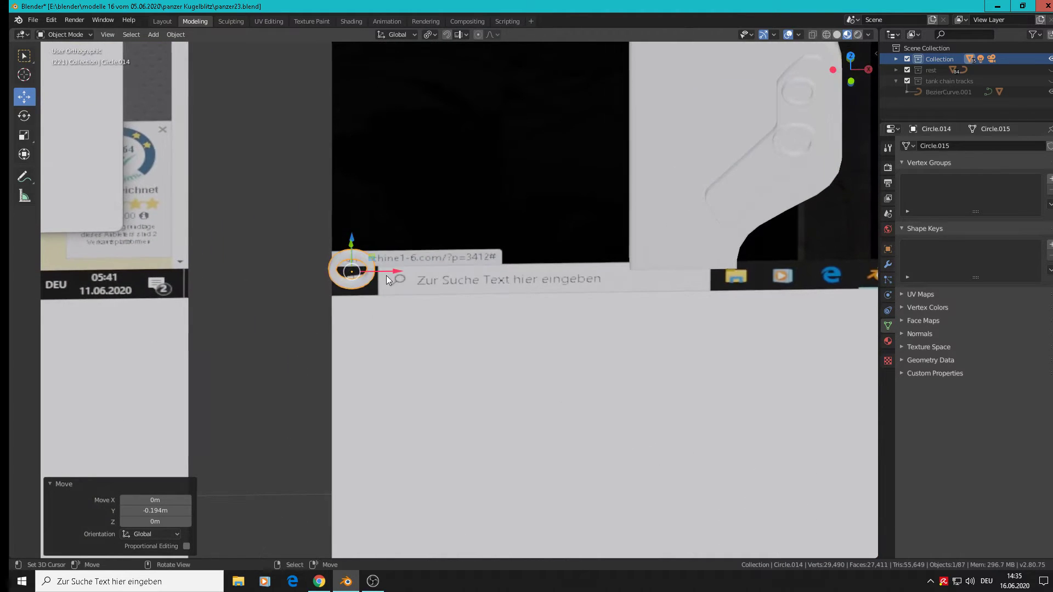
pyautogui.moveTo(391, 271); pyautogui.dragTo(780, 267)
pyautogui.moveTo(749, 240); pyautogui.dragTo(746, 199, button='middle')
pyautogui.moveTo(743, 216); pyautogui.dragTo(774, 554)
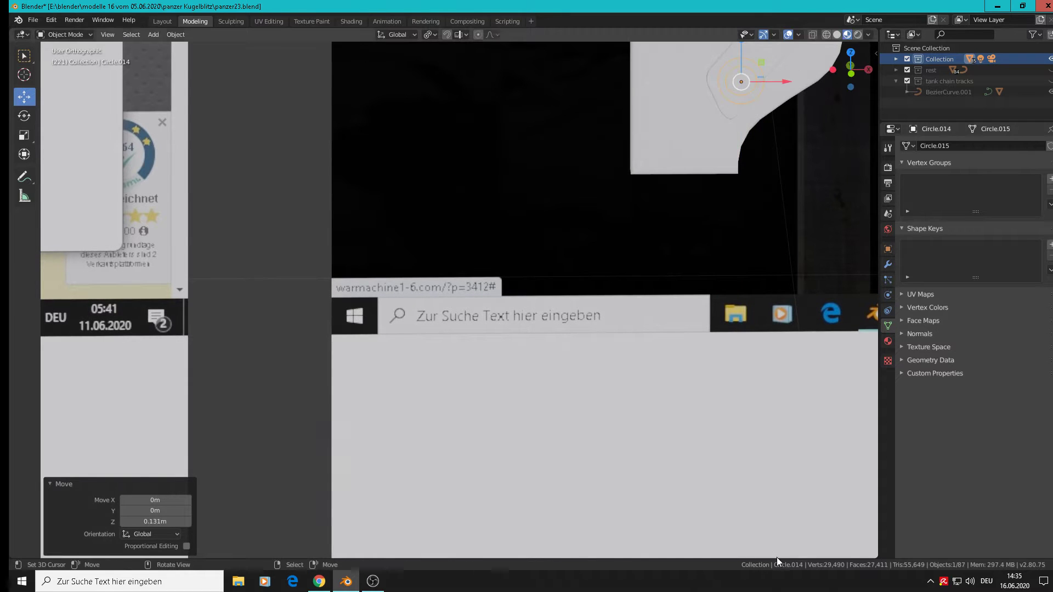
# Align the lower ring with the plate's lower end in front view by moving it -0.00928 m in X and 0.0309 m in Z
pyautogui.moveTo(801, 154); pyautogui.dragTo(694, 280, button='middle')
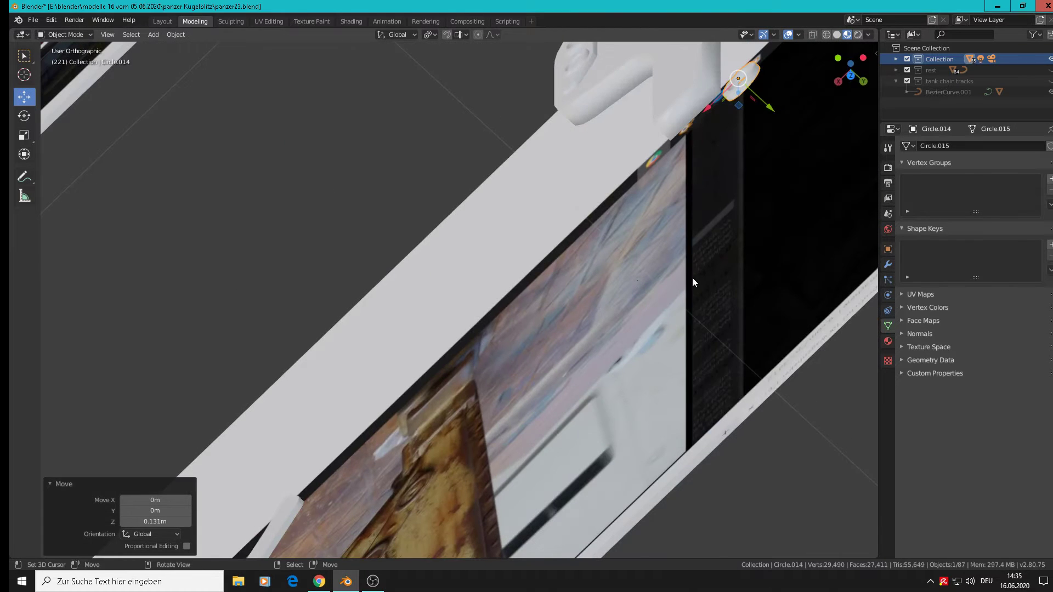
pyautogui.press('KP_1')
pyautogui.scroll(6, 517, 314)
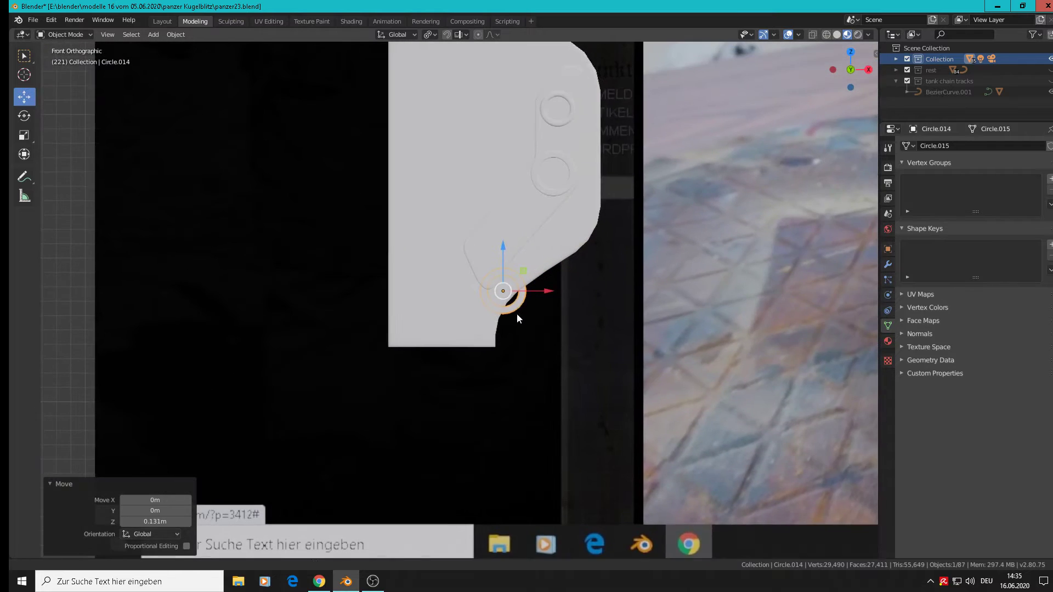
pyautogui.press('g')
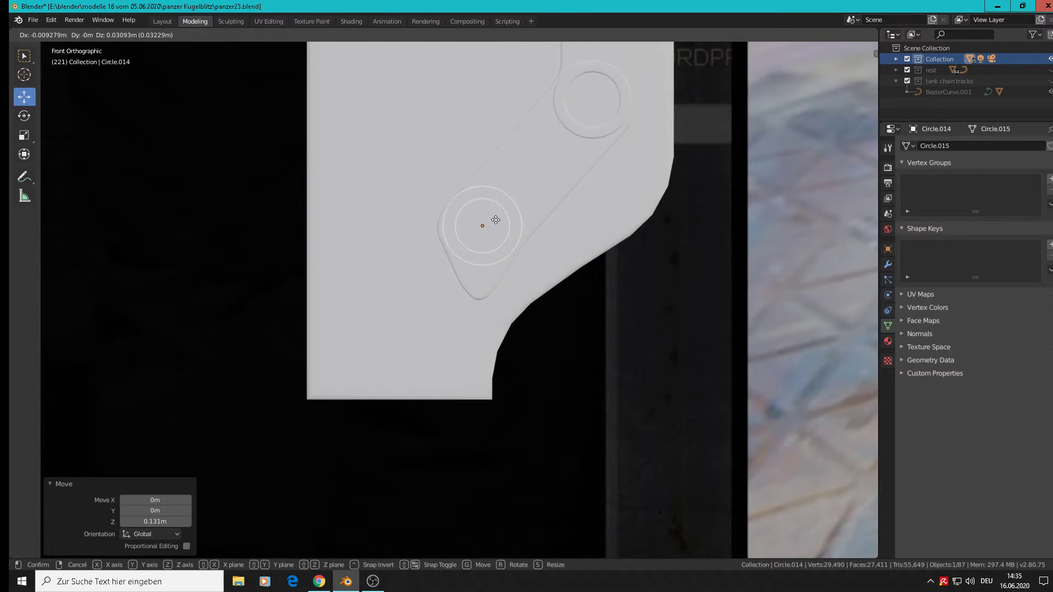
pyautogui.click(496, 220)
# Move the lower ring about -0.12 m along Y onto the plate's front surface
pyautogui.moveTo(496, 219)
pyautogui.mouseDown(button='middle')
pyautogui.moveTo(499, 257)
pyautogui.moveTo(507, 220)
pyautogui.mouseUp(button='middle')
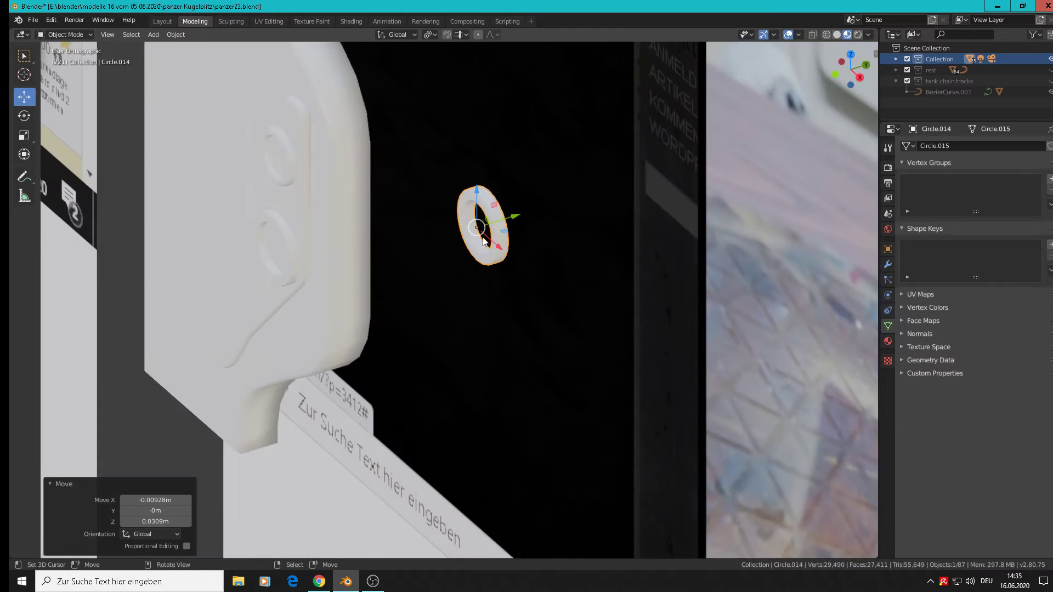
pyautogui.press('g')
pyautogui.press('y')
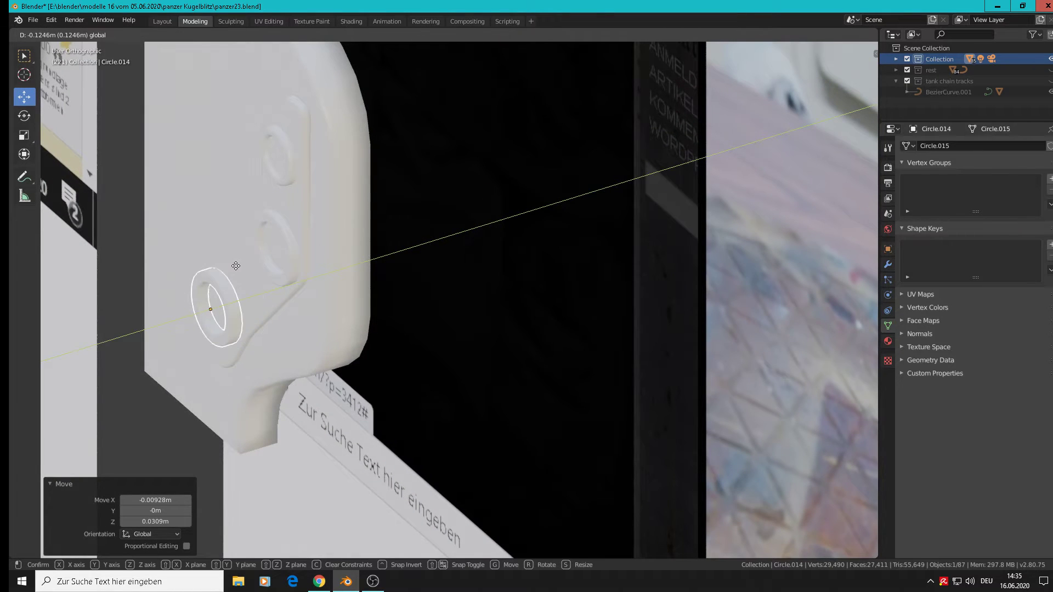
pyautogui.click(240, 265)
# Return to the front view and save the Blender file
pyautogui.moveTo(241, 265); pyautogui.dragTo(221, 51, button='middle')
pyautogui.scroll(-3, 222, 51)
pyautogui.click(33, 20)
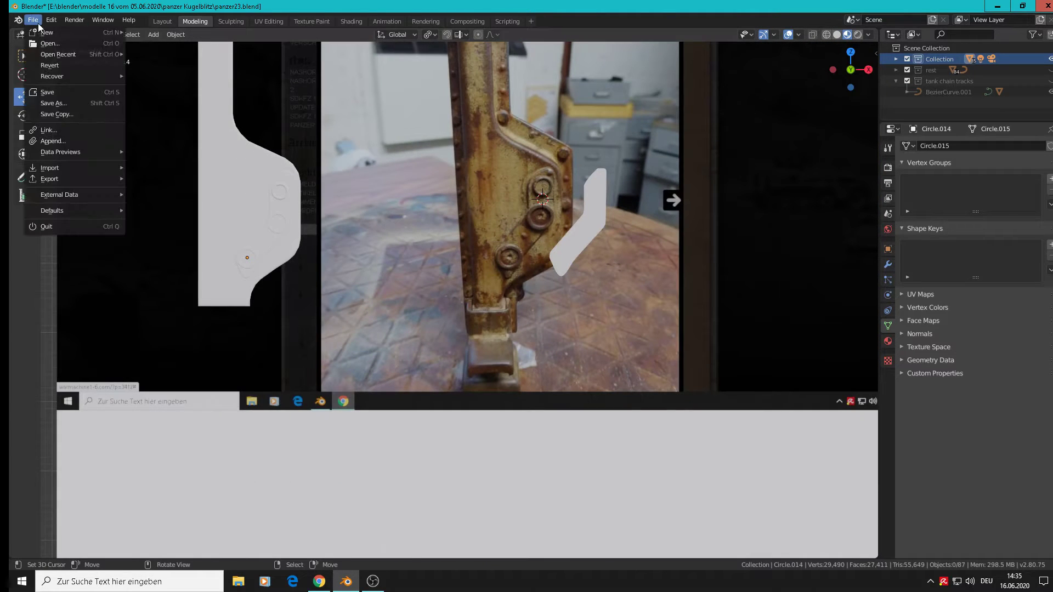
pyautogui.click(57, 93)
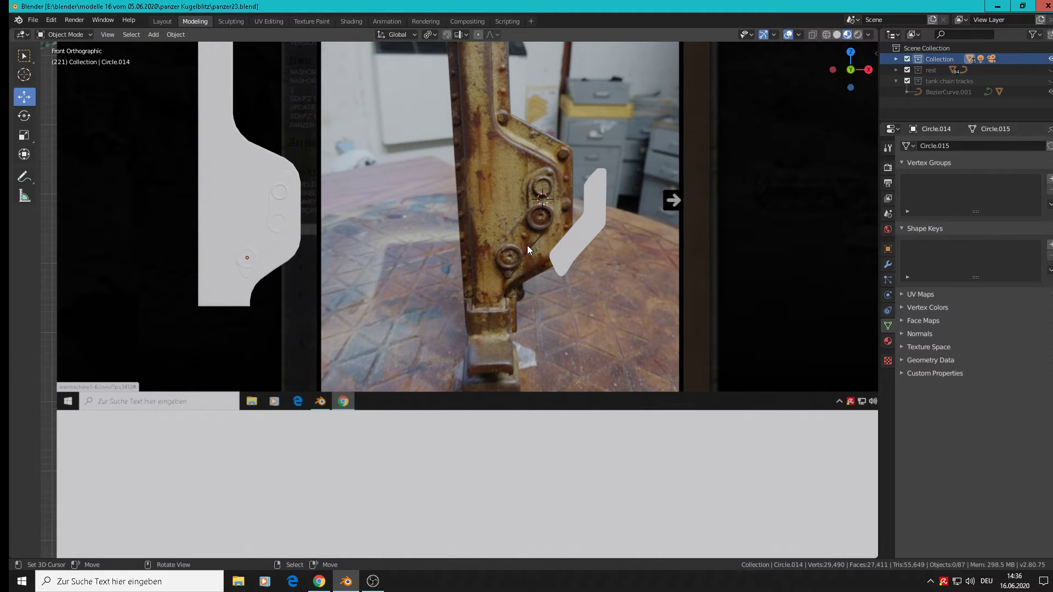
# Add a UV sphere with 24 segments at the uppermost rivet on the reference photo's jack flange
pyautogui.scroll(-3, 527, 245)
pyautogui.scroll(2, 495, 107)
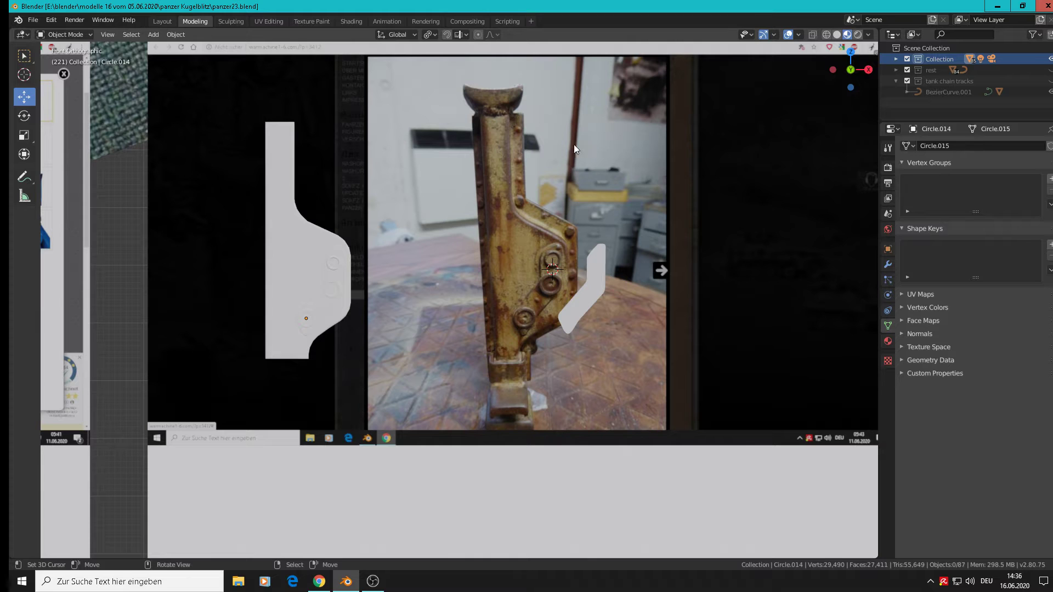
pyautogui.scroll(2, 532, 152)
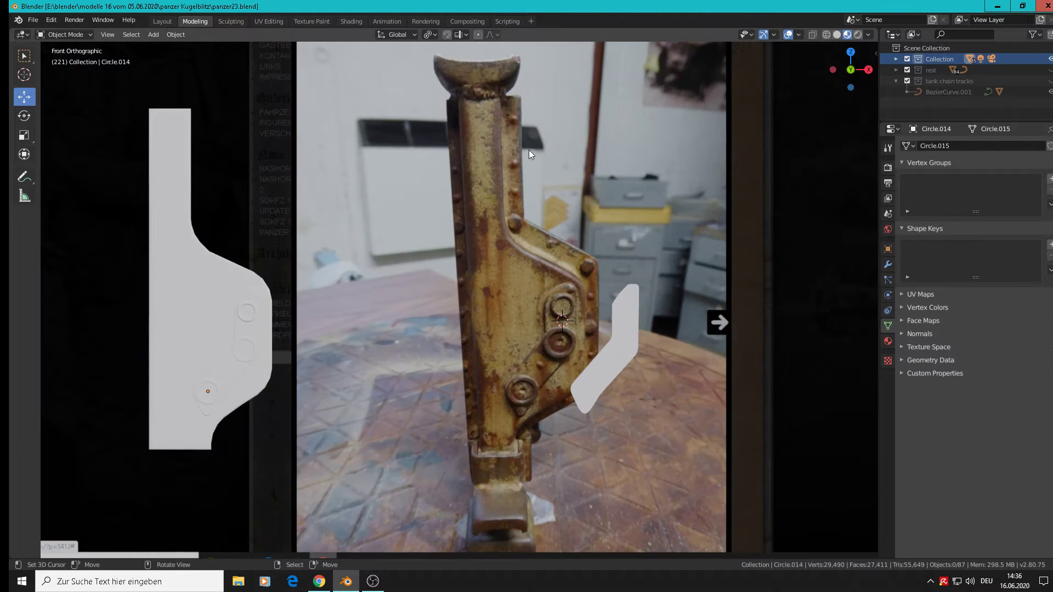
pyautogui.click(513, 120)
pyautogui.click(154, 34)
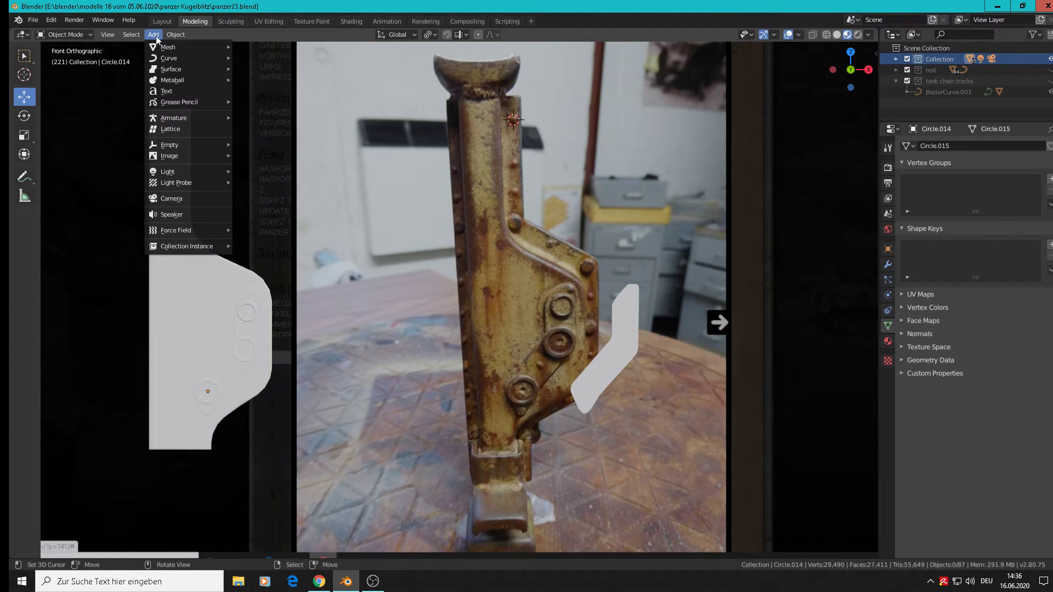
pyautogui.moveTo(156, 45)
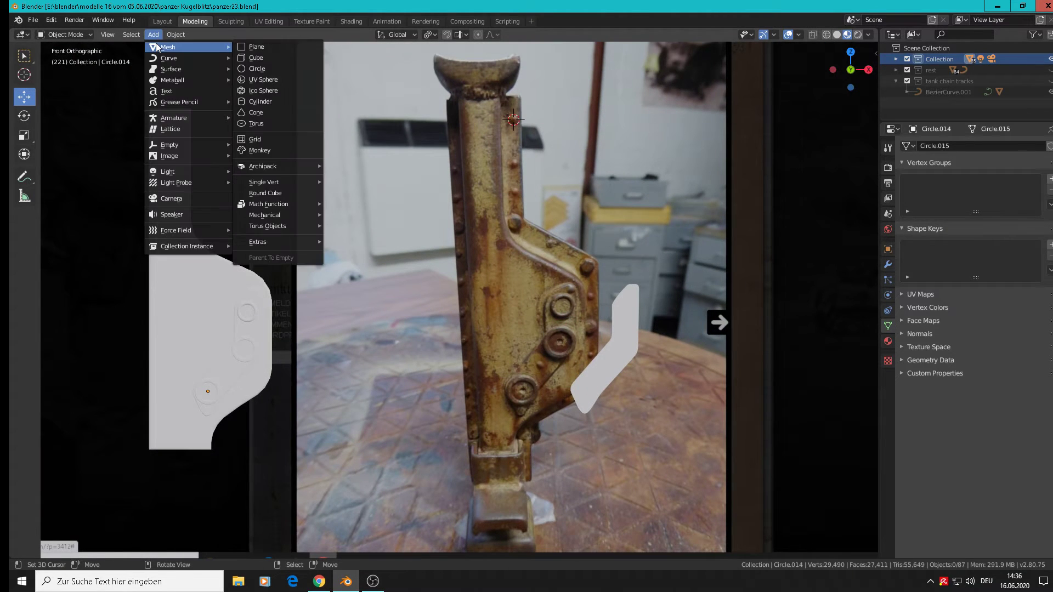
pyautogui.click(263, 78)
pyautogui.click(169, 434)
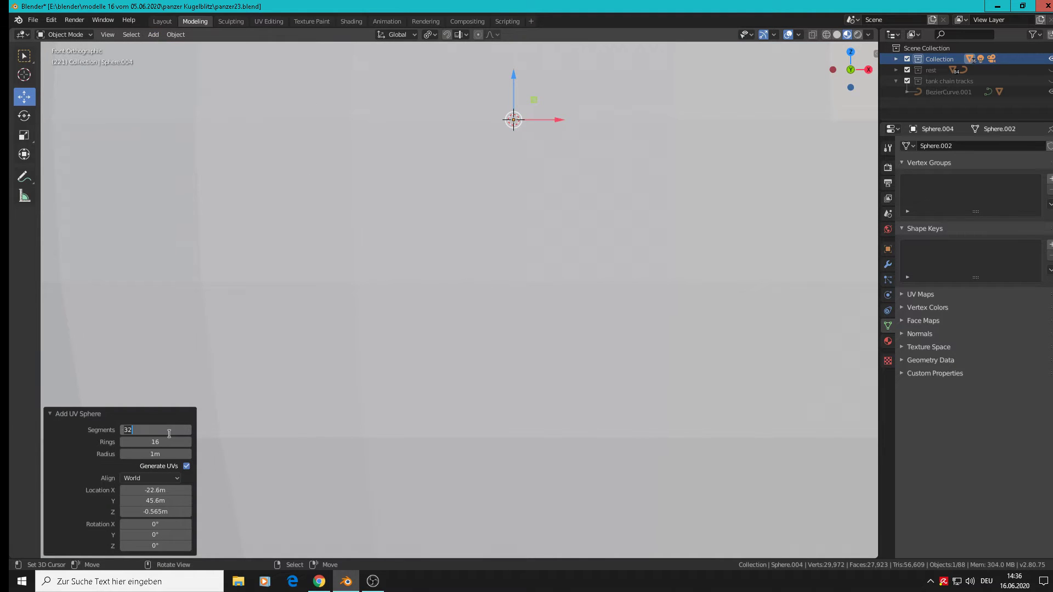
pyautogui.write('"$')
# Scale the sphere down to the rivet's size, about 0.011 m across, and move it -0.158 m along Y in front of the photo
pyautogui.press('s')
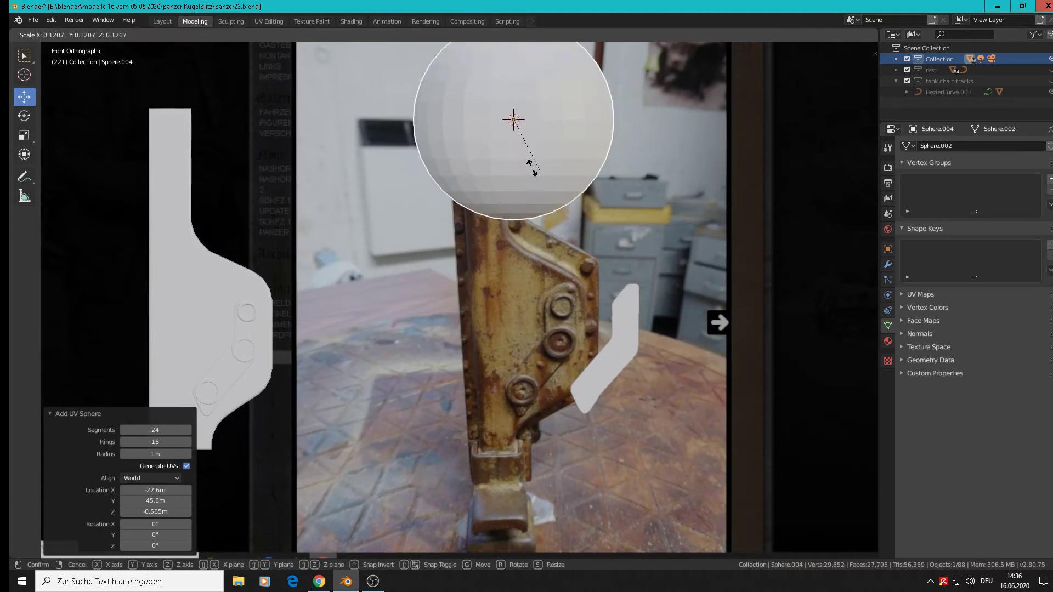
pyautogui.click(509, 150)
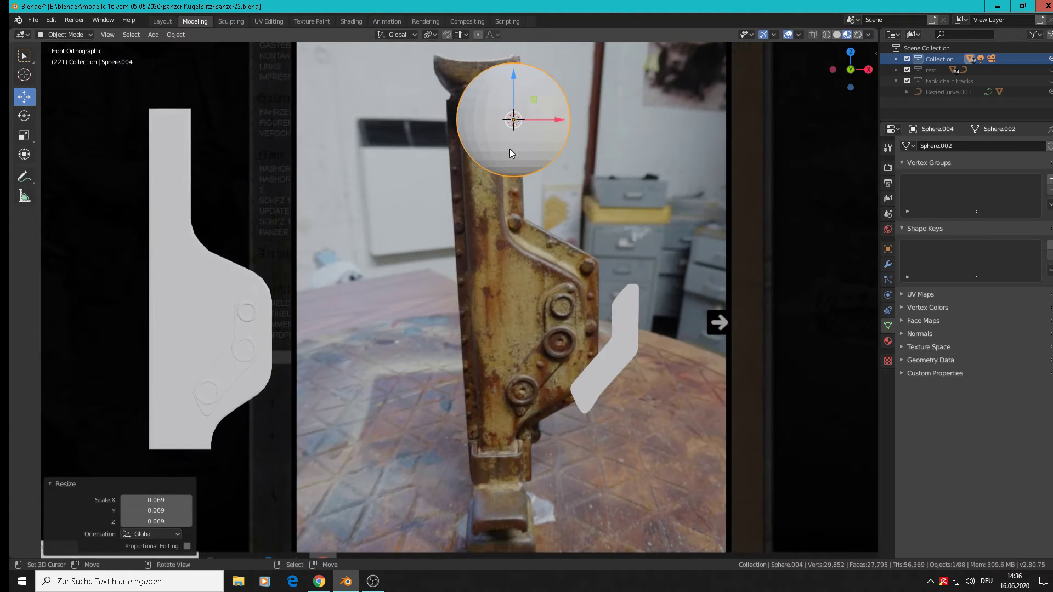
pyautogui.press('s')
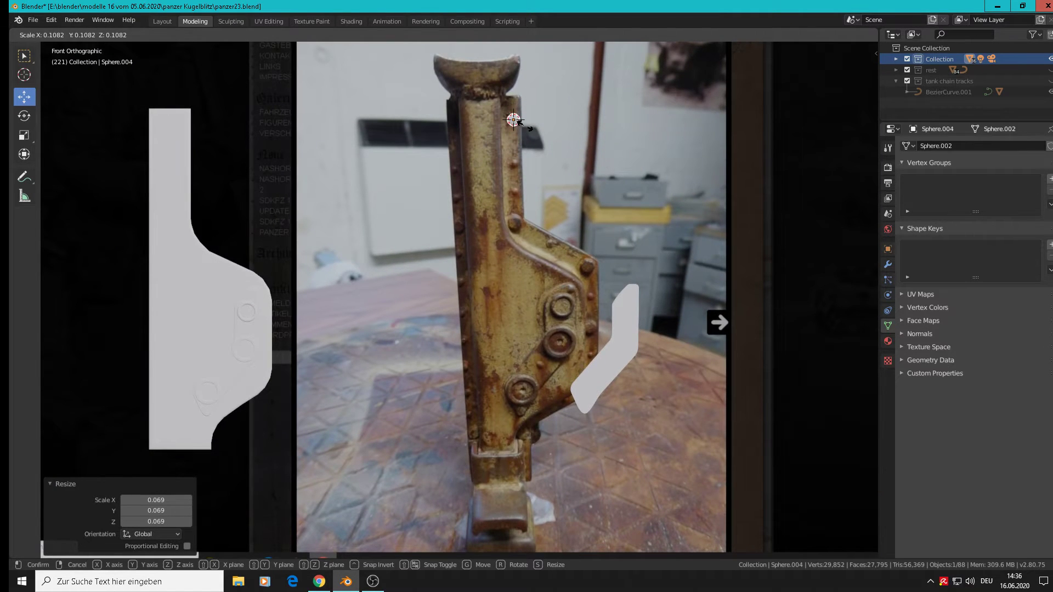
pyautogui.click(522, 125)
pyautogui.scroll(2, 548, 128)
pyautogui.moveTo(549, 127); pyautogui.dragTo(475, 235, button='middle')
pyautogui.moveTo(526, 80); pyautogui.dragTo(396, 187)
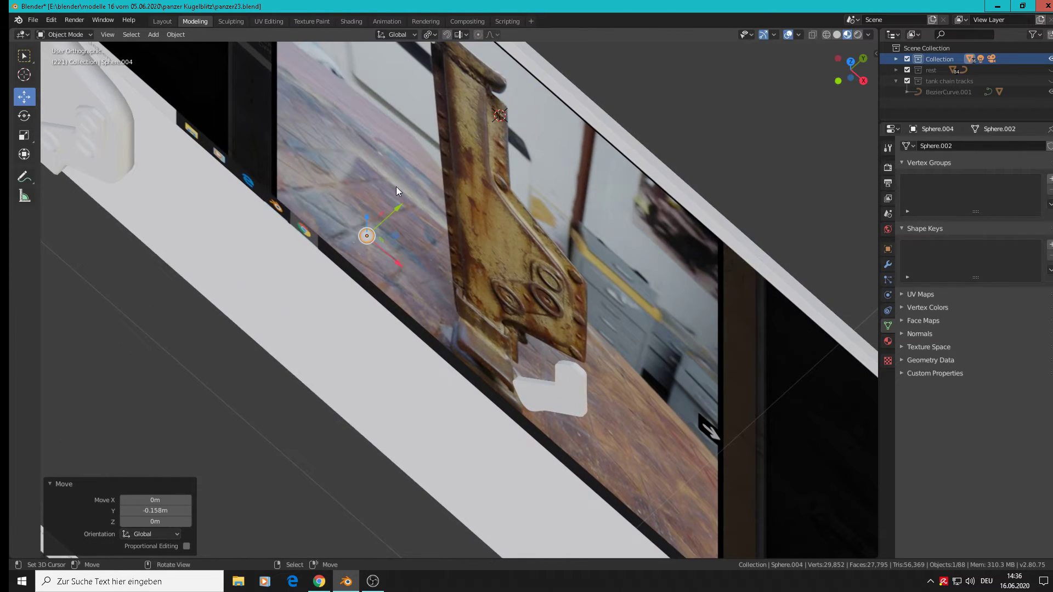
# Delete the edges of the sphere's rear half in top view, using vertex selection with X-ray enabled
pyautogui.press('KP_7')
pyautogui.scroll(4, 358, 219)
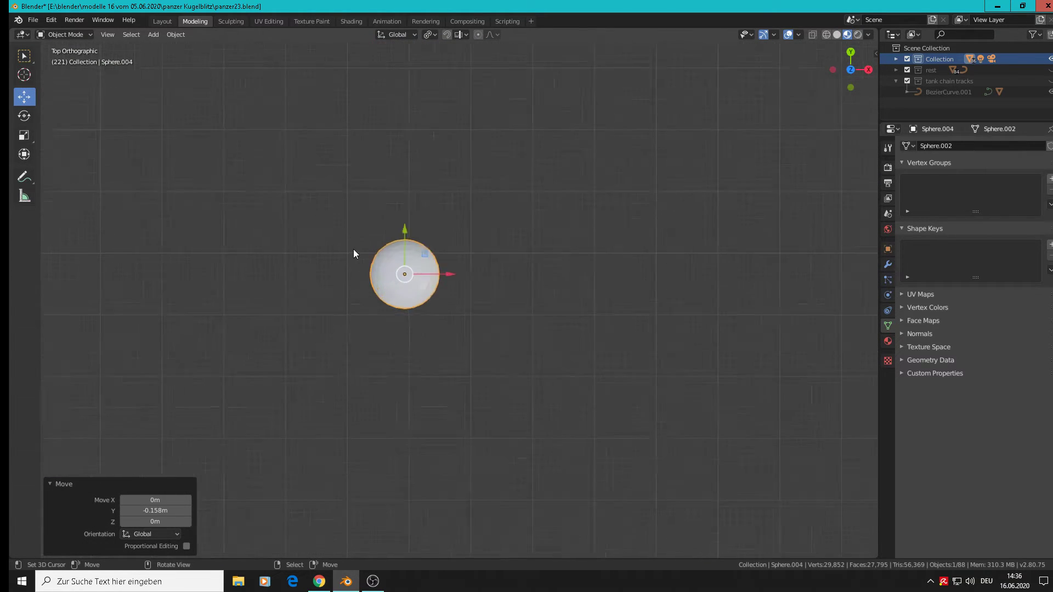
pyautogui.press('Tab')
pyautogui.press('KP_Decimal')
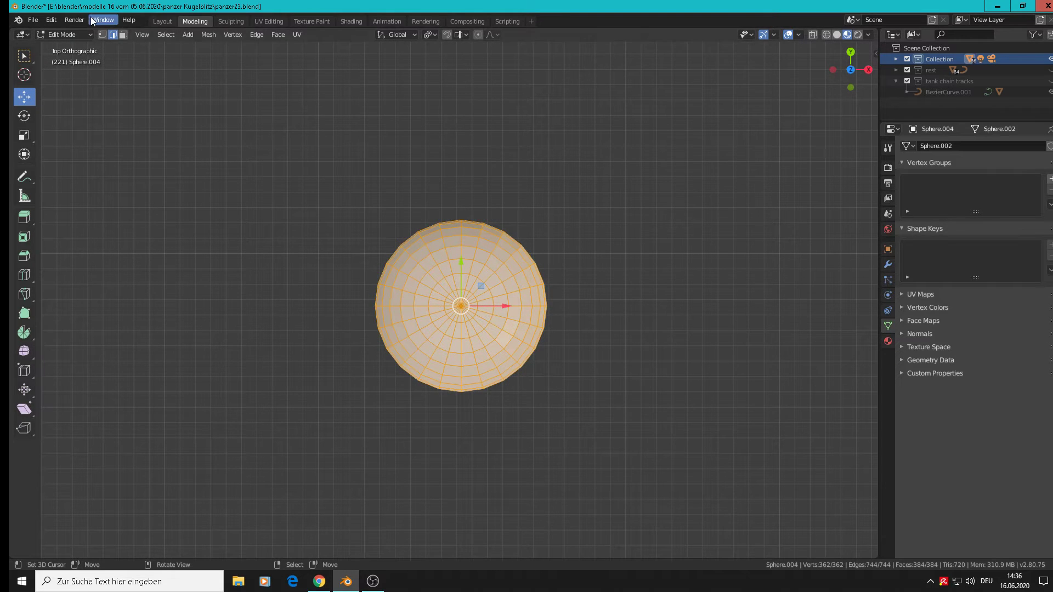
pyautogui.click(102, 34)
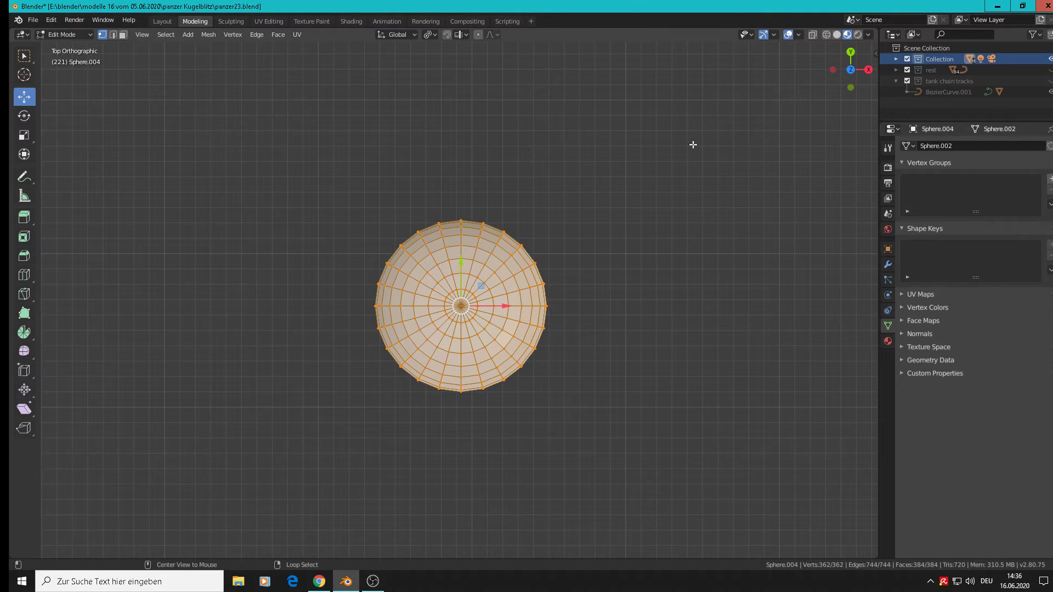
pyautogui.hotkey('alt', 'a')
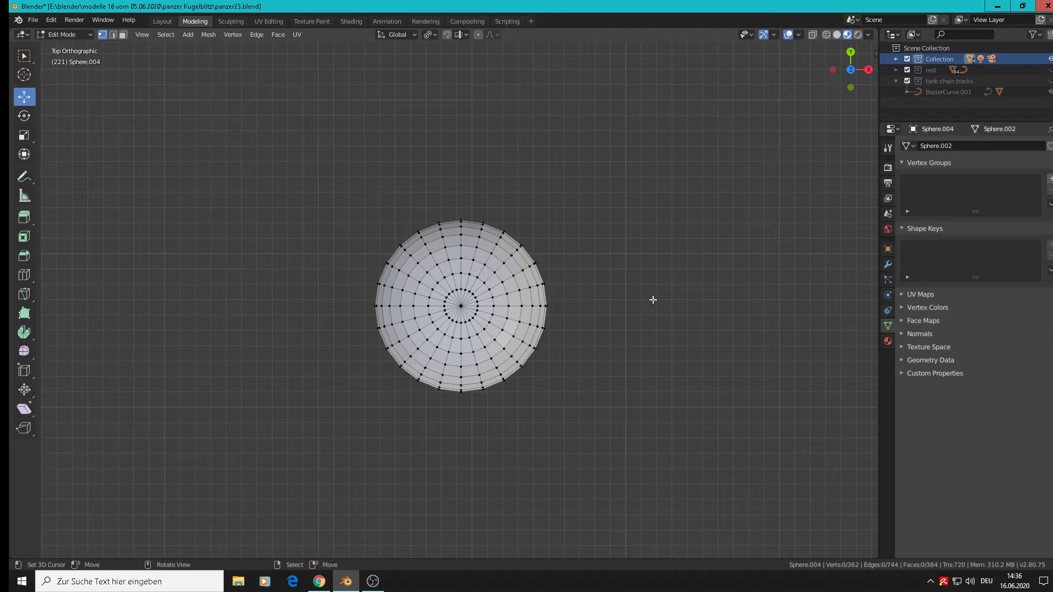
pyautogui.click(813, 35)
pyautogui.press('b')
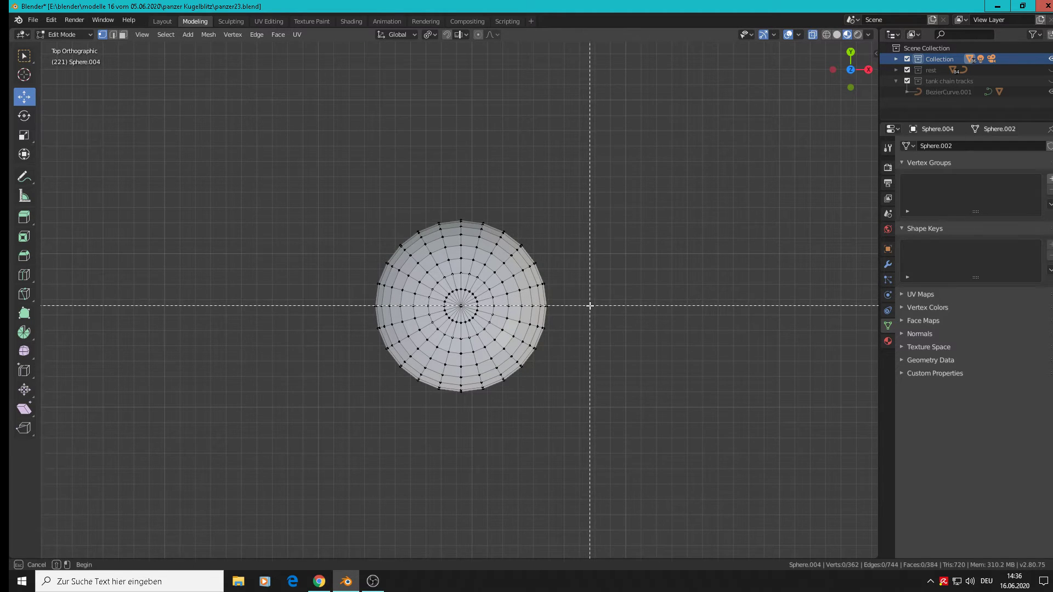
pyautogui.moveTo(591, 301); pyautogui.dragTo(301, 193)
pyautogui.press('x')
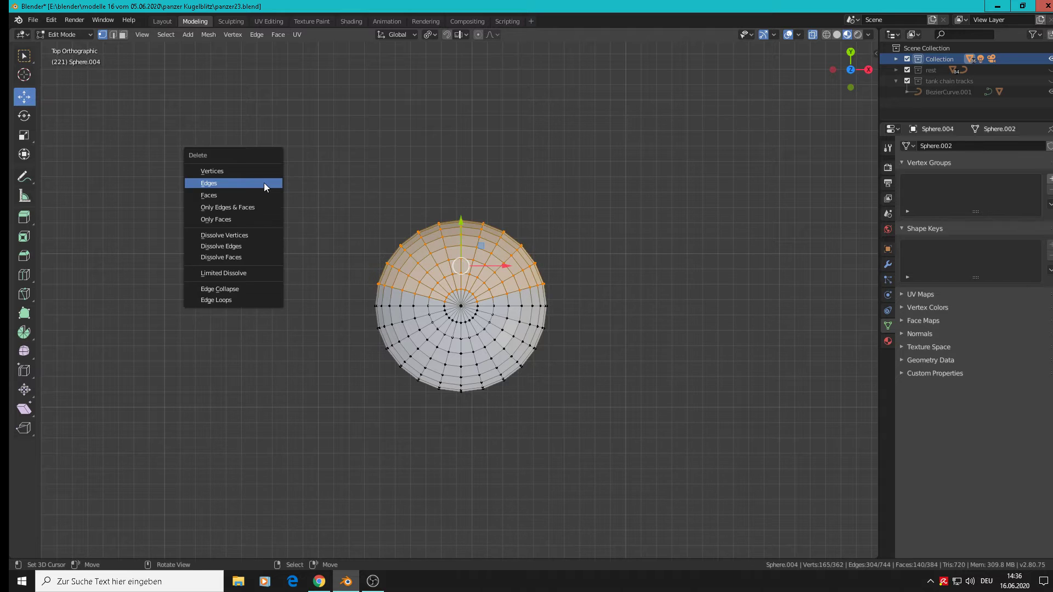
pyautogui.click(265, 183)
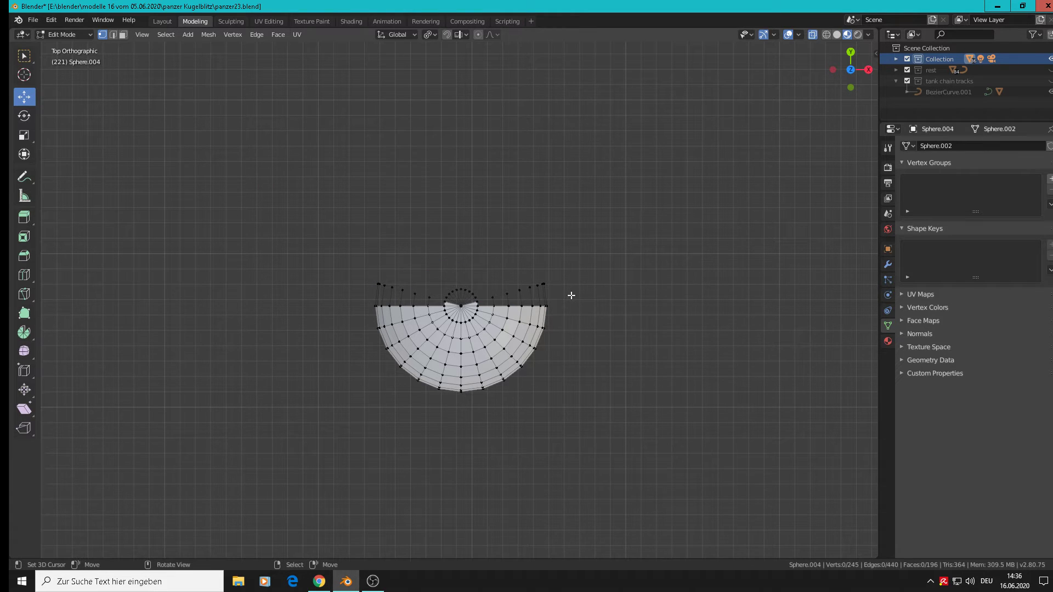
# Delete the loose leftover points behind the half sphere's flat side and return to Object Mode
pyautogui.press('b')
pyautogui.moveTo(572, 295); pyautogui.dragTo(210, 201)
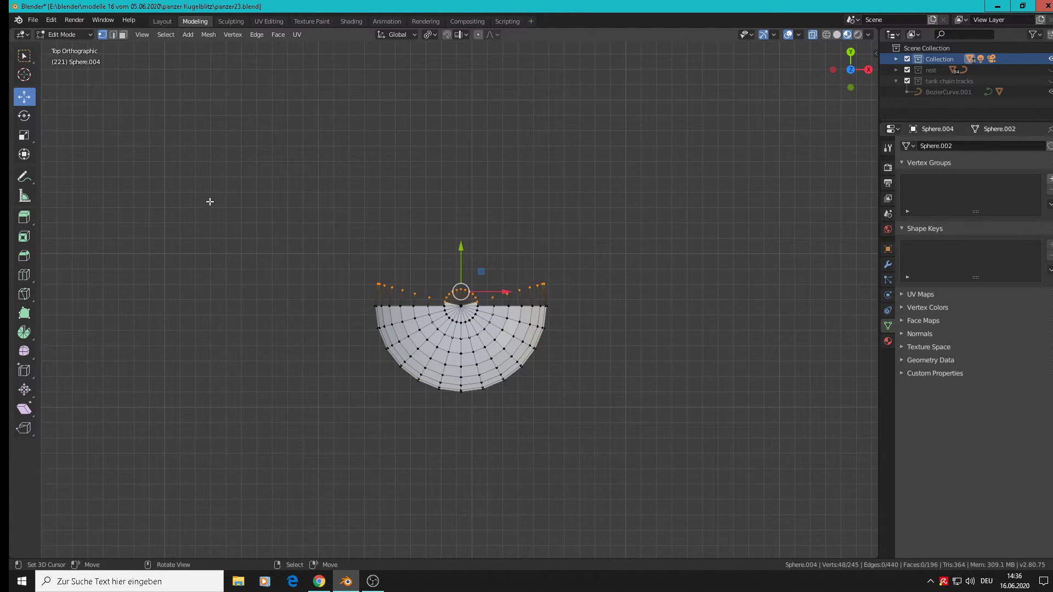
pyautogui.press('x')
pyautogui.click(210, 183)
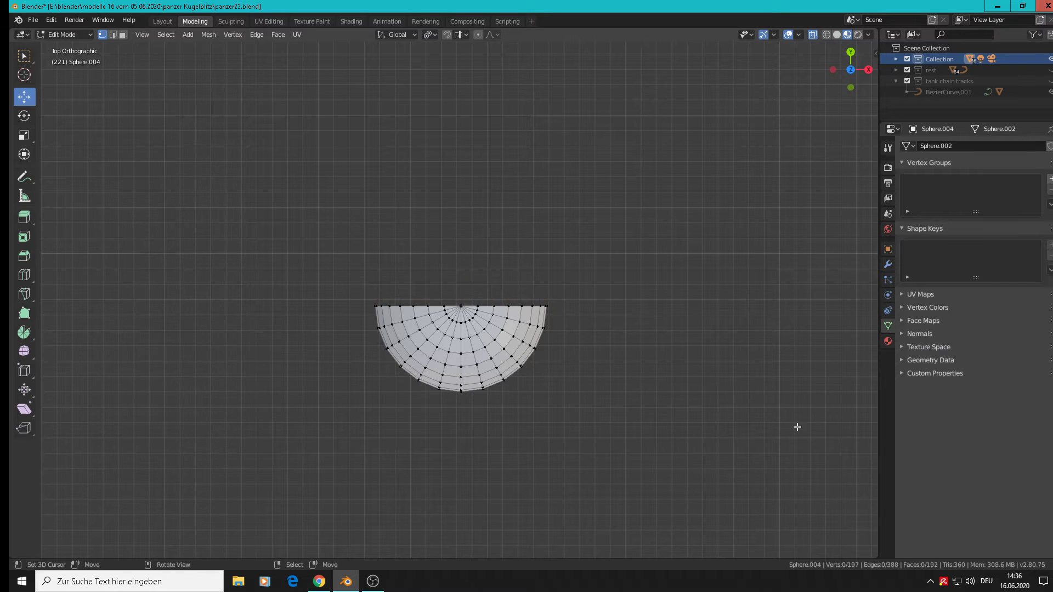
pyautogui.press('Tab')
# Flatten the half sphere along Y with a scale of 0.797 and check it against the rivet in front view
pyautogui.moveTo(668, 440); pyautogui.dragTo(584, 364, button='middle')
pyautogui.scroll(-8, 603, 385)
pyautogui.scroll(4, 584, 365)
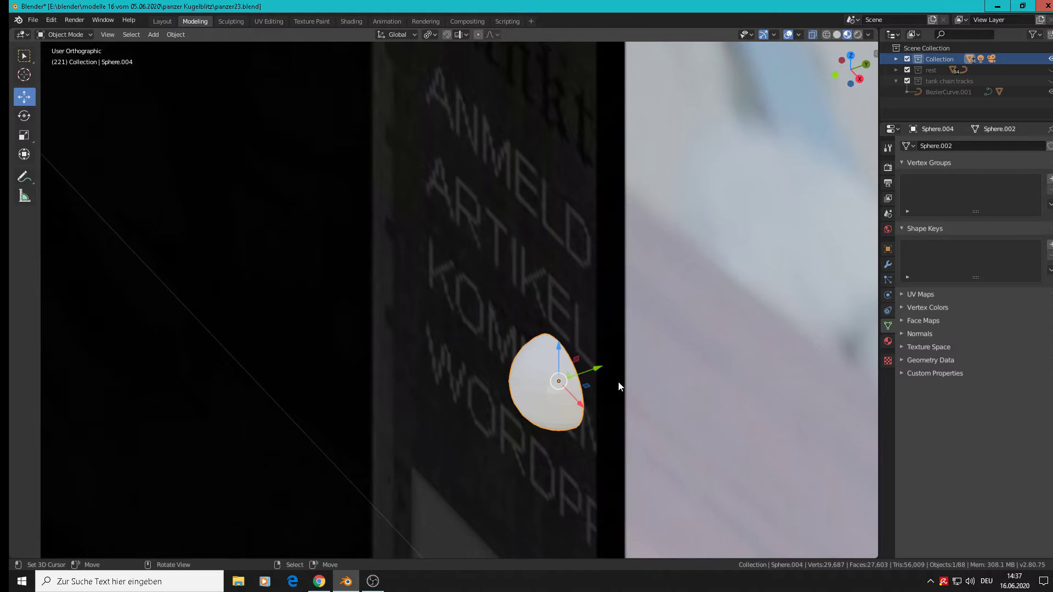
pyautogui.press('s')
pyautogui.press('y')
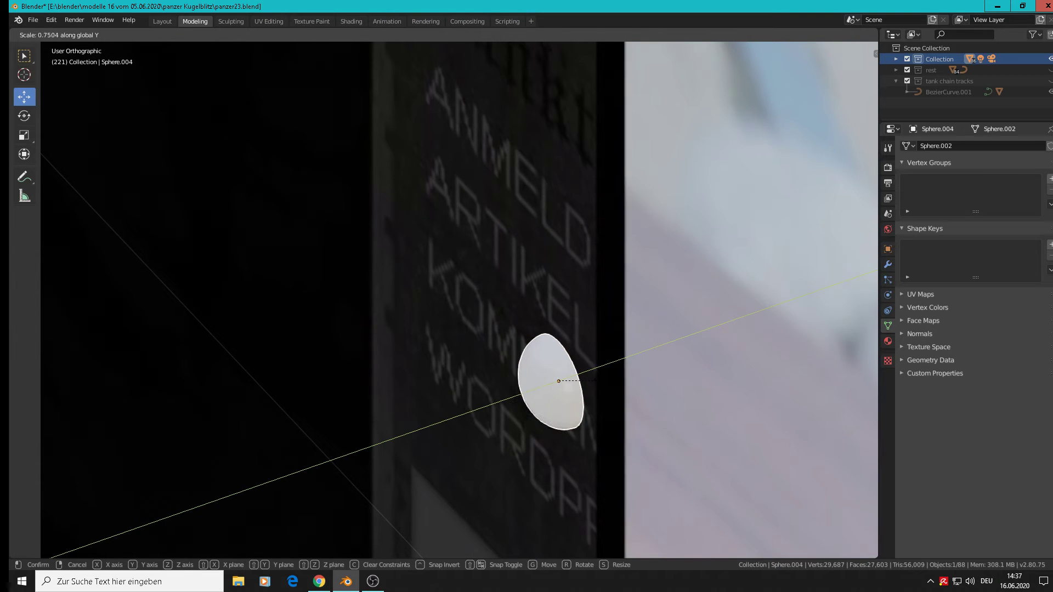
pyautogui.click(607, 380)
pyautogui.press('KP_1')
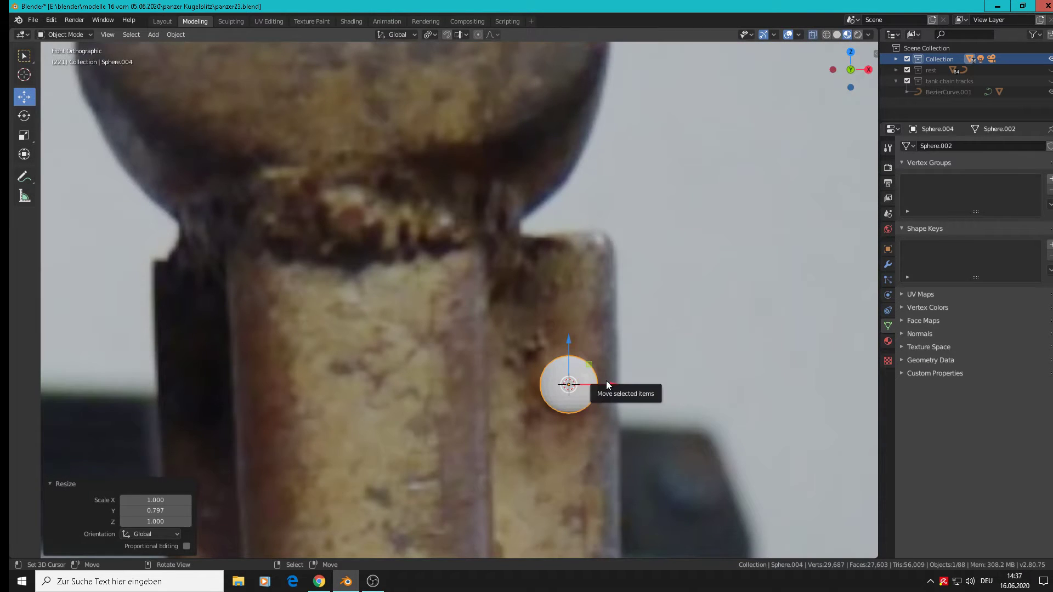
pyautogui.scroll(4, 606, 381)
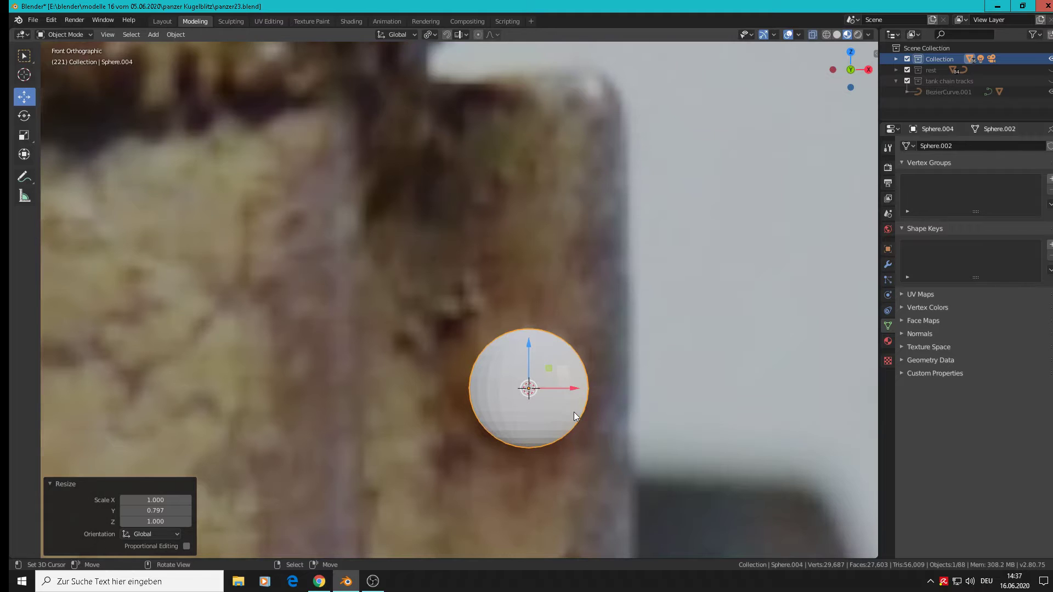
pyautogui.scroll(4, 570, 409)
pyautogui.press('Tab')
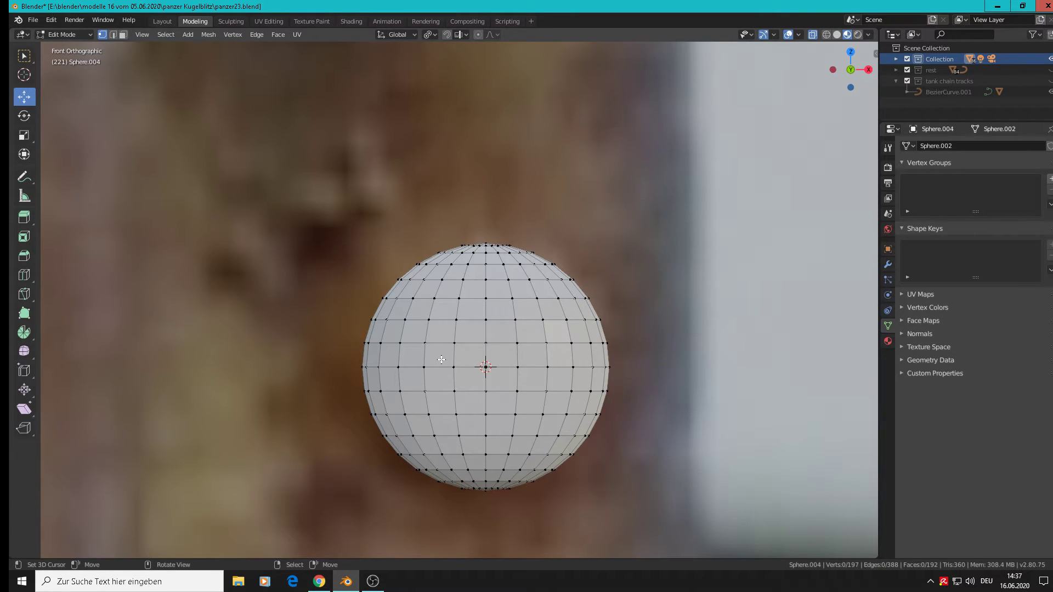
pyautogui.press('Tab')
pyautogui.scroll(-3, 576, 369)
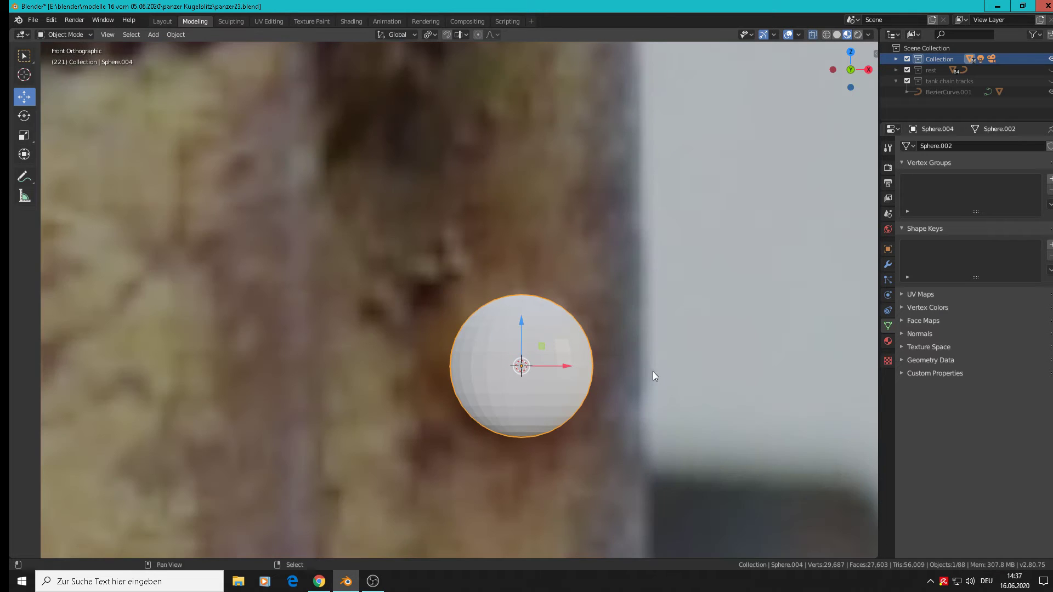
# Add a second UV sphere with 12 segments beside the half sphere, just outside the jack's flange
pyautogui.keyDown('shift'); pyautogui.moveTo(650, 370); pyautogui.dragTo(387, 329, button='middle'); pyautogui.keyUp('shift')
pyautogui.keyDown('shift'); pyautogui.rightClick(415, 327); pyautogui.keyUp('shift')
pyautogui.click(153, 34)
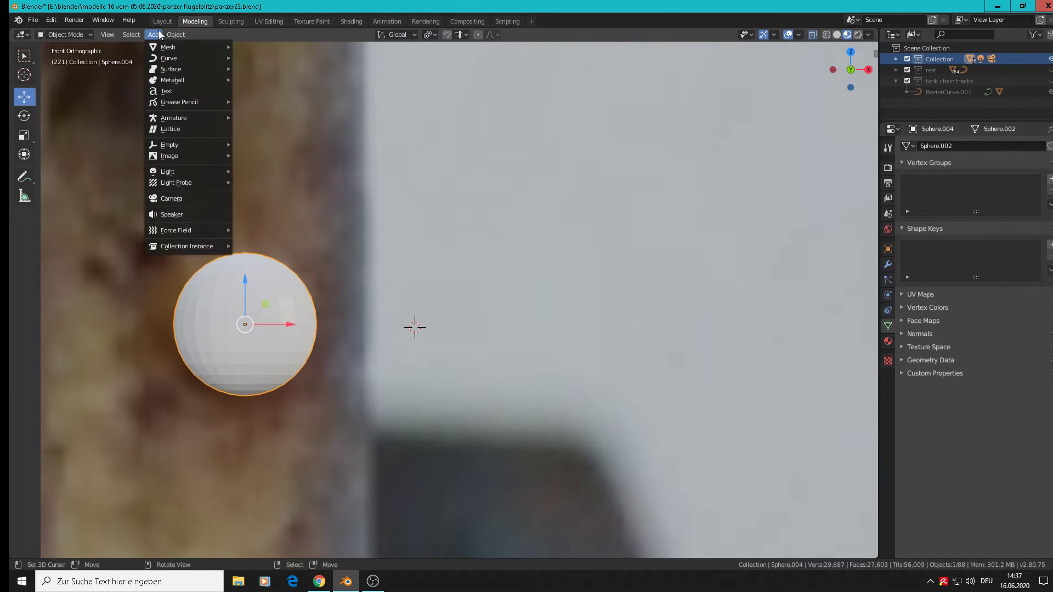
pyautogui.moveTo(164, 47)
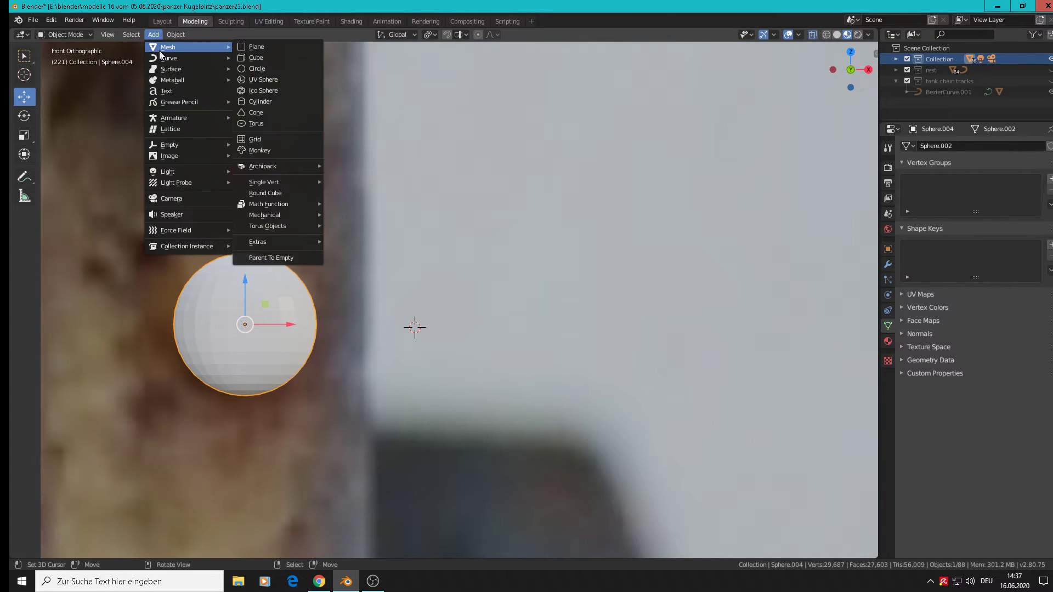
pyautogui.click(301, 78)
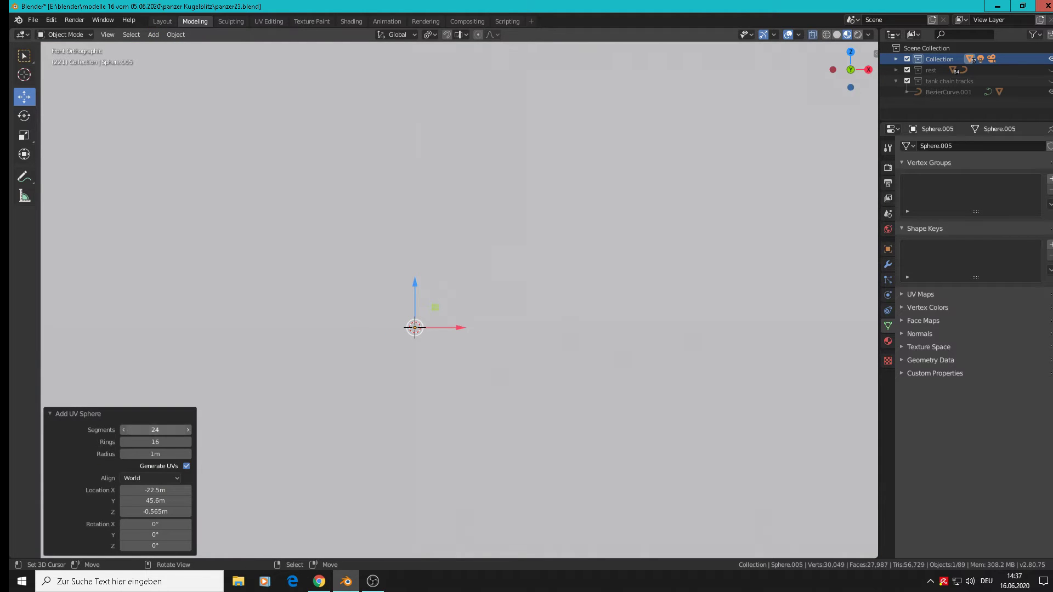
pyautogui.press('Return')
# Scale the new sphere down by 0.081 and again by 0.061 so it is slightly smaller than the first
pyautogui.press('s')
pyautogui.click(505, 381)
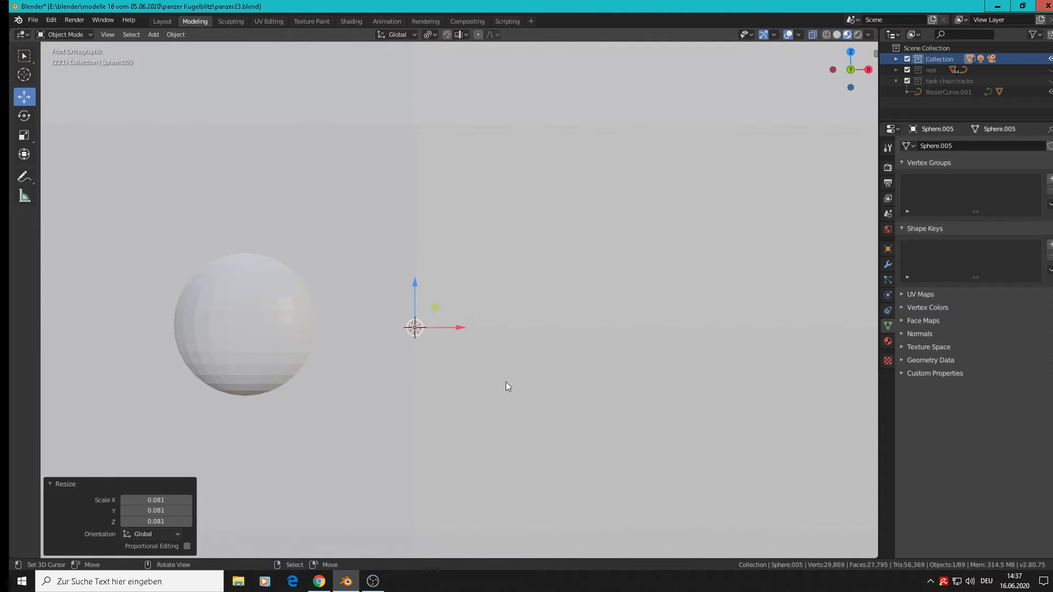
pyautogui.press('s')
pyautogui.click(419, 345)
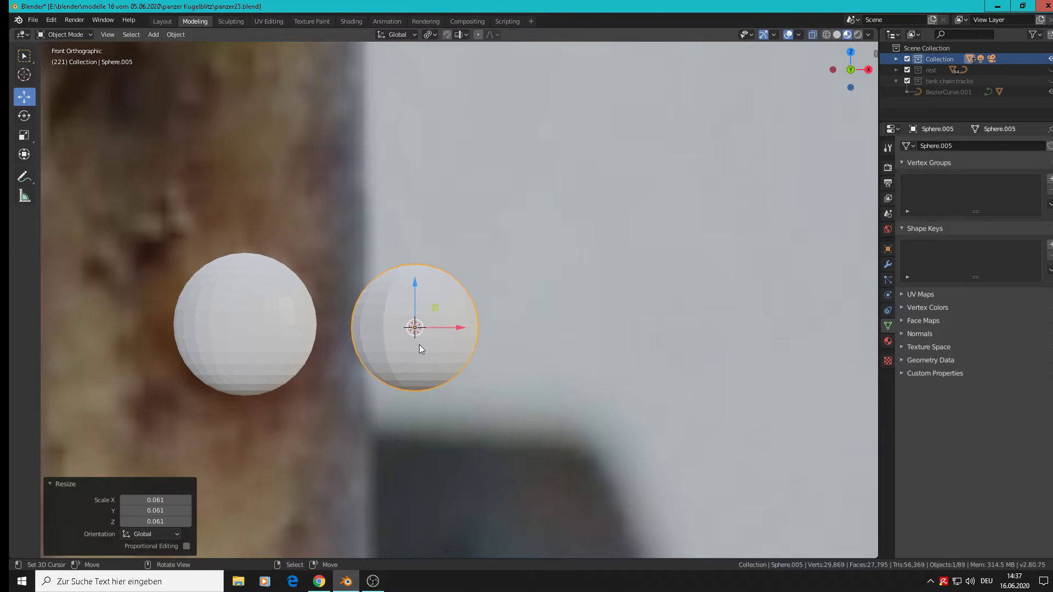
# Cut the 12-segment sphere in half by deleting the vertices of its rear half in top view
pyautogui.press('KP_7')
pyautogui.hotkey('shift', 'h')
pyautogui.scroll(2, 521, 350)
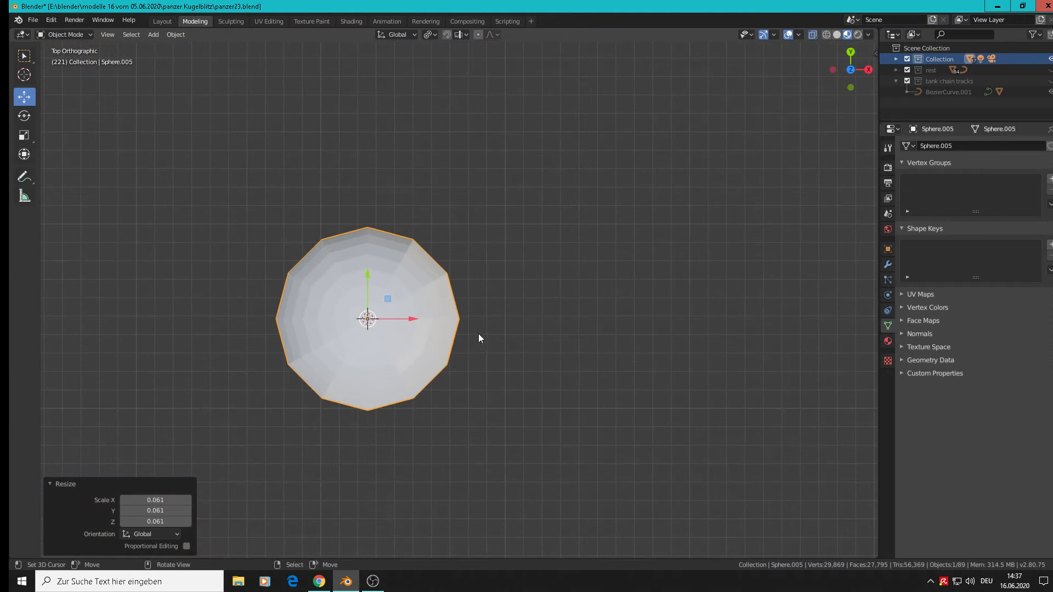
pyautogui.press('Tab')
pyautogui.hotkey('alt', 'a')
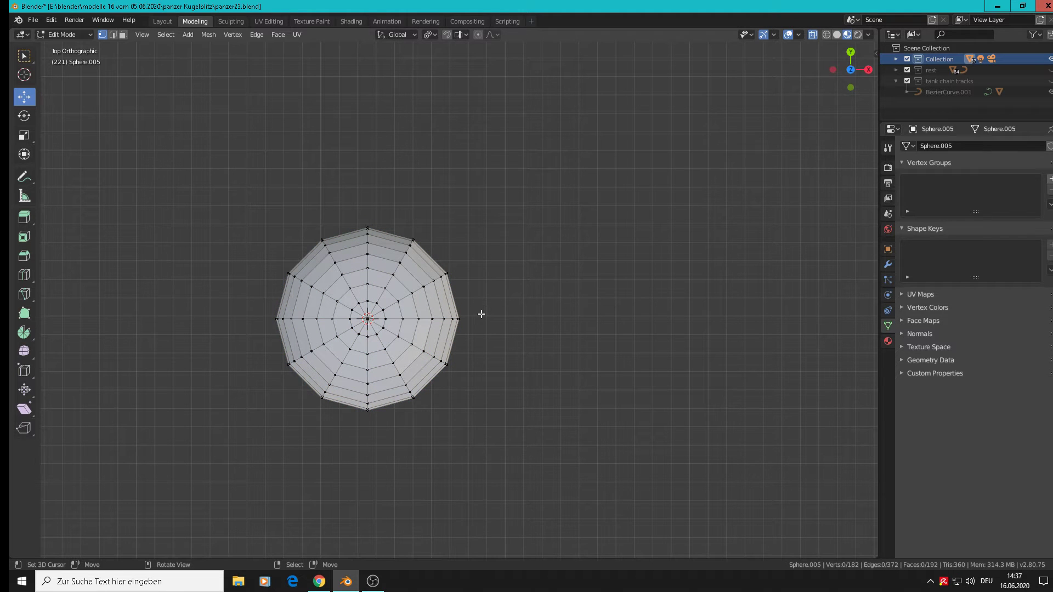
pyautogui.press('b')
pyautogui.moveTo(486, 315); pyautogui.dragTo(137, 200)
pyautogui.press('x')
pyautogui.click(138, 199)
pyautogui.press('Tab')
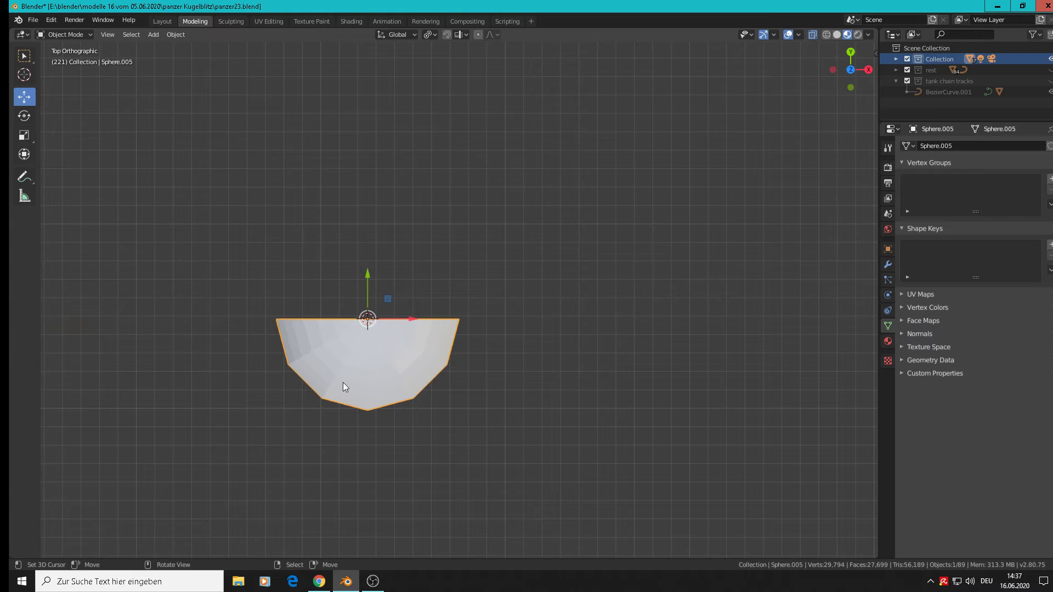
# Flatten the new half sphere along Y with a scale of 0.849 and apply smooth shading to it
pyautogui.moveTo(343, 383); pyautogui.dragTo(259, 324, button='middle')
pyautogui.press('s')
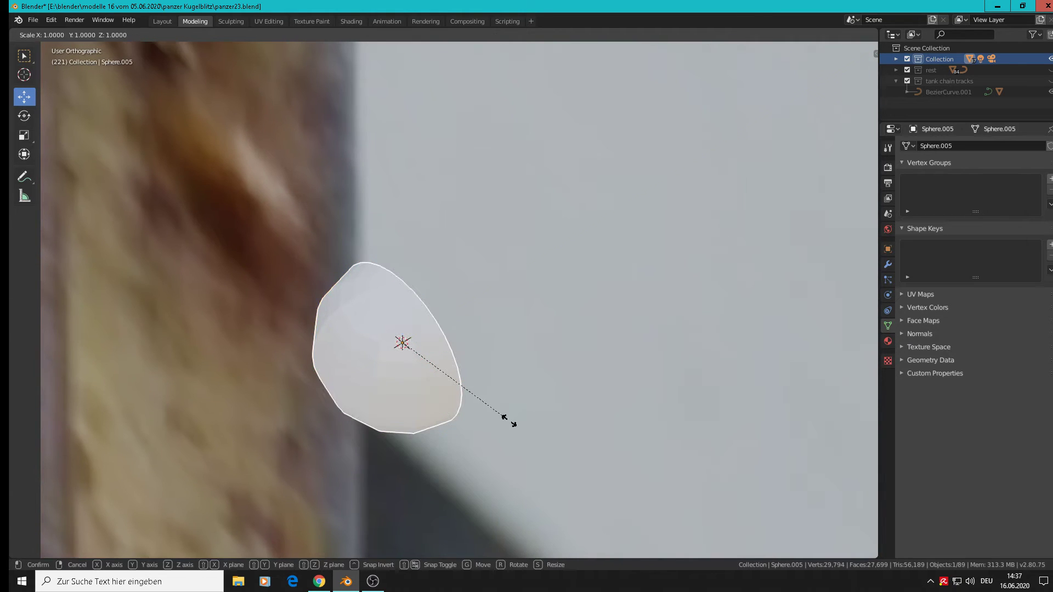
pyautogui.press('y')
pyautogui.click(486, 417)
pyautogui.click(175, 34)
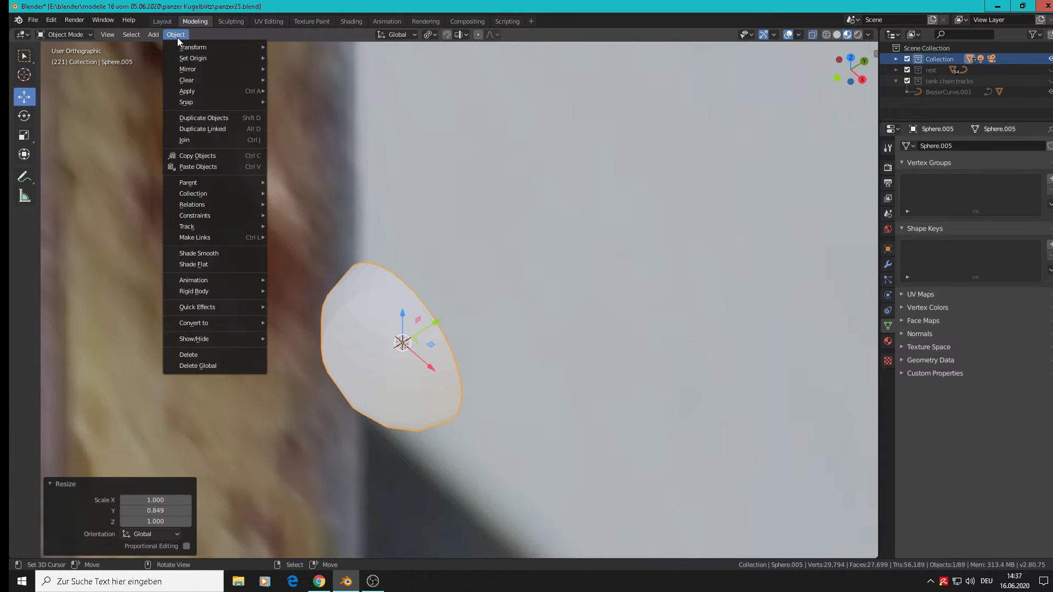
pyautogui.click(214, 256)
# Move the smooth half sphere -0.0438 m along Y, away from the reference photo
pyautogui.moveTo(214, 255); pyautogui.dragTo(359, 333, button='middle')
pyautogui.moveTo(355, 311); pyautogui.dragTo(185, 394)
pyautogui.moveTo(186, 394); pyautogui.dragTo(527, 212, button='middle')
pyautogui.scroll(-9, 489, 269)
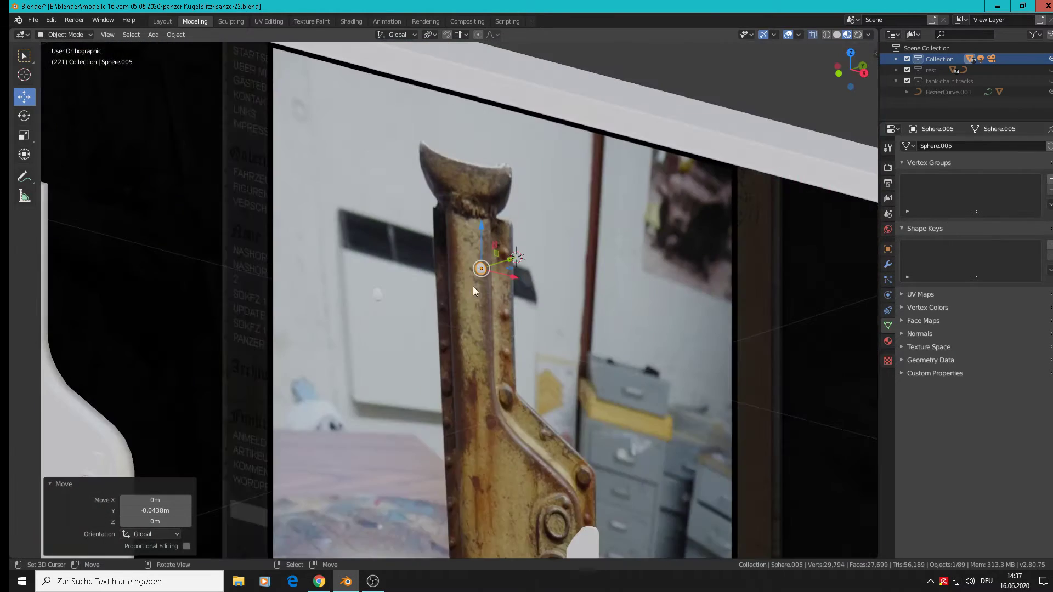
# Select the first, finer half sphere and move it to the "rest" collection
pyautogui.scroll(4, 418, 291)
pyautogui.rightClick(381, 294)
pyautogui.scroll(1, 381, 296)
pyautogui.scroll(4, 382, 302)
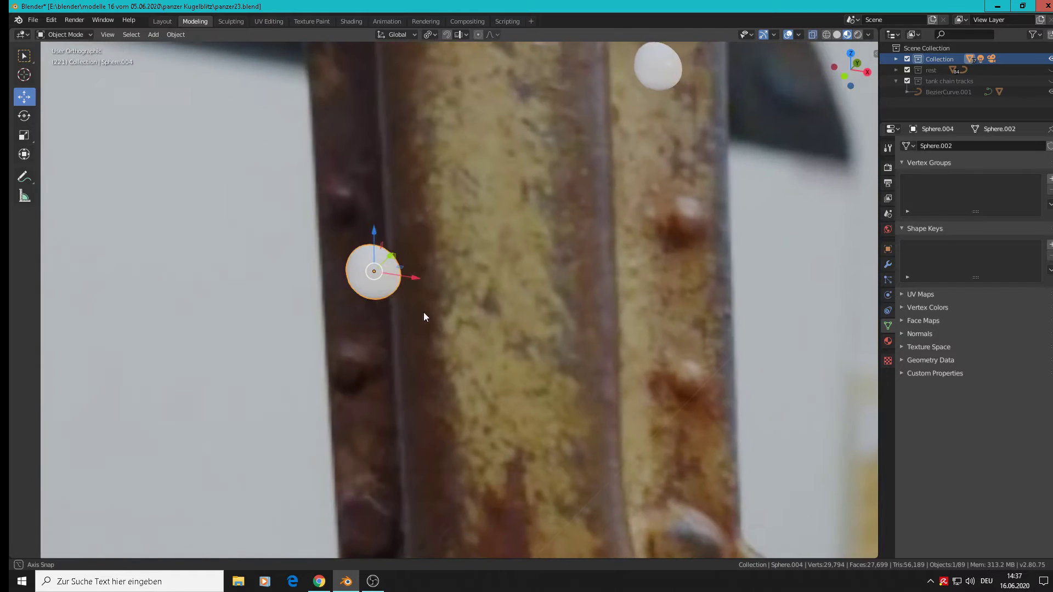
pyautogui.press('n')
pyautogui.press('m')
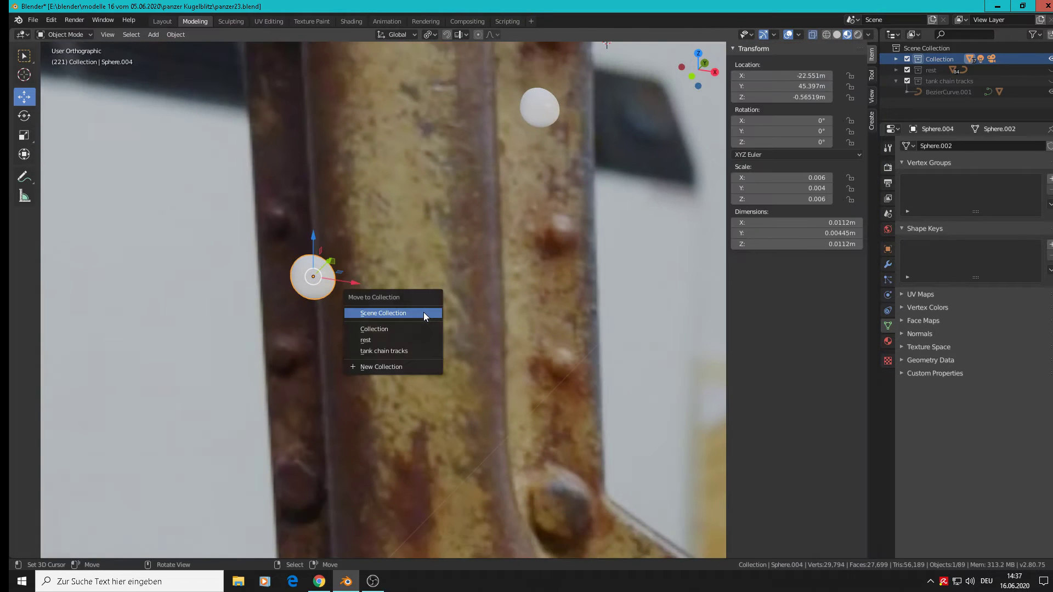
pyautogui.click(405, 342)
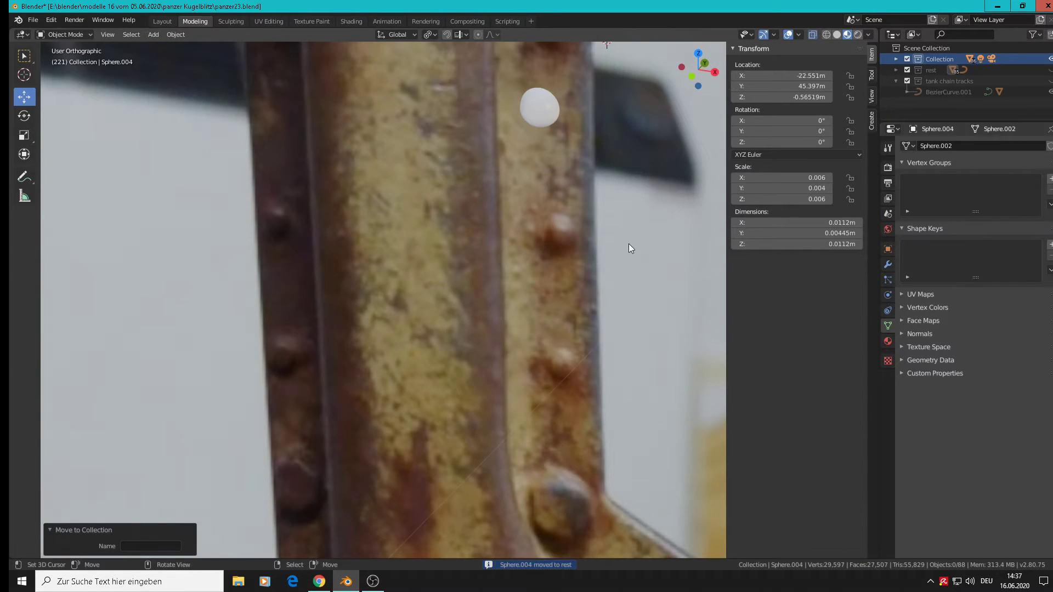
pyautogui.press('n')
# Select the remaining half sphere near the flange's upper end and return to the front view
pyautogui.scroll(-3, 626, 181)
pyautogui.rightClick(625, 137)
pyautogui.scroll(-4, 630, 164)
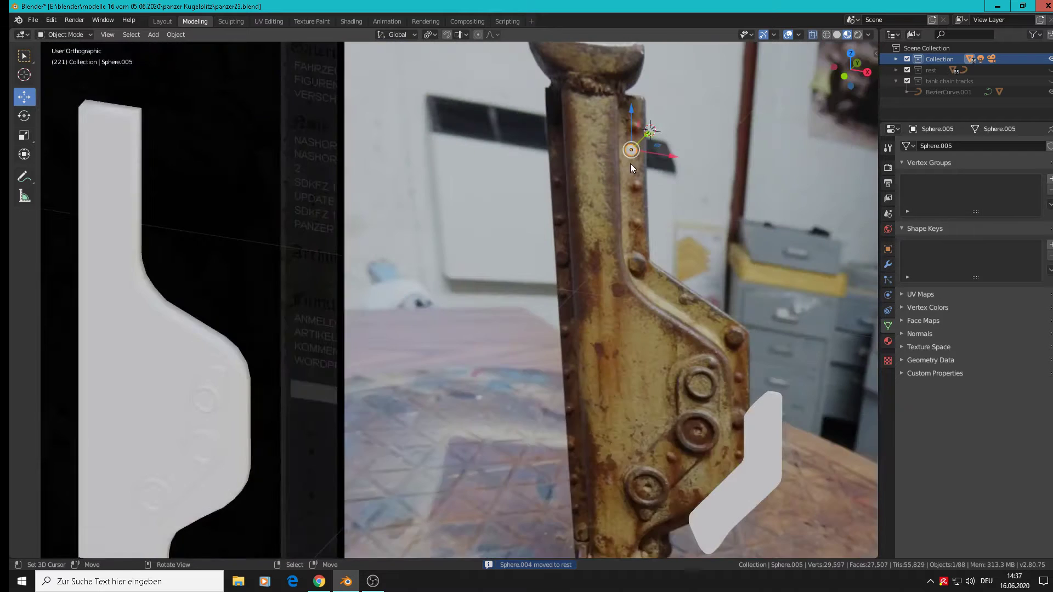
pyautogui.press('KP_1')
pyautogui.scroll(-3, 634, 165)
pyautogui.scroll(2, 633, 167)
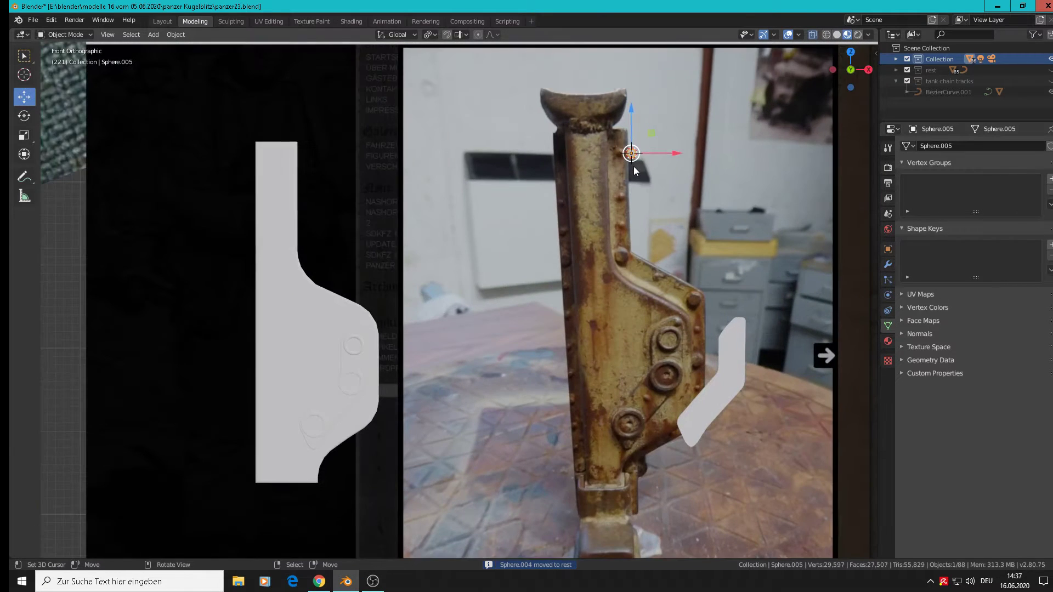
# Move the small rivet sphere about -0.298 m along X so that it sits beside the plate's upper column
pyautogui.scroll(1, 659, 181)
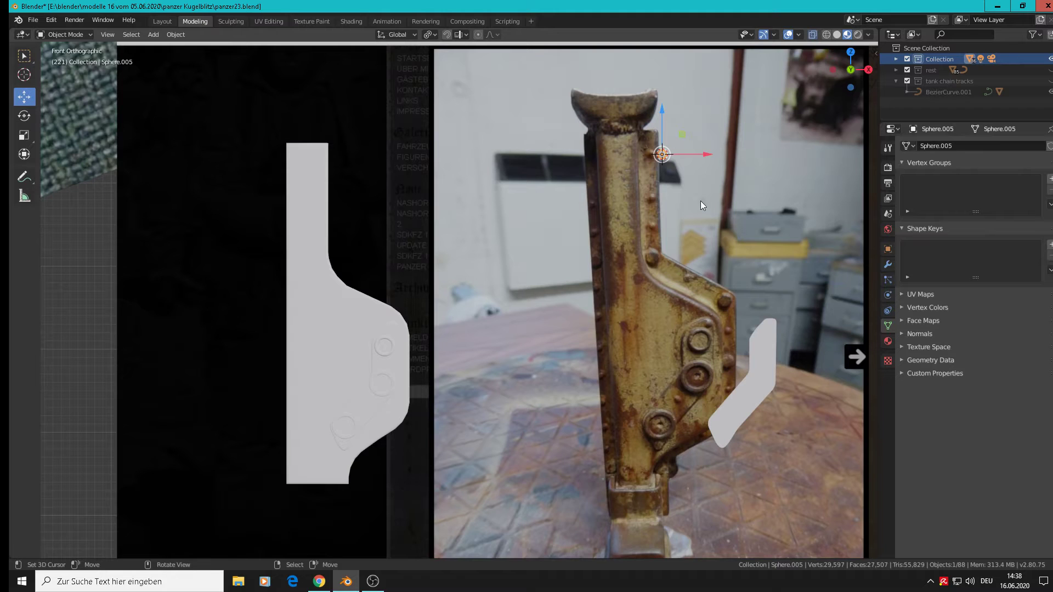
pyautogui.moveTo(706, 154); pyautogui.dragTo(459, 154)
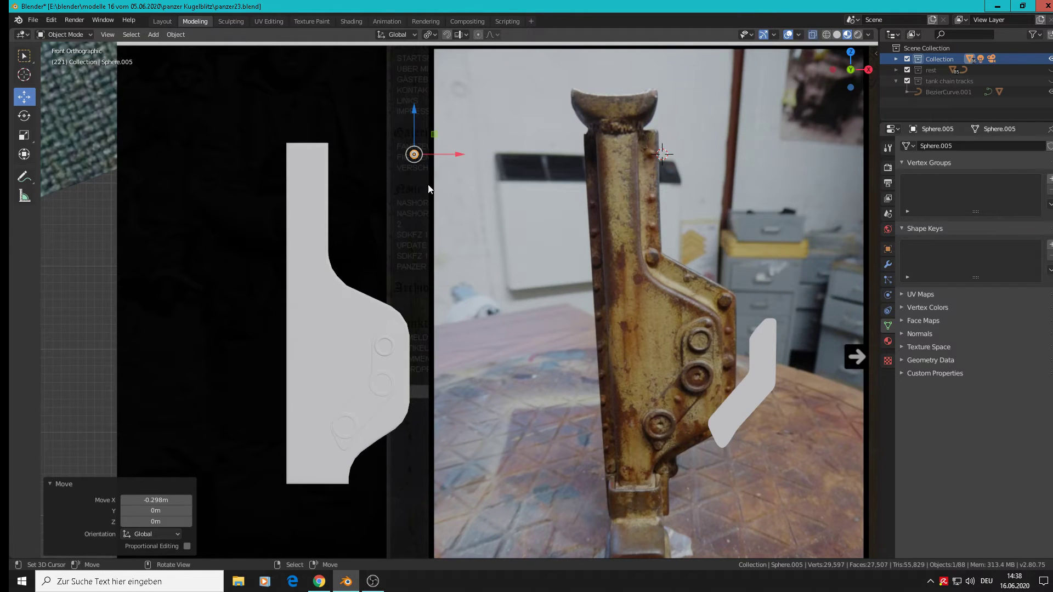
# Open the plate's mesh for editing and select the edge loop running along its back rim
pyautogui.click(311, 172)
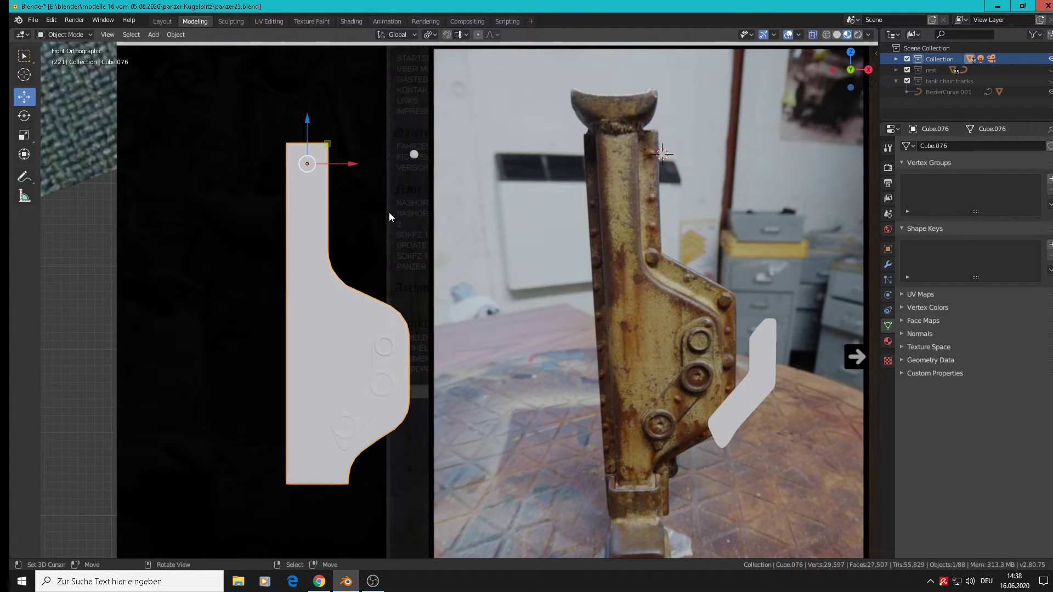
pyautogui.moveTo(325, 220); pyautogui.dragTo(333, 205, button='middle')
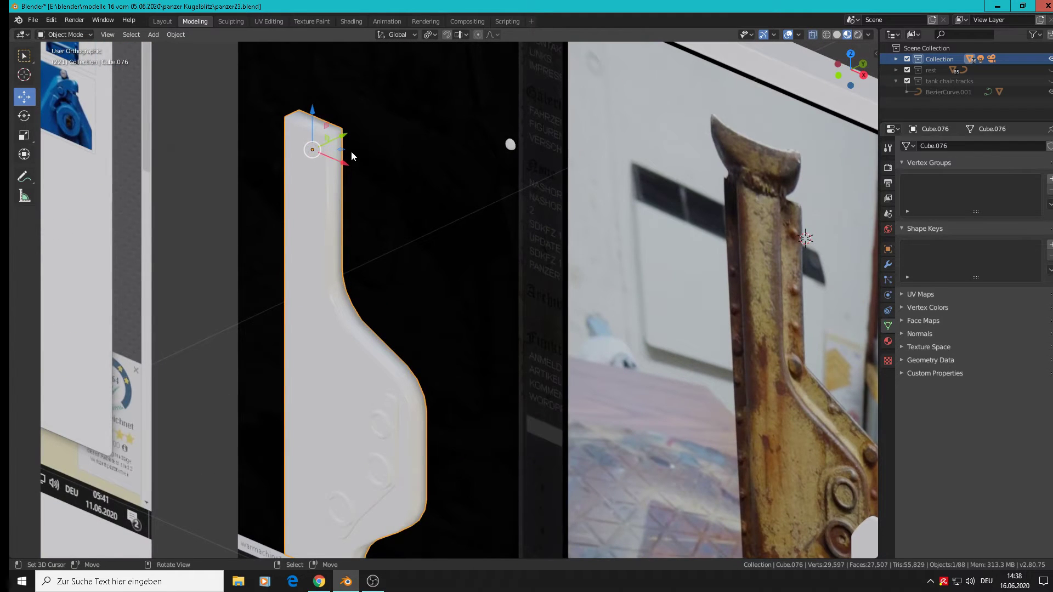
pyautogui.scroll(2, 345, 137)
pyautogui.press('Tab')
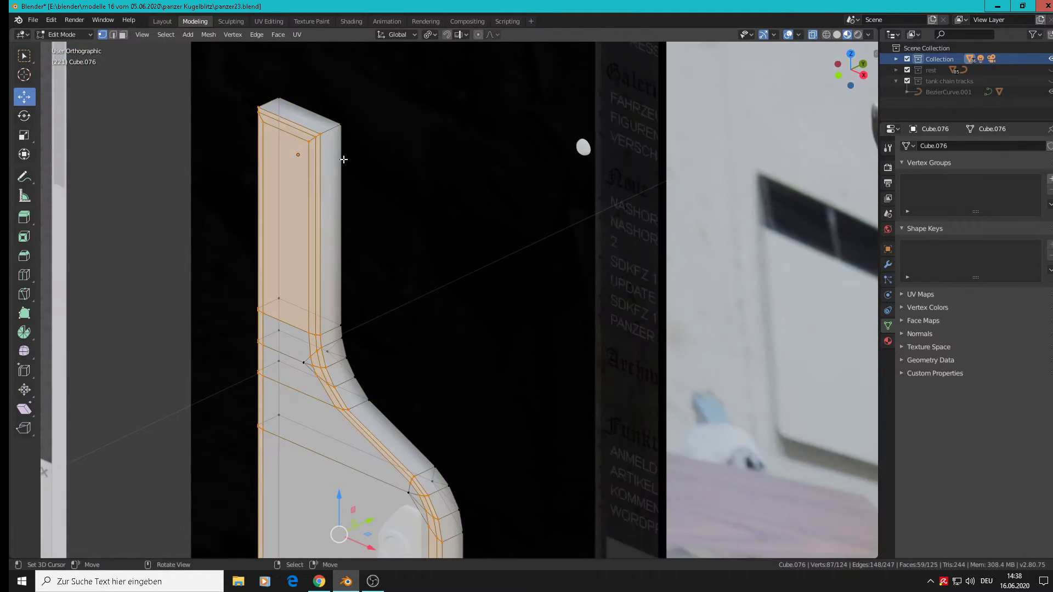
pyautogui.scroll(2, 346, 170)
pyautogui.keyDown('alt'); pyautogui.click(345, 187); pyautogui.keyUp('alt')
pyautogui.moveTo(345, 185); pyautogui.dragTo(574, 65, button='middle')
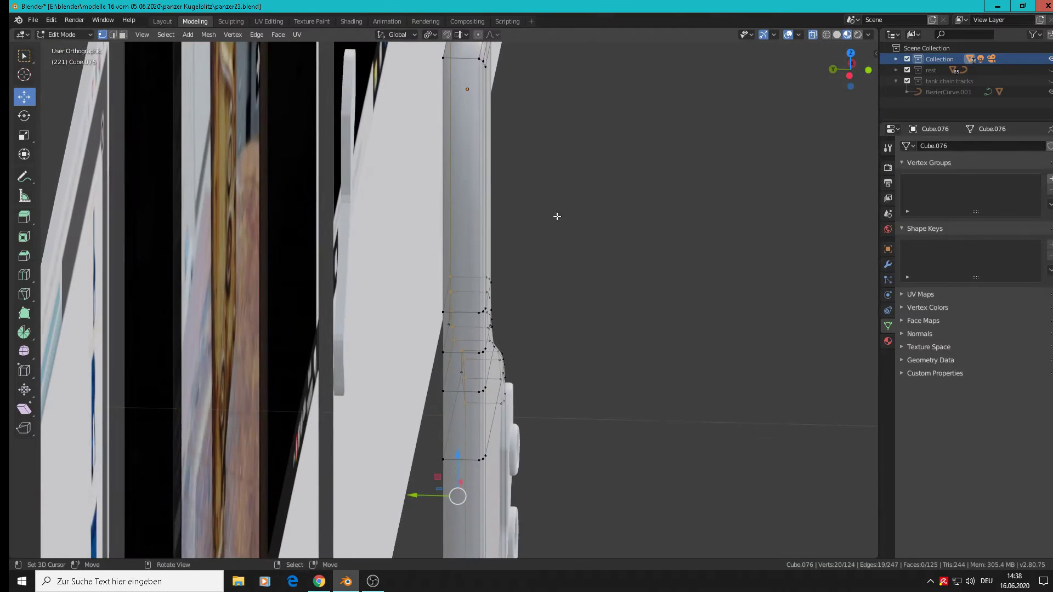
# Box-select all vertices along the plate's back side in a side view
pyautogui.scroll(-2, 549, 265)
pyautogui.moveTo(550, 341); pyautogui.dragTo(554, 314, button='middle')
pyautogui.scroll(-2, 555, 339)
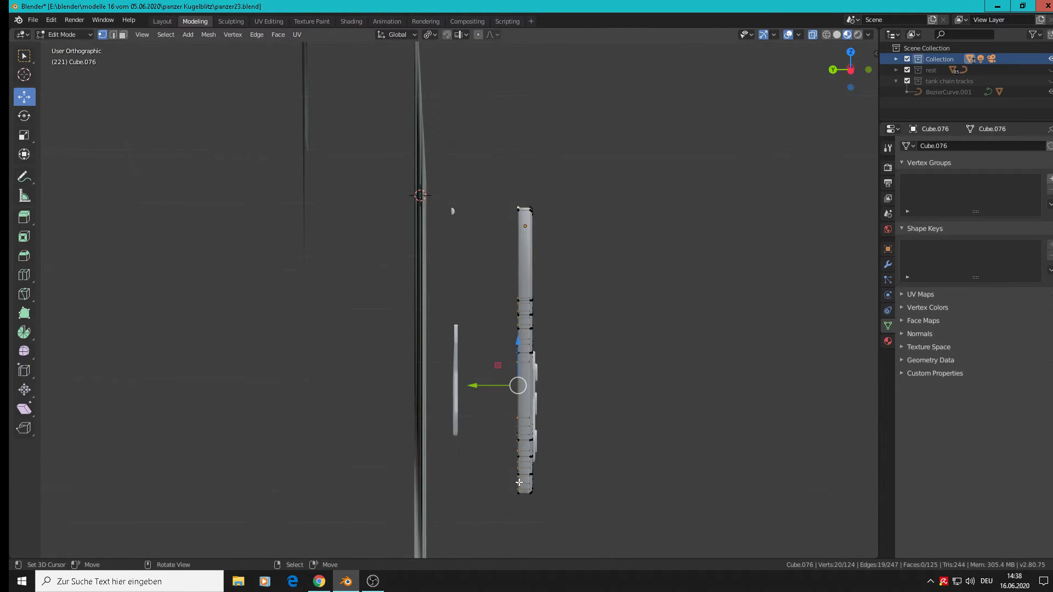
pyautogui.press('b')
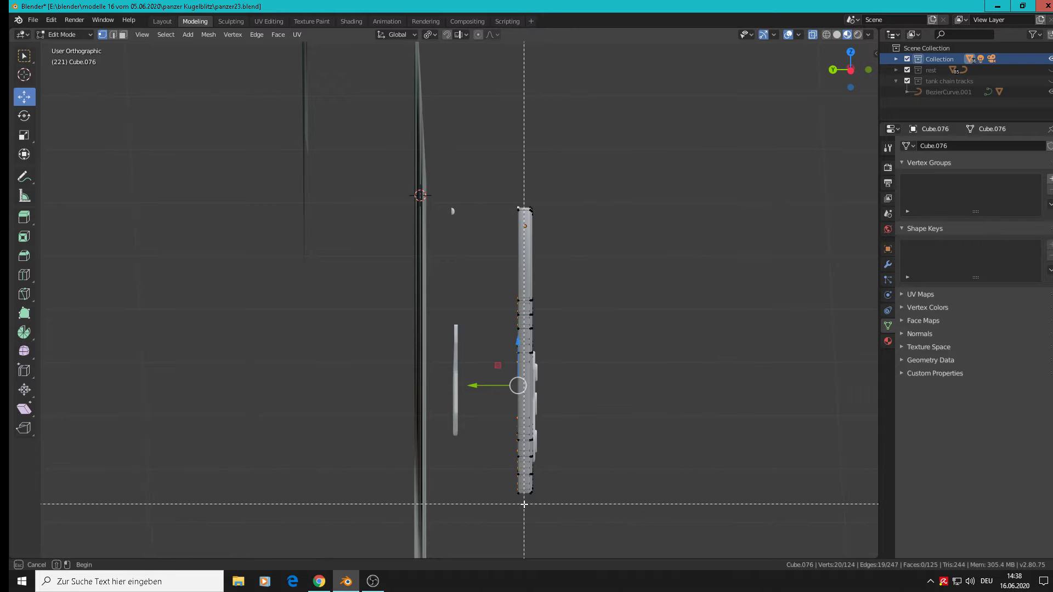
pyautogui.moveTo(520, 497); pyautogui.dragTo(486, 183)
pyautogui.moveTo(486, 184); pyautogui.dragTo(564, 306, button='middle')
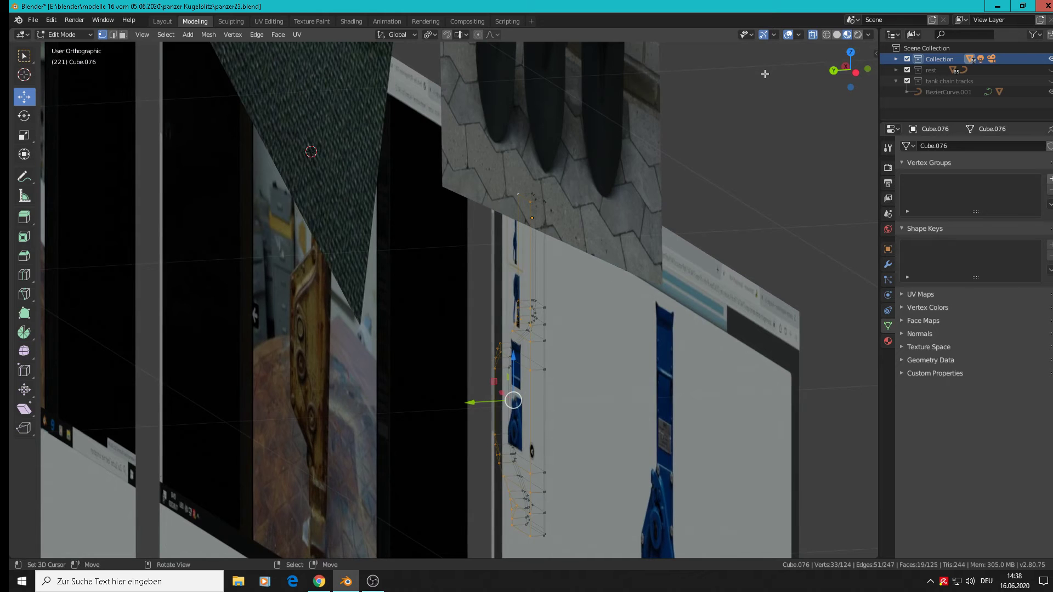
# Switch to wireframe display and deselect the inner vertices of the back face, leaving only its outer contour selected
pyautogui.click(826, 34)
pyautogui.scroll(3, 548, 380)
pyautogui.moveTo(548, 379); pyautogui.dragTo(571, 379, button='middle')
pyautogui.scroll(3, 533, 254)
pyautogui.keyDown('shift'); pyautogui.rightClick(517, 156); pyautogui.keyUp('shift')
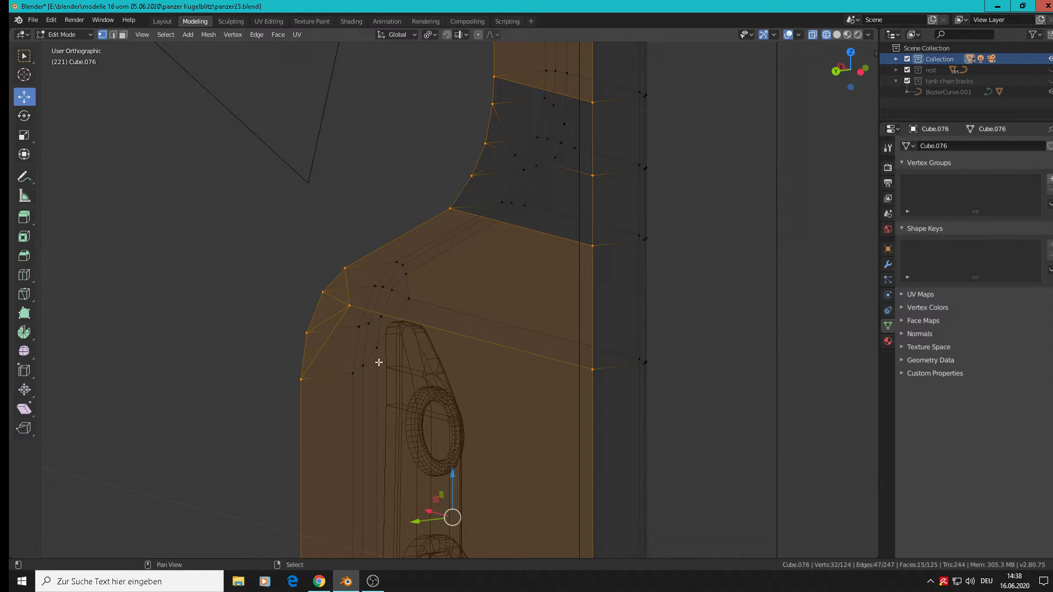
pyautogui.keyDown('shift'); pyautogui.rightClick(350, 307); pyautogui.keyUp('shift')
pyautogui.keyDown('shift'); pyautogui.moveTo(426, 407); pyautogui.dragTo(553, 210, button='middle'); pyautogui.keyUp('shift')
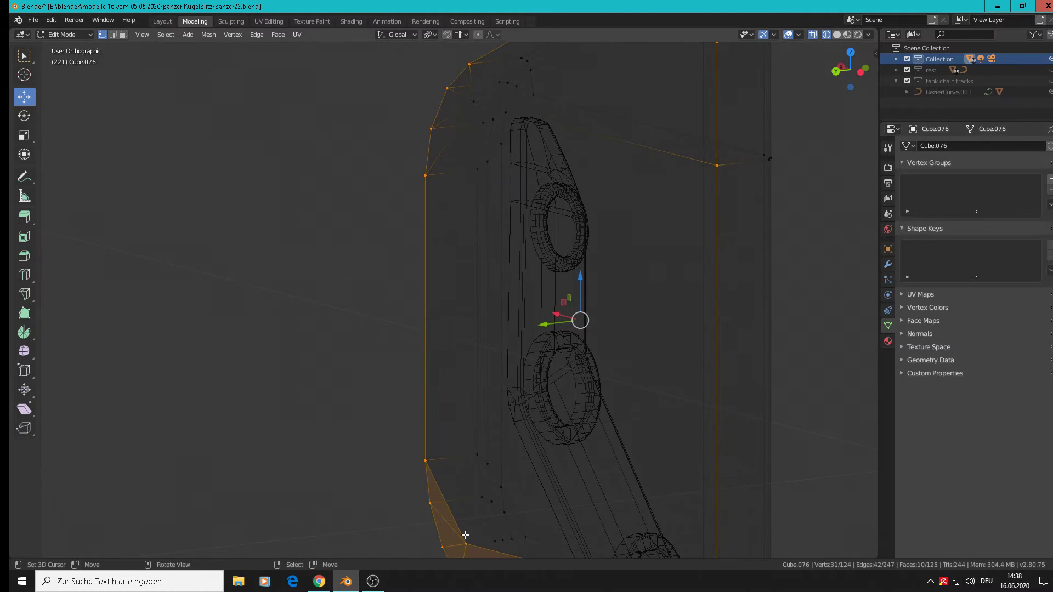
pyautogui.keyDown('shift'); pyautogui.moveTo(495, 493); pyautogui.dragTo(477, 403, button='middle'); pyautogui.keyUp('shift')
pyautogui.keyDown('shift'); pyautogui.rightClick(464, 404); pyautogui.keyUp('shift')
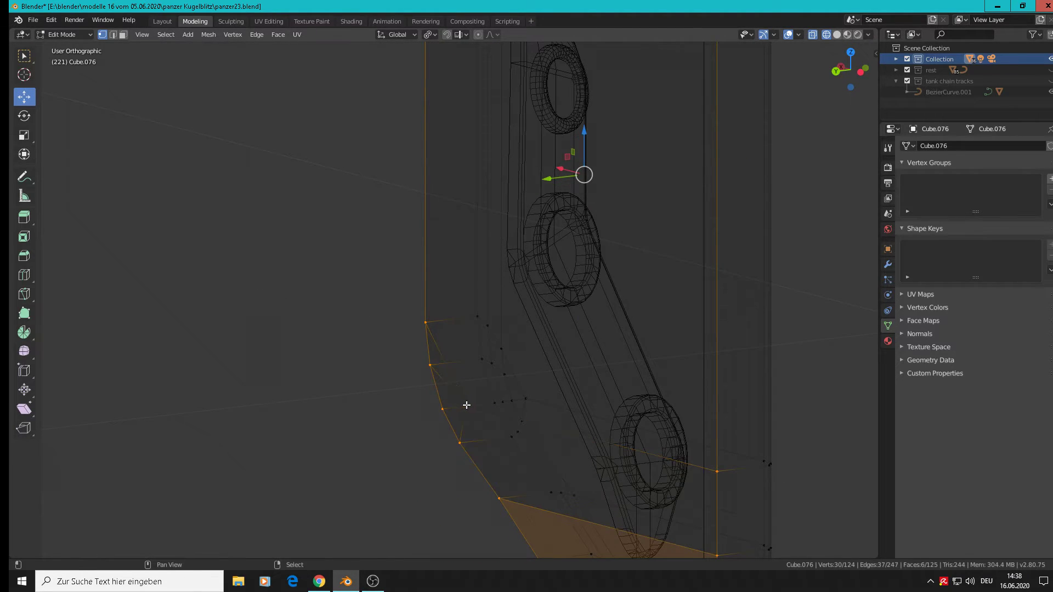
pyautogui.keyDown('shift'); pyautogui.moveTo(538, 486); pyautogui.dragTo(547, 303, button='middle'); pyautogui.keyUp('shift')
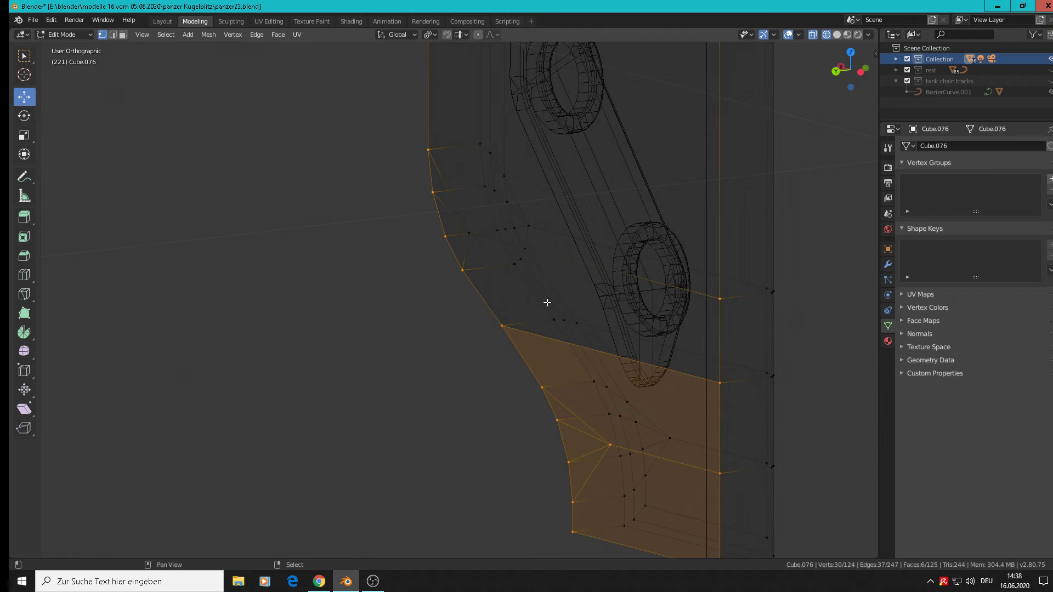
pyautogui.keyDown('shift'); pyautogui.rightClick(612, 447); pyautogui.keyUp('shift')
pyautogui.scroll(-4, 617, 446)
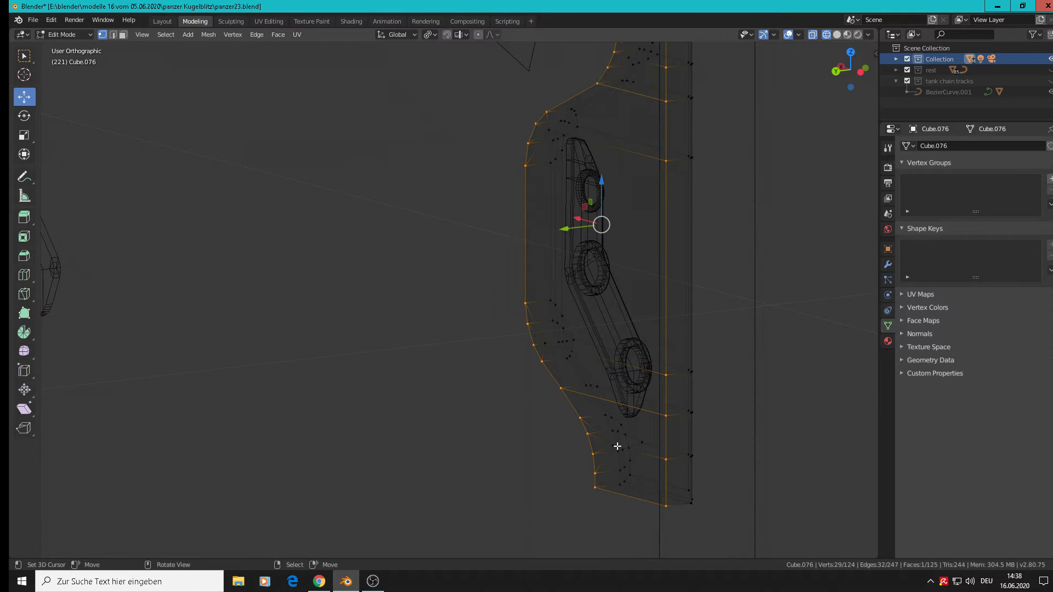
pyautogui.scroll(-2, 682, 420)
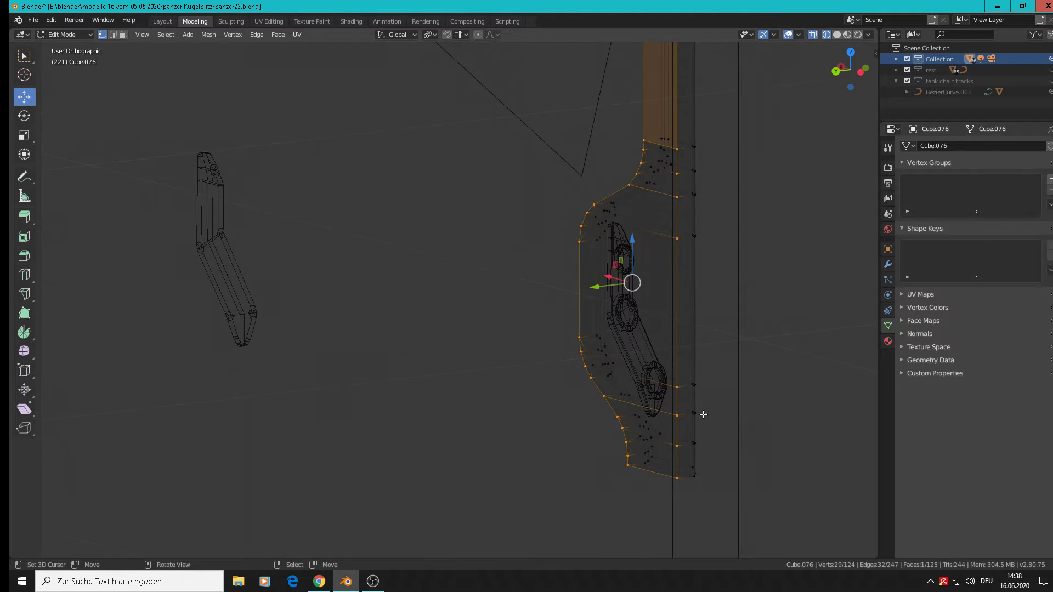
pyautogui.keyDown('shift'); pyautogui.moveTo(703, 414); pyautogui.dragTo(661, 510, button='middle'); pyautogui.keyUp('shift')
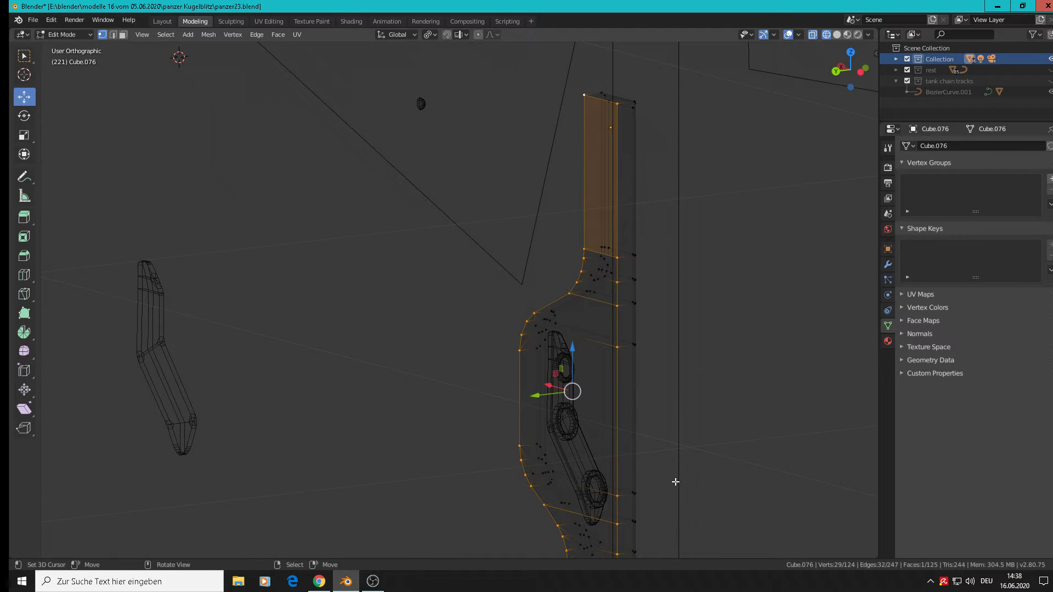
# Extrude the back contour outward with a scale of 1.166, and scale the new outline to 0.897 along Z
pyautogui.press('e')
pyautogui.press('s')
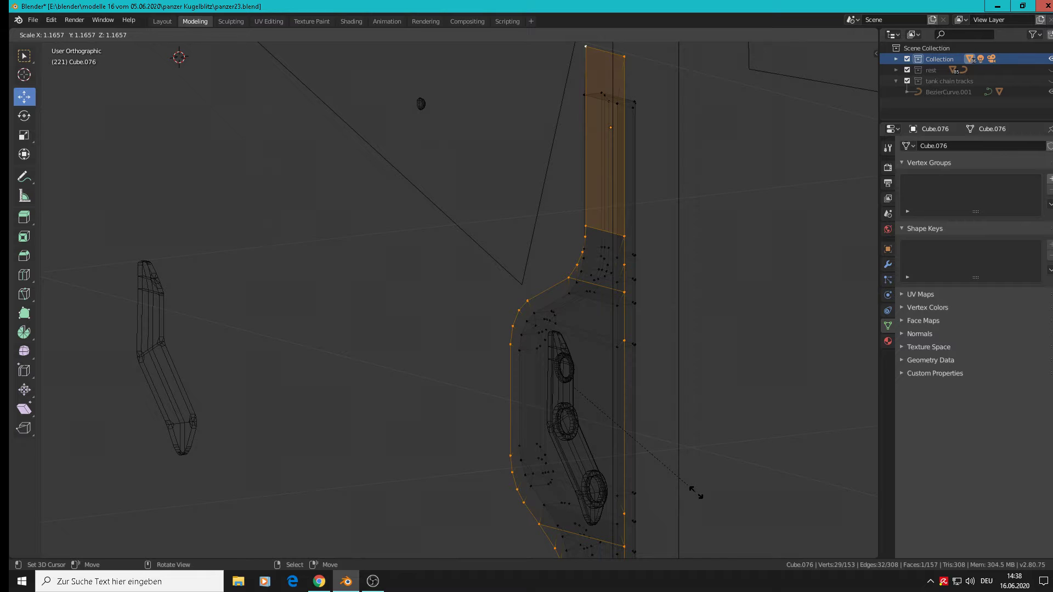
pyautogui.click(696, 493)
pyautogui.moveTo(695, 486); pyautogui.dragTo(690, 426, button='middle')
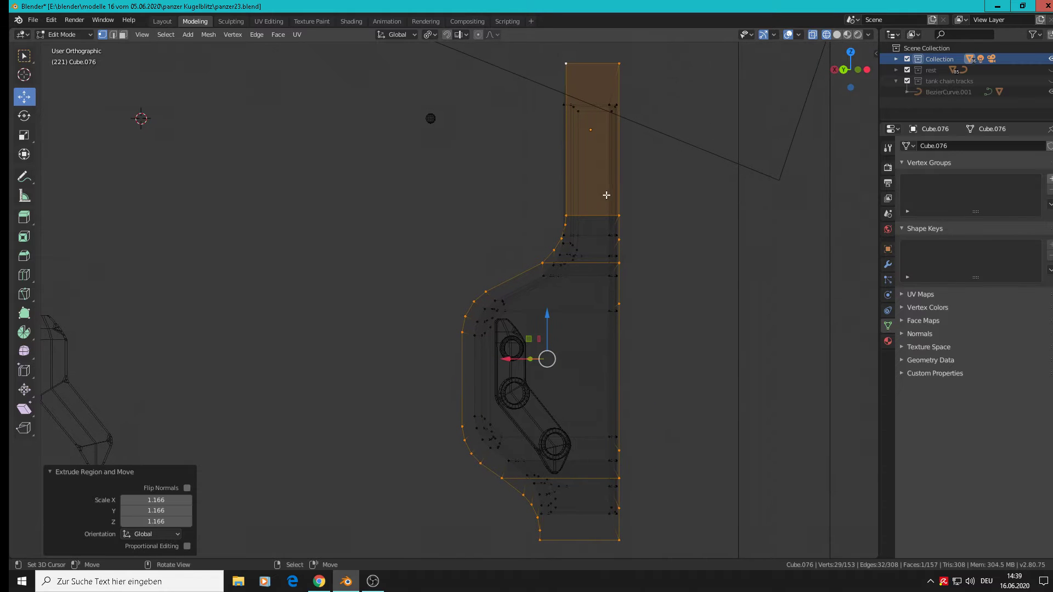
pyautogui.press('s')
pyautogui.press('z')
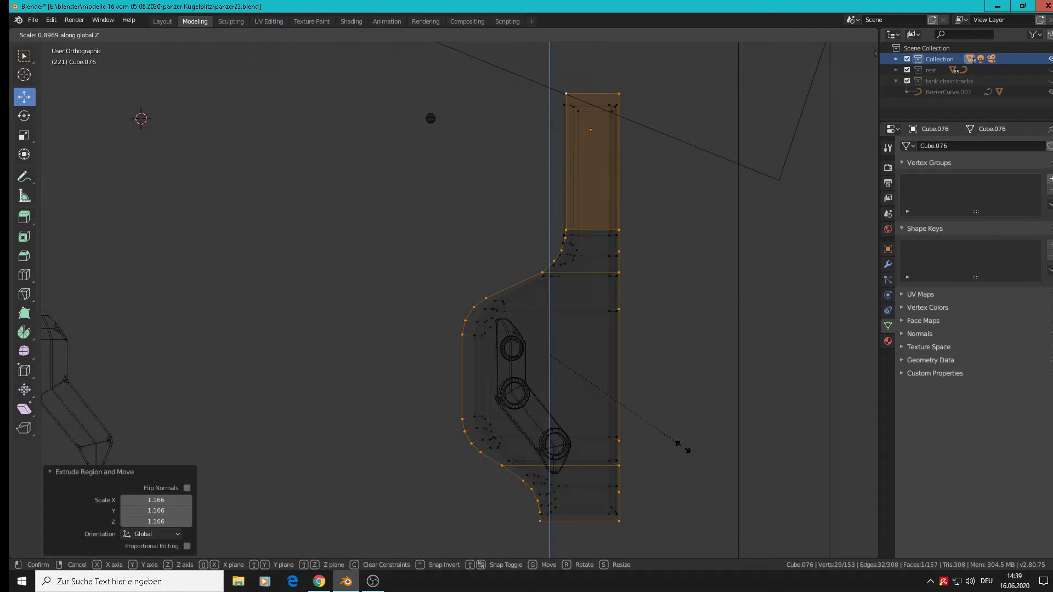
pyautogui.click(683, 447)
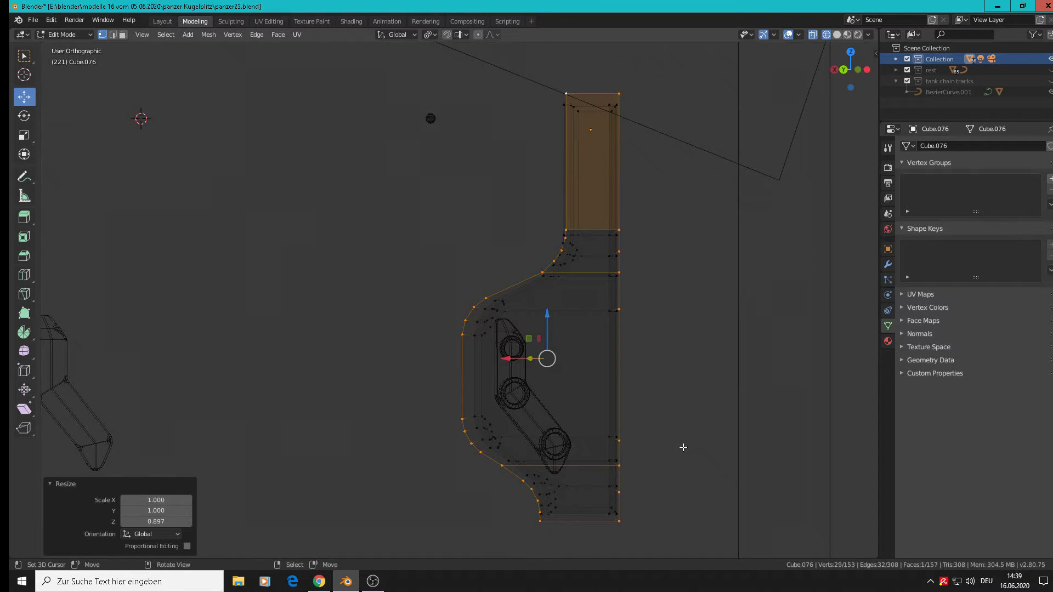
pyautogui.press('s')
pyautogui.press('y')
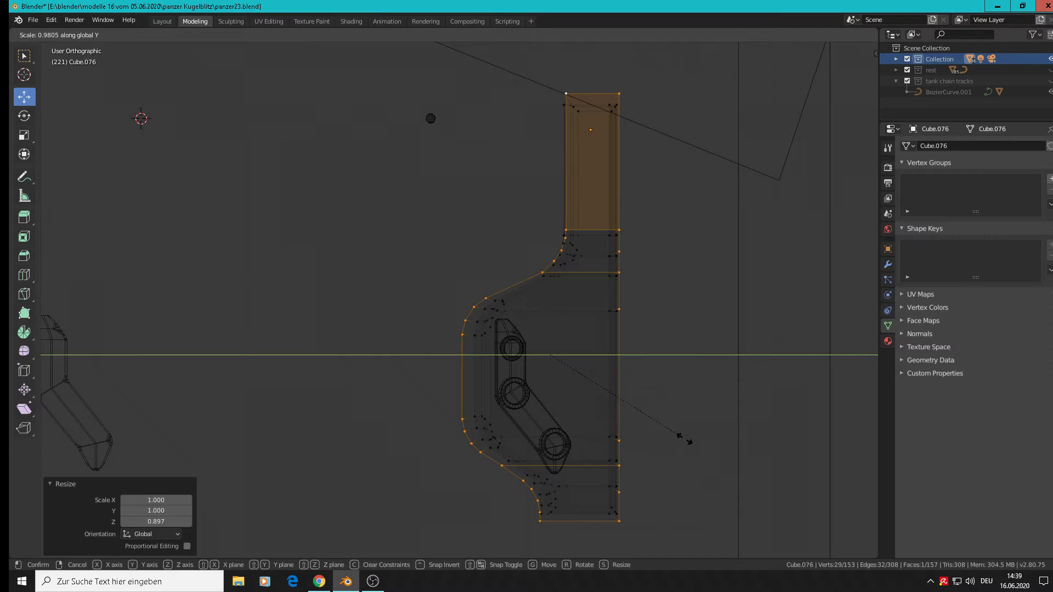
pyautogui.rightClick(684, 438)
# Widen the extruded outline to about 1.26 along X and shift it 0.0132 m along X
pyautogui.press('s')
pyautogui.press('x')
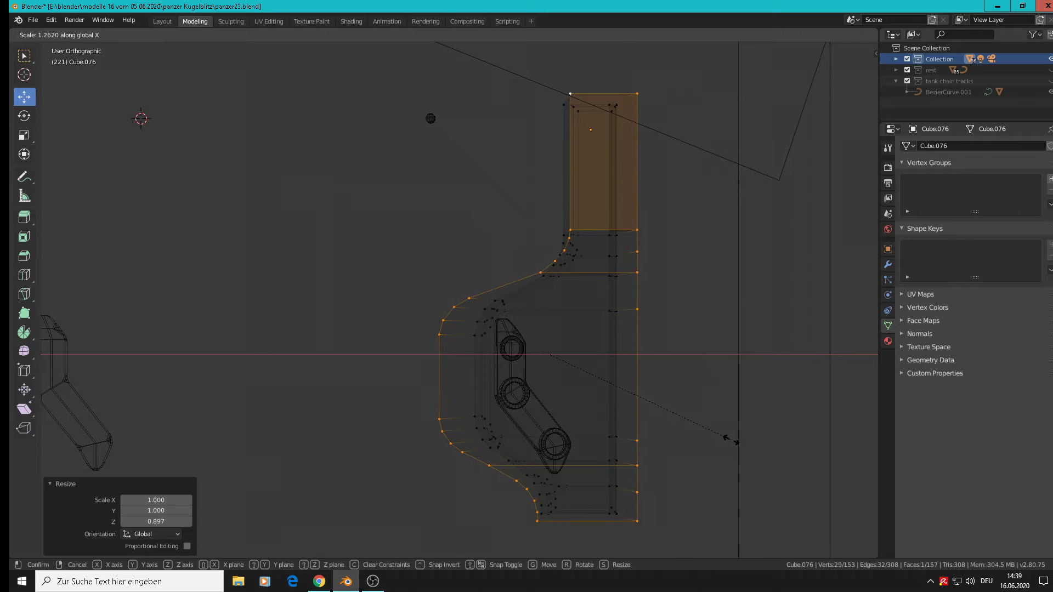
pyautogui.click(728, 436)
pyautogui.moveTo(537, 360); pyautogui.dragTo(504, 357)
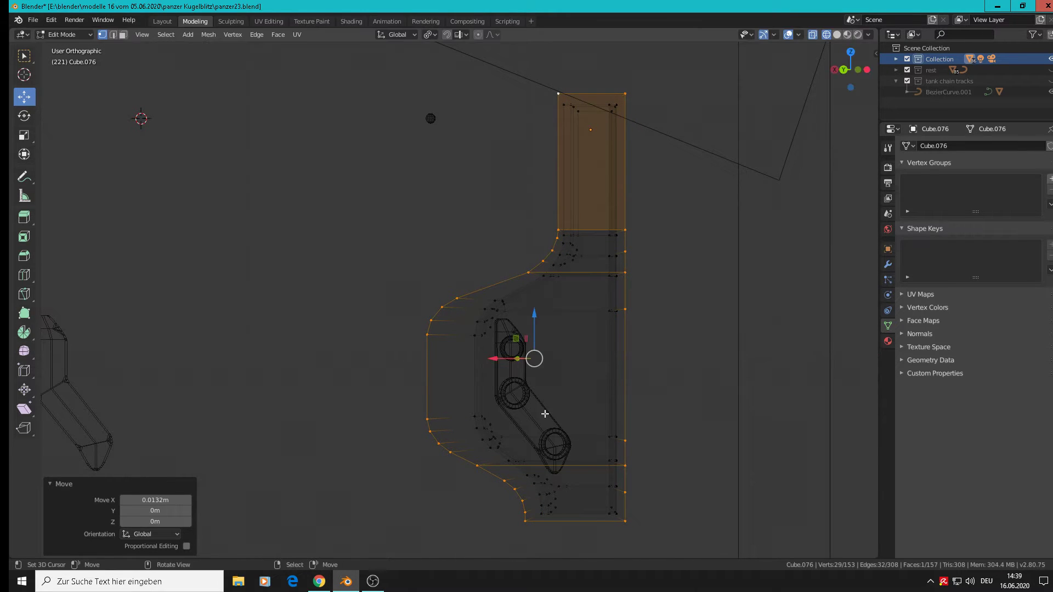
# Circle-select the flange's outer vertices around the wide bulge and pull them inward along X, closer to the plate
pyautogui.hotkey('alt', 'a')
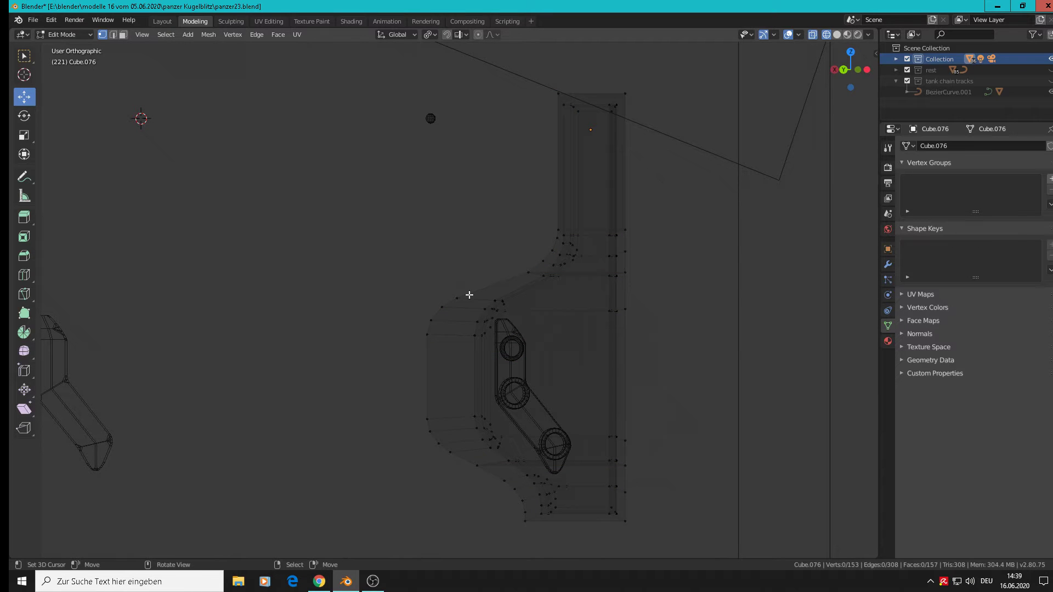
pyautogui.press('c')
pyautogui.moveTo(467, 295)
pyautogui.mouseDown()
pyautogui.moveTo(447, 301)
pyautogui.moveTo(423, 392)
pyautogui.moveTo(443, 445)
pyautogui.moveTo(473, 460)
pyautogui.mouseUp()
pyautogui.press('Escape')
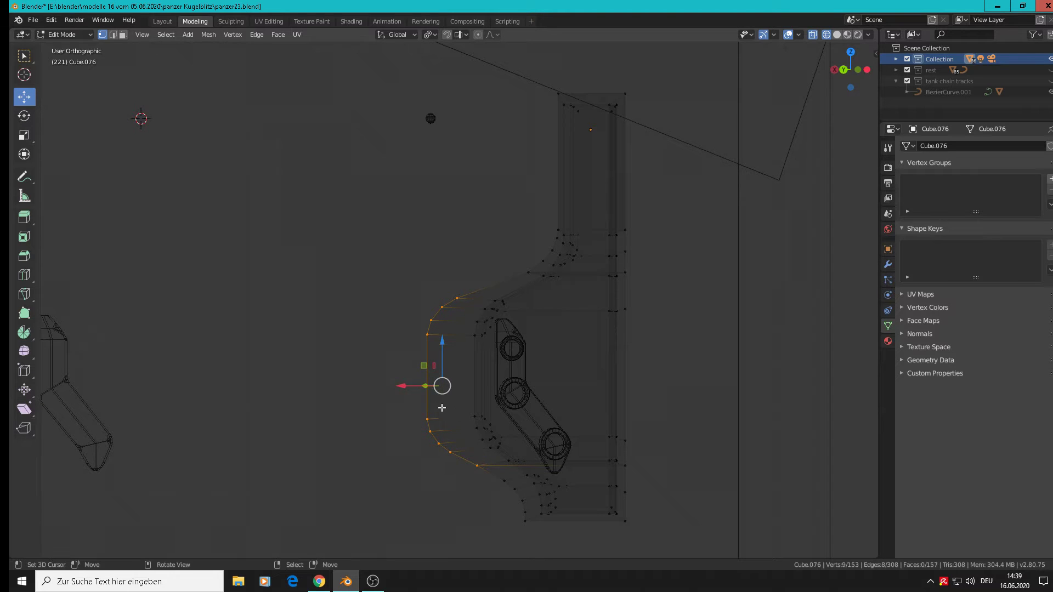
pyautogui.moveTo(436, 386); pyautogui.dragTo(433, 393)
# Move the flange vertex at the bulge's lower corner slightly outward along X and leave mesh editing
pyautogui.rightClick(505, 469)
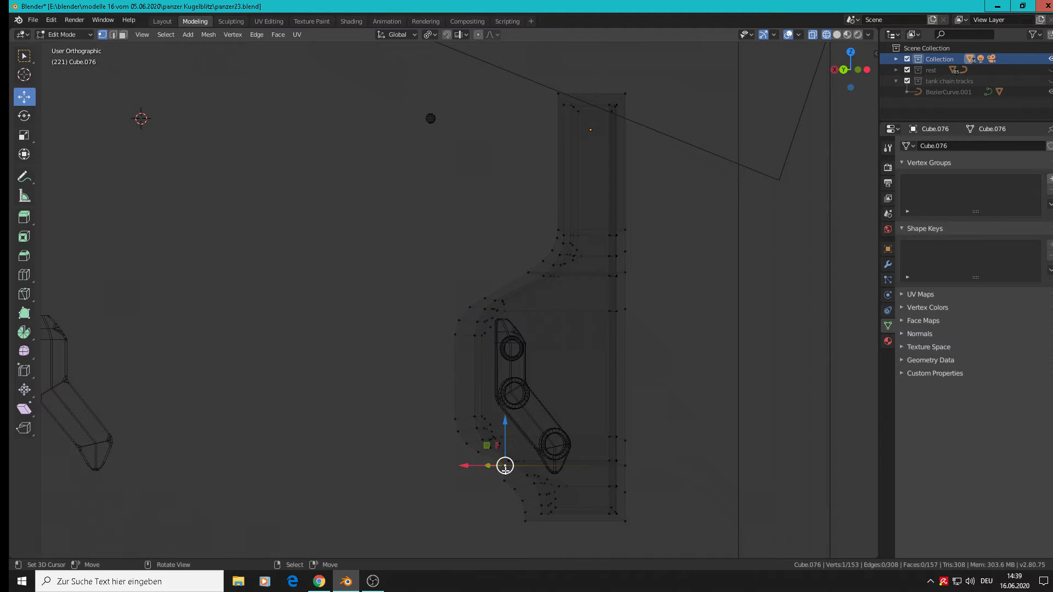
pyautogui.moveTo(480, 466); pyautogui.dragTo(464, 467)
pyautogui.press('Tab')
pyautogui.scroll(-2, 601, 423)
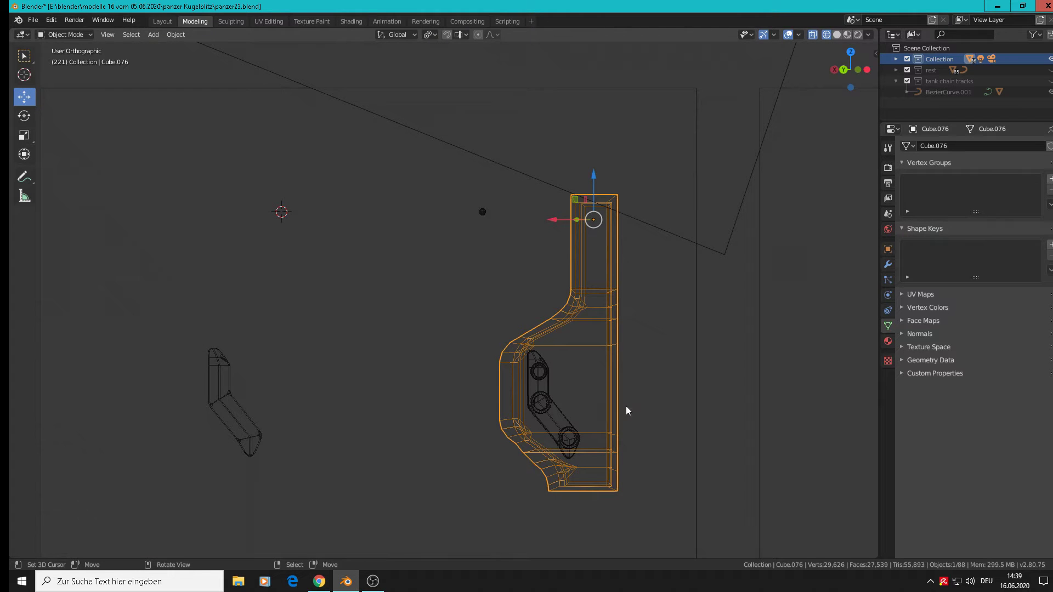
# Restore the LookDev shaded display and reopen the plate's mesh for editing at the uneven flange below the upper column
pyautogui.click(848, 35)
pyautogui.moveTo(771, 245)
pyautogui.mouseDown(button='middle')
pyautogui.moveTo(682, 298)
pyautogui.moveTo(550, 277)
pyautogui.moveTo(531, 247)
pyautogui.mouseUp(button='middle')
pyautogui.press('KP_1')
pyautogui.scroll(2, 544, 235)
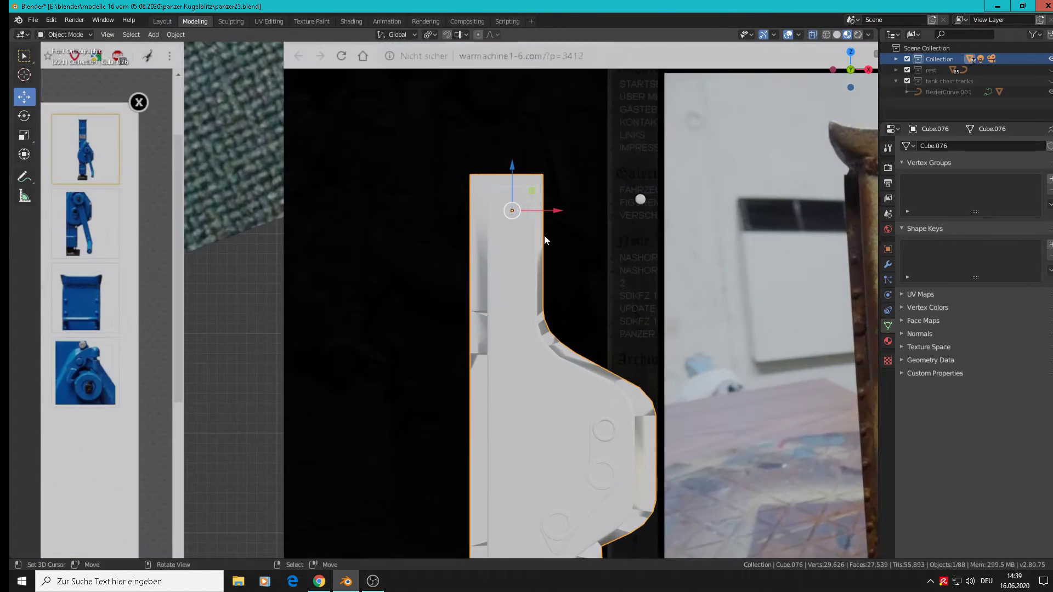
pyautogui.press('Tab')
pyautogui.moveTo(544, 235); pyautogui.dragTo(590, 237, button='middle')
pyautogui.scroll(5, 538, 294)
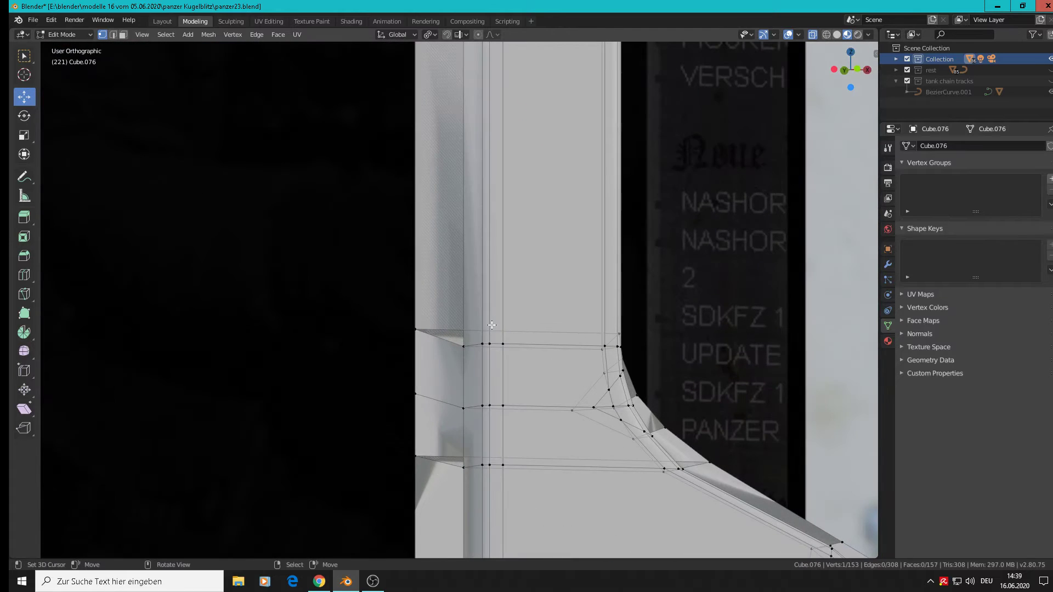
pyautogui.keyDown('shift'); pyautogui.moveTo(488, 338); pyautogui.dragTo(532, 181, button='middle'); pyautogui.keyUp('shift')
pyautogui.click(548, 207)
pyautogui.moveTo(532, 181); pyautogui.dragTo(531, 167)
pyautogui.moveTo(531, 168); pyautogui.dragTo(716, 190, button='middle')
pyautogui.click(741, 189)
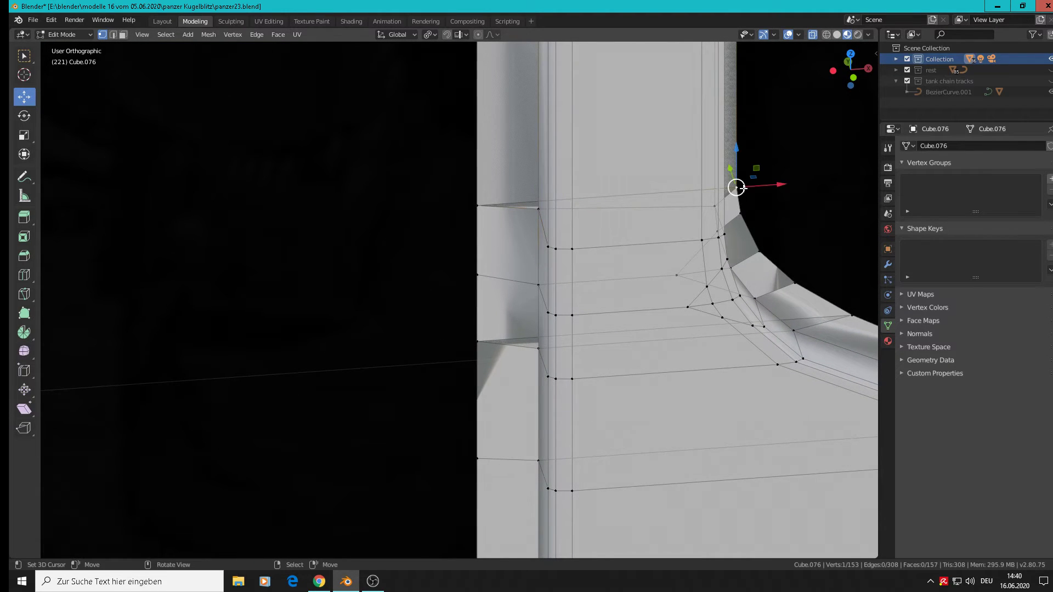
pyautogui.moveTo(737, 188); pyautogui.dragTo(756, 170)
pyautogui.rightClick(757, 169)
pyautogui.click(479, 206)
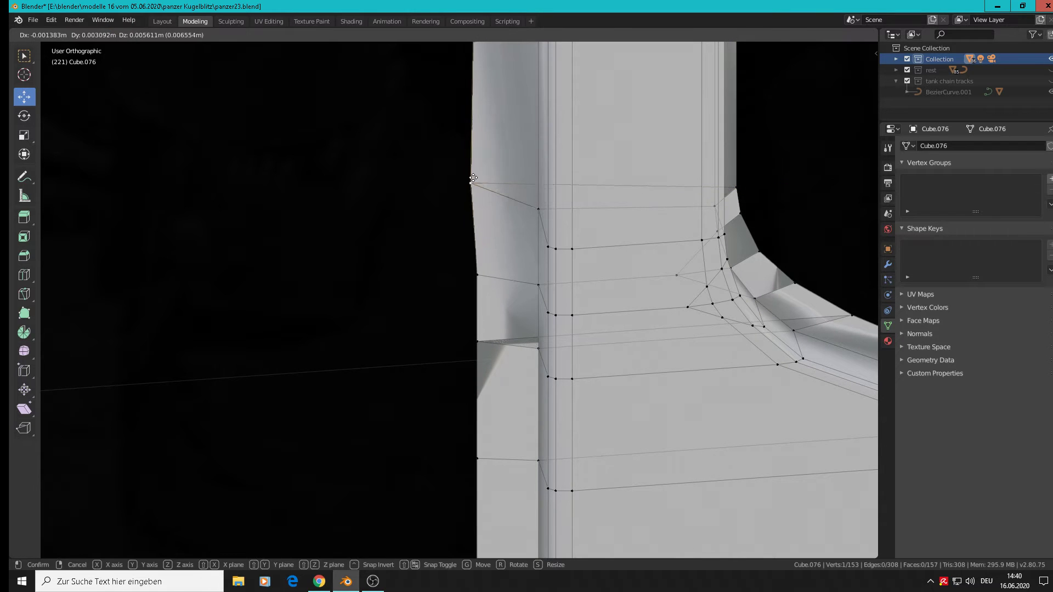
# Raise the inner flange vertex beside the plate's straight edge by 0.00183 m along Z
pyautogui.click(539, 209)
pyautogui.moveTo(542, 219); pyautogui.dragTo(591, 220, button='middle')
pyautogui.scroll(4, 546, 203)
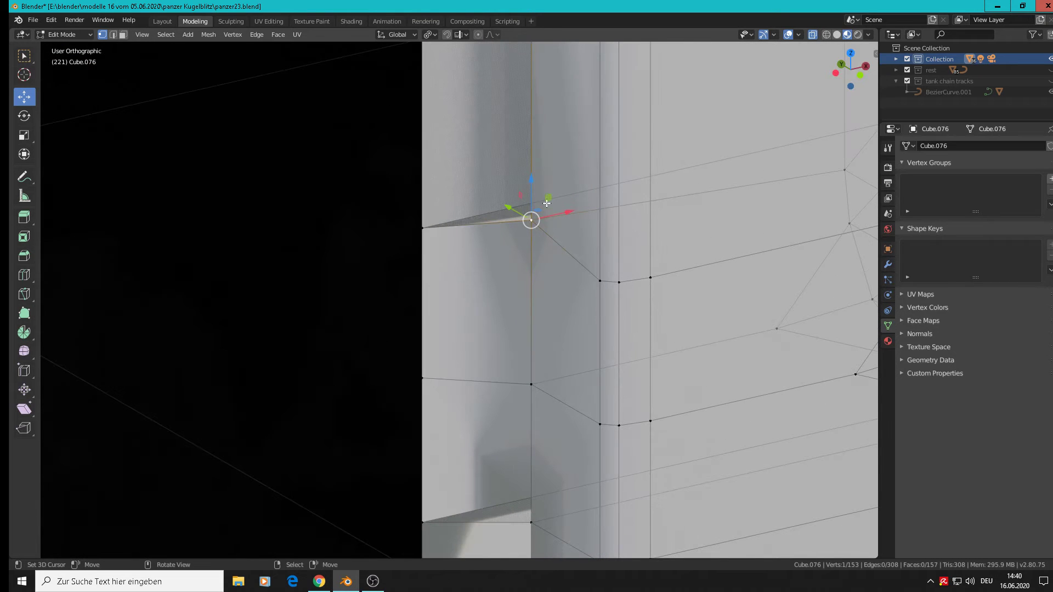
pyautogui.moveTo(531, 180); pyautogui.dragTo(530, 168)
# Switch to face selection and select the flange faces along the column, the plate's straight edge and its lower end
pyautogui.scroll(-11, 532, 179)
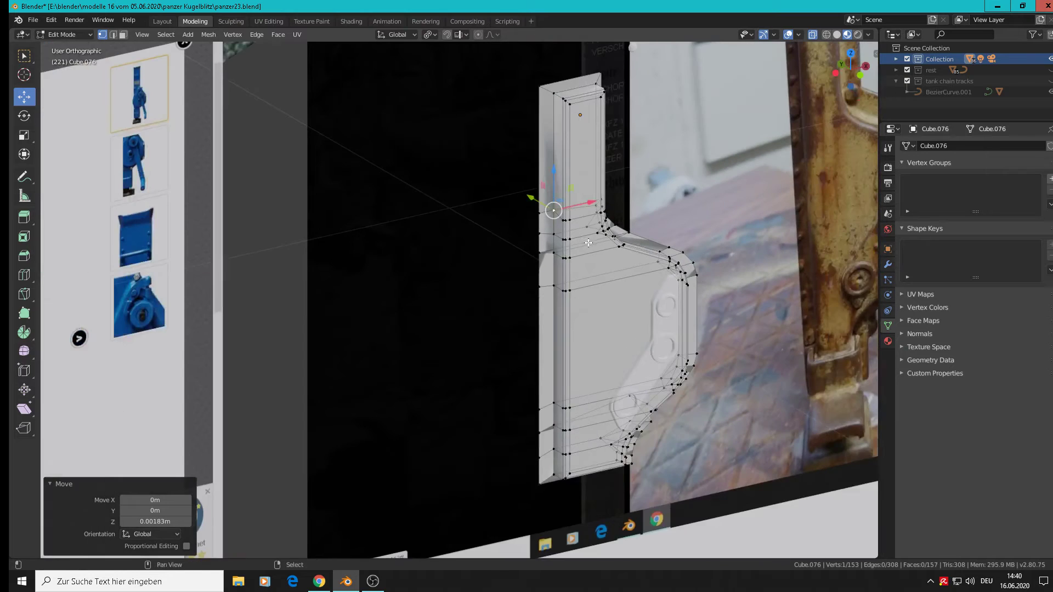
pyautogui.keyDown('shift'); pyautogui.moveTo(560, 217); pyautogui.dragTo(517, 248, button='middle'); pyautogui.keyUp('shift')
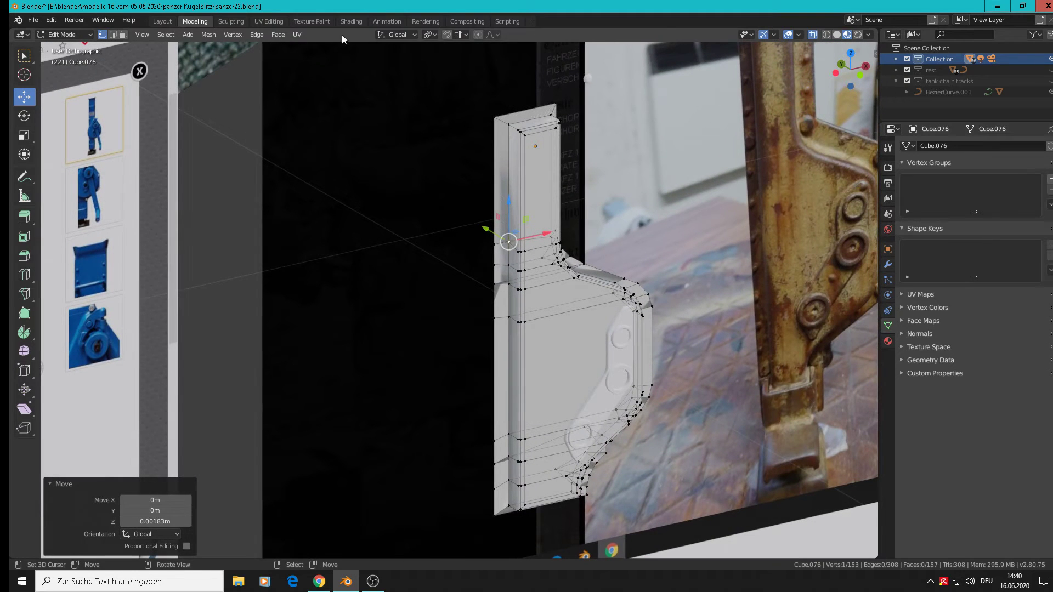
pyautogui.click(123, 34)
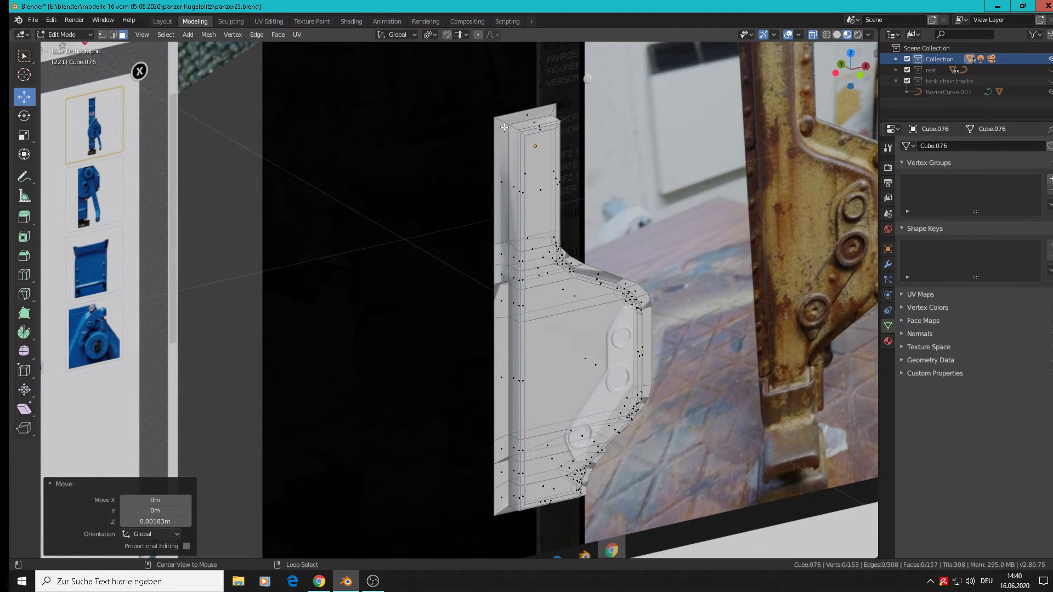
pyautogui.keyDown('alt'); pyautogui.click(504, 128); pyautogui.keyUp('alt')
pyautogui.scroll(3, 520, 266)
pyautogui.keyDown('shift'); pyautogui.click(497, 269); pyautogui.keyUp('shift')
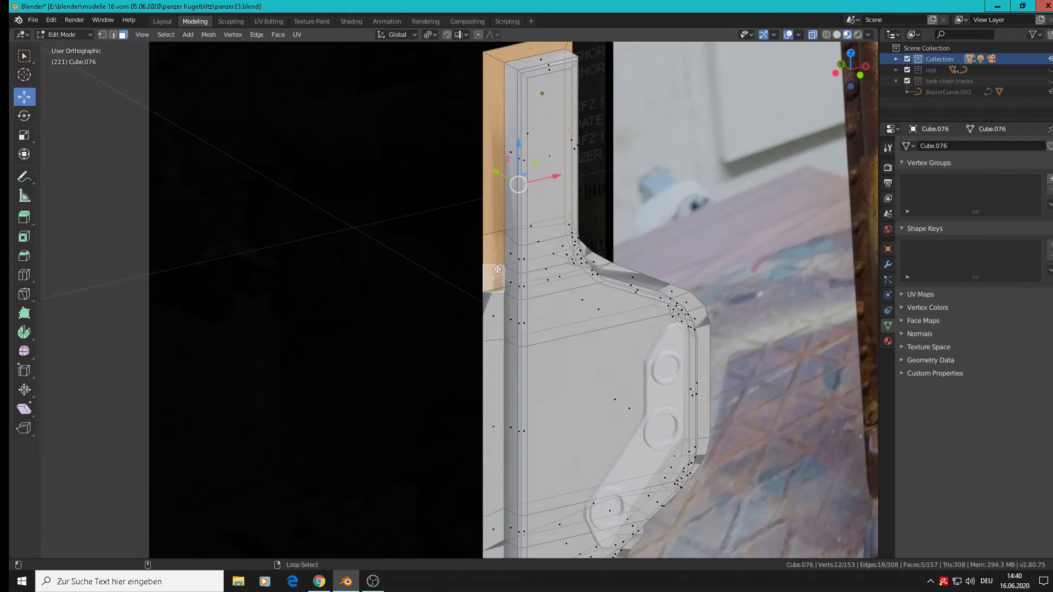
pyautogui.keyDown('ctrl'); pyautogui.click(499, 347); pyautogui.keyUp('ctrl')
pyautogui.scroll(-2, 498, 329)
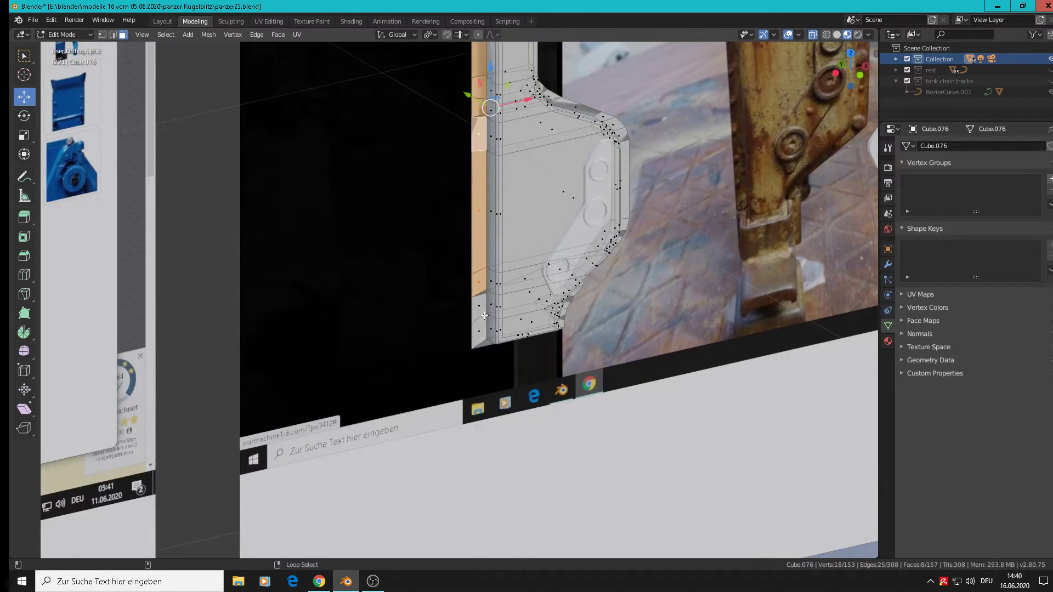
pyautogui.keyDown('alt'); pyautogui.keyDown('shift'); pyautogui.rightClick(484, 315); pyautogui.keyUp('shift'); pyautogui.keyUp('alt')
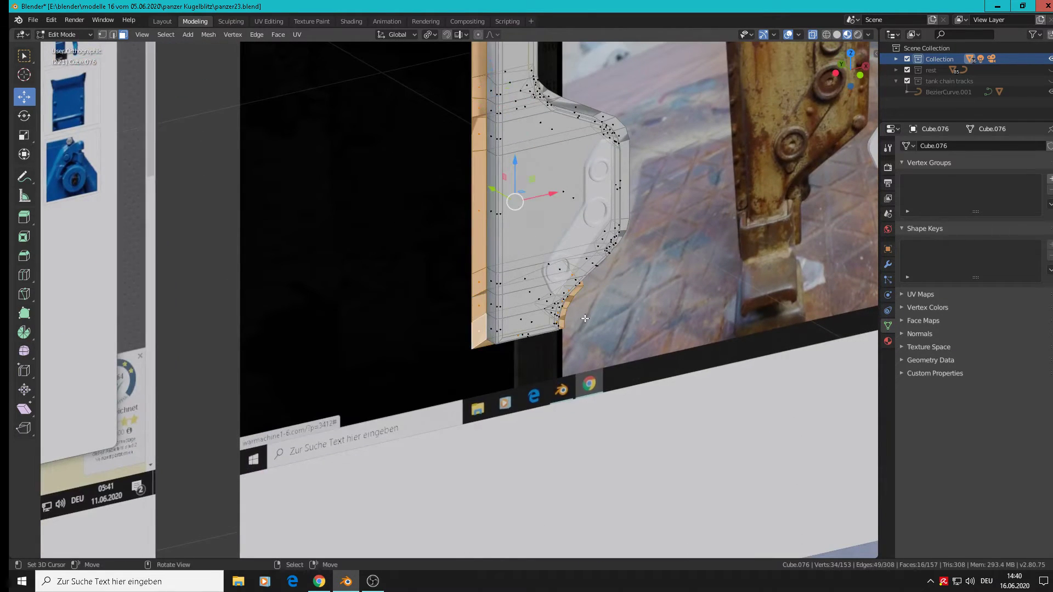
pyautogui.moveTo(647, 307); pyautogui.dragTo(619, 255, button='middle')
pyautogui.scroll(3, 597, 290)
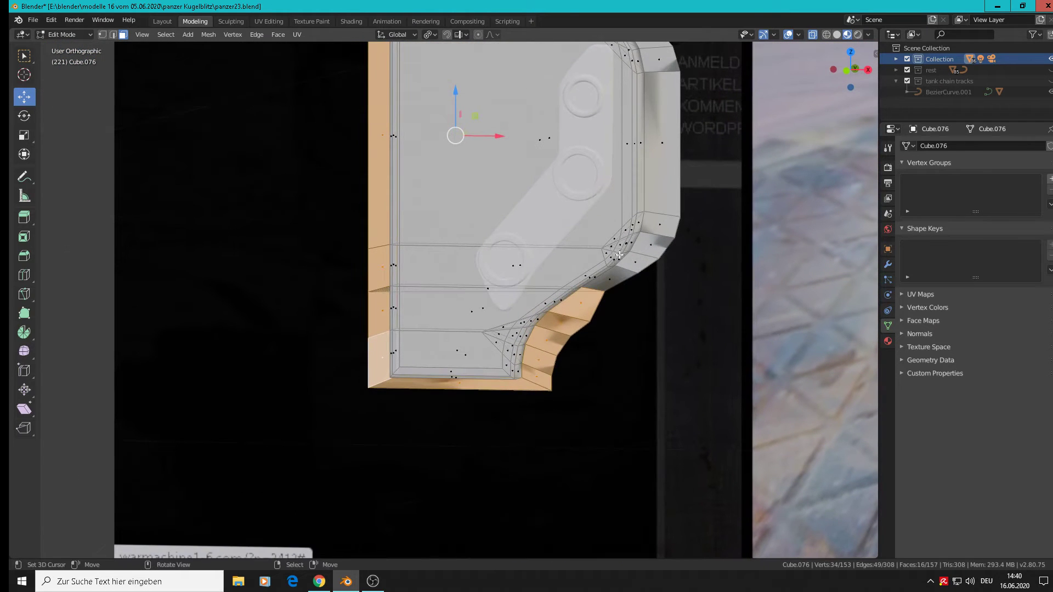
# Undo the flange face selection and the latest vertex adjustments on the flange beside the straight edge and the bulge
pyautogui.hotkey('ctrl', 'z')
pyautogui.hotkey('ctrl', 'z')
pyautogui.hotkey('ctrl', 'z')
pyautogui.hotkey('ctrl', 'z')
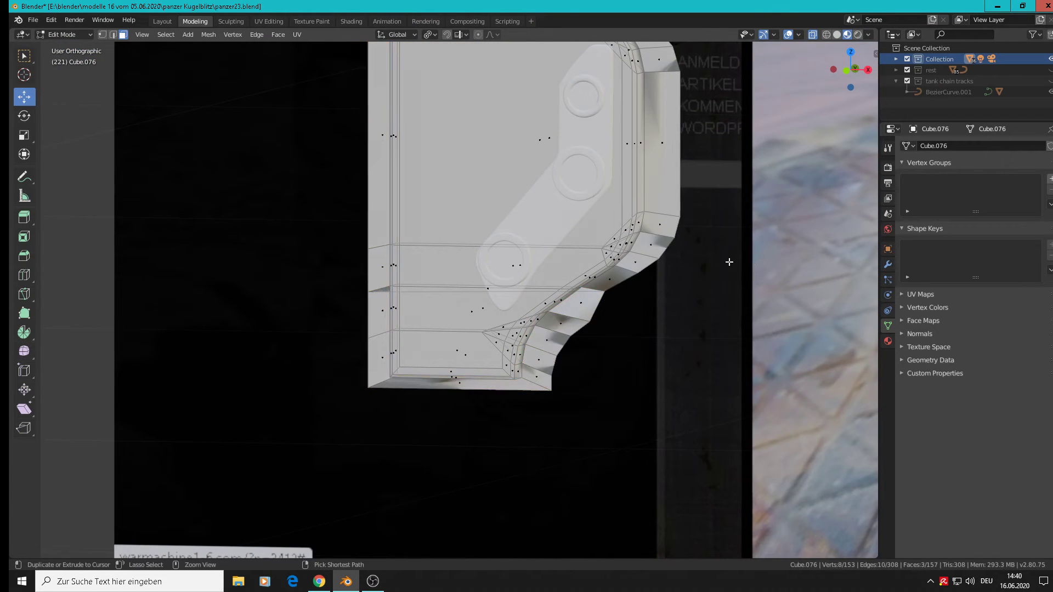
pyautogui.scroll(-4, 680, 240)
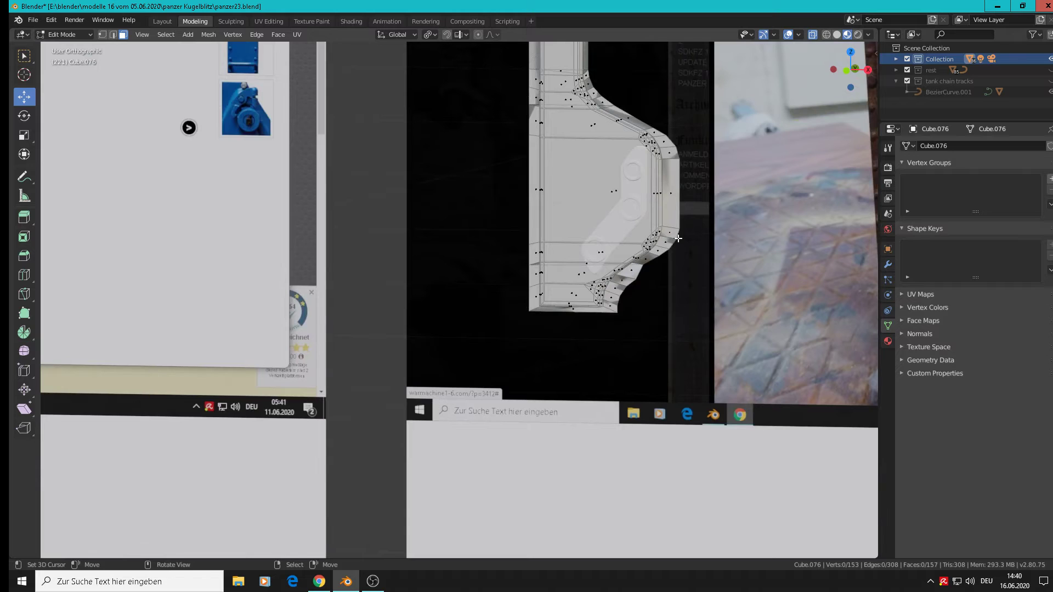
pyautogui.hotkey('ctrl', 'z')
pyautogui.hotkey('ctrl', 'z')
pyautogui.hotkey('ctrl', 'z')
pyautogui.hotkey('ctrl', 'z')
pyautogui.hotkey('ctrl', 'z')
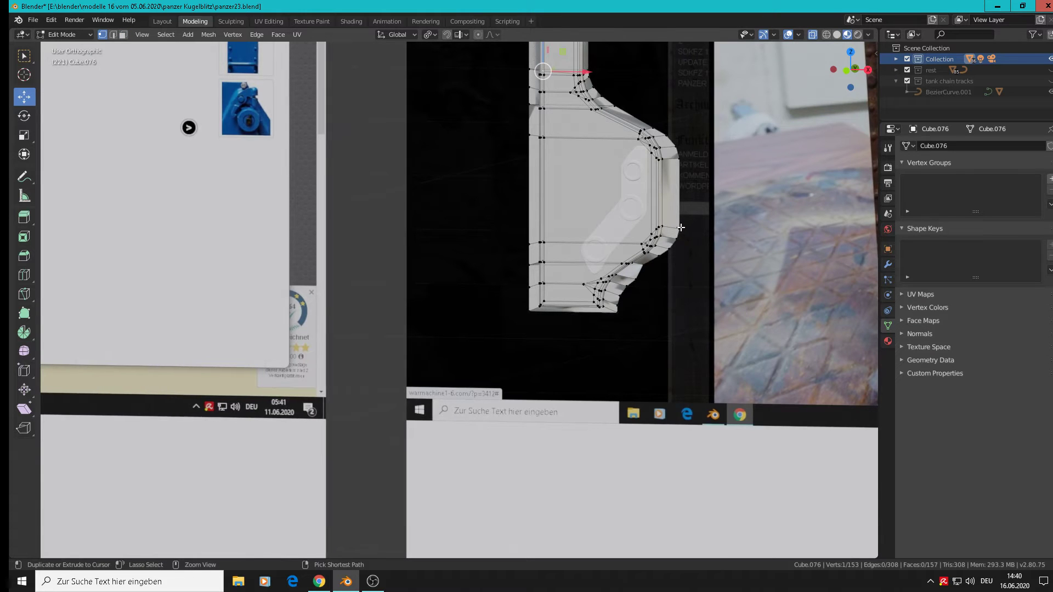
pyautogui.hotkey('ctrl', 'z')
pyautogui.hotkey('ctrl', 'z')
pyautogui.hotkey('ctrl', 'z')
pyautogui.hotkey('ctrl', 'z')
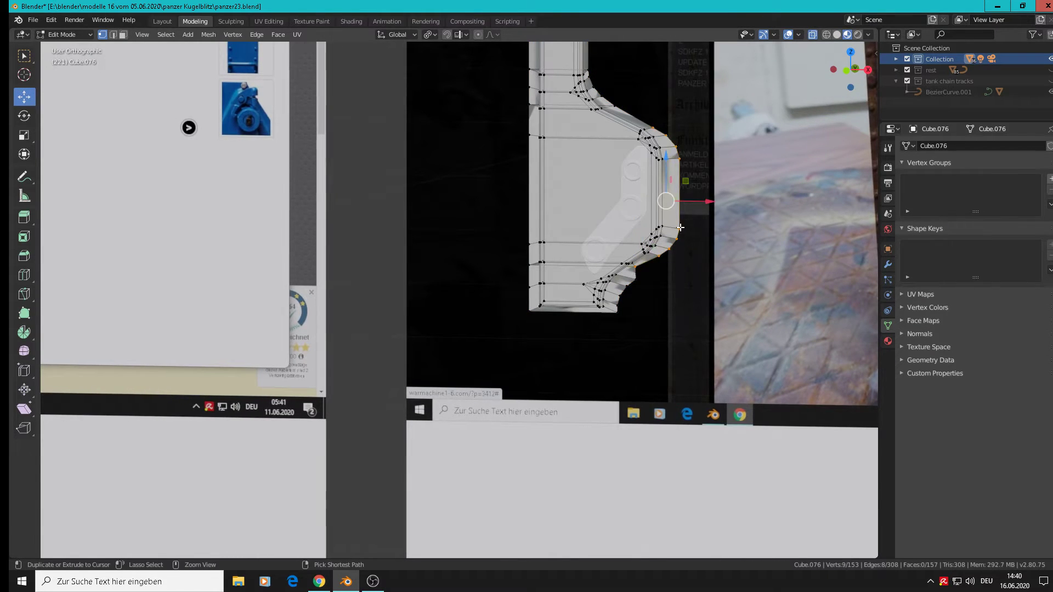
# Undo the remaining flange edits back through the extrusion that created the surrounding flange at the plate's back
pyautogui.hotkey('ctrl', 'z')
pyautogui.hotkey('ctrl', 'z')
pyautogui.hotkey('ctrl', 'z')
pyautogui.hotkey('ctrl', 'z')
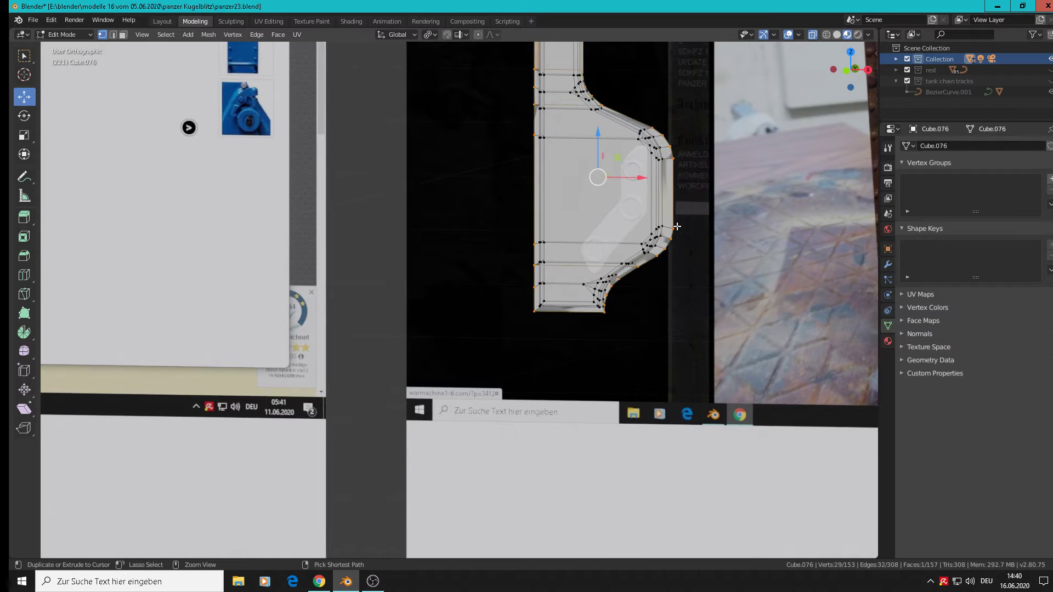
pyautogui.scroll(-2, 676, 225)
pyautogui.keyDown('shift'); pyautogui.moveTo(640, 110); pyautogui.dragTo(622, 213, button='middle'); pyautogui.keyUp('shift')
pyautogui.scroll(1, 611, 173)
pyautogui.scroll(2, 611, 173)
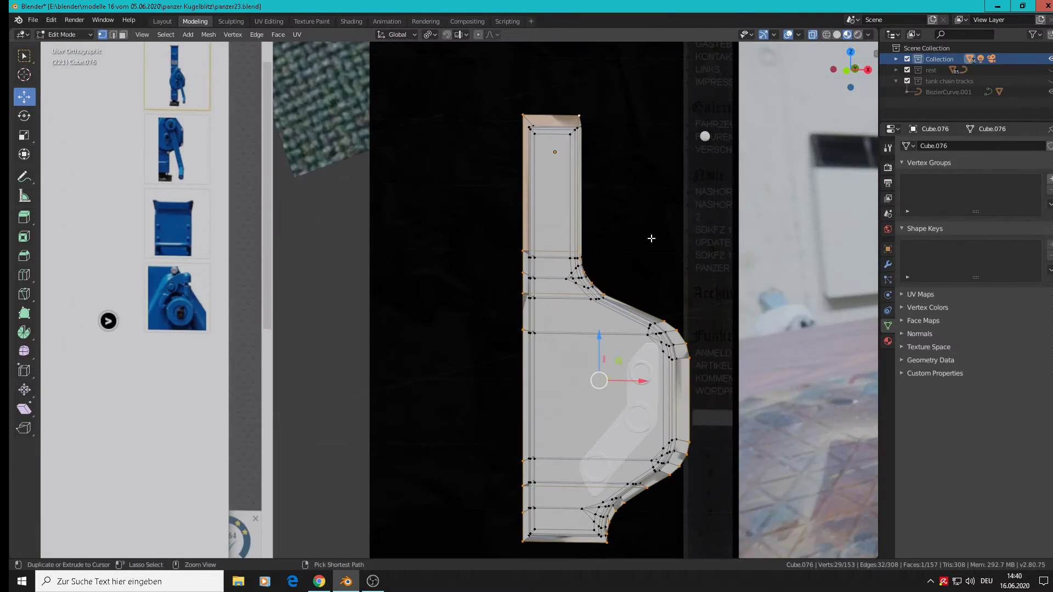
pyautogui.hotkey('ctrl', 'z')
pyautogui.hotkey('ctrl', 'z')
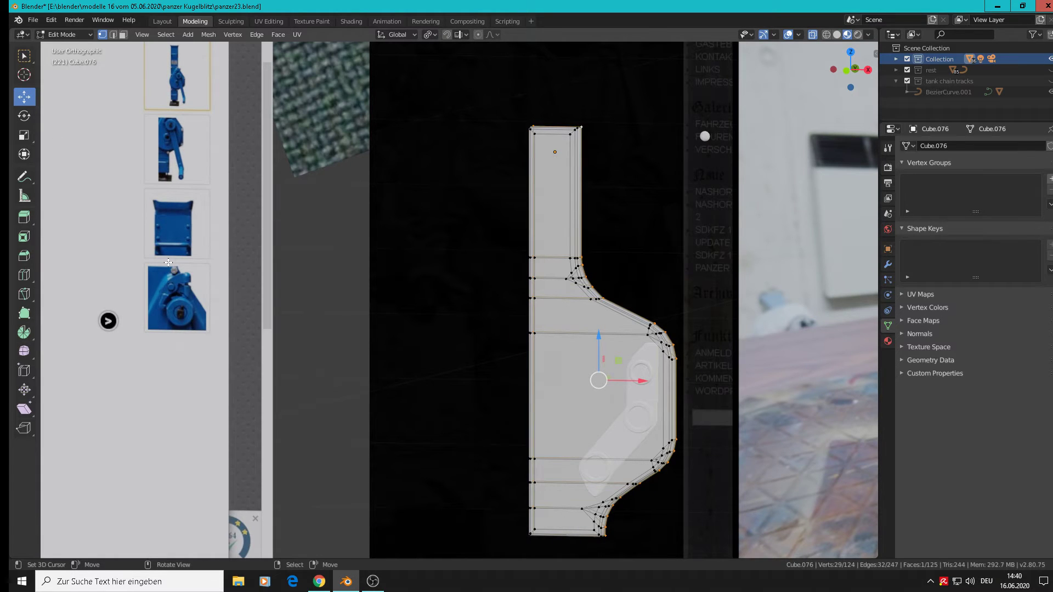
# Try to inset the selected faces at the plate's back outline with the Inset Faces tool
pyautogui.click(24, 237)
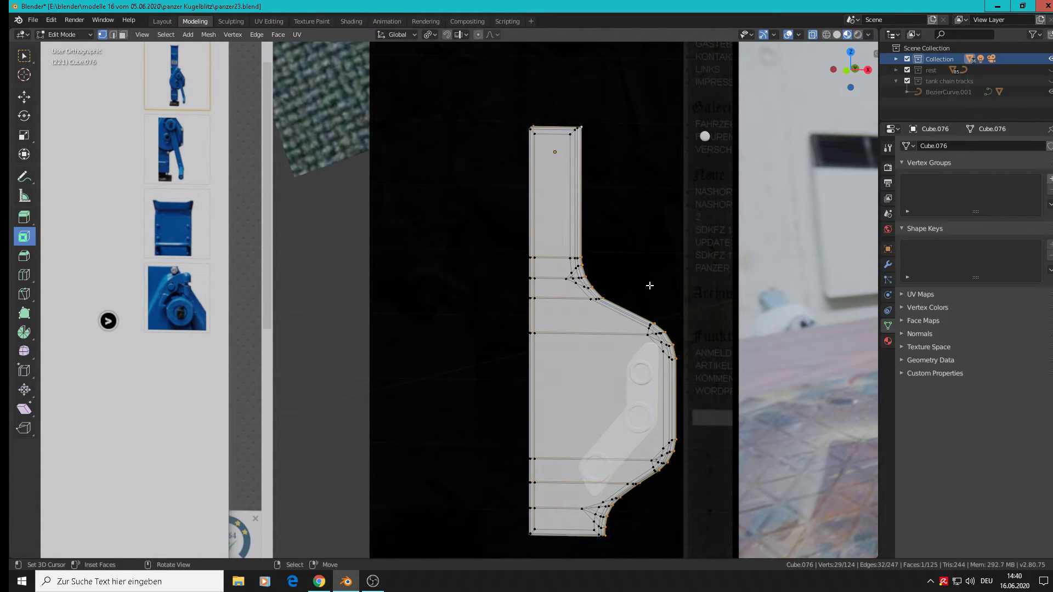
pyautogui.click(655, 324)
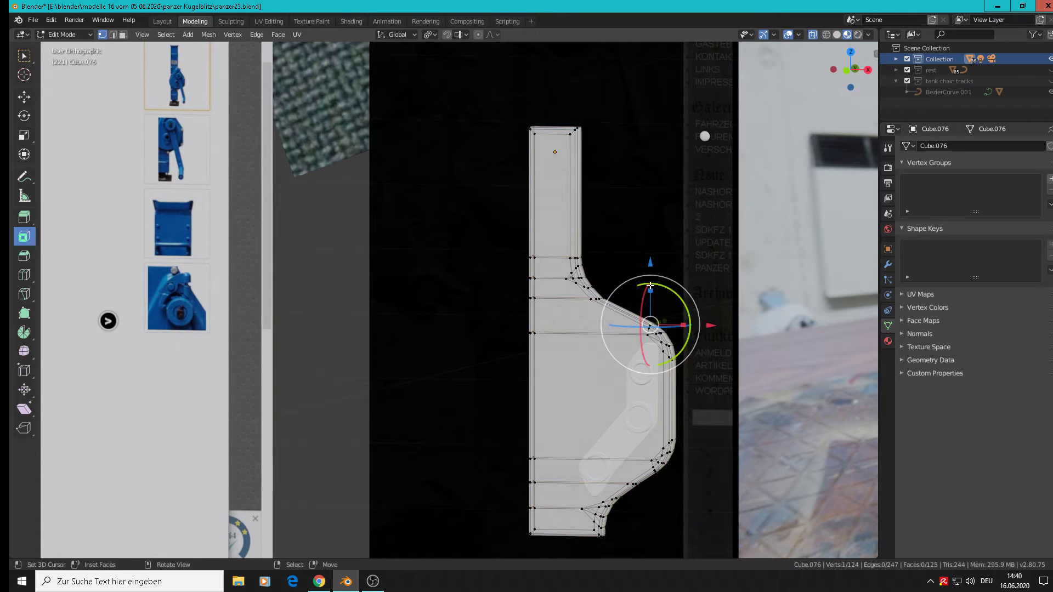
pyautogui.press('g')
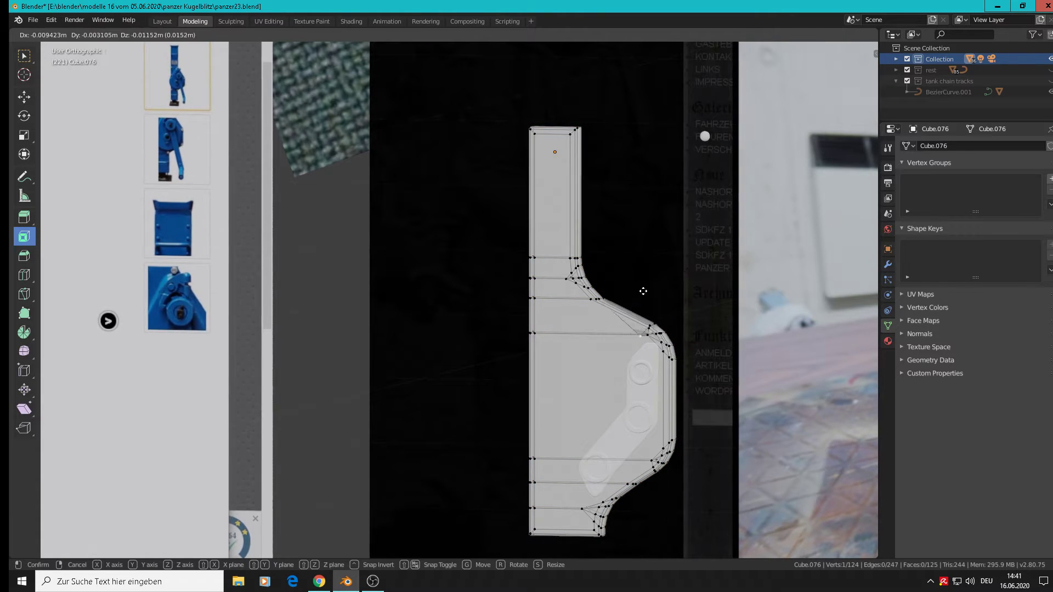
pyautogui.rightClick(643, 291)
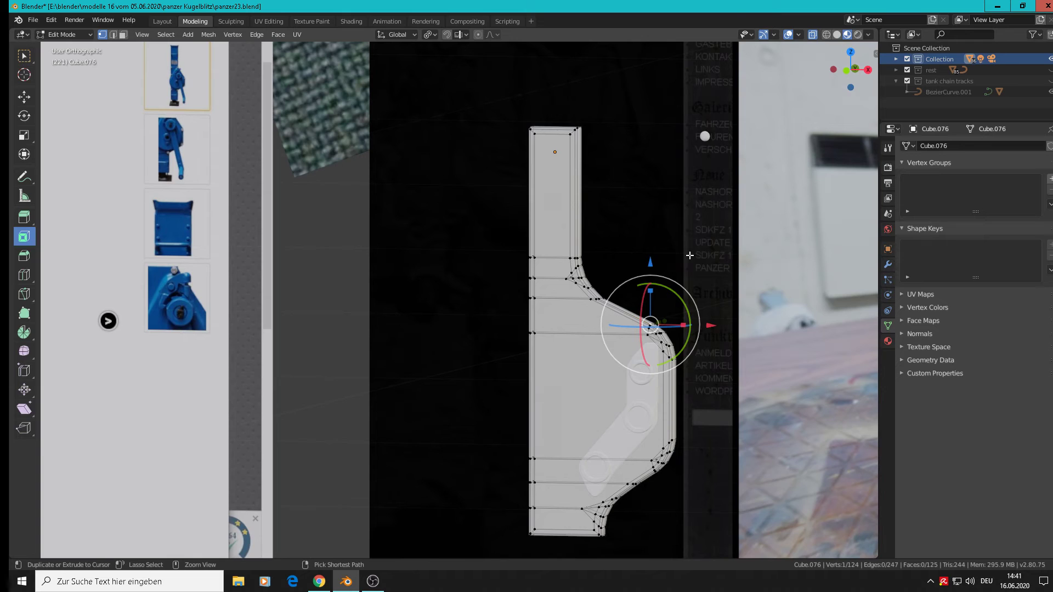
pyautogui.keyDown('ctrl'); pyautogui.click(667, 249); pyautogui.keyUp('ctrl')
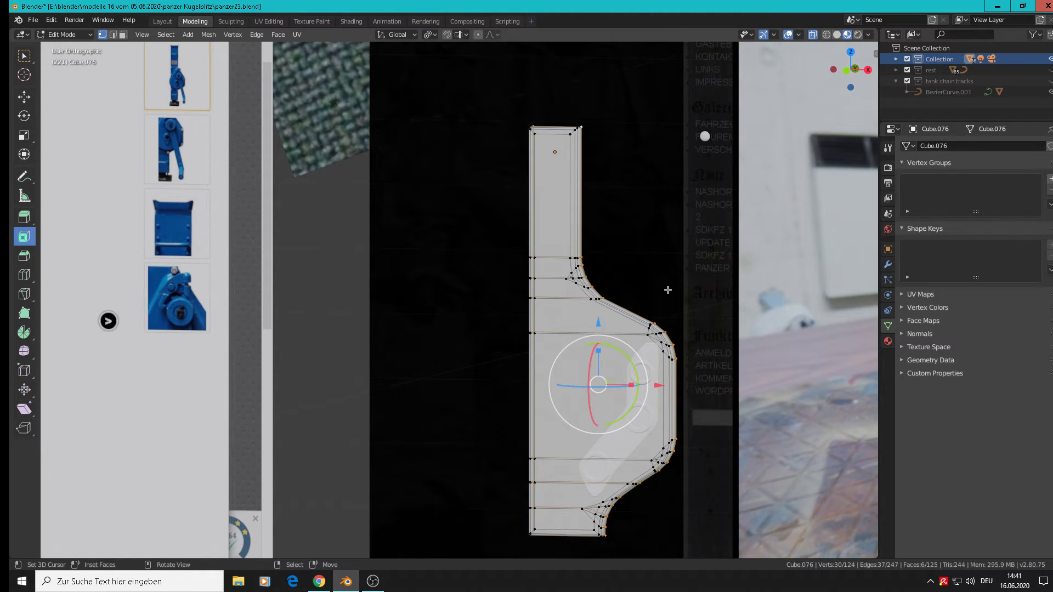
pyautogui.hotkey('alt', 'a')
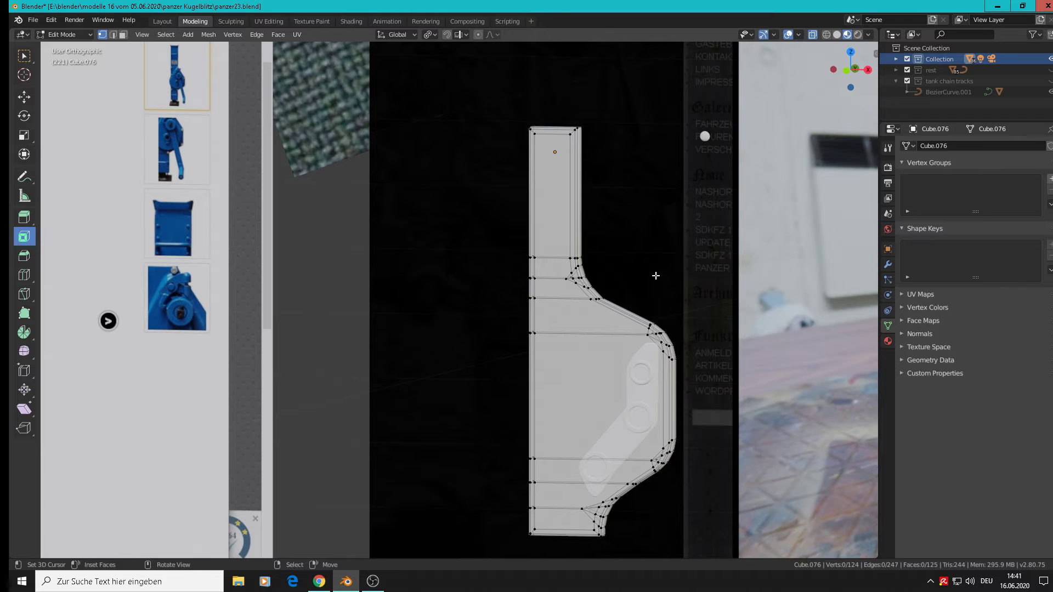
pyautogui.hotkey('ctrl', 'z')
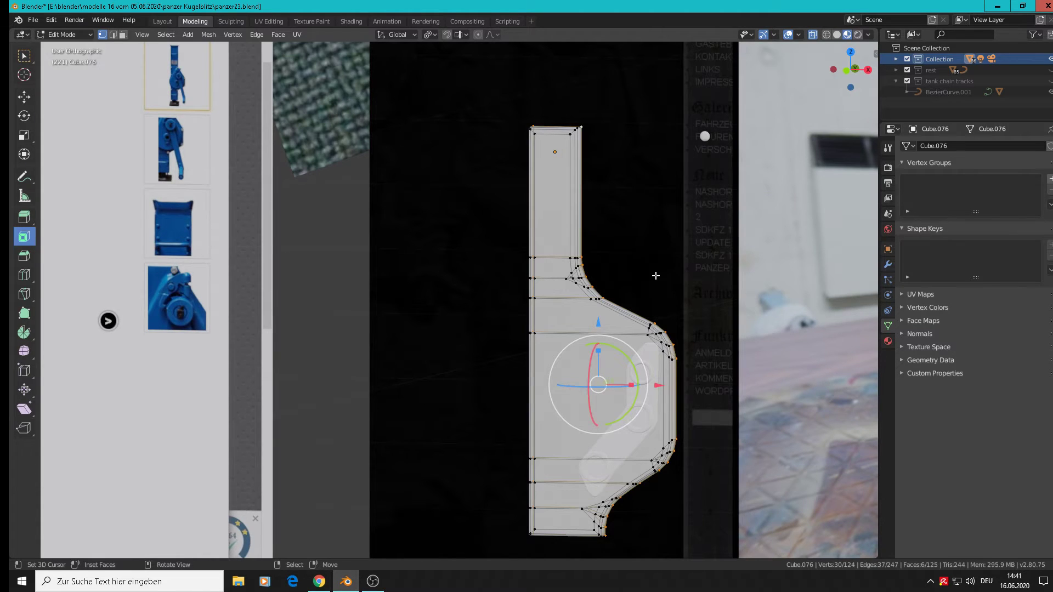
pyautogui.click(648, 285)
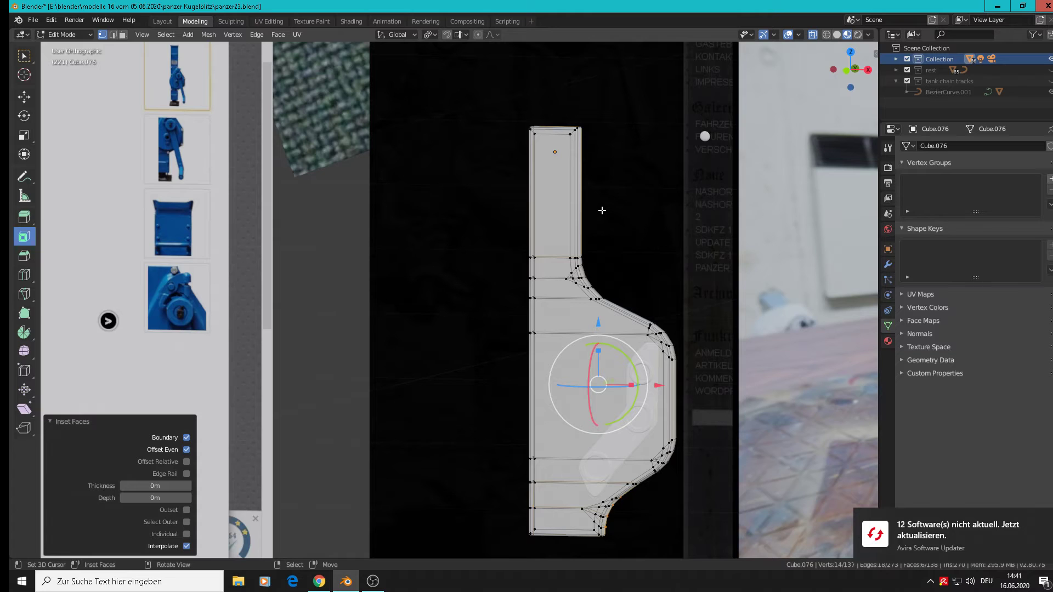
# Examine the plate's outline and compare it from the front with the rusty jack in the reference photo
pyautogui.scroll(-2, 602, 211)
pyautogui.scroll(3, 597, 237)
pyautogui.keyDown('alt'); pyautogui.click(587, 256); pyautogui.keyUp('alt')
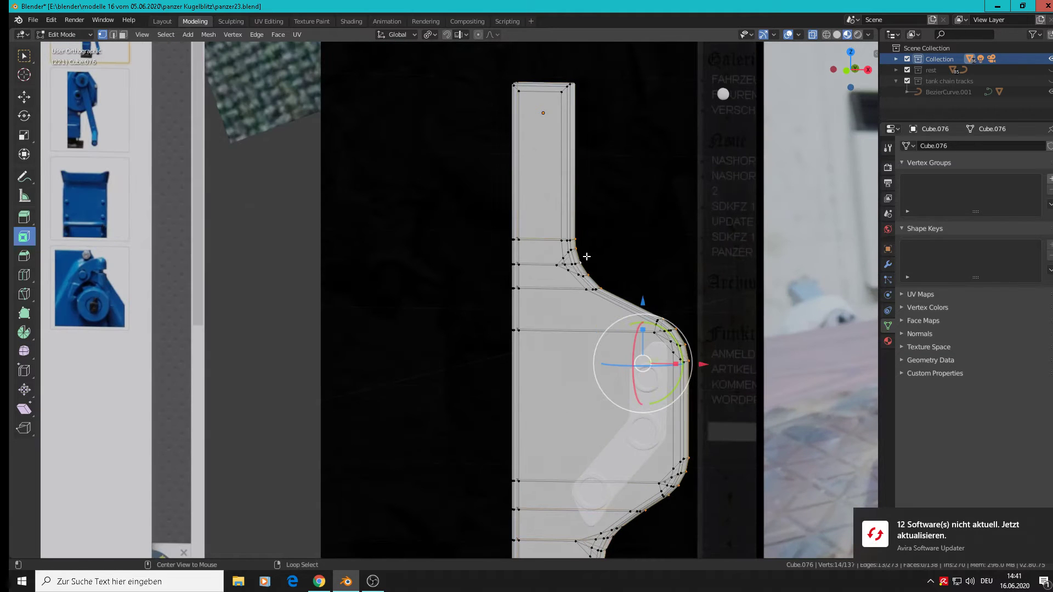
pyautogui.moveTo(611, 261); pyautogui.dragTo(789, 71, button='middle')
pyautogui.press('KP_1')
pyautogui.scroll(-3, 758, 177)
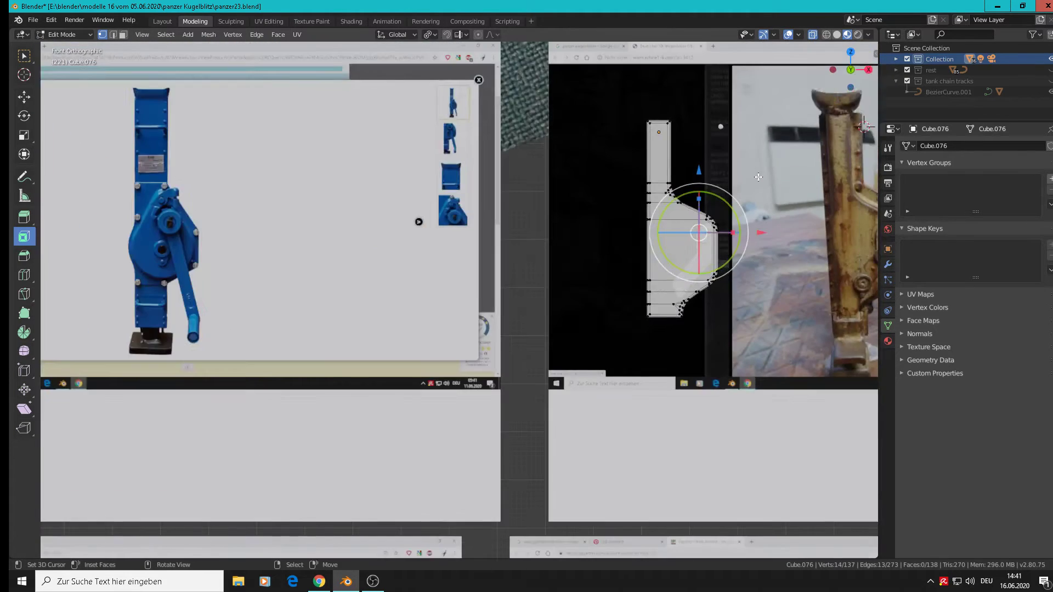
pyautogui.scroll(5, 772, 179)
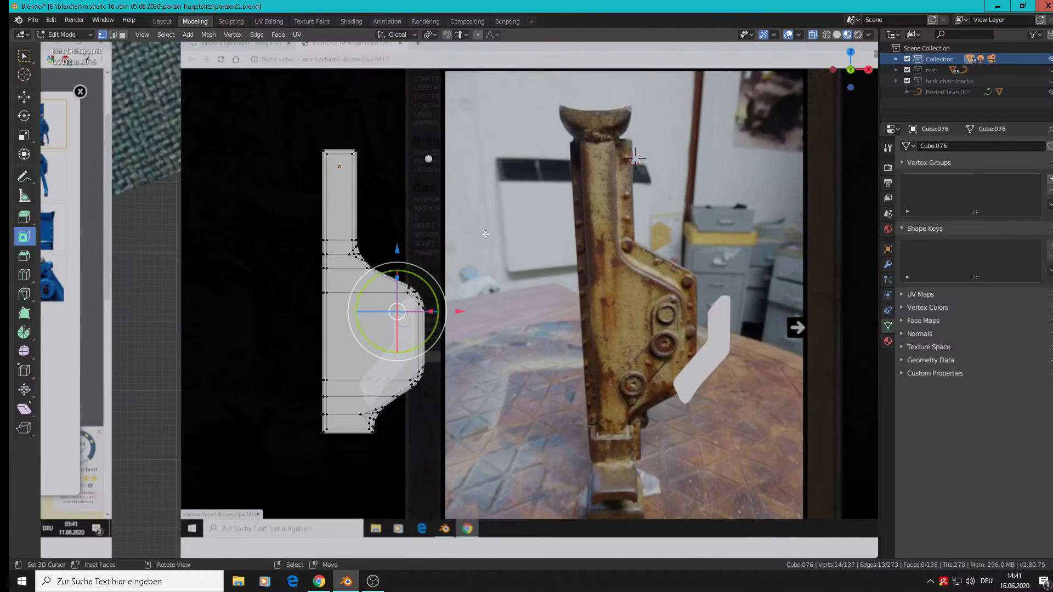
pyautogui.hotkey('alt', 'a')
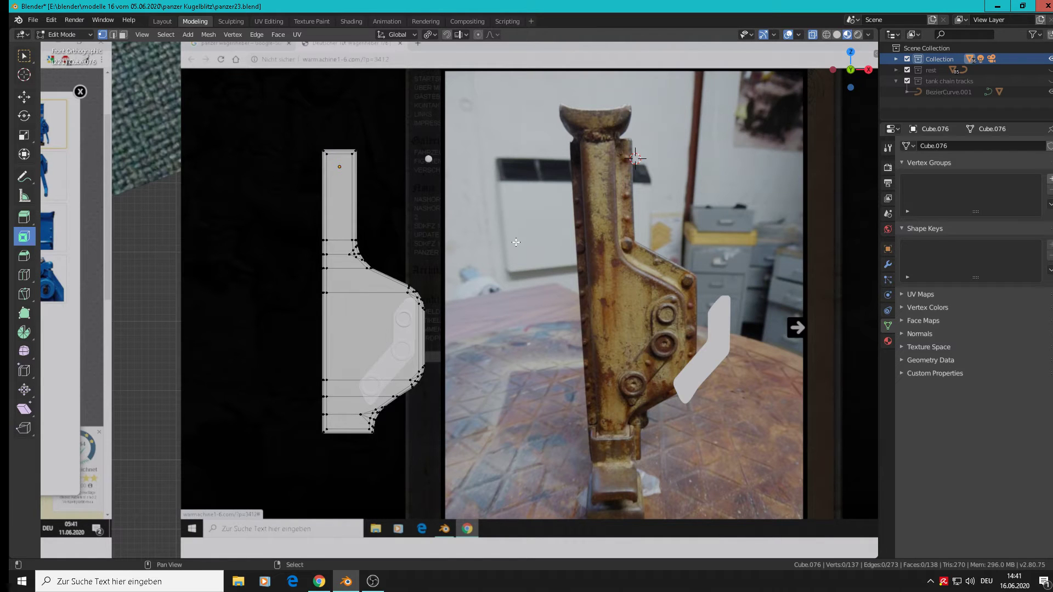
pyautogui.keyDown('shift'); pyautogui.moveTo(515, 242); pyautogui.dragTo(547, 210, button='middle'); pyautogui.keyUp('shift')
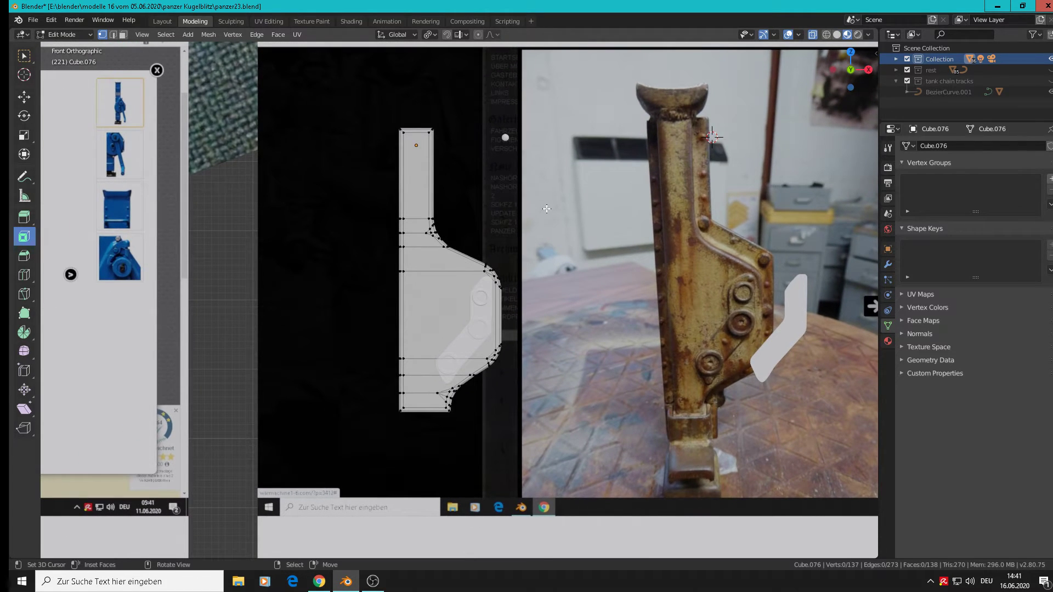
pyautogui.scroll(4, 506, 219)
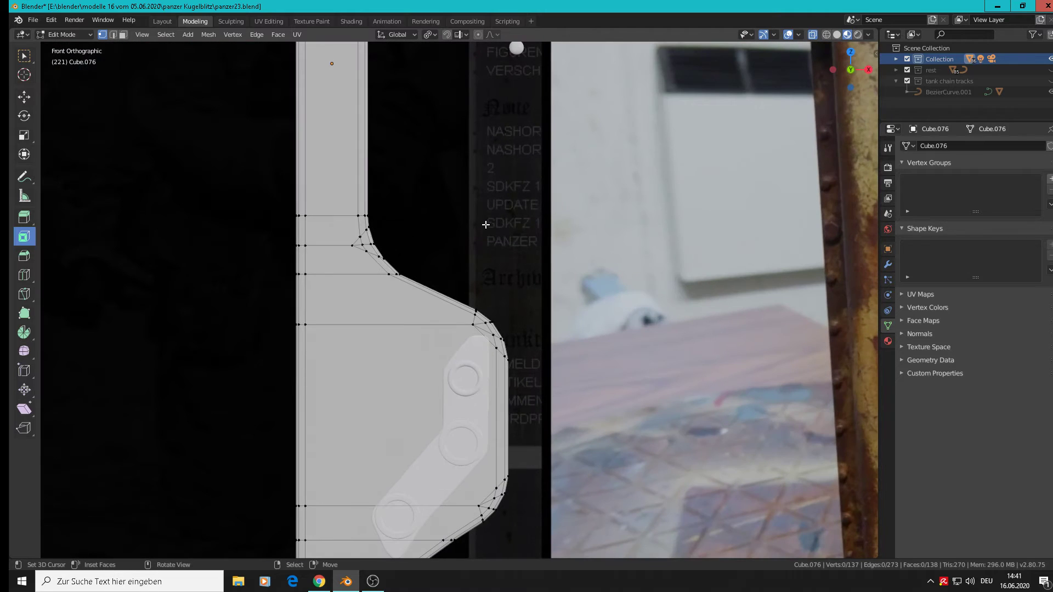
pyautogui.scroll(3, 426, 243)
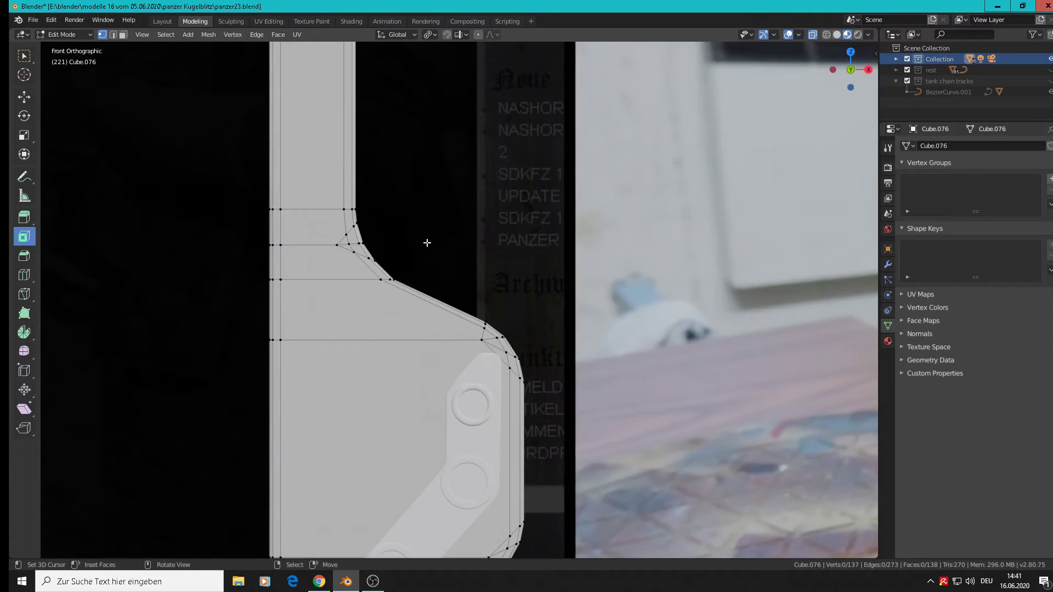
# Try to move the back-edge vertex where the upper column meets the curve into the bulge
pyautogui.moveTo(346, 208); pyautogui.dragTo(301, 229, button='middle')
pyautogui.rightClick(359, 176)
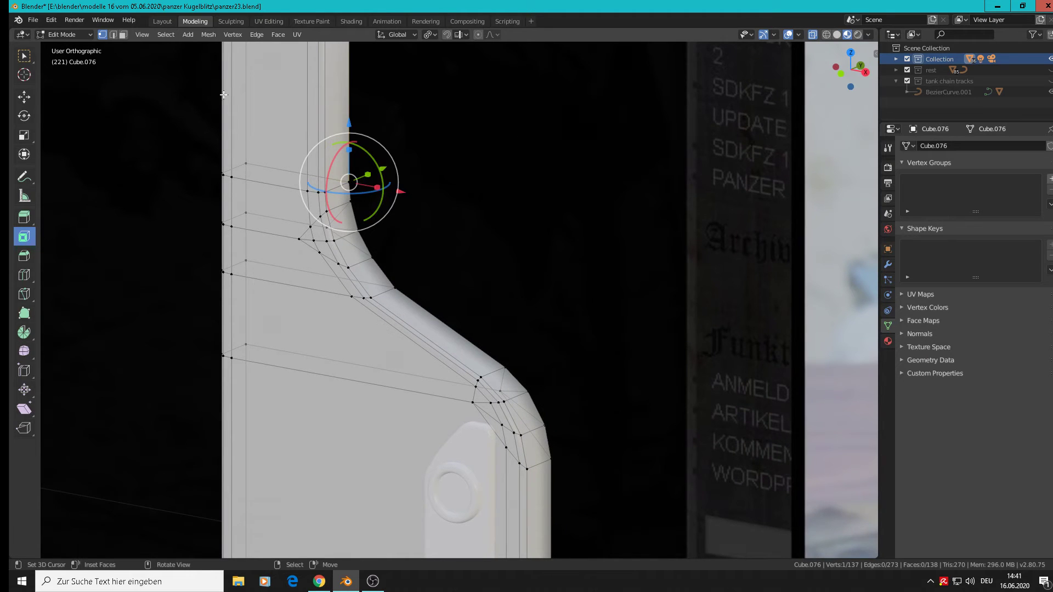
pyautogui.click(23, 96)
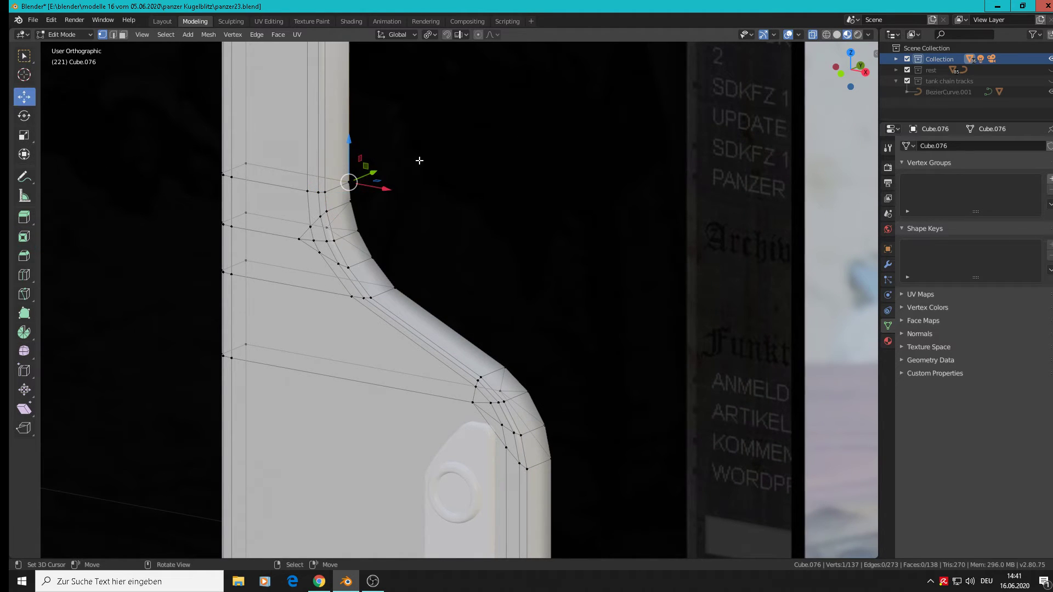
pyautogui.scroll(2, 364, 205)
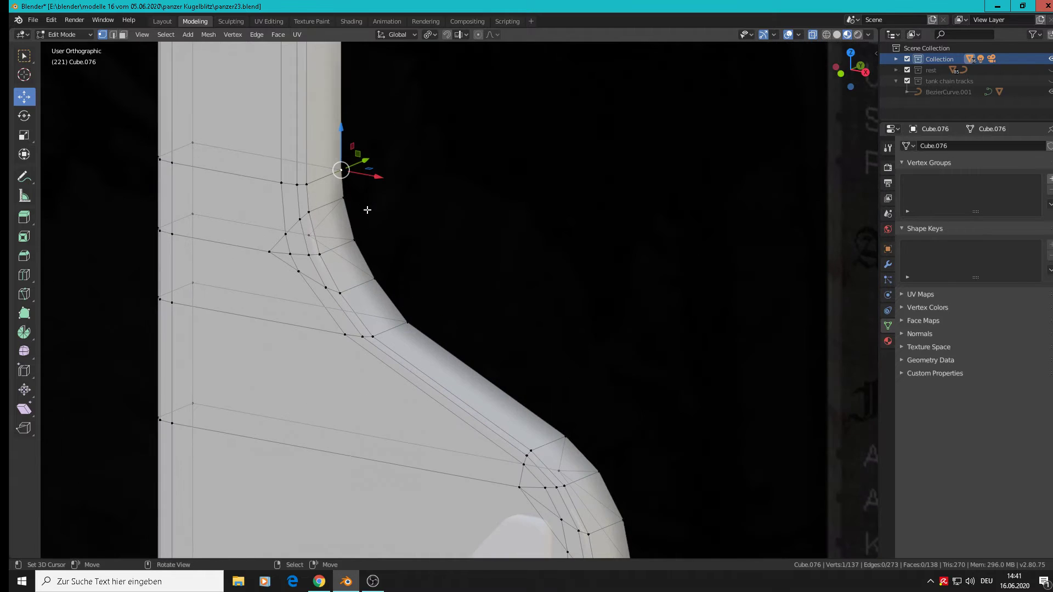
pyautogui.press('g')
pyautogui.click(348, 192)
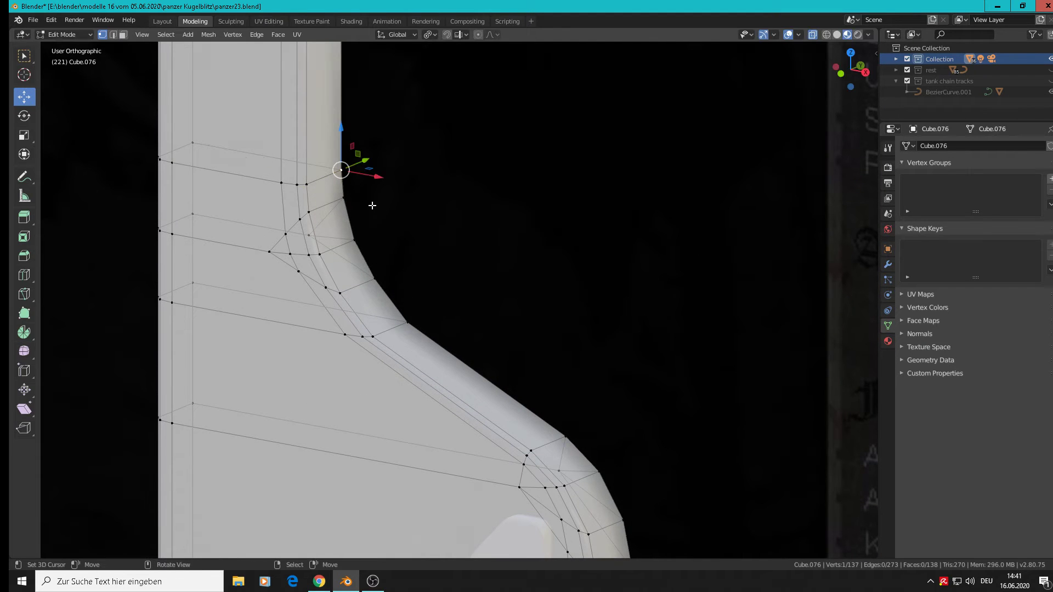
# Select the plate's whole mesh and merge its duplicate vertices by distance with a merge distance of 0.0001 m
pyautogui.scroll(-2, 355, 194)
pyautogui.press('a')
pyautogui.scroll(-3, 336, 182)
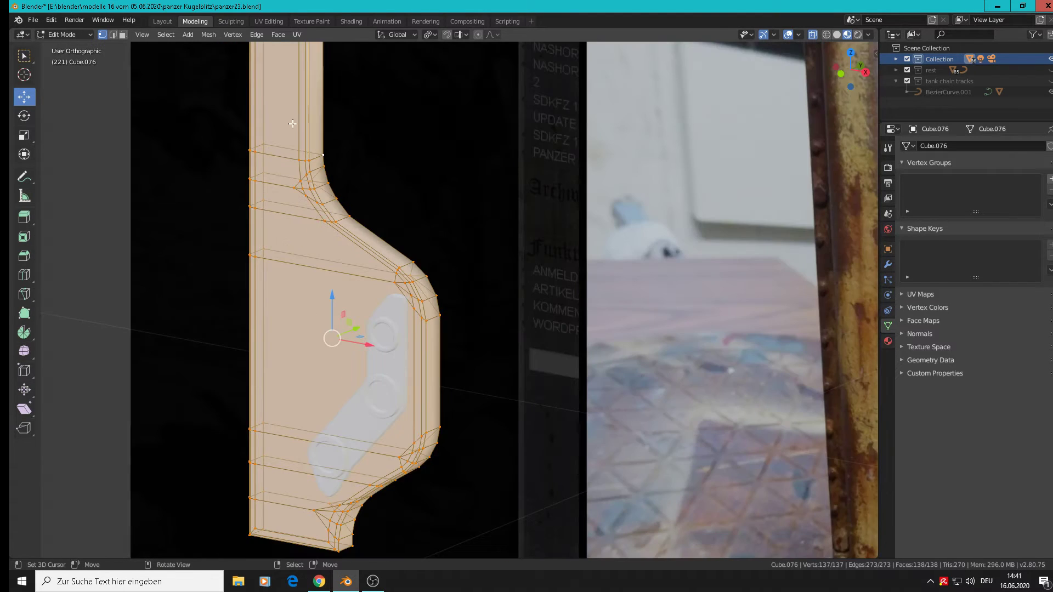
pyautogui.click(209, 36)
pyautogui.moveTo(242, 252)
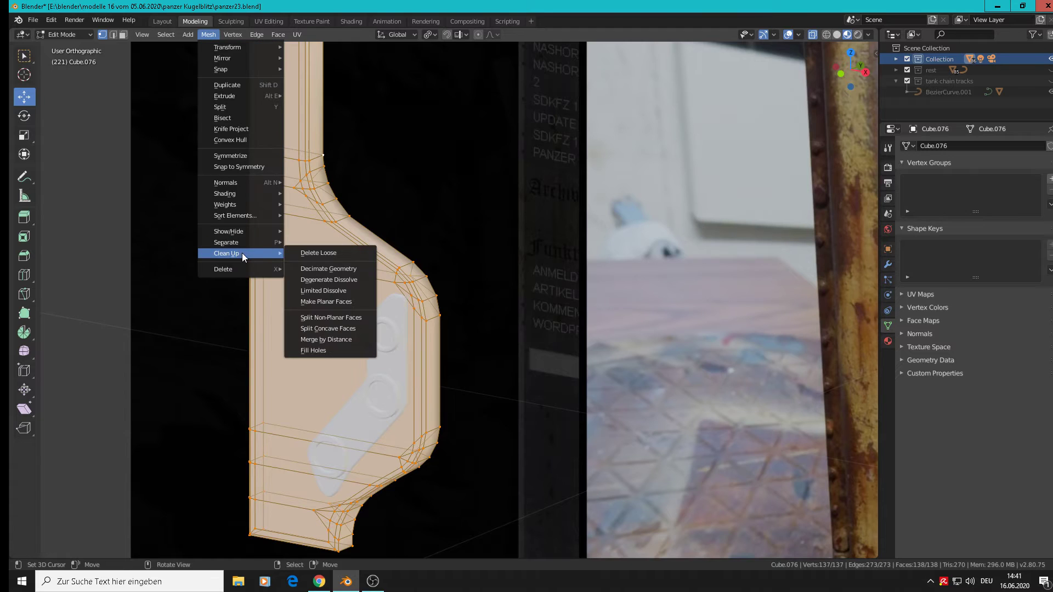
pyautogui.click(347, 339)
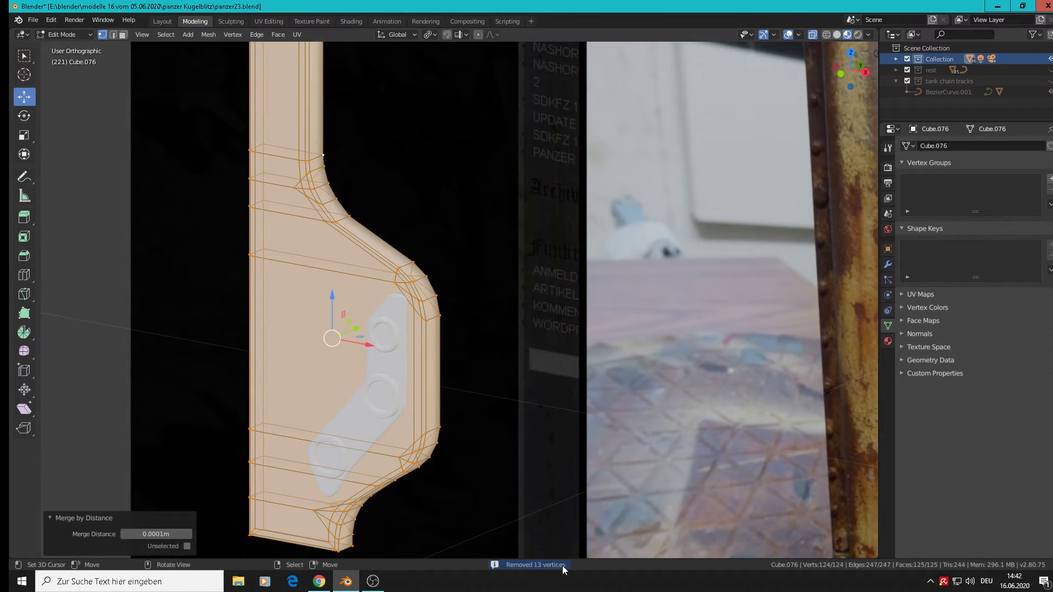
pyautogui.press('Tab')
pyautogui.press('Tab')
# Extrude the five back-edge vertices along the upper concave curve outward about 0.014 m along X in the front view
pyautogui.moveTo(383, 271); pyautogui.dragTo(341, 165, button='middle')
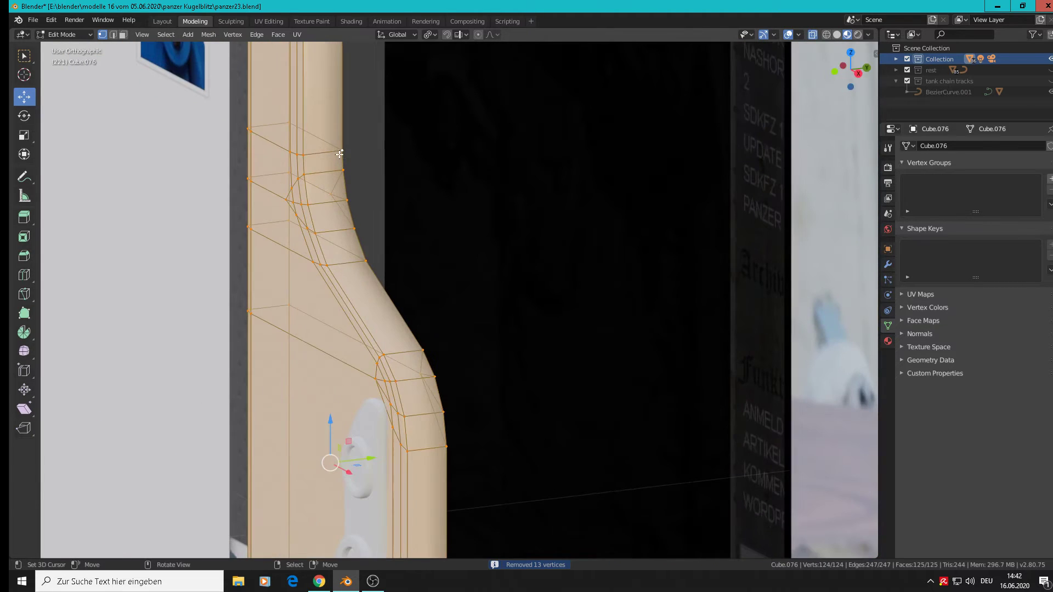
pyautogui.click(341, 150)
pyautogui.keyDown('shift'); pyautogui.click(368, 262); pyautogui.keyUp('shift')
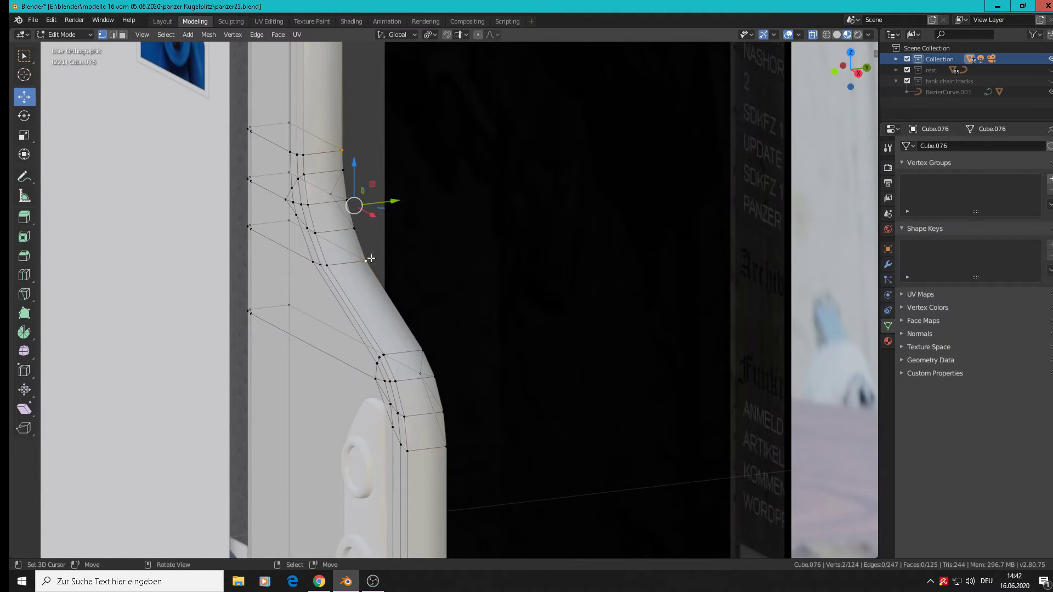
pyautogui.keyDown('shift'); pyautogui.click(367, 262); pyautogui.keyUp('shift')
pyautogui.keyDown('ctrl'); pyautogui.click(366, 262); pyautogui.keyUp('ctrl')
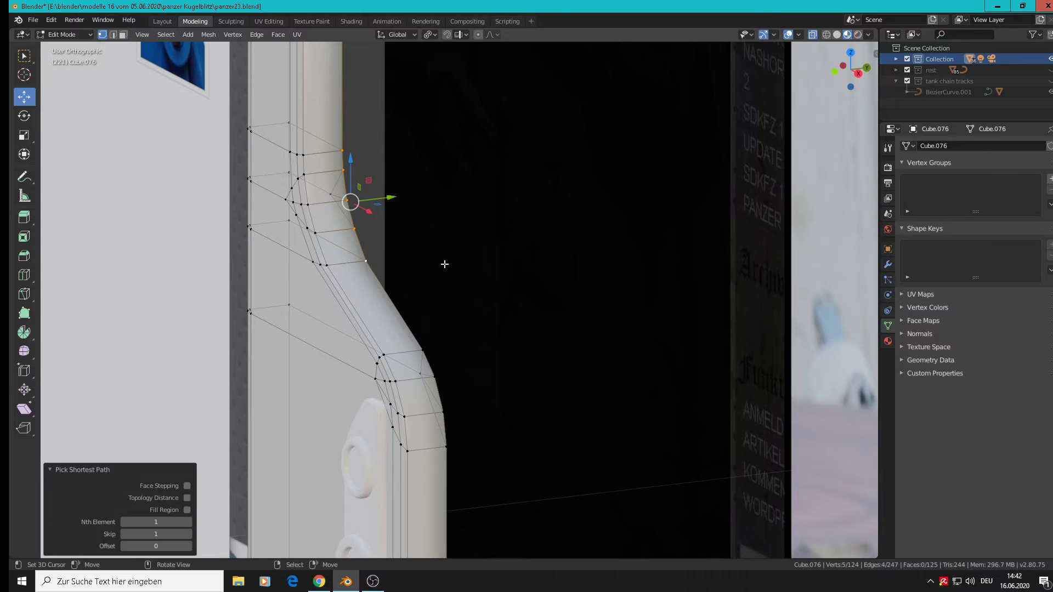
pyautogui.press('KP_1')
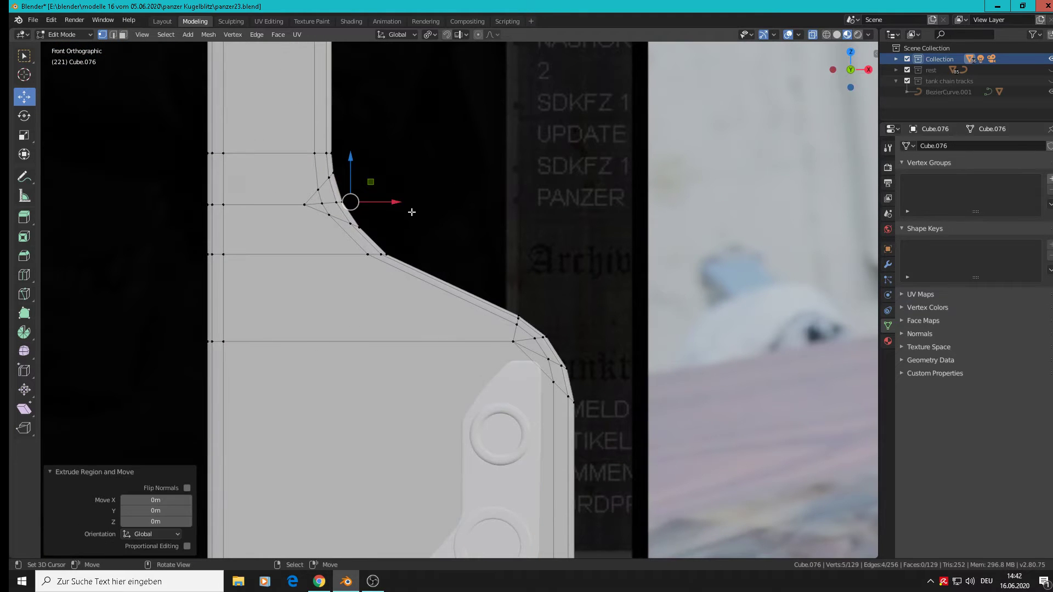
pyautogui.press('e')
pyautogui.press('x')
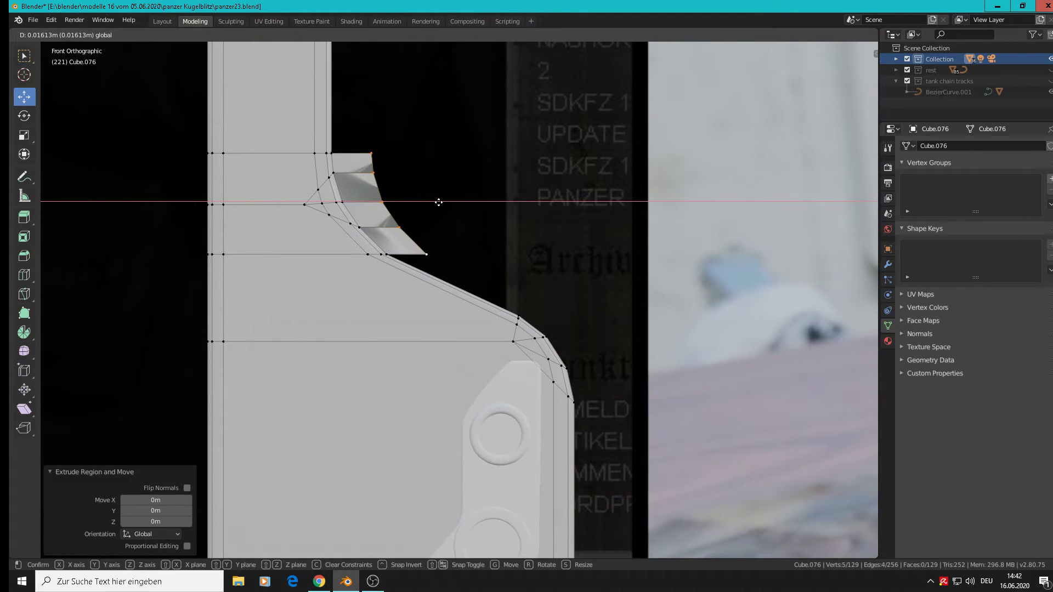
pyautogui.click(434, 203)
pyautogui.press('g')
pyautogui.press('x')
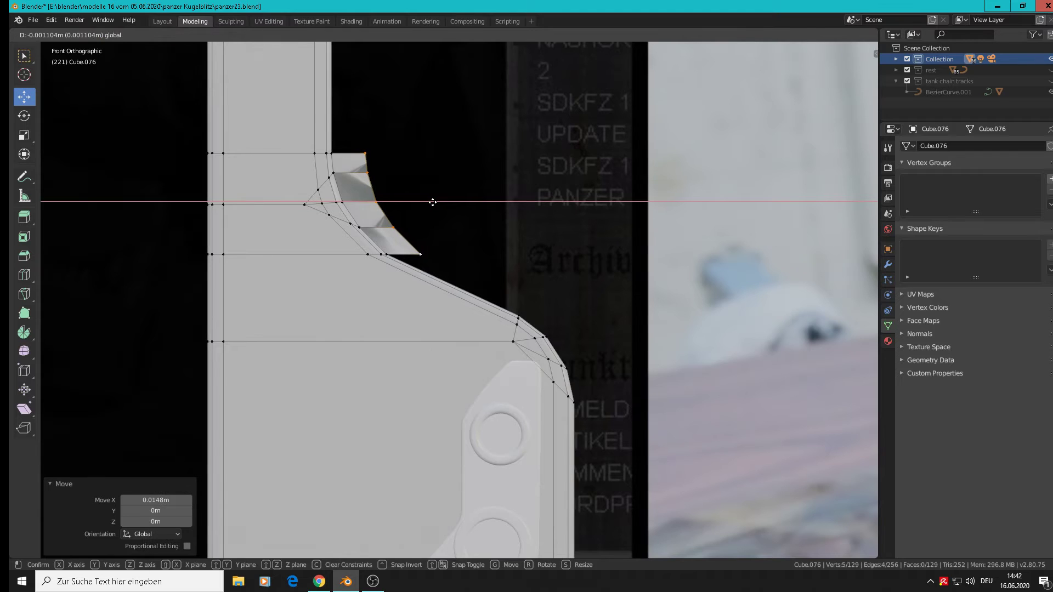
pyautogui.click(432, 201)
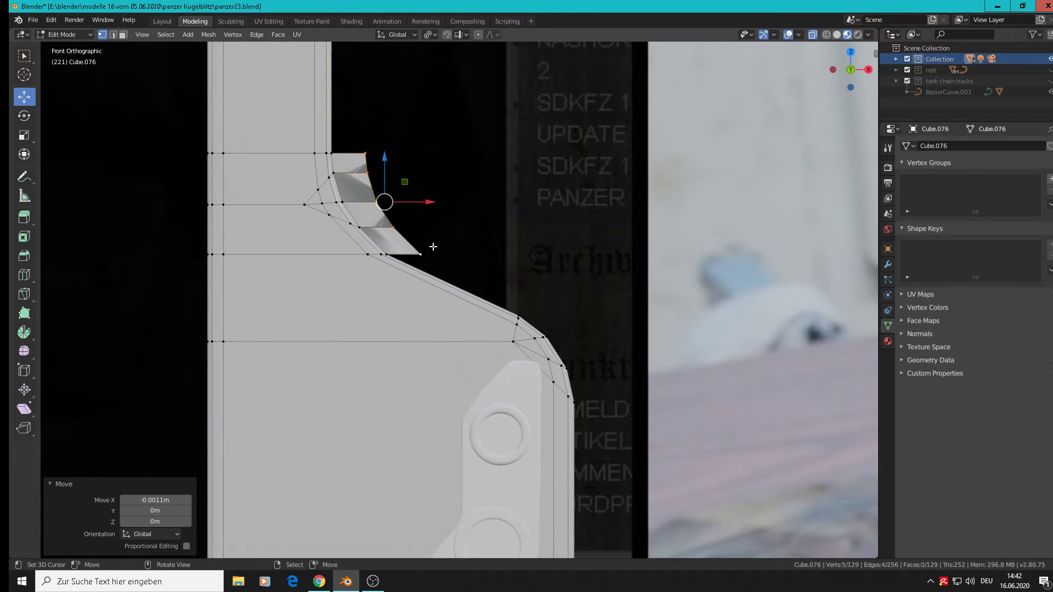
# Shade the four extruded flange faces along the upper concave curve flat and inspect the result in Object Mode
pyautogui.click(124, 36)
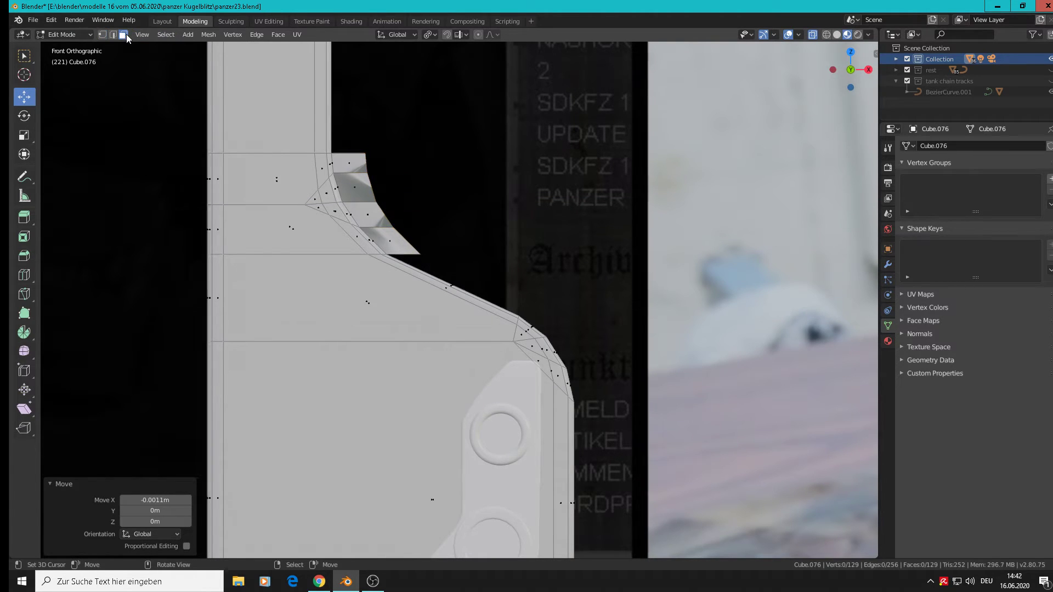
pyautogui.keyDown('alt'); pyautogui.rightClick(355, 166); pyautogui.keyUp('alt')
pyautogui.click(281, 34)
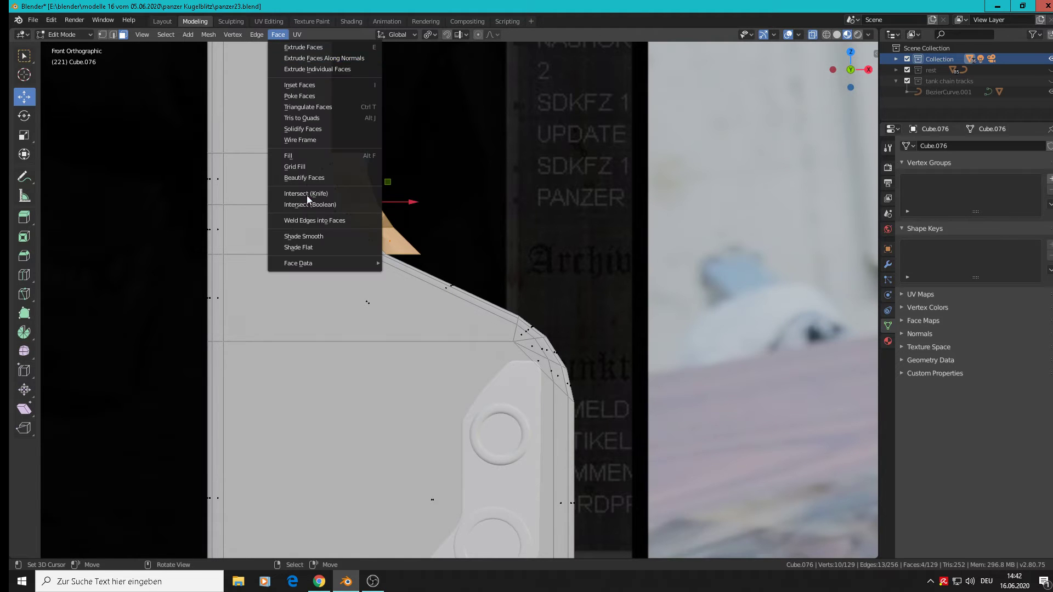
pyautogui.click(317, 249)
pyautogui.press('Tab')
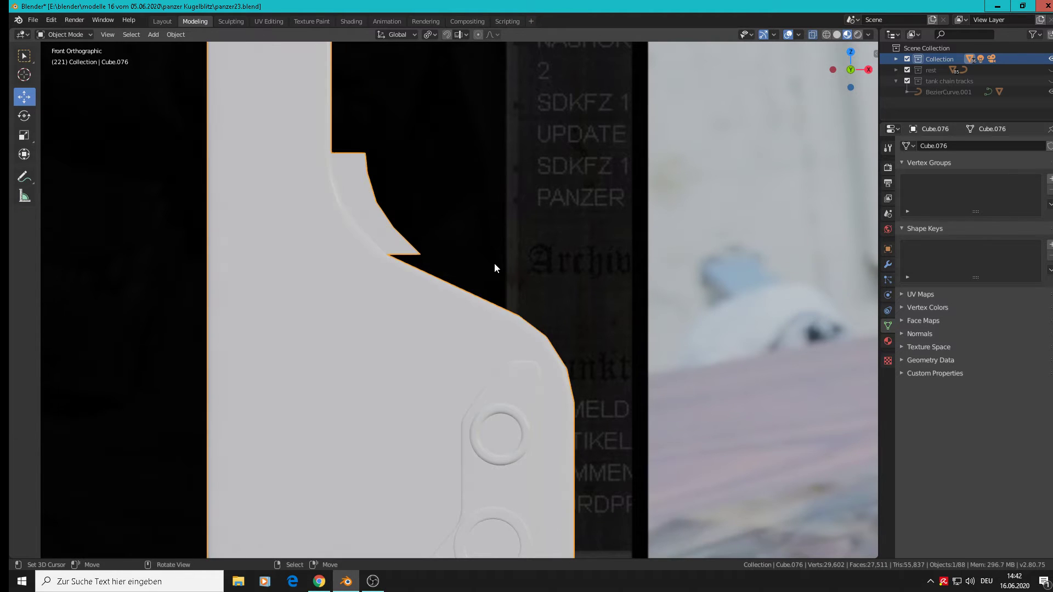
pyautogui.scroll(-3, 495, 263)
pyautogui.press('Tab')
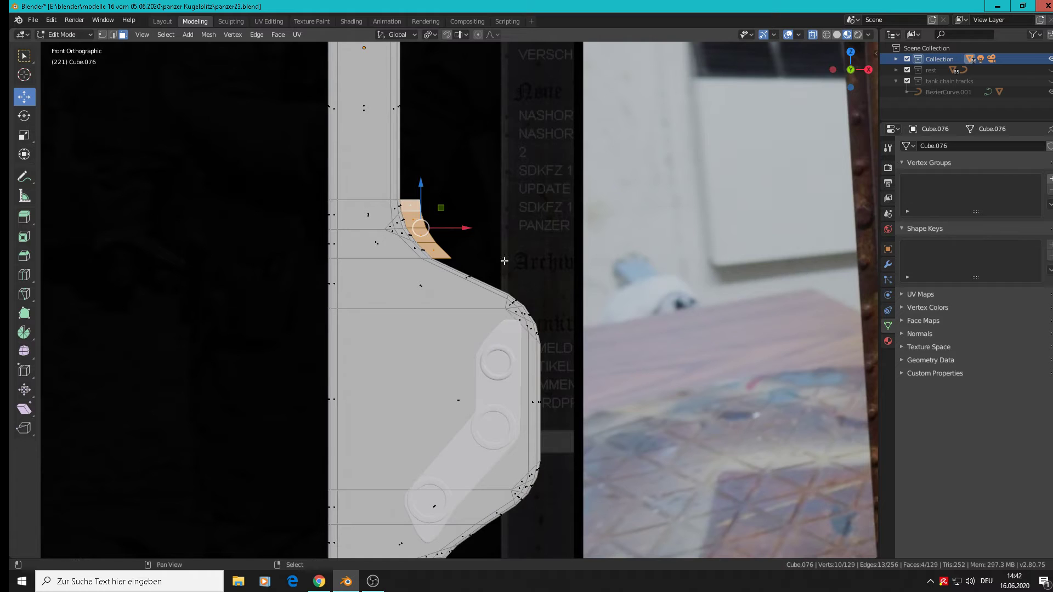
# Extrude the back edge around the bulge's upper rounded corner outward in X and about 0.0026 m up in Z
pyautogui.moveTo(504, 261); pyautogui.dragTo(482, 286, button='middle')
pyautogui.scroll(5, 496, 289)
pyautogui.rightClick(521, 318)
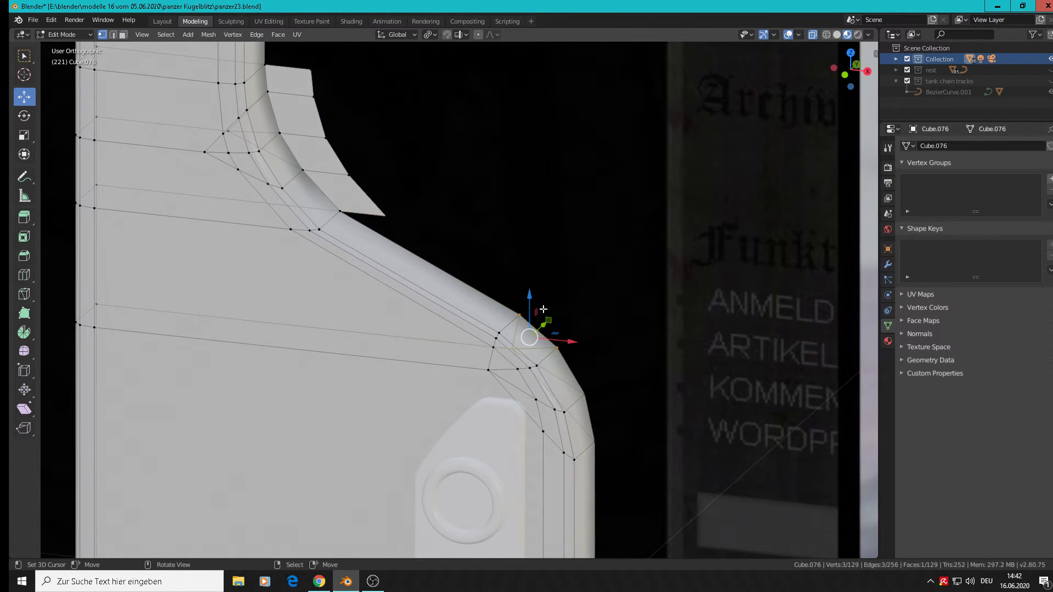
pyautogui.keyDown('shift'); pyautogui.moveTo(668, 381); pyautogui.dragTo(607, 252, button='middle'); pyautogui.keyUp('shift')
pyautogui.keyDown('ctrl'); pyautogui.click(542, 319); pyautogui.keyUp('ctrl')
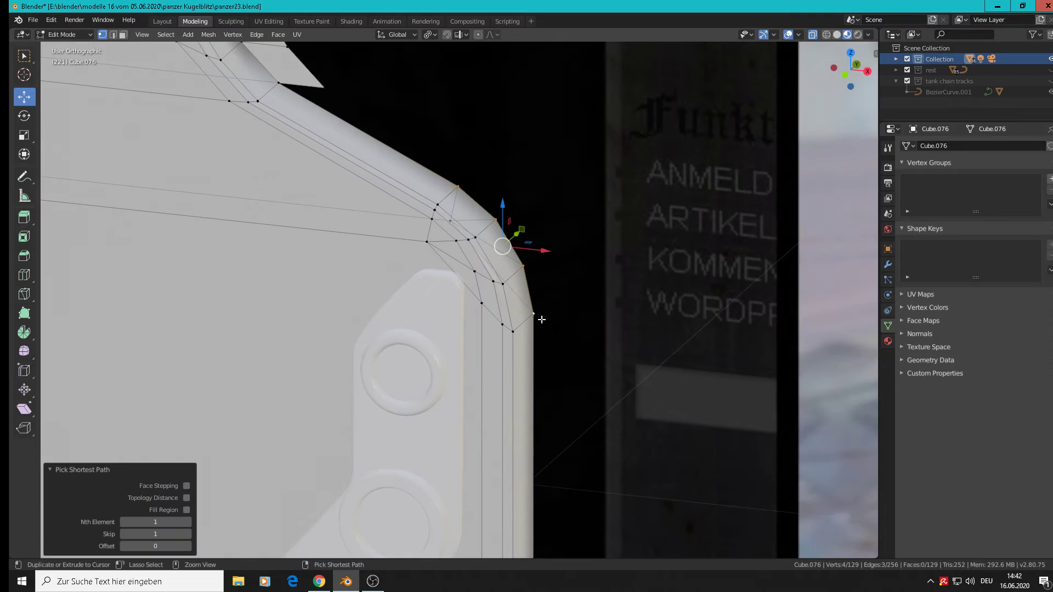
pyautogui.moveTo(548, 311); pyautogui.dragTo(577, 290, button='middle')
pyautogui.press('KP_1')
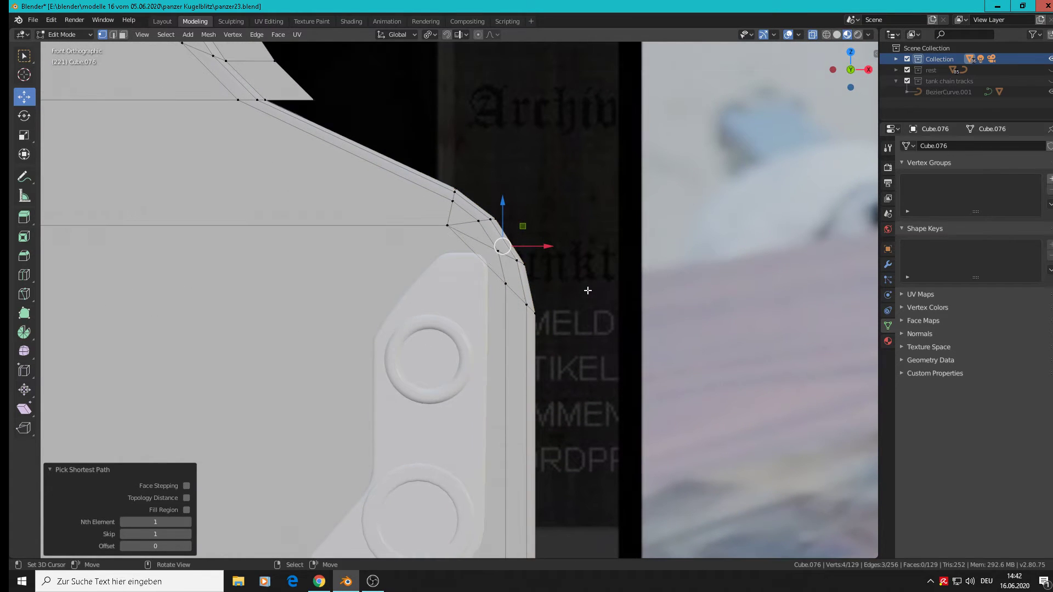
pyautogui.press('e')
pyautogui.rightClick(587, 291)
pyautogui.moveTo(544, 245); pyautogui.dragTo(565, 238)
pyautogui.moveTo(525, 204); pyautogui.dragTo(527, 195)
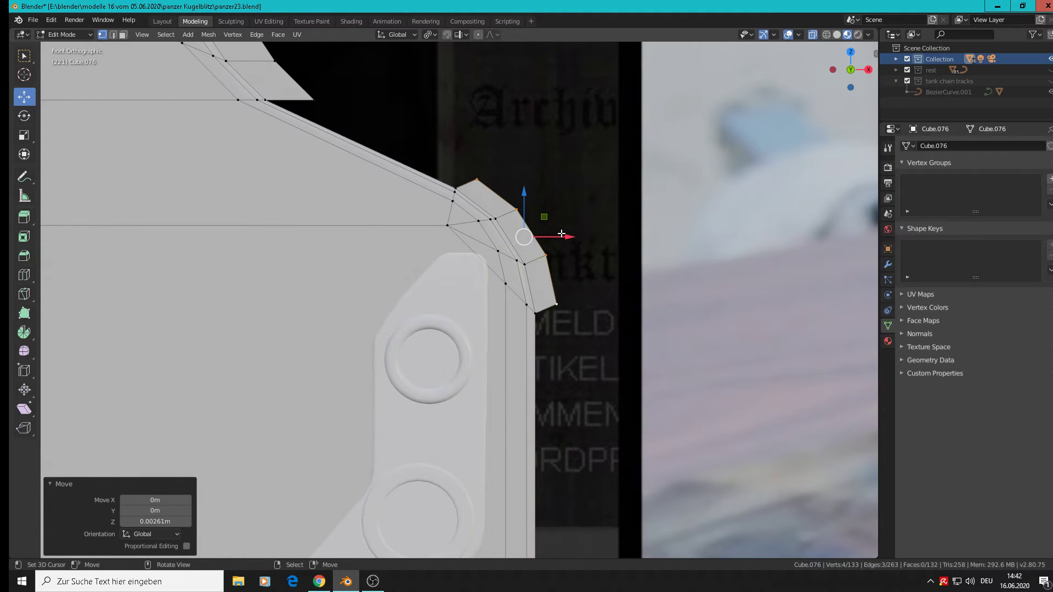
# Widen the corner flange strip by shifting its outer vertices about 0.0034 m outward in X and 0.0017 m up in Z
pyautogui.moveTo(565, 235); pyautogui.dragTo(577, 232)
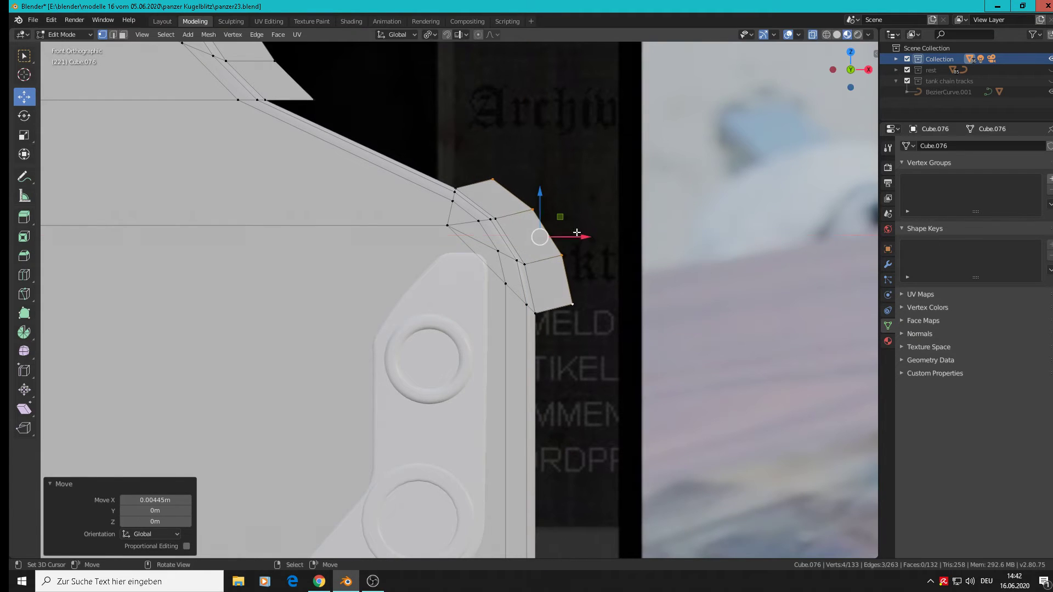
pyautogui.press('g')
pyautogui.click(545, 192)
pyautogui.scroll(-2, 550, 246)
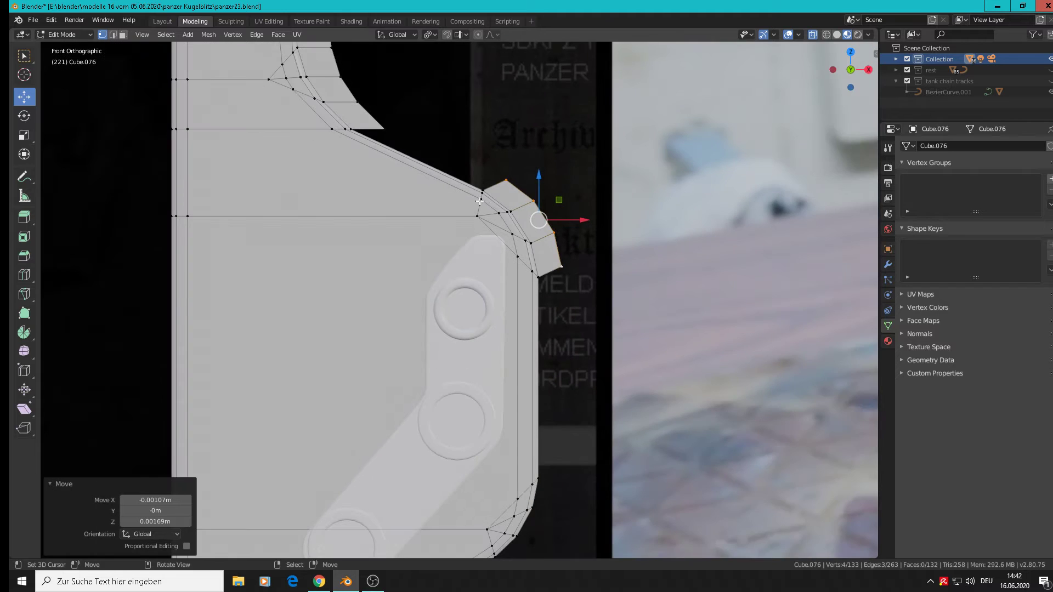
# Move the lowest outer vertex of the concave curve's flange about 0.003 m up in Z and 0.0007 m inward in X
pyautogui.scroll(1, 403, 130)
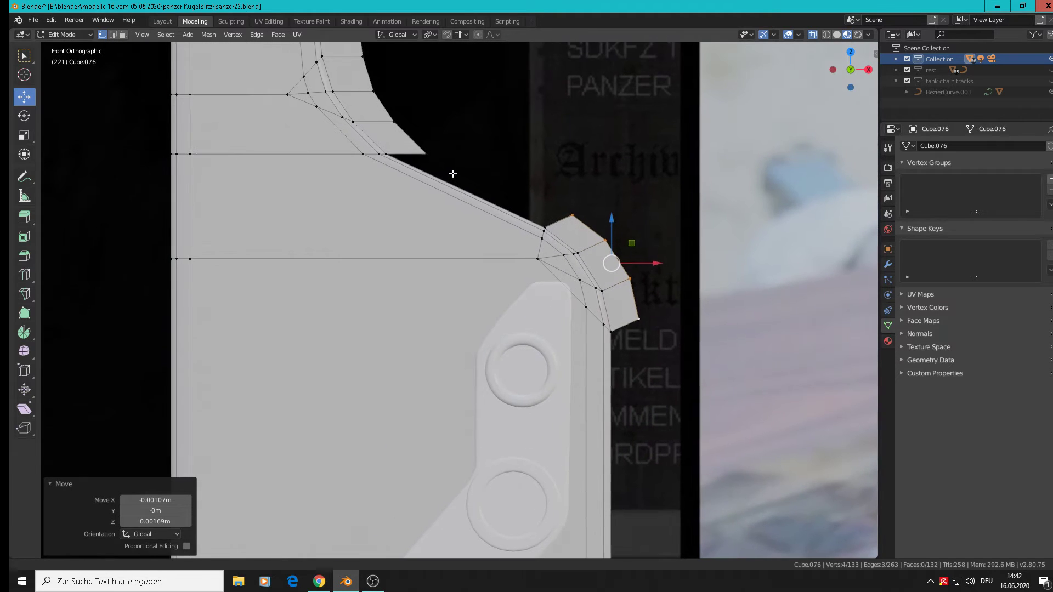
pyautogui.click(425, 153)
pyautogui.press('g')
pyautogui.press('z')
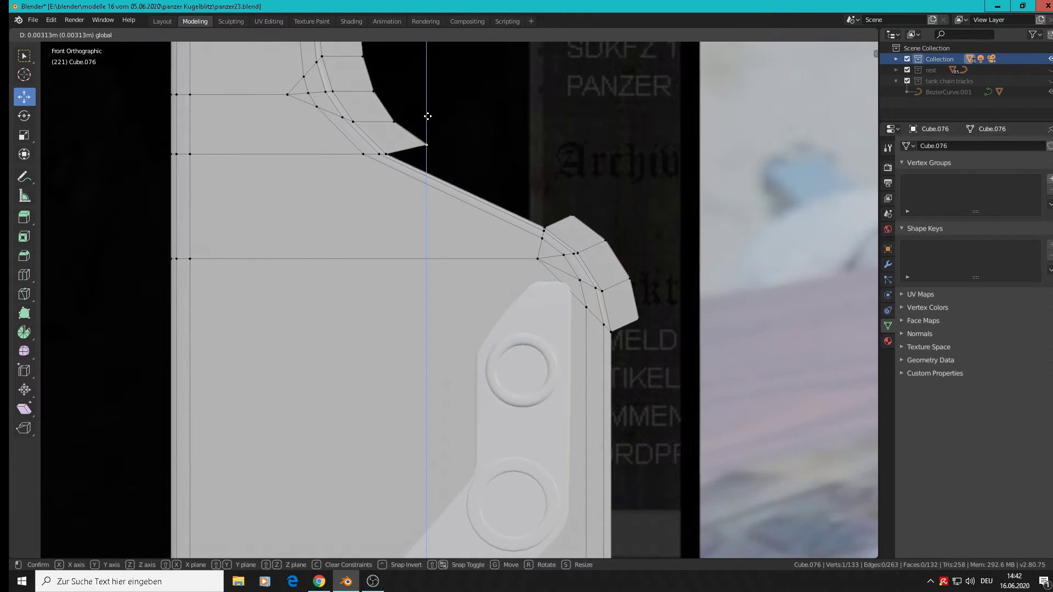
pyautogui.click(426, 116)
pyautogui.moveTo(475, 146); pyautogui.dragTo(471, 149)
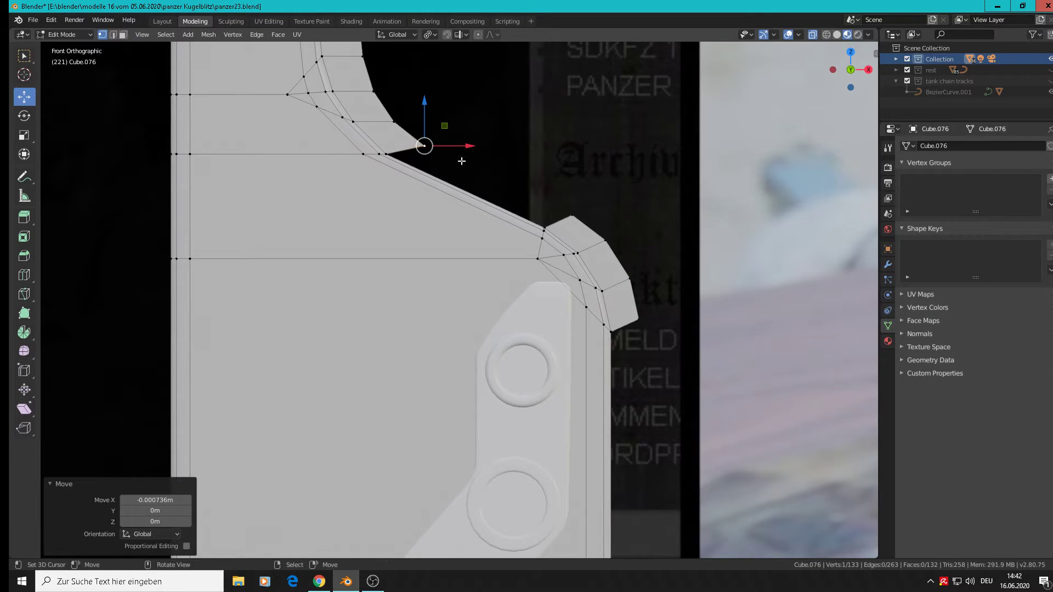
# Fill a face between the concave curve's flange and the corner flange along the sloping back edge
pyautogui.click(387, 154)
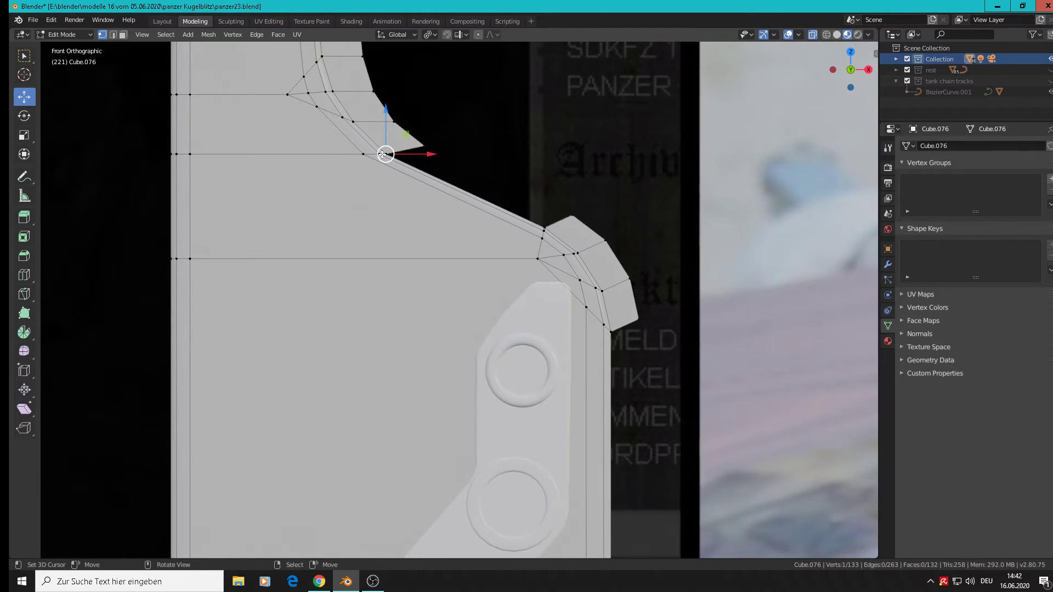
pyautogui.moveTo(387, 154); pyautogui.dragTo(409, 202, button='middle')
pyautogui.scroll(4, 409, 202)
pyautogui.click(373, 79)
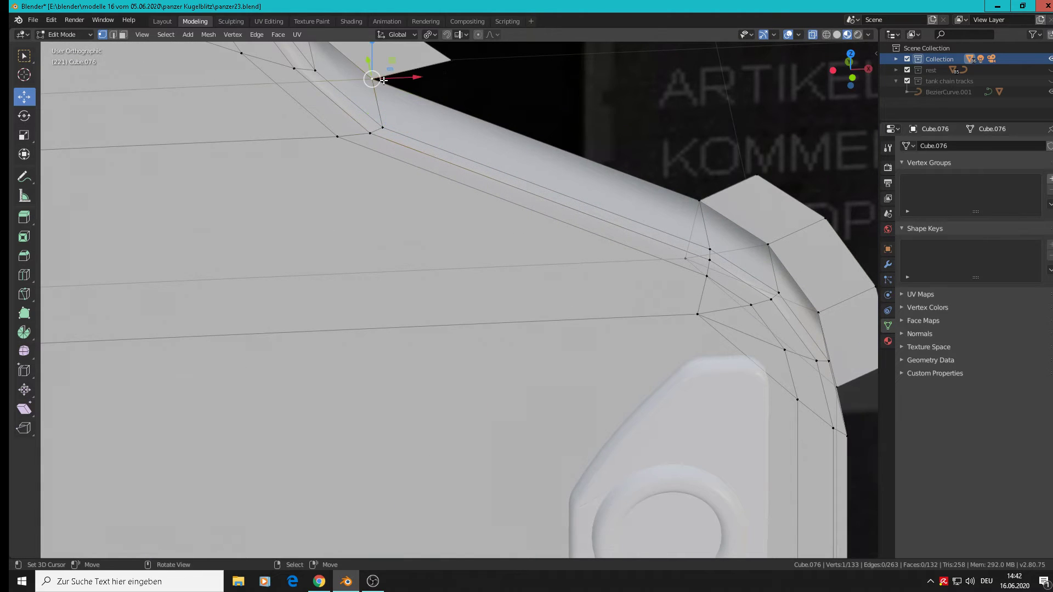
pyautogui.keyDown('shift'); pyautogui.click(450, 62); pyautogui.keyUp('shift')
pyautogui.keyDown('shift'); pyautogui.click(771, 175); pyautogui.keyUp('shift')
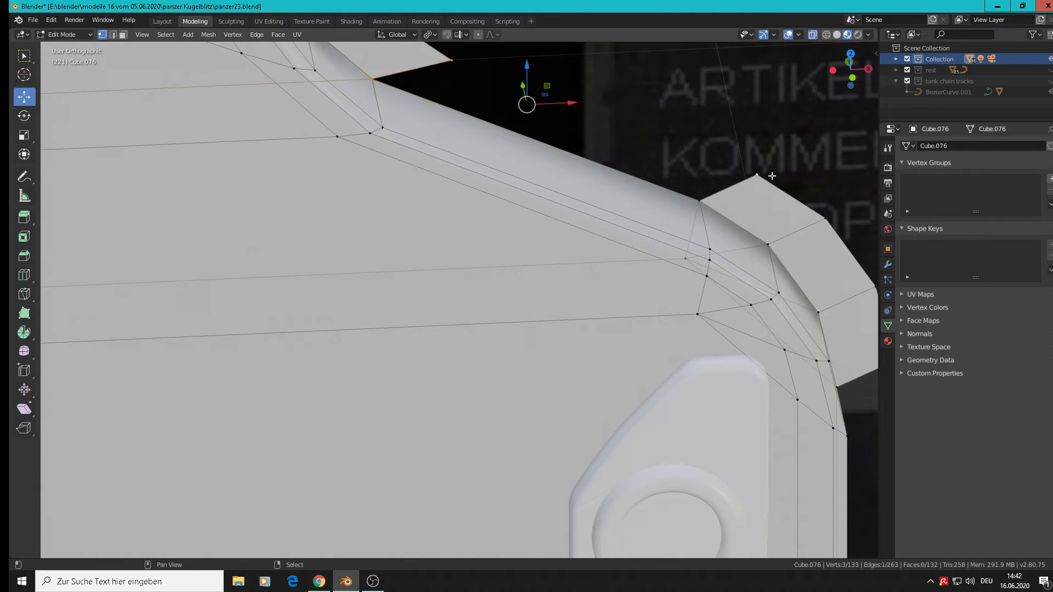
pyautogui.keyDown('shift'); pyautogui.click(698, 199); pyautogui.keyUp('shift')
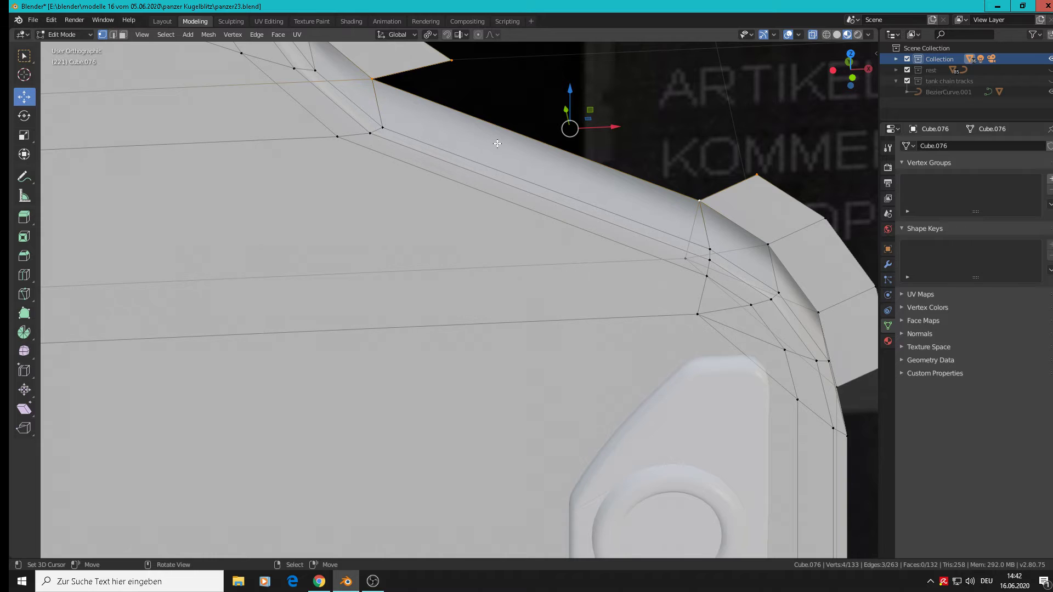
pyautogui.press('f')
pyautogui.press('Tab')
pyautogui.scroll(-4, 522, 186)
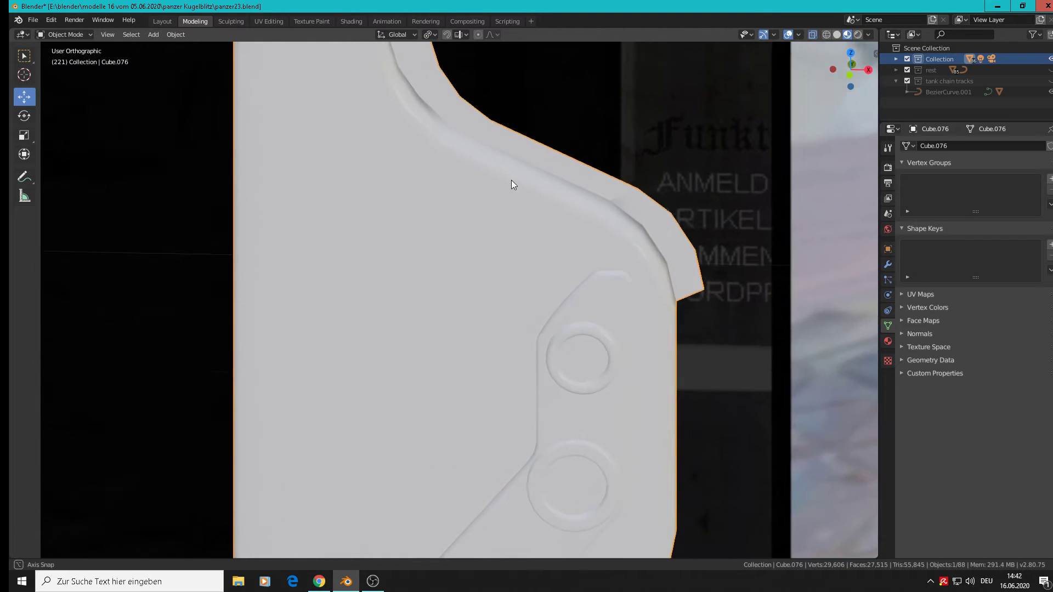
# Shade the whole connected flange strip of eight faces flat and check its outline from the front
pyautogui.press('Tab')
pyautogui.scroll(-3, 514, 176)
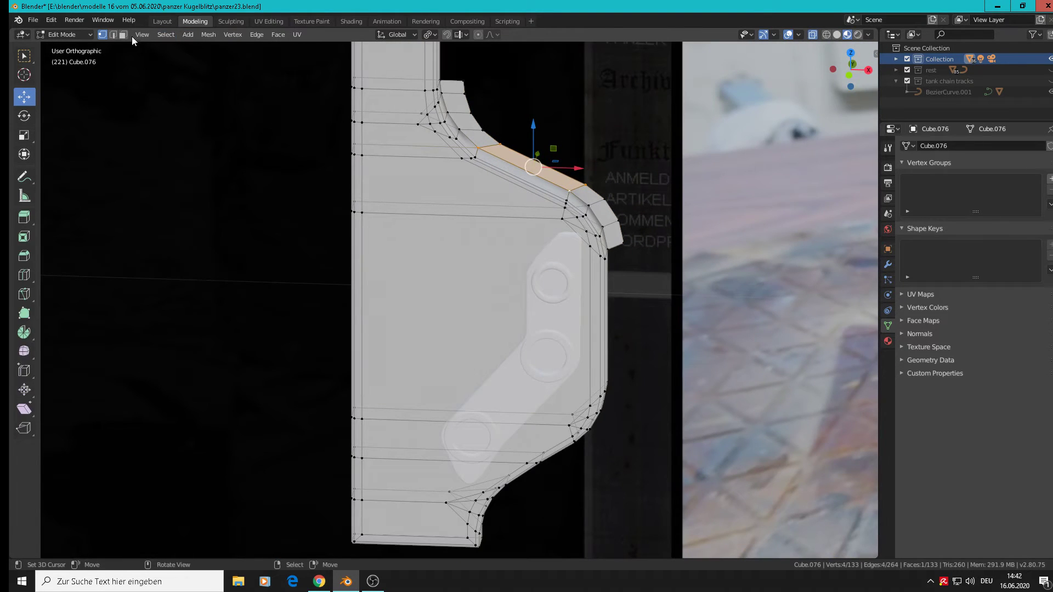
pyautogui.keyDown('alt'); pyautogui.rightClick(487, 145); pyautogui.keyUp('alt')
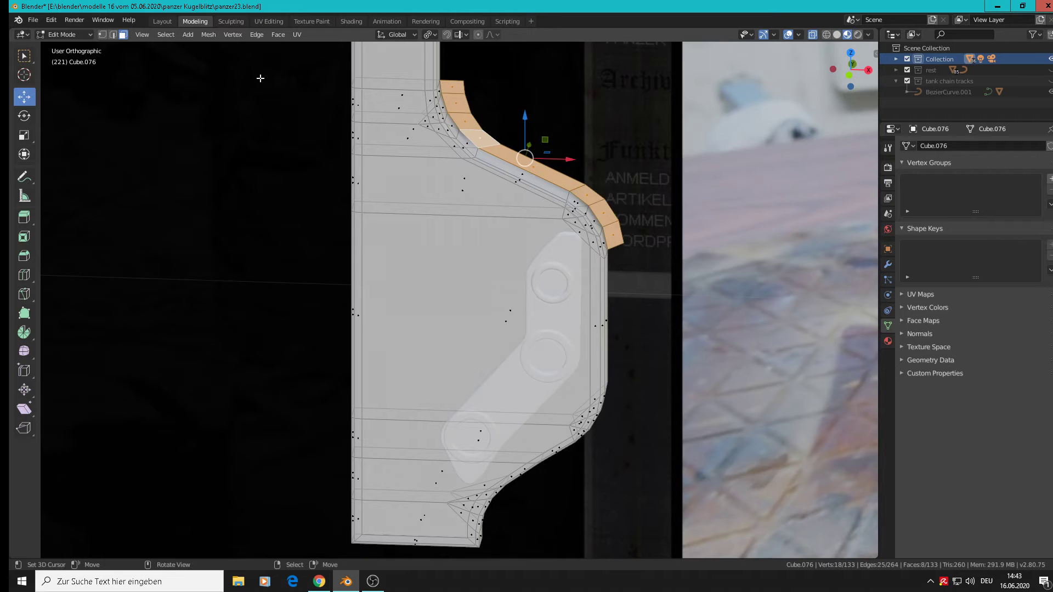
pyautogui.click(279, 35)
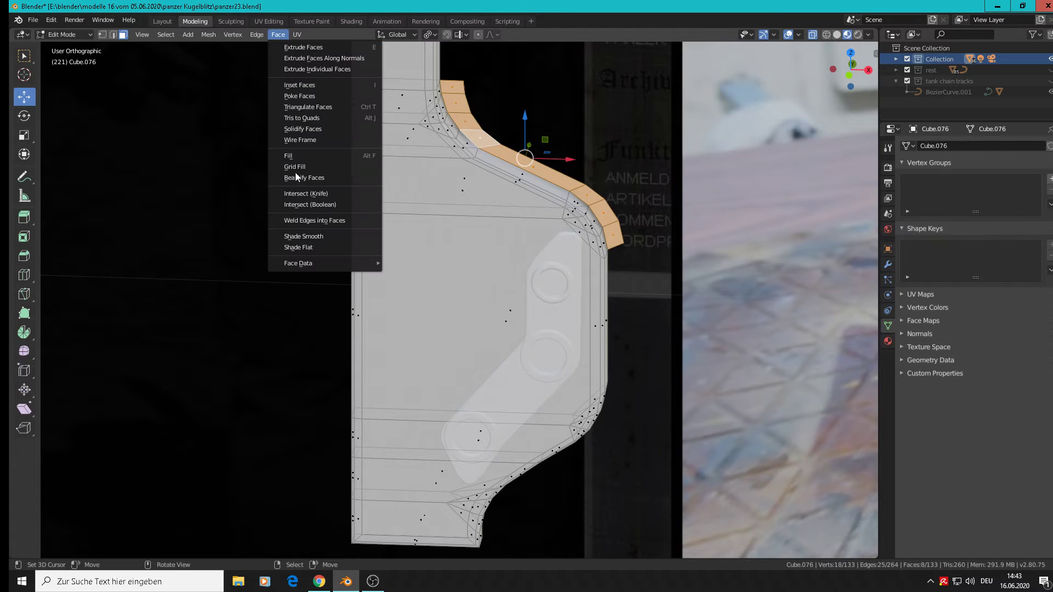
pyautogui.click(308, 248)
pyautogui.press('Tab')
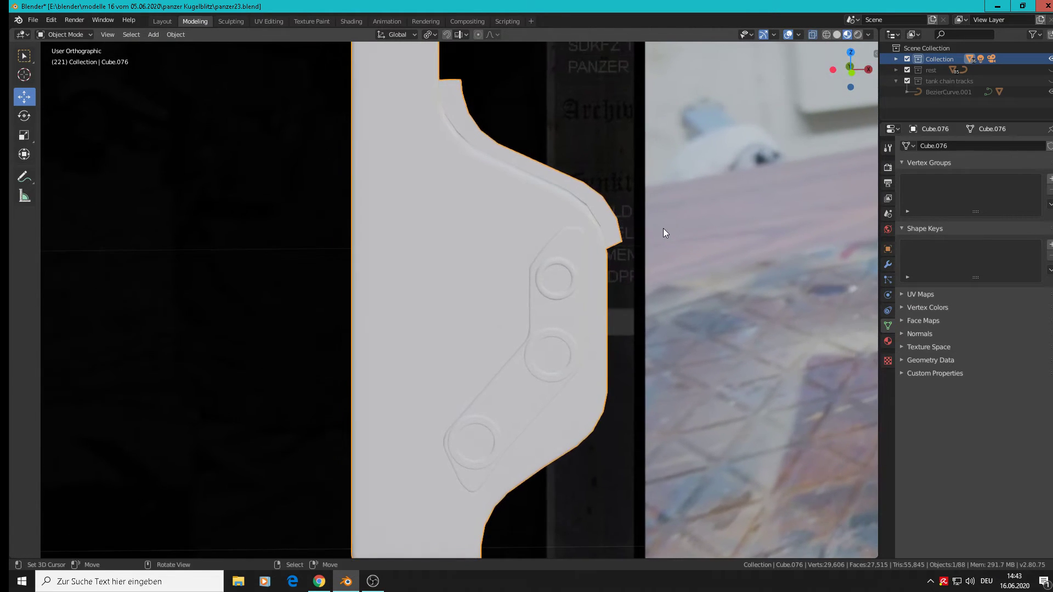
pyautogui.scroll(-5, 663, 228)
pyautogui.press('KP_1')
pyautogui.scroll(1, 653, 245)
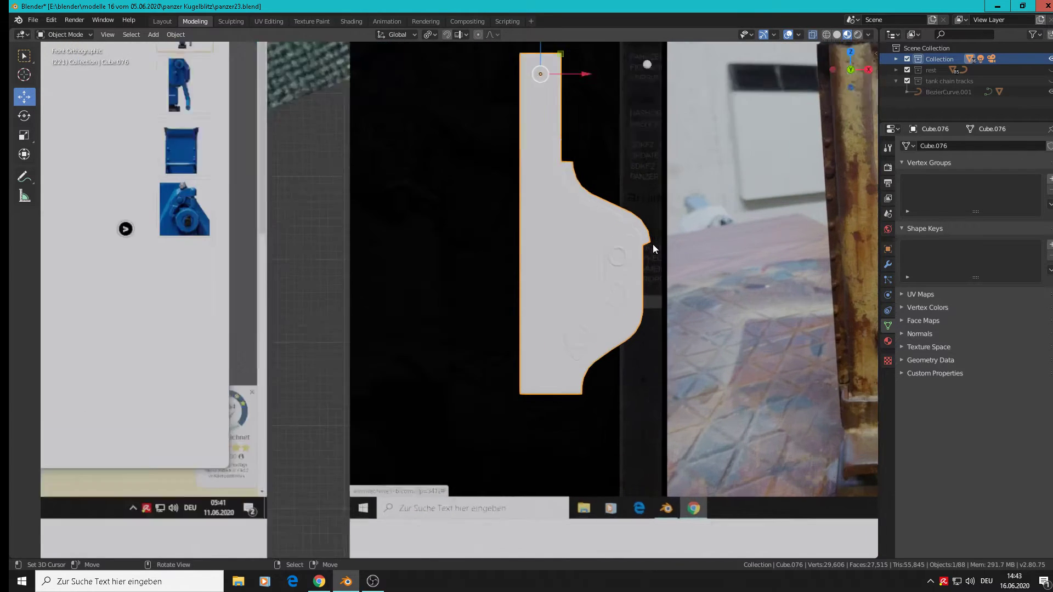
# Extrude the three back edges around the plate's lower rounded corner about 0.0125 m outward in X
pyautogui.scroll(4, 653, 244)
pyautogui.keyDown('shift'); pyautogui.moveTo(676, 399); pyautogui.dragTo(643, 205, button='middle'); pyautogui.keyUp('shift')
pyautogui.moveTo(612, 238); pyautogui.dragTo(584, 238, button='middle')
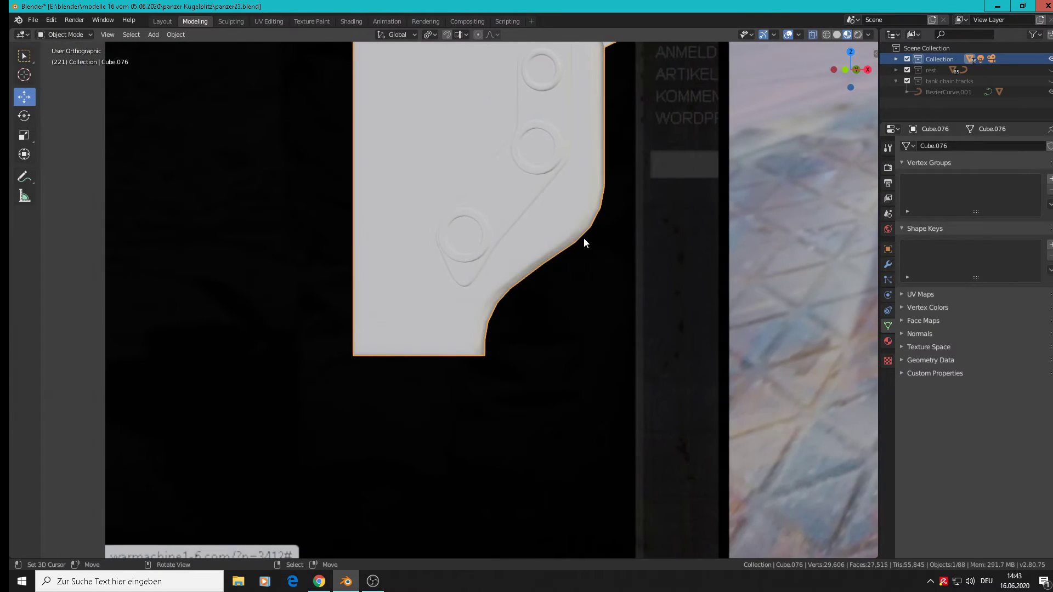
pyautogui.press('Tab')
pyautogui.scroll(2, 583, 238)
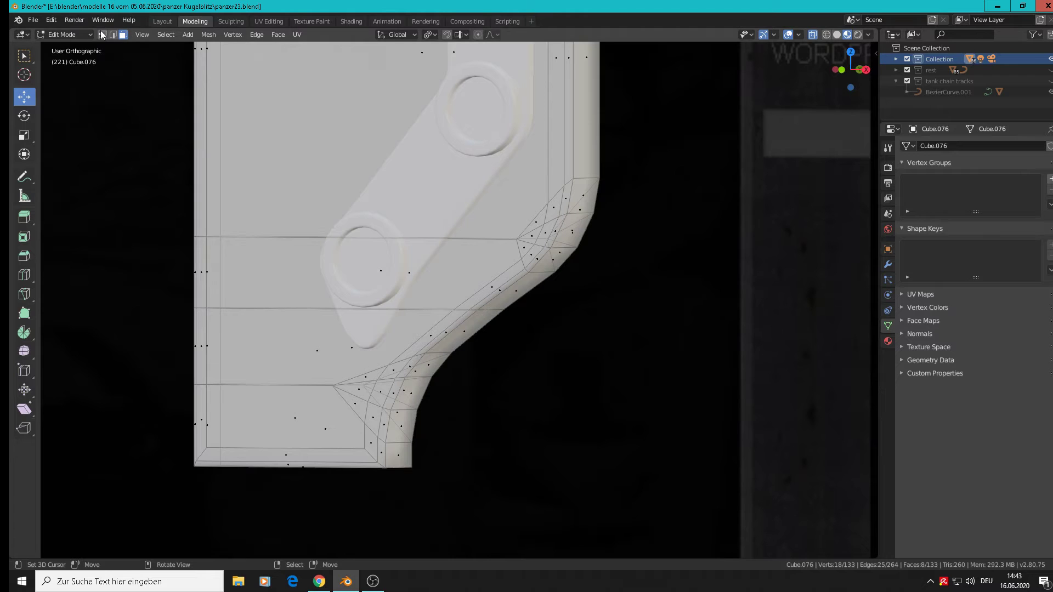
pyautogui.click(604, 176)
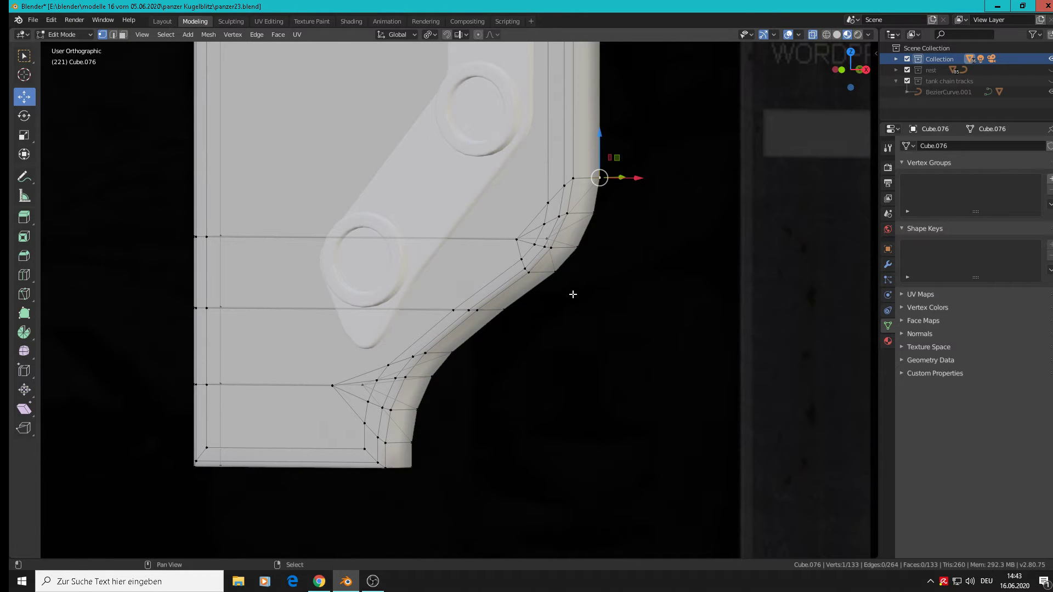
pyautogui.keyDown('ctrl'); pyautogui.click(564, 278); pyautogui.keyUp('ctrl')
pyautogui.moveTo(564, 277); pyautogui.dragTo(615, 277, button='middle')
pyautogui.press('e')
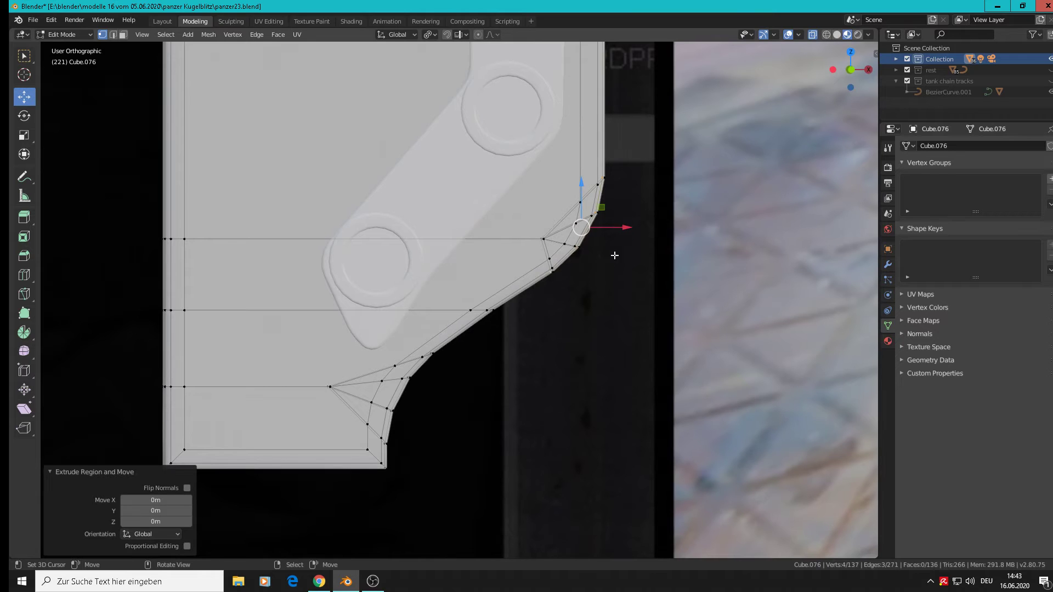
pyautogui.press('x')
pyautogui.click(651, 226)
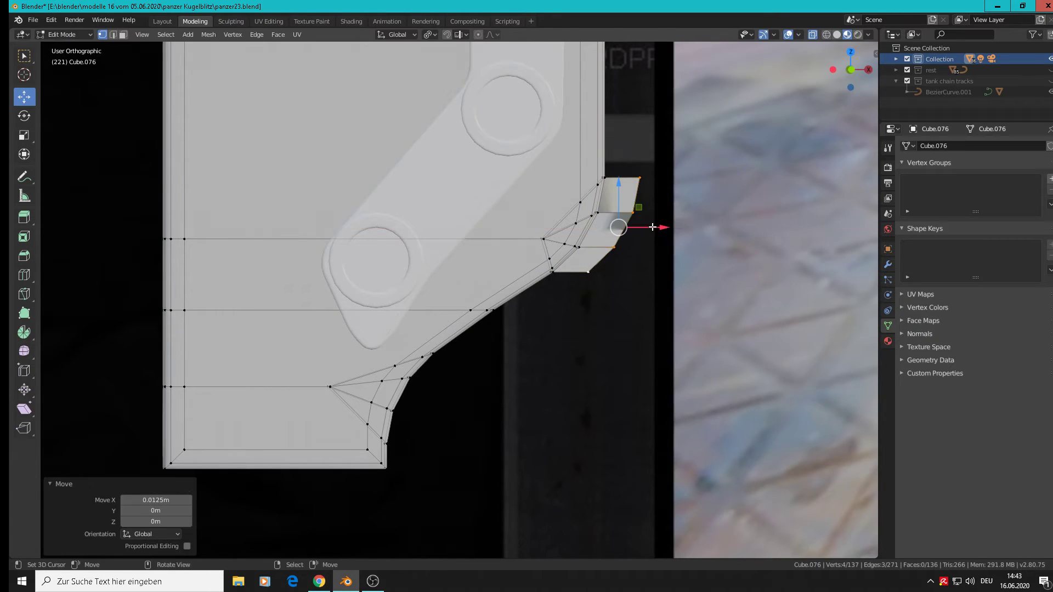
# Shift the lower corner flange's outer vertices slightly down in Z and about 0.0009 m inward in X
pyautogui.moveTo(622, 187); pyautogui.dragTo(622, 195)
pyautogui.moveTo(665, 235); pyautogui.dragTo(663, 235)
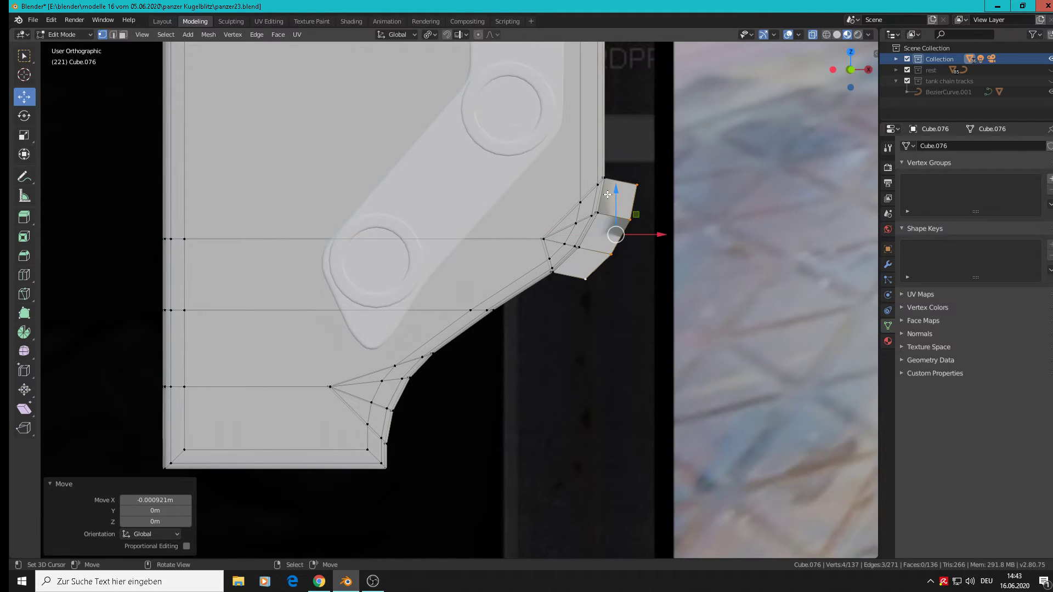
pyautogui.moveTo(613, 195); pyautogui.dragTo(612, 197)
# Fill a face along the straight vertical edge between the upper flange strip and the lower corner flange
pyautogui.scroll(-3, 623, 199)
pyautogui.keyDown('shift'); pyautogui.moveTo(628, 200); pyautogui.dragTo(588, 315, button='middle'); pyautogui.keyUp('shift')
pyautogui.scroll(2, 650, 215)
pyautogui.scroll(-2, 631, 181)
pyautogui.scroll(1, 631, 208)
pyautogui.click(561, 126)
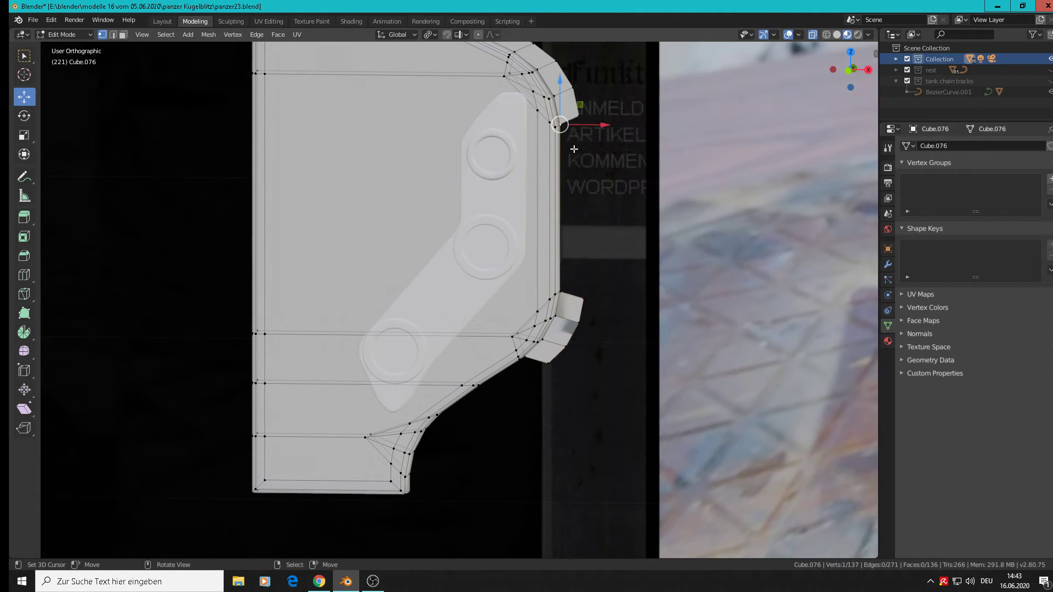
pyautogui.keyDown('shift'); pyautogui.click(569, 289); pyautogui.keyUp('shift')
pyautogui.keyDown('shift'); pyautogui.click(582, 299); pyautogui.keyUp('shift')
pyautogui.keyDown('shift'); pyautogui.click(587, 116); pyautogui.keyUp('shift')
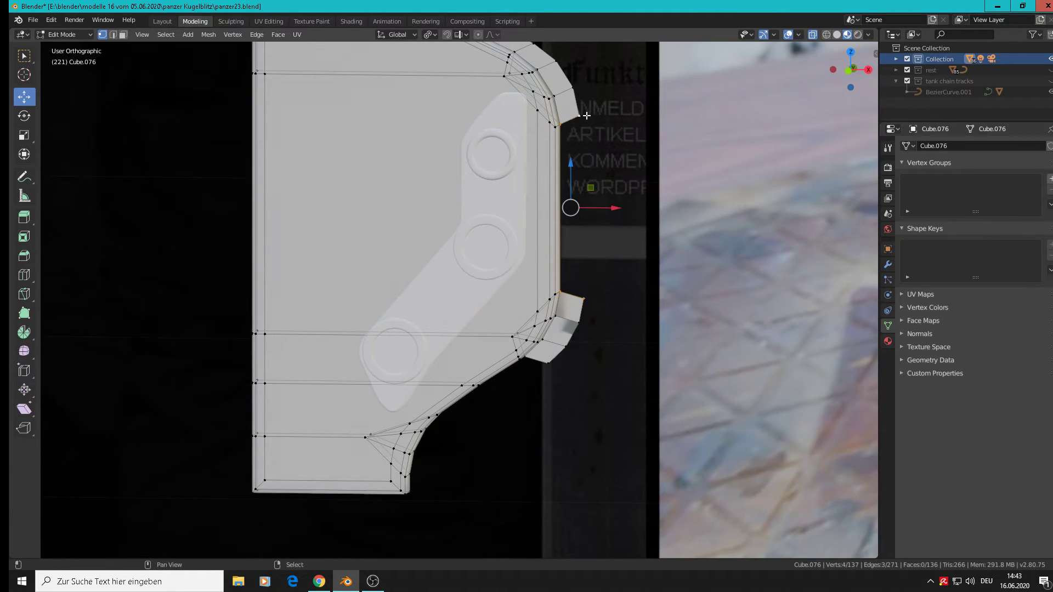
pyautogui.press('f')
pyautogui.press('Tab')
pyautogui.scroll(-2, 626, 300)
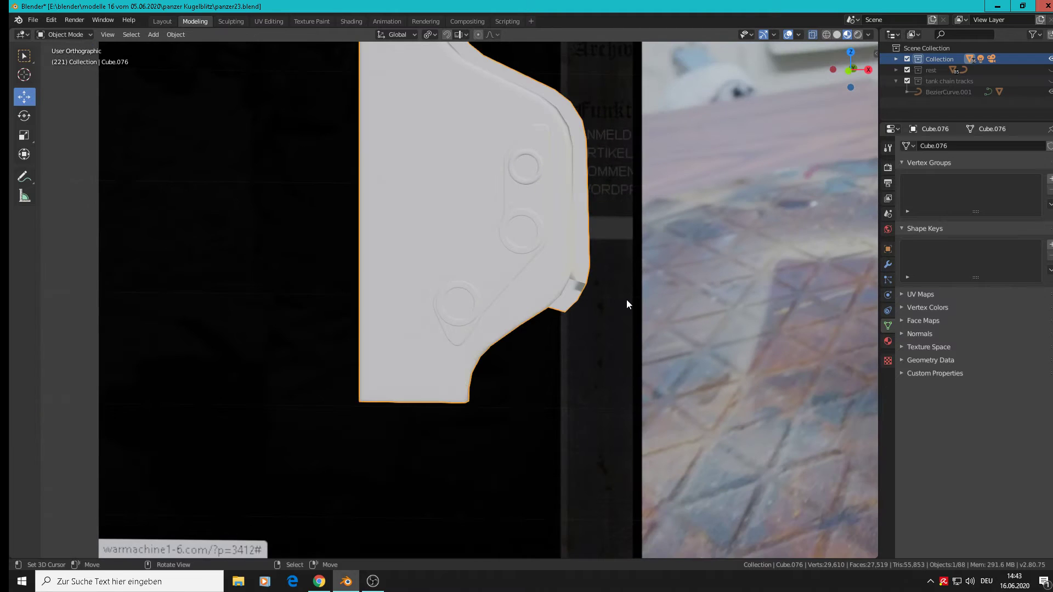
# Shade the connected flange strip flat down through the lower rounded corner and compare the plate with the reference photo
pyautogui.press('Tab')
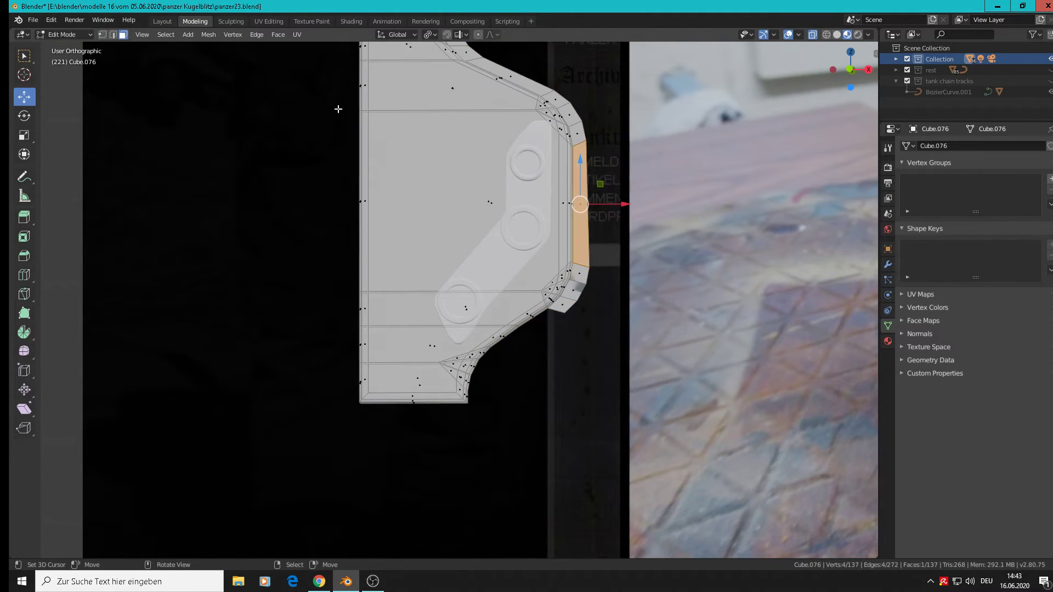
pyautogui.keyDown('alt'); pyautogui.click(581, 272); pyautogui.keyUp('alt')
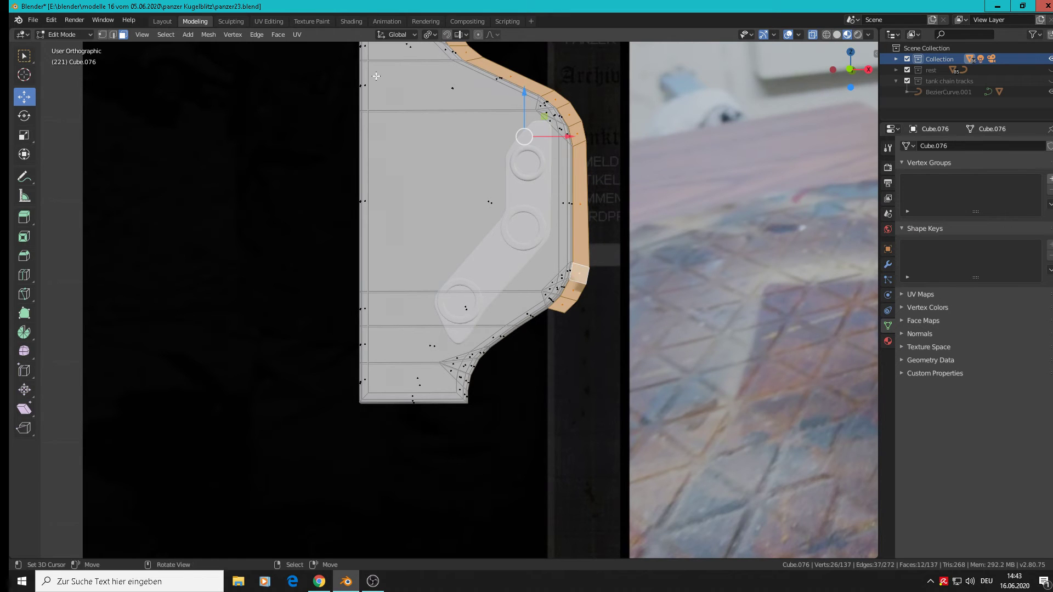
pyautogui.click(278, 35)
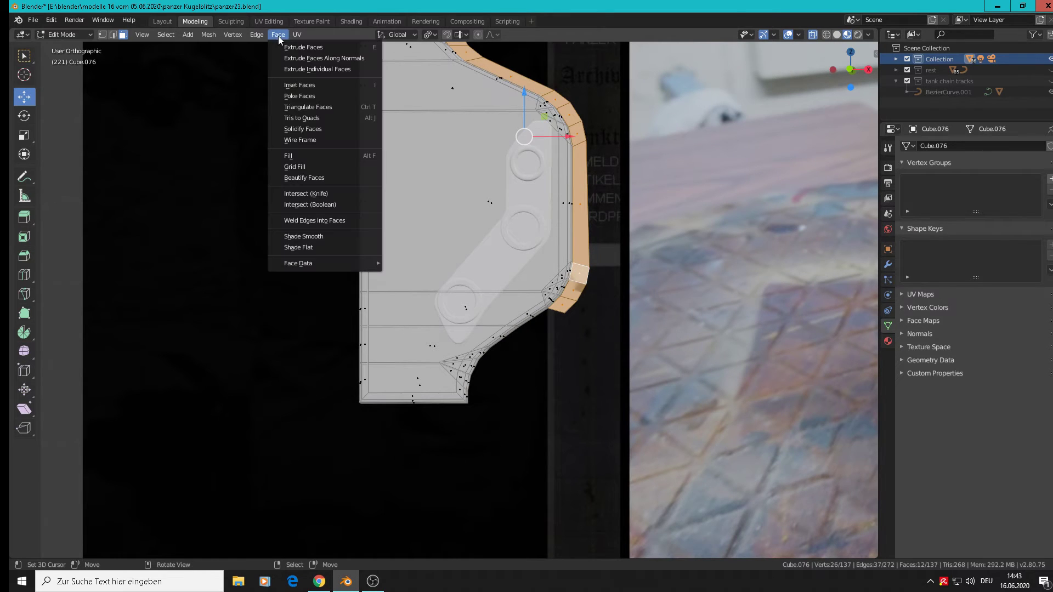
pyautogui.click(299, 247)
pyautogui.scroll(-1, 522, 278)
pyautogui.scroll(1, 522, 279)
pyautogui.press('Tab')
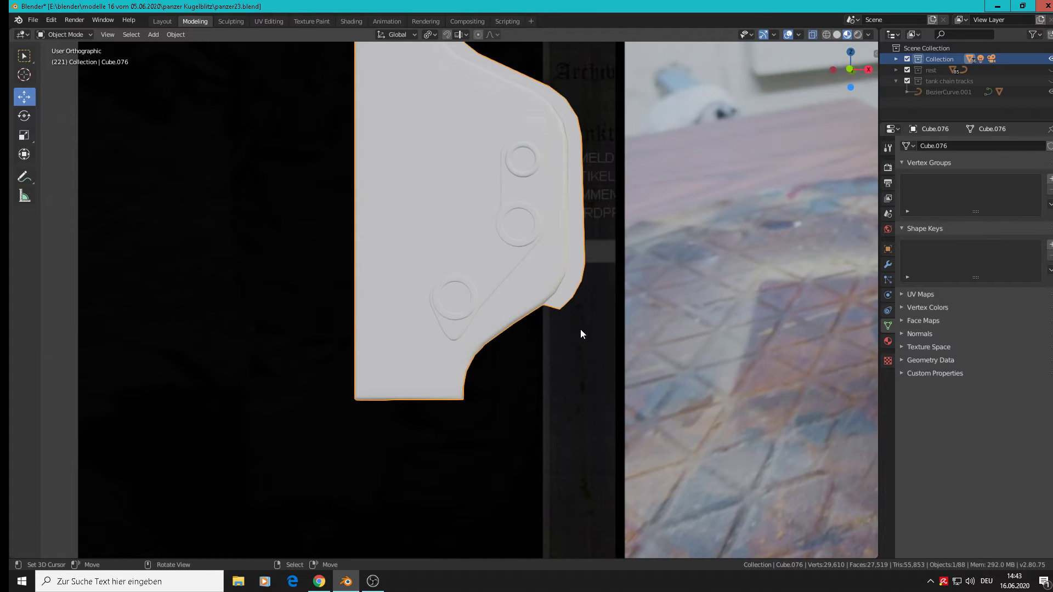
pyautogui.scroll(-6, 697, 136)
pyautogui.moveTo(701, 201); pyautogui.dragTo(663, 230, button='middle')
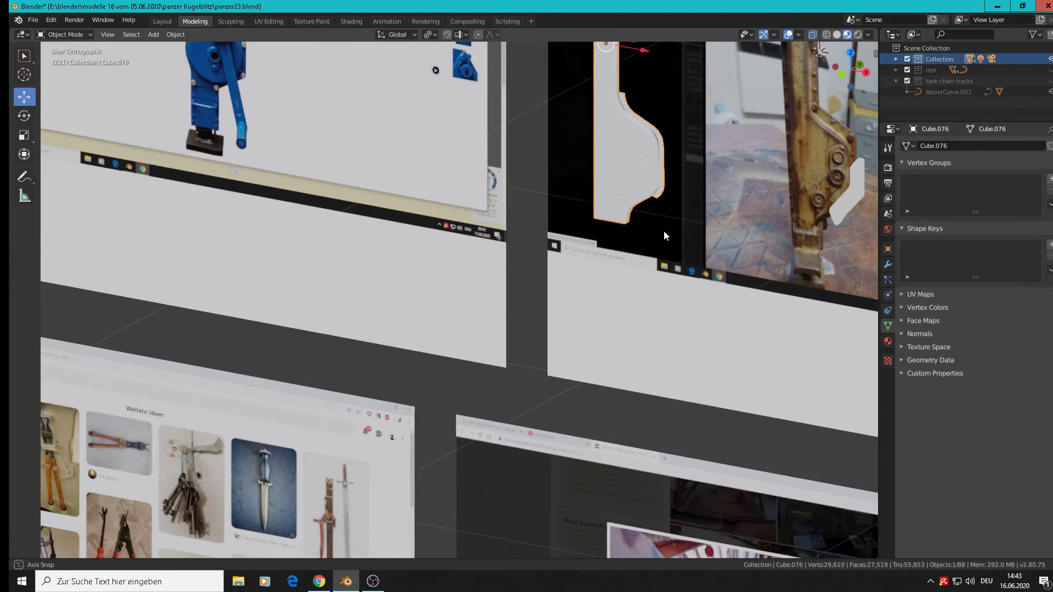
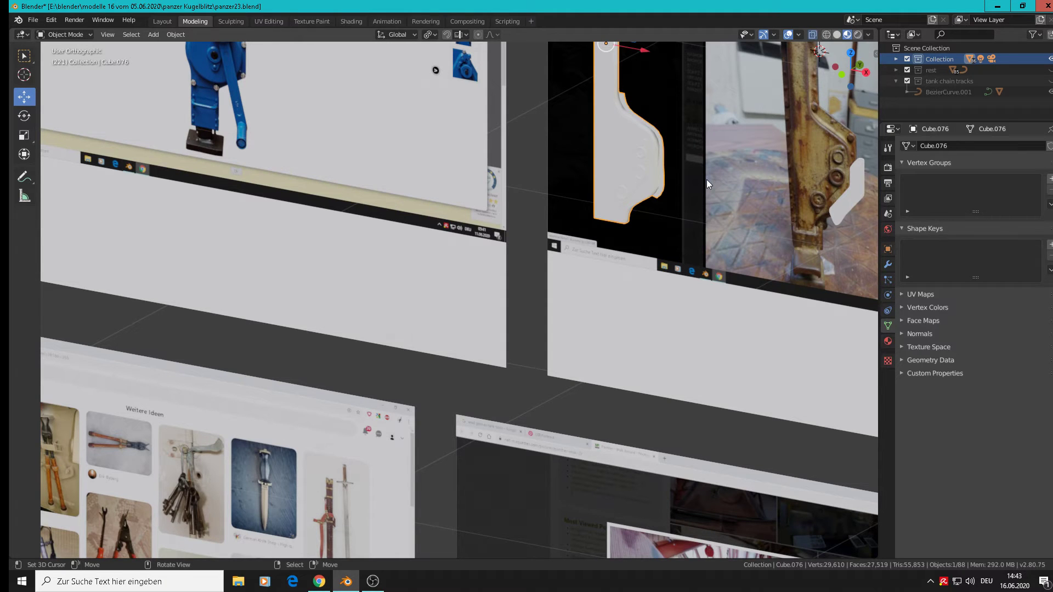
# Extrude the lower concave curve's three back edges about 0.0124 m outward in X and shift them slightly down in Z
pyautogui.scroll(6, 707, 180)
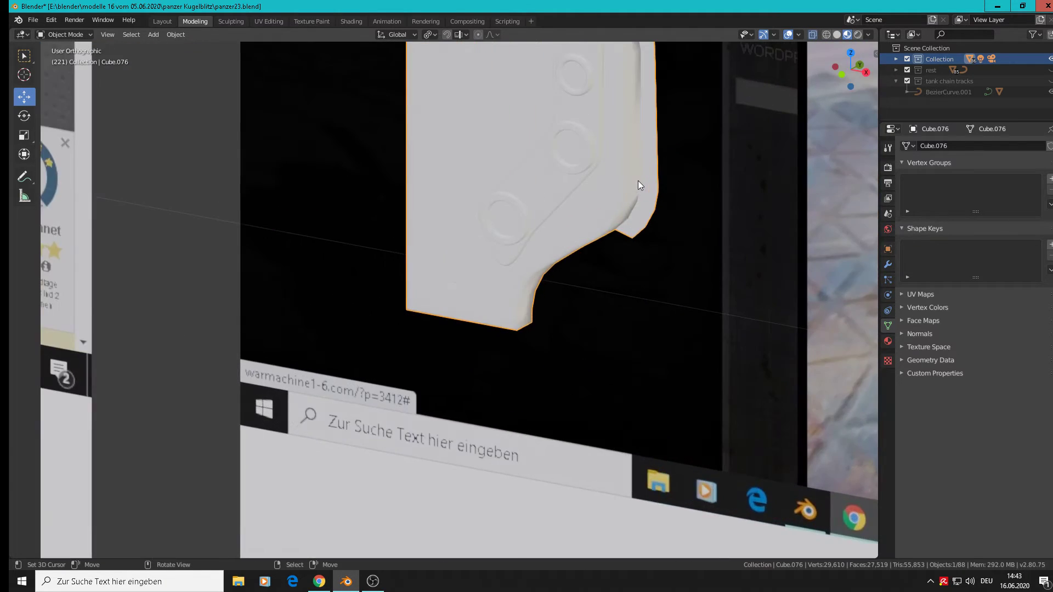
pyautogui.scroll(3, 656, 190)
pyautogui.press('Tab')
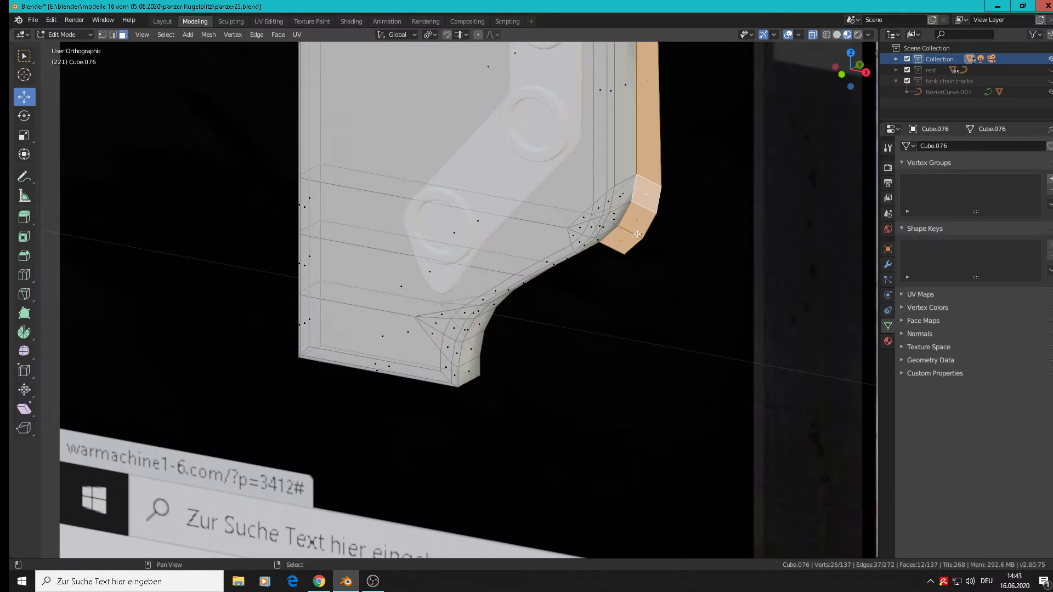
pyautogui.keyDown('shift'); pyautogui.moveTo(637, 234); pyautogui.dragTo(779, 208, button='middle'); pyautogui.keyUp('shift')
pyautogui.moveTo(749, 328); pyautogui.dragTo(759, 298, button='middle')
pyautogui.keyDown('shift'); pyautogui.moveTo(700, 320); pyautogui.dragTo(654, 247, button='middle'); pyautogui.keyUp('shift')
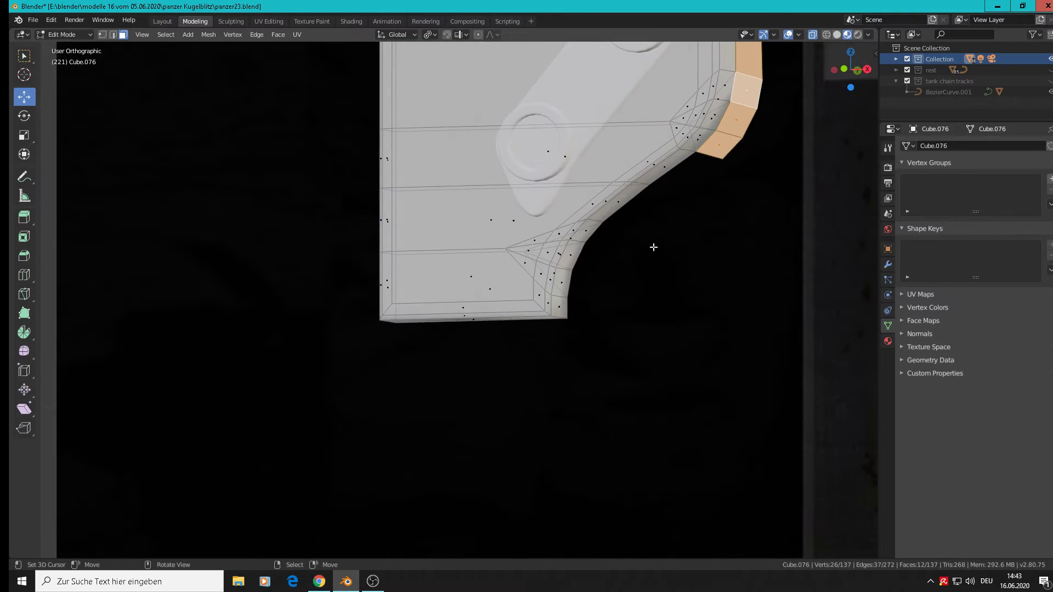
pyautogui.scroll(1, 653, 248)
pyautogui.click(102, 35)
pyautogui.scroll(3, 637, 236)
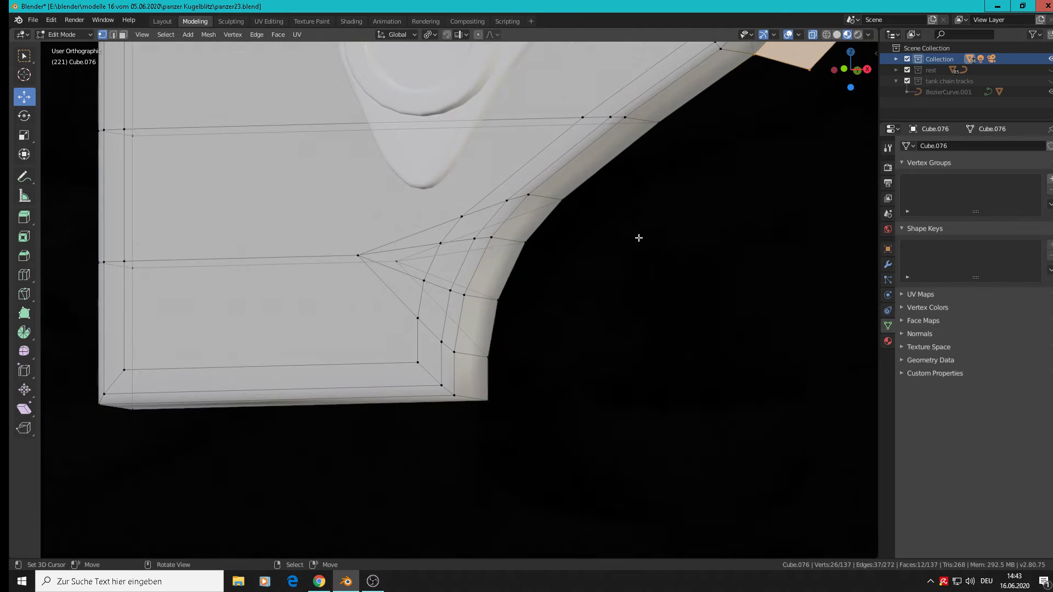
pyautogui.click(562, 200)
pyautogui.keyDown('ctrl'); pyautogui.click(490, 356); pyautogui.keyUp('ctrl')
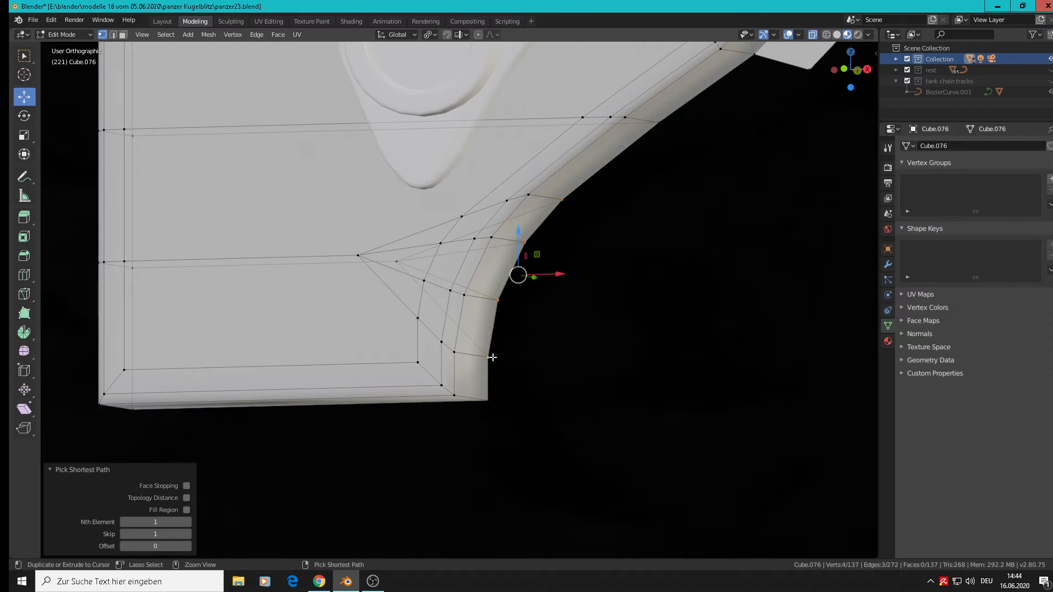
pyautogui.moveTo(513, 381); pyautogui.dragTo(587, 377, button='middle')
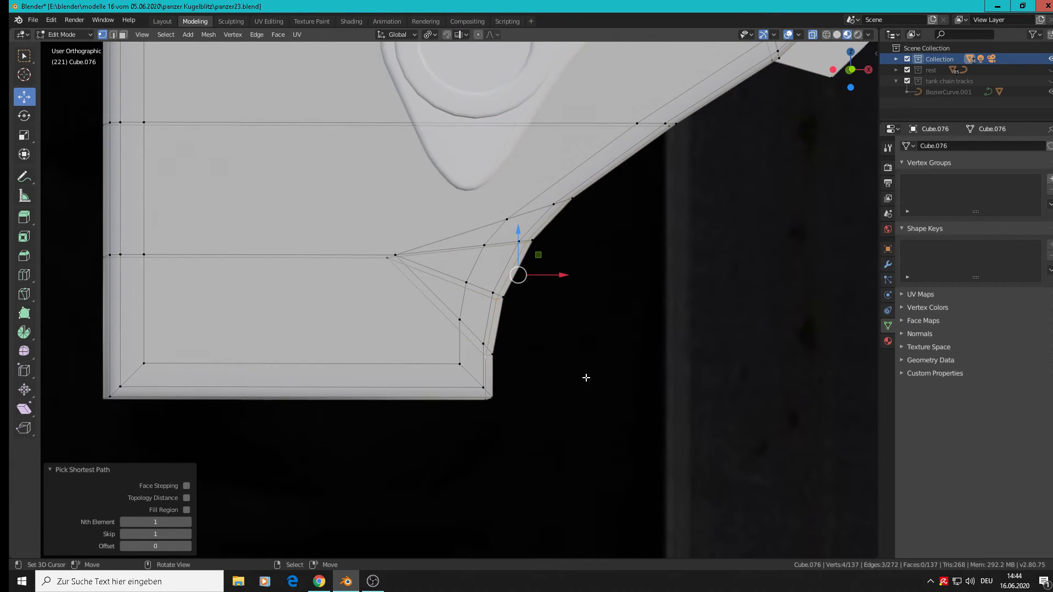
pyautogui.press('e')
pyautogui.rightClick(586, 378)
pyautogui.moveTo(554, 274); pyautogui.dragTo(610, 275)
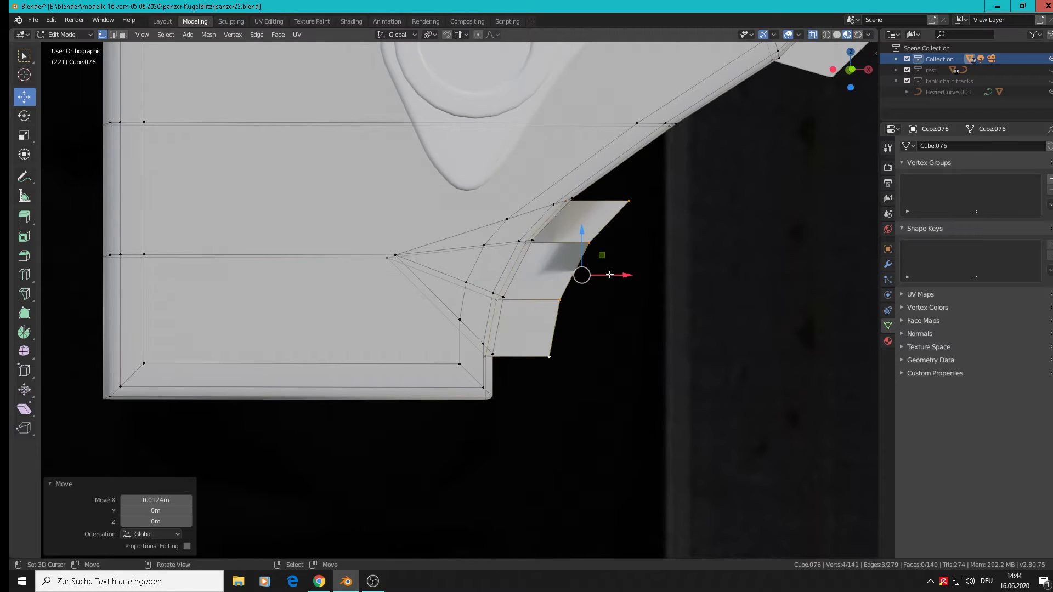
pyautogui.moveTo(574, 225); pyautogui.dragTo(574, 238)
pyautogui.moveTo(625, 287); pyautogui.dragTo(624, 290)
# Extrude the back vertex midway along the lower sloping edge about 0.009 m outward in X and 0.006 m down in Z
pyautogui.moveTo(624, 291); pyautogui.dragTo(534, 271, button='middle')
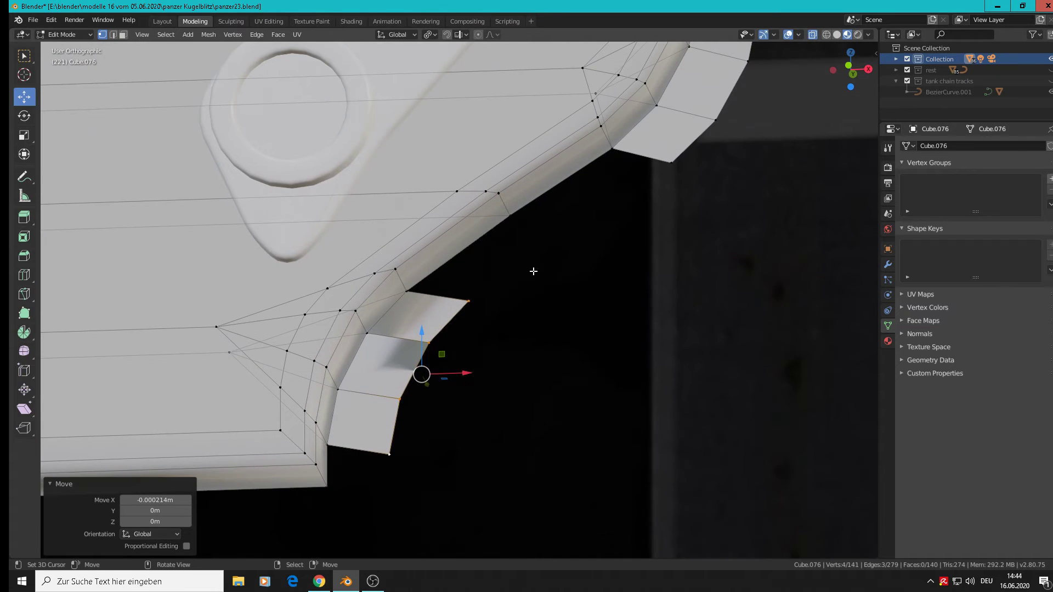
pyautogui.click(512, 219)
pyautogui.moveTo(513, 219); pyautogui.dragTo(559, 260, button='middle')
pyautogui.press('e')
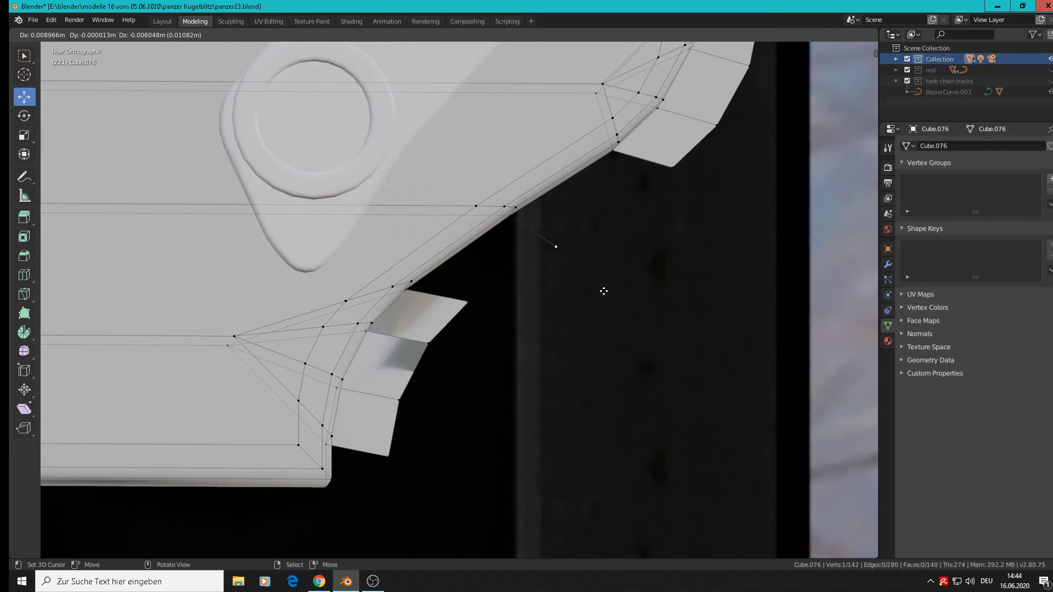
pyautogui.click(604, 290)
# Fill a face between the sloping edge's extruded vertex and the end of the lower corner flange
pyautogui.keyDown('shift'); pyautogui.click(672, 166); pyautogui.keyUp('shift')
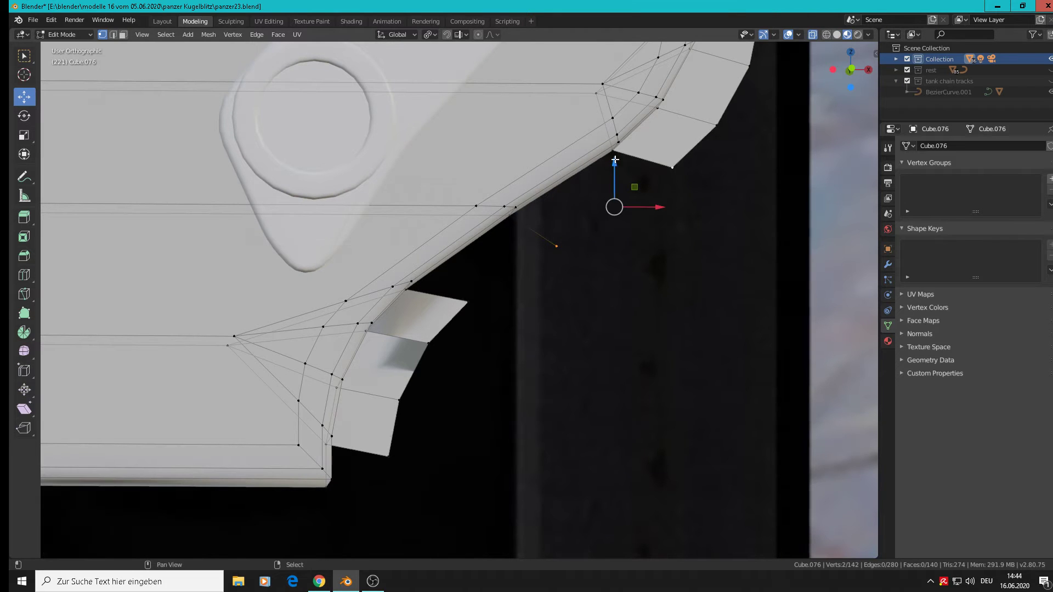
pyautogui.keyDown('shift'); pyautogui.click(612, 151); pyautogui.keyUp('shift')
pyautogui.keyDown('shift'); pyautogui.click(510, 215); pyautogui.keyUp('shift')
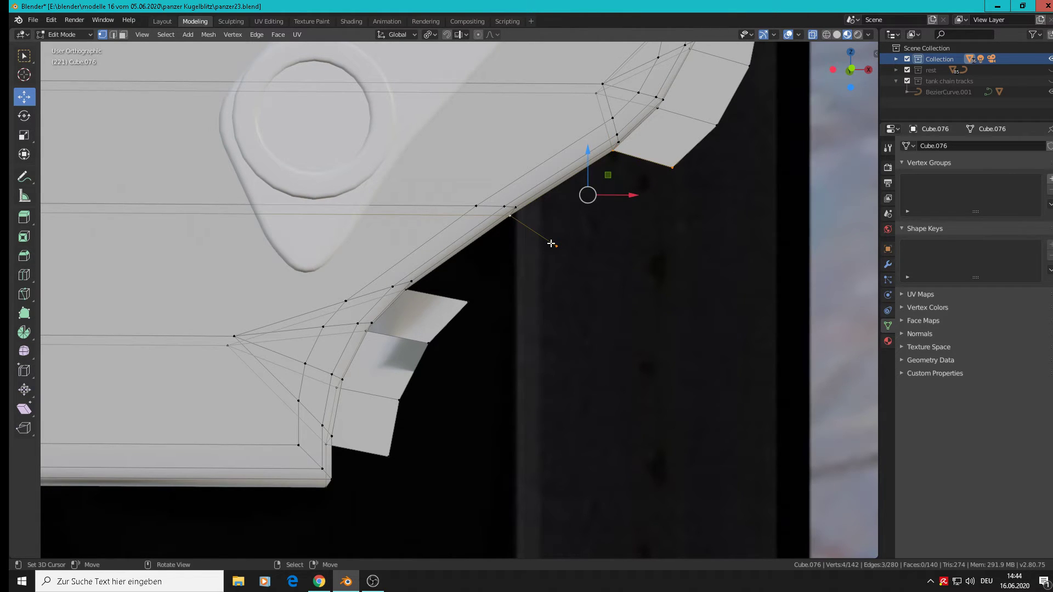
pyautogui.press('f')
# Fill a face along the rest of the sloping edge down to the lower concave curve's flange
pyautogui.click(516, 222)
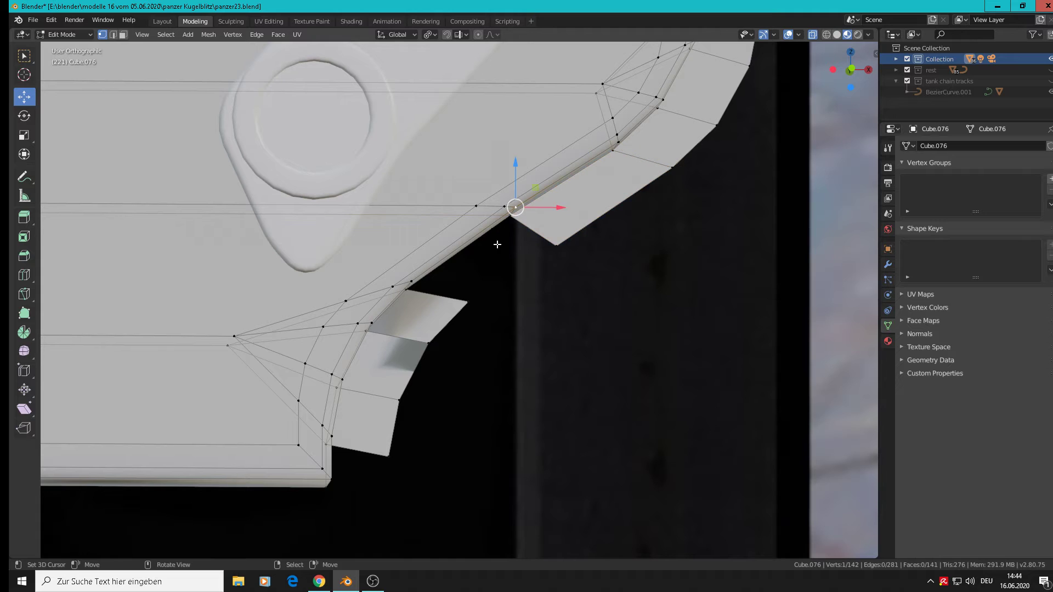
pyautogui.keyDown('shift'); pyautogui.click(408, 290); pyautogui.keyUp('shift')
pyautogui.keyDown('shift'); pyautogui.click(468, 302); pyautogui.keyUp('shift')
pyautogui.keyDown('shift'); pyautogui.click(557, 246); pyautogui.keyUp('shift')
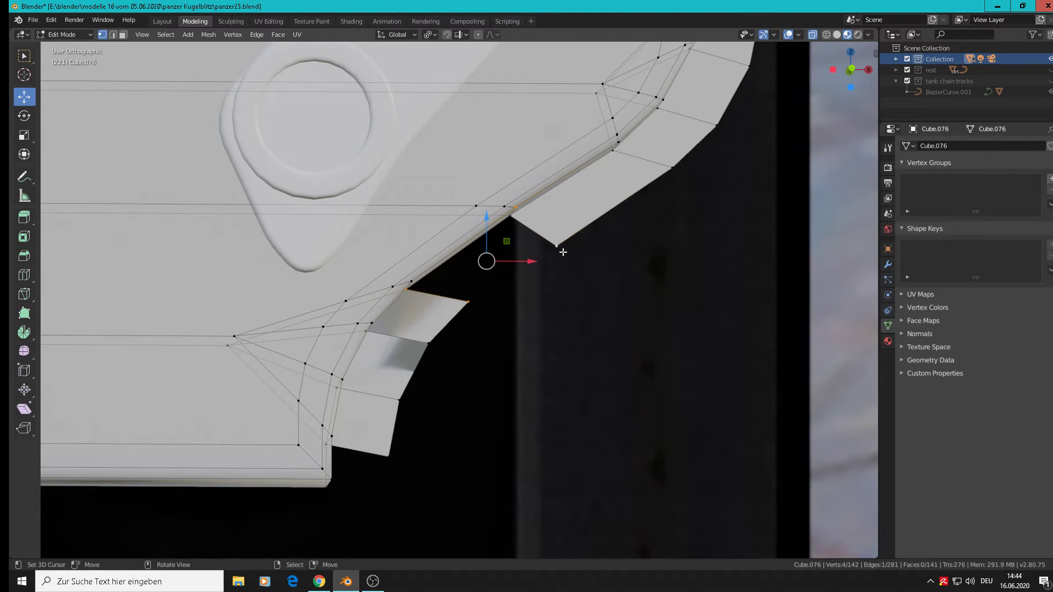
pyautogui.press('f')
pyautogui.press('Tab')
pyautogui.scroll(-2, 575, 292)
# Extrude the plate's bottom outer corner vertex about 0.0093 m in X, 0.0017 m in Y and 0.0048 m down in Z
pyautogui.keyDown('shift'); pyautogui.moveTo(549, 413); pyautogui.dragTo(613, 285, button='middle'); pyautogui.keyUp('shift')
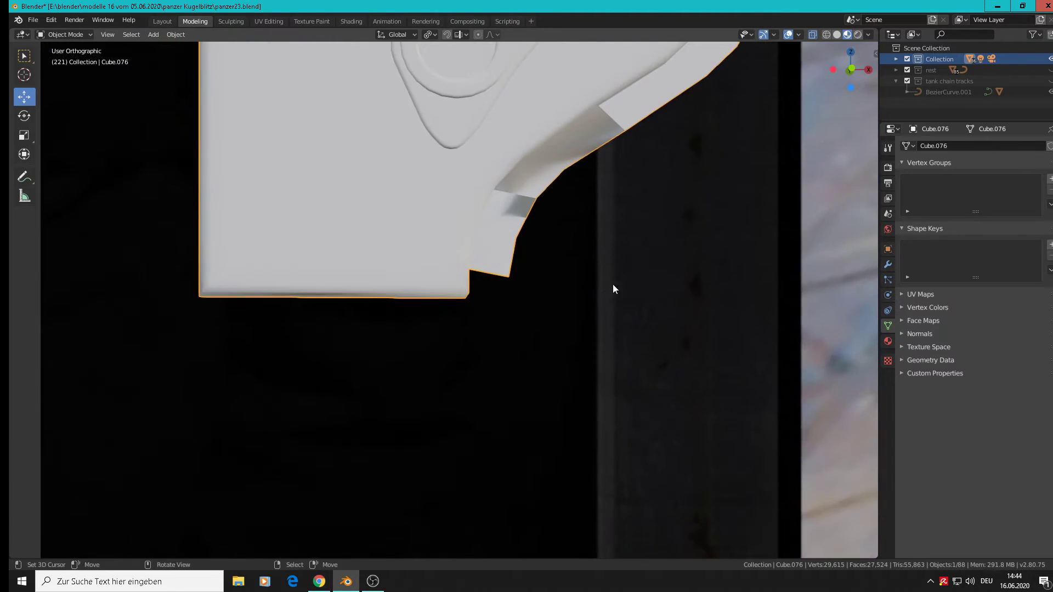
pyautogui.scroll(3, 584, 274)
pyautogui.press('Tab')
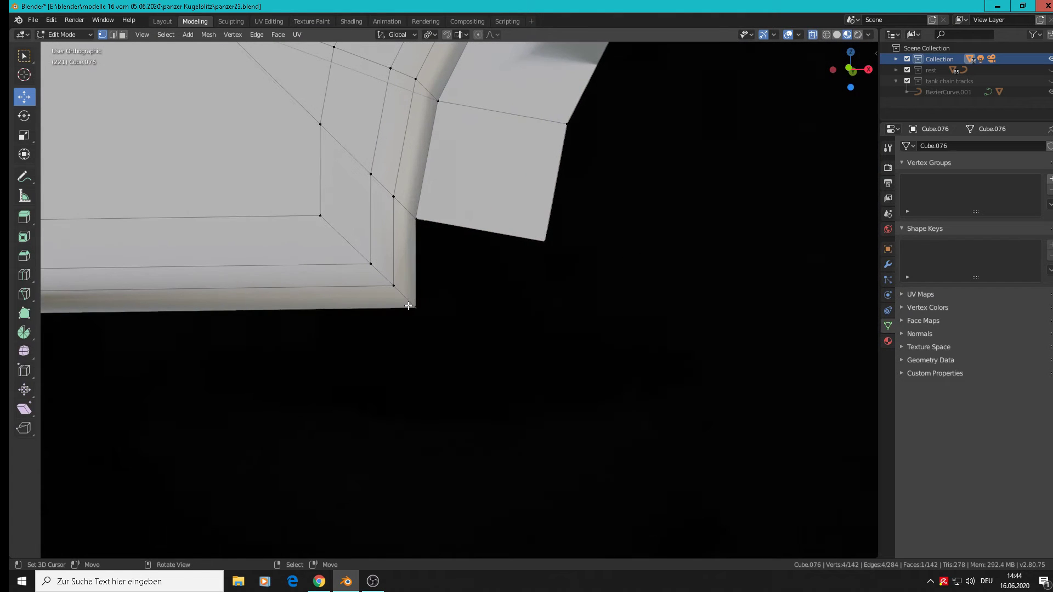
pyautogui.click(419, 316)
pyautogui.press('e')
pyautogui.click(572, 377)
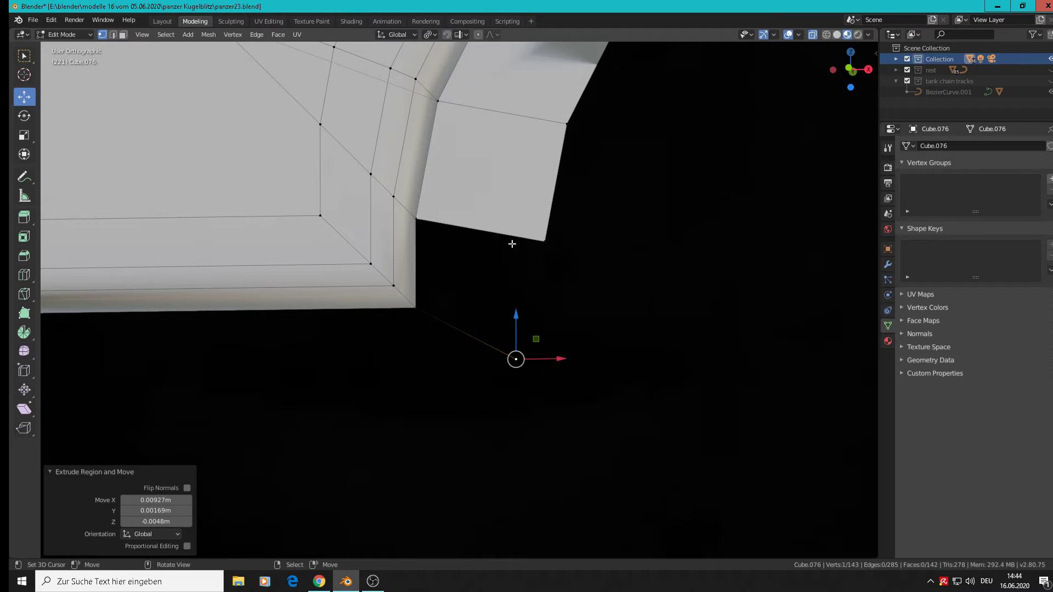
# Fill a face between the extruded bottom corner vertex and the lower end of the concave curve's flange
pyautogui.keyDown('shift'); pyautogui.click(545, 241); pyautogui.keyUp('shift')
pyautogui.keyDown('shift'); pyautogui.click(416, 219); pyautogui.keyUp('shift')
pyautogui.keyDown('shift'); pyautogui.click(416, 307); pyautogui.keyUp('shift')
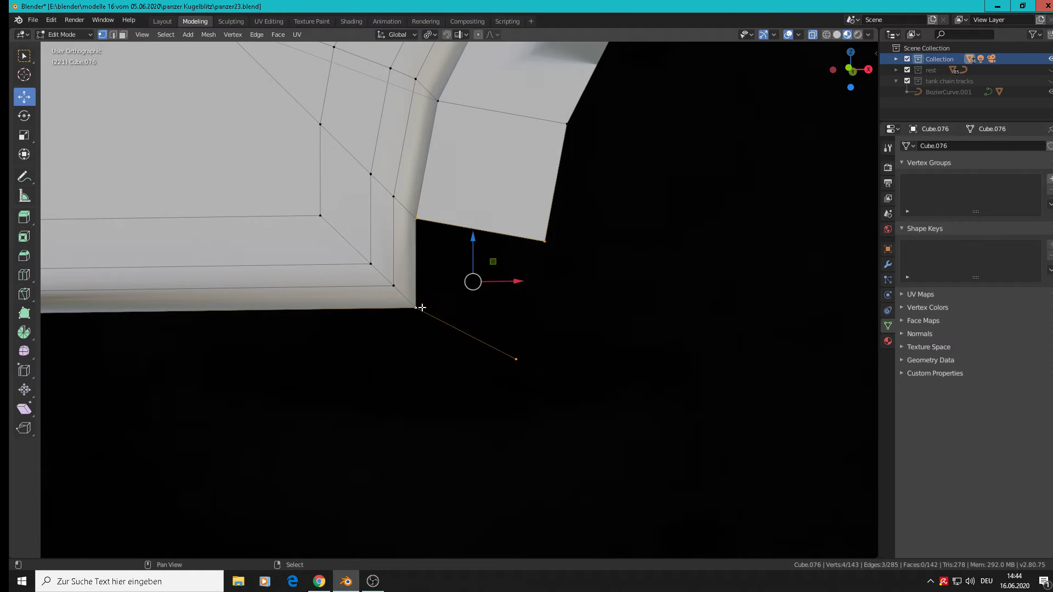
pyautogui.scroll(-2, 452, 308)
pyautogui.press('f')
pyautogui.scroll(-3, 459, 300)
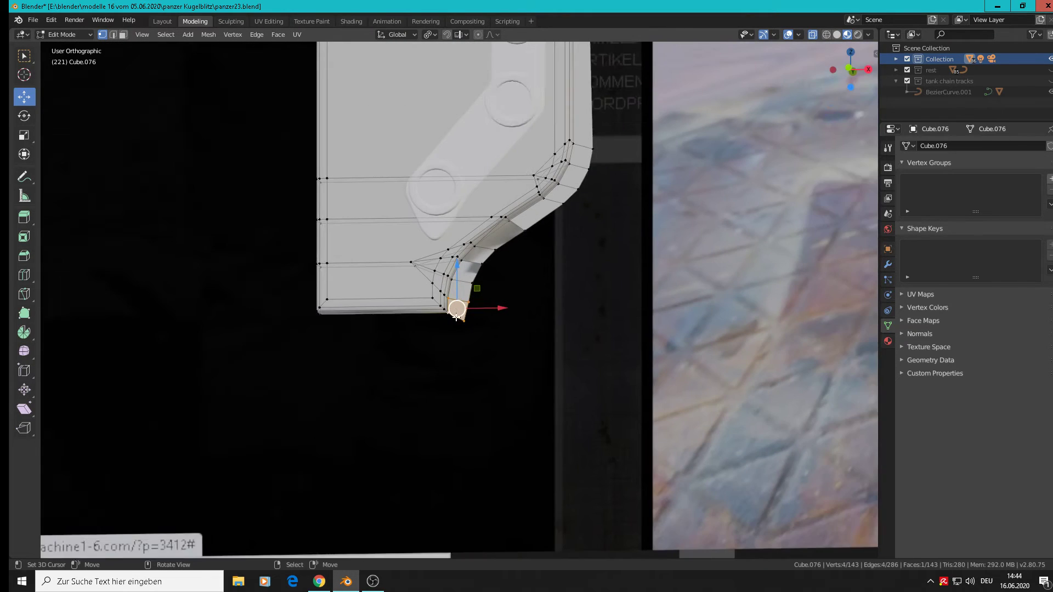
# Extrude the plate's bottom back edge, including the lower outer corner flange's end, 0.0098 m down in Z
pyautogui.keyDown('shift'); pyautogui.moveTo(472, 307); pyautogui.dragTo(547, 276, button='middle'); pyautogui.keyUp('shift')
pyautogui.scroll(3, 547, 276)
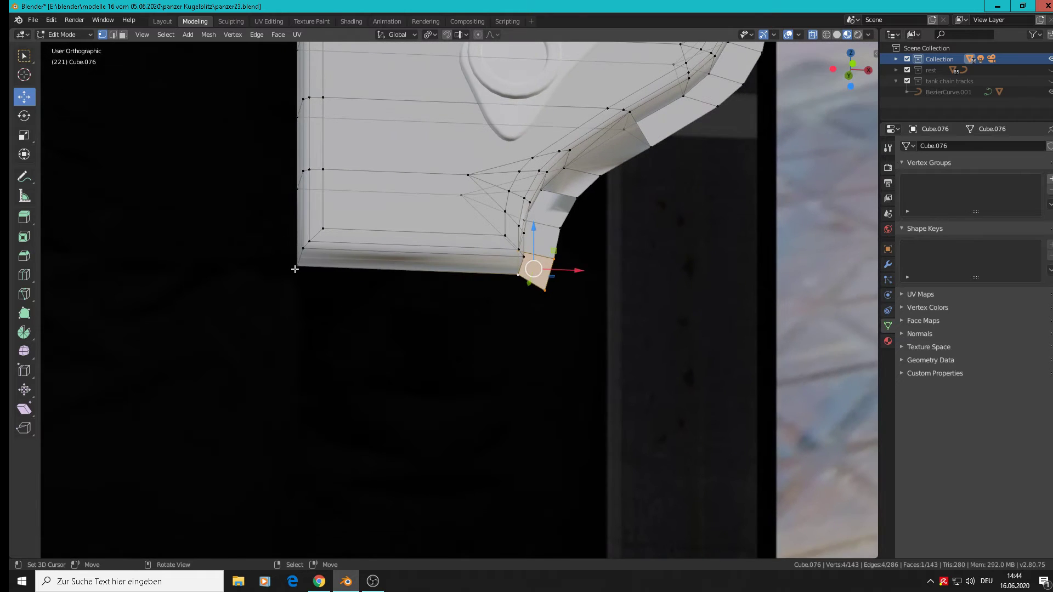
pyautogui.click(296, 267)
pyautogui.keyDown('shift'); pyautogui.click(520, 275); pyautogui.keyUp('shift')
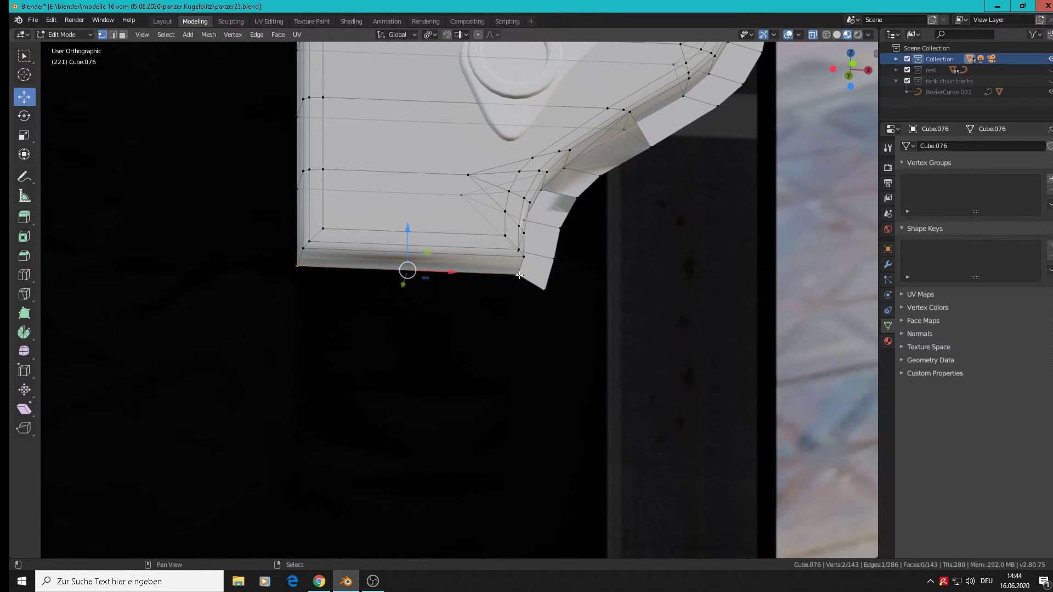
pyautogui.keyDown('shift'); pyautogui.click(546, 292); pyautogui.keyUp('shift')
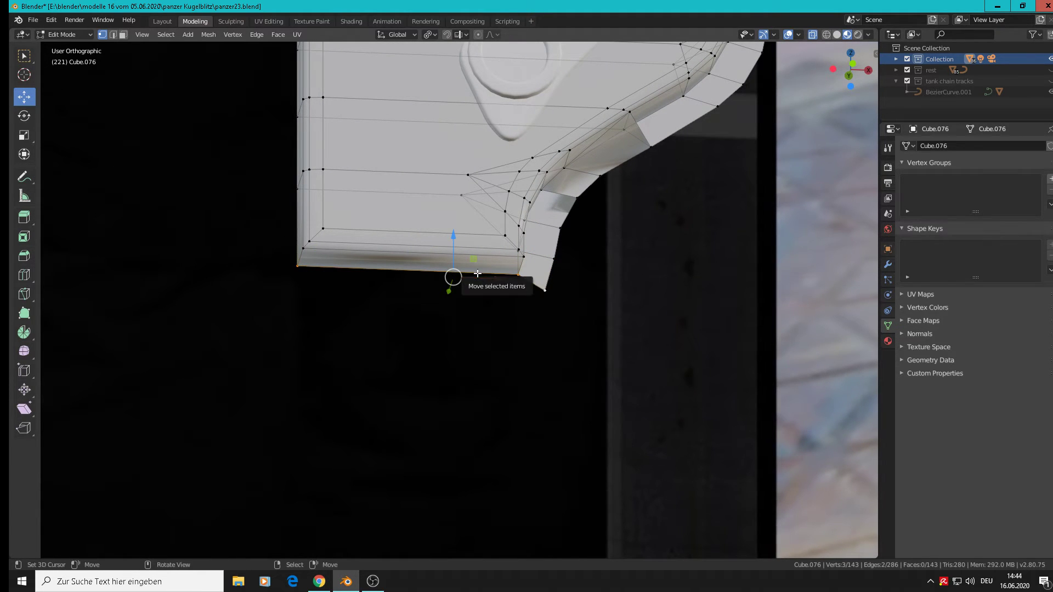
pyautogui.press('e')
pyautogui.press('Escape')
pyautogui.moveTo(449, 241); pyautogui.dragTo(448, 270)
# Flatten the extruded bottom edge by scaling its three vertices to 0 along Z
pyautogui.moveTo(622, 334); pyautogui.dragTo(586, 355, button='middle')
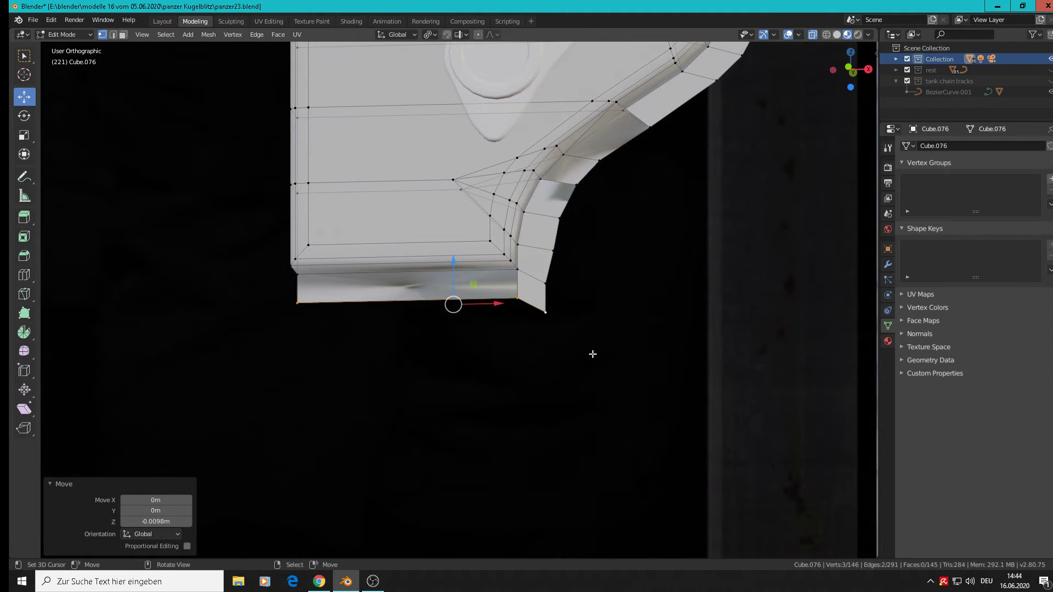
pyautogui.write('sz0')
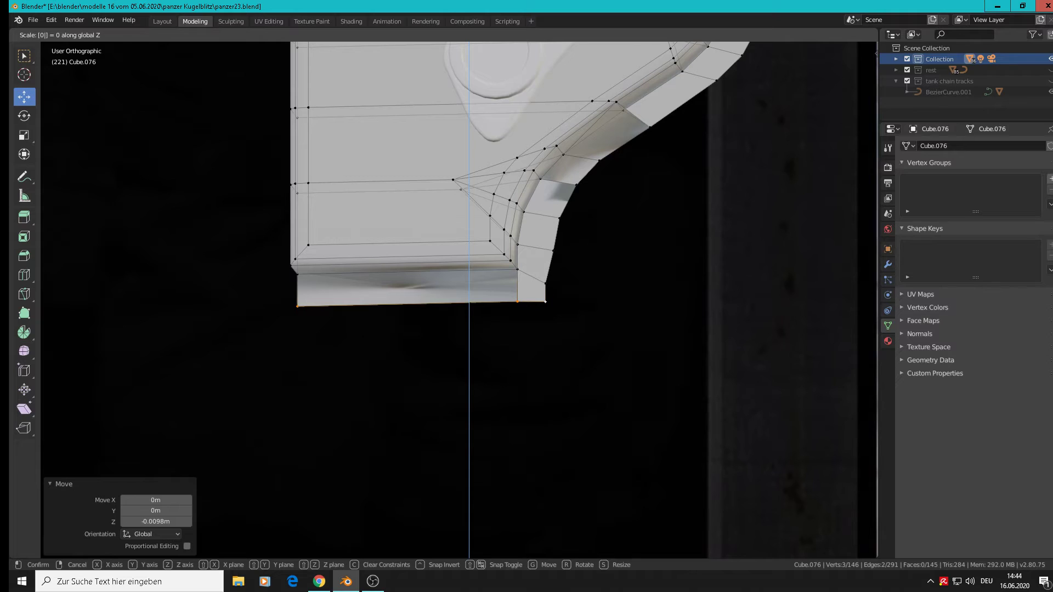
pyautogui.press('Return')
pyautogui.scroll(2, 631, 324)
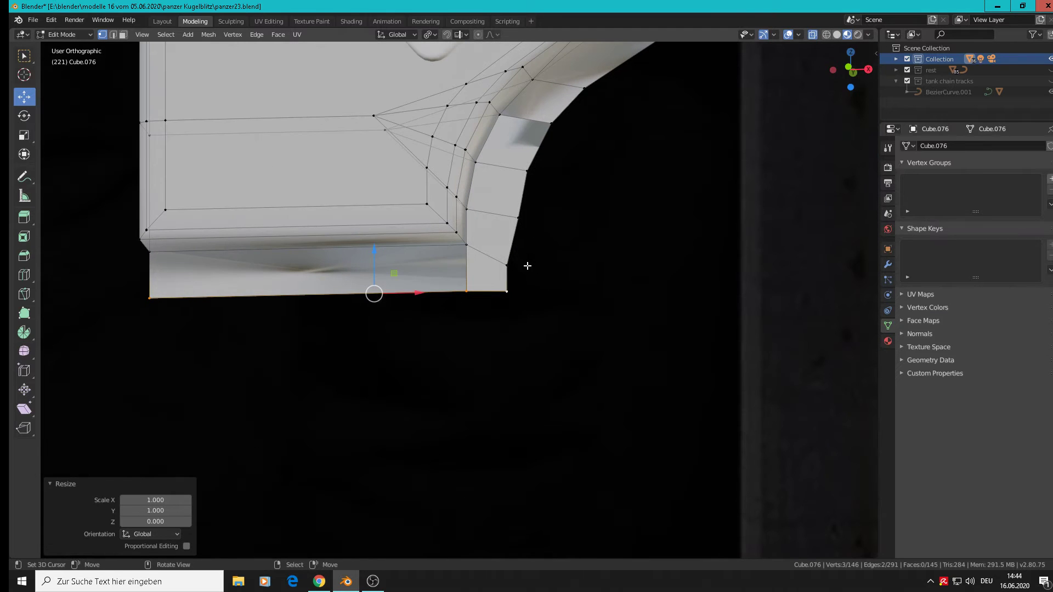
# Move the two outermost vertices at the bottom flange's outer corner 0.00231 m in X
pyautogui.click(506, 265)
pyautogui.keyDown('shift'); pyautogui.click(509, 291); pyautogui.keyUp('shift')
pyautogui.moveTo(551, 279); pyautogui.dragTo(560, 278)
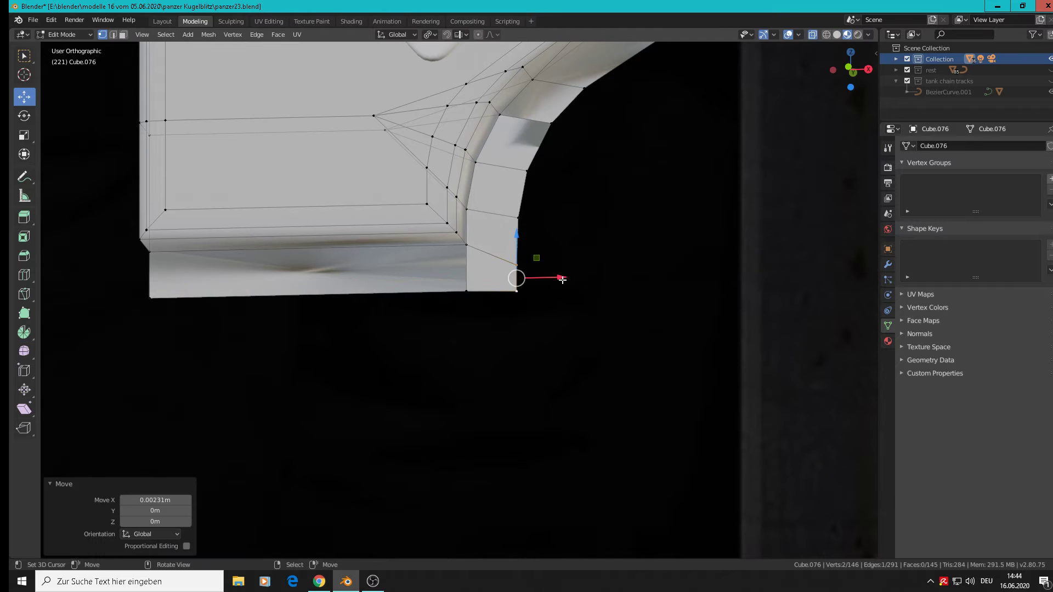
# Extrude the bottom flange's end edge on the plate's straight side -0.0107 m in X
pyautogui.scroll(-5, 554, 255)
pyautogui.keyDown('shift'); pyautogui.moveTo(571, 252); pyautogui.dragTo(433, 362, button='middle'); pyautogui.keyUp('shift')
pyautogui.scroll(3, 459, 308)
pyautogui.click(466, 319)
pyautogui.keyDown('shift'); pyautogui.click(467, 356); pyautogui.keyUp('shift')
pyautogui.press('e')
pyautogui.press('Escape')
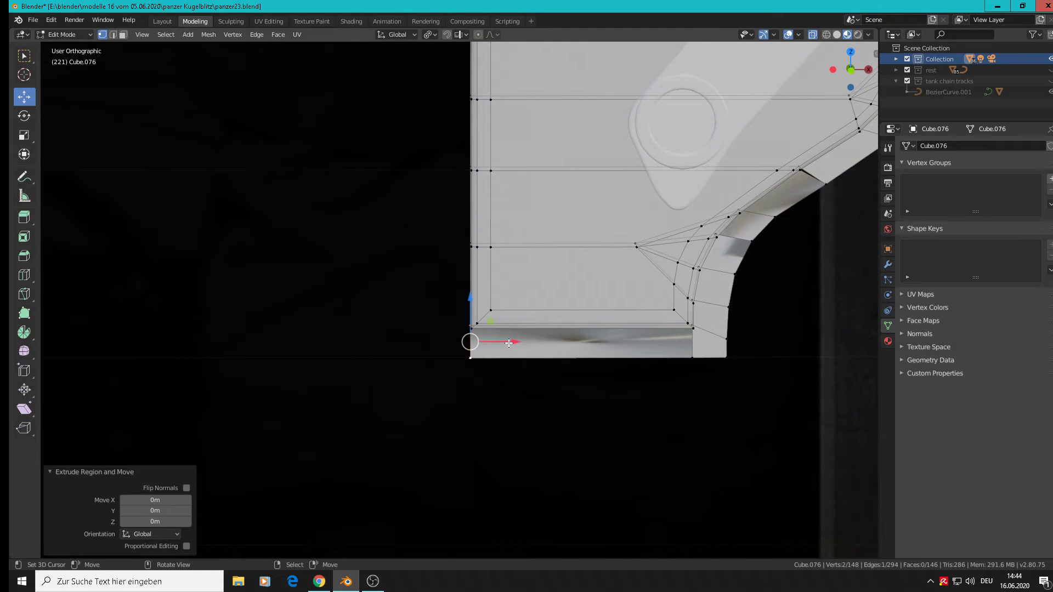
pyautogui.moveTo(509, 343); pyautogui.dragTo(476, 345)
# Extrude the straight side's back edge outward along X from the top corner, and shift the new edge back 0.00235 m
pyautogui.scroll(-4, 454, 221)
pyautogui.keyDown('shift'); pyautogui.moveTo(504, 213); pyautogui.dragTo(550, 360, button='middle'); pyautogui.keyUp('shift')
pyautogui.moveTo(550, 360); pyautogui.dragTo(534, 293, button='middle')
pyautogui.scroll(-5, 569, 324)
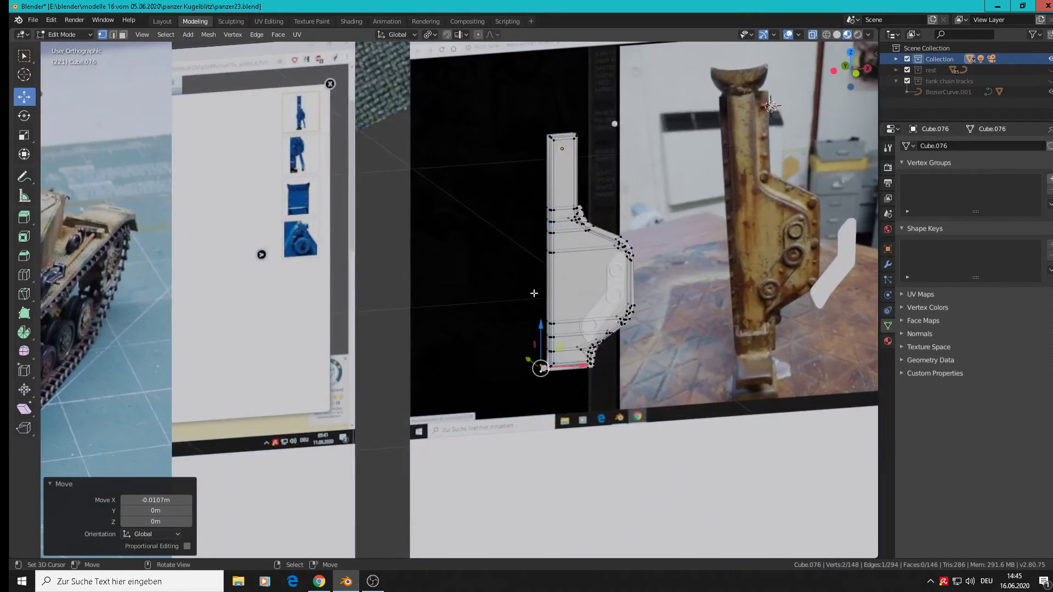
pyautogui.scroll(3, 534, 293)
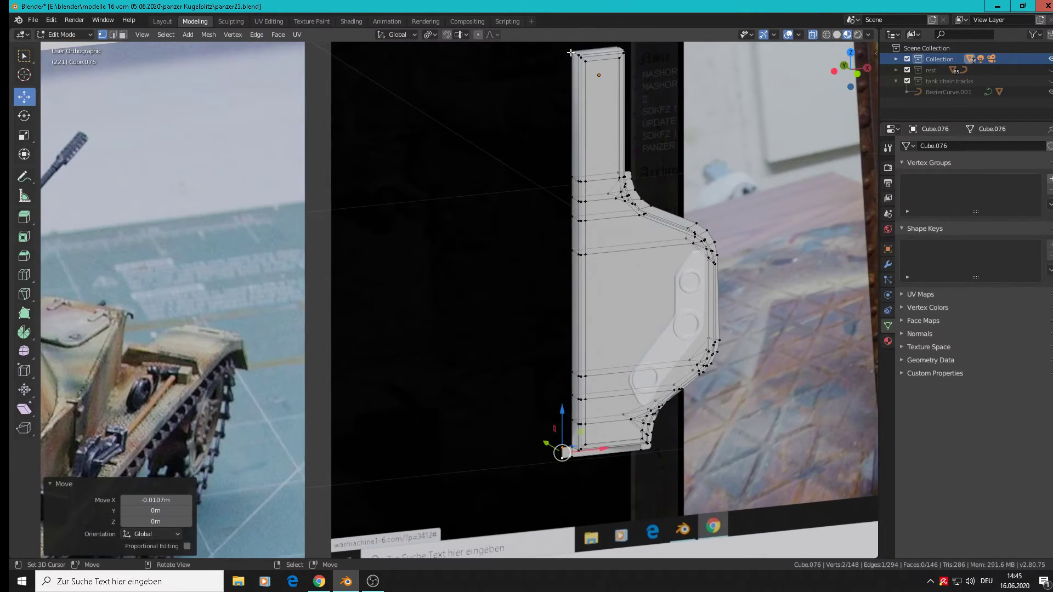
pyautogui.click(570, 52)
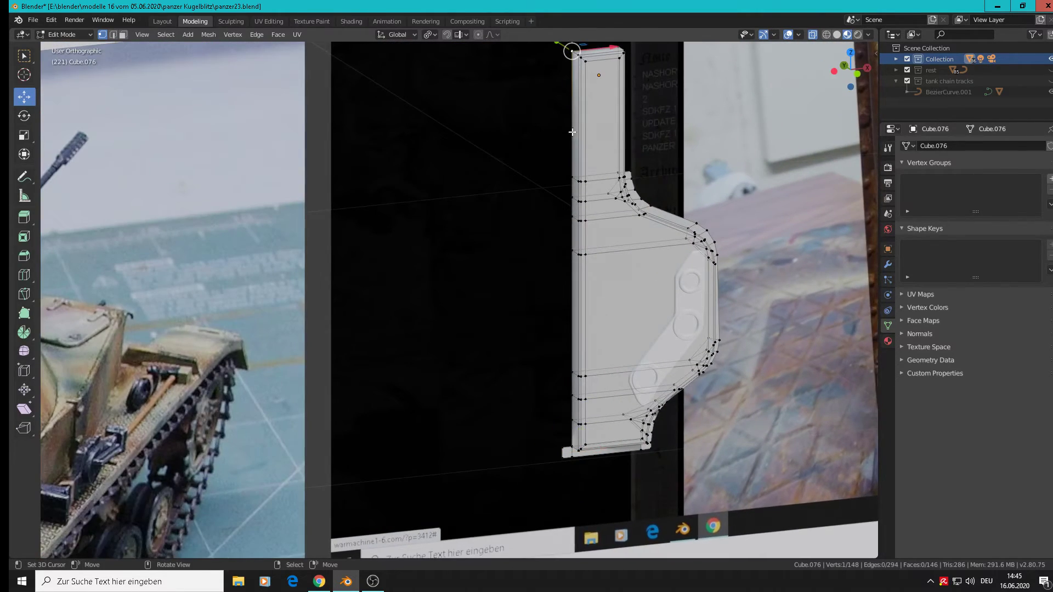
pyautogui.keyDown('ctrl'); pyautogui.click(573, 431); pyautogui.keyUp('ctrl')
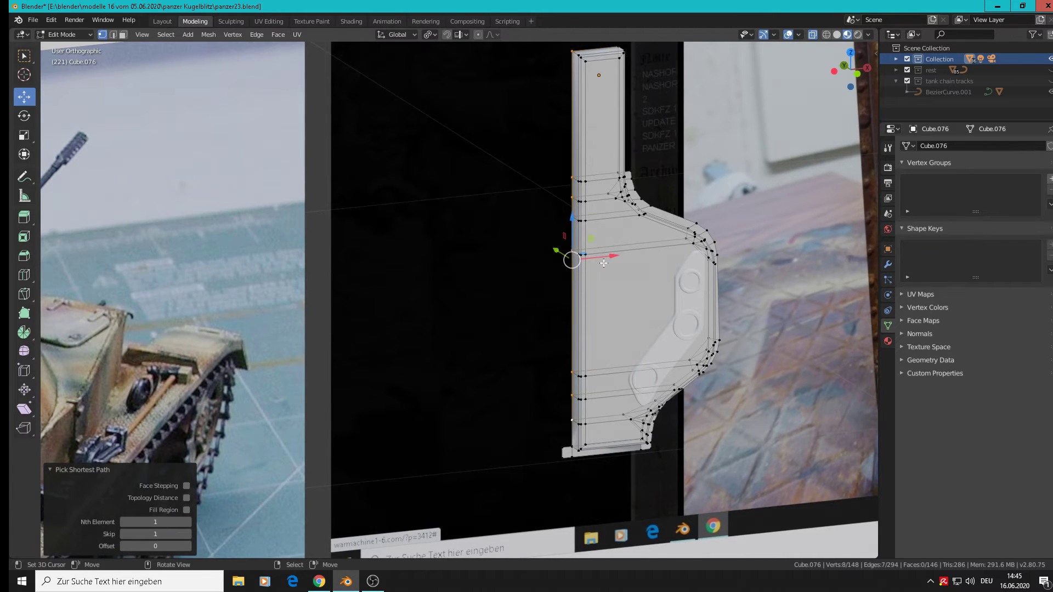
pyautogui.press('e')
pyautogui.press('x')
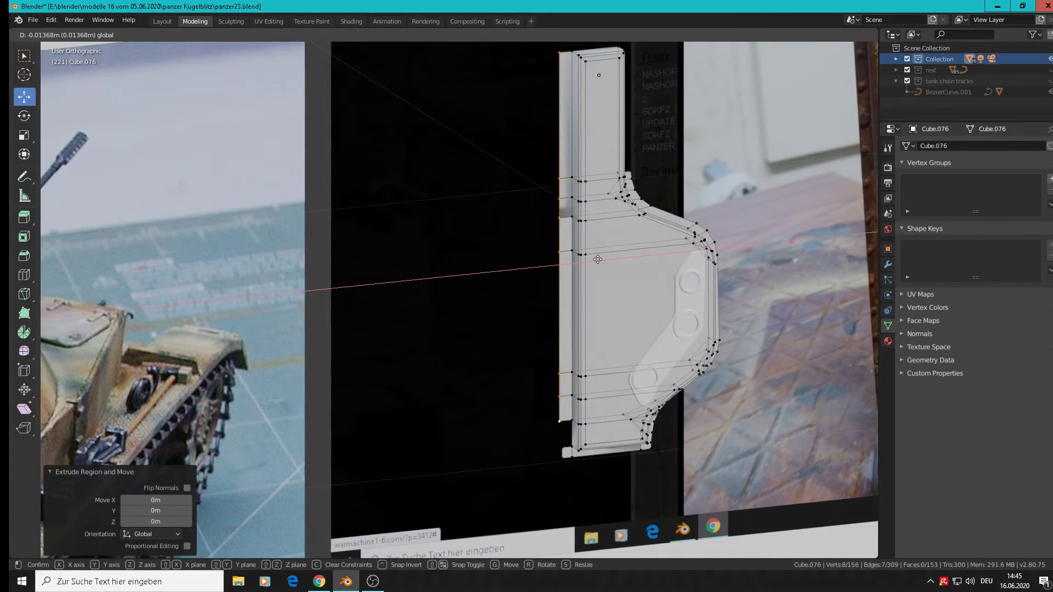
pyautogui.click(598, 260)
pyautogui.moveTo(605, 256); pyautogui.dragTo(605, 256)
# Fill the gap between the straight side's flange and the bottom corner flange with a face
pyautogui.scroll(7, 605, 256)
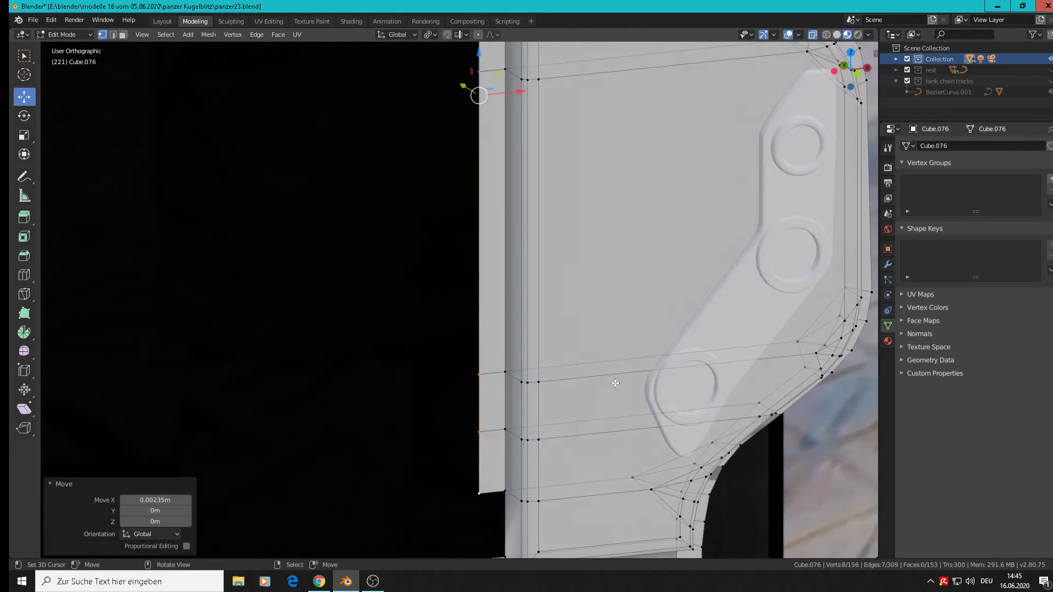
pyautogui.scroll(1, 603, 325)
pyautogui.click(567, 251)
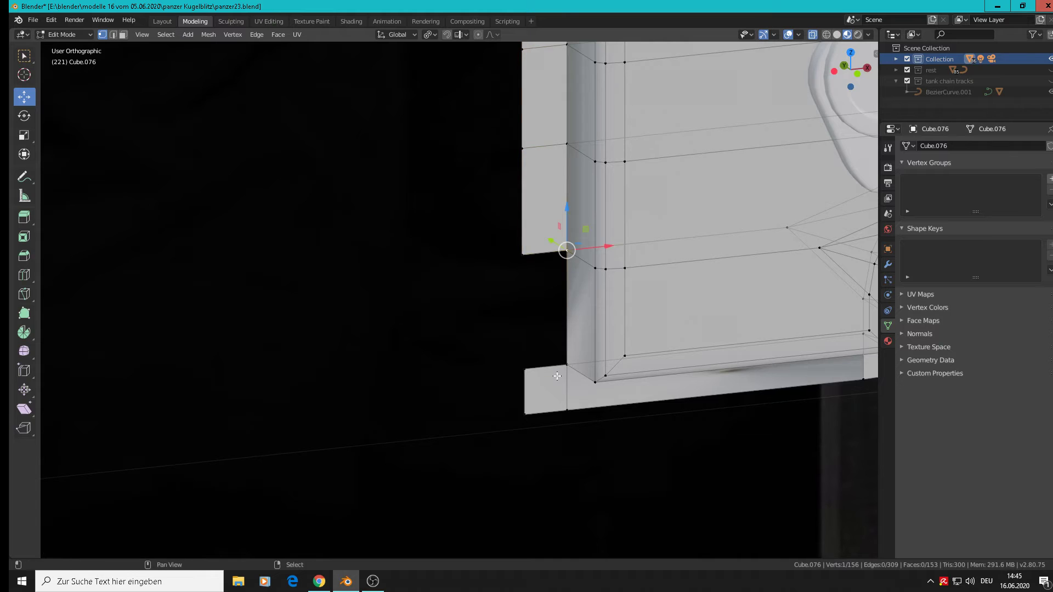
pyautogui.keyDown('shift'); pyautogui.click(567, 365); pyautogui.keyUp('shift')
pyautogui.keyDown('shift'); pyautogui.click(525, 369); pyautogui.keyUp('shift')
pyautogui.keyDown('shift'); pyautogui.rightClick(517, 273); pyautogui.keyUp('shift')
pyautogui.press('f')
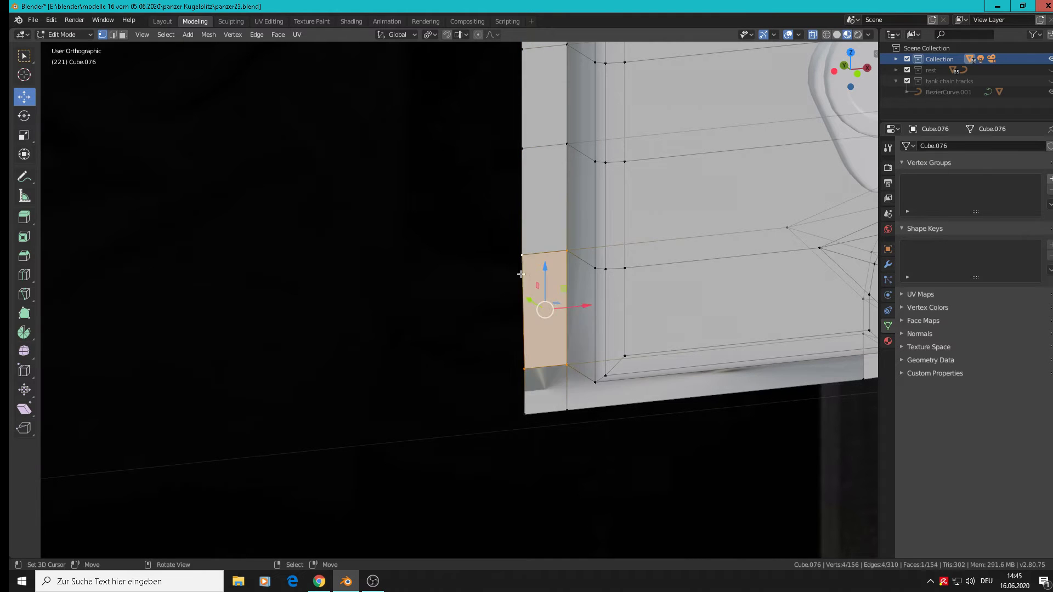
# Extrude the plate's top outer corner vertex about 0.0106 m in X, 0.0039 m in Y and 0.0066 m in Z
pyautogui.scroll(-10, 546, 274)
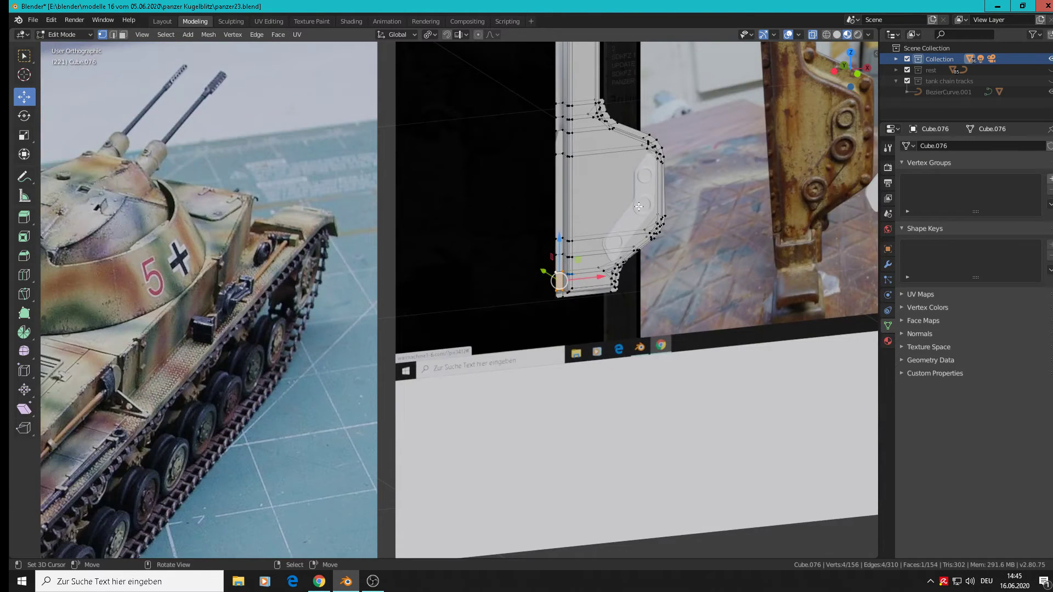
pyautogui.keyDown('shift'); pyautogui.moveTo(655, 171); pyautogui.dragTo(600, 448, button='middle'); pyautogui.keyUp('shift')
pyautogui.scroll(6, 519, 372)
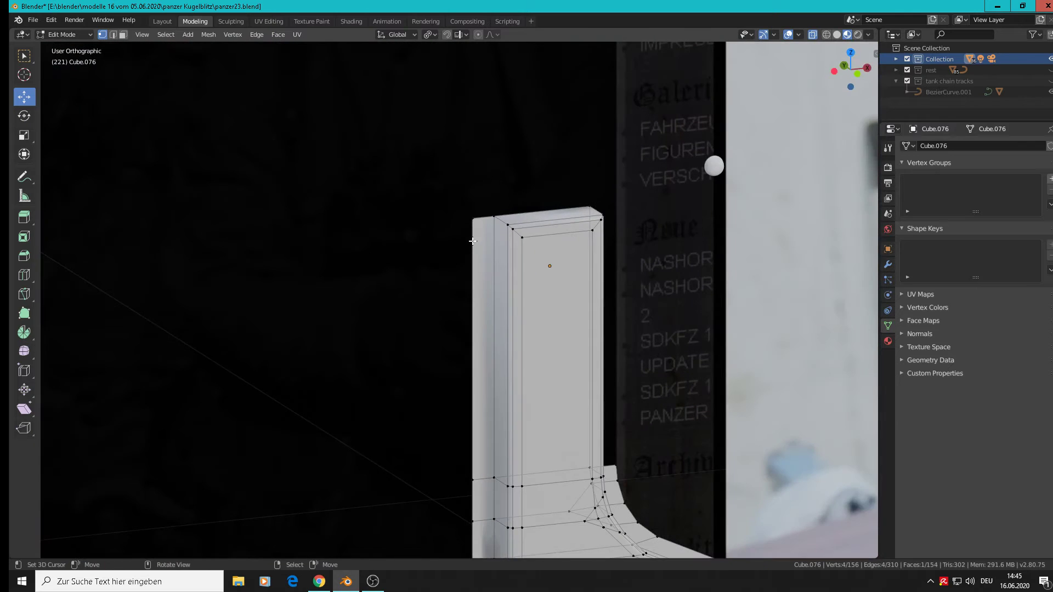
pyautogui.moveTo(666, 287); pyautogui.dragTo(616, 285, button='middle')
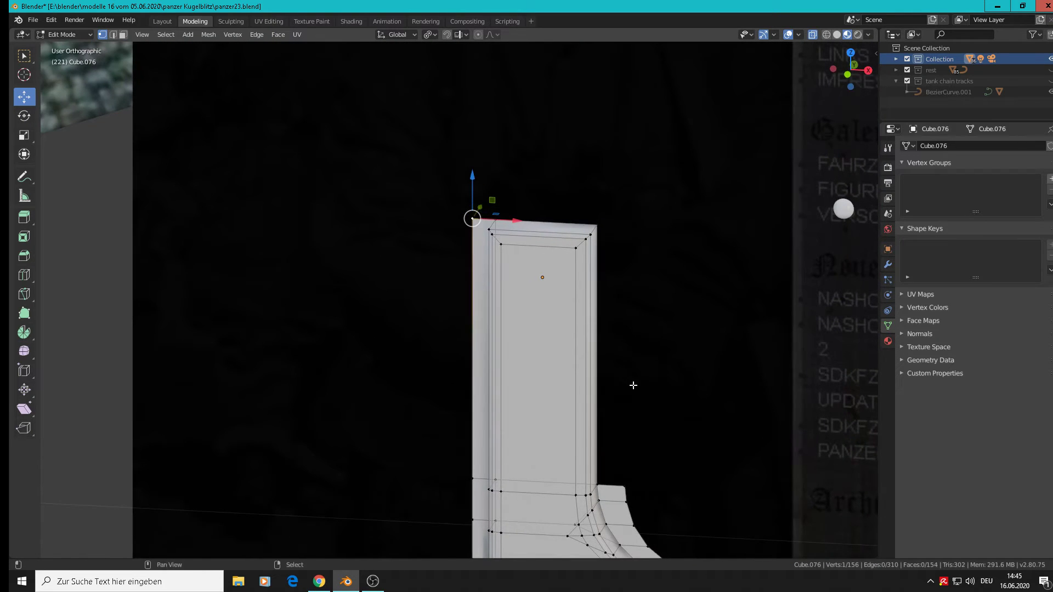
pyautogui.keyDown('shift'); pyautogui.moveTo(633, 386); pyautogui.dragTo(612, 307, button='middle'); pyautogui.keyUp('shift')
pyautogui.rightClick(586, 143)
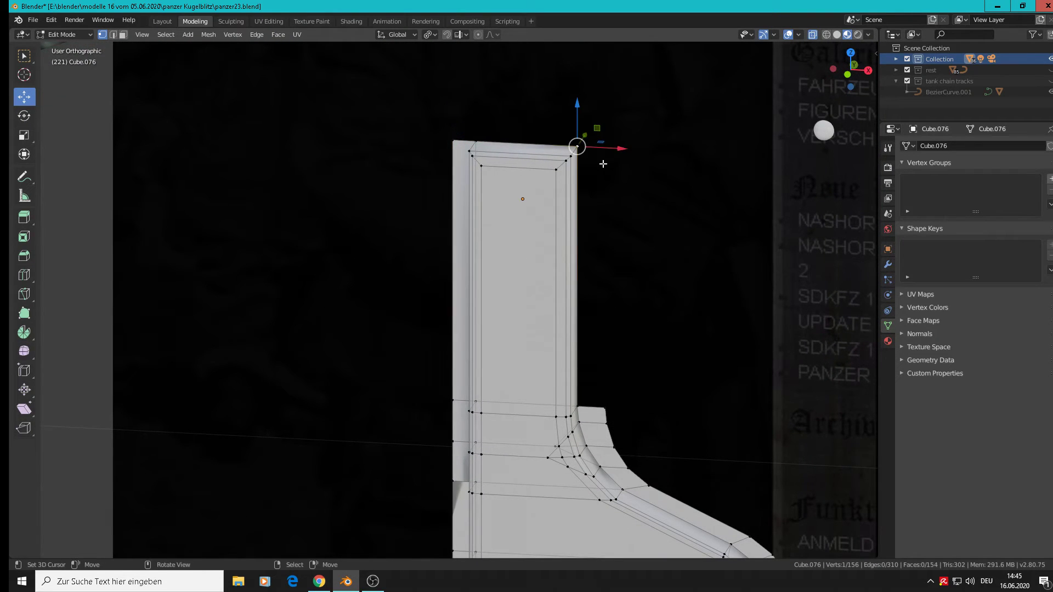
pyautogui.press('e')
pyautogui.click(628, 148)
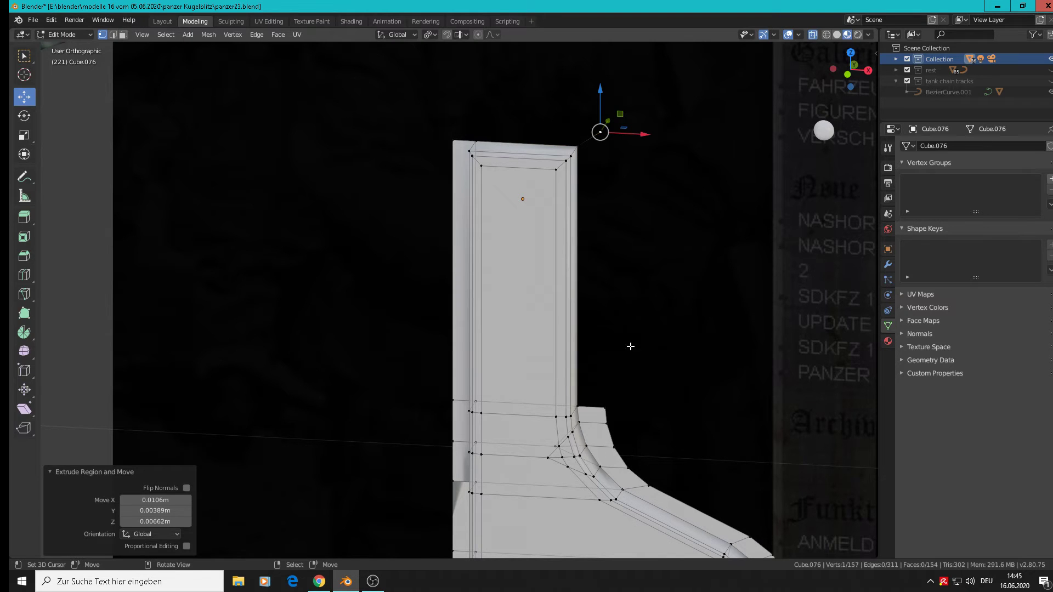
# Fill a face along the neck's straight edge between the extruded top corner vertex and the upper concave curve's flange
pyautogui.keyDown('shift'); pyautogui.rightClick(605, 408); pyautogui.keyUp('shift')
pyautogui.keyDown('shift'); pyautogui.rightClick(578, 406); pyautogui.keyUp('shift')
pyautogui.keyDown('shift'); pyautogui.rightClick(584, 148); pyautogui.keyUp('shift')
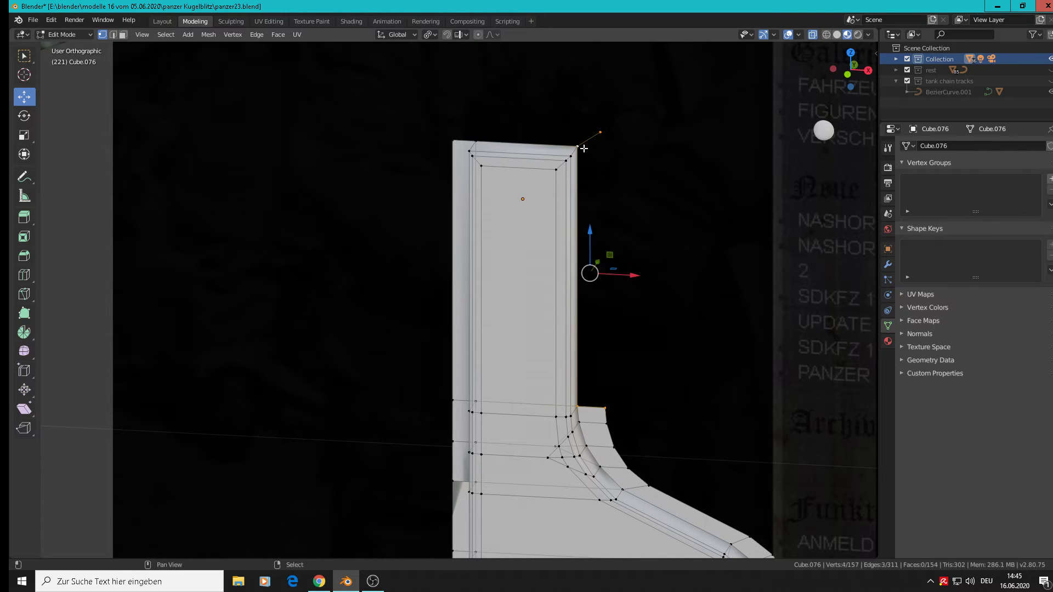
pyautogui.press('f')
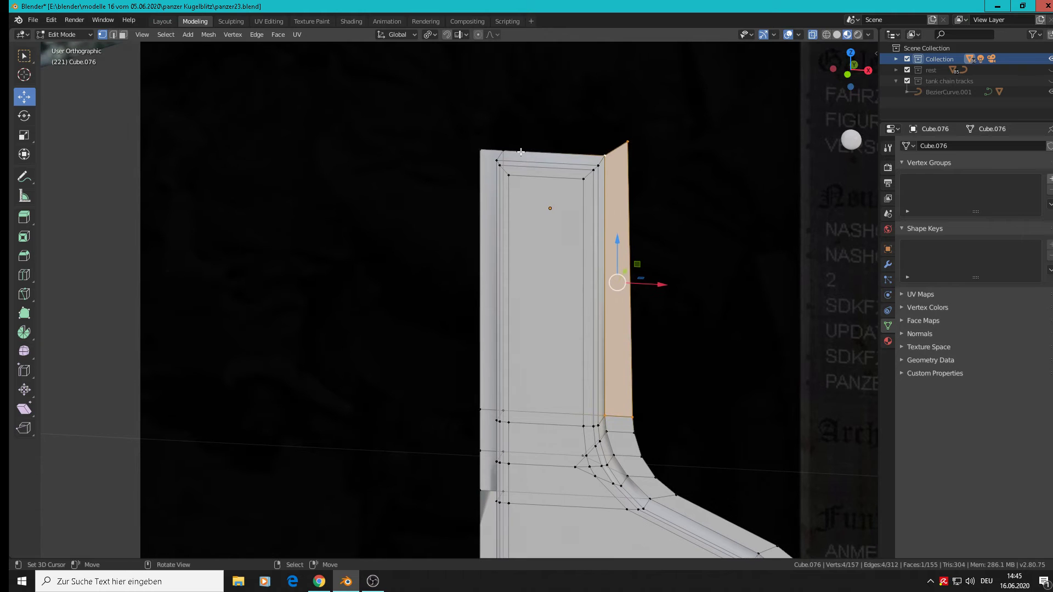
# Extrude the top end edge of the straight side's flange upward in Z
pyautogui.click(483, 149)
pyautogui.press('e')
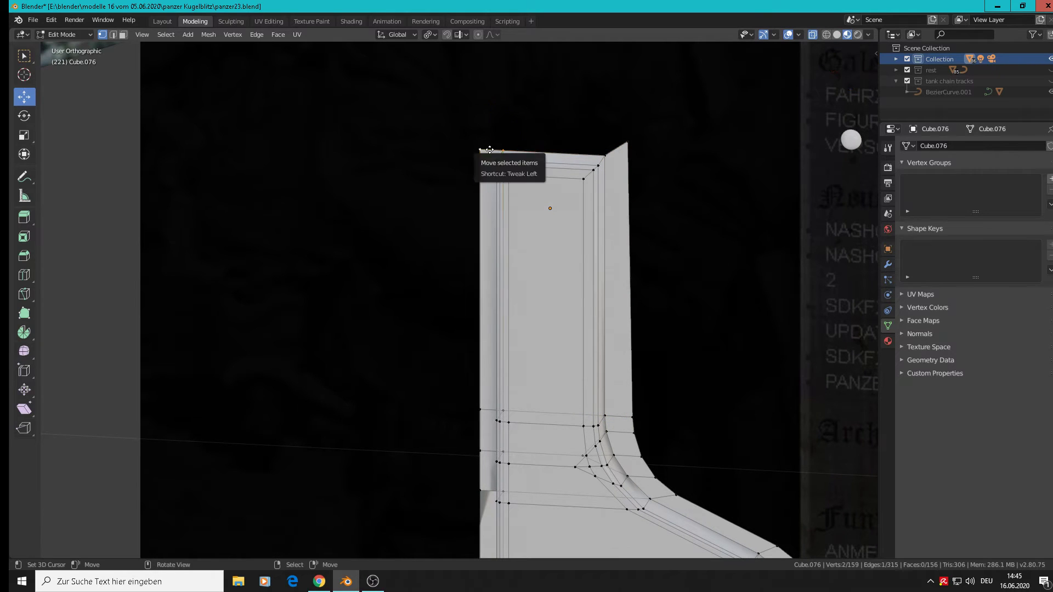
pyautogui.click(490, 150)
pyautogui.moveTo(492, 112); pyautogui.dragTo(496, 93)
# Fill a face along the plate's top edge between the raised side flange and the extruded outer corner vertex
pyautogui.rightClick(504, 130)
pyautogui.keyDown('shift'); pyautogui.rightClick(504, 150); pyautogui.keyUp('shift')
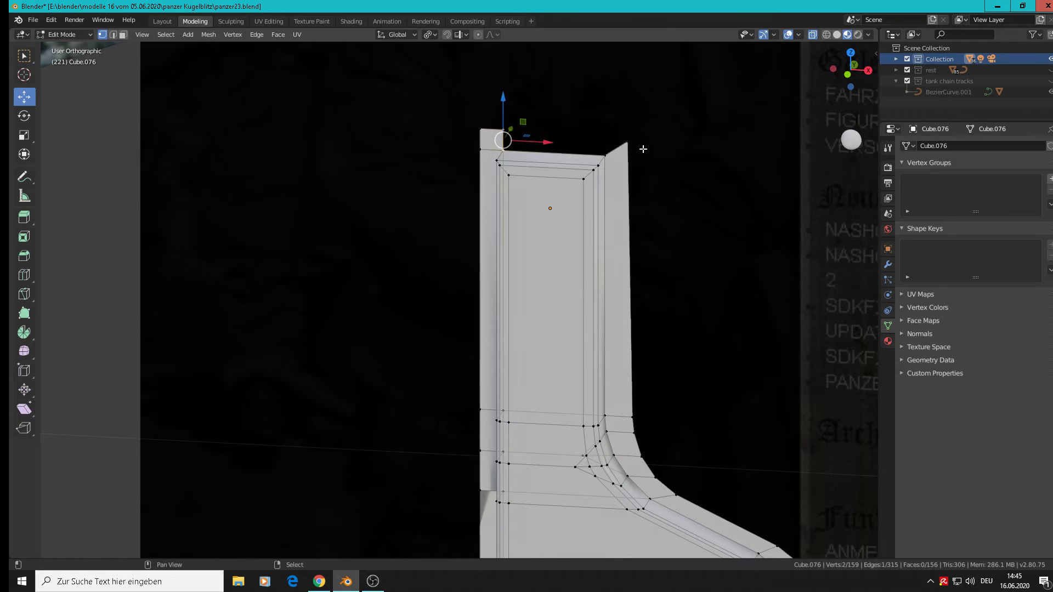
pyautogui.keyDown('shift'); pyautogui.rightClick(605, 156); pyautogui.keyUp('shift')
pyautogui.keyDown('shift'); pyautogui.rightClick(629, 142); pyautogui.keyUp('shift')
pyautogui.press('f')
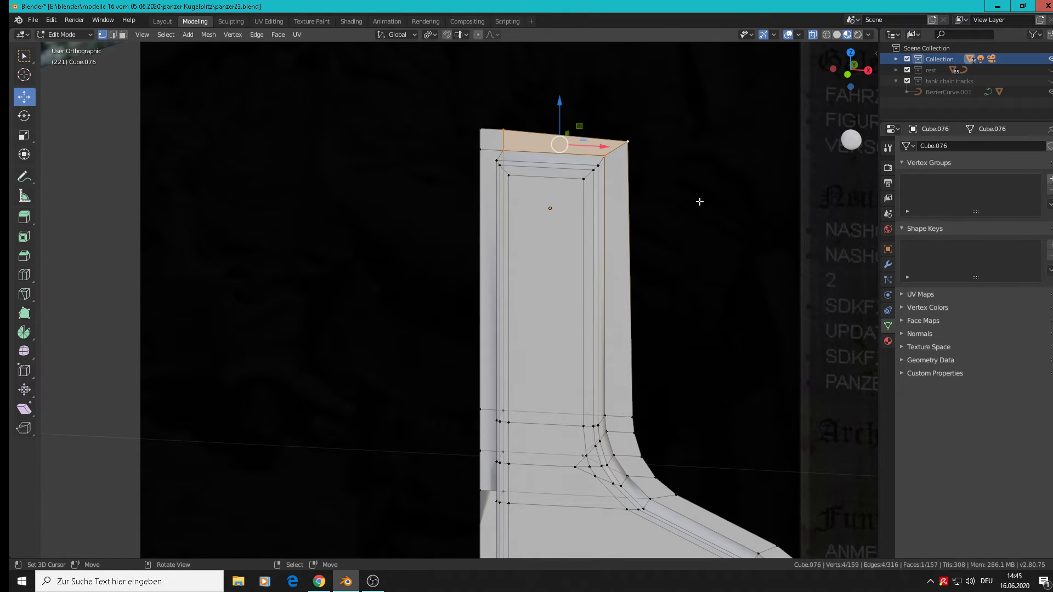
# Move the flange's top outer corner vertex 0.00276 m up in Z
pyautogui.rightClick(628, 141)
pyautogui.press('g')
pyautogui.press('z')
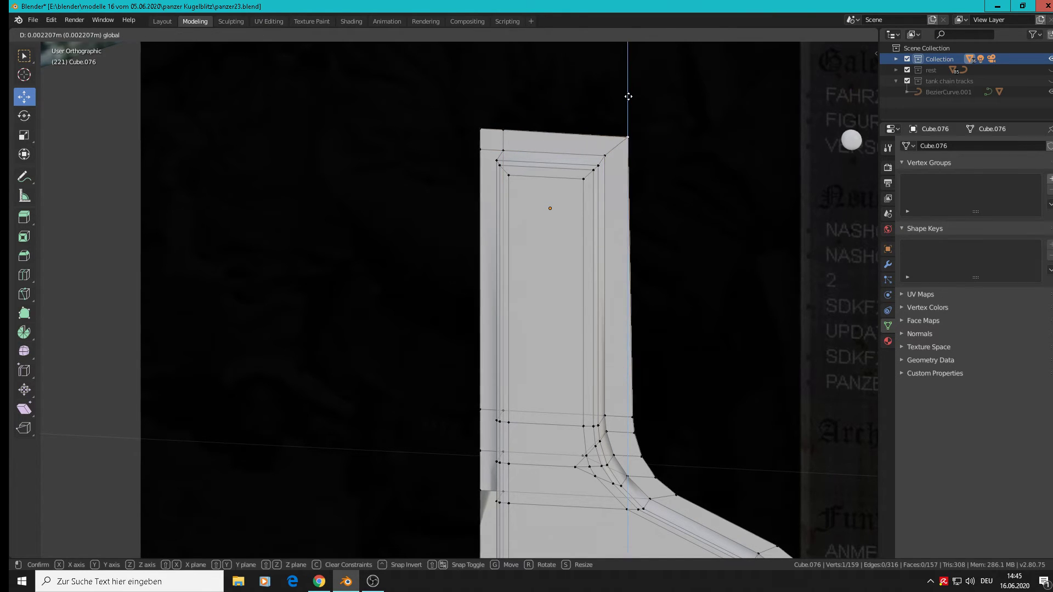
pyautogui.click(629, 96)
# Select all the back flange faces around the plate's outline, including the bottom edge, and shade them flat
pyautogui.scroll(-3, 636, 126)
pyautogui.press('KP_1')
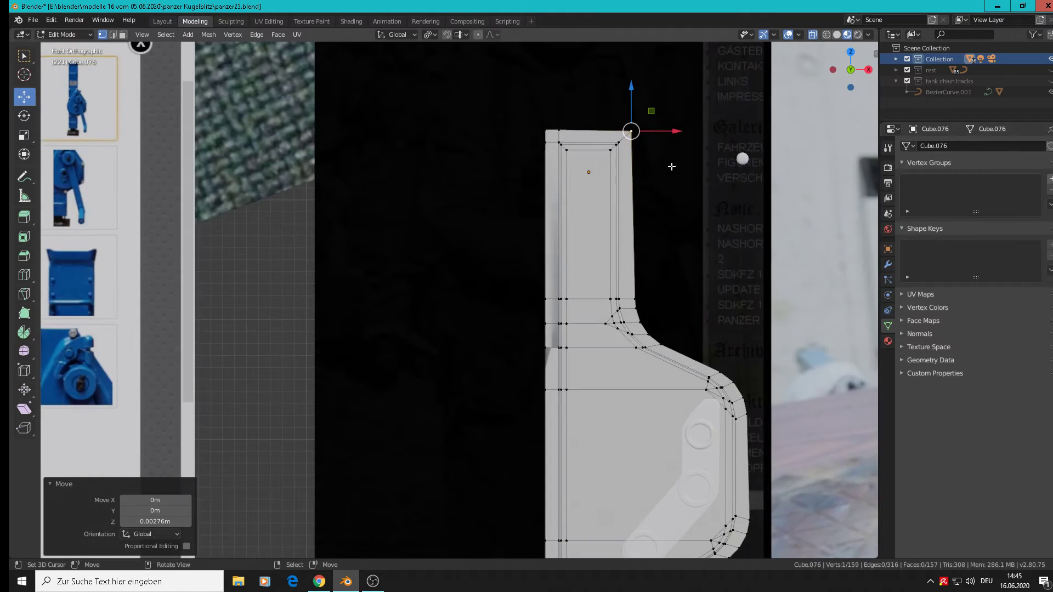
pyautogui.scroll(-3, 672, 168)
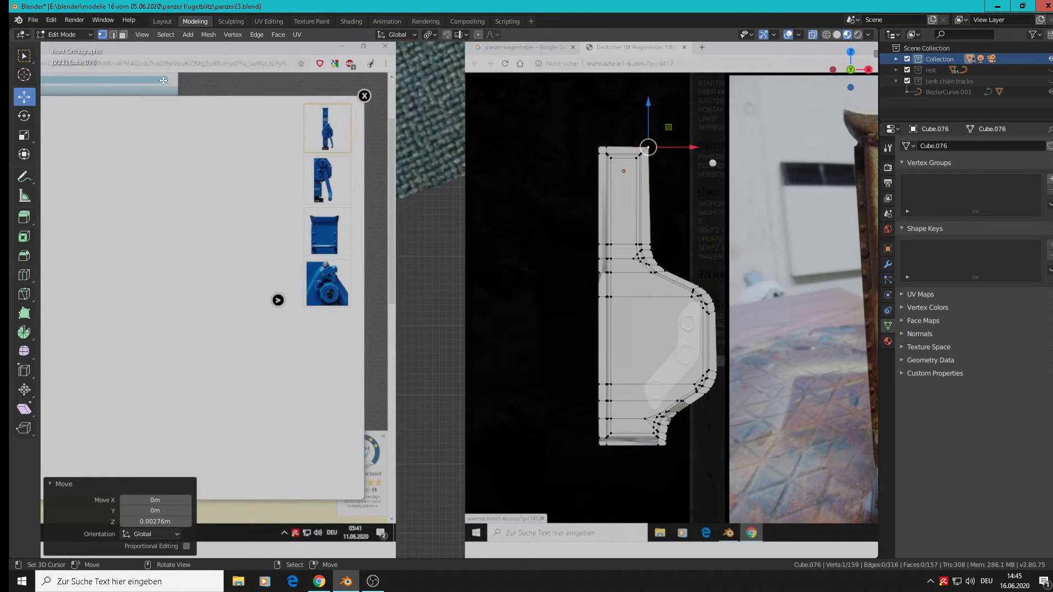
pyautogui.press('3')
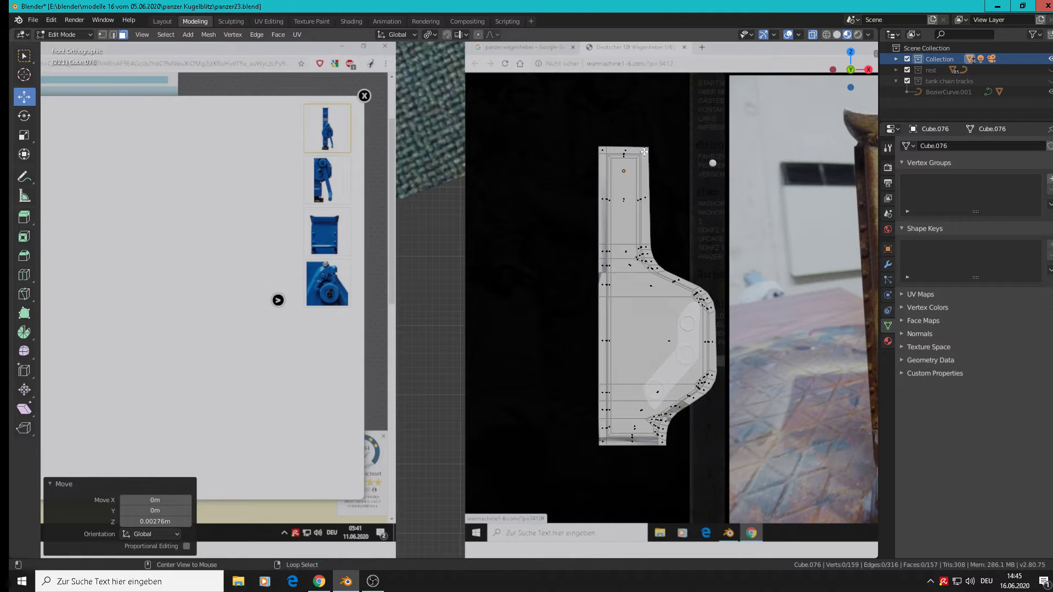
pyautogui.keyDown('alt'); pyautogui.click(644, 152); pyautogui.keyUp('alt')
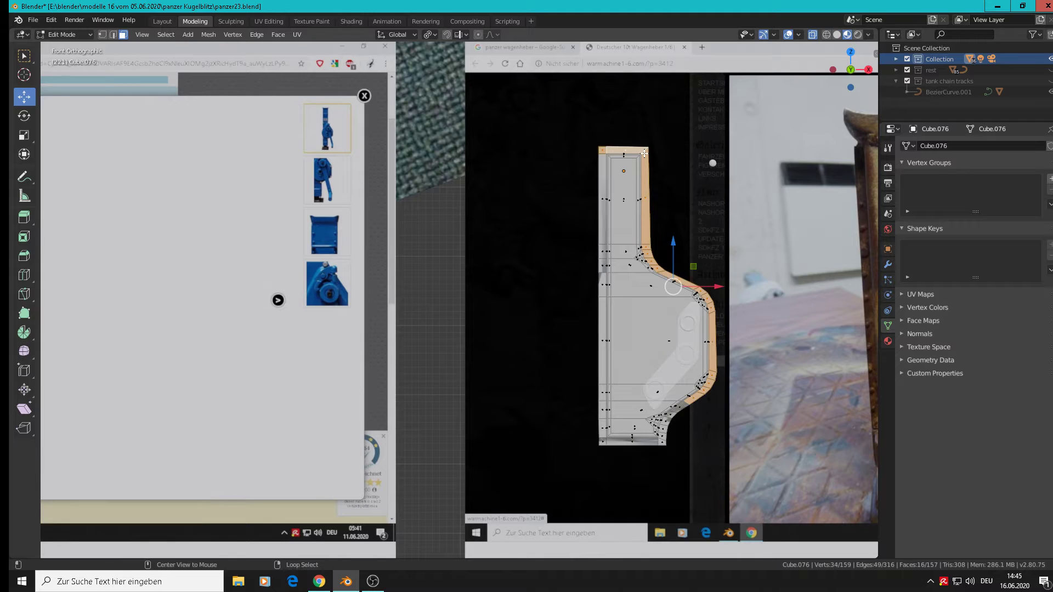
pyautogui.keyDown('alt'); pyautogui.click(603, 246); pyautogui.keyUp('alt')
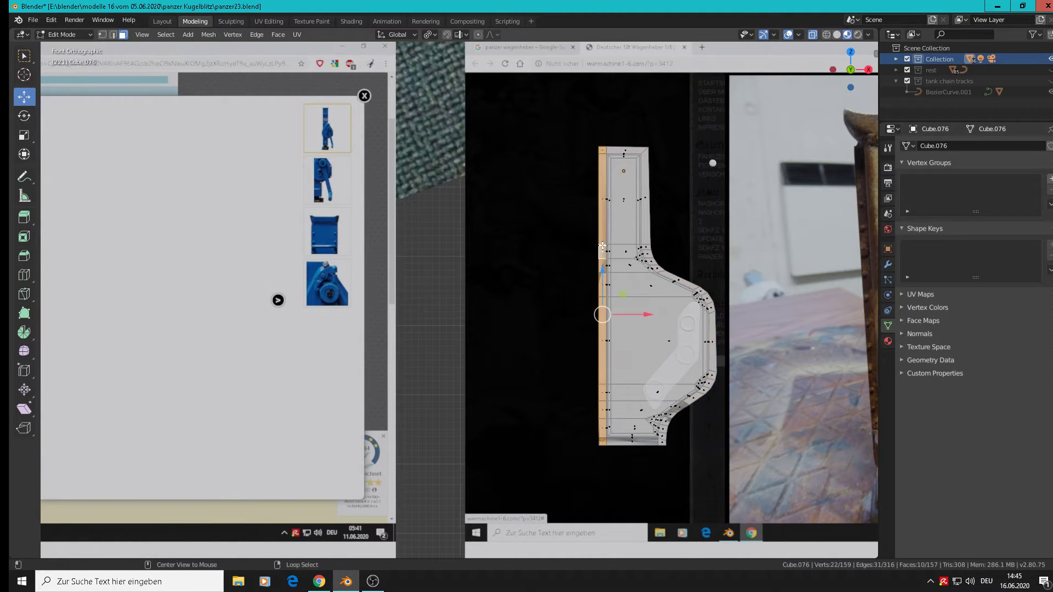
pyautogui.keyDown('alt'); pyautogui.keyDown('shift'); pyautogui.click(646, 241); pyautogui.keyUp('shift'); pyautogui.keyUp('alt')
pyautogui.scroll(2, 669, 420)
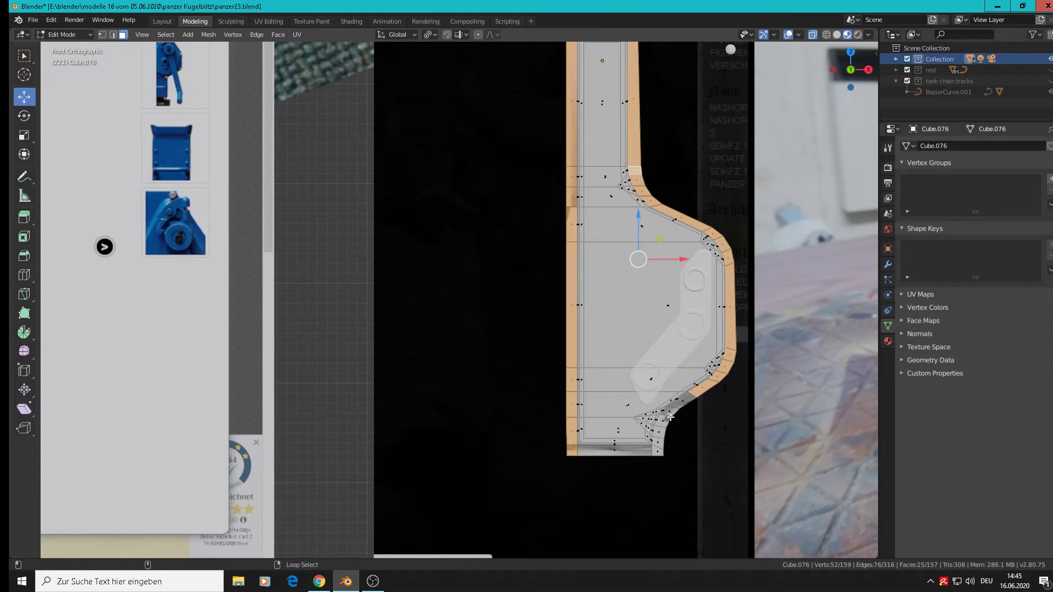
pyautogui.keyDown('alt'); pyautogui.keyDown('shift'); pyautogui.click(670, 416); pyautogui.keyUp('shift'); pyautogui.keyUp('alt')
pyautogui.keyDown('shift'); pyautogui.click(608, 454); pyautogui.keyUp('shift')
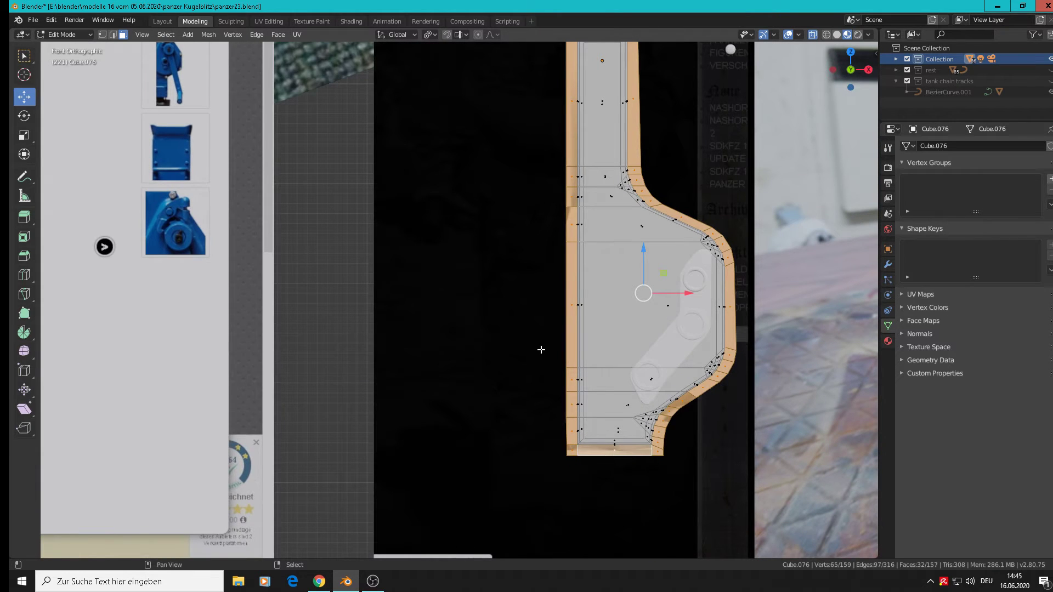
pyautogui.click(223, 37)
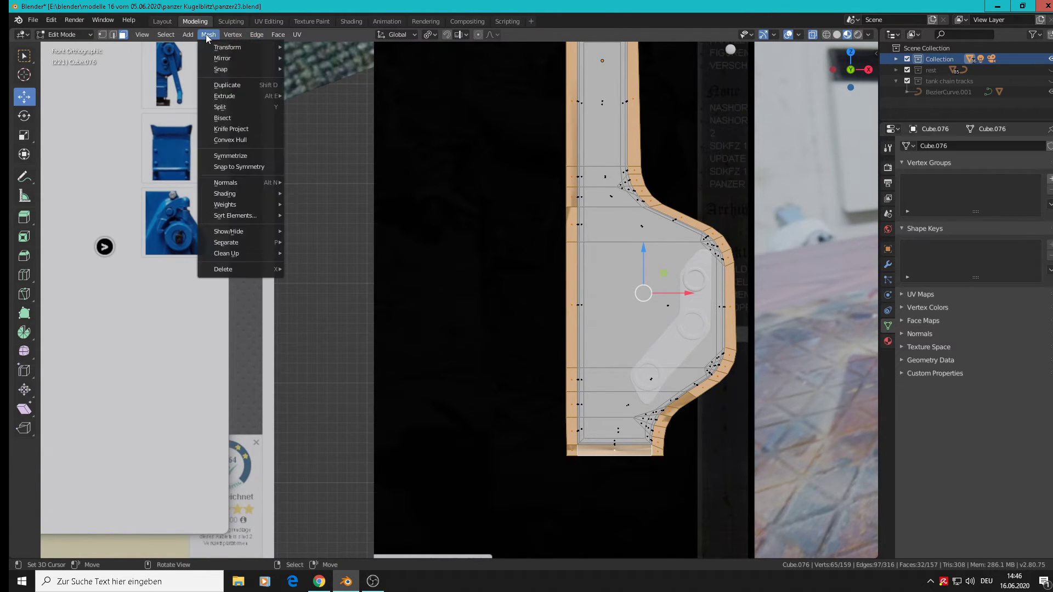
pyautogui.moveTo(277, 35)
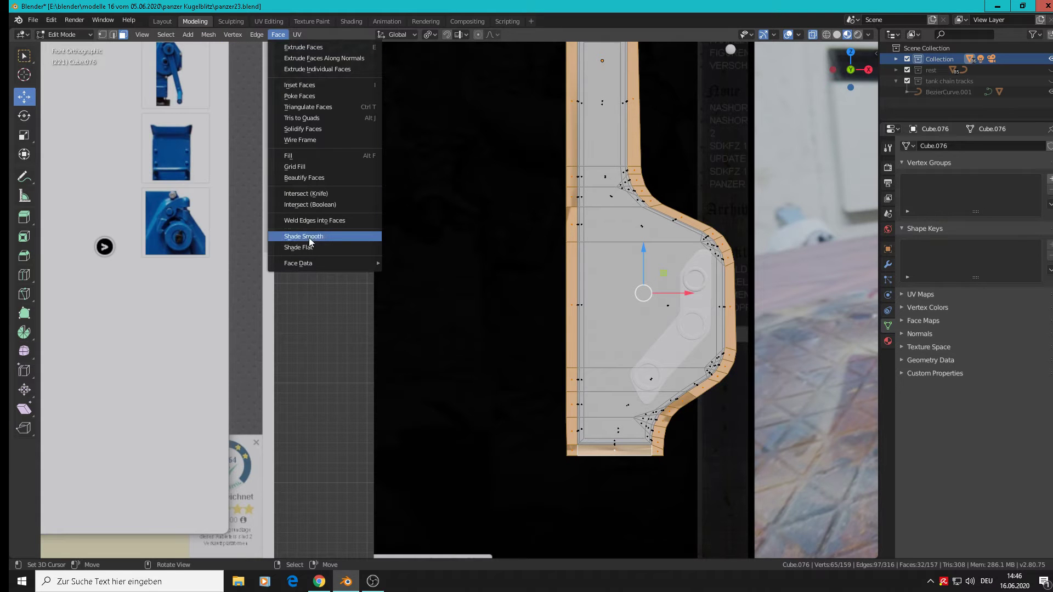
pyautogui.click(299, 247)
# Scale the selected back flange faces along the global Y axis
pyautogui.scroll(-2, 416, 242)
pyautogui.moveTo(639, 246); pyautogui.dragTo(573, 111, button='middle')
pyautogui.moveTo(605, 226); pyautogui.dragTo(639, 283, button='middle')
pyautogui.press('s')
pyautogui.press('y')
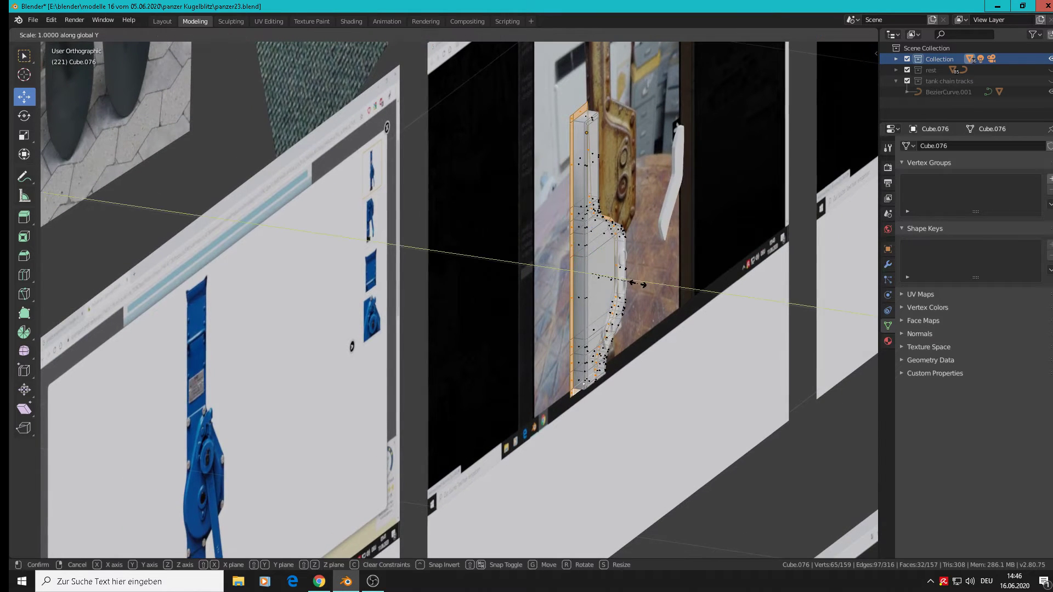
pyautogui.press('Return')
pyautogui.press('Tab')
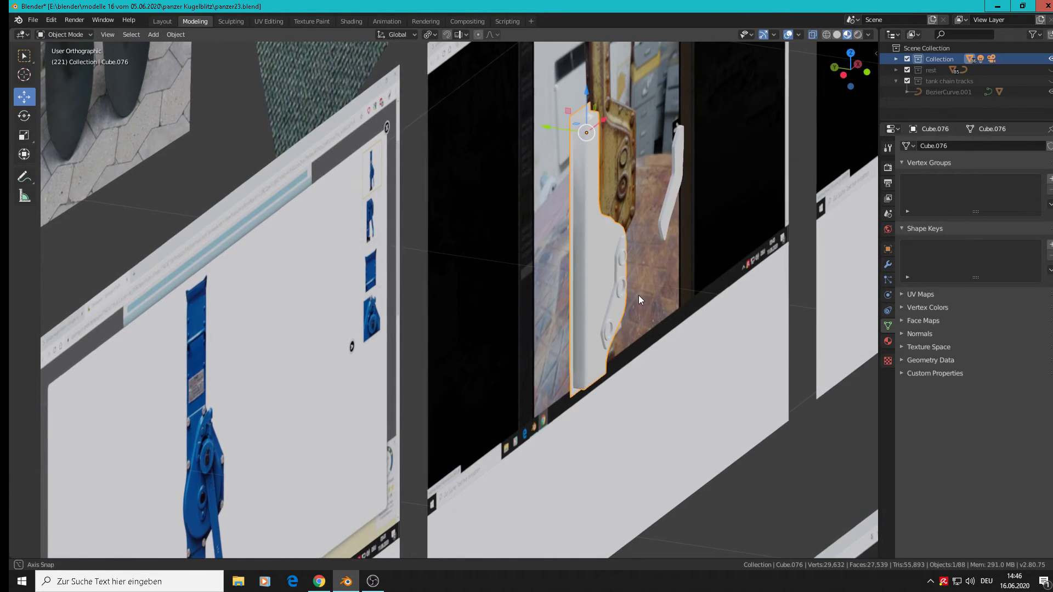
# Add one edge loop along the curved side wall and slide it close to the flange with a factor of -0.953
pyautogui.moveTo(639, 295); pyautogui.dragTo(491, 291, button='middle')
pyautogui.scroll(4, 578, 236)
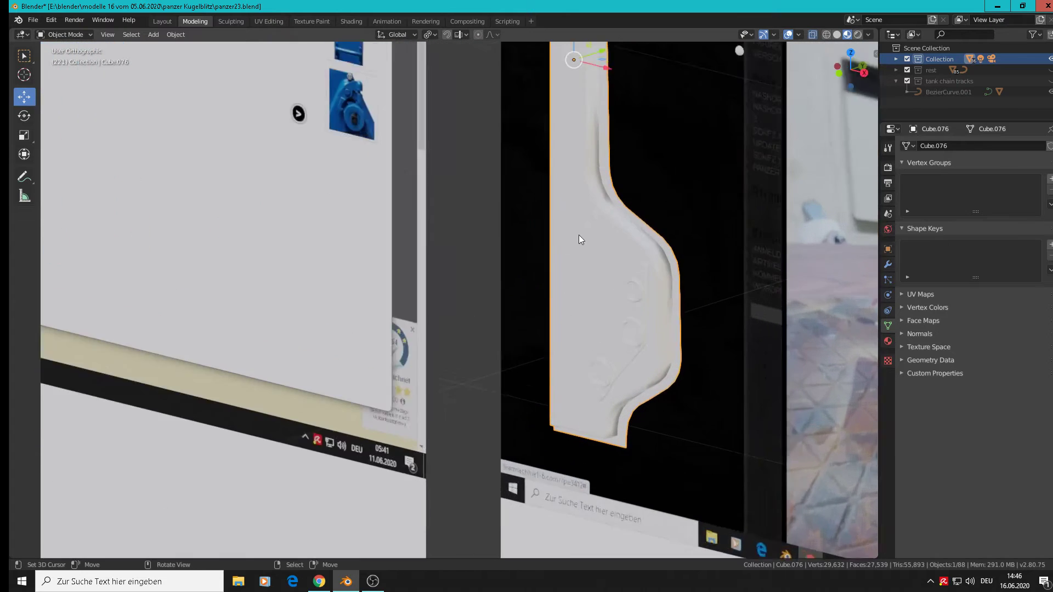
pyautogui.moveTo(610, 249); pyautogui.dragTo(595, 250, button='middle')
pyautogui.scroll(3, 704, 275)
pyautogui.press('Tab')
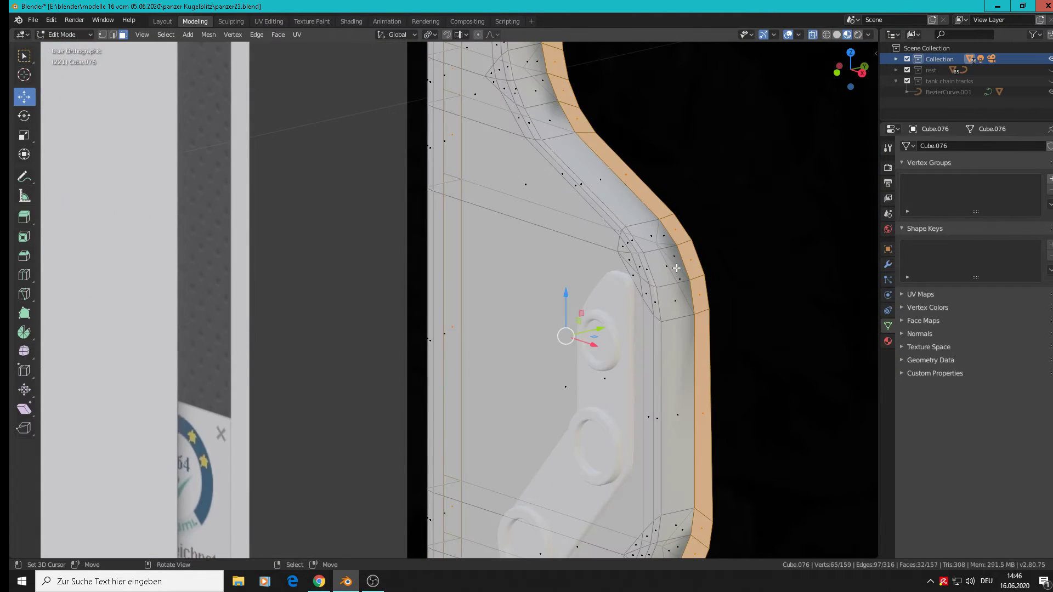
pyautogui.scroll(1, 672, 264)
pyautogui.hotkey('ctrl', 'r')
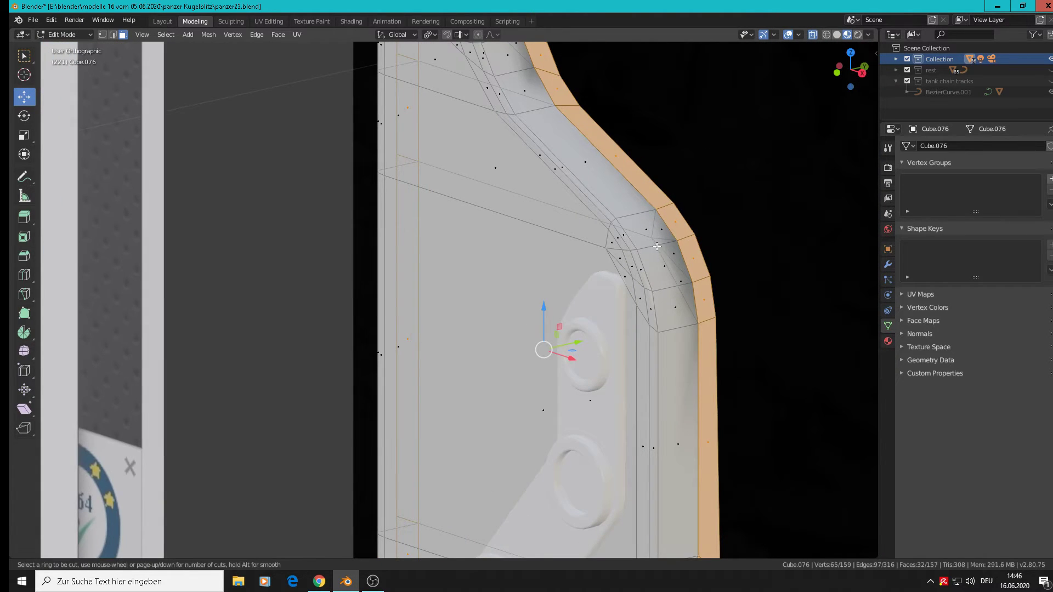
pyautogui.click(653, 247)
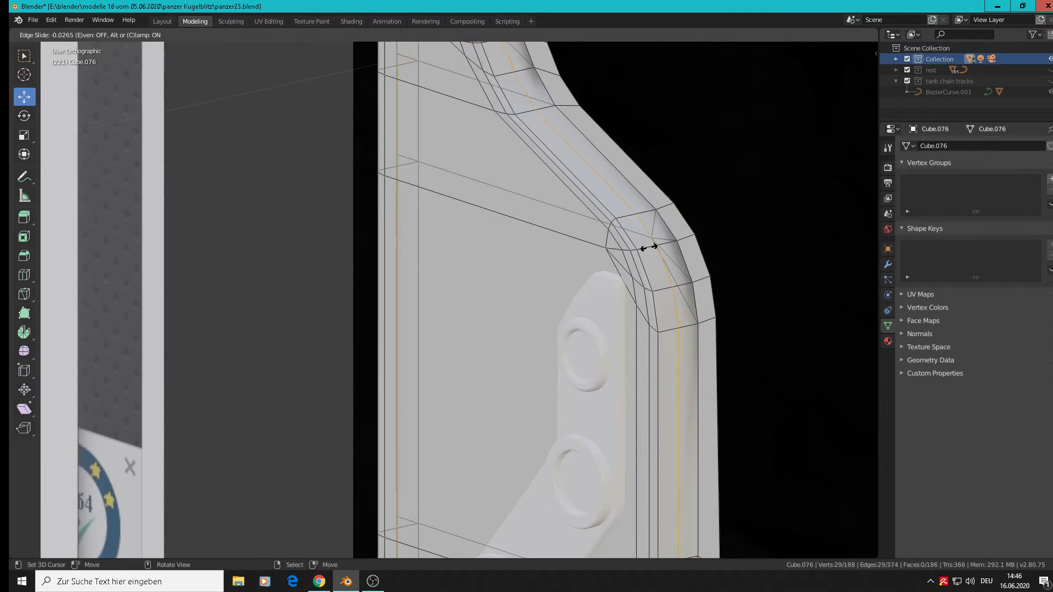
pyautogui.click(668, 248)
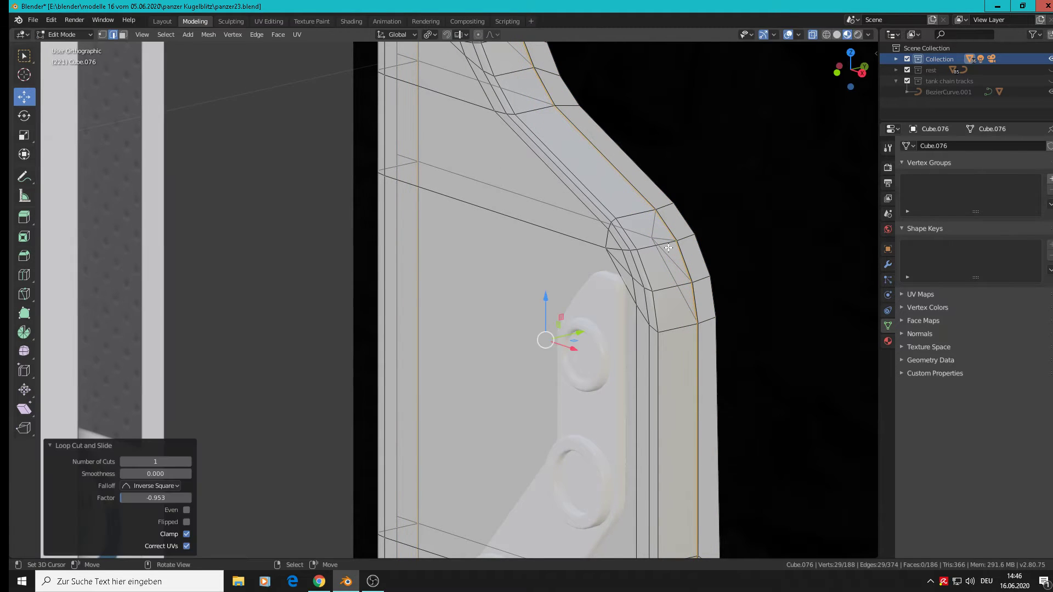
pyautogui.scroll(-7, 668, 248)
pyautogui.press('Tab')
pyautogui.moveTo(669, 248); pyautogui.dragTo(684, 253, button='middle')
pyautogui.scroll(-2, 690, 258)
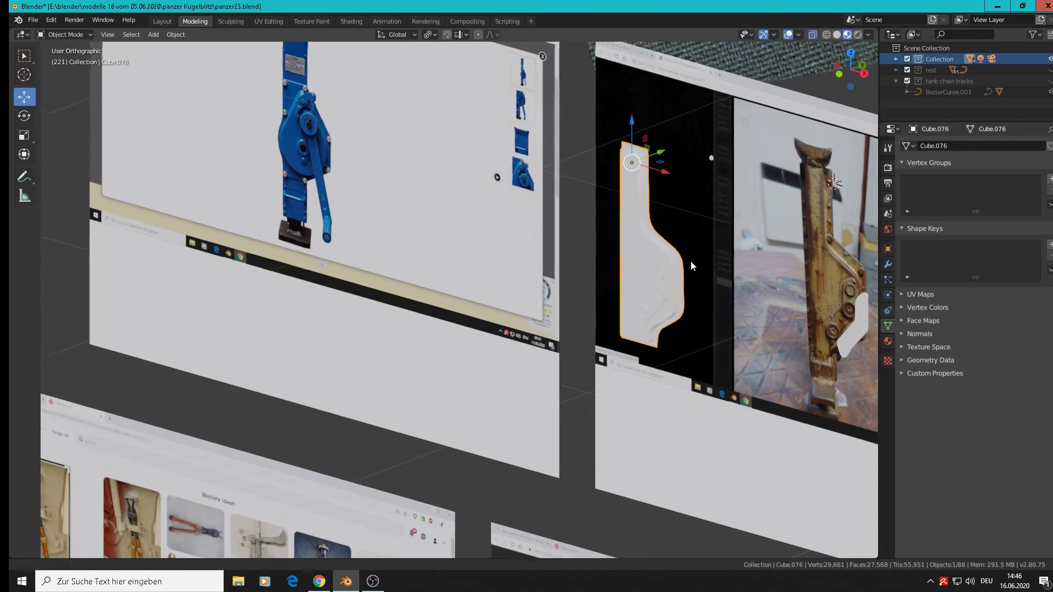
# Move the flange's top outer edges -0.00258 m in Y and -0.00682 m in Z
pyautogui.scroll(2, 690, 261)
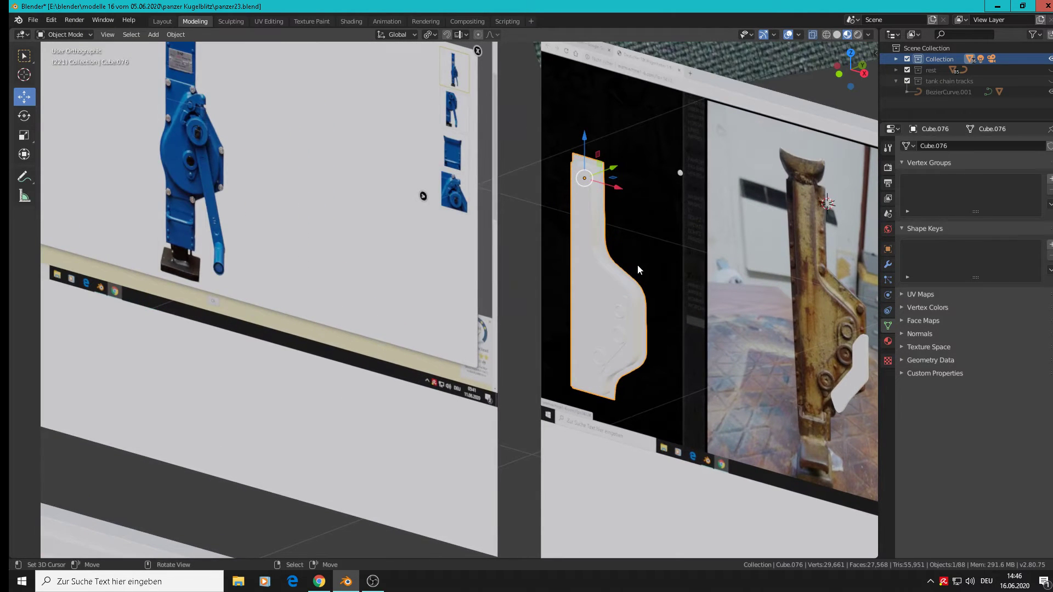
pyautogui.scroll(3, 611, 190)
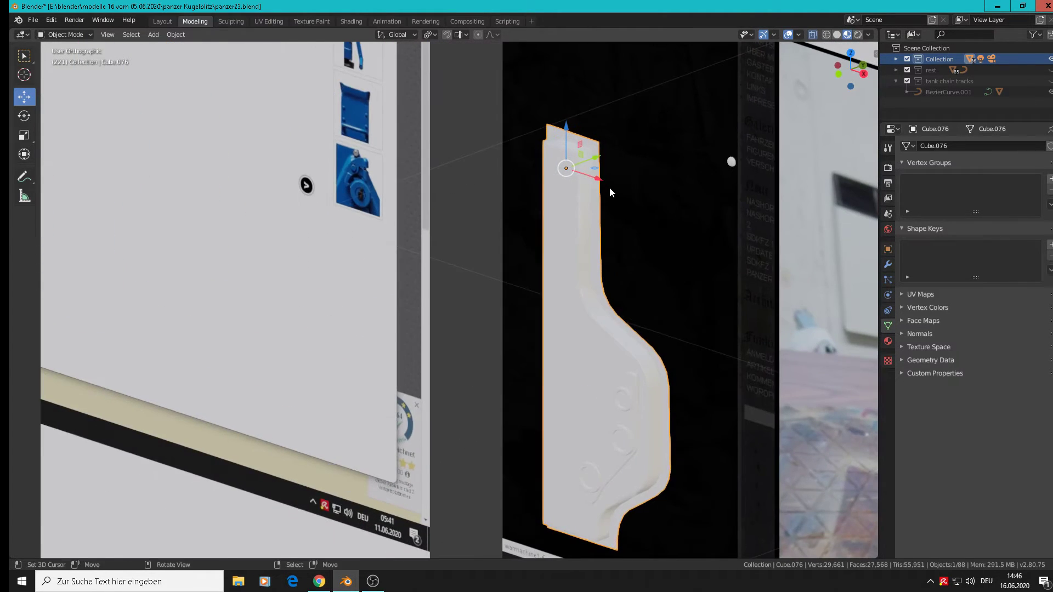
pyautogui.scroll(4, 610, 192)
pyautogui.press('Tab')
pyautogui.click(546, 130)
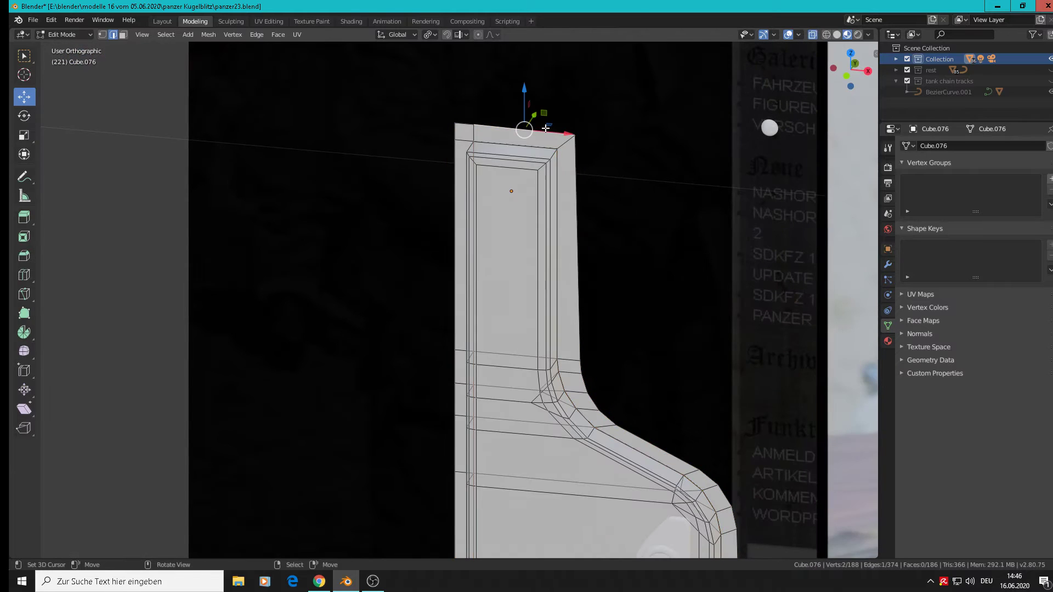
pyautogui.keyDown('shift'); pyautogui.click(462, 125); pyautogui.keyUp('shift')
pyautogui.press('g')
pyautogui.hotkey('shift', 'x')
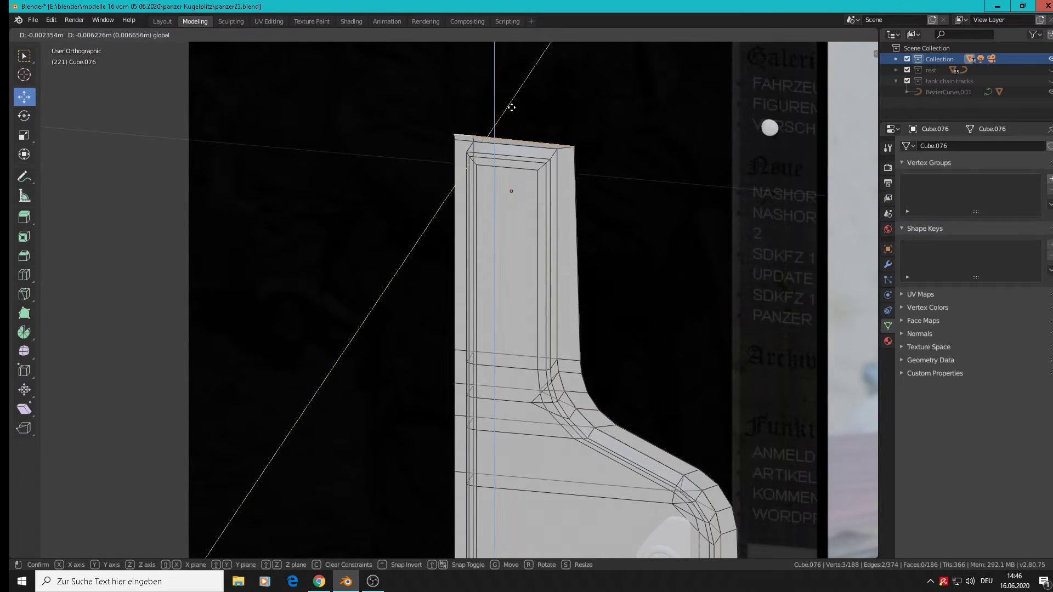
pyautogui.moveTo(512, 108); pyautogui.dragTo(511, 108)
# Try to move the top edges along X, cancel it, and undo the previous Y and Z move
pyautogui.moveTo(546, 145); pyautogui.dragTo(604, 134, button='middle')
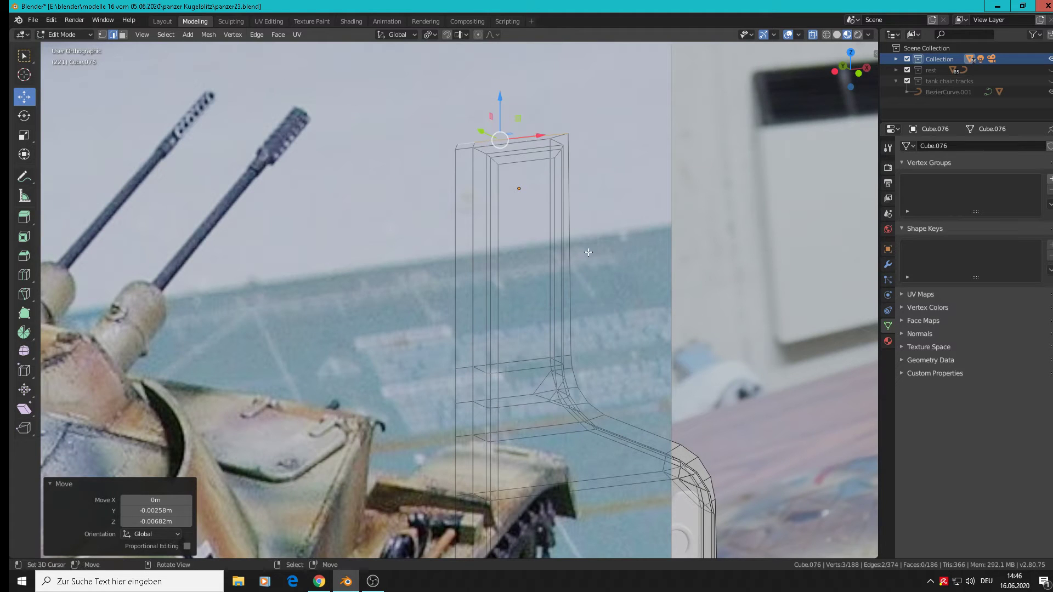
pyautogui.press('g')
pyautogui.press('x')
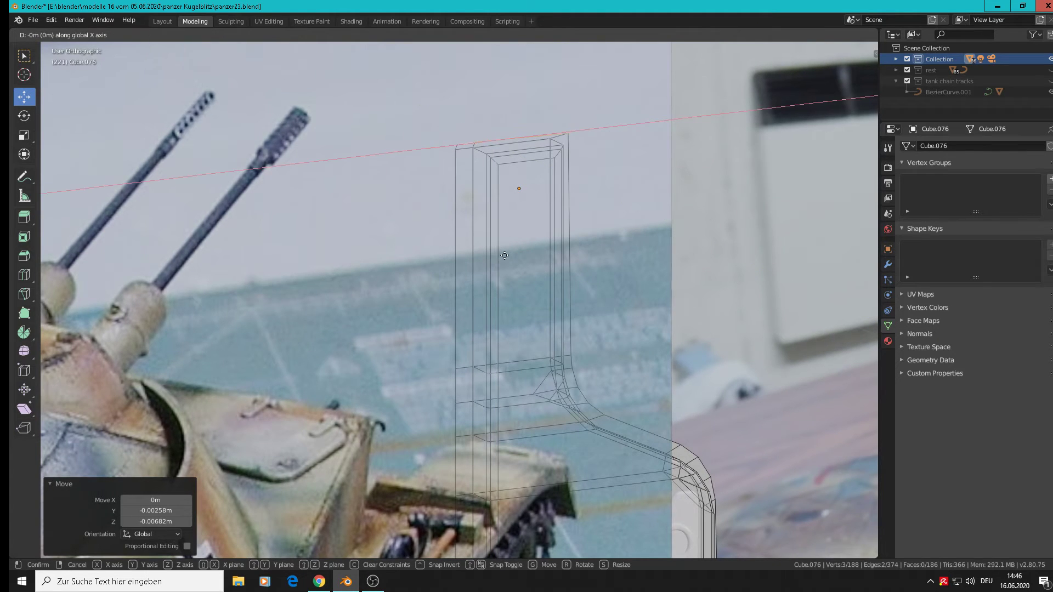
pyautogui.press('Escape')
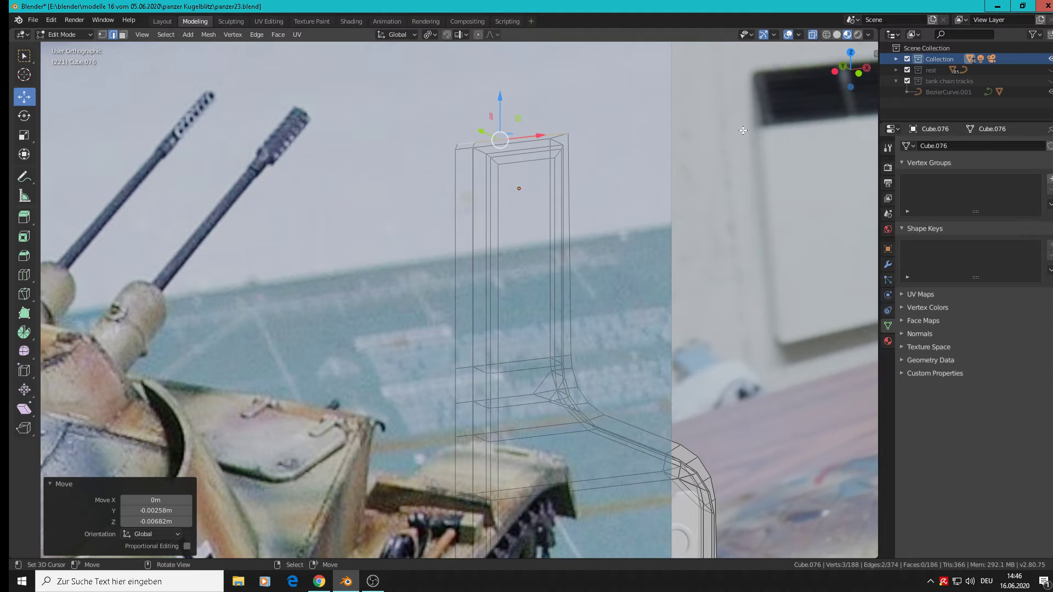
pyautogui.moveTo(767, 220); pyautogui.dragTo(536, 139, button='middle')
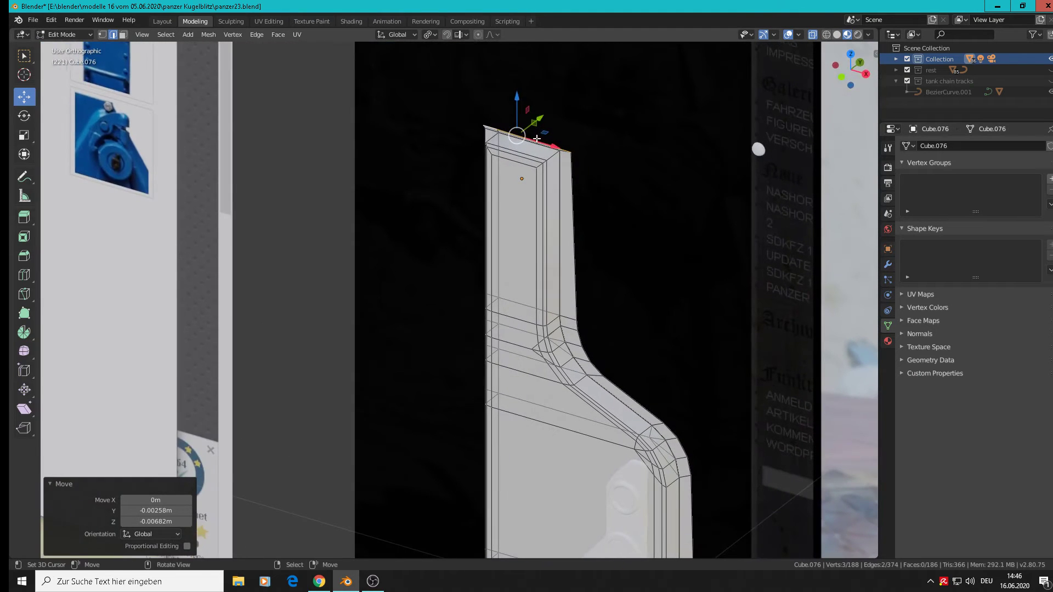
pyautogui.hotkey('ctrl', 'z')
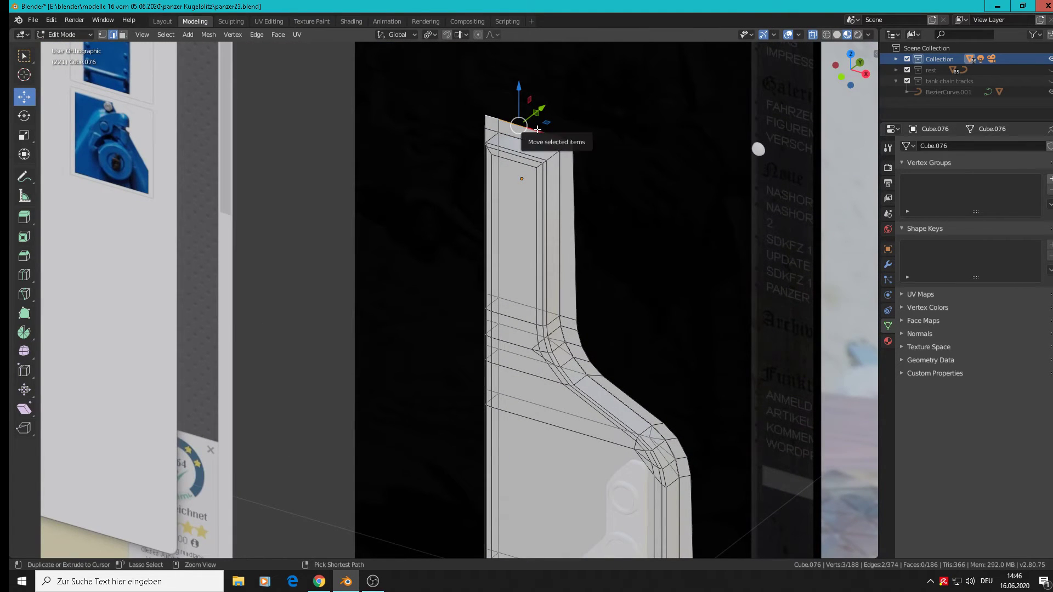
pyautogui.moveTo(597, 134); pyautogui.dragTo(614, 115, button='middle')
pyautogui.hotkey('ctrl', 'z')
# Move the flange's top outer edges -0.00625 m in Z and level them with a Z scale of 0
pyautogui.keyDown('shift'); pyautogui.rightClick(478, 122); pyautogui.keyUp('shift')
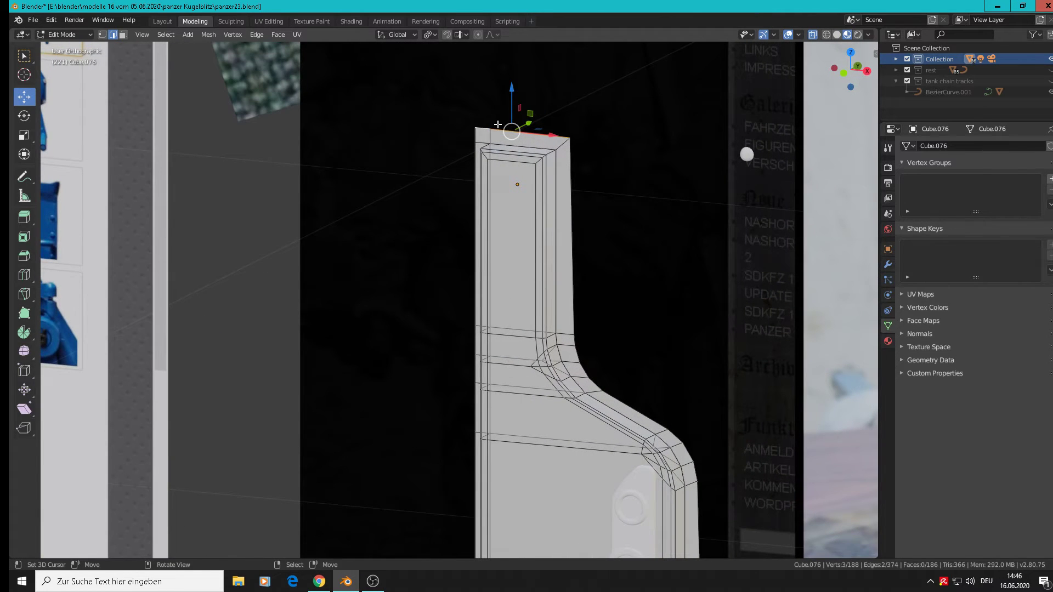
pyautogui.press('g')
pyautogui.press('z')
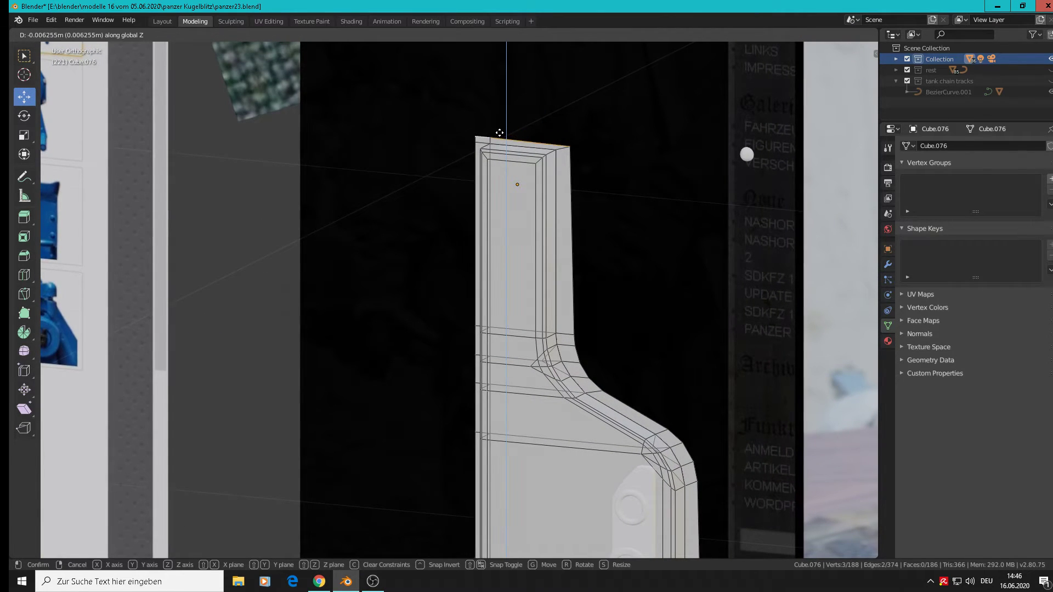
pyautogui.click(499, 133)
pyautogui.press('s')
pyautogui.press('z')
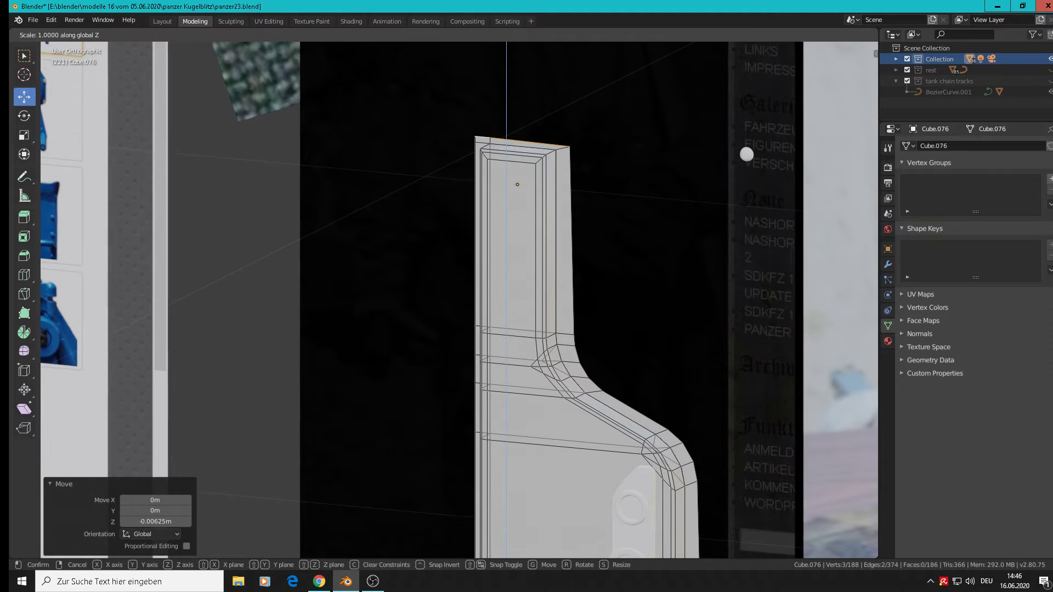
pyautogui.press('0')
pyautogui.click(549, 125)
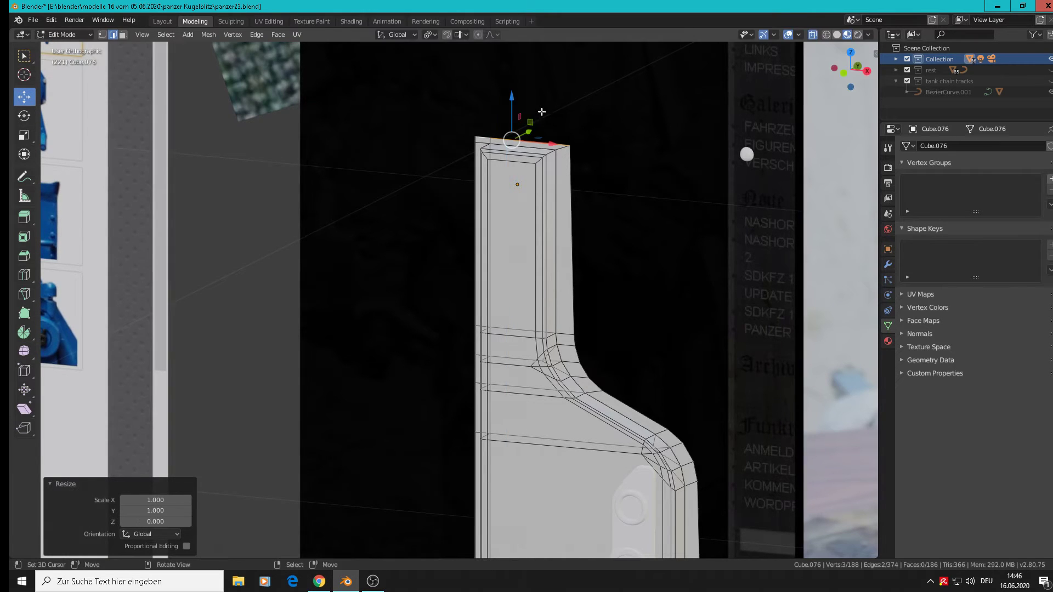
# Select the housing flange's complete outer edge outline, including the straight side, top, curved side and bottom edges
pyautogui.moveTo(550, 112); pyautogui.dragTo(487, 224, button='middle')
pyautogui.keyDown('alt'); pyautogui.click(578, 170); pyautogui.keyUp('alt')
pyautogui.keyDown('alt'); pyautogui.keyDown('shift'); pyautogui.click(488, 223); pyautogui.keyUp('shift'); pyautogui.keyUp('alt')
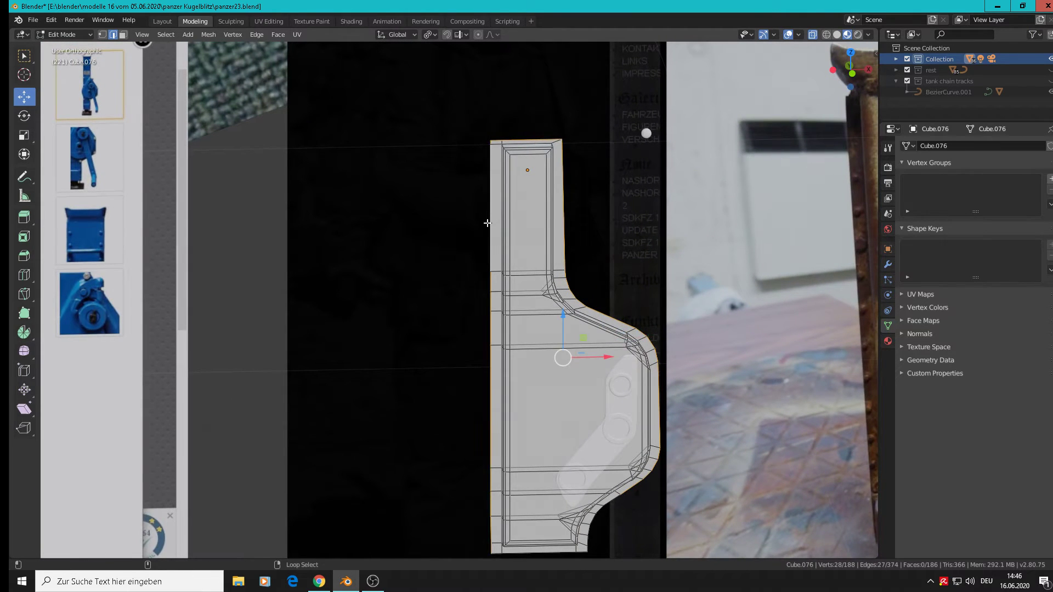
pyautogui.keyDown('shift'); pyautogui.moveTo(648, 244); pyautogui.dragTo(621, 155, button='middle'); pyautogui.keyUp('shift')
pyautogui.scroll(4, 738, 417)
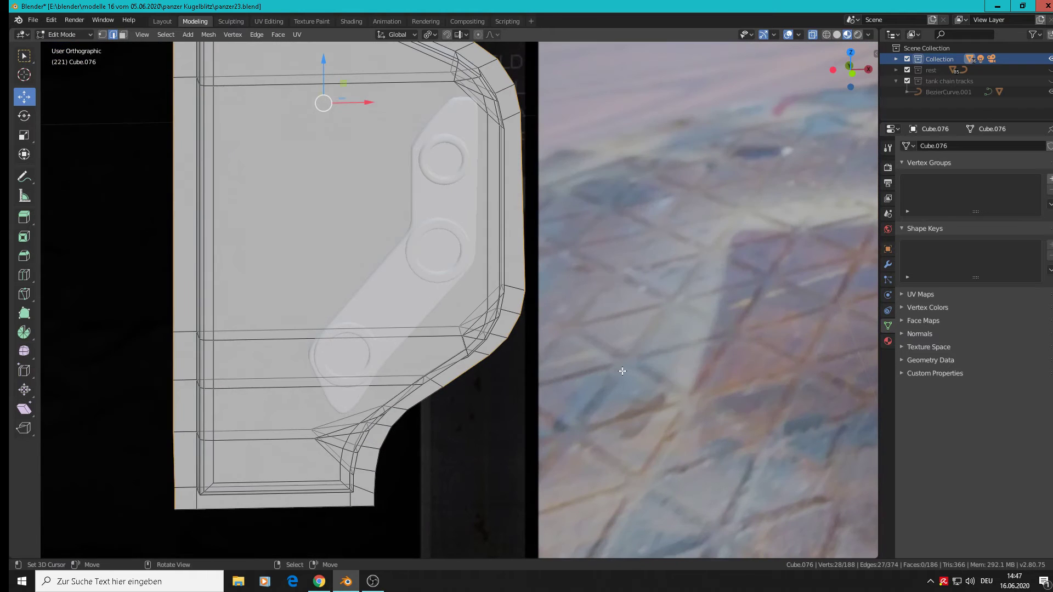
pyautogui.moveTo(416, 441); pyautogui.dragTo(607, 306, button='middle')
pyautogui.keyDown('alt'); pyautogui.keyDown('shift'); pyautogui.click(421, 431); pyautogui.keyUp('shift'); pyautogui.keyUp('alt')
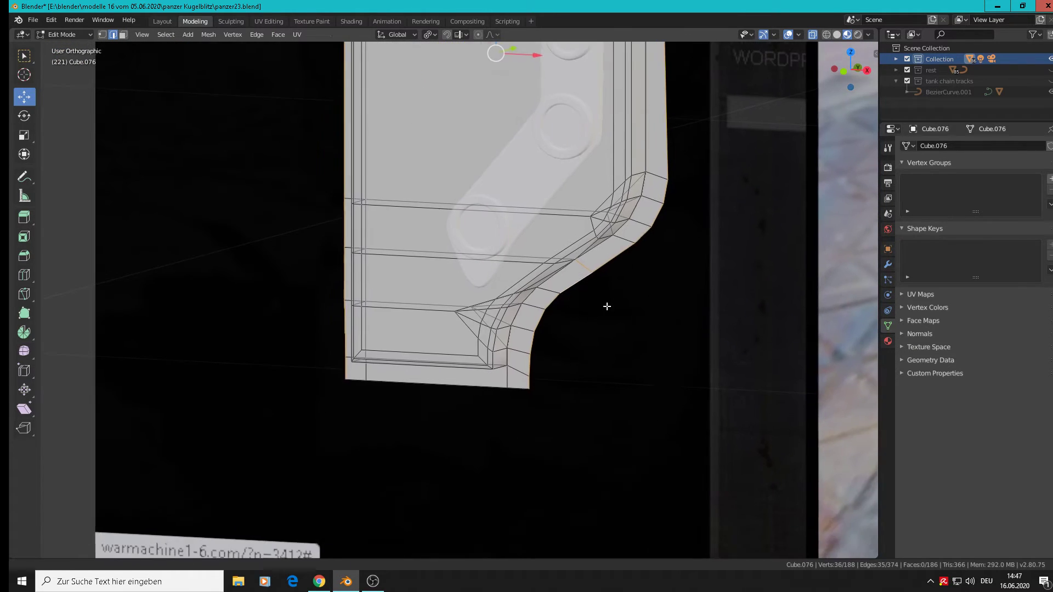
pyautogui.keyDown('alt'); pyautogui.keyDown('shift'); pyautogui.click(456, 393); pyautogui.keyUp('shift'); pyautogui.keyUp('alt')
pyautogui.scroll(2, 662, 302)
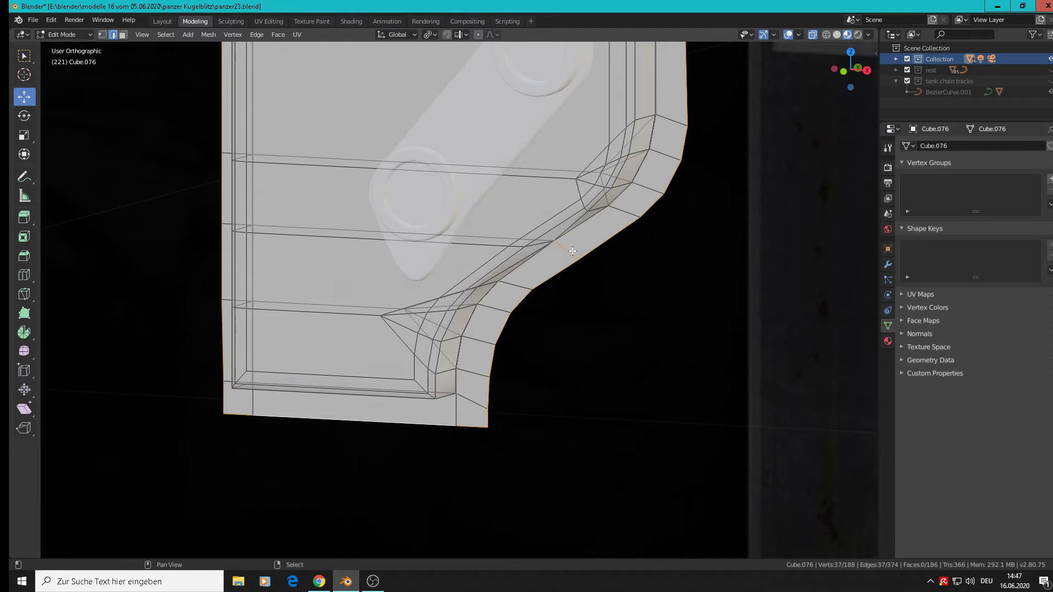
# Extrude the selected outer flange edges 0.0135 m along Y to give the flange thickness
pyautogui.press('w')
pyautogui.press('Escape')
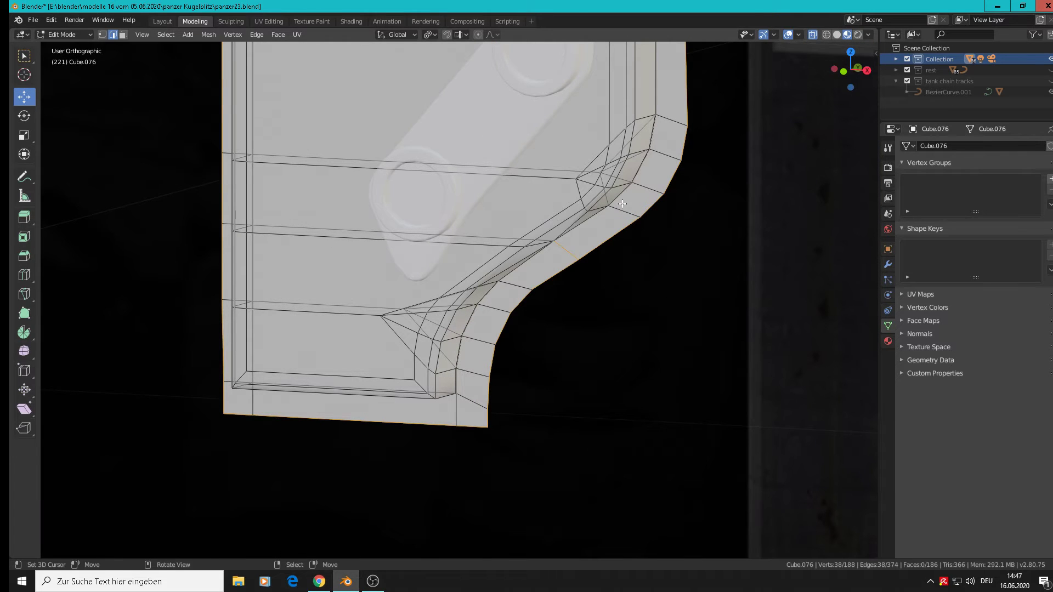
pyautogui.press('c')
pyautogui.press('Escape')
pyautogui.scroll(-6, 682, 247)
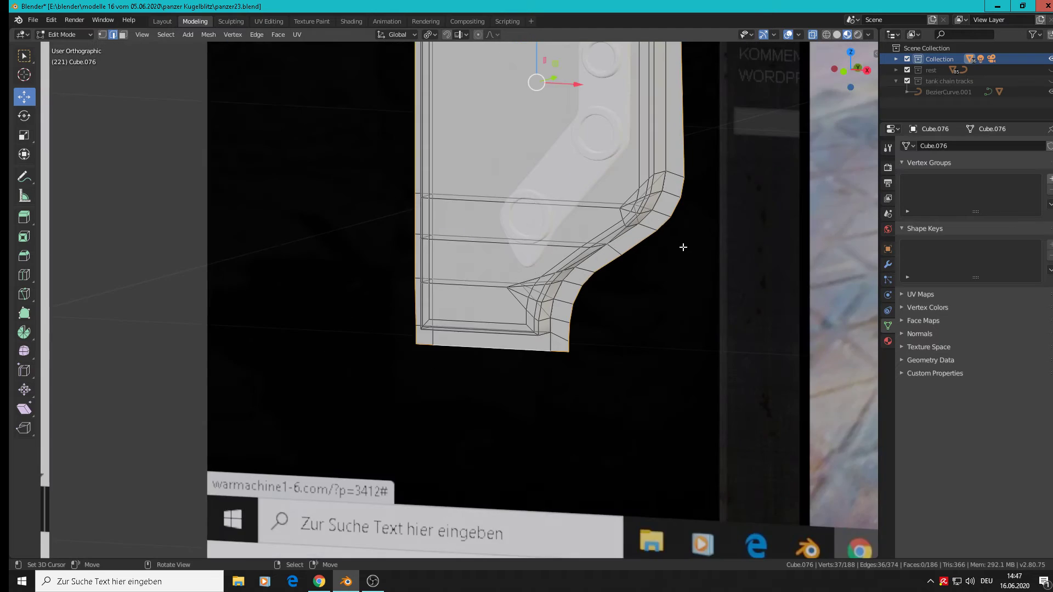
pyautogui.keyDown('shift'); pyautogui.moveTo(705, 206); pyautogui.dragTo(607, 365, button='middle'); pyautogui.keyUp('shift')
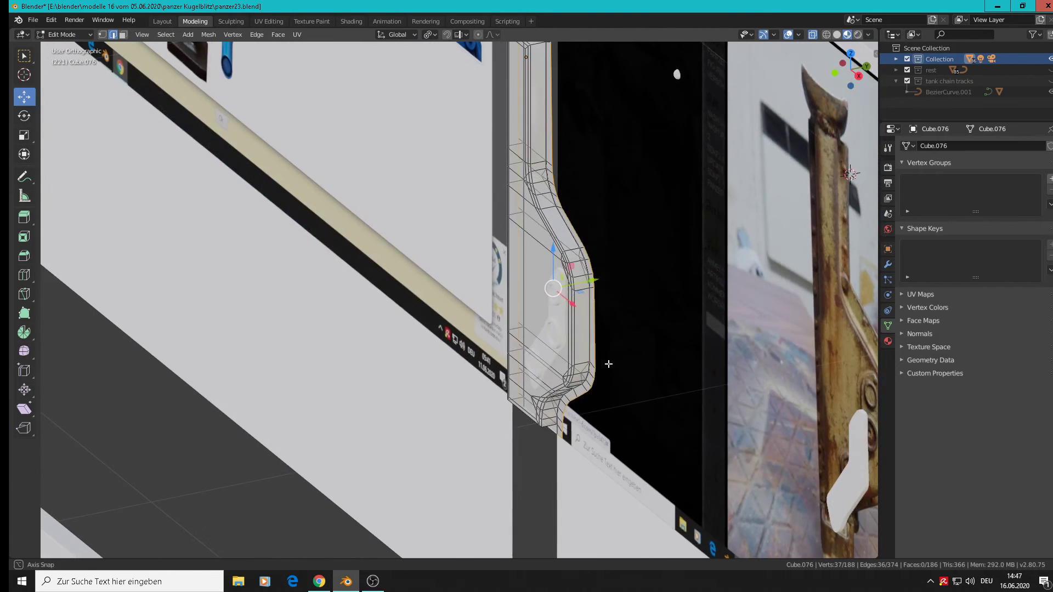
pyautogui.click(603, 283)
pyautogui.moveTo(596, 282); pyautogui.dragTo(607, 280)
pyautogui.moveTo(607, 279); pyautogui.dragTo(678, 253, button='middle')
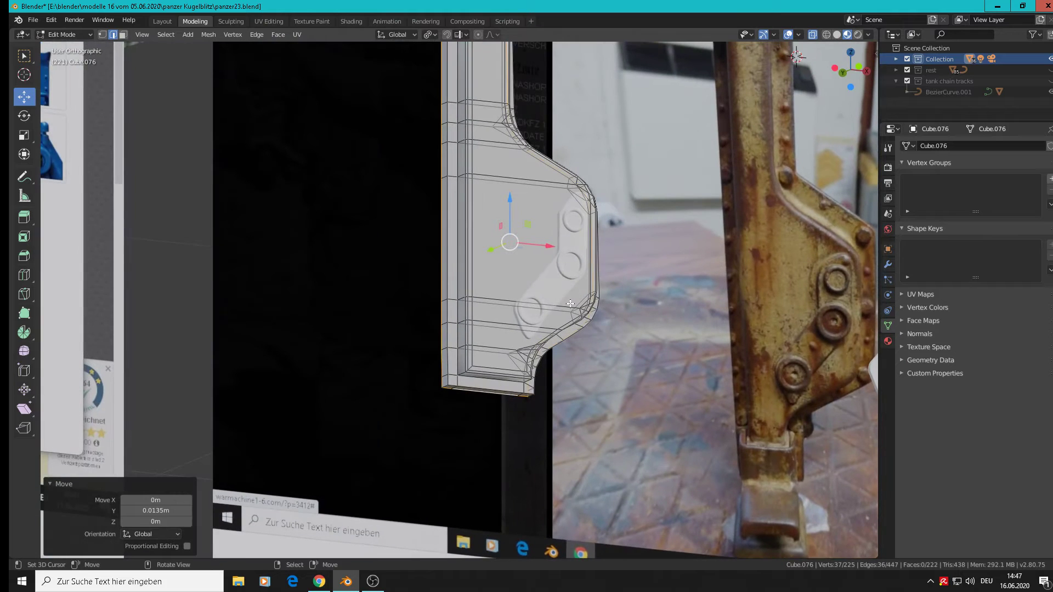
# Select the front edge loop around the thickened flange's straight side, bottom, curved side and top
pyautogui.keyDown('alt'); pyautogui.click(449, 262); pyautogui.keyUp('alt')
pyautogui.scroll(1, 485, 383)
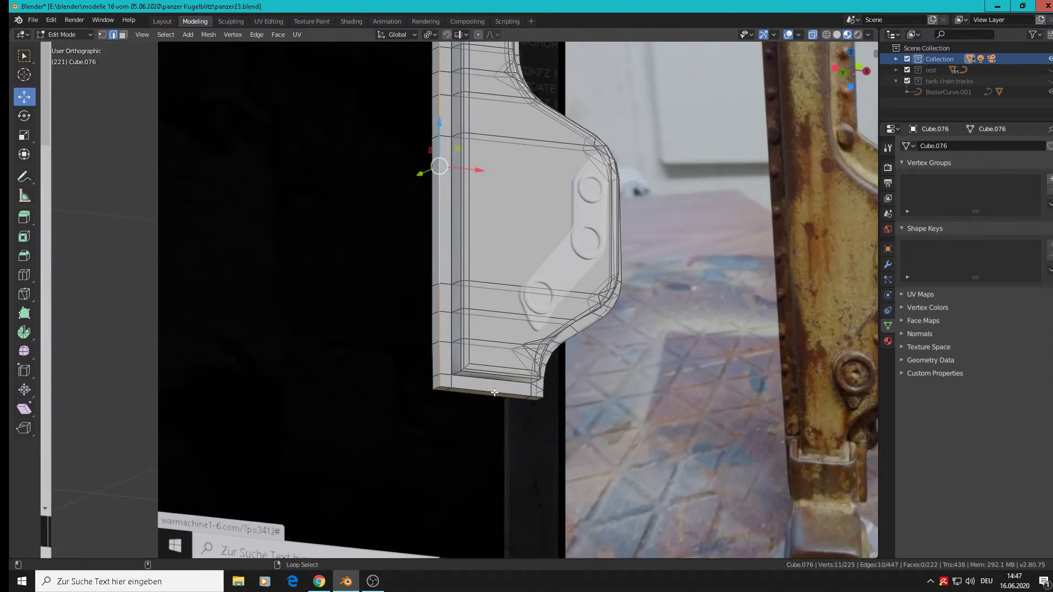
pyautogui.keyDown('alt'); pyautogui.keyDown('shift'); pyautogui.click(486, 390); pyautogui.keyUp('shift'); pyautogui.keyUp('alt')
pyautogui.keyDown('shift'); pyautogui.moveTo(580, 388); pyautogui.dragTo(546, 308, button='middle'); pyautogui.keyUp('shift')
pyautogui.keyDown('alt'); pyautogui.keyDown('shift'); pyautogui.click(526, 314); pyautogui.keyUp('shift'); pyautogui.keyUp('alt')
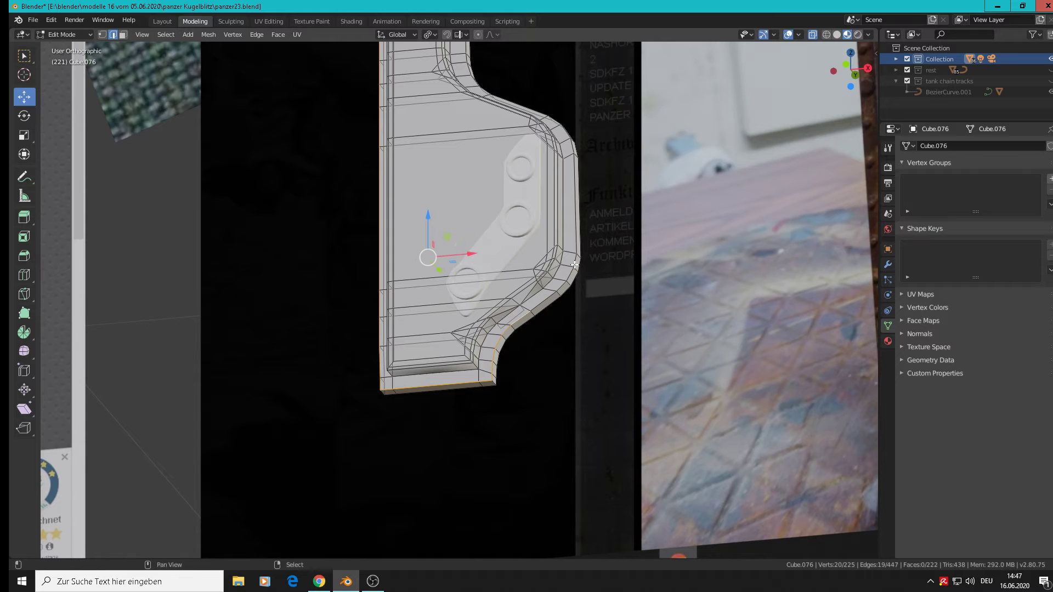
pyautogui.keyDown('alt'); pyautogui.keyDown('shift'); pyautogui.click(574, 266); pyautogui.keyUp('shift'); pyautogui.keyUp('alt')
pyautogui.moveTo(639, 162); pyautogui.dragTo(602, 270, button='middle')
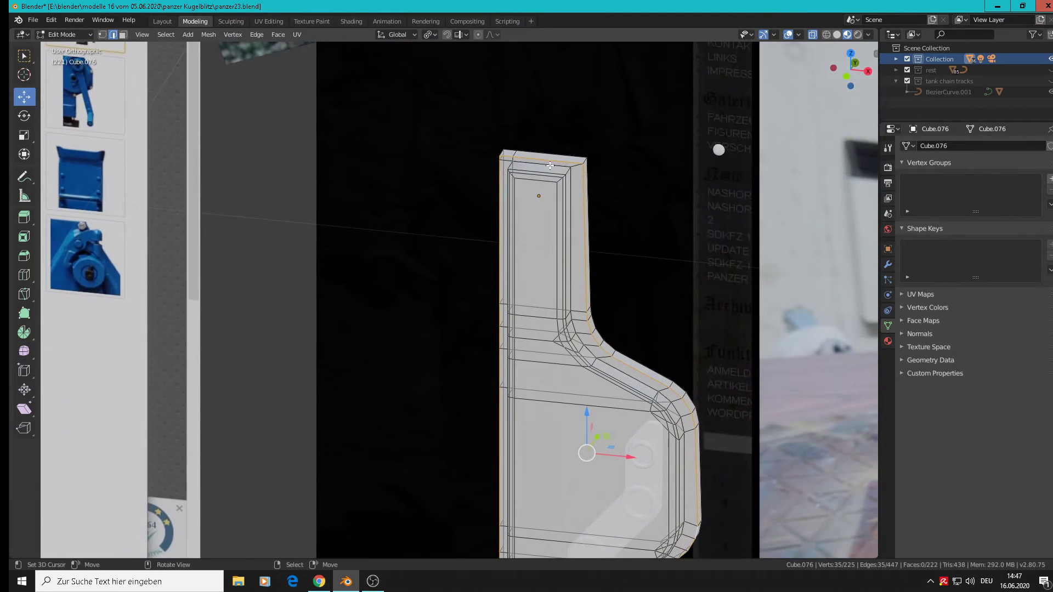
pyautogui.moveTo(628, 211); pyautogui.dragTo(692, 211, button='middle')
pyautogui.scroll(2, 649, 243)
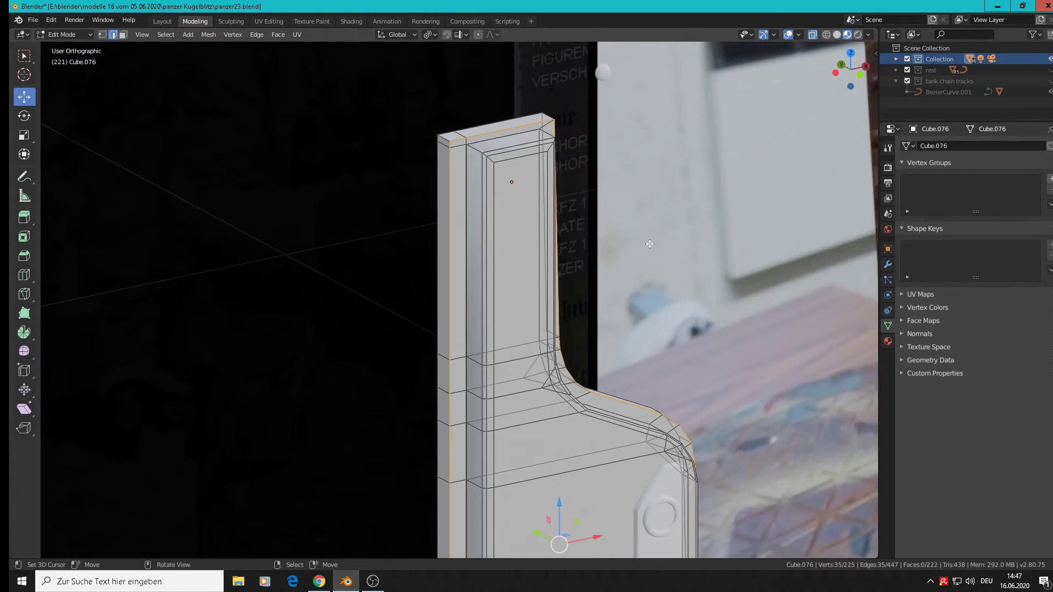
# Try to bevel the selected flange rim edges, reducing the bevel to one segment
pyautogui.hotkey('ctrl', 'b')
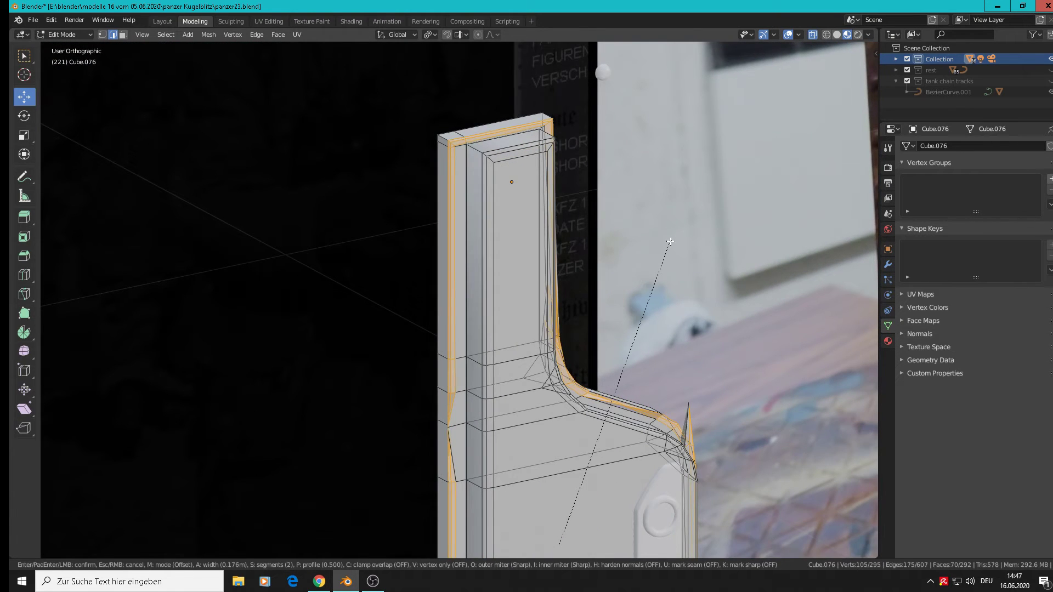
pyautogui.scroll(-1, 670, 241)
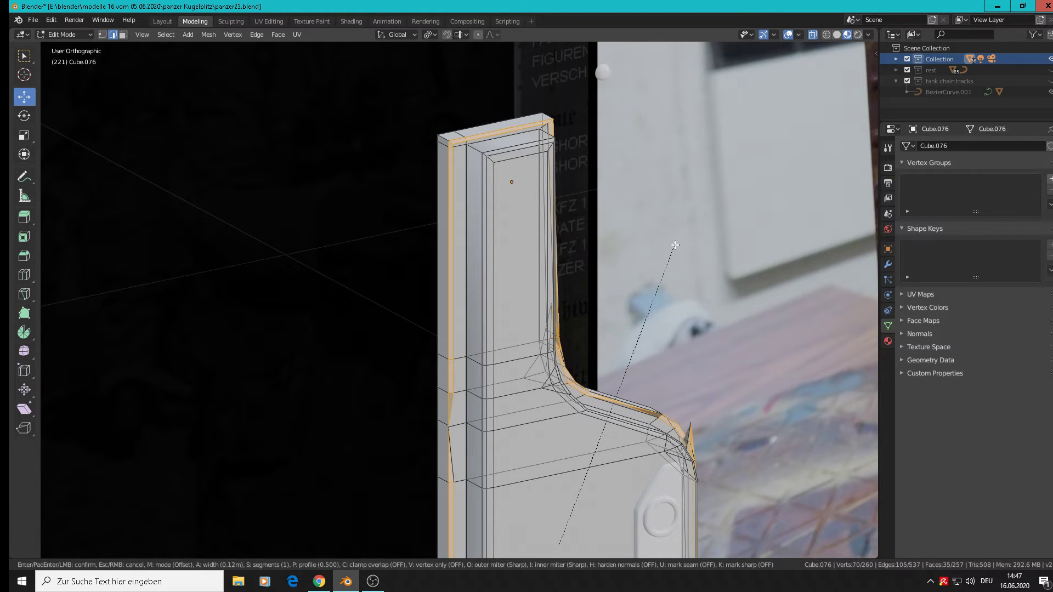
pyautogui.rightClick(676, 246)
pyautogui.scroll(-5, 676, 247)
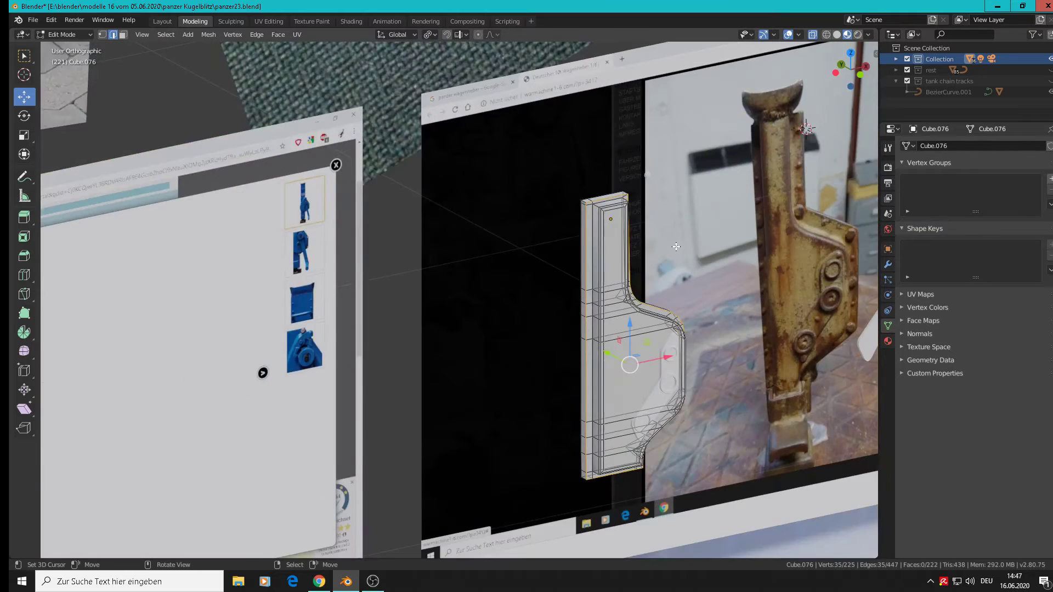
pyautogui.scroll(3, 677, 247)
# Apply the housing object's rotation and scale, and return to editing its mesh
pyautogui.press('a')
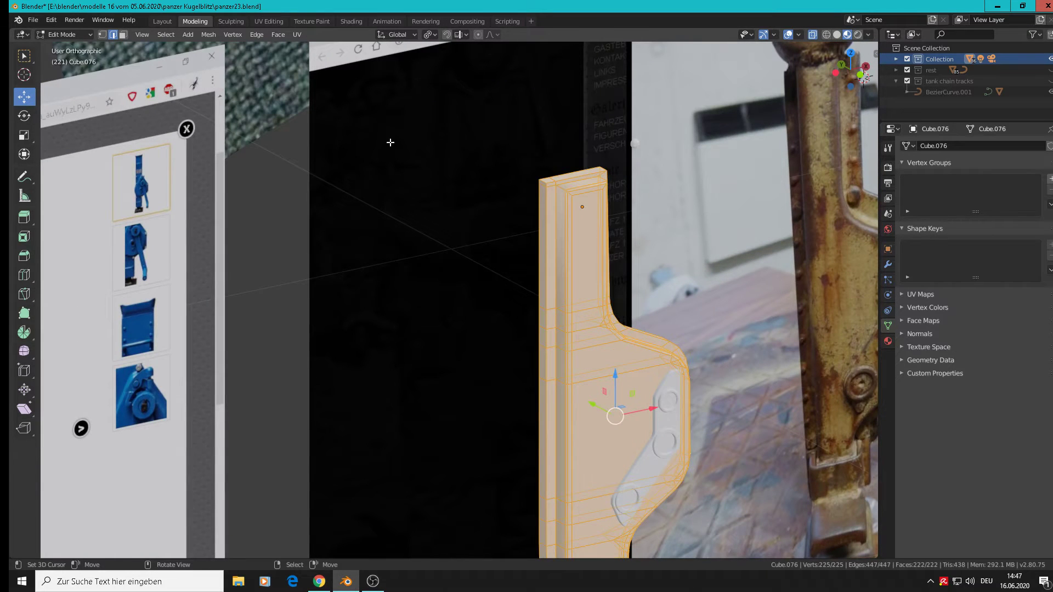
pyautogui.press('Tab')
pyautogui.click(177, 34)
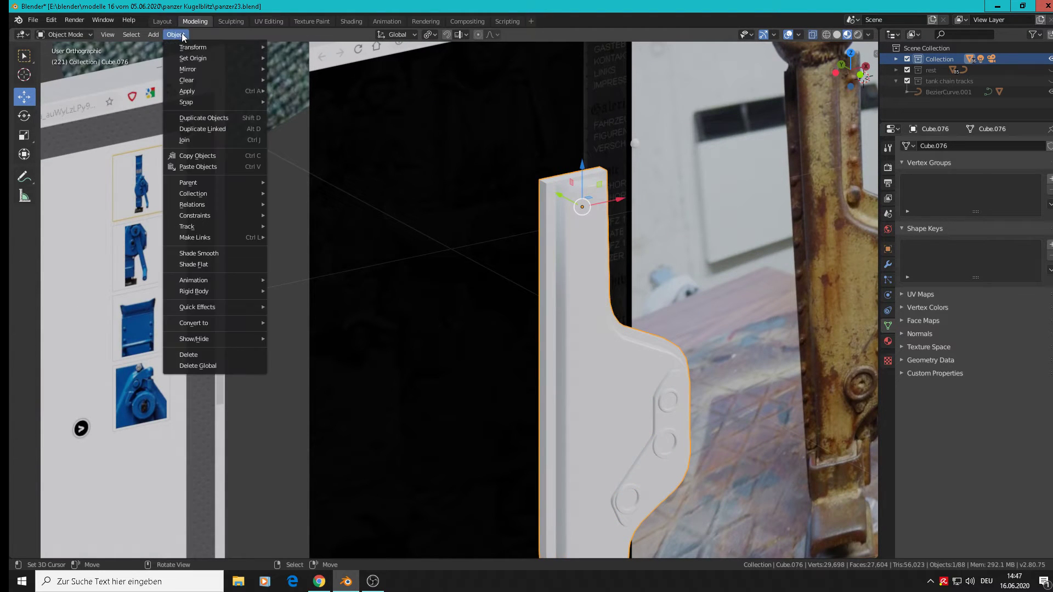
pyautogui.moveTo(203, 93)
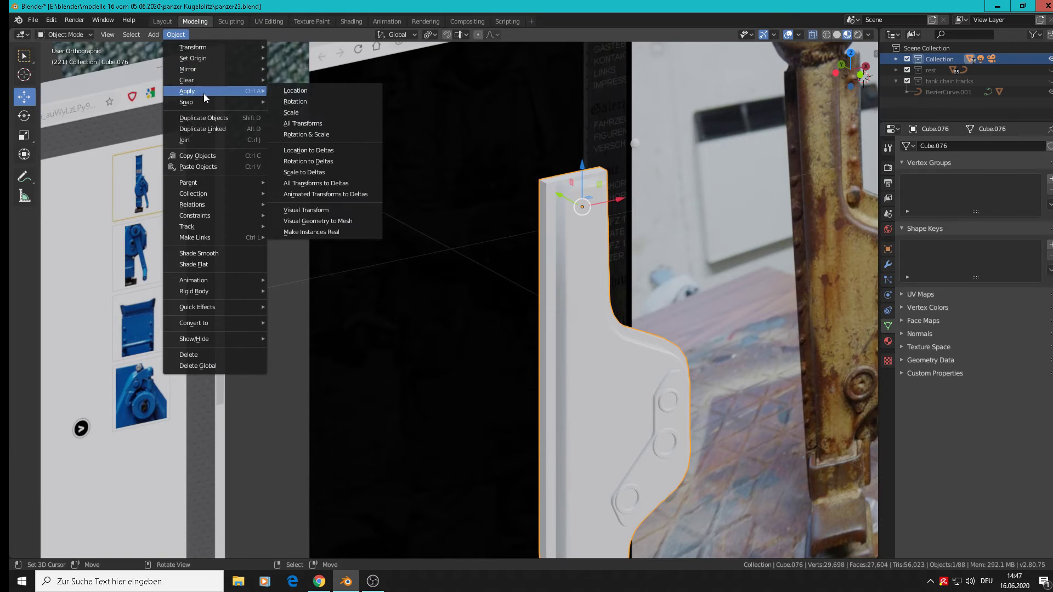
pyautogui.click(312, 134)
pyautogui.press('Tab')
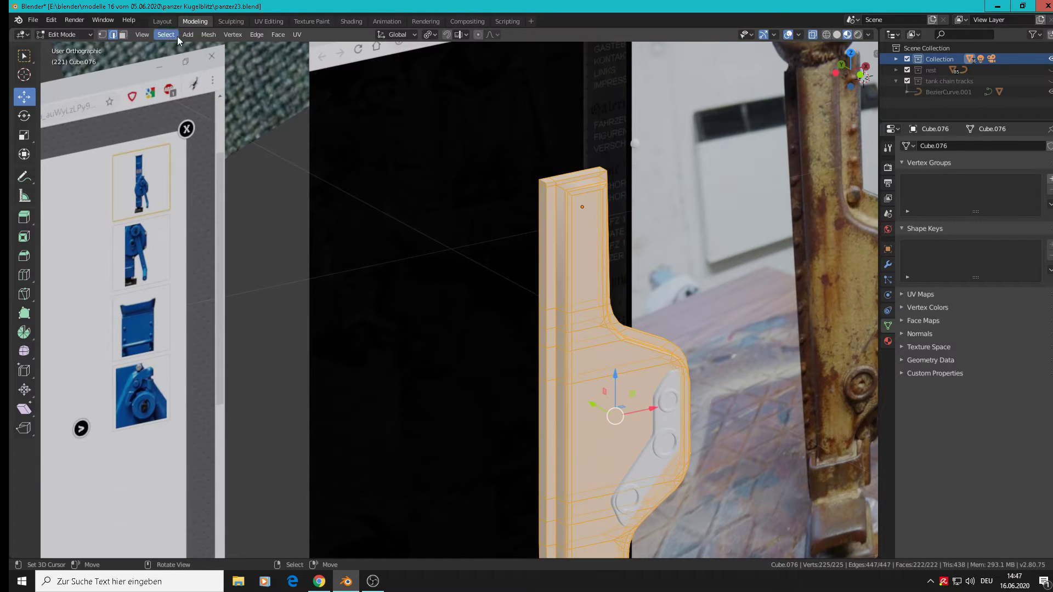
# Clean up the whole housing mesh by deleting loose geometry and merging vertices by distance at 0.0001 m
pyautogui.click(209, 35)
pyautogui.moveTo(251, 254)
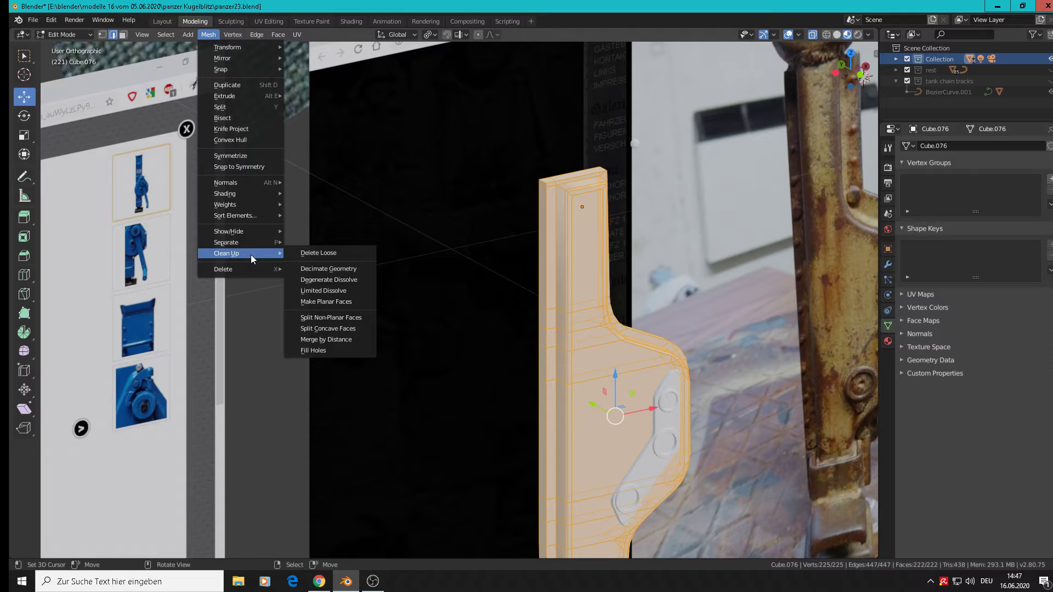
pyautogui.click(303, 251)
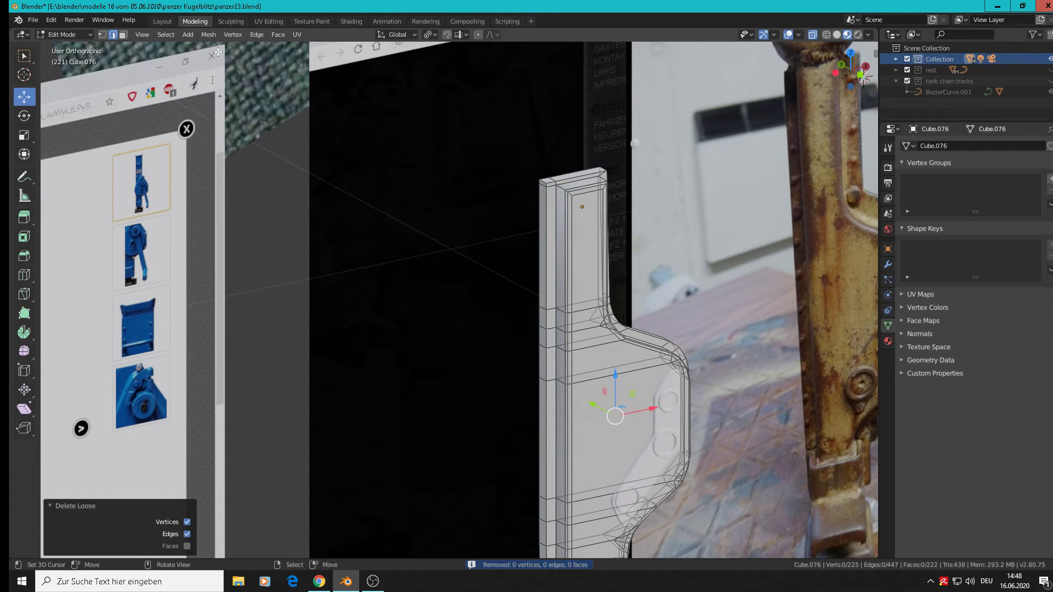
pyautogui.press('a')
pyautogui.click(209, 35)
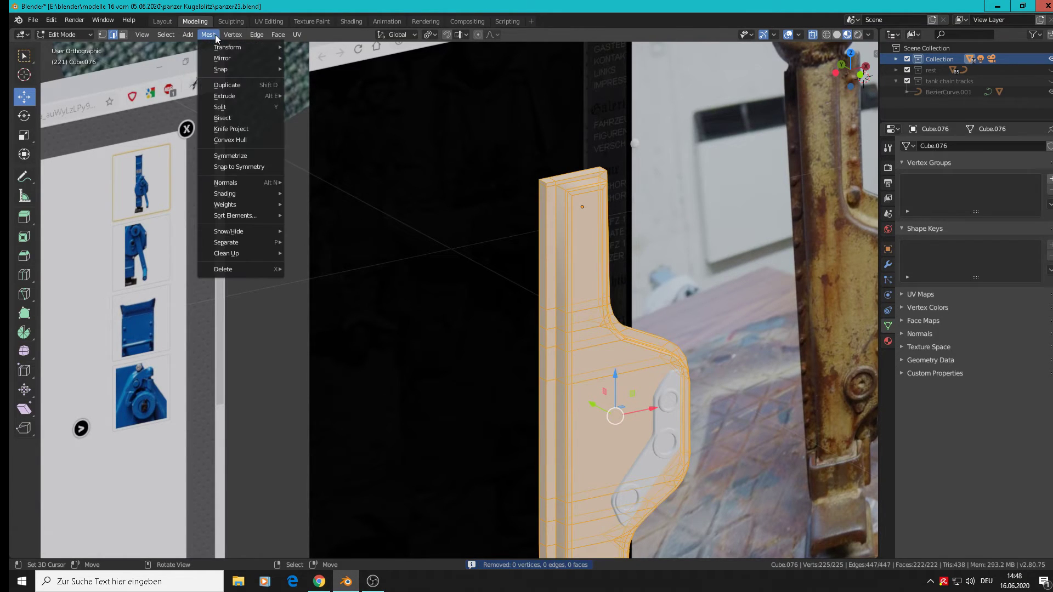
pyautogui.moveTo(245, 255)
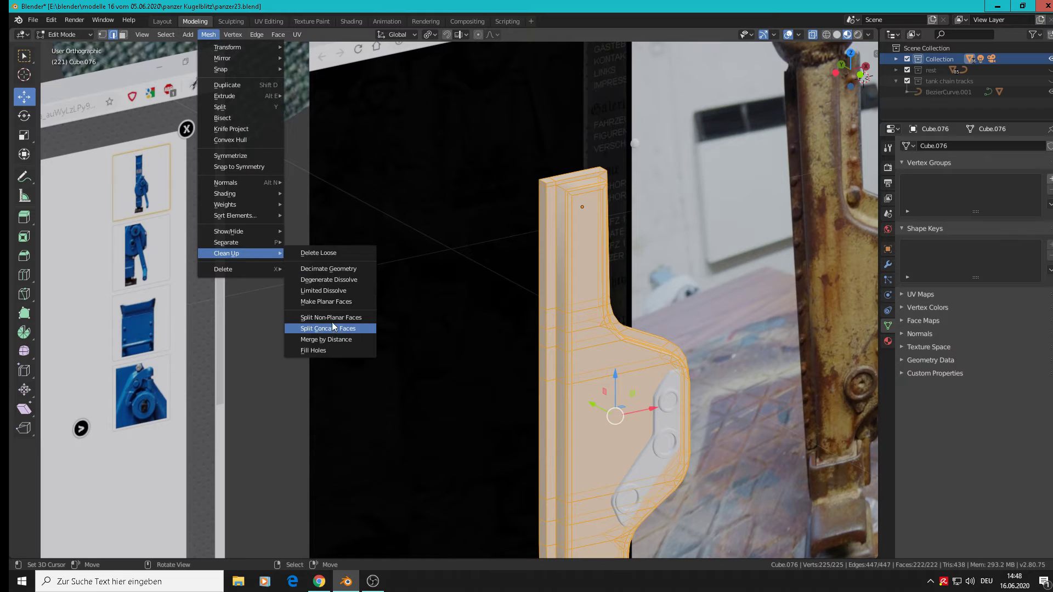
pyautogui.click(341, 341)
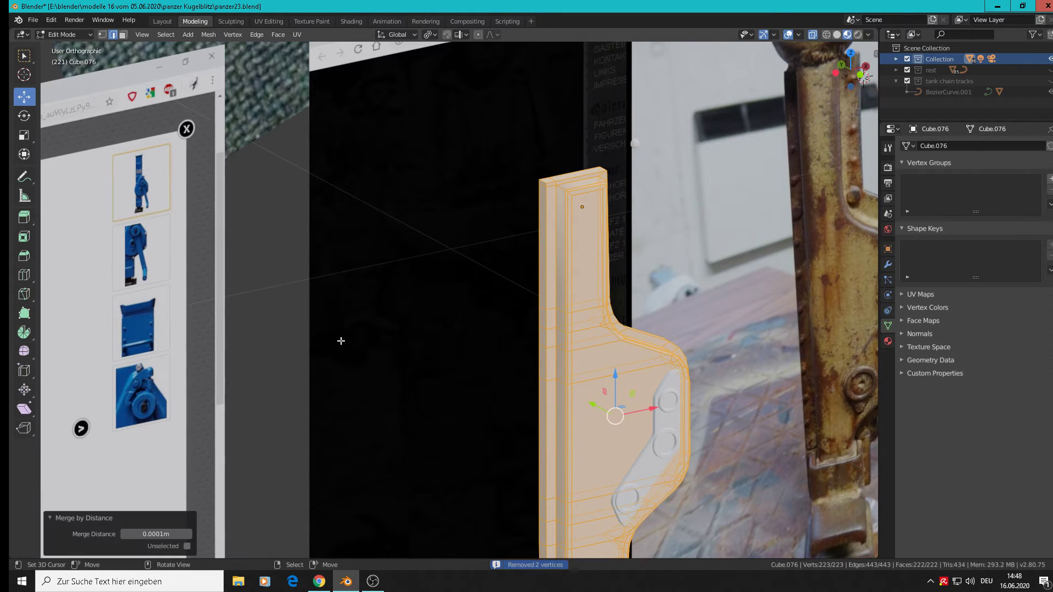
# Clear the selection and reselect only the front outer edge loop running around the flange
pyautogui.moveTo(691, 341); pyautogui.dragTo(610, 344, button='middle')
pyautogui.scroll(2, 608, 329)
pyautogui.hotkey('alt', 'a')
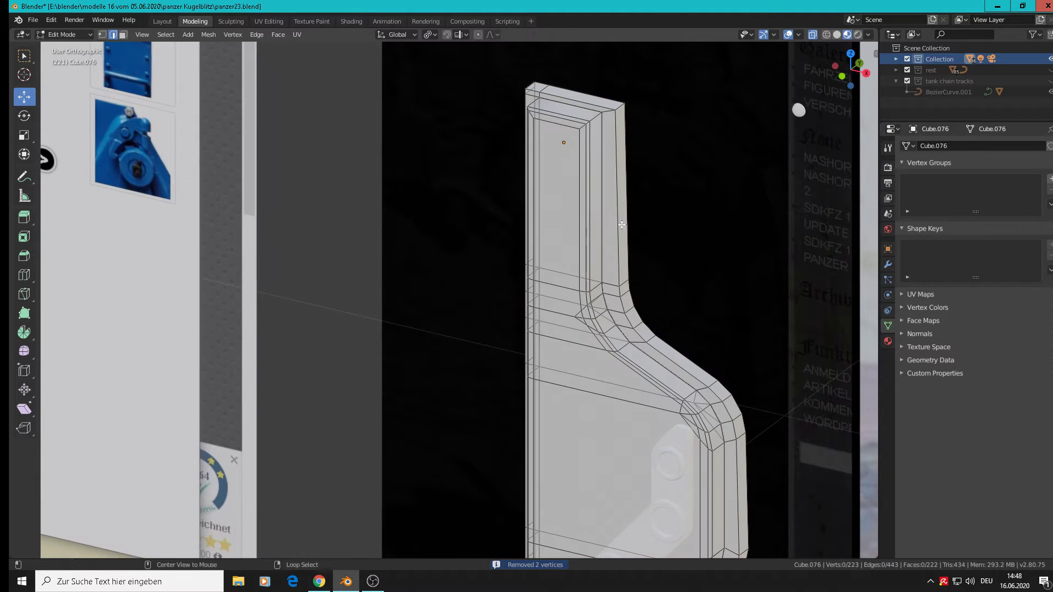
pyautogui.keyDown('alt'); pyautogui.rightClick(617, 212); pyautogui.keyUp('alt')
pyautogui.scroll(-3, 618, 212)
pyautogui.moveTo(619, 215); pyautogui.dragTo(713, 237, button='middle')
pyautogui.scroll(3, 602, 237)
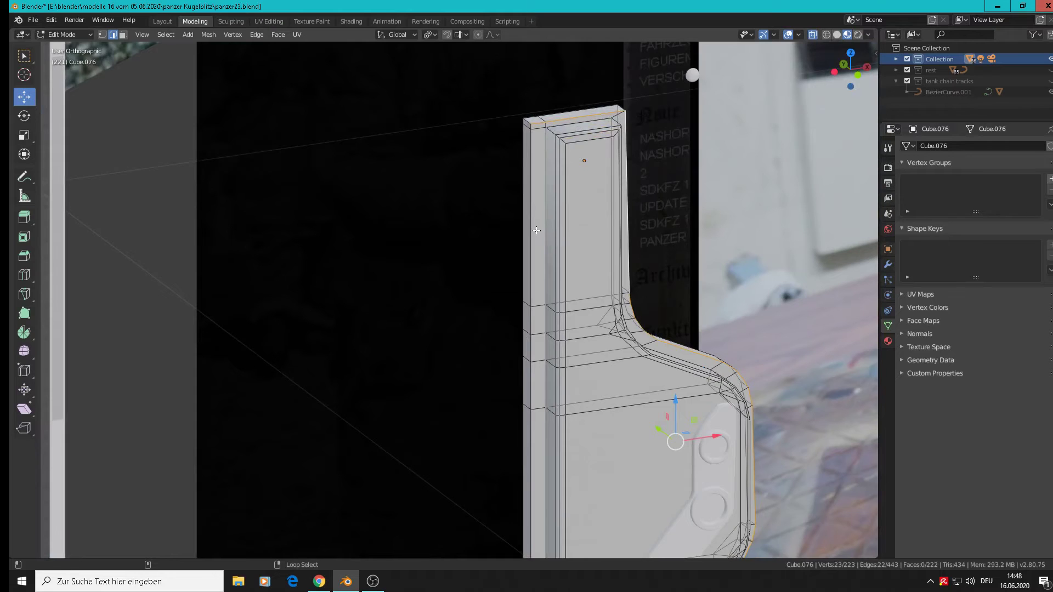
pyautogui.keyDown('alt'); pyautogui.keyDown('shift'); pyautogui.rightClick(536, 231); pyautogui.keyUp('shift'); pyautogui.keyUp('alt')
pyautogui.keyDown('shift'); pyautogui.moveTo(685, 341); pyautogui.dragTo(685, 120, button='middle'); pyautogui.keyUp('shift')
pyautogui.scroll(1, 680, 277)
pyautogui.moveTo(674, 275); pyautogui.dragTo(629, 237, button='middle')
pyautogui.keyDown('shift'); pyautogui.moveTo(727, 400); pyautogui.dragTo(717, 298, button='middle'); pyautogui.keyUp('shift')
pyautogui.keyDown('alt'); pyautogui.keyDown('shift'); pyautogui.rightClick(538, 412); pyautogui.keyUp('shift'); pyautogui.keyUp('alt')
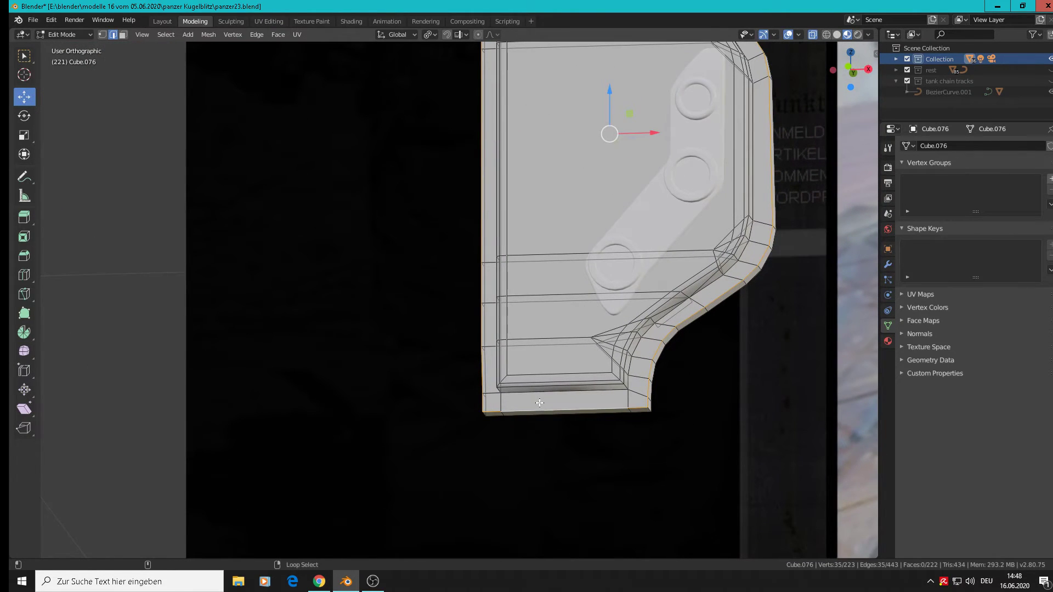
# Try to bevel the reselected flange rim with two segments
pyautogui.scroll(2, 681, 401)
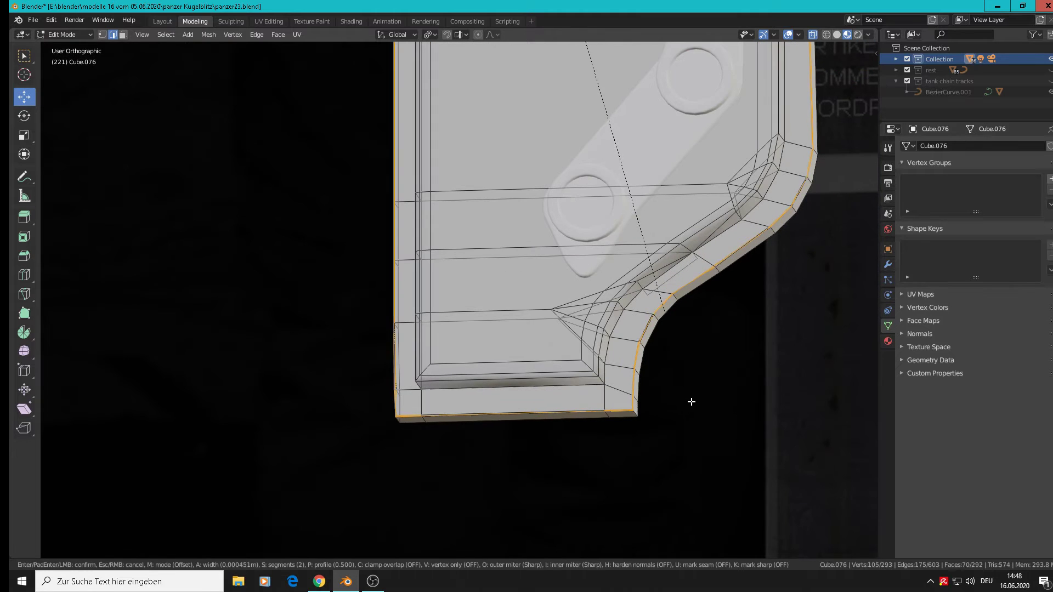
pyautogui.hotkey('ctrl', 'b')
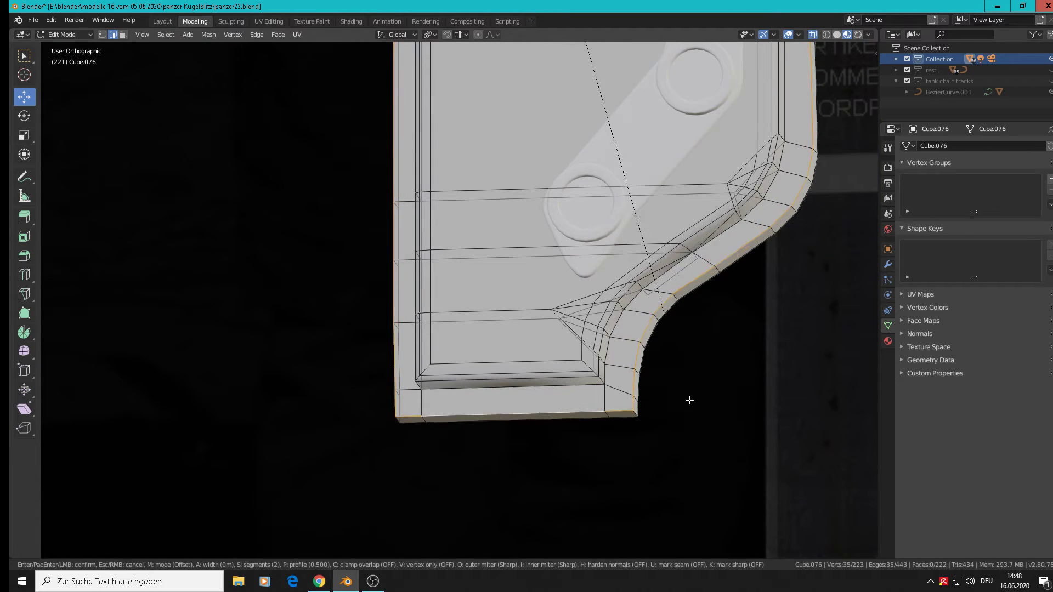
pyautogui.press('Escape')
pyautogui.scroll(3, 670, 362)
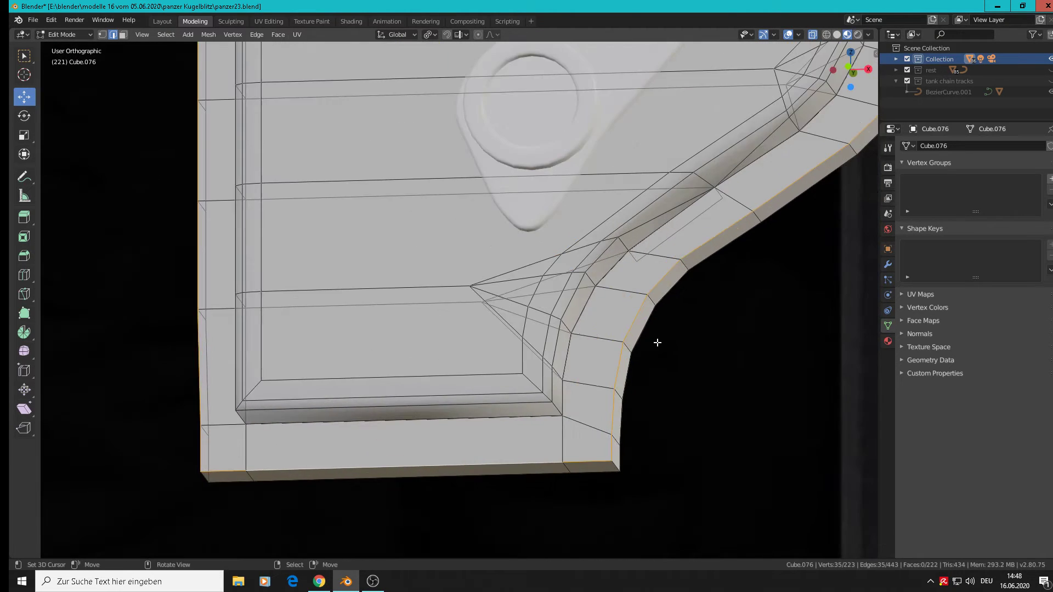
# Switch to vertex selection, select the whole housing mesh and recalculate its normals to the outside
pyautogui.click(640, 303)
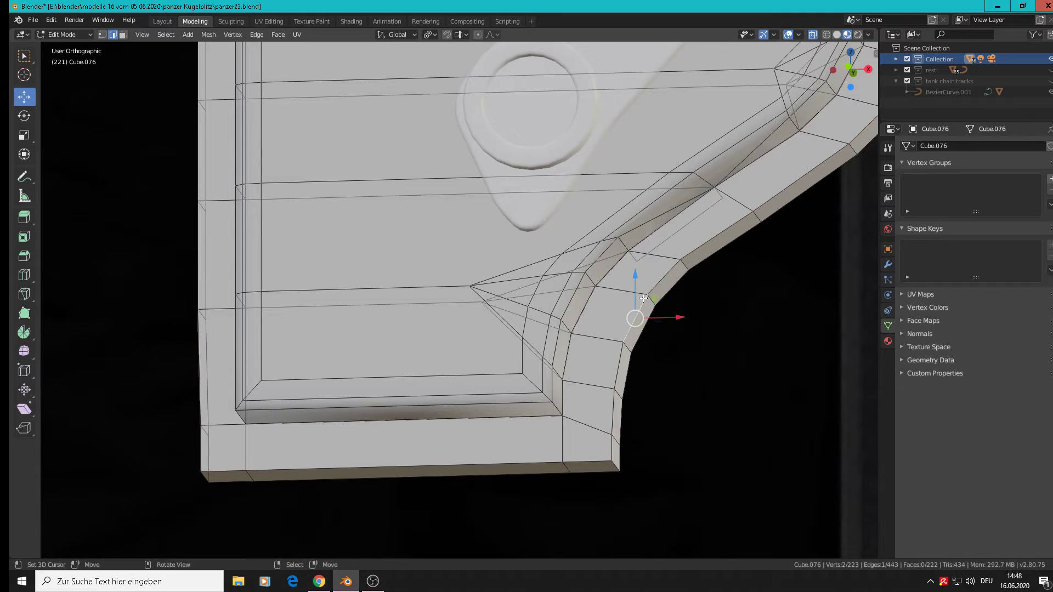
pyautogui.click(102, 35)
pyautogui.scroll(-8, 643, 314)
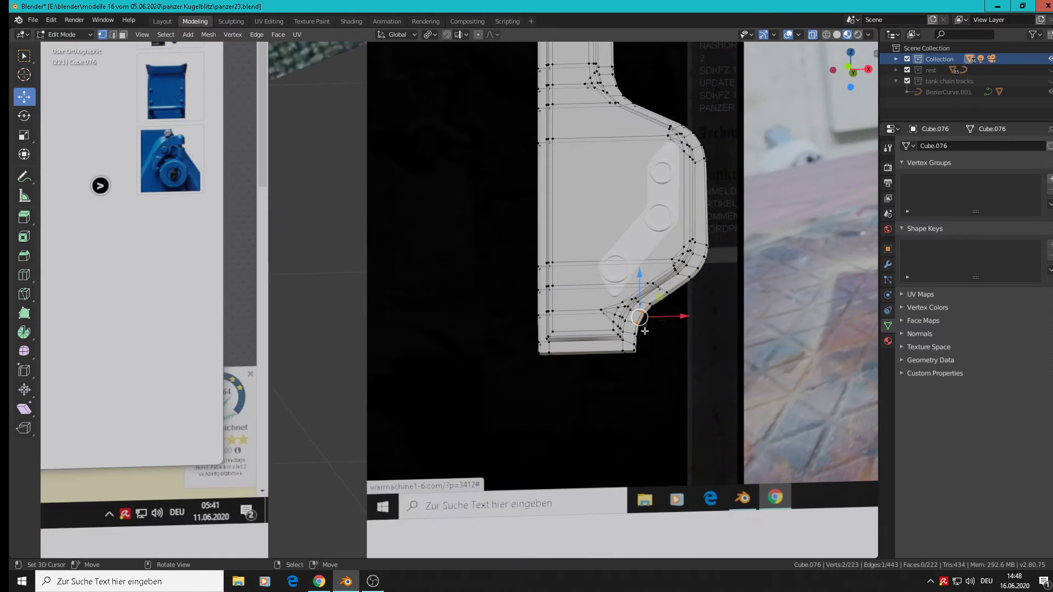
pyautogui.press('a')
pyautogui.keyDown('shift'); pyautogui.moveTo(501, 186); pyautogui.dragTo(501, 365, button='middle'); pyautogui.keyUp('shift')
pyautogui.click(214, 35)
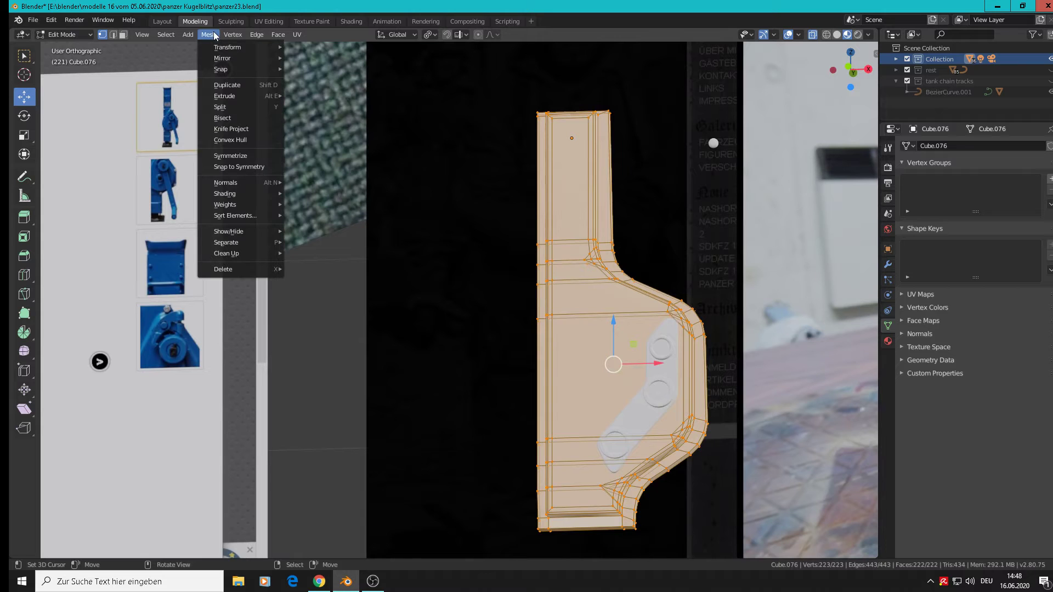
pyautogui.moveTo(238, 183)
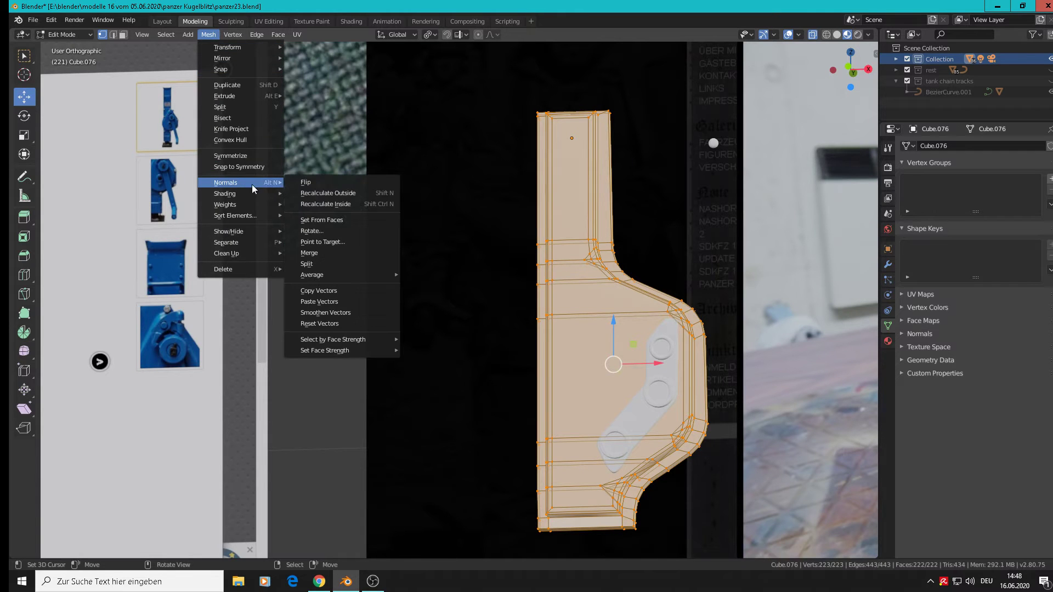
pyautogui.click(329, 195)
pyautogui.scroll(1, 774, 363)
pyautogui.scroll(-2, 775, 362)
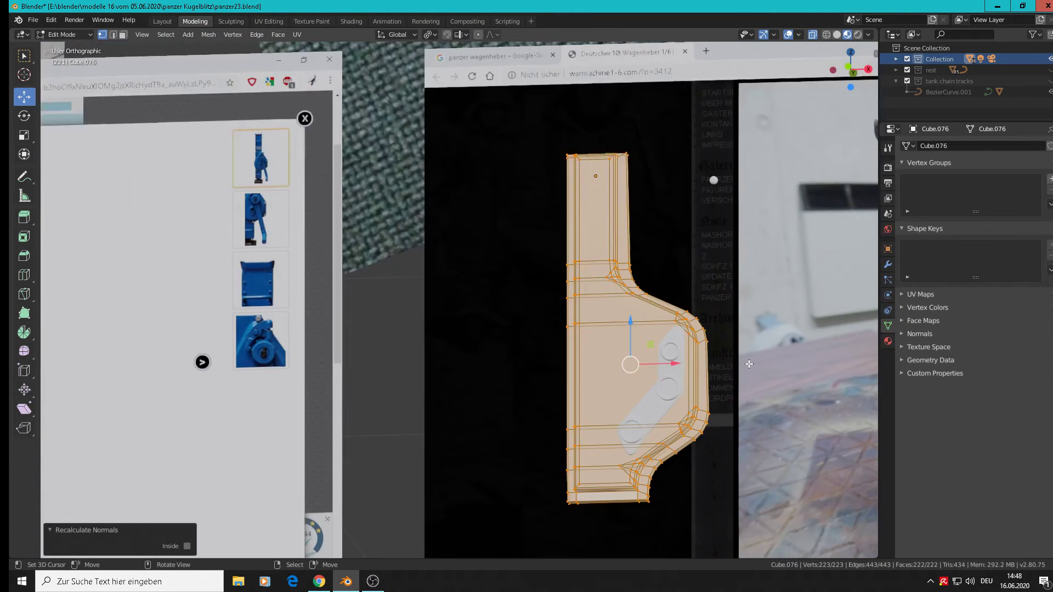
# Leave mesh editing and apply smooth shading to the housing
pyautogui.press('Tab')
pyautogui.moveTo(728, 377); pyautogui.dragTo(650, 369, button='middle')
pyautogui.scroll(2, 650, 373)
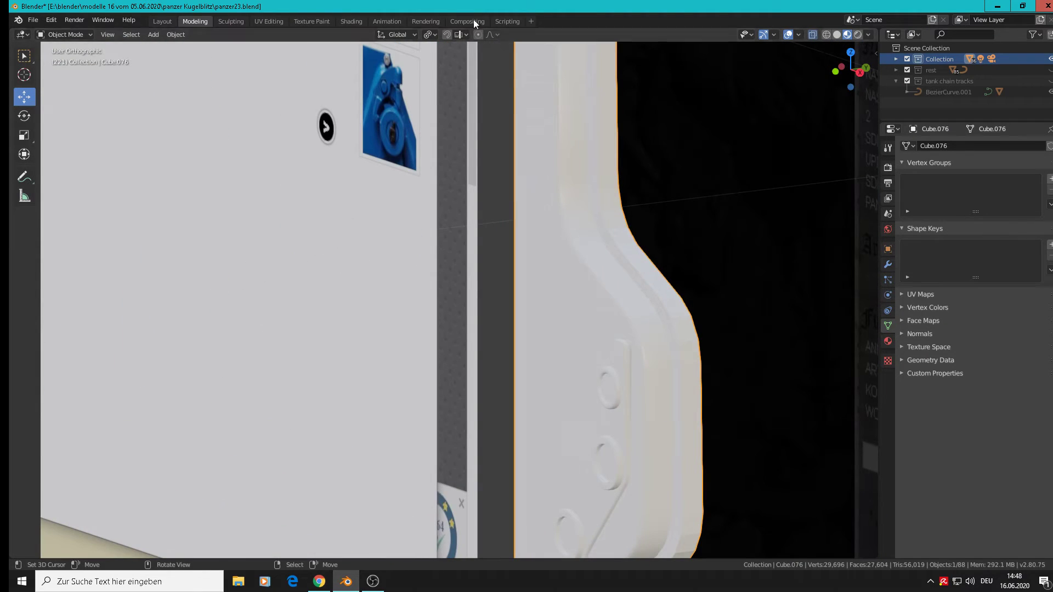
pyautogui.click(166, 34)
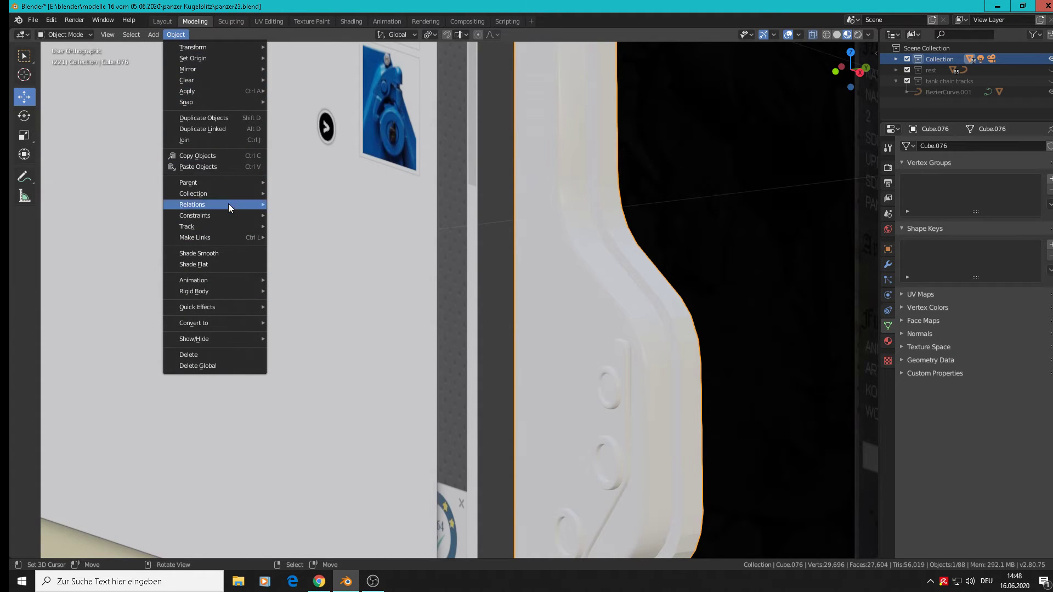
pyautogui.click(232, 253)
pyautogui.scroll(-5, 376, 240)
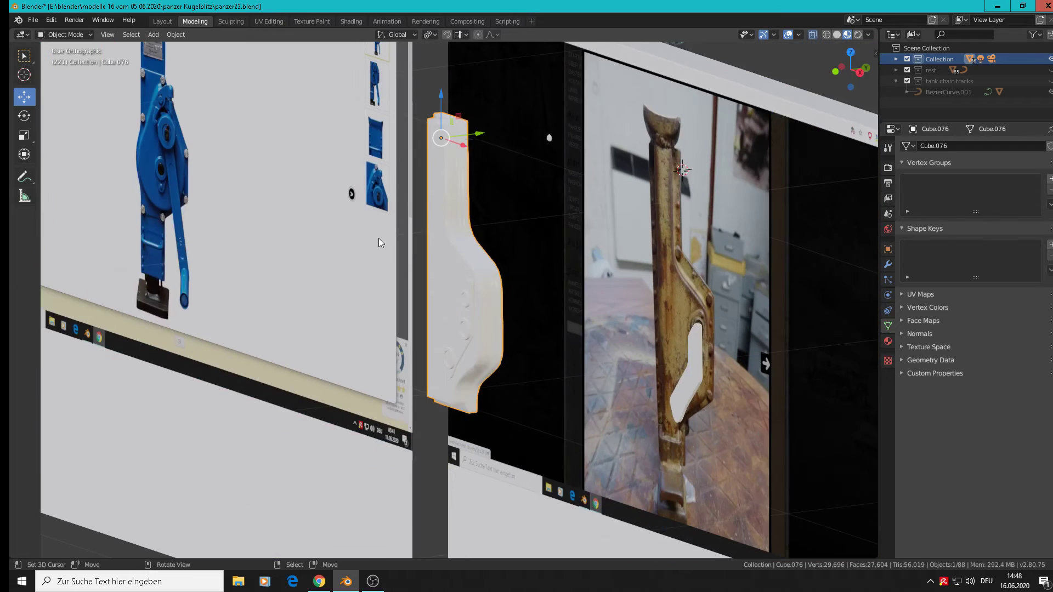
# Move the small rivet sphere about 0.1 m along negative X onto the housing's upper flange strip and fine-tune its height
pyautogui.moveTo(466, 250); pyautogui.dragTo(564, 266, button='middle')
pyautogui.scroll(-3, 564, 265)
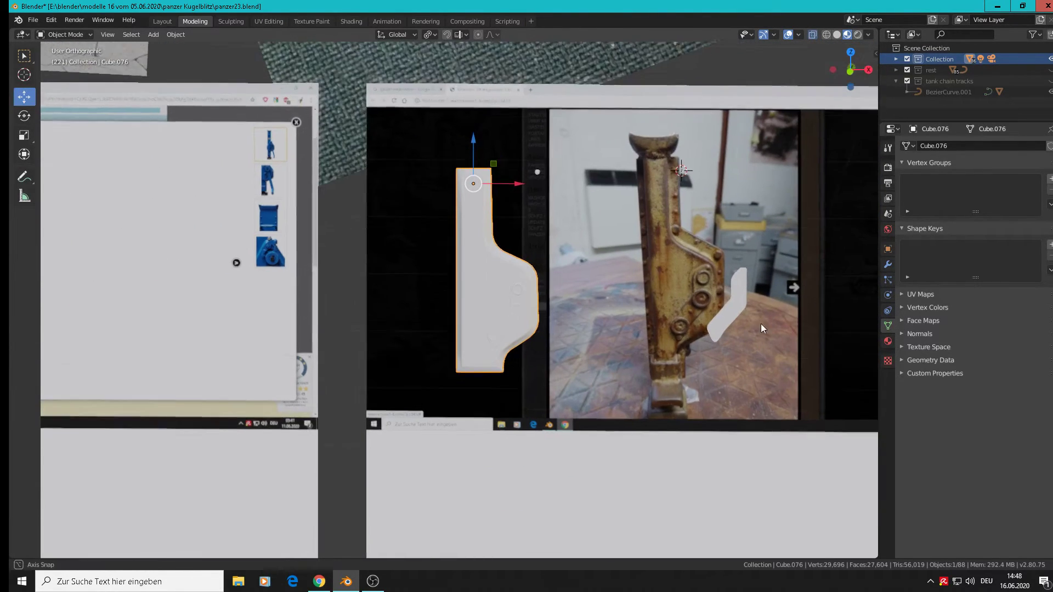
pyautogui.scroll(2, 680, 326)
pyautogui.press('KP_1')
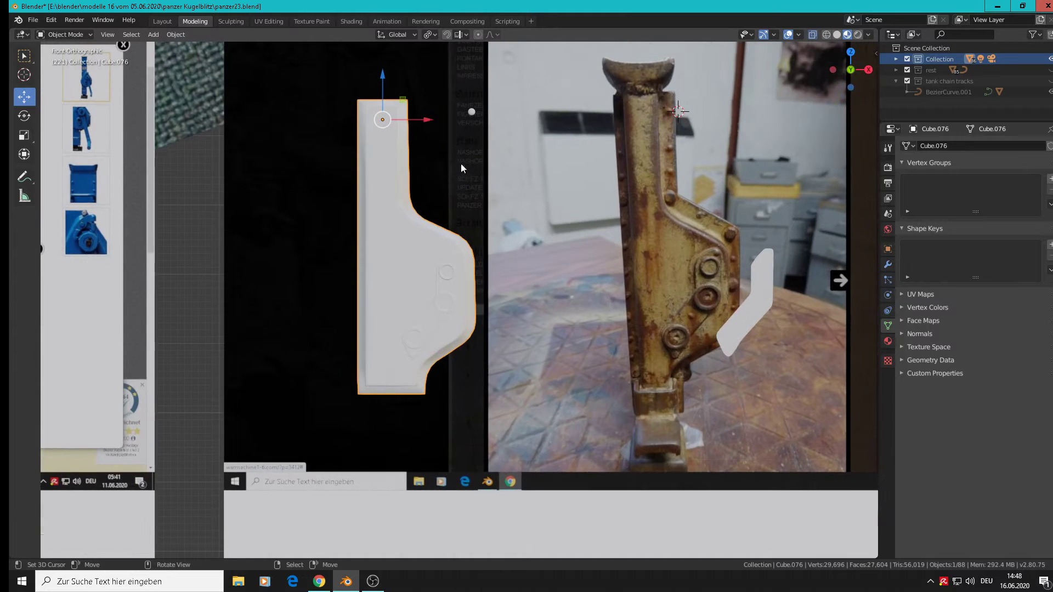
pyautogui.scroll(4, 461, 163)
pyautogui.keyDown('shift'); pyautogui.moveTo(501, 77); pyautogui.dragTo(547, 205, button='middle'); pyautogui.keyUp('shift')
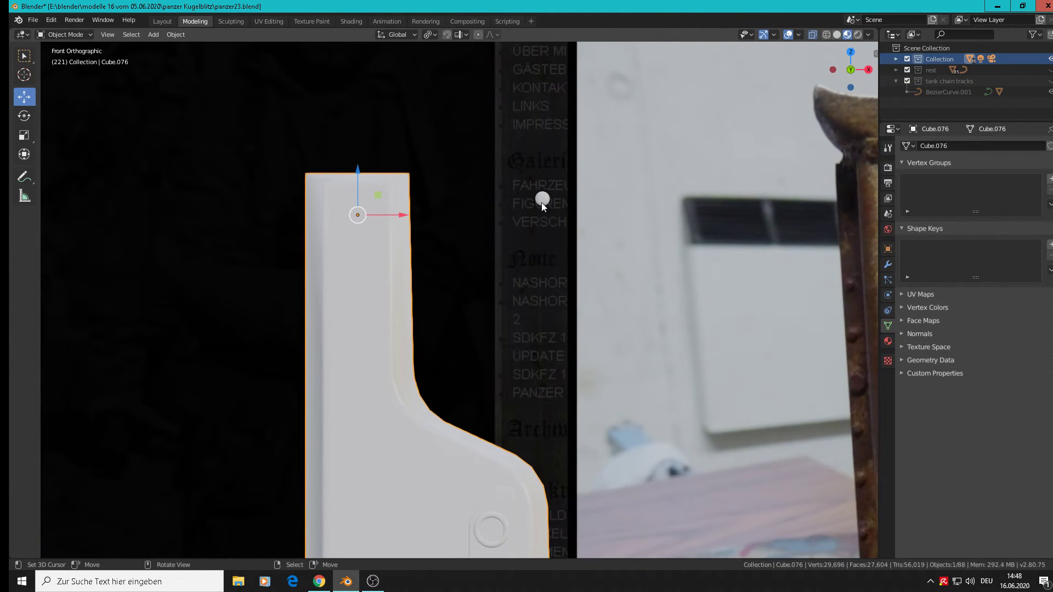
pyautogui.scroll(-3, 542, 201)
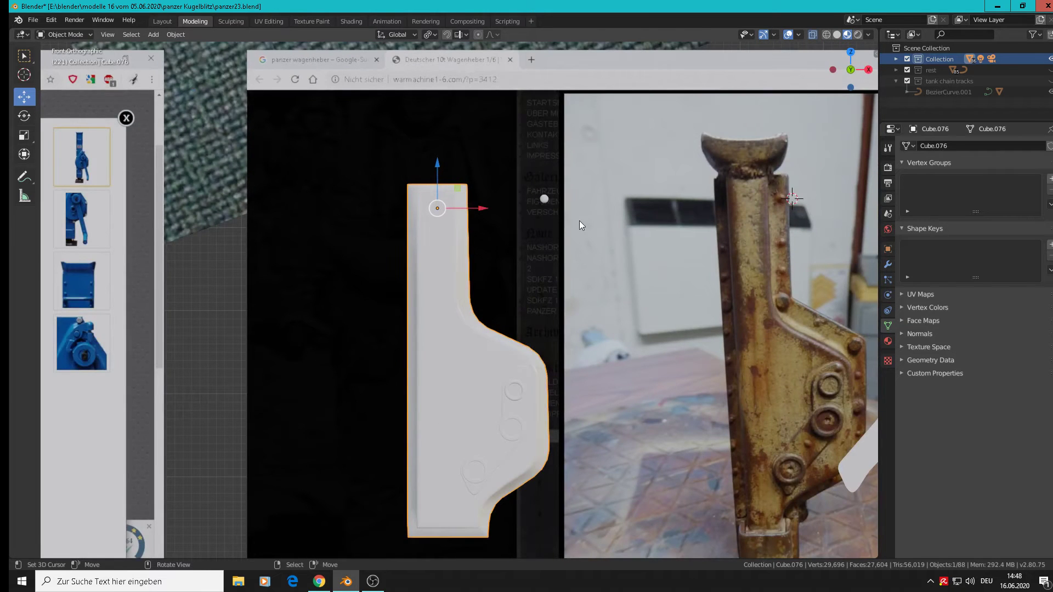
pyautogui.click(546, 200)
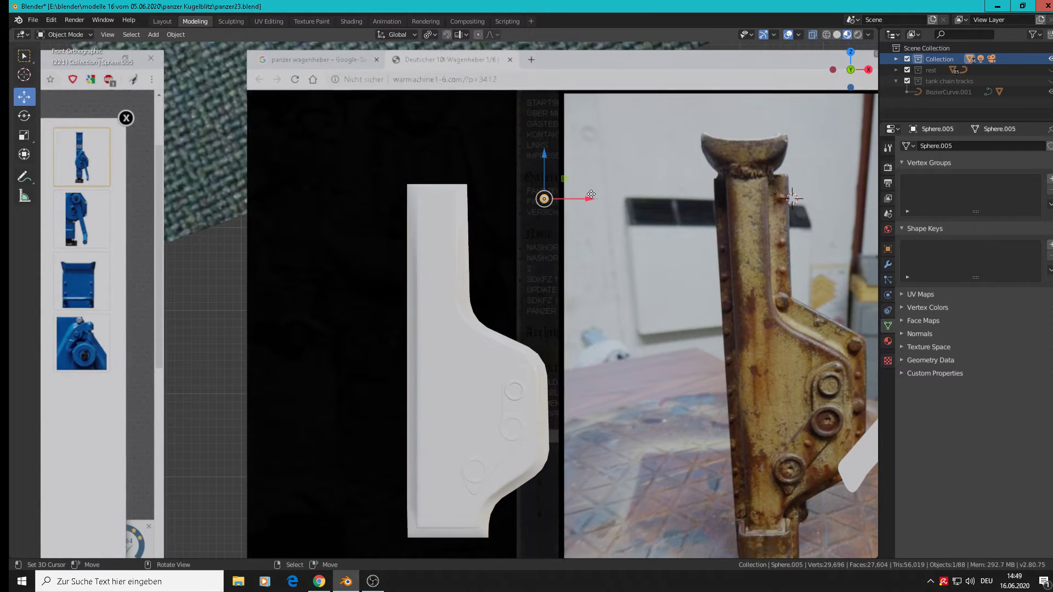
pyautogui.press('g')
pyautogui.press('x')
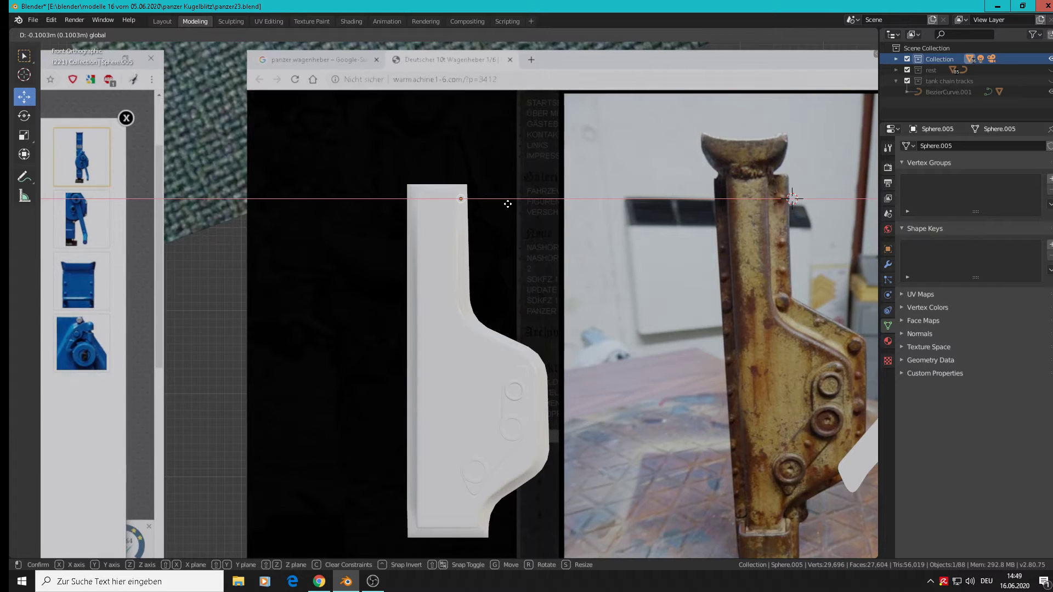
pyautogui.click(506, 205)
pyautogui.scroll(2, 420, 169)
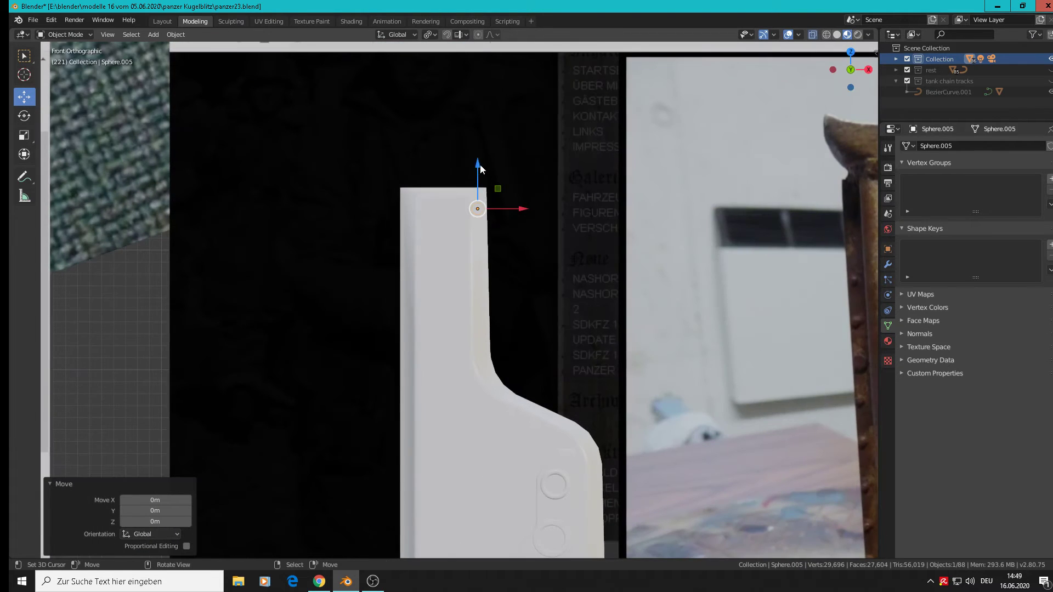
pyautogui.moveTo(479, 163); pyautogui.dragTo(478, 172)
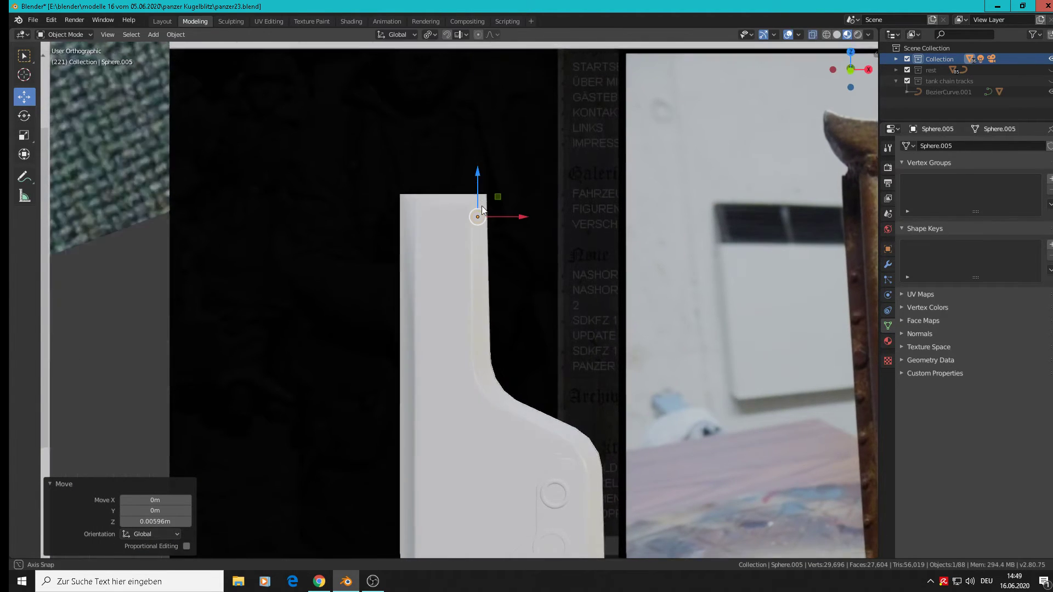
# Shift the rivet about 0.095 m along negative Y and adjust it until it sits on the flange's front face
pyautogui.moveTo(482, 206); pyautogui.dragTo(546, 183, button='middle')
pyautogui.moveTo(601, 176); pyautogui.dragTo(379, 214)
pyautogui.moveTo(379, 214); pyautogui.dragTo(444, 180, button='middle')
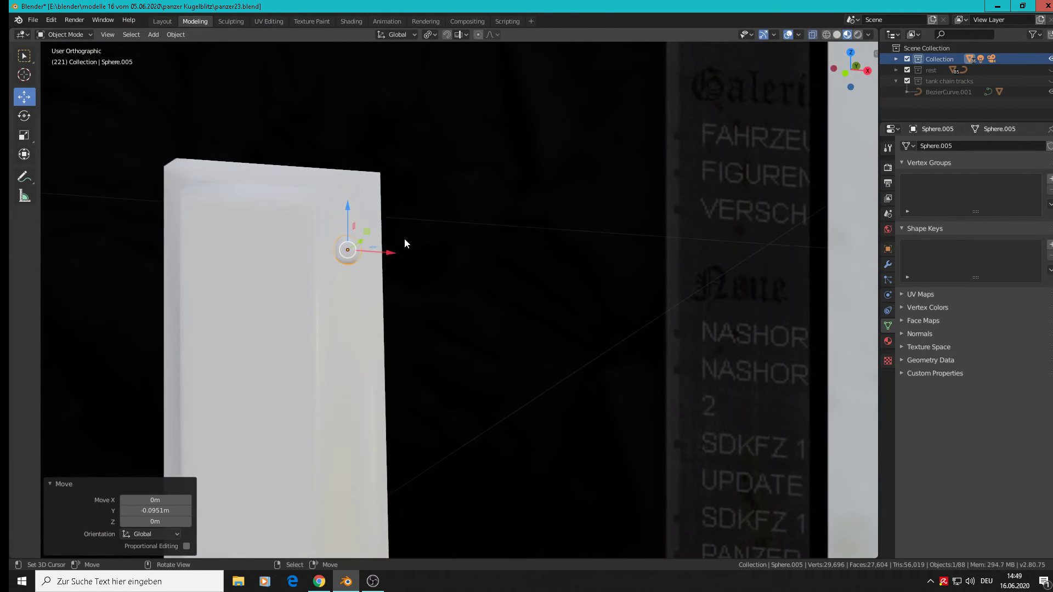
pyautogui.moveTo(374, 248); pyautogui.dragTo(392, 260)
pyautogui.moveTo(393, 260); pyautogui.dragTo(407, 236, button='middle')
# Duplicate the rivet twice down the upper flange strip, offsetting the copies about 0.042 m and 0.027 m along negative Z
pyautogui.hotkey('shift', 'd')
pyautogui.rightClick(380, 172)
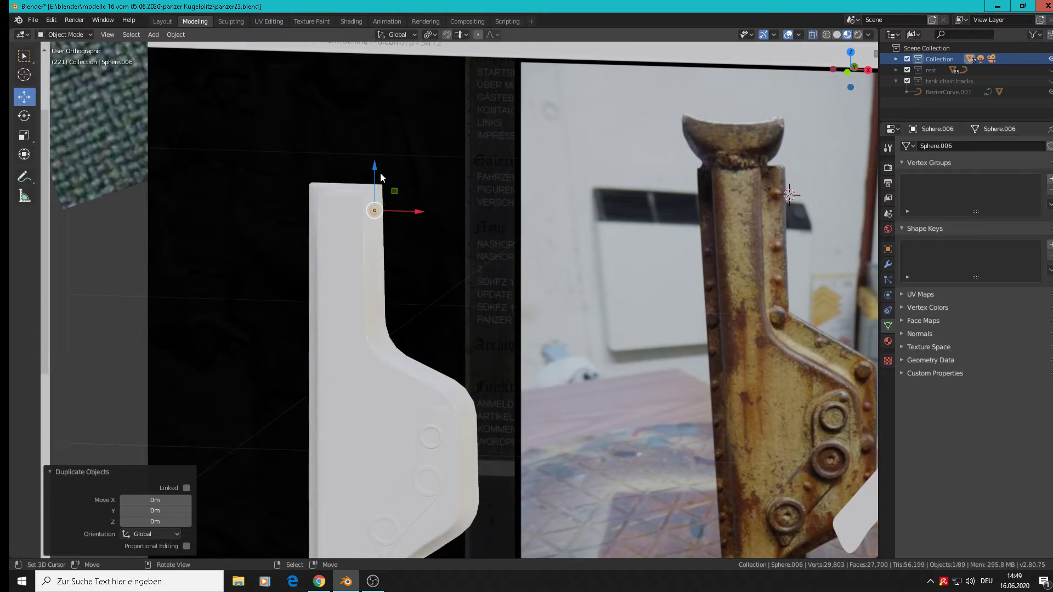
pyautogui.moveTo(375, 166); pyautogui.dragTo(376, 207)
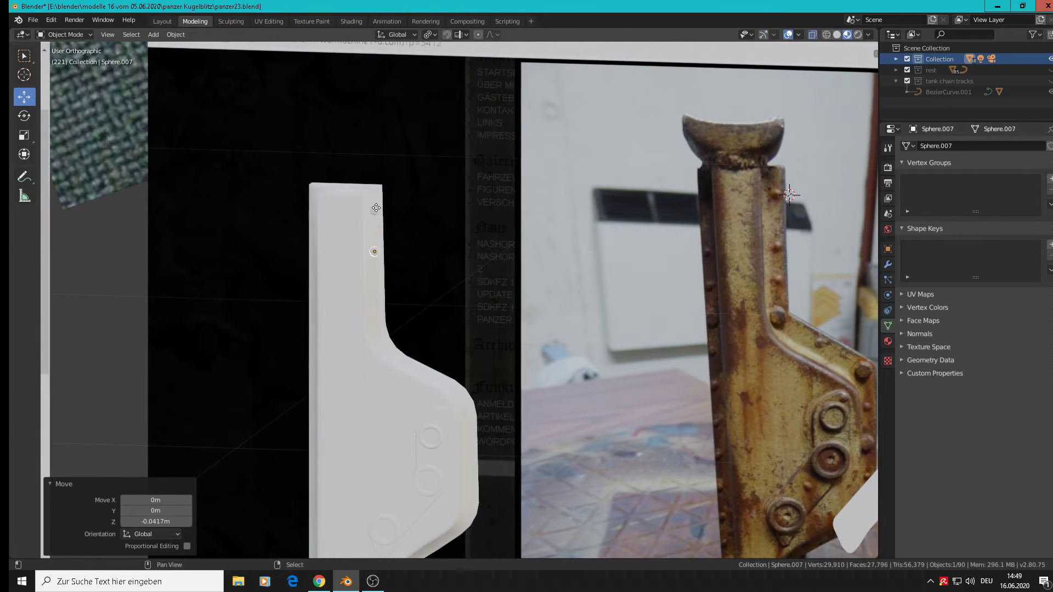
pyautogui.hotkey('shift', 'd')
pyautogui.press('z')
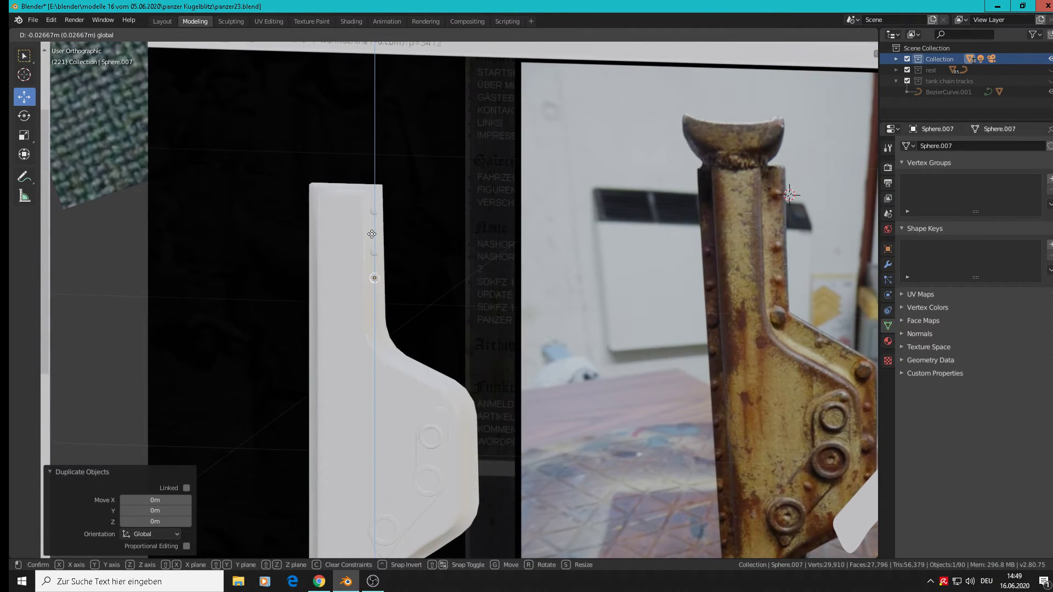
pyautogui.click(372, 234)
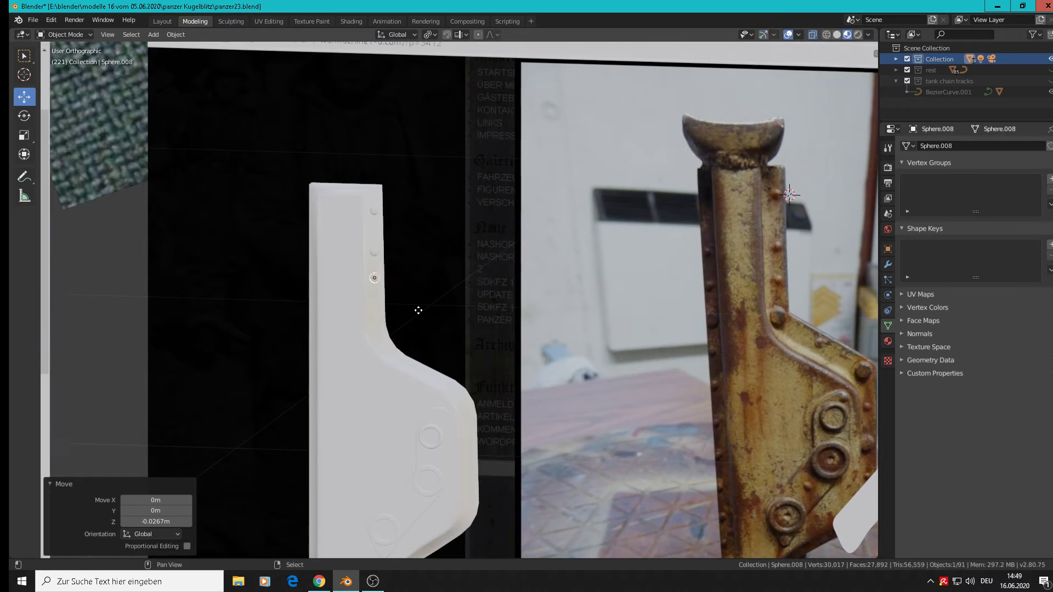
# Place two more rivet copies, one on the flange's sloping shoulder and one on the bulge's outer edge
pyautogui.hotkey('shift', 'd')
pyautogui.click(466, 406)
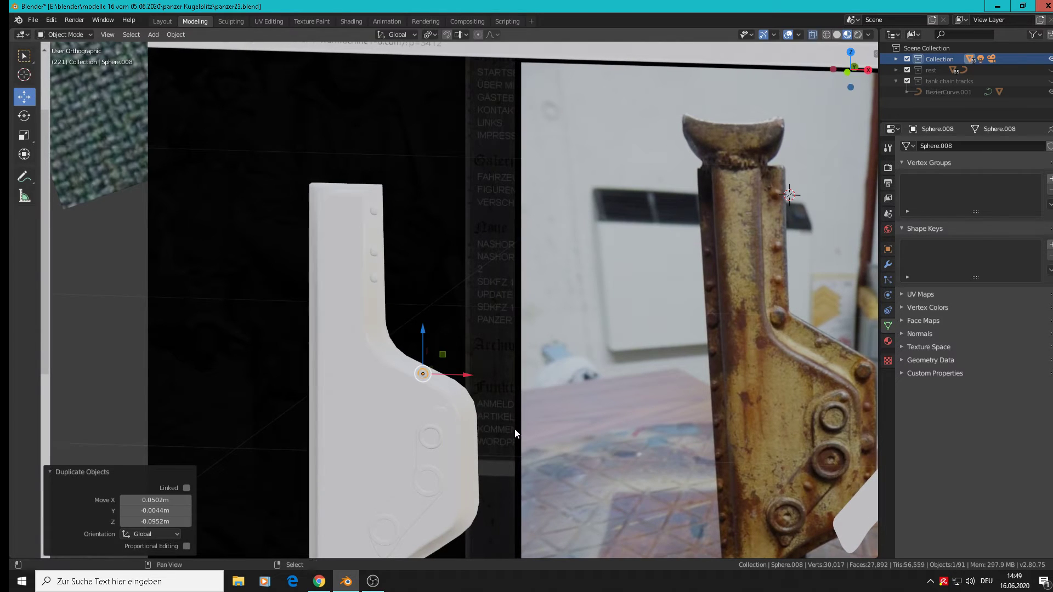
pyautogui.keyDown('shift'); pyautogui.moveTo(515, 429); pyautogui.dragTo(437, 259, button='middle'); pyautogui.keyUp('shift')
pyautogui.hotkey('shift', 'd')
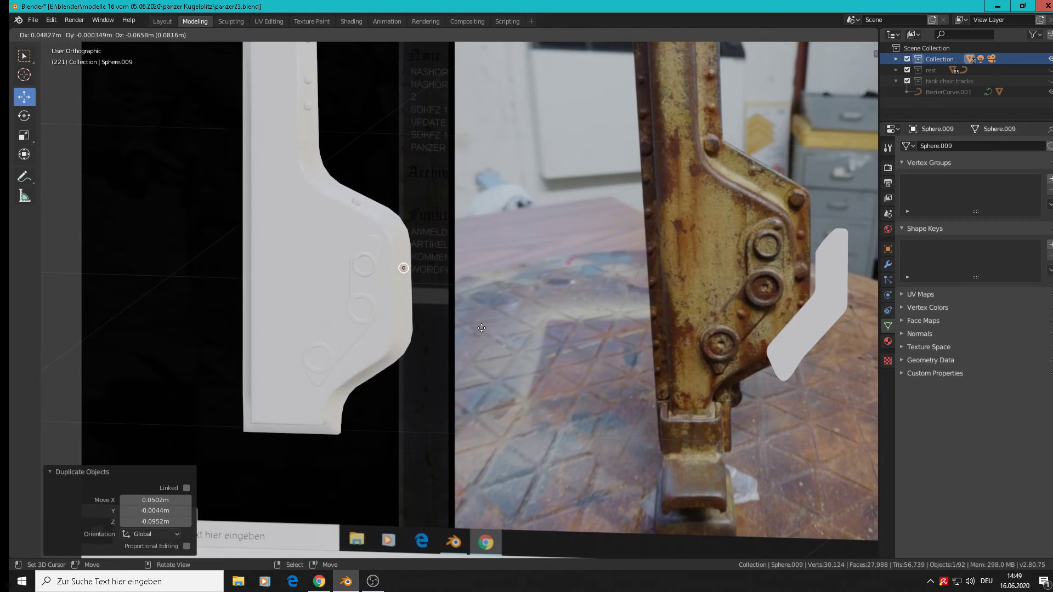
pyautogui.click(480, 335)
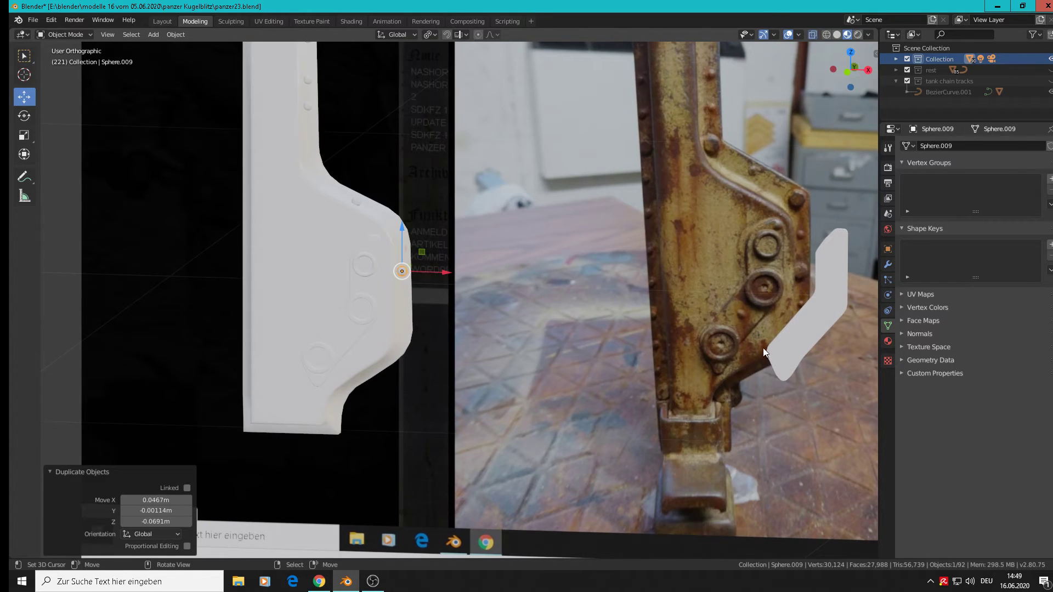
# Select the loose angled plate beside the reference photo and move it to the rest collection
pyautogui.scroll(-4, 763, 348)
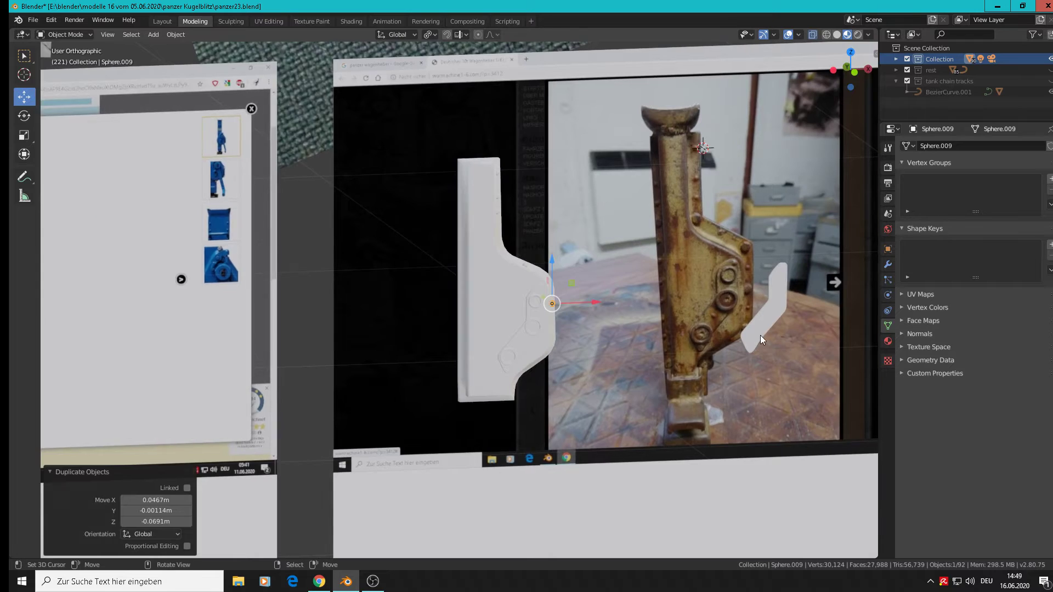
pyautogui.scroll(3, 761, 339)
pyautogui.click(770, 315)
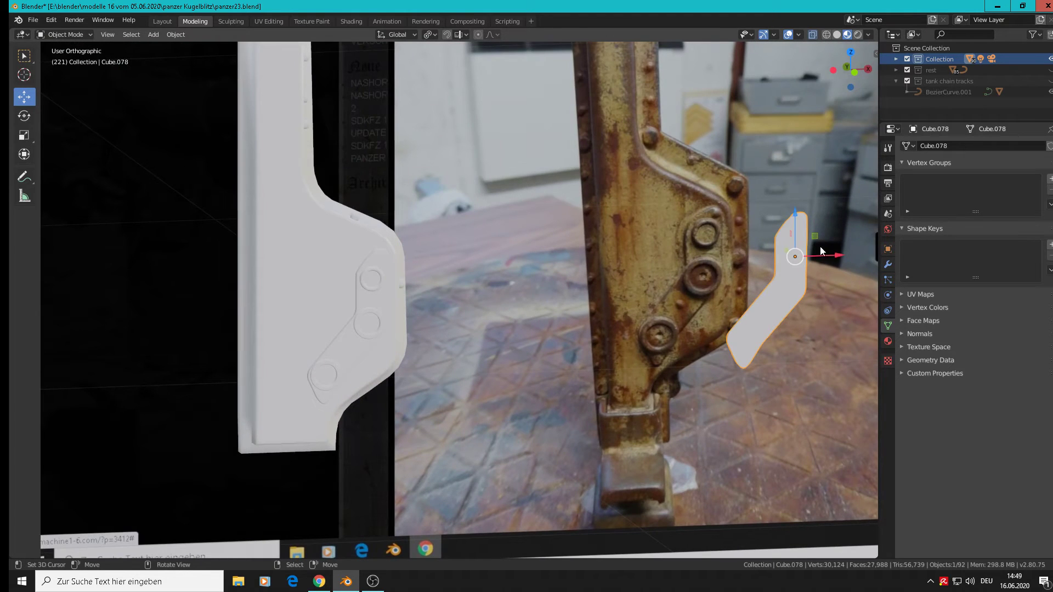
pyautogui.press('m')
pyautogui.click(799, 279)
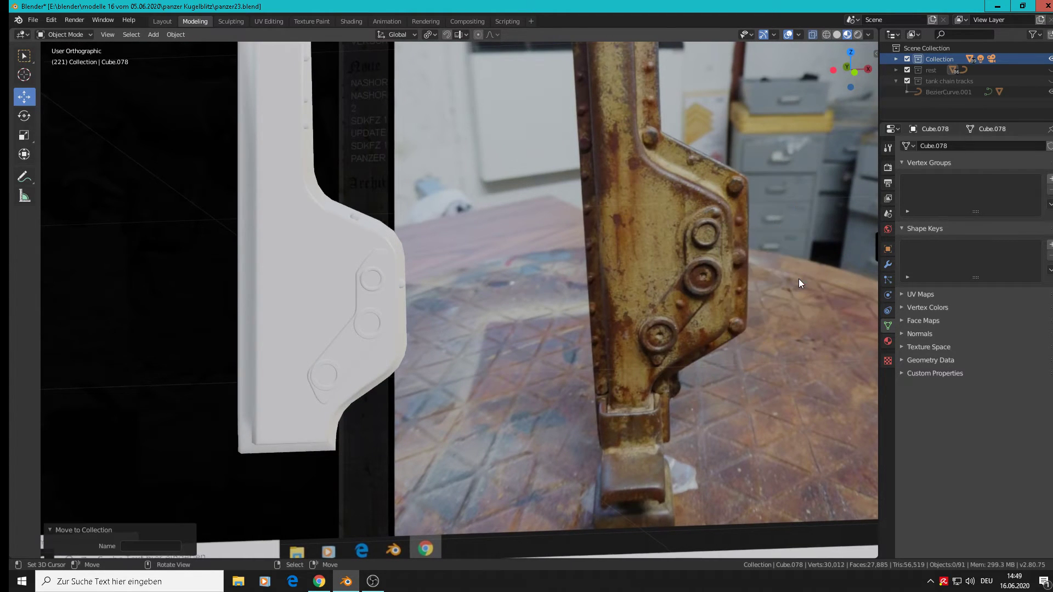
# In front view, duplicate the bulge's outer-edge rivet about 0.046 m straight down
pyautogui.click(407, 285)
pyautogui.press('KP_1')
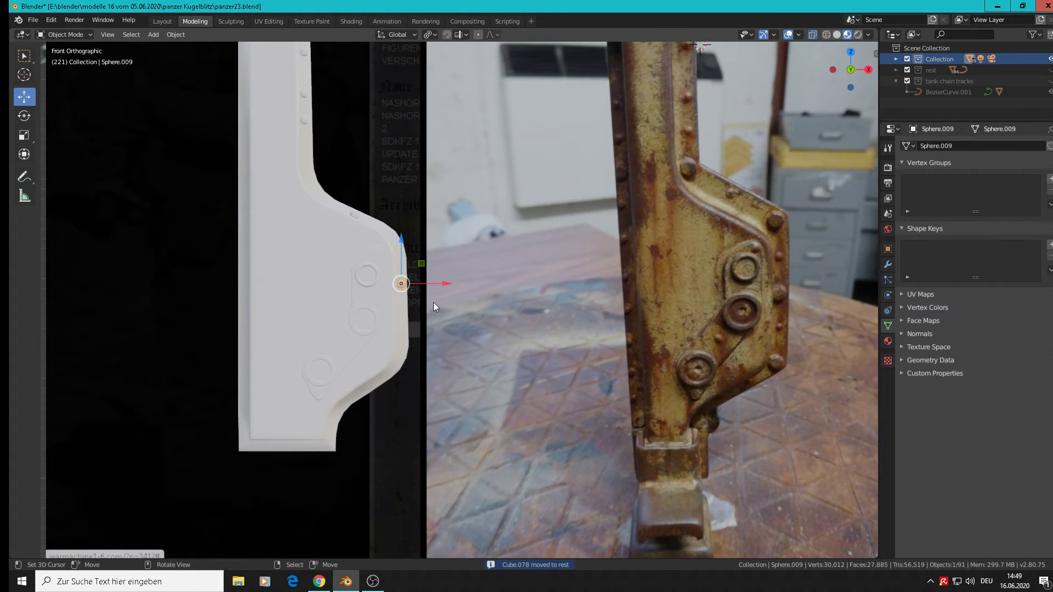
pyautogui.hotkey('shift', 'd')
pyautogui.press('z')
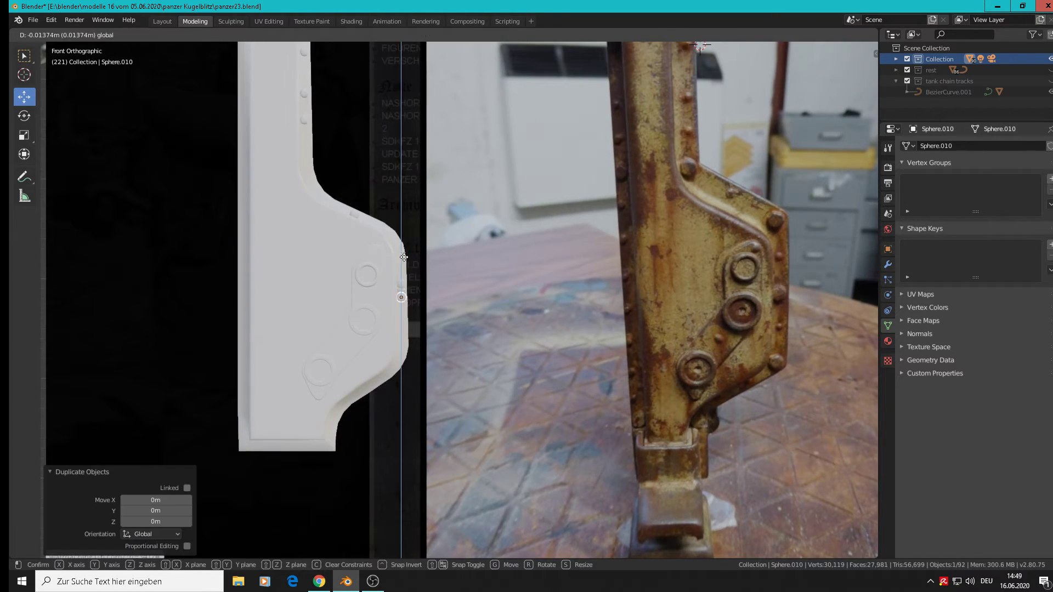
pyautogui.click(401, 285)
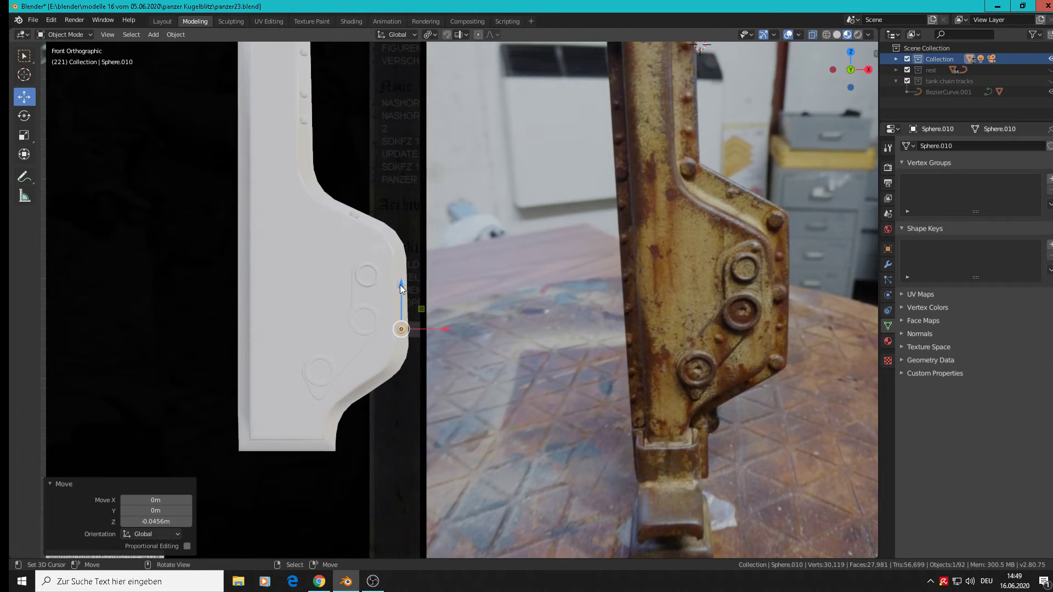
# Copy the rivet onto the bulge's lower slope, scale it down slightly, and place another copy at the curved neck below
pyautogui.hotkey('shift', 'd')
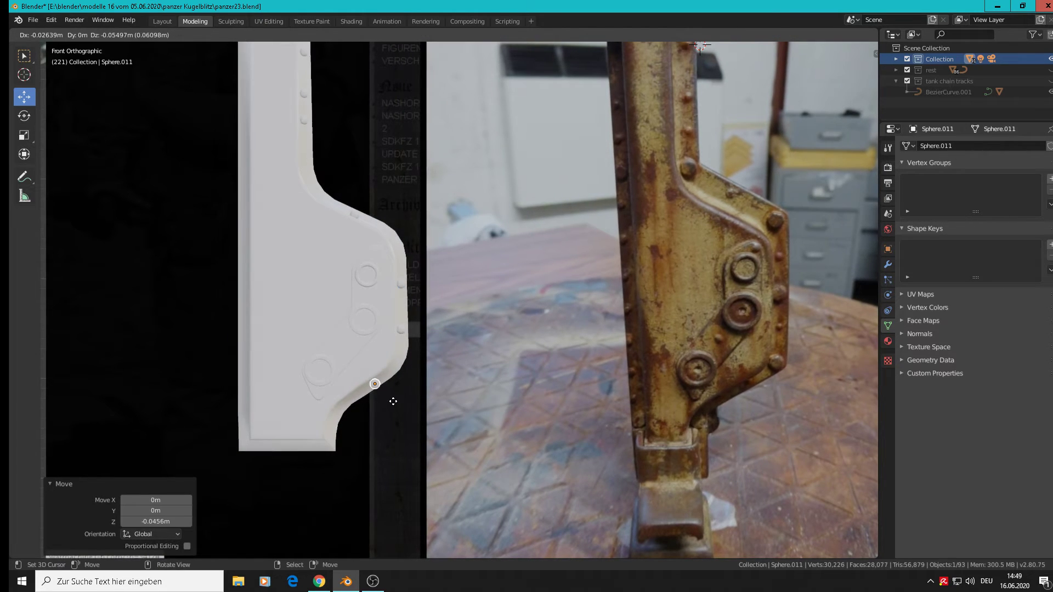
pyautogui.click(392, 404)
pyautogui.scroll(3, 391, 398)
pyautogui.press('s')
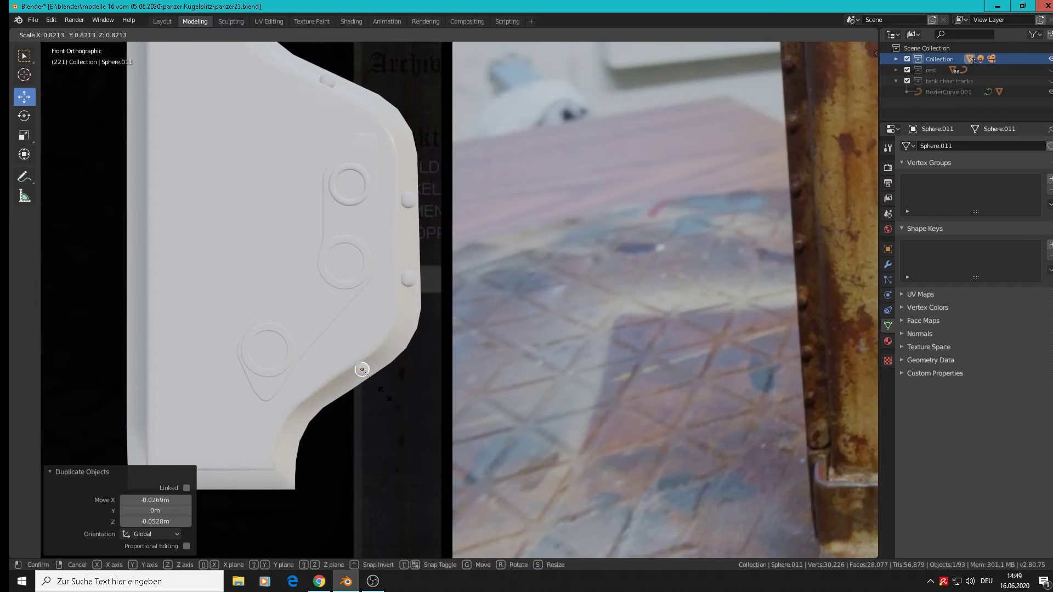
pyautogui.click(370, 340)
pyautogui.moveTo(360, 331); pyautogui.dragTo(361, 336)
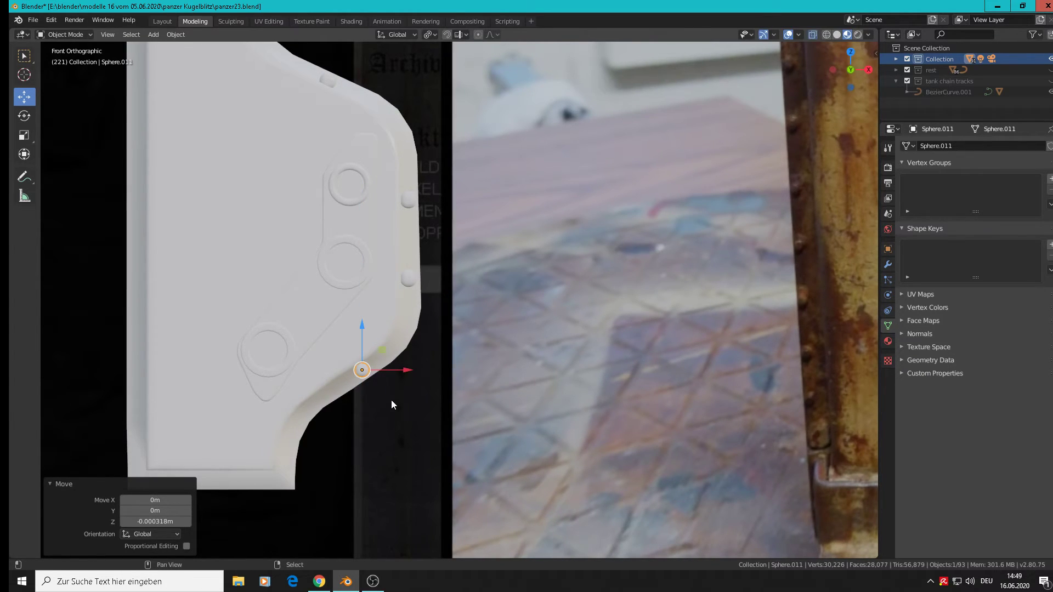
pyautogui.hotkey('shift', 'd')
pyautogui.click(323, 459)
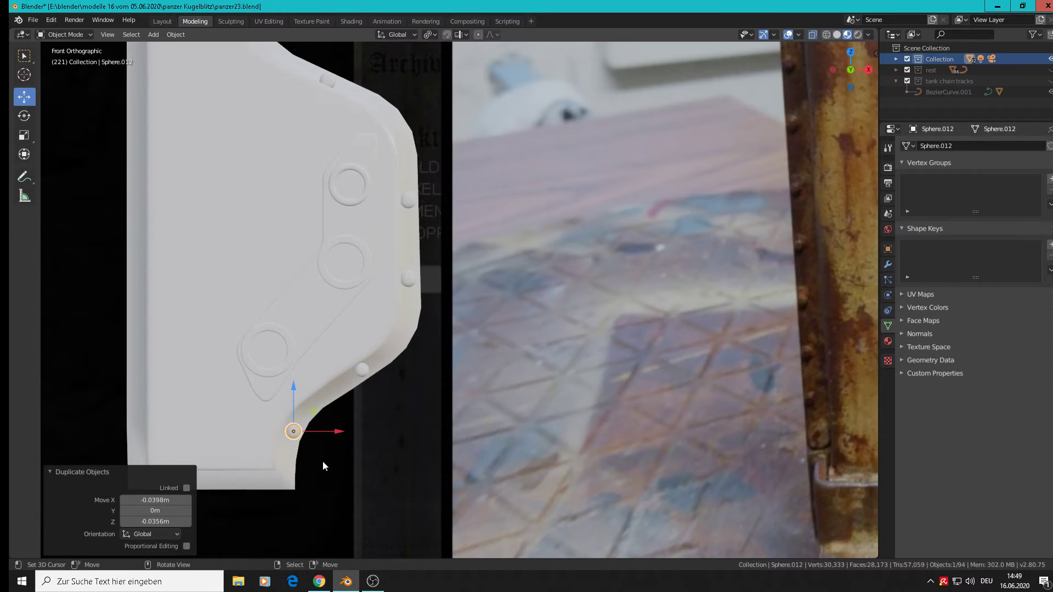
# Duplicate the neck rivet to the top of the housing's straight long edge and lower the copy about 0.0066 m
pyautogui.scroll(-4, 324, 461)
pyautogui.keyDown('shift'); pyautogui.moveTo(354, 428); pyautogui.dragTo(373, 429, button='middle'); pyautogui.keyUp('shift')
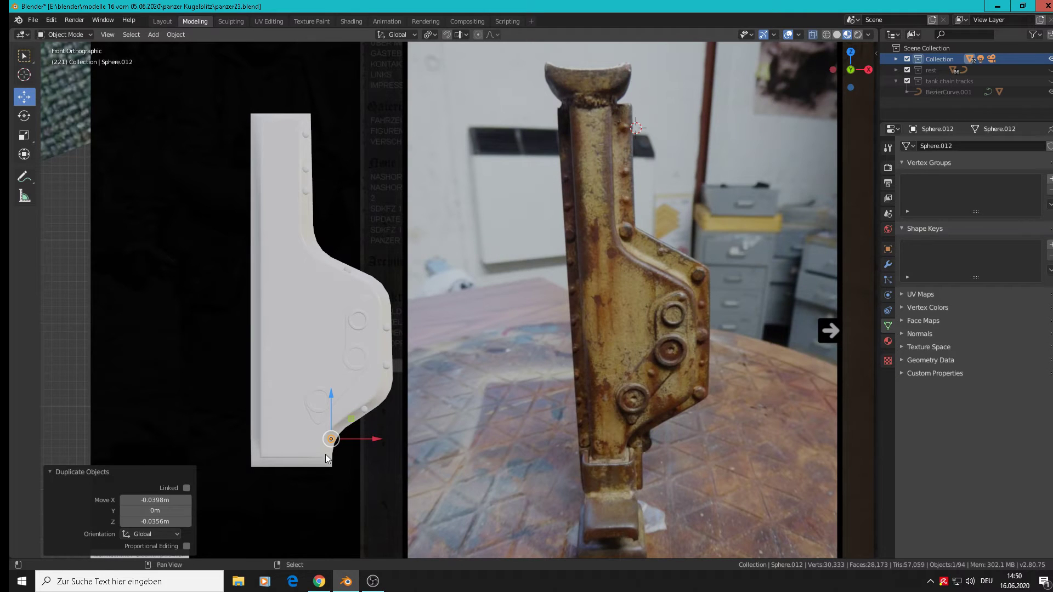
pyautogui.hotkey('shift', 'd')
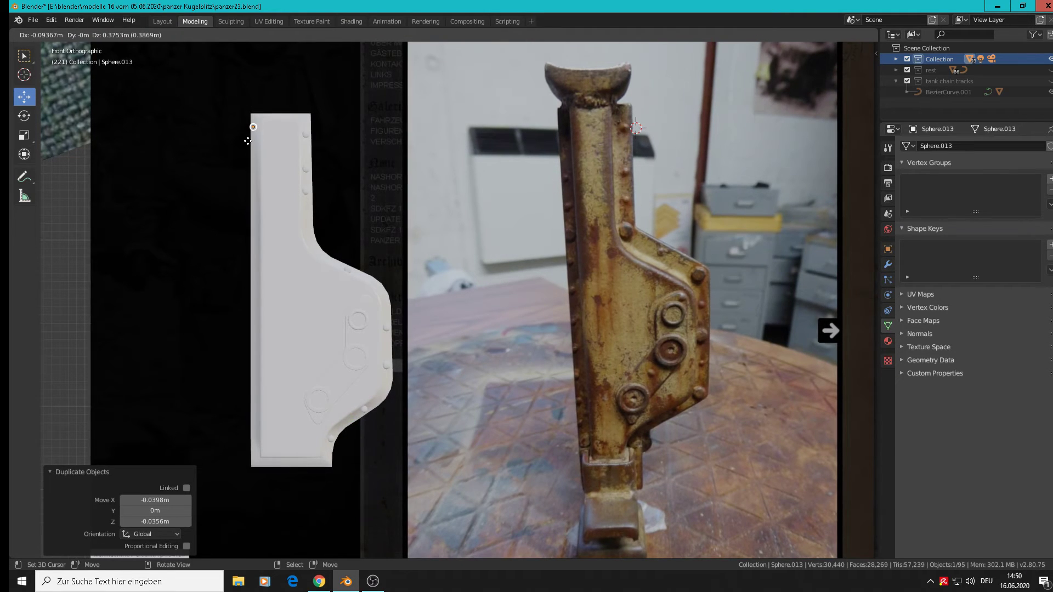
pyautogui.click(250, 140)
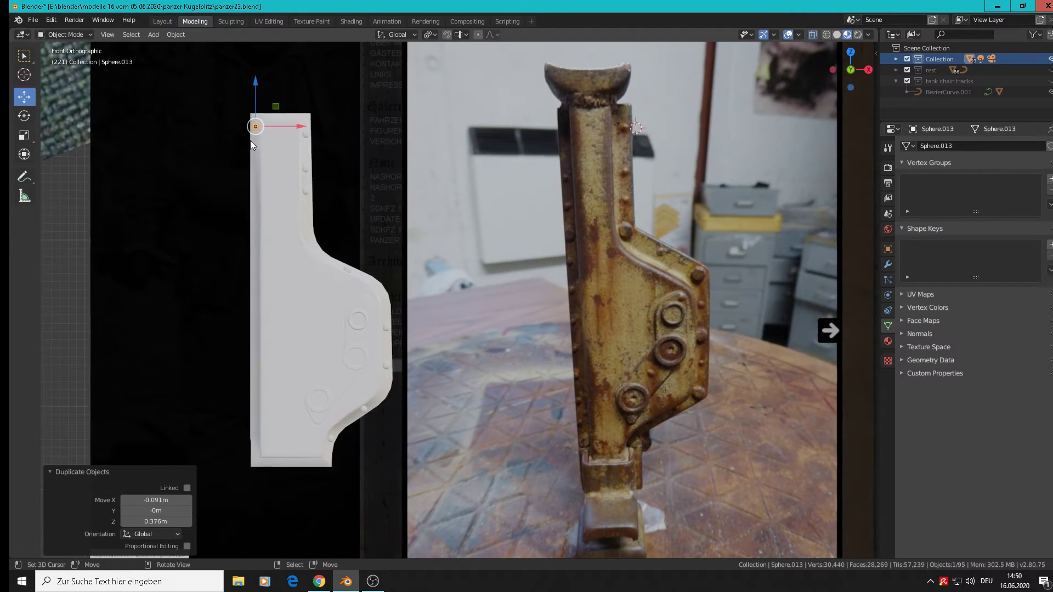
pyautogui.press('g')
pyautogui.press('z')
pyautogui.click(257, 85)
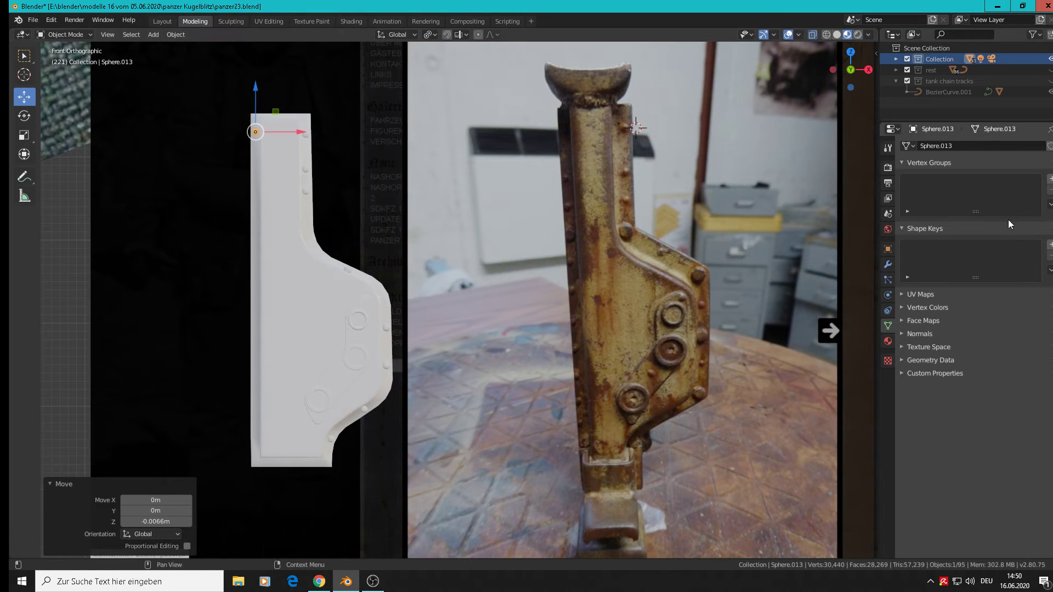
# Add an Array modifier to the rivet at the top of the straight long edge
pyautogui.click(888, 264)
pyautogui.click(946, 145)
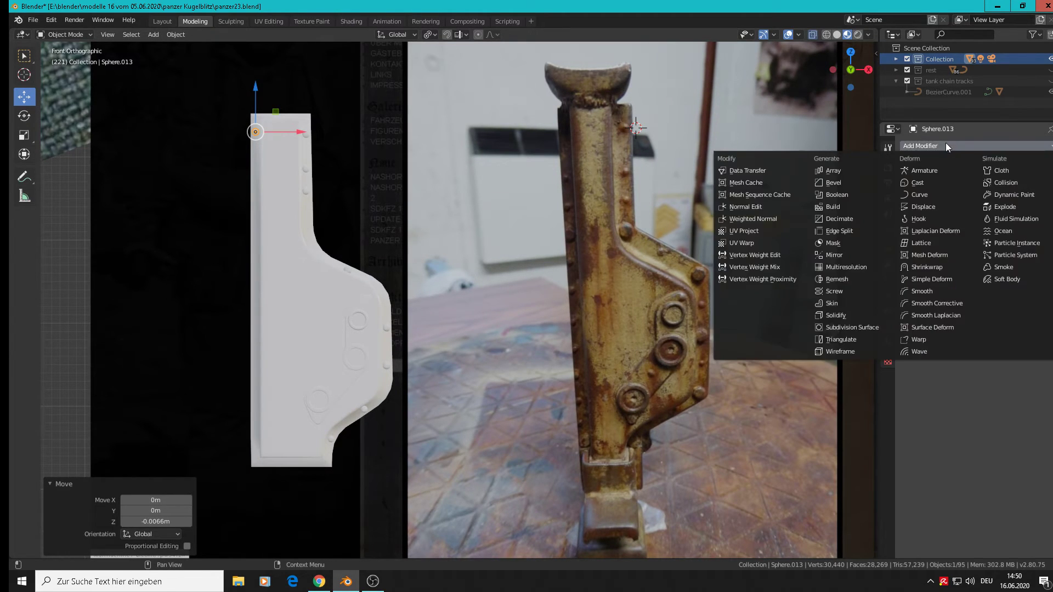
pyautogui.click(848, 175)
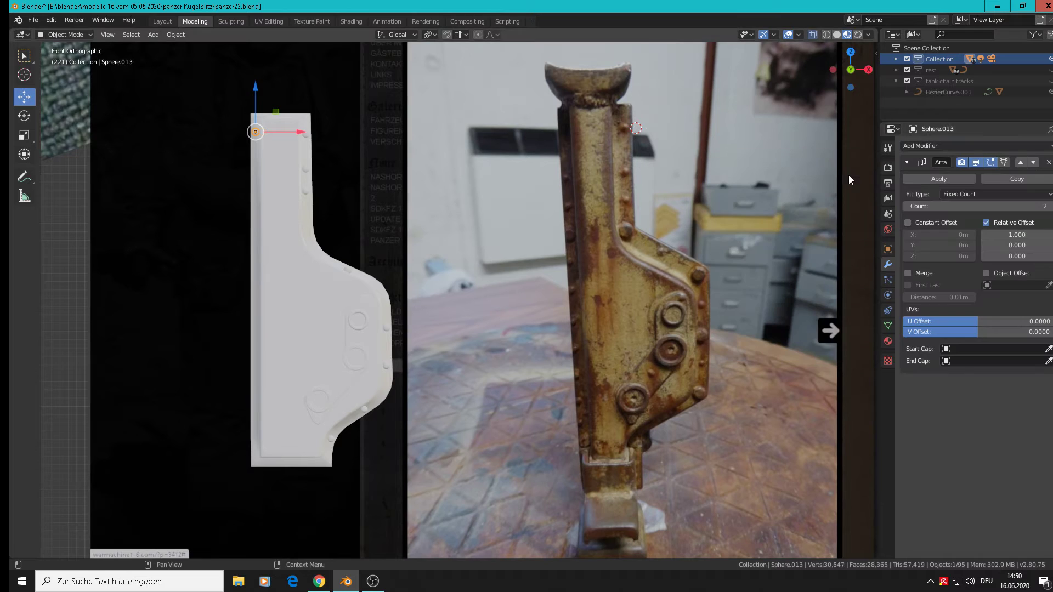
# Set the rivet array's relative offset to 0 in X and -2 in Z
pyautogui.click(1025, 256)
pyautogui.write('1')
pyautogui.press('Return')
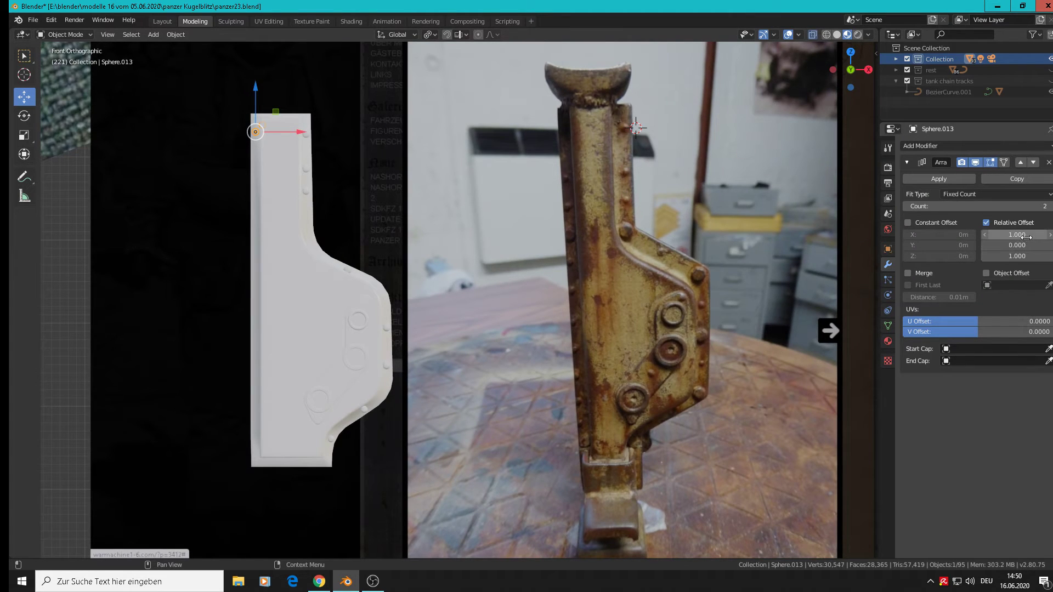
pyautogui.click(1026, 235)
pyautogui.write('0')
pyautogui.press('Return')
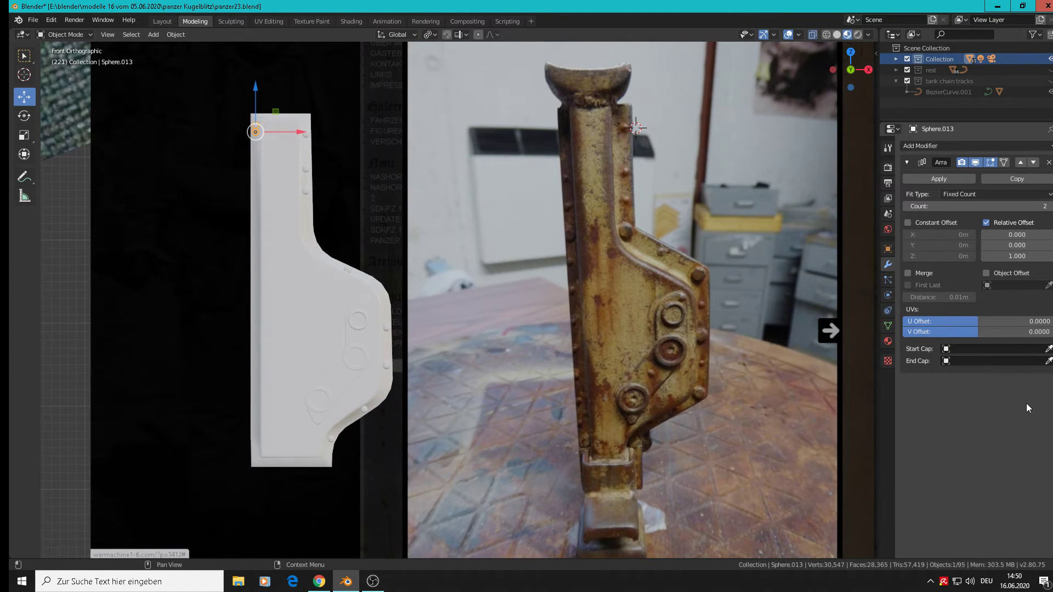
pyautogui.moveTo(1017, 256)
pyautogui.mouseDown()
pyautogui.moveTo(1038, 256)
pyautogui.moveTo(1014, 254)
pyautogui.mouseUp()
pyautogui.click(1015, 255)
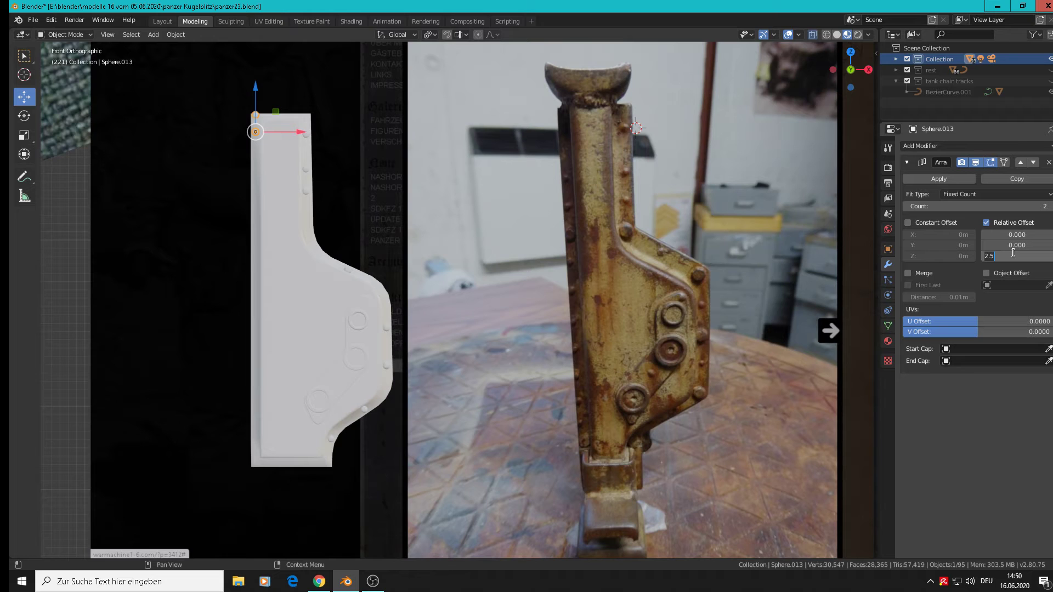
pyautogui.write('-2')
pyautogui.press('Return')
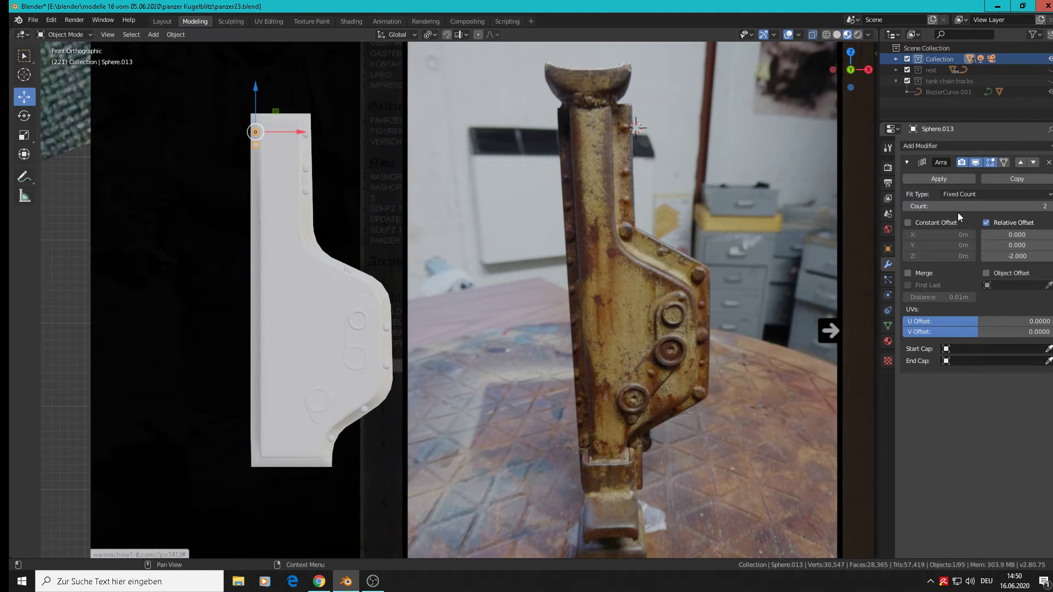
# Set the rivet array's count to 12 and its relative Z offset to -4.3, then deselect the rivets
pyautogui.click(1009, 204)
pyautogui.write('1')
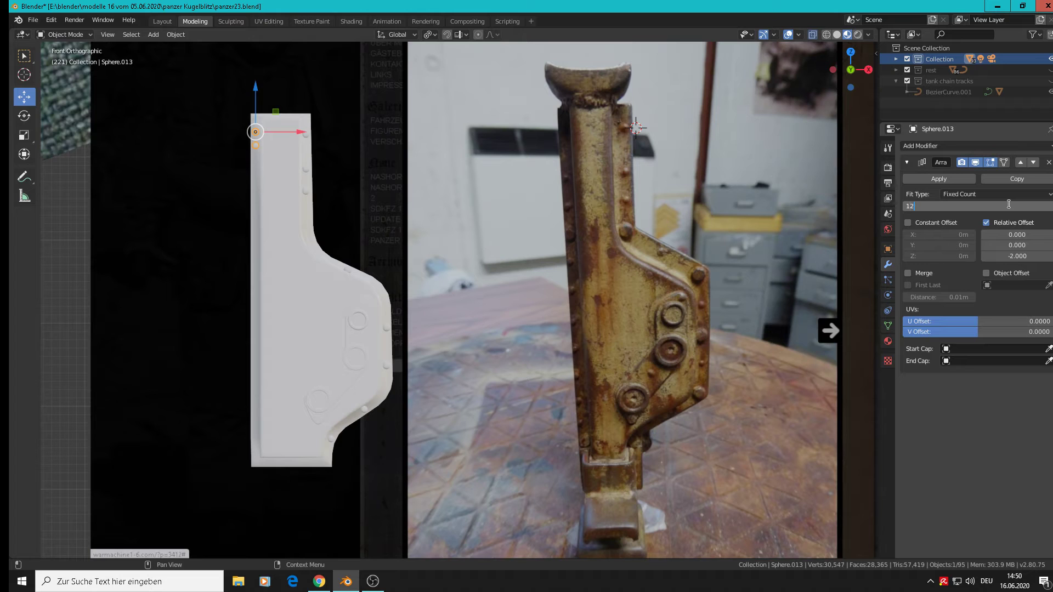
pyautogui.write('2')
pyautogui.press('Return')
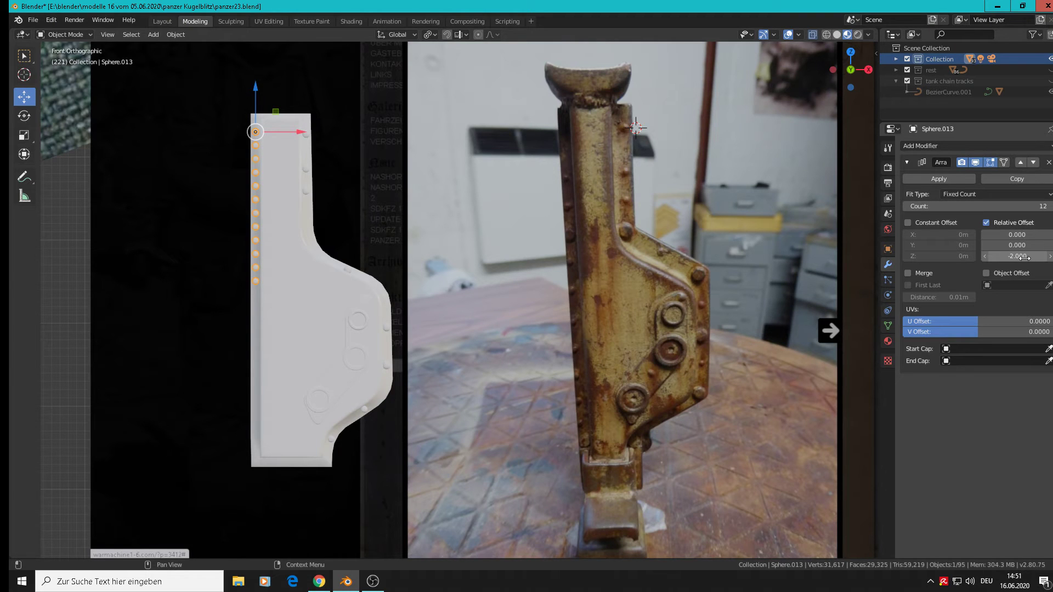
pyautogui.moveTo(1023, 256); pyautogui.dragTo(901, 256)
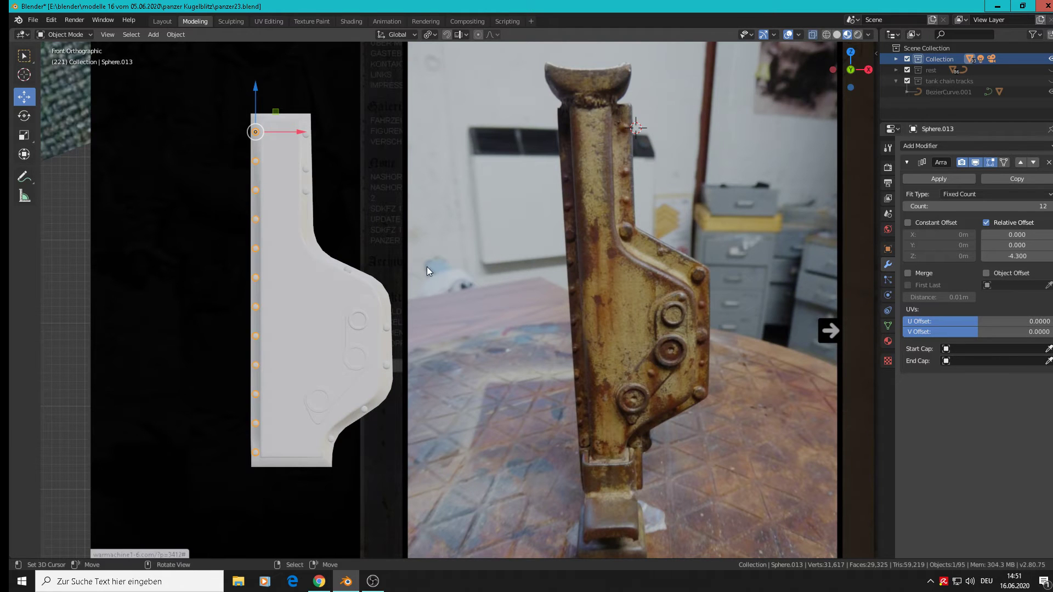
pyautogui.click(348, 219)
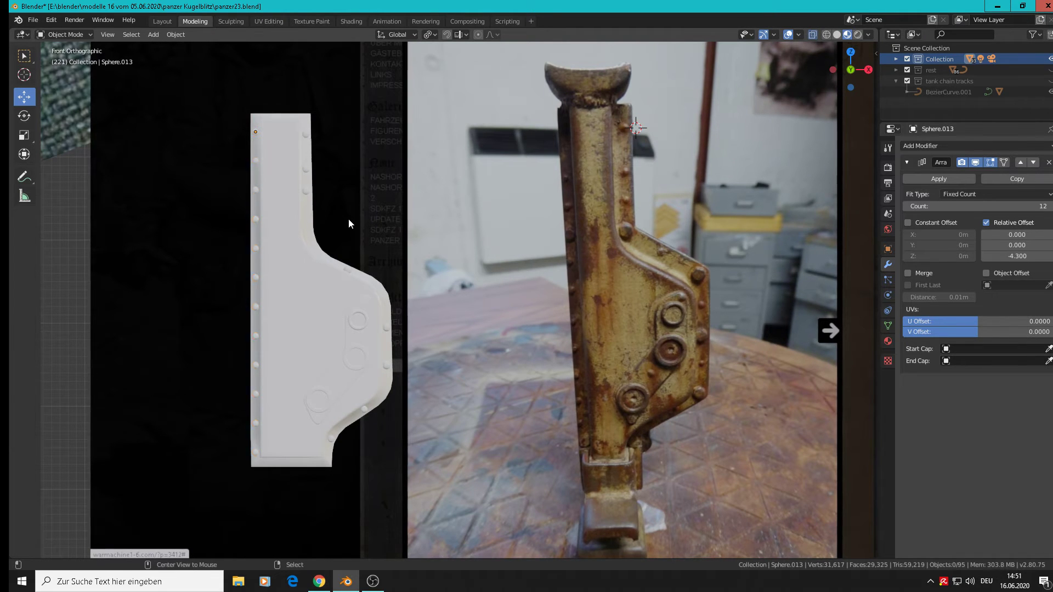
# Save the Blender file with the finished rivet row
pyautogui.moveTo(348, 218)
pyautogui.mouseDown(button='middle')
pyautogui.moveTo(396, 231)
pyautogui.moveTo(343, 208)
pyautogui.moveTo(307, 240)
pyautogui.moveTo(342, 235)
pyautogui.mouseUp(button='middle')
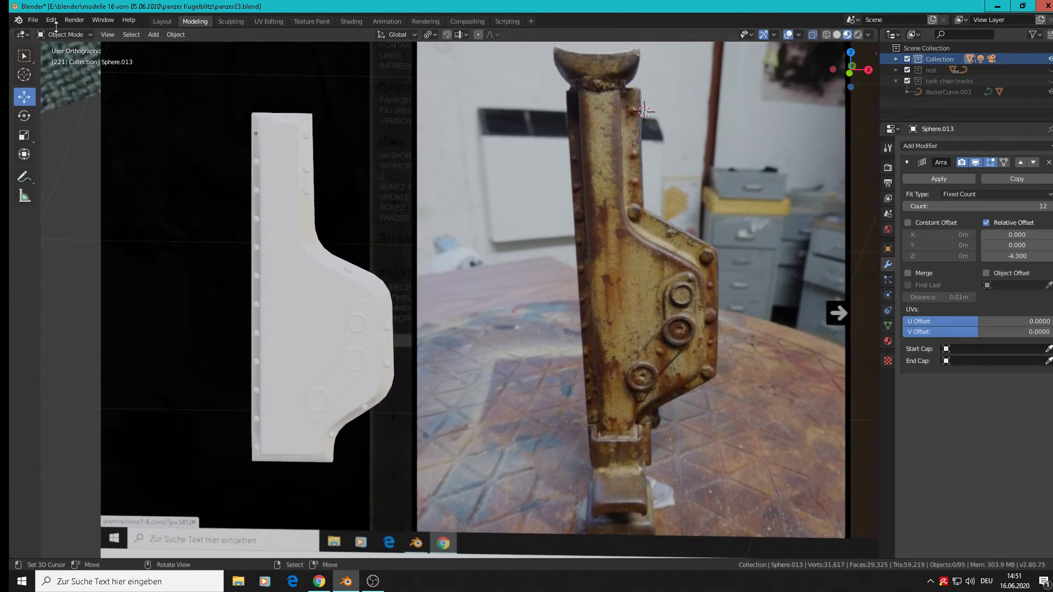
pyautogui.click(31, 22)
pyautogui.click(43, 94)
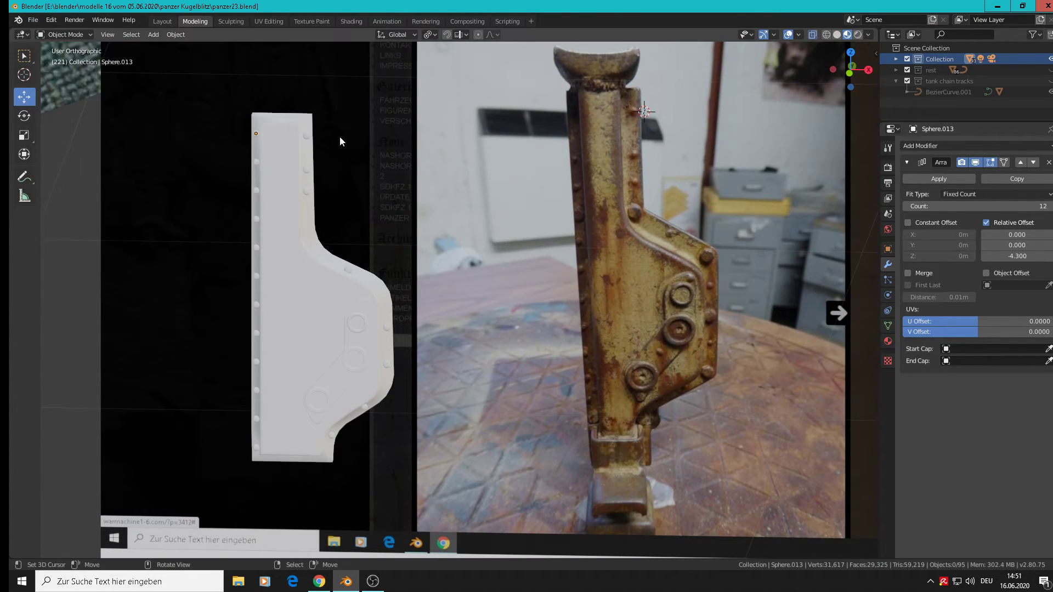
# Examine the foot and base of the jack in the blue jack and rusty side-view reference photos
pyautogui.press('KP_1')
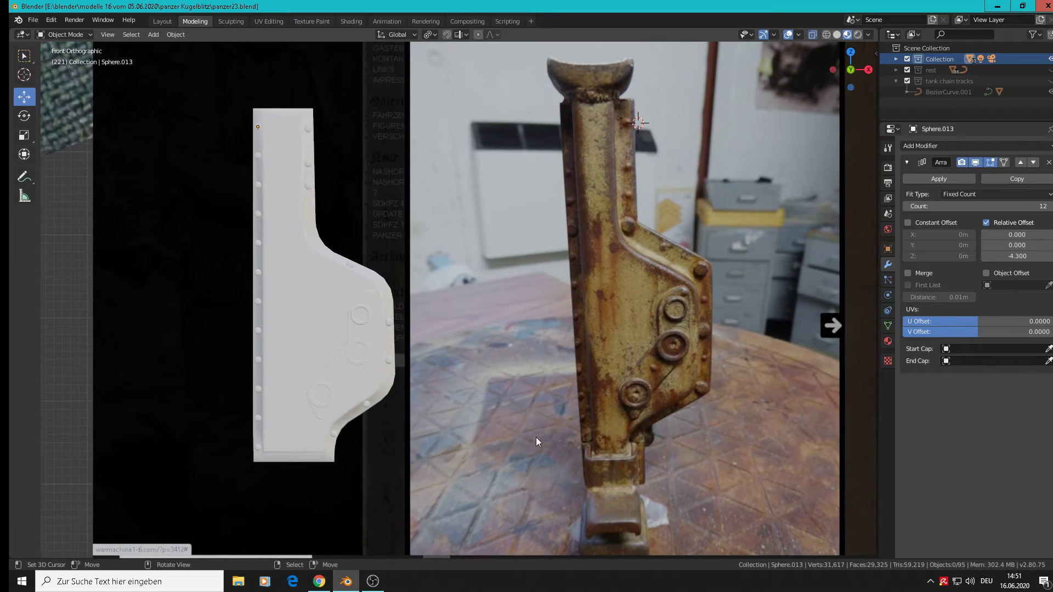
pyautogui.scroll(-3, 535, 436)
pyautogui.keyDown('shift'); pyautogui.moveTo(647, 479); pyautogui.dragTo(532, 302, button='middle'); pyautogui.keyUp('shift')
pyautogui.scroll(2, 494, 324)
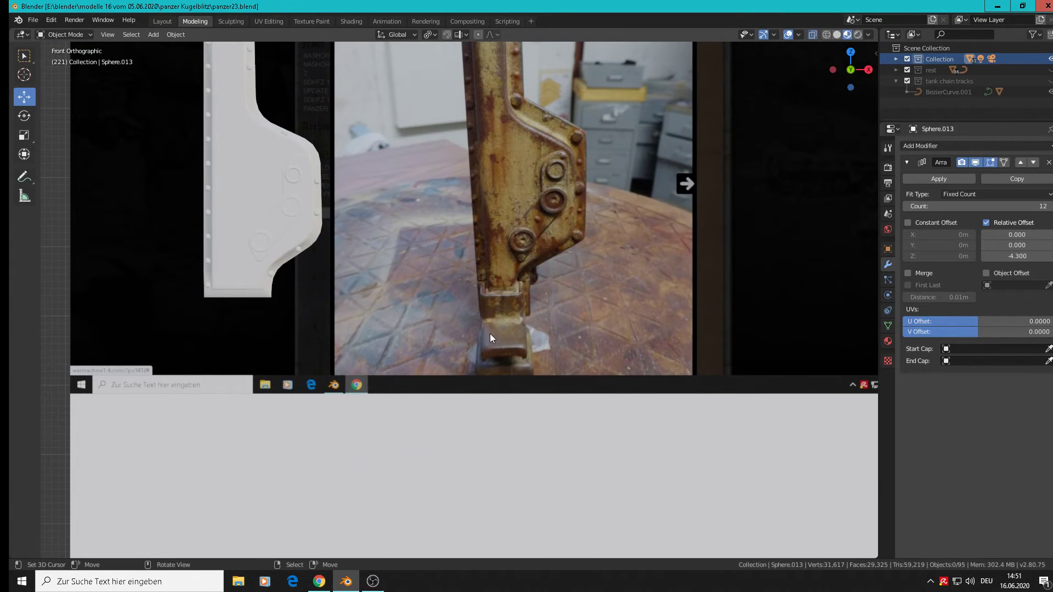
pyautogui.scroll(-7, 507, 345)
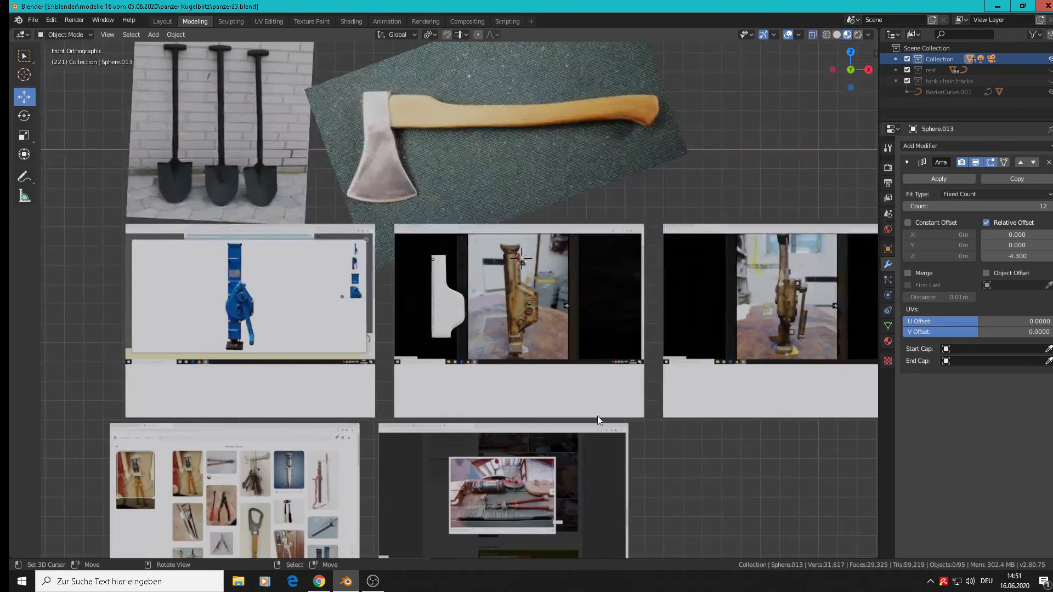
pyautogui.keyDown('shift'); pyautogui.moveTo(623, 403); pyautogui.dragTo(537, 390, button='middle'); pyautogui.keyUp('shift')
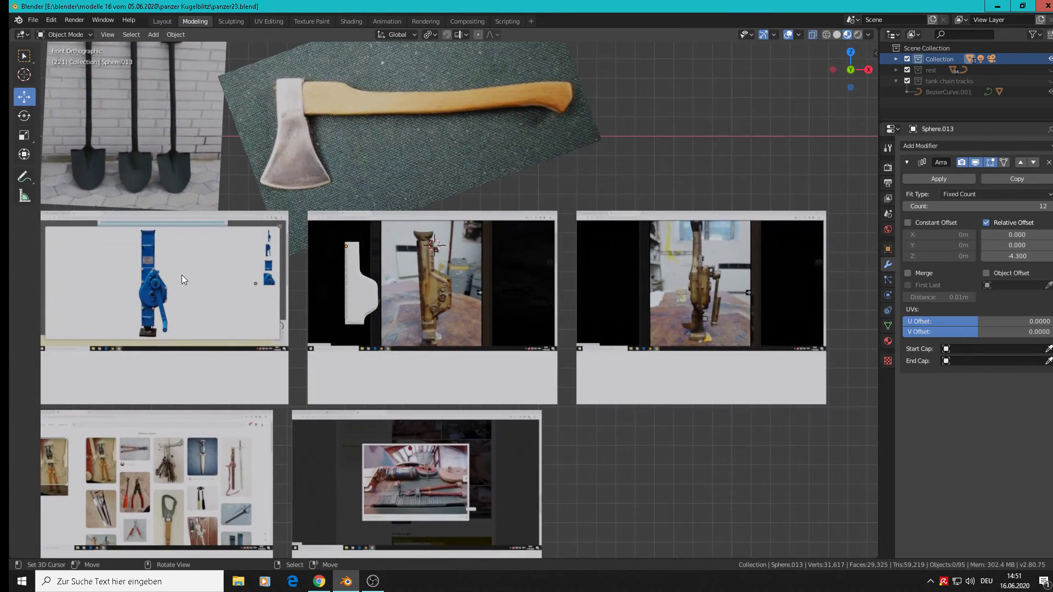
pyautogui.scroll(8, 145, 306)
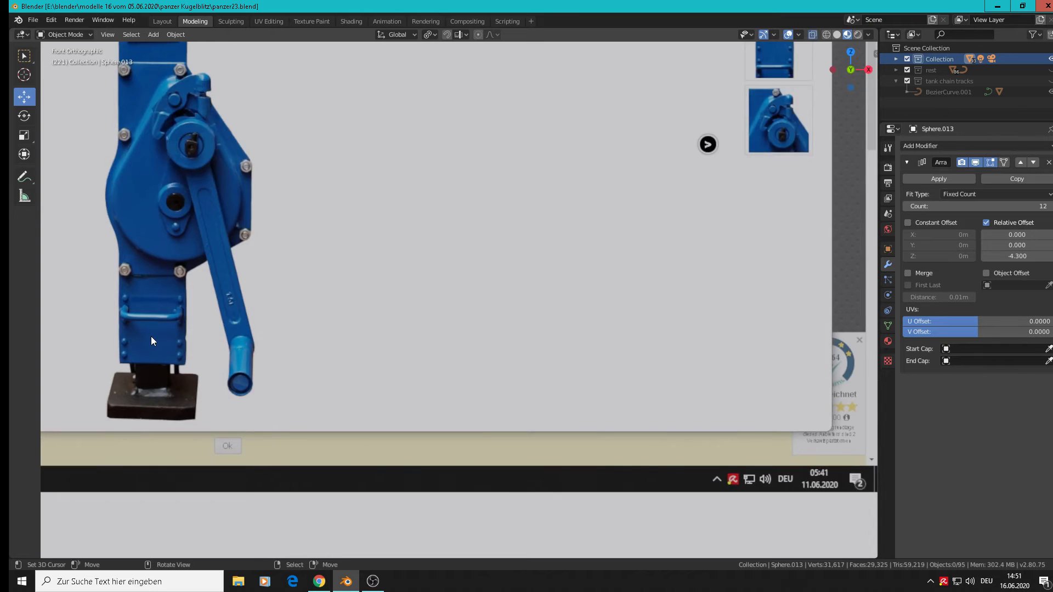
pyautogui.scroll(-8, 152, 340)
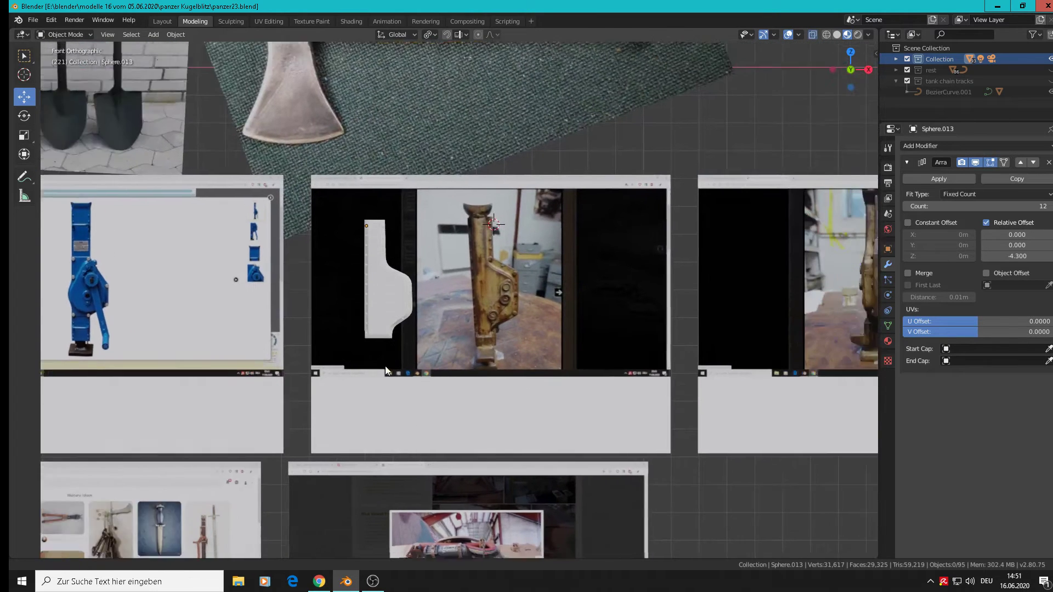
pyautogui.keyDown('shift'); pyautogui.moveTo(385, 366); pyautogui.dragTo(157, 338, button='middle'); pyautogui.keyUp('shift')
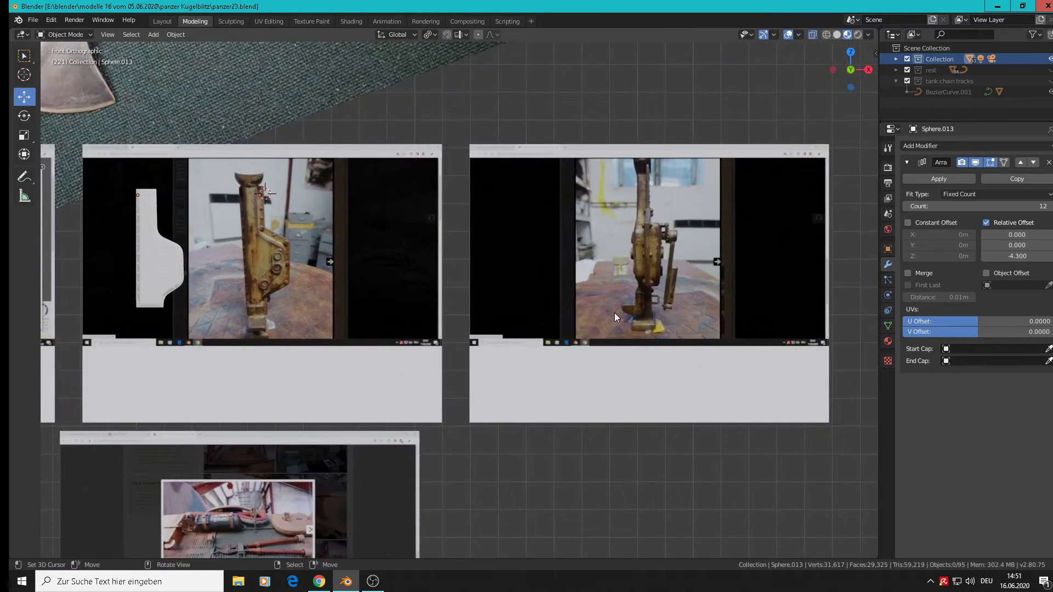
pyautogui.scroll(6, 654, 300)
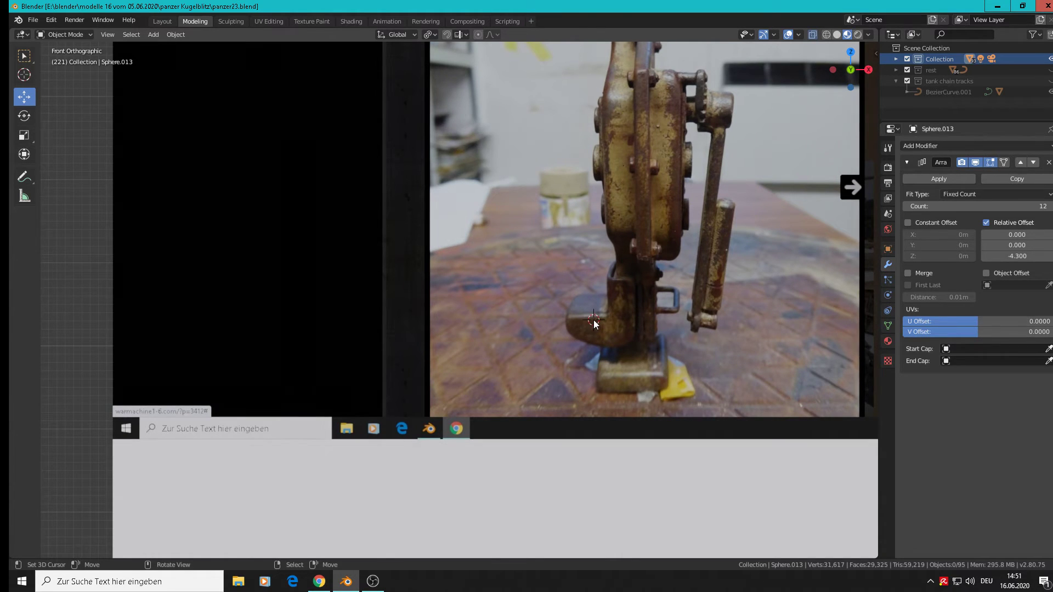
# Add a cube at the jack's foot bracket and scale it down by 0.263 and again by 0.084
pyautogui.click(153, 35)
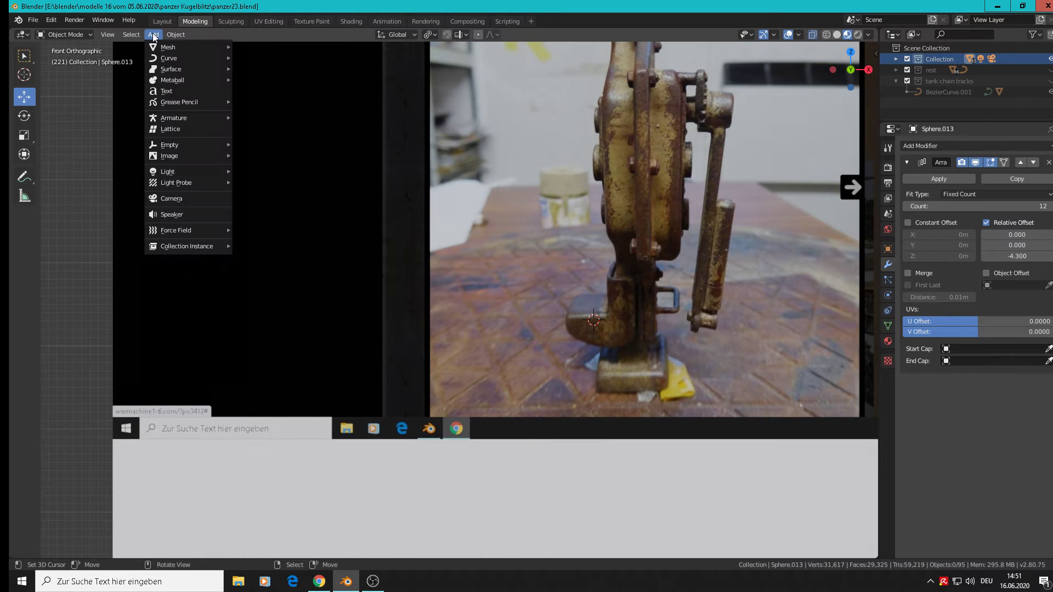
pyautogui.moveTo(168, 47)
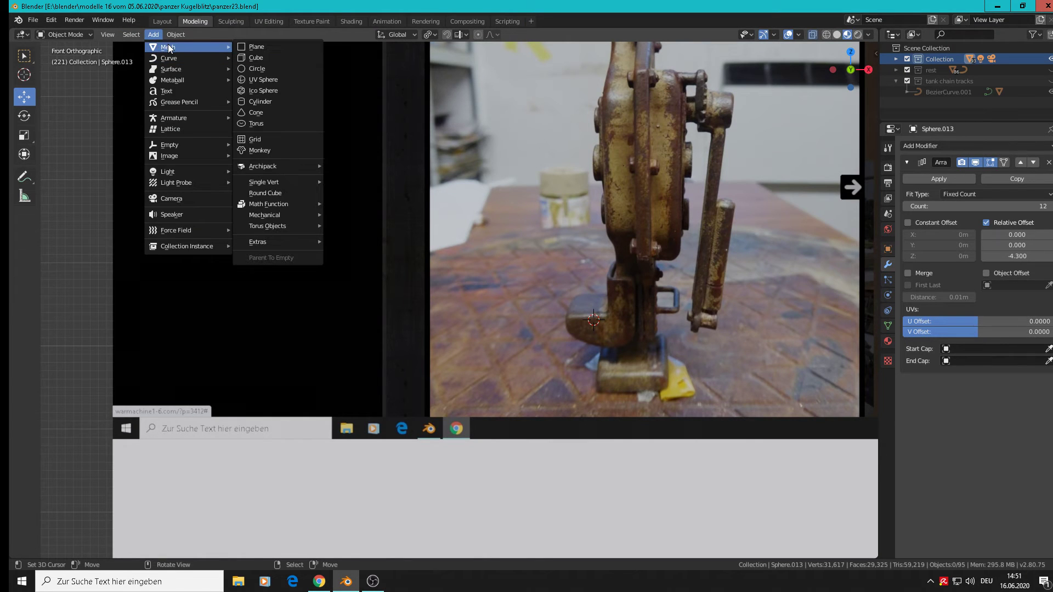
pyautogui.click(292, 59)
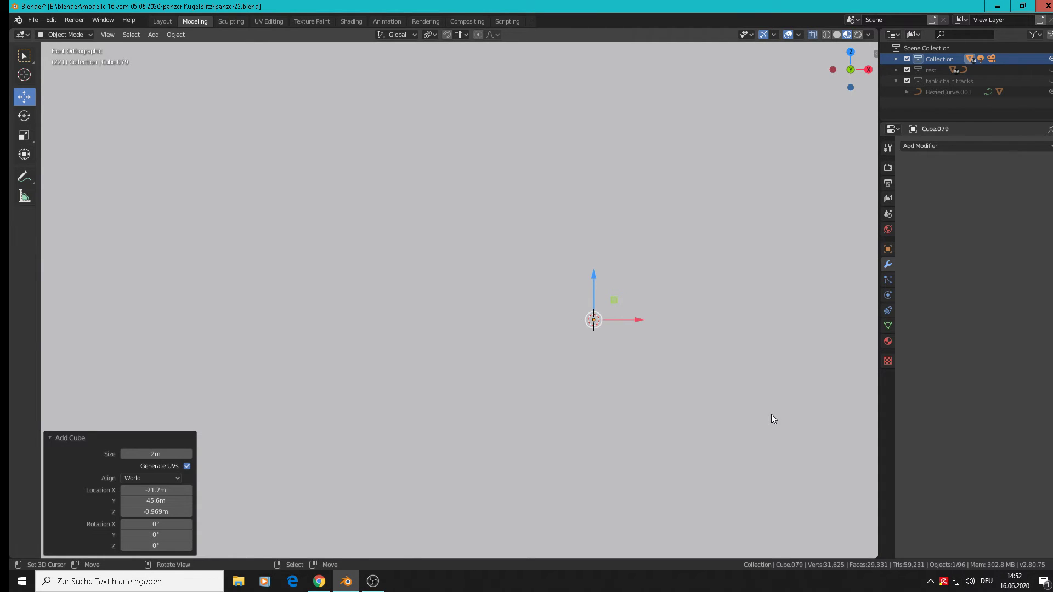
pyautogui.press('s')
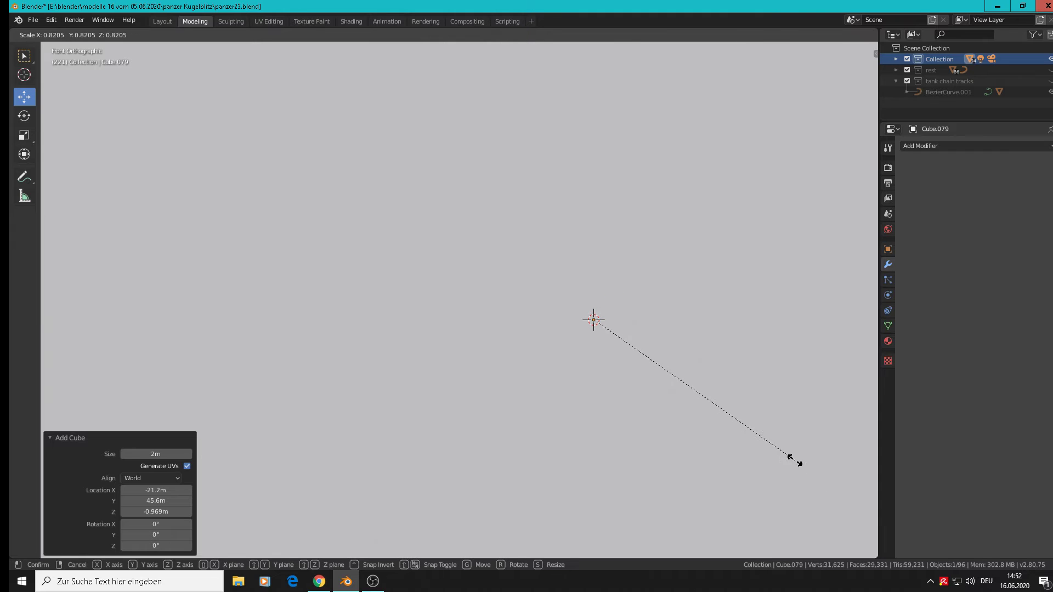
pyautogui.click(727, 385)
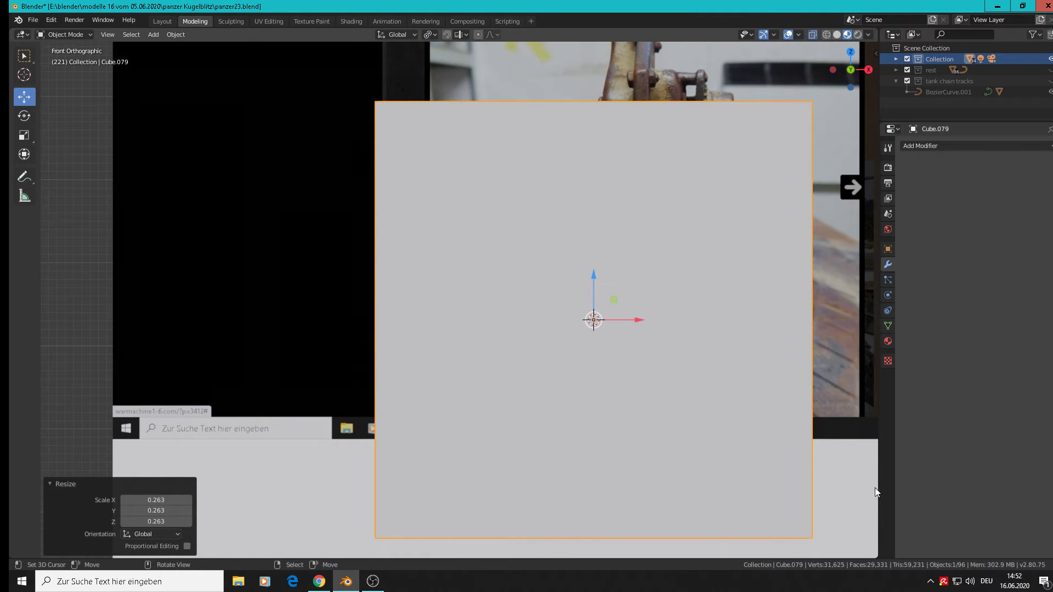
pyautogui.press('s')
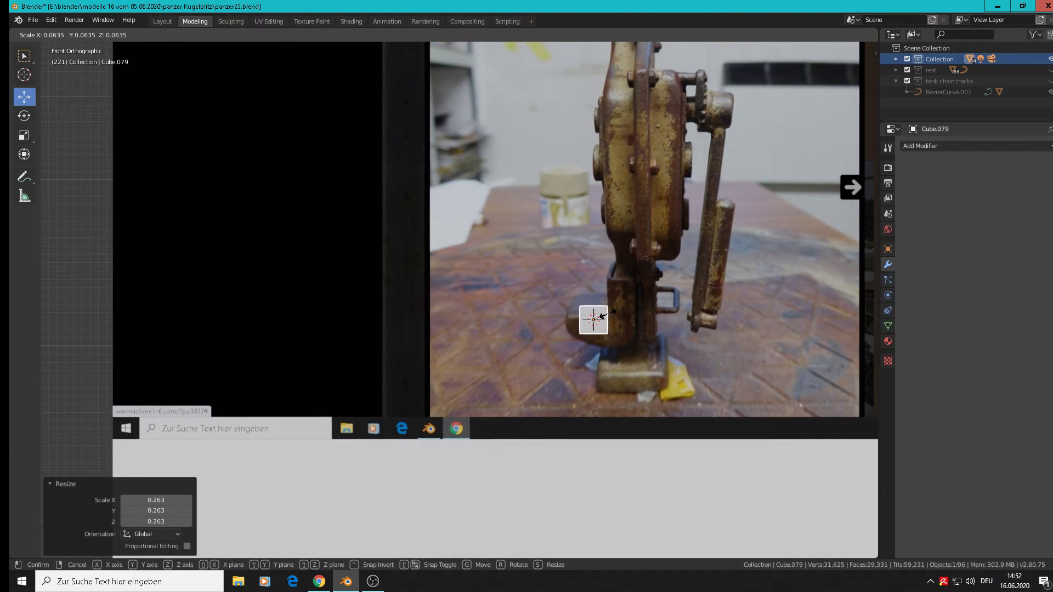
pyautogui.click(617, 317)
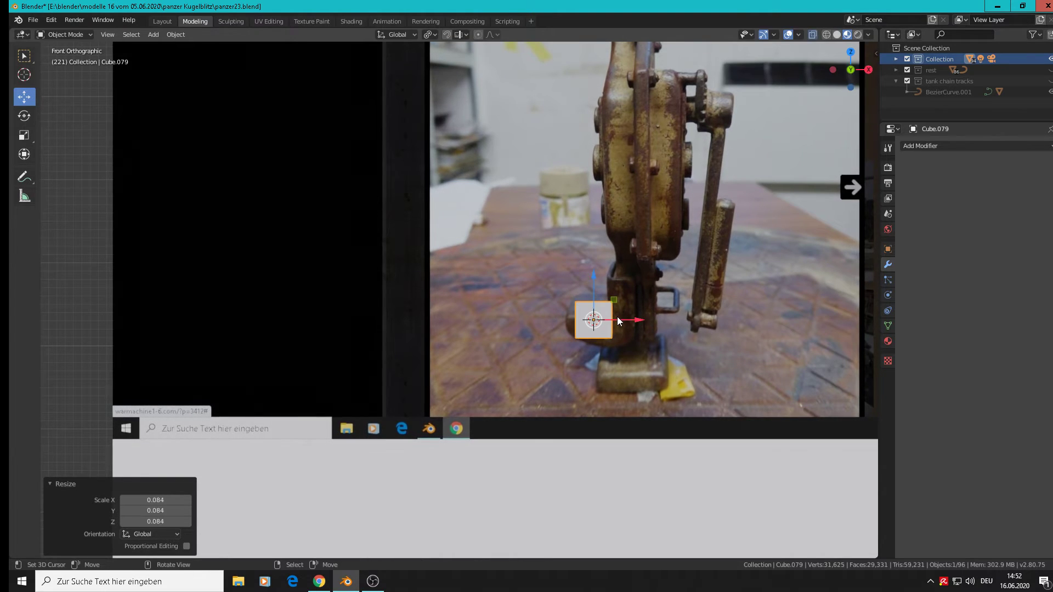
# Move the cube clear of the reference image and away from the jack's foot, including a shift of about -0.09 m in X
pyautogui.press('g')
pyautogui.press('x')
pyautogui.moveTo(617, 340); pyautogui.dragTo(563, 315, button='middle')
pyautogui.press('g')
pyautogui.press('y')
pyautogui.moveTo(598, 336); pyautogui.dragTo(588, 333)
pyautogui.scroll(3, 619, 342)
pyautogui.moveTo(636, 355); pyautogui.dragTo(595, 329, button='middle')
pyautogui.press('g')
pyautogui.click(540, 320)
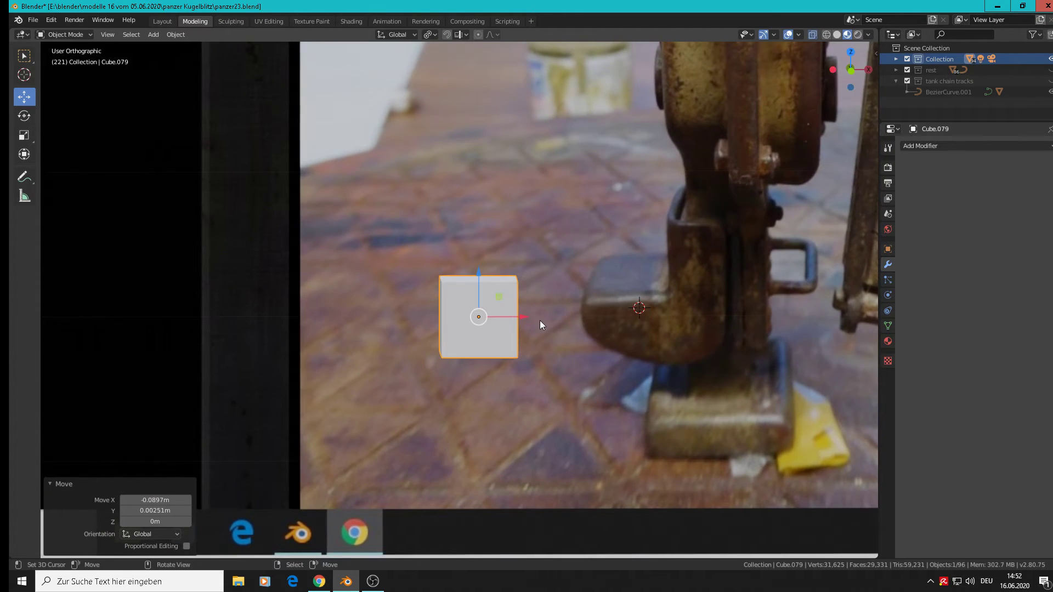
pyautogui.scroll(1, 539, 325)
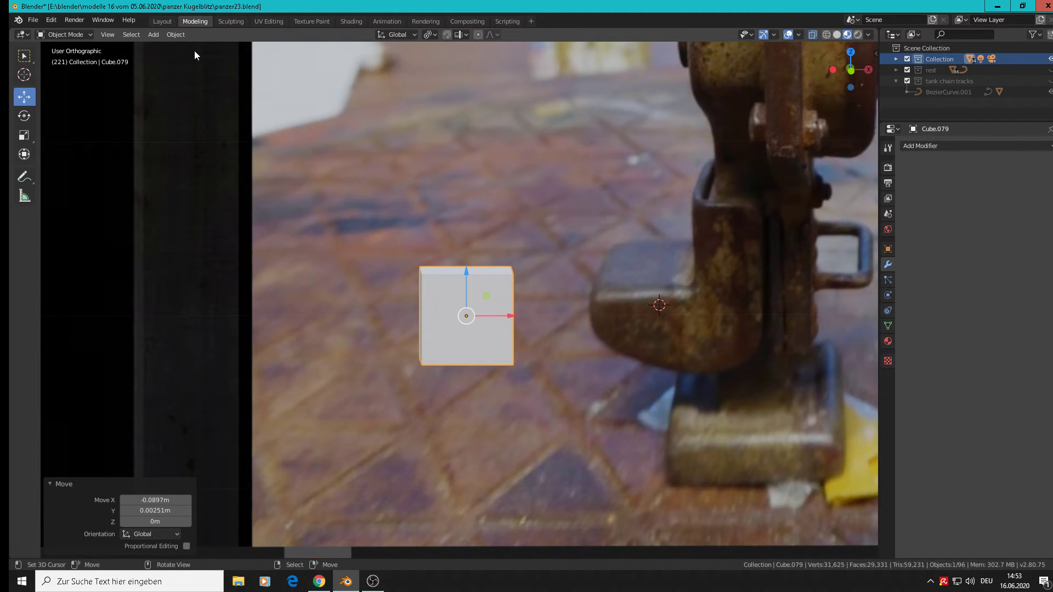
# In Edit Mode, raise the cube's lower outer edge about 0.0247 m so the underside slopes like the foot bracket
pyautogui.press('Tab')
pyautogui.moveTo(417, 312); pyautogui.dragTo(462, 357, button='middle')
pyautogui.press('KP_Decimal')
pyautogui.click(396, 372)
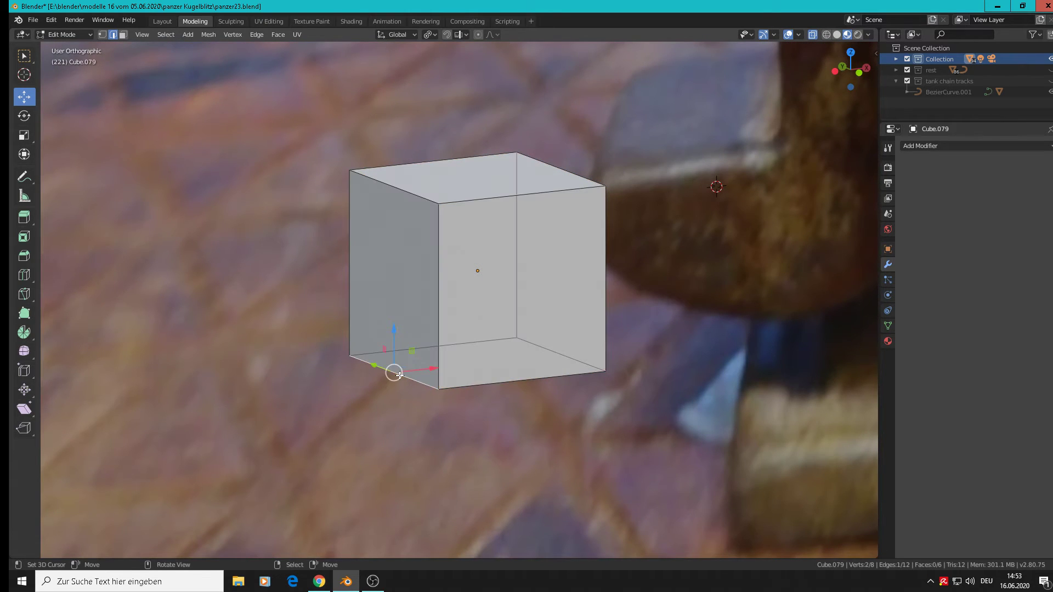
pyautogui.press('KP_1')
pyautogui.scroll(-2, 463, 309)
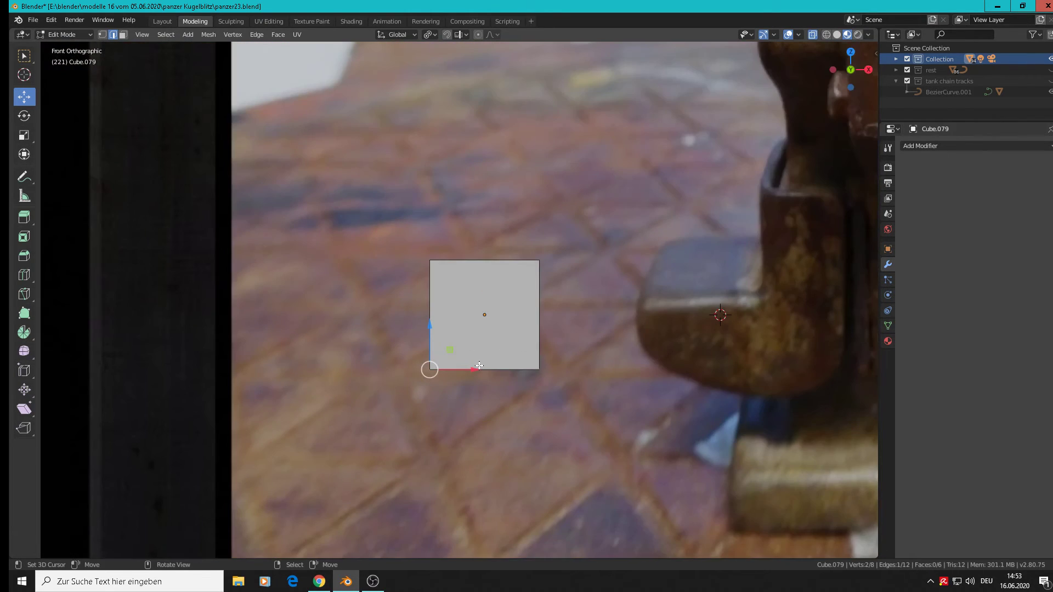
pyautogui.moveTo(433, 327); pyautogui.dragTo(437, 266)
pyautogui.scroll(-2, 605, 289)
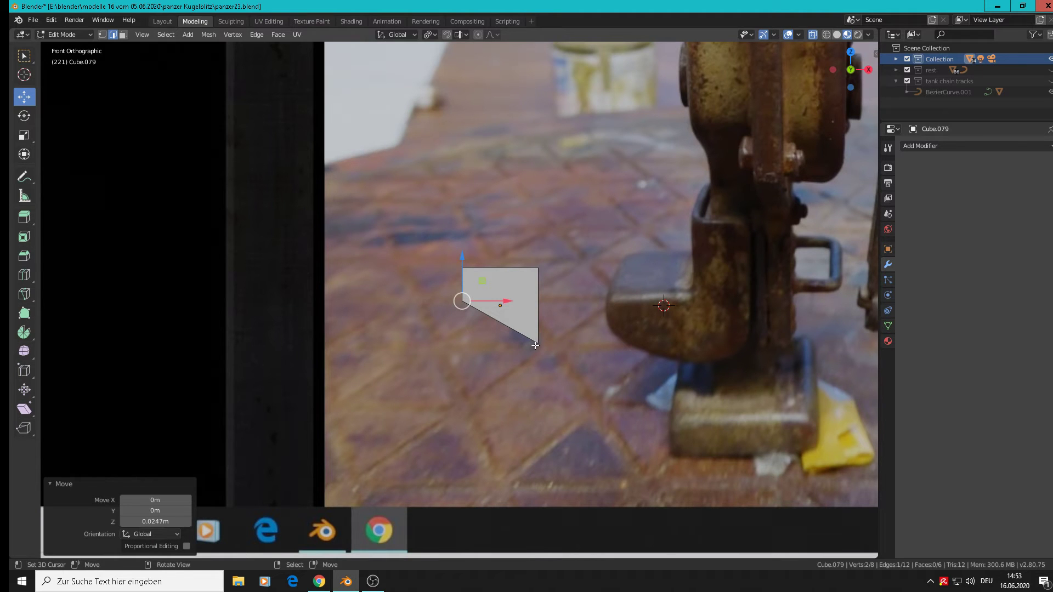
pyautogui.keyDown('shift'); pyautogui.moveTo(592, 341); pyautogui.dragTo(560, 351, button='middle'); pyautogui.keyUp('shift')
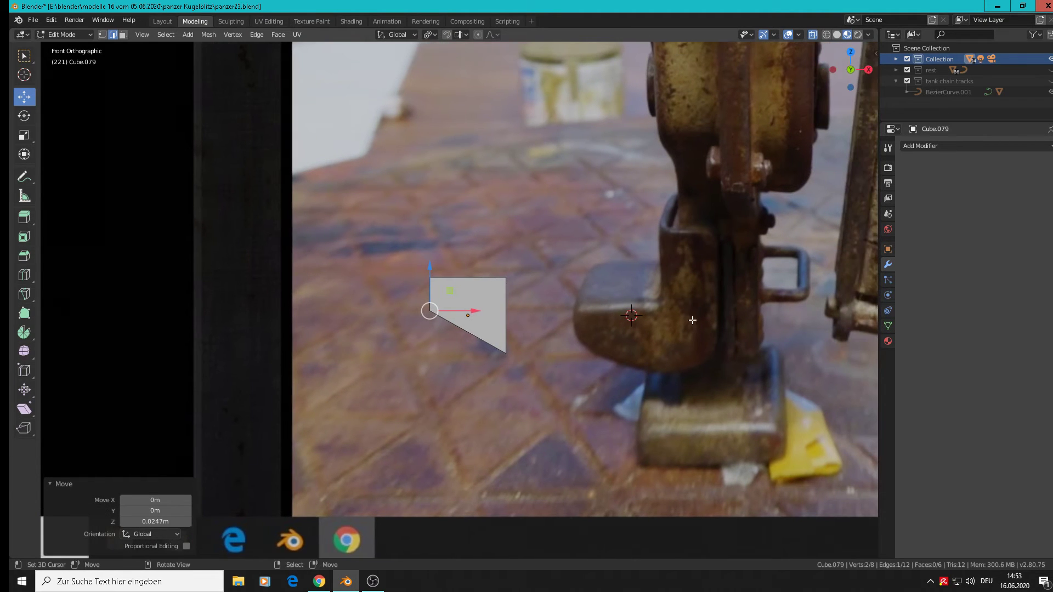
# Extrude the block's taller end face about 0.0248 m along X towards the jack and switch to edge selection
pyautogui.moveTo(692, 320); pyautogui.dragTo(648, 299, button='middle')
pyautogui.click(123, 34)
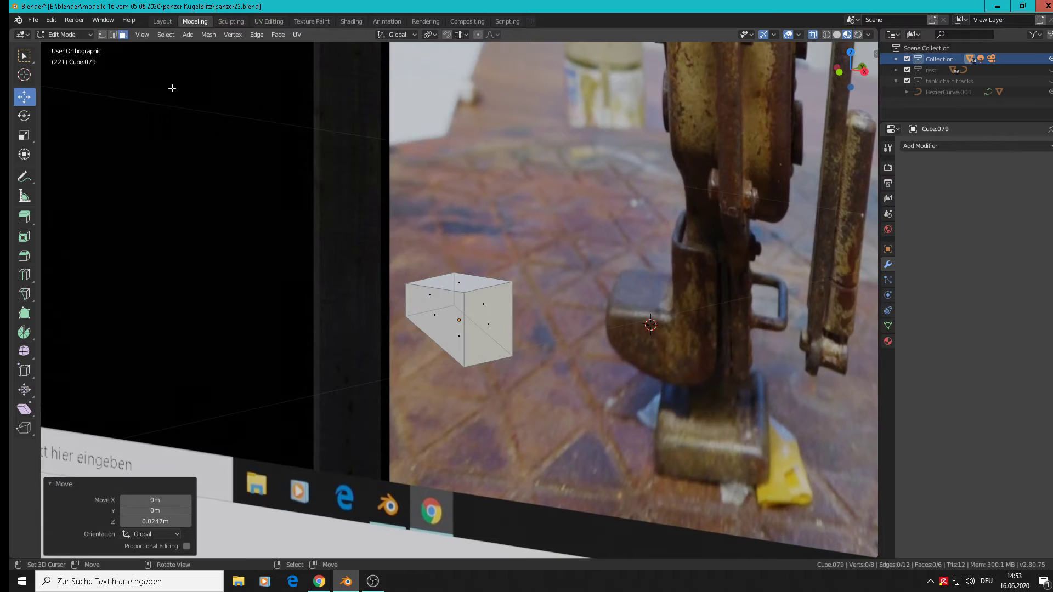
pyautogui.click(494, 329)
pyautogui.press('KP_1')
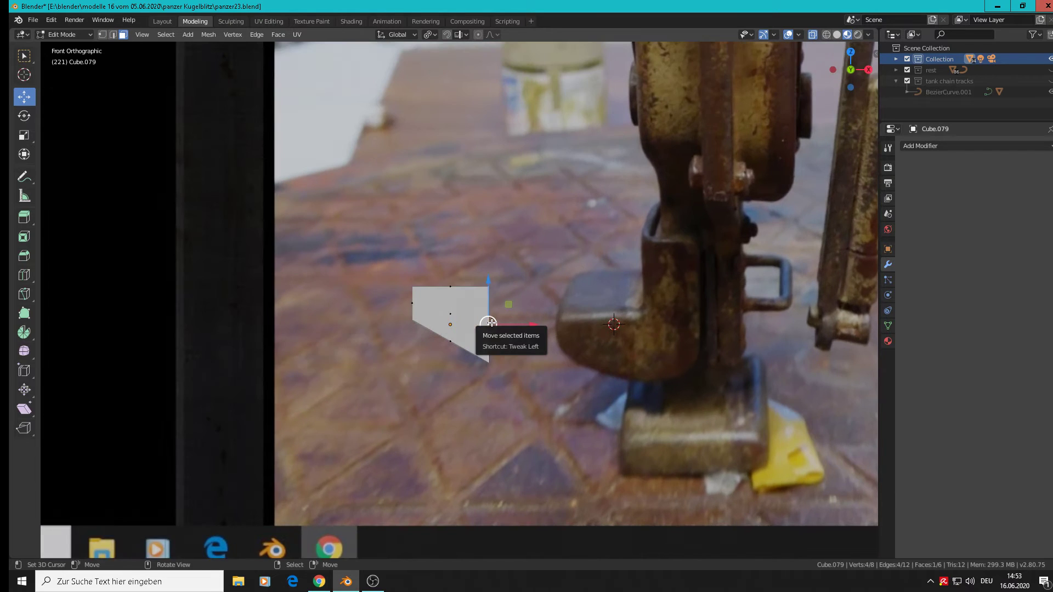
pyautogui.press('e')
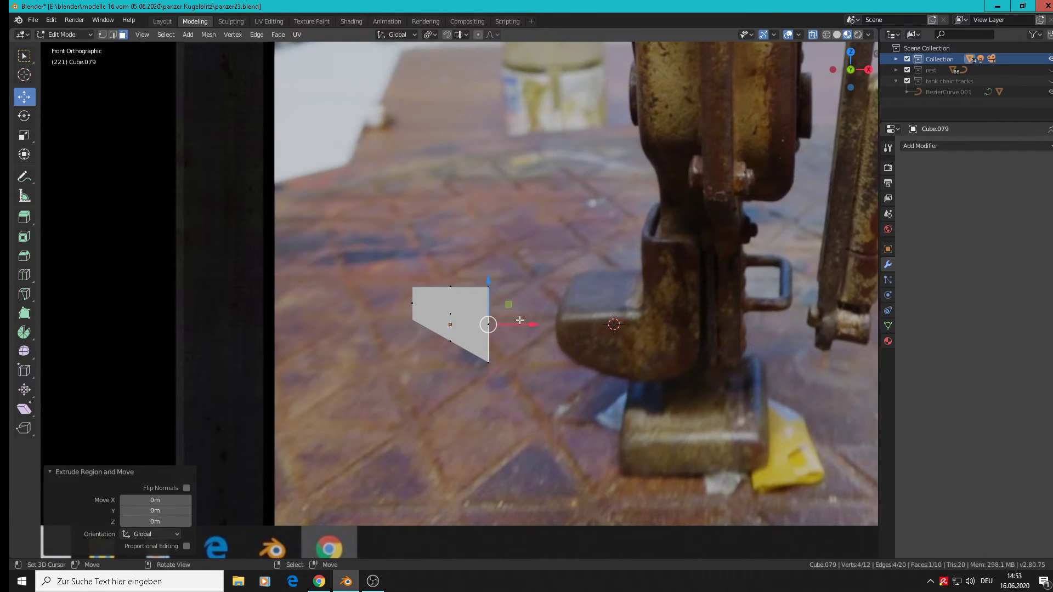
pyautogui.click(562, 327)
pyautogui.click(113, 35)
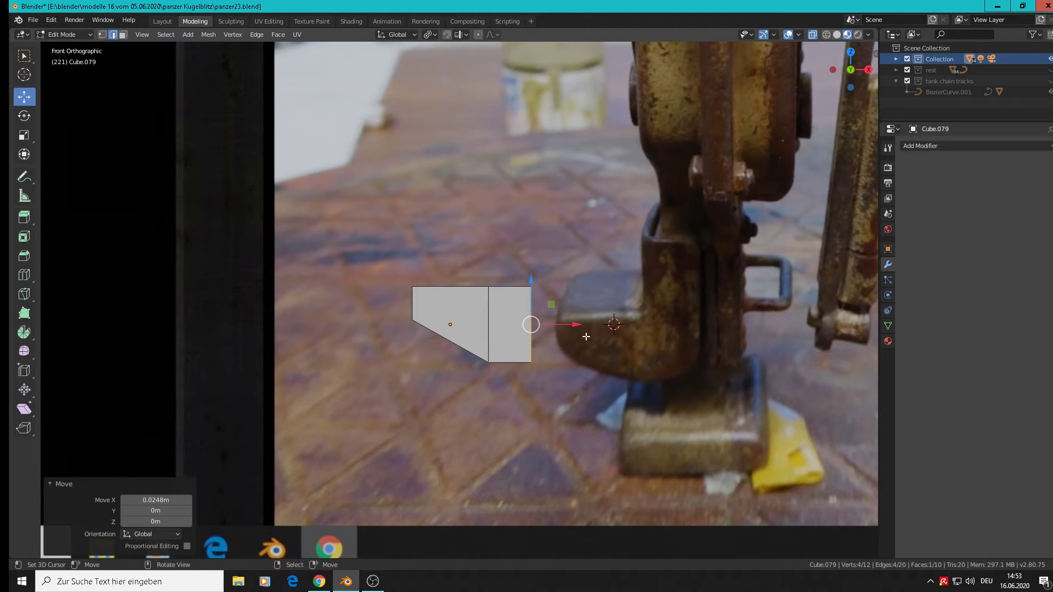
# Raise the lower edge of the extruded end about 0.00663 m in Z so its underside slopes upward towards the jack
pyautogui.moveTo(586, 344); pyautogui.dragTo(497, 383, button='middle')
pyautogui.scroll(1, 497, 382)
pyautogui.click(526, 362)
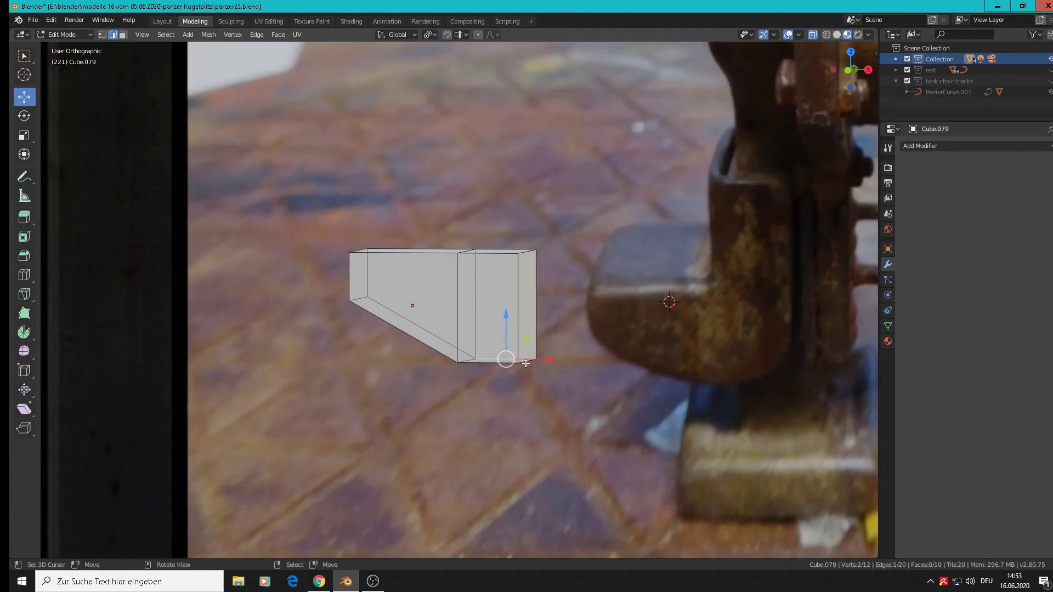
pyautogui.moveTo(526, 340); pyautogui.dragTo(528, 322)
pyautogui.scroll(-3, 528, 322)
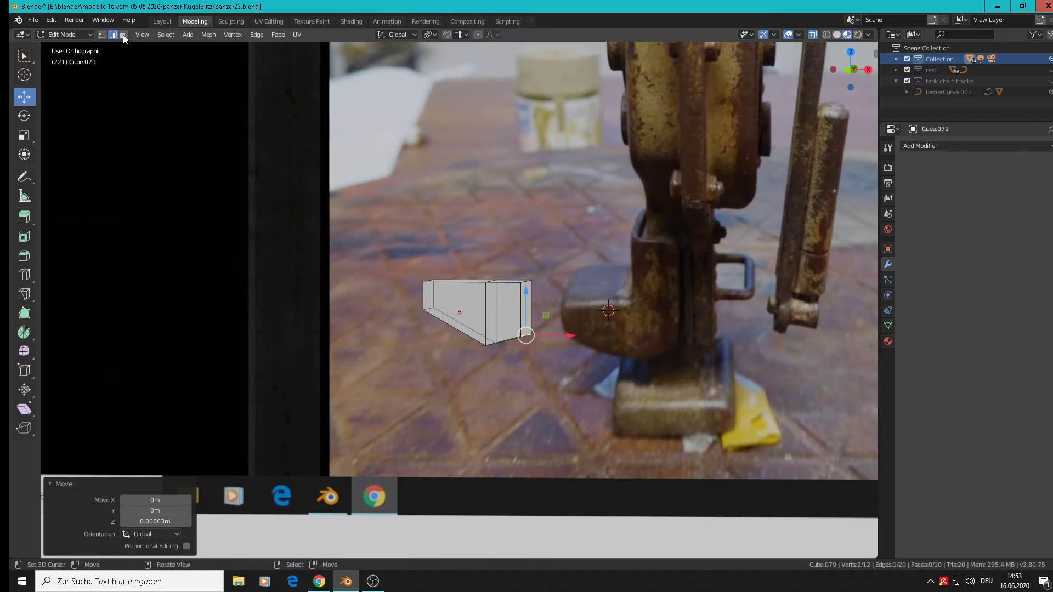
# Extrude the top face of the end section nearest the jack about 0.0395 m upward along Z
pyautogui.moveTo(485, 224); pyautogui.dragTo(499, 250, button='middle')
pyautogui.click(500, 286)
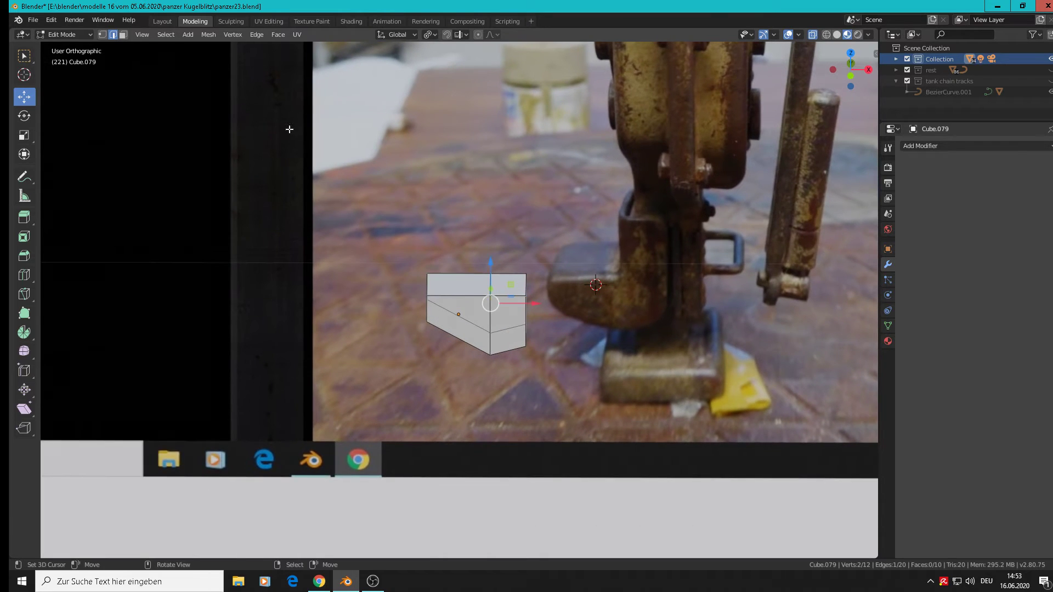
pyautogui.click(123, 34)
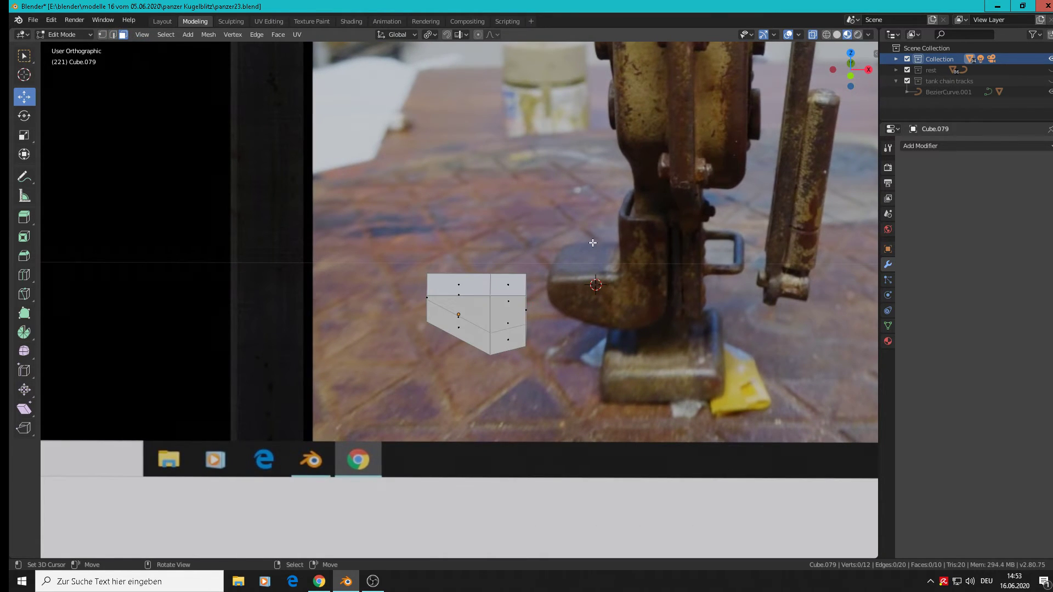
pyautogui.click(507, 283)
pyautogui.press('e')
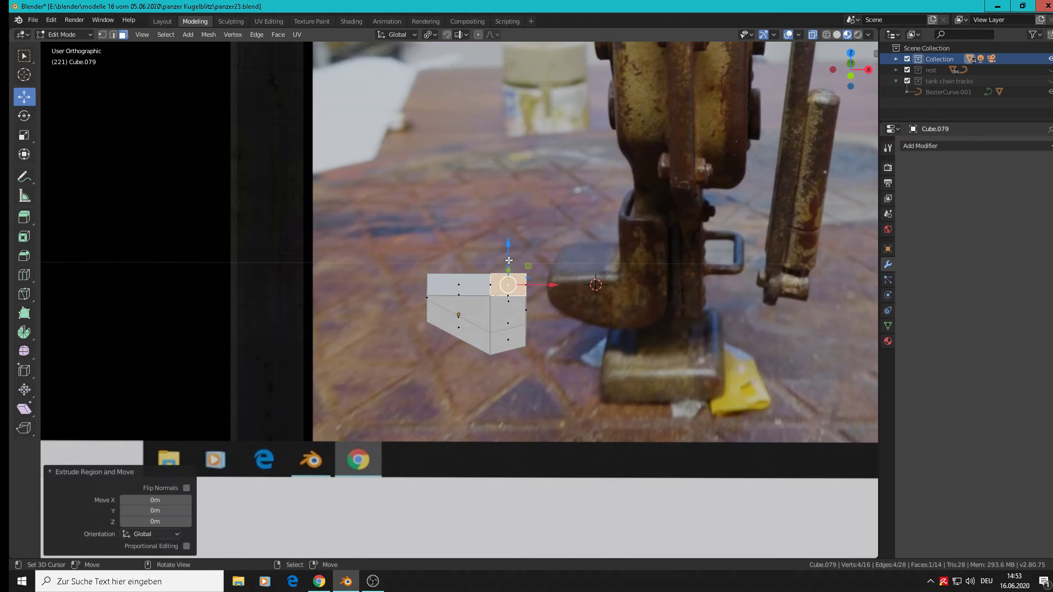
pyautogui.click(508, 199)
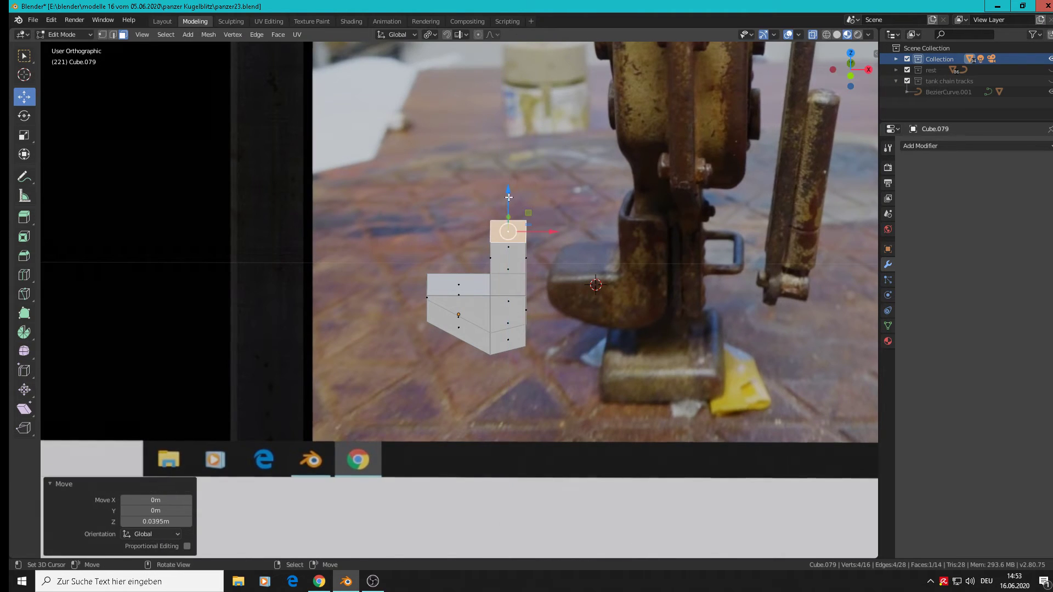
# Add two lengthwise loop cuts around the L-shaped block, dividing its width into three strips
pyautogui.moveTo(570, 257); pyautogui.dragTo(635, 316, button='middle')
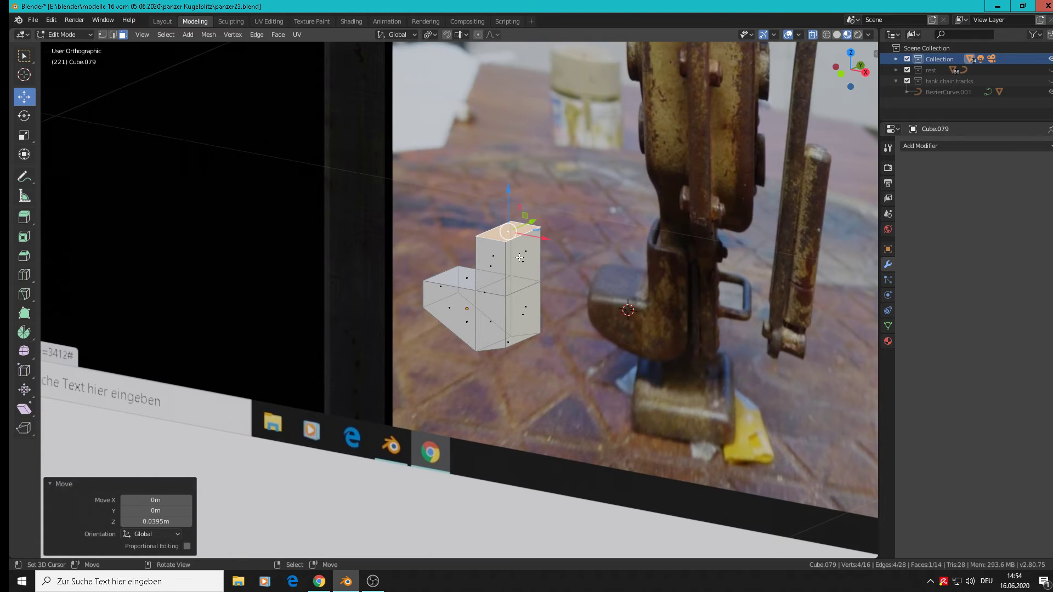
pyautogui.scroll(3, 519, 258)
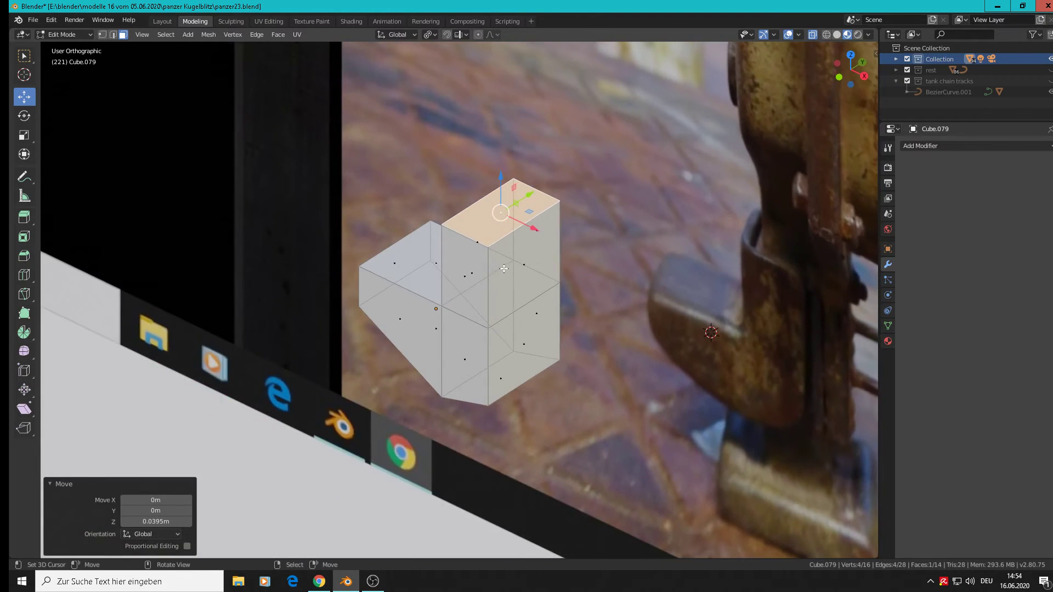
pyautogui.scroll(2, 504, 268)
pyautogui.hotkey('ctrl', 'r')
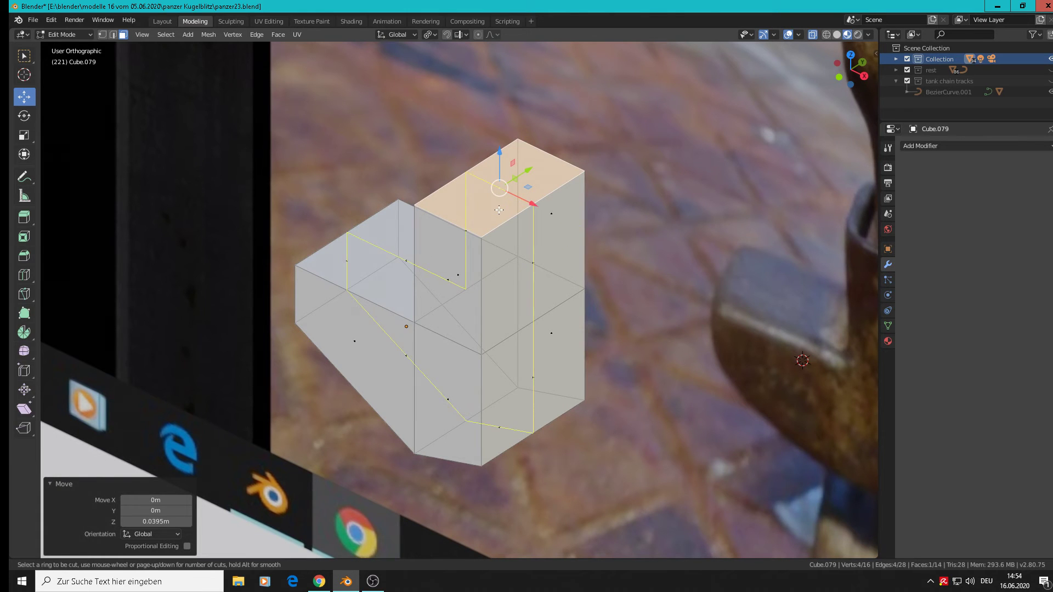
pyautogui.scroll(1, 500, 210)
pyautogui.click(498, 211)
pyautogui.click(497, 211)
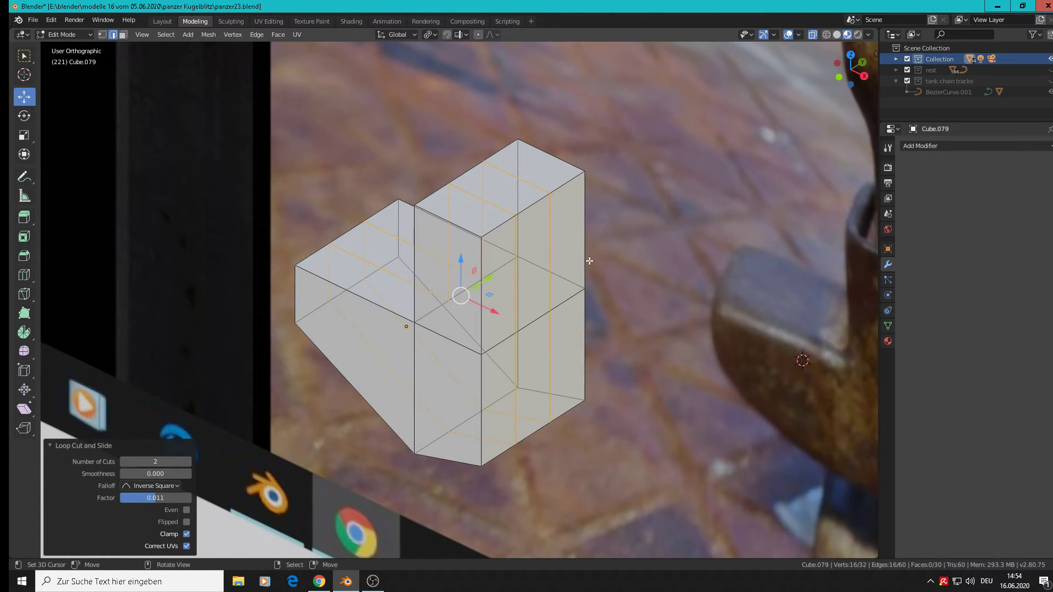
pyautogui.press('s')
pyautogui.press('y')
pyautogui.rightClick(680, 242)
pyautogui.moveTo(648, 282); pyautogui.dragTo(600, 295, button='middle')
pyautogui.press('s')
pyautogui.press('y')
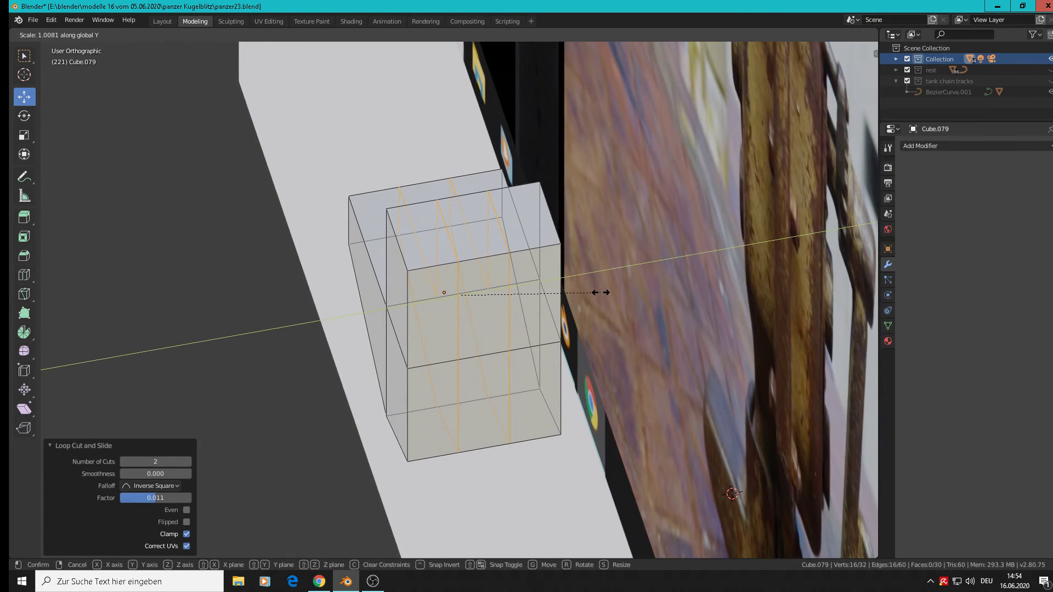
pyautogui.rightClick(625, 285)
# Shift the two new edge loops out towards the block's side faces, by about -0.00985 m and 0.0107 m in Y
pyautogui.keyDown('alt'); pyautogui.click(459, 287); pyautogui.keyUp('alt')
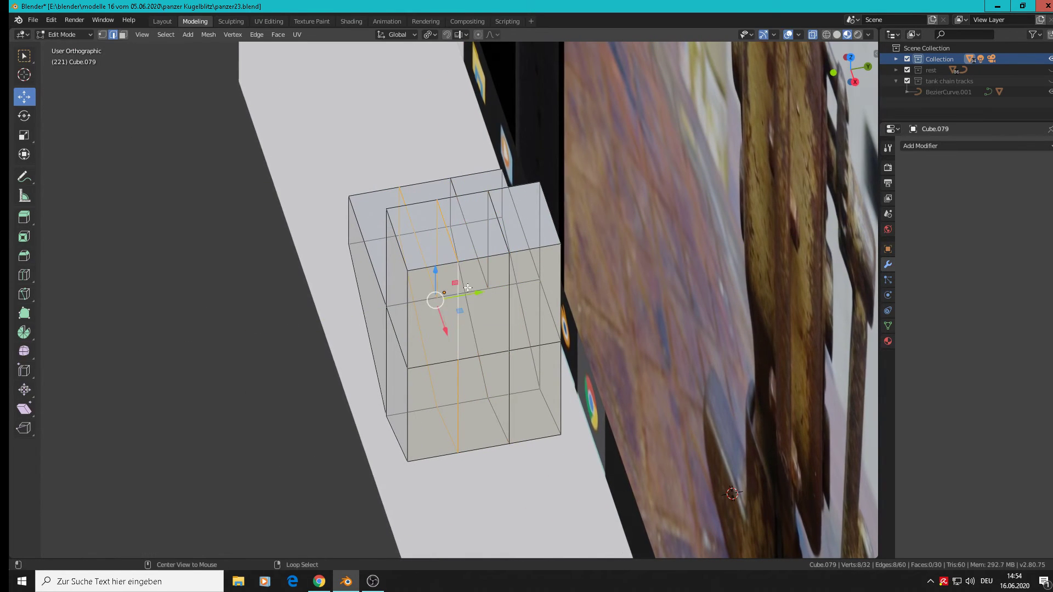
pyautogui.press('g')
pyautogui.press('y')
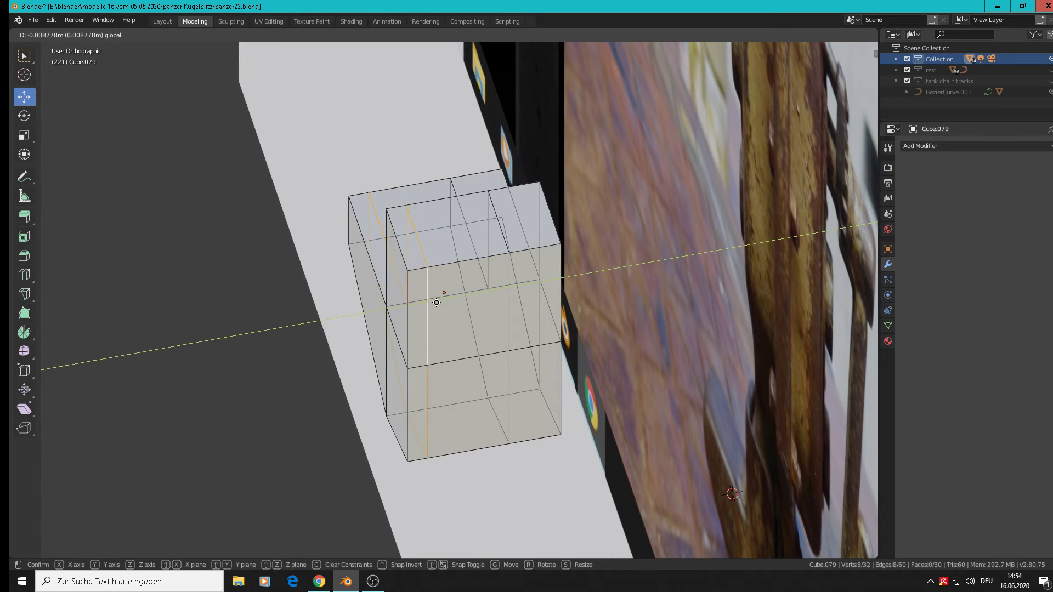
pyautogui.click(433, 302)
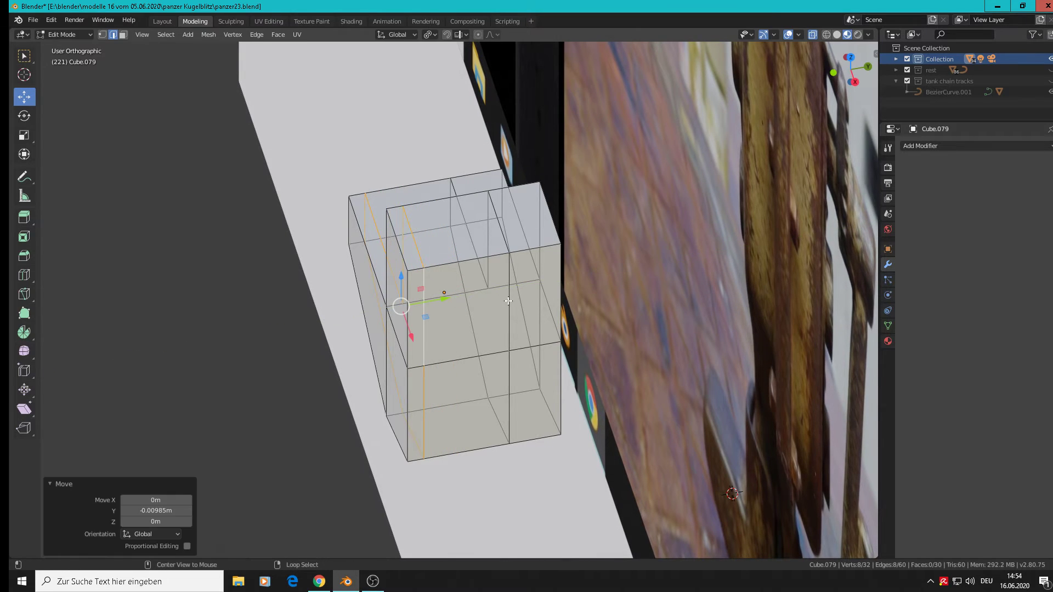
pyautogui.keyDown('alt'); pyautogui.click(509, 301); pyautogui.keyUp('alt')
pyautogui.press('g')
pyautogui.press('y')
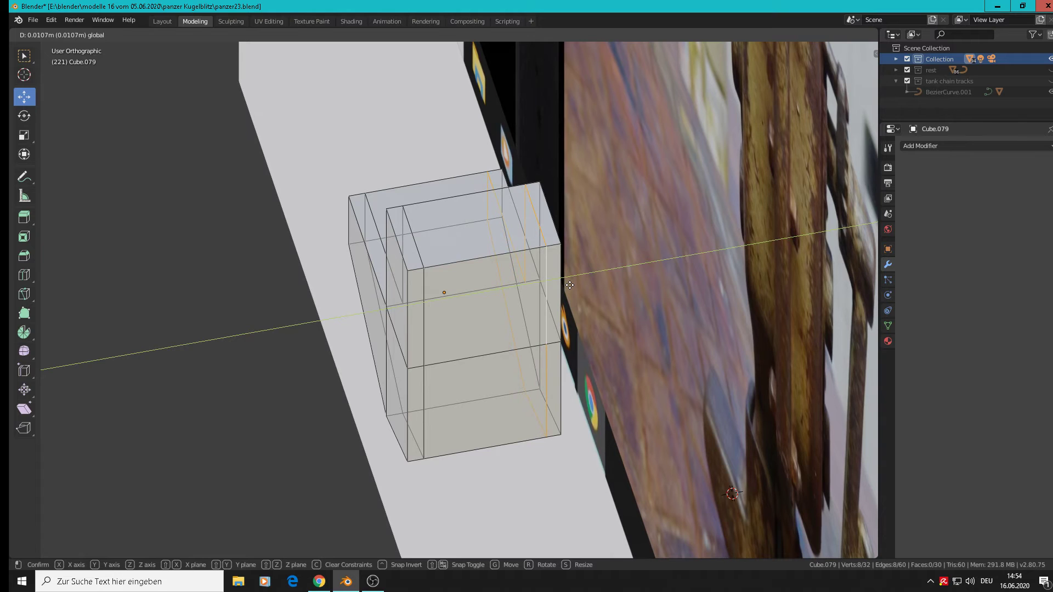
pyautogui.click(548, 287)
# Delete the upper, middle and lower edges between the loops on the block's jack-facing end to open it between the side walls
pyautogui.scroll(-4, 593, 308)
pyautogui.moveTo(592, 309); pyautogui.dragTo(547, 234, button='middle')
pyautogui.scroll(5, 580, 297)
pyautogui.scroll(1, 596, 290)
pyautogui.scroll(-3, 595, 289)
pyautogui.scroll(2, 552, 238)
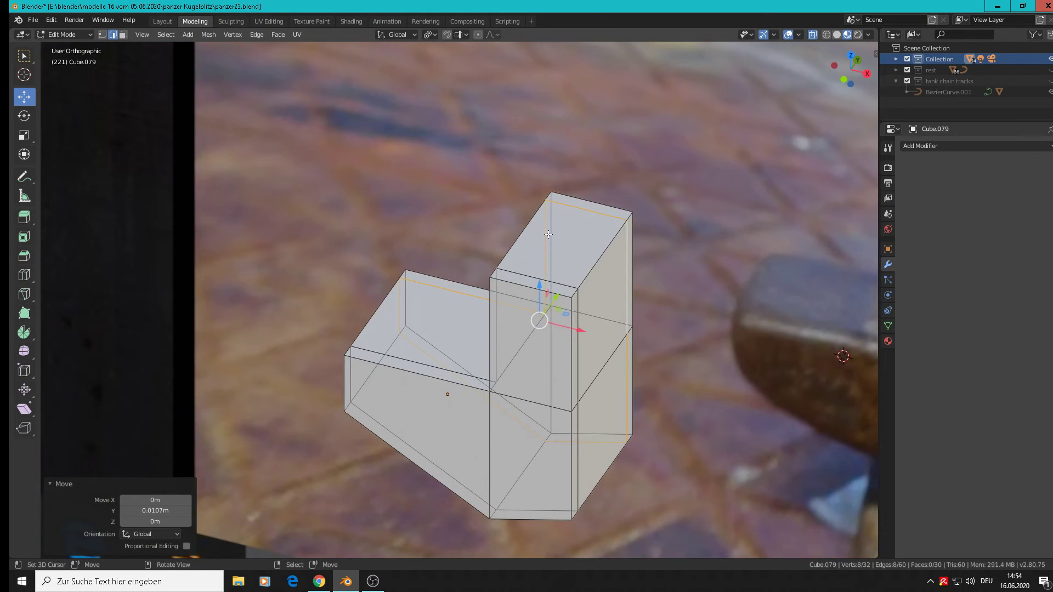
pyautogui.rightClick(599, 269)
pyautogui.keyDown('shift'); pyautogui.rightClick(610, 367); pyautogui.keyUp('shift')
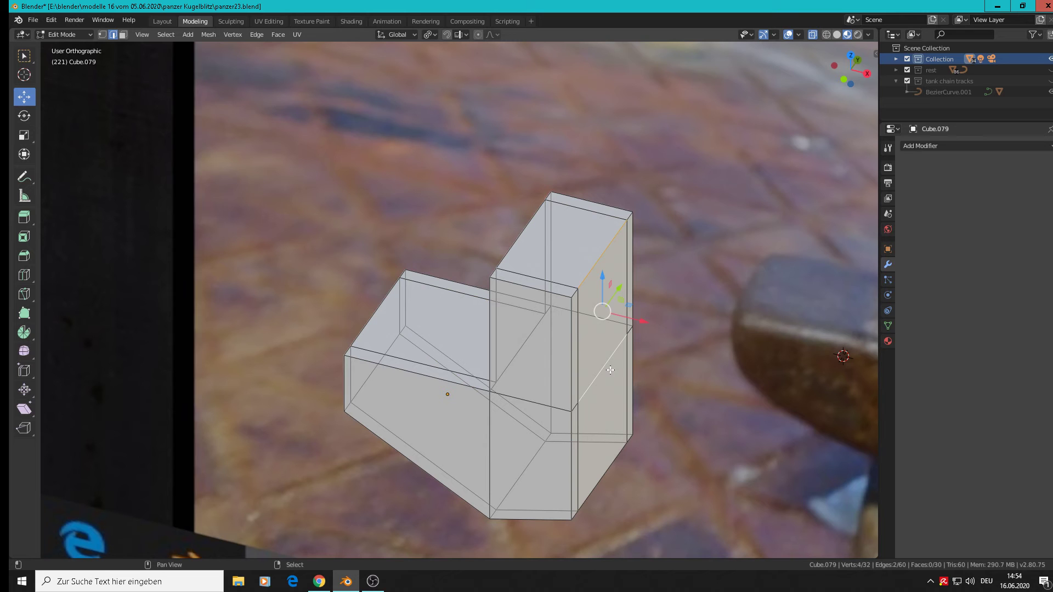
pyautogui.keyDown('shift'); pyautogui.rightClick(614, 465); pyautogui.keyUp('shift')
pyautogui.press('x')
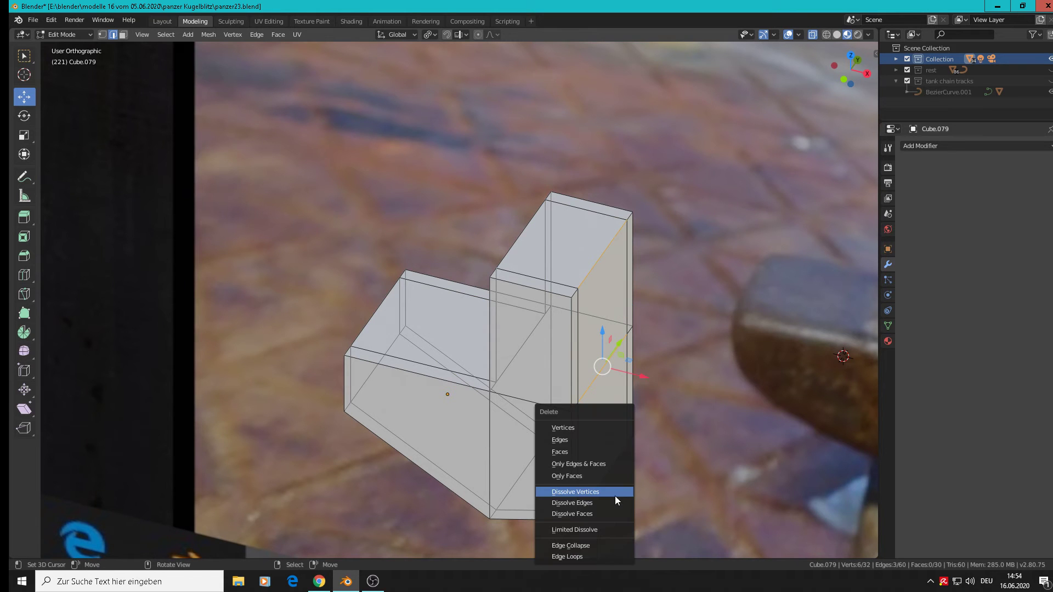
pyautogui.click(600, 439)
pyautogui.scroll(-3, 600, 439)
pyautogui.scroll(2, 600, 422)
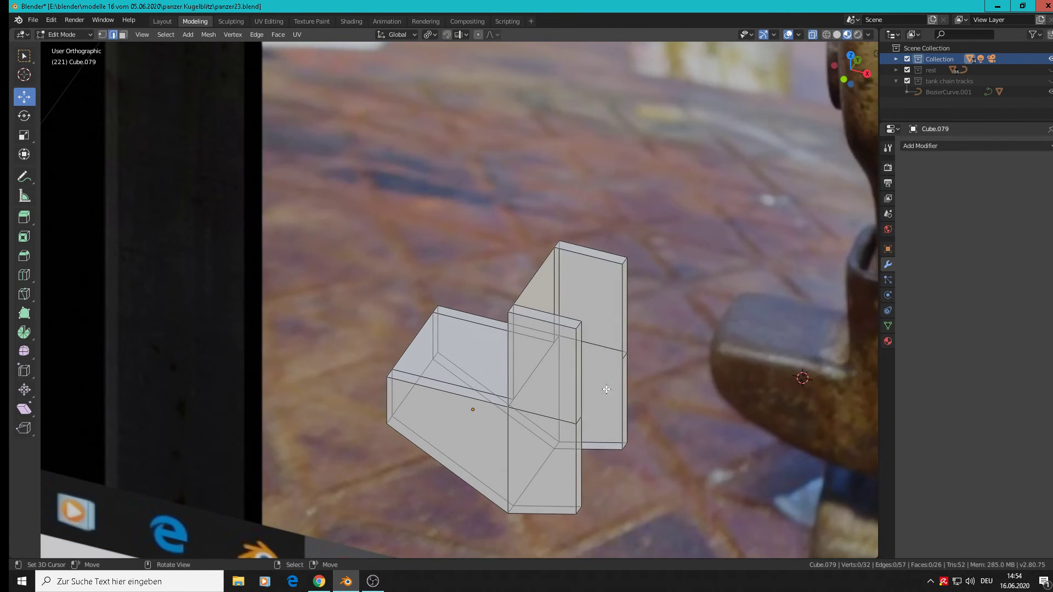
# Examine the opened bracket's inner faces, side walls and underside from several angles against the reference photo
pyautogui.moveTo(606, 389); pyautogui.dragTo(571, 317, button='middle')
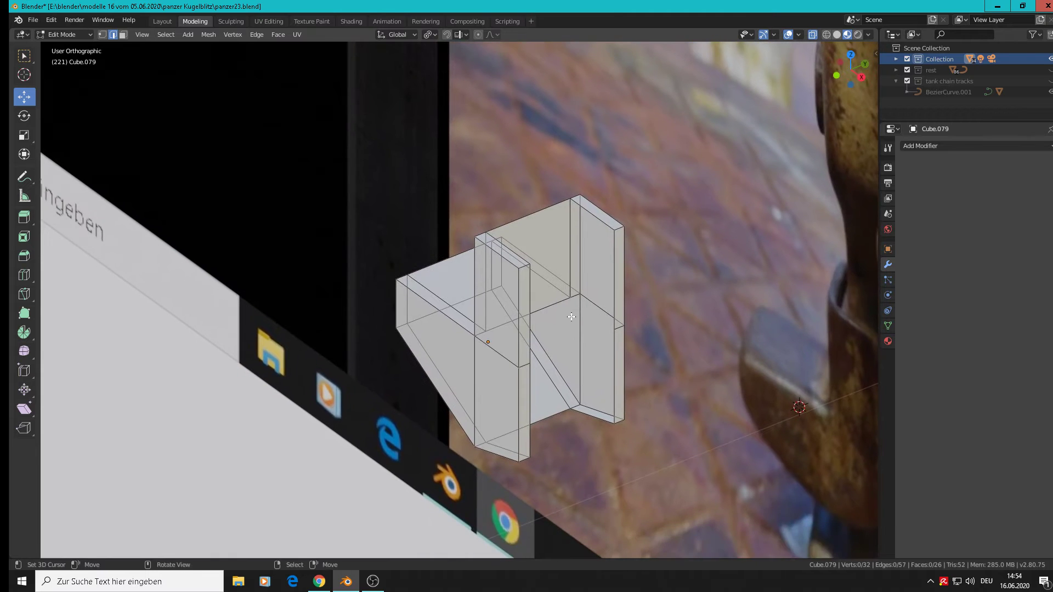
pyautogui.scroll(1, 571, 317)
pyautogui.scroll(1, 580, 216)
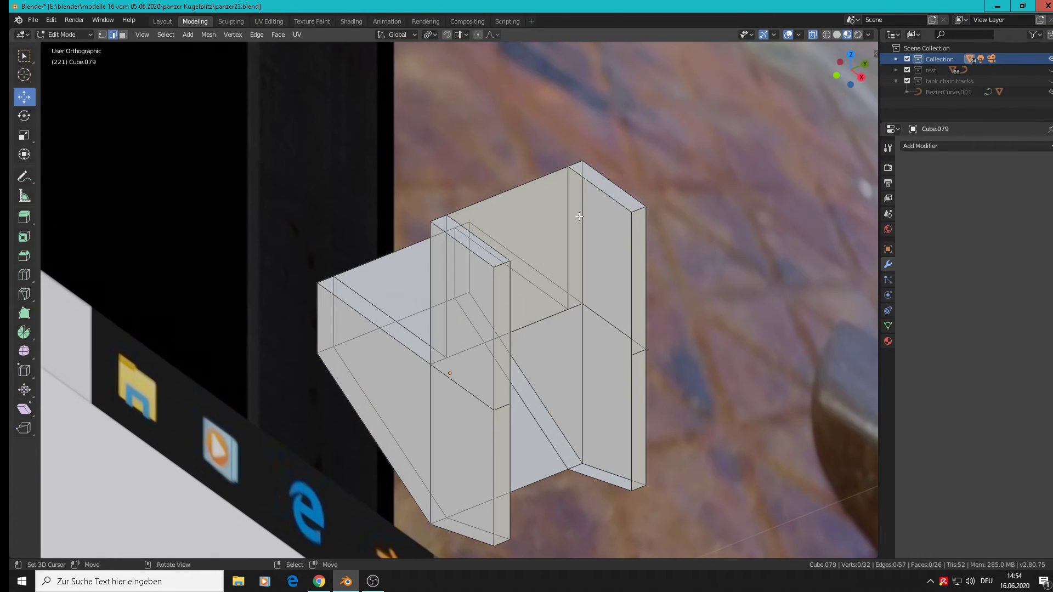
pyautogui.click(123, 35)
pyautogui.click(518, 267)
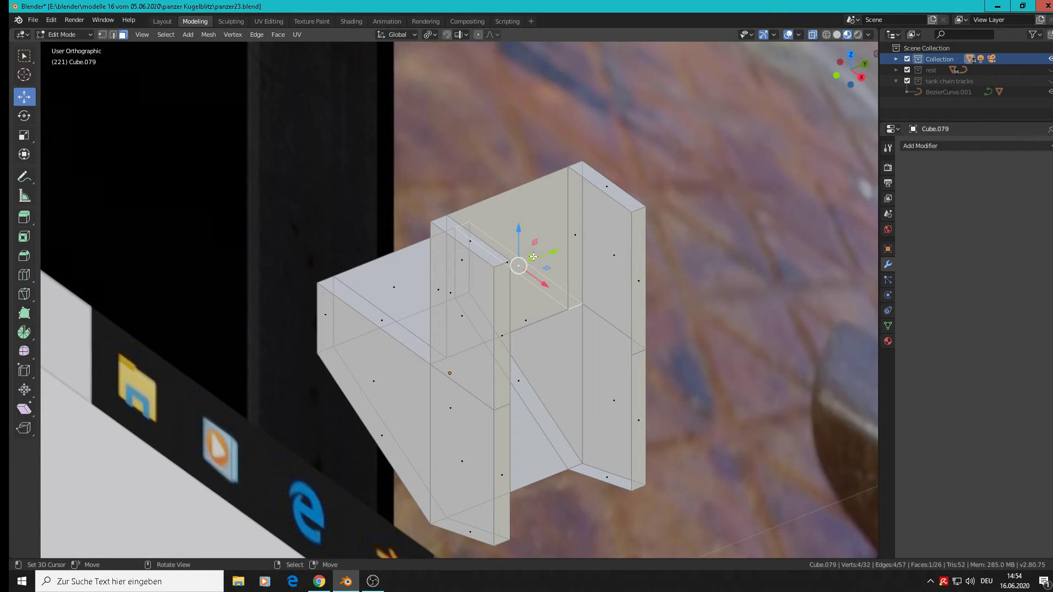
pyautogui.scroll(2, 541, 242)
pyautogui.moveTo(545, 240); pyautogui.dragTo(602, 230, button='middle')
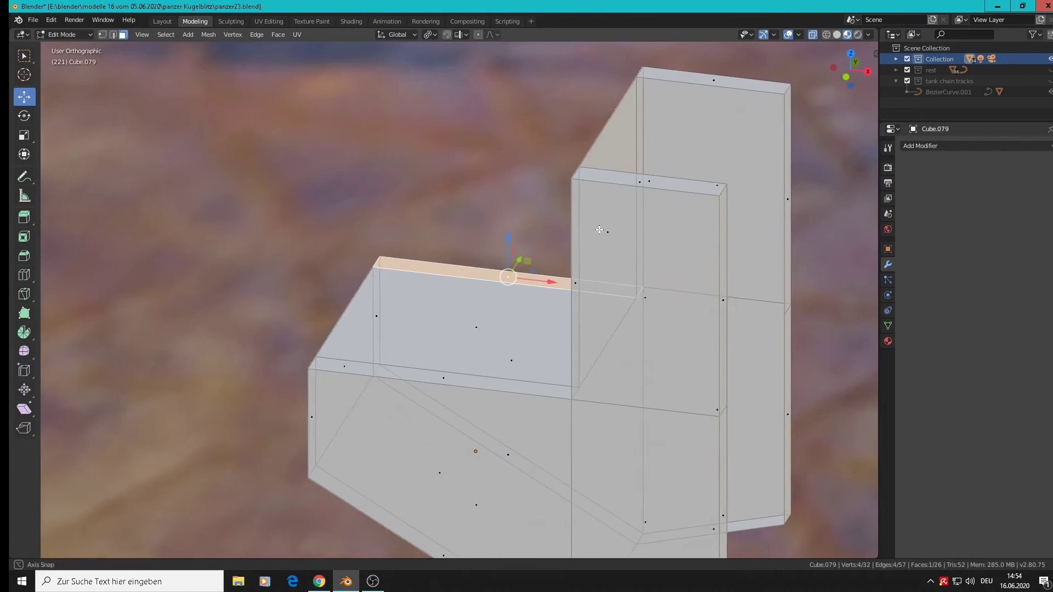
pyautogui.scroll(-4, 611, 225)
pyautogui.moveTo(672, 301); pyautogui.dragTo(690, 342, button='middle')
pyautogui.scroll(3, 694, 352)
pyautogui.scroll(1, 694, 352)
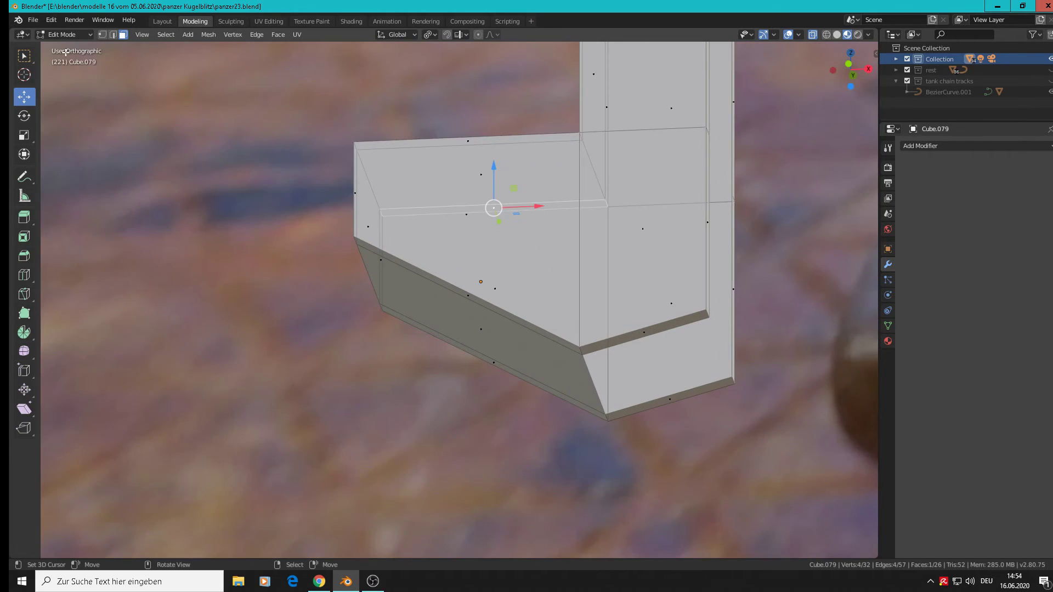
pyautogui.scroll(-2, 609, 333)
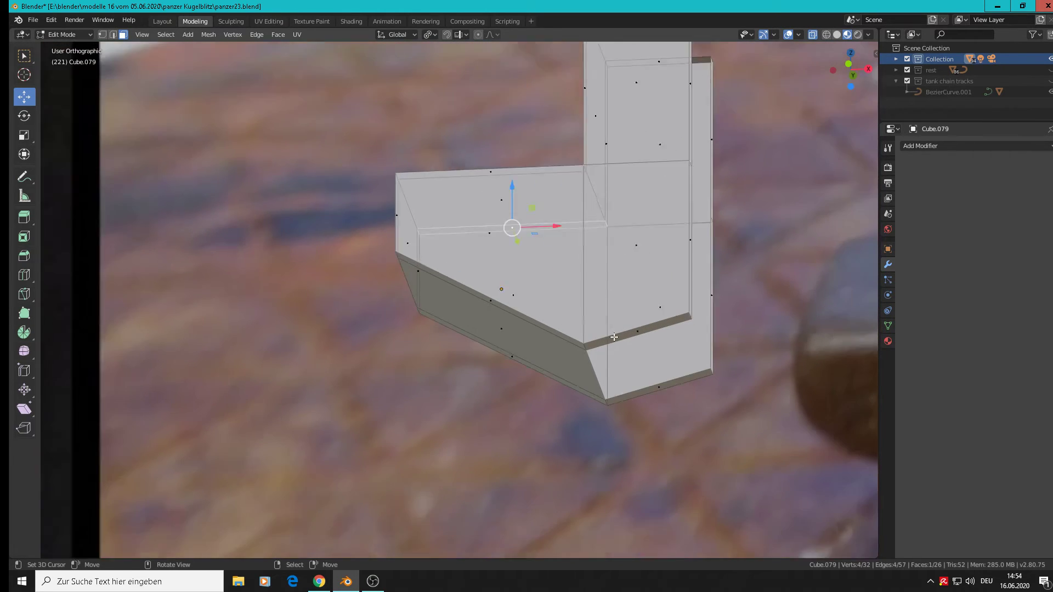
pyautogui.keyDown('shift'); pyautogui.moveTo(581, 337); pyautogui.dragTo(487, 304, button='middle'); pyautogui.keyUp('shift')
pyautogui.scroll(2, 669, 313)
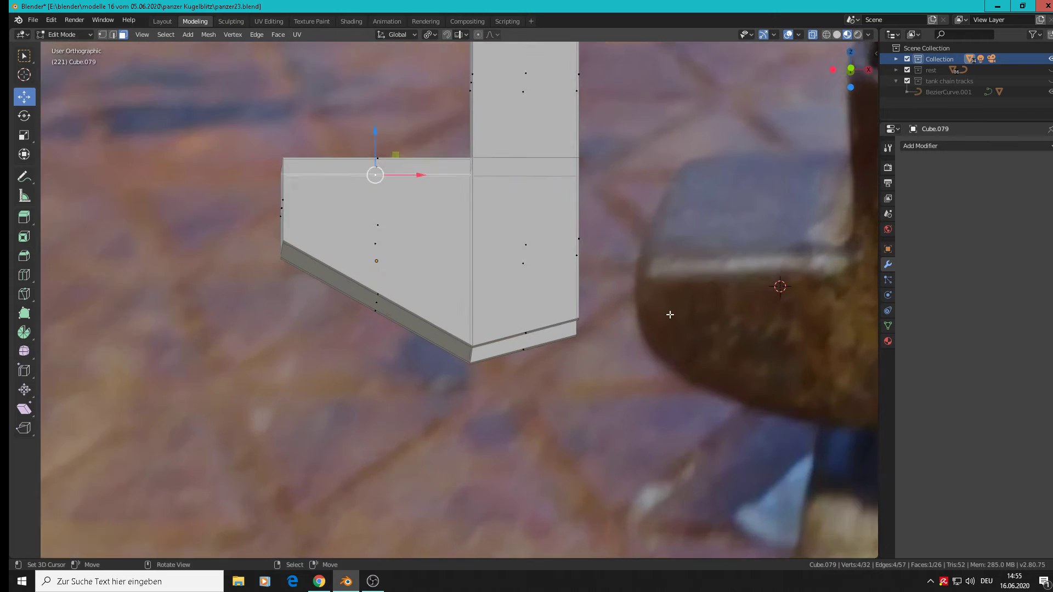
pyautogui.moveTo(670, 313); pyautogui.dragTo(594, 345, button='middle')
pyautogui.scroll(-3, 636, 330)
pyautogui.scroll(-2, 637, 330)
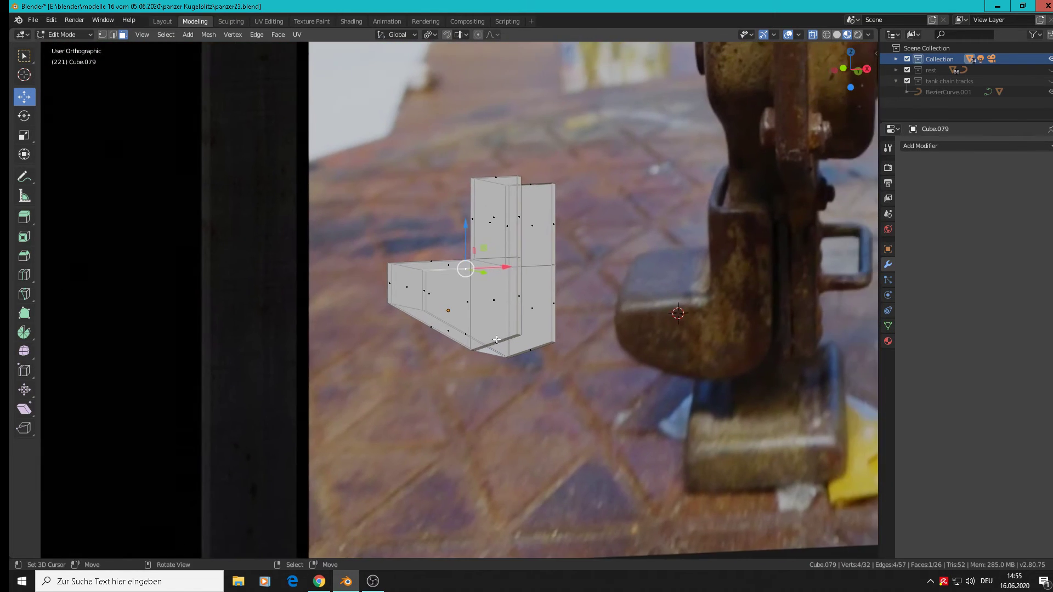
# Round the lower jack-facing corners of both side walls with a three-segment bevel and check the shape in Object Mode
pyautogui.scroll(8, 514, 332)
pyautogui.hotkey('alt', 'a')
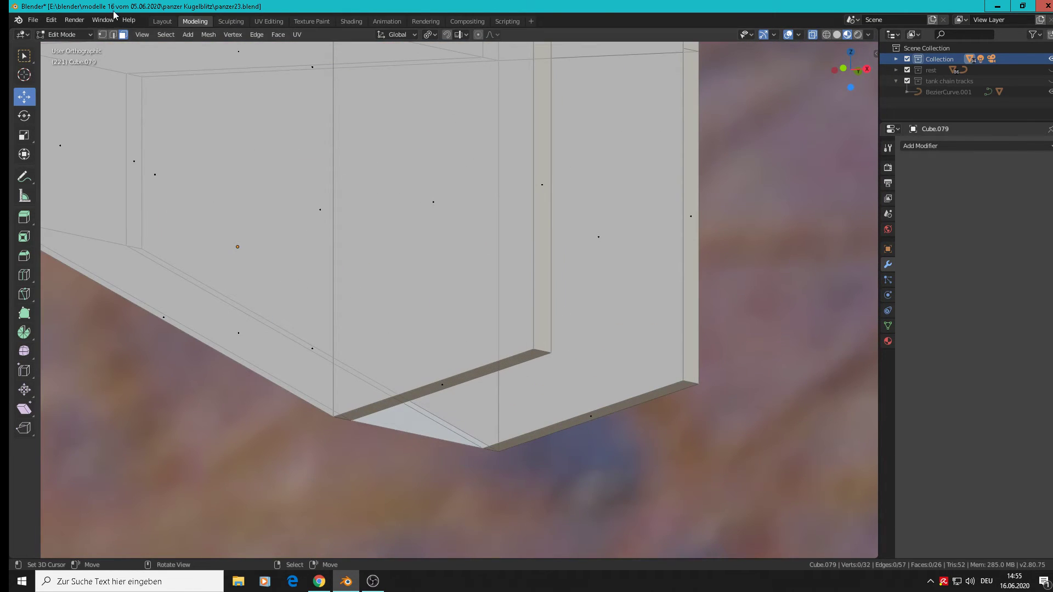
pyautogui.press('2')
pyautogui.click(542, 353)
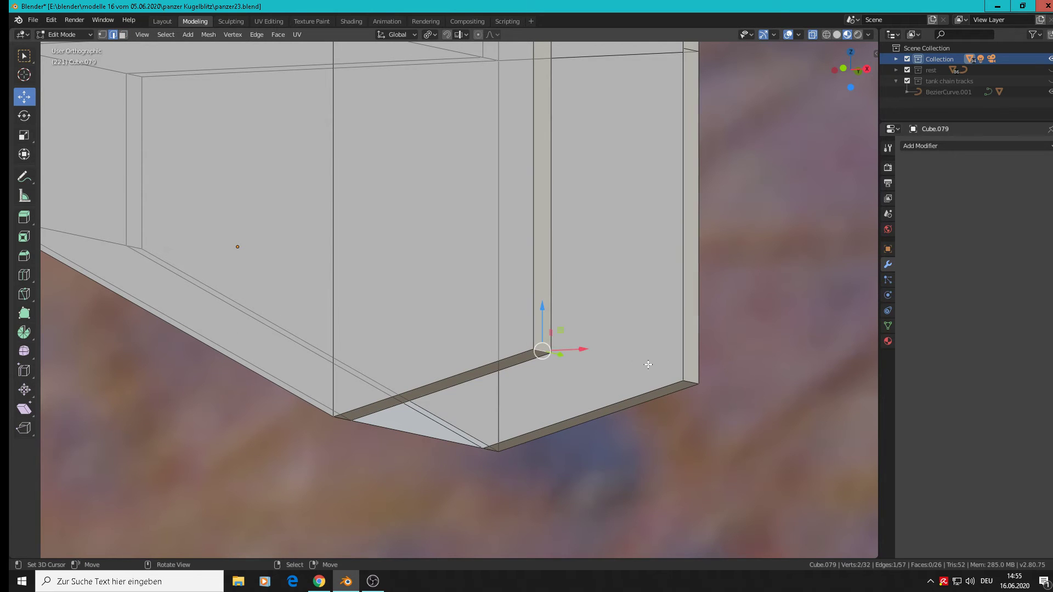
pyautogui.keyDown('shift'); pyautogui.click(692, 382); pyautogui.keyUp('shift')
pyautogui.hotkey('ctrl', 'b')
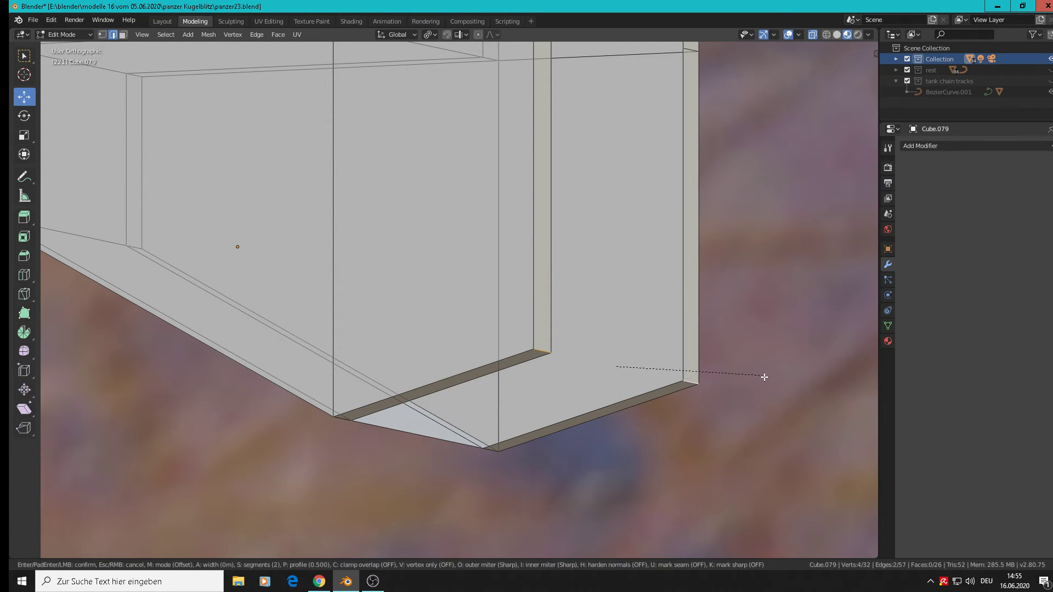
pyautogui.click(814, 455)
pyautogui.scroll(-4, 746, 403)
pyautogui.moveTo(743, 401); pyautogui.dragTo(384, 269, button='middle')
pyautogui.scroll(-3, 785, 411)
pyautogui.press('Tab')
pyautogui.scroll(1, 479, 333)
pyautogui.press('Tab')
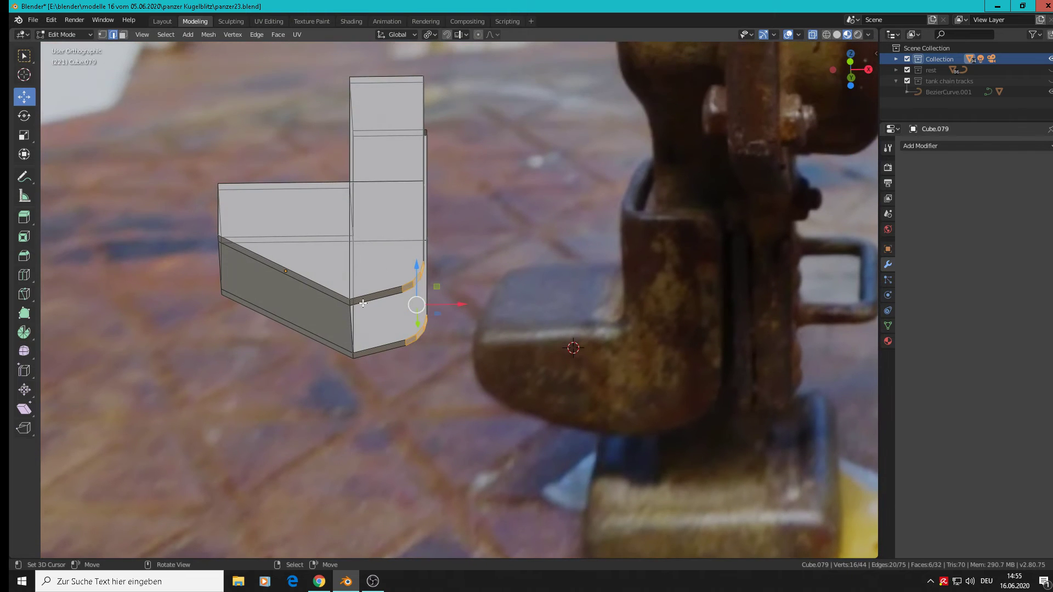
# Bevel the two short edges at the bracket's lowest corner, one on each side wall, with three segments and 0.525 m width
pyautogui.scroll(3, 343, 301)
pyautogui.click(343, 301)
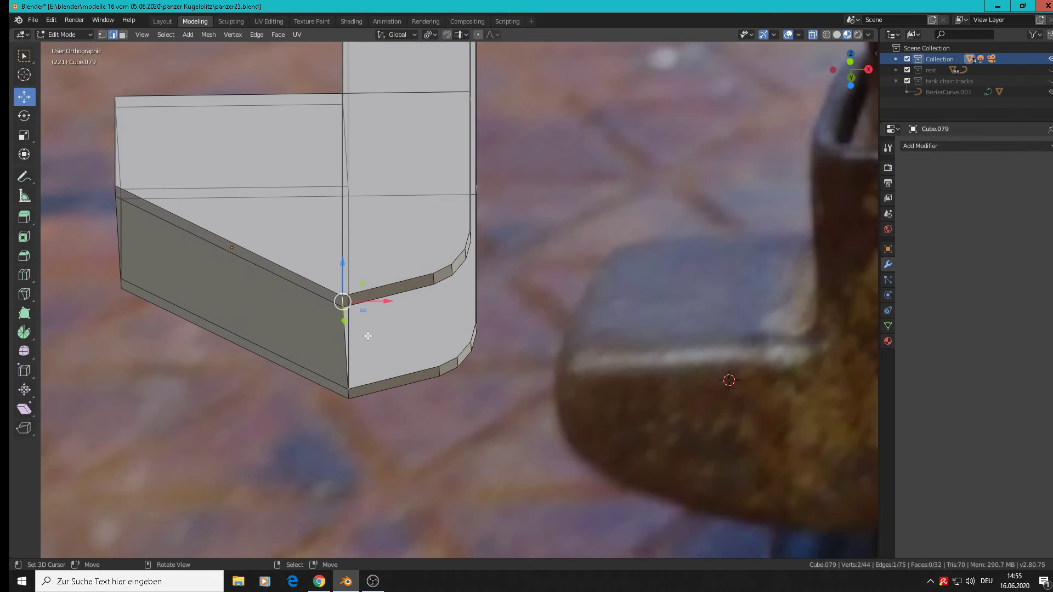
pyautogui.keyDown('ctrl'); pyautogui.click(349, 393); pyautogui.keyUp('ctrl')
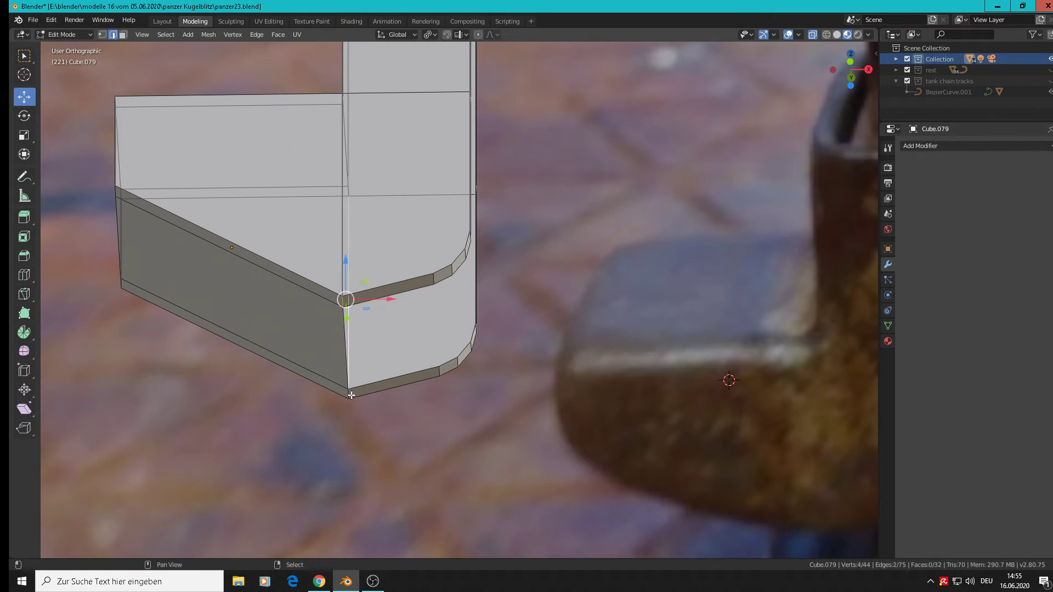
pyautogui.moveTo(350, 394); pyautogui.dragTo(395, 362, button='middle')
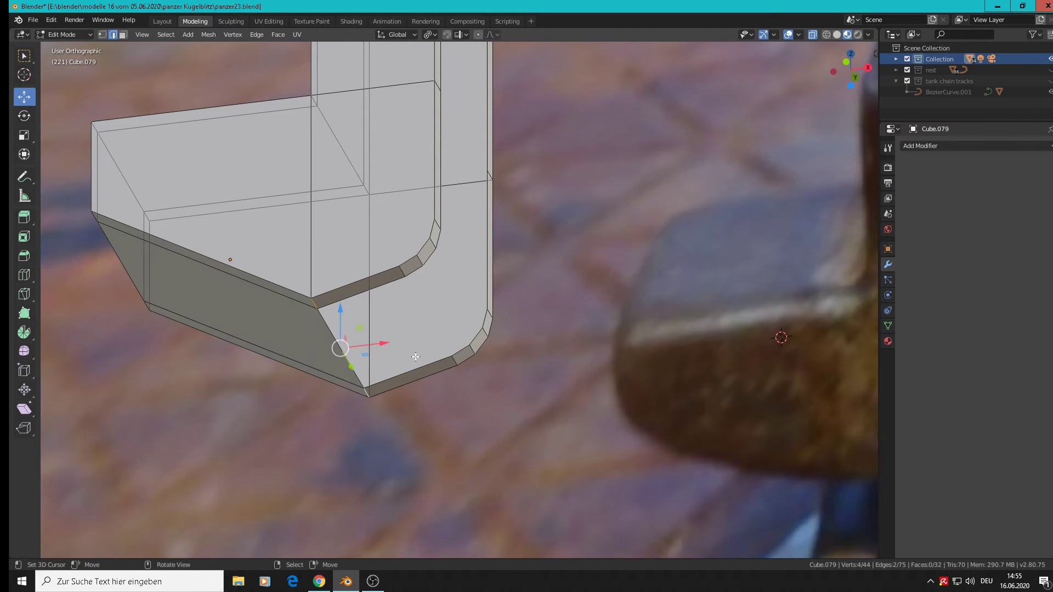
pyautogui.hotkey('ctrl', 'b')
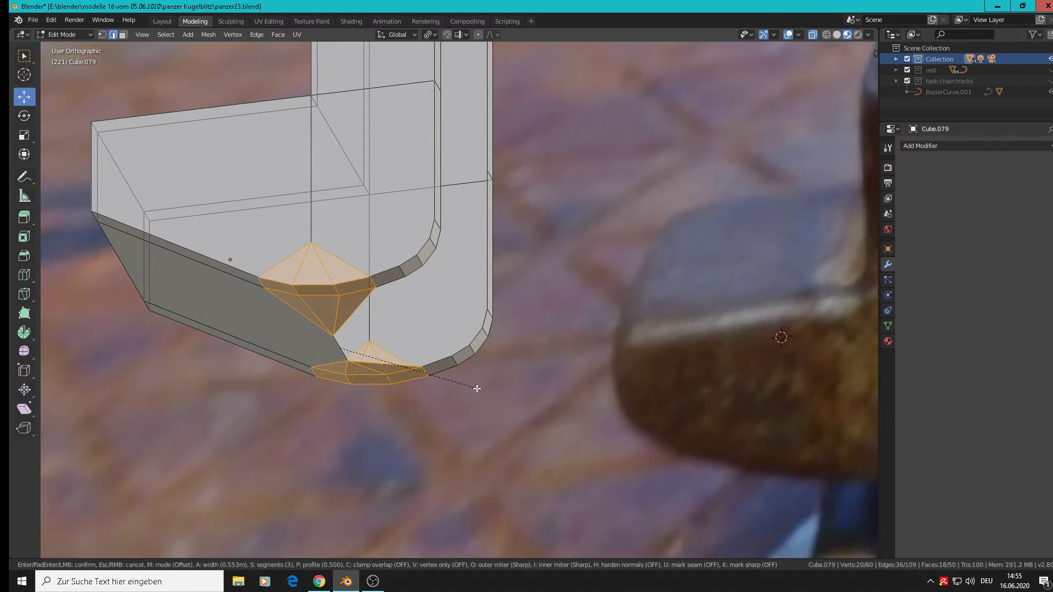
pyautogui.press('Escape')
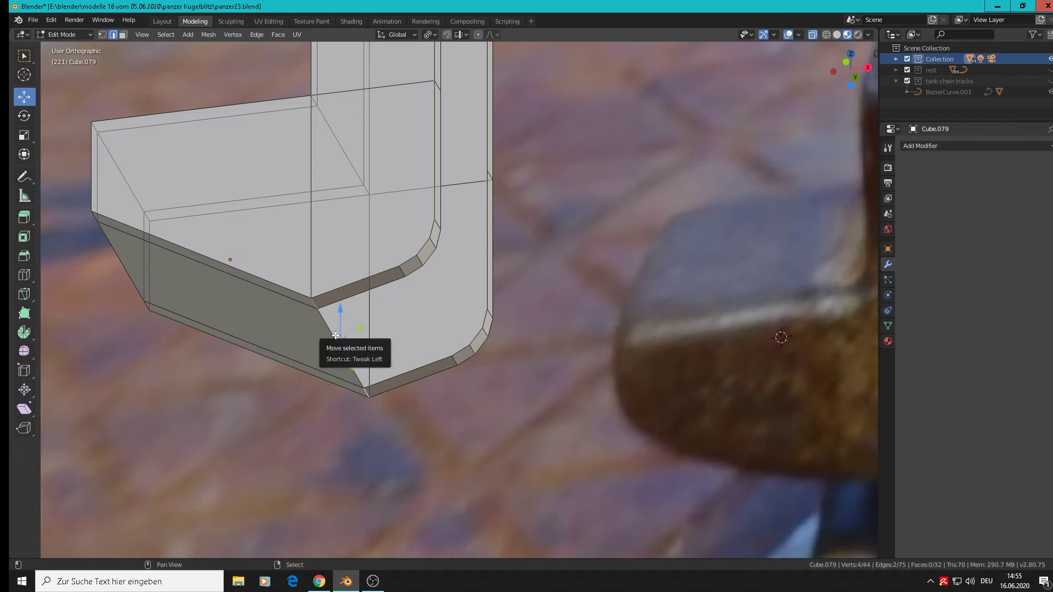
pyautogui.hotkey('ctrl', 'b')
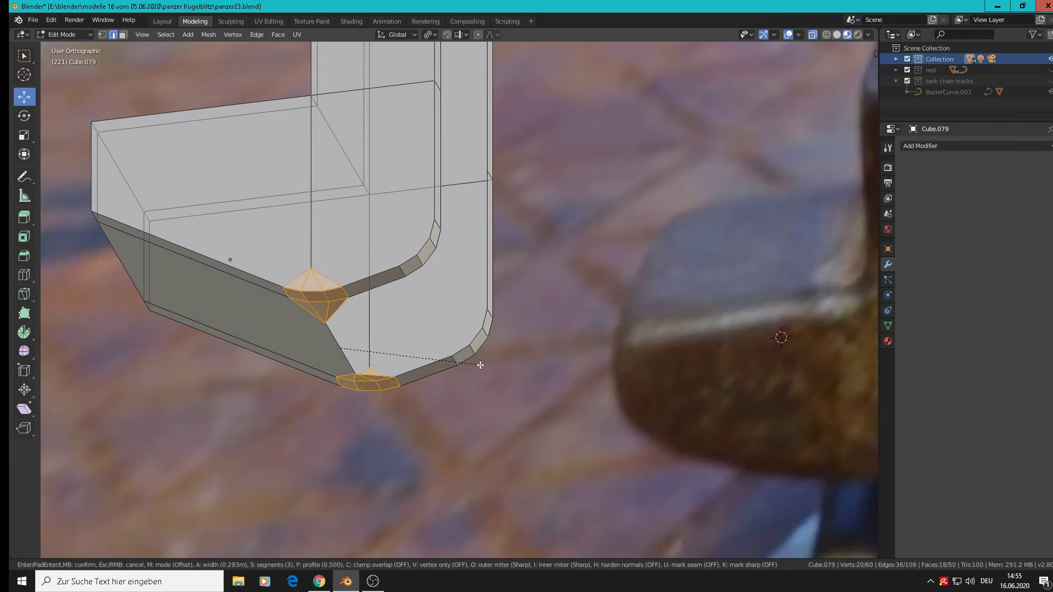
pyautogui.click(502, 372)
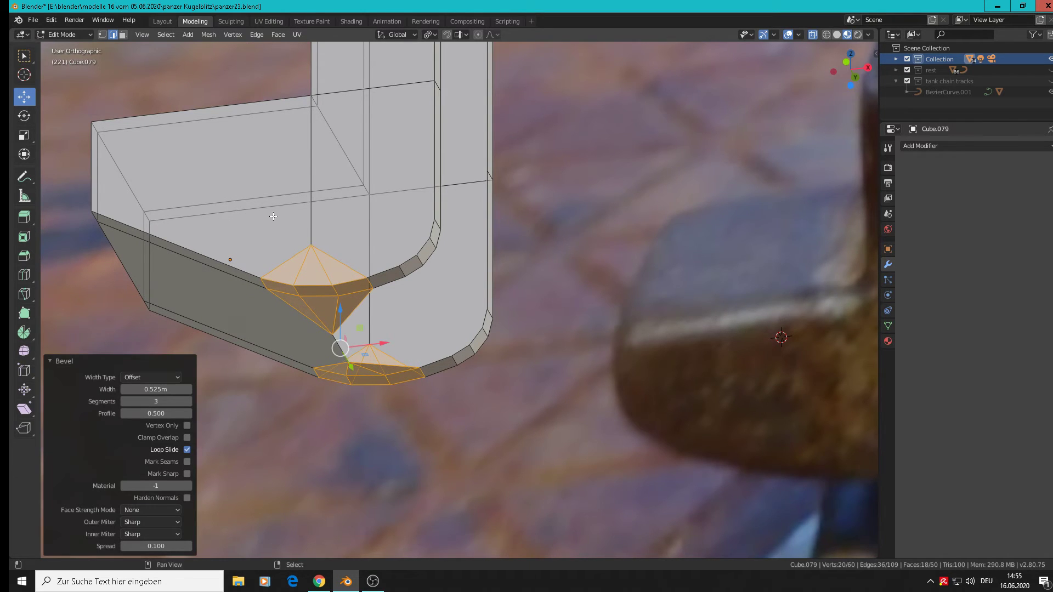
# Round the lower outer edge of the foot's toe across its full width with a three-segment bevel of about 0.48 m
pyautogui.keyDown('shift'); pyautogui.moveTo(297, 210); pyautogui.dragTo(409, 195, button='middle'); pyautogui.keyUp('shift')
pyautogui.scroll(-2, 316, 175)
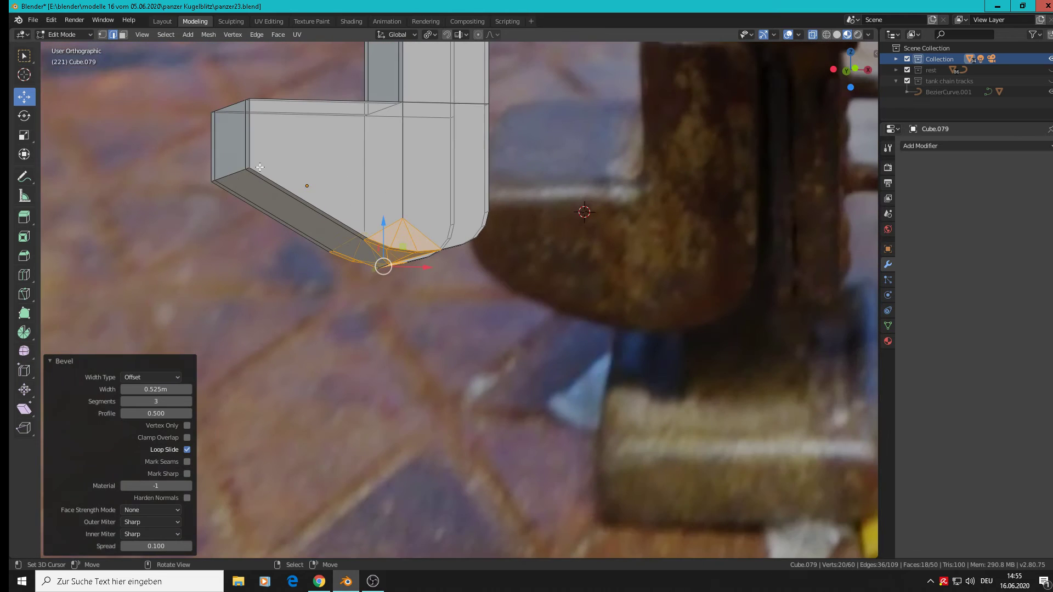
pyautogui.keyDown('alt'); pyautogui.click(232, 177); pyautogui.keyUp('alt')
pyautogui.moveTo(298, 228); pyautogui.dragTo(277, 235, button='middle')
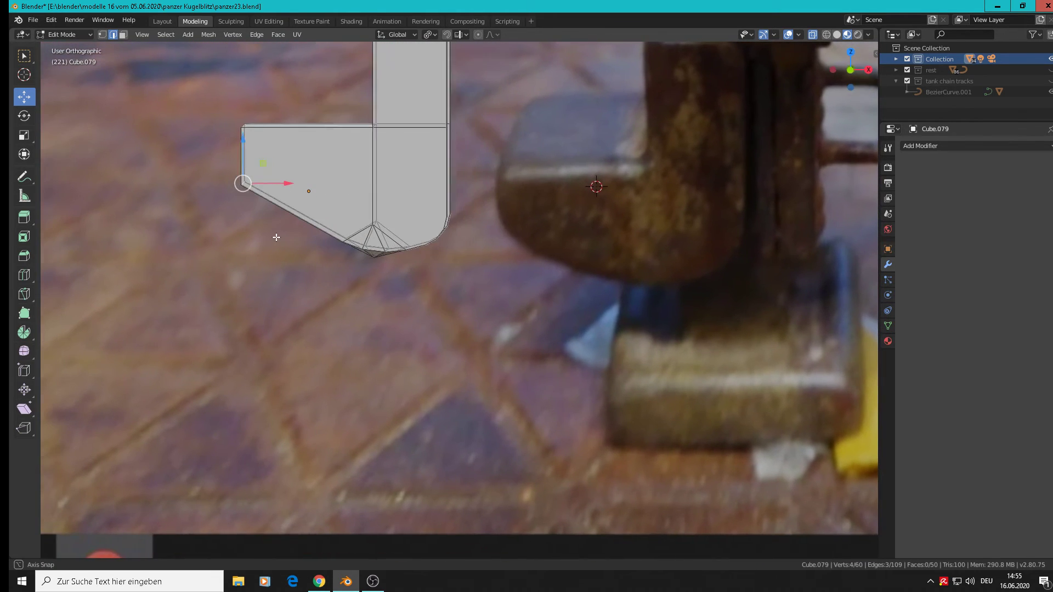
pyautogui.hotkey('ctrl', 'b')
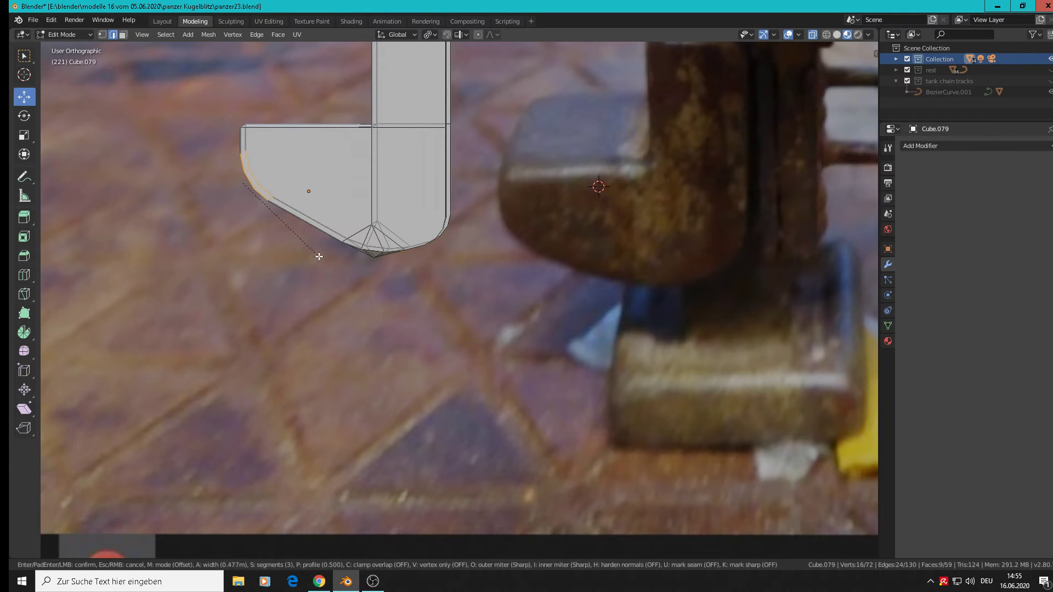
pyautogui.click(318, 256)
# Round the upper outer edge of the foot's toe with a three-segment bevel
pyautogui.moveTo(318, 256); pyautogui.dragTo(319, 186, button='middle')
pyautogui.scroll(2, 319, 186)
pyautogui.keyDown('alt'); pyautogui.rightClick(236, 119); pyautogui.keyUp('alt')
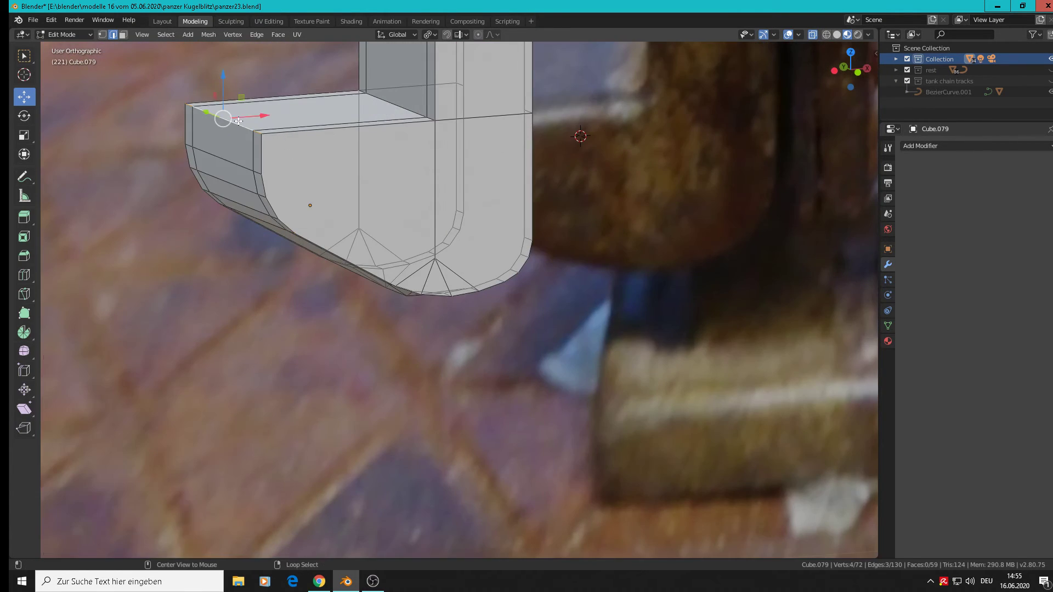
pyautogui.moveTo(371, 219); pyautogui.dragTo(346, 211, button='middle')
pyautogui.hotkey('ctrl', 'b')
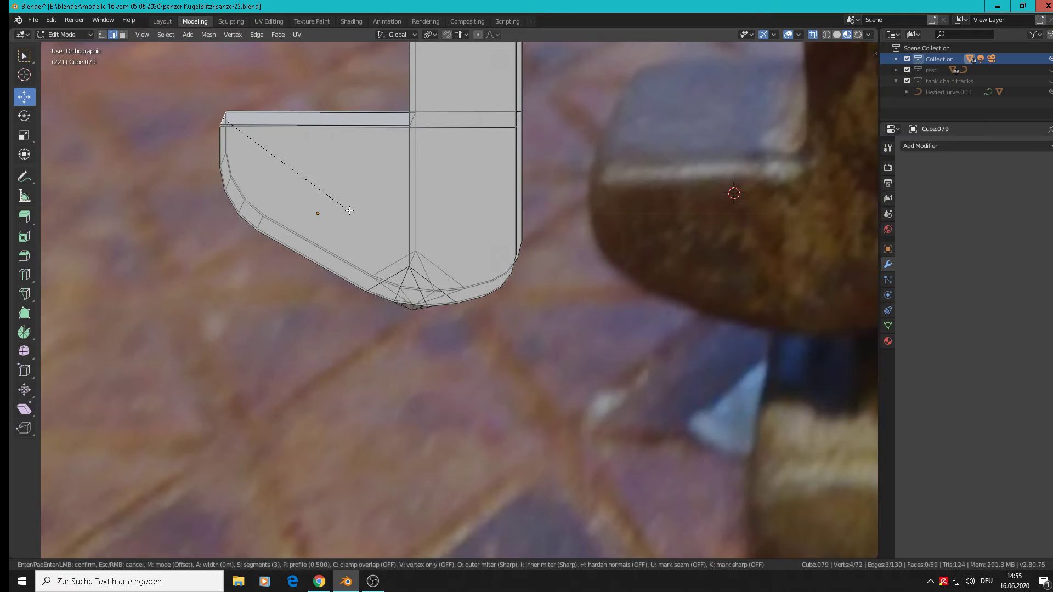
pyautogui.click(380, 225)
# Round the inner corner between the foot's top and the upright with a three-segment bevel of about 0.3 m and check the profile in Object Mode
pyautogui.scroll(-3, 380, 226)
pyautogui.moveTo(392, 224); pyautogui.dragTo(442, 248, button='middle')
pyautogui.scroll(2, 421, 229)
pyautogui.keyDown('alt'); pyautogui.rightClick(386, 208); pyautogui.keyUp('alt')
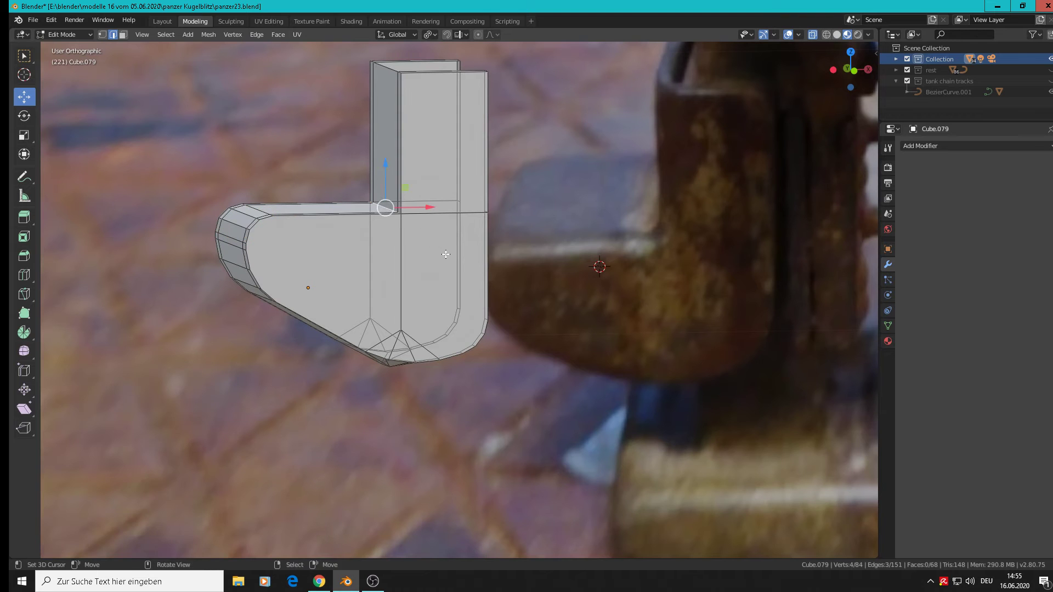
pyautogui.hotkey('ctrl', 'b')
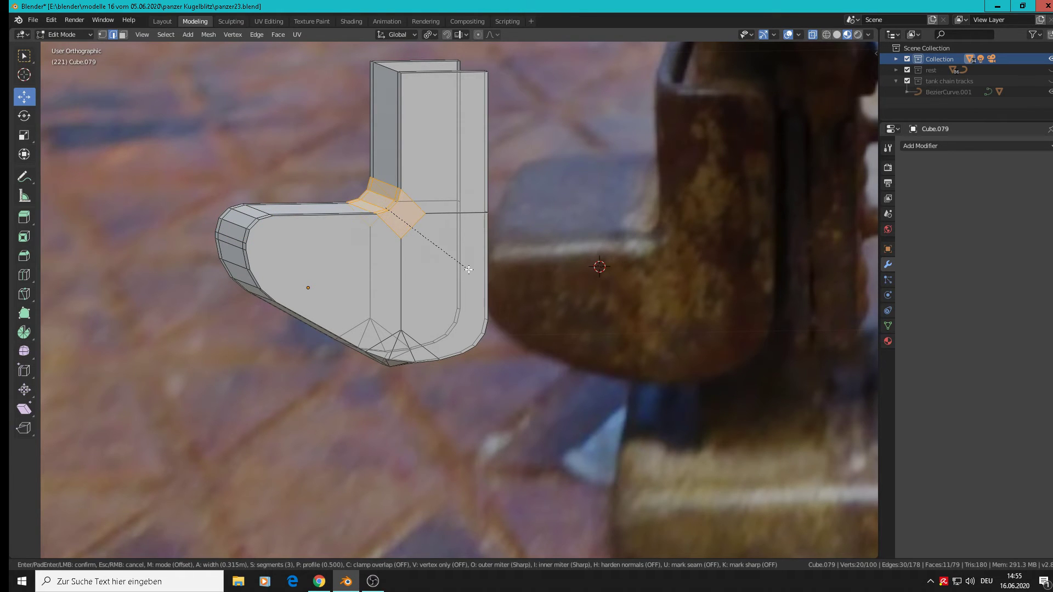
pyautogui.click(465, 268)
pyautogui.press('Tab')
pyautogui.scroll(-3, 462, 265)
pyautogui.moveTo(462, 266); pyautogui.dragTo(439, 263, button='middle')
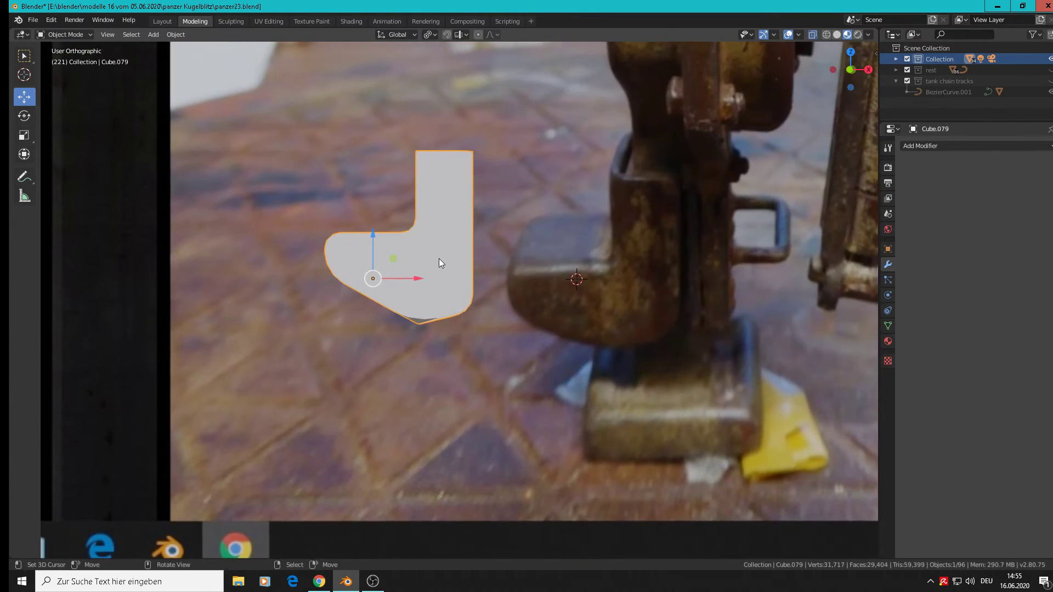
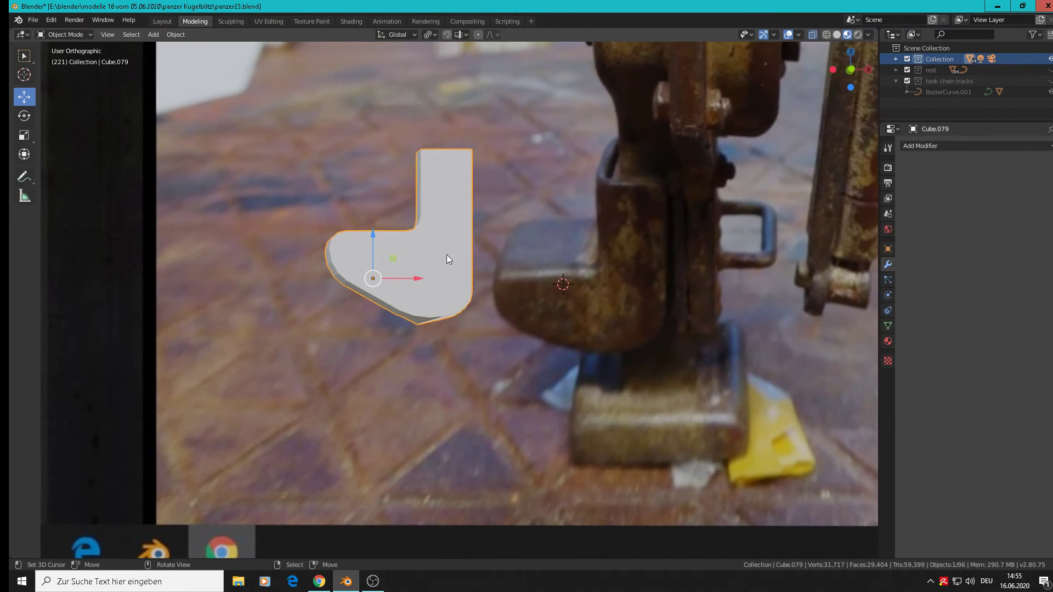
# Raise the protruding bottom edge between the side walls in front view until it is flush with the rounded underside, and check the outline in Object Mode
pyautogui.scroll(3, 439, 301)
pyautogui.scroll(2, 434, 313)
pyautogui.press('Tab')
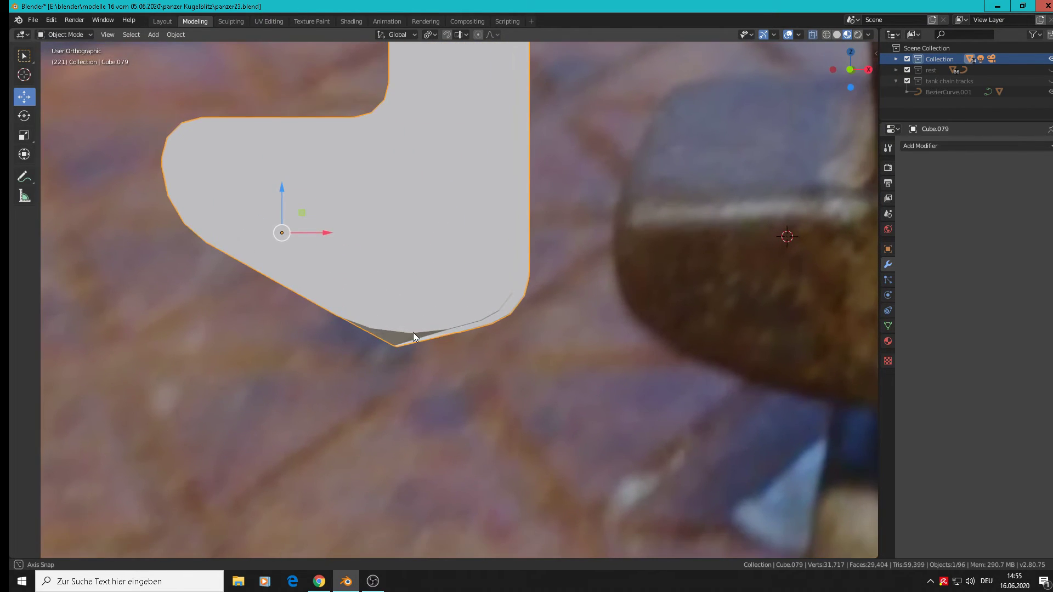
pyautogui.scroll(2, 413, 332)
pyautogui.moveTo(413, 332); pyautogui.dragTo(398, 342, button='middle')
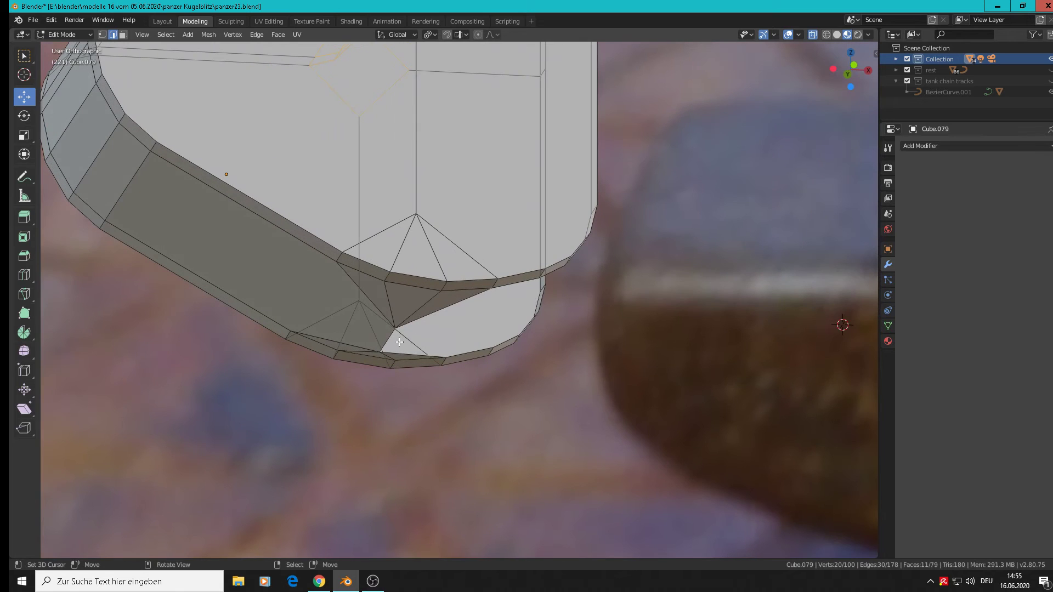
pyautogui.click(390, 340)
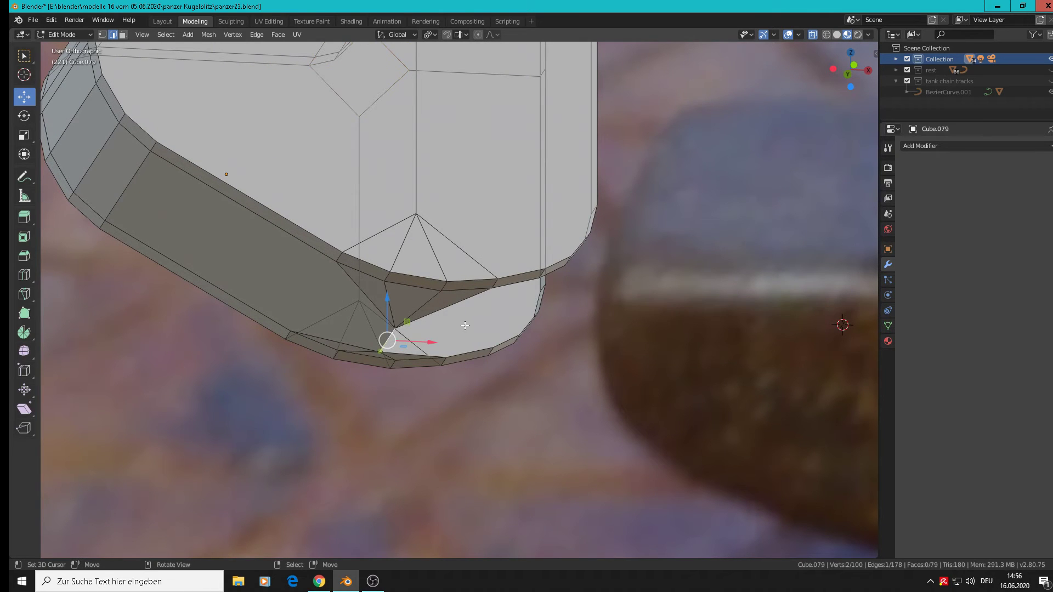
pyautogui.press('KP_7')
pyautogui.press('KP_1')
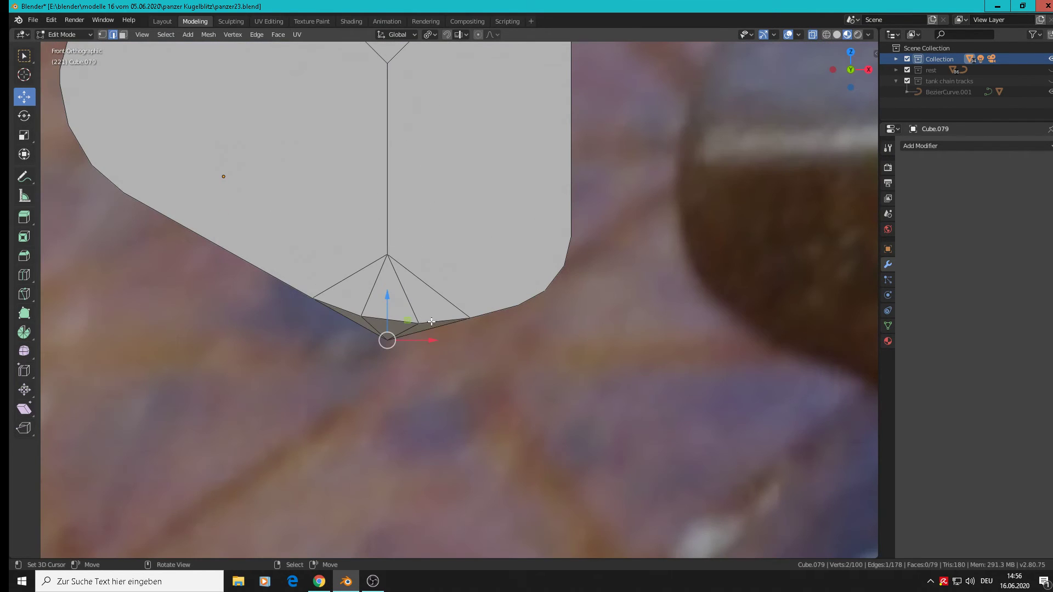
pyautogui.moveTo(397, 312); pyautogui.dragTo(390, 288)
pyautogui.scroll(-2, 388, 312)
pyautogui.press('Tab')
pyautogui.scroll(-5, 419, 294)
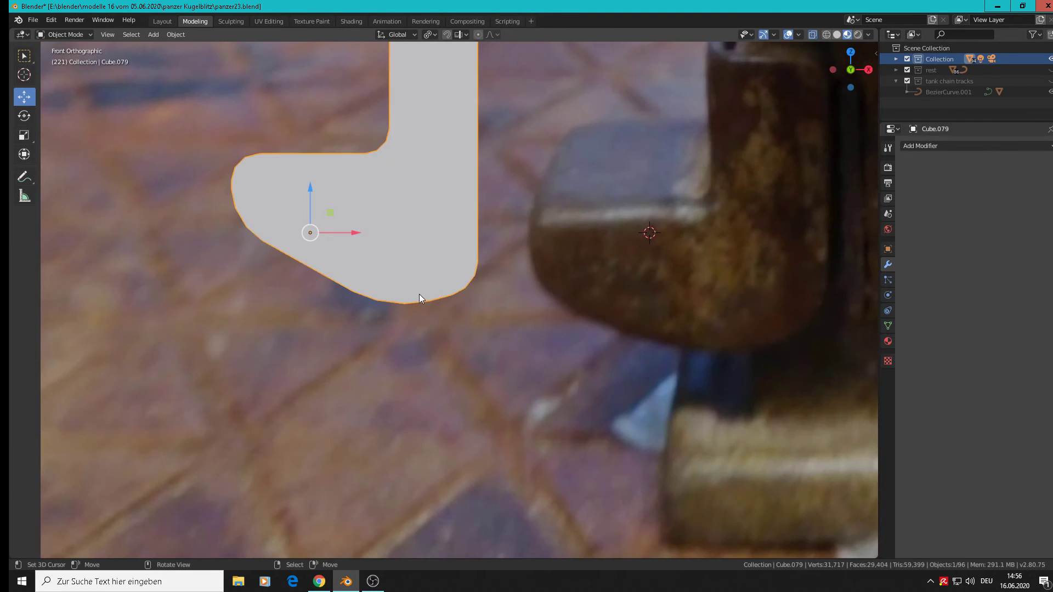
pyautogui.keyDown('shift'); pyautogui.moveTo(461, 324); pyautogui.dragTo(453, 200, button='middle'); pyautogui.keyUp('shift')
# Select the border edges of the open inner sides on both upright side walls and fill each with a face
pyautogui.press('Tab')
pyautogui.moveTo(510, 217); pyautogui.dragTo(475, 204, button='middle')
pyautogui.scroll(2, 488, 228)
pyautogui.scroll(2, 473, 231)
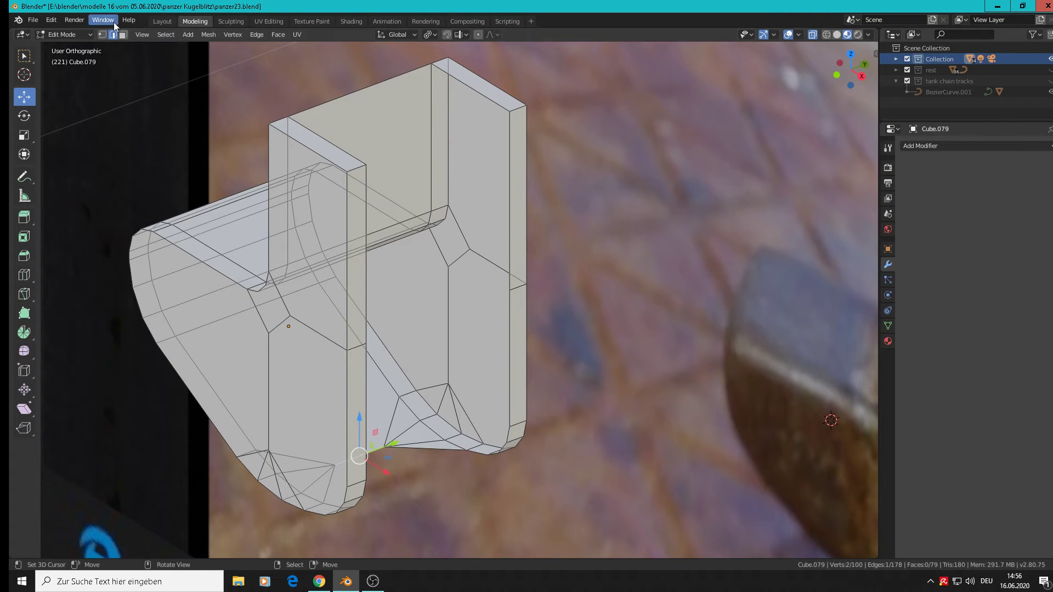
pyautogui.click(432, 118)
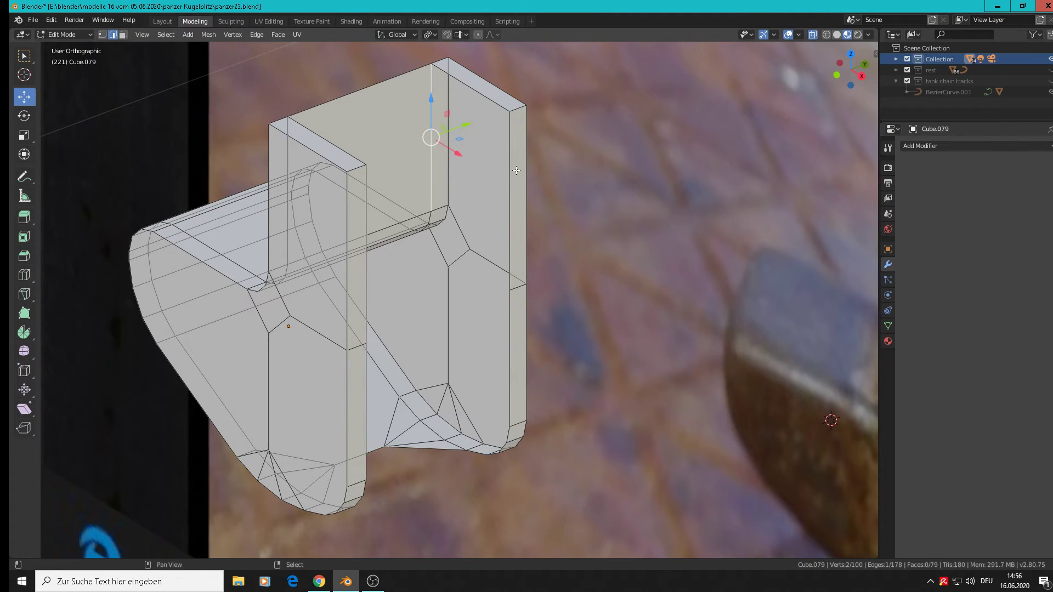
pyautogui.keyDown('shift'); pyautogui.click(509, 177); pyautogui.keyUp('shift')
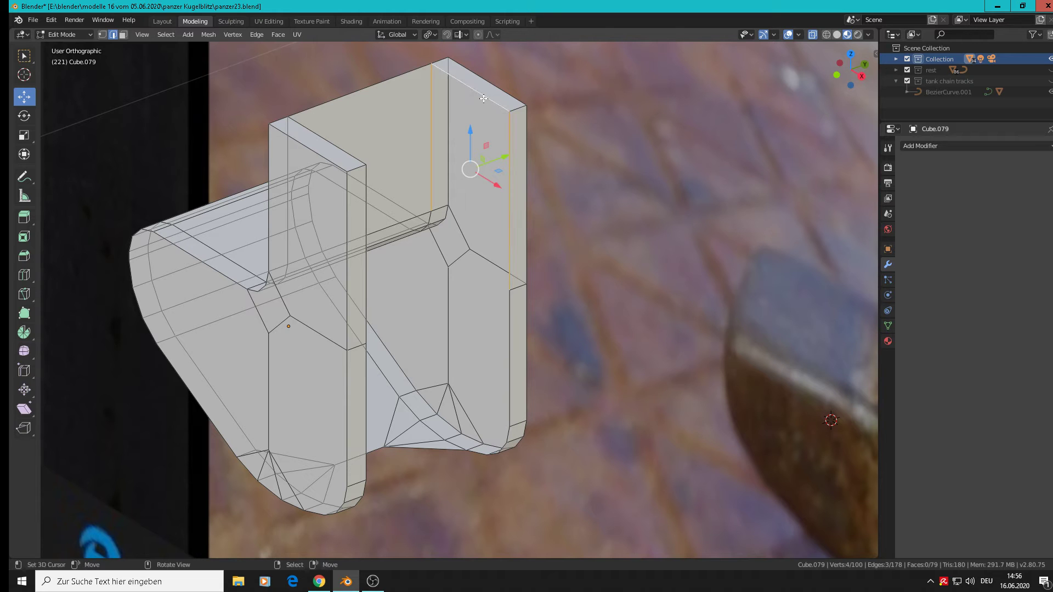
pyautogui.moveTo(419, 174); pyautogui.dragTo(290, 118, button='middle')
pyautogui.click(277, 109)
pyautogui.keyDown('shift'); pyautogui.click(292, 109); pyautogui.keyUp('shift')
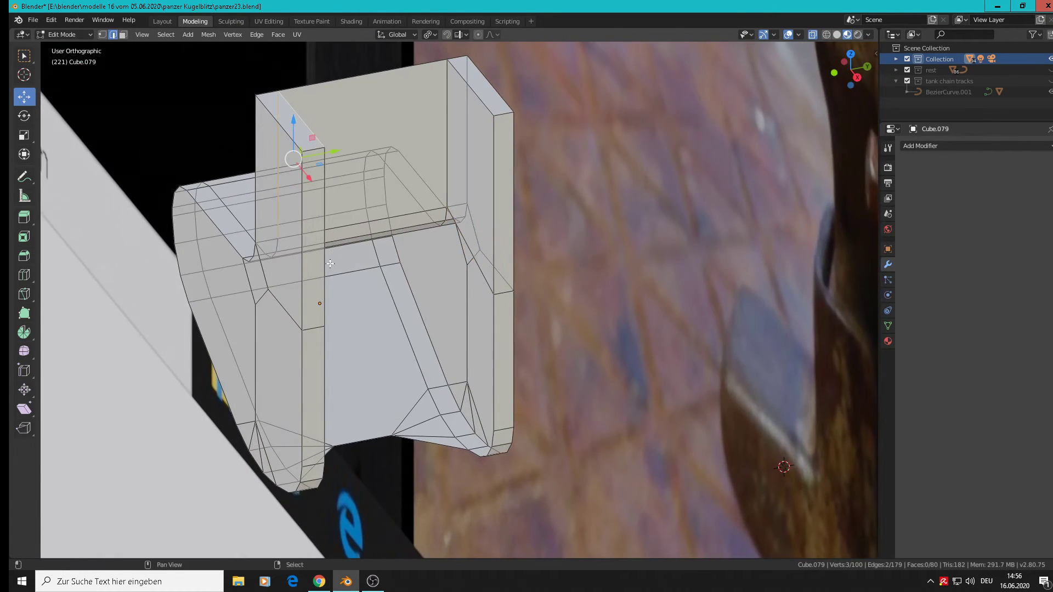
pyautogui.keyDown('shift'); pyautogui.click(329, 291); pyautogui.keyUp('shift')
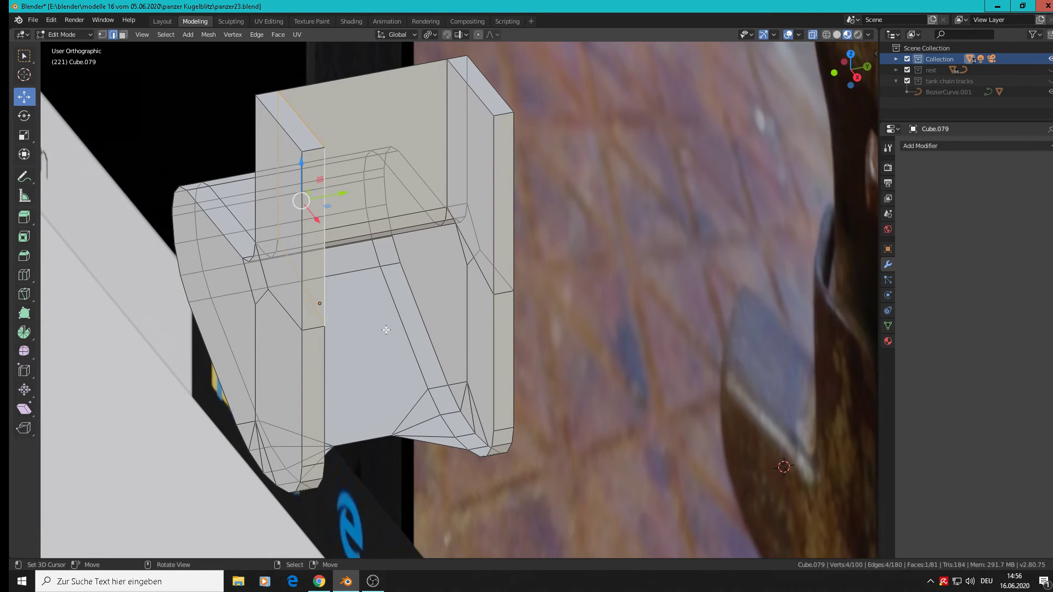
pyautogui.moveTo(386, 329); pyautogui.dragTo(299, 86, button='middle')
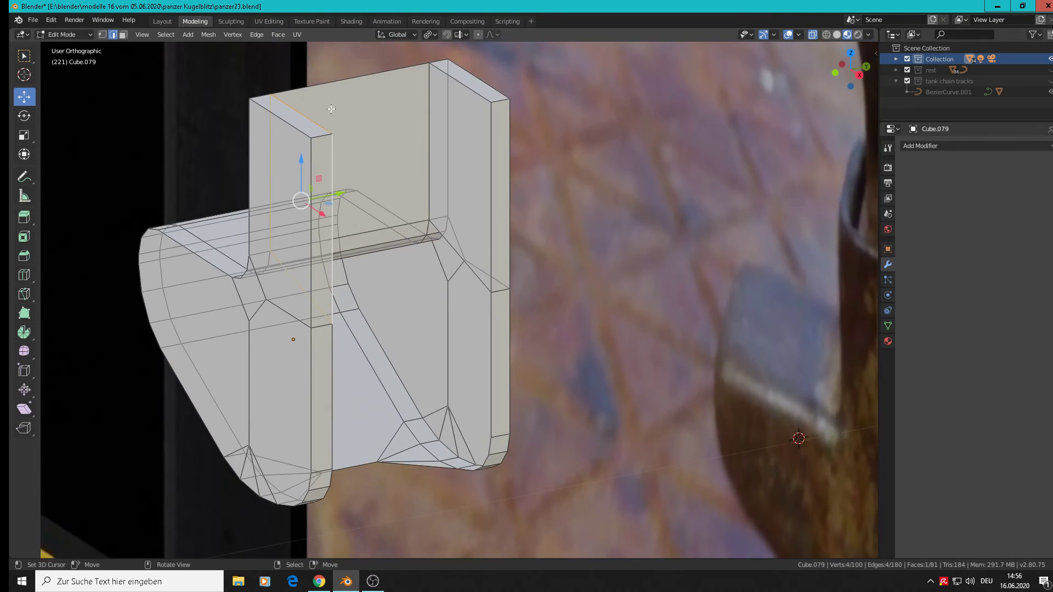
# Extrude the upright's back face between the side walls a little along X towards the jack to thicken it, and check it in Object Mode
pyautogui.click(123, 34)
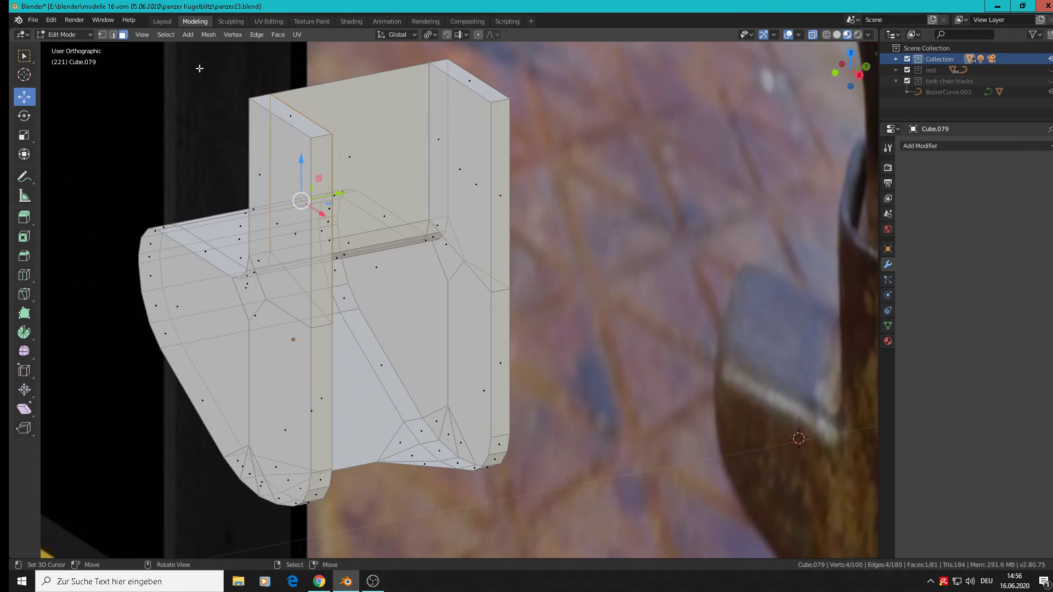
pyautogui.click(370, 166)
pyautogui.press('e')
pyautogui.press('Escape')
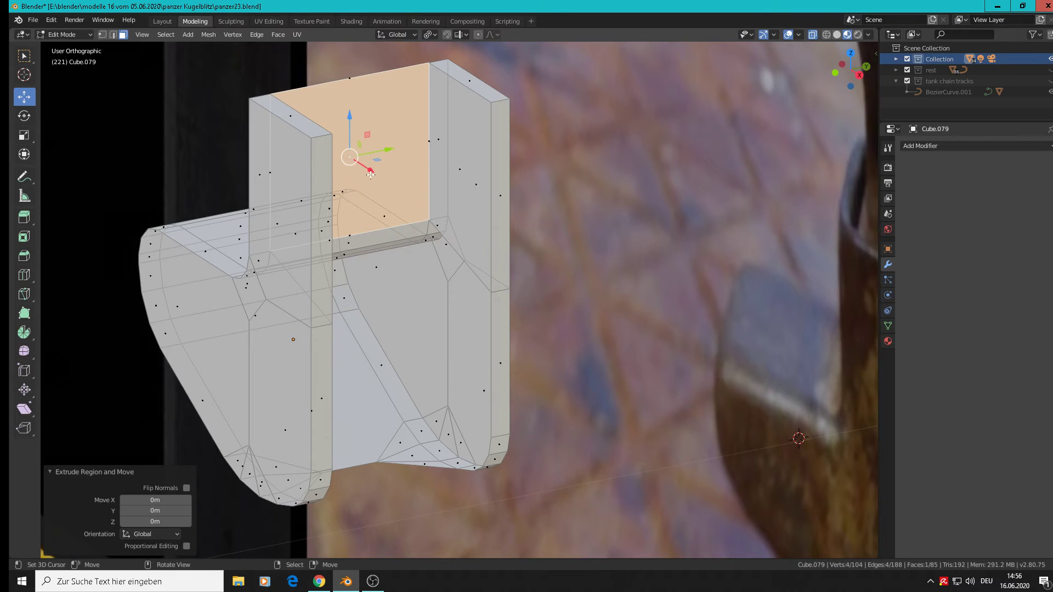
pyautogui.moveTo(370, 174); pyautogui.dragTo(381, 187)
pyautogui.press('Tab')
pyautogui.moveTo(381, 188); pyautogui.dragTo(442, 265, button='middle')
# Try to fill the open inner sides of the foot's side walls with faces from their selected edge loops, and undo the fills
pyautogui.press('Tab')
pyautogui.click(115, 34)
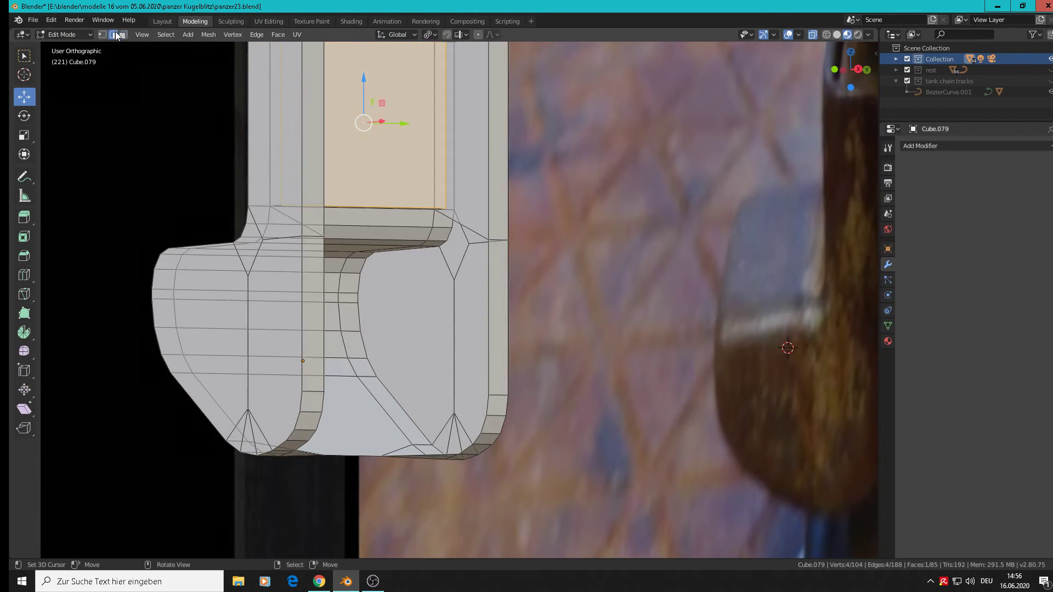
pyautogui.scroll(1, 449, 431)
pyautogui.keyDown('alt'); pyautogui.click(370, 408); pyautogui.keyUp('alt')
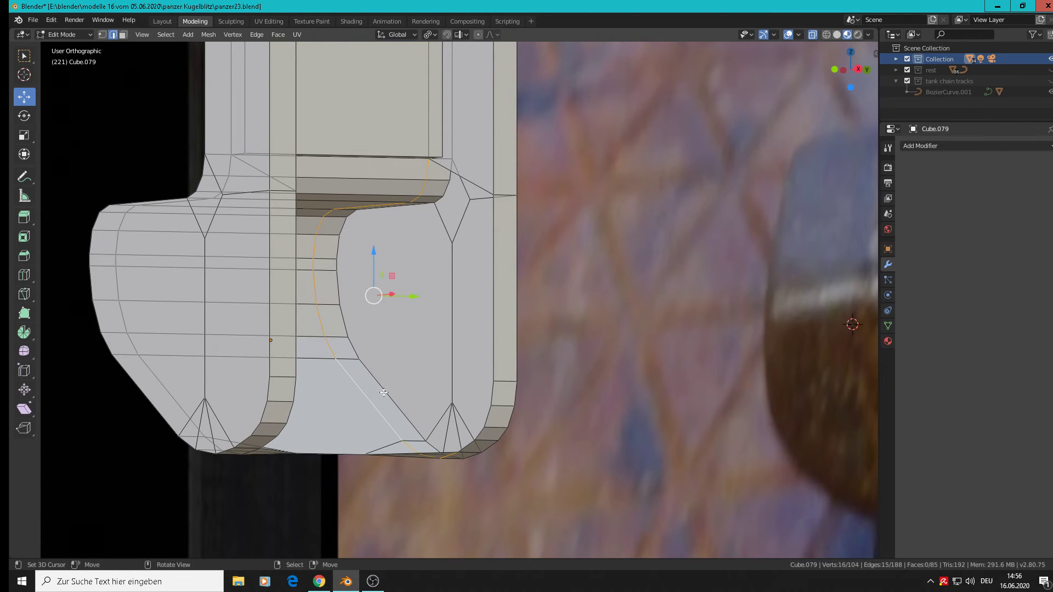
pyautogui.moveTo(384, 393); pyautogui.dragTo(574, 364, button='middle')
pyautogui.keyDown('alt'); pyautogui.keyDown('shift'); pyautogui.click(611, 399); pyautogui.keyUp('shift'); pyautogui.keyUp('alt')
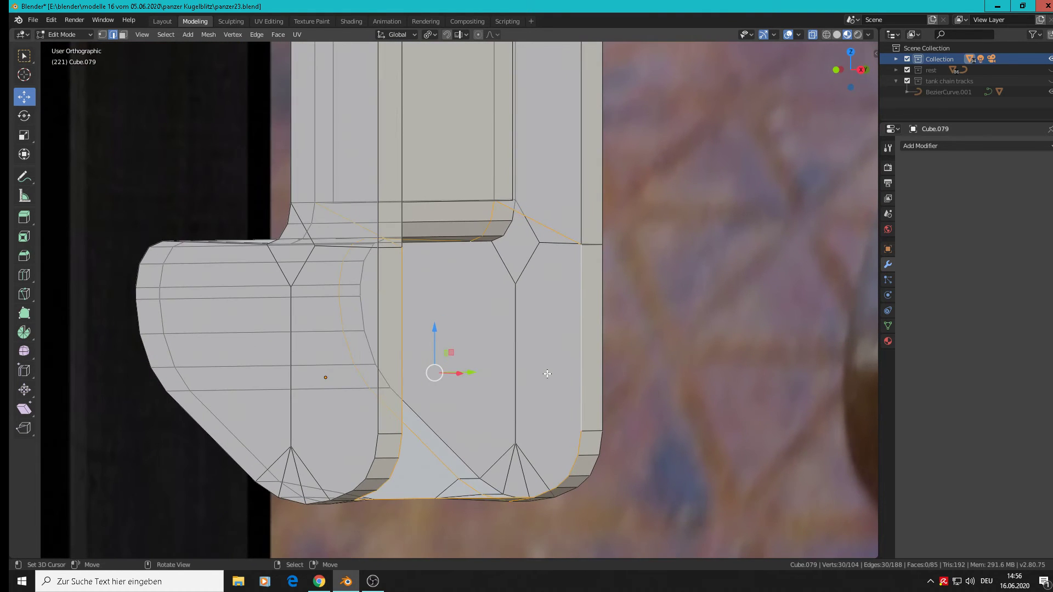
pyautogui.press('f')
pyautogui.press('f')
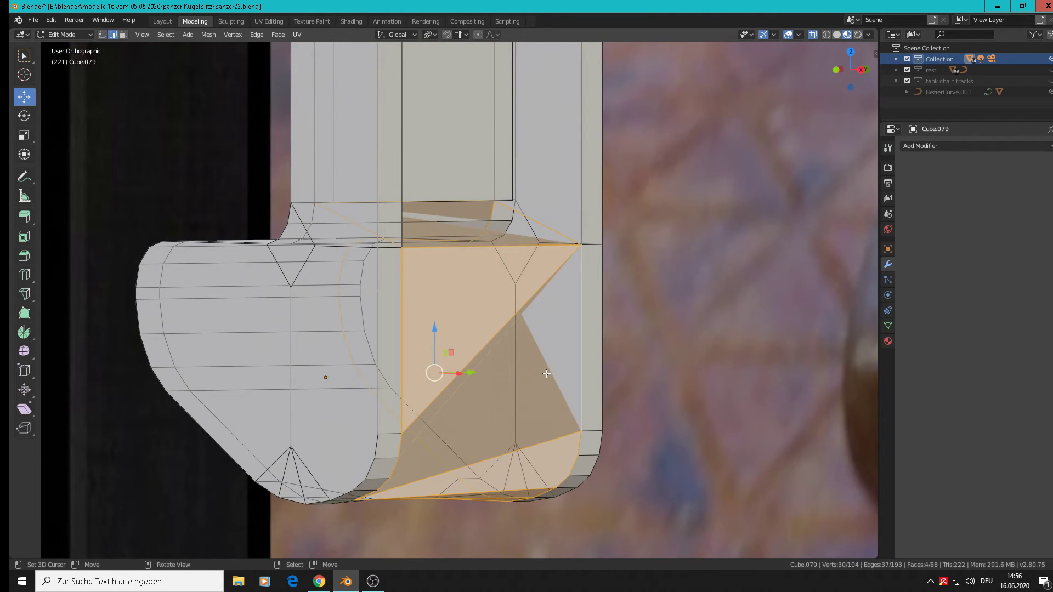
pyautogui.hotkey('ctrl', 'z')
pyautogui.hotkey('ctrl', 'z')
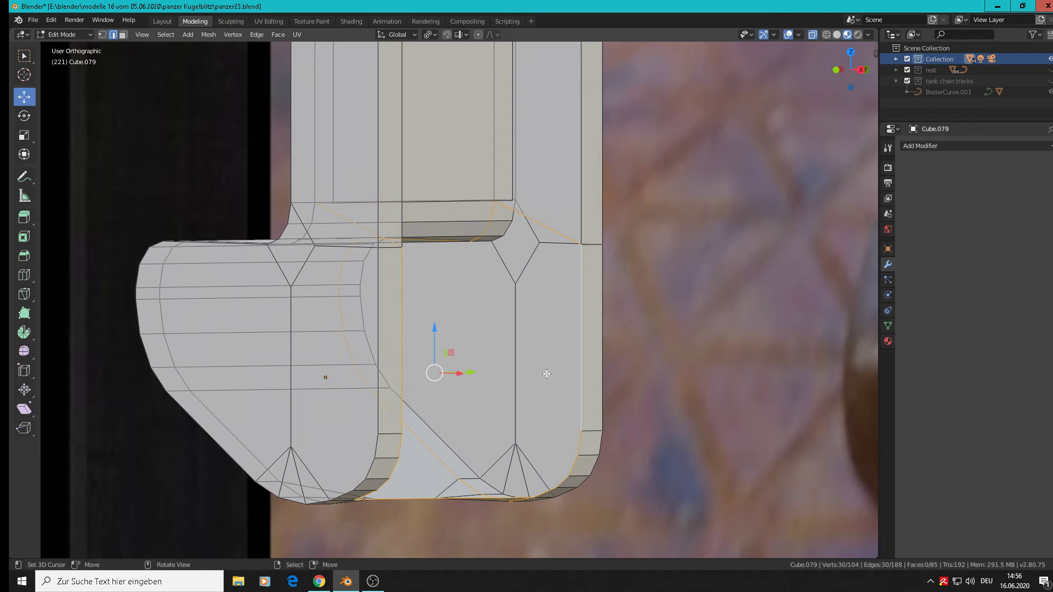
pyautogui.moveTo(547, 374); pyautogui.dragTo(505, 395, button='middle')
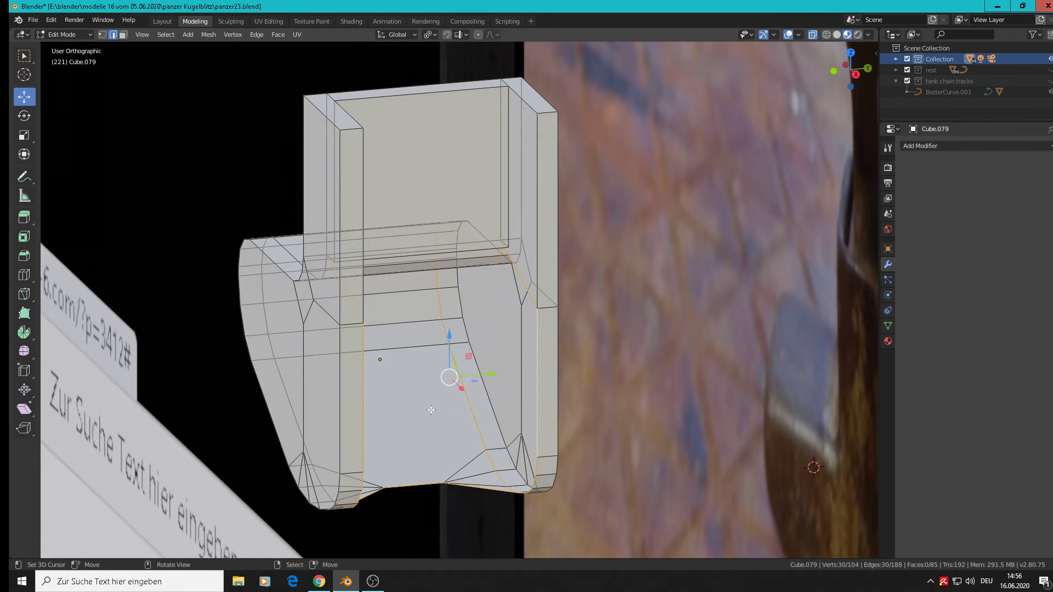
# Deselect the stray edges with circle select and fill the remaining inner edge loop of the foot's side wall with a face
pyautogui.press('c')
pyautogui.moveTo(357, 328)
pyautogui.keyDown('shift'); pyautogui.mouseDown()
pyautogui.moveTo(360, 417)
pyautogui.moveTo(378, 494)
pyautogui.moveTo(428, 492)
pyautogui.mouseUp(); pyautogui.keyUp('shift')
pyautogui.press('Escape')
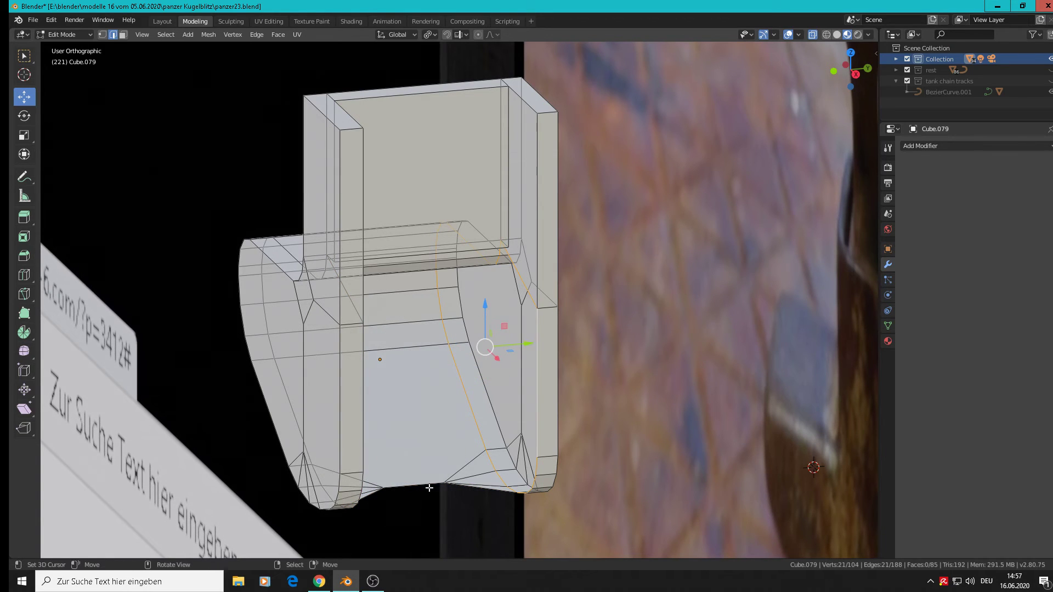
pyautogui.press('f')
pyautogui.moveTo(441, 476); pyautogui.dragTo(384, 478, button='middle')
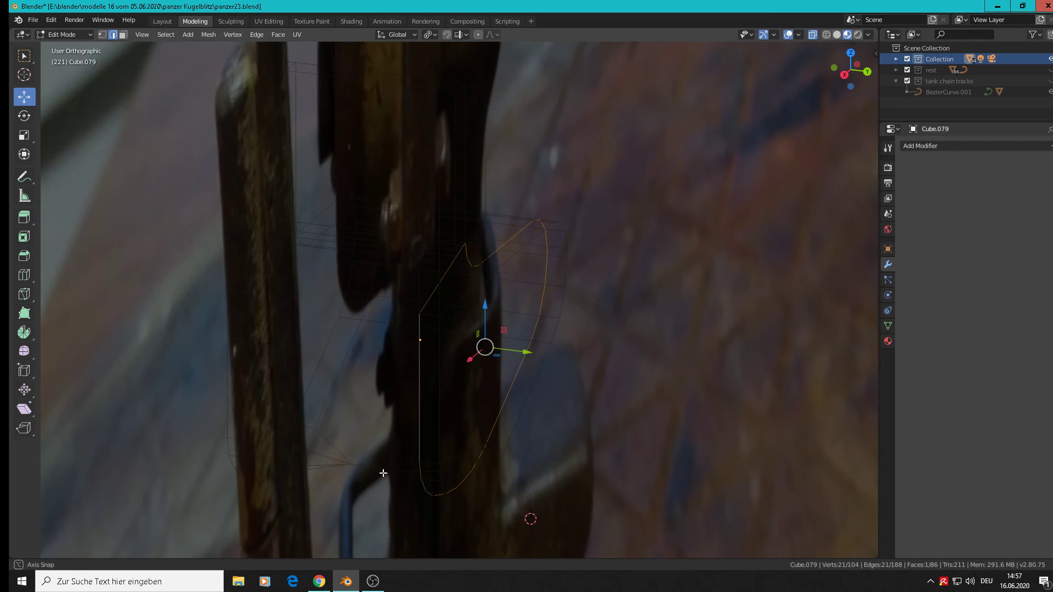
# In wireframe, select only the opposite side wall's inner edge loop, fill it with a face, and check the shaded foot in Object Mode
pyautogui.click(827, 34)
pyautogui.moveTo(557, 320)
pyautogui.mouseDown(button='middle')
pyautogui.moveTo(384, 376)
pyautogui.moveTo(405, 298)
pyautogui.mouseUp(button='middle')
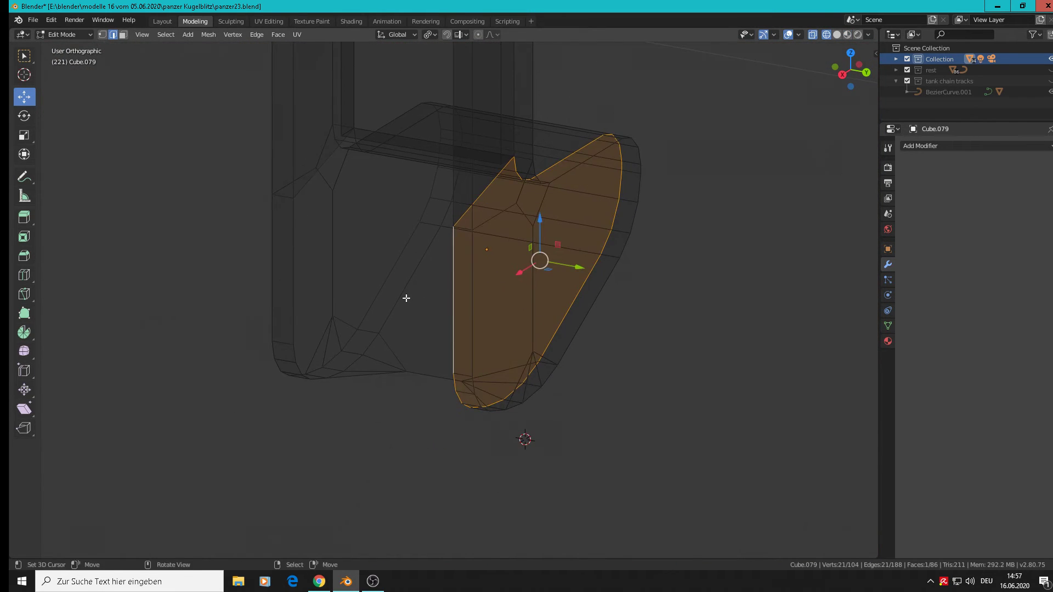
pyautogui.keyDown('alt'); pyautogui.click(403, 299); pyautogui.keyUp('alt')
pyautogui.keyDown('alt'); pyautogui.keyDown('shift'); pyautogui.click(302, 278); pyautogui.keyUp('shift'); pyautogui.keyUp('alt')
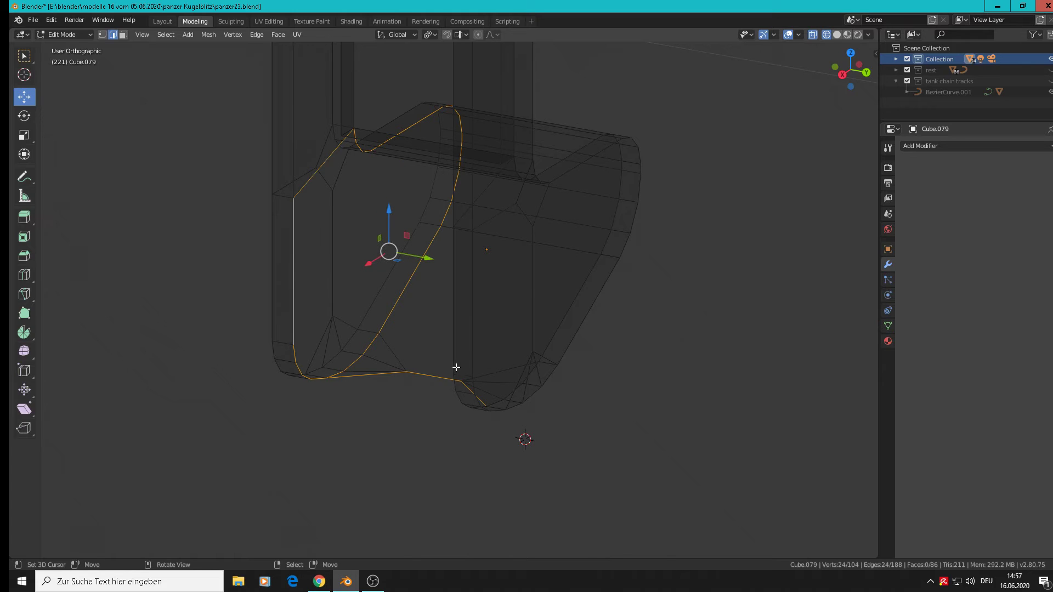
pyautogui.press('c')
pyautogui.moveTo(418, 393); pyautogui.dragTo(425, 406, button='middle')
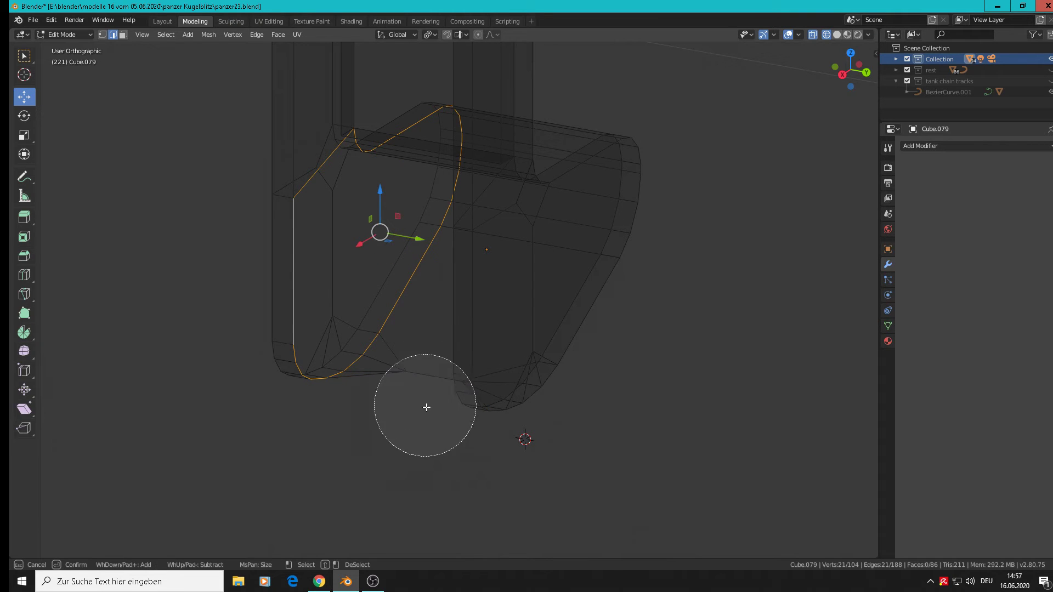
pyautogui.press('Escape')
pyautogui.press('f')
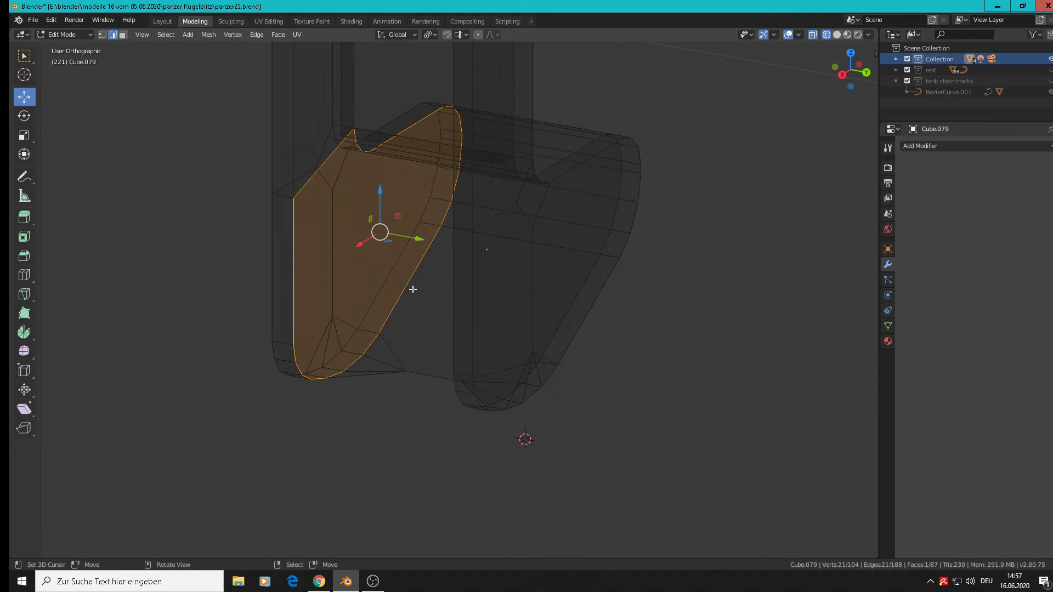
pyautogui.press('Tab')
pyautogui.moveTo(412, 289); pyautogui.dragTo(466, 241, button='middle')
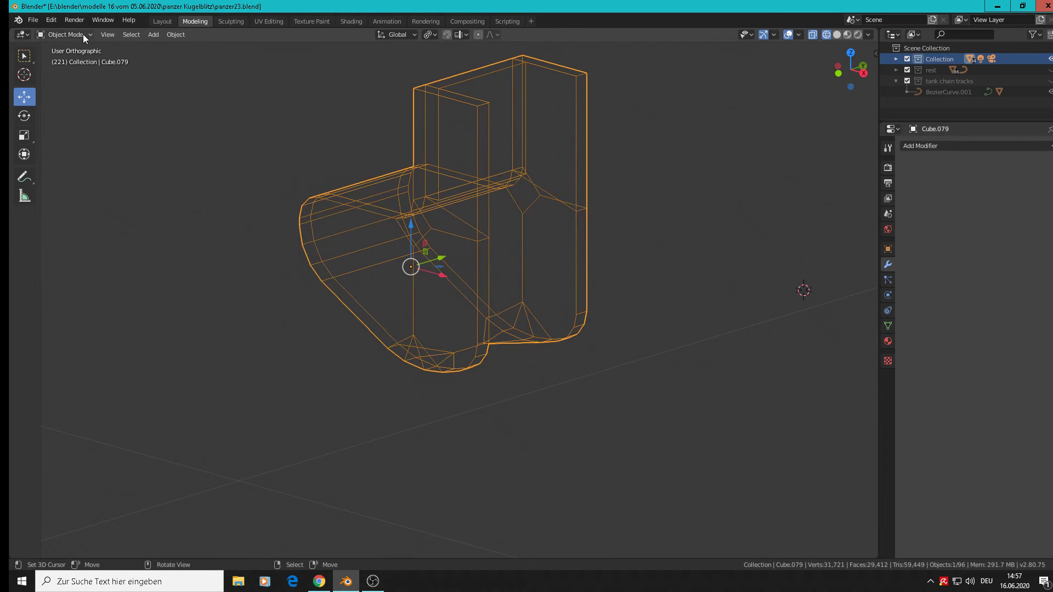
pyautogui.click(849, 36)
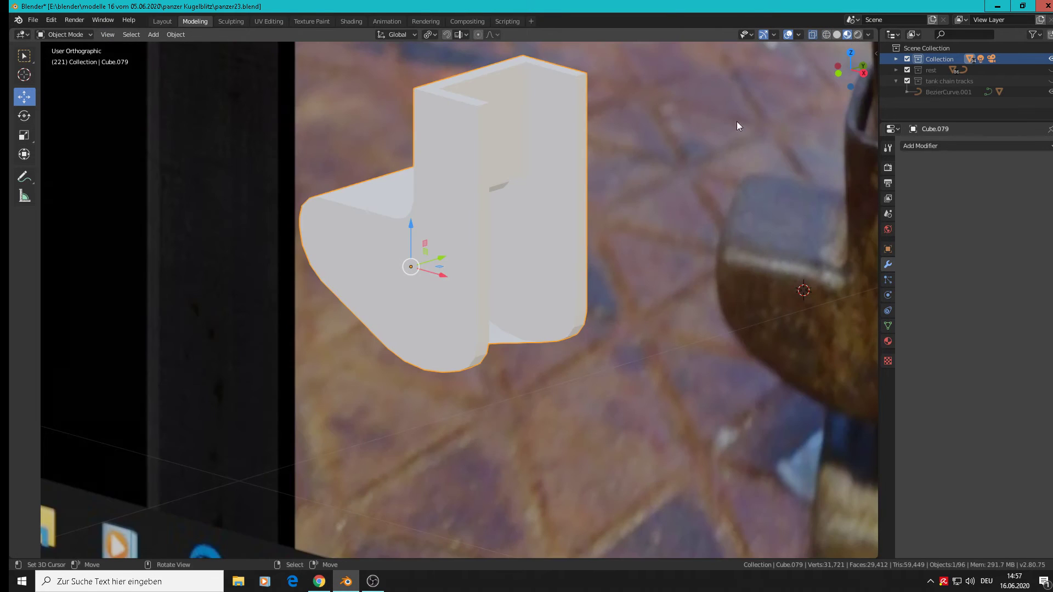
pyautogui.scroll(-2, 625, 164)
pyautogui.moveTo(594, 184)
pyautogui.mouseDown(button='middle')
pyautogui.moveTo(634, 181)
pyautogui.moveTo(493, 266)
pyautogui.moveTo(530, 252)
pyautogui.mouseUp(button='middle')
pyautogui.scroll(3, 424, 162)
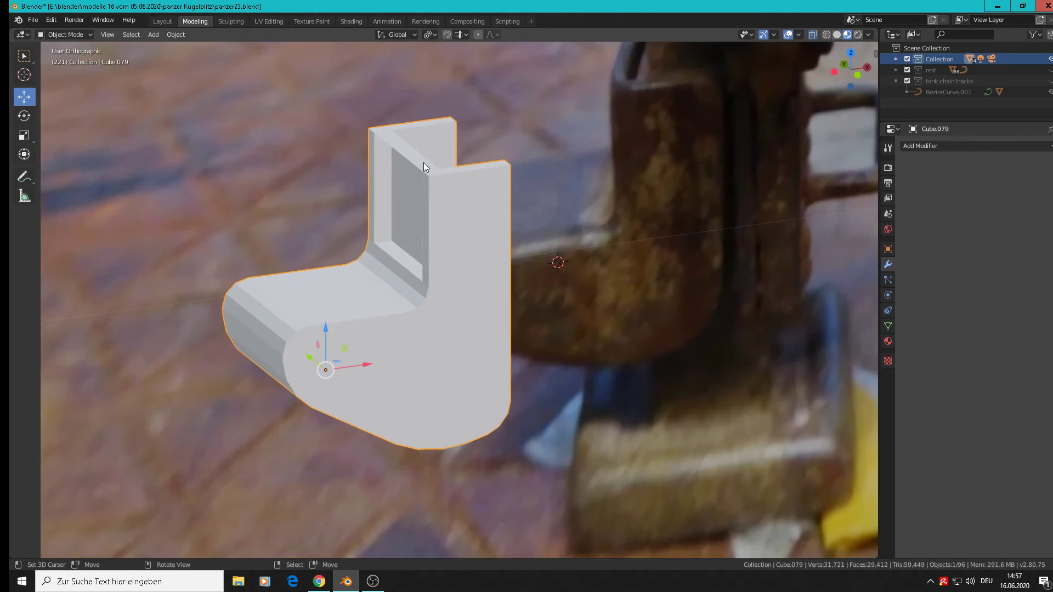
# Close the open recess in the upright above the foot by filling between its top and bottom edges, and check it in Object Mode
pyautogui.press('Tab')
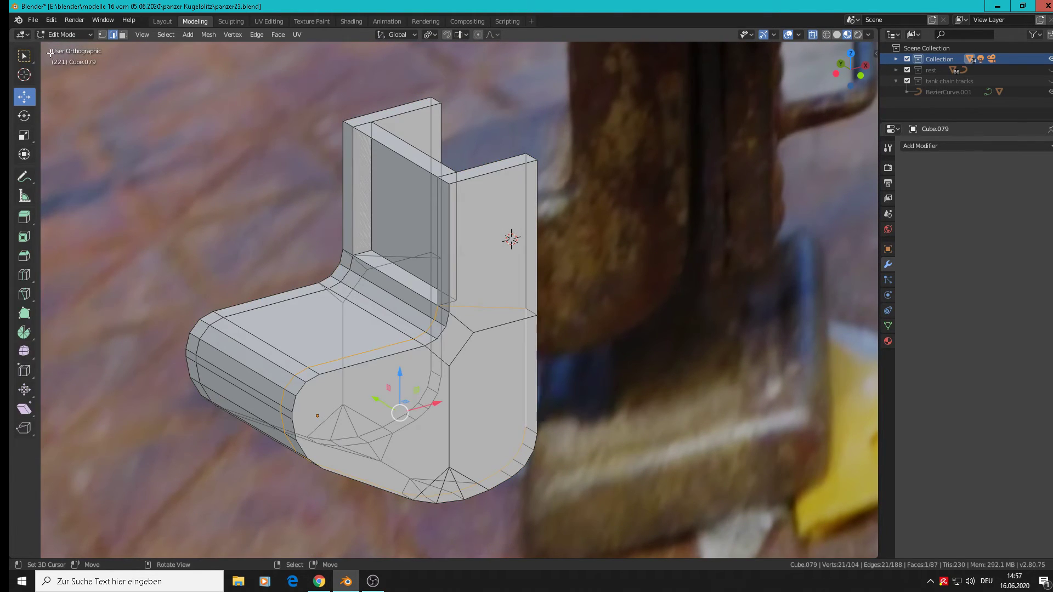
pyautogui.click(392, 141)
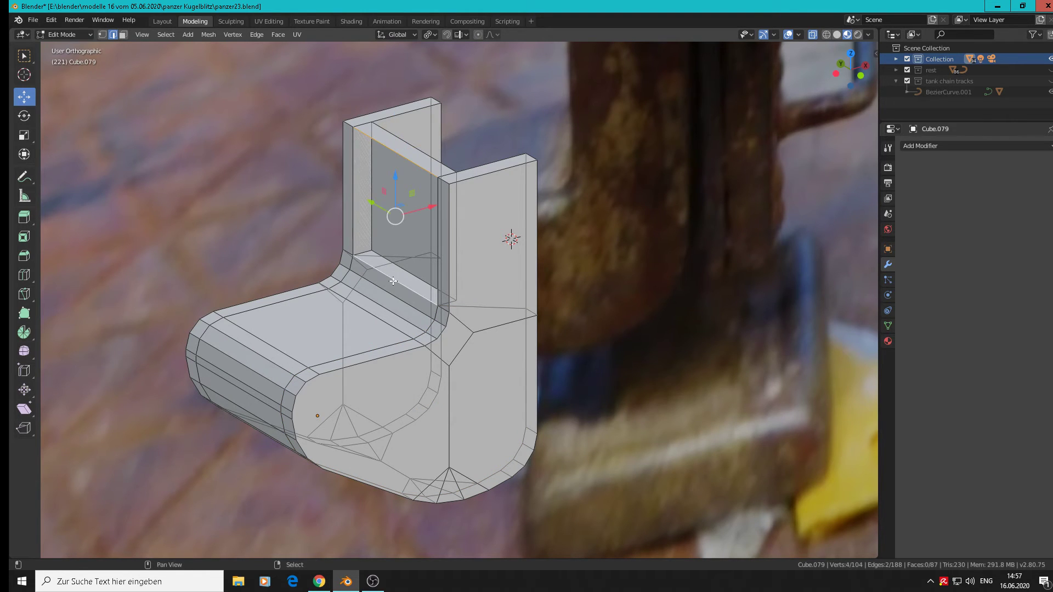
pyautogui.press('f')
pyautogui.press('Tab')
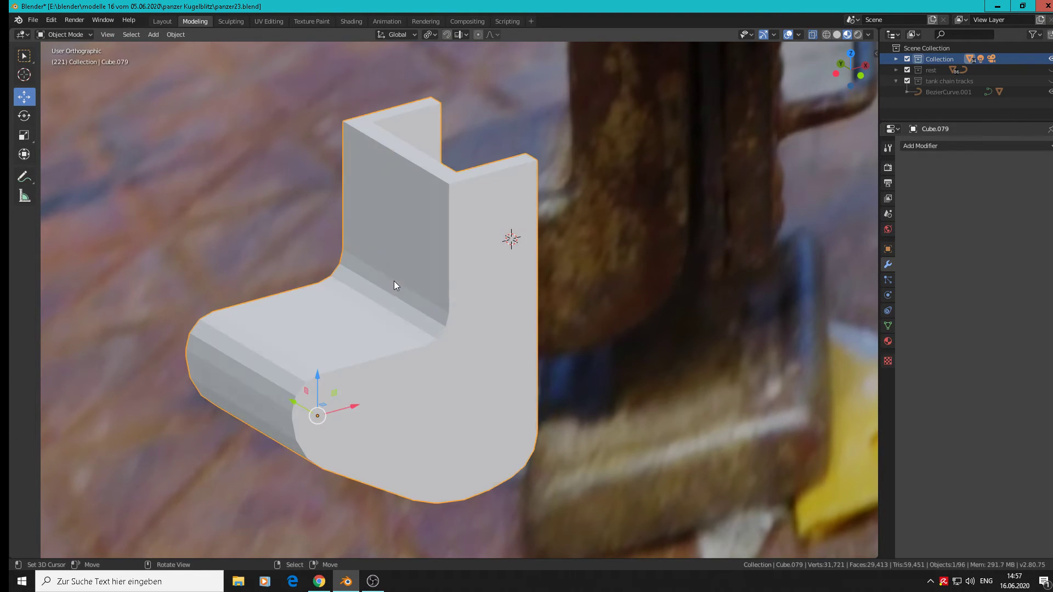
pyautogui.scroll(-2, 396, 282)
pyautogui.press('Tab')
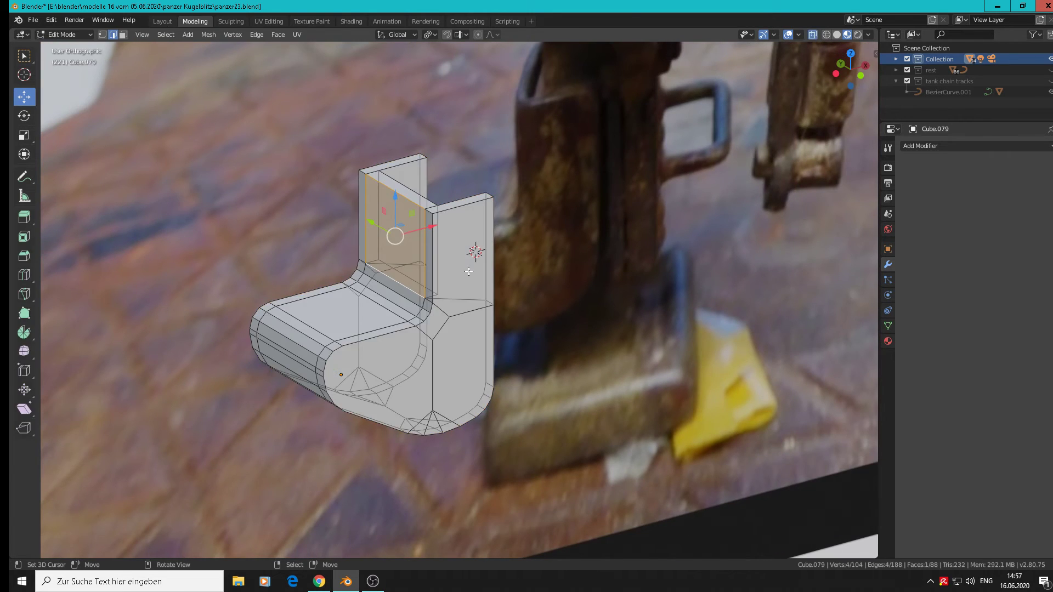
pyautogui.scroll(1, 439, 223)
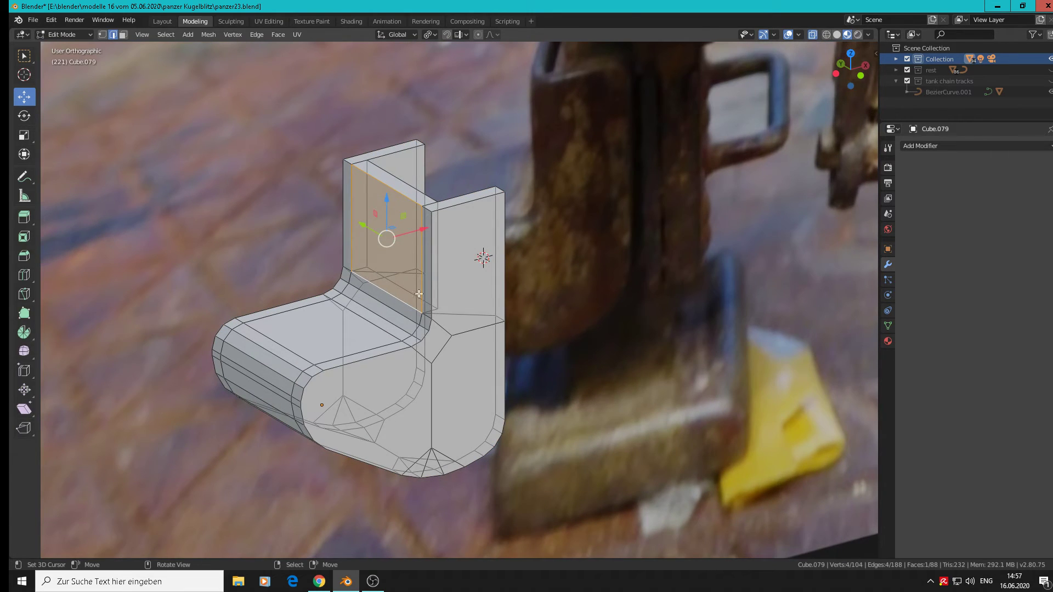
# With X-ray off, select the outer outline edges of one side wall and bevel them about 0.14 m with 2 segments
pyautogui.click(815, 35)
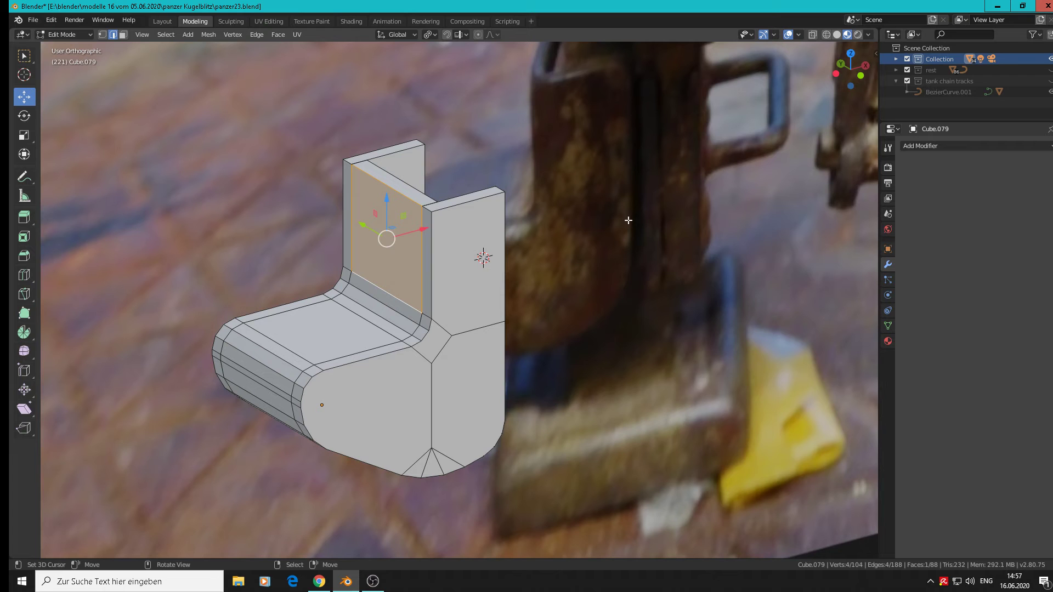
pyautogui.keyDown('alt'); pyautogui.click(375, 362); pyautogui.keyUp('alt')
pyautogui.keyDown('alt'); pyautogui.keyDown('shift'); pyautogui.click(431, 335); pyautogui.keyUp('shift'); pyautogui.keyUp('alt')
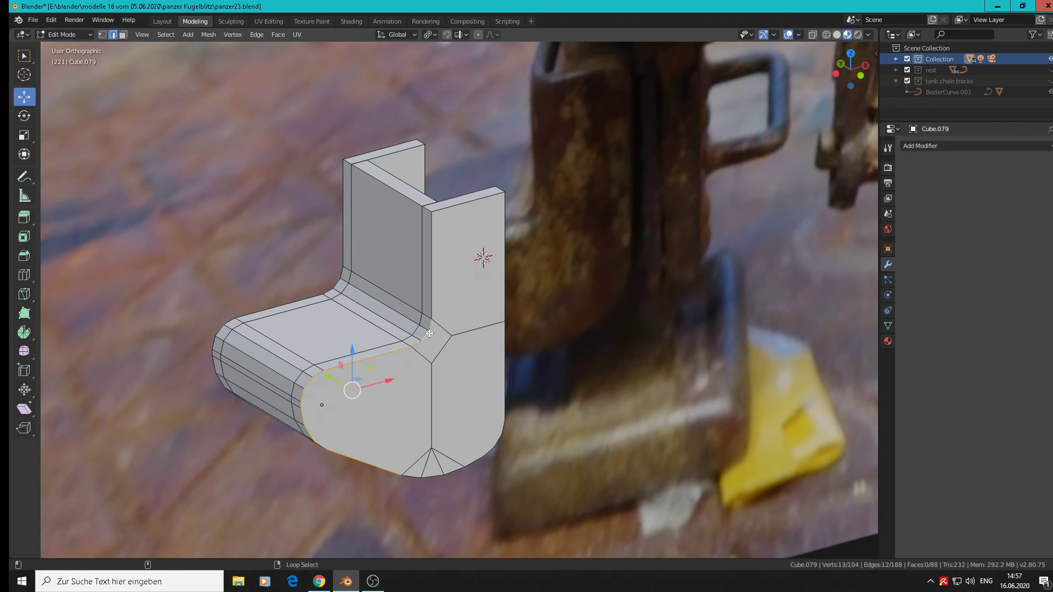
pyautogui.moveTo(518, 402); pyautogui.dragTo(447, 349, button='middle')
pyautogui.keyDown('alt'); pyautogui.keyDown('shift'); pyautogui.click(503, 473); pyautogui.keyUp('shift'); pyautogui.keyUp('alt')
pyautogui.keyDown('alt'); pyautogui.keyDown('shift'); pyautogui.click(464, 371); pyautogui.keyUp('shift'); pyautogui.keyUp('alt')
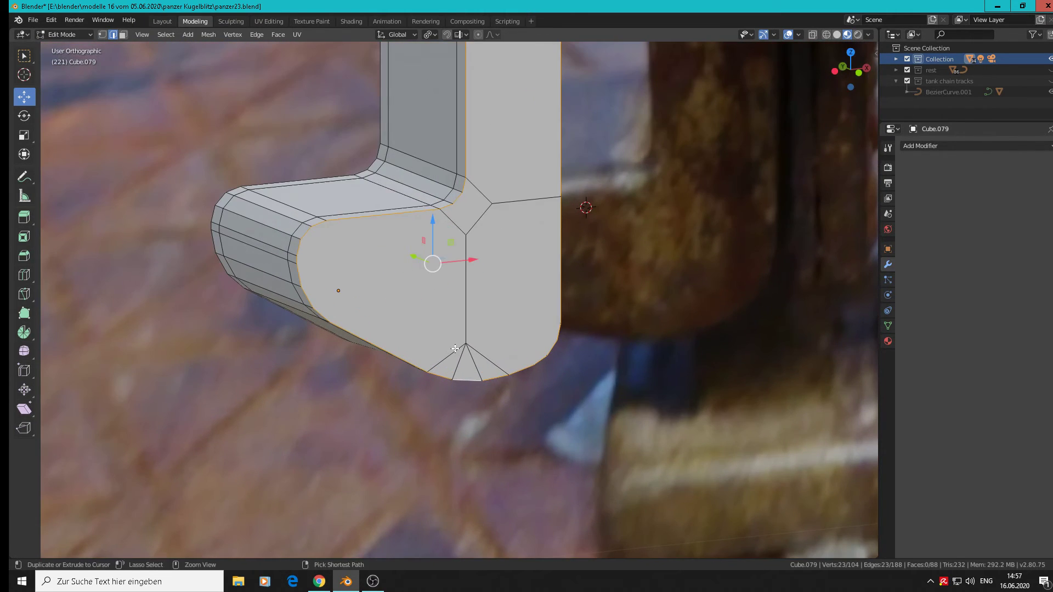
pyautogui.hotkey('ctrl', 'b')
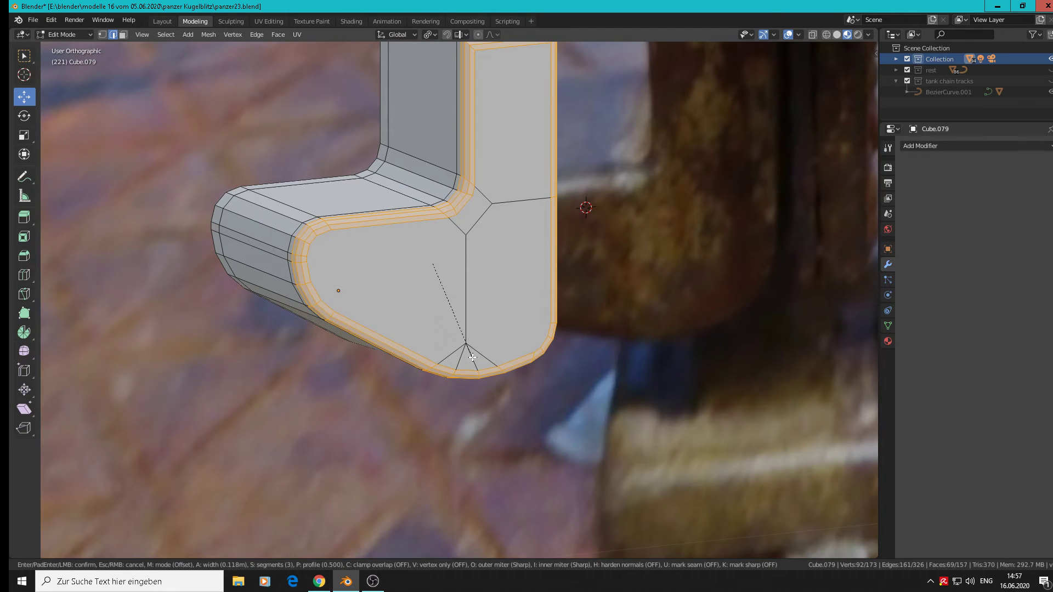
pyautogui.scroll(1, 475, 359)
pyautogui.scroll(-2, 473, 357)
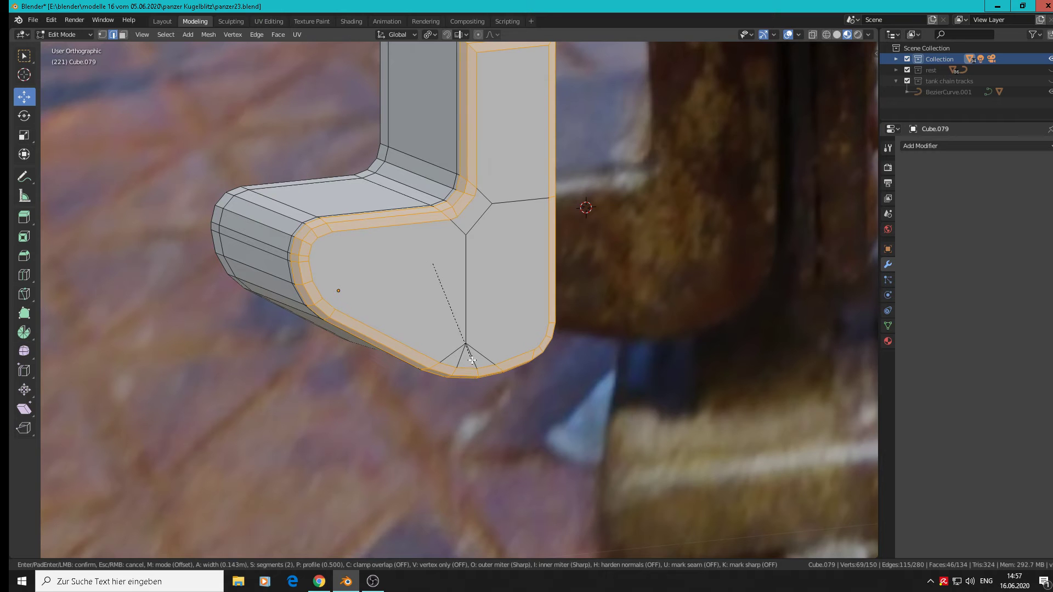
pyautogui.click(470, 359)
pyautogui.scroll(-2, 405, 300)
pyautogui.press('Tab')
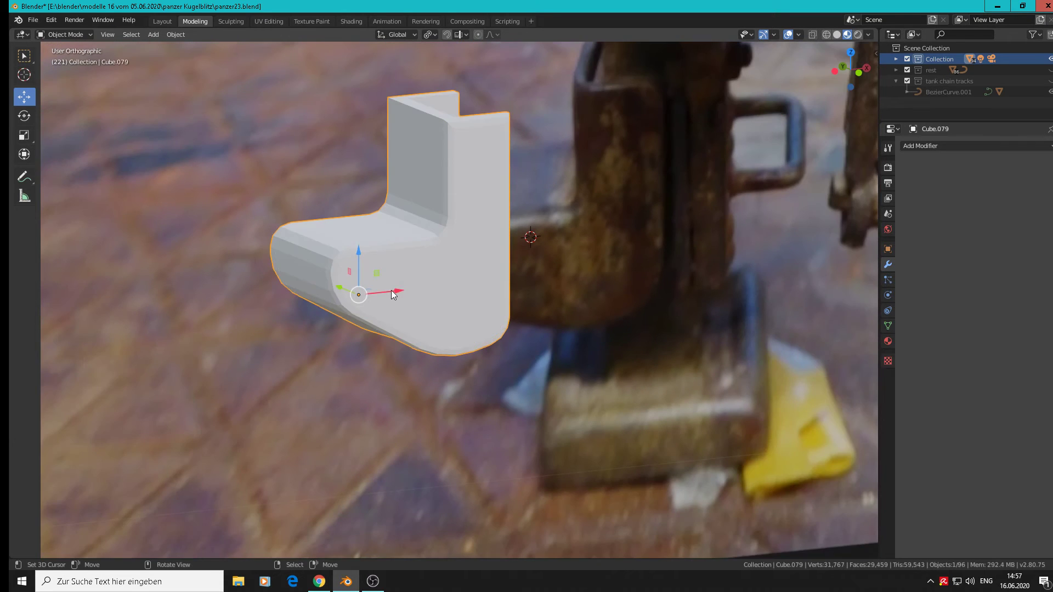
# Move the foot bracket -1 m along Y, clear of the reference photo
pyautogui.moveTo(391, 291); pyautogui.dragTo(407, 305, button='middle')
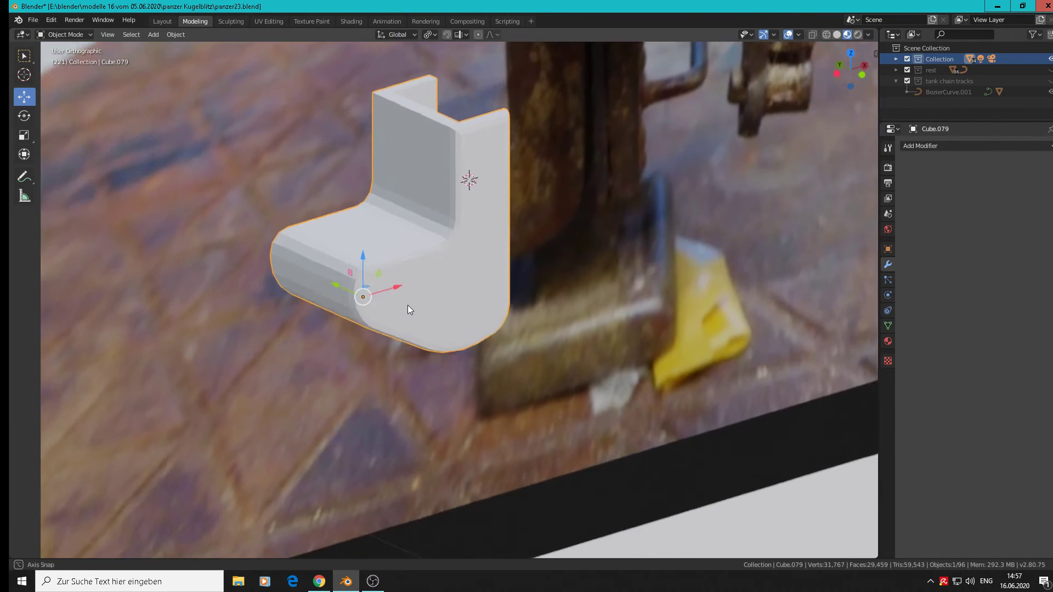
pyautogui.scroll(-8, 407, 308)
pyautogui.moveTo(369, 294); pyautogui.dragTo(735, 497)
pyautogui.keyDown('shift'); pyautogui.moveTo(791, 461); pyautogui.dragTo(291, 273, button='middle'); pyautogui.keyUp('shift')
pyautogui.scroll(6, 527, 308)
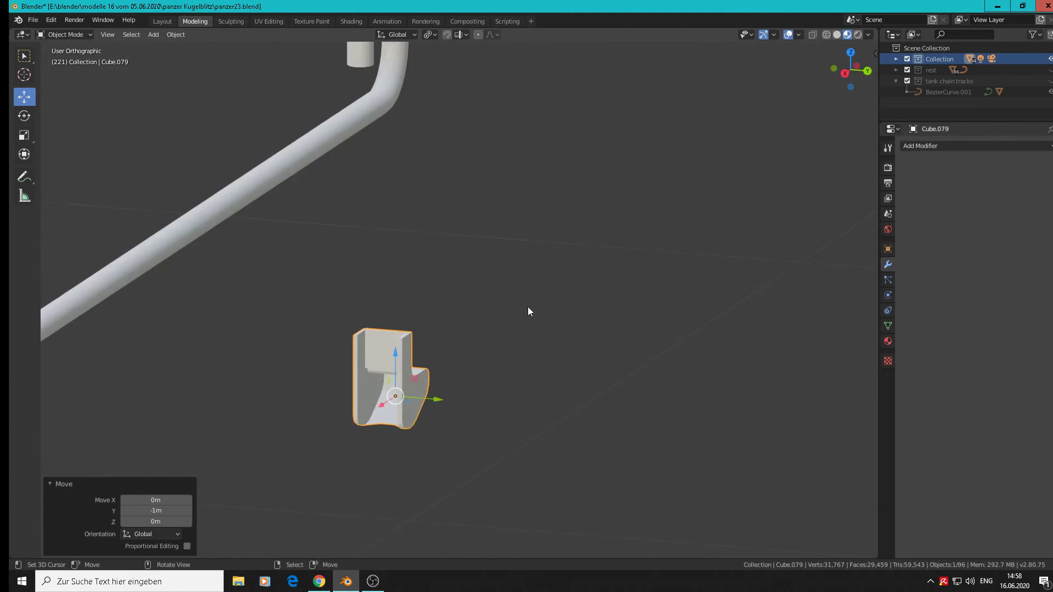
# Select the full outer outline of the other side wall and bevel it with 2 segments, and check the rounding in Object Mode
pyautogui.press('Tab')
pyautogui.scroll(1, 417, 377)
pyautogui.keyDown('shift'); pyautogui.moveTo(406, 377); pyautogui.dragTo(398, 306, button='middle'); pyautogui.keyUp('shift')
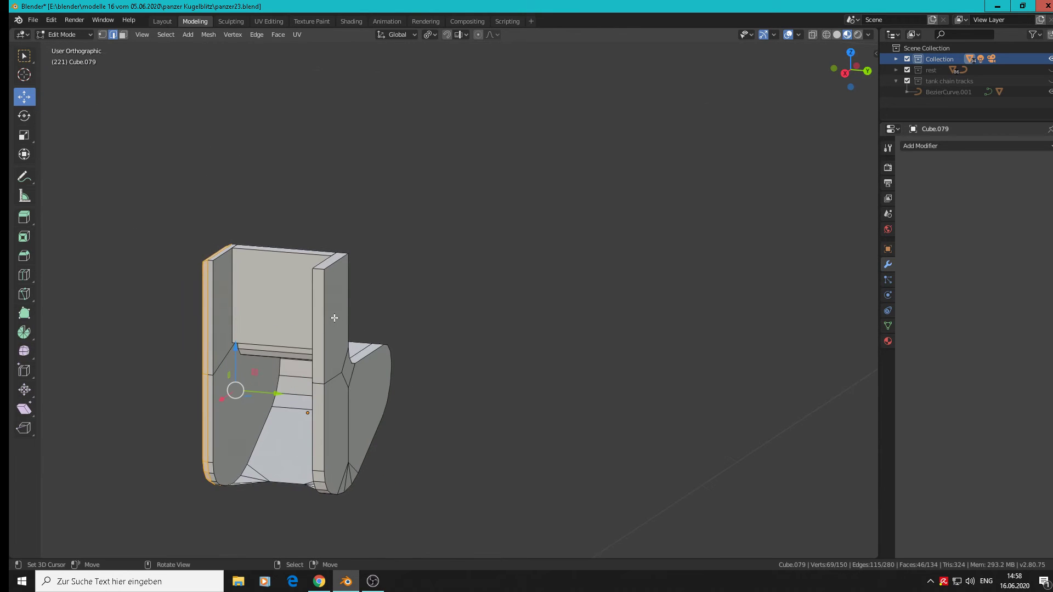
pyautogui.keyDown('alt'); pyautogui.rightClick(333, 317); pyautogui.keyUp('alt')
pyautogui.moveTo(352, 340); pyautogui.dragTo(327, 419, button='middle')
pyautogui.keyDown('alt'); pyautogui.keyDown('shift'); pyautogui.rightClick(320, 439); pyautogui.keyUp('shift'); pyautogui.keyUp('alt')
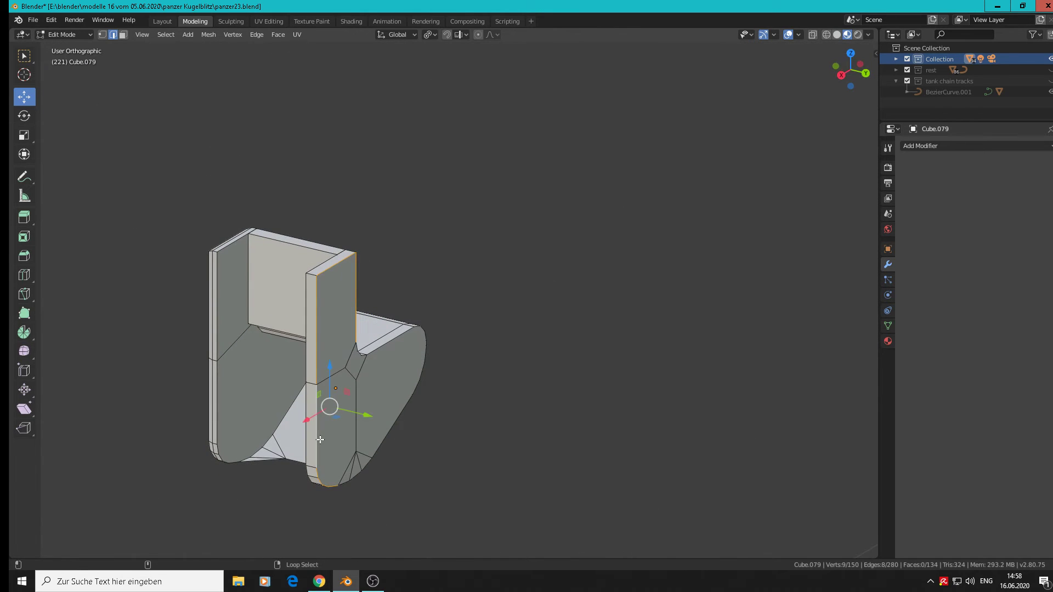
pyautogui.keyDown('alt'); pyautogui.keyDown('shift'); pyautogui.rightClick(403, 416); pyautogui.keyUp('shift'); pyautogui.keyUp('alt')
pyautogui.scroll(5, 362, 378)
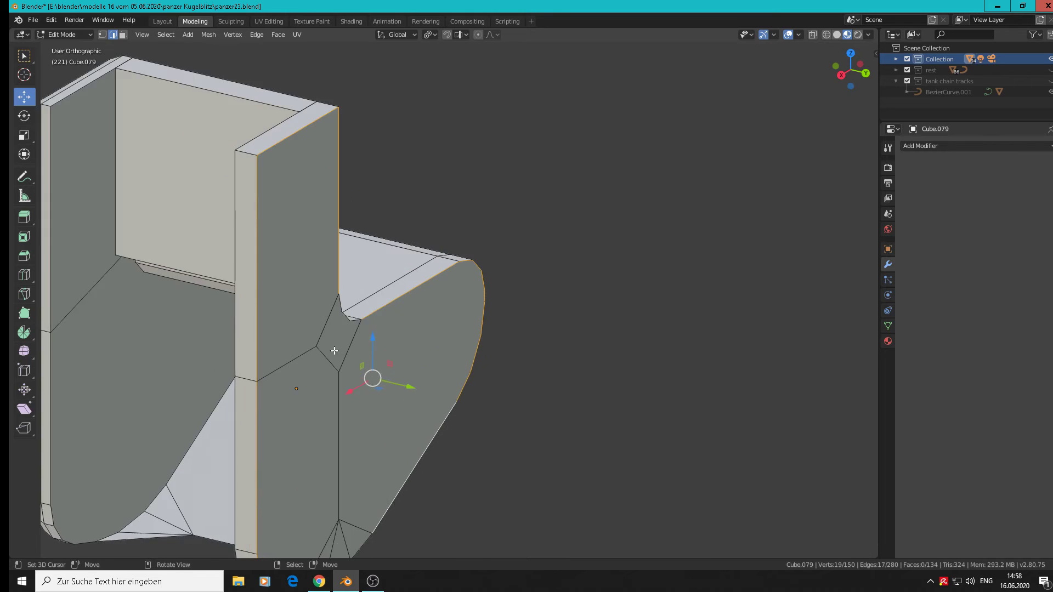
pyautogui.keyDown('alt'); pyautogui.keyDown('shift'); pyautogui.rightClick(350, 302); pyautogui.keyUp('shift'); pyautogui.keyUp('alt')
pyautogui.moveTo(398, 403); pyautogui.dragTo(550, 95, button='middle')
pyautogui.scroll(1, 432, 379)
pyautogui.keyDown('alt'); pyautogui.keyDown('shift'); pyautogui.rightClick(489, 379); pyautogui.keyUp('shift'); pyautogui.keyUp('alt')
pyautogui.hotkey('ctrl', 'b')
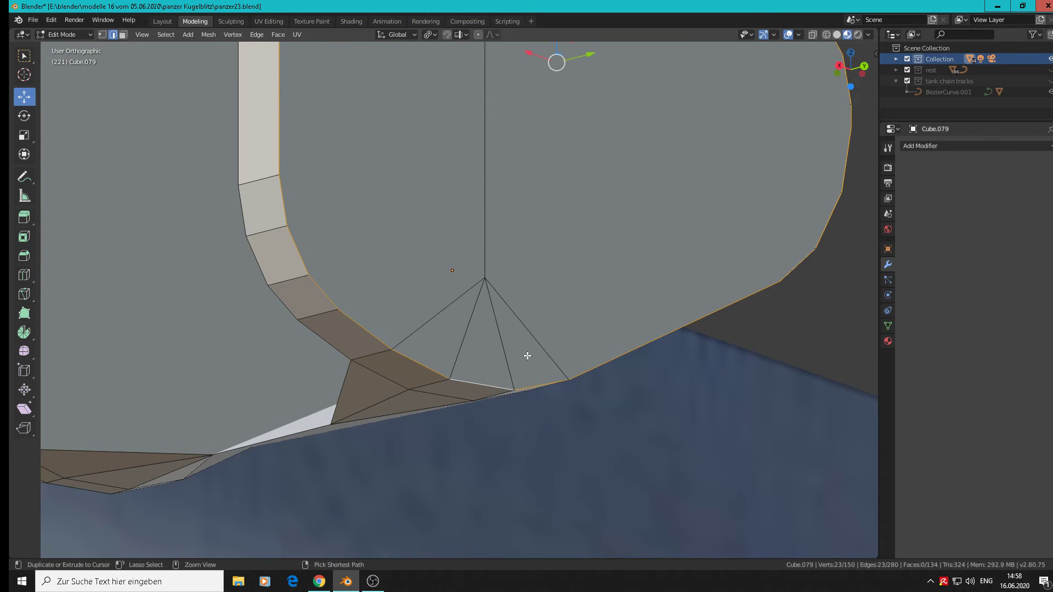
pyautogui.click(539, 396)
pyautogui.scroll(-9, 496, 324)
pyautogui.press('Tab')
pyautogui.moveTo(487, 303); pyautogui.dragTo(701, 331, button='middle')
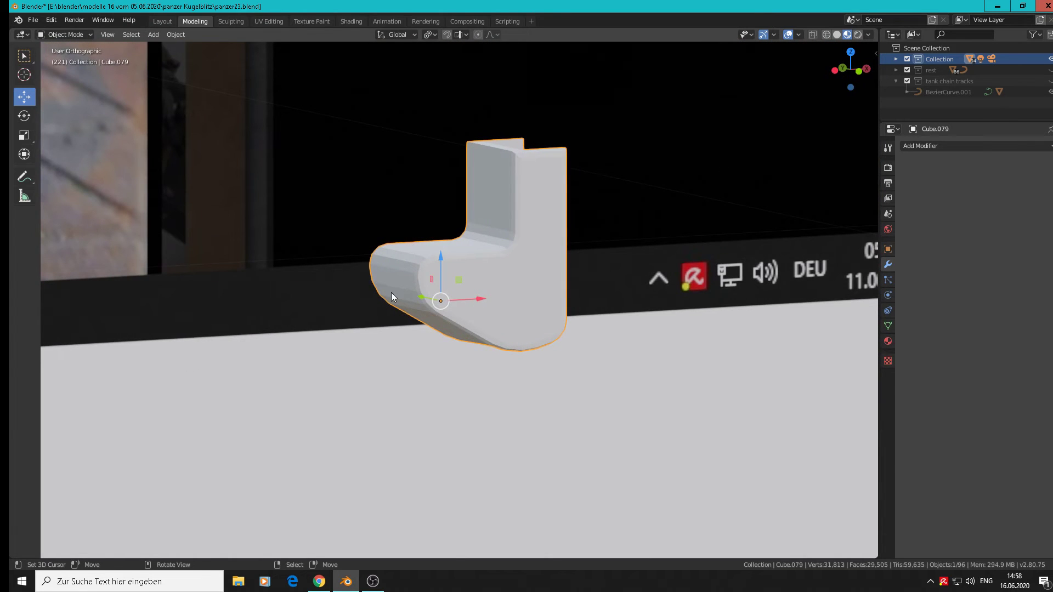
# Shade the whole foot bracket smooth and inspect the upright's surface
pyautogui.click(174, 34)
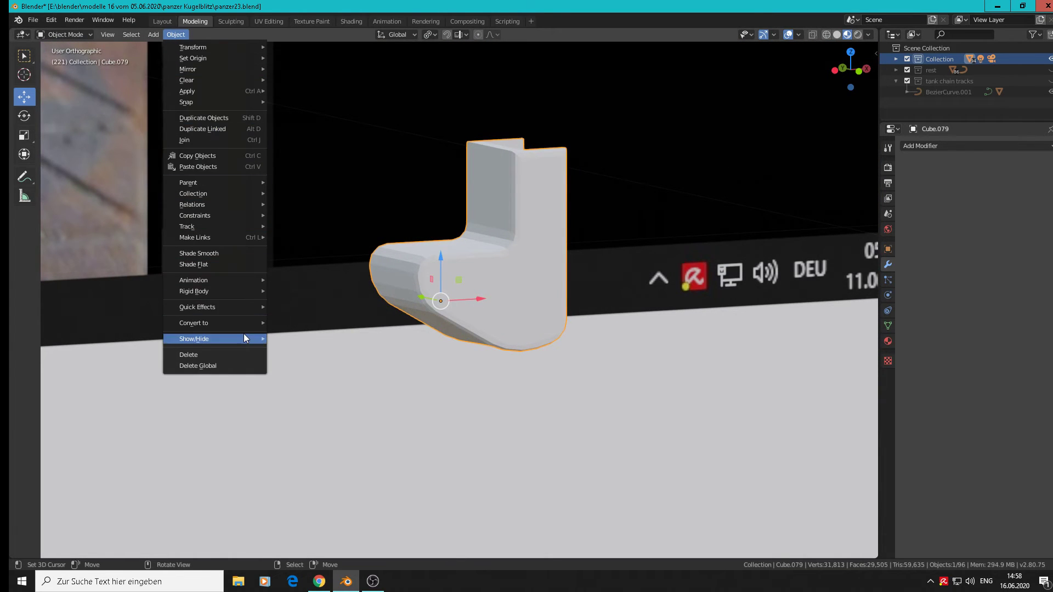
pyautogui.click(226, 256)
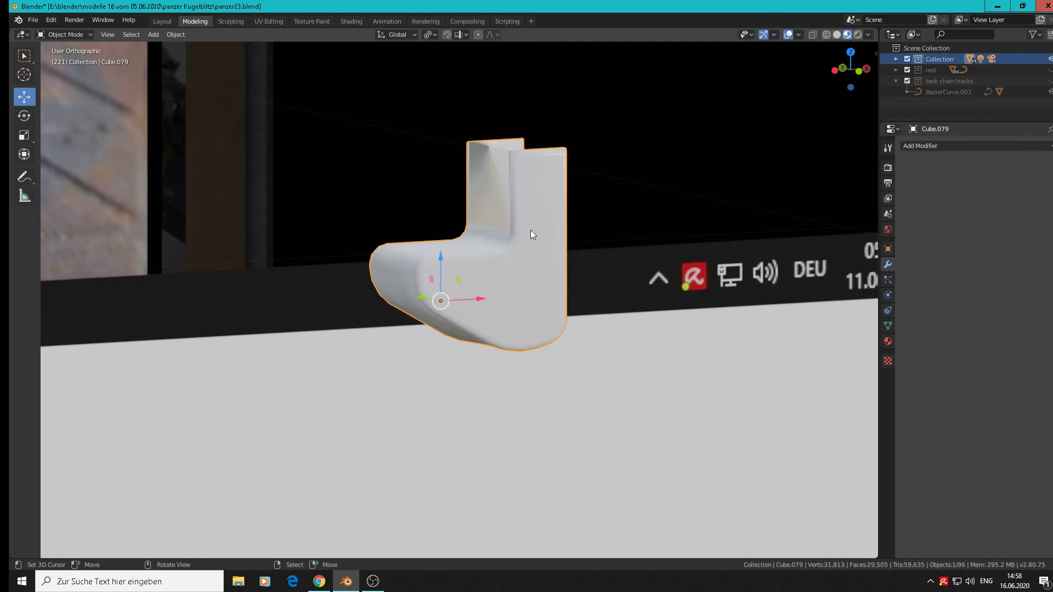
pyautogui.moveTo(531, 230); pyautogui.dragTo(568, 210, button='middle')
pyautogui.scroll(3, 535, 206)
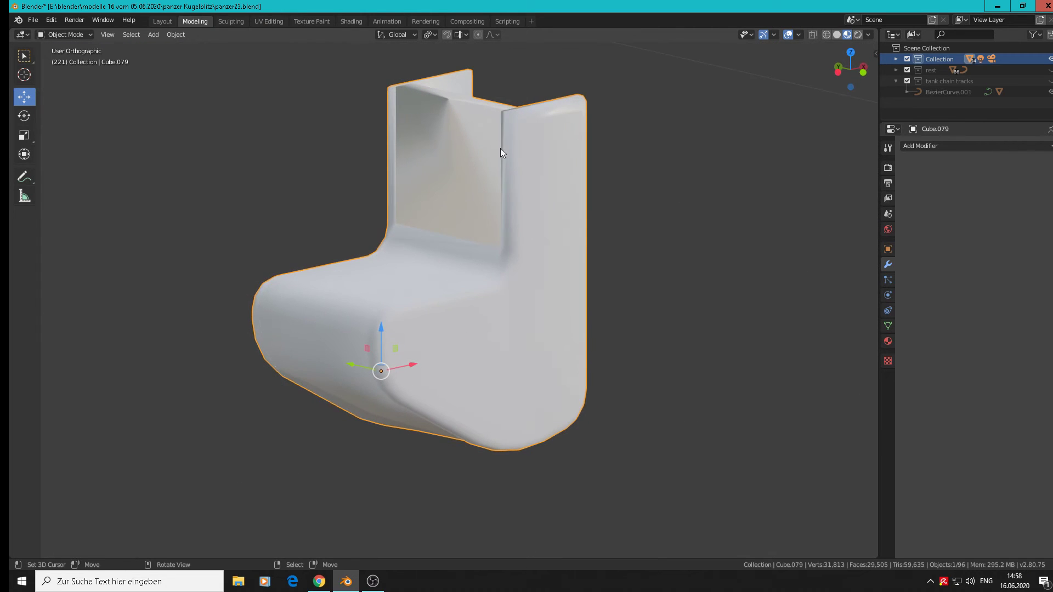
# Set the upright's large face above the foot and its narrow top face to flat shading, and check it in Object Mode
pyautogui.press('Tab')
pyautogui.scroll(1, 451, 145)
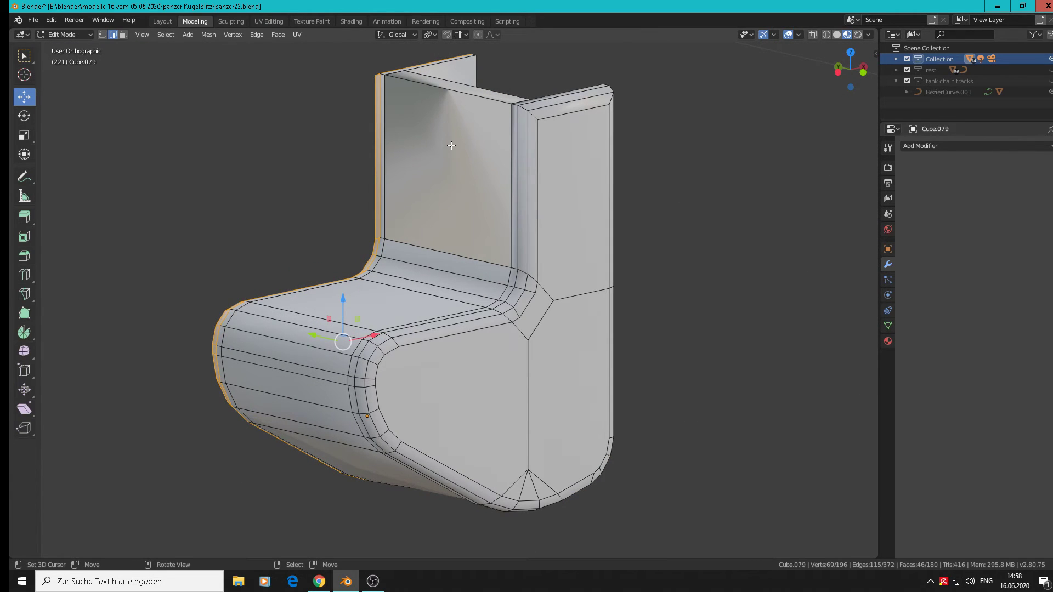
pyautogui.click(123, 35)
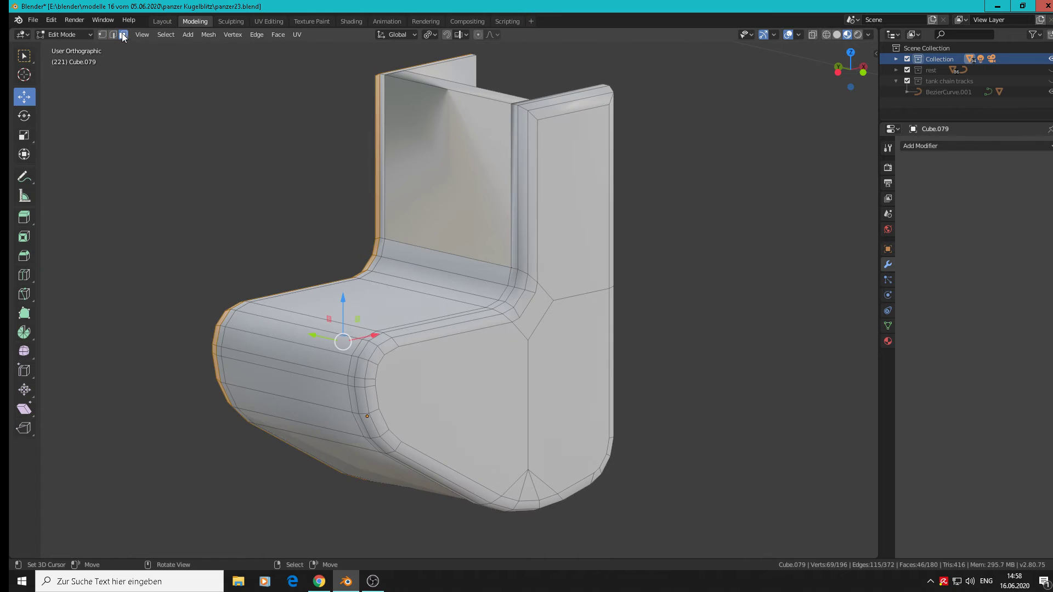
pyautogui.click(451, 142)
pyautogui.keyDown('shift'); pyautogui.click(472, 87); pyautogui.keyUp('shift')
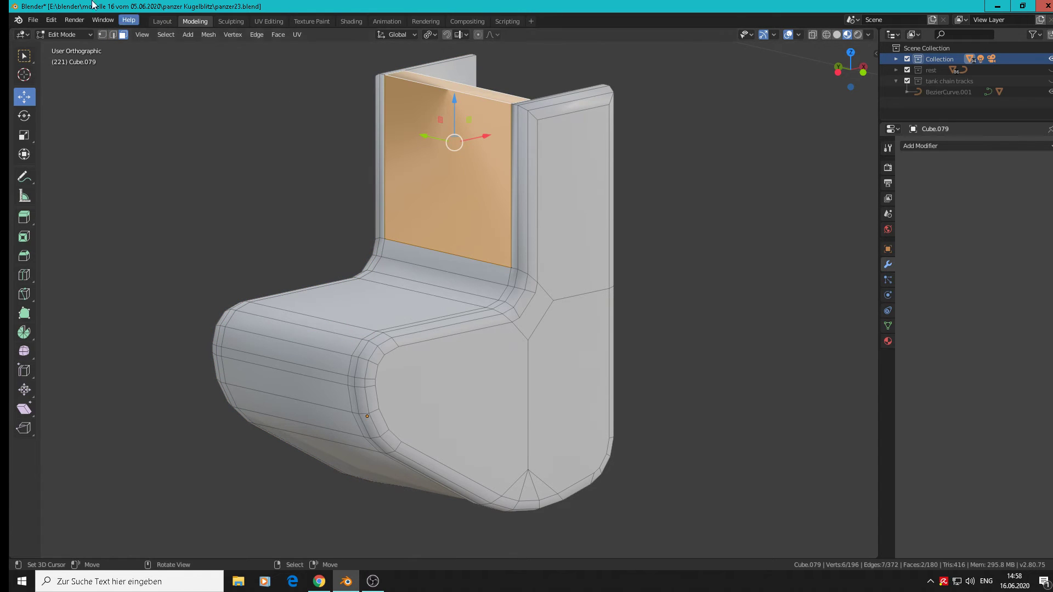
pyautogui.click(278, 34)
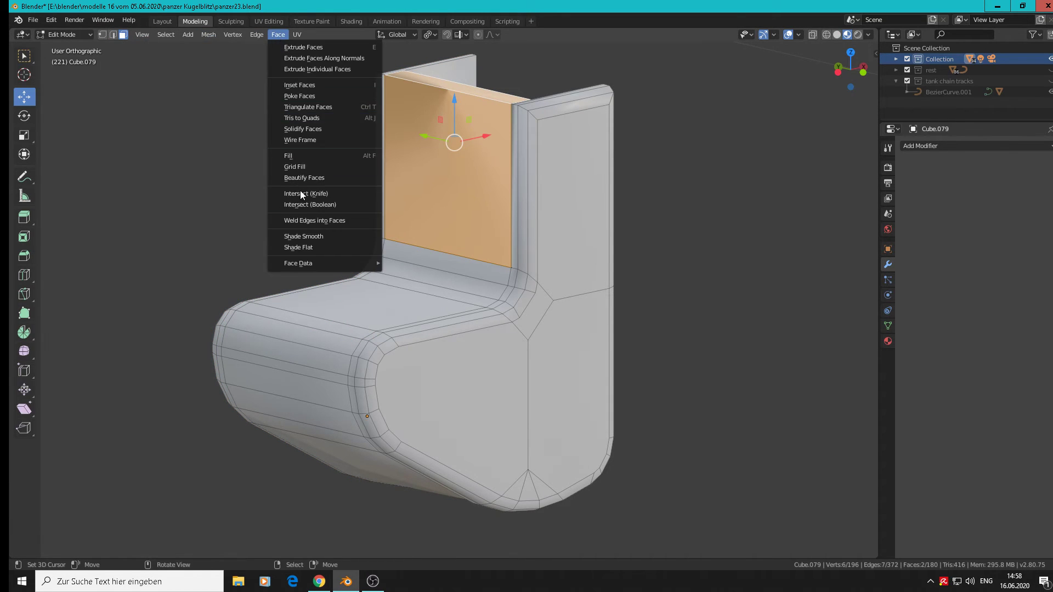
pyautogui.click(302, 248)
pyautogui.press('Tab')
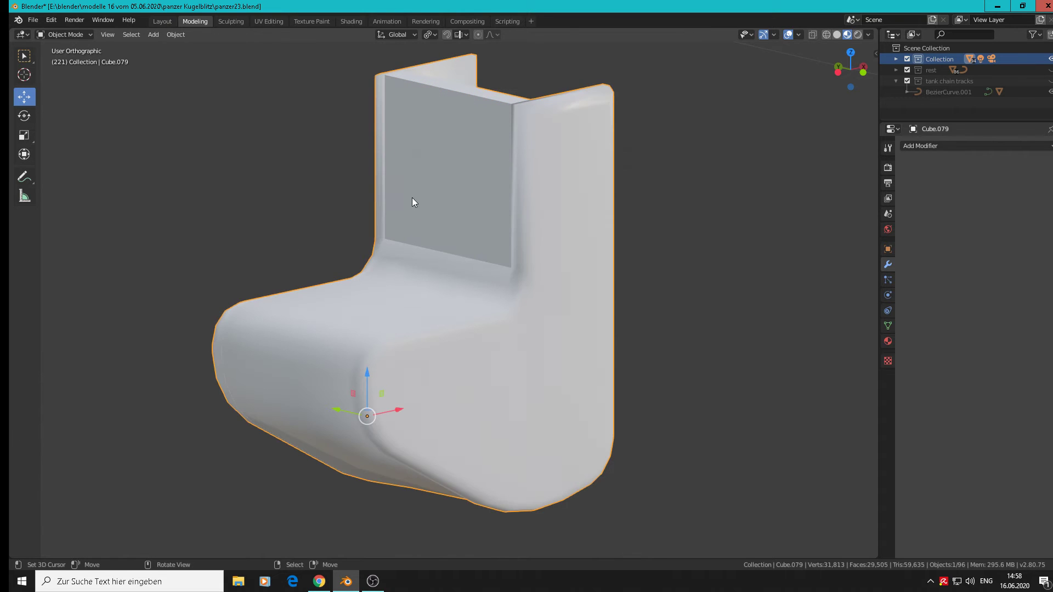
# Add one loop cut along the beveled side wall, slid close to the upright's flat face with a factor of about -0.69
pyautogui.press('Tab')
pyautogui.moveTo(486, 238); pyautogui.dragTo(499, 236, button='middle')
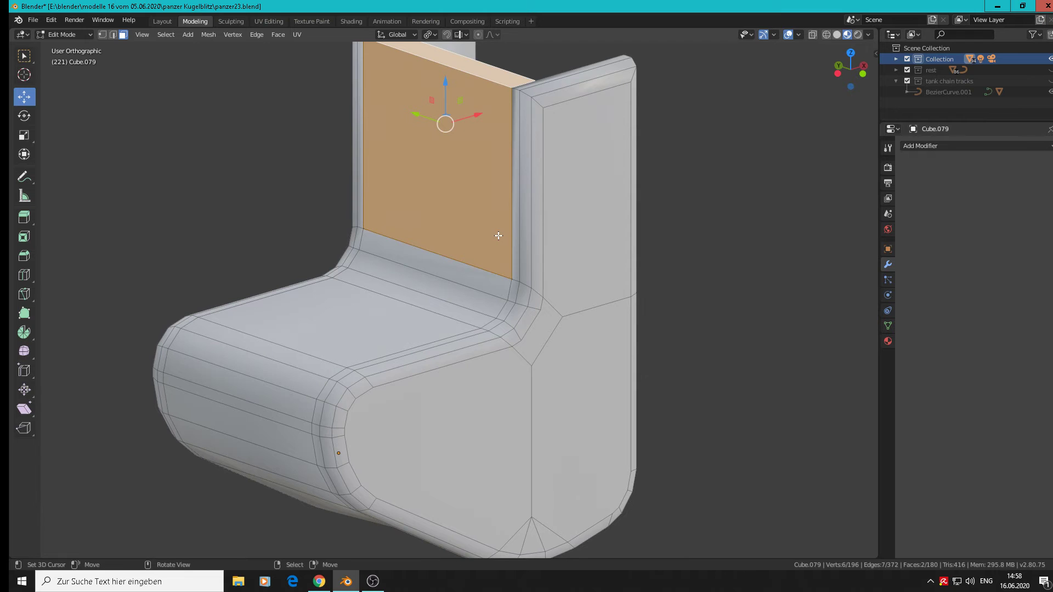
pyautogui.scroll(5, 543, 156)
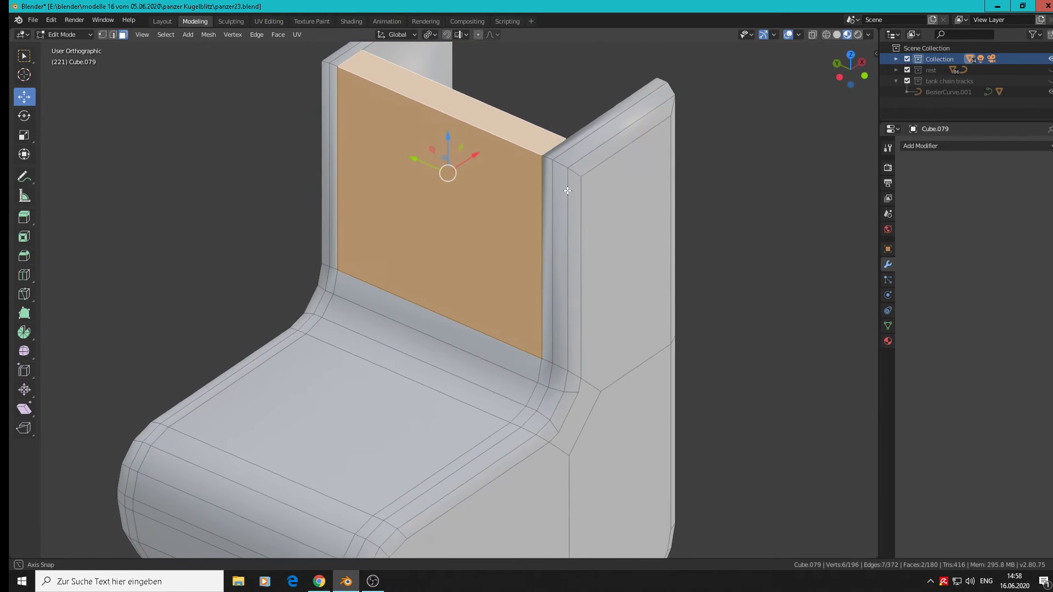
pyautogui.scroll(1, 562, 169)
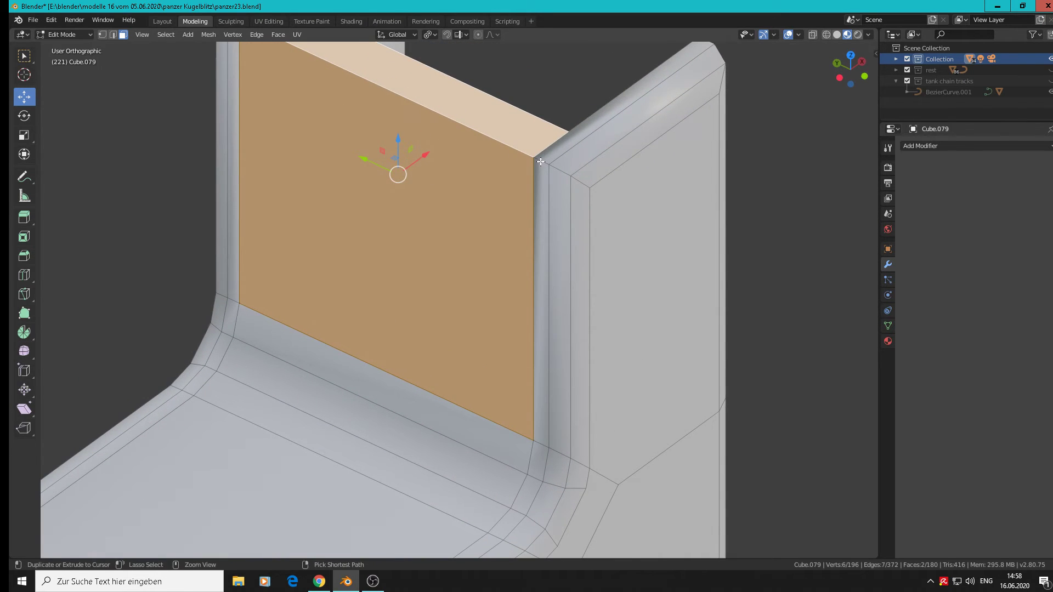
pyautogui.hotkey('ctrl', 'r')
pyautogui.click(541, 161)
pyautogui.click(532, 158)
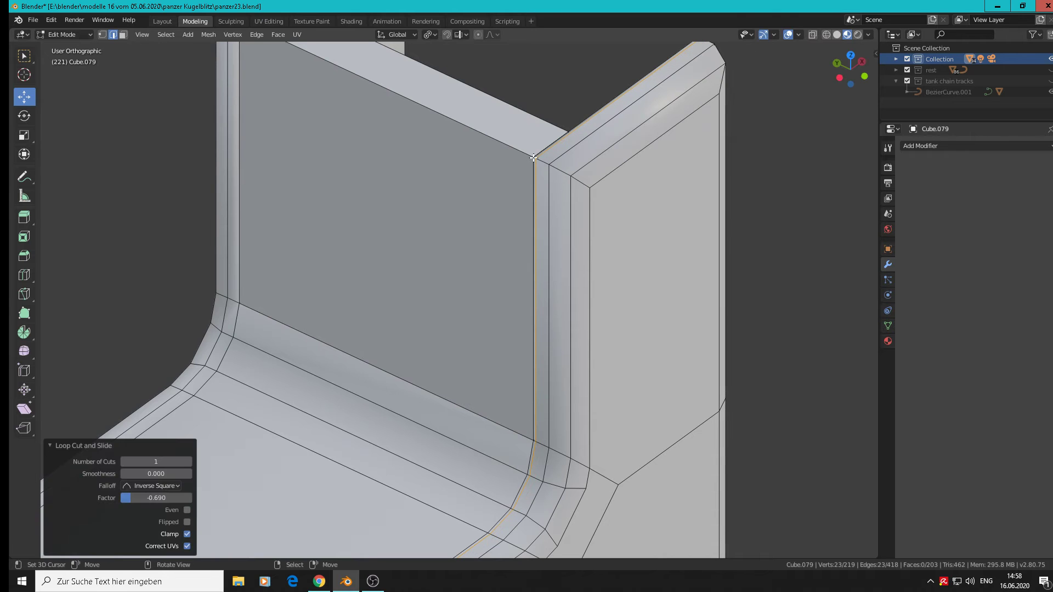
# Recalculate the normals of the L-shaped foot piece's entire mesh to face outside and return to Object Mode
pyautogui.keyDown('shift'); pyautogui.moveTo(458, 139); pyautogui.dragTo(550, 238, button='middle'); pyautogui.keyUp('shift')
pyautogui.scroll(-1, 383, 122)
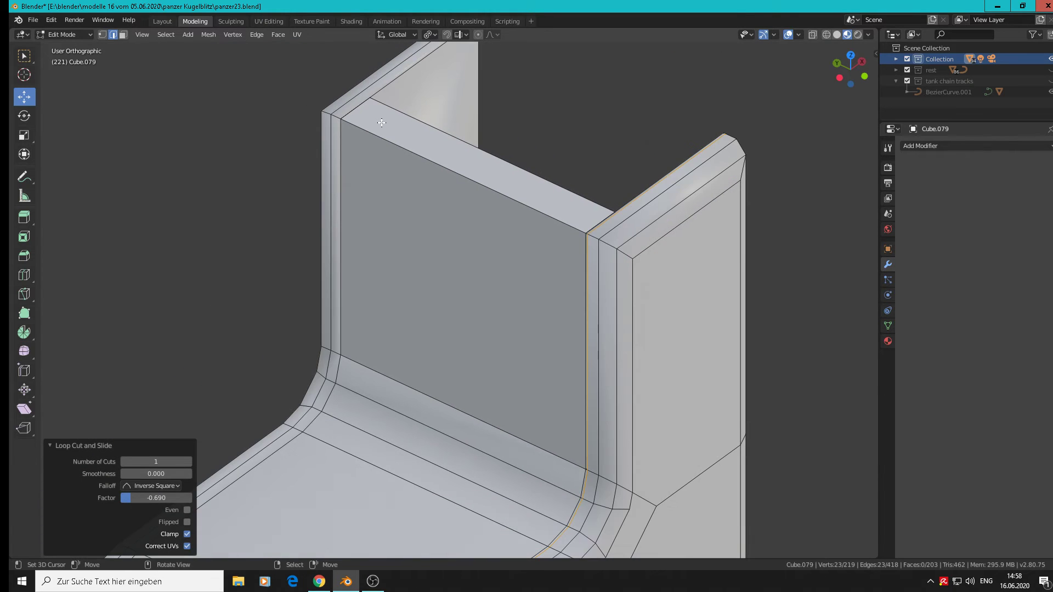
pyautogui.press('Tab')
pyautogui.scroll(-3, 356, 123)
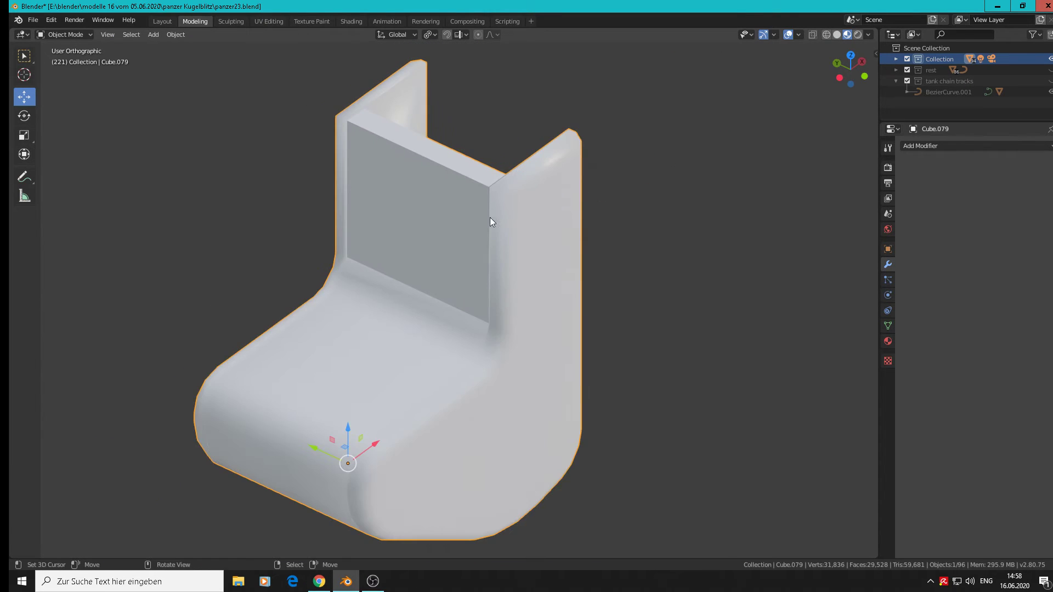
pyautogui.press('Tab')
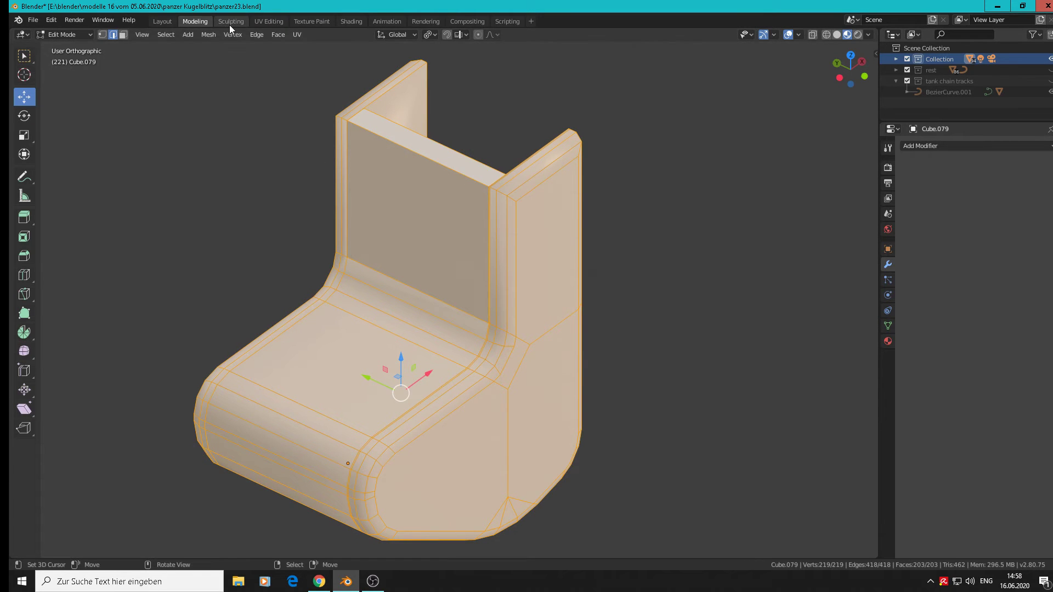
pyautogui.click(209, 34)
pyautogui.moveTo(242, 182)
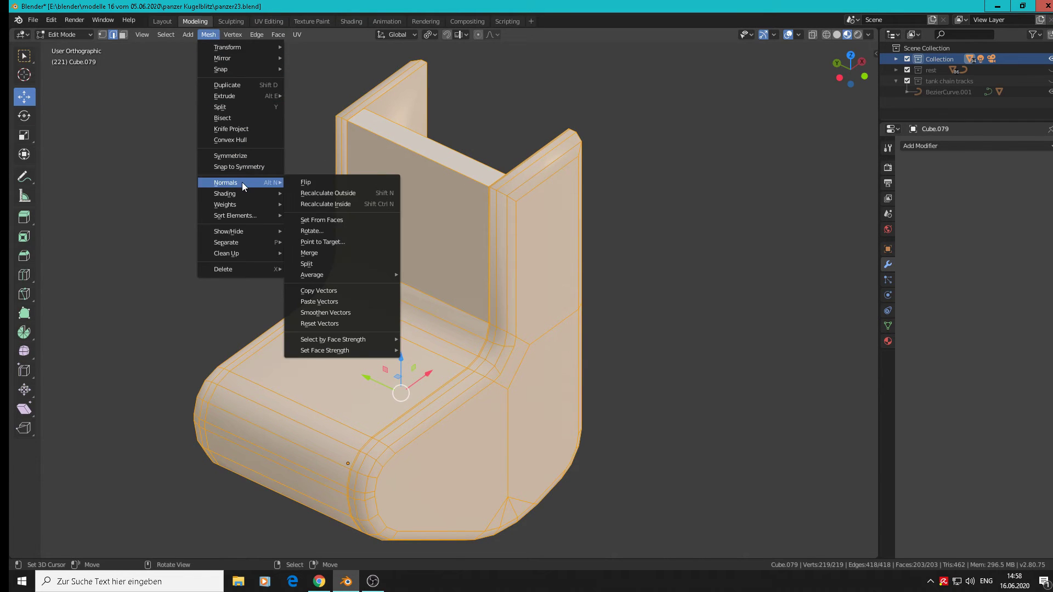
pyautogui.click(356, 193)
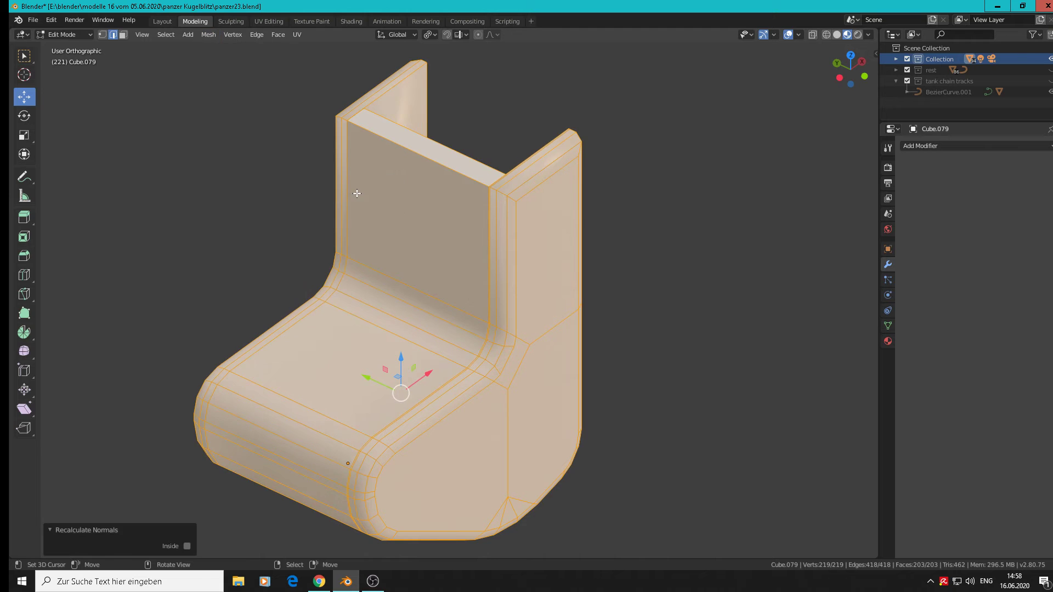
pyautogui.press('Tab')
# In front view, move the foot piece about -1.68 m in X and -0.07 m in Z, directly below the jack body
pyautogui.scroll(-3, 356, 193)
pyautogui.moveTo(351, 224); pyautogui.dragTo(328, 206, button='middle')
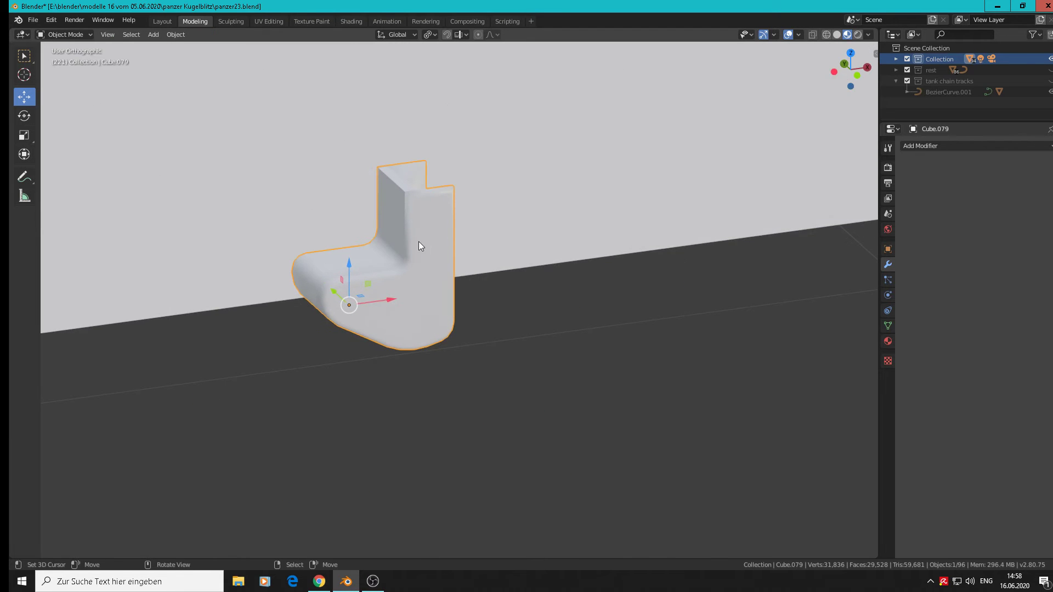
pyautogui.keyDown('alt'); pyautogui.moveTo(419, 242); pyautogui.dragTo(516, 157, button='middle'); pyautogui.keyUp('alt')
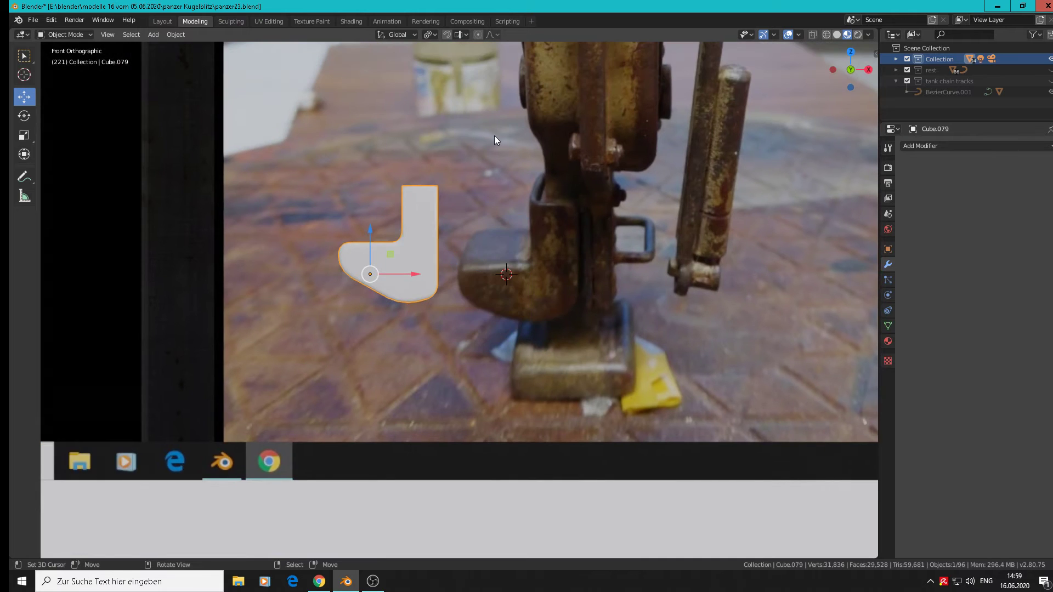
pyautogui.scroll(-11, 494, 136)
pyautogui.keyDown('shift'); pyautogui.moveTo(443, 171); pyautogui.dragTo(666, 290, button='middle'); pyautogui.keyUp('shift')
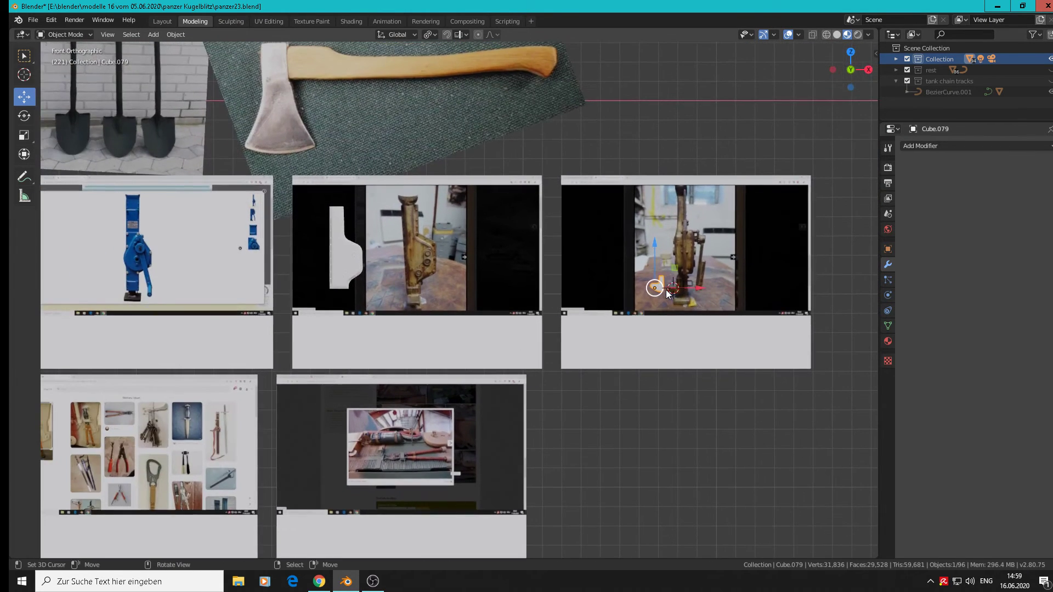
pyautogui.scroll(2, 667, 294)
pyautogui.scroll(1, 678, 308)
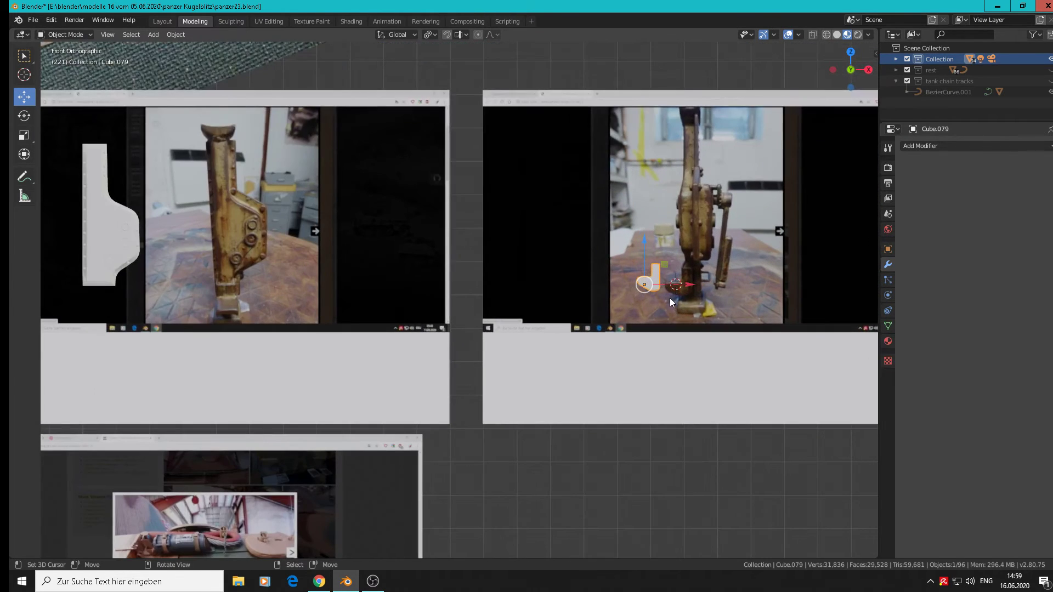
pyautogui.press('g')
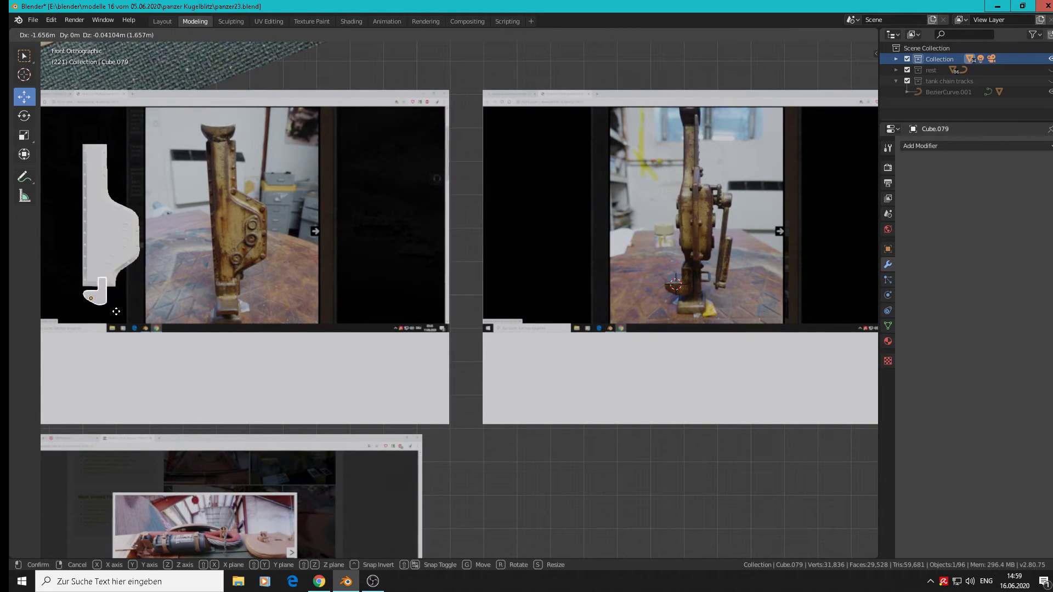
pyautogui.click(110, 322)
pyautogui.keyDown('shift'); pyautogui.moveTo(131, 297); pyautogui.dragTo(266, 291, button='middle'); pyautogui.keyUp('shift')
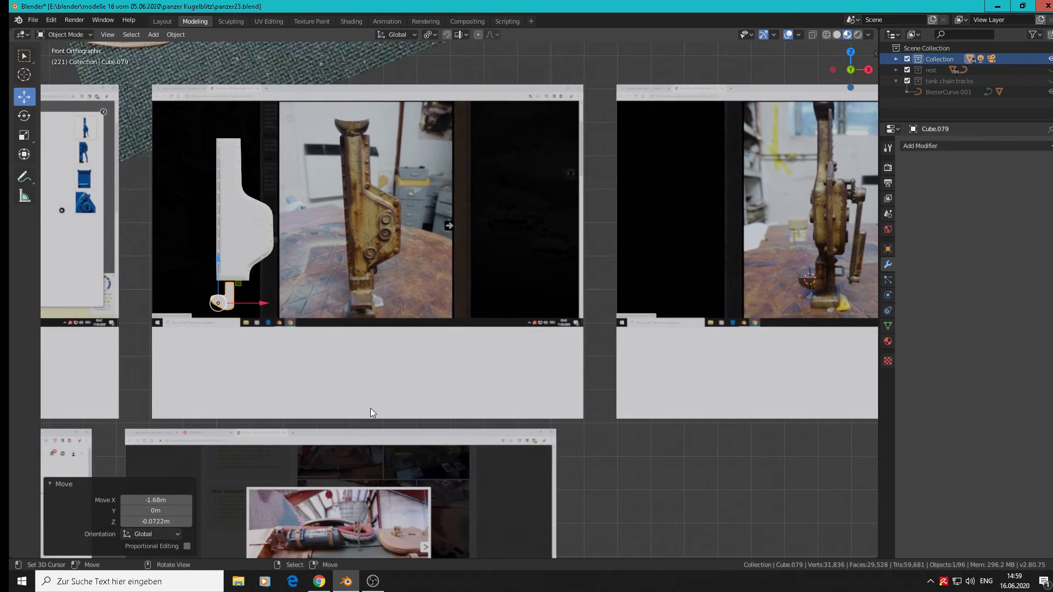
pyautogui.write('ry90')
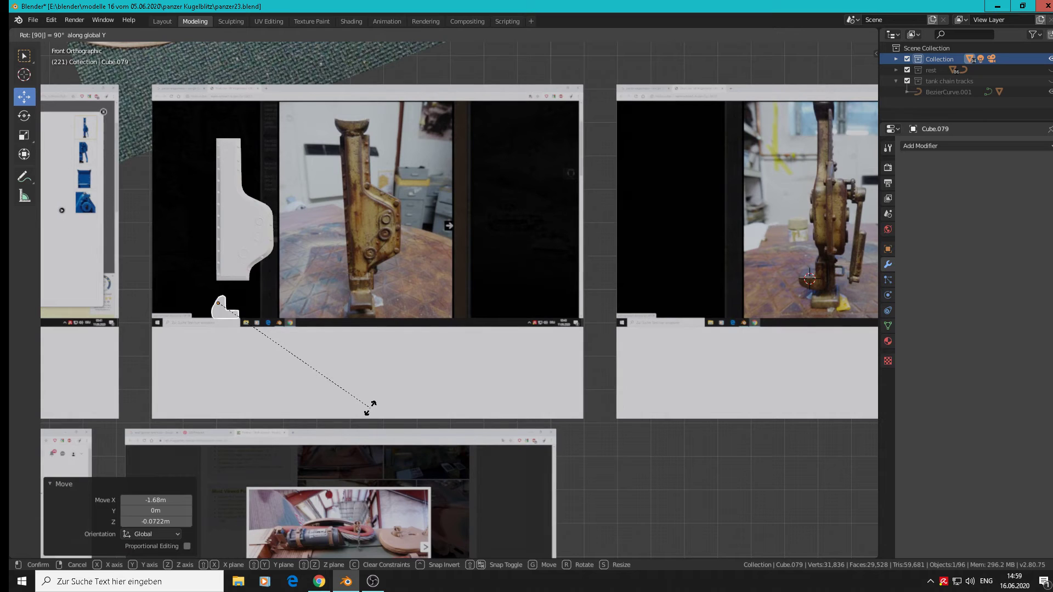
pyautogui.press('Return')
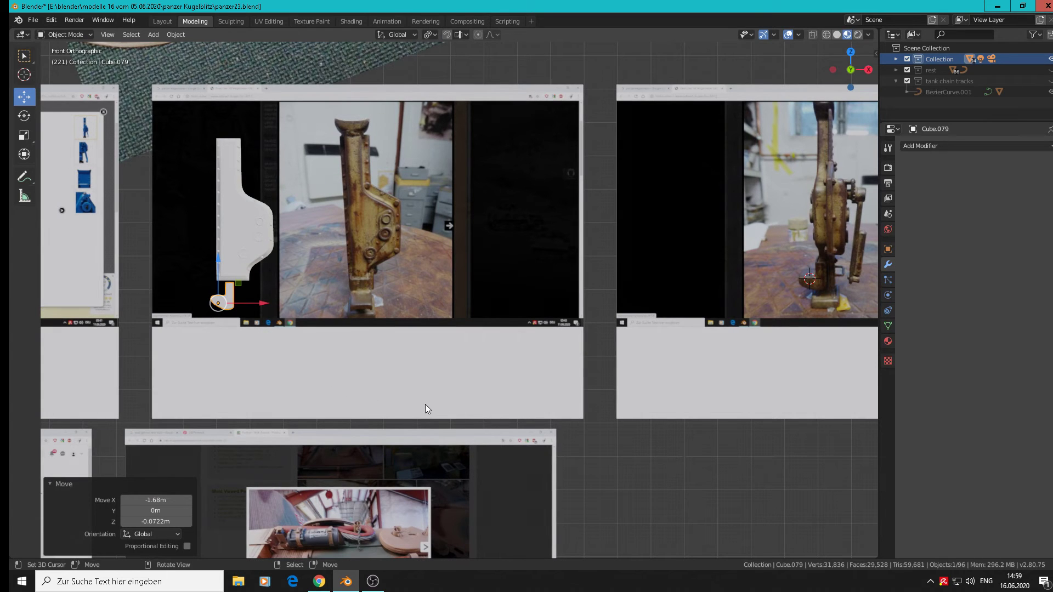
pyautogui.press('r')
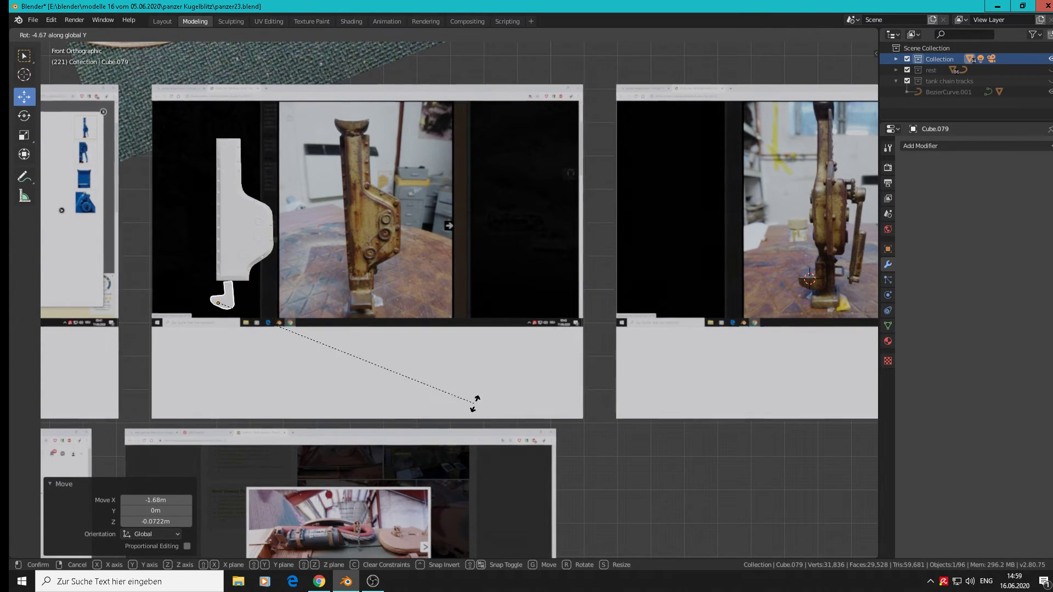
pyautogui.press('Escape')
# Switch the keyboard language to German and rotate the foot piece 90° about the global Z axis
pyautogui.click(987, 581)
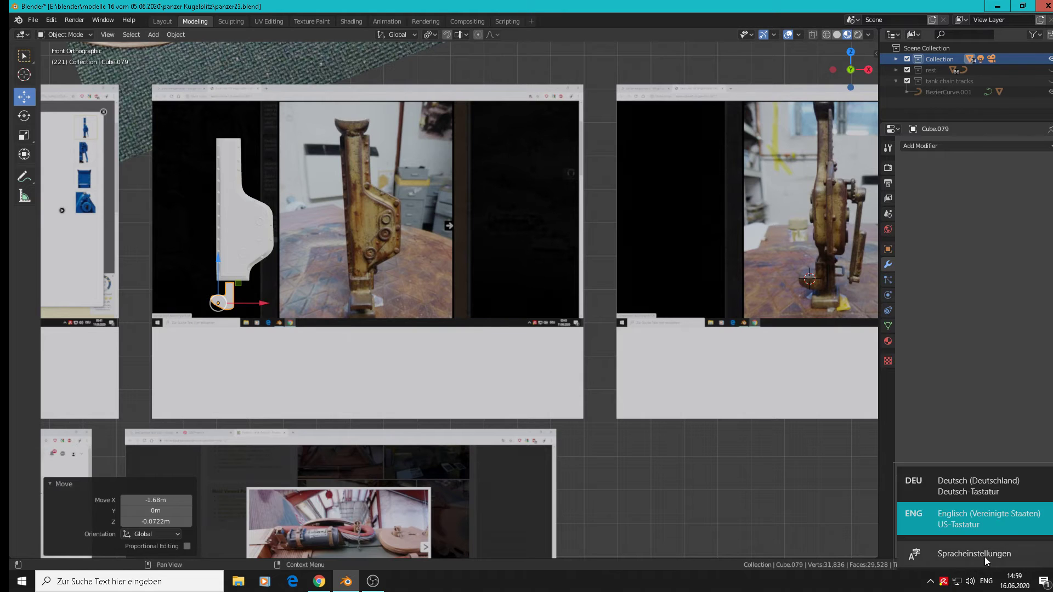
pyautogui.click(970, 485)
pyautogui.write('r')
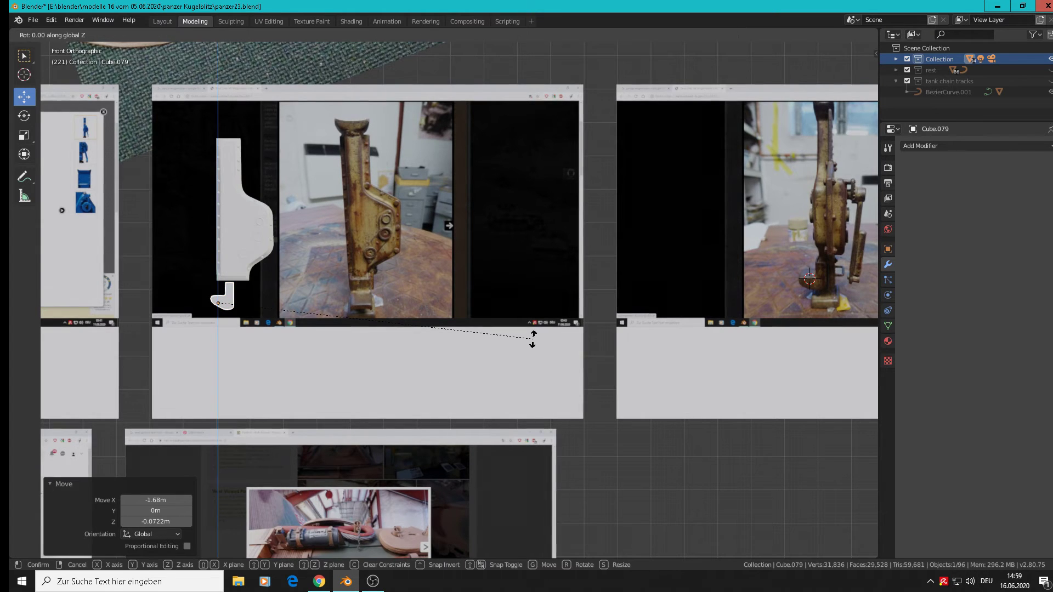
pyautogui.write('z90')
pyautogui.press('Return')
# From the front view, shift the foot piece about 0.047 m along X so it sits under the jack body
pyautogui.moveTo(528, 339); pyautogui.dragTo(383, 294, button='middle')
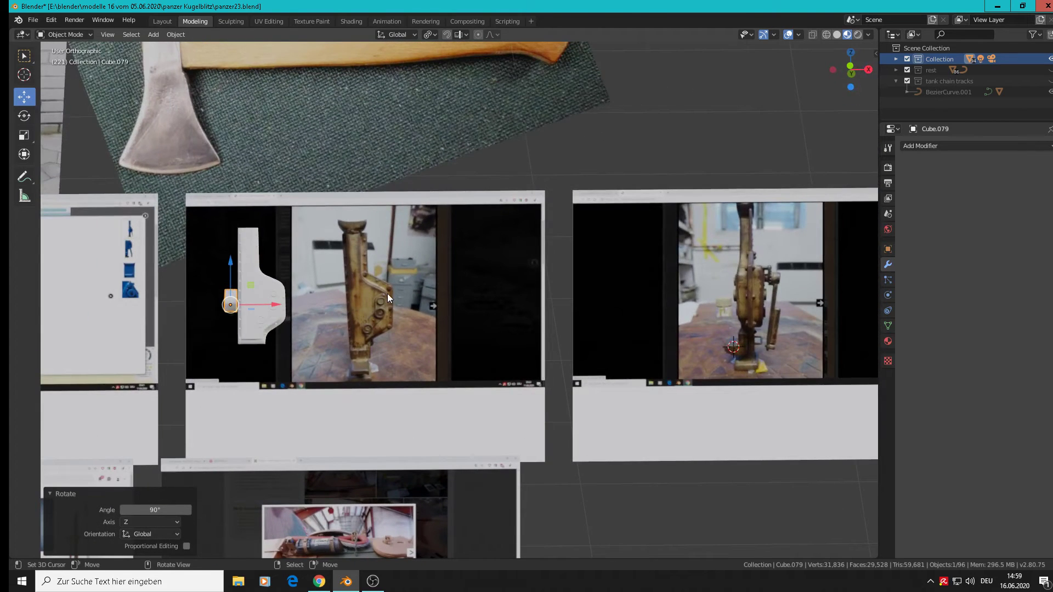
pyautogui.press('KP_1')
pyautogui.moveTo(262, 307); pyautogui.dragTo(274, 303)
# Scale the foot piece uniformly by about 1.384, and widen it along X by about 1.464 to match the jack body
pyautogui.scroll(7, 259, 277)
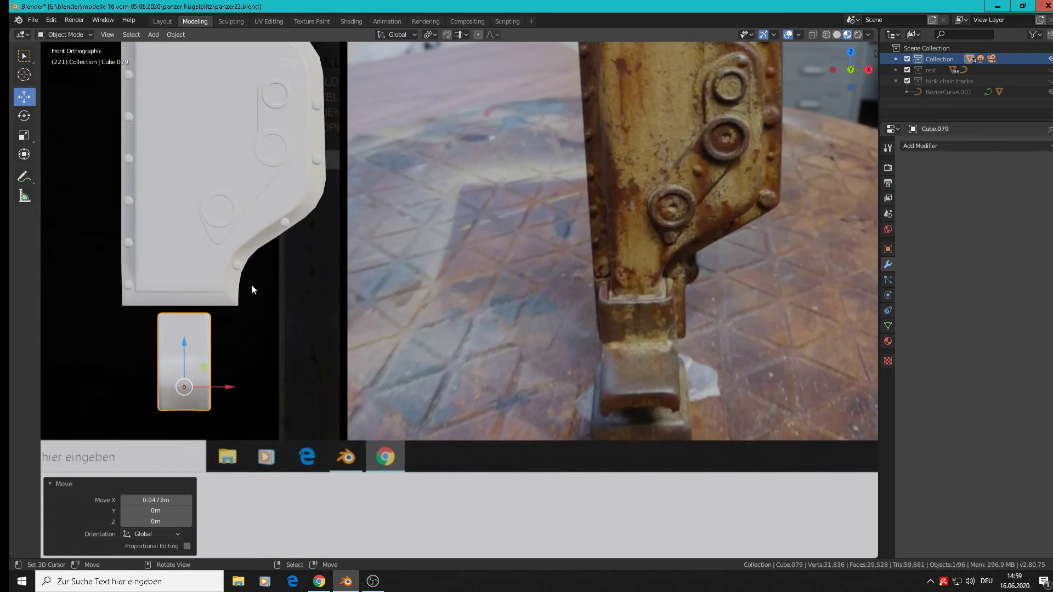
pyautogui.keyDown('shift'); pyautogui.moveTo(251, 284); pyautogui.dragTo(311, 282, button='middle'); pyautogui.keyUp('shift')
pyautogui.press('s')
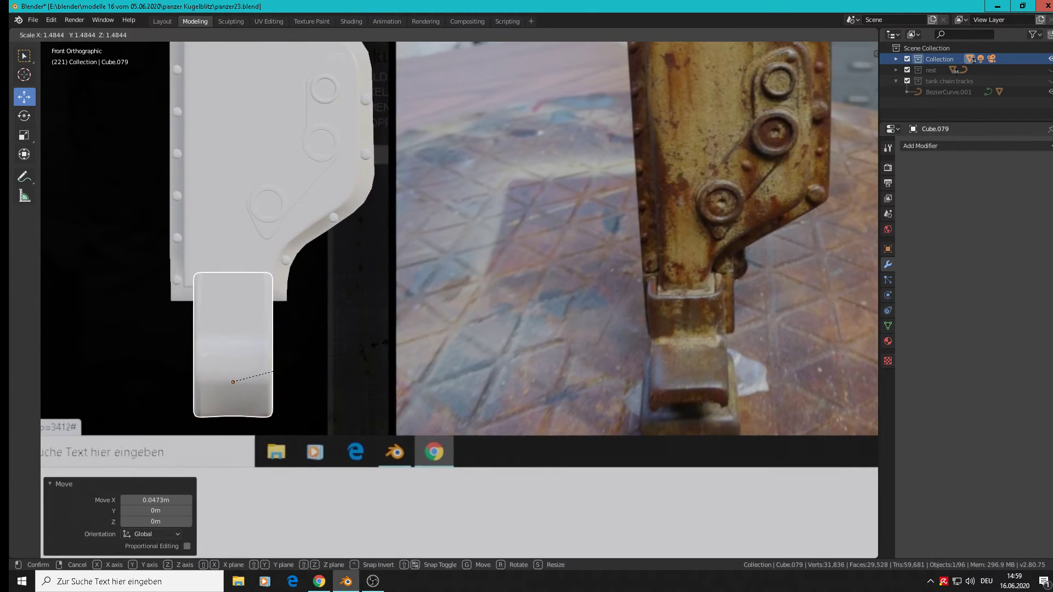
pyautogui.click(367, 343)
pyautogui.press('s')
pyautogui.press('x')
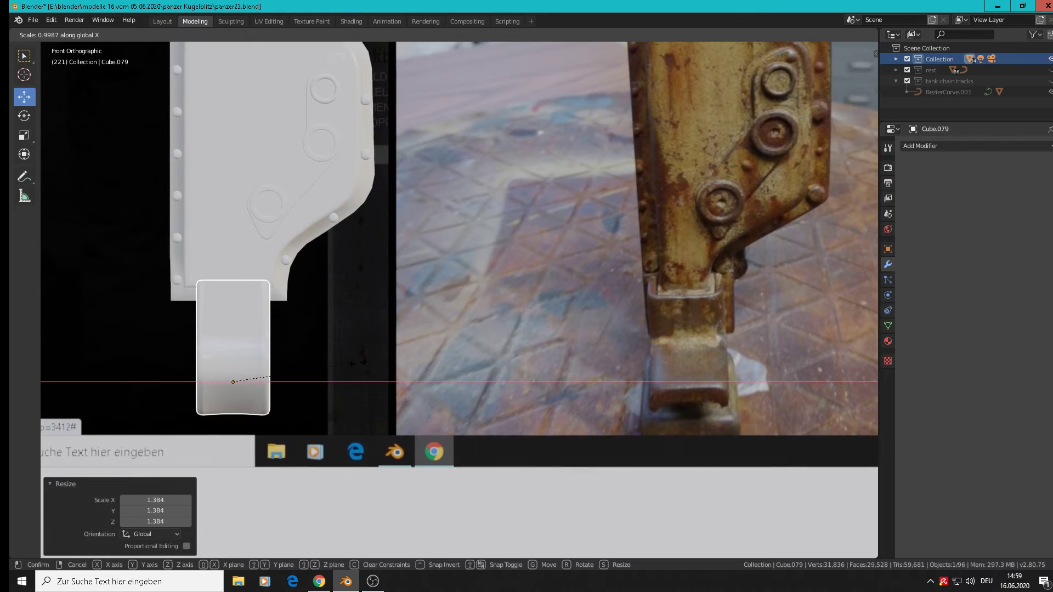
pyautogui.click(417, 370)
# Move the foot piece about 0.86 m along Y to the jack body and nudge its depth slightly to align them
pyautogui.moveTo(349, 355)
pyautogui.mouseDown(button='middle')
pyautogui.moveTo(302, 350)
pyautogui.moveTo(288, 380)
pyautogui.moveTo(352, 364)
pyautogui.moveTo(336, 367)
pyautogui.mouseUp(button='middle')
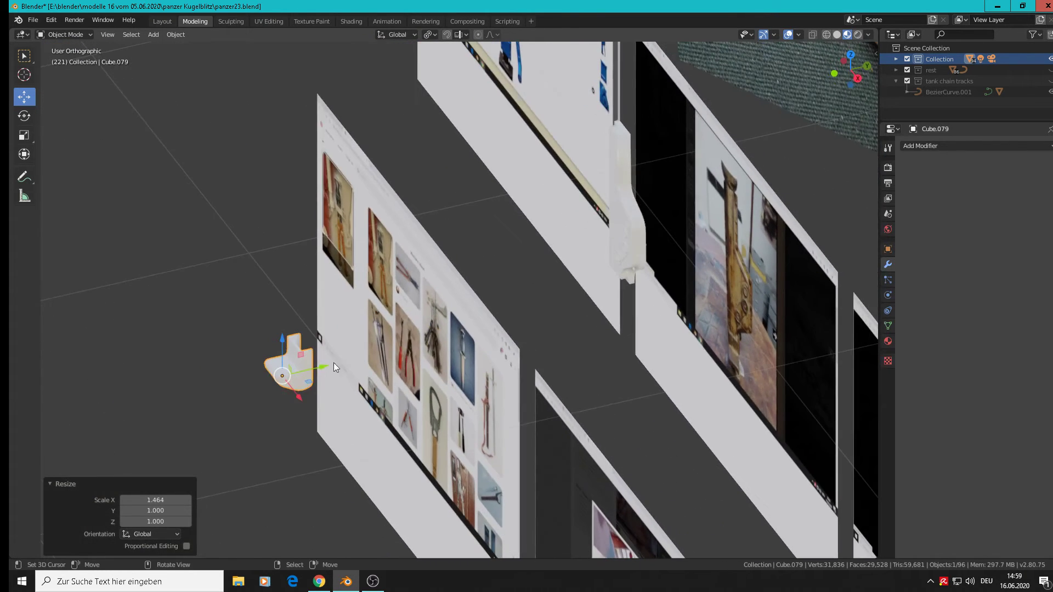
pyautogui.press('g')
pyautogui.press('y')
pyautogui.click(653, 366)
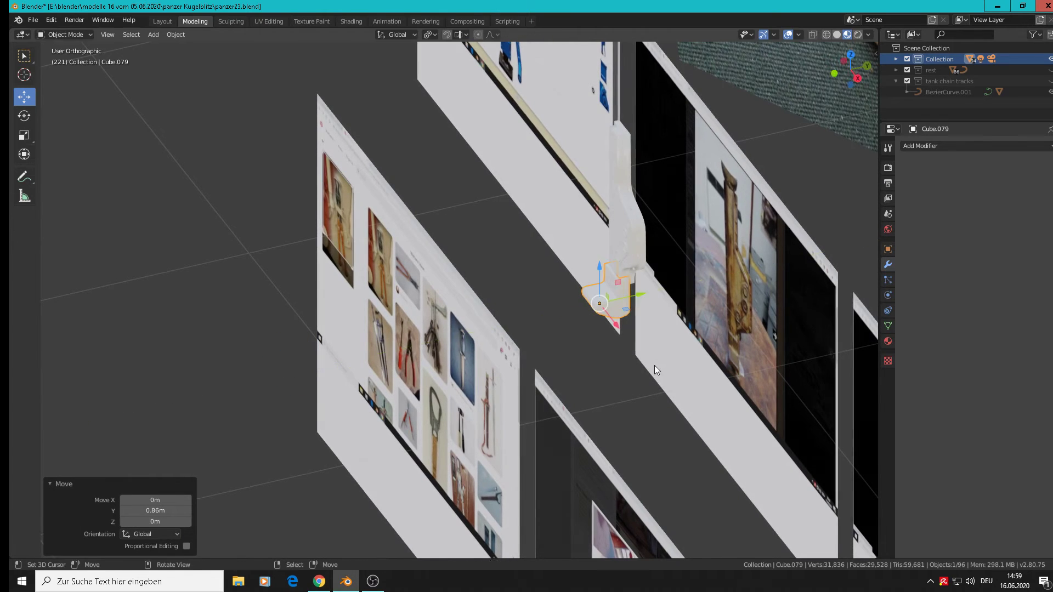
pyautogui.scroll(5, 652, 290)
pyautogui.scroll(1, 623, 368)
pyautogui.keyDown('shift'); pyautogui.moveTo(568, 193); pyautogui.dragTo(617, 349, button='middle'); pyautogui.keyUp('shift')
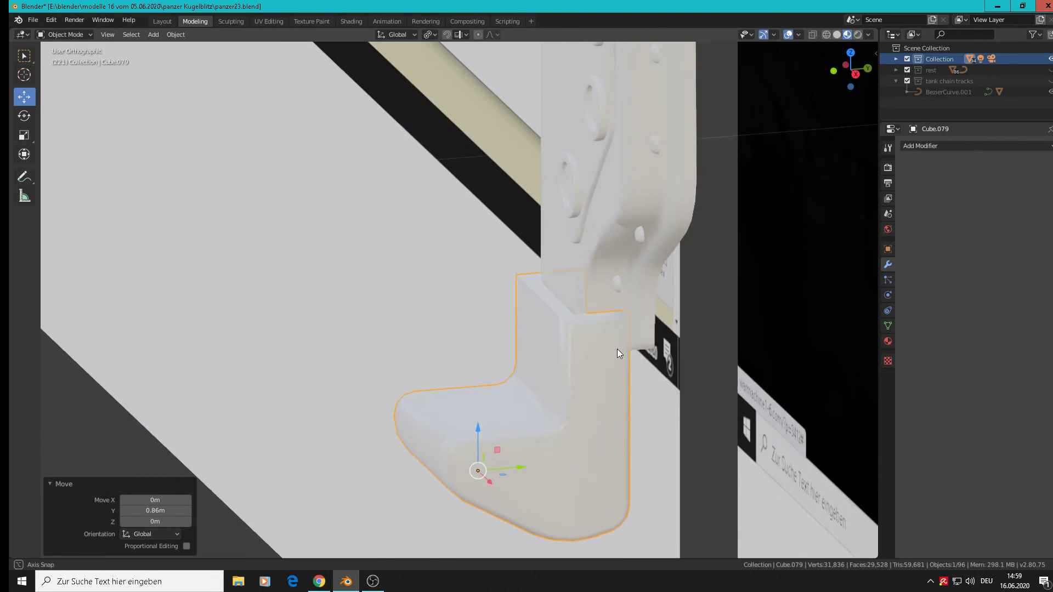
pyautogui.moveTo(517, 467)
pyautogui.mouseDown()
pyautogui.moveTo(531, 465)
pyautogui.moveTo(489, 466)
pyautogui.moveTo(525, 456)
pyautogui.mouseUp()
# Raise the foot piece about 0.009 m onto the jack body's lower end and scale it along X by about 1.084
pyautogui.moveTo(524, 456); pyautogui.dragTo(535, 420, button='middle')
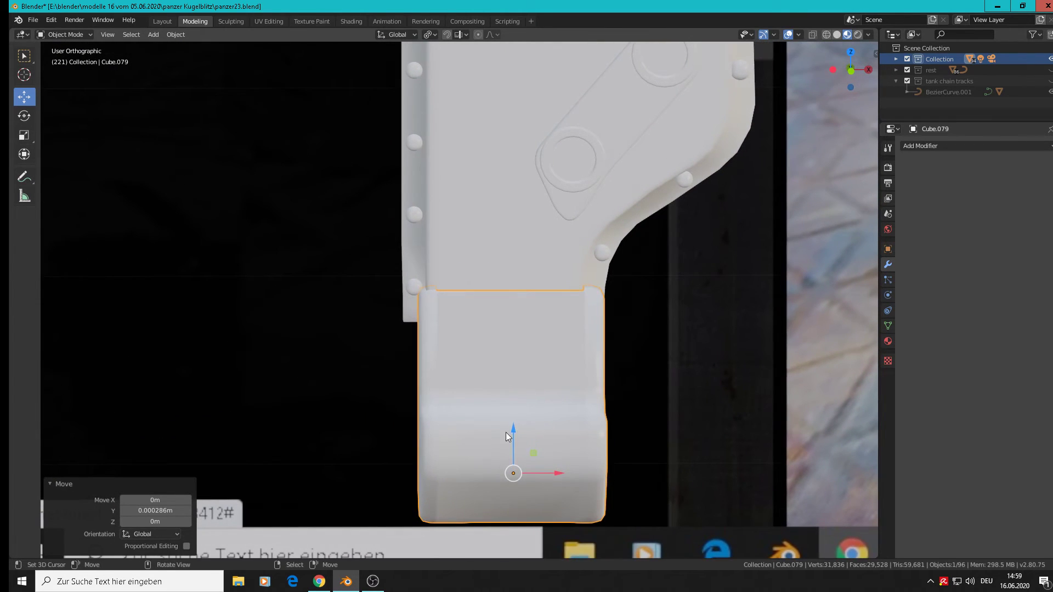
pyautogui.press('g')
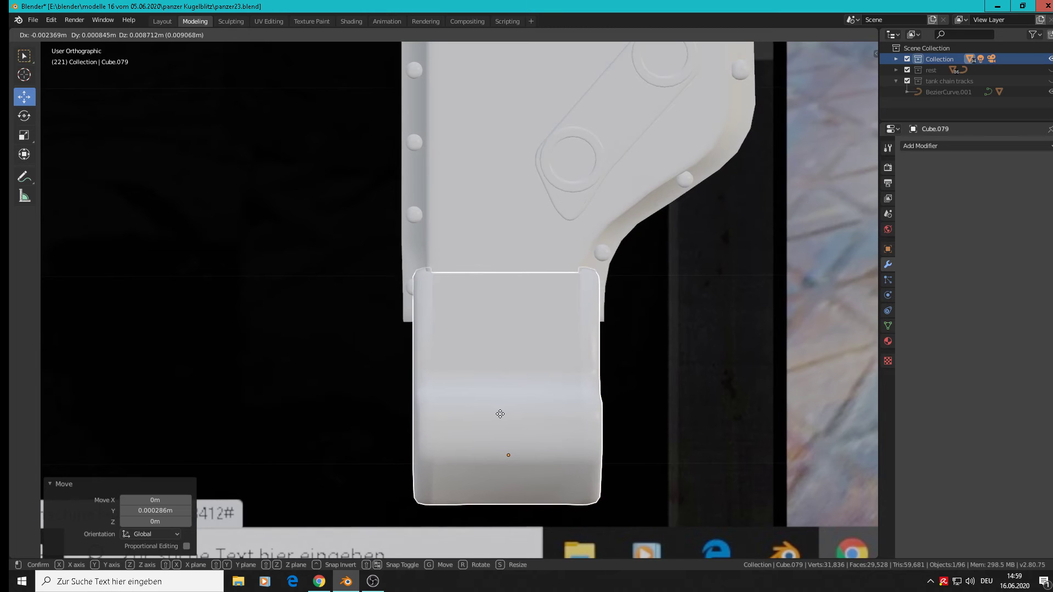
pyautogui.click(499, 416)
pyautogui.press('s')
pyautogui.press('x')
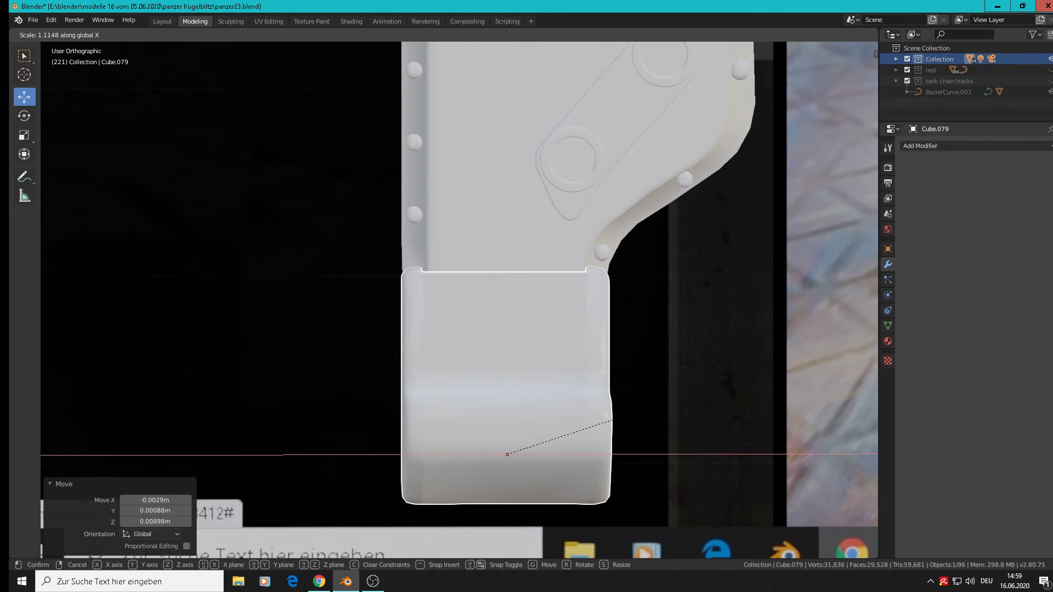
pyautogui.click(631, 417)
# Compare the jack body and its fitted foot piece with the reference photos from several angles
pyautogui.moveTo(632, 417); pyautogui.dragTo(561, 416, button='middle')
pyautogui.scroll(-8, 560, 416)
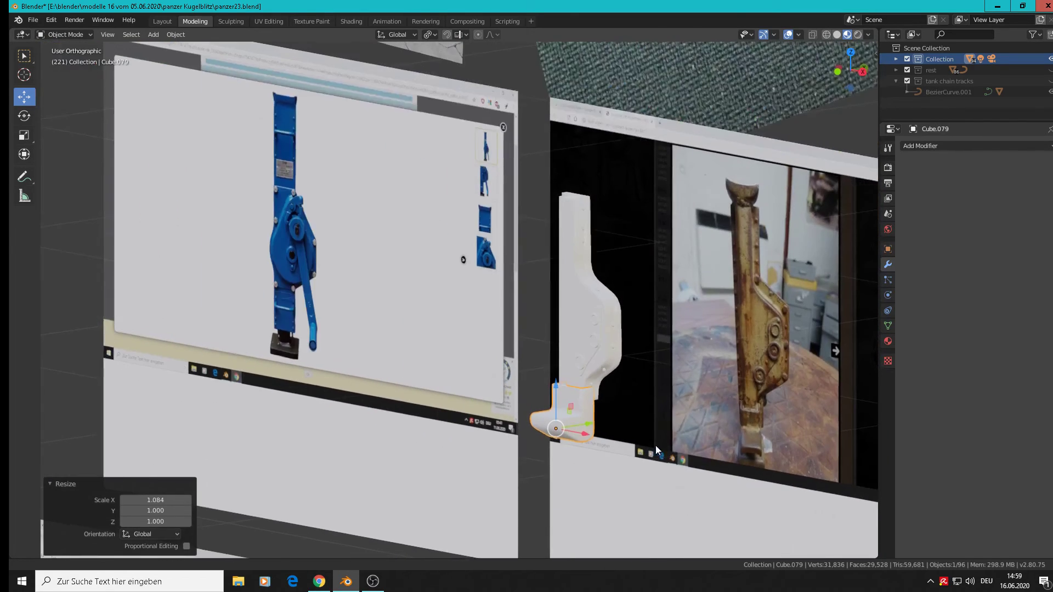
pyautogui.scroll(2, 570, 377)
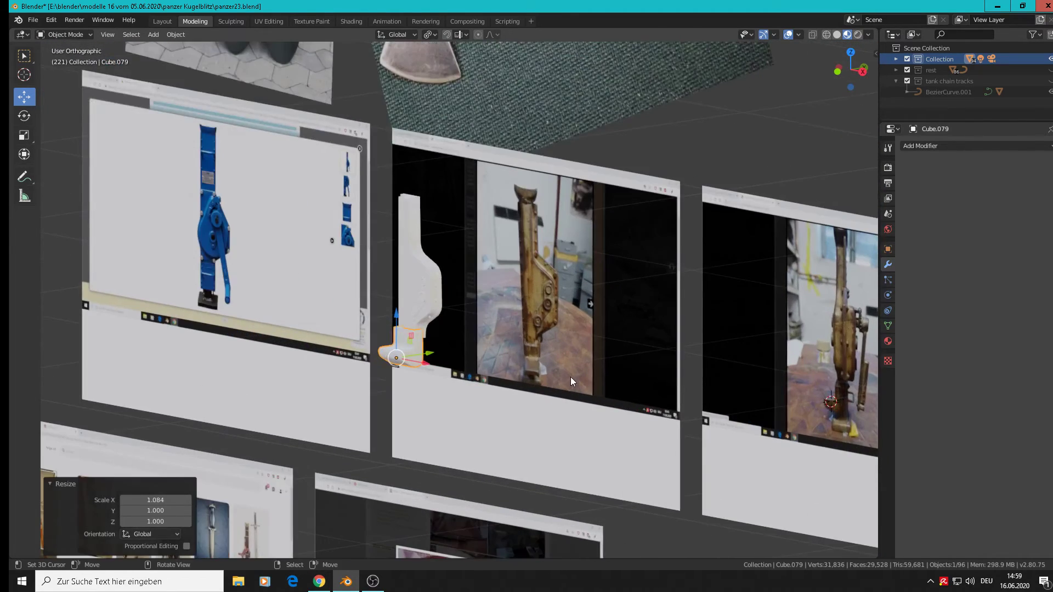
pyautogui.click(570, 377)
pyautogui.scroll(2, 638, 383)
pyautogui.moveTo(638, 383); pyautogui.dragTo(345, 298, button='middle')
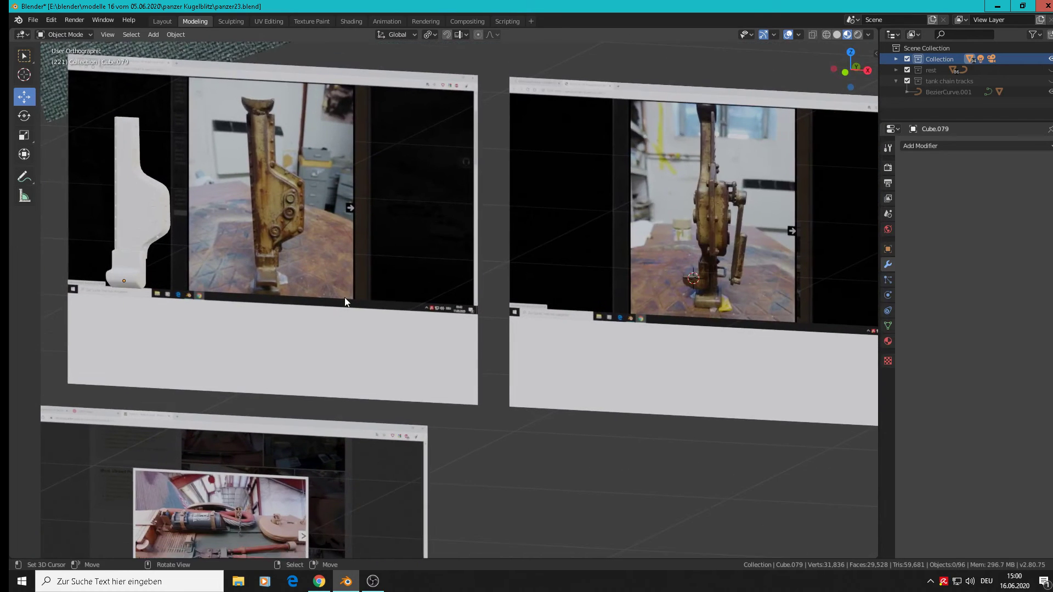
pyautogui.scroll(1, 372, 277)
pyautogui.keyDown('shift'); pyautogui.moveTo(256, 236); pyautogui.dragTo(613, 251, button='middle'); pyautogui.keyUp('shift')
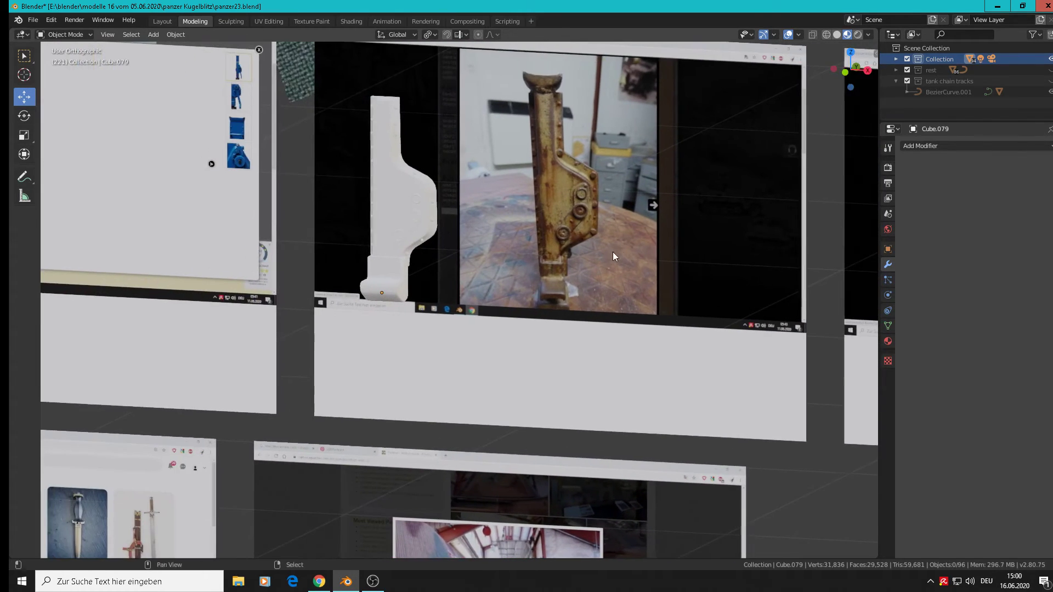
pyautogui.moveTo(527, 257)
pyautogui.mouseDown(button='middle')
pyautogui.moveTo(567, 258)
pyautogui.moveTo(538, 253)
pyautogui.mouseUp(button='middle')
# Select the foot piece and move it about 0.139 m down along Z, clear of the jack body's lower end
pyautogui.scroll(3, 538, 255)
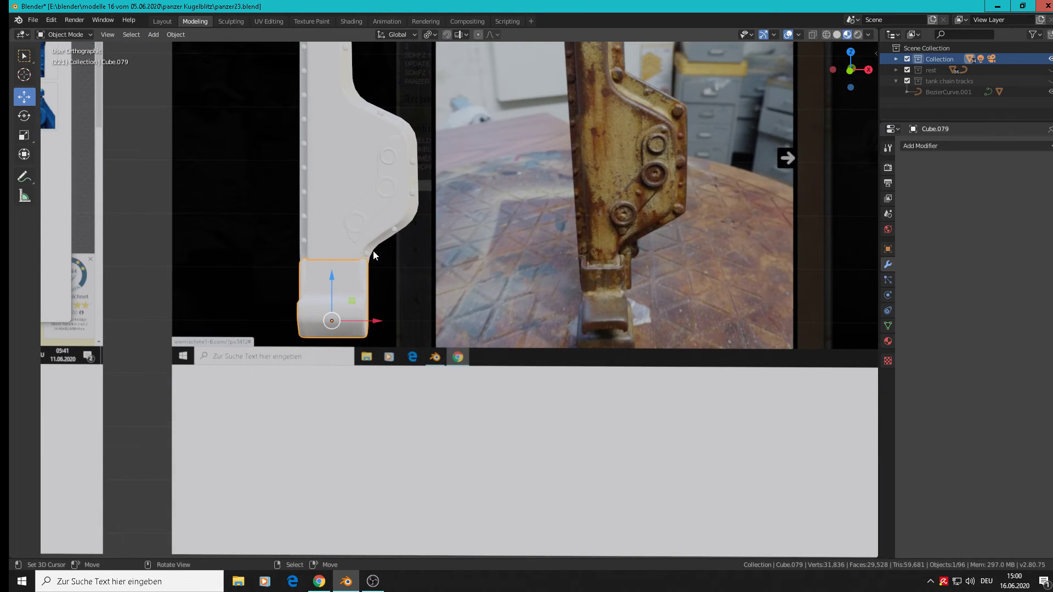
pyautogui.moveTo(332, 278); pyautogui.dragTo(332, 365)
pyautogui.scroll(1, 365, 248)
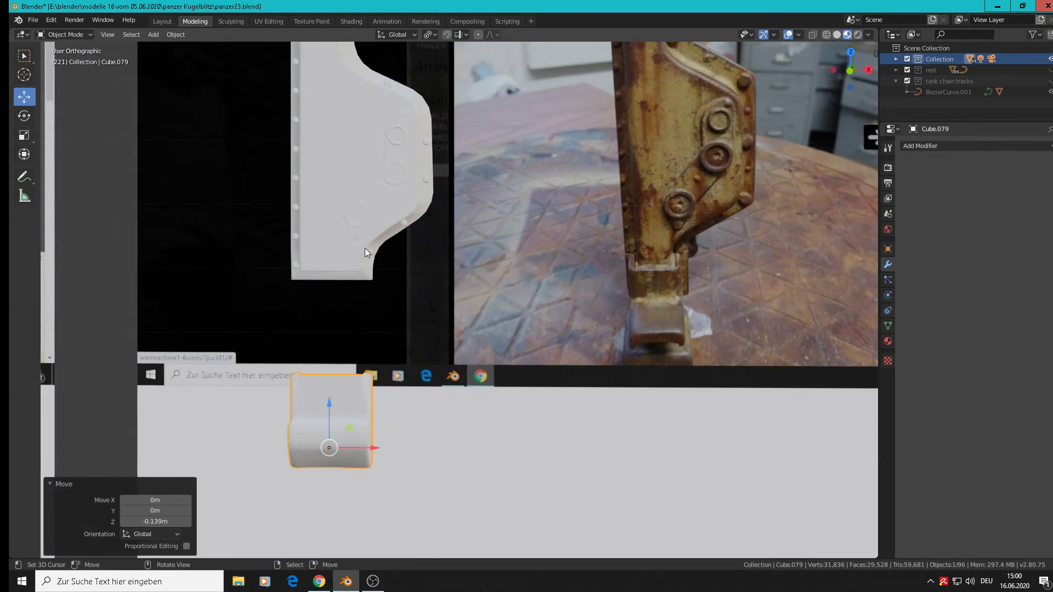
pyautogui.keyDown('shift'); pyautogui.moveTo(369, 248); pyautogui.dragTo(418, 265, button='middle'); pyautogui.keyUp('shift')
pyautogui.scroll(2, 425, 267)
pyautogui.scroll(-2, 427, 266)
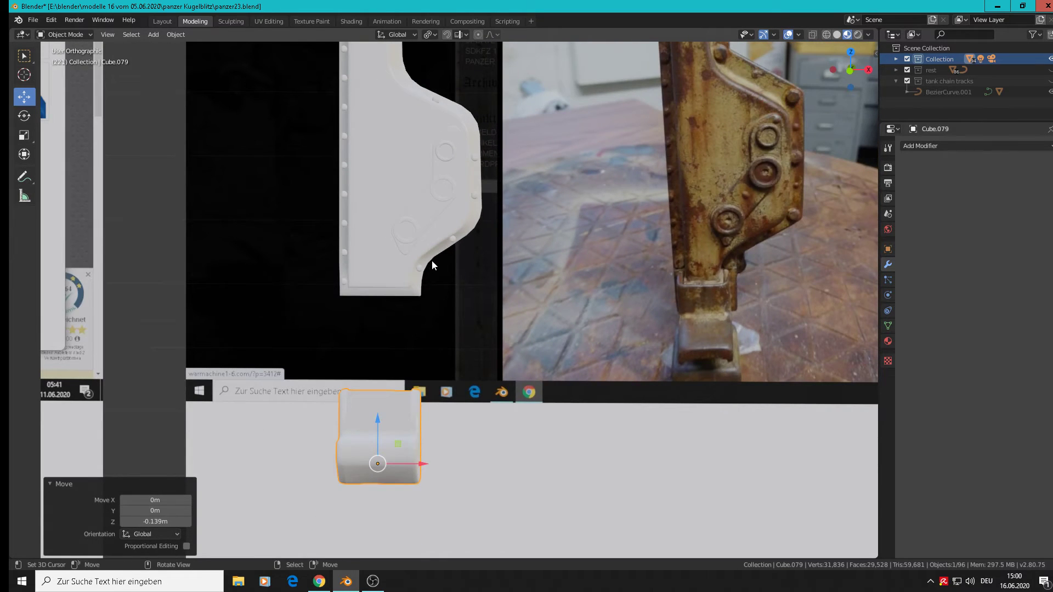
# Open the jack body's mesh for vertex editing with nothing selected
pyautogui.click(431, 260)
pyautogui.press('Tab')
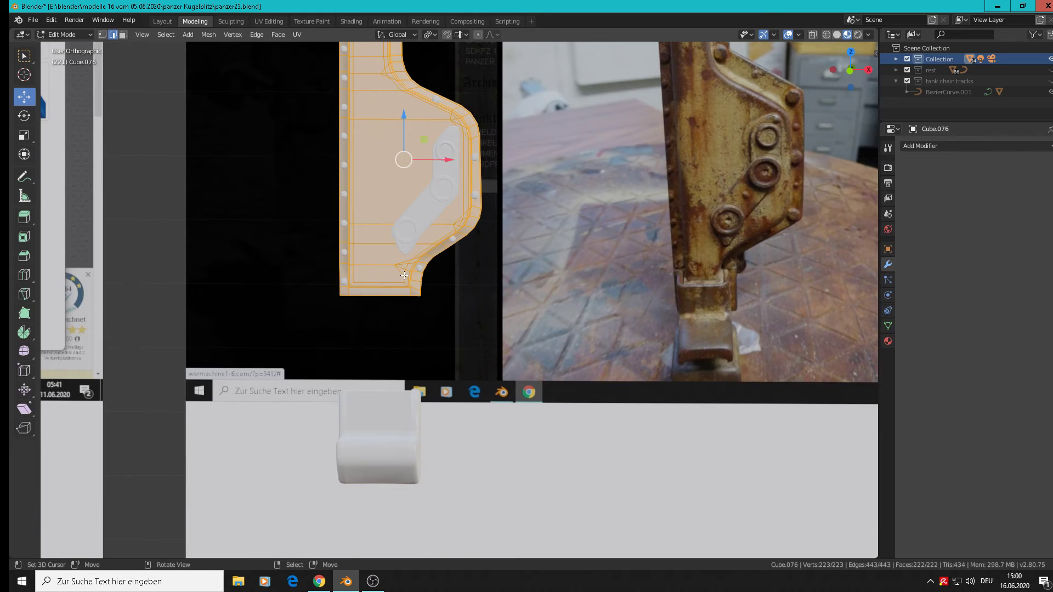
pyautogui.scroll(1, 405, 276)
pyautogui.click(460, 279)
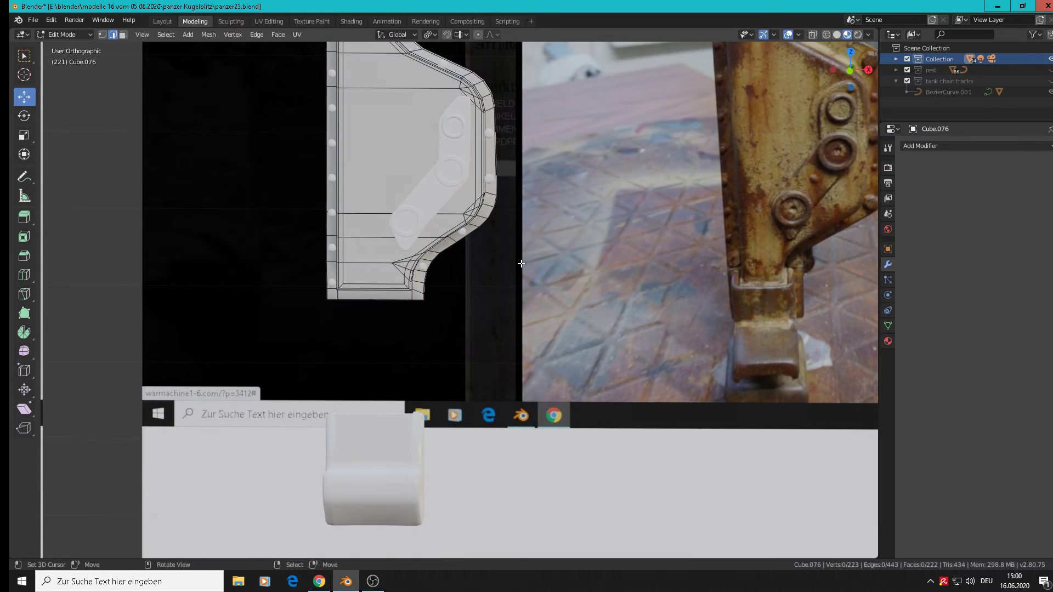
pyautogui.press('1')
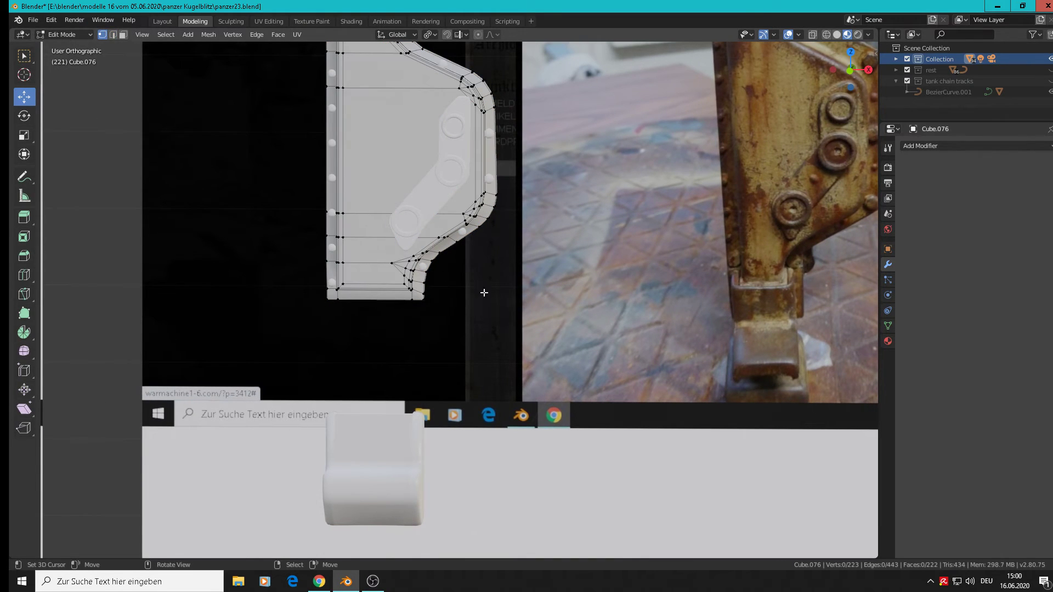
pyautogui.press('b')
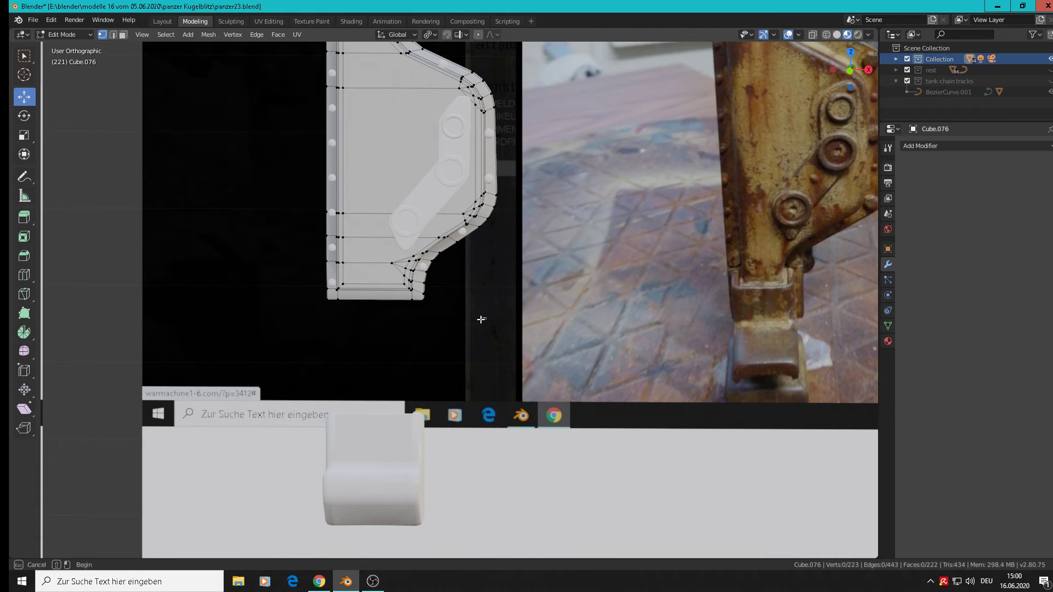
pyautogui.moveTo(486, 318); pyautogui.dragTo(370, 233)
pyautogui.moveTo(474, 271); pyautogui.dragTo(446, 271)
pyautogui.hotkey('ctrl', 'z')
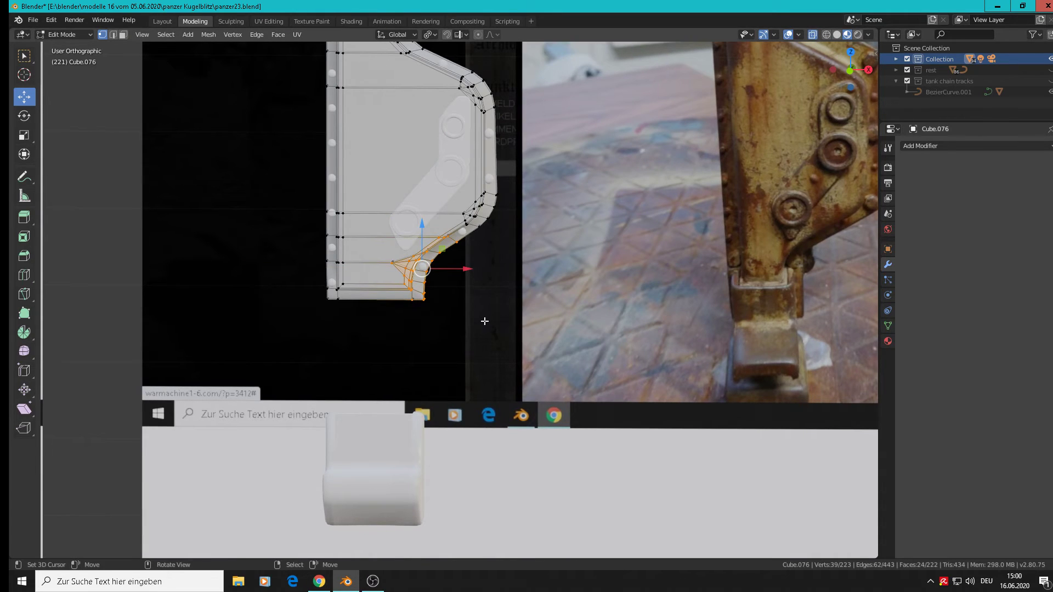
# Select all vertices through the jack body's lower curved corner and move them about -0.0286 m along X to narrow the lower end
pyautogui.press('b')
pyautogui.moveTo(486, 319); pyautogui.dragTo(372, 230)
pyautogui.press('g')
pyautogui.press('x')
pyautogui.click(446, 268)
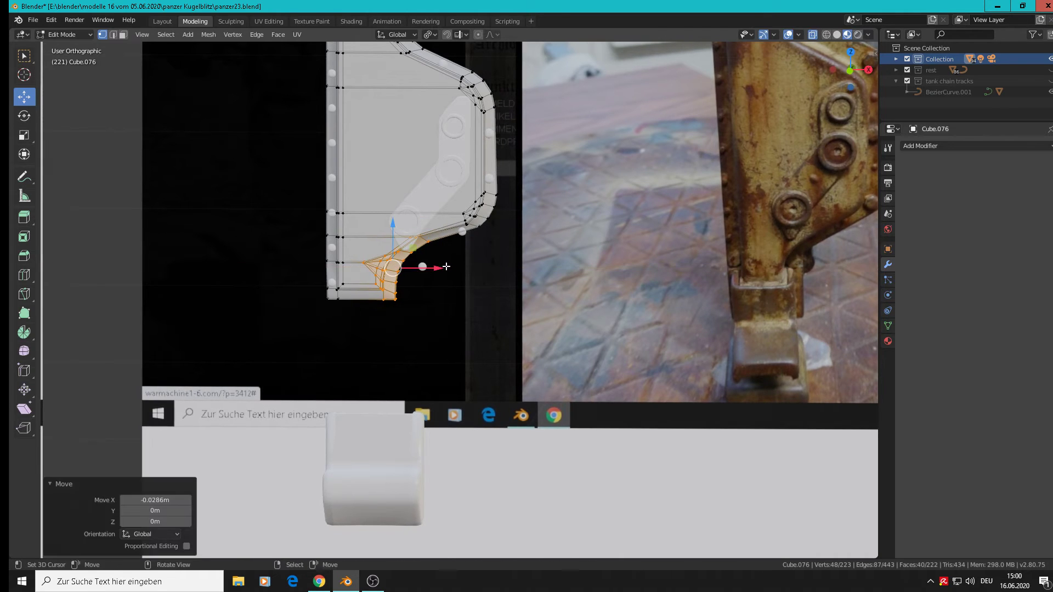
# Shift the selected corner vertices about 0.0086 m back along X and finish editing the jack body
pyautogui.scroll(-1, 447, 243)
pyautogui.keyDown('shift'); pyautogui.moveTo(447, 240); pyautogui.dragTo(465, 354, button='middle'); pyautogui.keyUp('shift')
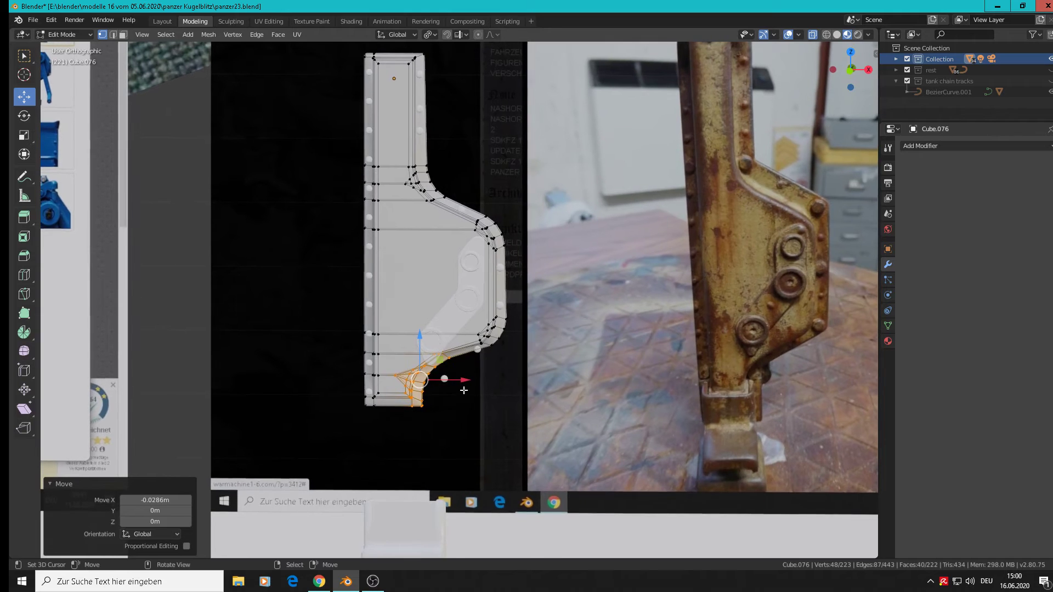
pyautogui.press('g')
pyautogui.press('x')
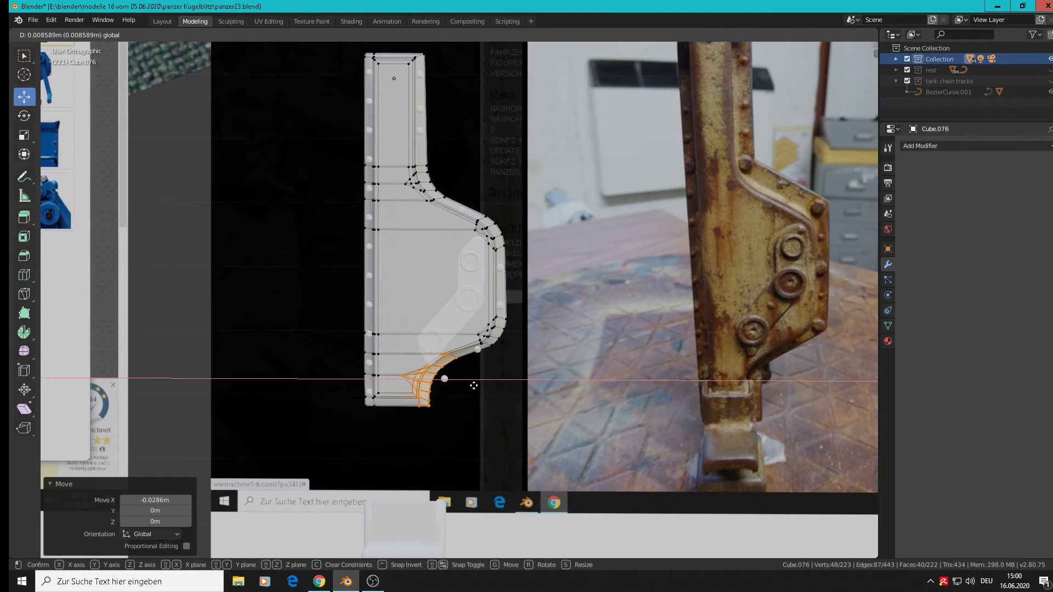
pyautogui.click(474, 385)
pyautogui.press('Tab')
# Raise the foot piece about 0.157 m along Z onto the jack body's narrowed lower end
pyautogui.scroll(-1, 463, 362)
pyautogui.keyDown('shift'); pyautogui.moveTo(492, 396); pyautogui.dragTo(516, 321, button='middle'); pyautogui.keyUp('shift')
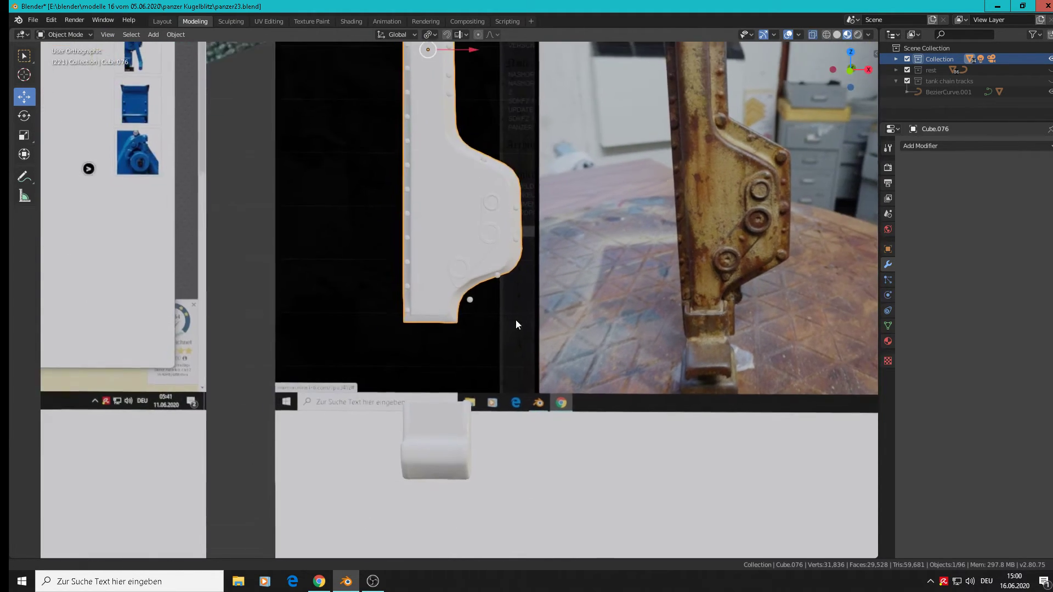
pyautogui.click(447, 445)
pyautogui.press('g')
pyautogui.press('z')
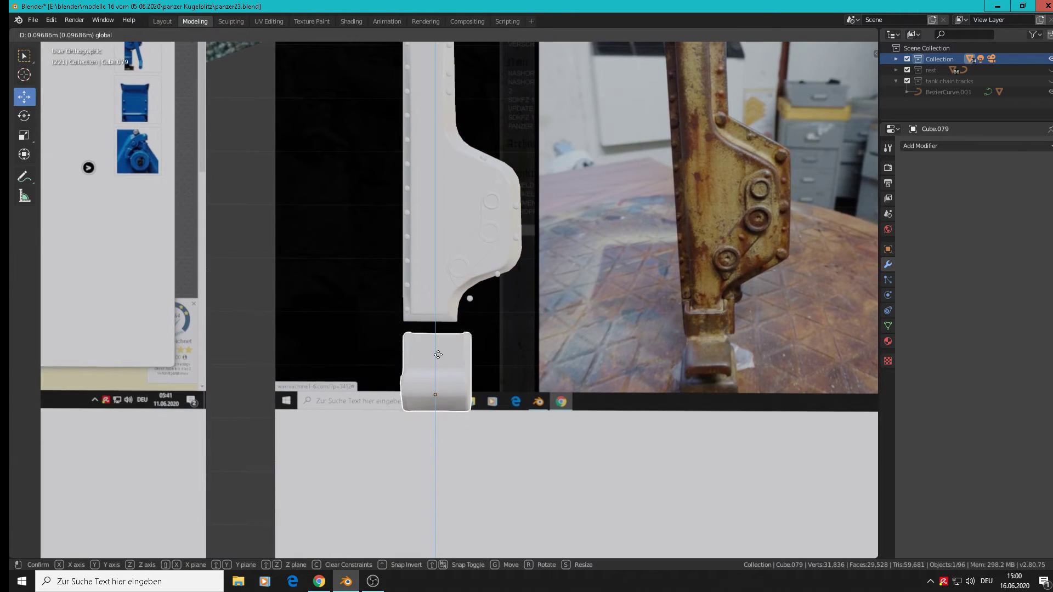
pyautogui.click(438, 318)
# Scale the foot piece along X by about 0.801 and move it about -0.00765 m along X to line up with the body
pyautogui.scroll(3, 453, 318)
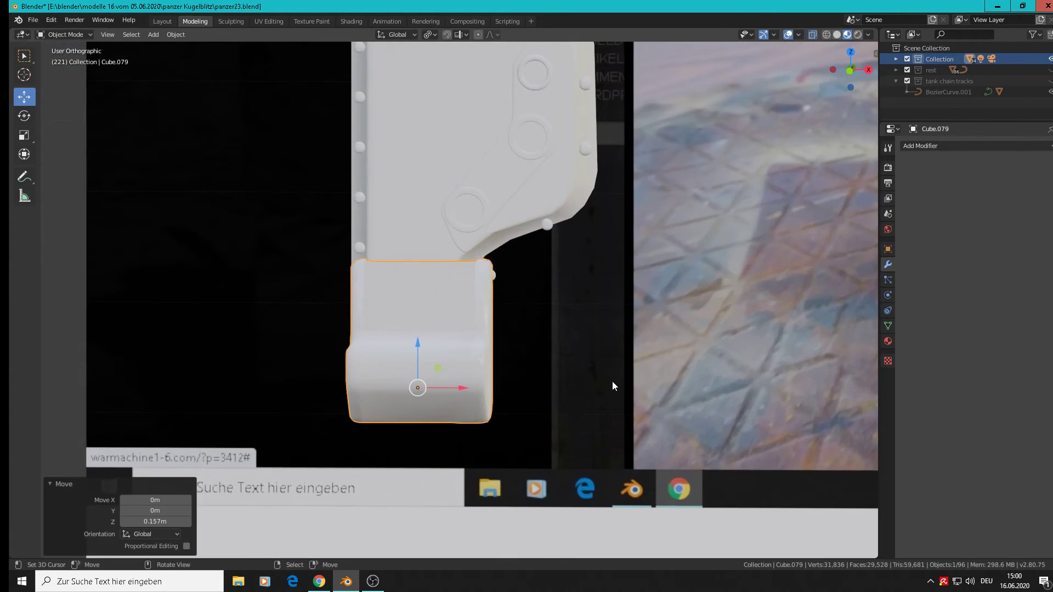
pyautogui.press('s')
pyautogui.press('x')
pyautogui.click(533, 388)
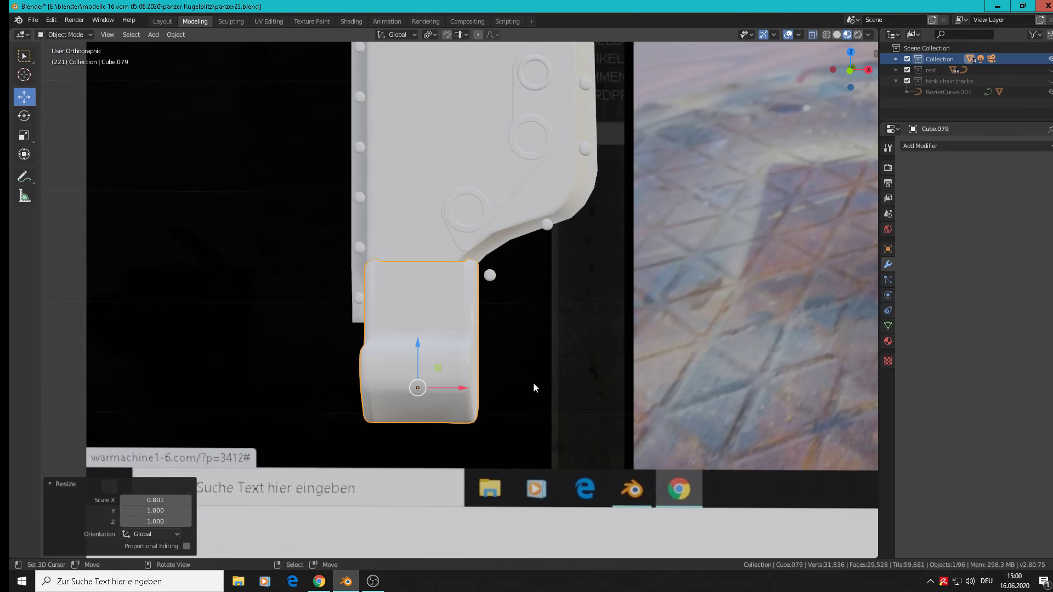
pyautogui.press('g')
pyautogui.press('x')
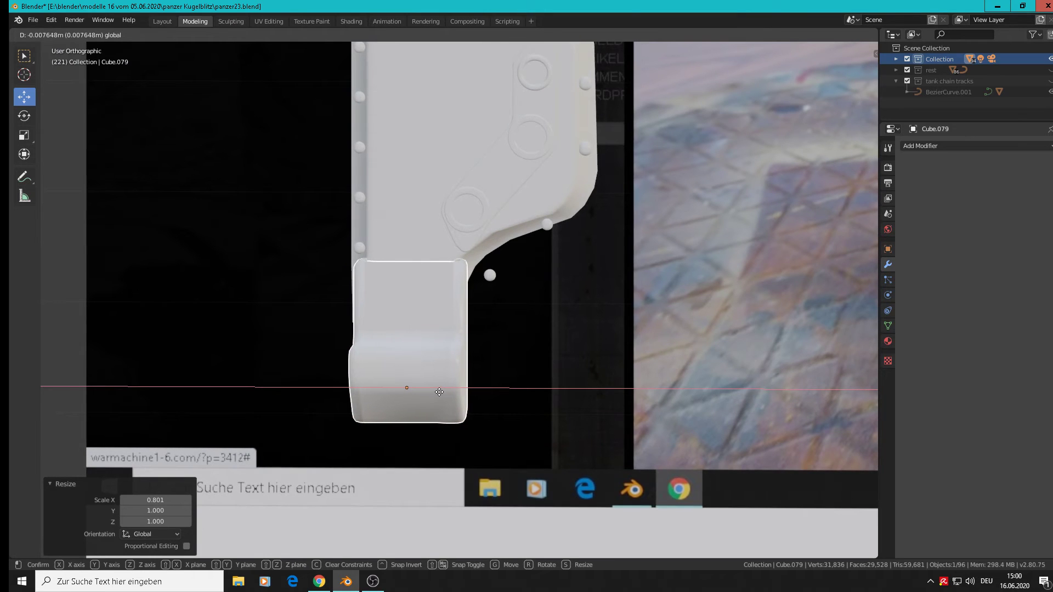
pyautogui.click(536, 403)
# Check the refitted foot piece from an angle, deselect everything and save the Blender file
pyautogui.moveTo(534, 397); pyautogui.dragTo(486, 406, button='middle')
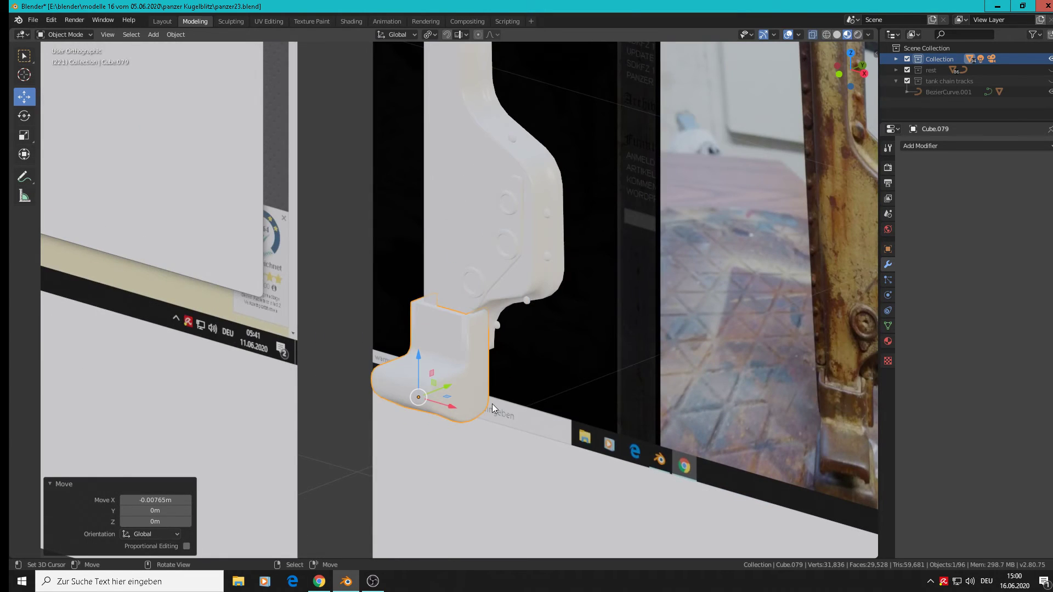
pyautogui.press('Tab')
pyautogui.press('Tab')
pyautogui.hotkey('alt', 'a')
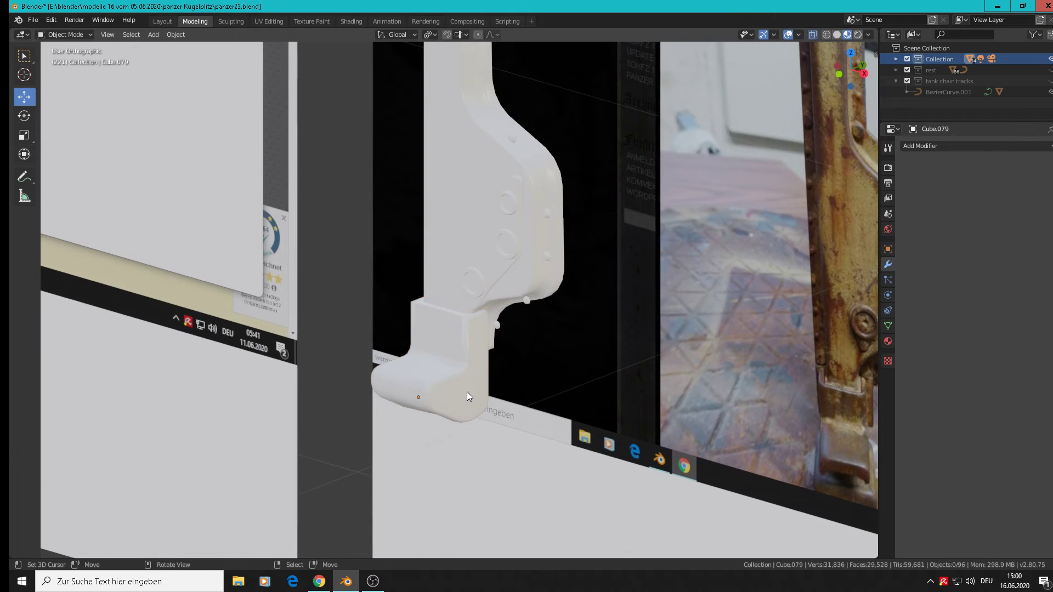
pyautogui.scroll(-3, 466, 393)
pyautogui.moveTo(491, 397); pyautogui.dragTo(381, 363, button='middle')
pyautogui.scroll(-3, 376, 382)
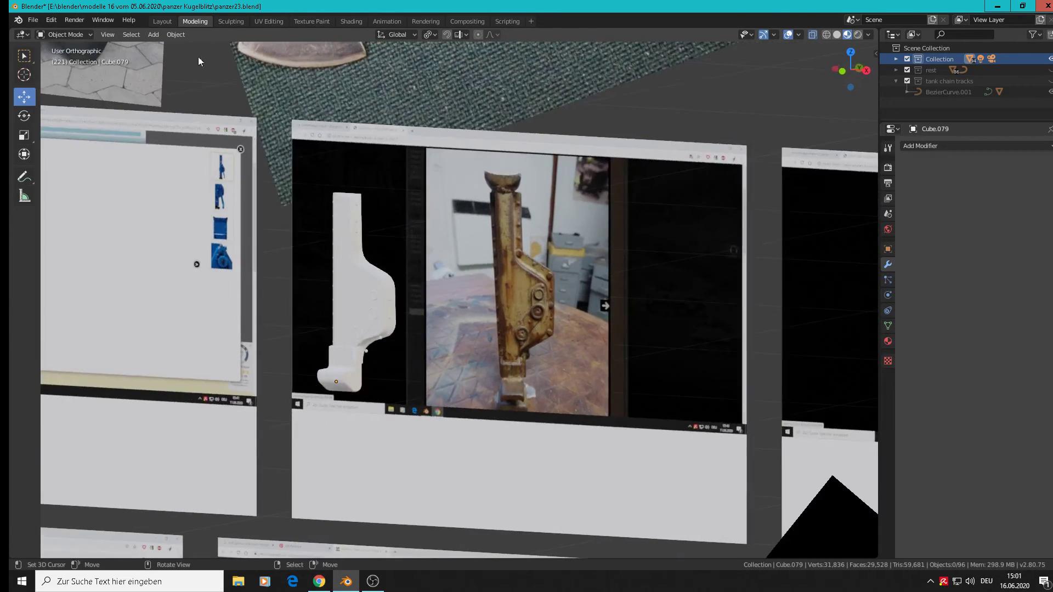
pyautogui.click(29, 21)
pyautogui.click(54, 92)
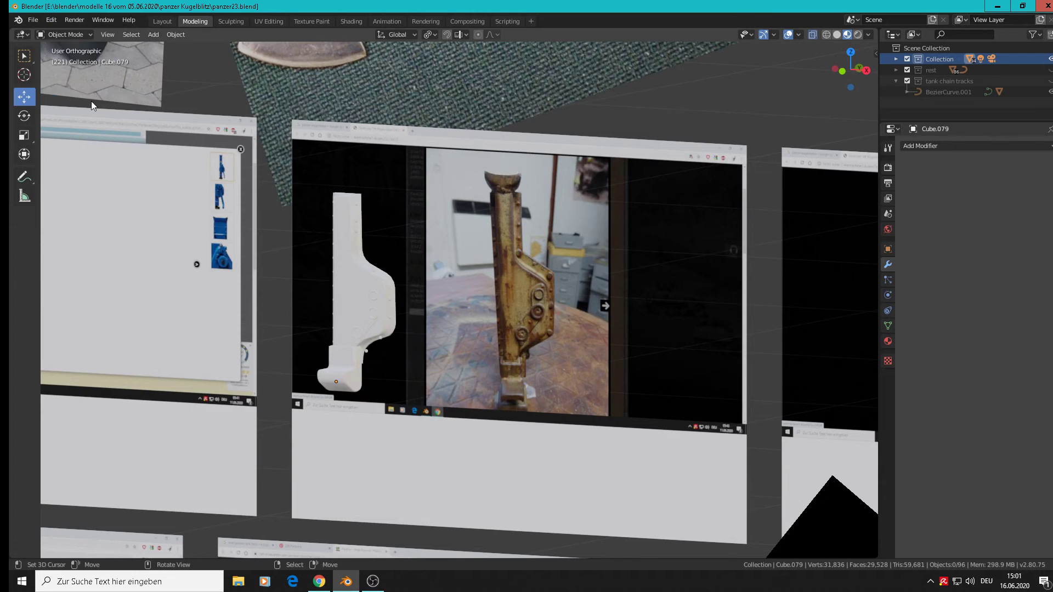
# Compare the jack model with the blue and rusty jack reference pictures in front view
pyautogui.scroll(-3, 91, 100)
pyautogui.moveTo(91, 101); pyautogui.dragTo(119, 110, button='middle')
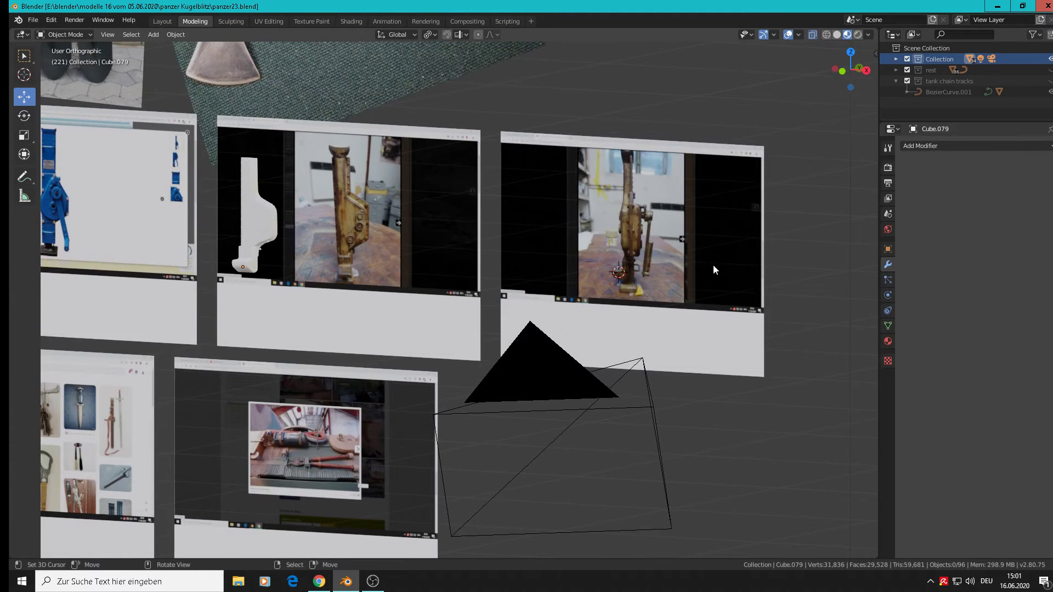
pyautogui.press('KP_1')
pyautogui.scroll(1, 434, 204)
pyautogui.keyDown('shift'); pyautogui.moveTo(433, 204); pyautogui.dragTo(549, 238, button='middle'); pyautogui.keyUp('shift')
pyautogui.scroll(2, 488, 183)
pyautogui.scroll(-6, 489, 183)
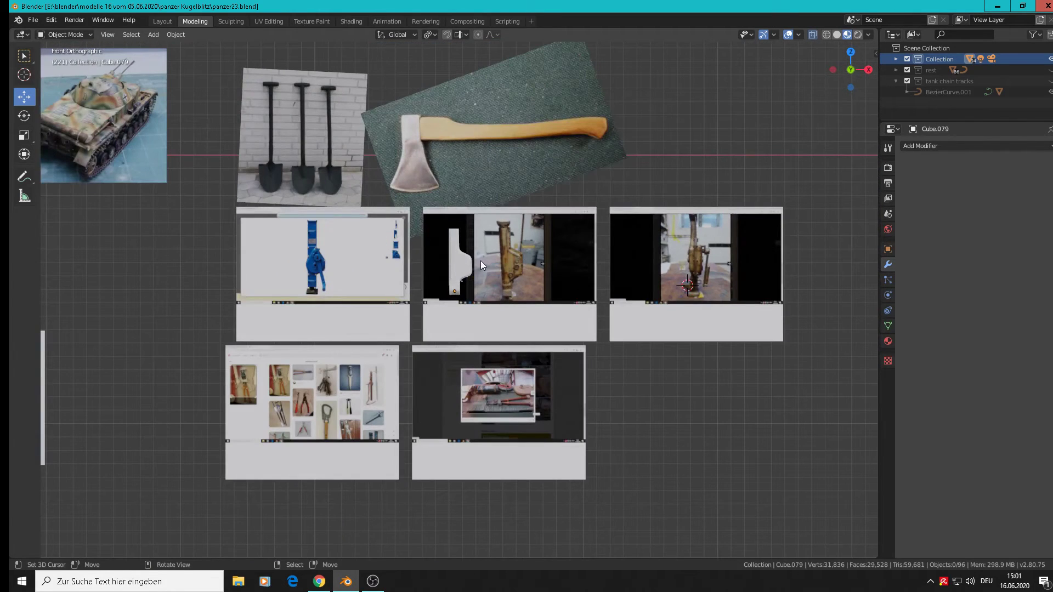
pyautogui.scroll(3, 729, 222)
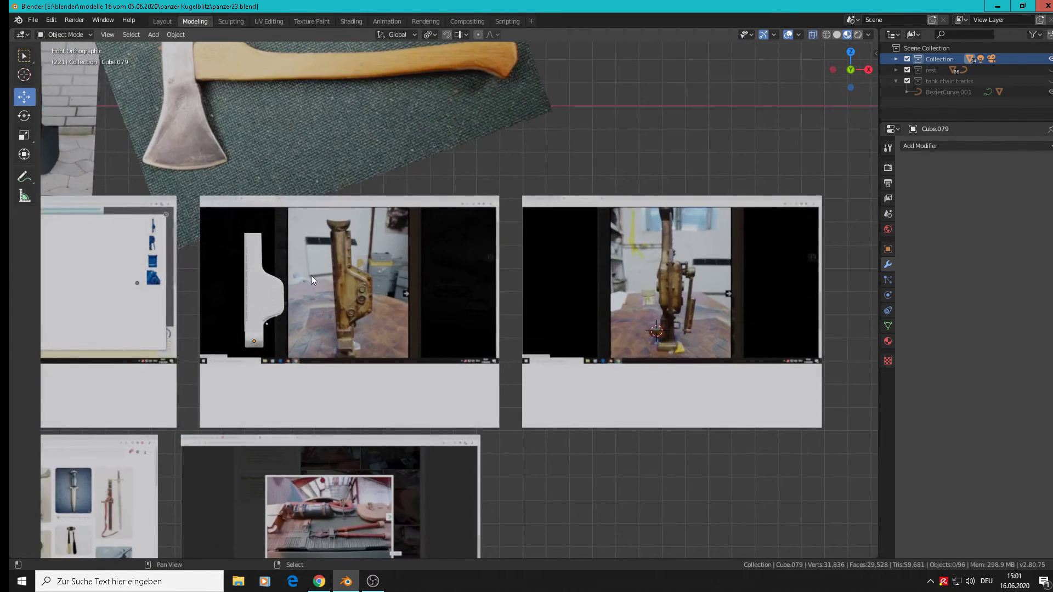
pyautogui.keyDown('shift'); pyautogui.moveTo(311, 280); pyautogui.dragTo(661, 296, button='middle'); pyautogui.keyUp('shift')
pyautogui.scroll(4, 462, 282)
pyautogui.scroll(-3, 338, 243)
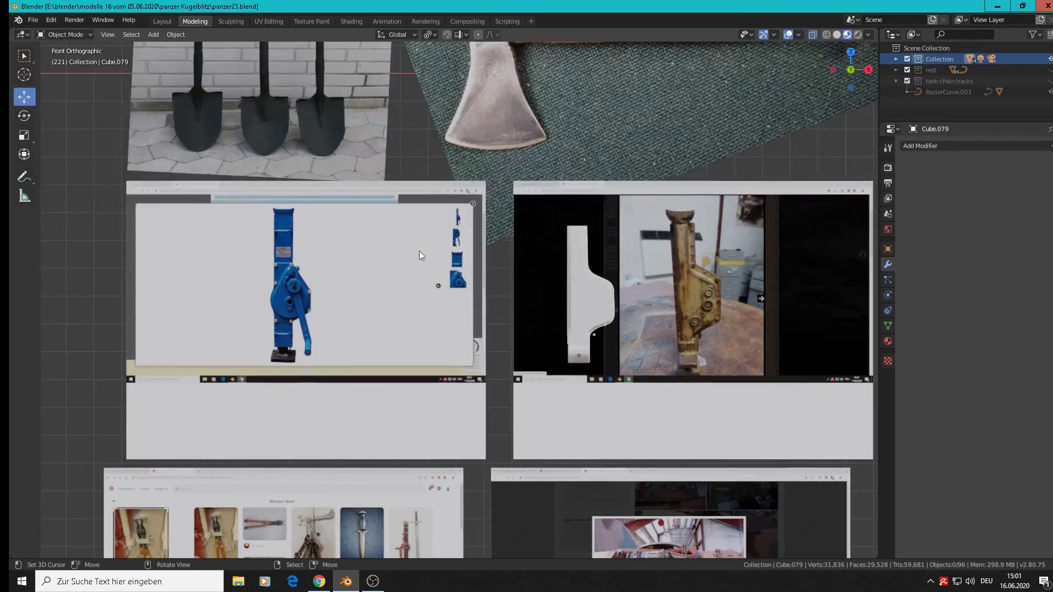
pyautogui.keyDown('shift'); pyautogui.moveTo(704, 229); pyautogui.dragTo(593, 240, button='middle'); pyautogui.keyUp('shift')
pyautogui.scroll(5, 593, 242)
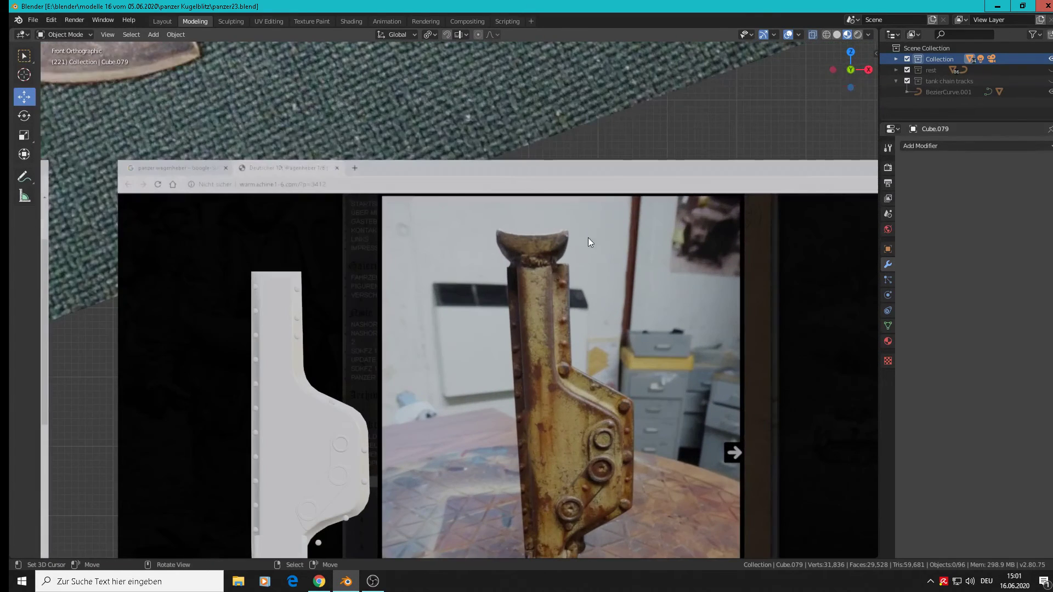
# Examine the blue jack's thumbnail pictures and the rusty jack photo for the shape of the crescent head
pyautogui.keyDown('shift'); pyautogui.rightClick(528, 249); pyautogui.keyUp('shift')
pyautogui.scroll(-4, 611, 242)
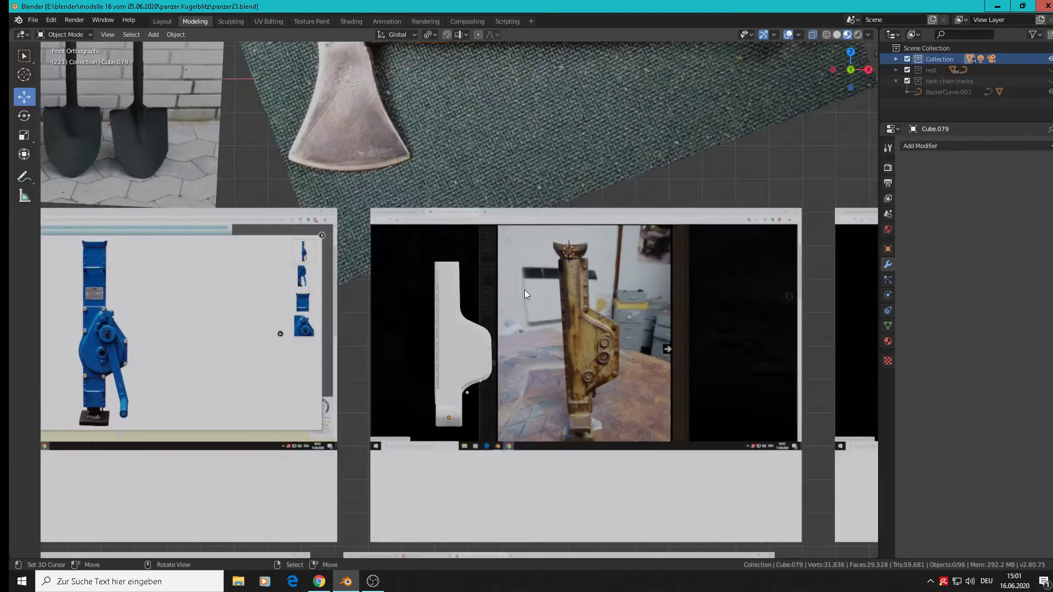
pyautogui.scroll(7, 328, 301)
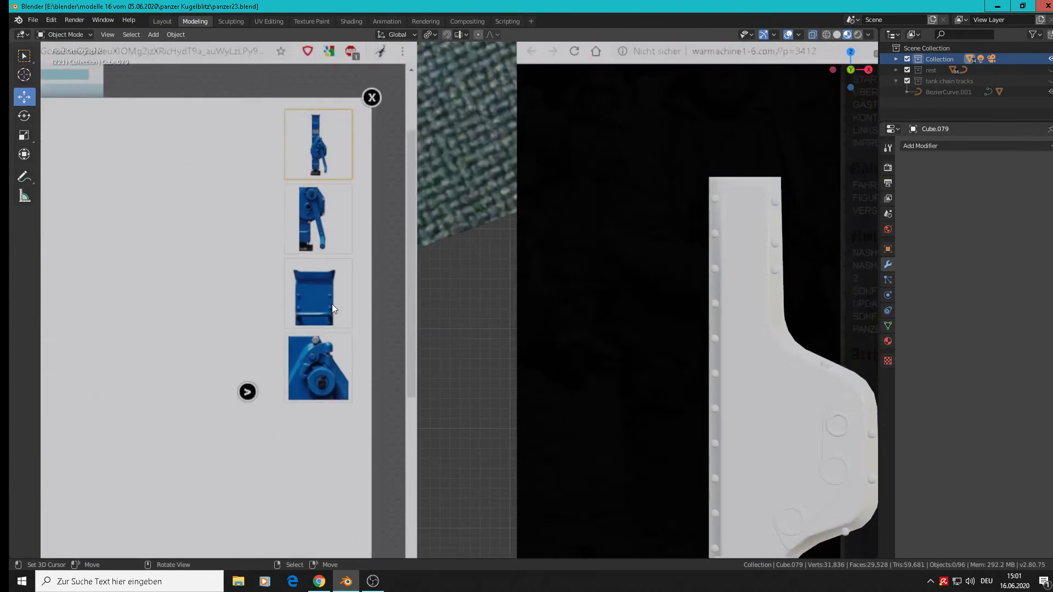
pyautogui.scroll(-8, 336, 269)
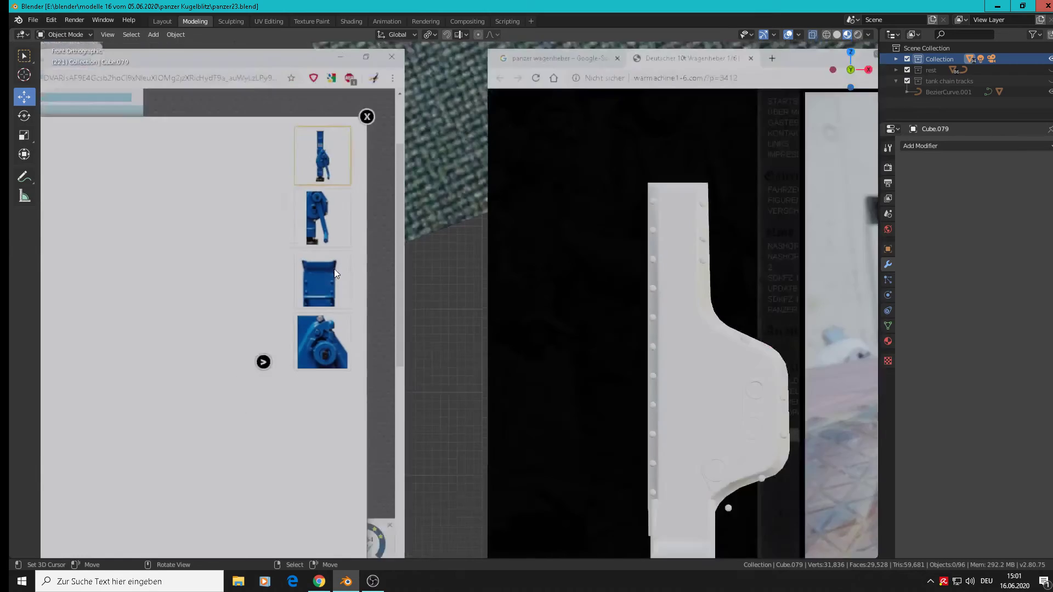
pyautogui.scroll(-1, 780, 323)
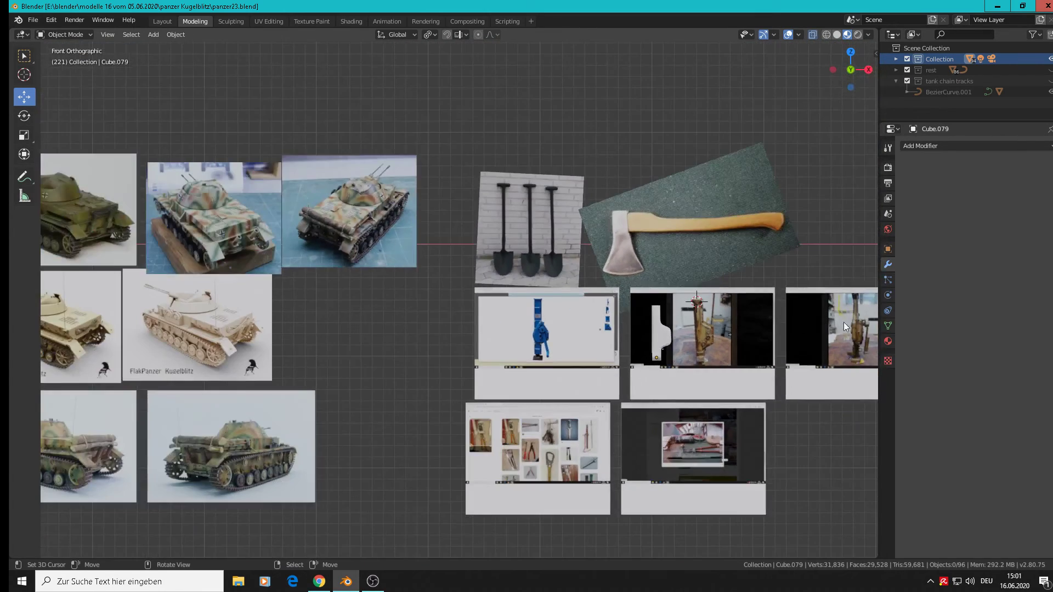
pyautogui.scroll(6, 846, 315)
pyautogui.scroll(6, 385, 273)
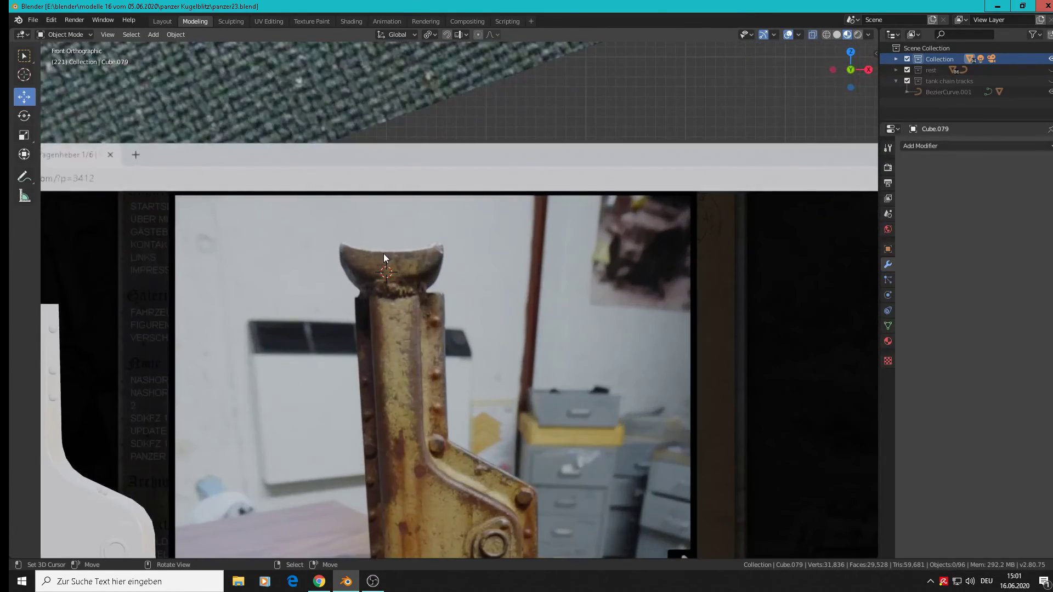
# Place the 3D cursor at the upper middle of the photographed jack head and add a 24-vertex mesh circle rotated 90° about X
pyautogui.click(390, 252)
pyautogui.rightClick(390, 251)
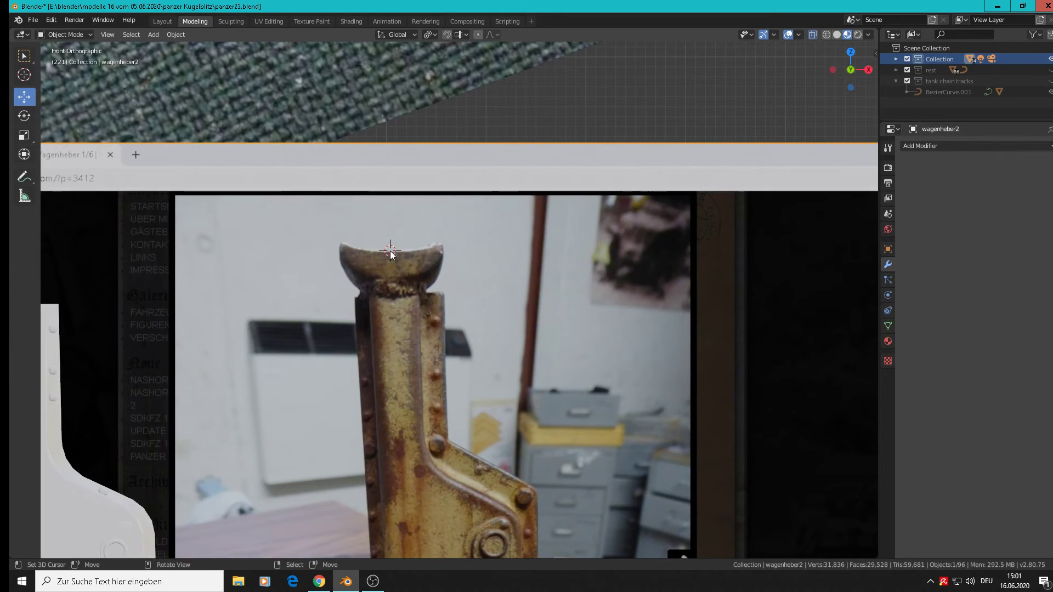
pyautogui.click(153, 34)
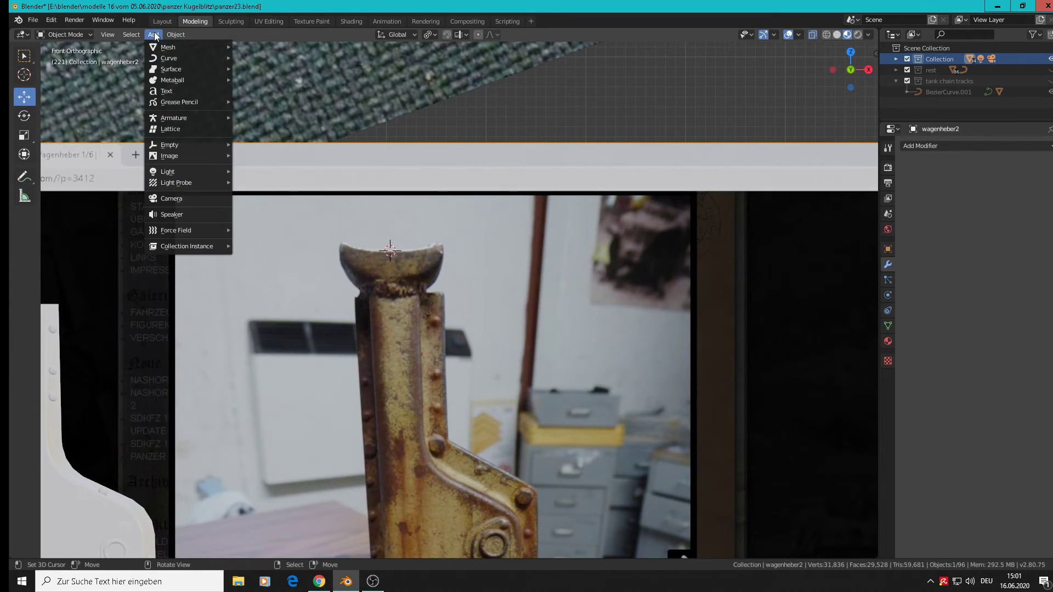
pyautogui.moveTo(166, 47)
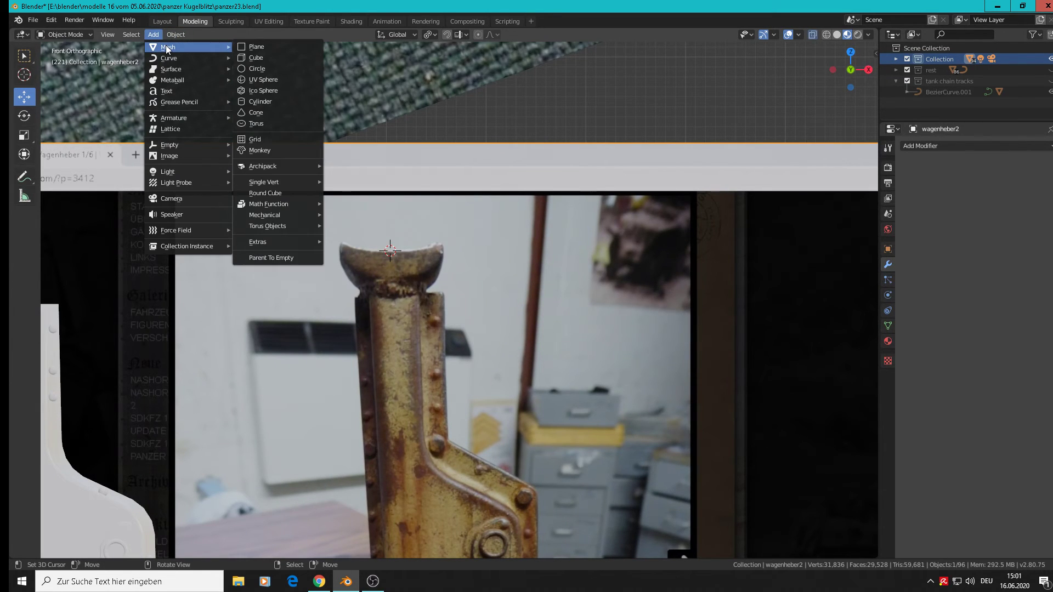
pyautogui.click(295, 70)
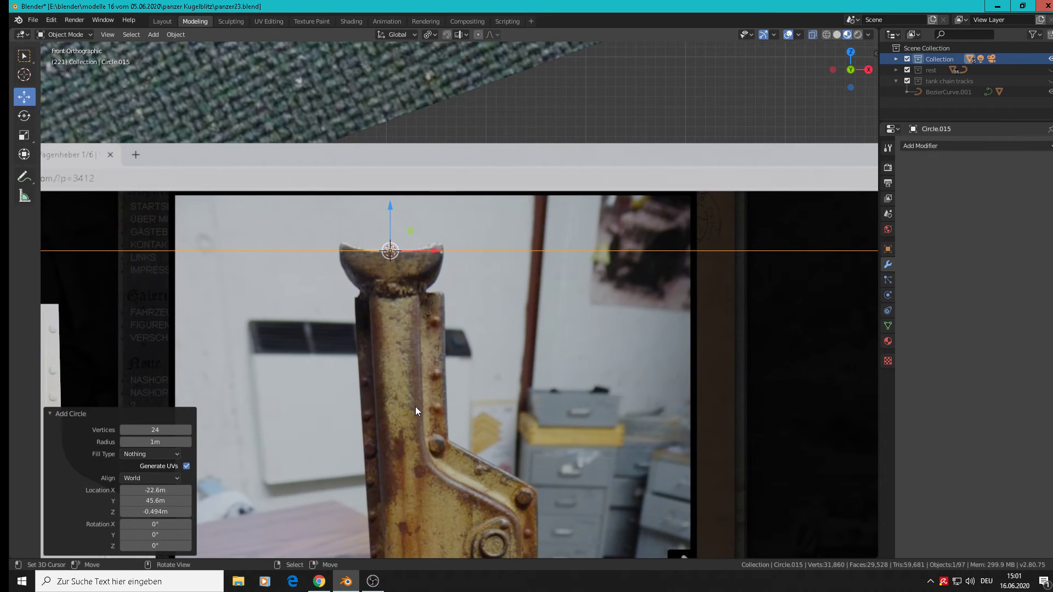
pyautogui.write('rx90')
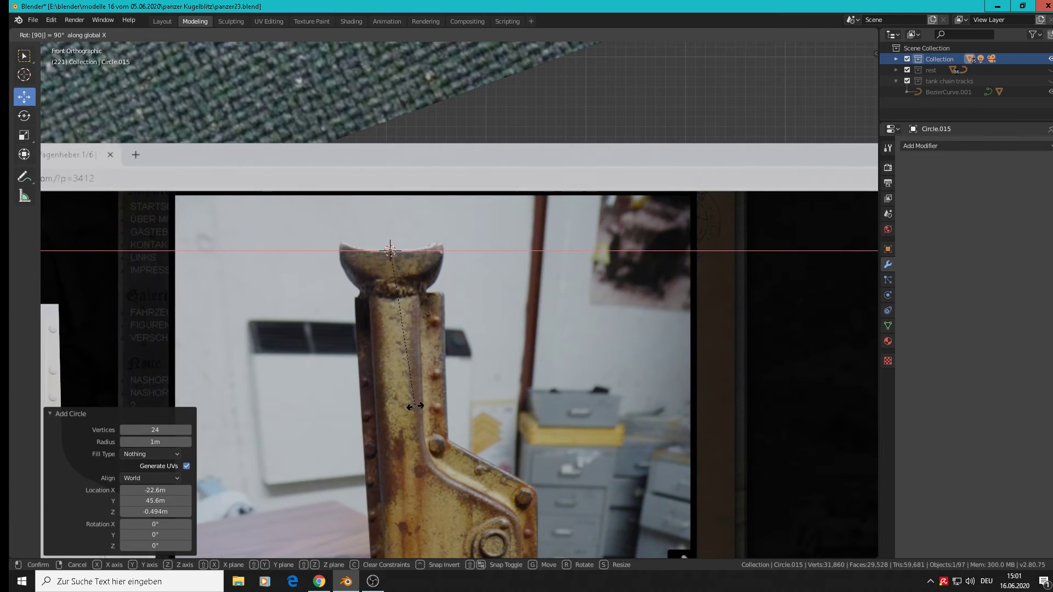
pyautogui.press('Return')
# Scale the circle by about -0.078 and again by about 0.674 to match the crescent head's outer curve in the photo
pyautogui.press('s')
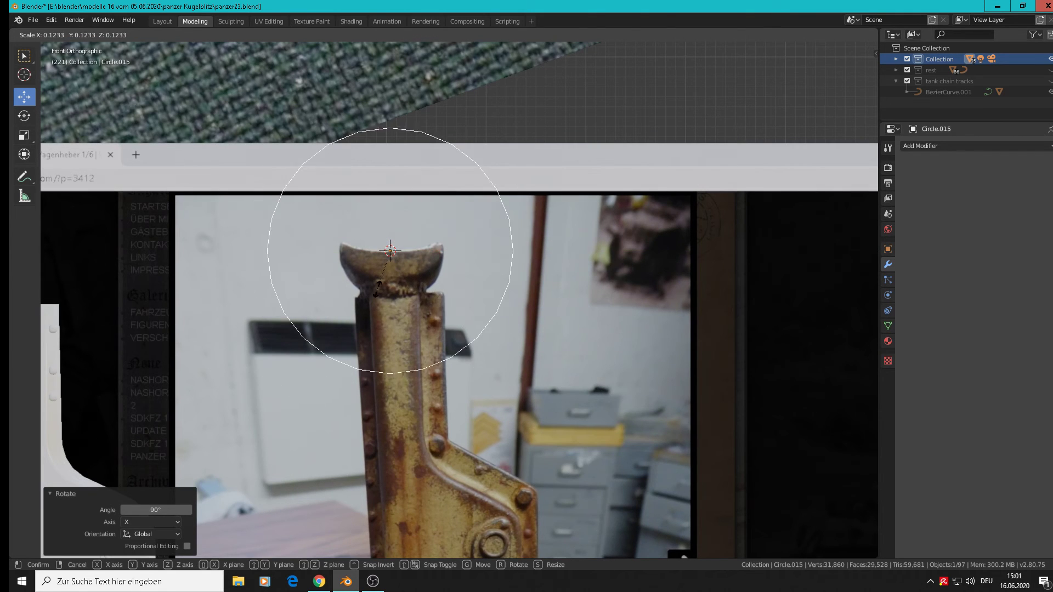
pyautogui.click(407, 270)
pyautogui.press('s')
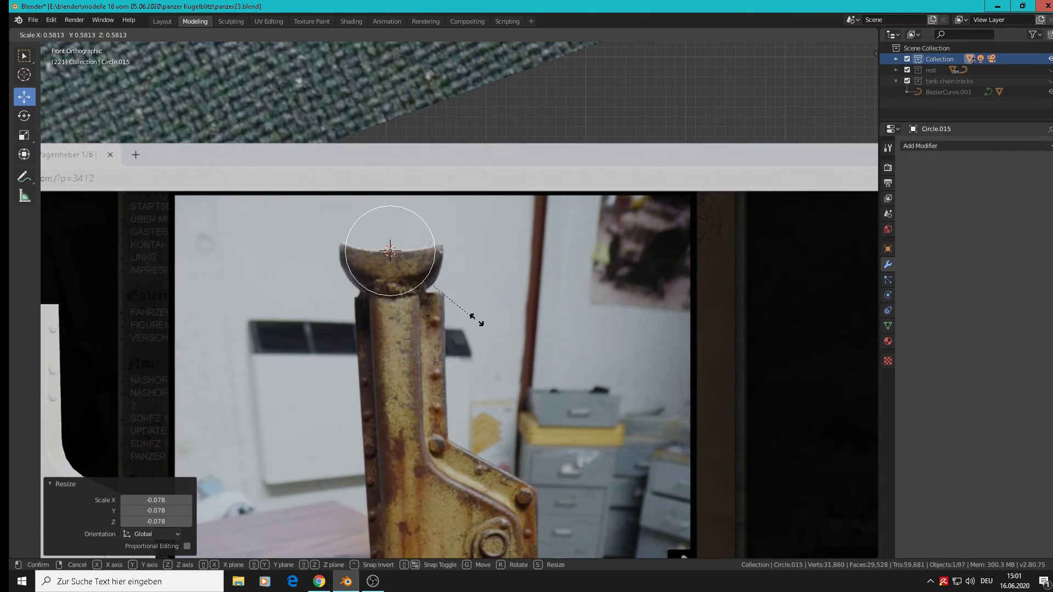
pyautogui.click(488, 321)
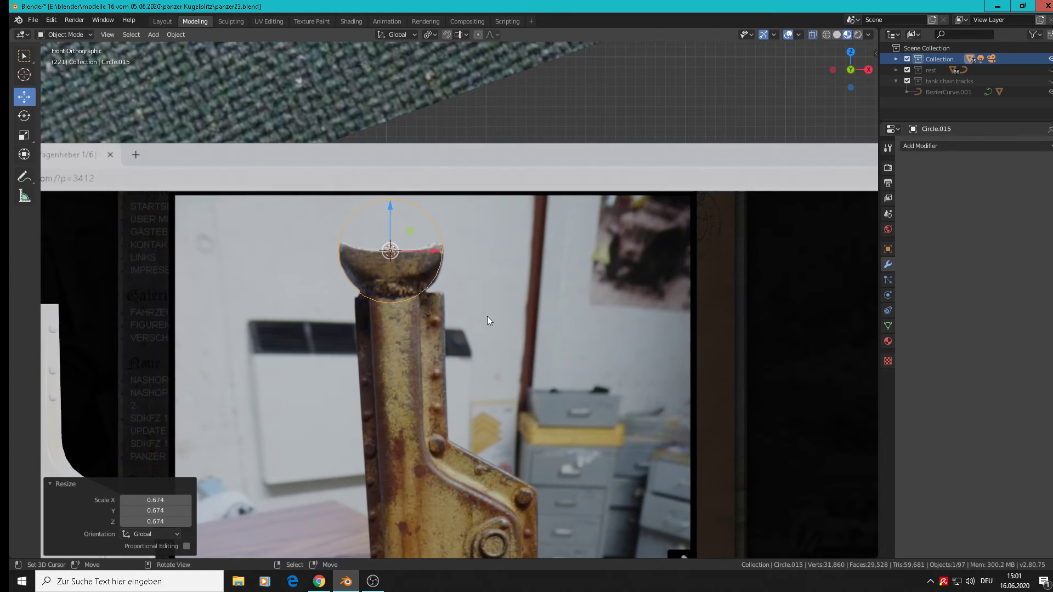
# Delete the upper vertices of the circle, keeping only the lower half arc along the crescent head
pyautogui.press('Tab')
pyautogui.scroll(2, 476, 285)
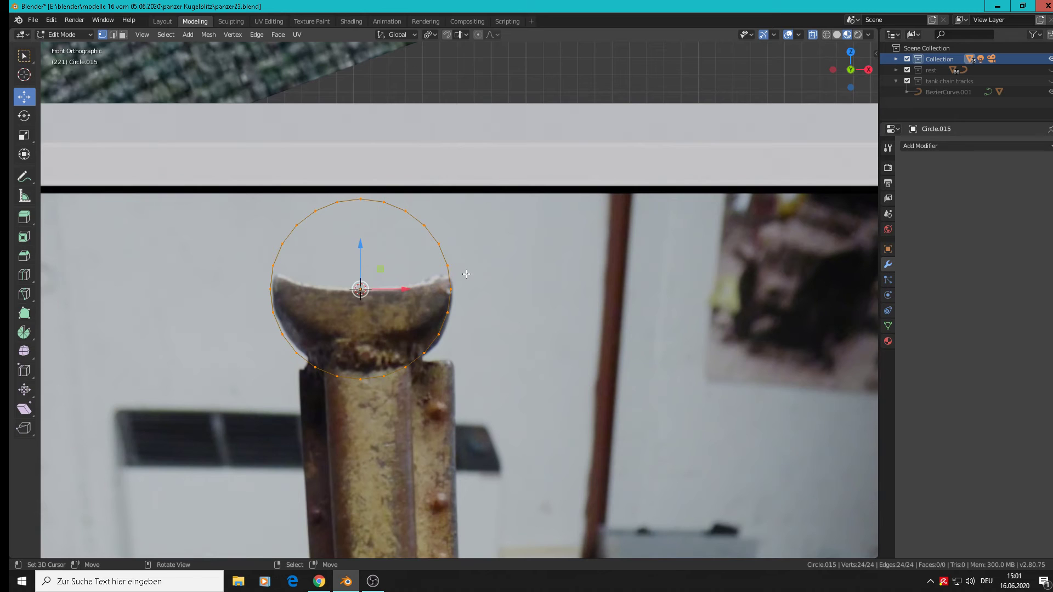
pyautogui.hotkey('alt', 'a')
pyautogui.moveTo(472, 274); pyautogui.dragTo(208, 161)
pyautogui.press('x')
pyautogui.click(209, 153)
# Flatten the whole arc to about 0.721 along Z and raise it about 0.0101 m to meet the photographed head's tips
pyautogui.scroll(-2, 353, 260)
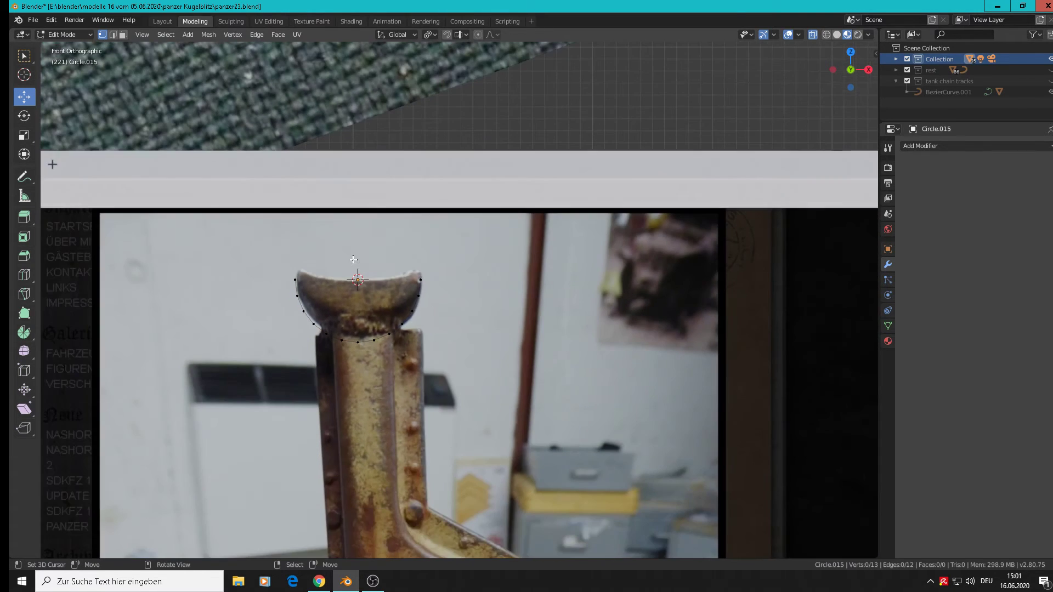
pyautogui.press('a')
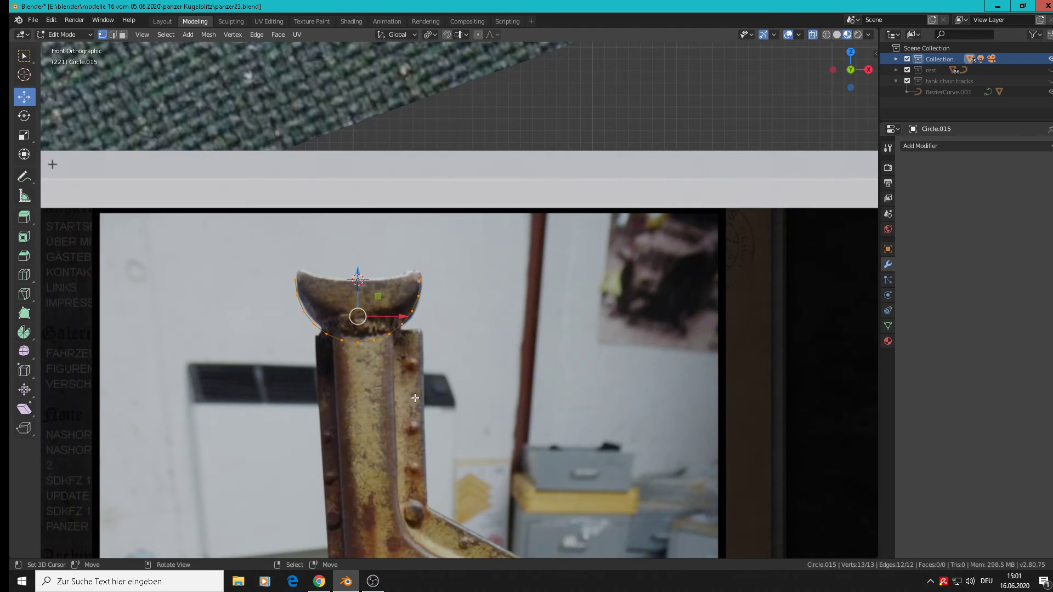
pyautogui.press('s')
pyautogui.press('z')
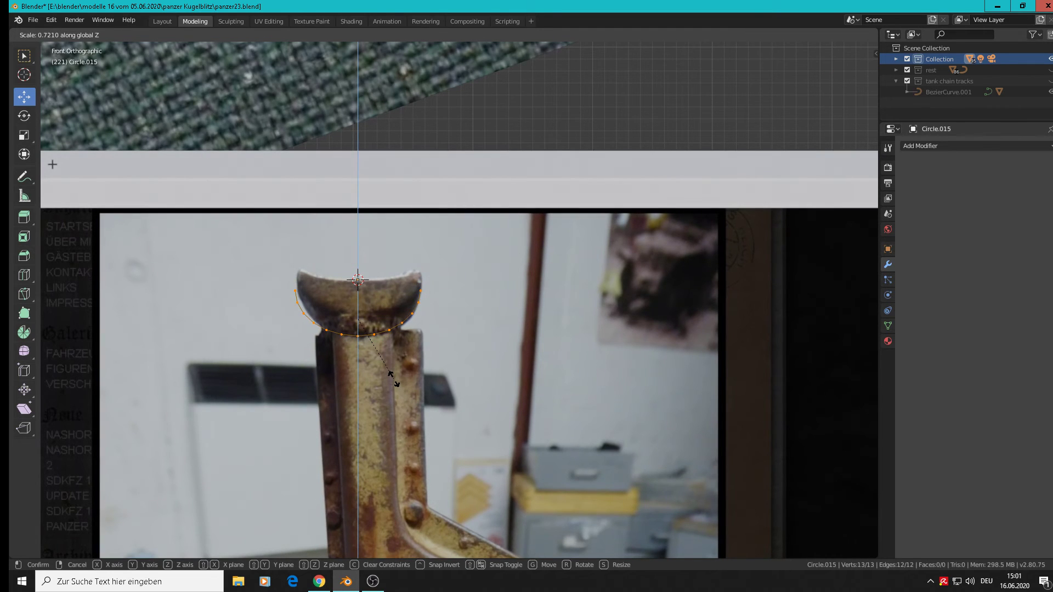
pyautogui.click(394, 379)
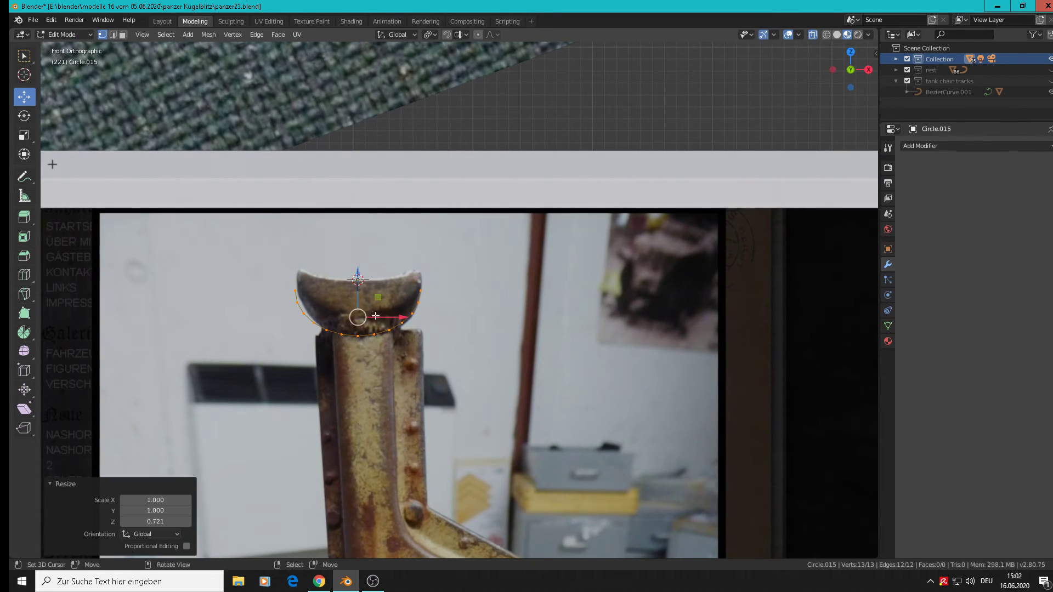
pyautogui.press('g')
pyautogui.press('z')
pyautogui.click(360, 277)
# Duplicate the arc about 0.0235 m upward and flatten the copy to about 0.392 along Z, nudging it onto the head's concave upper edge
pyautogui.scroll(2, 359, 272)
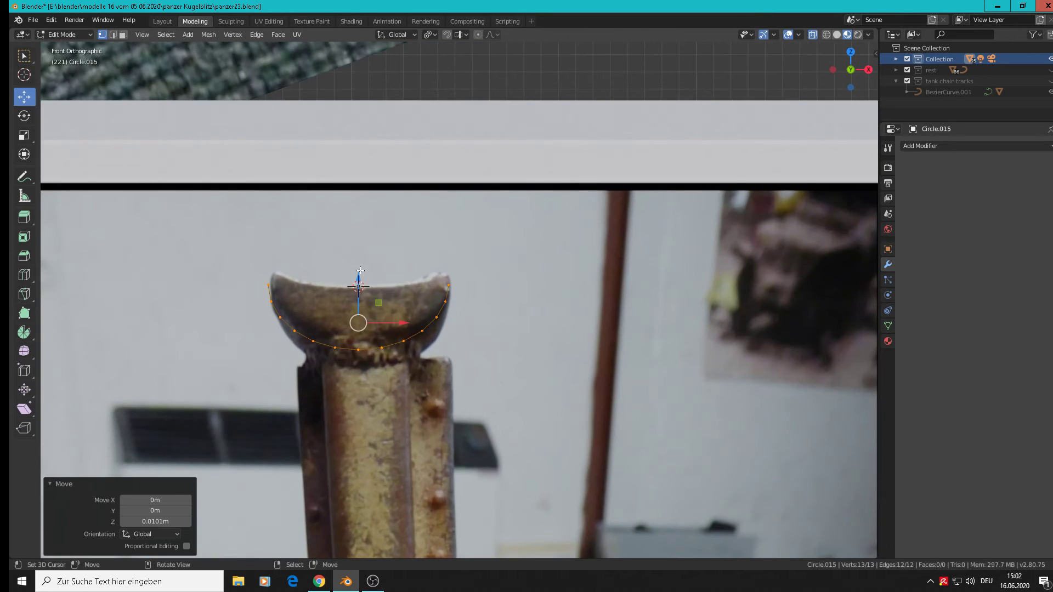
pyautogui.hotkey('shift', 'd')
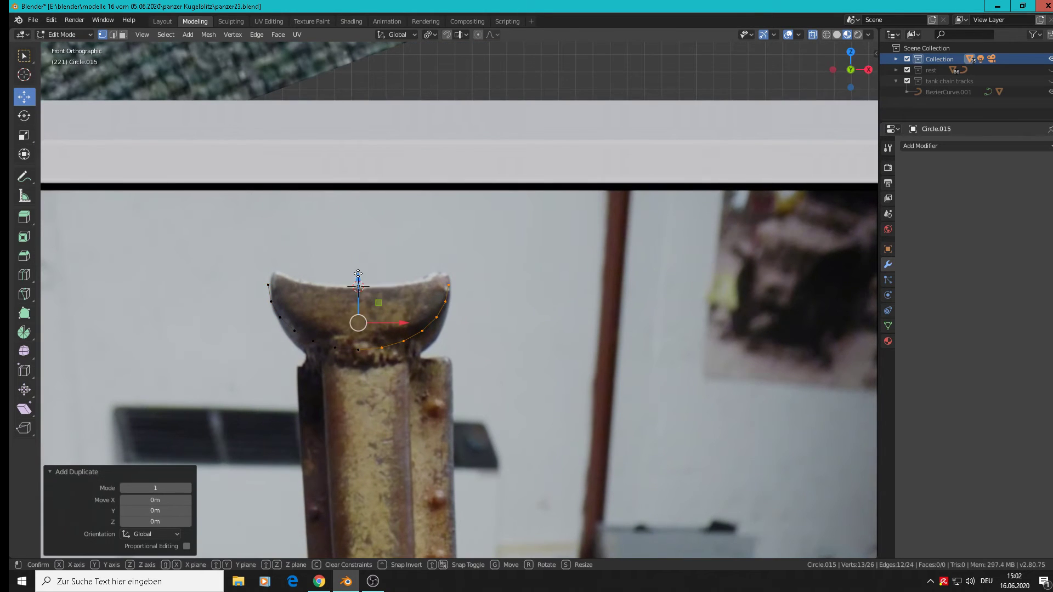
pyautogui.press('z')
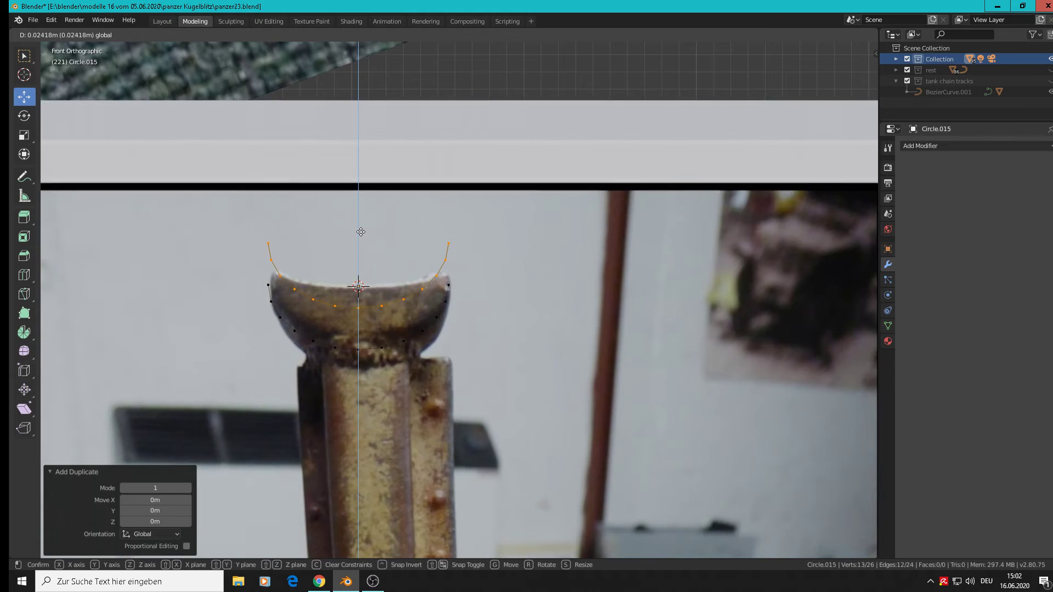
pyautogui.click(360, 233)
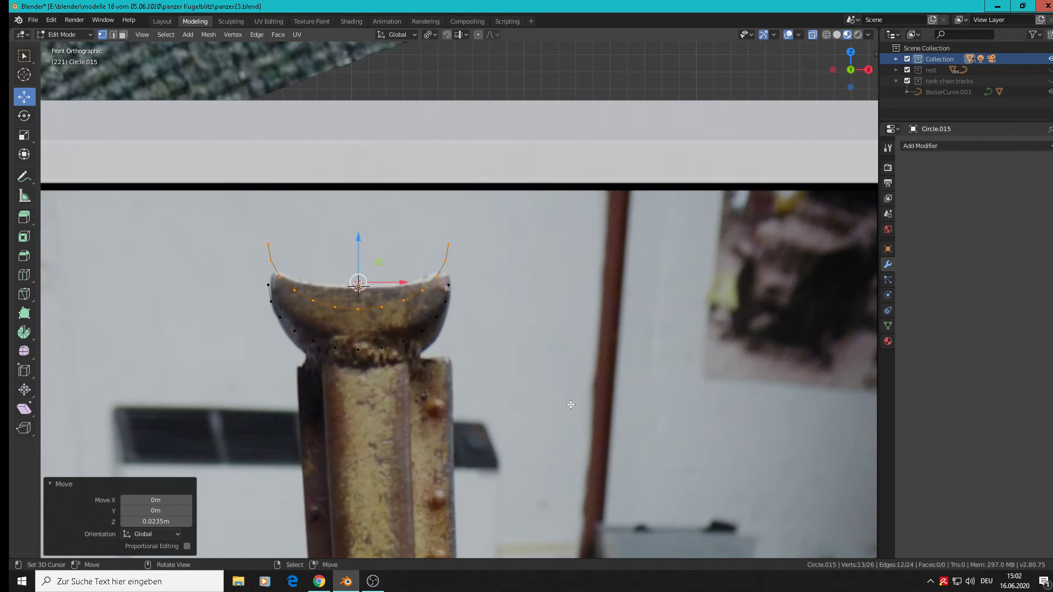
pyautogui.press('s')
pyautogui.press('z')
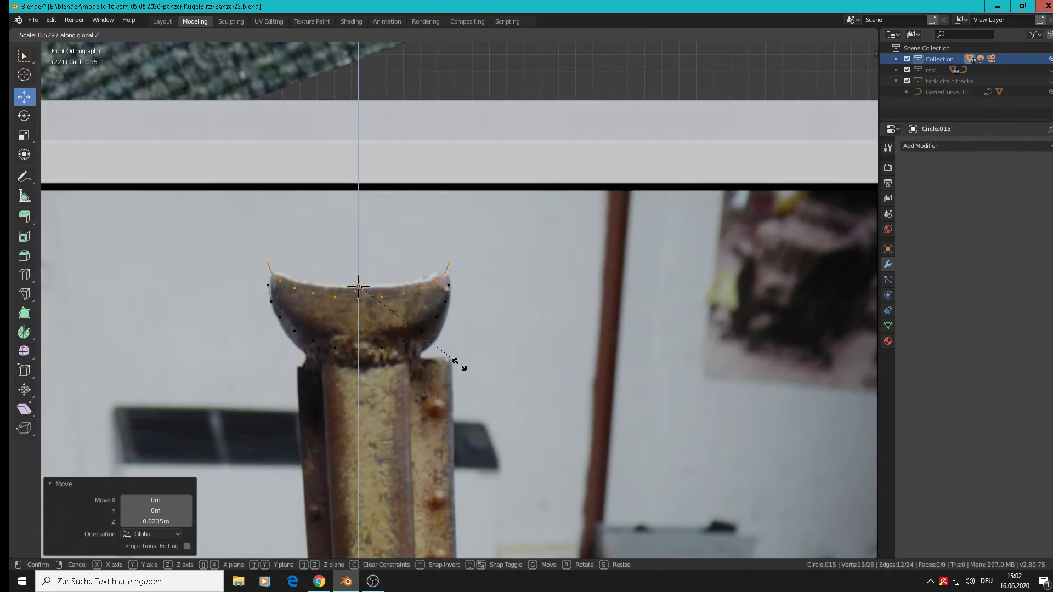
pyautogui.click(422, 347)
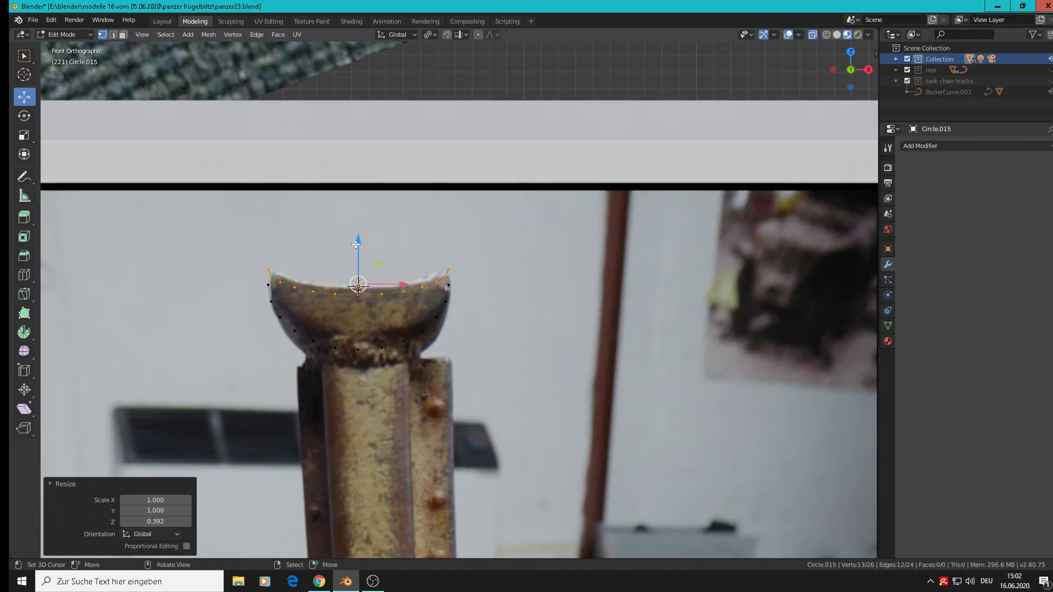
pyautogui.moveTo(356, 244); pyautogui.dragTo(360, 239)
# Delete the two end vertices of the upper arc and connect its new ends to the lower arc with edges
pyautogui.scroll(2, 478, 269)
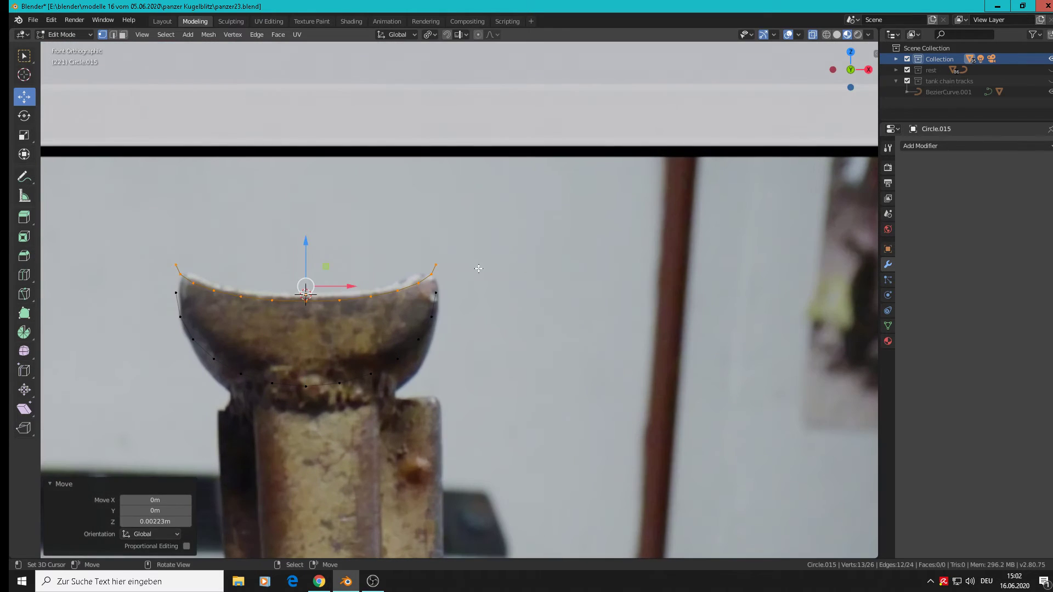
pyautogui.click(436, 266)
pyautogui.keyDown('shift'); pyautogui.click(177, 265); pyautogui.keyUp('shift')
pyautogui.press('x')
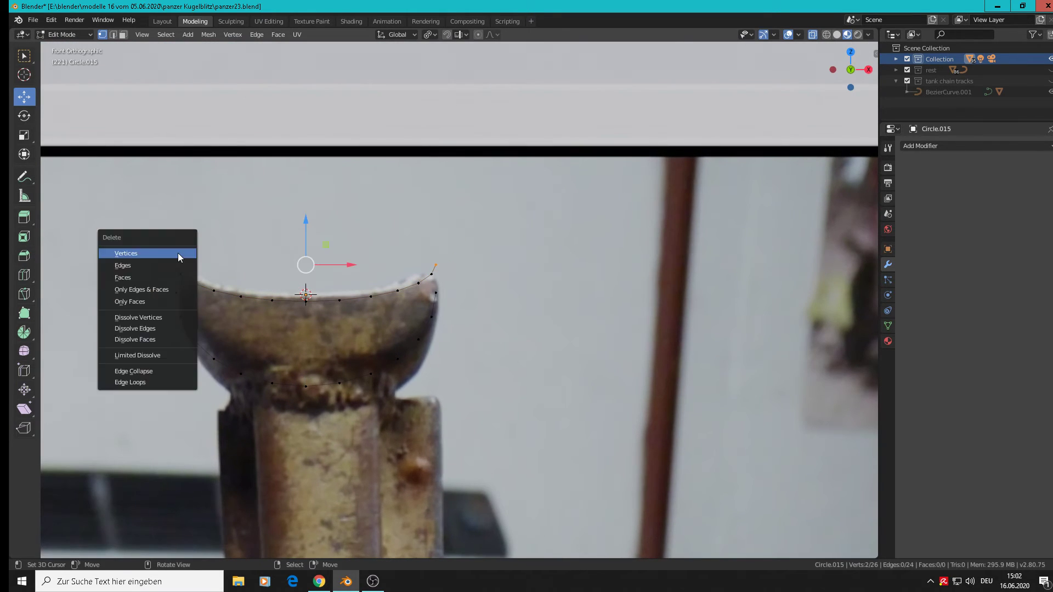
pyautogui.click(178, 252)
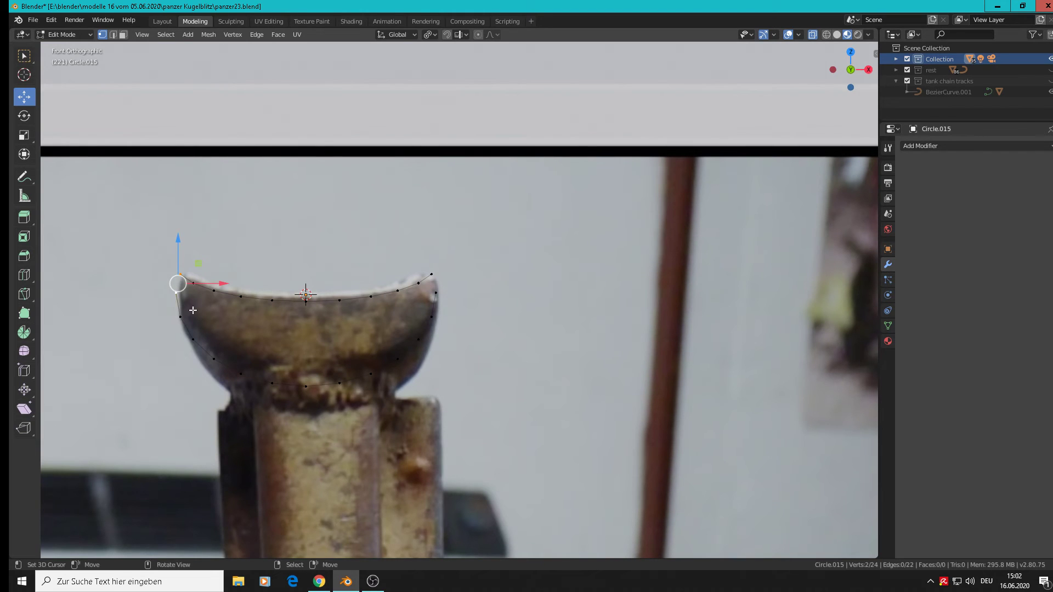
pyautogui.keyDown('shift'); pyautogui.click(436, 292); pyautogui.keyUp('shift')
# Move the closed crescent outline about -0.254 m along Y, in front of the reference photo
pyautogui.scroll(-3, 448, 308)
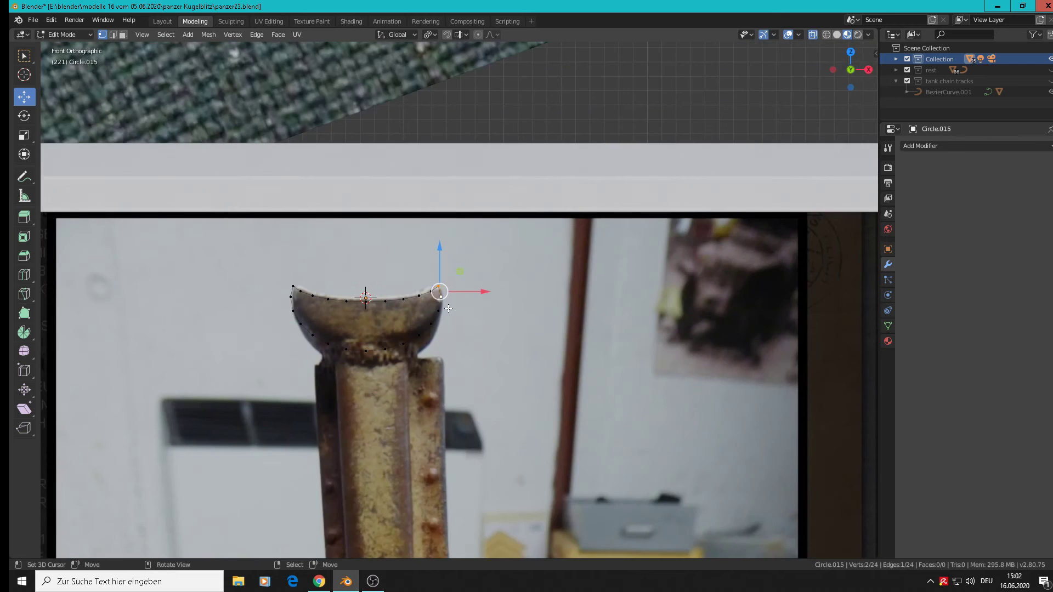
pyautogui.moveTo(449, 309); pyautogui.dragTo(388, 336, button='middle')
pyautogui.press('Tab')
pyautogui.scroll(-3, 417, 299)
pyautogui.moveTo(426, 285); pyautogui.dragTo(255, 319)
# Fill the crescent outline with a face and extrude it about 0.067 m along Y
pyautogui.scroll(6, 474, 233)
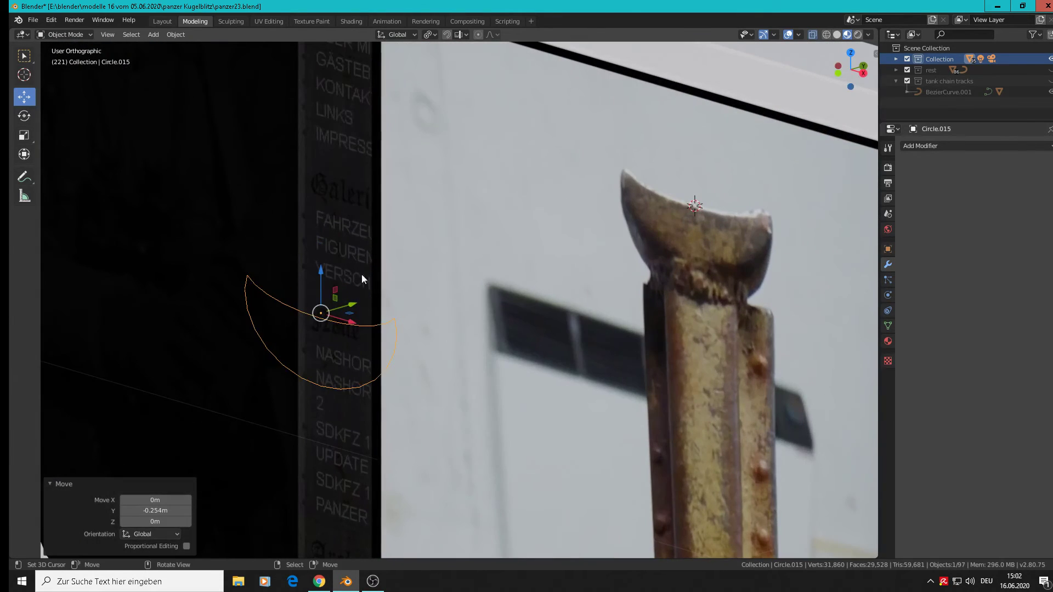
pyautogui.press('Tab')
pyautogui.press('a')
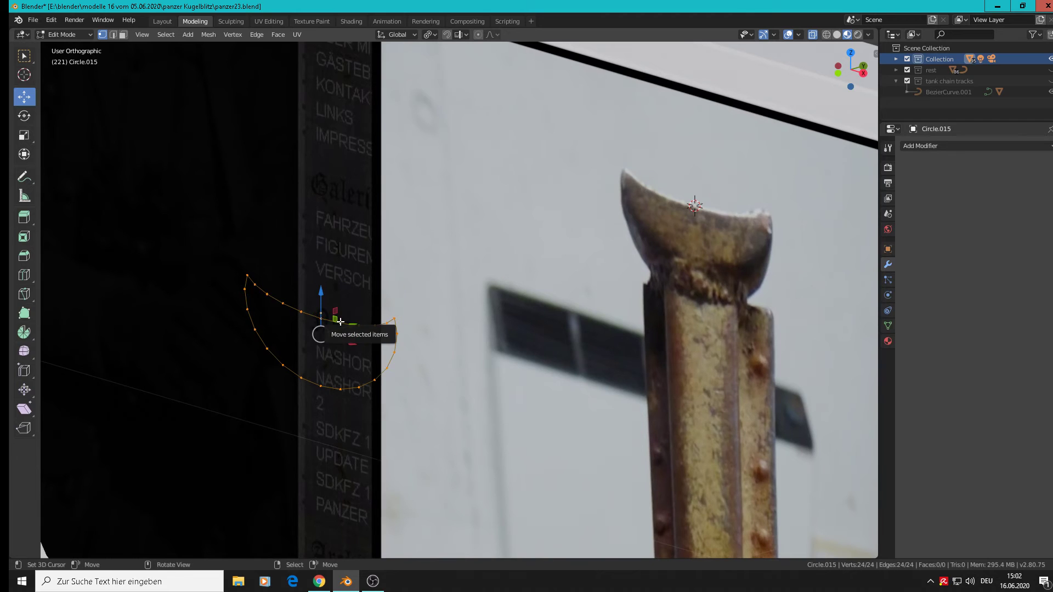
pyautogui.press('f')
pyautogui.click(340, 323)
pyautogui.press('a')
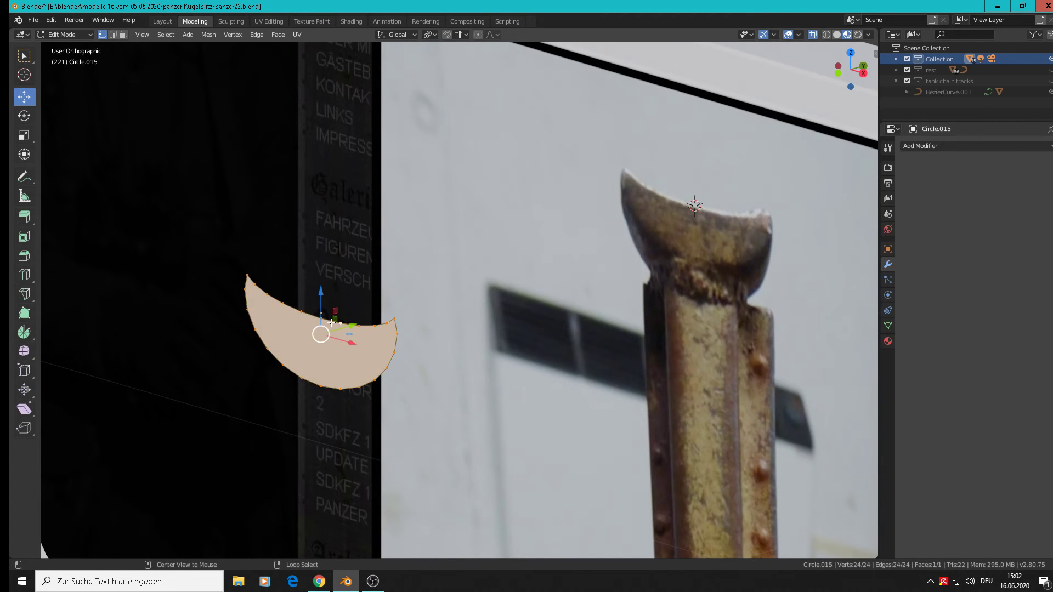
pyautogui.press('e')
pyautogui.rightClick(331, 324)
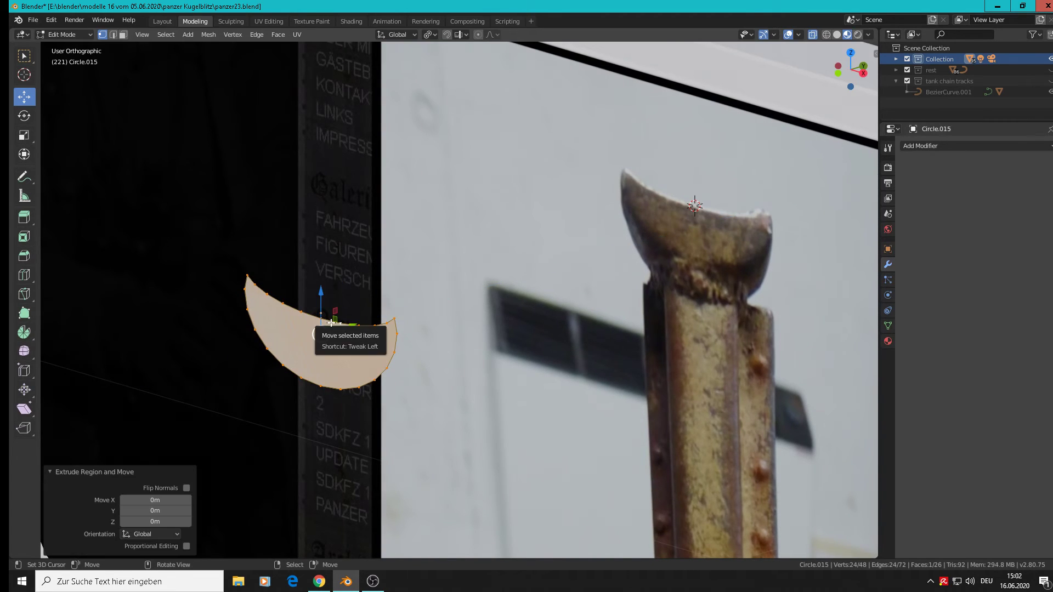
pyautogui.moveTo(351, 327); pyautogui.dragTo(448, 289)
# Bevel the crescent's front and back rims with two segments, about 0.0562 m wide in front and 0.0792 m at the back
pyautogui.scroll(1, 434, 340)
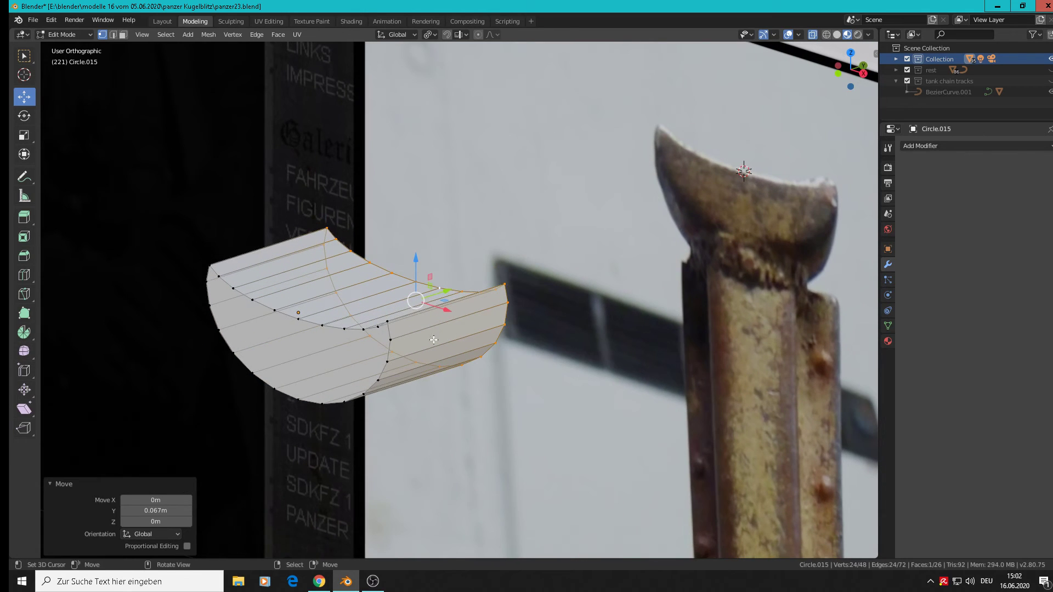
pyautogui.keyDown('alt'); pyautogui.rightClick(389, 358); pyautogui.keyUp('alt')
pyautogui.keyDown('alt'); pyautogui.rightClick(387, 357); pyautogui.keyUp('alt')
pyautogui.scroll(1, 398, 364)
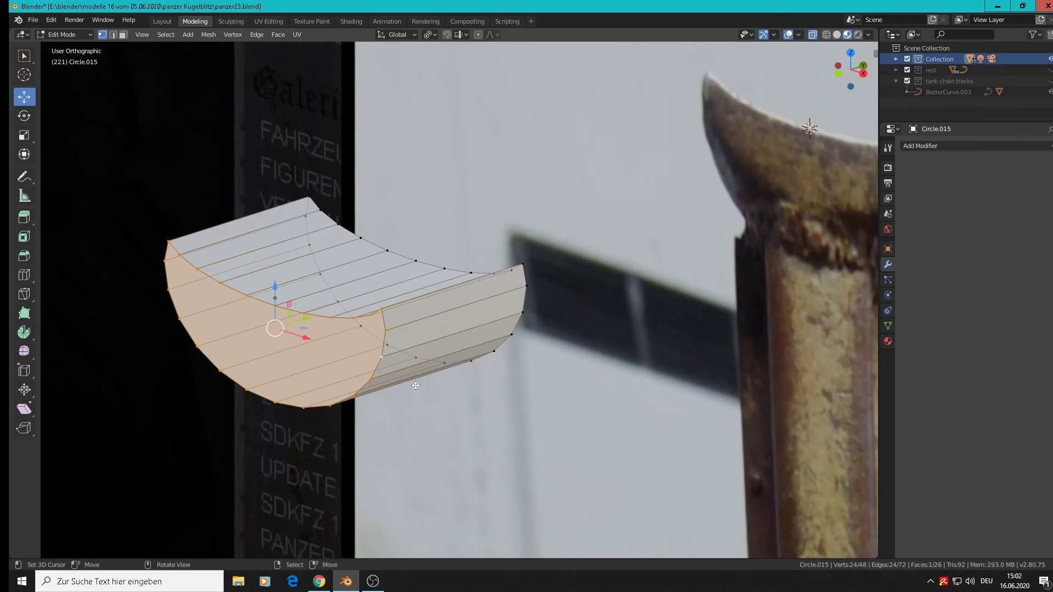
pyautogui.hotkey('ctrl', 'b')
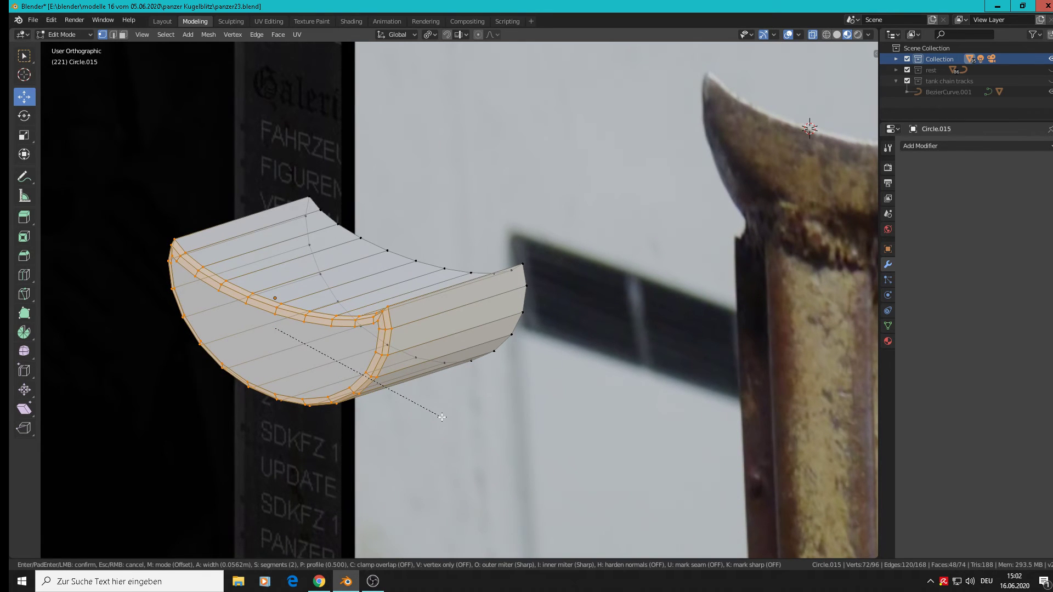
pyautogui.click(442, 417)
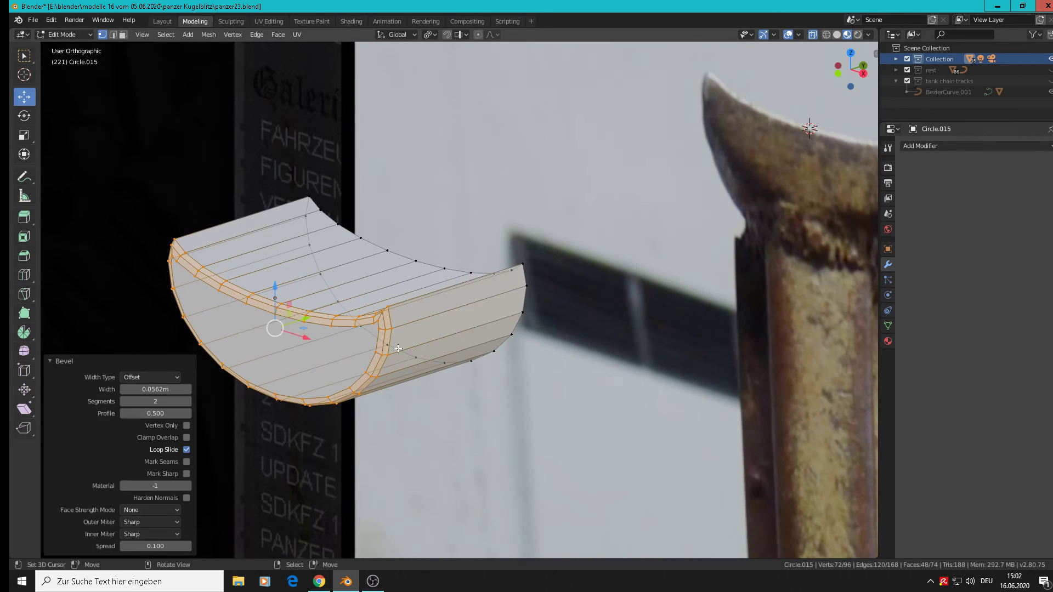
pyautogui.keyDown('alt'); pyautogui.click(435, 270); pyautogui.keyUp('alt')
pyautogui.hotkey('ctrl', 'b')
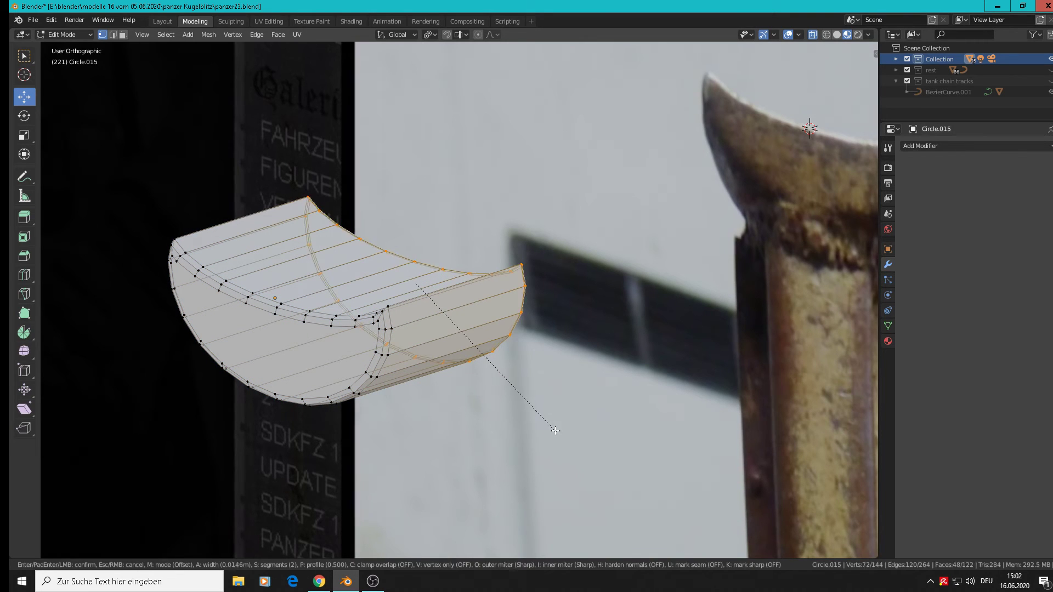
pyautogui.click(557, 443)
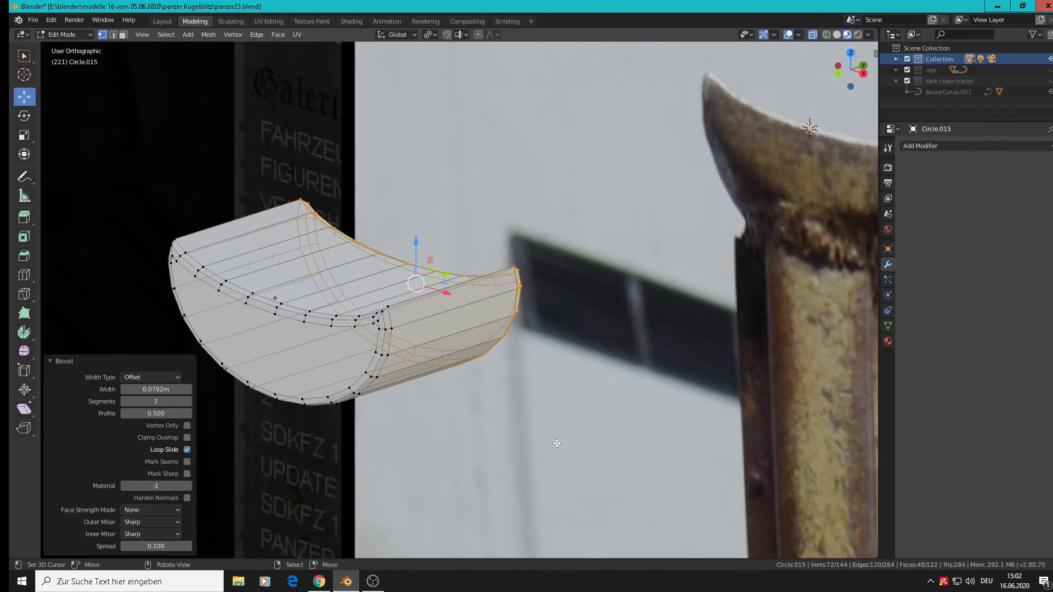
# Bevel the sharp edges along both crescent tips with two segments, each about 0.04 m wide
pyautogui.moveTo(557, 443); pyautogui.dragTo(584, 412, button='middle')
pyautogui.scroll(2, 461, 307)
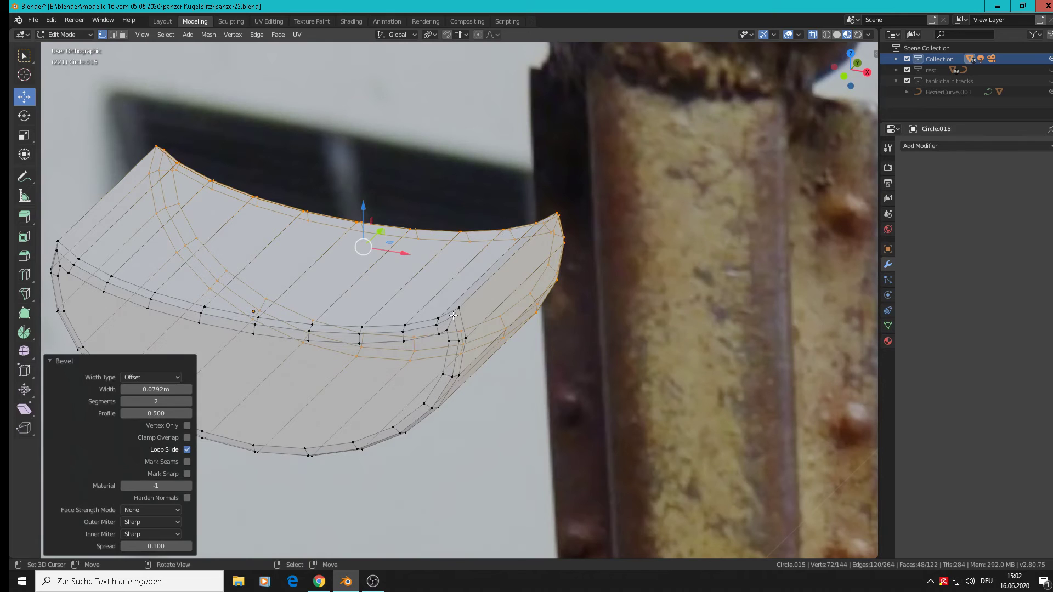
pyautogui.keyDown('alt'); pyautogui.rightClick(460, 308); pyautogui.keyUp('alt')
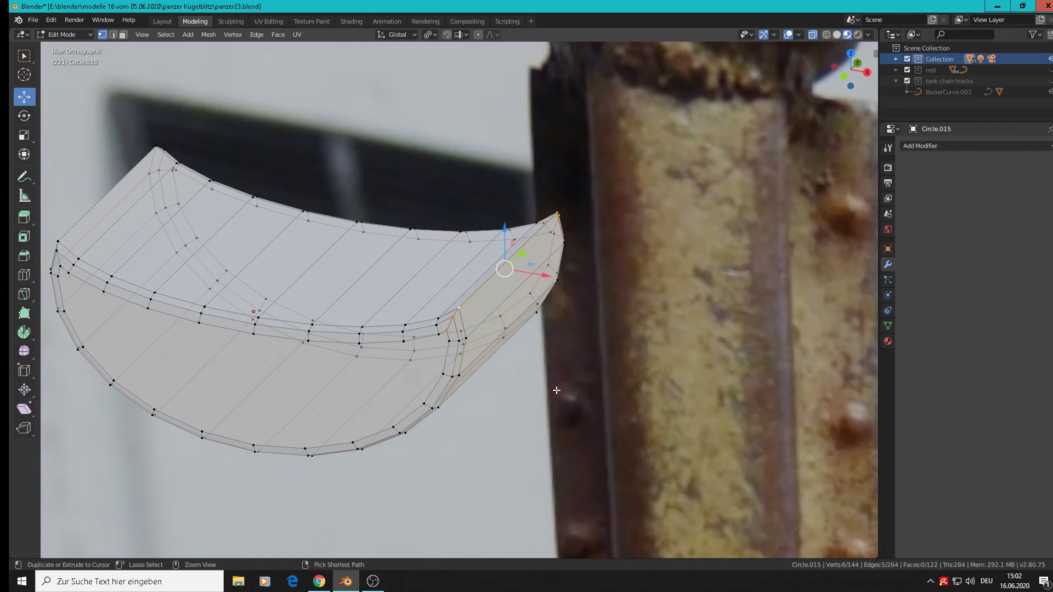
pyautogui.hotkey('ctrl', 'b')
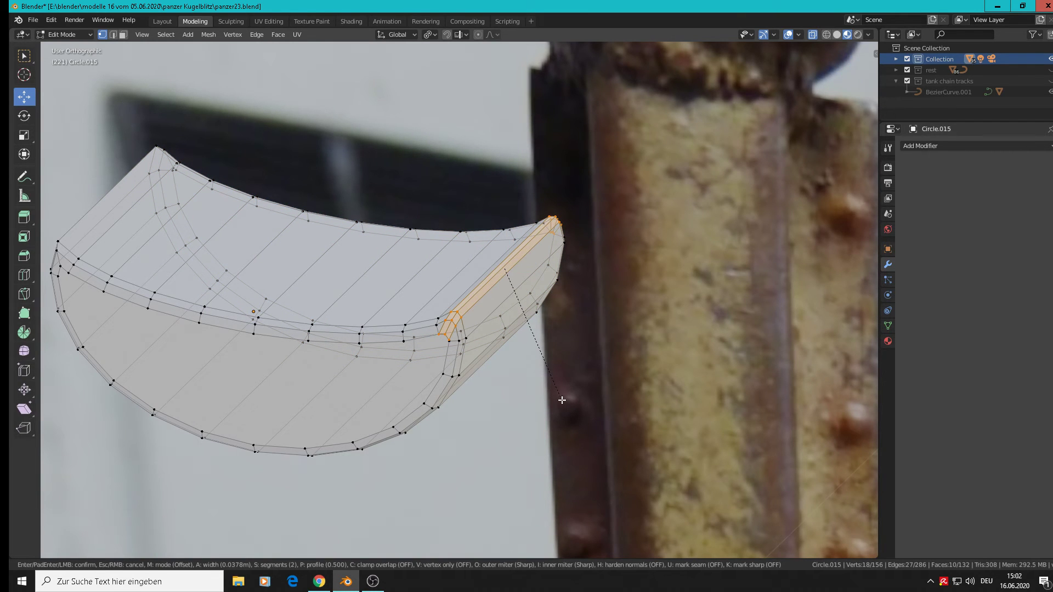
pyautogui.click(562, 401)
pyautogui.keyDown('shift'); pyautogui.moveTo(377, 288); pyautogui.dragTo(592, 313, button='middle'); pyautogui.keyUp('shift')
pyautogui.keyDown('alt'); pyautogui.rightClick(302, 236); pyautogui.keyUp('alt')
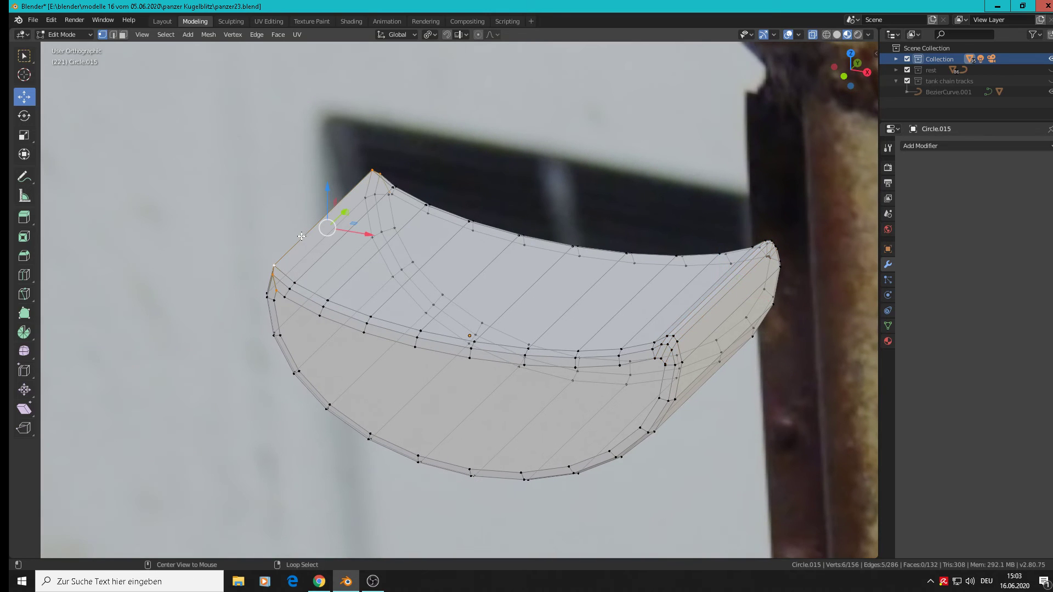
pyautogui.hotkey('ctrl', 'b')
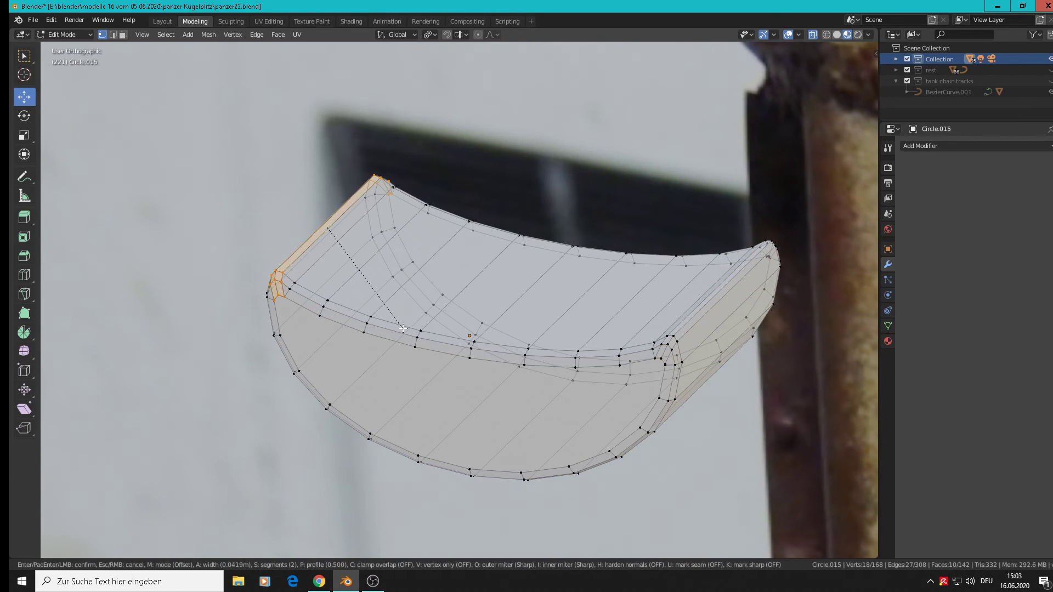
pyautogui.click(405, 328)
# Apply smooth shading to the finished crescent head object
pyautogui.press('Tab')
pyautogui.scroll(-4, 405, 328)
pyautogui.scroll(-3, 405, 328)
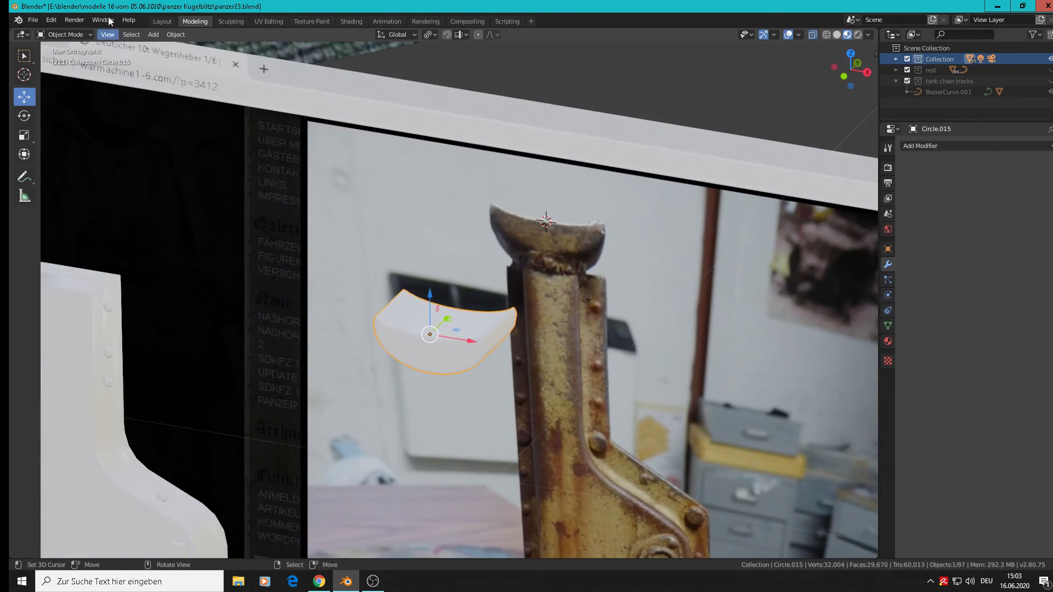
pyautogui.click(175, 34)
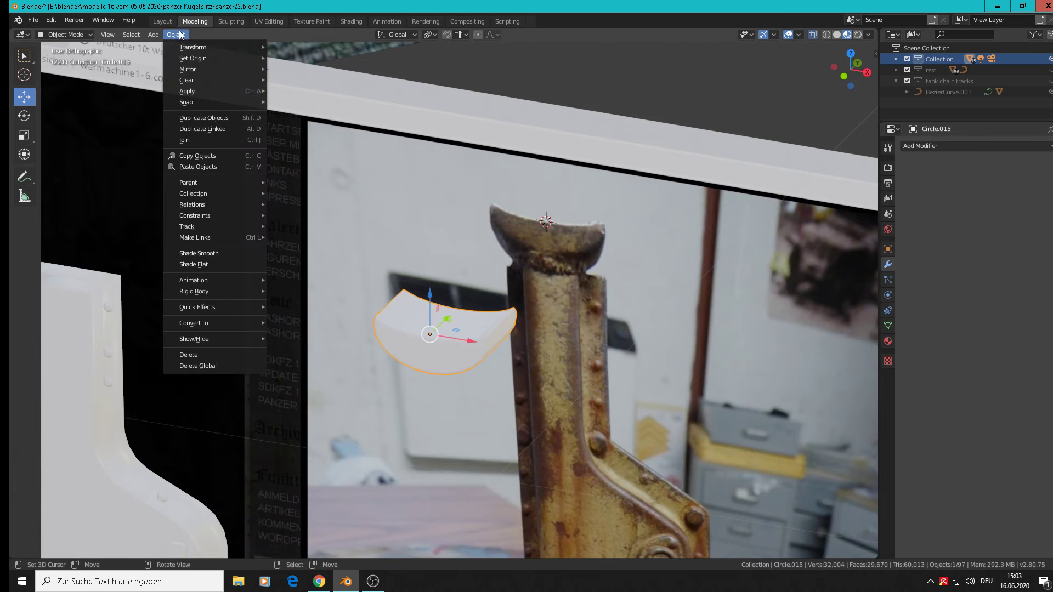
pyautogui.click(215, 253)
# Move the crescent head -0.367 m along X and about 0.024 m down along Z onto the jack body
pyautogui.scroll(-3, 476, 316)
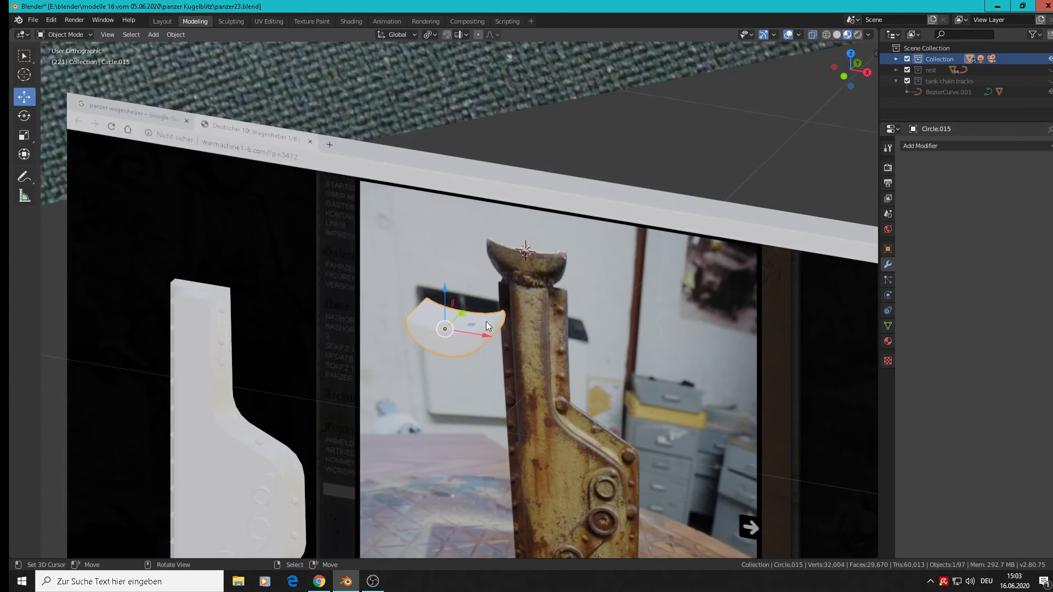
pyautogui.press('KP_1')
pyautogui.press('g')
pyautogui.press('x')
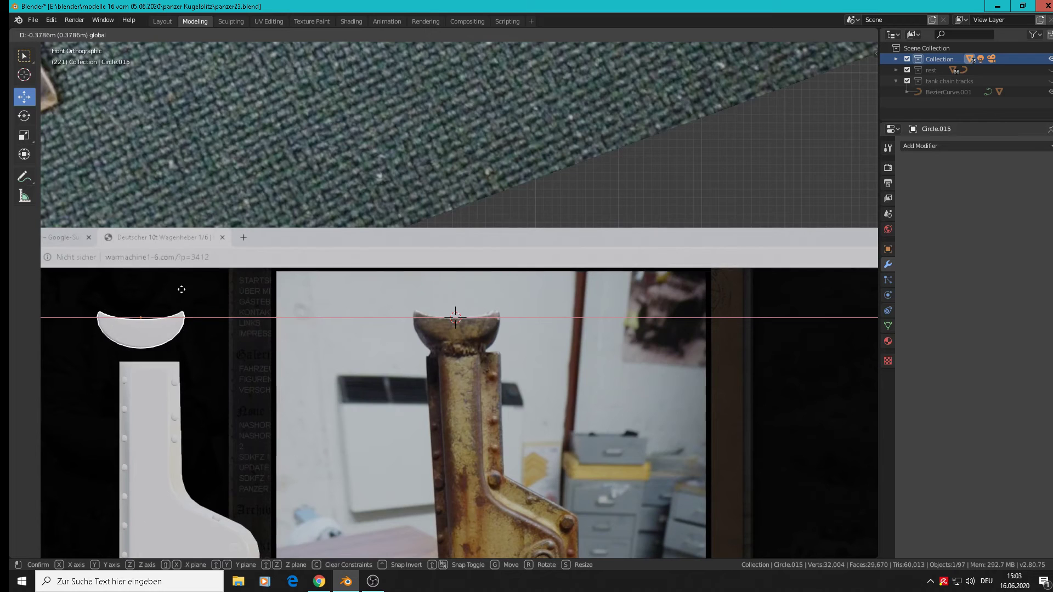
pyautogui.click(191, 292)
pyautogui.press('g')
pyautogui.press('z')
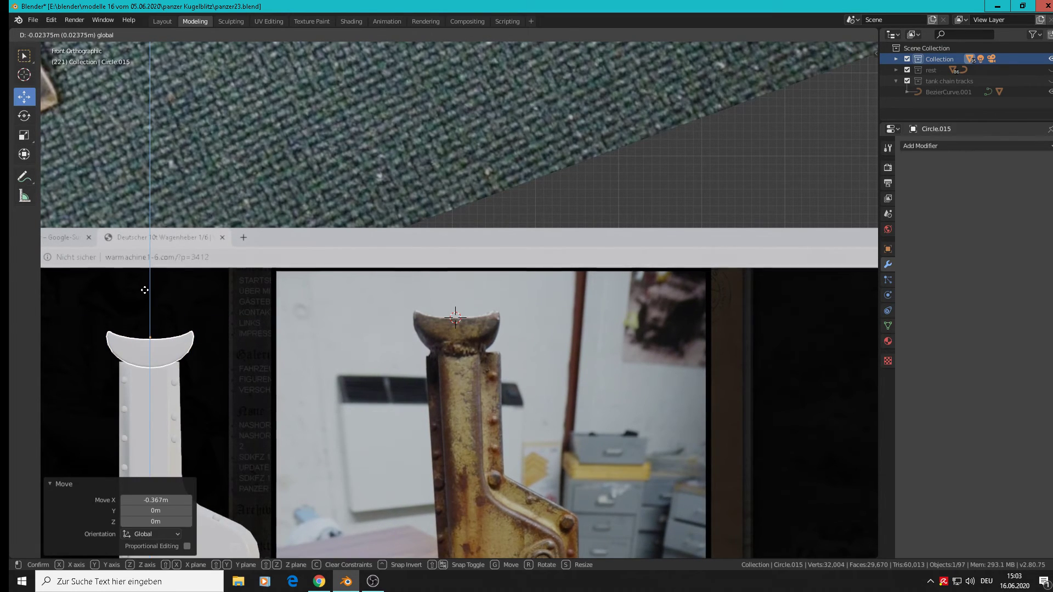
pyautogui.click(145, 292)
# Shift the crescent head 0.0919 m and then -0.0111 m along Y to centre it on the jack body, and save the file
pyautogui.moveTo(145, 292); pyautogui.dragTo(253, 410, button='middle')
pyautogui.moveTo(159, 331); pyautogui.dragTo(250, 322)
pyautogui.moveTo(250, 322); pyautogui.dragTo(222, 295, button='middle')
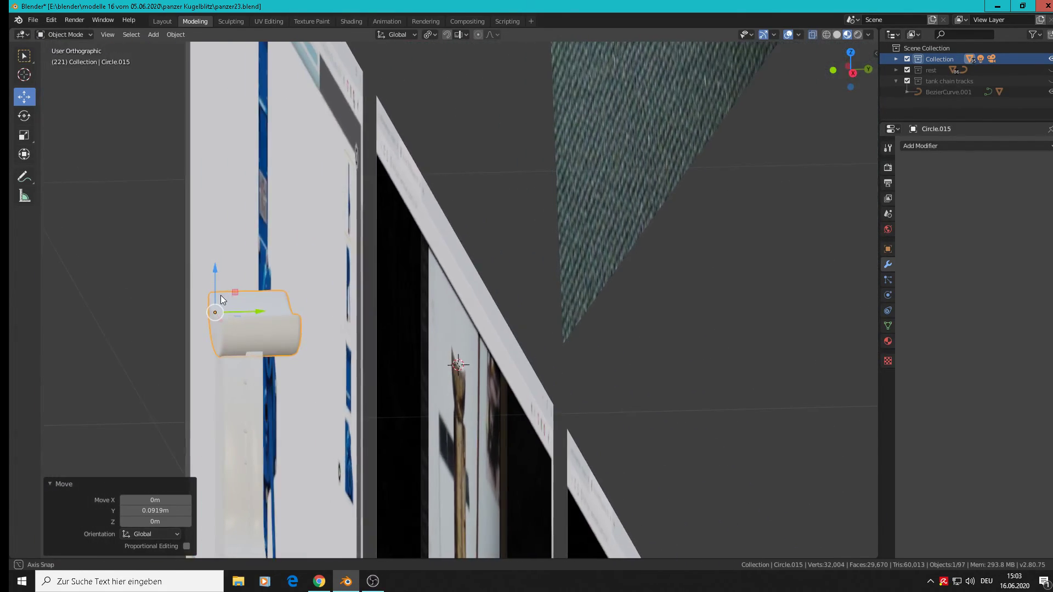
pyautogui.moveTo(264, 312); pyautogui.dragTo(252, 324)
pyautogui.moveTo(252, 324); pyautogui.dragTo(470, 369, button='middle')
pyautogui.click(32, 21)
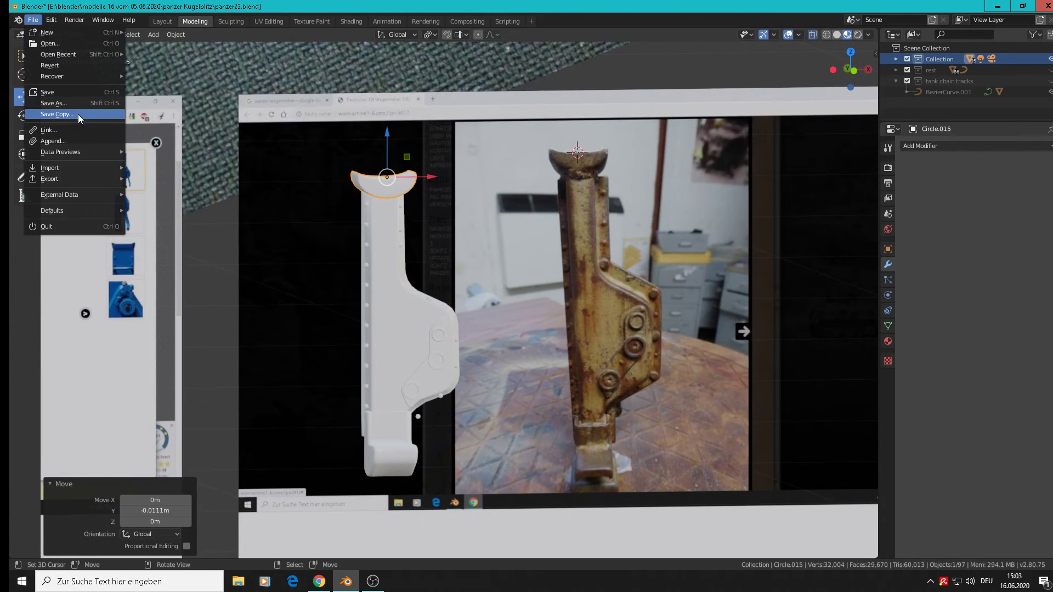
pyautogui.click(44, 96)
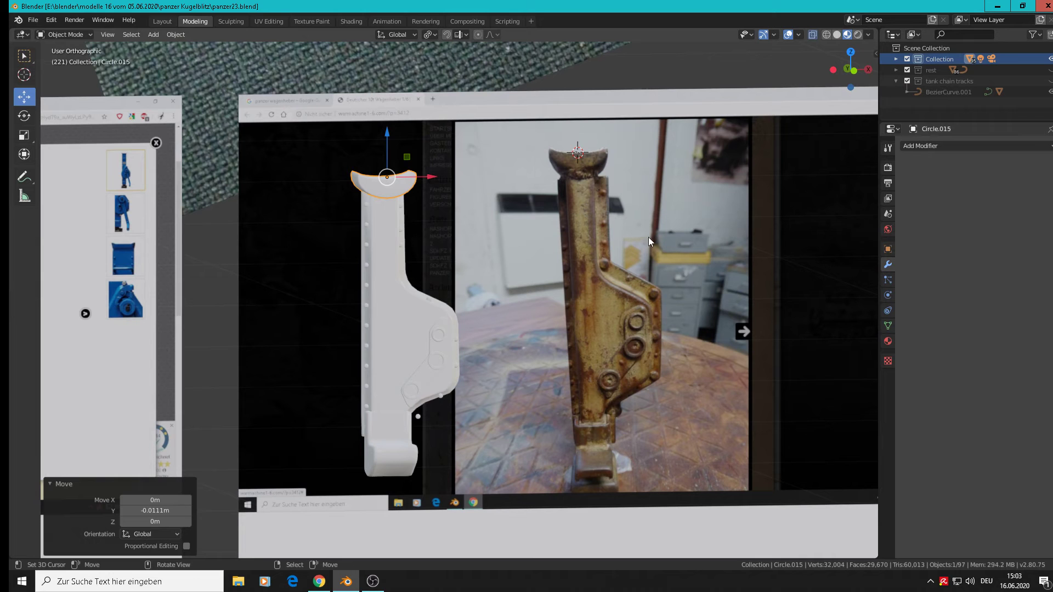
# Examine the blue jack reference photo for its overall shape, crank and foot details
pyautogui.press('KP_1')
pyautogui.scroll(-2, 665, 311)
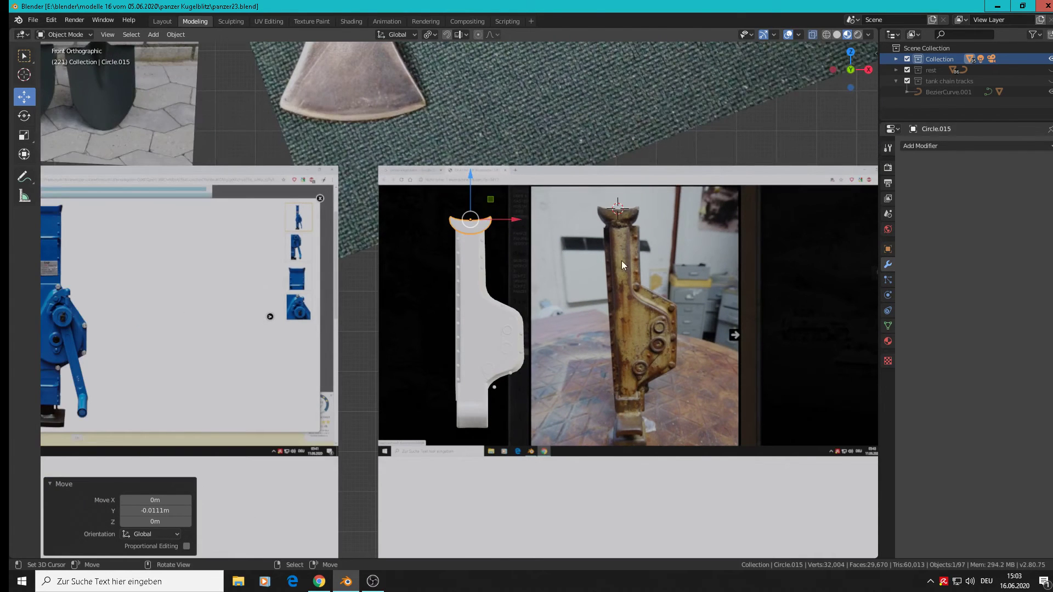
pyautogui.scroll(-3, 625, 328)
pyautogui.scroll(3, 475, 308)
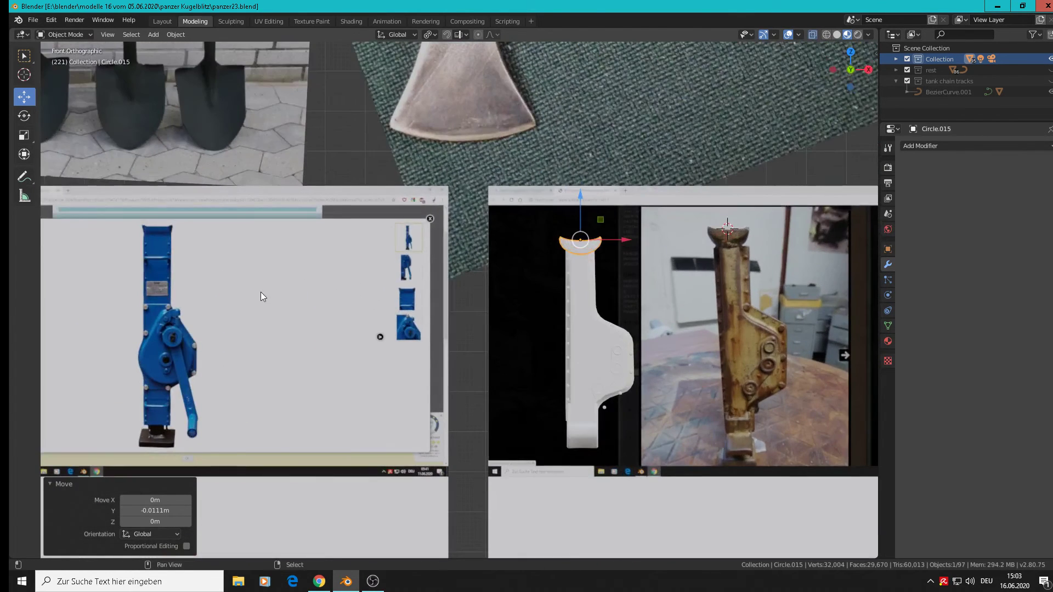
pyautogui.keyDown('shift'); pyautogui.moveTo(261, 293); pyautogui.dragTo(474, 227, button='middle'); pyautogui.keyUp('shift')
pyautogui.scroll(4, 386, 267)
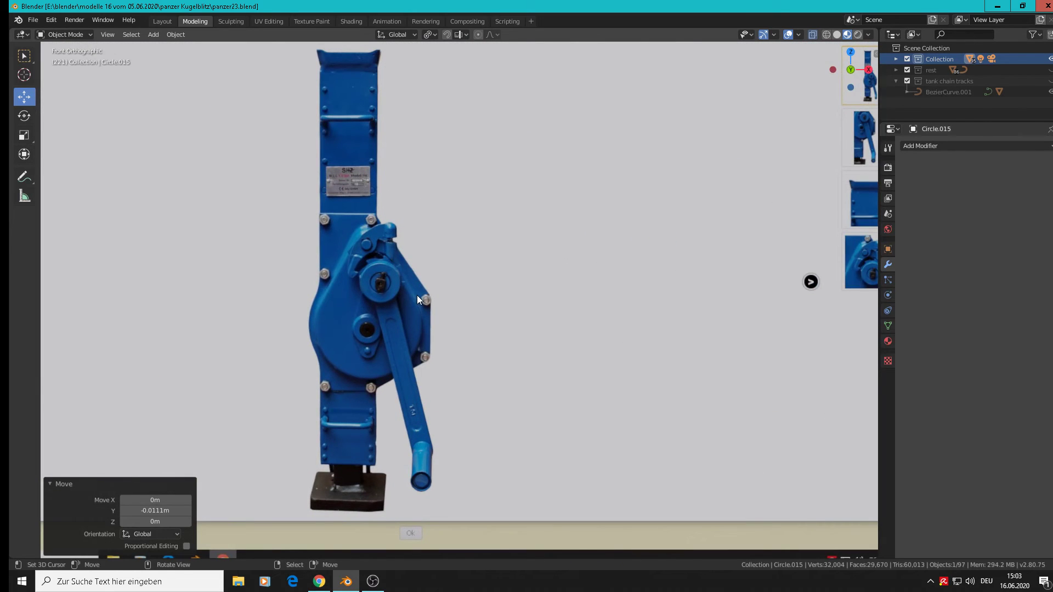
pyautogui.keyDown('shift'); pyautogui.moveTo(417, 296); pyautogui.dragTo(522, 310, button='middle'); pyautogui.keyUp('shift')
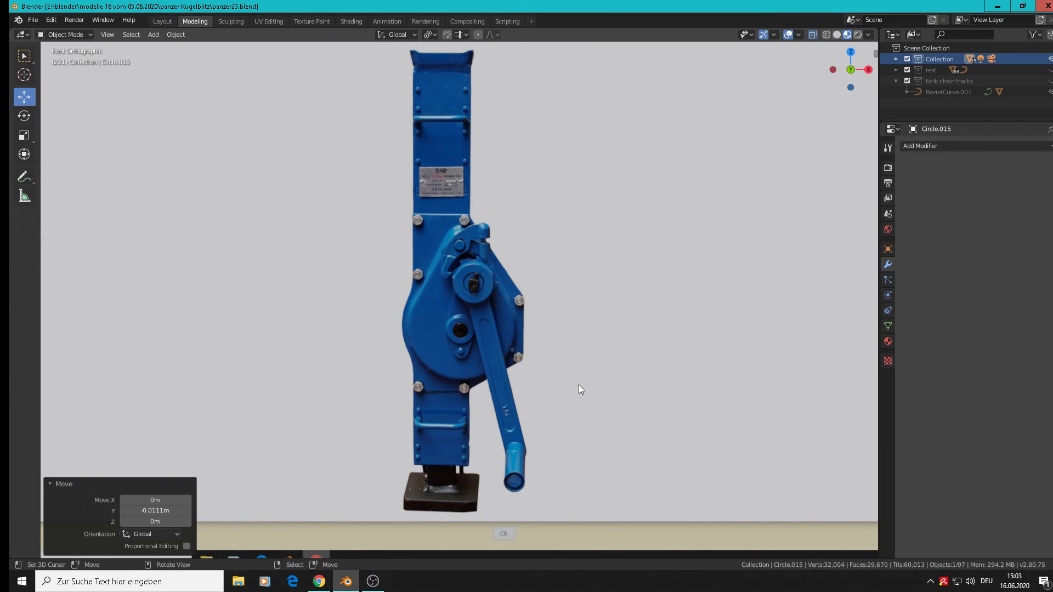
pyautogui.scroll(-10, 462, 324)
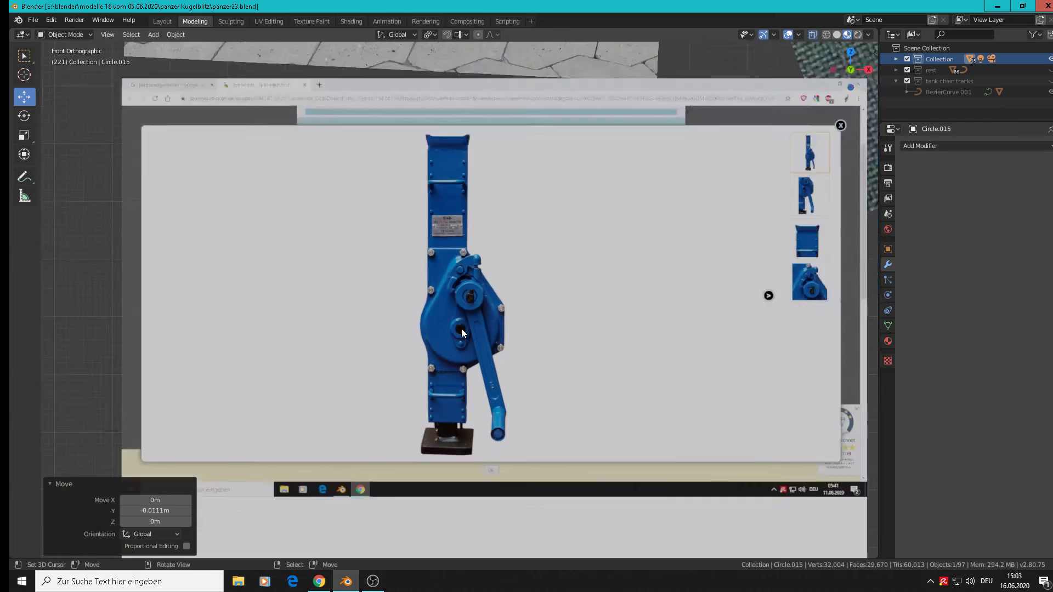
# Compare the tank reference photos to see how the jack is shaped and mounted on the fender
pyautogui.scroll(9, 309, 231)
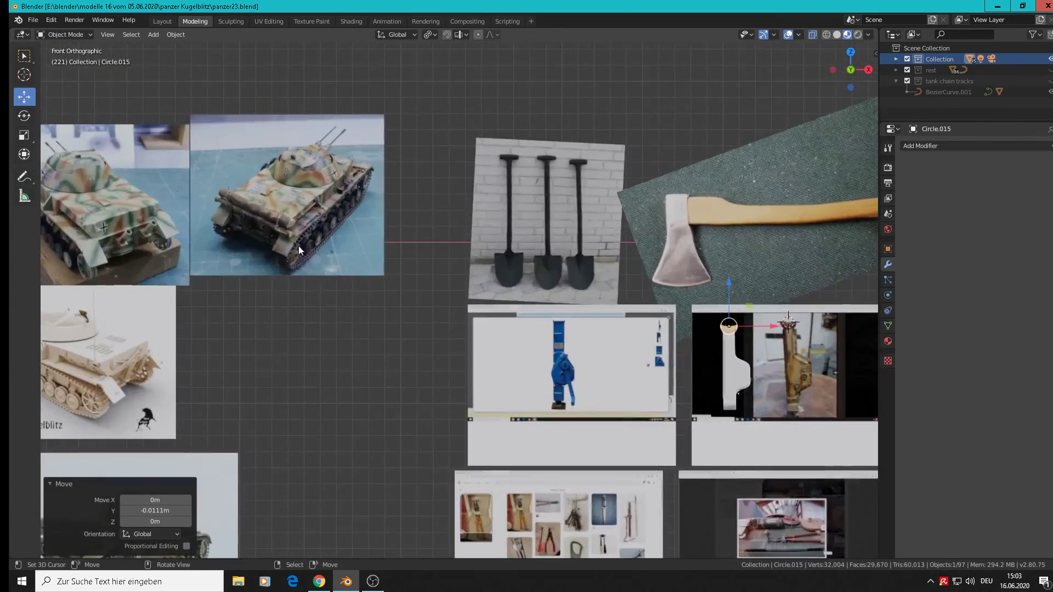
pyautogui.scroll(5, 361, 186)
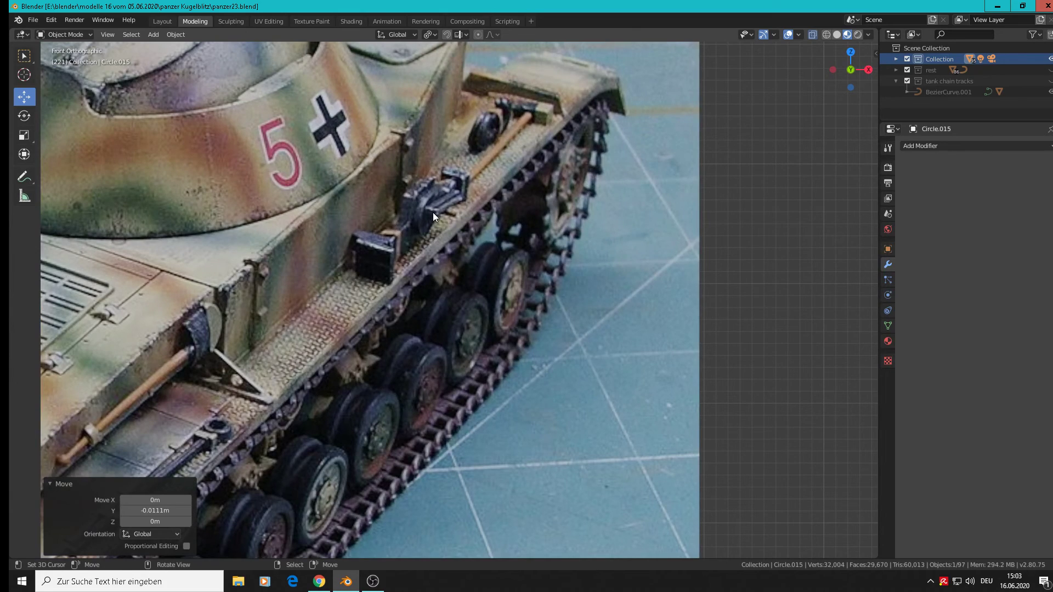
pyautogui.scroll(-10, 412, 297)
pyautogui.scroll(2, 547, 318)
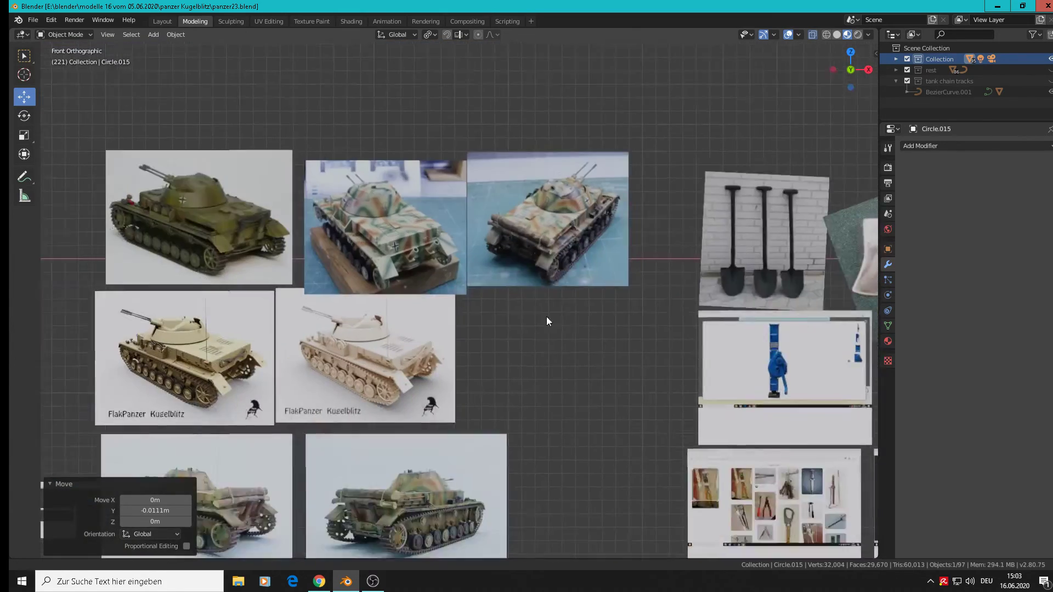
pyautogui.scroll(3, 546, 322)
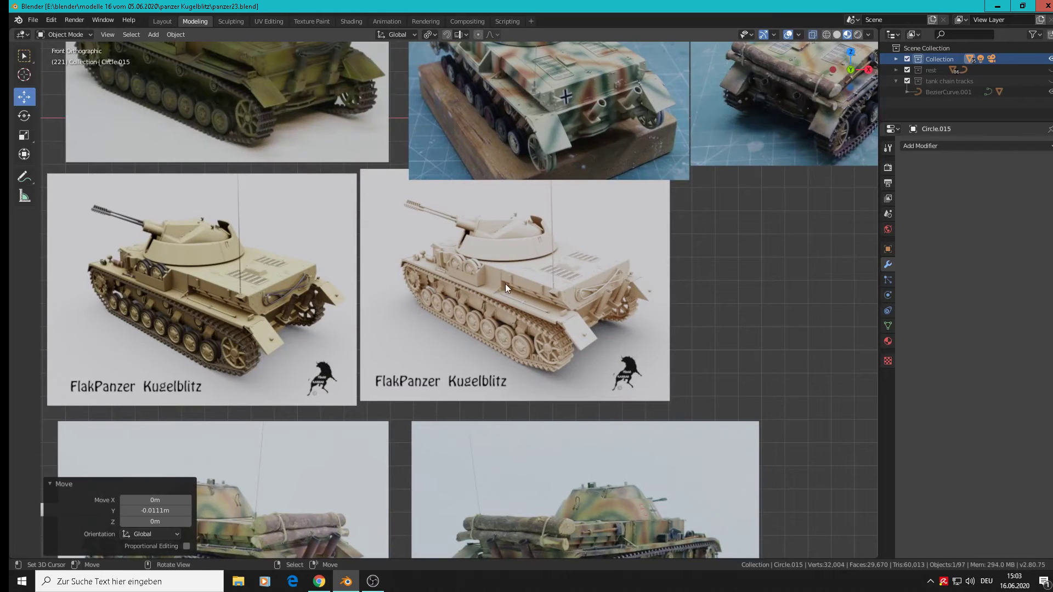
pyautogui.keyDown('shift'); pyautogui.moveTo(497, 372); pyautogui.dragTo(789, 115, button='middle'); pyautogui.keyUp('shift')
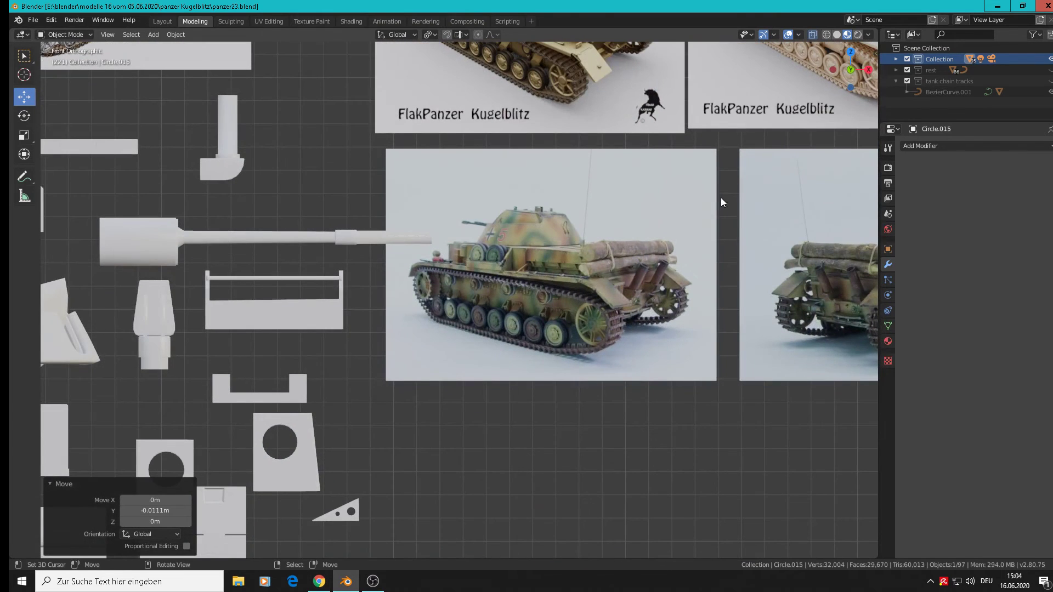
pyautogui.keyDown('shift'); pyautogui.moveTo(727, 252); pyautogui.dragTo(482, 228, button='middle'); pyautogui.keyUp('shift')
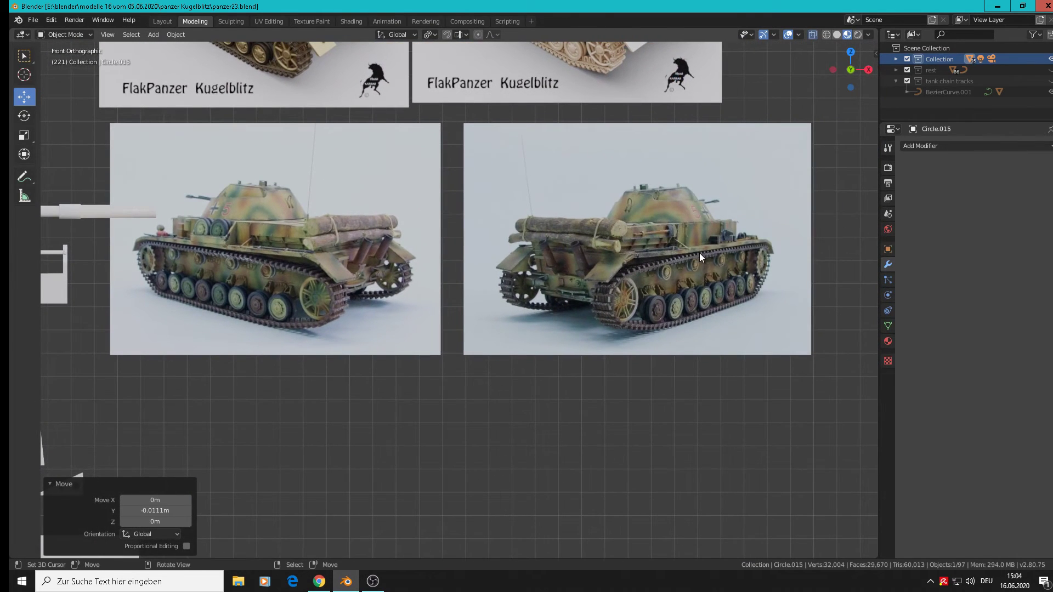
pyautogui.scroll(8, 725, 249)
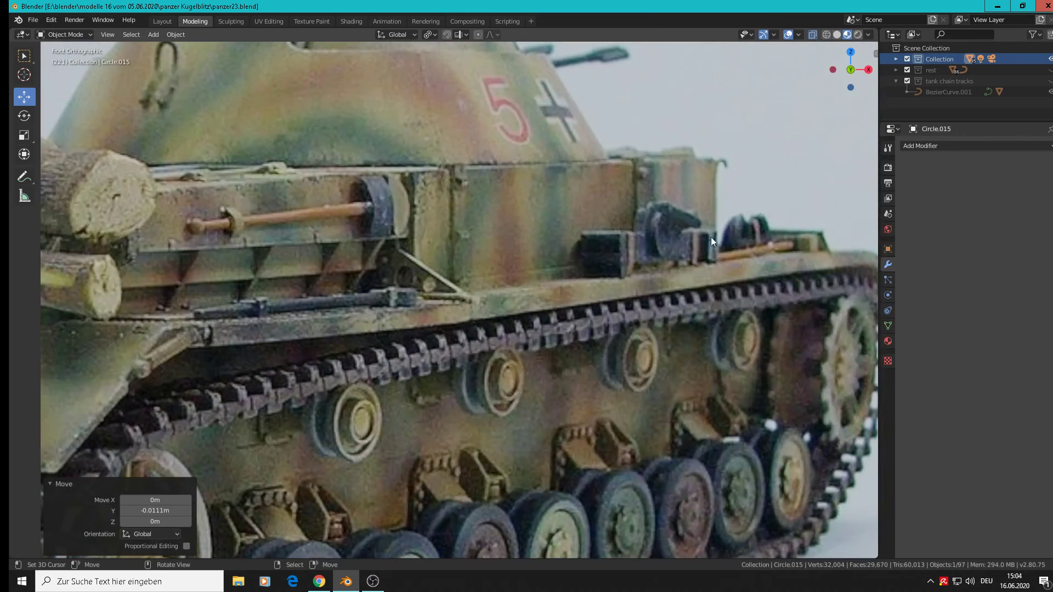
pyautogui.scroll(-8, 680, 232)
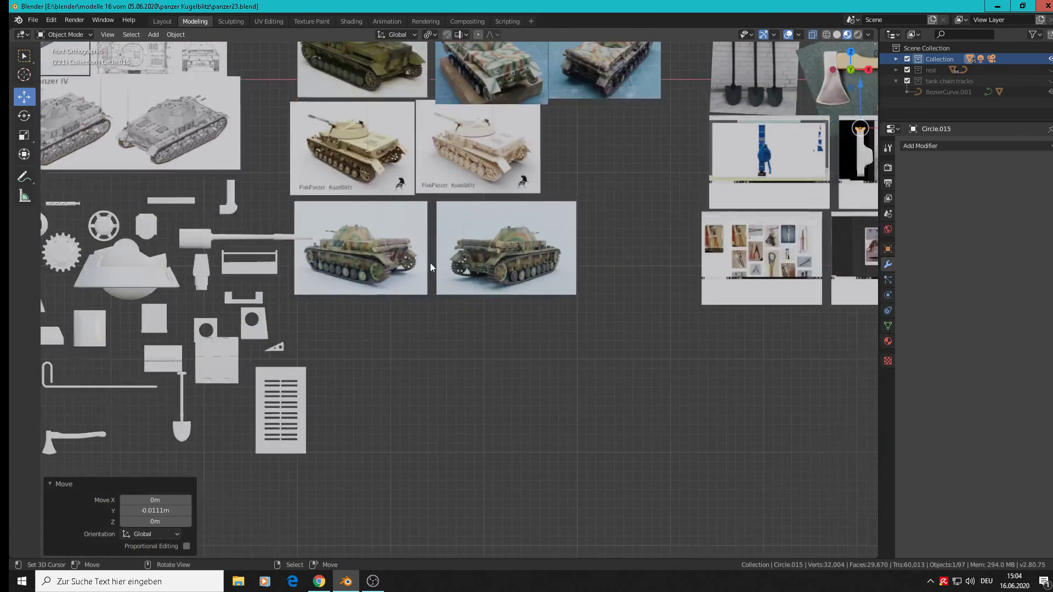
pyautogui.keyDown('shift'); pyautogui.moveTo(357, 249); pyautogui.dragTo(851, 250, button='middle'); pyautogui.keyUp('shift')
pyautogui.scroll(12, 276, 320)
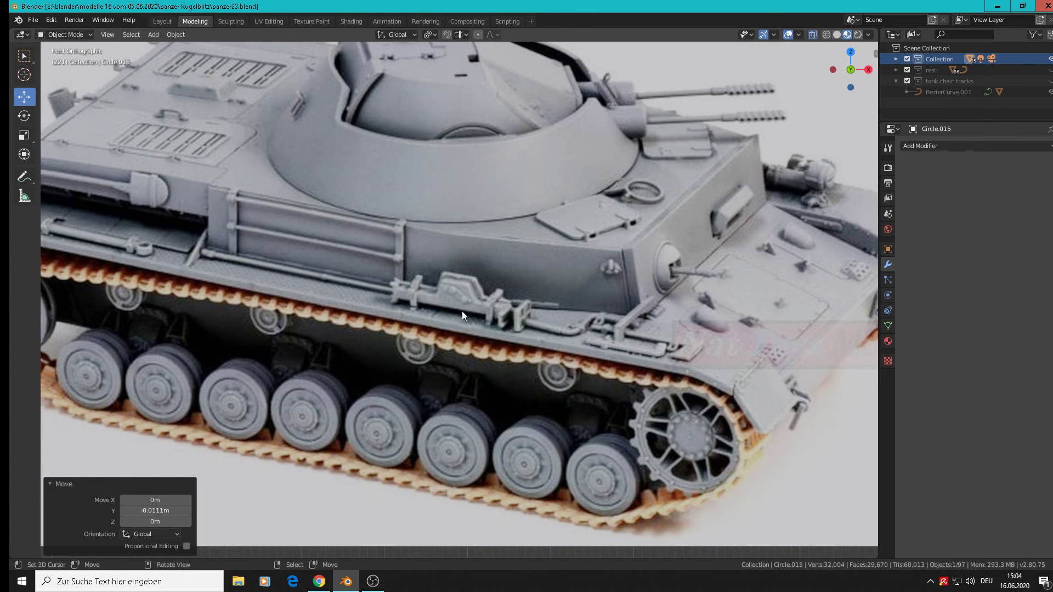
pyautogui.scroll(-6, 493, 292)
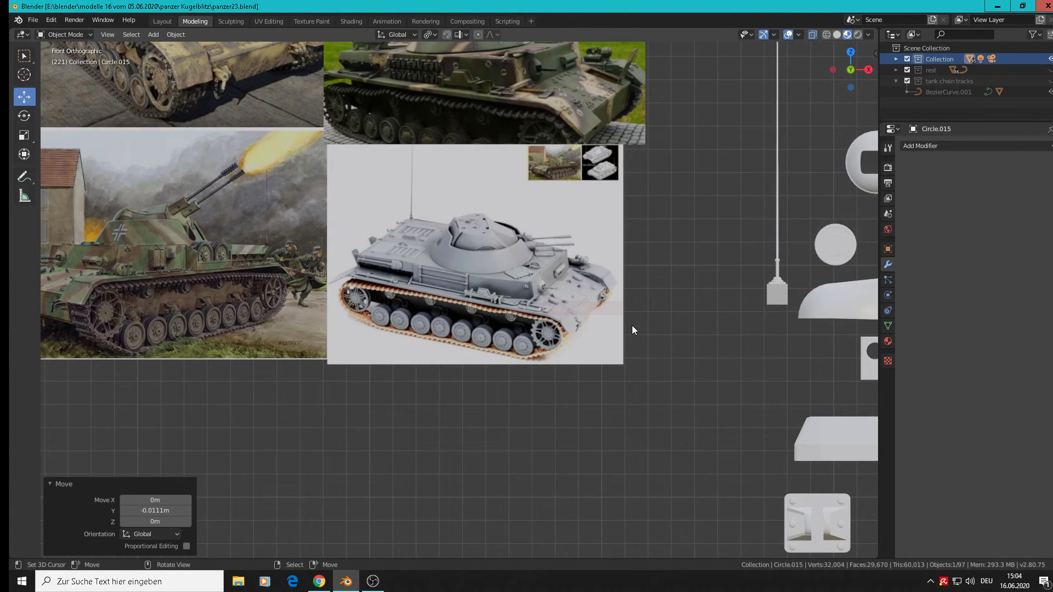
pyautogui.keyDown('shift'); pyautogui.moveTo(647, 320); pyautogui.dragTo(636, 229, button='middle'); pyautogui.keyUp('shift')
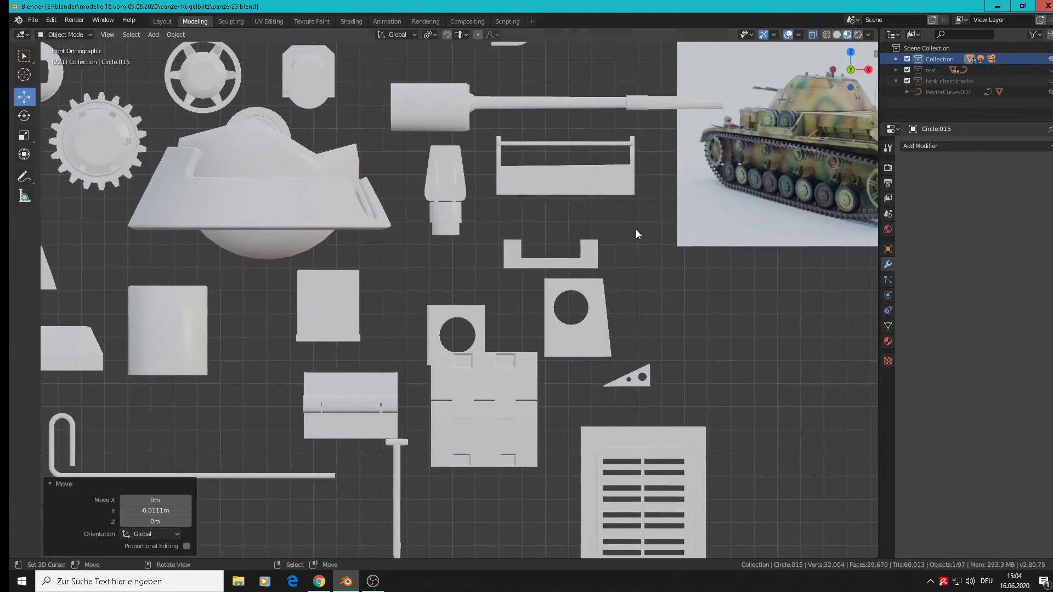
pyautogui.scroll(-4, 749, 236)
pyautogui.keyDown('shift'); pyautogui.moveTo(821, 297); pyautogui.dragTo(335, 300, button='middle'); pyautogui.keyUp('shift')
pyautogui.scroll(-2, 700, 225)
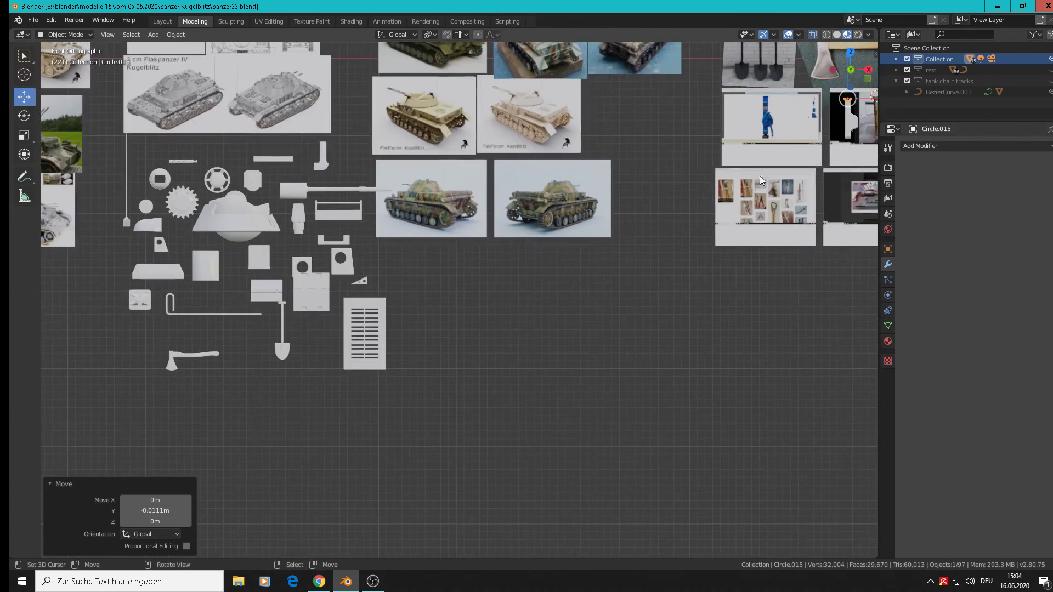
# Place the 3D cursor on the lower foot of the jack model and add a cube there
pyautogui.keyDown('shift'); pyautogui.moveTo(757, 151); pyautogui.dragTo(447, 209, button='middle'); pyautogui.keyUp('shift')
pyautogui.scroll(4, 520, 188)
pyautogui.scroll(6, 520, 189)
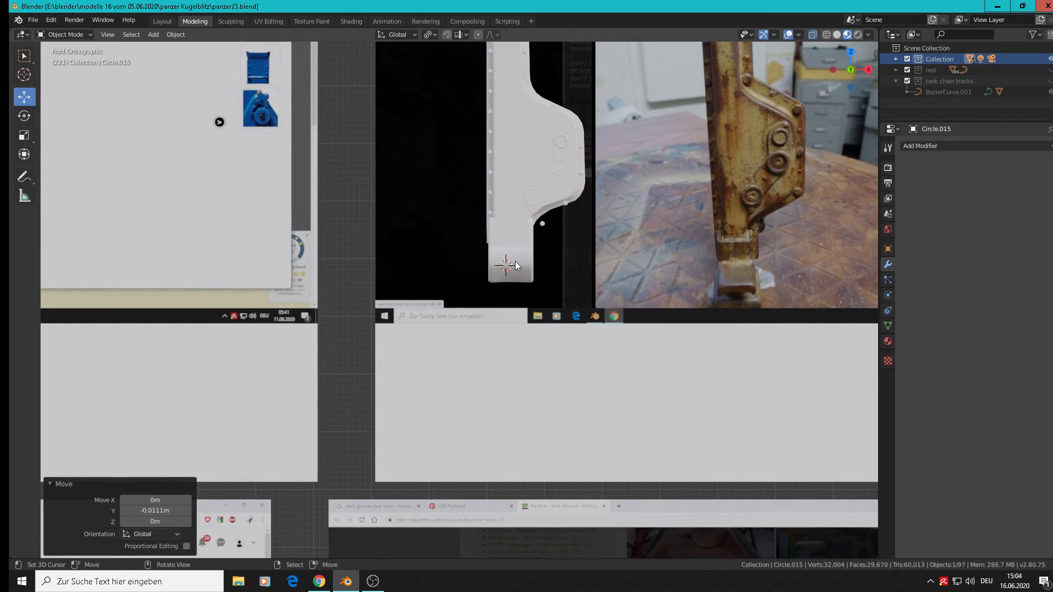
pyautogui.keyDown('shift'); pyautogui.rightClick(515, 259); pyautogui.keyUp('shift')
pyautogui.click(154, 34)
pyautogui.moveTo(161, 46)
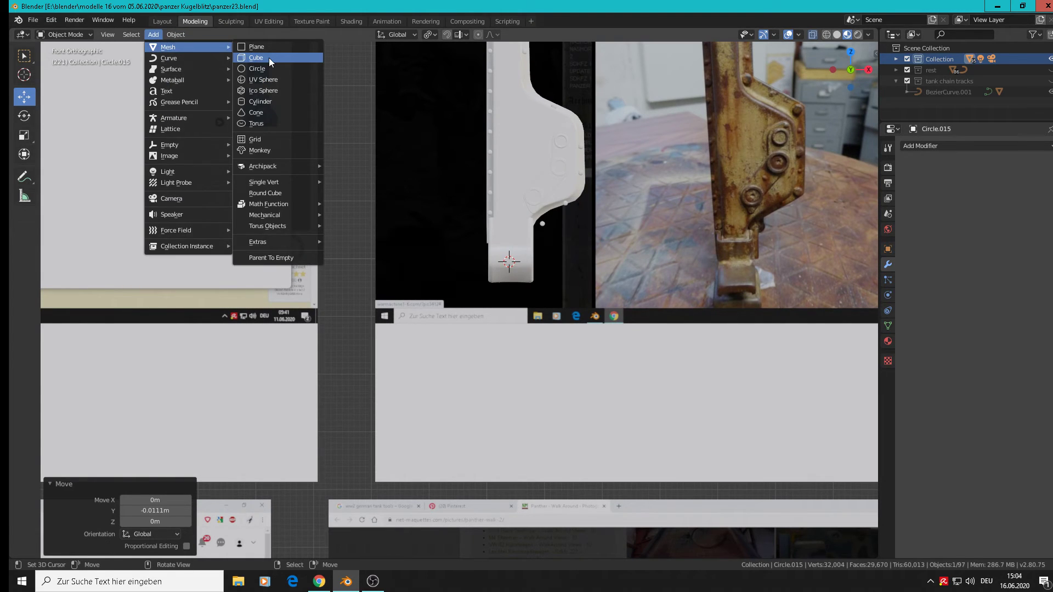
pyautogui.click(269, 57)
# Scale the cube by 0.086 and again by about 0.29, and lower it 0.0247 m along Z beneath the jack's foot
pyautogui.press('s')
pyautogui.click(492, 262)
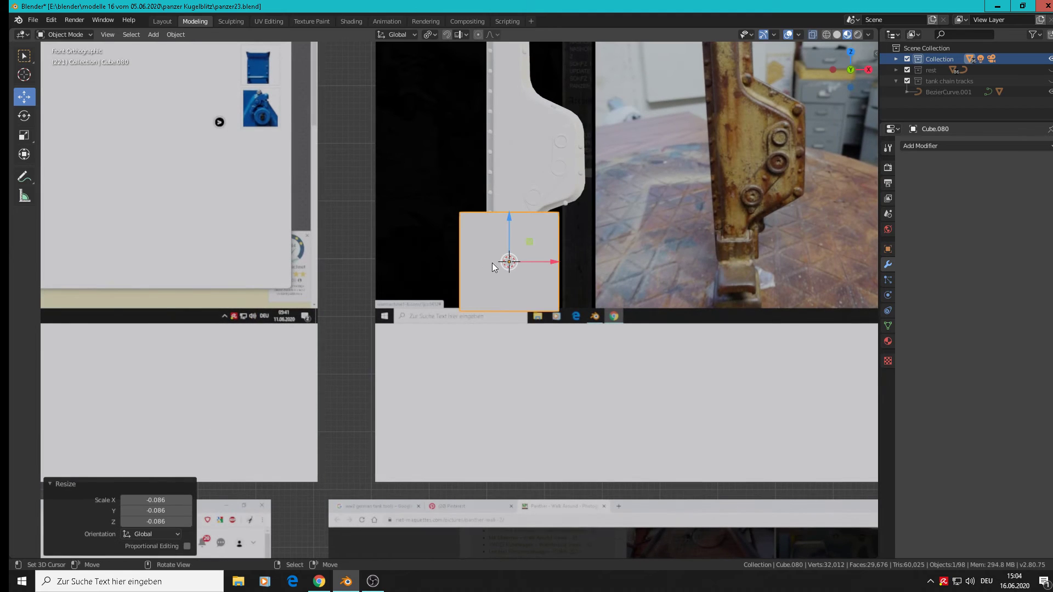
pyautogui.press('s')
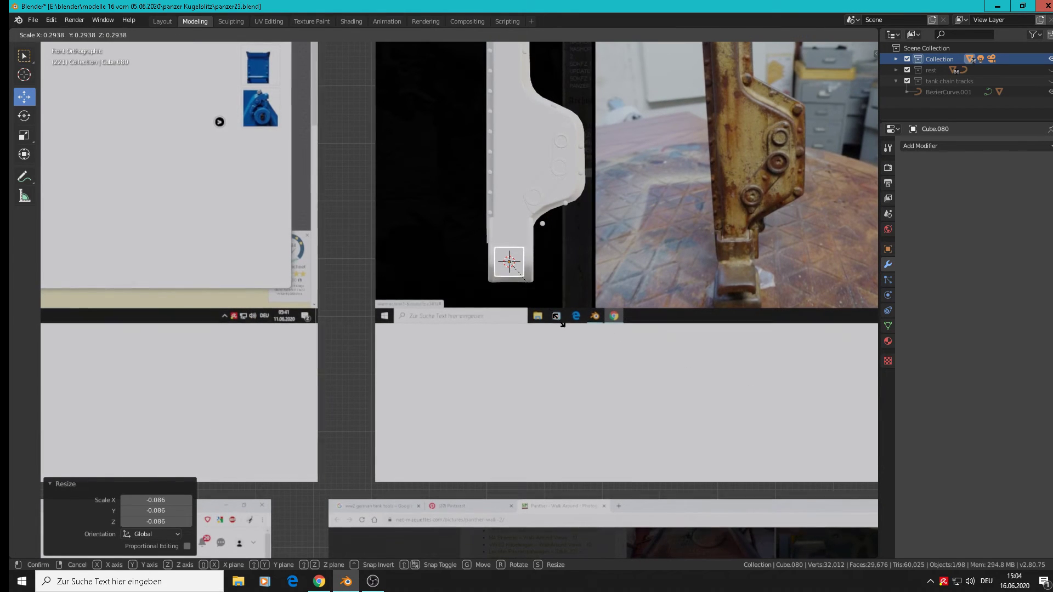
pyautogui.click(562, 324)
pyautogui.moveTo(513, 231); pyautogui.dragTo(512, 243)
# Extrude the cube's bottom face in place and scale it outward by about 1.78 to form a wider flange
pyautogui.moveTo(513, 244)
pyautogui.mouseDown(button='middle')
pyautogui.moveTo(604, 327)
pyautogui.moveTo(498, 282)
pyautogui.moveTo(516, 261)
pyautogui.mouseUp(button='middle')
pyautogui.scroll(5, 498, 282)
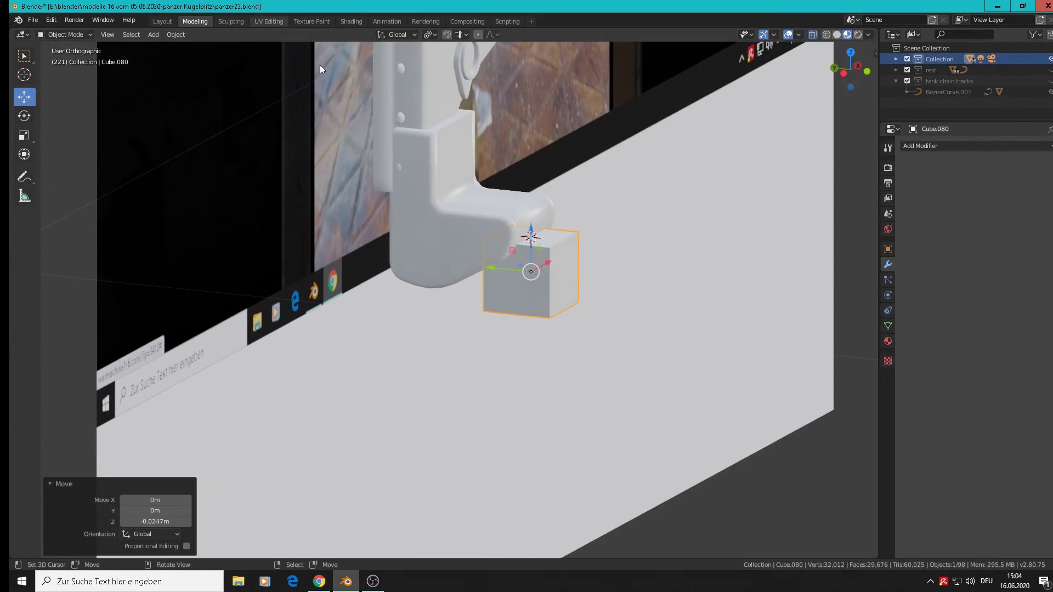
pyautogui.moveTo(321, 69); pyautogui.dragTo(406, 147, button='middle')
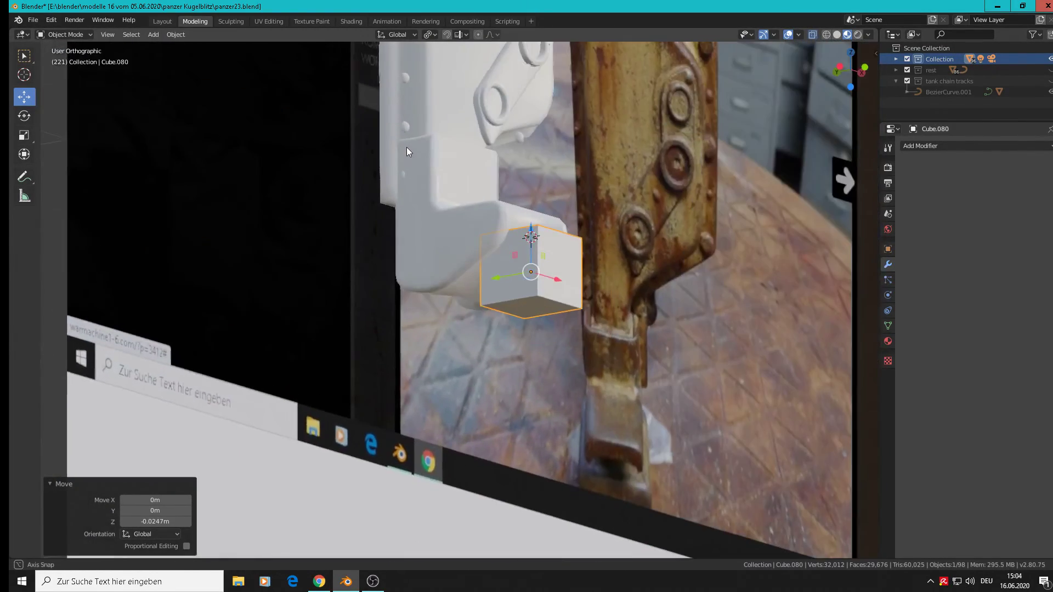
pyautogui.click(154, 37)
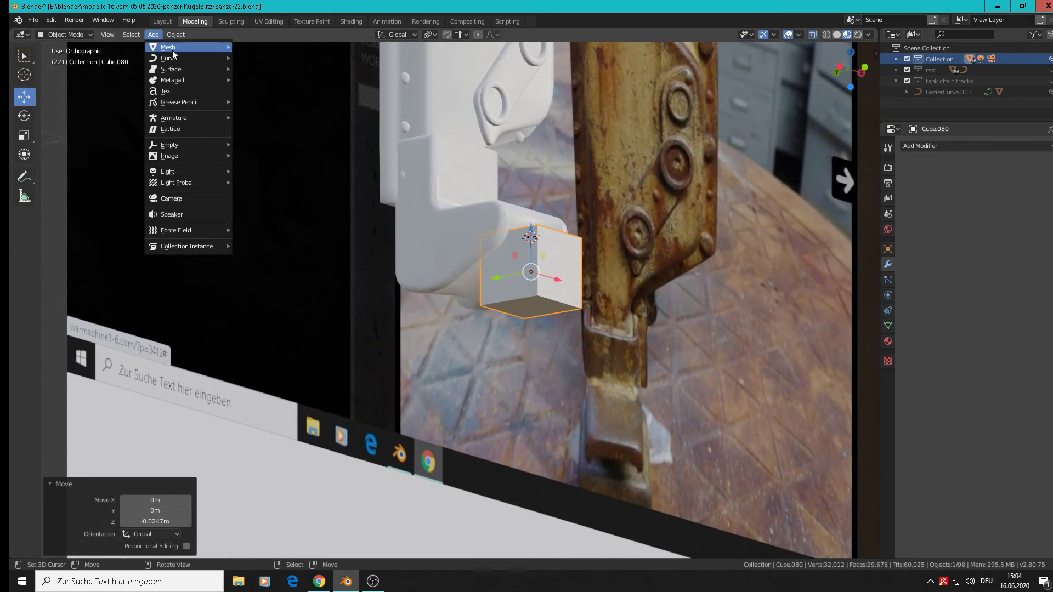
pyautogui.press('Tab')
pyautogui.click(541, 308)
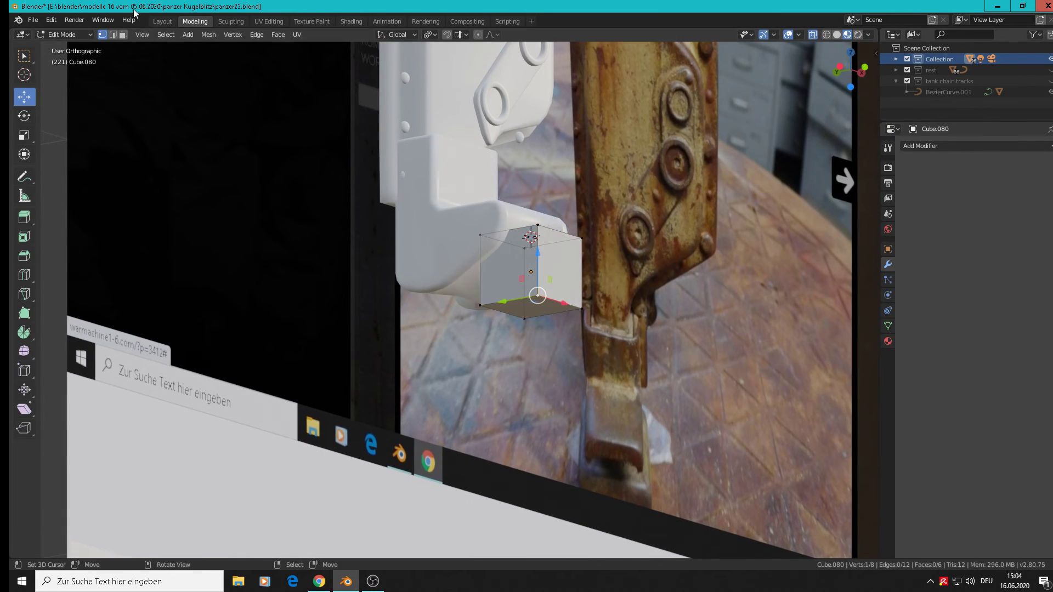
pyautogui.click(545, 305)
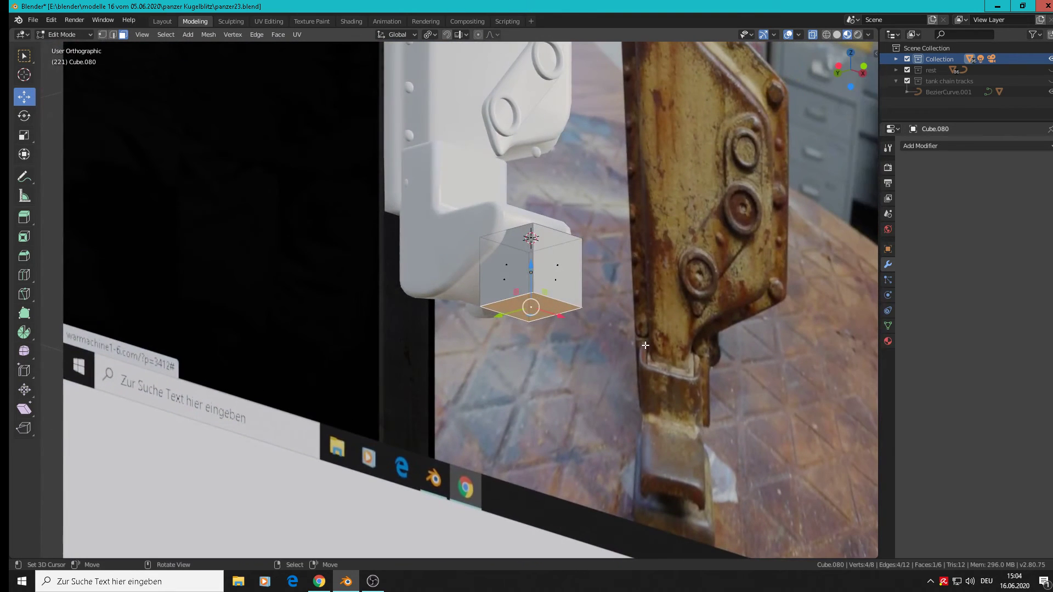
pyautogui.press('e')
pyautogui.press('s')
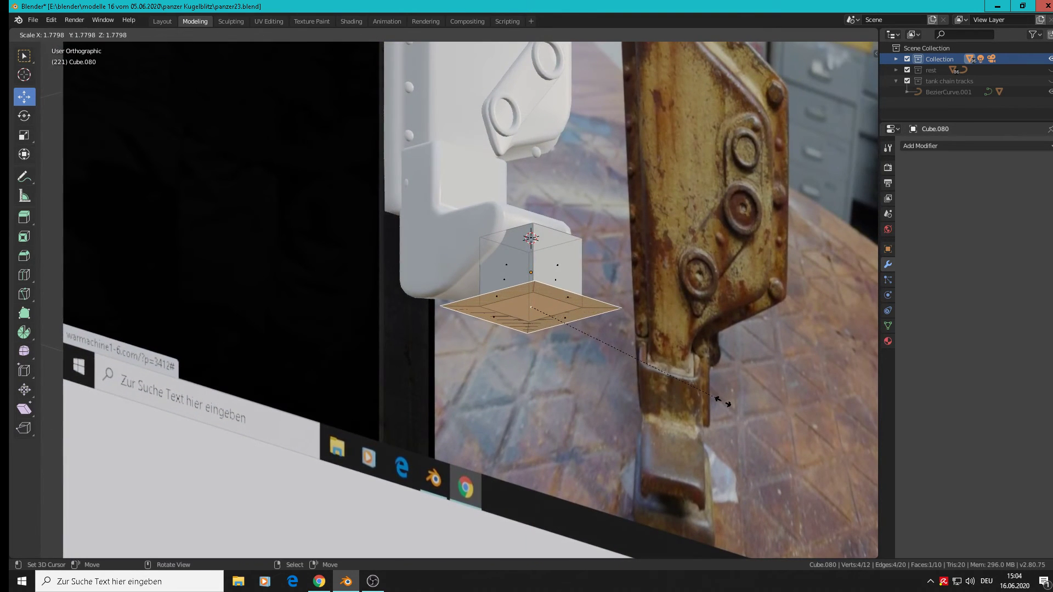
pyautogui.click(639, 354)
# Extrude the flange's bottom face and lower it 0.0207 m along Z to give the flange thickness
pyautogui.press('e')
pyautogui.rightClick(598, 328)
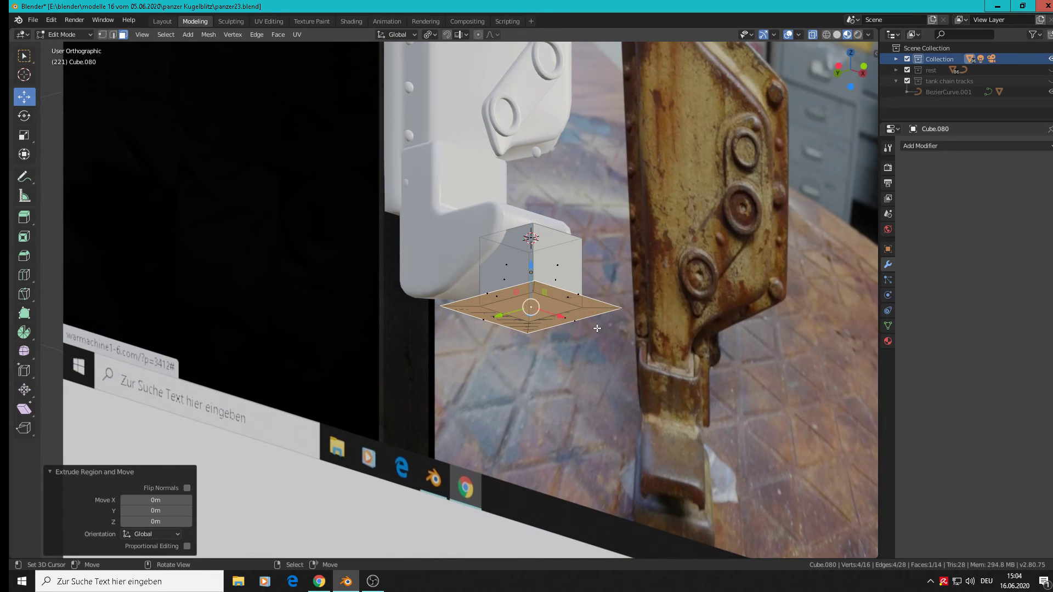
pyautogui.press('g')
pyautogui.press('z')
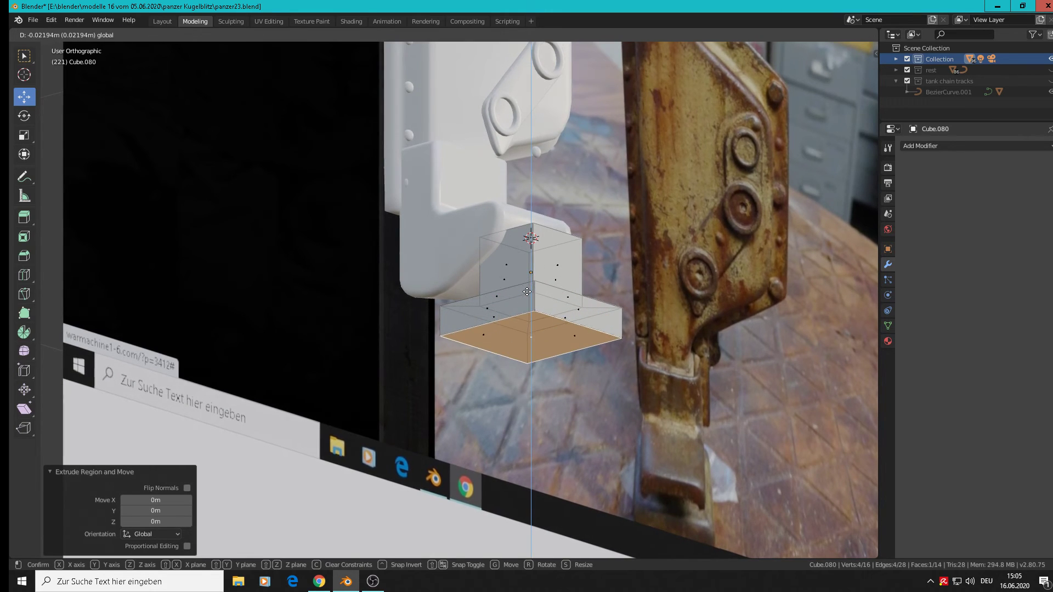
pyautogui.moveTo(527, 292); pyautogui.dragTo(527, 290)
pyautogui.moveTo(623, 327); pyautogui.dragTo(544, 354, button='middle')
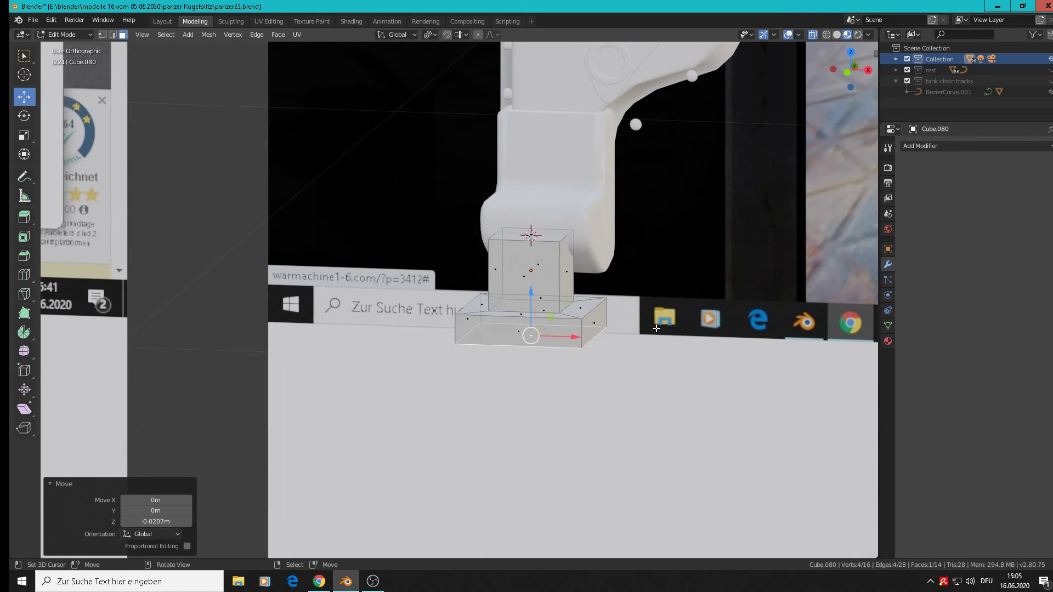
# Bevel the base block's edges except the diagonals on the flange top, with 2 segments and a width of about 0.116 m
pyautogui.press('a')
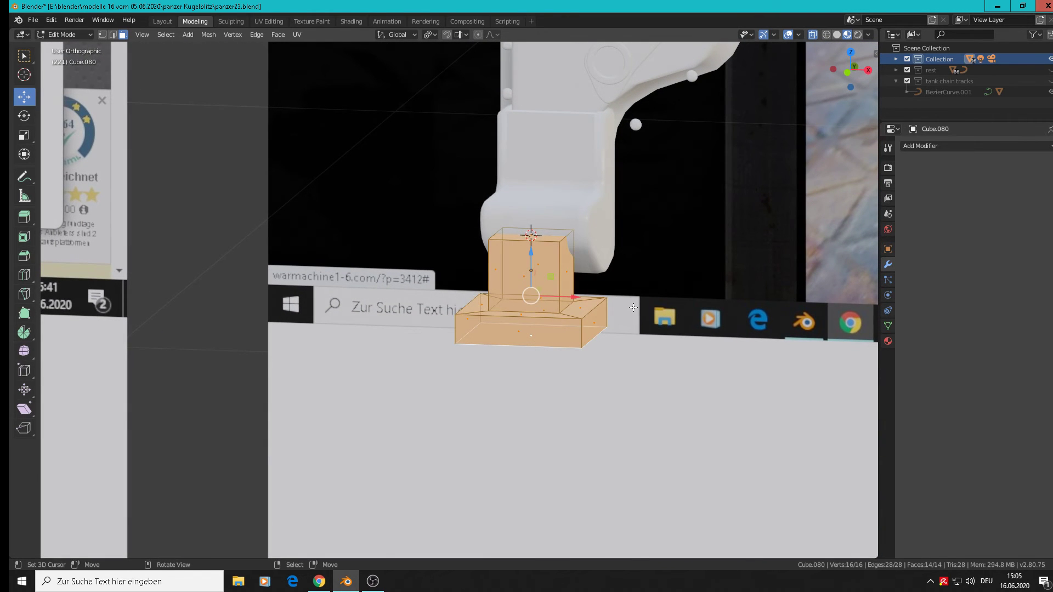
pyautogui.press('ctrl')
pyautogui.scroll(3, 209, 81)
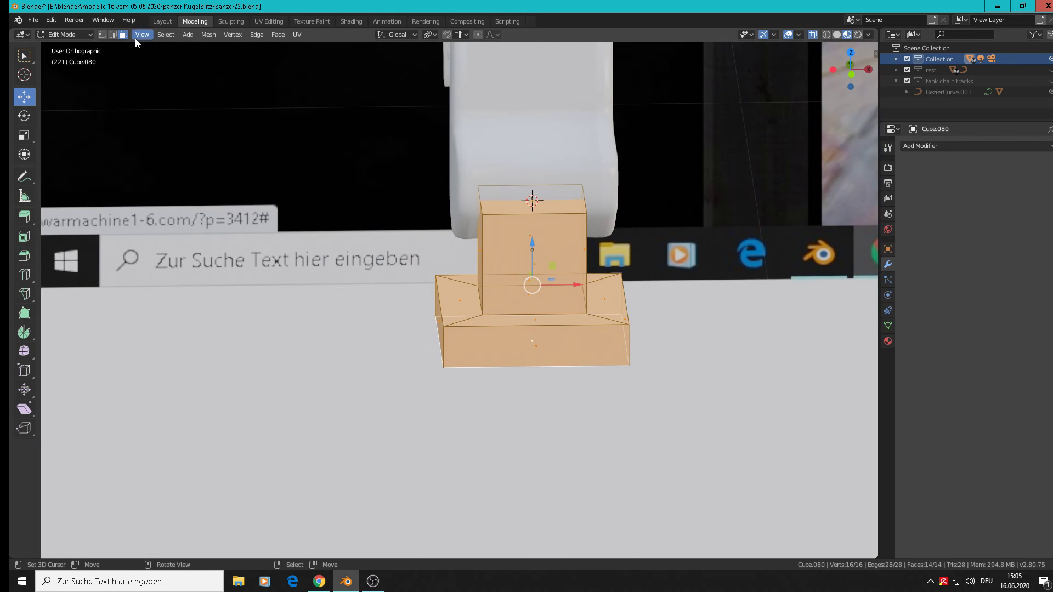
pyautogui.click(114, 35)
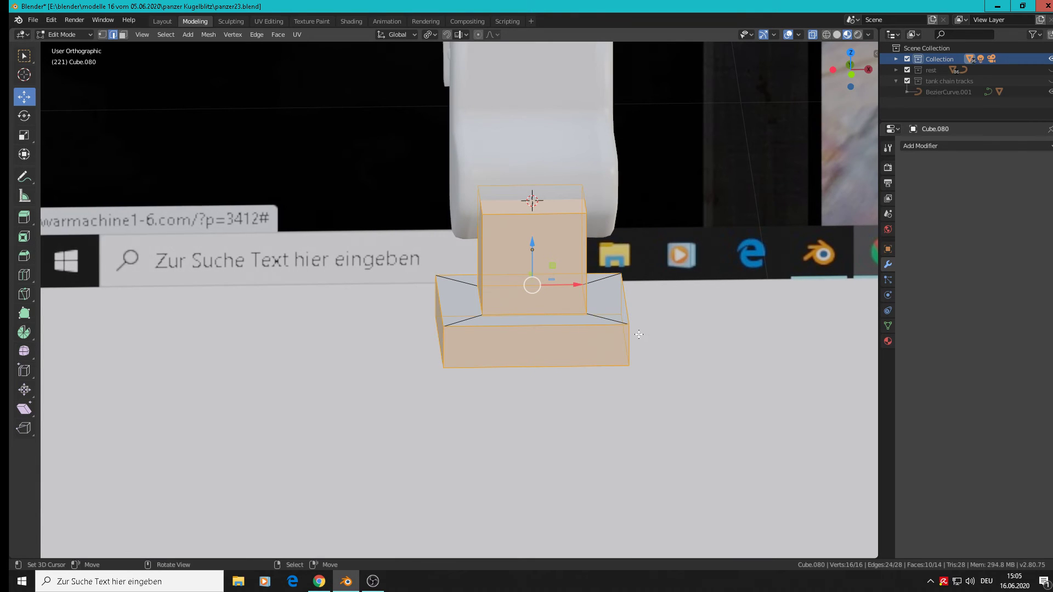
pyautogui.moveTo(639, 335); pyautogui.dragTo(675, 359, button='middle')
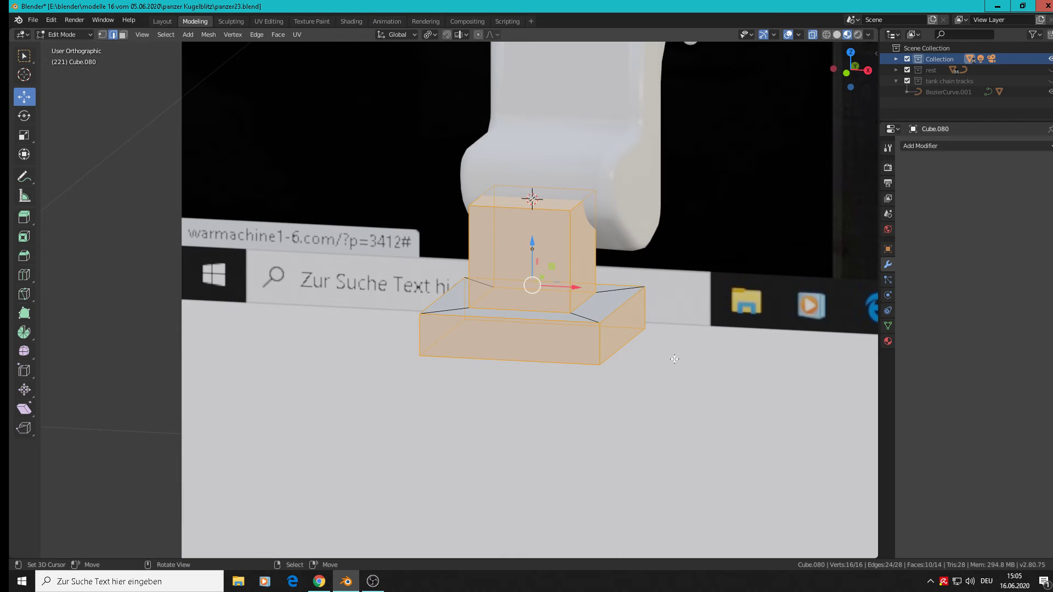
pyautogui.hotkey('ctrl', 'b')
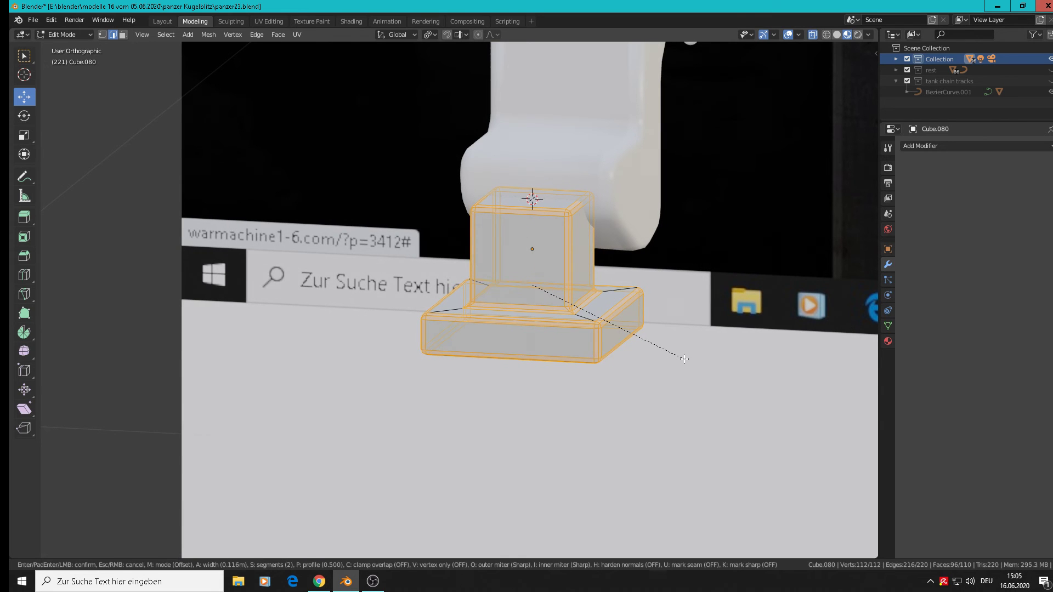
pyautogui.click(684, 360)
pyautogui.press('Tab')
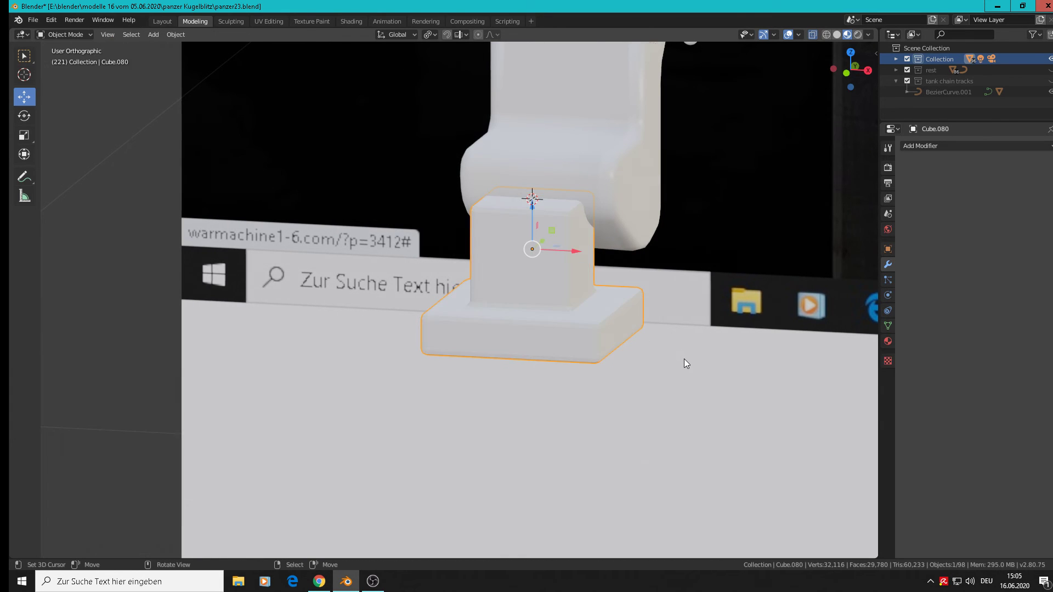
# Move the base block 0.0845 m along Y so it sits beneath the jack's body
pyautogui.moveTo(683, 358); pyautogui.dragTo(616, 311, button='middle')
pyautogui.press('g')
pyautogui.press('y')
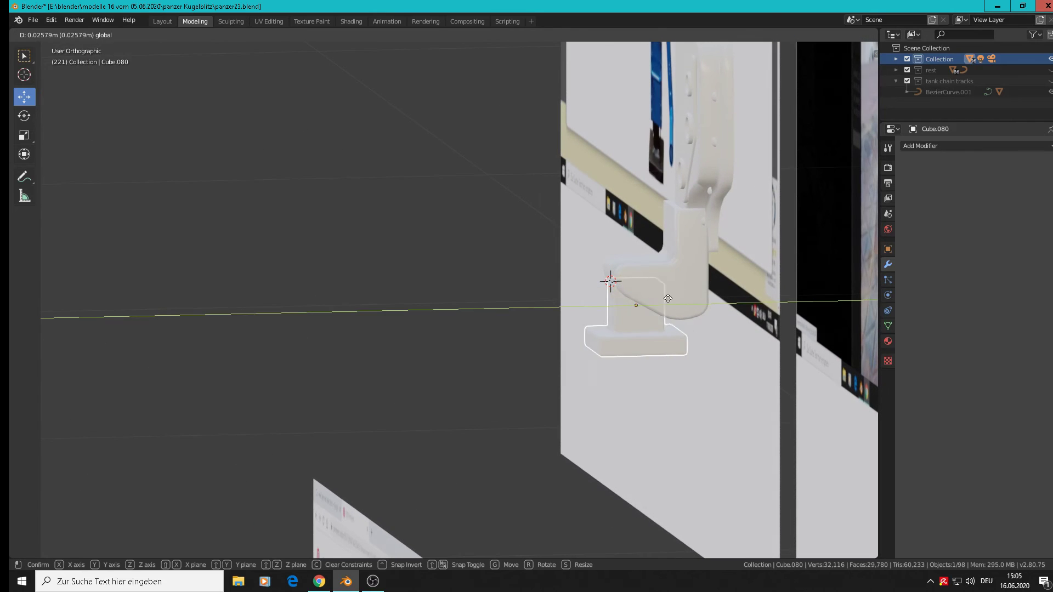
pyautogui.click(720, 292)
# Select the jack's body, crescent head, foot and base block together and move them -3.53 m along Y to the tank
pyautogui.scroll(-4, 717, 292)
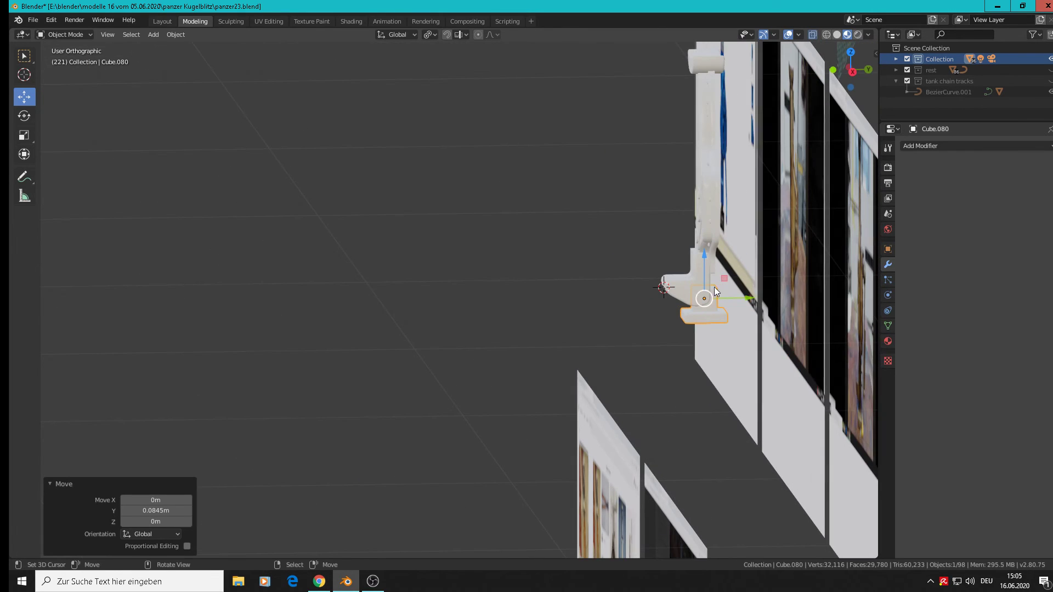
pyautogui.rightClick(715, 150)
pyautogui.moveTo(736, 160); pyautogui.dragTo(762, 161, button='middle')
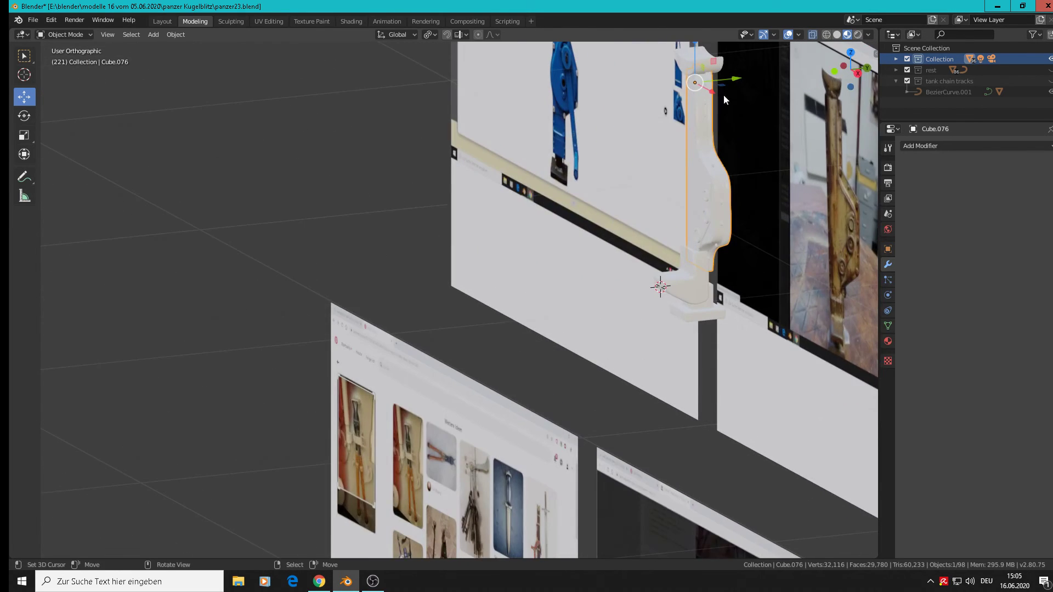
pyautogui.keyDown('shift'); pyautogui.rightClick(715, 62); pyautogui.keyUp('shift')
pyautogui.keyDown('shift'); pyautogui.rightClick(683, 293); pyautogui.keyUp('shift')
pyautogui.scroll(-5, 681, 292)
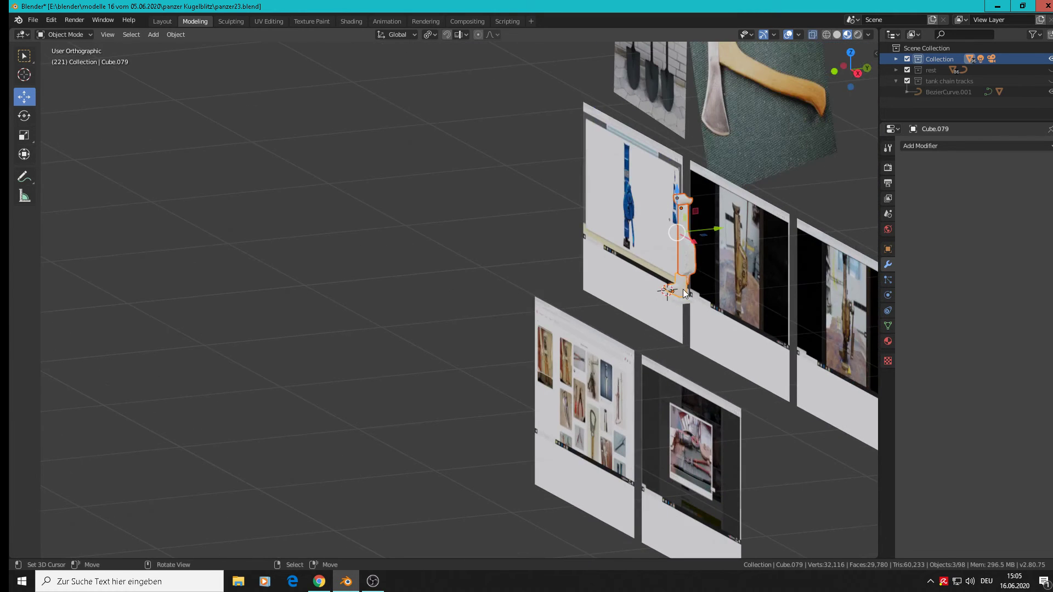
pyautogui.moveTo(684, 288); pyautogui.dragTo(670, 295, button='middle')
pyautogui.keyDown('shift'); pyautogui.rightClick(687, 299); pyautogui.keyUp('shift')
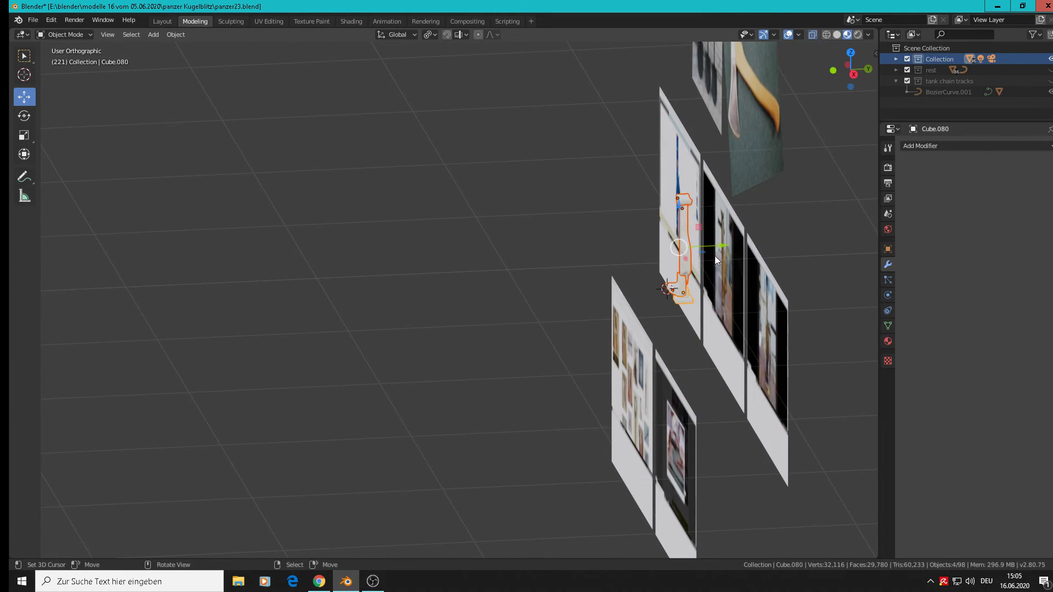
pyautogui.hotkey('shift', 'd')
pyautogui.press('y')
pyautogui.moveTo(55, 261); pyautogui.dragTo(29, 263)
# Raise the base block's top face with its surrounding bevel 0.0362 m along Z, up into the jack body
pyautogui.keyDown('shift'); pyautogui.moveTo(180, 267); pyautogui.dragTo(525, 314, button='middle'); pyautogui.keyUp('shift')
pyautogui.scroll(3, 482, 308)
pyautogui.scroll(5, 477, 324)
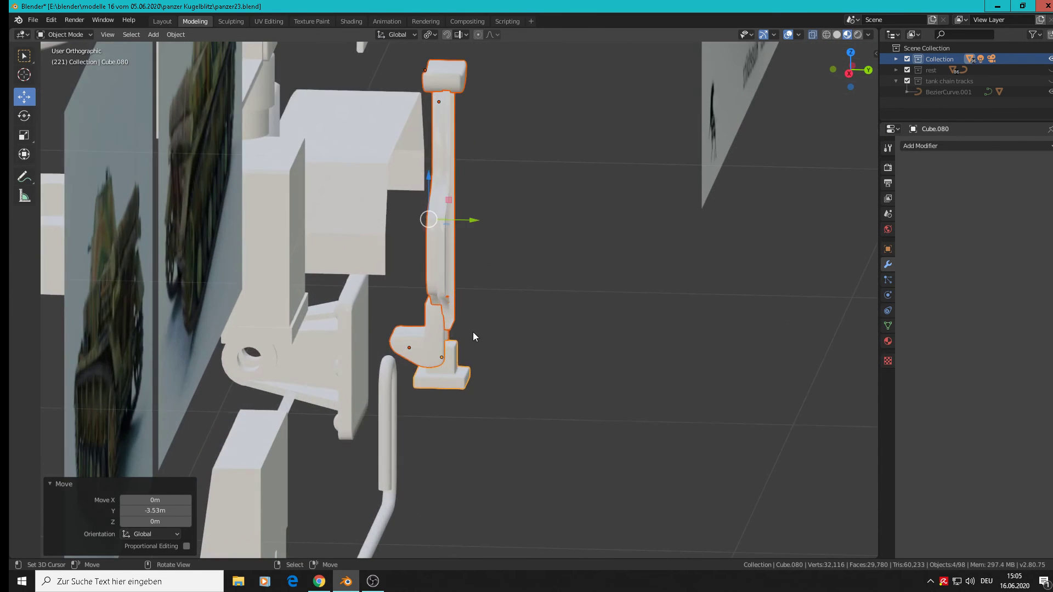
pyautogui.moveTo(473, 336); pyautogui.dragTo(416, 345, button='middle')
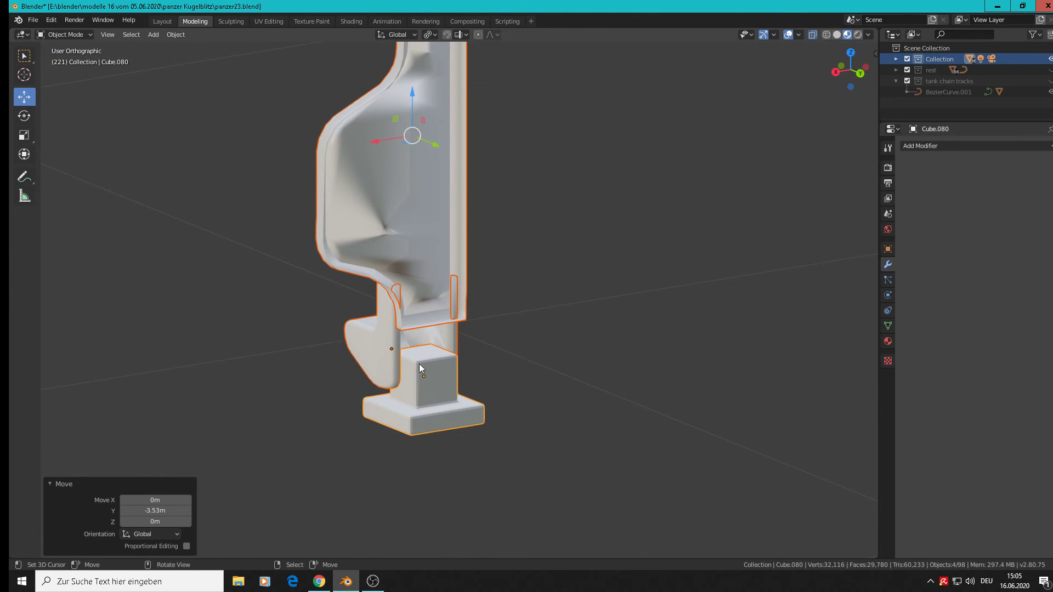
pyautogui.click(429, 367)
pyautogui.scroll(2, 429, 361)
pyautogui.press('Tab')
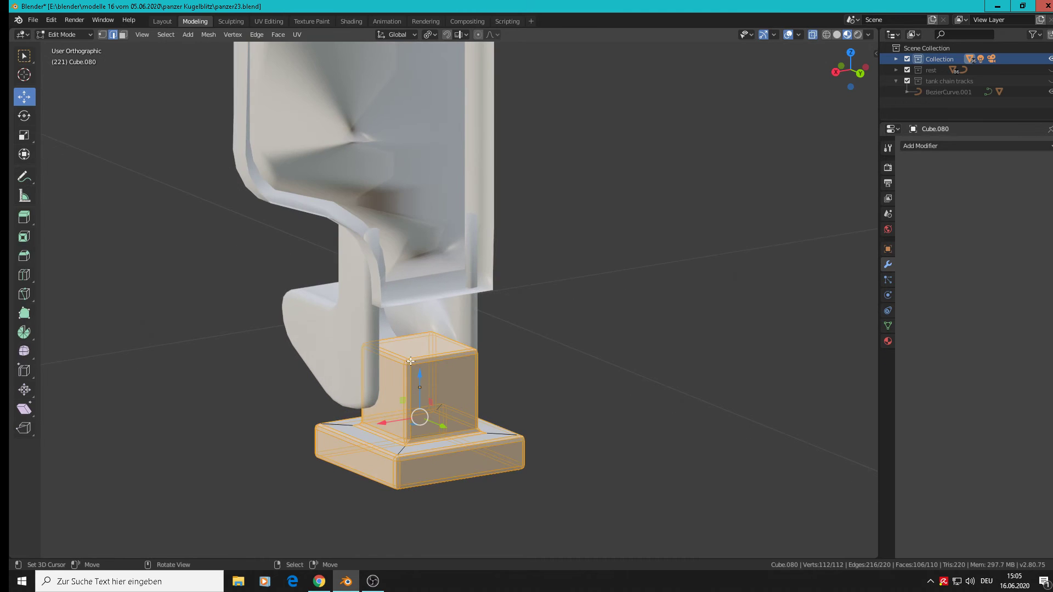
pyautogui.scroll(2, 422, 360)
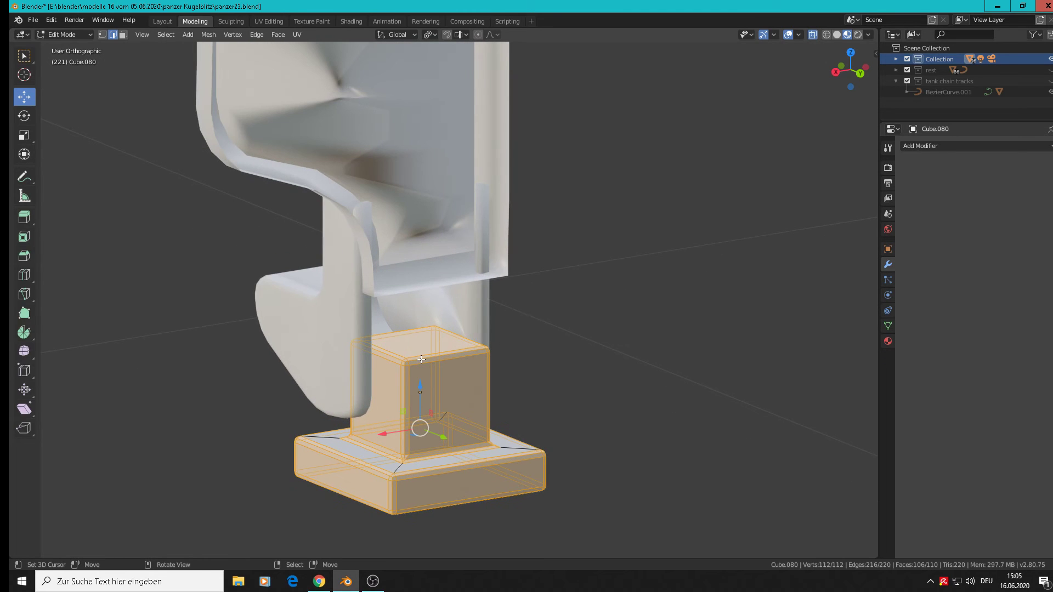
pyautogui.click(122, 35)
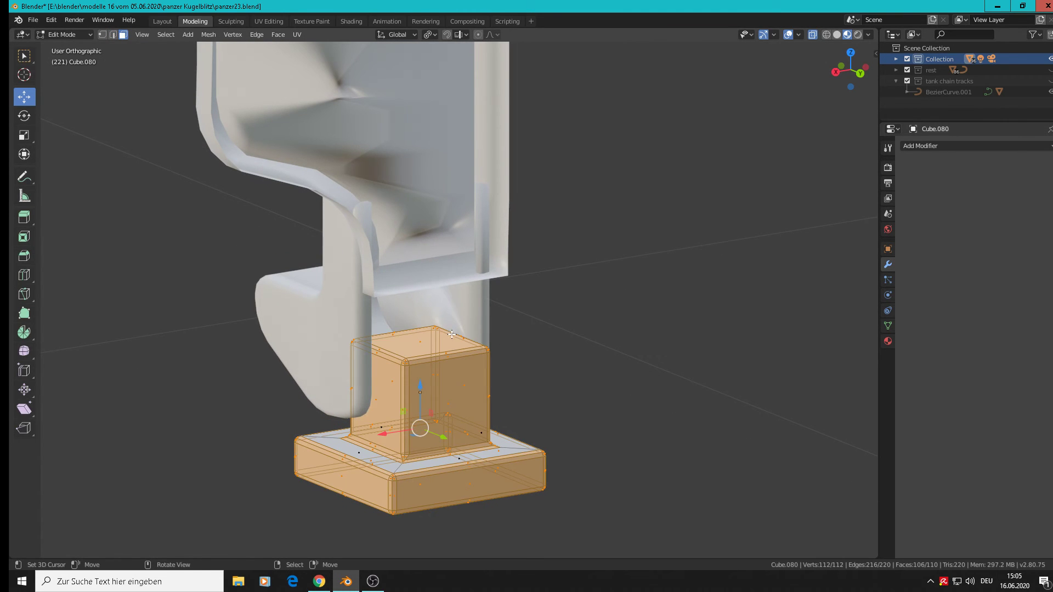
pyautogui.press('Tab')
pyautogui.press('Tab')
pyautogui.click(430, 341)
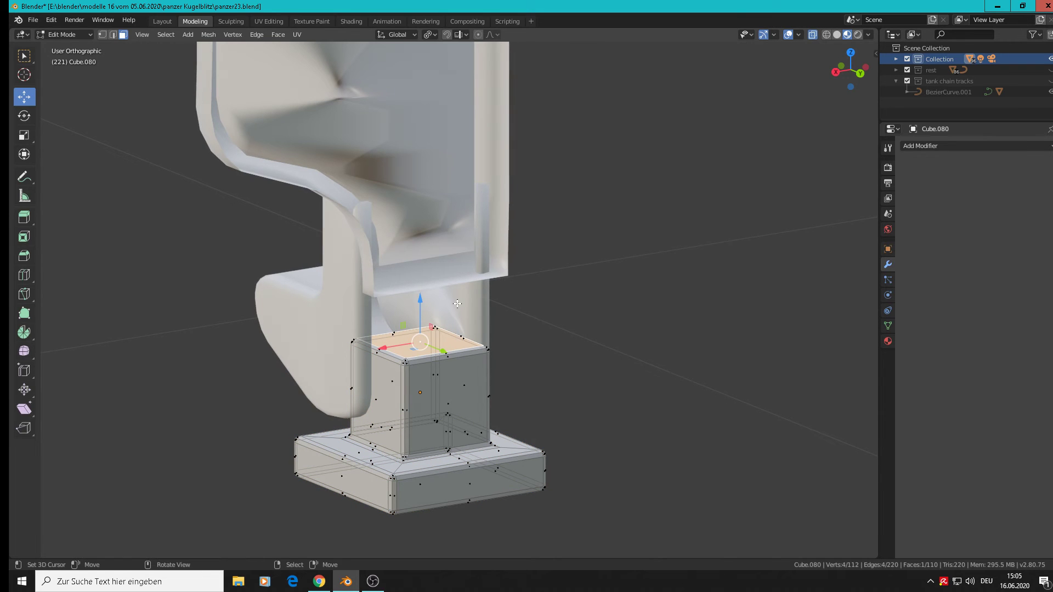
pyautogui.press('ctrl+KP_Add')
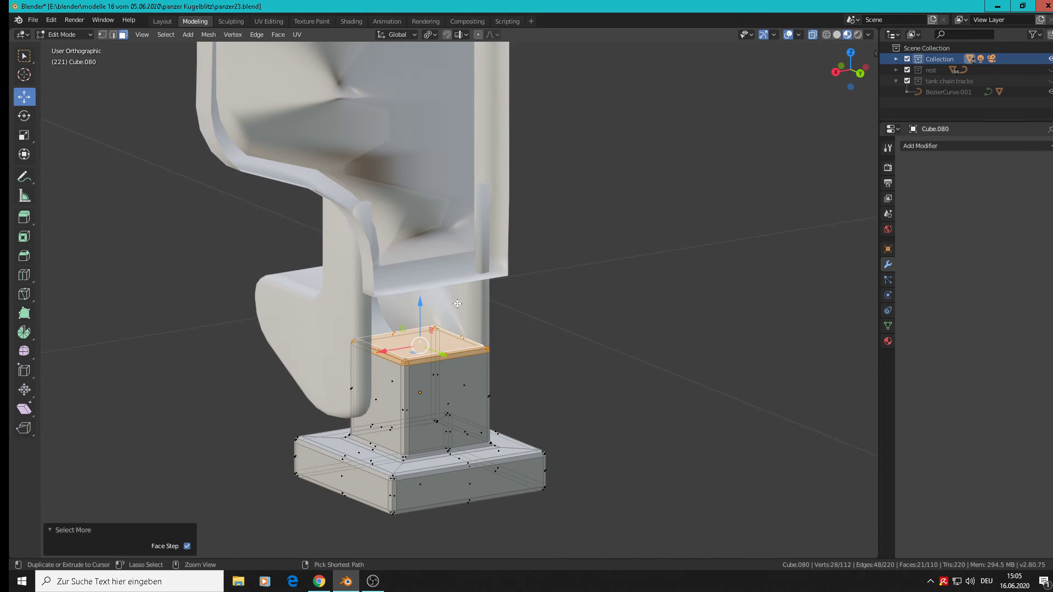
pyautogui.moveTo(424, 302); pyautogui.dragTo(405, 231)
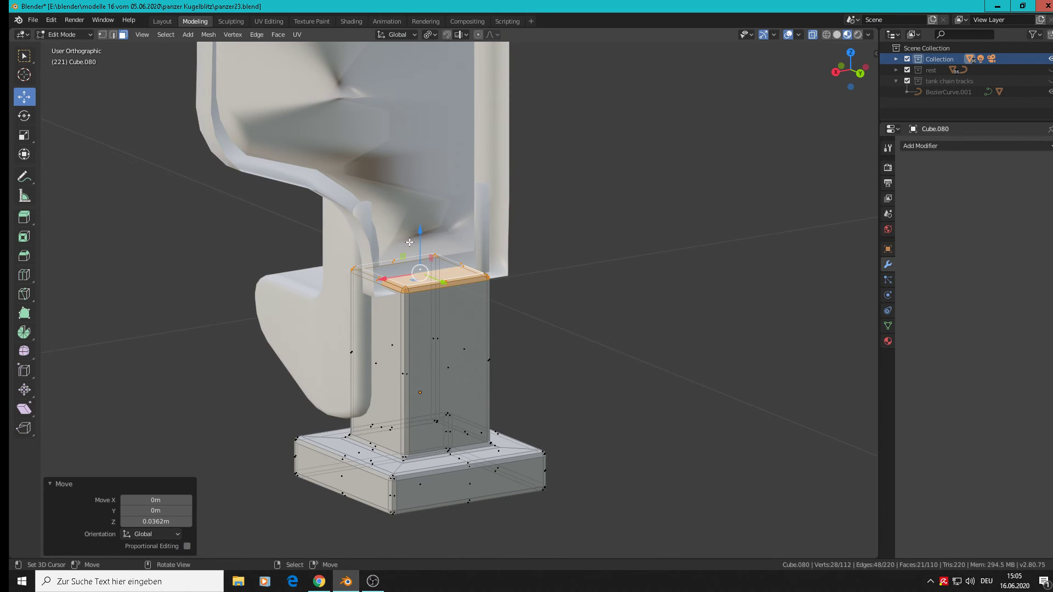
pyautogui.press('Tab')
# Fill the open back of the jack body with a face from its rim edge loop and shade that face flat
pyautogui.moveTo(494, 285); pyautogui.dragTo(509, 288, button='middle')
pyautogui.scroll(-3, 502, 272)
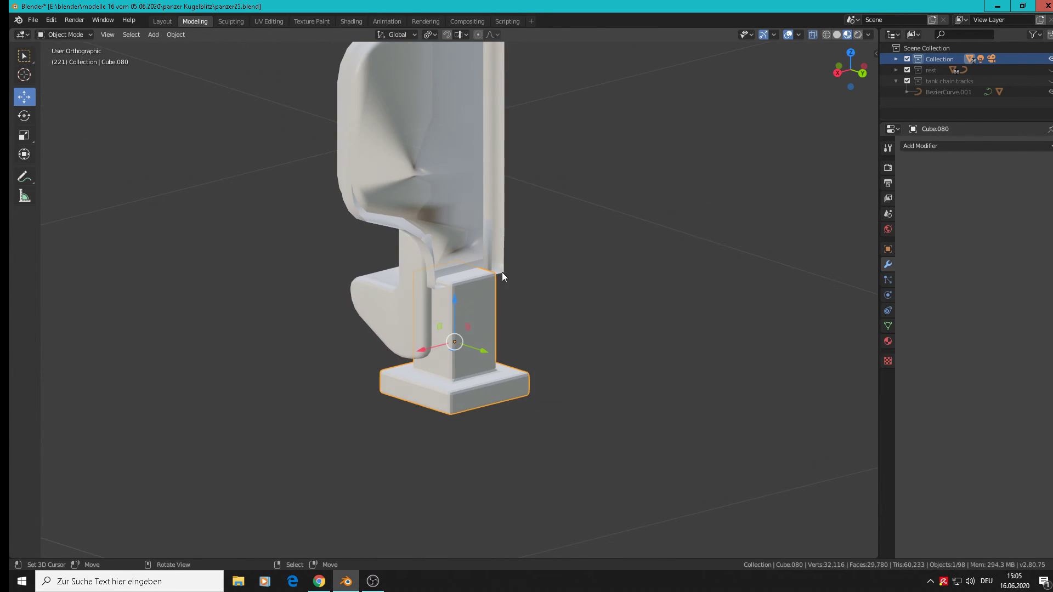
pyautogui.keyDown('shift'); pyautogui.moveTo(473, 241); pyautogui.dragTo(528, 459, button='middle'); pyautogui.keyUp('shift')
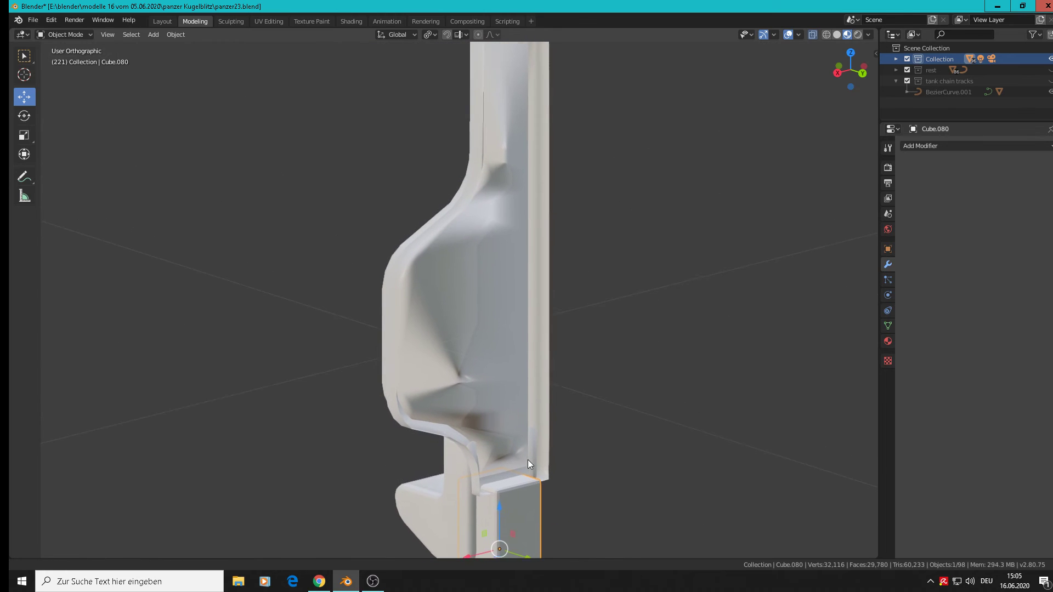
pyautogui.press('Tab')
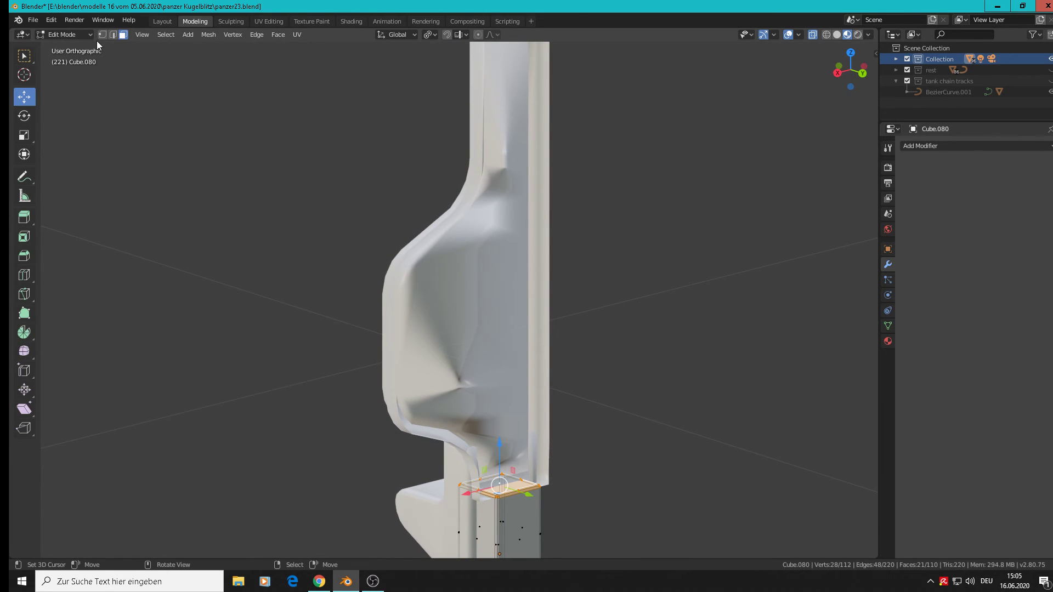
pyautogui.press('Tab')
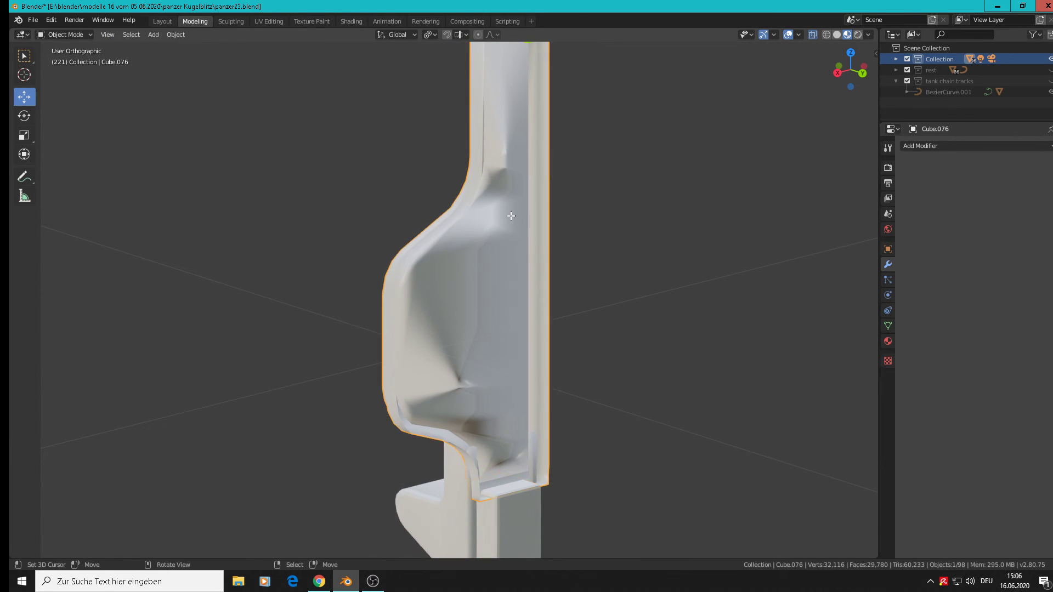
pyautogui.press('Tab')
pyautogui.click(116, 35)
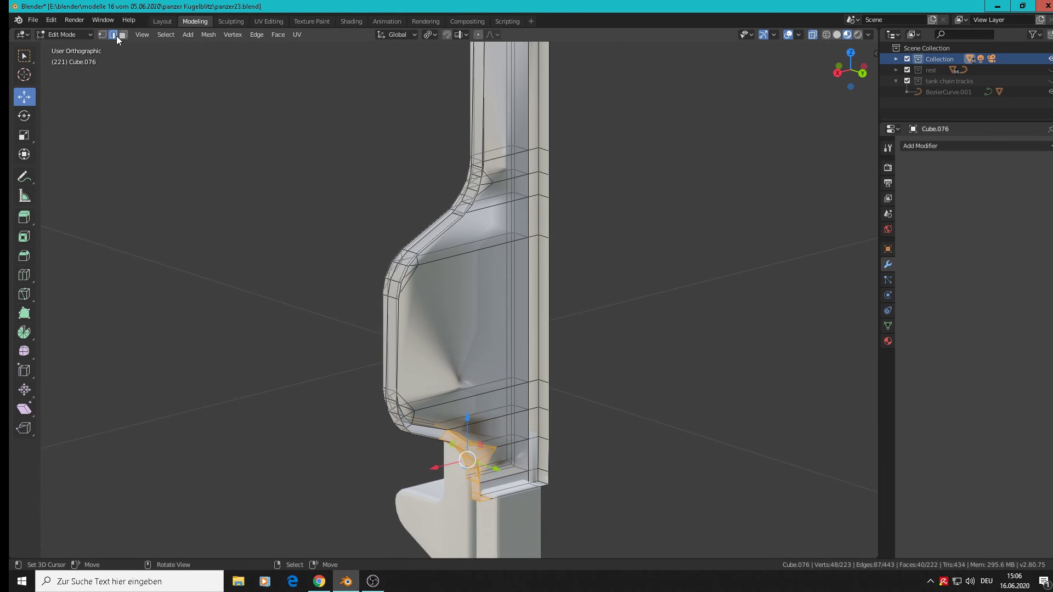
pyautogui.keyDown('alt'); pyautogui.click(551, 226); pyautogui.keyUp('alt')
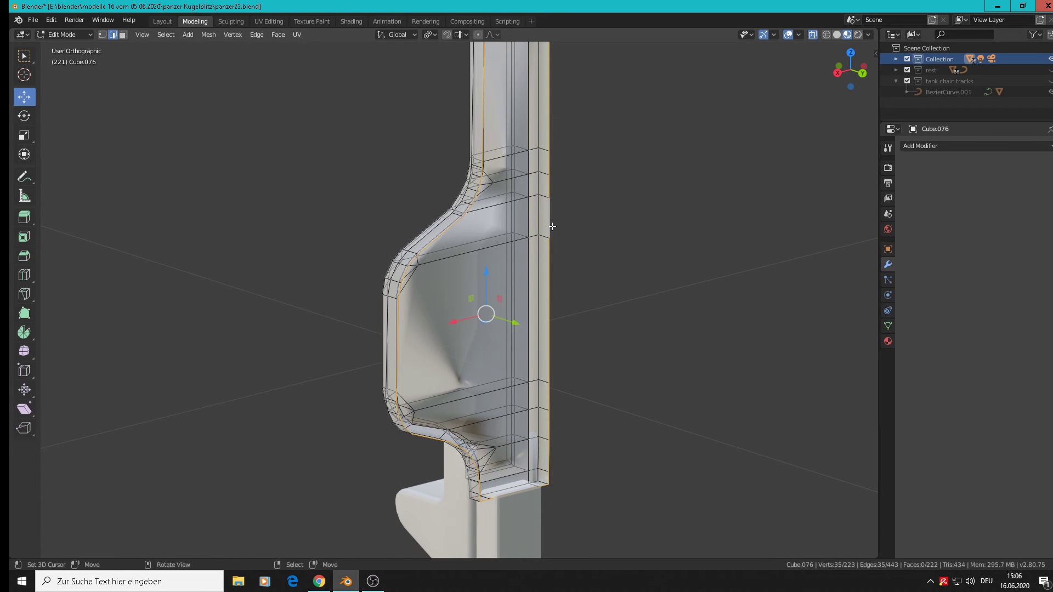
pyautogui.press('f')
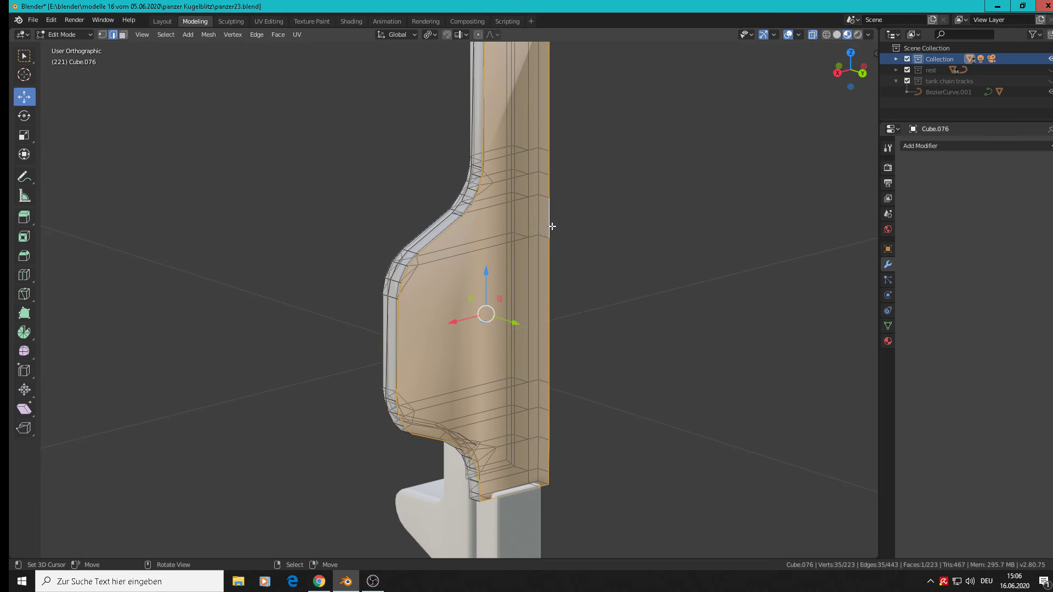
pyautogui.click(278, 34)
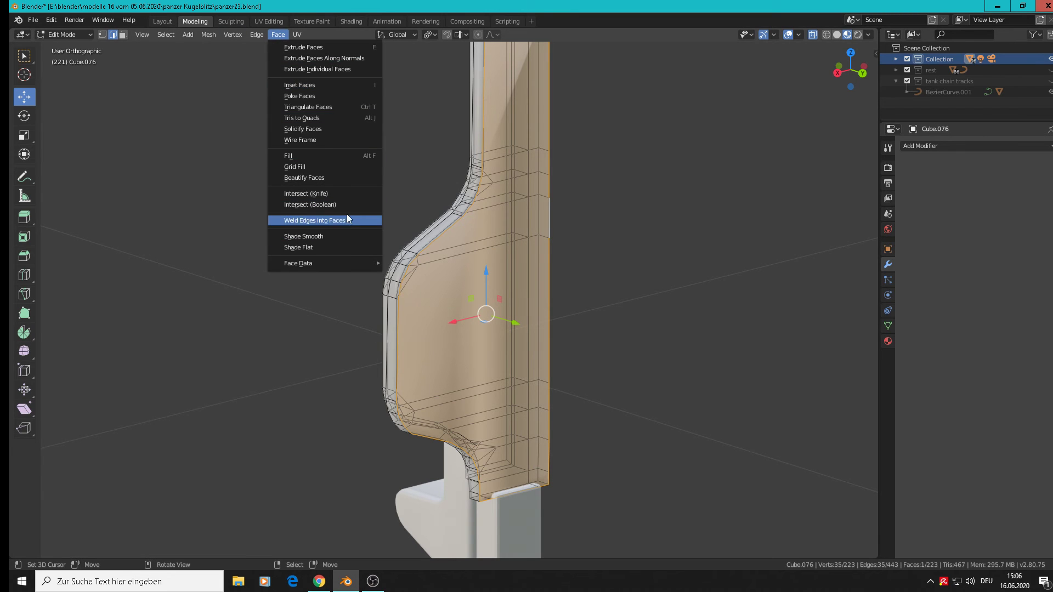
pyautogui.click(315, 247)
pyautogui.press('Tab')
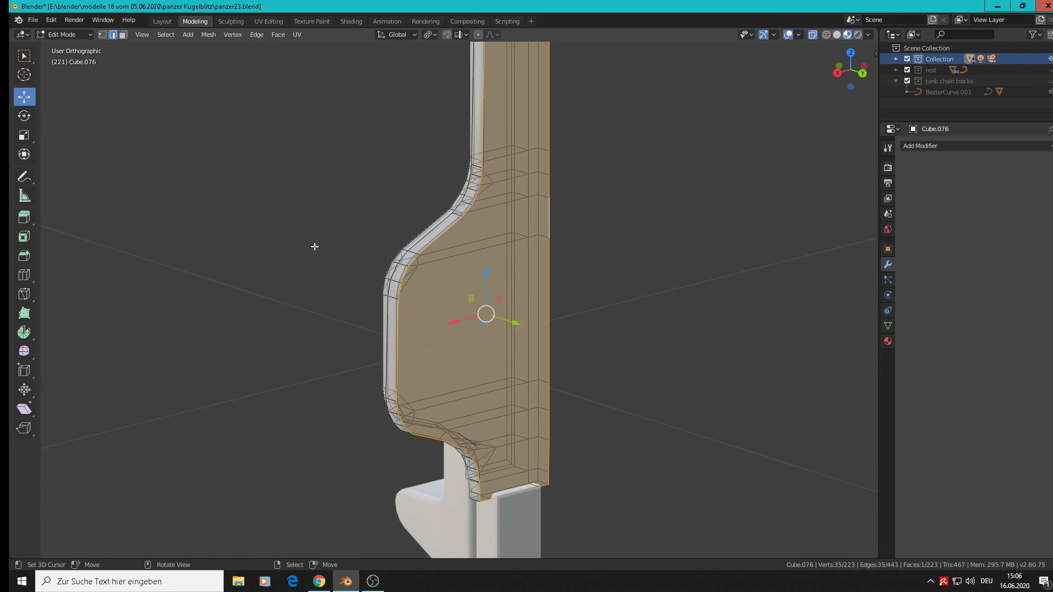
# Select the jack's base block and scale it to 0.718 along Y
pyautogui.scroll(-5, 401, 252)
pyautogui.moveTo(425, 257); pyautogui.dragTo(453, 324, button='middle')
pyautogui.click(441, 366)
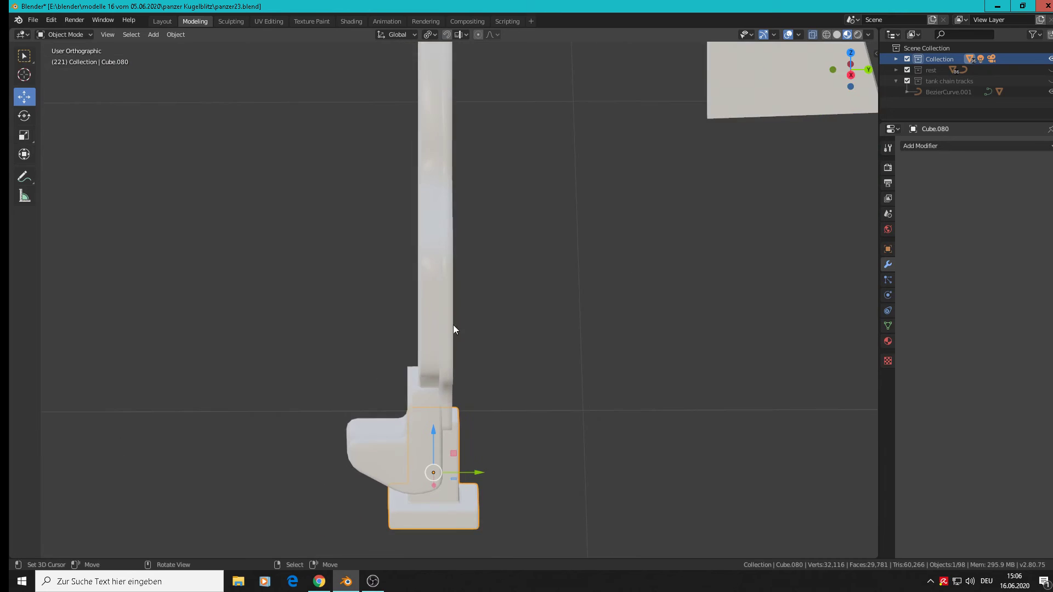
pyautogui.scroll(-2, 453, 313)
pyautogui.moveTo(456, 229); pyautogui.dragTo(431, 235, button='middle')
pyautogui.keyDown('shift'); pyautogui.moveTo(525, 378); pyautogui.dragTo(580, 185, button='middle'); pyautogui.keyUp('shift')
pyautogui.scroll(3, 570, 185)
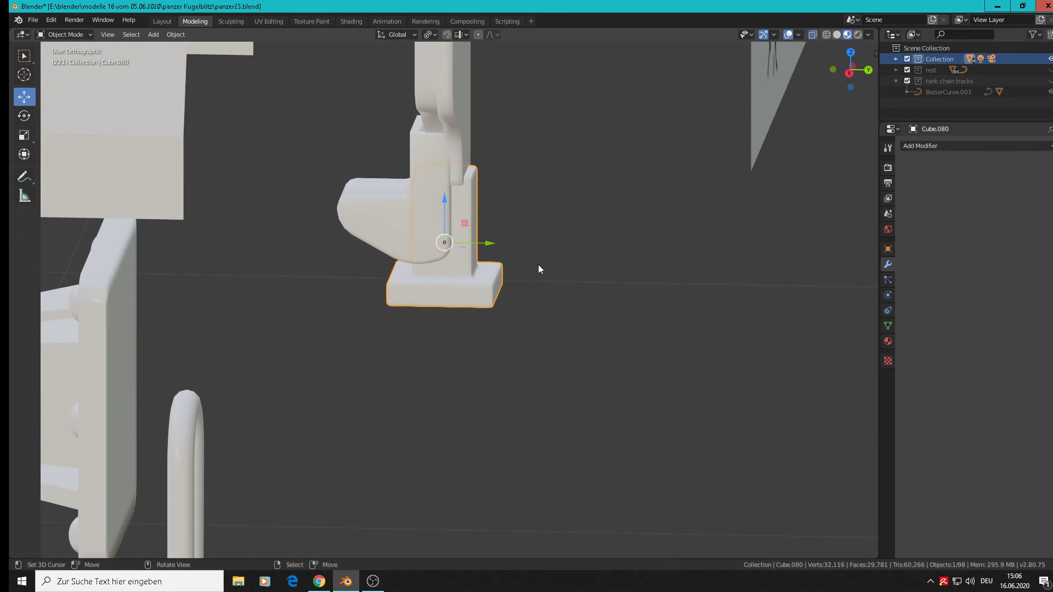
pyautogui.press('s')
pyautogui.press('y')
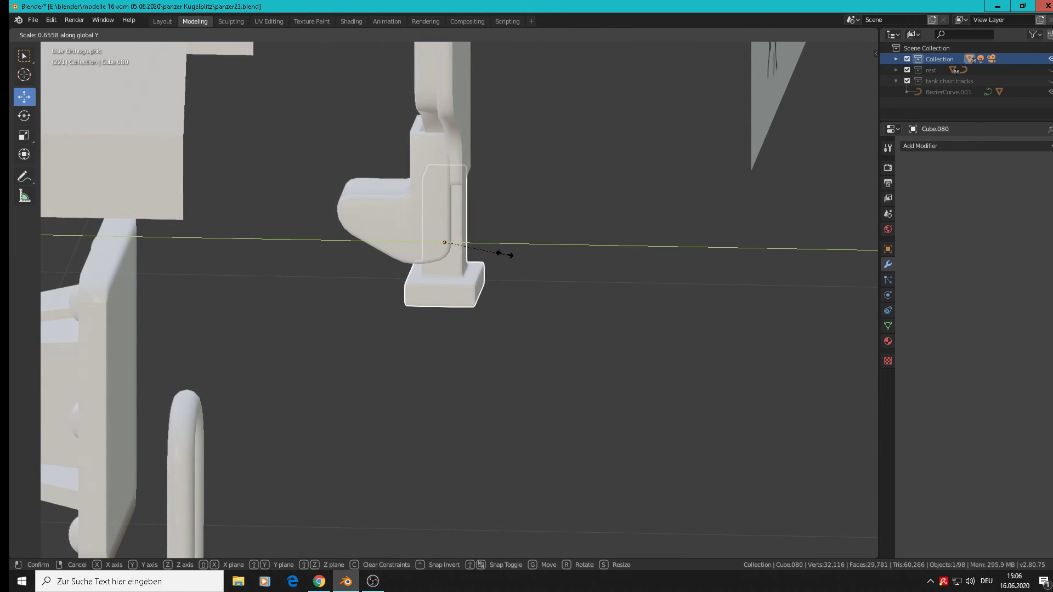
pyautogui.click(499, 250)
# Move the base block -0.00689 m along Y so it sits under the jack's body, and deselect it
pyautogui.press('g')
pyautogui.press('y')
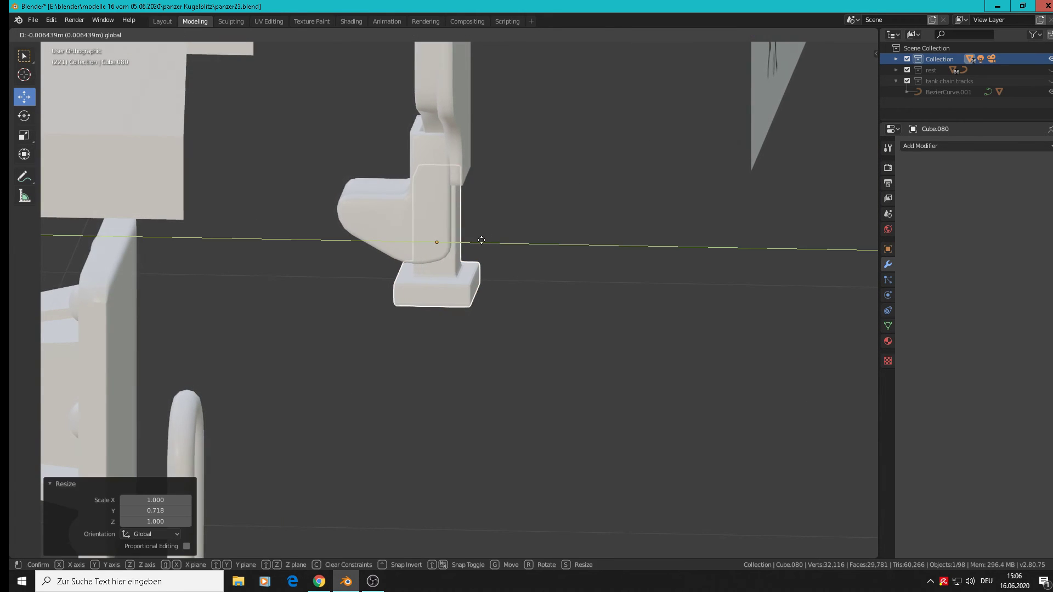
pyautogui.click(482, 240)
pyautogui.moveTo(482, 240); pyautogui.dragTo(561, 243, button='middle')
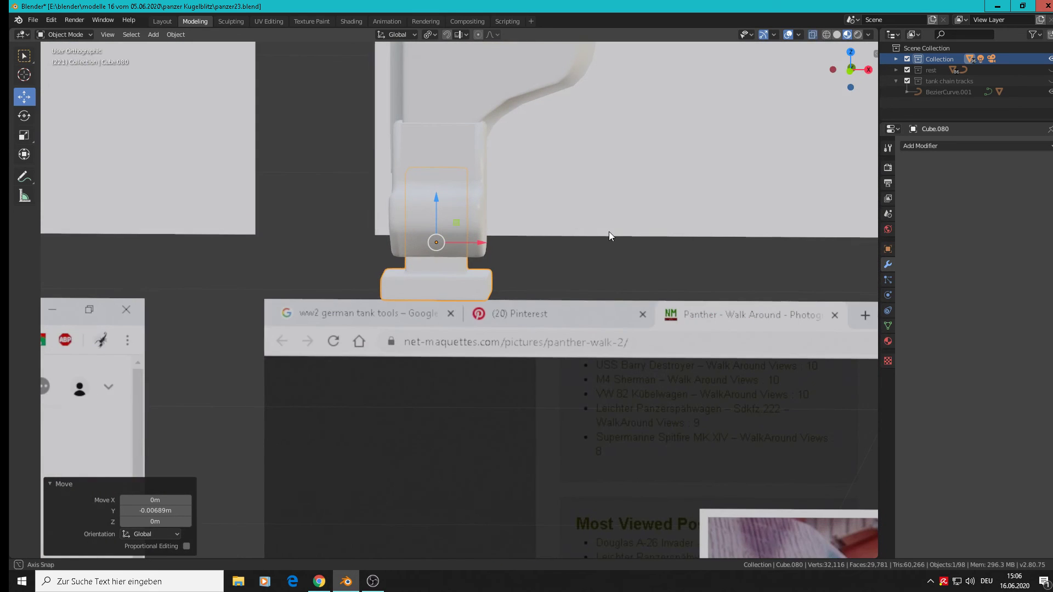
pyautogui.moveTo(608, 236); pyautogui.dragTo(609, 235, button='middle')
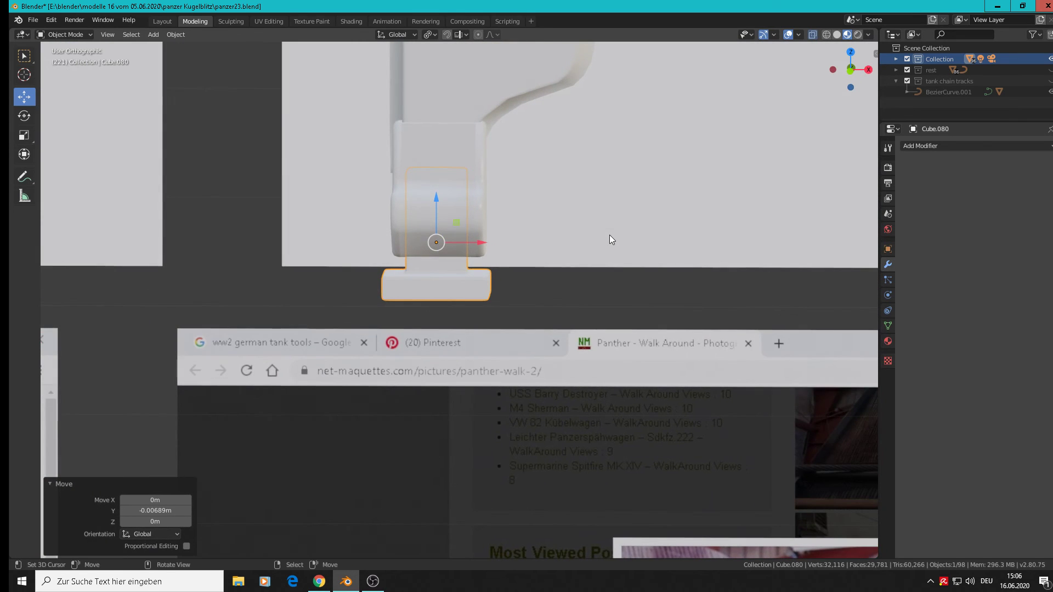
pyautogui.scroll(-3, 586, 286)
pyautogui.click(584, 289)
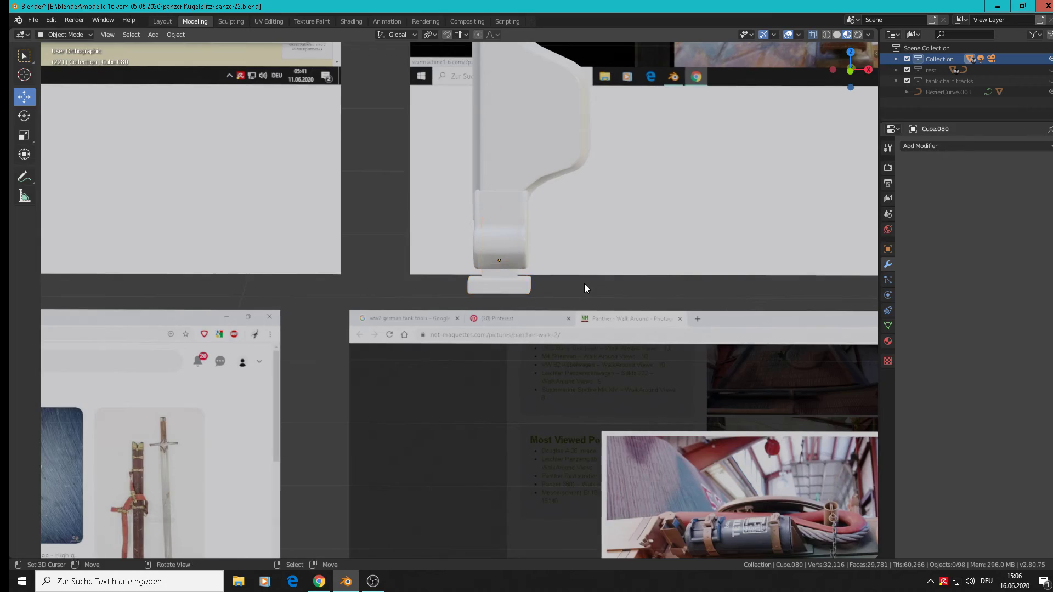
# Add two parallel loop cuts running along Y across the underside of the base block
pyautogui.moveTo(585, 284); pyautogui.dragTo(524, 245, button='middle')
pyautogui.scroll(1, 561, 260)
pyautogui.scroll(2, 524, 229)
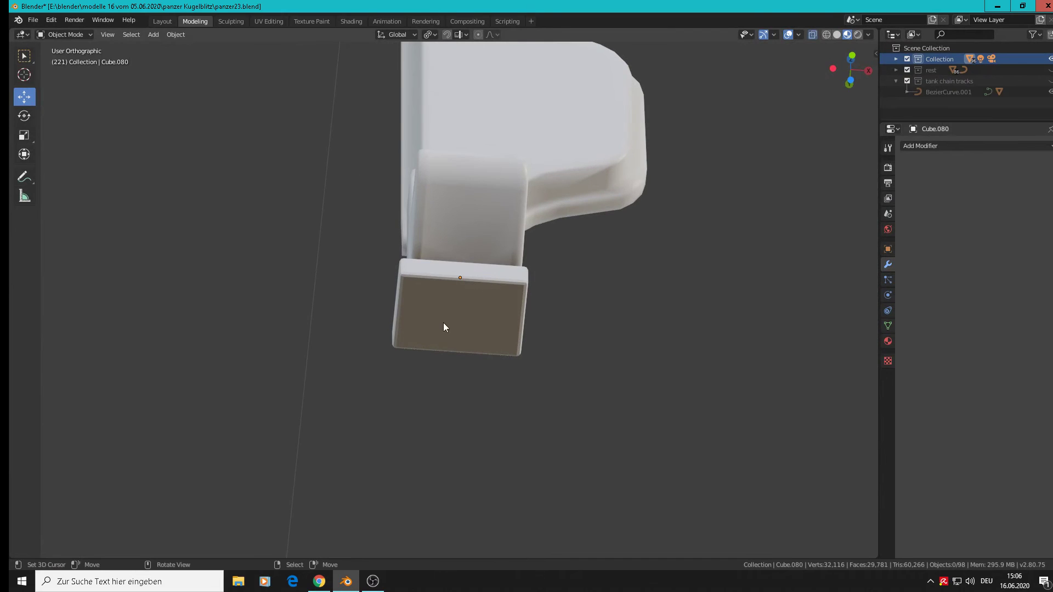
pyautogui.keyDown('shift'); pyautogui.moveTo(468, 308); pyautogui.dragTo(636, 273, button='middle'); pyautogui.keyUp('shift')
pyautogui.scroll(2, 613, 247)
pyautogui.press('Tab')
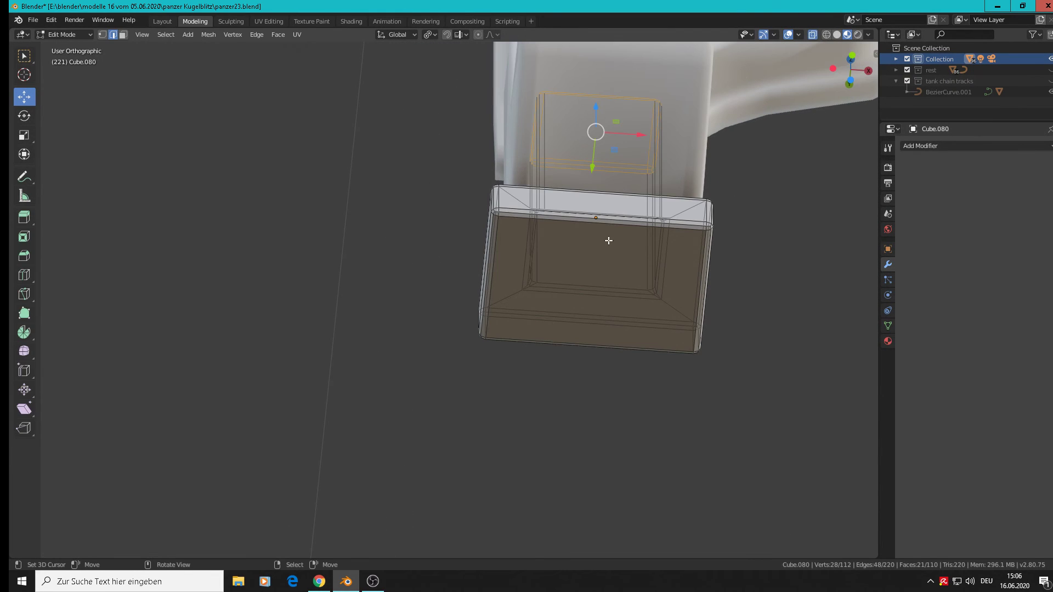
pyautogui.hotkey('ctrl', 'r')
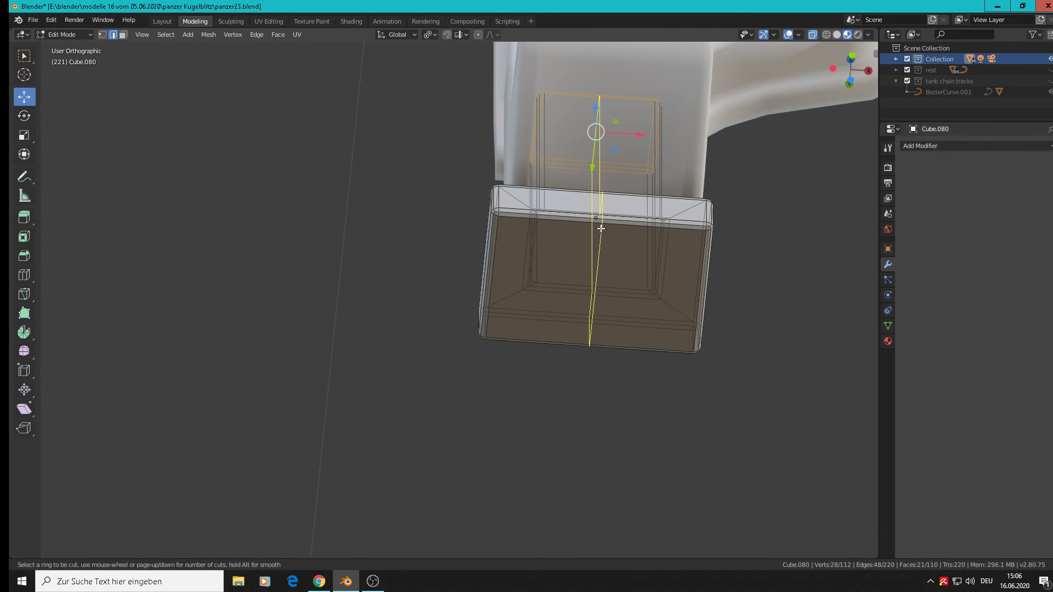
pyautogui.scroll(1, 602, 228)
pyautogui.click(600, 228)
pyautogui.rightClick(593, 228)
pyautogui.moveTo(593, 228); pyautogui.dragTo(596, 248, button='middle')
# Turn off X-ray shading and draw the two new edge loops together by scaling them -2.487 along X
pyautogui.click(814, 35)
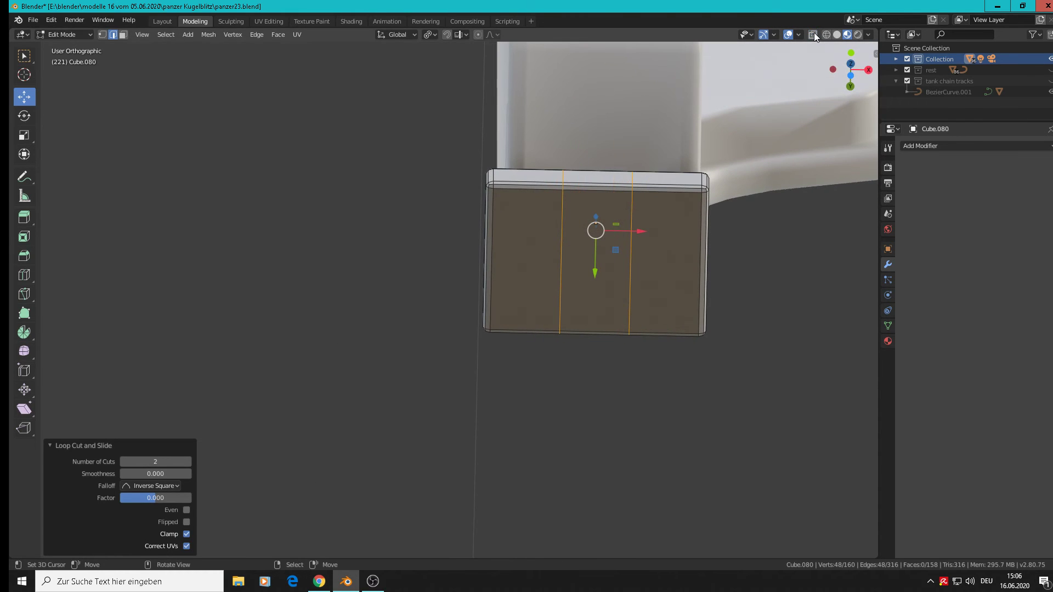
pyautogui.press('s')
pyautogui.press('x')
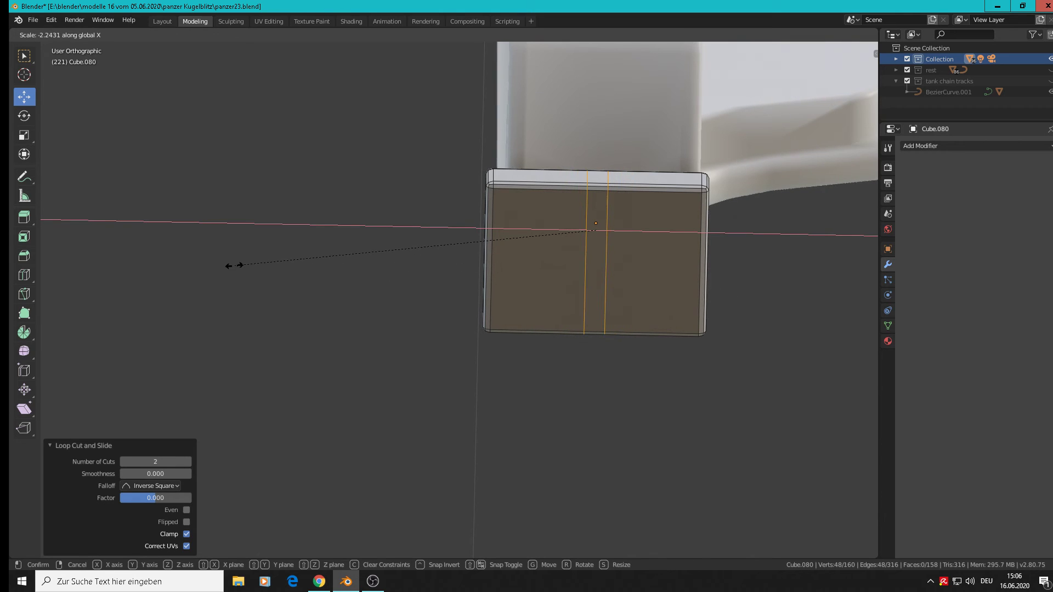
pyautogui.click(194, 261)
# Add two crossing loop cuts along X on the base block and draw them together with a -2.233 scale along Y
pyautogui.hotkey('ctrl', 'r')
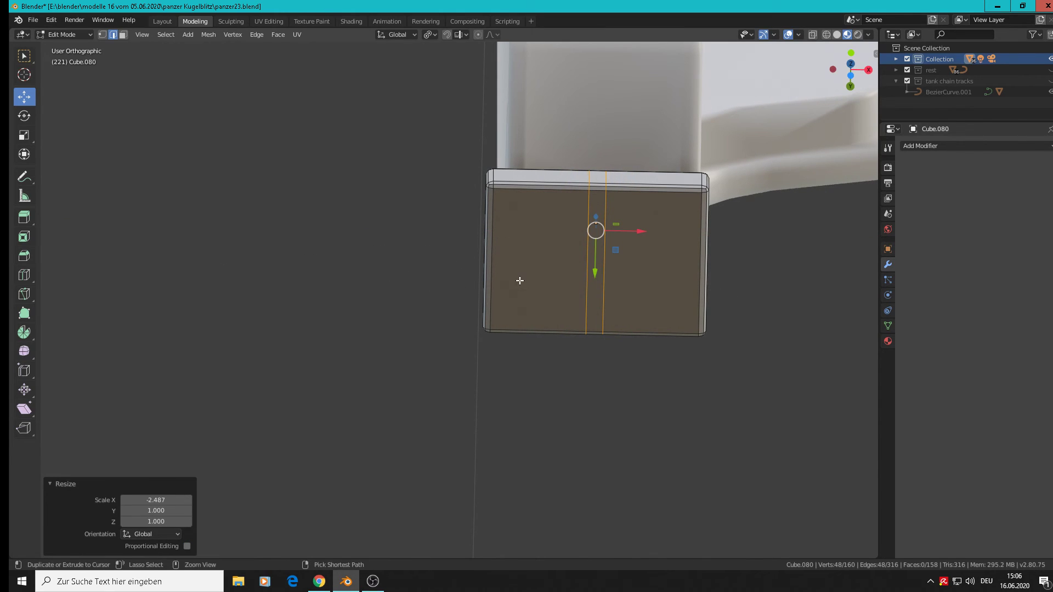
pyautogui.click(520, 280)
pyautogui.rightClick(519, 280)
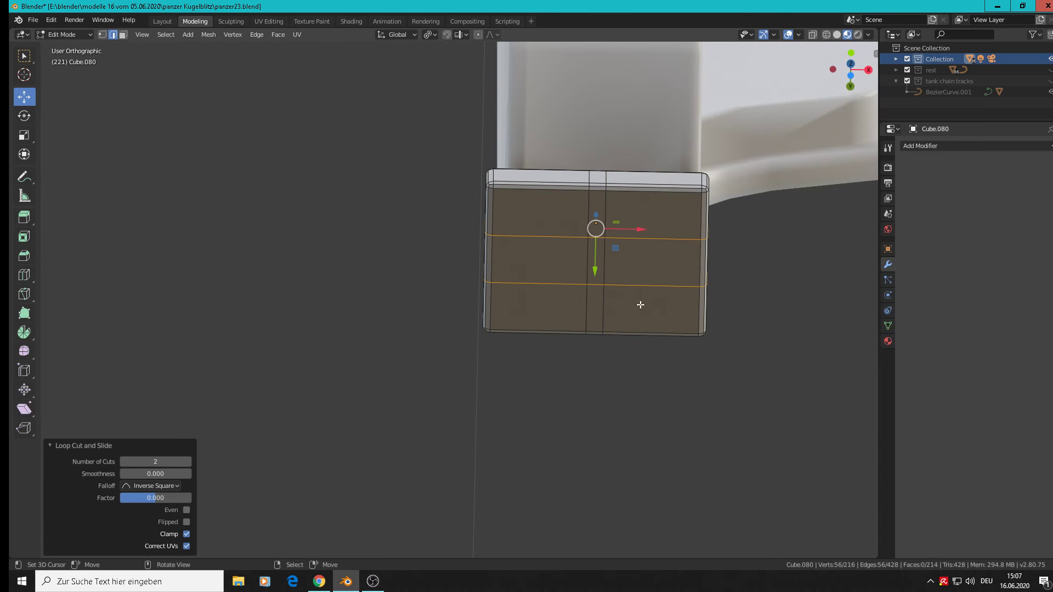
pyautogui.moveTo(640, 305); pyautogui.dragTo(573, 187, button='middle')
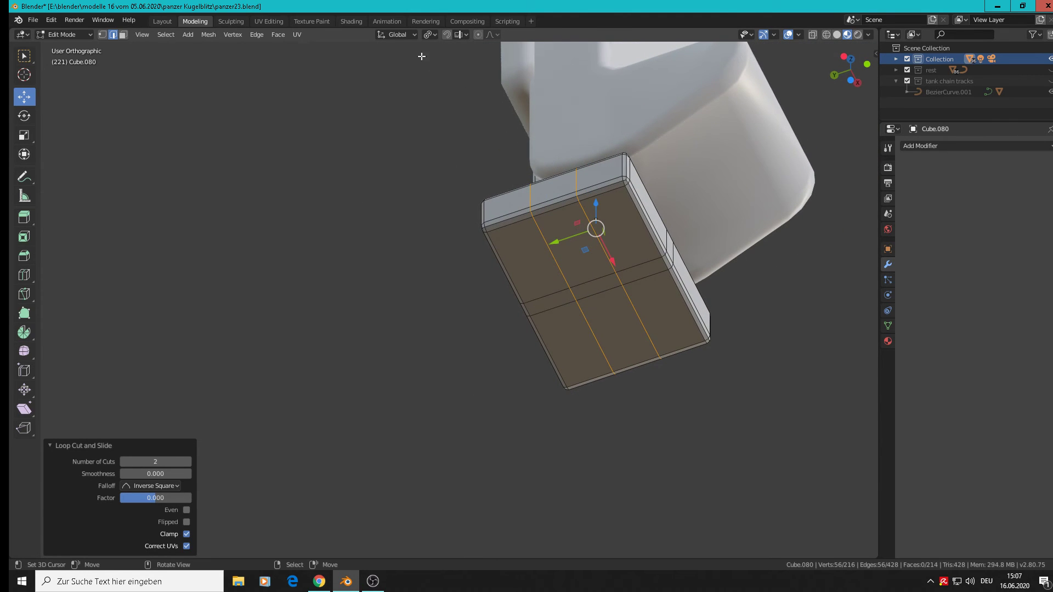
pyautogui.moveTo(718, 316); pyautogui.dragTo(746, 327, button='middle')
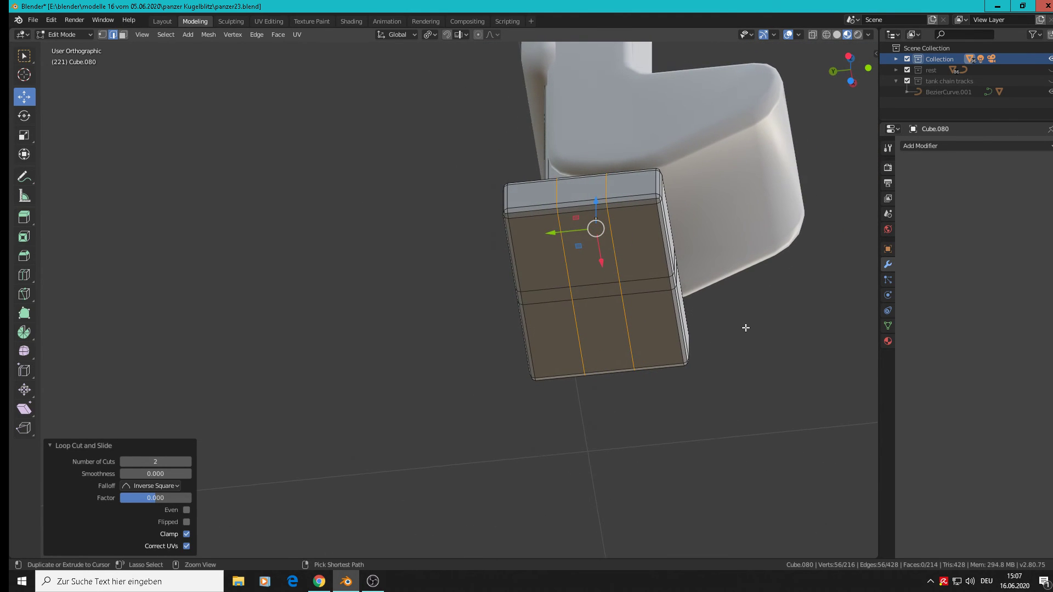
pyautogui.press('s')
pyautogui.press('y')
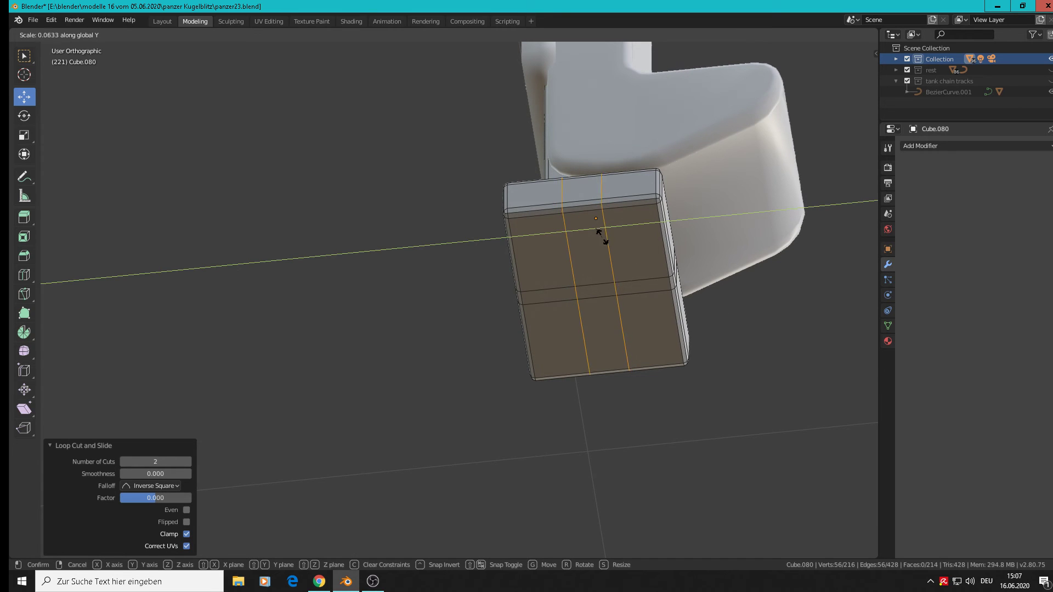
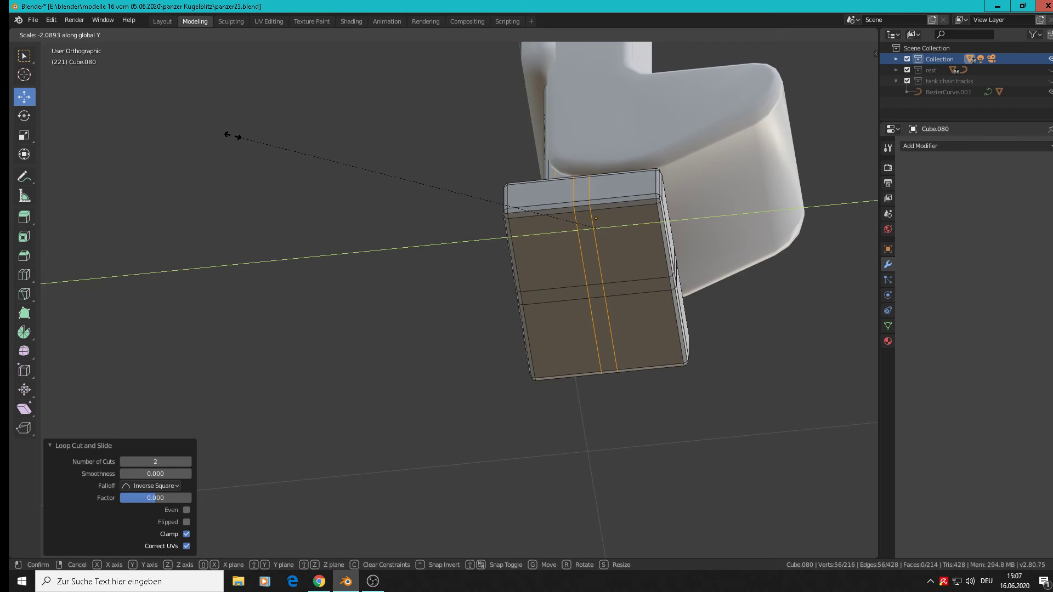
pyautogui.click(208, 126)
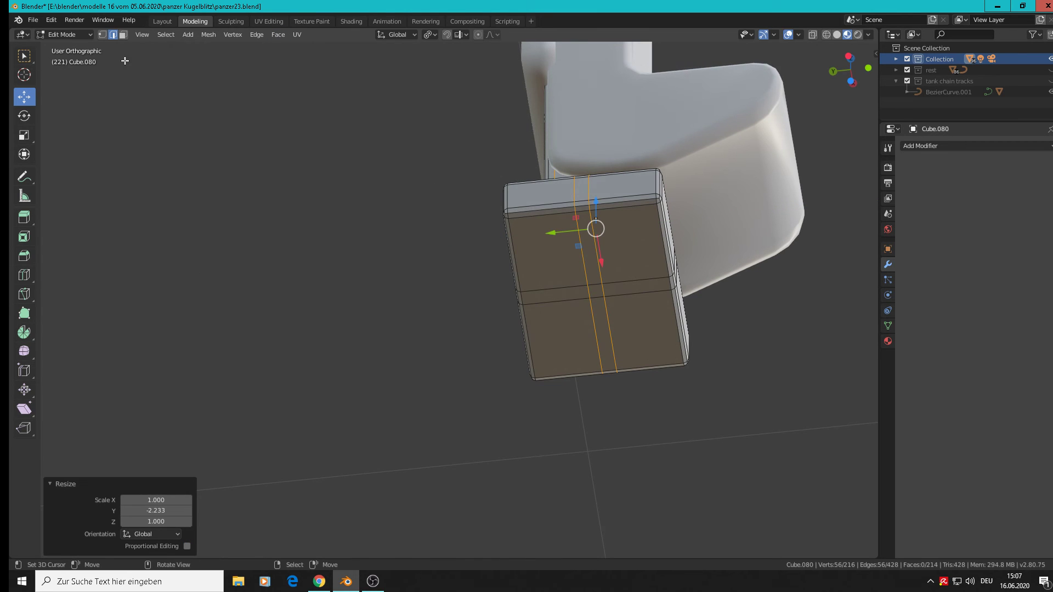
# Extrude the four large faces on the base block's underside 0.00558 m upward along Z into recesses and leave Edit Mode
pyautogui.click(123, 35)
pyautogui.click(552, 261)
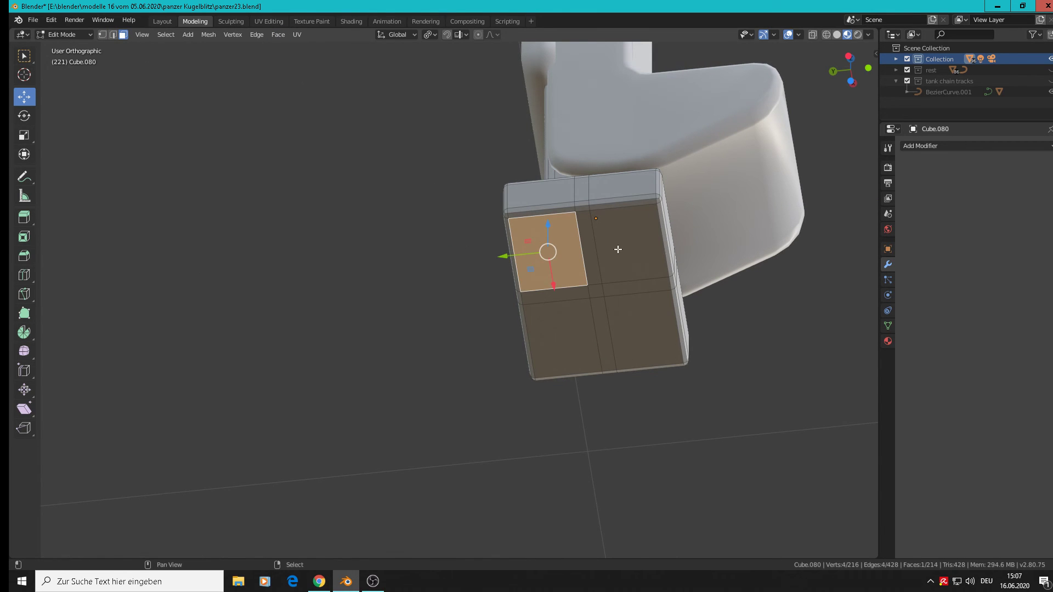
pyautogui.keyDown('shift'); pyautogui.click(619, 250); pyautogui.keyUp('shift')
pyautogui.keyDown('shift'); pyautogui.click(645, 330); pyautogui.keyUp('shift')
pyautogui.keyDown('shift'); pyautogui.click(565, 334); pyautogui.keyUp('shift')
pyautogui.moveTo(603, 274); pyautogui.dragTo(624, 378, button='middle')
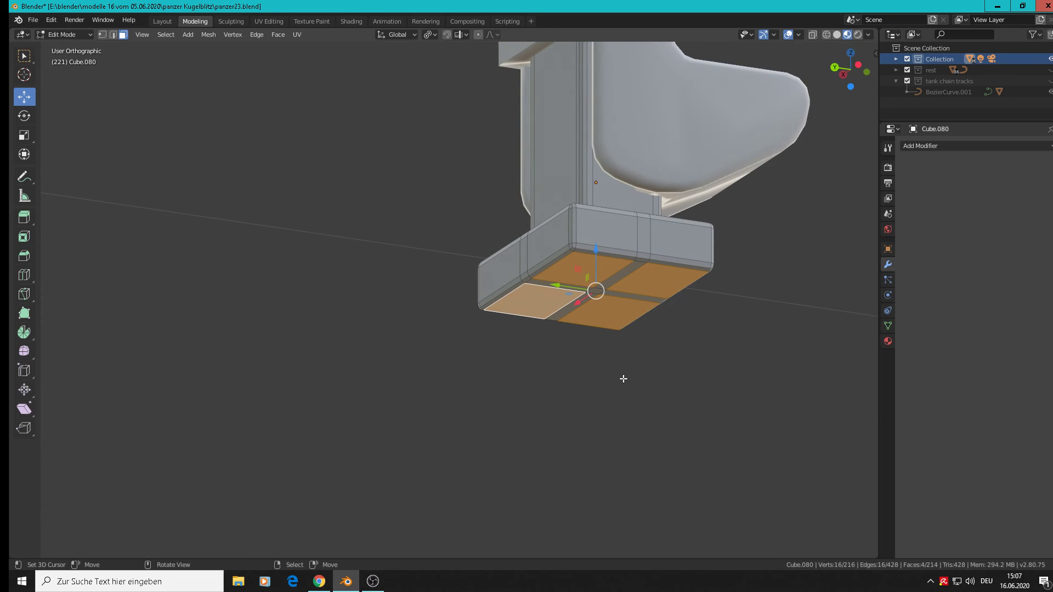
pyautogui.press('e')
pyautogui.rightClick(624, 296)
pyautogui.moveTo(596, 251); pyautogui.dragTo(594, 238)
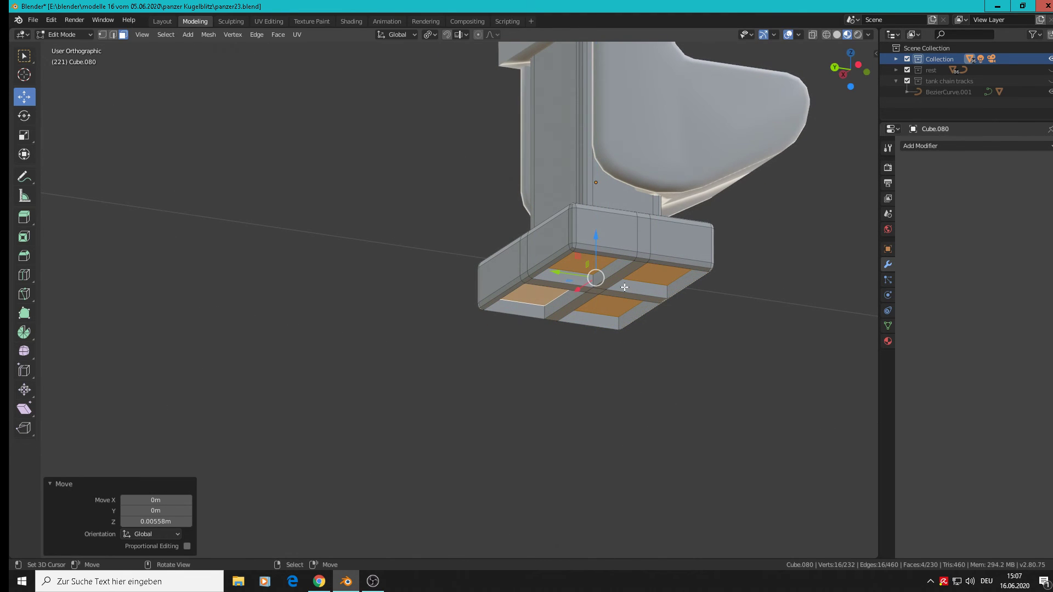
pyautogui.press('Tab')
pyautogui.moveTo(624, 288); pyautogui.dragTo(622, 315, button='middle')
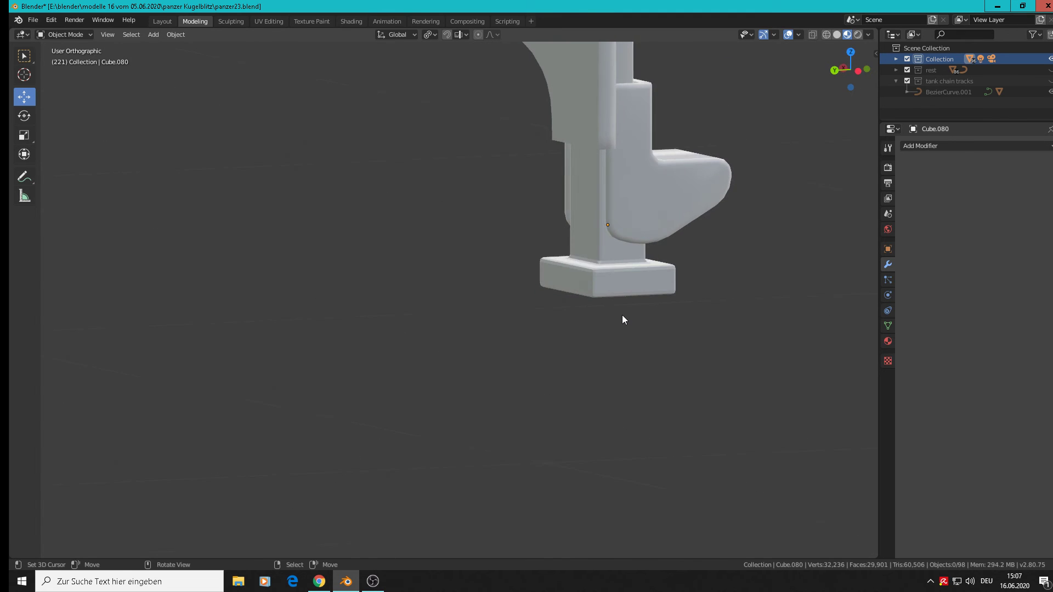
# Select the jack's foot, body, base block and crescent head together and join them into one object
pyautogui.scroll(-8, 626, 309)
pyautogui.moveTo(628, 263); pyautogui.dragTo(560, 259, button='middle')
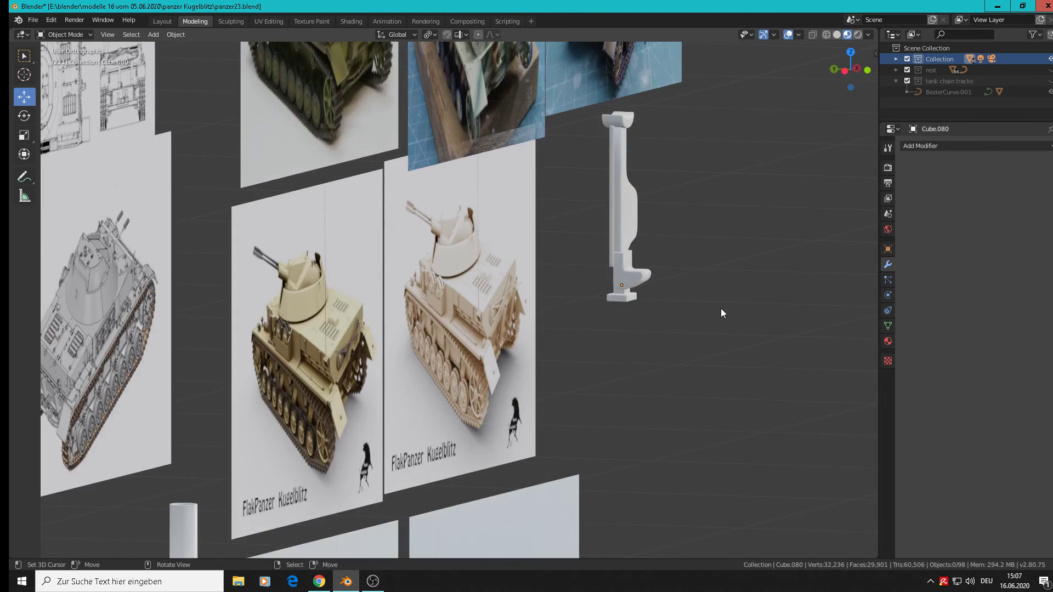
pyautogui.scroll(3, 720, 313)
pyautogui.click(614, 266)
pyautogui.keyDown('shift'); pyautogui.click(602, 172); pyautogui.keyUp('shift')
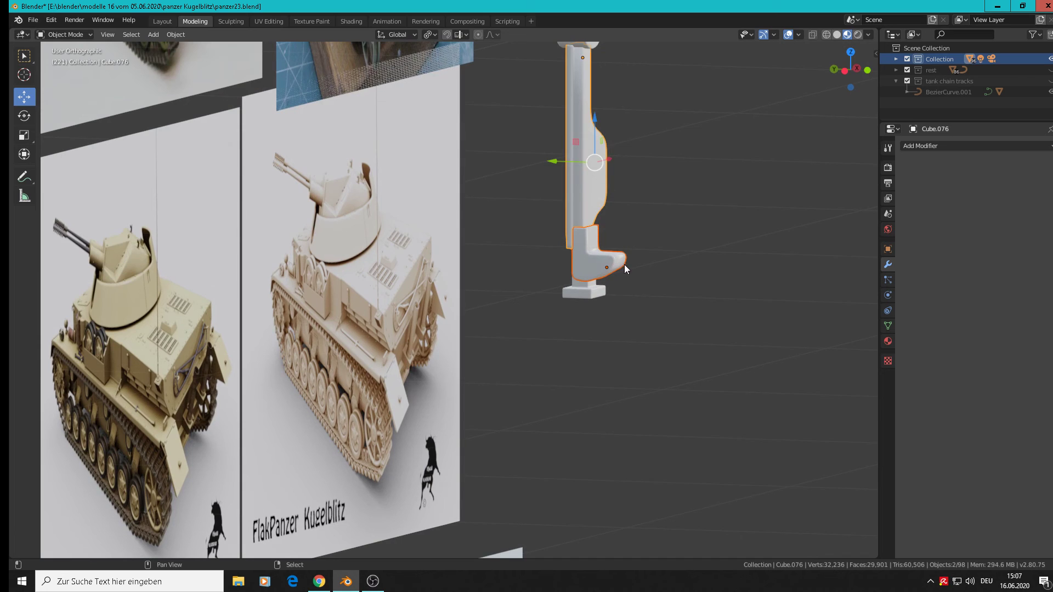
pyautogui.keyDown('shift'); pyautogui.click(587, 290); pyautogui.keyUp('shift')
pyautogui.keyDown('shift'); pyautogui.moveTo(613, 297); pyautogui.dragTo(653, 486, button='middle'); pyautogui.keyUp('shift')
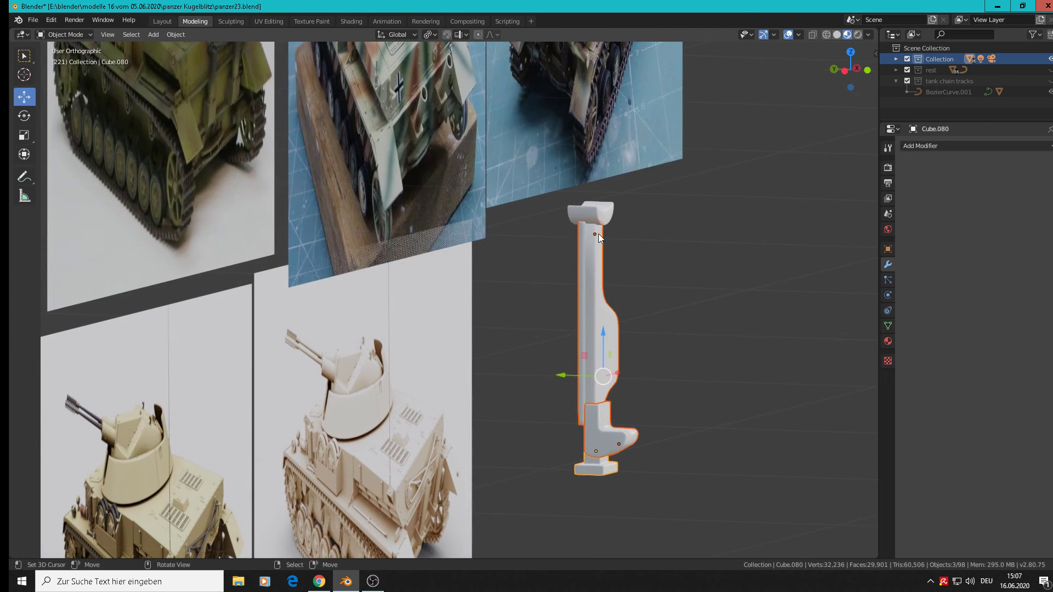
pyautogui.keyDown('shift'); pyautogui.click(601, 218); pyautogui.keyUp('shift')
pyautogui.moveTo(601, 219); pyautogui.dragTo(577, 274, button='middle')
pyautogui.scroll(4, 581, 258)
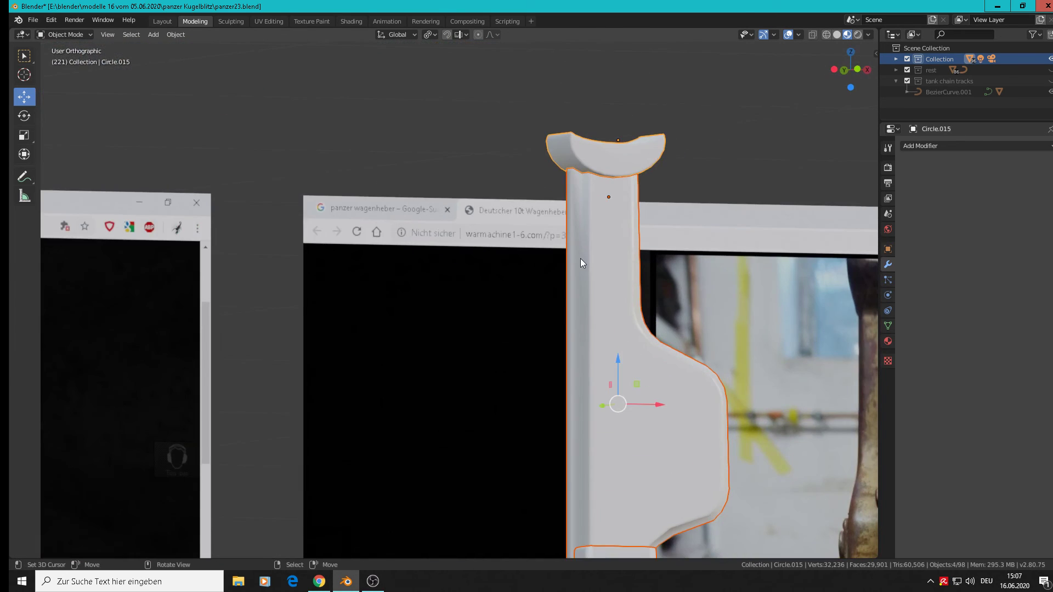
pyautogui.scroll(-5, 580, 430)
pyautogui.moveTo(580, 430); pyautogui.dragTo(589, 476, button='middle')
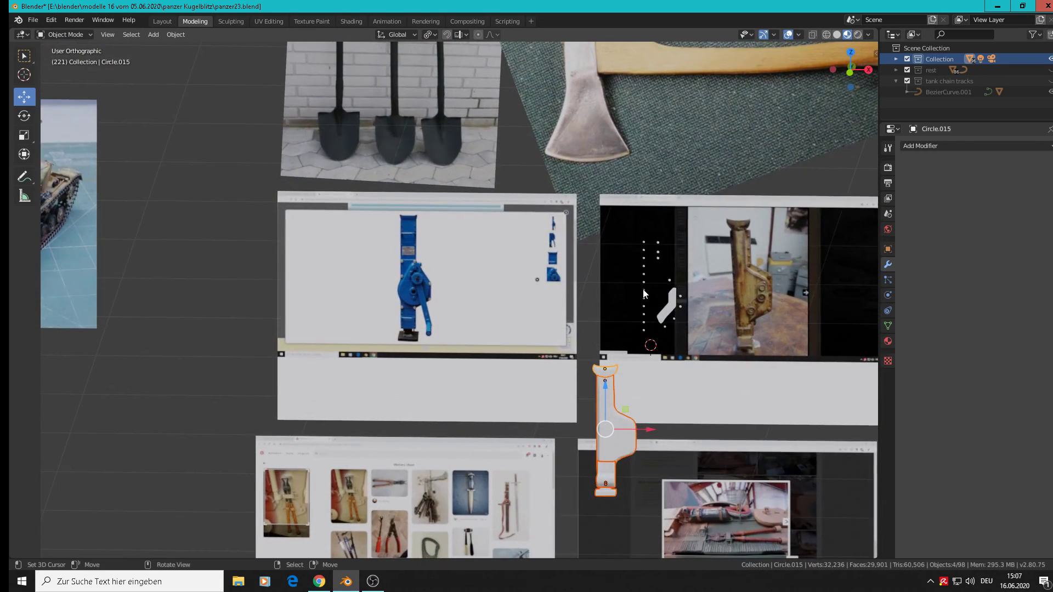
pyautogui.press('KP_1')
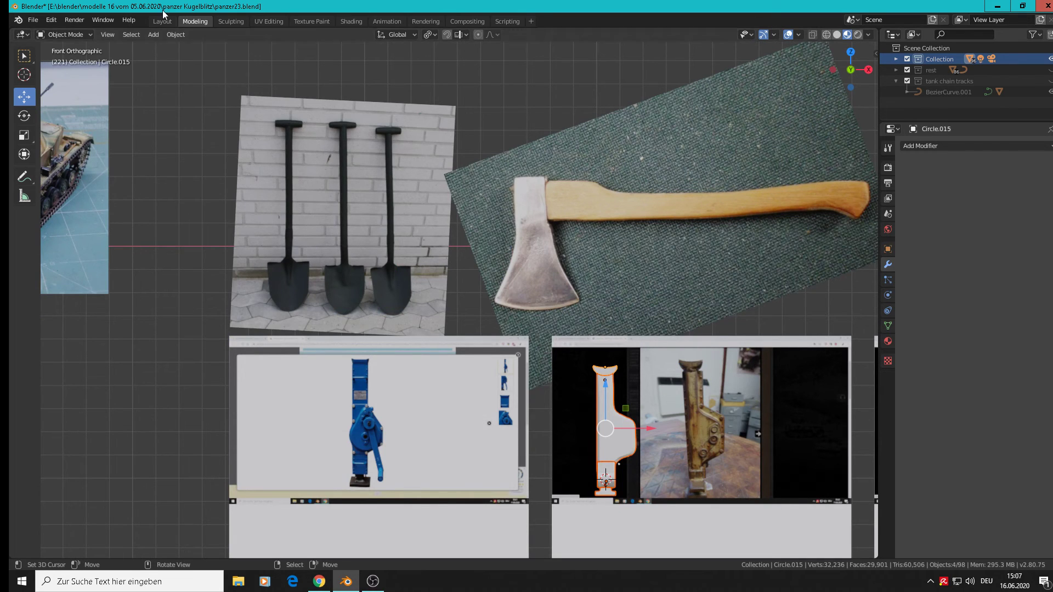
pyautogui.click(174, 34)
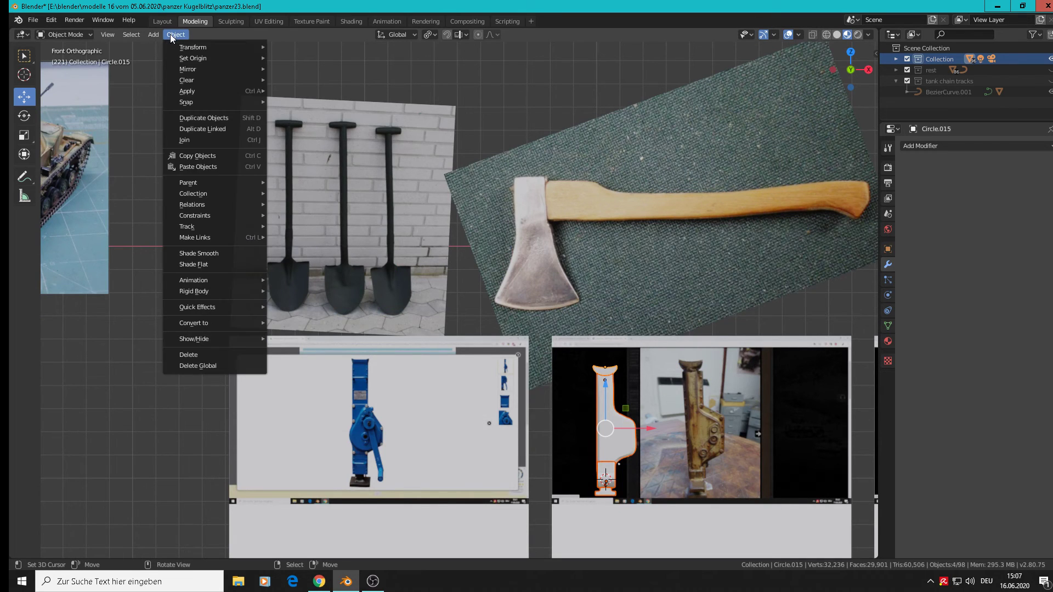
pyautogui.click(202, 140)
# Move the joined jack 3.53 m along Y back to the reference pictures and nudge it about -0.0005 m along Y and Z
pyautogui.moveTo(762, 552); pyautogui.dragTo(605, 5, button='middle')
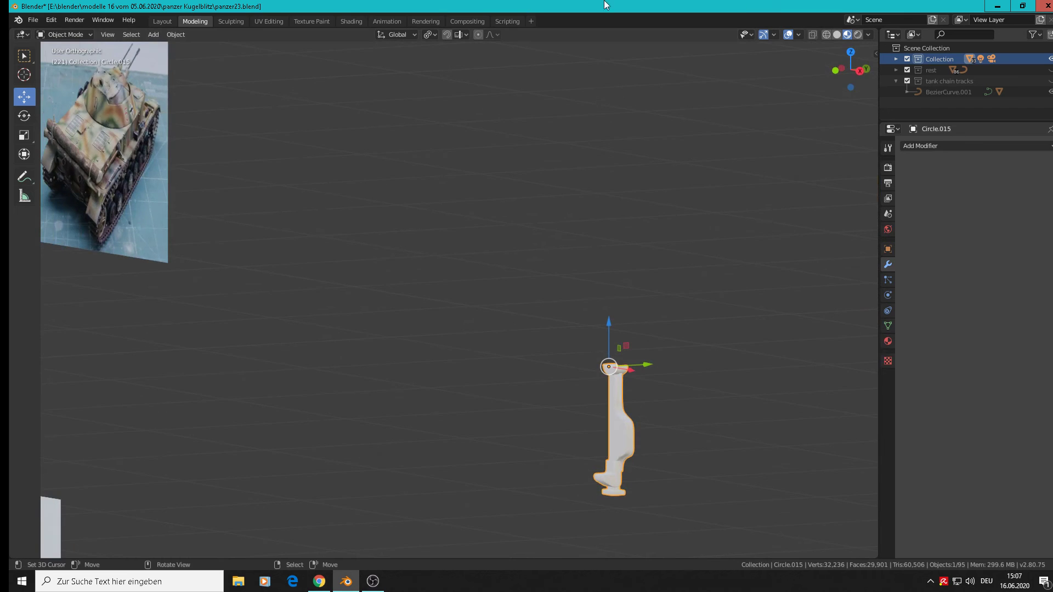
pyautogui.keyDown('shift'); pyautogui.moveTo(605, 363); pyautogui.dragTo(236, 130, button='middle'); pyautogui.keyUp('shift')
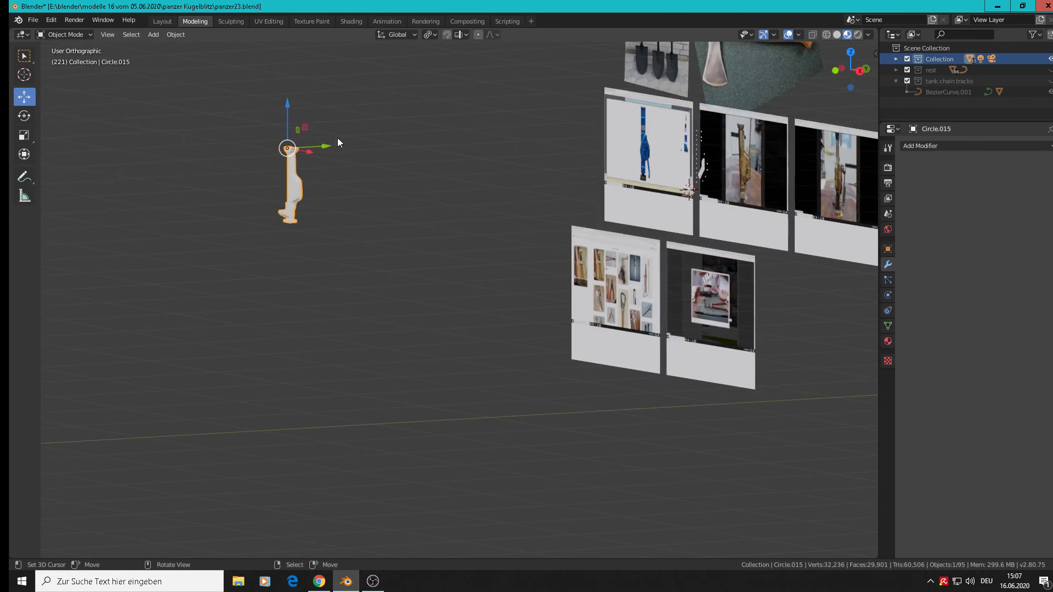
pyautogui.moveTo(337, 137); pyautogui.dragTo(745, 140)
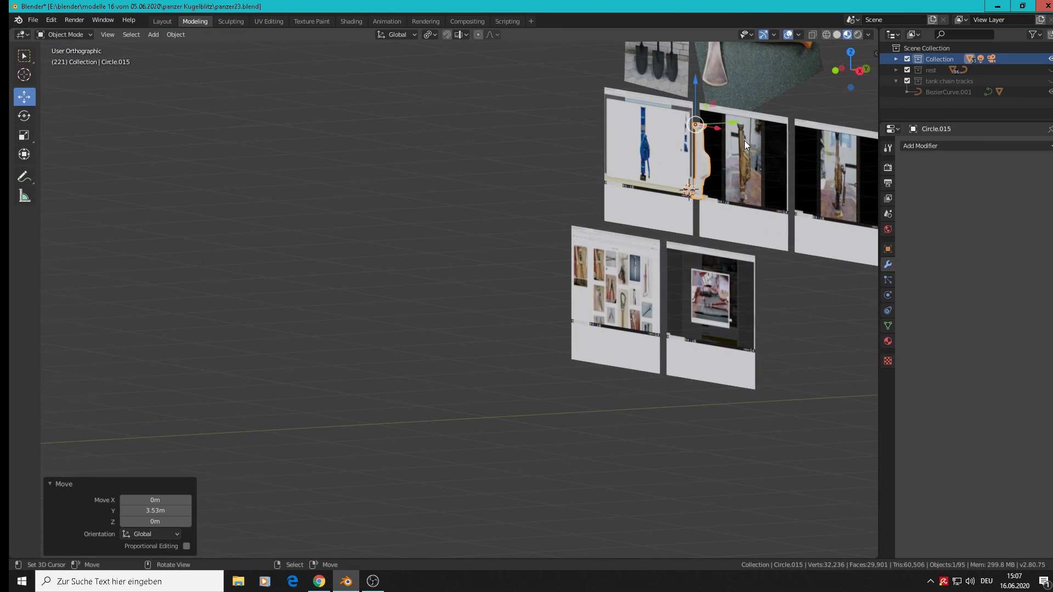
pyautogui.scroll(8, 690, 124)
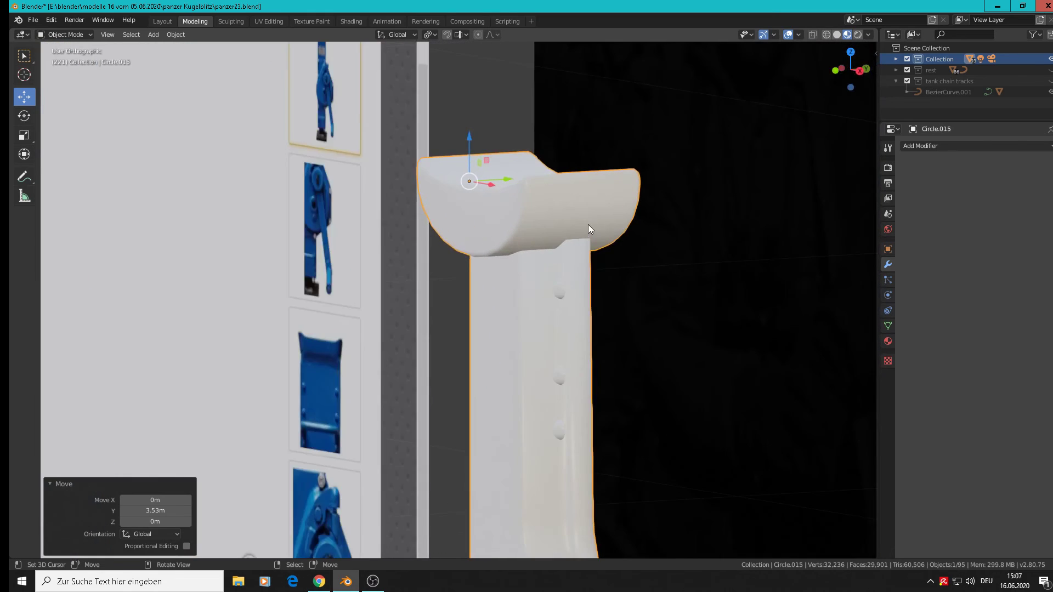
pyautogui.scroll(2, 588, 225)
pyautogui.moveTo(588, 226); pyautogui.dragTo(560, 237, button='middle')
pyautogui.moveTo(476, 151)
pyautogui.mouseDown()
pyautogui.moveTo(489, 152)
pyautogui.moveTo(475, 153)
pyautogui.mouseUp()
pyautogui.scroll(-3, 550, 236)
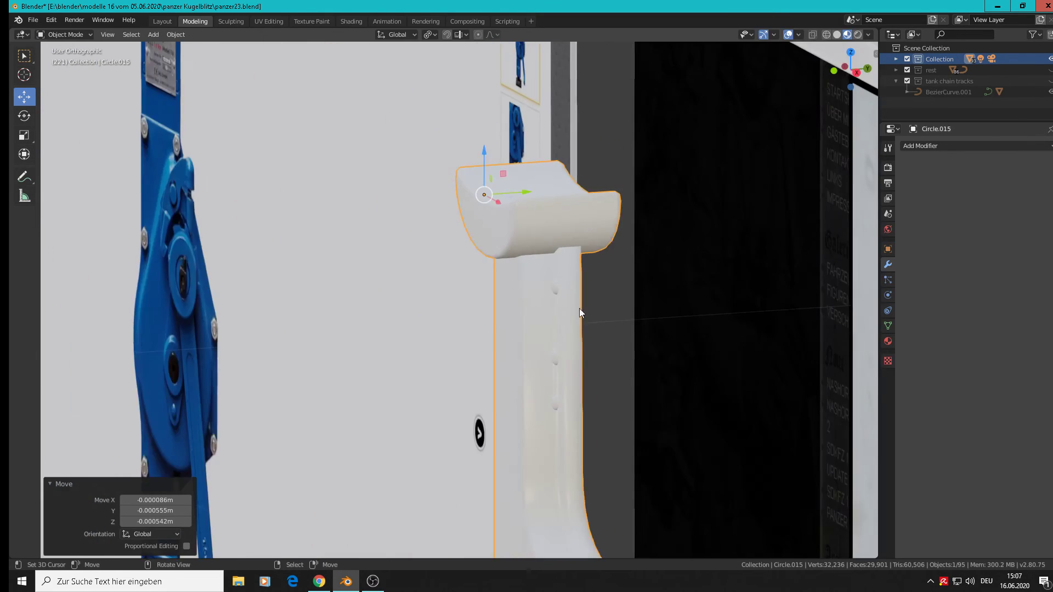
# Move the rivet under the jack housing's lower bend along Y toward the flange and scale it to 0.832
pyautogui.keyDown('shift'); pyautogui.moveTo(635, 447); pyautogui.dragTo(765, 124, button='middle'); pyautogui.keyUp('shift')
pyautogui.moveTo(797, 285); pyautogui.dragTo(511, 222, button='middle')
pyautogui.scroll(2, 841, 251)
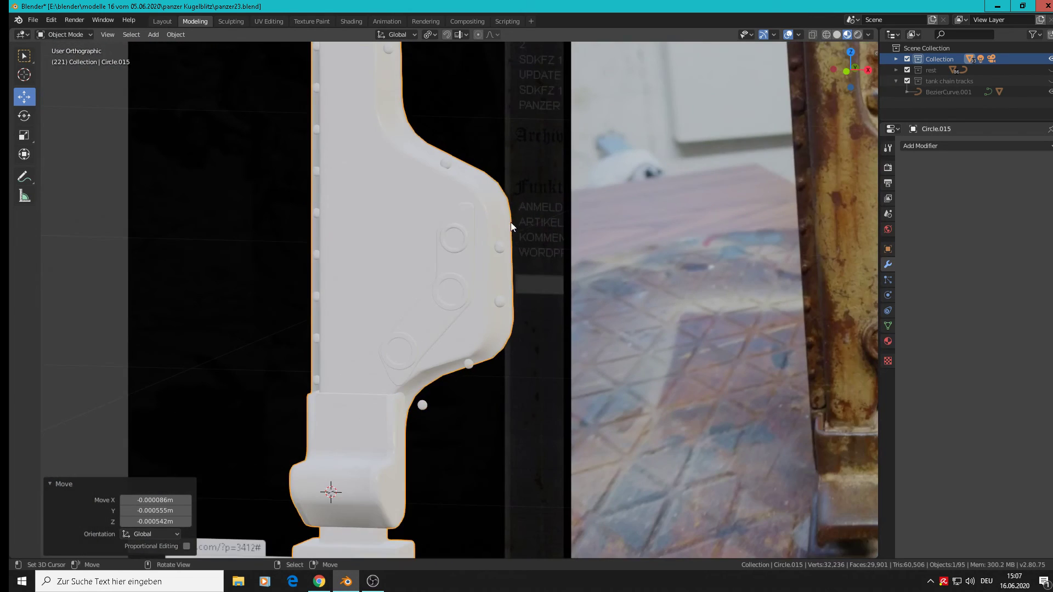
pyautogui.click(446, 162)
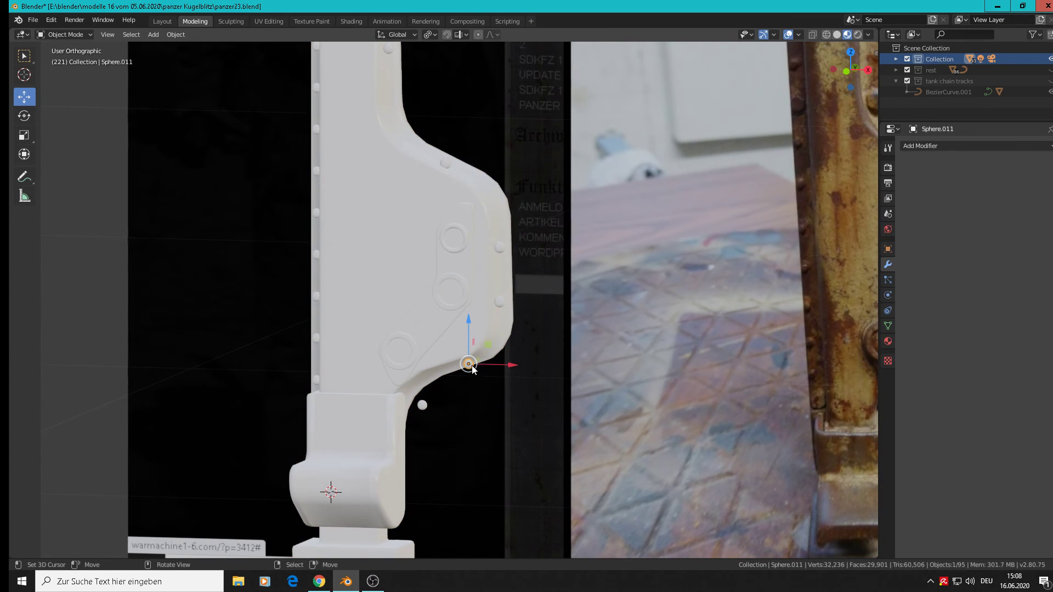
pyautogui.scroll(6, 489, 394)
pyautogui.moveTo(489, 379); pyautogui.dragTo(433, 334, button='middle')
pyautogui.moveTo(470, 307); pyautogui.dragTo(502, 300)
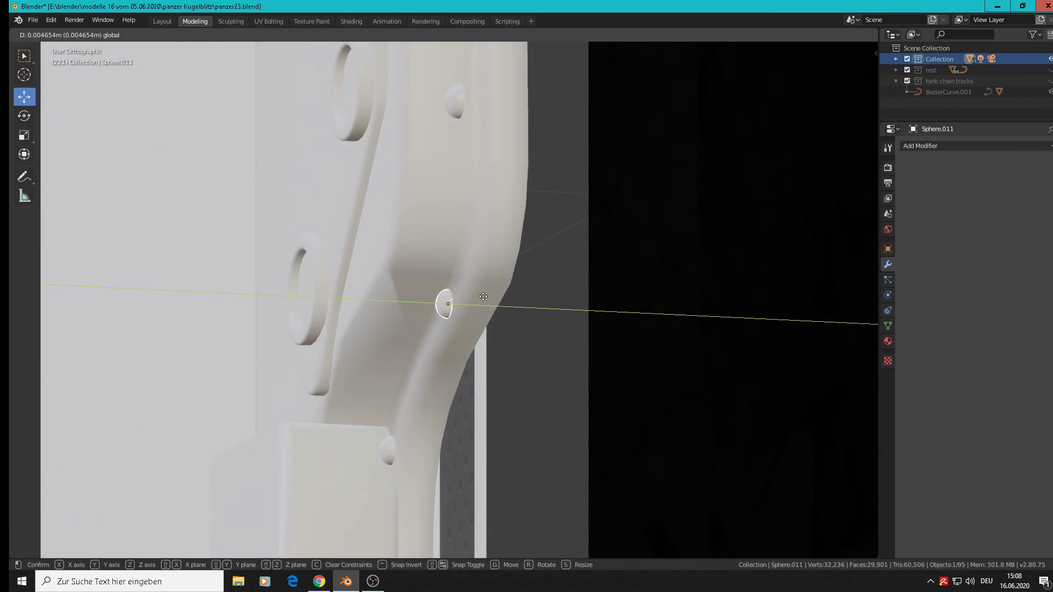
pyautogui.press('s')
pyautogui.click(484, 300)
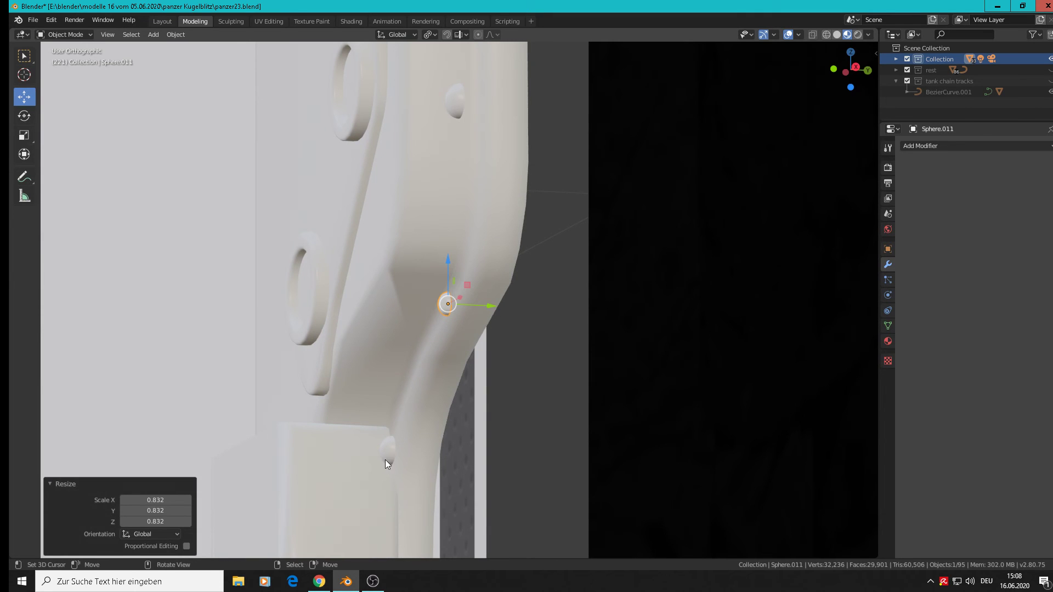
# Move the lowest loose rivet 0.006 m along Y and -0.0119 m along X toward the housing's curved flange
pyautogui.moveTo(386, 464); pyautogui.dragTo(493, 458, button='middle')
pyautogui.hotkey('shift', 'd')
pyautogui.press('y')
pyautogui.click(449, 452)
pyautogui.press('g')
pyautogui.press('x')
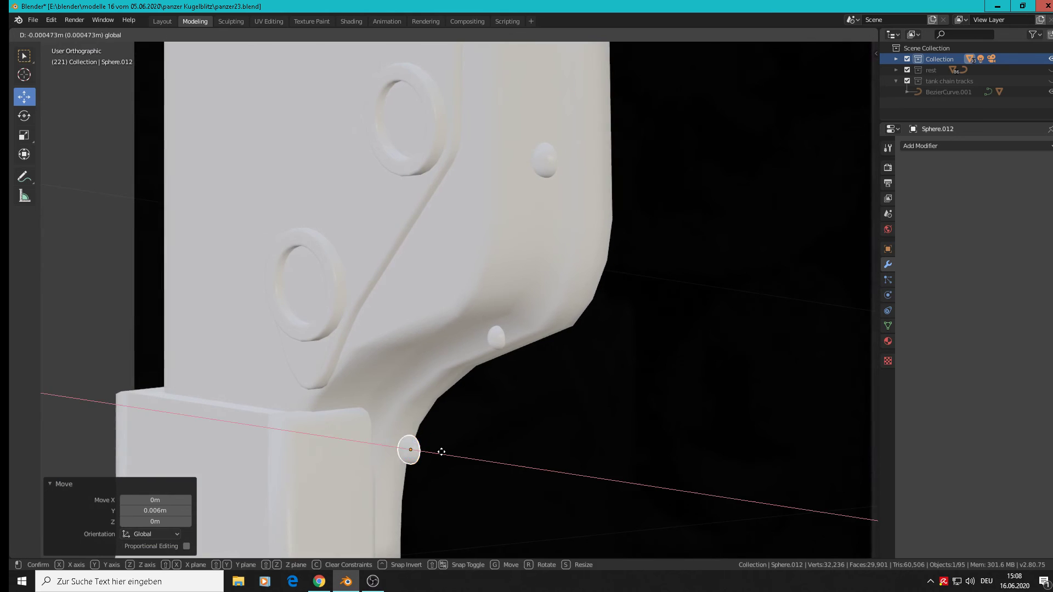
pyautogui.click(397, 423)
# Raise the lowest rivet along Z onto the curved flange above the foot and shift it 0.00325 m along X
pyautogui.press('g')
pyautogui.press('z')
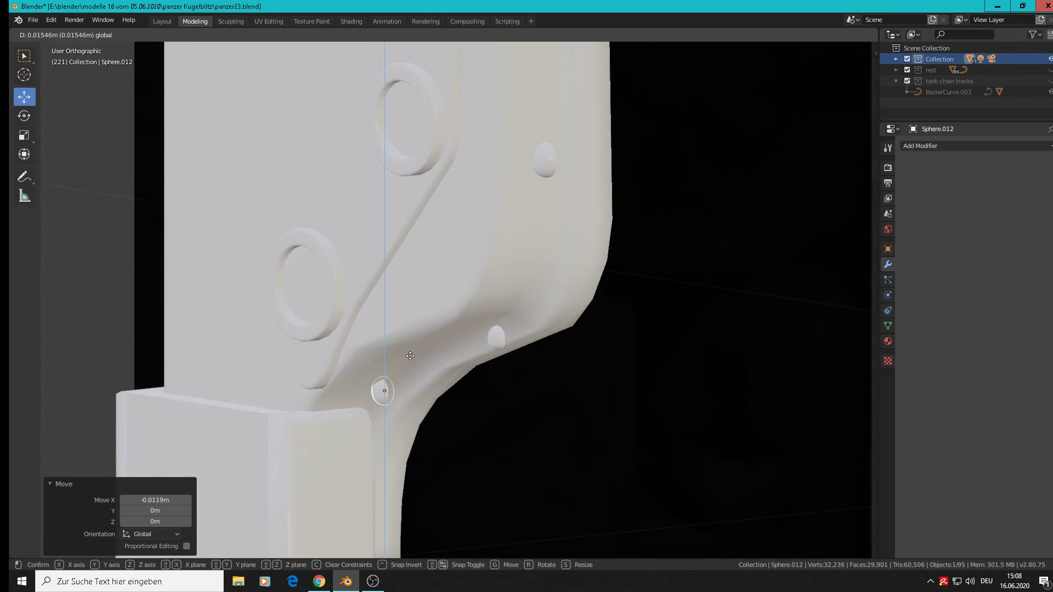
pyautogui.click(409, 381)
pyautogui.press('g')
pyautogui.press('x')
pyautogui.click(416, 397)
# Move the arrayed rivet row on the jack's straight edge 0.00486 m along Y
pyautogui.moveTo(417, 397); pyautogui.dragTo(364, 166, button='middle')
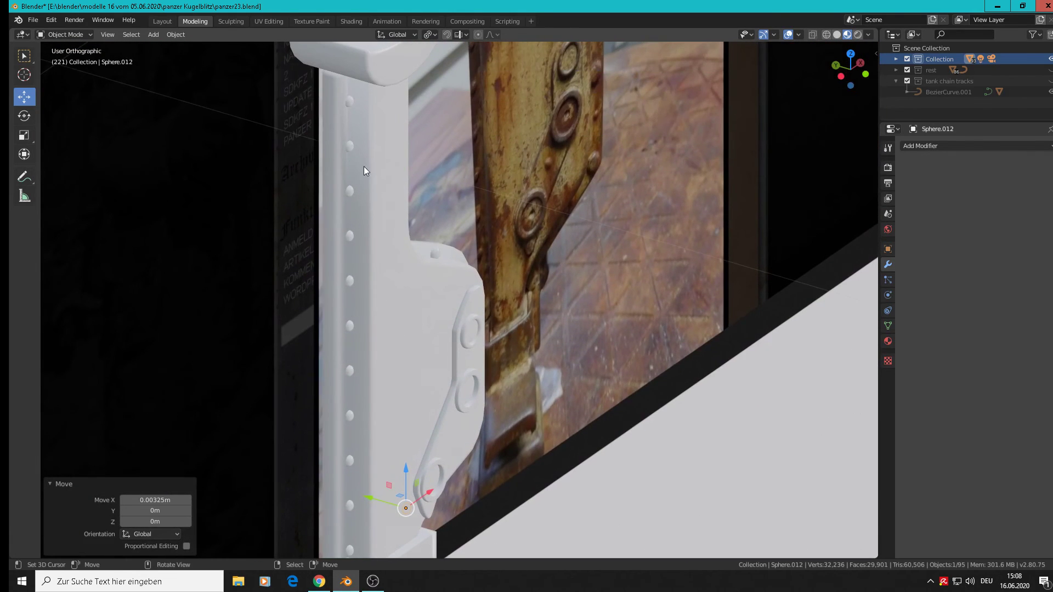
pyautogui.click(353, 104)
pyautogui.press('g')
pyautogui.press('y')
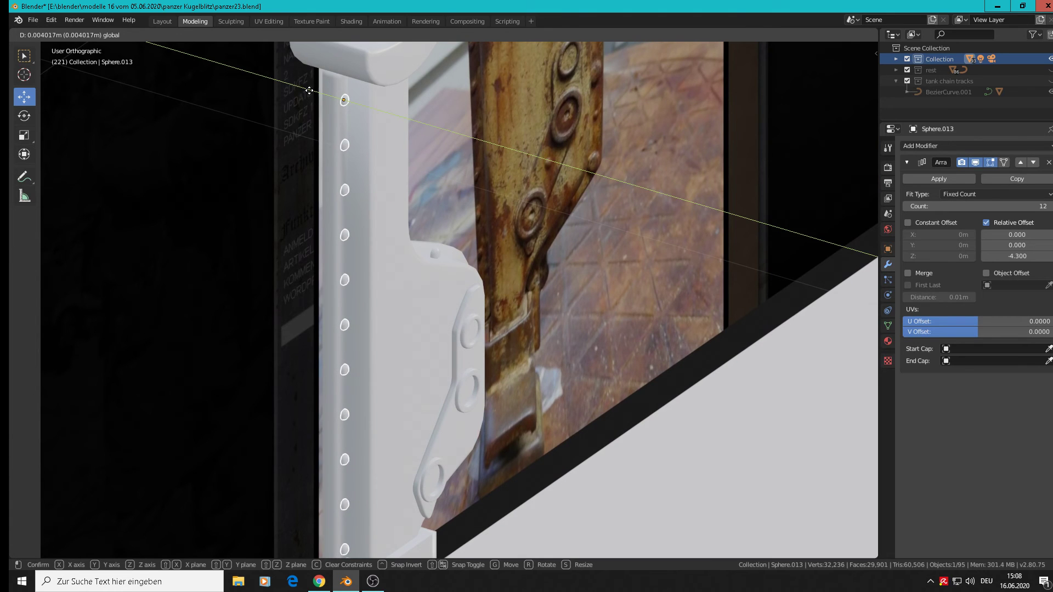
pyautogui.moveTo(309, 90); pyautogui.dragTo(309, 91)
# Apply the Array modifier on the straight-edge rivet row and join the rivets to the jack body
pyautogui.keyDown('shift'); pyautogui.moveTo(536, 331); pyautogui.dragTo(737, 233, button='middle'); pyautogui.keyUp('shift')
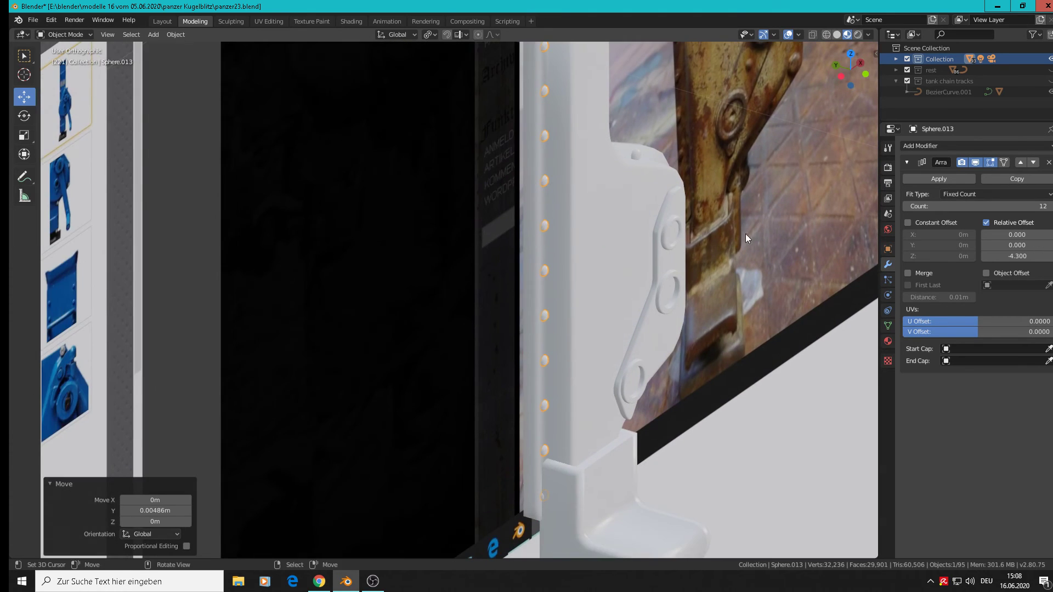
pyautogui.click(930, 179)
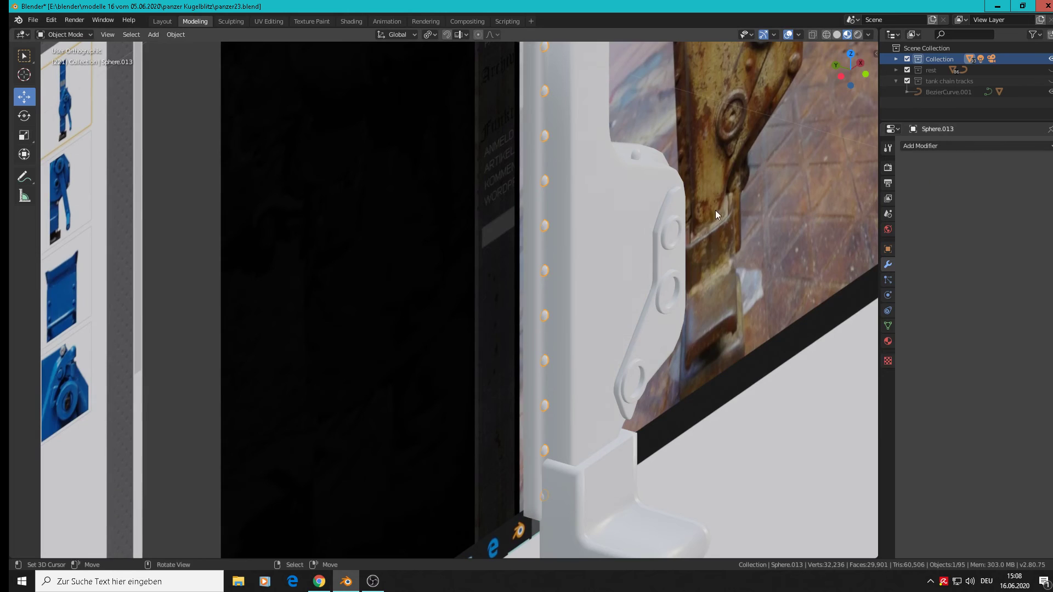
pyautogui.moveTo(716, 211); pyautogui.dragTo(653, 223, button='middle')
pyautogui.keyDown('shift'); pyautogui.click(616, 230); pyautogui.keyUp('shift')
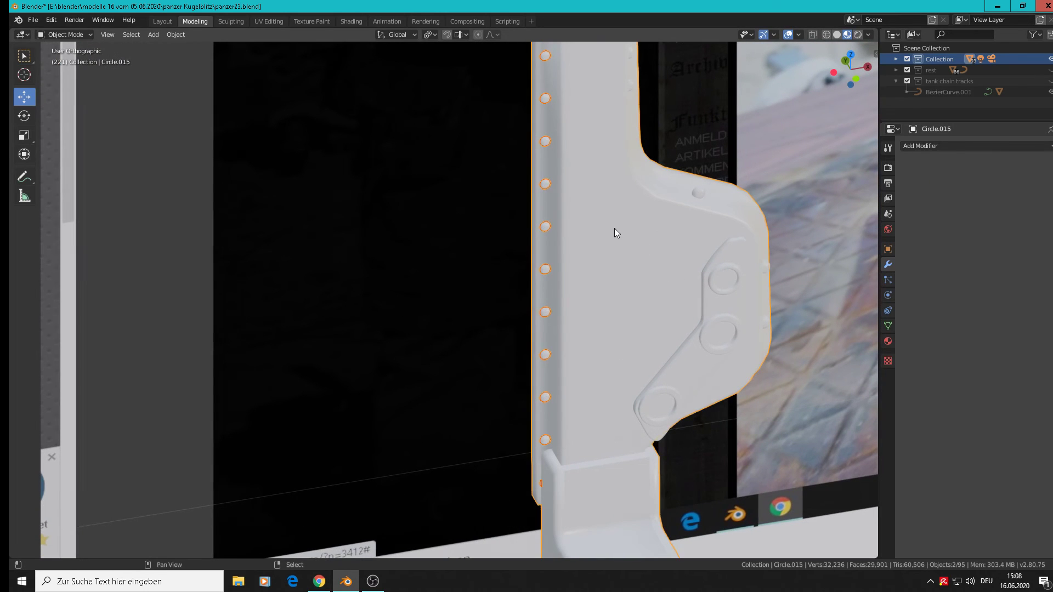
pyautogui.click(175, 34)
pyautogui.click(187, 140)
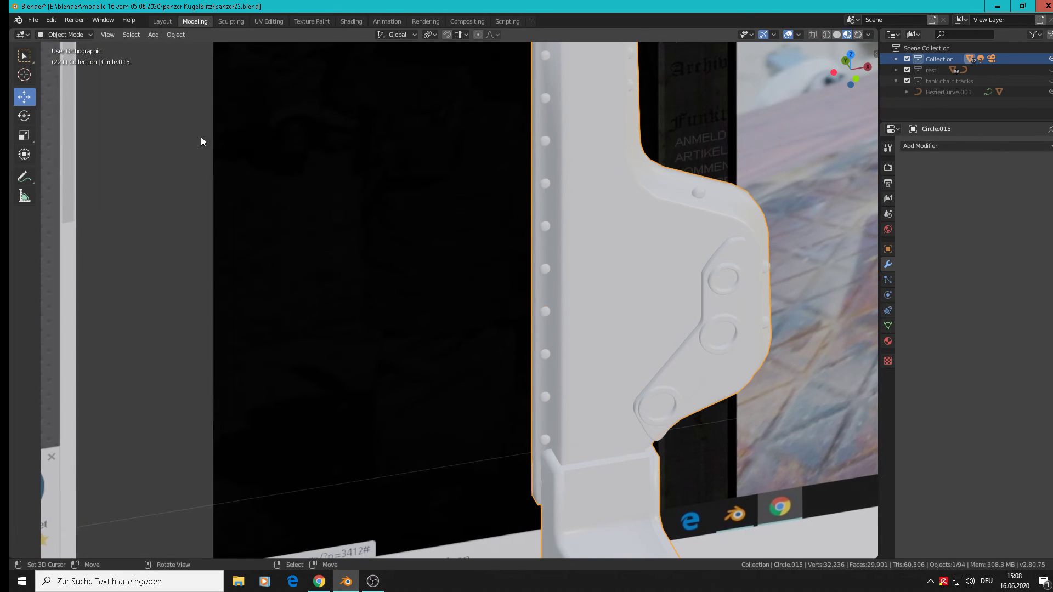
pyautogui.moveTo(526, 220); pyautogui.dragTo(470, 206, button='middle')
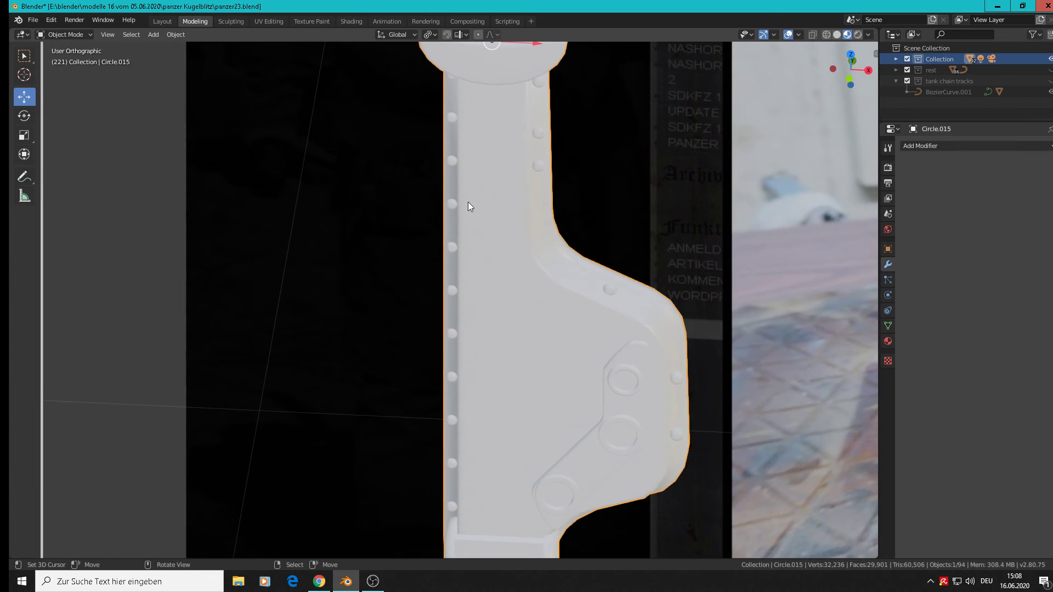
pyautogui.click(540, 81)
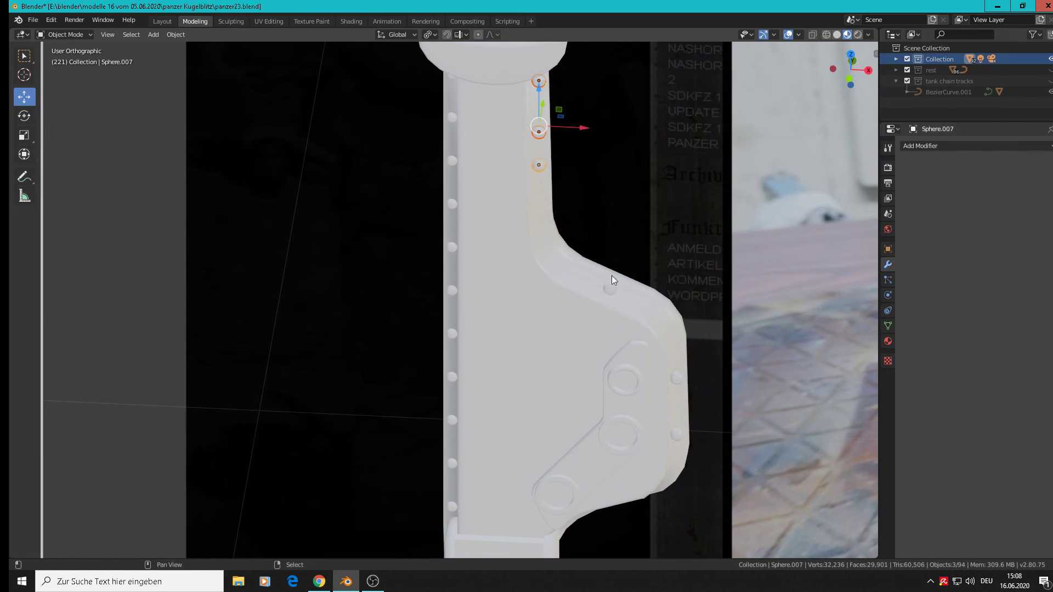
pyautogui.keyDown('shift'); pyautogui.moveTo(637, 344); pyautogui.dragTo(583, 337, button='middle'); pyautogui.keyUp('shift')
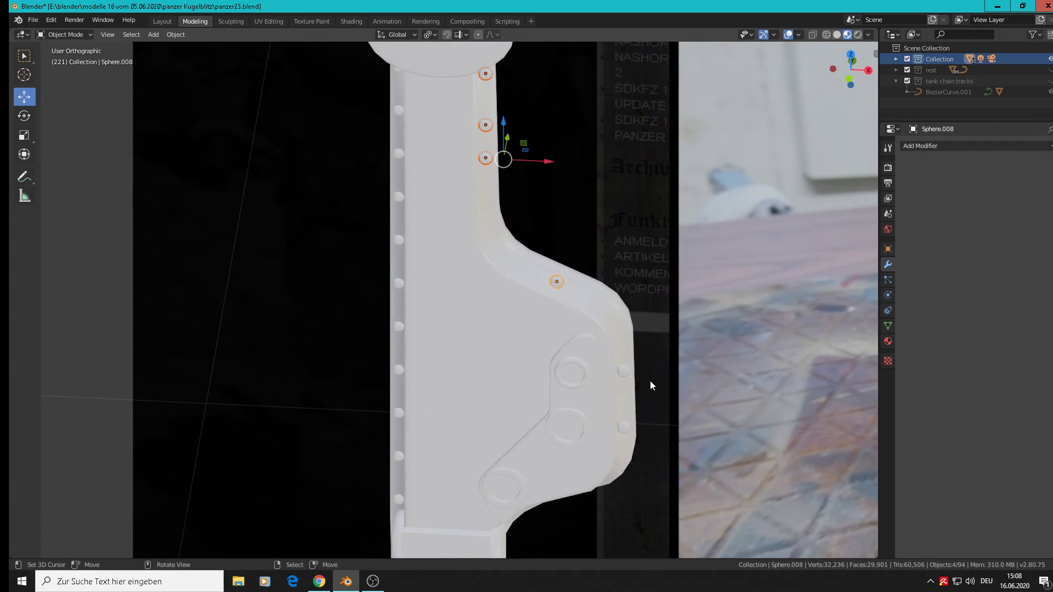
pyautogui.keyDown('shift'); pyautogui.click(624, 372); pyautogui.keyUp('shift')
pyautogui.keyDown('shift'); pyautogui.click(623, 427); pyautogui.keyUp('shift')
pyautogui.keyDown('shift'); pyautogui.moveTo(632, 430); pyautogui.dragTo(757, 206, button='middle'); pyautogui.keyUp('shift')
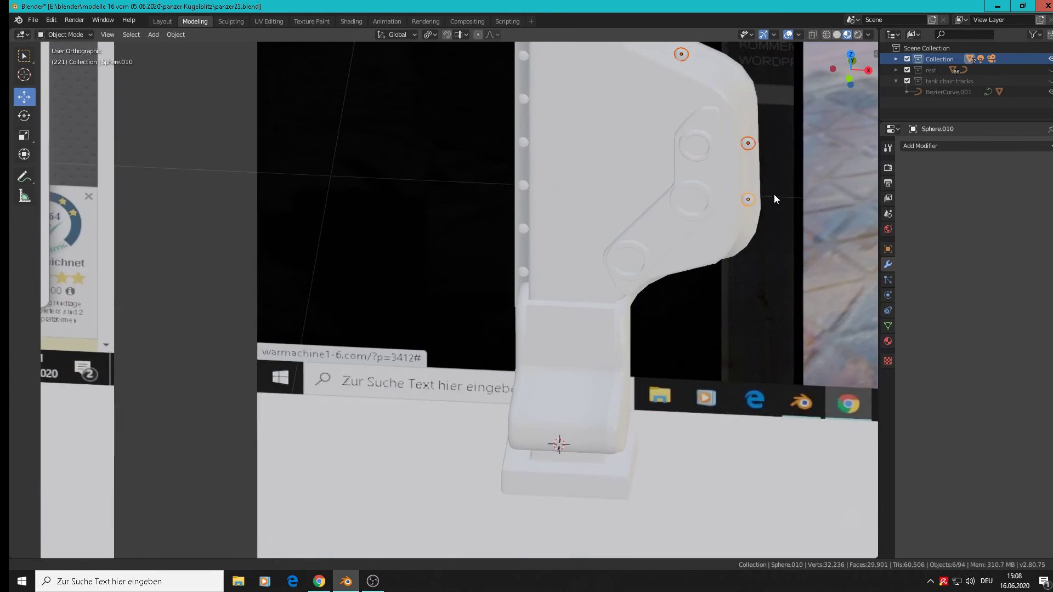
pyautogui.scroll(6, 720, 304)
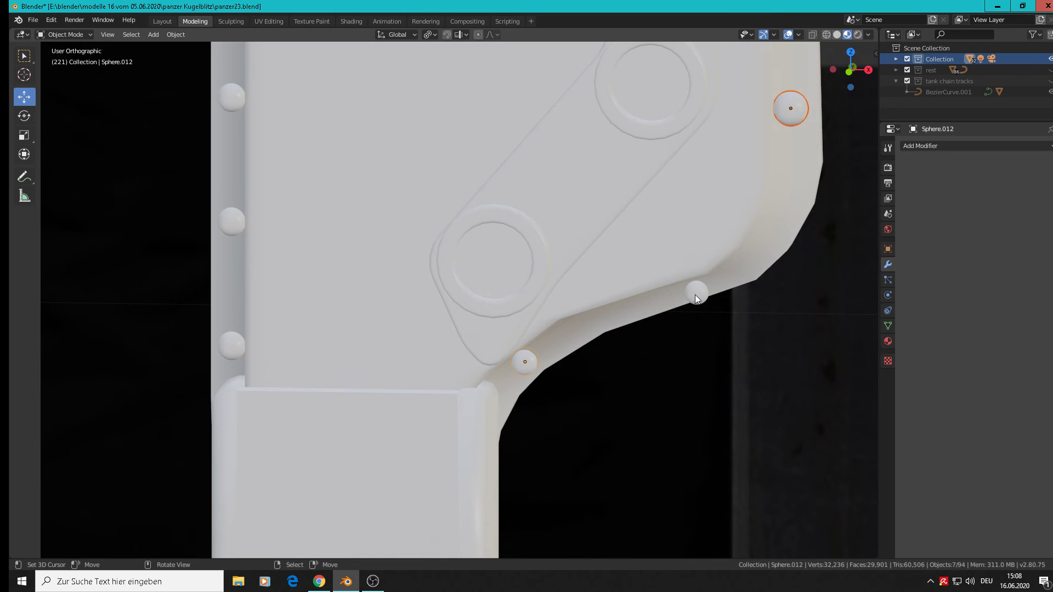
# Reposition the rivet under the housing's lower bend onto the flange, finishing with a 0.000847 m move along Y
pyautogui.click(696, 294)
pyautogui.press('g')
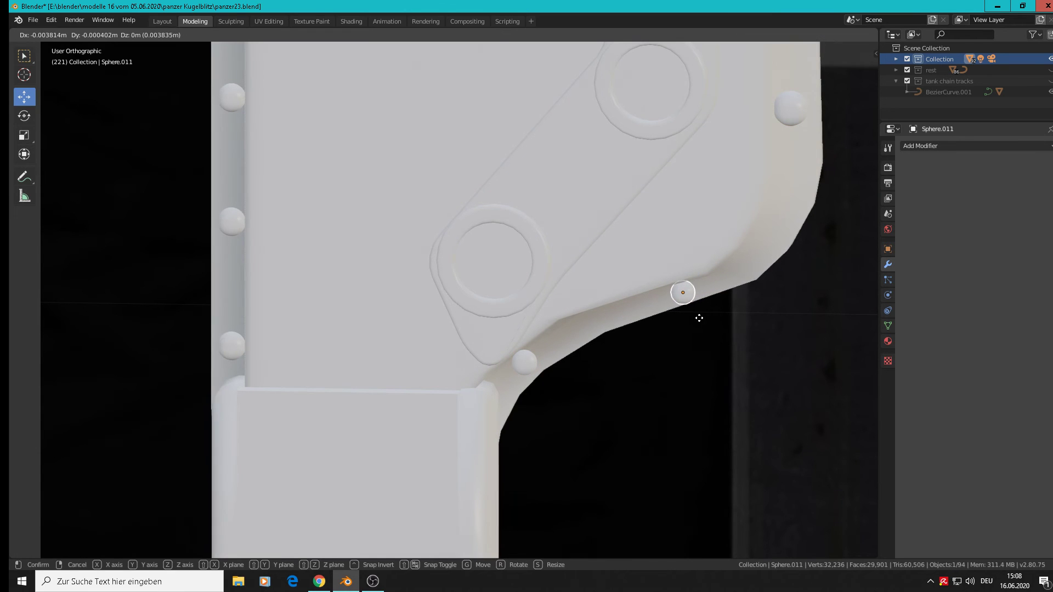
pyautogui.click(690, 312)
pyautogui.moveTo(690, 312); pyautogui.dragTo(680, 259, button='middle')
pyautogui.moveTo(680, 258); pyautogui.dragTo(680, 280)
pyautogui.moveTo(679, 280); pyautogui.dragTo(607, 358, button='middle')
pyautogui.moveTo(681, 272); pyautogui.dragTo(679, 253)
pyautogui.moveTo(722, 289)
pyautogui.mouseDown()
pyautogui.moveTo(737, 287)
pyautogui.moveTo(725, 286)
pyautogui.mouseUp()
pyautogui.click(725, 286)
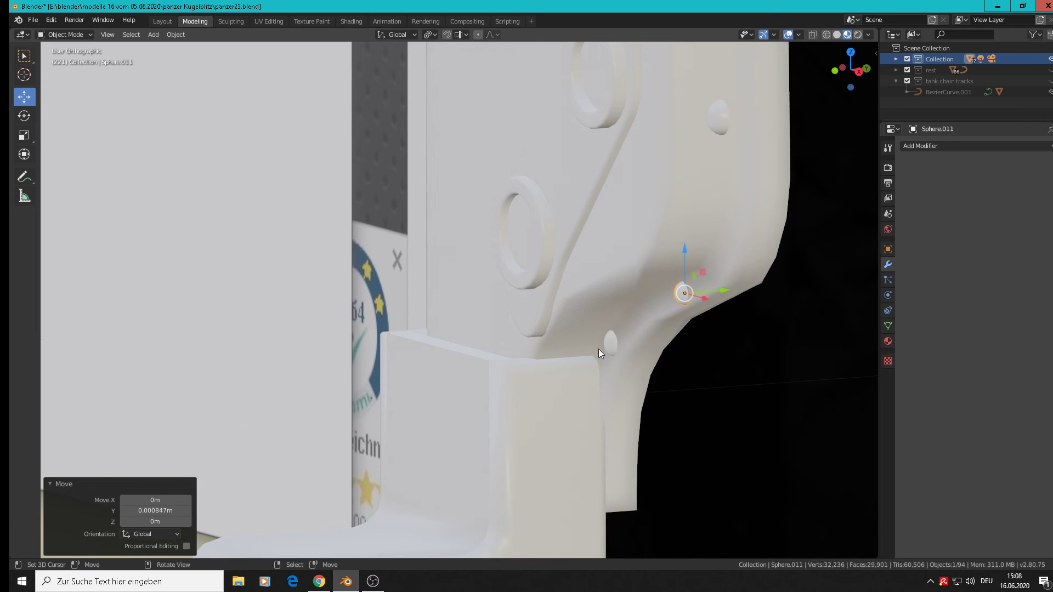
# Select seven of the flange rivets together with the jack body and join them into one object
pyautogui.keyDown('shift'); pyautogui.click(612, 342); pyautogui.keyUp('shift')
pyautogui.keyDown('shift'); pyautogui.click(715, 122); pyautogui.keyUp('shift')
pyautogui.moveTo(715, 122); pyautogui.dragTo(692, 268, button='middle')
pyautogui.keyDown('shift'); pyautogui.click(685, 261); pyautogui.keyUp('shift')
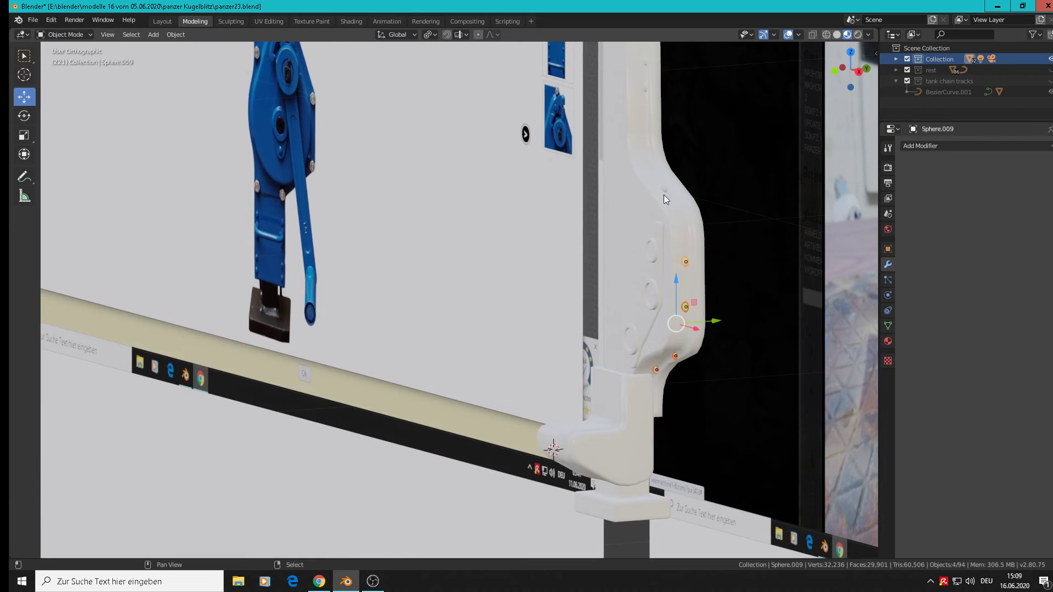
pyautogui.keyDown('shift'); pyautogui.click(664, 187); pyautogui.keyUp('shift')
pyautogui.keyDown('shift'); pyautogui.click(645, 86); pyautogui.keyUp('shift')
pyautogui.keyDown('shift'); pyautogui.click(644, 67); pyautogui.keyUp('shift')
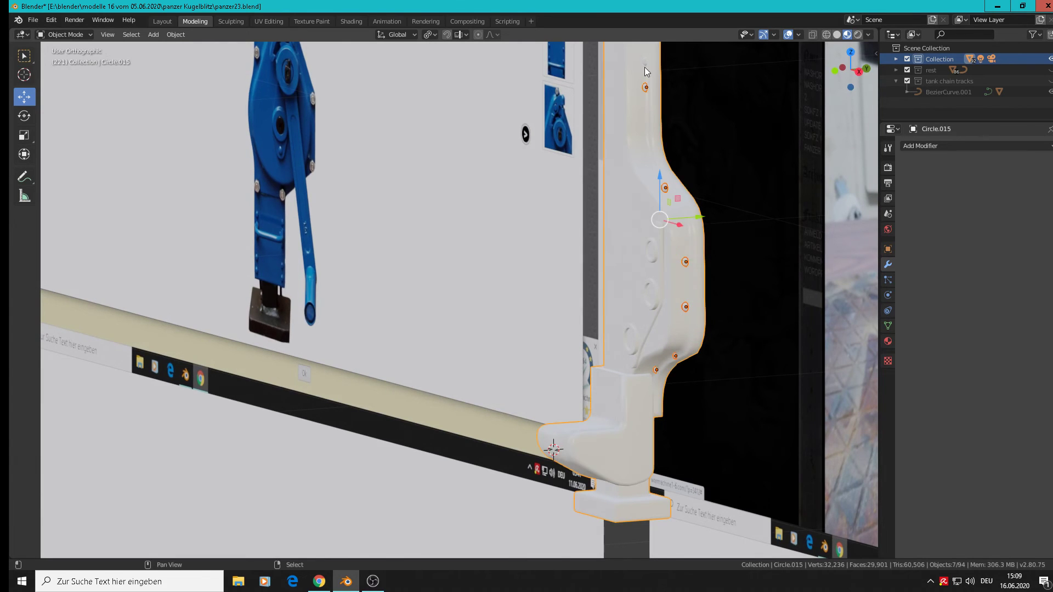
pyautogui.keyDown('shift'); pyautogui.click(644, 61); pyautogui.keyUp('shift')
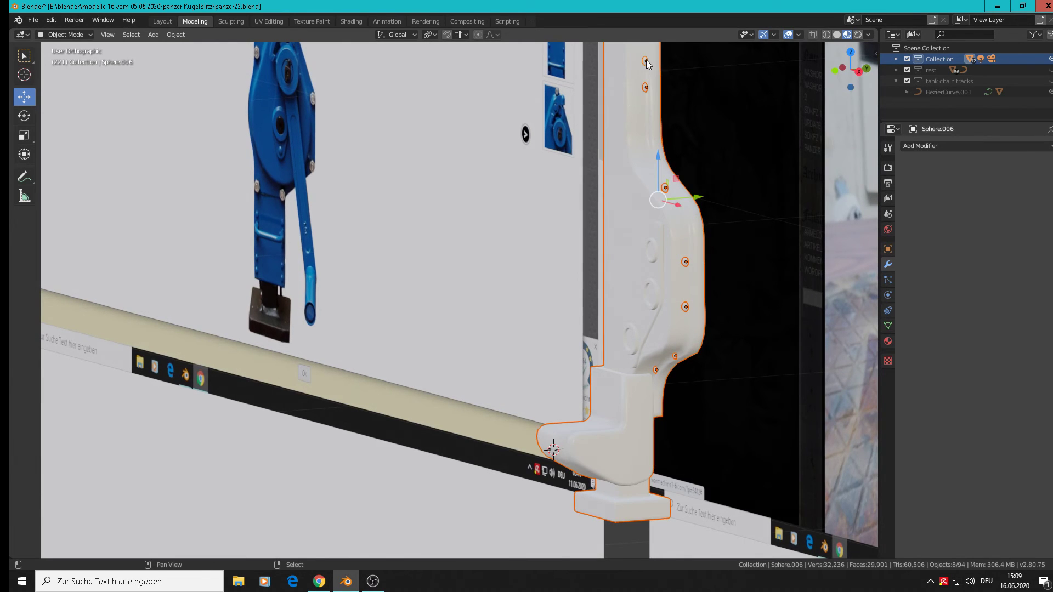
pyautogui.click(176, 35)
pyautogui.click(192, 141)
# Select the three round rings and the angled side plate on the housing and join them into one object
pyautogui.moveTo(610, 237); pyautogui.dragTo(673, 255, button='middle')
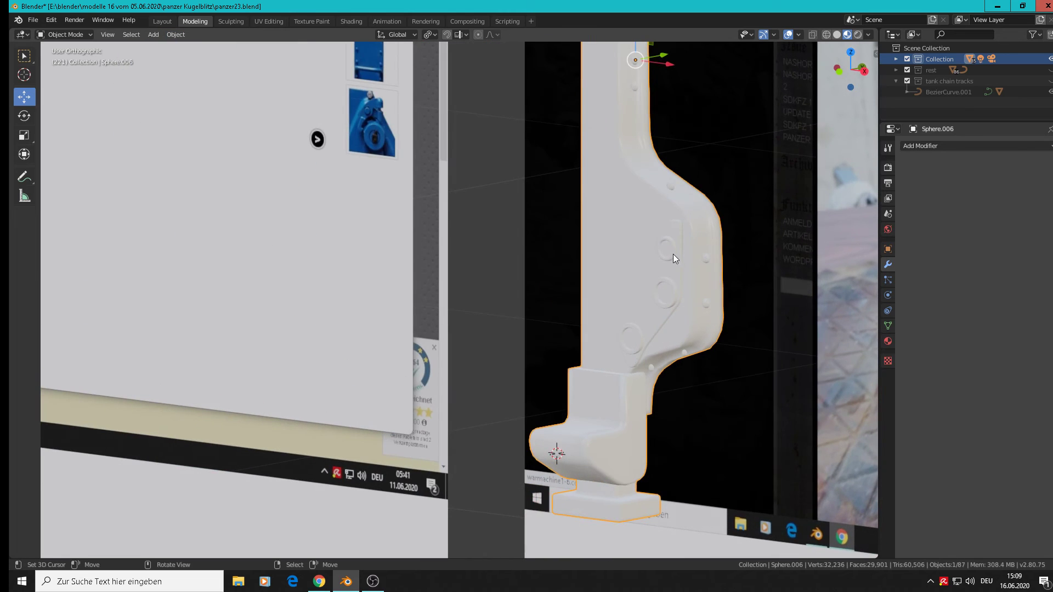
pyautogui.scroll(2, 673, 255)
pyautogui.keyDown('shift'); pyautogui.click(667, 289); pyautogui.keyUp('shift')
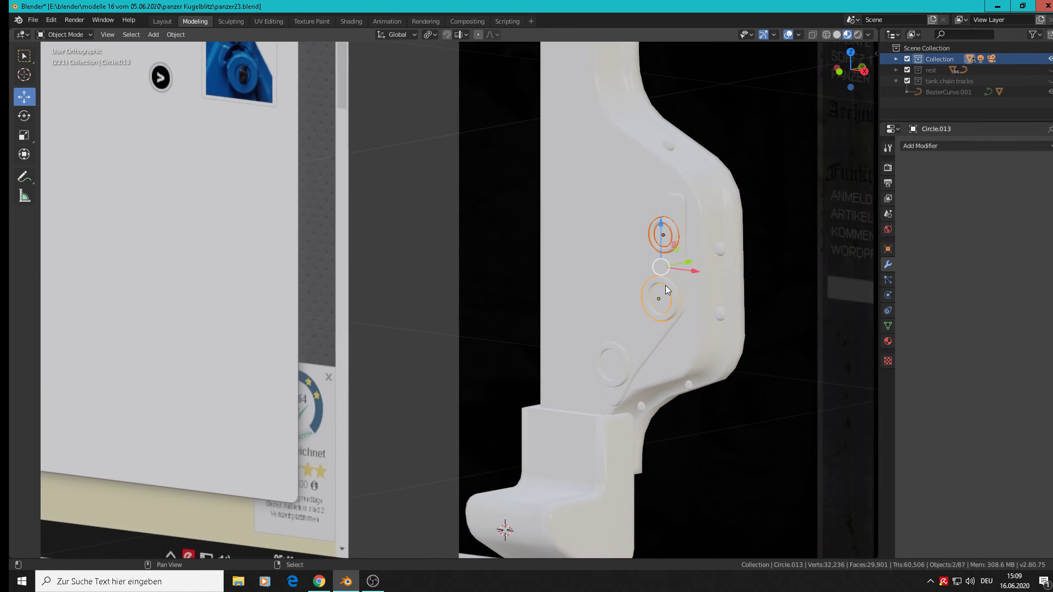
pyautogui.keyDown('shift'); pyautogui.click(630, 361); pyautogui.keyUp('shift')
pyautogui.keyDown('shift'); pyautogui.click(653, 344); pyautogui.keyUp('shift')
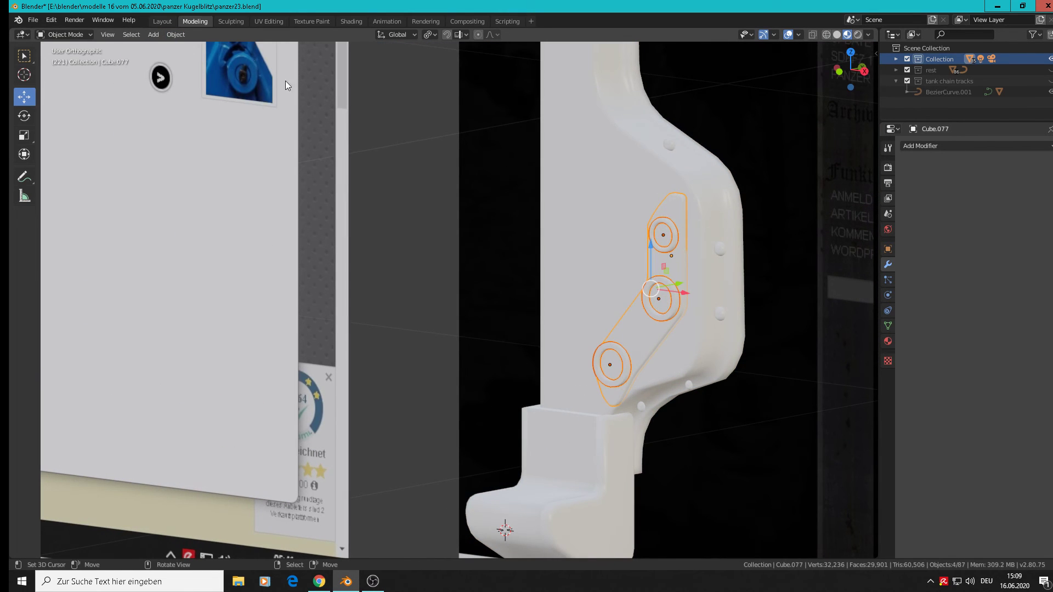
pyautogui.click(172, 34)
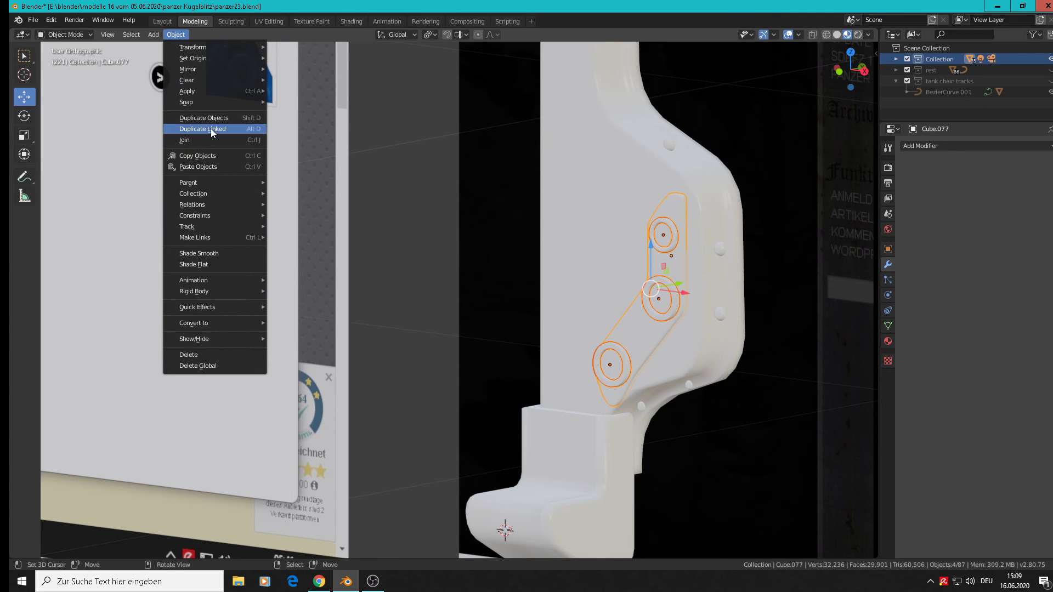
pyautogui.click(196, 140)
# Move the jack -0.862 m along Y to check for unjoined parts, and undo the move
pyautogui.scroll(-3, 596, 242)
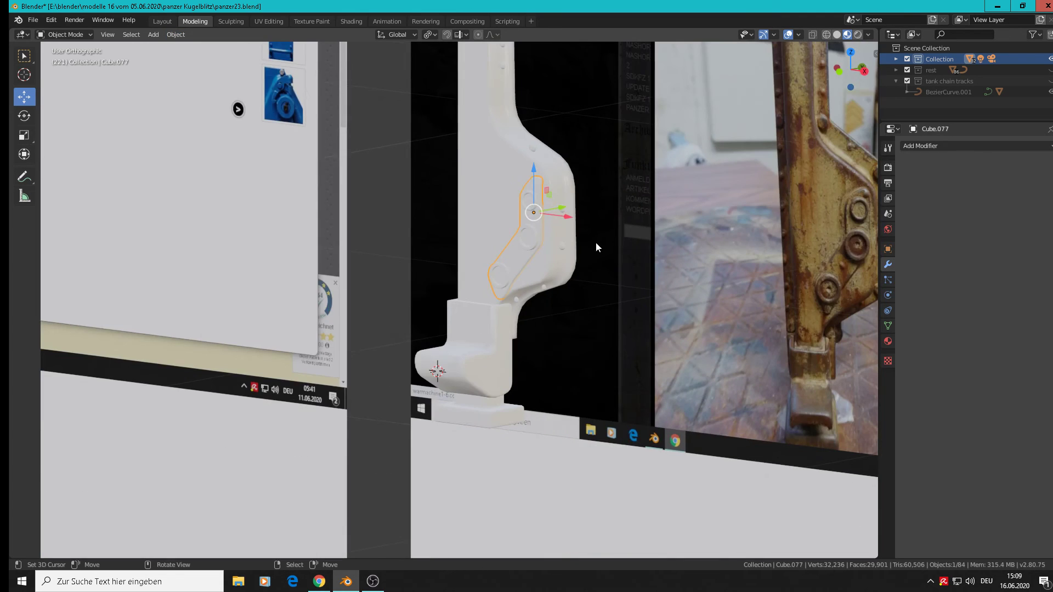
pyautogui.moveTo(596, 242); pyautogui.dragTo(543, 338, button='middle')
pyautogui.scroll(-3, 574, 267)
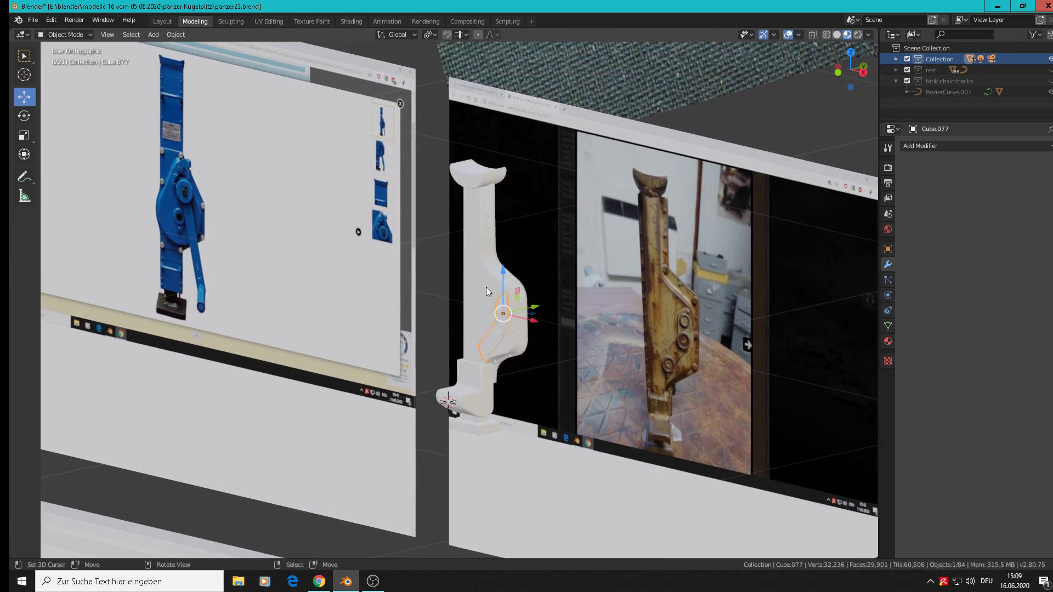
pyautogui.rightClick(486, 287)
pyautogui.moveTo(528, 207); pyautogui.dragTo(246, 266)
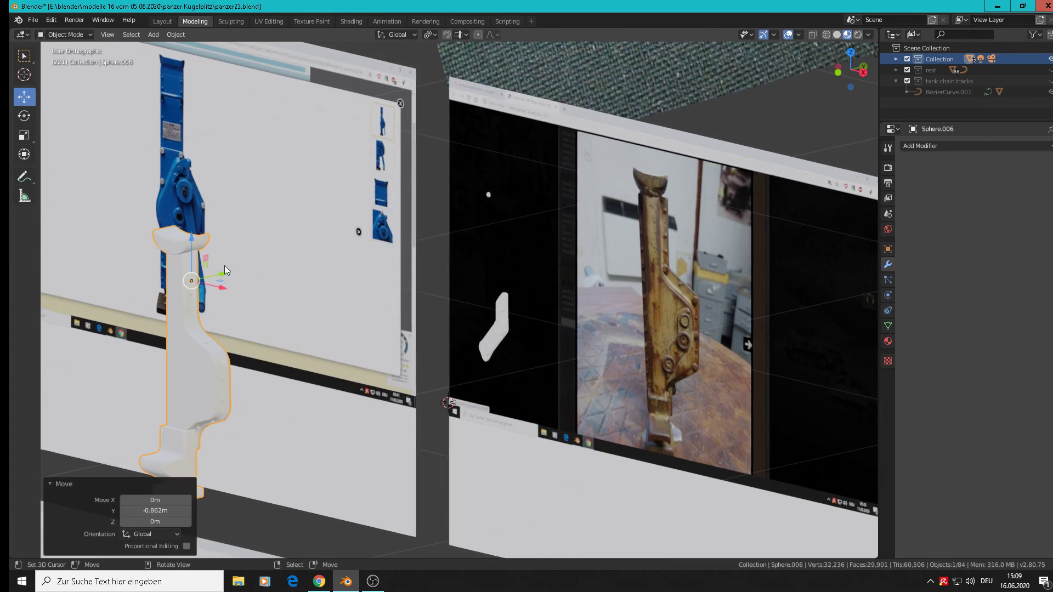
pyautogui.moveTo(357, 238)
pyautogui.mouseDown(button='middle')
pyautogui.moveTo(418, 226)
pyautogui.moveTo(373, 244)
pyautogui.mouseUp(button='middle')
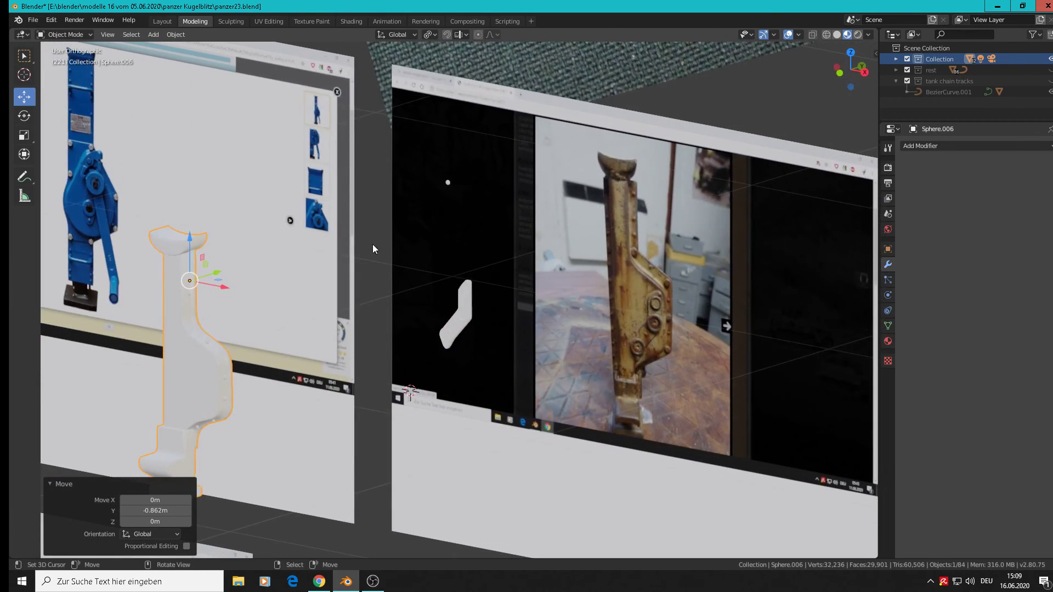
pyautogui.hotkey('ctrl', 'z')
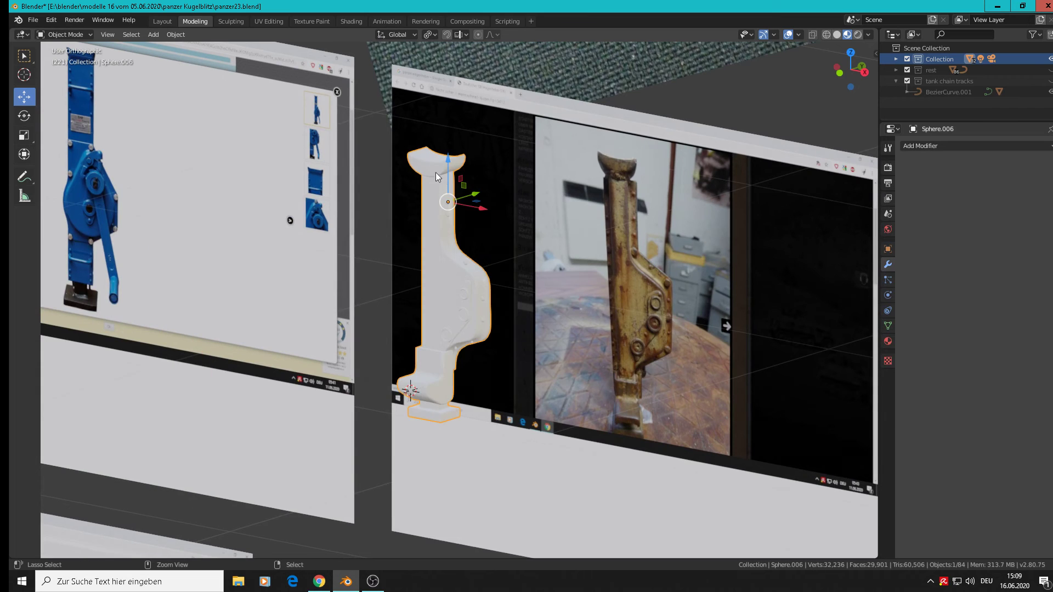
# Join the remaining rivet below the crescent head and the angled side plate with the jack body
pyautogui.scroll(3, 436, 172)
pyautogui.scroll(3, 458, 171)
pyautogui.rightClick(440, 234)
pyautogui.keyDown('shift'); pyautogui.moveTo(513, 319); pyautogui.dragTo(571, 155, button='middle'); pyautogui.keyUp('shift')
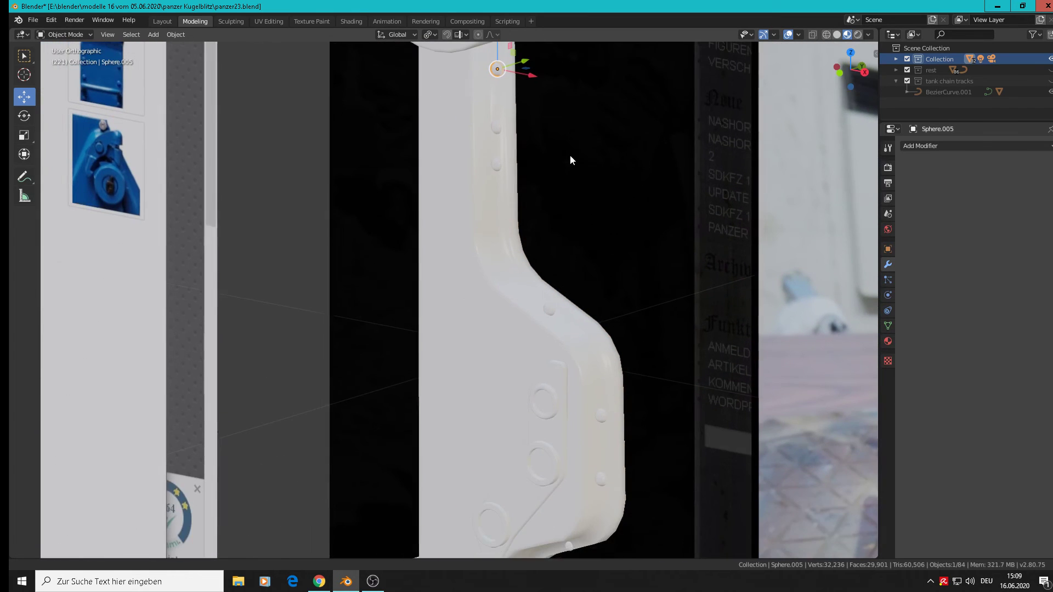
pyautogui.keyDown('shift'); pyautogui.rightClick(552, 396); pyautogui.keyUp('shift')
pyautogui.keyDown('shift'); pyautogui.rightClick(480, 333); pyautogui.keyUp('shift')
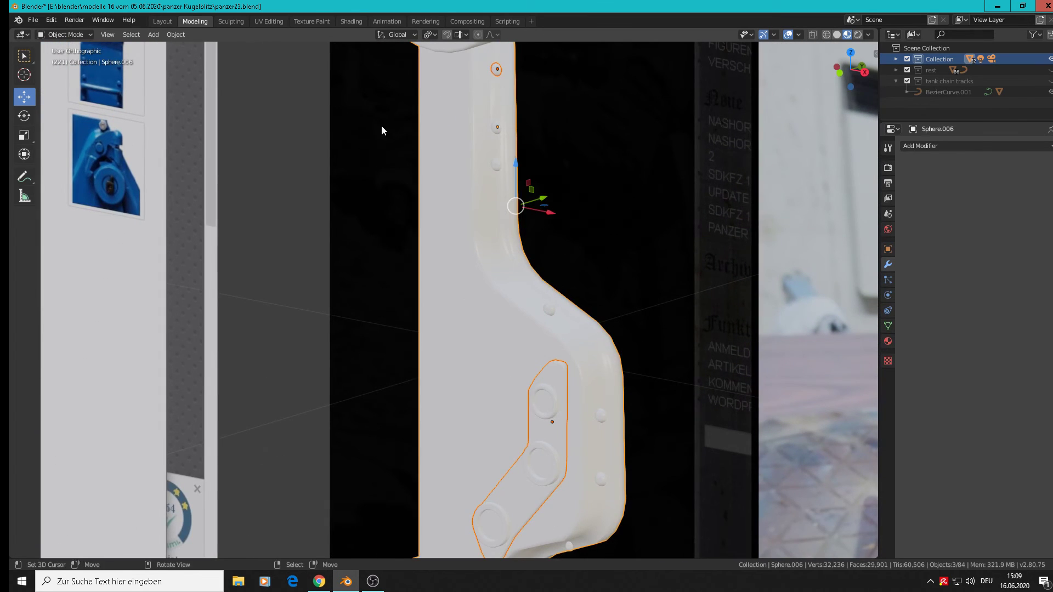
pyautogui.click(177, 34)
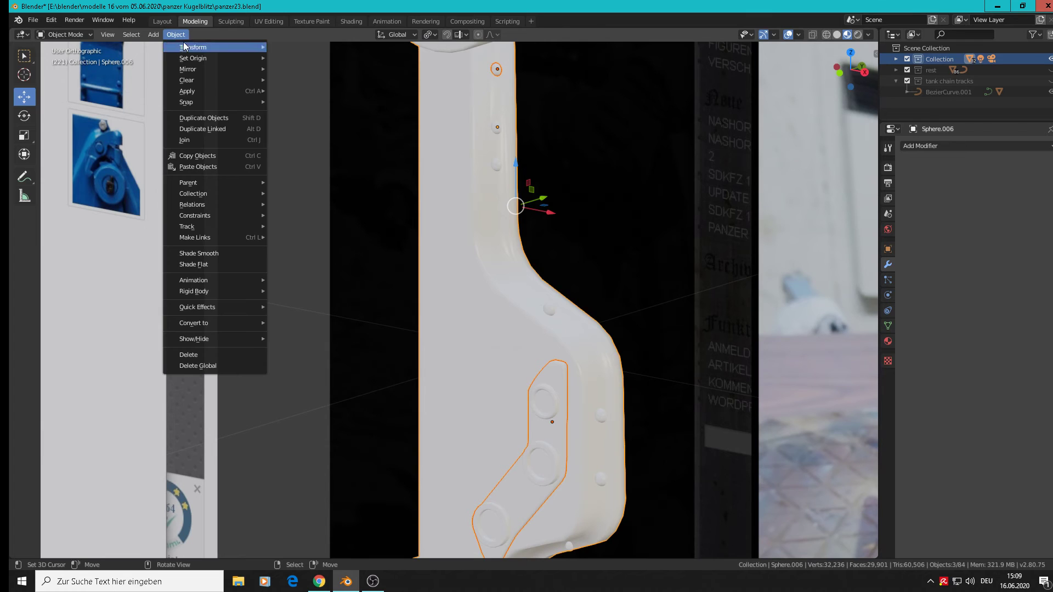
pyautogui.click(188, 140)
# Move the fully joined jack -0.238 m along Y toward the blue jack reference picture
pyautogui.scroll(-5, 393, 211)
pyautogui.moveTo(525, 251); pyautogui.dragTo(482, 262, button='middle')
pyautogui.moveTo(485, 181); pyautogui.dragTo(308, 213)
pyautogui.scroll(-2, 398, 222)
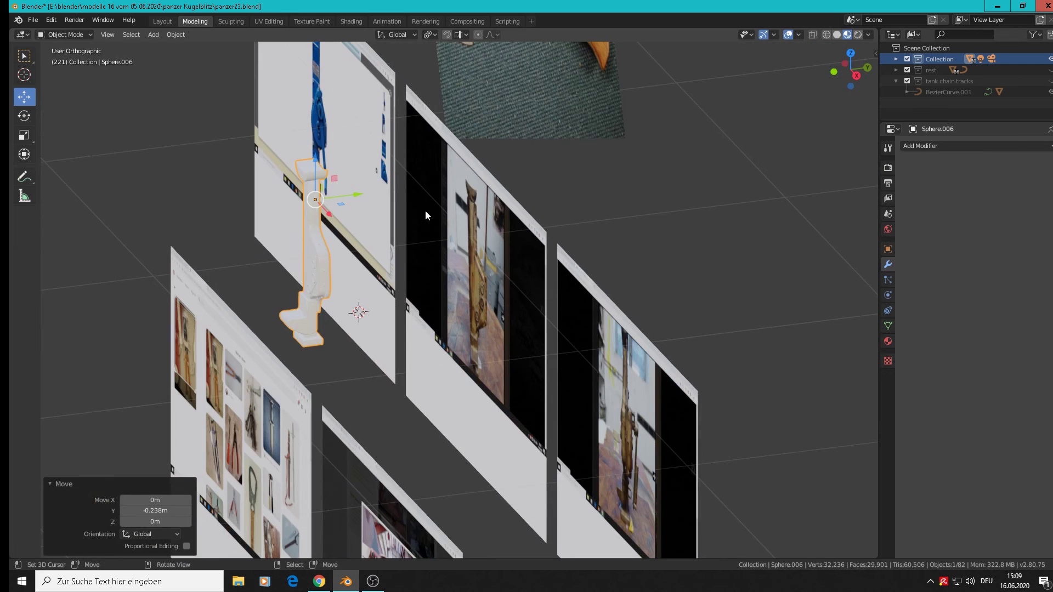
# Place the jack among the finished tank parts between the shovel and the slotted grille, shift it -4.66 m along Y, and deselect it
pyautogui.press('KP_1')
pyautogui.scroll(-4, 423, 208)
pyautogui.scroll(-3, 400, 218)
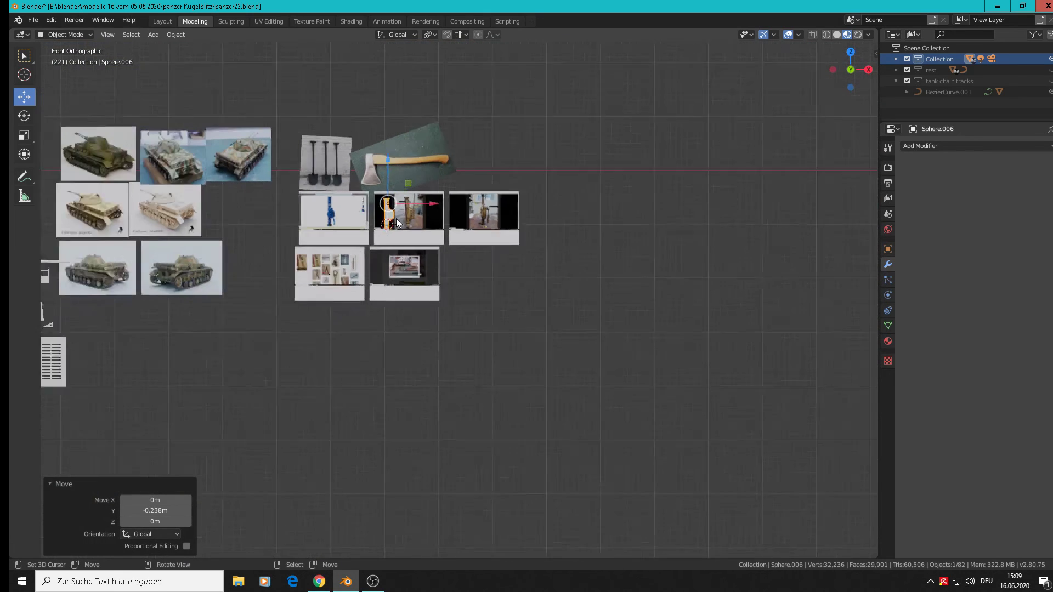
pyautogui.keyDown('shift'); pyautogui.moveTo(447, 225); pyautogui.dragTo(630, 198, button='middle'); pyautogui.keyUp('shift')
pyautogui.press('g')
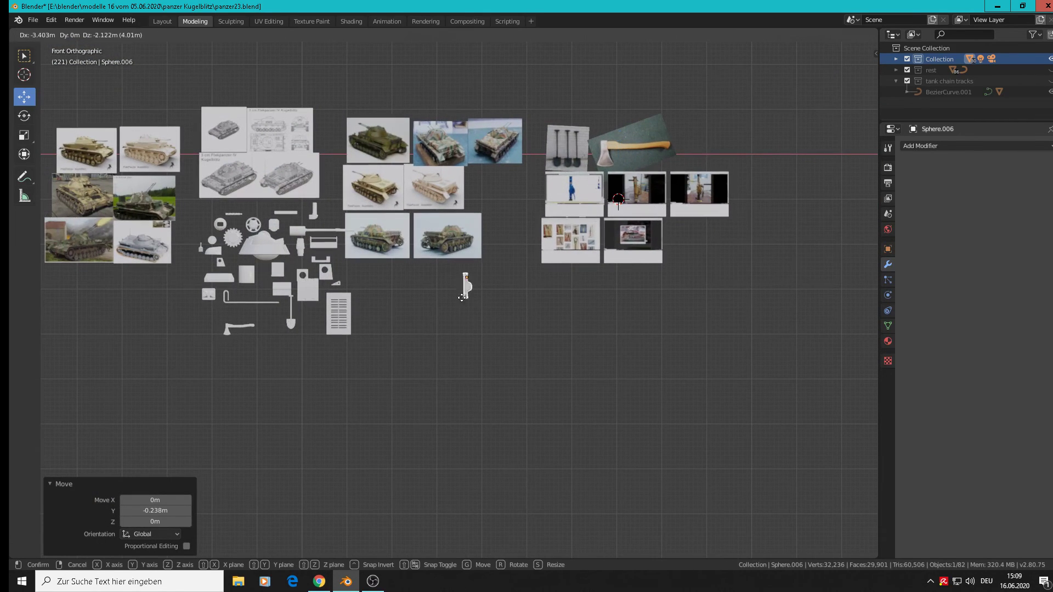
pyautogui.click(323, 321)
pyautogui.moveTo(323, 321); pyautogui.dragTo(224, 351, button='middle')
pyautogui.moveTo(309, 327); pyautogui.dragTo(241, 360)
pyautogui.press('KP_1')
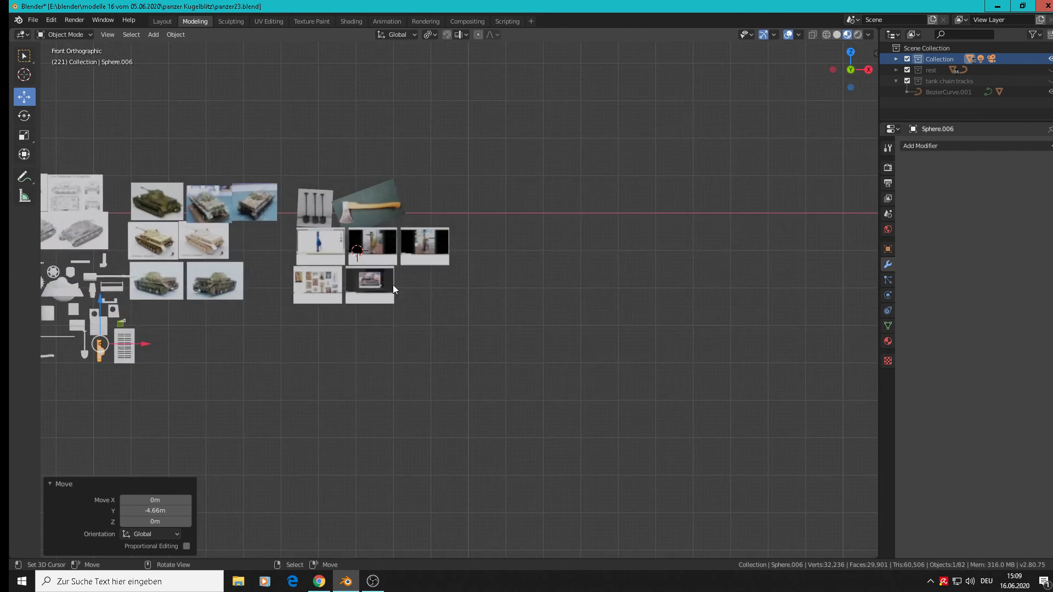
pyautogui.scroll(6, 278, 287)
pyautogui.hotkey('alt', 'a')
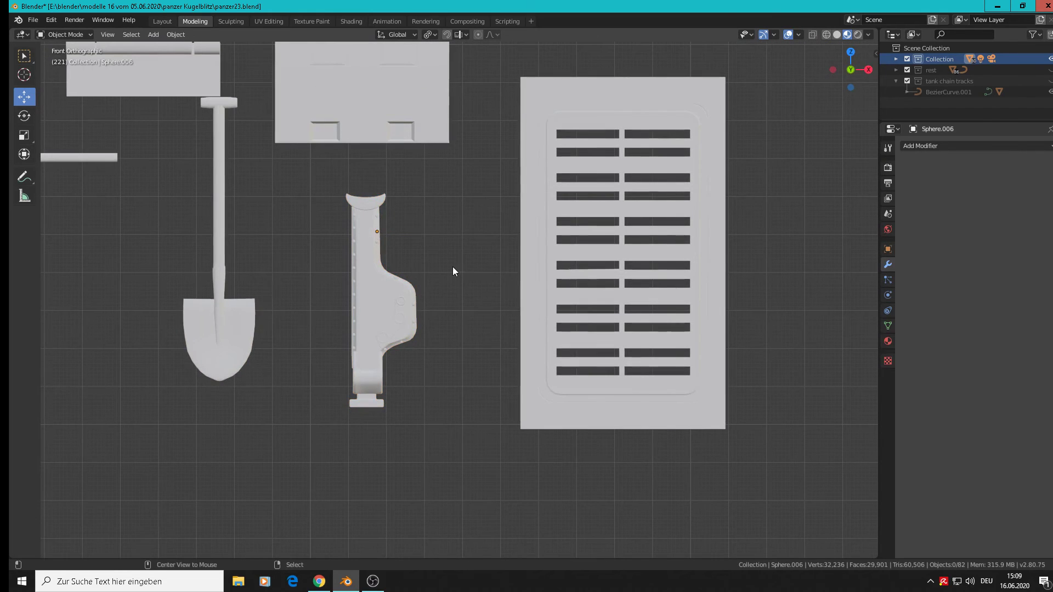
# Check the jack's placement beside the shovel and slotted grille, and save the file
pyautogui.scroll(-1, 452, 266)
pyautogui.moveTo(444, 265)
pyautogui.keyDown('shift'); pyautogui.mouseDown(button='middle')
pyautogui.moveTo(530, 255)
pyautogui.moveTo(502, 266)
pyautogui.moveTo(548, 271)
pyautogui.moveTo(572, 256)
pyautogui.moveTo(541, 247)
pyautogui.moveTo(561, 269)
pyautogui.moveTo(532, 285)
pyautogui.moveTo(454, 275)
pyautogui.mouseUp(button='middle'); pyautogui.keyUp('shift')
pyautogui.scroll(4, 486, 259)
pyautogui.scroll(-3, 544, 249)
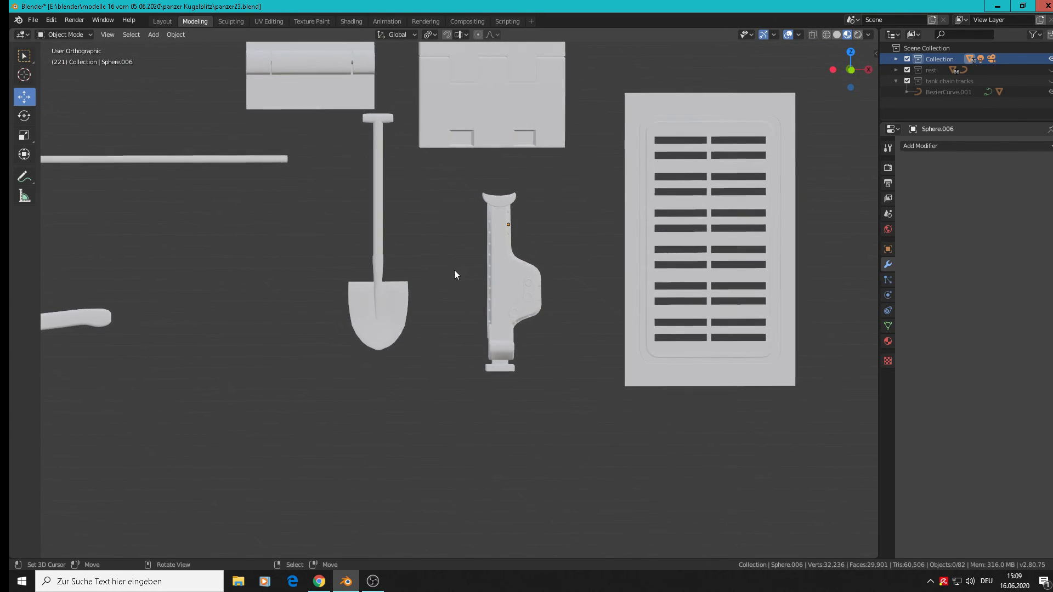
pyautogui.scroll(-6, 455, 275)
pyautogui.click(33, 20)
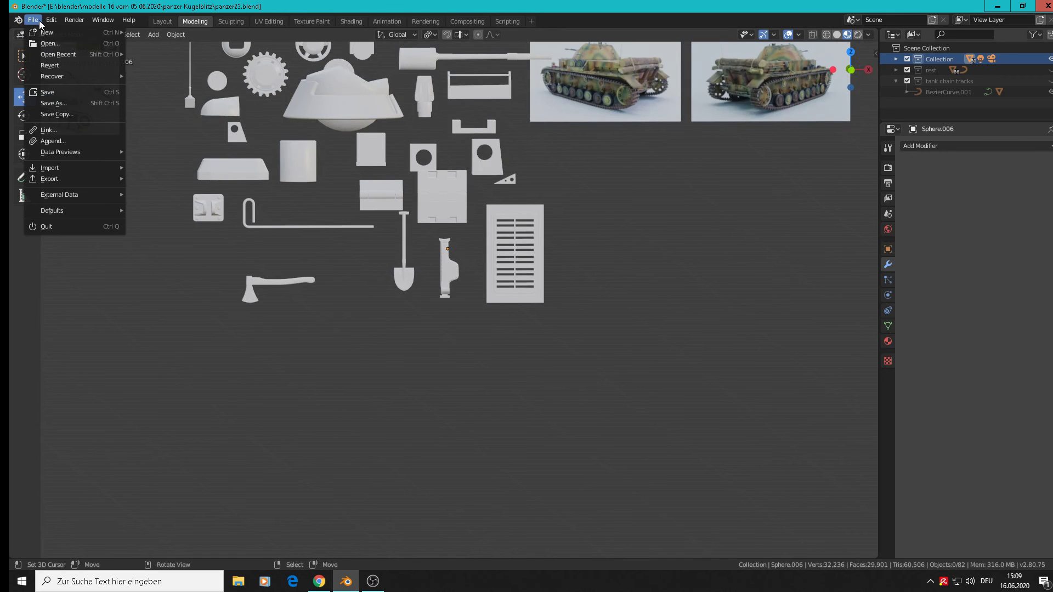
pyautogui.click(37, 95)
# Transfer the three jack reference pictures, the axe picture and the shovel picture to the "rest" collection
pyautogui.keyDown('shift'); pyautogui.moveTo(664, 145); pyautogui.dragTo(436, 258, button='middle'); pyautogui.keyUp('shift')
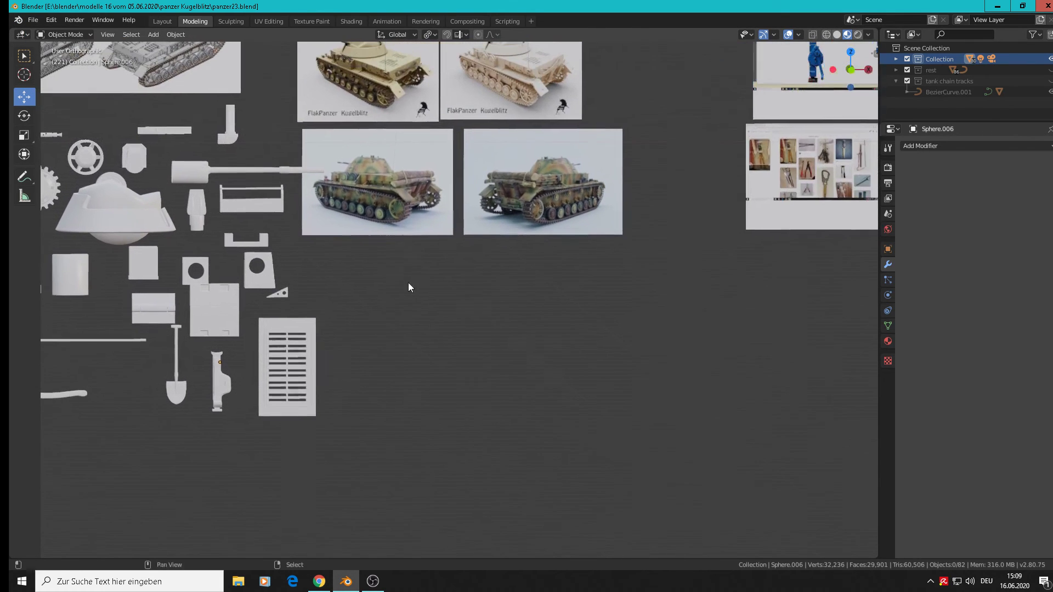
pyautogui.press('KP_1')
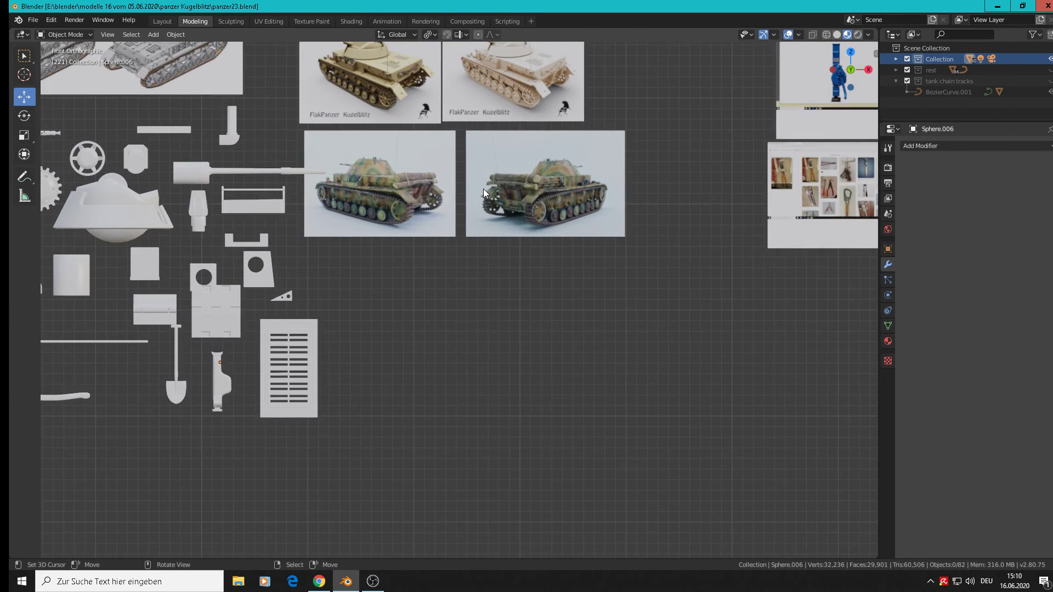
pyautogui.keyDown('shift'); pyautogui.moveTo(812, 219); pyautogui.dragTo(479, 317, button='middle'); pyautogui.keyUp('shift')
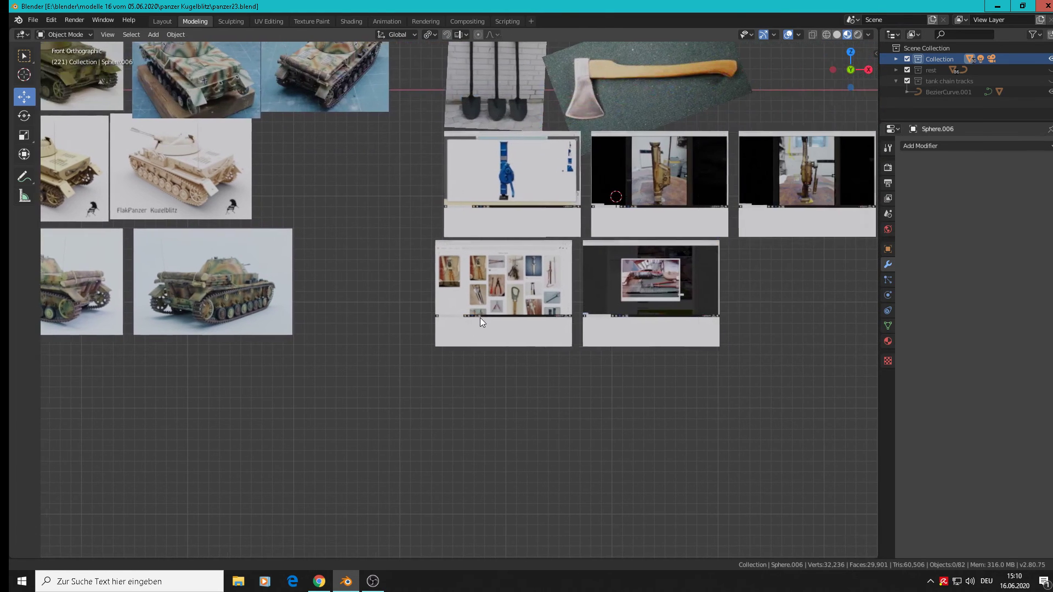
pyautogui.scroll(1, 511, 298)
pyautogui.scroll(2, 512, 294)
pyautogui.keyDown('shift'); pyautogui.moveTo(522, 291); pyautogui.dragTo(406, 366, button='middle'); pyautogui.keyUp('shift')
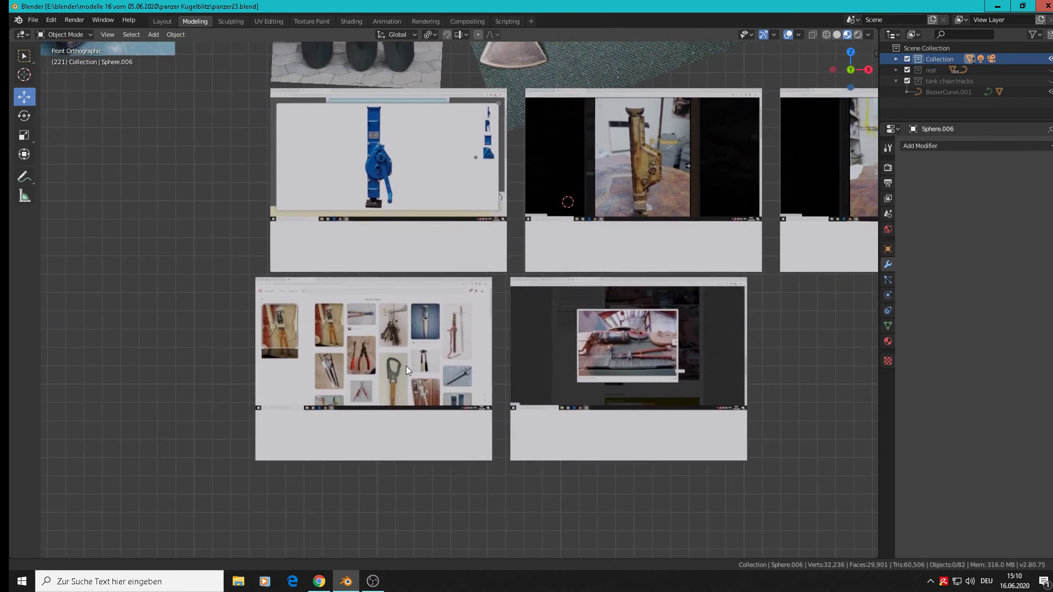
pyautogui.scroll(-2, 407, 364)
pyautogui.click(453, 222)
pyautogui.keyDown('shift'); pyautogui.click(515, 219); pyautogui.keyUp('shift')
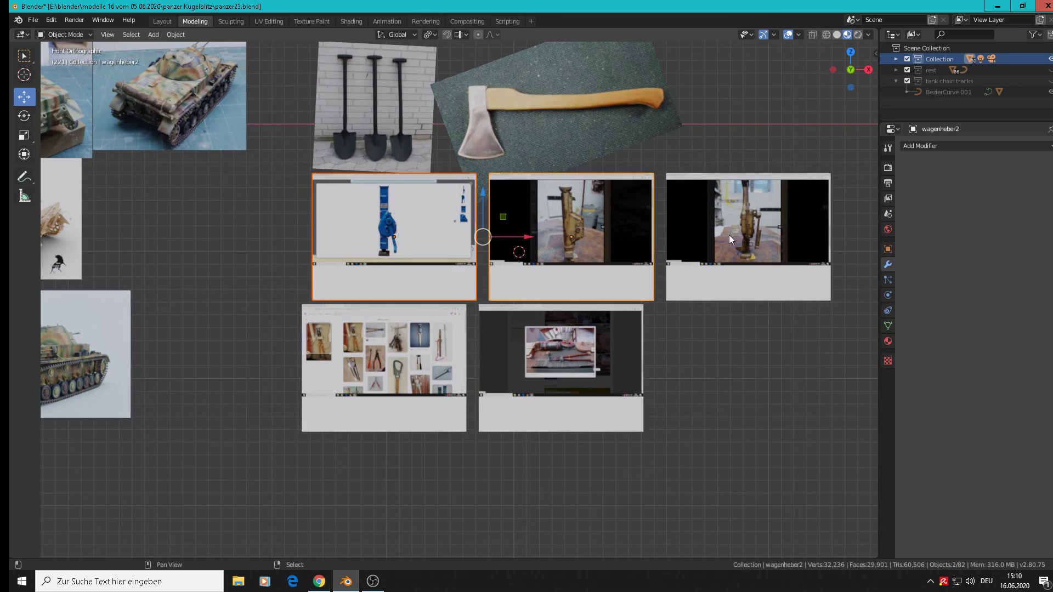
pyautogui.keyDown('shift'); pyautogui.click(728, 234); pyautogui.keyUp('shift')
pyautogui.keyDown('shift'); pyautogui.click(615, 114); pyautogui.keyUp('shift')
pyautogui.keyDown('shift'); pyautogui.click(358, 93); pyautogui.keyUp('shift')
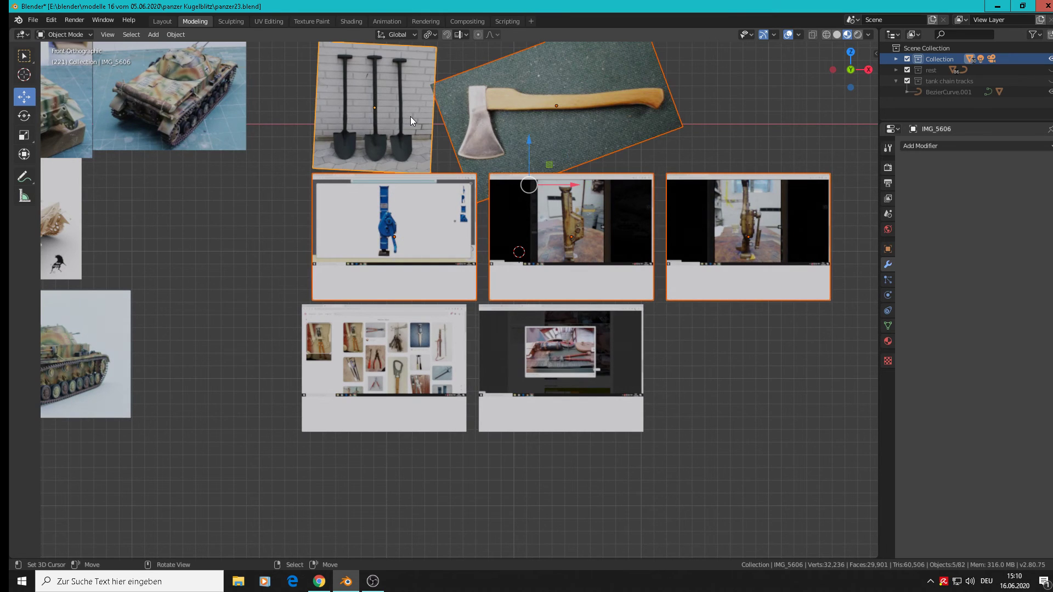
pyautogui.press('m')
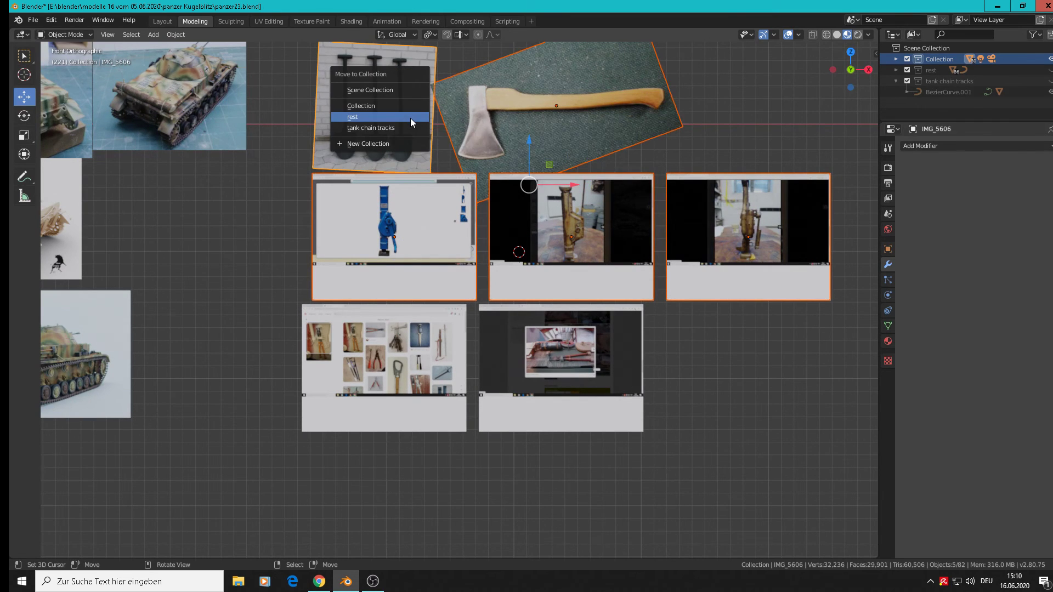
pyautogui.click(410, 117)
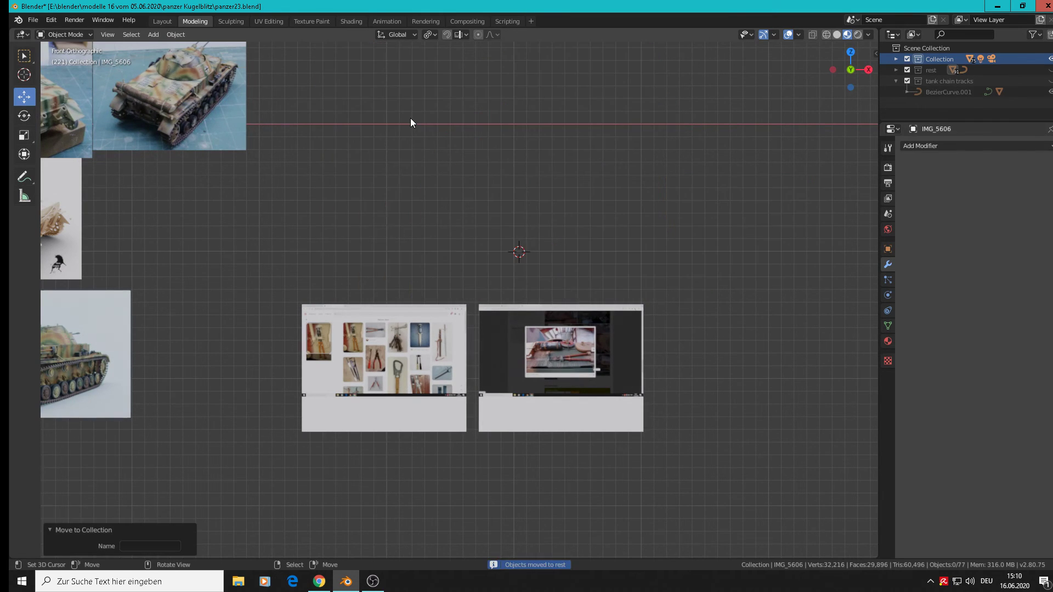
# Save the project as a new version named panzer24.blend
pyautogui.click(34, 20)
pyautogui.click(74, 106)
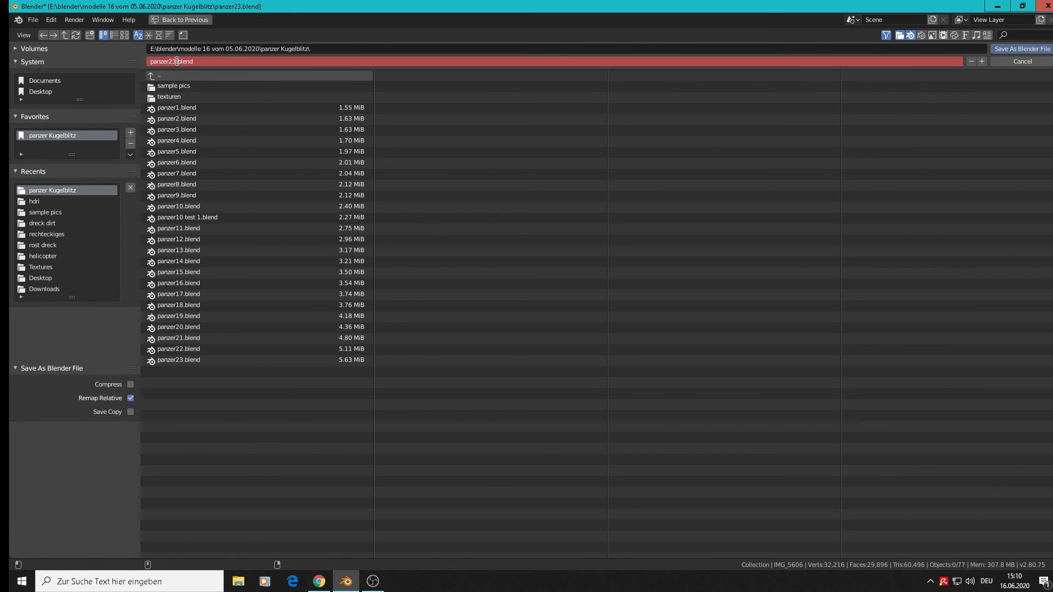
pyautogui.click(1001, 48)
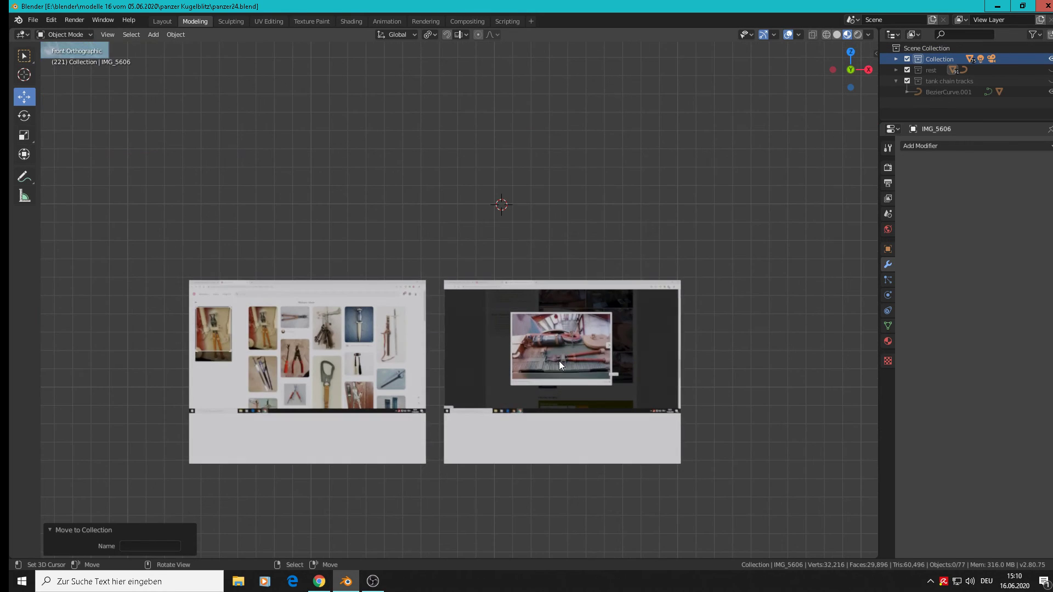
# Add a 24-vertex mesh circle with 1 m radius just below the bolt cutter's handles on the Panther reference photo
pyautogui.scroll(9, 558, 361)
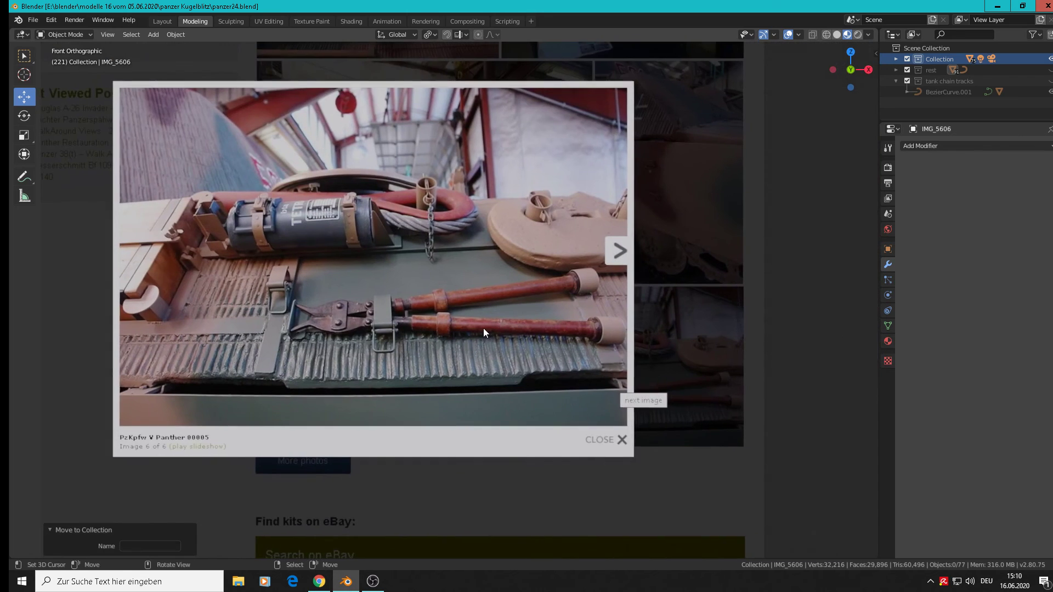
pyautogui.scroll(2, 483, 329)
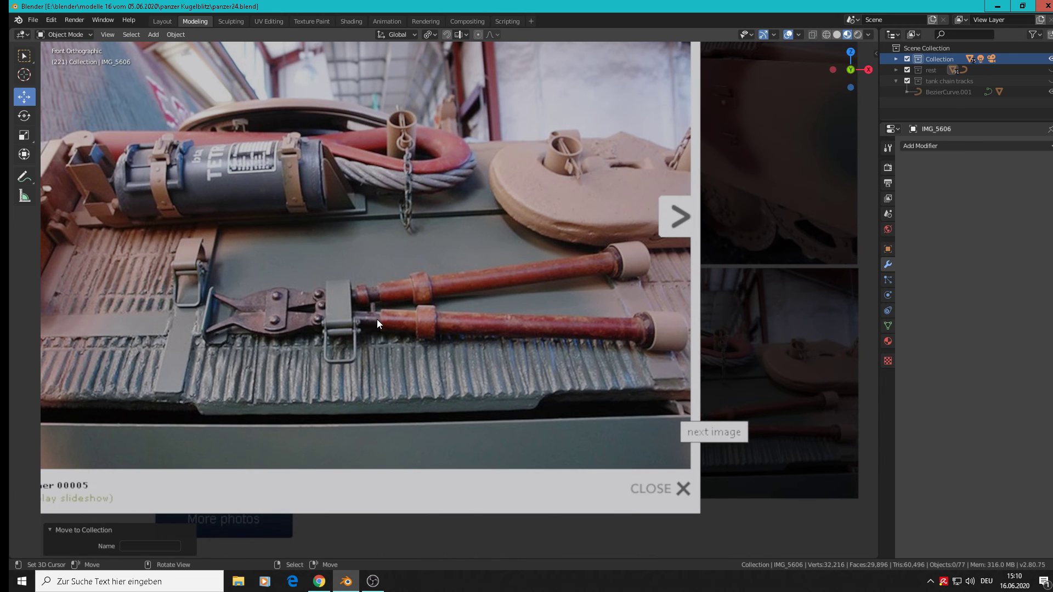
pyautogui.keyDown('shift'); pyautogui.moveTo(376, 319); pyautogui.dragTo(377, 317, button='middle'); pyautogui.keyUp('shift')
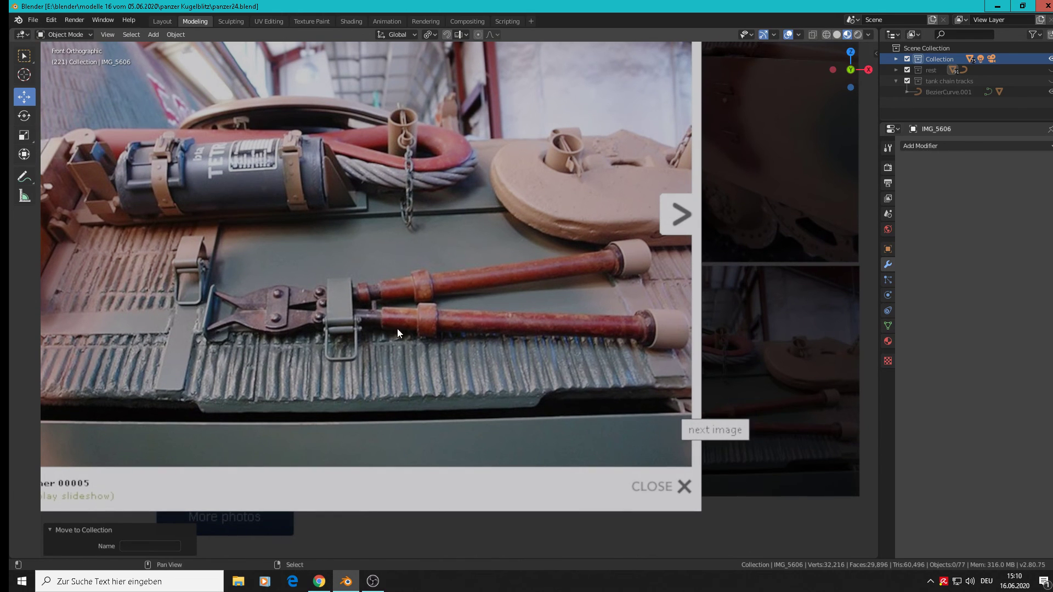
pyautogui.scroll(3, 464, 296)
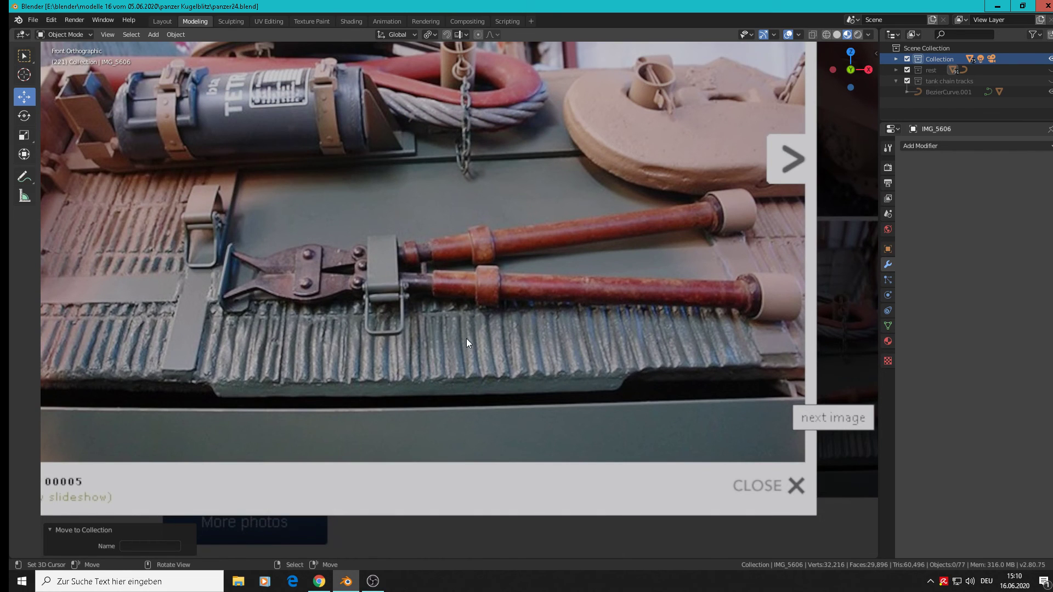
pyautogui.click(175, 36)
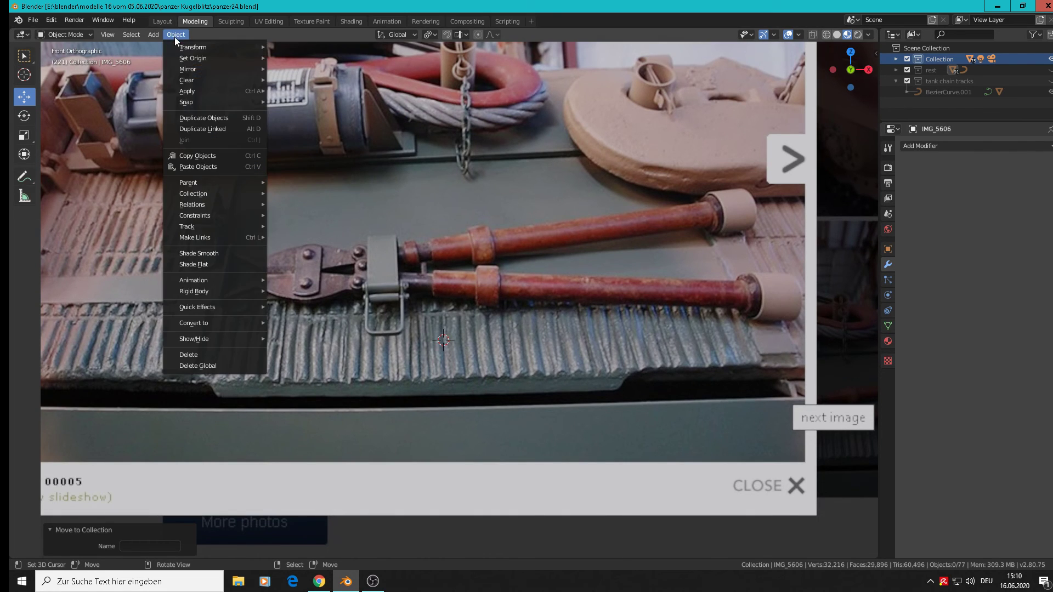
pyautogui.moveTo(179, 196)
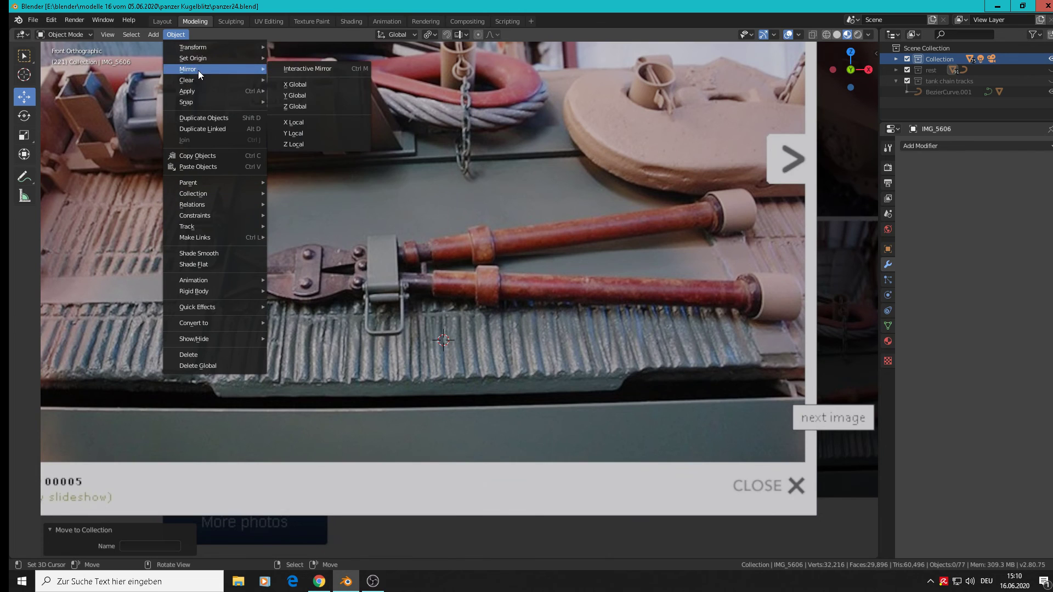
pyautogui.moveTo(128, 34)
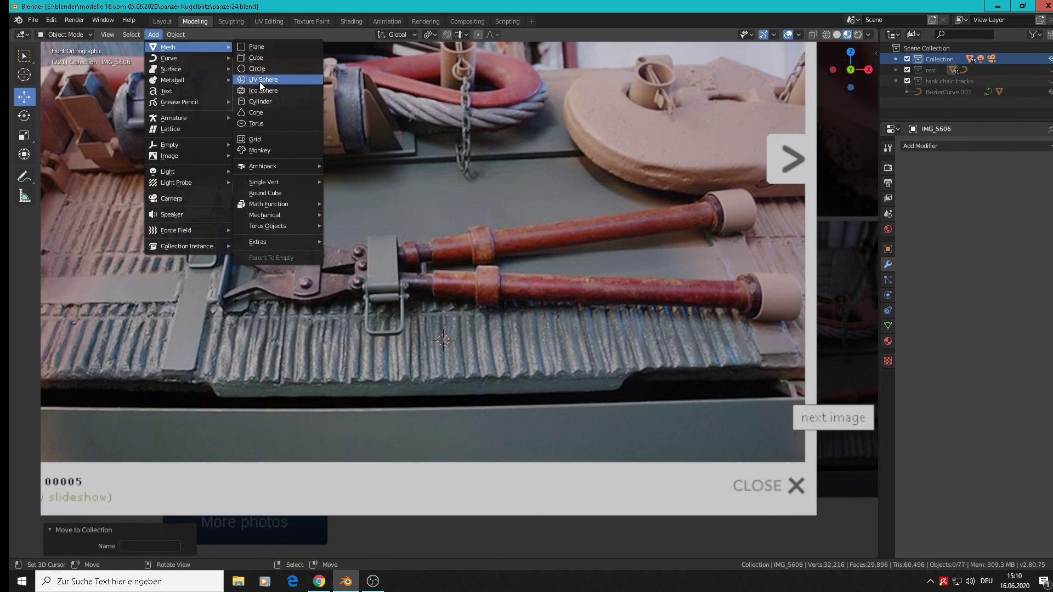
pyautogui.click(258, 69)
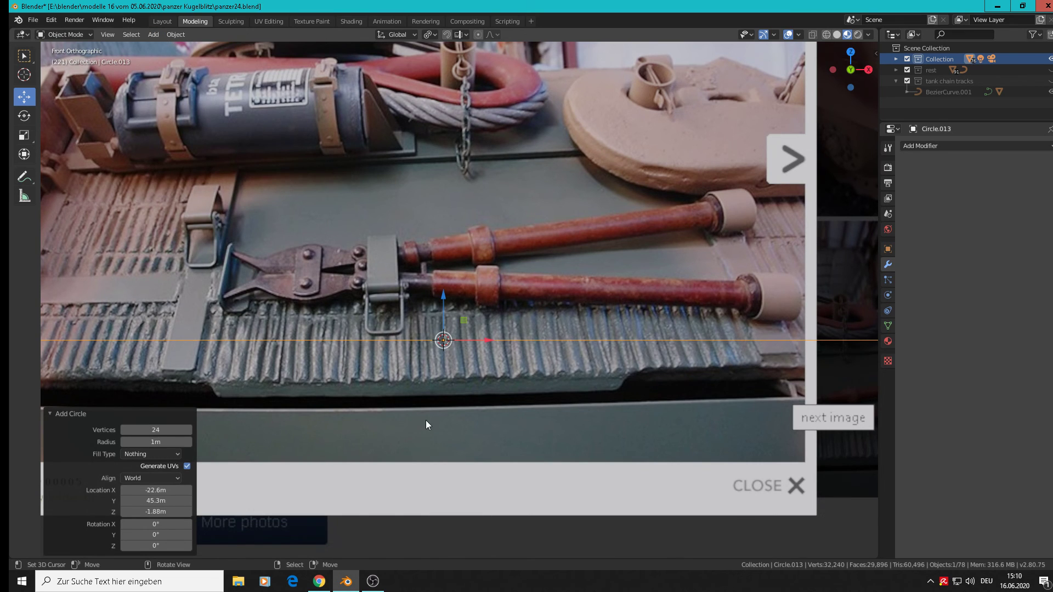
# Scale the circle down by 0.085 and again by 0.098, and rotate it 90° about the Y axis
pyautogui.press('s')
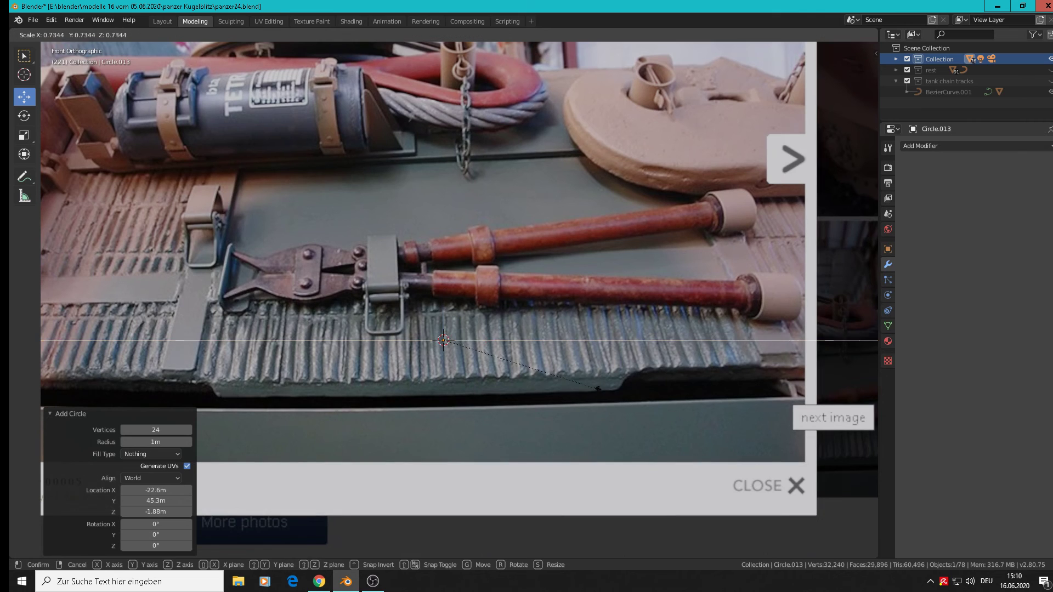
pyautogui.click(461, 347)
pyautogui.press('s')
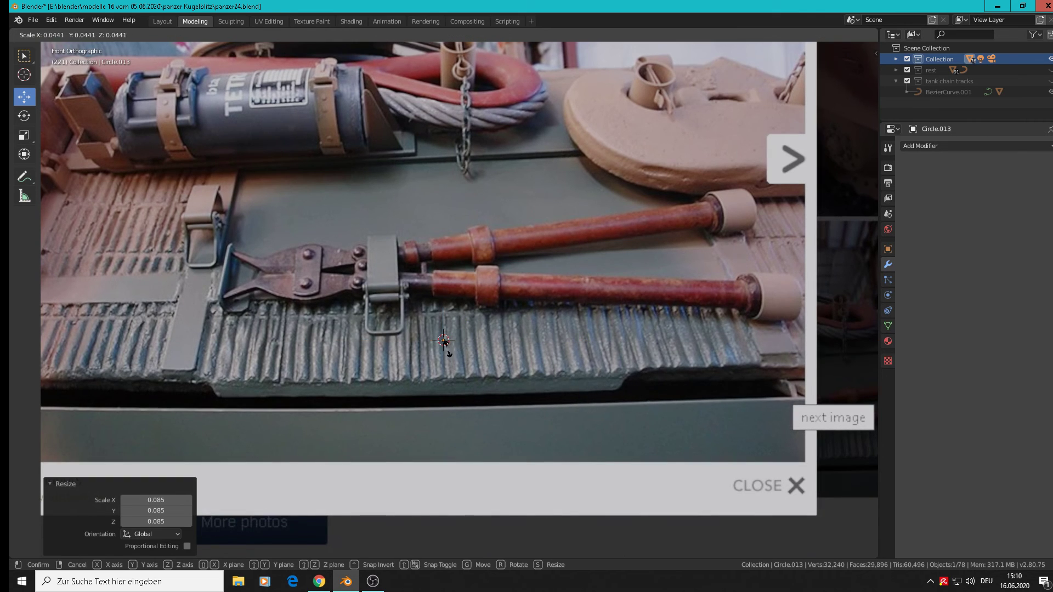
pyautogui.click(474, 358)
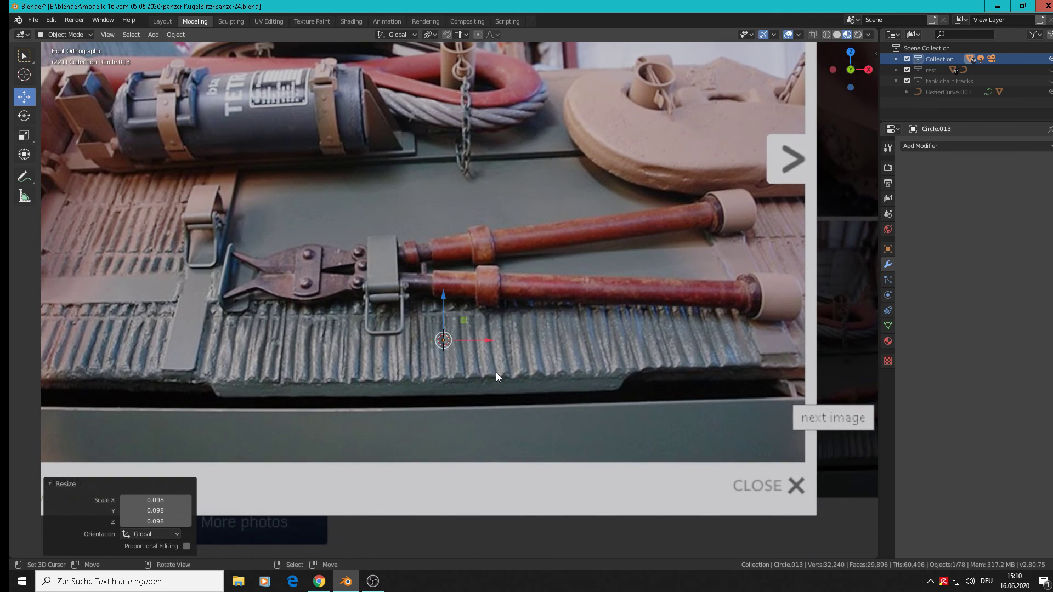
pyautogui.write('ry90')
pyautogui.press('Return')
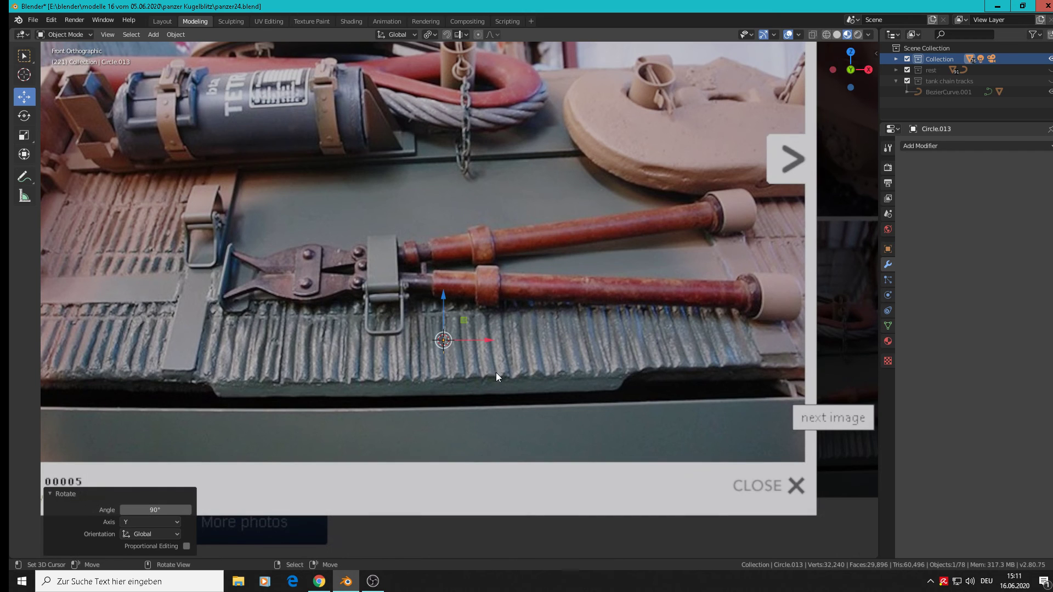
# Move the circle along Y to stand in front of the bolt cutter photo, and open its mesh for vertex editing
pyautogui.press('Tab')
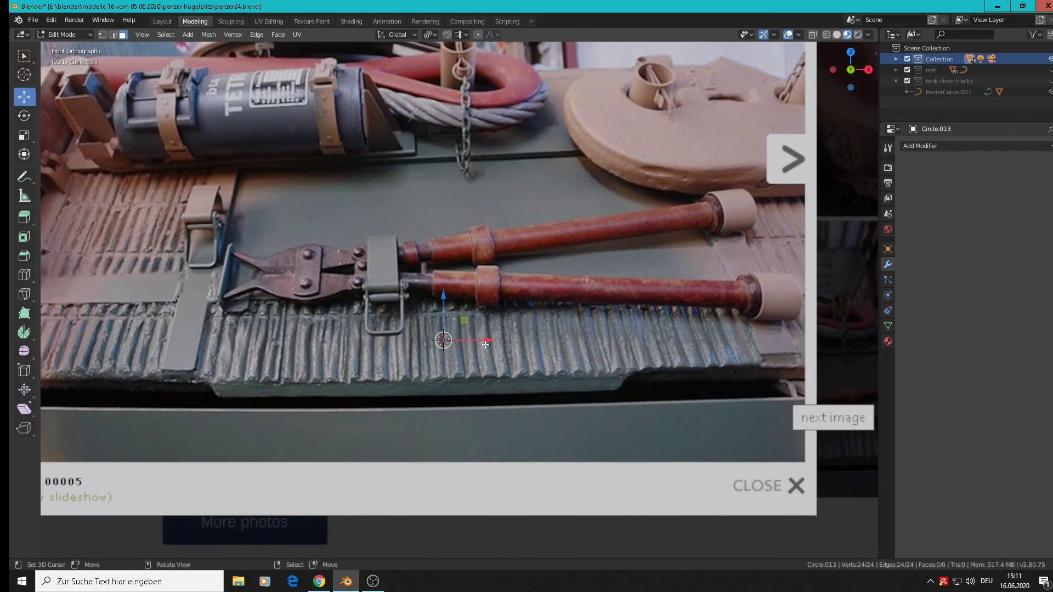
pyautogui.press('Tab')
pyautogui.moveTo(479, 345)
pyautogui.mouseDown(button='middle')
pyautogui.moveTo(400, 370)
pyautogui.moveTo(474, 327)
pyautogui.mouseUp(button='middle')
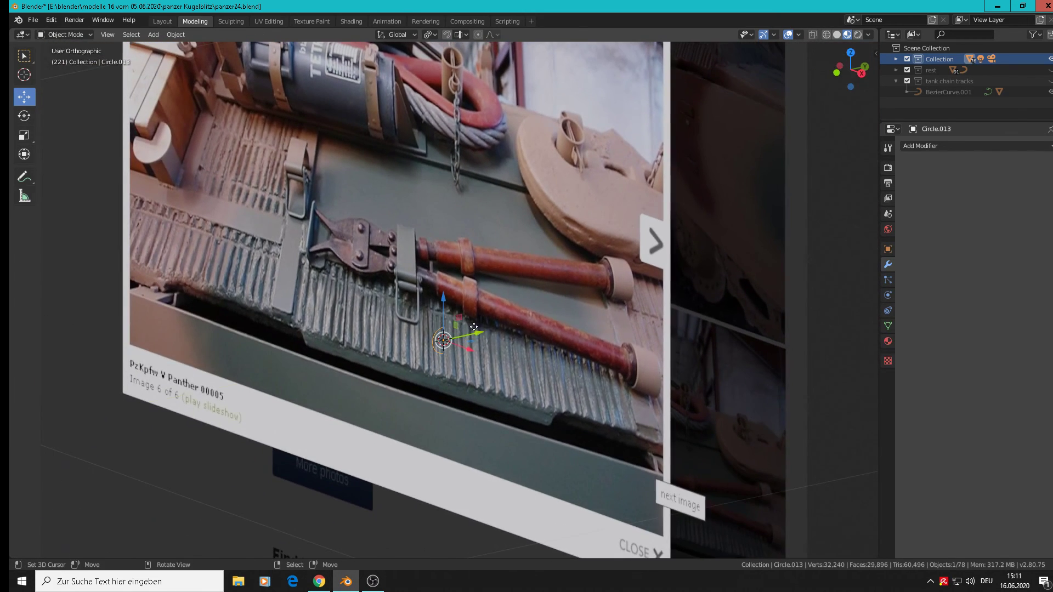
pyautogui.moveTo(474, 327); pyautogui.dragTo(383, 348)
pyautogui.press('Tab')
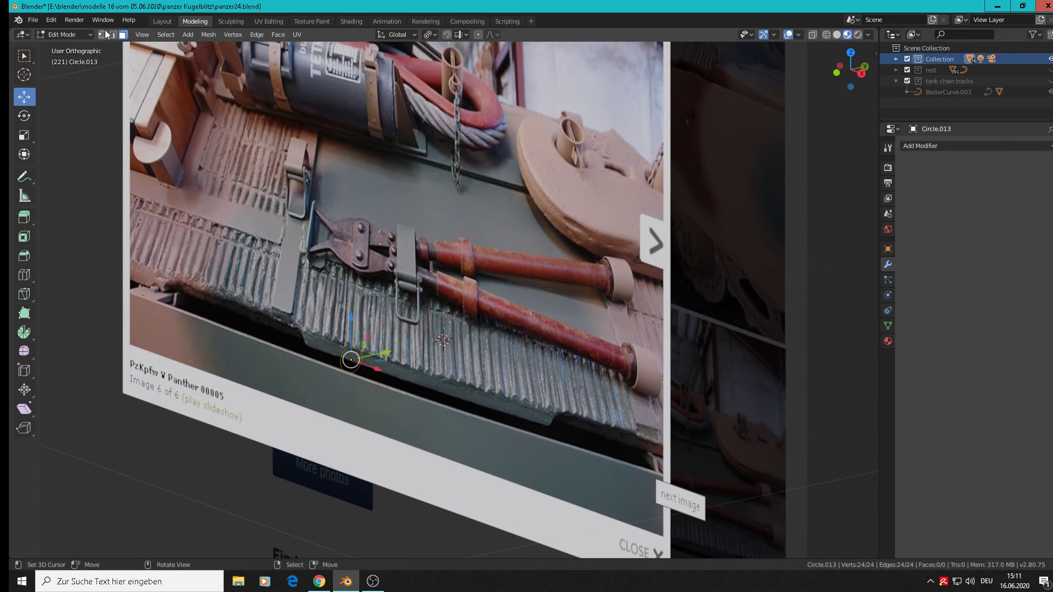
# Extrude the circle about 0.0204 m along X to form a short tube below the lower handle
pyautogui.press('KP_1')
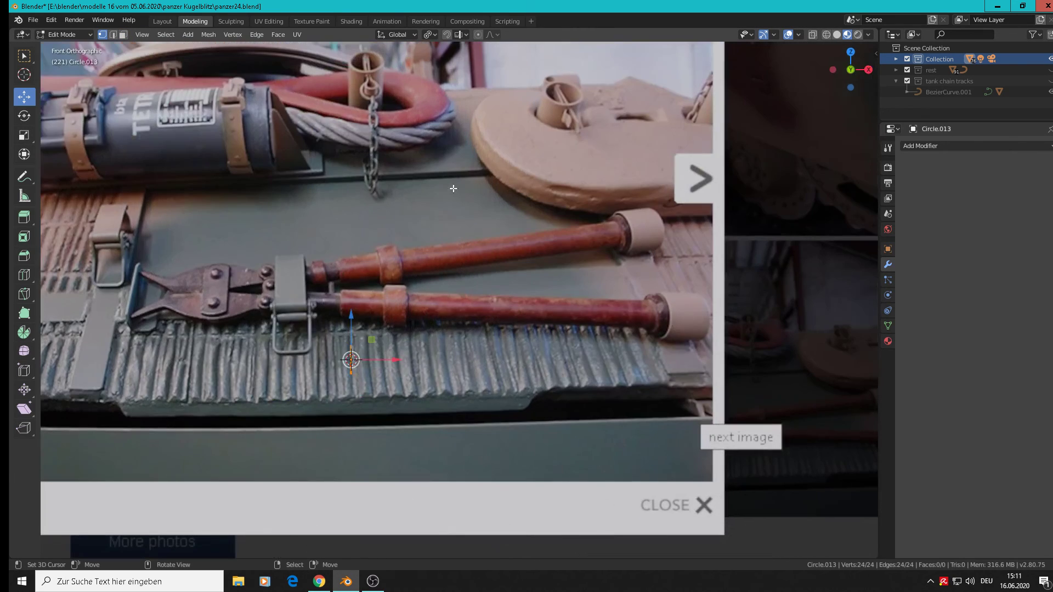
pyautogui.scroll(1, 429, 284)
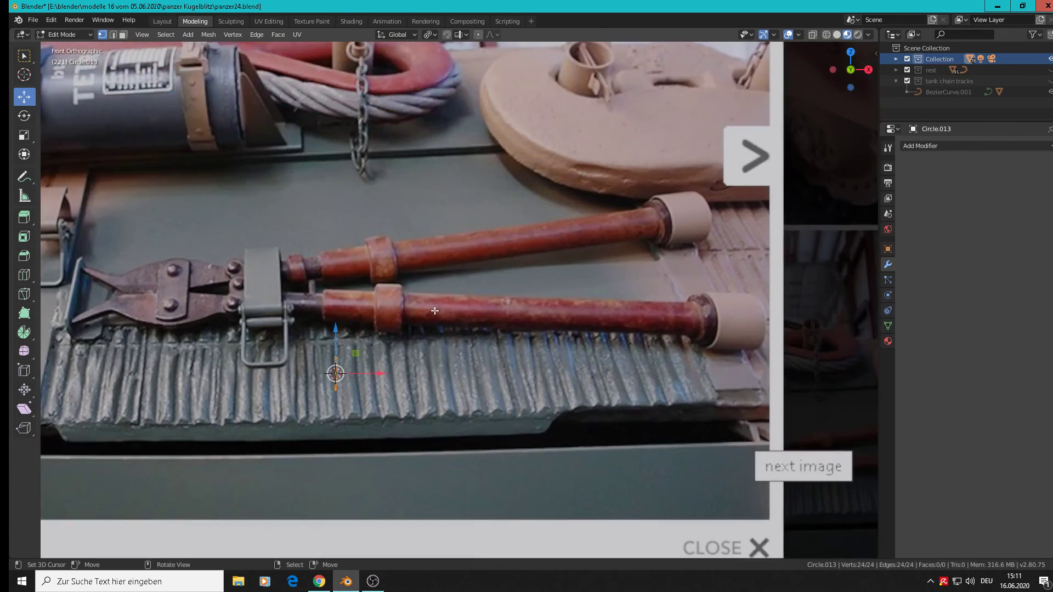
pyautogui.press('e')
pyautogui.rightClick(394, 380)
pyautogui.press('g')
pyautogui.press('x')
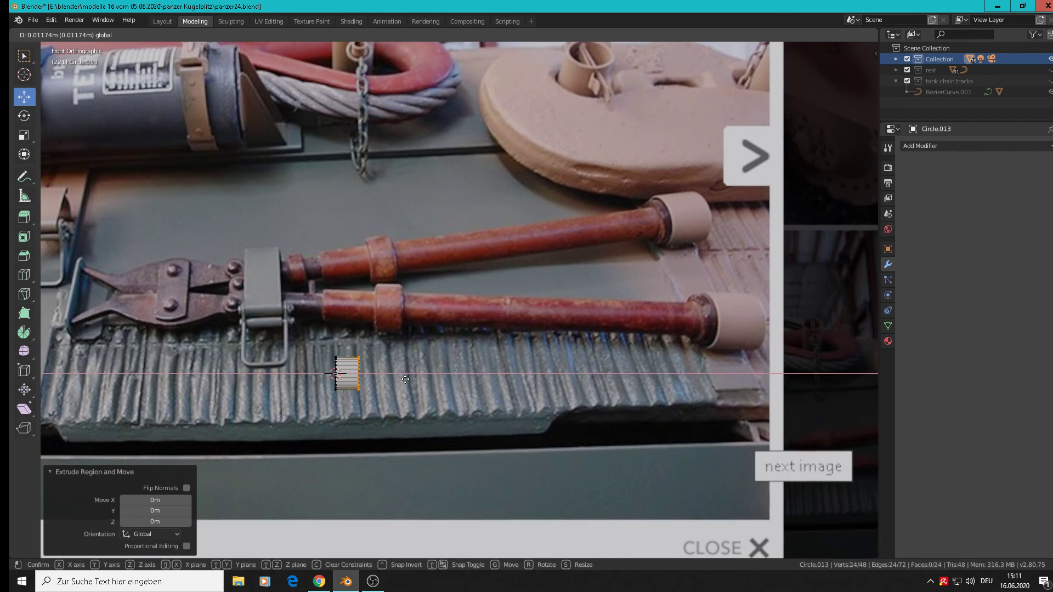
pyautogui.click(419, 385)
# Extrude the tube's open end outward by a scale of 1.379, and extend it about 0.0126 m along X as a collar
pyautogui.press('e')
pyautogui.press('s')
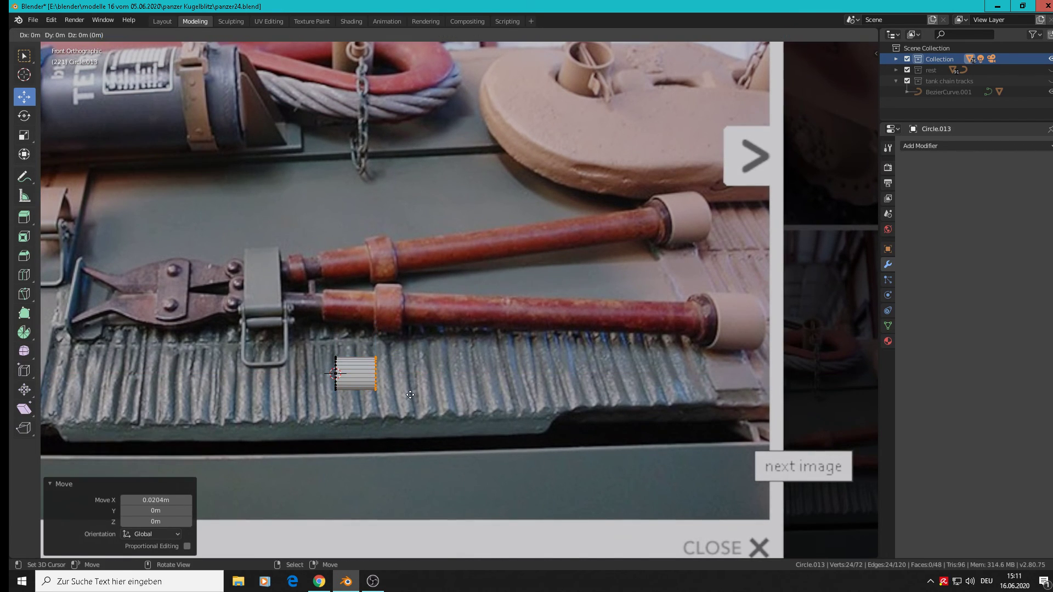
pyautogui.click(415, 409)
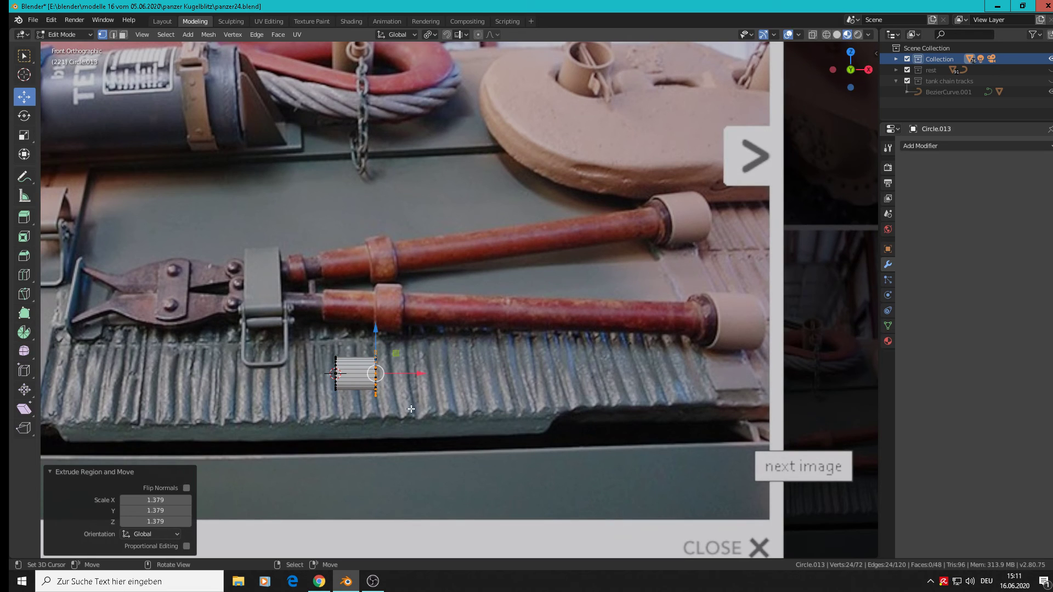
pyautogui.press('e')
pyautogui.press('x')
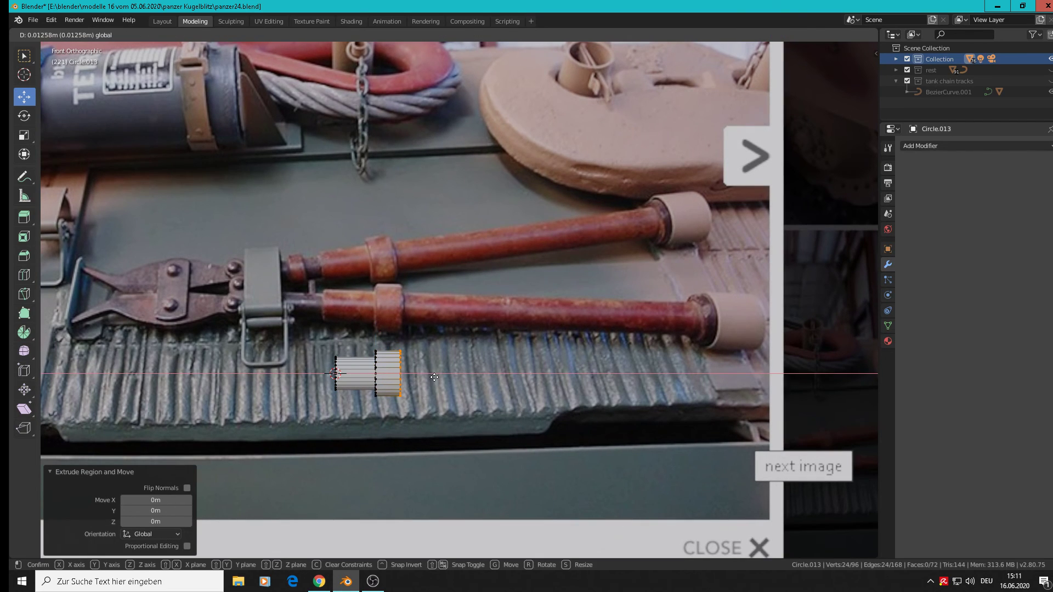
pyautogui.click(434, 377)
# Extrude the collar's end inward at about 0.75 scale, and extrude that ring about 0.151 m along X as the handle shaft
pyautogui.press('e')
pyautogui.press('s')
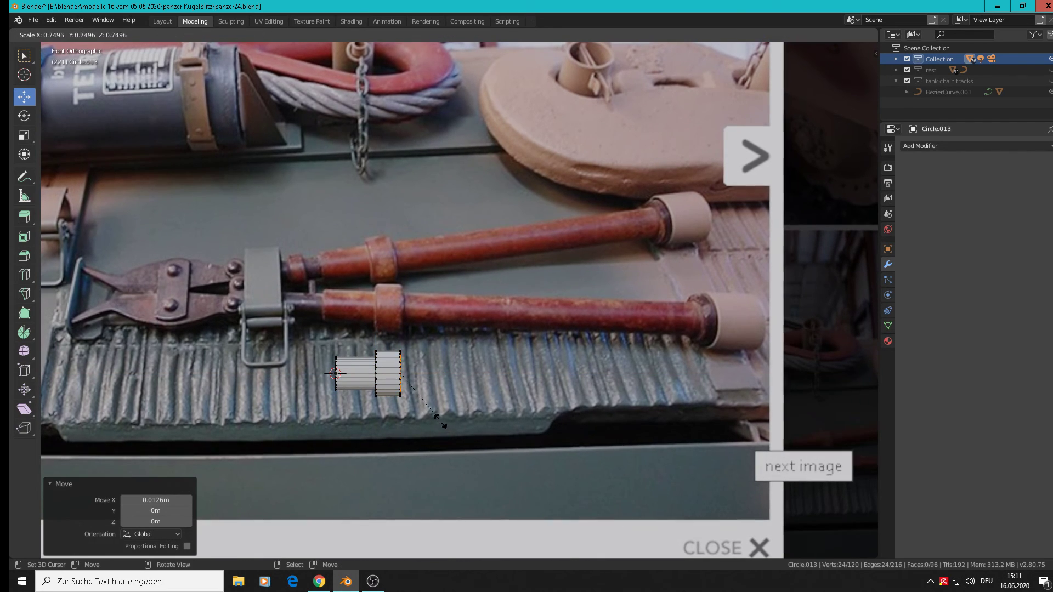
pyautogui.click(436, 418)
pyautogui.press('e')
pyautogui.rightClick(434, 414)
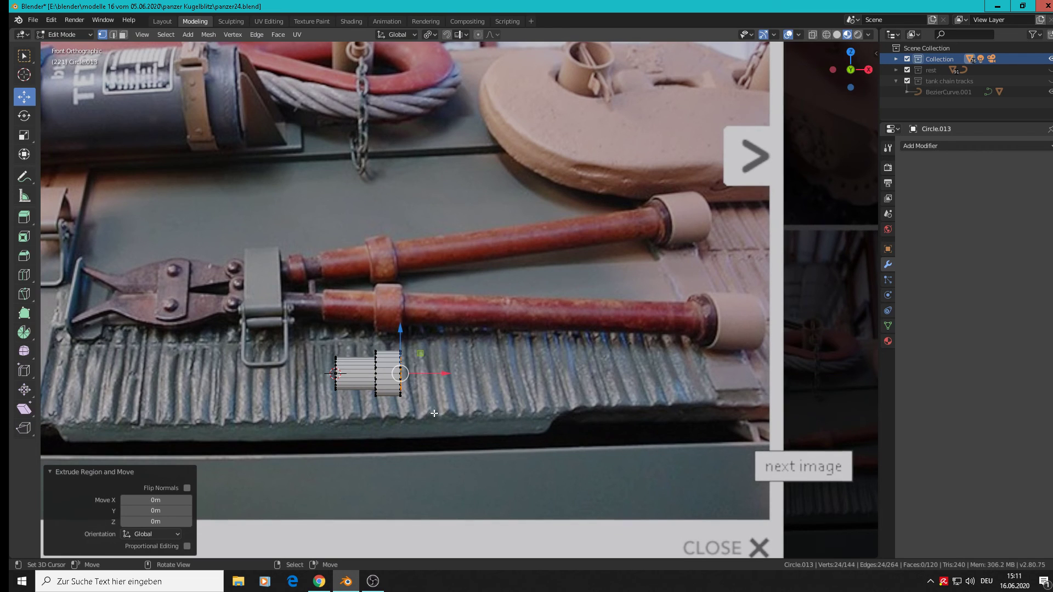
pyautogui.press('g')
pyautogui.press('x')
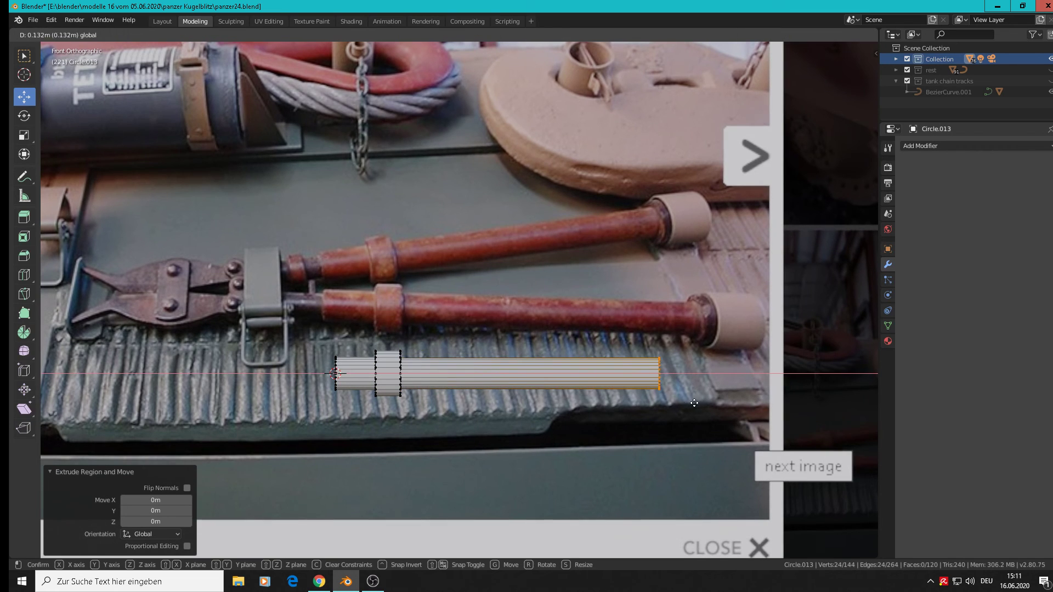
pyautogui.click(731, 406)
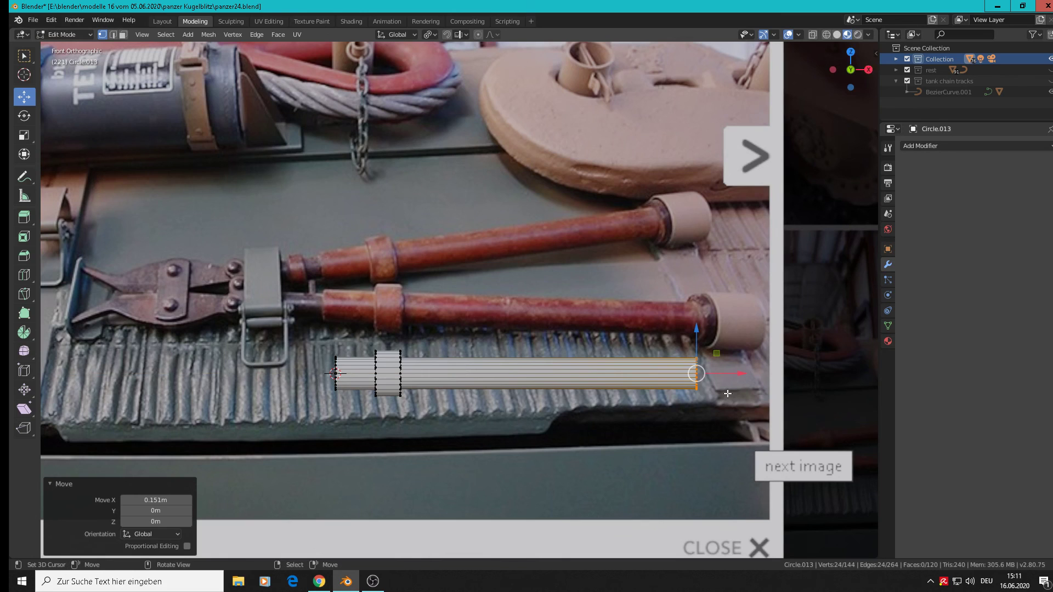
# Extrude the shaft end about 0.0053 m, flare it by about 1.34, and extrude a further 0.0031 m along X as a rim
pyautogui.press('e')
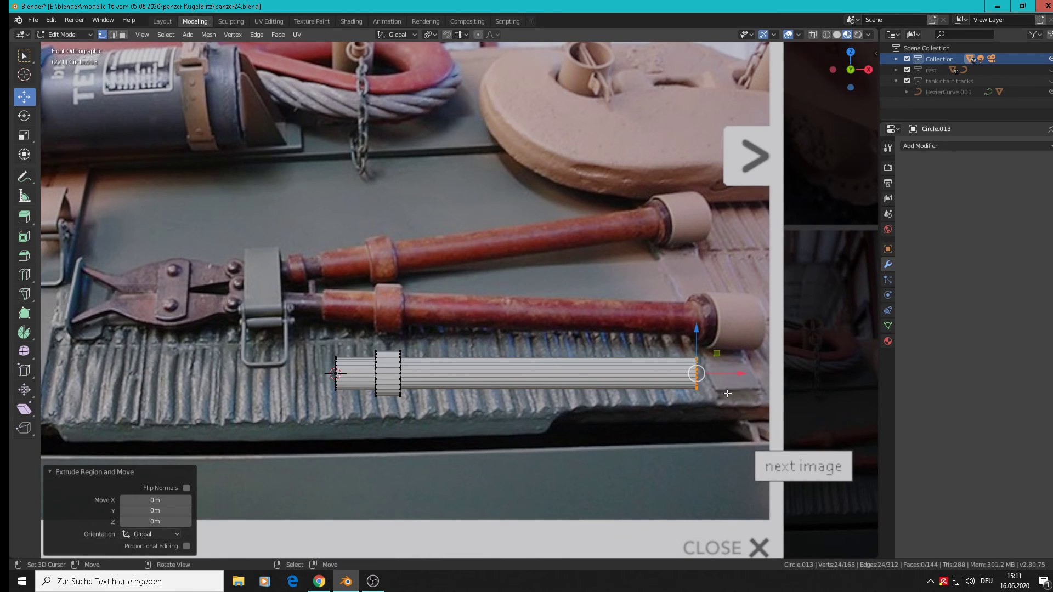
pyautogui.click(732, 374)
pyautogui.press('s')
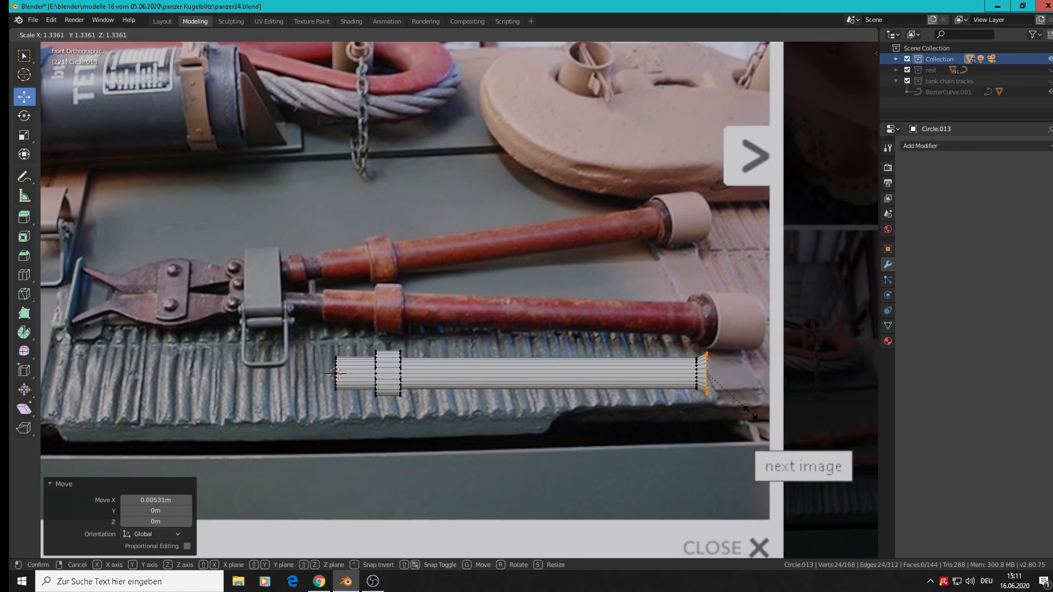
pyautogui.click(751, 417)
pyautogui.press('e')
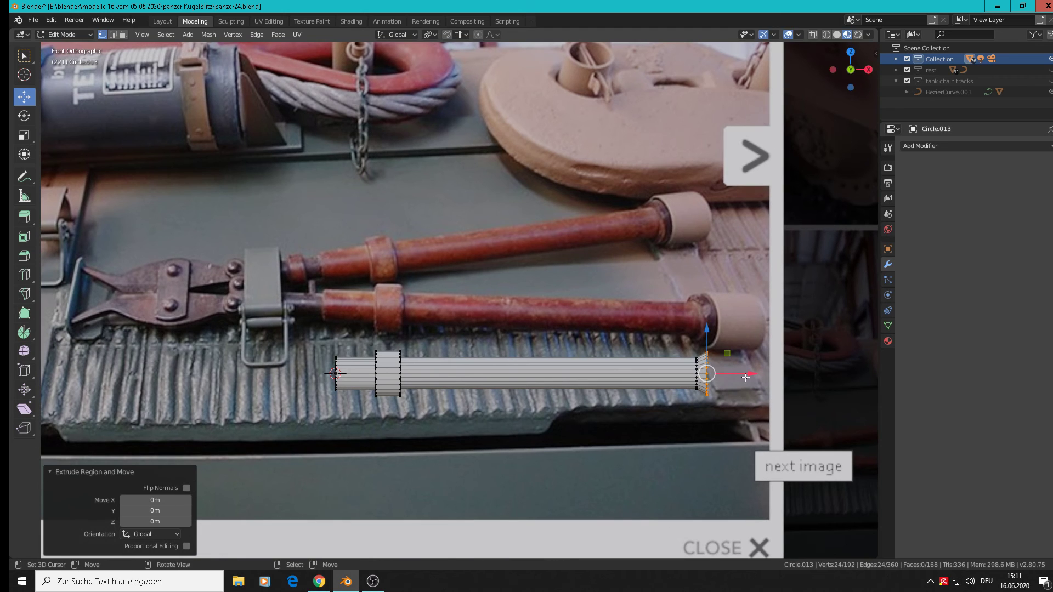
pyautogui.click(753, 375)
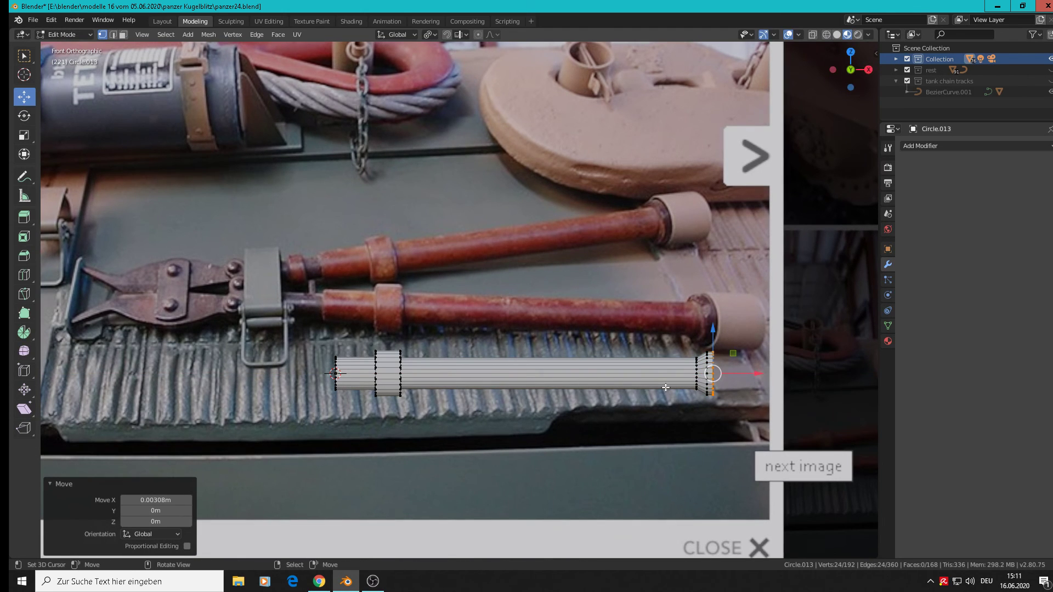
# Select the edge loops at both ends of the long handle shaft and scale them up by 1.039
pyautogui.moveTo(414, 387); pyautogui.dragTo(386, 399, button='middle')
pyautogui.scroll(7, 418, 376)
pyautogui.keyDown('alt'); pyautogui.rightClick(400, 329); pyautogui.keyUp('alt')
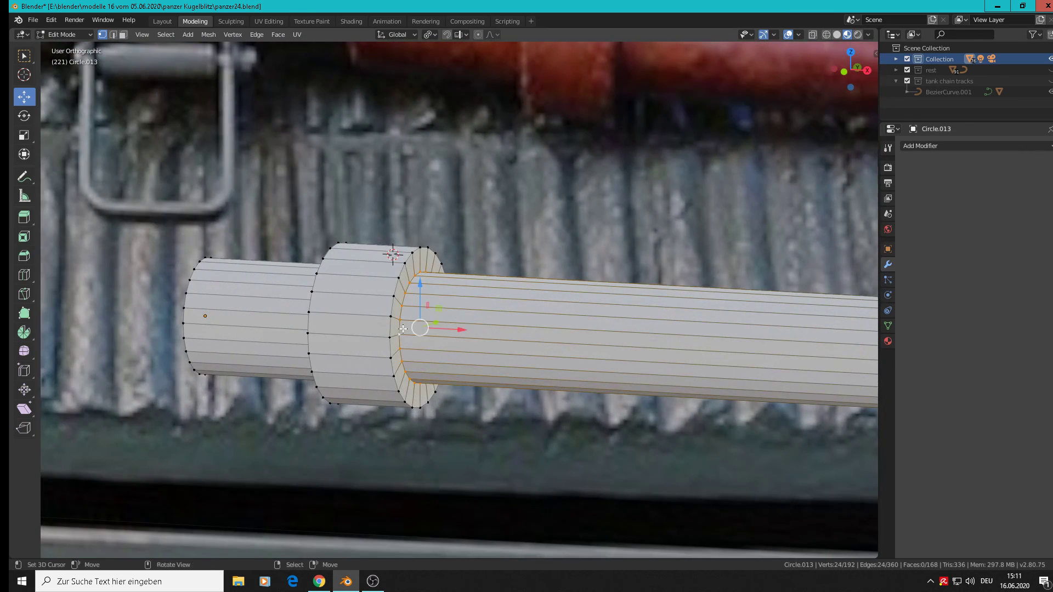
pyautogui.scroll(-7, 448, 355)
pyautogui.keyDown('shift'); pyautogui.moveTo(621, 418); pyautogui.dragTo(531, 395, button='middle'); pyautogui.keyUp('shift')
pyautogui.scroll(4, 535, 394)
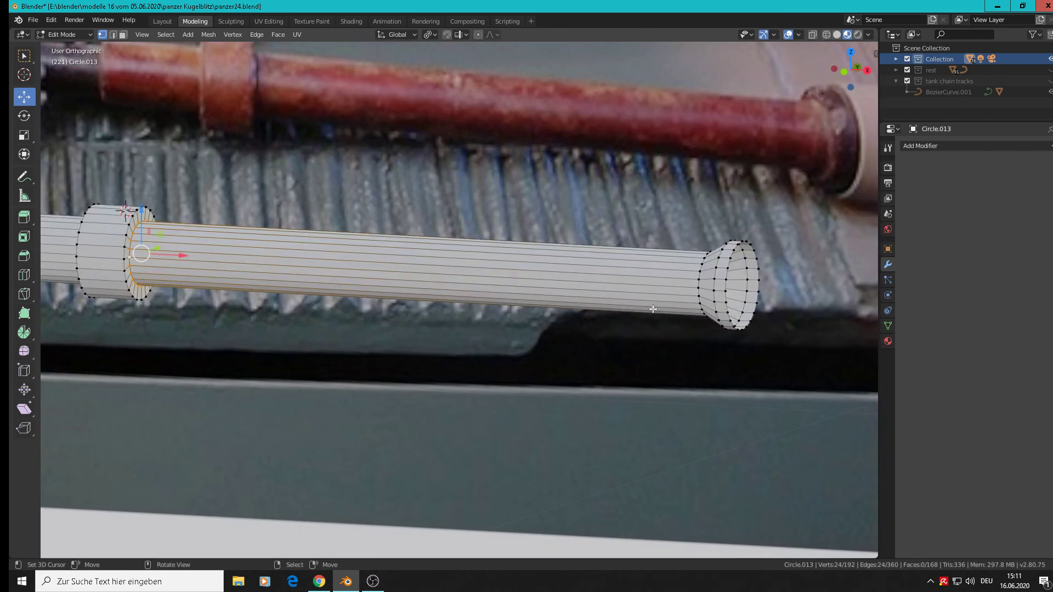
pyautogui.keyDown('alt'); pyautogui.keyDown('shift'); pyautogui.click(697, 286); pyautogui.keyUp('shift'); pyautogui.keyUp('alt')
pyautogui.moveTo(697, 286); pyautogui.dragTo(647, 348, button='middle')
pyautogui.press('s')
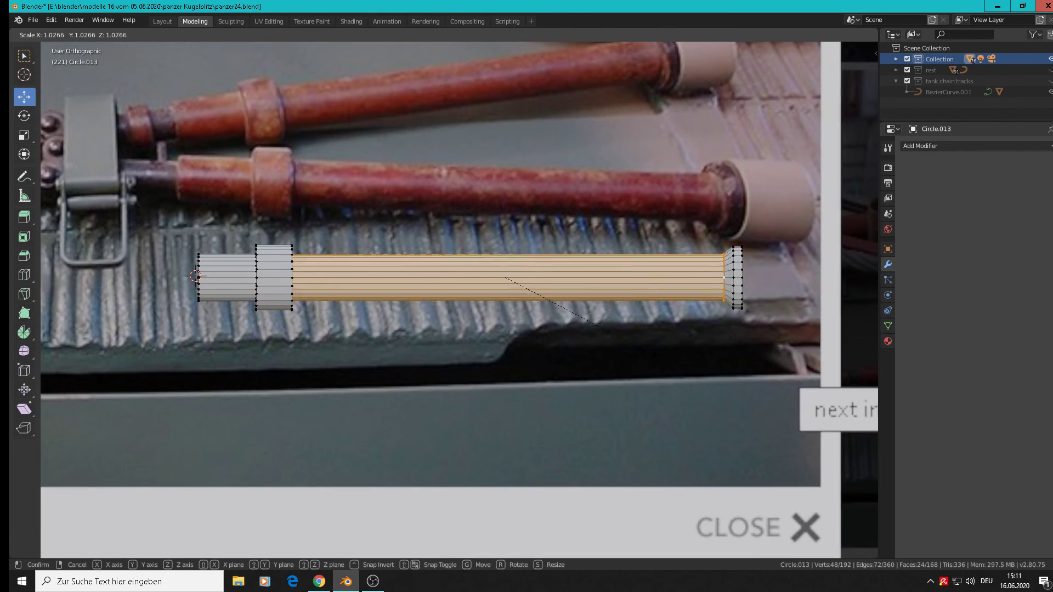
pyautogui.click(650, 354)
# Fill the open end of the short tube with a face and bevel its rim 0.132 m wide with one segment
pyautogui.scroll(2, 233, 263)
pyautogui.moveTo(196, 274); pyautogui.dragTo(217, 282, button='middle')
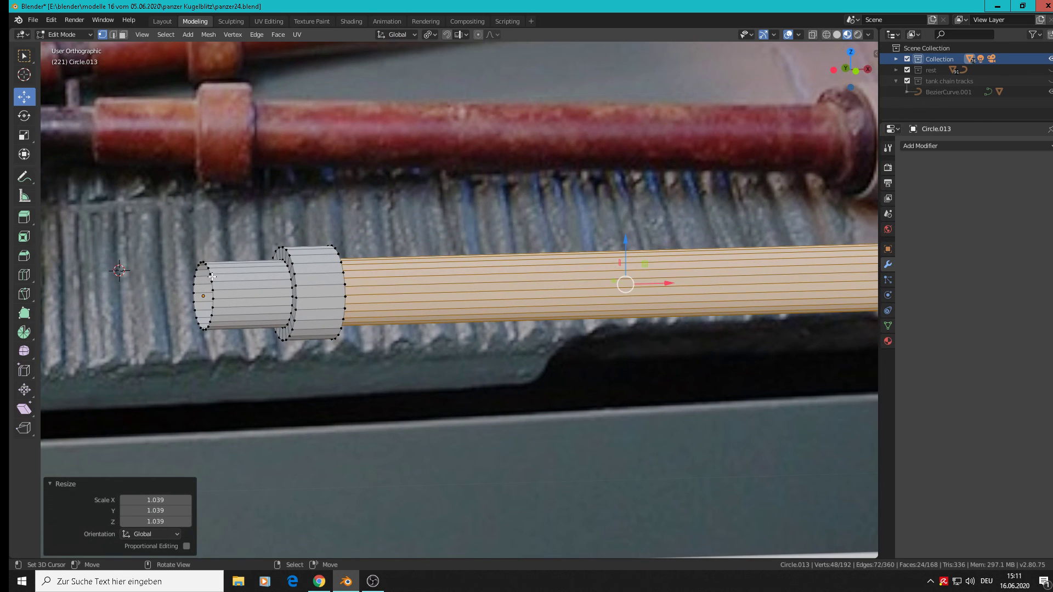
pyautogui.keyDown('alt'); pyautogui.click(212, 282); pyautogui.keyUp('alt')
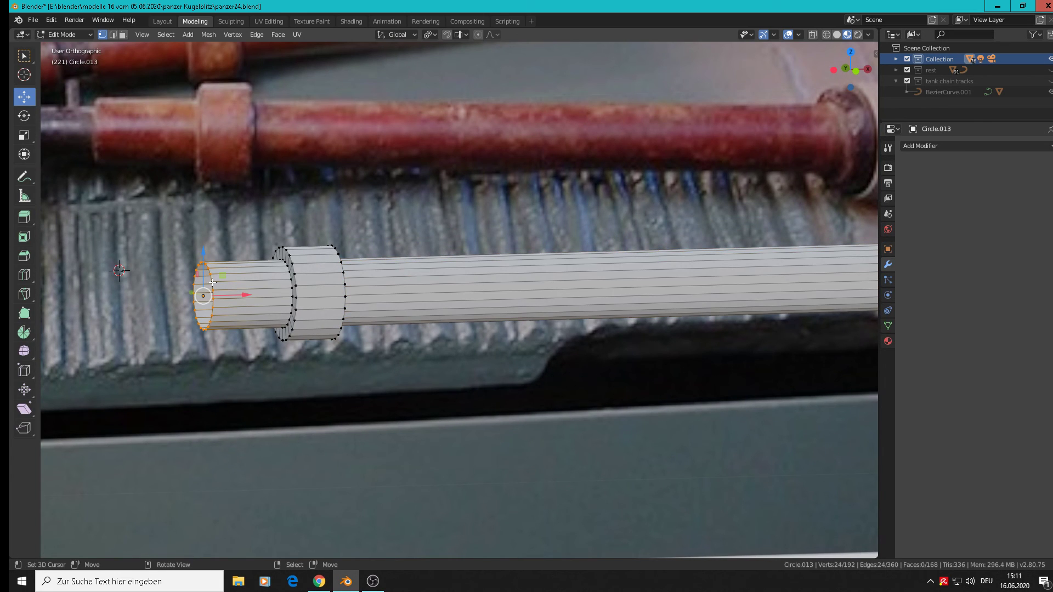
pyautogui.press('f')
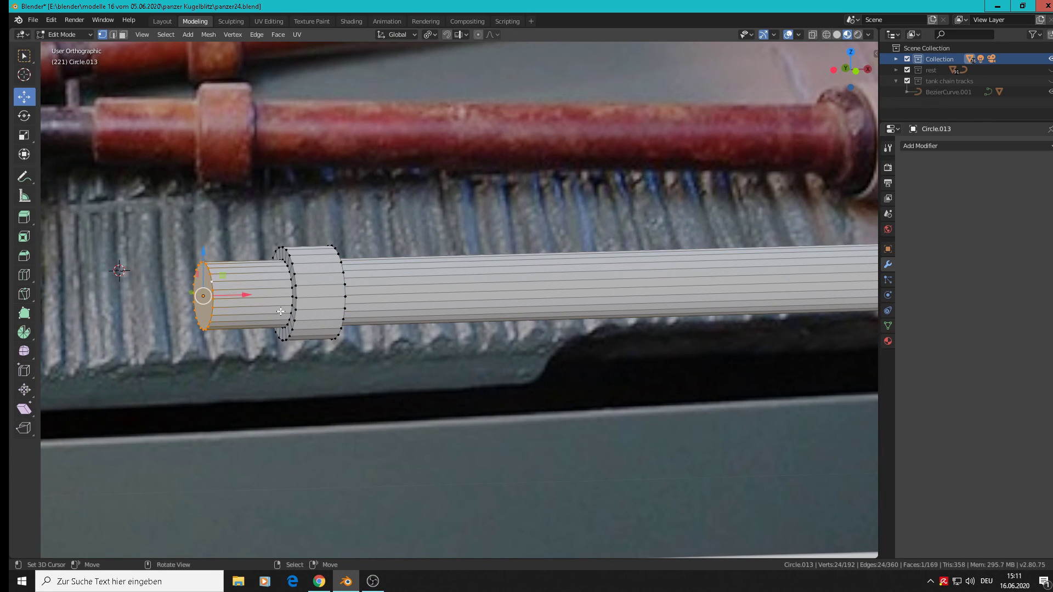
pyautogui.hotkey('ctrl', 'b')
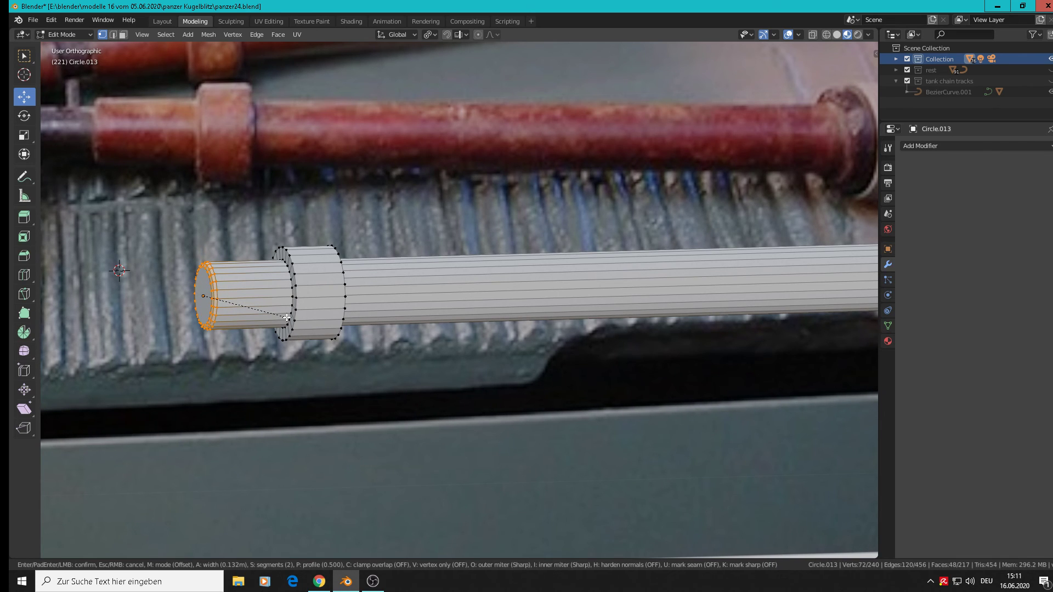
pyautogui.click(286, 318)
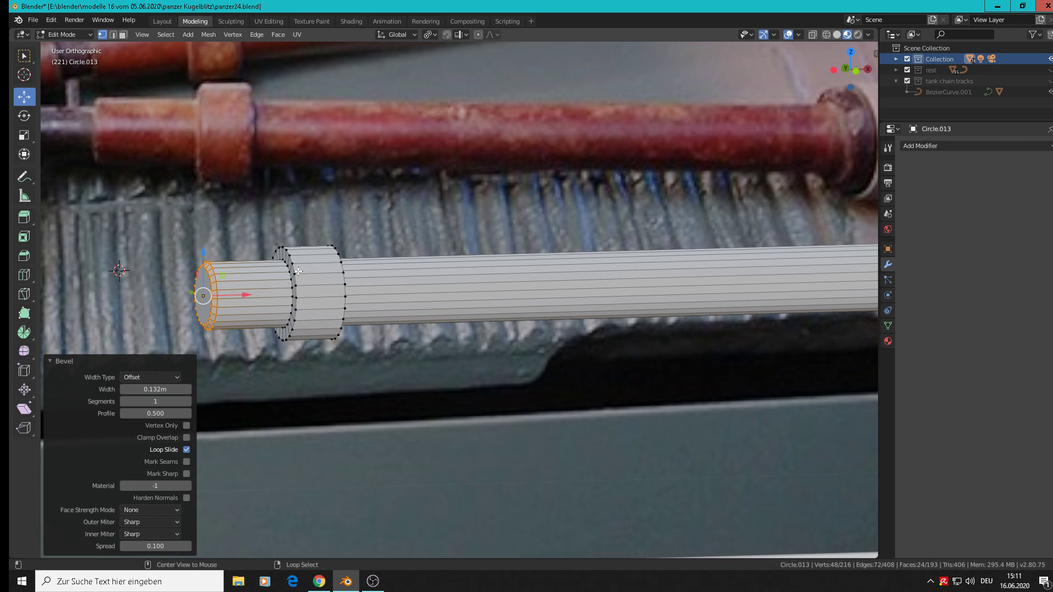
# Bevel the collar's outer edge on the short-tube side about 0.114 m and on the shaft side 0.0722 m, and leave mesh editing
pyautogui.keyDown('alt'); pyautogui.click(302, 269); pyautogui.keyUp('alt')
pyautogui.keyDown('alt'); pyautogui.click(291, 267); pyautogui.keyUp('alt')
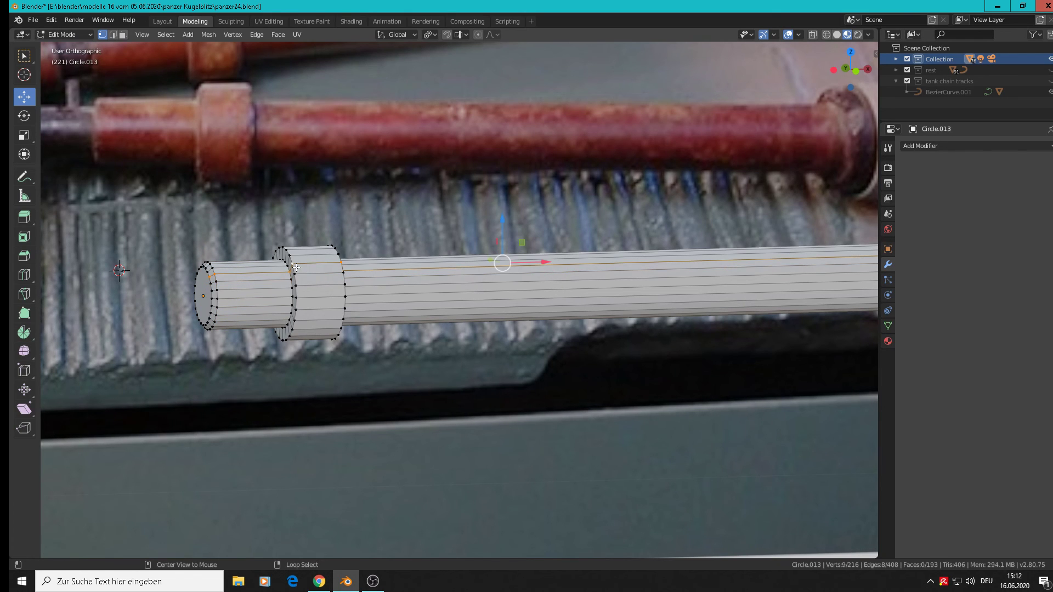
pyautogui.keyDown('alt'); pyautogui.click(294, 274); pyautogui.keyUp('alt')
pyautogui.hotkey('ctrl', 'b')
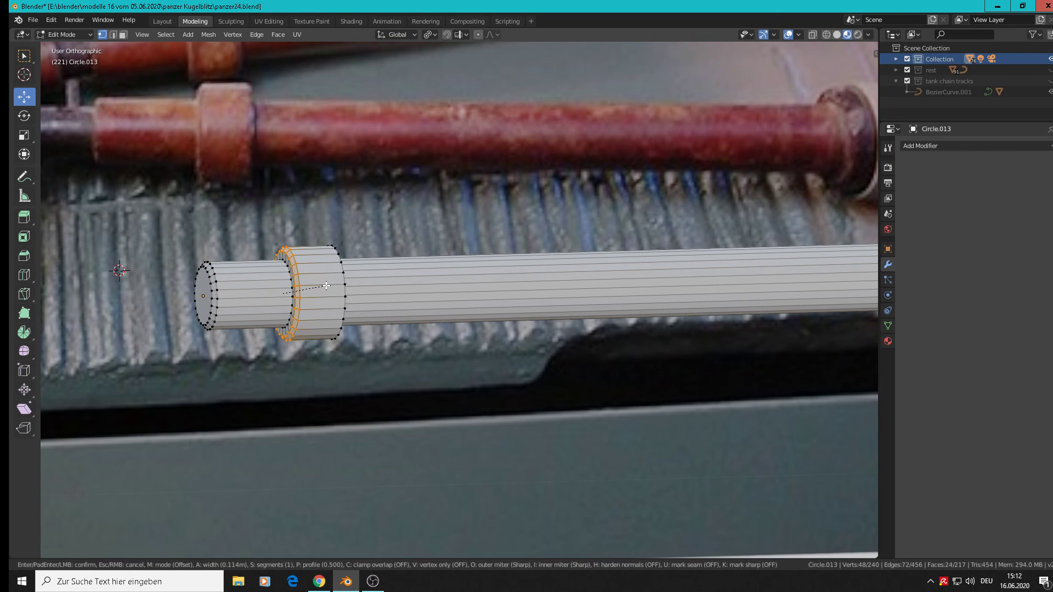
pyautogui.click(327, 286)
pyautogui.keyDown('alt'); pyautogui.click(345, 299); pyautogui.keyUp('alt')
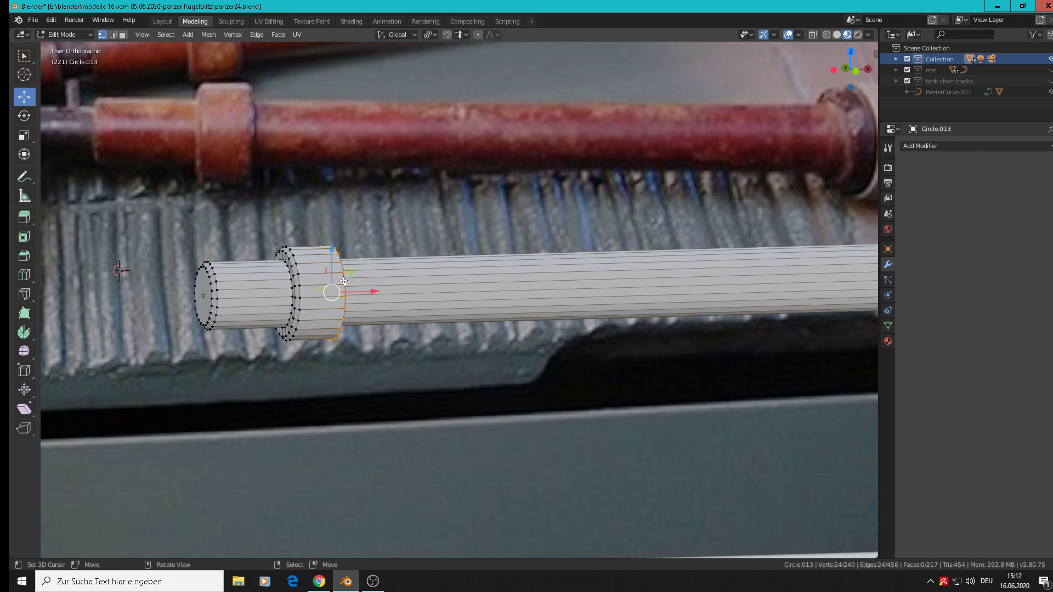
pyautogui.hotkey('ctrl', 'b')
pyautogui.click(360, 304)
pyautogui.scroll(-5, 577, 329)
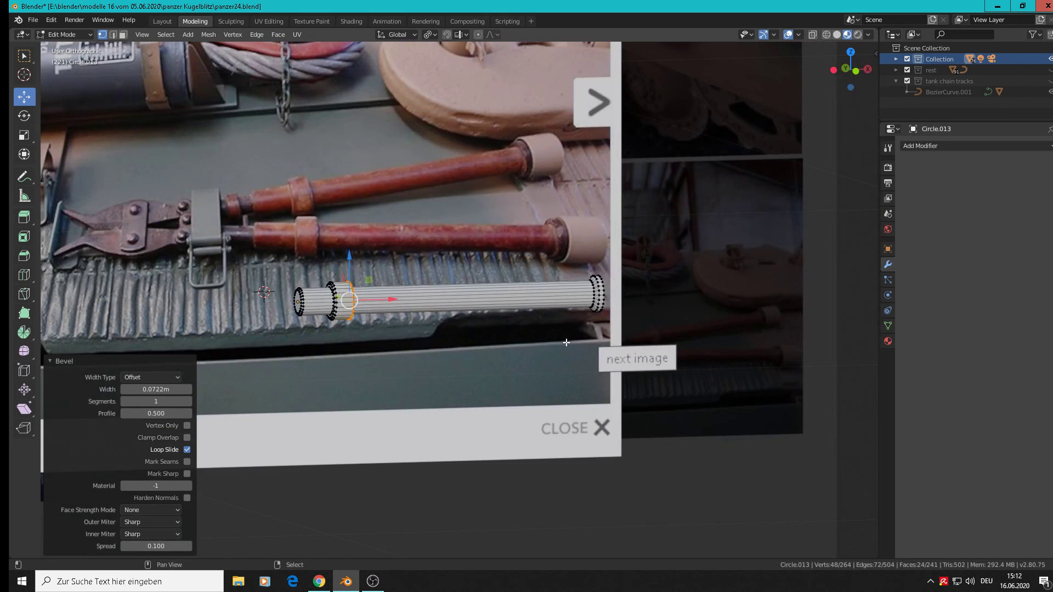
pyautogui.scroll(1, 577, 330)
pyautogui.scroll(-1, 576, 329)
pyautogui.press('Tab')
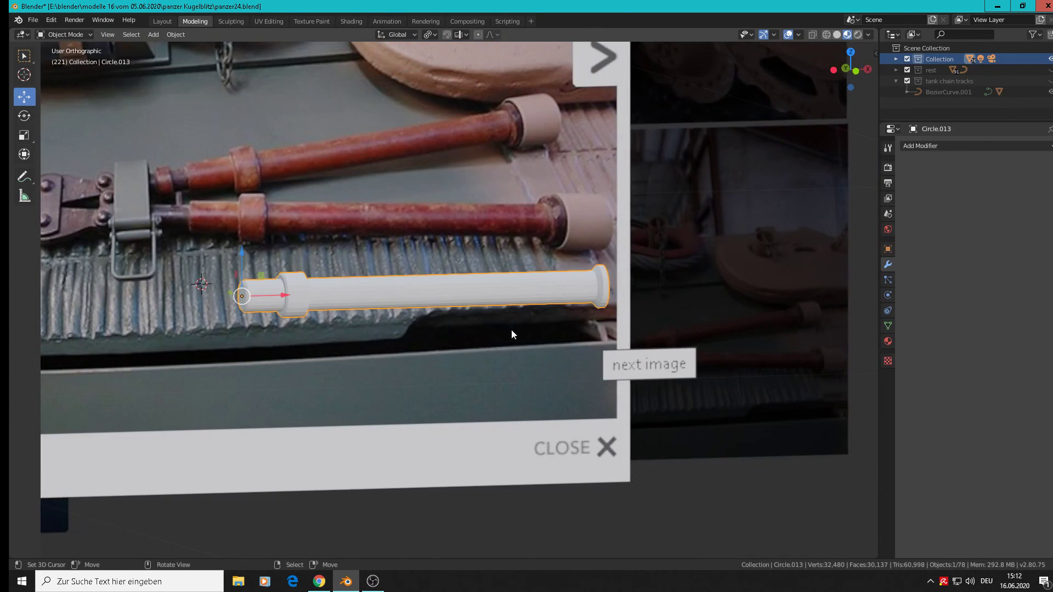
# Select the cap face of the short tube, extrude it, move it about -0.0384 m along X, and clear the selection
pyautogui.keyDown('shift'); pyautogui.moveTo(512, 329); pyautogui.dragTo(421, 335, button='middle'); pyautogui.keyUp('shift')
pyautogui.keyDown('shift'); pyautogui.moveTo(236, 288); pyautogui.dragTo(419, 288, button='middle'); pyautogui.keyUp('shift')
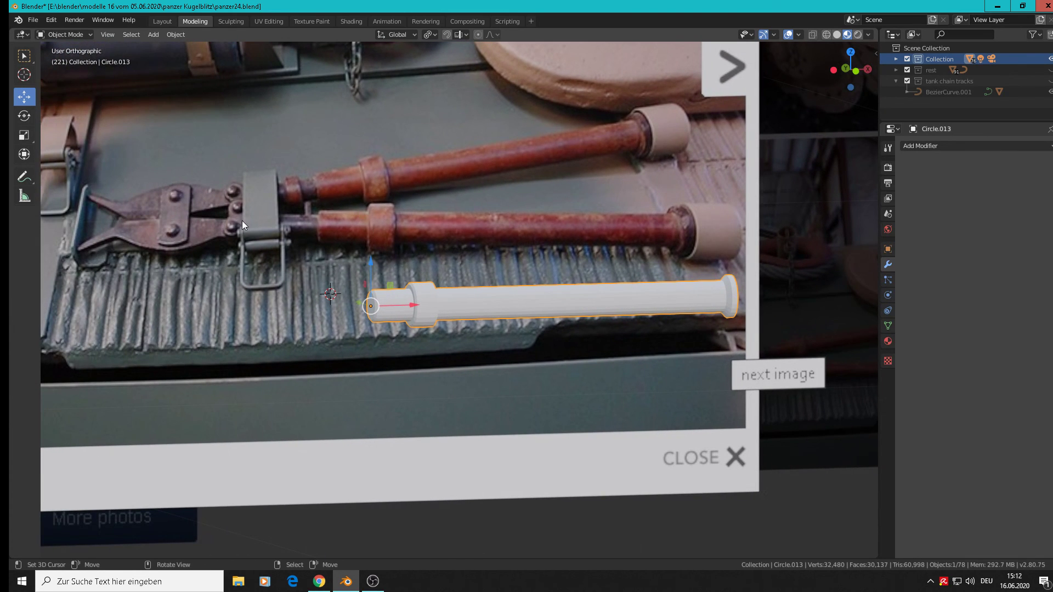
pyautogui.scroll(3, 361, 304)
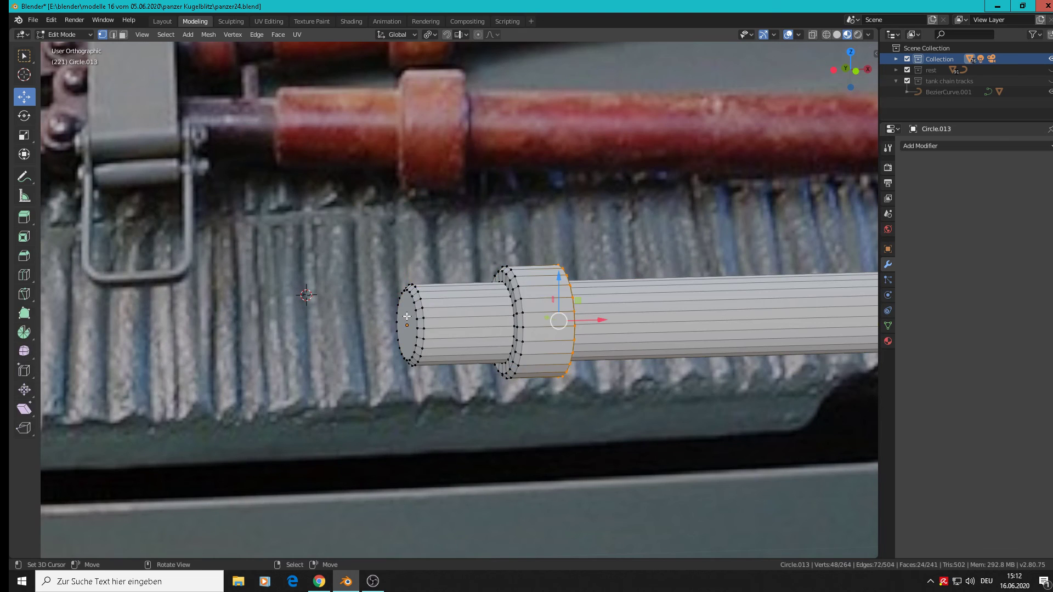
pyautogui.click(406, 316)
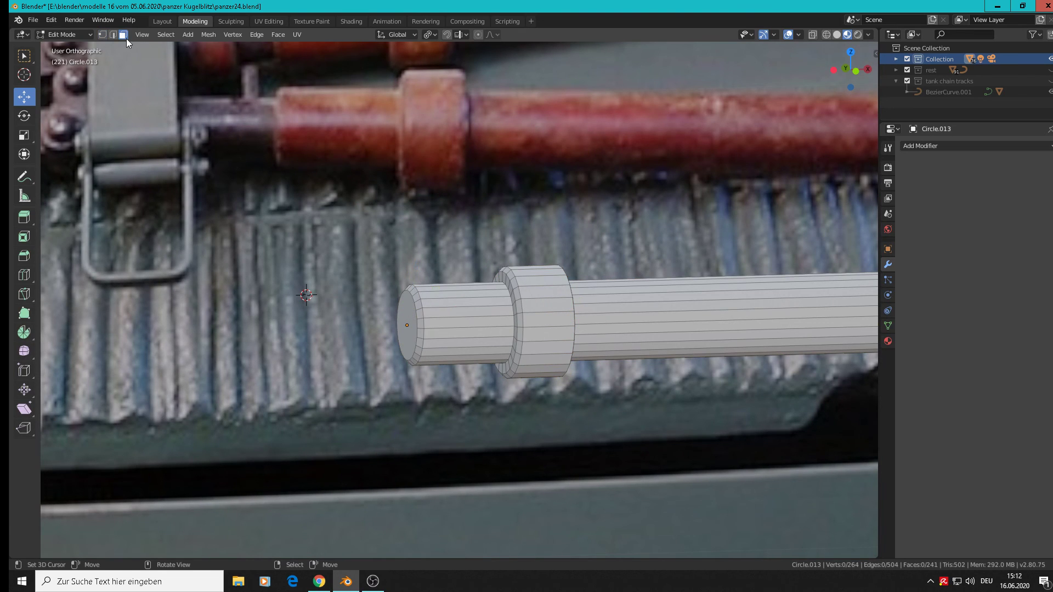
pyautogui.click(406, 327)
pyautogui.scroll(-3, 409, 332)
pyautogui.press('e')
pyautogui.rightClick(418, 348)
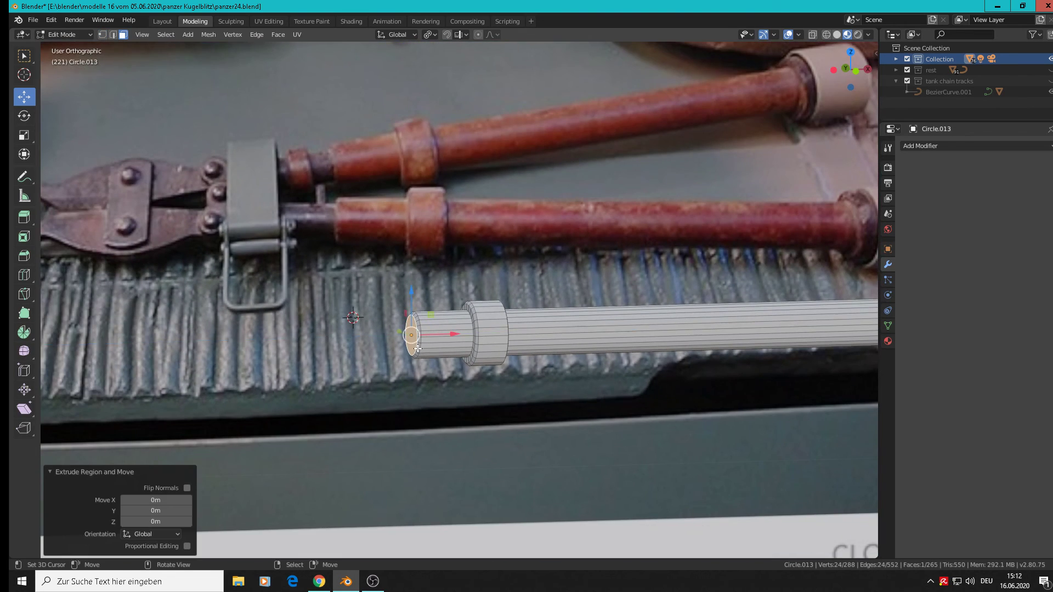
pyautogui.moveTo(436, 340); pyautogui.dragTo(331, 329)
pyautogui.scroll(-3, 332, 329)
pyautogui.keyDown('shift'); pyautogui.moveTo(306, 298); pyautogui.dragTo(414, 311, button='middle'); pyautogui.keyUp('shift')
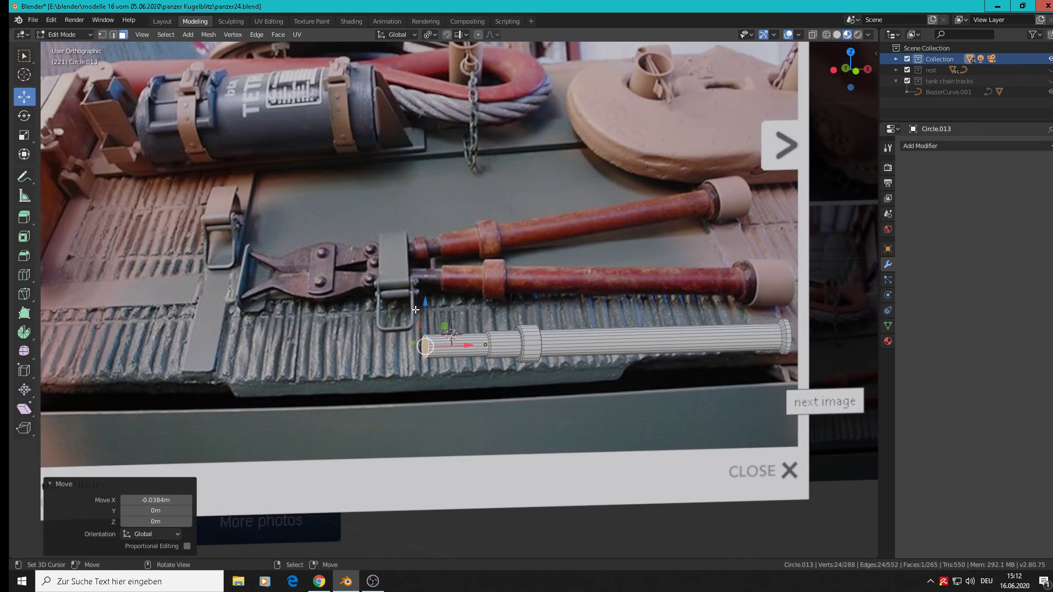
pyautogui.hotkey('alt', 'a')
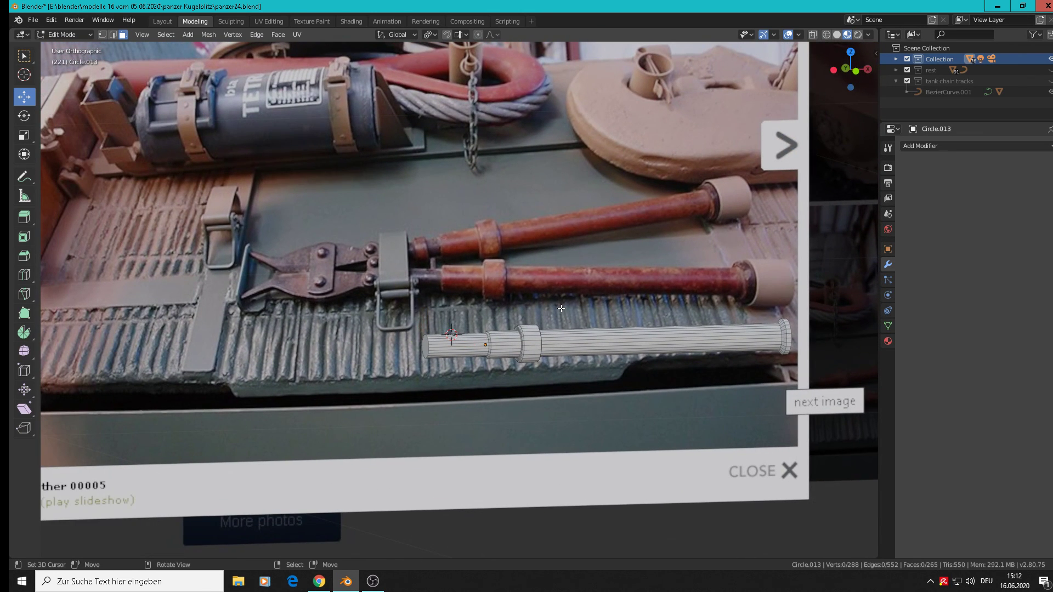
# Return to the front view and object mode, and apply smooth shading to the handle
pyautogui.press('KP_1')
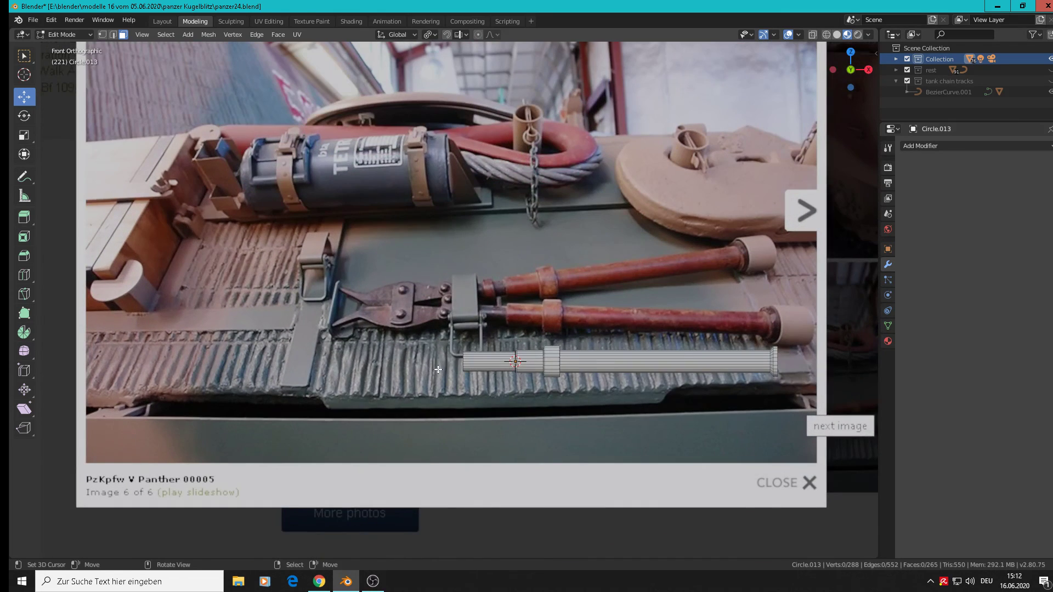
pyautogui.press('Tab')
pyautogui.scroll(4, 438, 369)
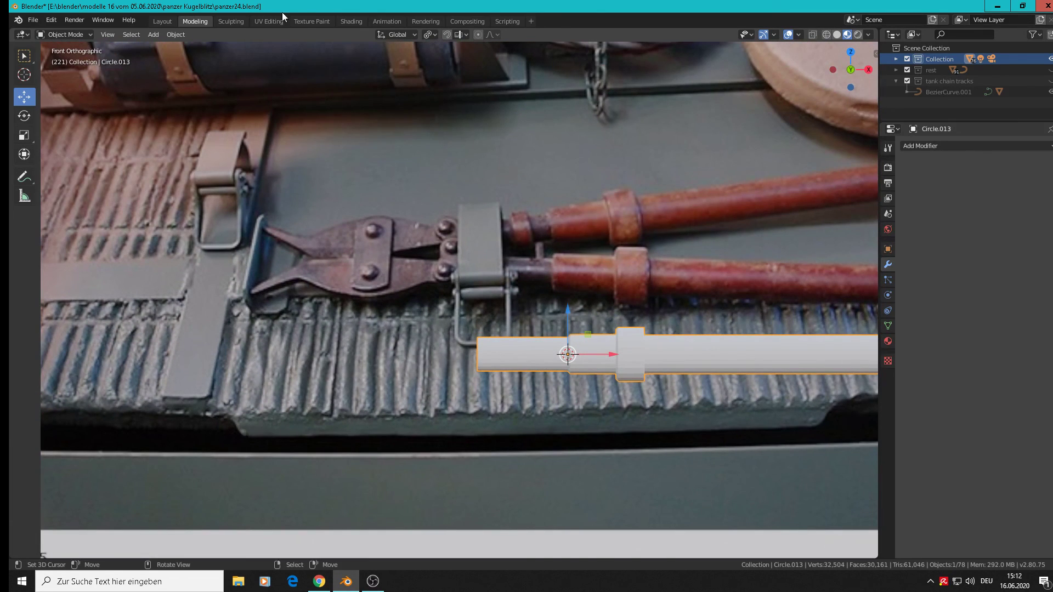
pyautogui.click(176, 35)
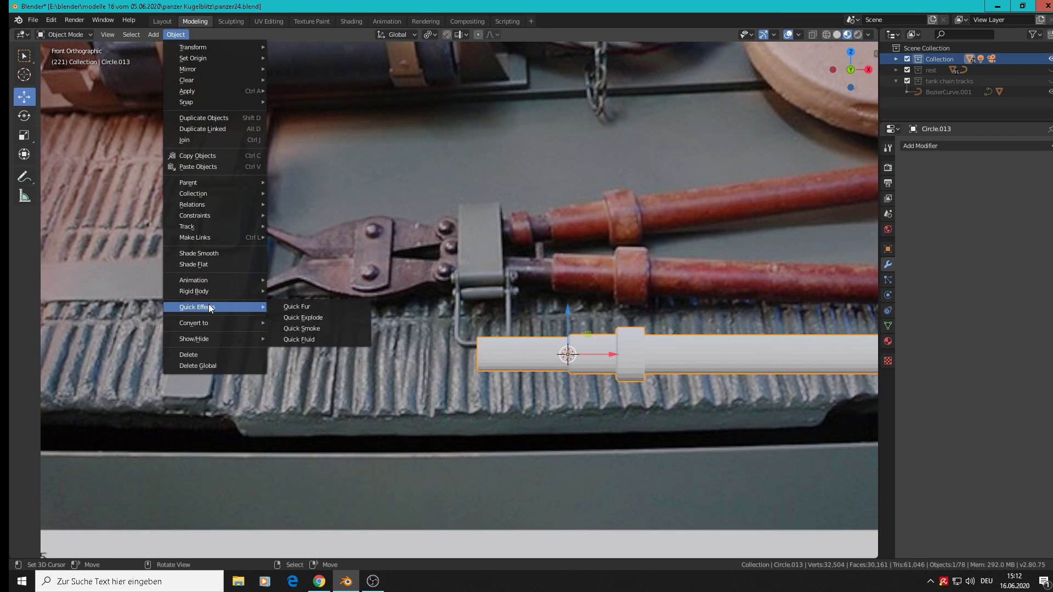
pyautogui.click(215, 253)
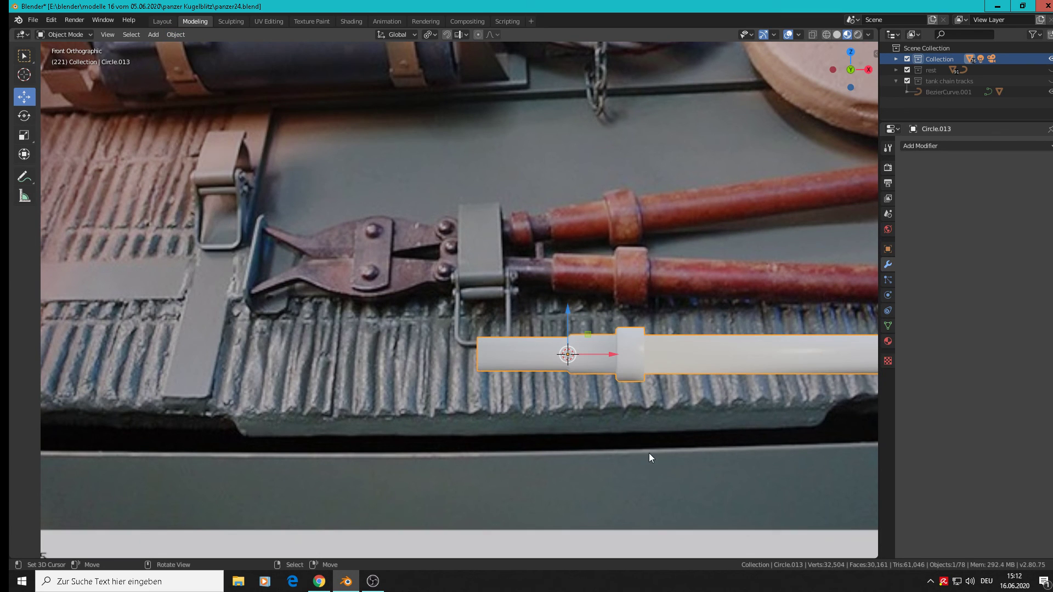
pyautogui.scroll(-3, 649, 453)
pyautogui.scroll(2, 541, 413)
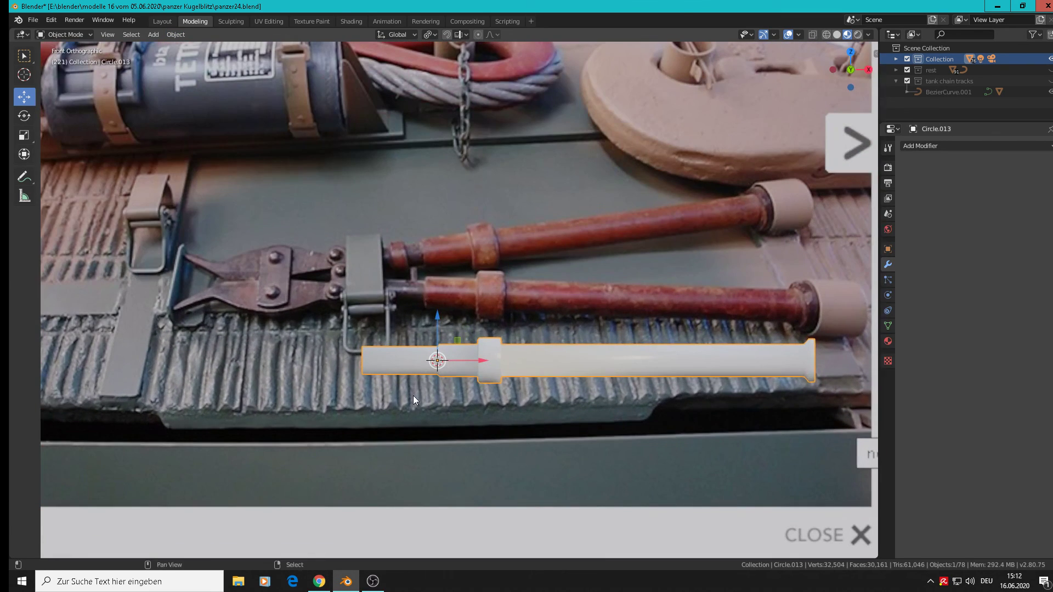
# Add one edge loop around the narrow tube at the handle's front and slide it toward the tube's free end
pyautogui.scroll(2, 413, 396)
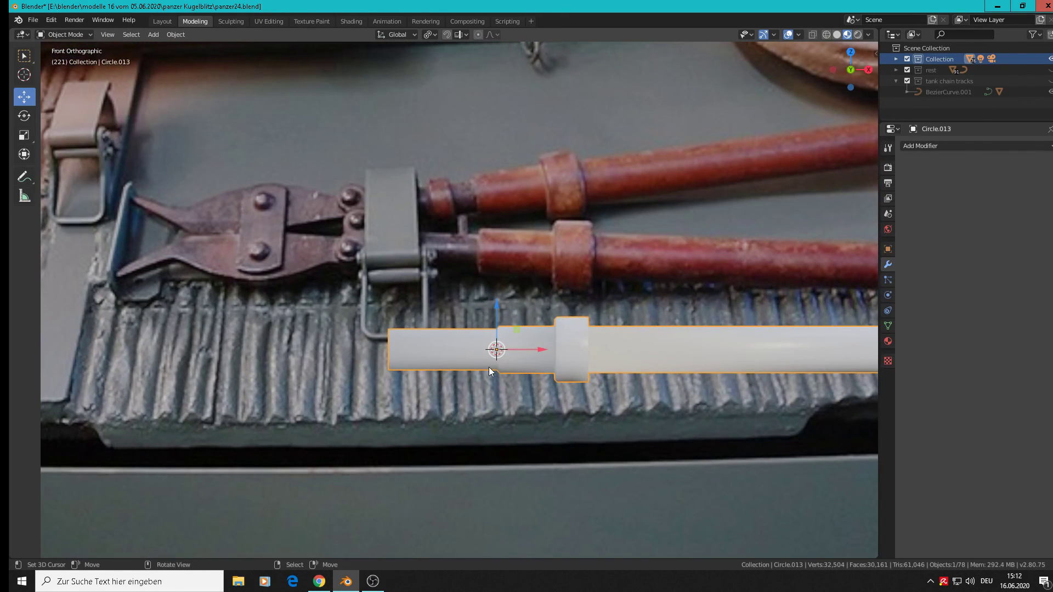
pyautogui.press('Tab')
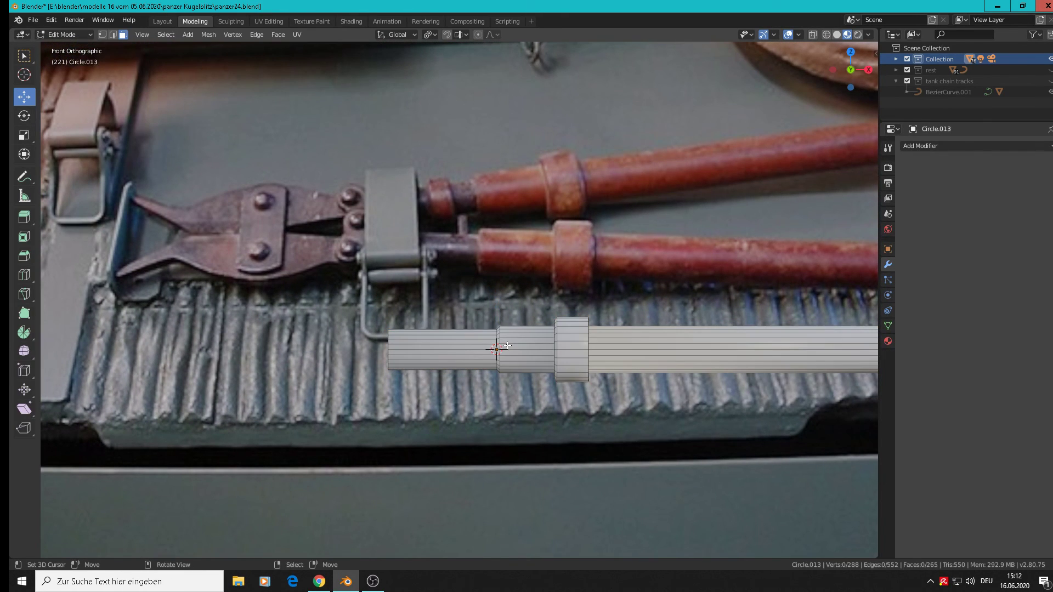
pyautogui.press('ctrl')
pyautogui.hotkey('ctrl', 'r')
pyautogui.click(455, 339)
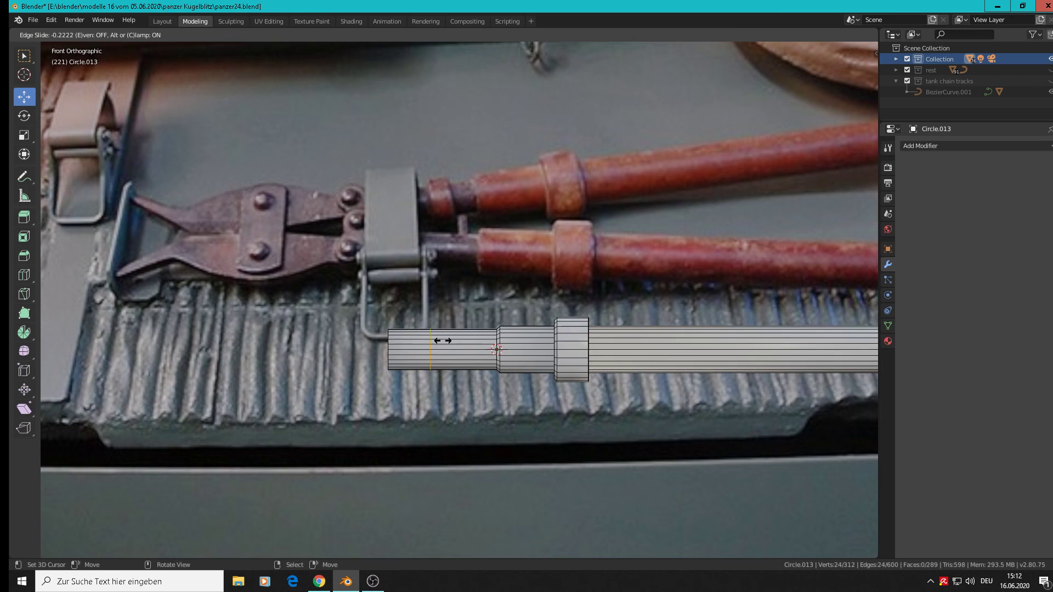
pyautogui.click(401, 340)
pyautogui.press('Tab')
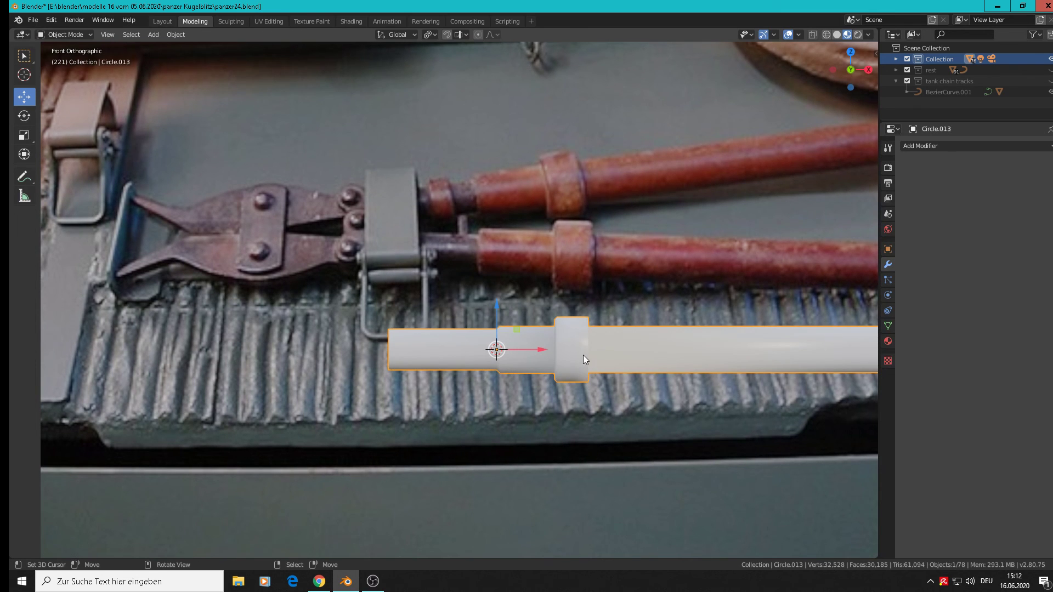
# Find the finished tank parts, select the riveted part beside the shovel and open its mesh for editing around its curved upper end
pyautogui.scroll(-3, 587, 373)
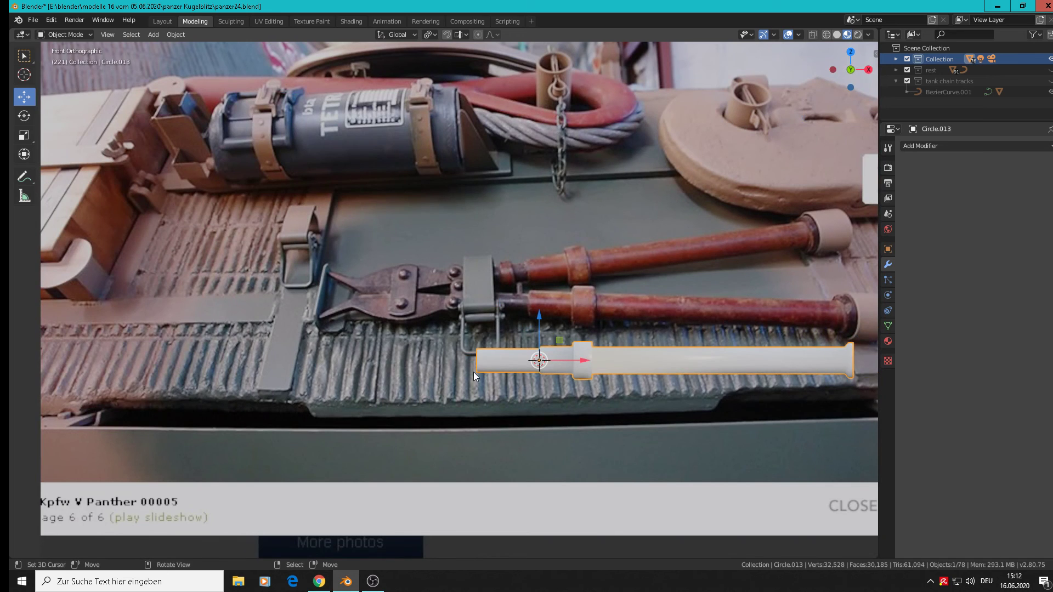
pyautogui.keyDown('shift'); pyautogui.moveTo(470, 373); pyautogui.dragTo(524, 381, button='middle'); pyautogui.keyUp('shift')
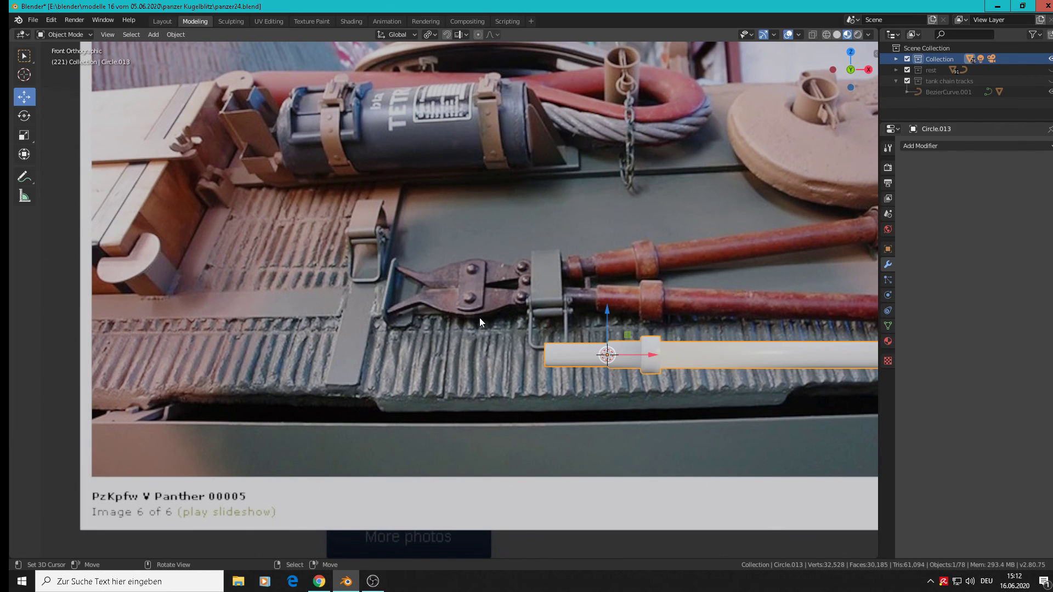
pyautogui.scroll(-10, 480, 318)
pyautogui.scroll(-1, 462, 361)
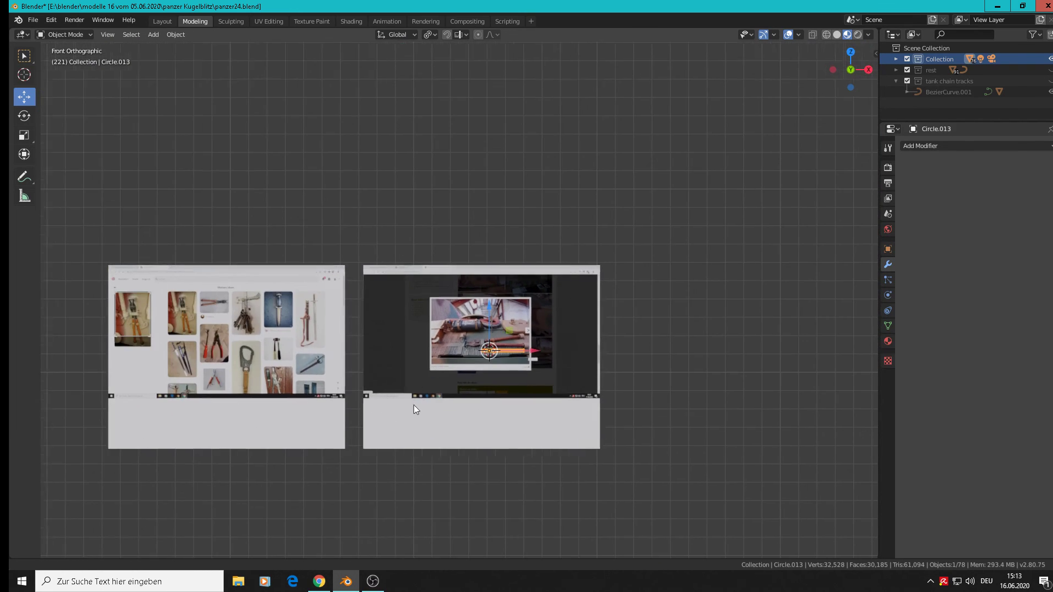
pyautogui.keyDown('shift'); pyautogui.moveTo(414, 405); pyautogui.dragTo(659, 326, button='middle'); pyautogui.keyUp('shift')
pyautogui.press('Tab')
pyautogui.scroll(-3, 625, 354)
pyautogui.press('Tab')
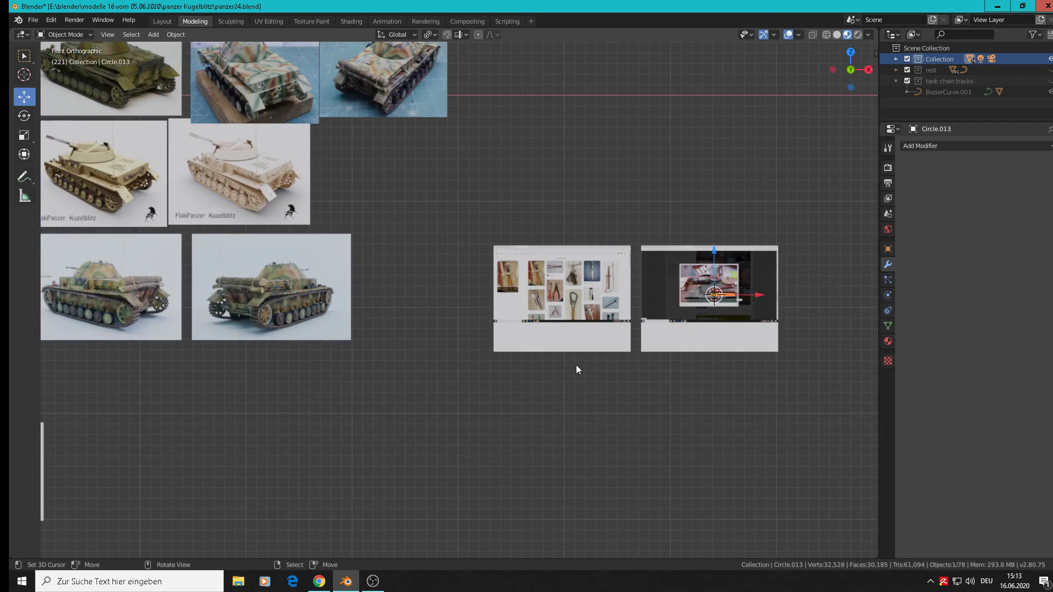
pyautogui.keyDown('shift'); pyautogui.moveTo(491, 383); pyautogui.dragTo(747, 331, button='middle'); pyautogui.keyUp('shift')
pyautogui.scroll(2, 259, 397)
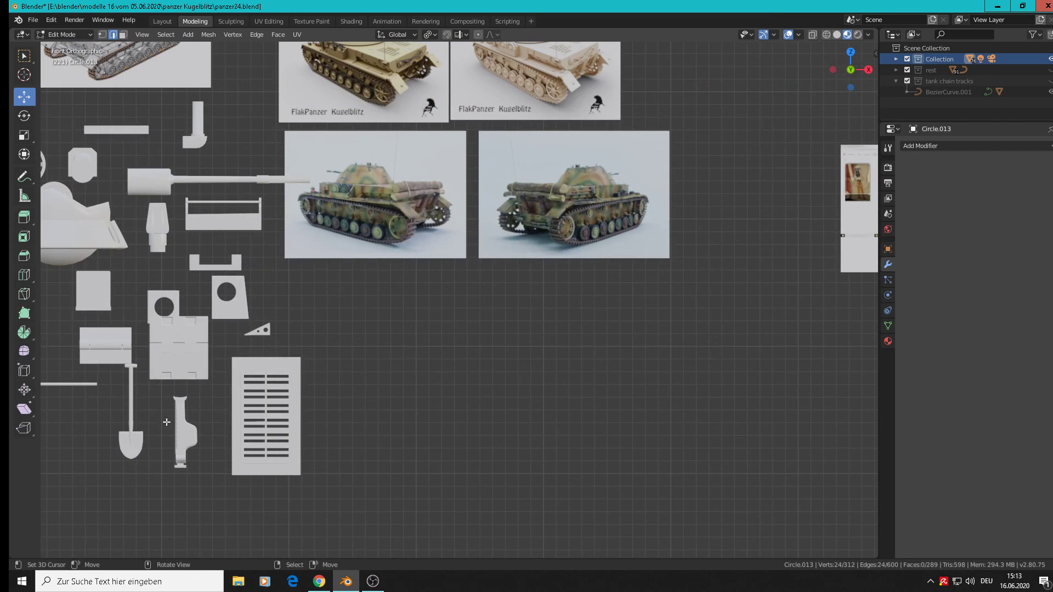
pyautogui.scroll(1, 176, 422)
pyautogui.click(184, 409)
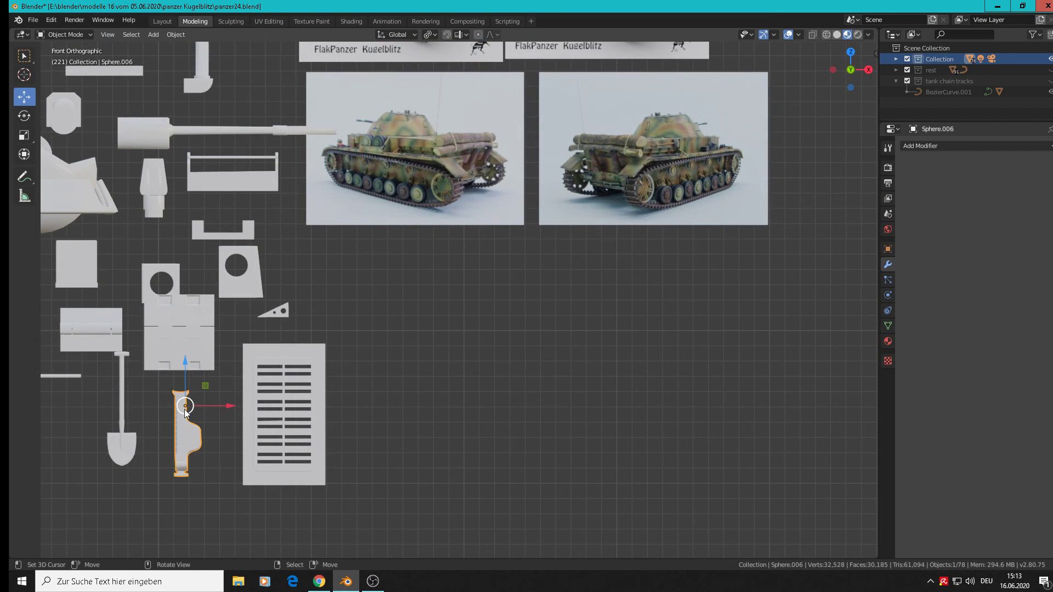
pyautogui.keyDown('shift'); pyautogui.moveTo(184, 409); pyautogui.dragTo(430, 347, button='middle'); pyautogui.keyUp('shift')
pyautogui.scroll(10, 410, 352)
pyautogui.press('Tab')
pyautogui.scroll(3, 384, 362)
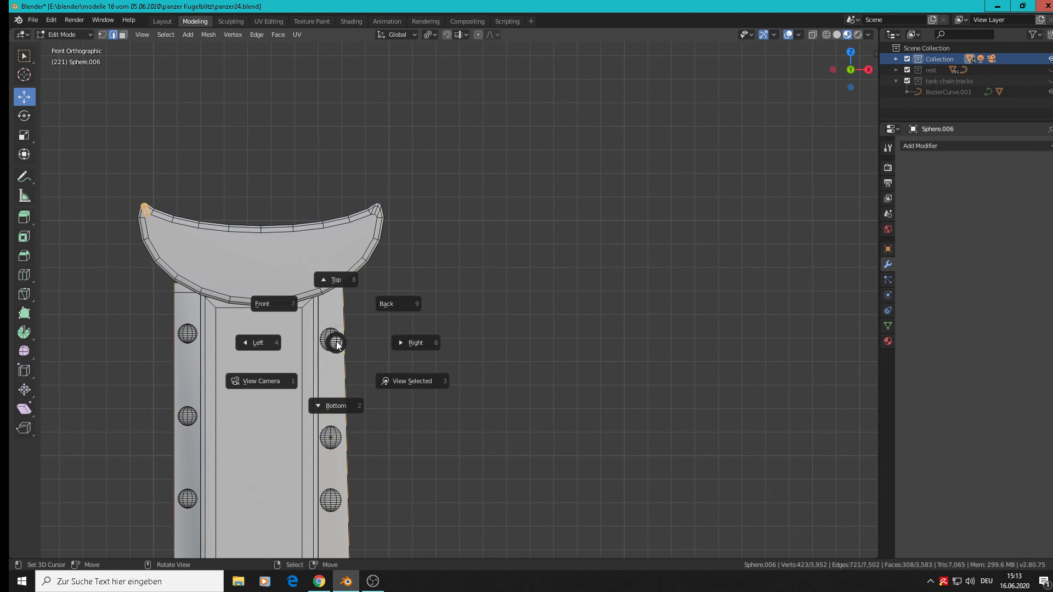
# Select the whole uppermost rivet on the part's right flange, duplicate it, and move the copy 0.0578 m along X
pyautogui.click(325, 334)
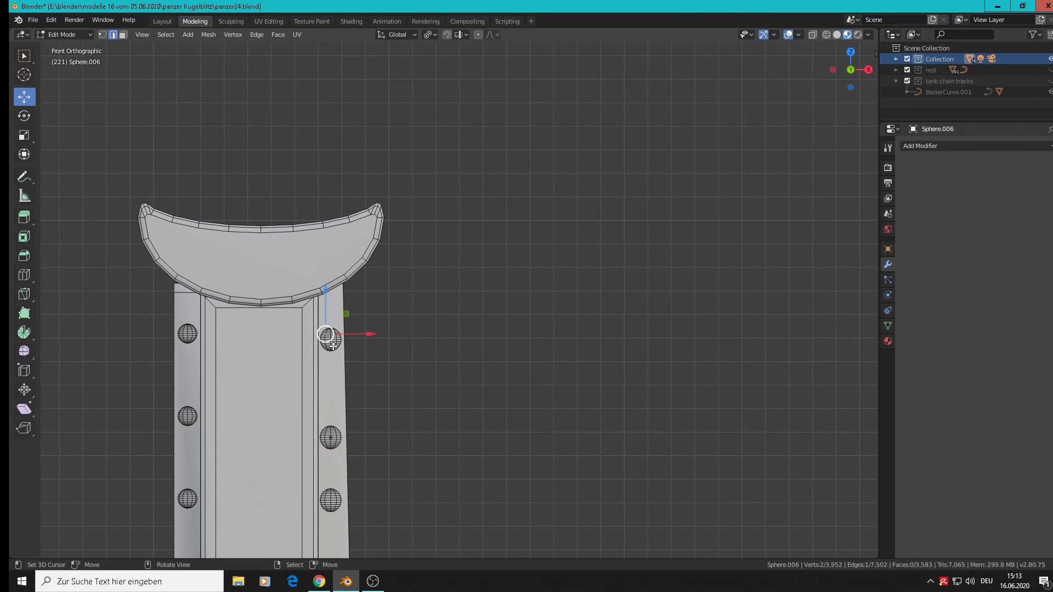
pyautogui.press('l')
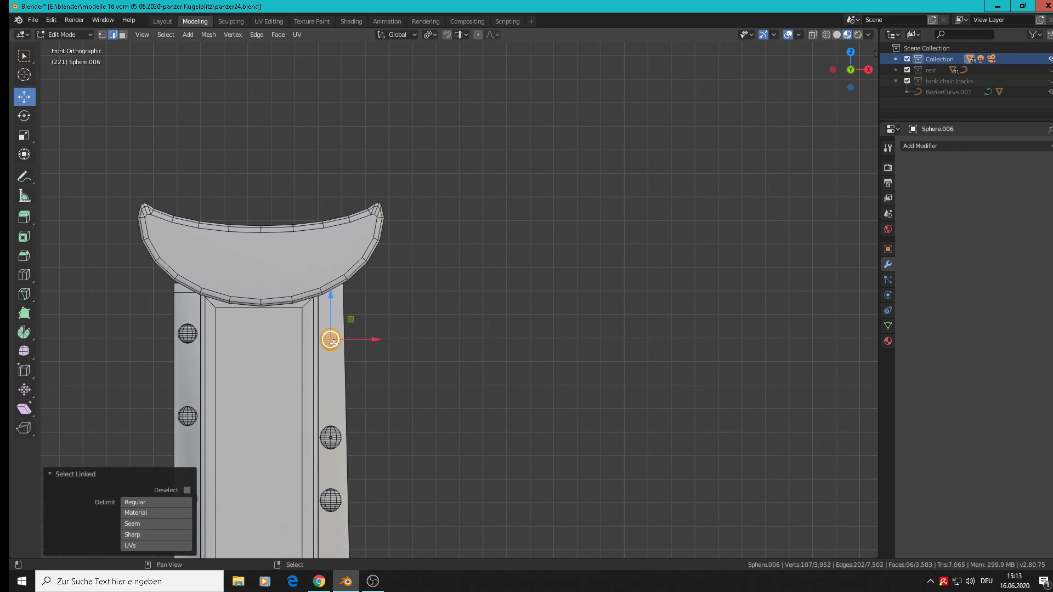
pyautogui.hotkey('shift', 'd')
pyautogui.press('Escape')
pyautogui.moveTo(376, 340); pyautogui.dragTo(512, 355)
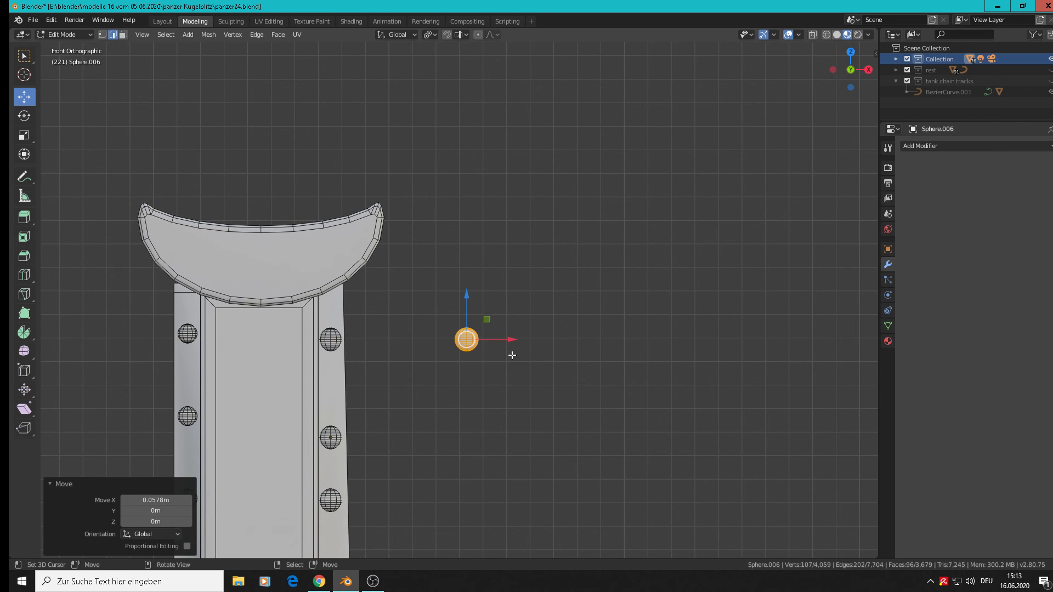
# Separate the copied rivet into its own object and set its origin to its geometry
pyautogui.press('p')
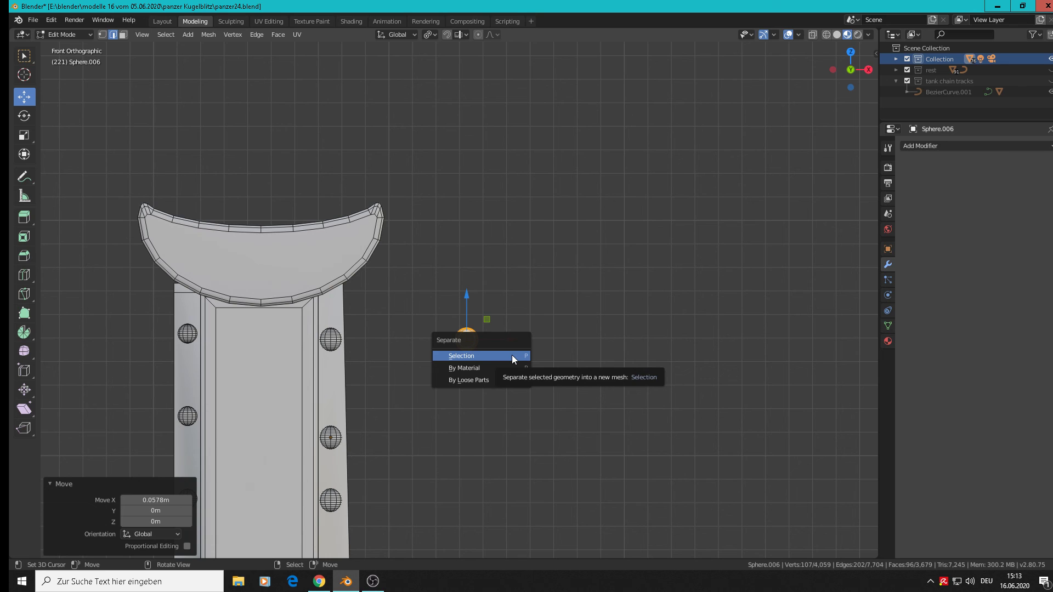
pyautogui.click(512, 355)
pyautogui.press('Tab')
pyautogui.scroll(-2, 491, 344)
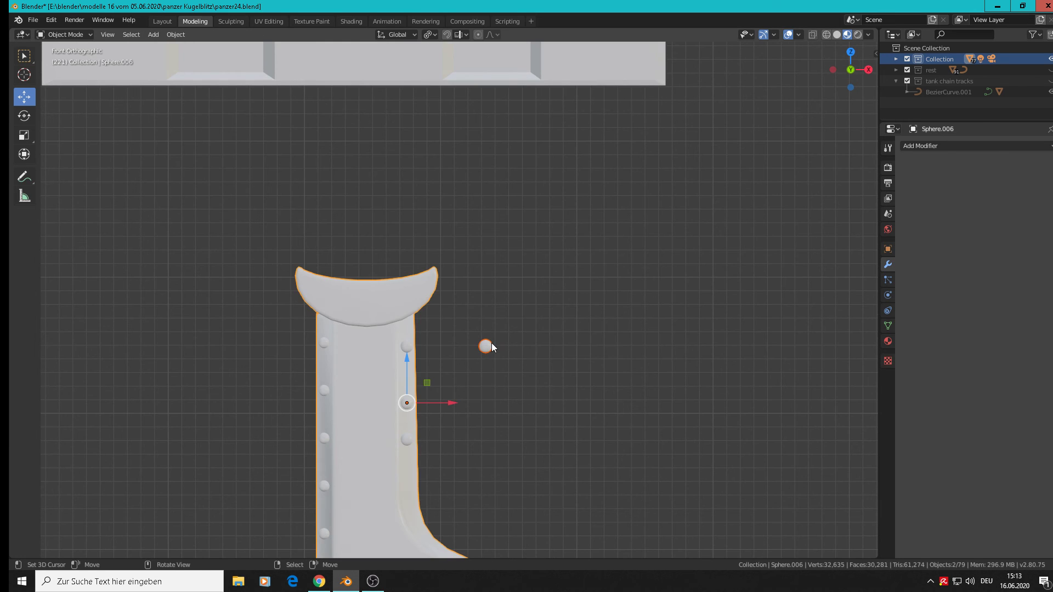
pyautogui.click(489, 344)
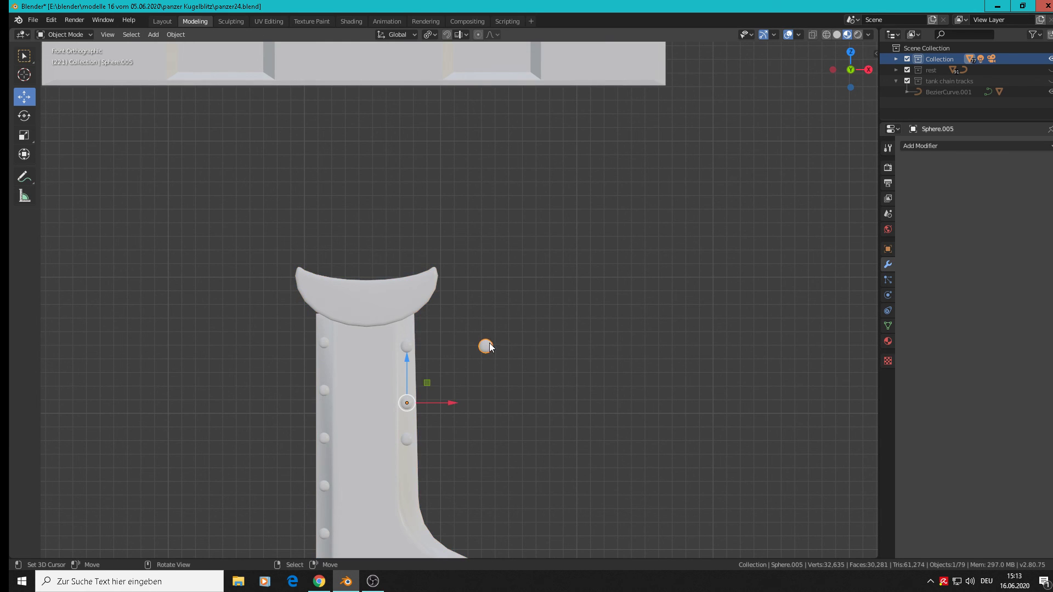
pyautogui.click(170, 35)
pyautogui.moveTo(196, 57)
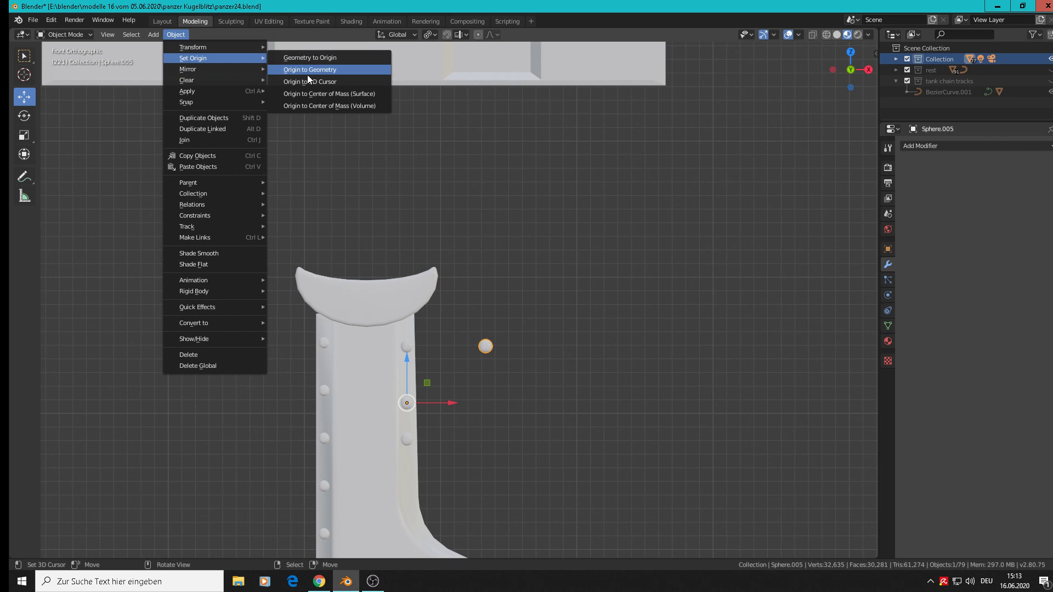
pyautogui.click(307, 73)
# Move the rivet about 7.28 m along X and 1.59 m along Z to the bolt cutter reference photo
pyautogui.scroll(-8, 485, 344)
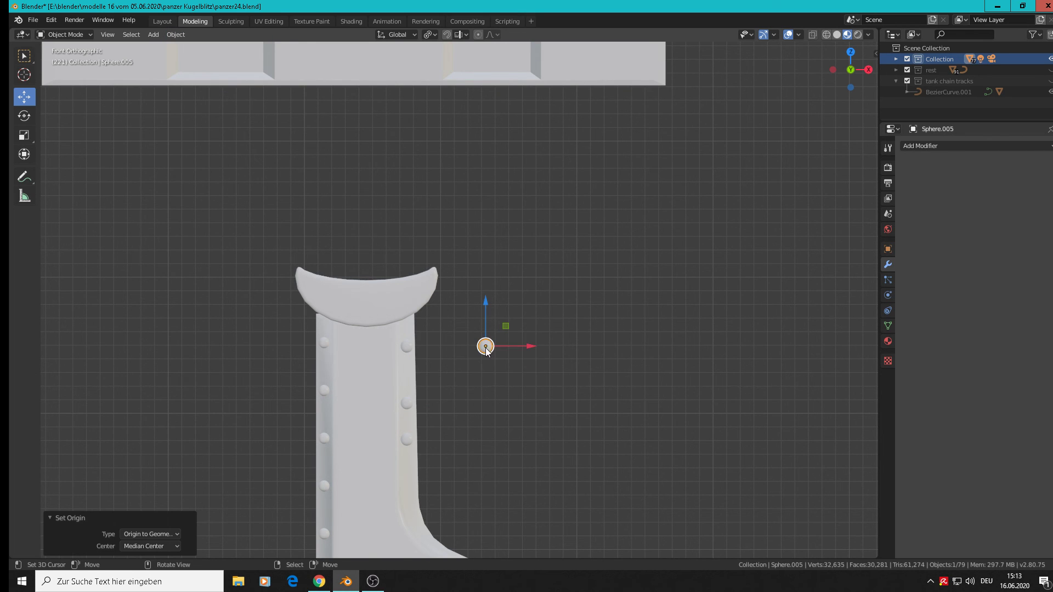
pyautogui.scroll(-3, 494, 384)
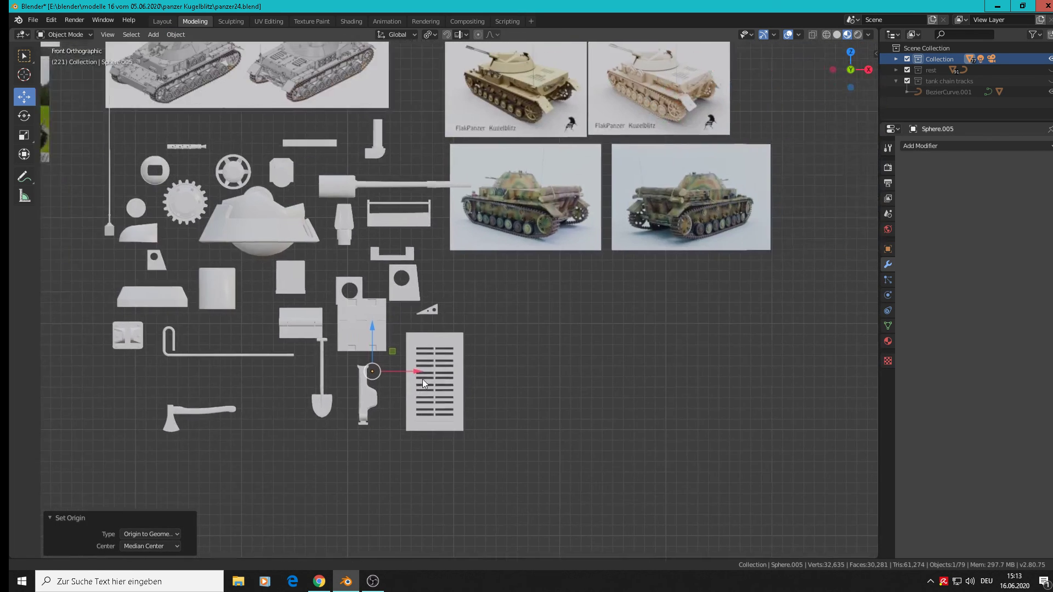
pyautogui.press('g')
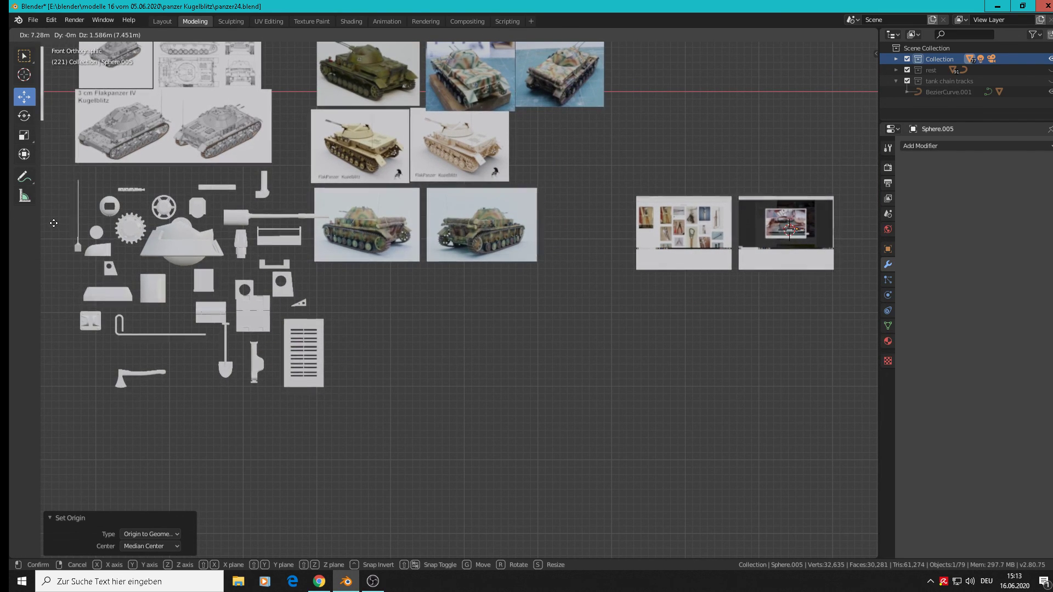
pyautogui.click(876, 224)
pyautogui.keyDown('shift'); pyautogui.moveTo(756, 277); pyautogui.dragTo(565, 328, button='middle'); pyautogui.keyUp('shift')
pyautogui.scroll(15, 613, 263)
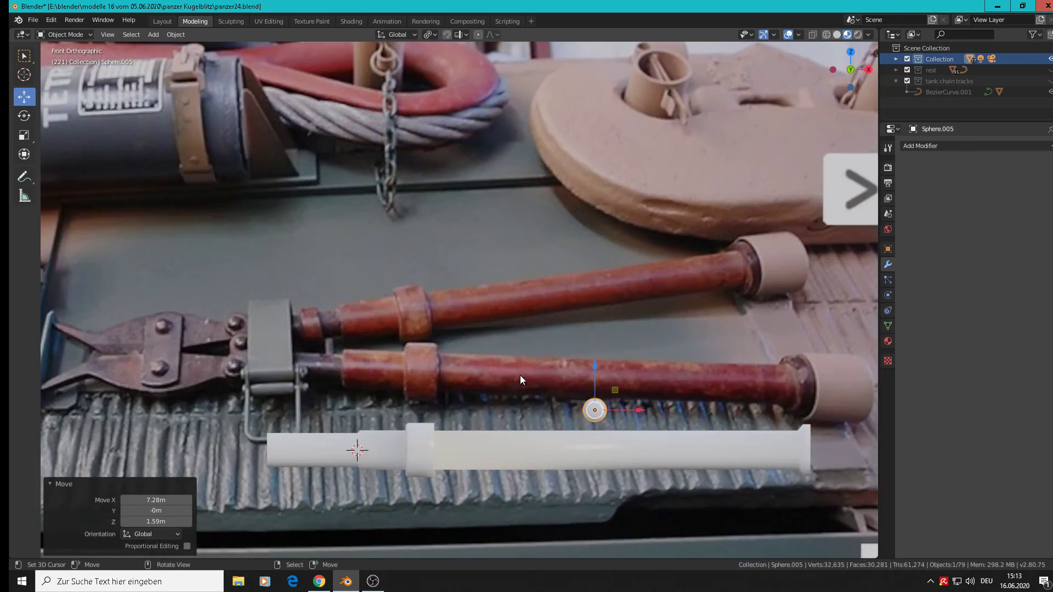
# Align the rivet along X and Z with the lower rivet of the cutter's jaw plate and scale it to 0.736
pyautogui.keyDown('shift'); pyautogui.moveTo(520, 378); pyautogui.dragTo(620, 327, button='middle'); pyautogui.keyUp('shift')
pyautogui.press('g')
pyautogui.press('x')
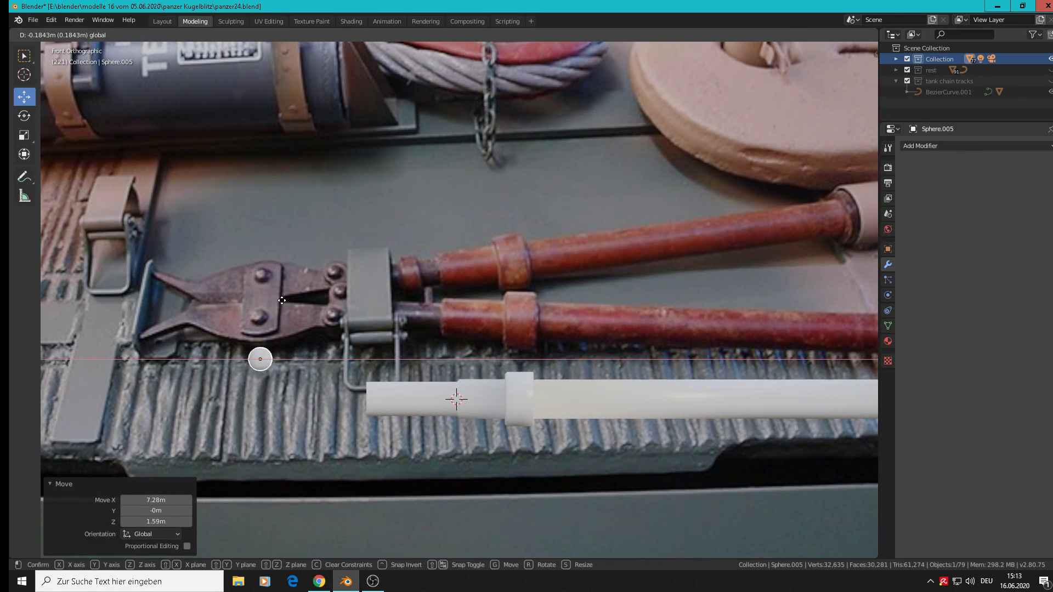
pyautogui.click(251, 310)
pyautogui.press('g')
pyautogui.press('z')
pyautogui.click(256, 271)
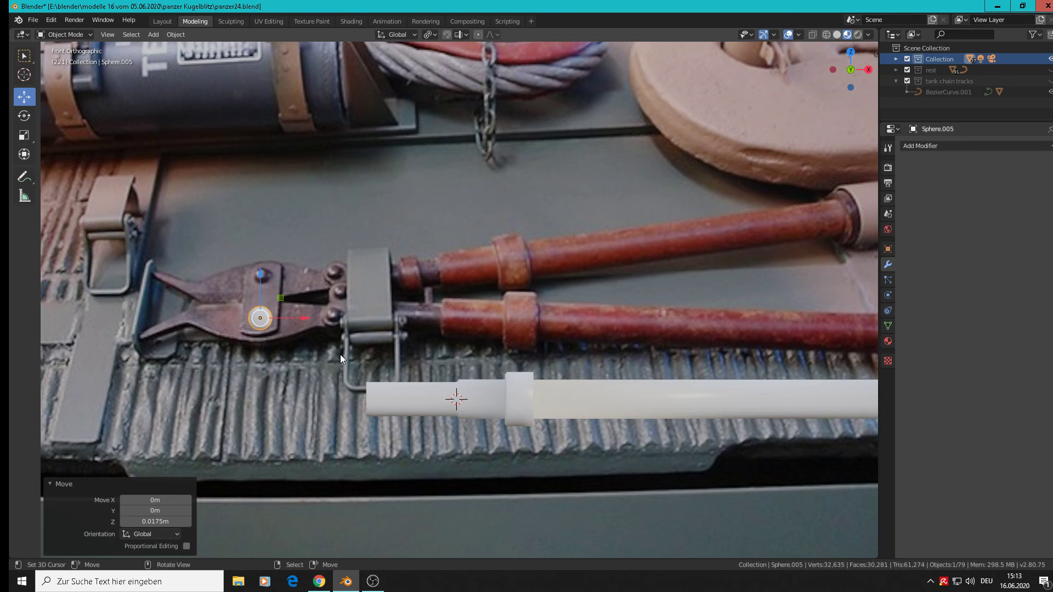
pyautogui.press('s')
pyautogui.click(314, 349)
pyautogui.keyDown('shift'); pyautogui.moveTo(315, 349); pyautogui.dragTo(400, 357, button='middle'); pyautogui.keyUp('shift')
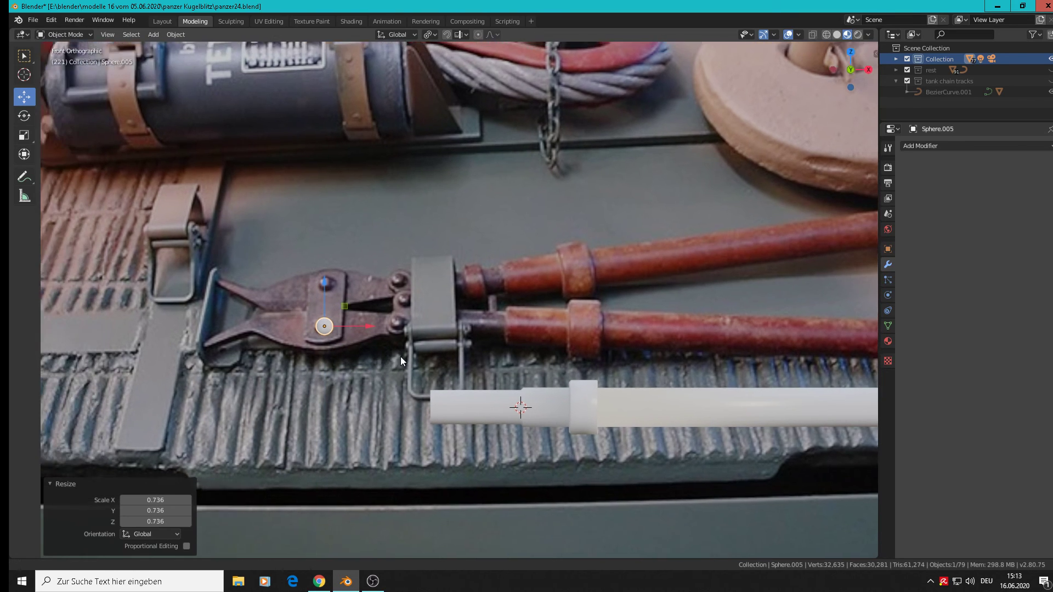
# Duplicate the rivet and move the copy 0.0181 m along Z onto the jaw plate's upper rivet
pyautogui.scroll(1, 421, 357)
pyautogui.hotkey('shift', 'd')
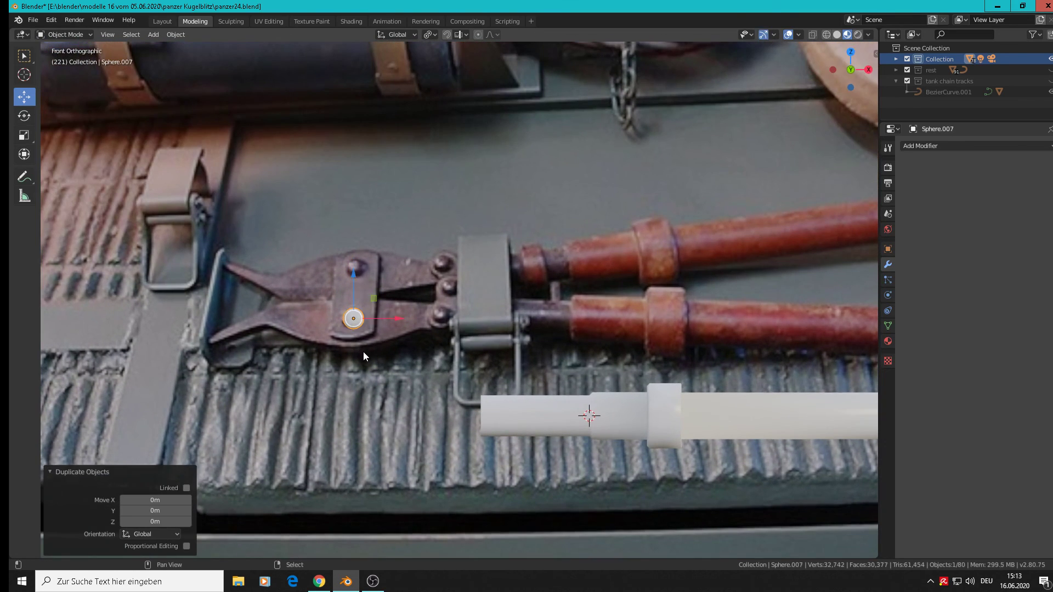
pyautogui.press('z')
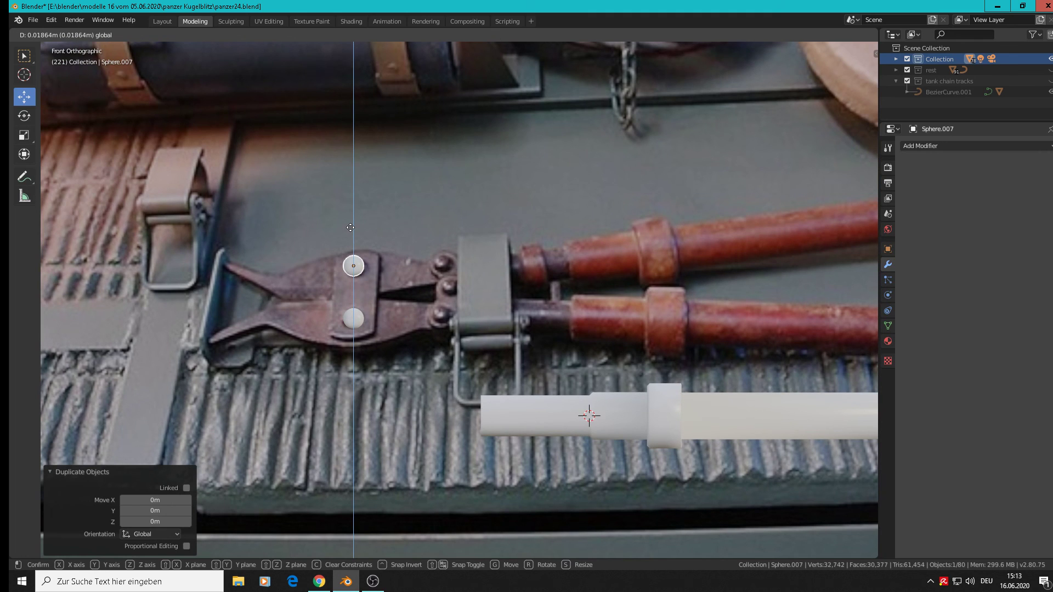
pyautogui.moveTo(350, 227); pyautogui.dragTo(351, 229)
# Duplicate the upper rivet, move the copy 0.032 m along X to the upper pivot rivet, and scale it to about 0.88
pyautogui.hotkey('shift', 'd')
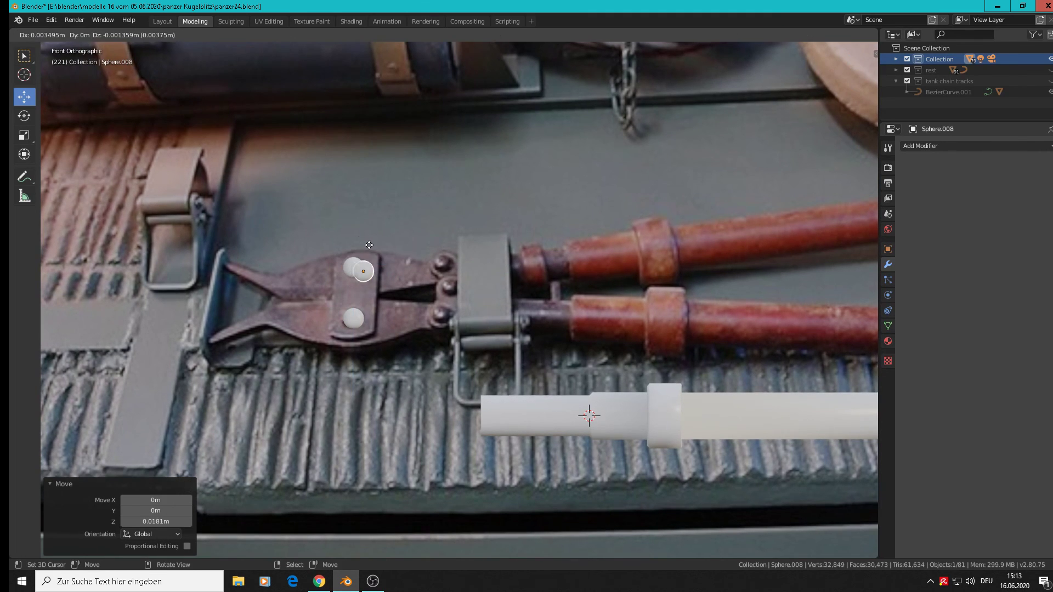
pyautogui.rightClick(421, 252)
pyautogui.press('g')
pyautogui.press('x')
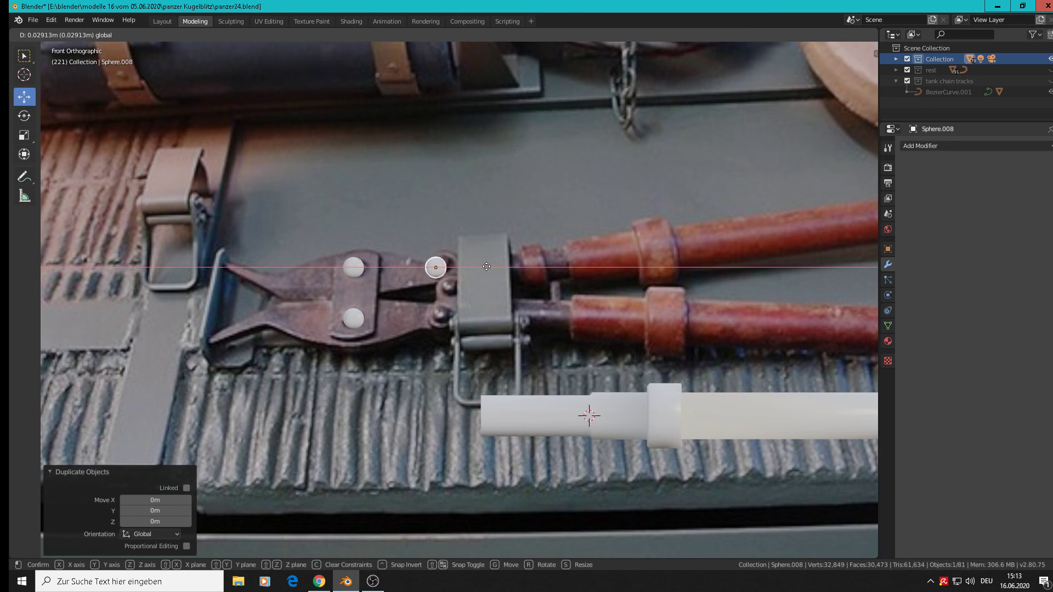
pyautogui.click(509, 294)
pyautogui.press('s')
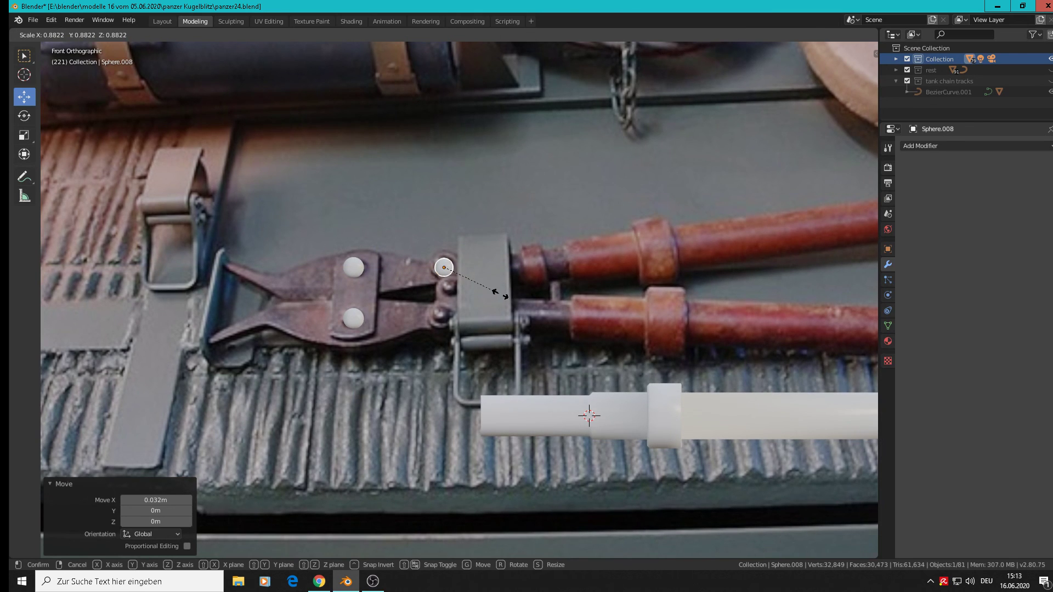
pyautogui.click(501, 294)
# Duplicate the smaller rivet twice, placing one copy on the middle pivot rivet and the other on the lower pivot rivet in the photo
pyautogui.hotkey('shift', 'd')
pyautogui.click(490, 322)
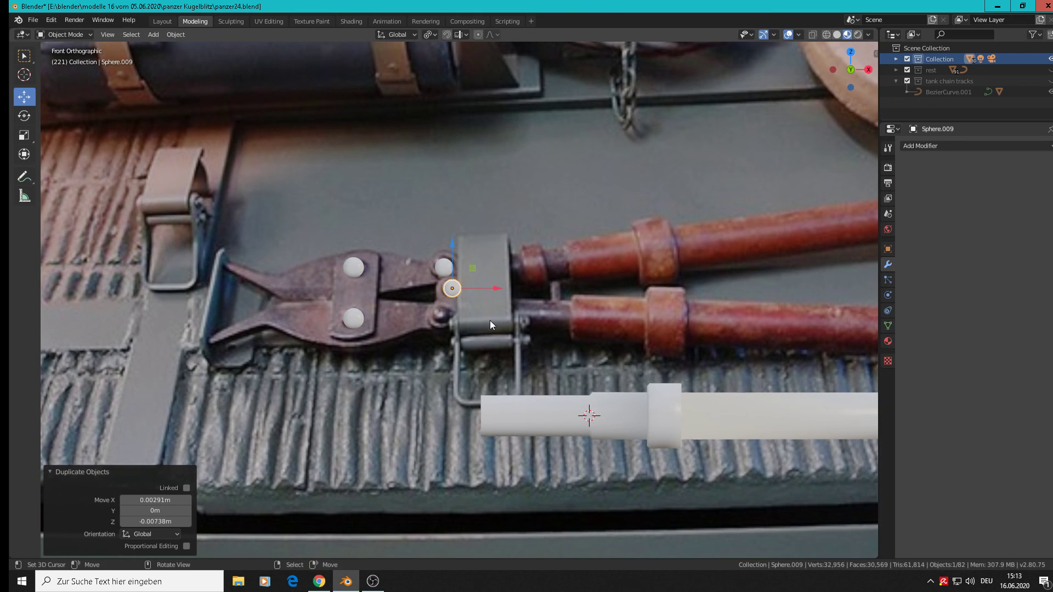
pyautogui.hotkey('shift', 'd')
pyautogui.click(478, 347)
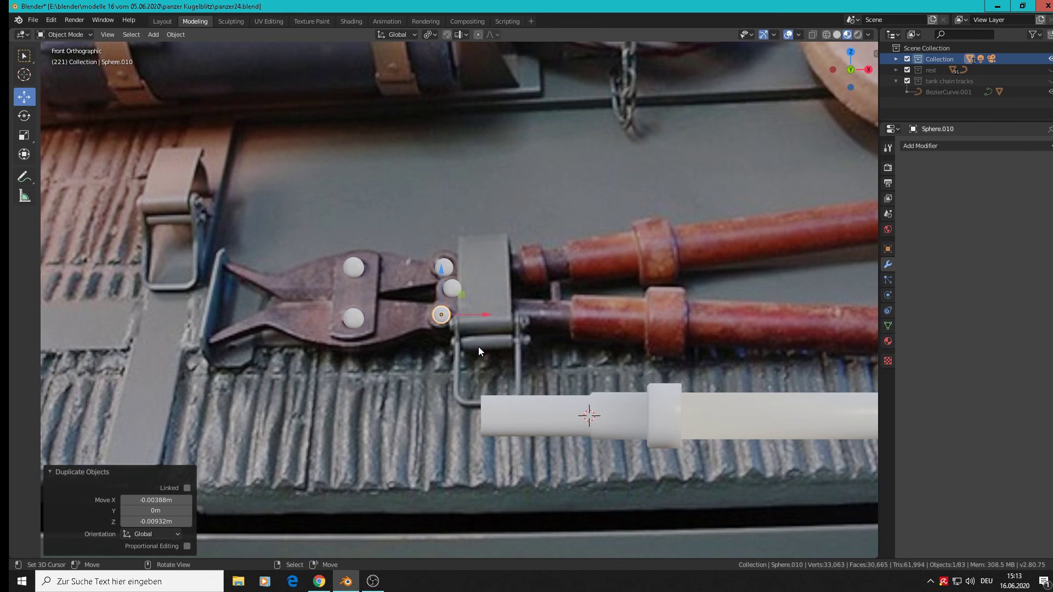
# Select all five rivets and move them -0.0483 m along Z, below the cutter head in the photo
pyautogui.click(454, 287)
pyautogui.keyDown('shift'); pyautogui.click(443, 267); pyautogui.keyUp('shift')
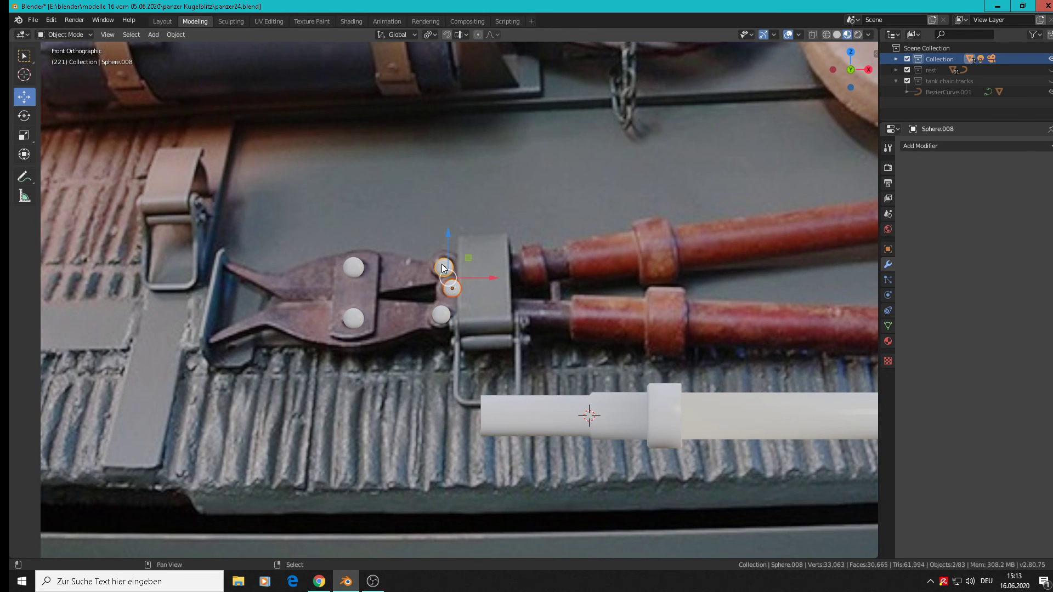
pyautogui.keyDown('shift'); pyautogui.click(354, 267); pyautogui.keyUp('shift')
pyautogui.keyDown('shift'); pyautogui.click(439, 318); pyautogui.keyUp('shift')
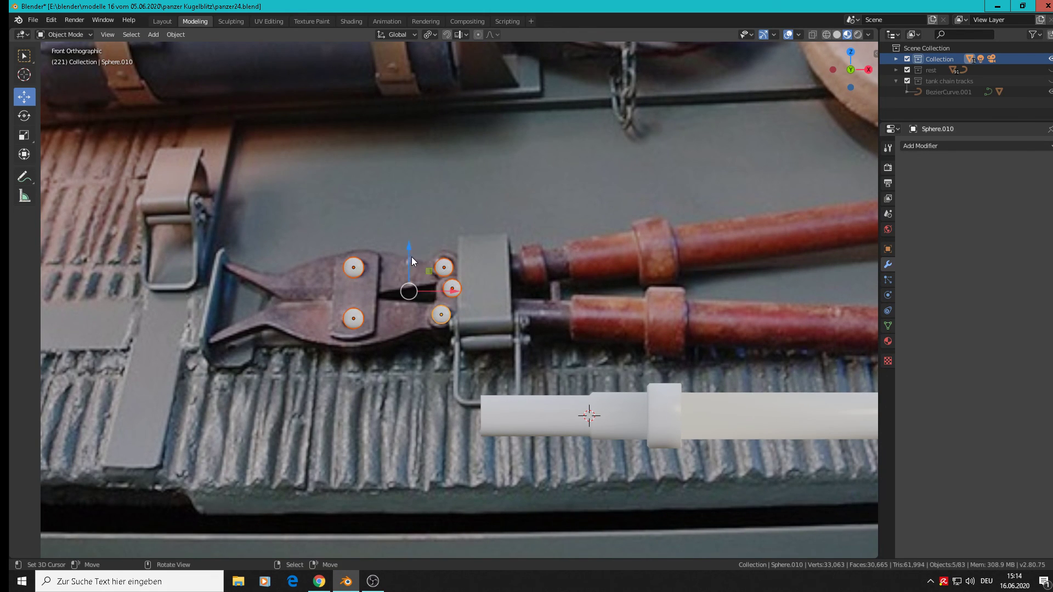
pyautogui.press('g')
pyautogui.press('z')
pyautogui.click(396, 393)
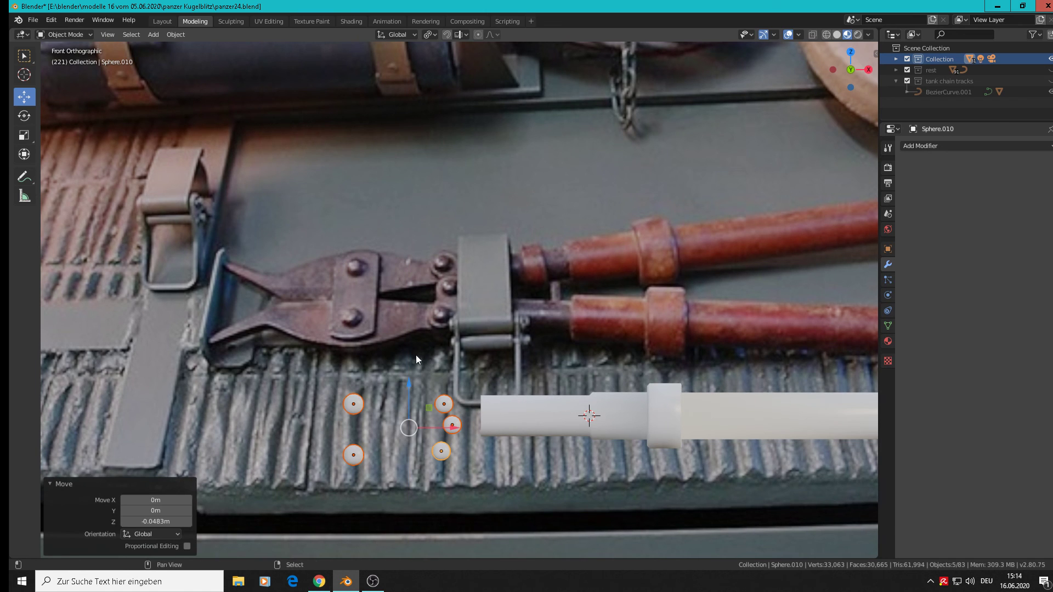
# Add a cube on the jaw plate in the photo and scale it down to roughly the height of the plate
pyautogui.keyDown('shift'); pyautogui.moveTo(416, 354); pyautogui.dragTo(531, 340, button='middle'); pyautogui.keyUp('shift')
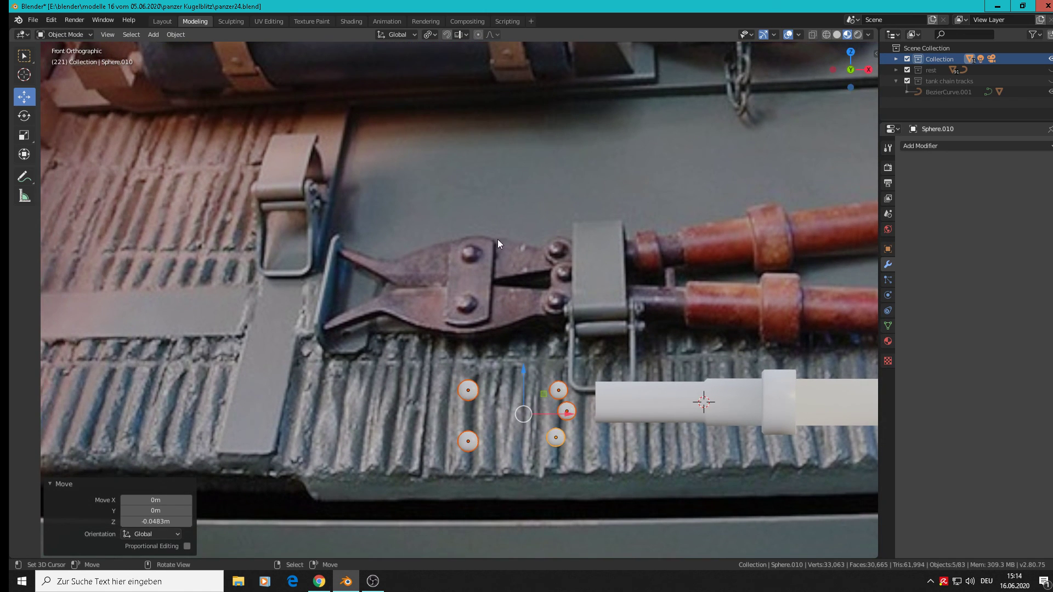
pyautogui.hotkey('alt', 'a')
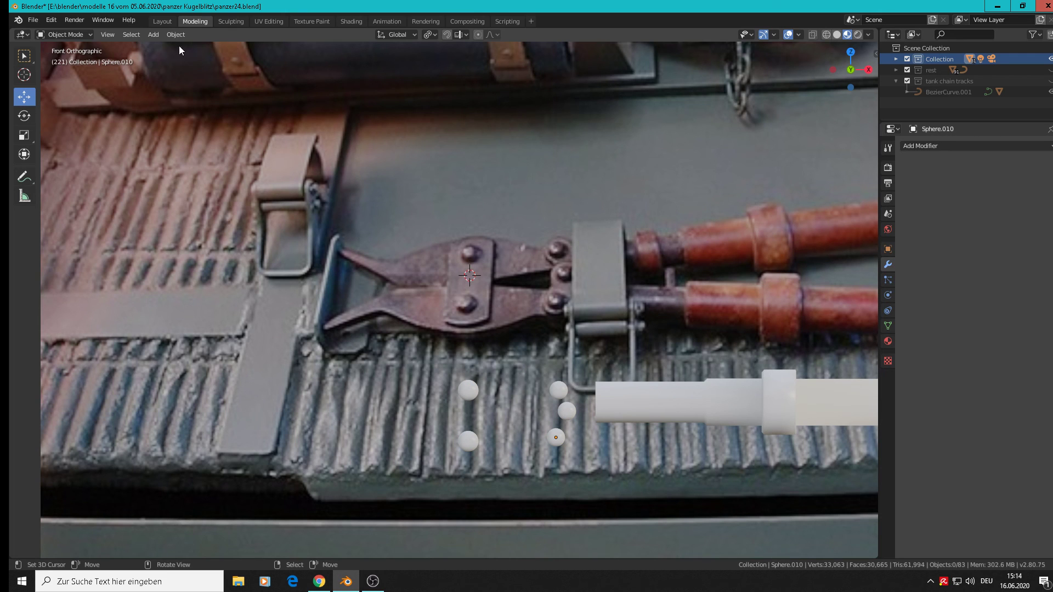
pyautogui.click(153, 34)
pyautogui.moveTo(165, 45)
pyautogui.click(252, 58)
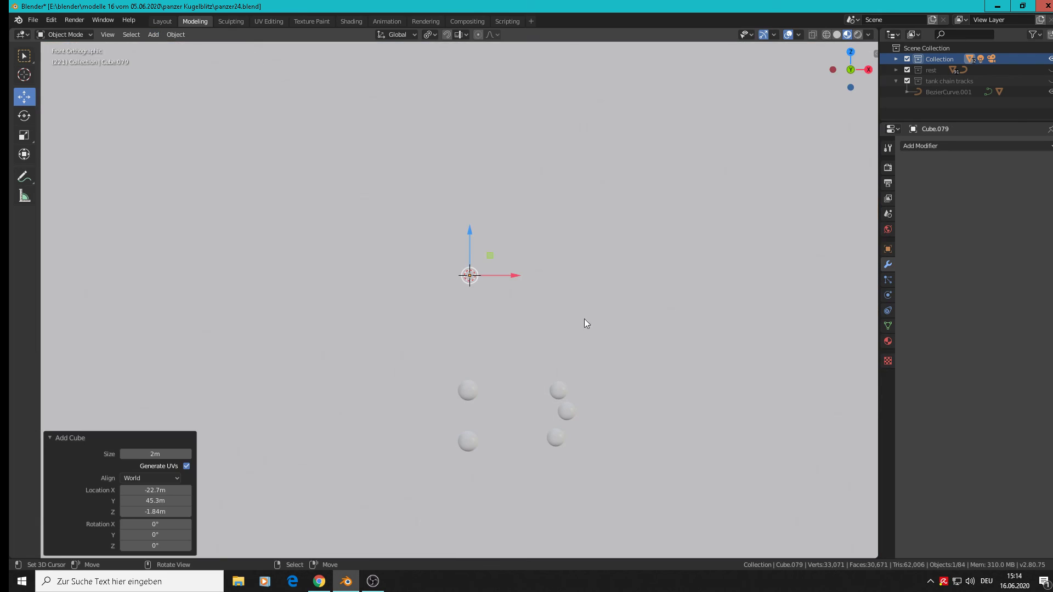
pyautogui.press('s')
pyautogui.click(423, 273)
pyautogui.press('s')
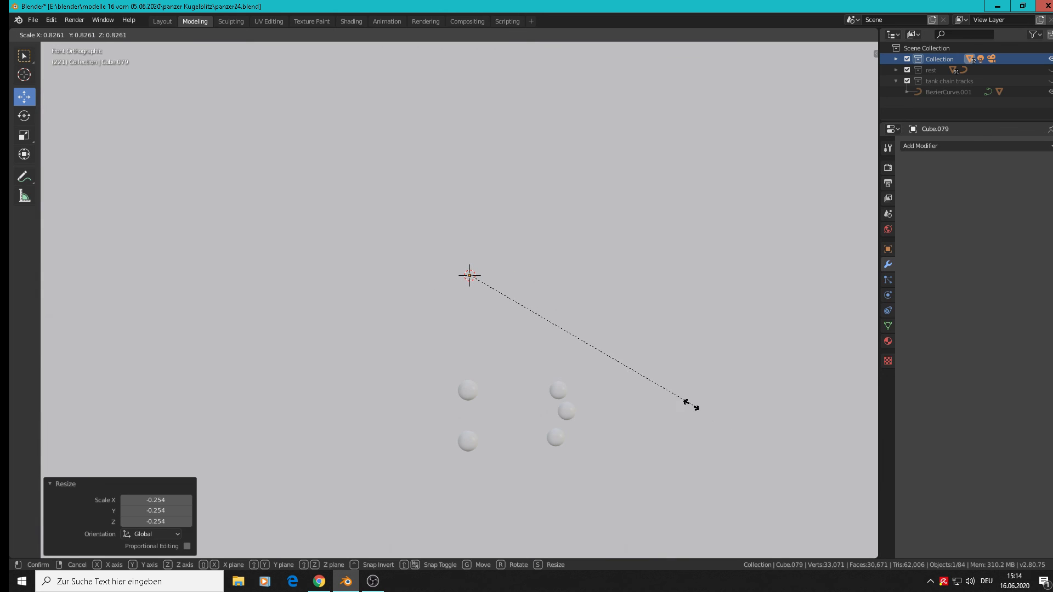
pyautogui.click(487, 322)
pyautogui.press('s')
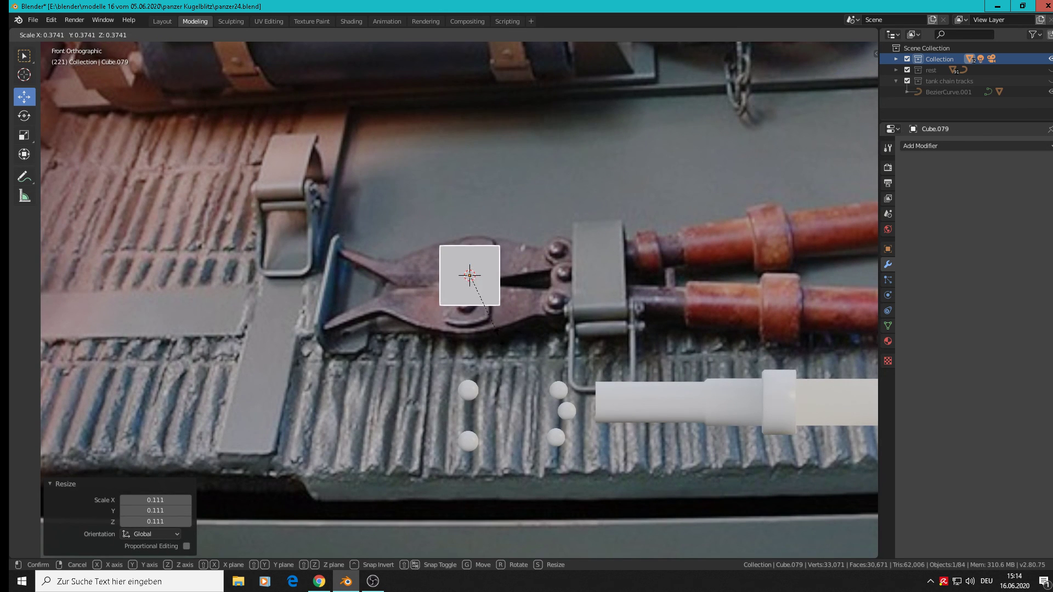
pyautogui.click(544, 326)
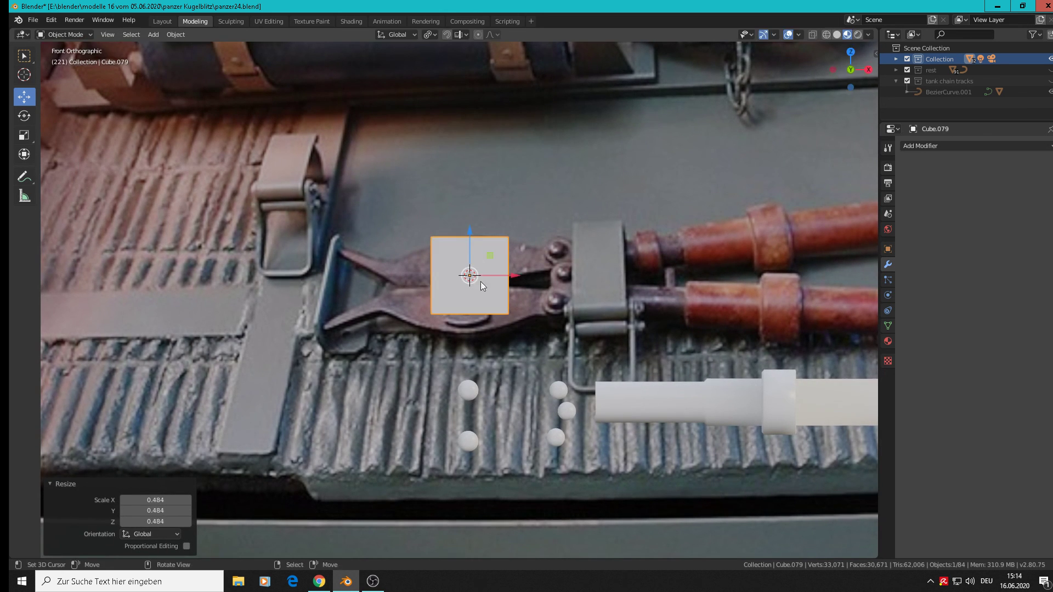
# Move the cube -0.152 m along Y so it stands in front of the reference photo
pyautogui.moveTo(468, 235); pyautogui.dragTo(469, 241)
pyautogui.moveTo(468, 278)
pyautogui.mouseDown(button='middle')
pyautogui.moveTo(526, 403)
pyautogui.moveTo(471, 281)
pyautogui.mouseUp(button='middle')
pyautogui.moveTo(447, 275); pyautogui.dragTo(720, 445)
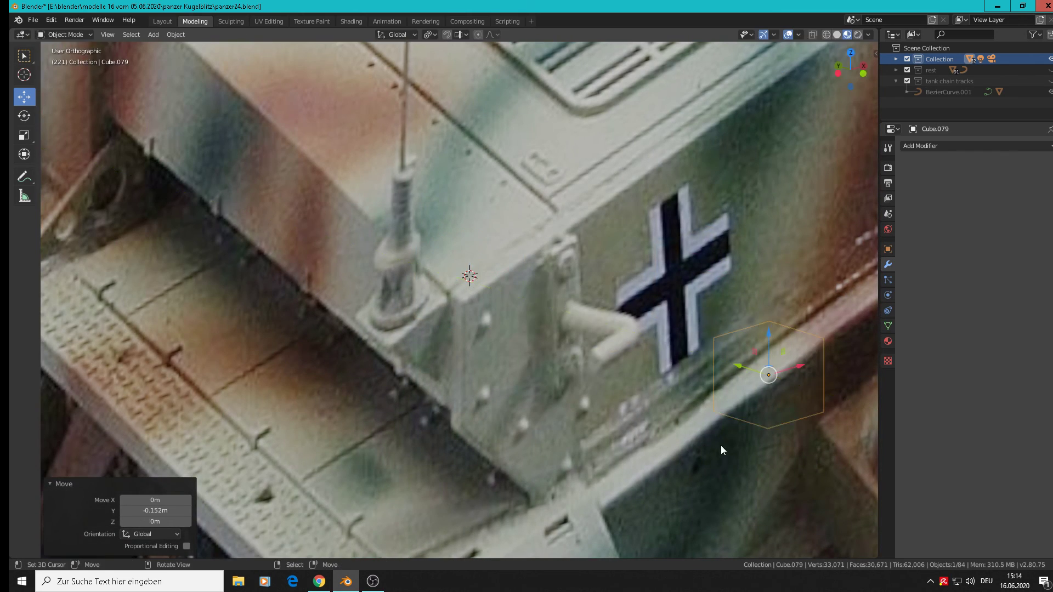
pyautogui.scroll(-2, 720, 445)
pyautogui.moveTo(707, 446); pyautogui.dragTo(684, 442, button='middle')
pyautogui.scroll(-5, 683, 442)
pyautogui.scroll(7, 740, 430)
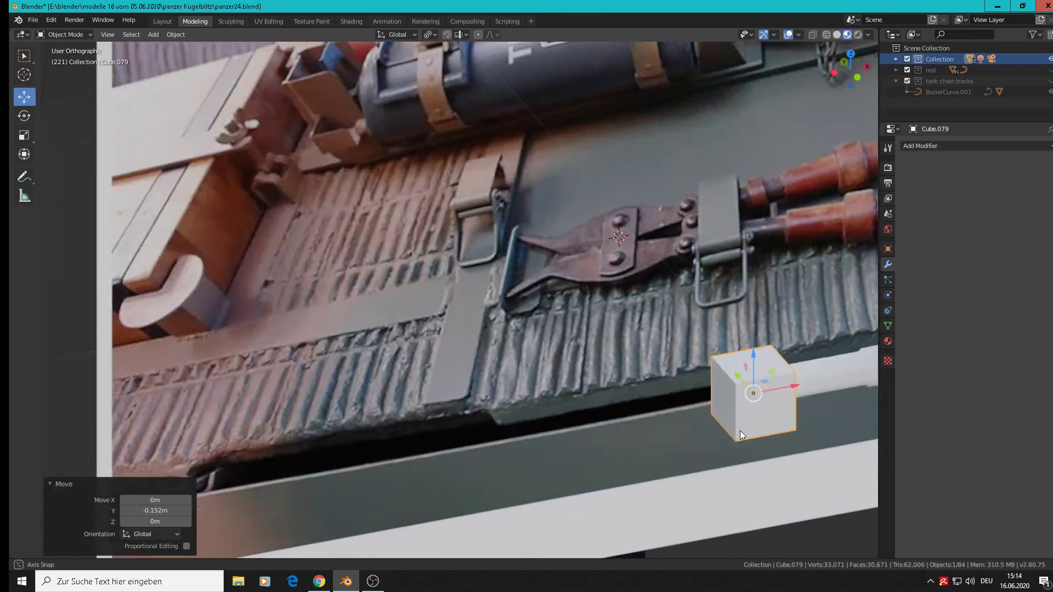
pyautogui.scroll(-3, 776, 459)
# Flatten the cube into a thin plate by scaling it -0.178 along Y
pyautogui.press('s')
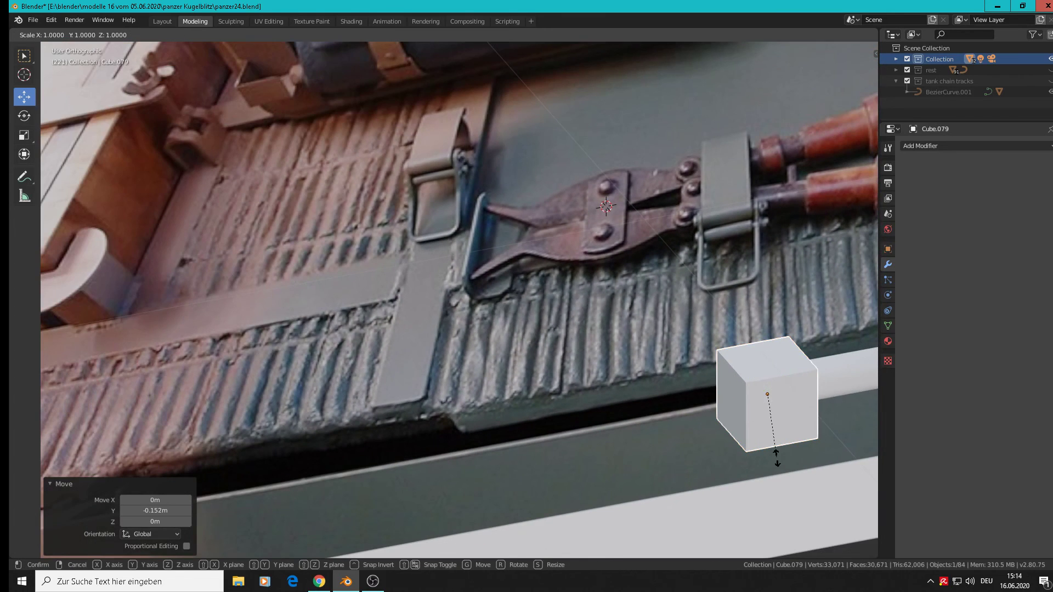
pyautogui.press('y')
pyautogui.click(782, 396)
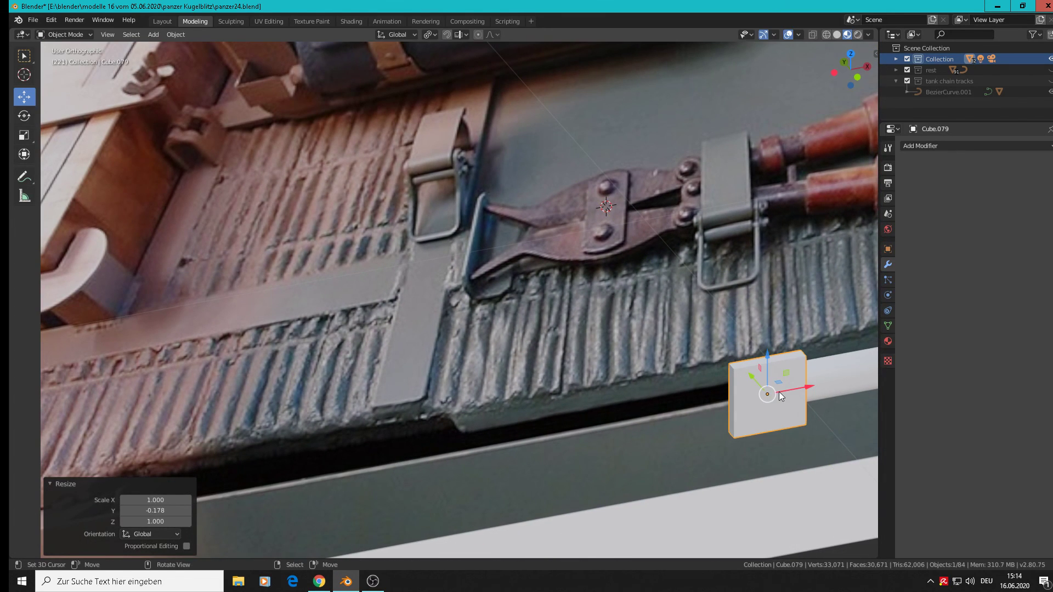
pyautogui.moveTo(782, 416); pyautogui.dragTo(773, 421, button='middle')
# Move the plate -0.0238 m along Z in front view and narrow it to 0.571 along X
pyautogui.press('KP_1')
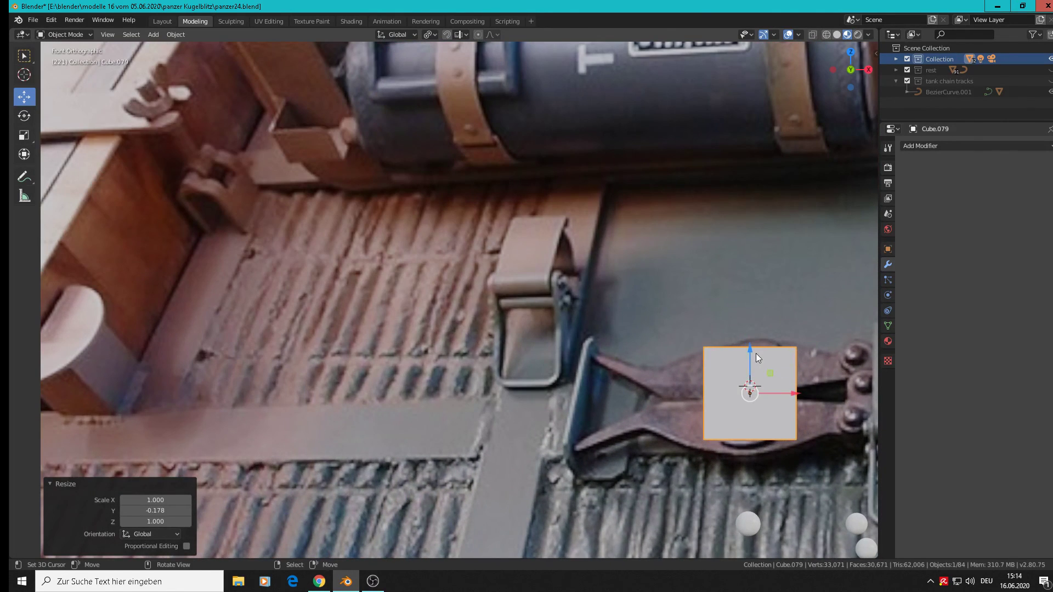
pyautogui.moveTo(755, 353); pyautogui.dragTo(757, 433)
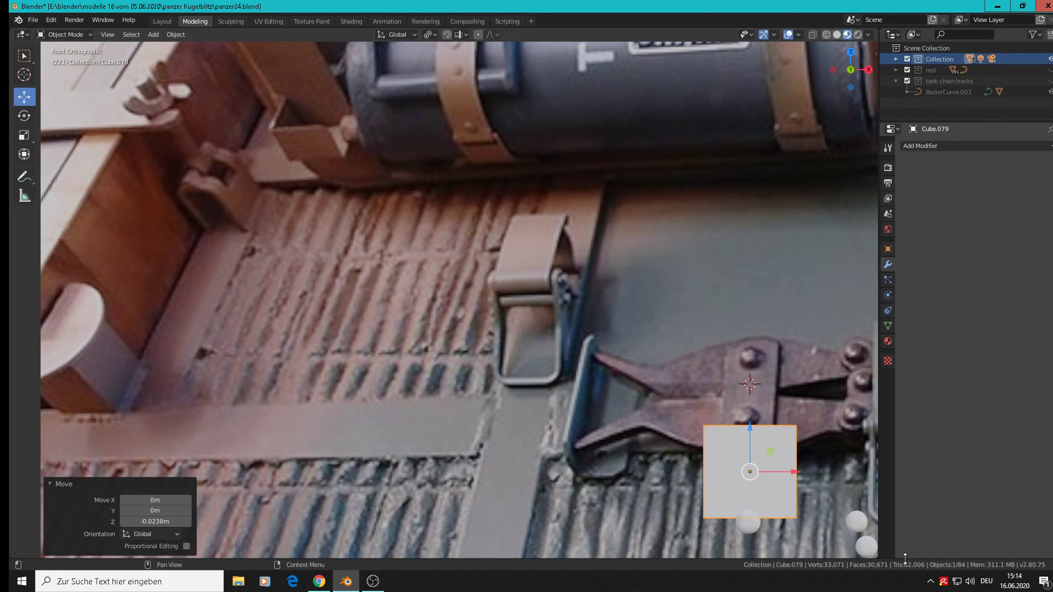
pyautogui.press('s')
pyautogui.press('x')
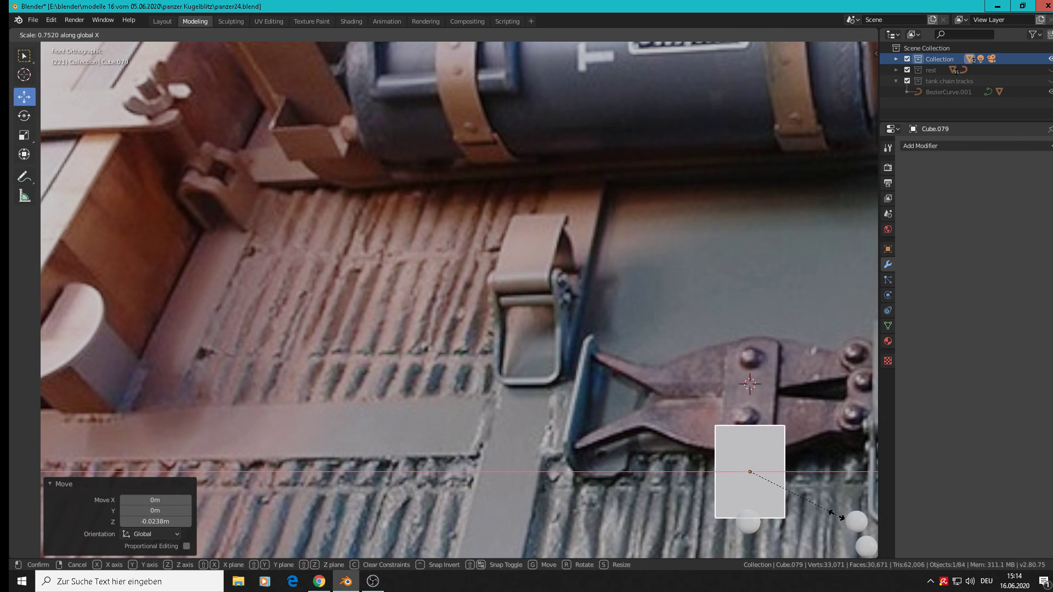
pyautogui.click(816, 507)
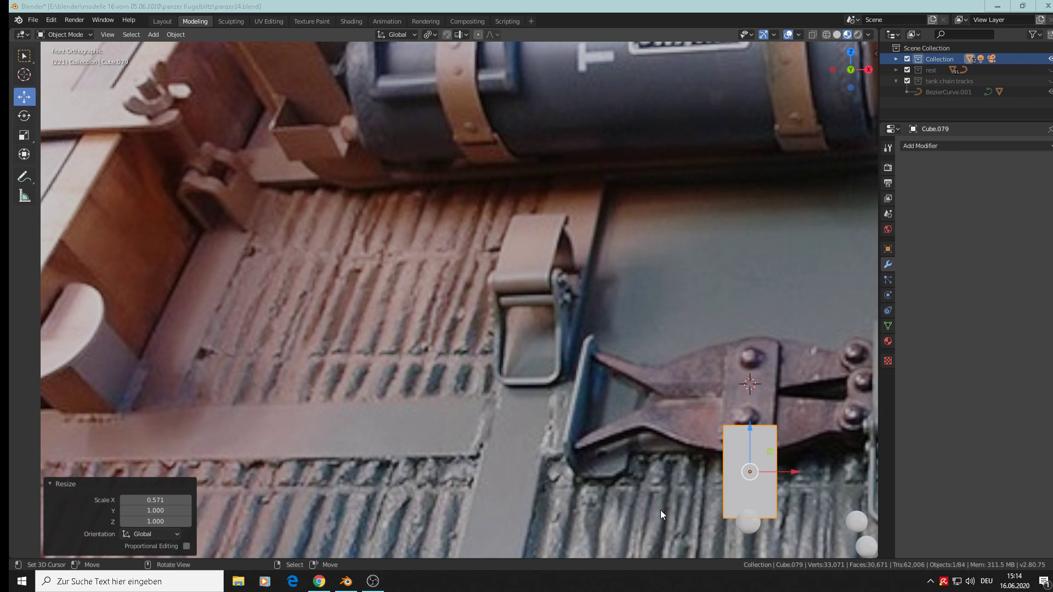
# Cut one centred vertical edge loop around the plate, splitting its width in half
pyautogui.scroll(2, 808, 458)
pyautogui.moveTo(795, 476); pyautogui.dragTo(811, 439, button='middle')
pyautogui.press('KP_1')
pyautogui.scroll(-2, 818, 142)
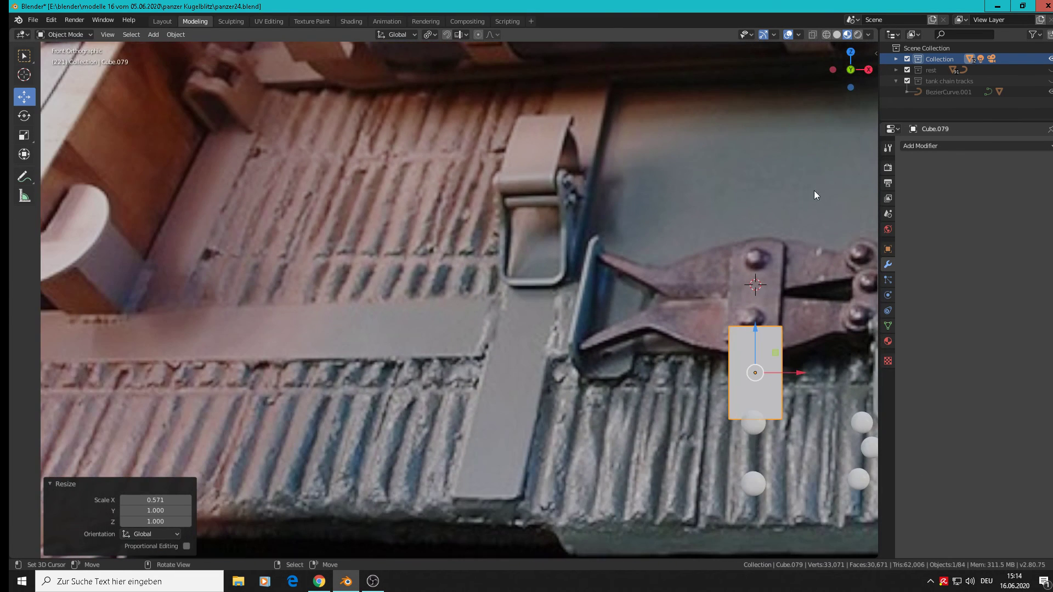
pyautogui.keyDown('shift'); pyautogui.moveTo(760, 399); pyautogui.dragTo(405, 279, button='middle'); pyautogui.keyUp('shift')
pyautogui.scroll(1, 432, 236)
pyautogui.moveTo(432, 236); pyautogui.dragTo(483, 246, button='middle')
pyautogui.scroll(3, 414, 199)
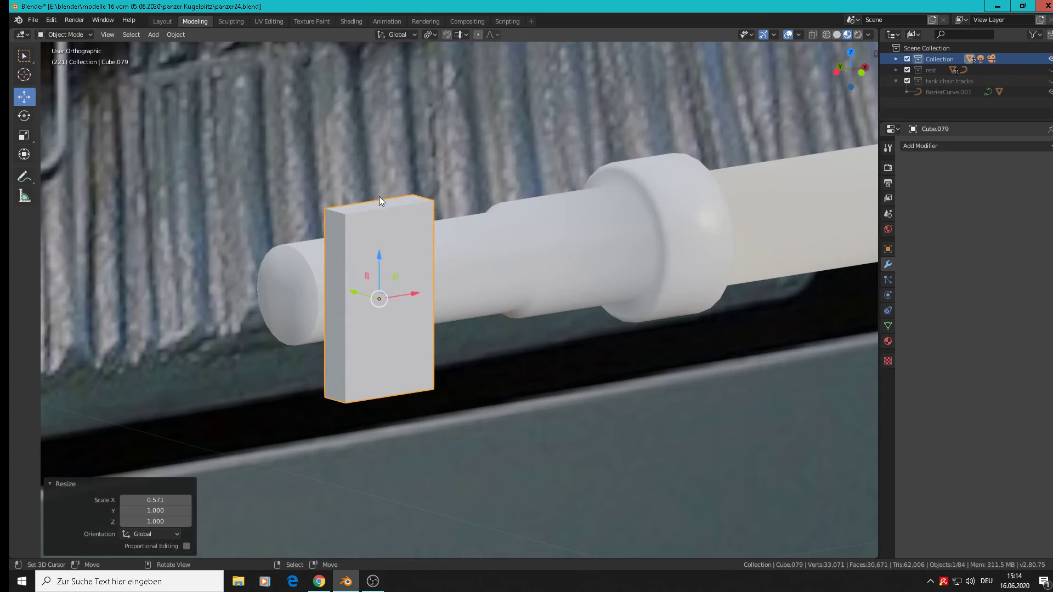
pyautogui.press('Tab')
pyautogui.hotkey('ctrl', 'r')
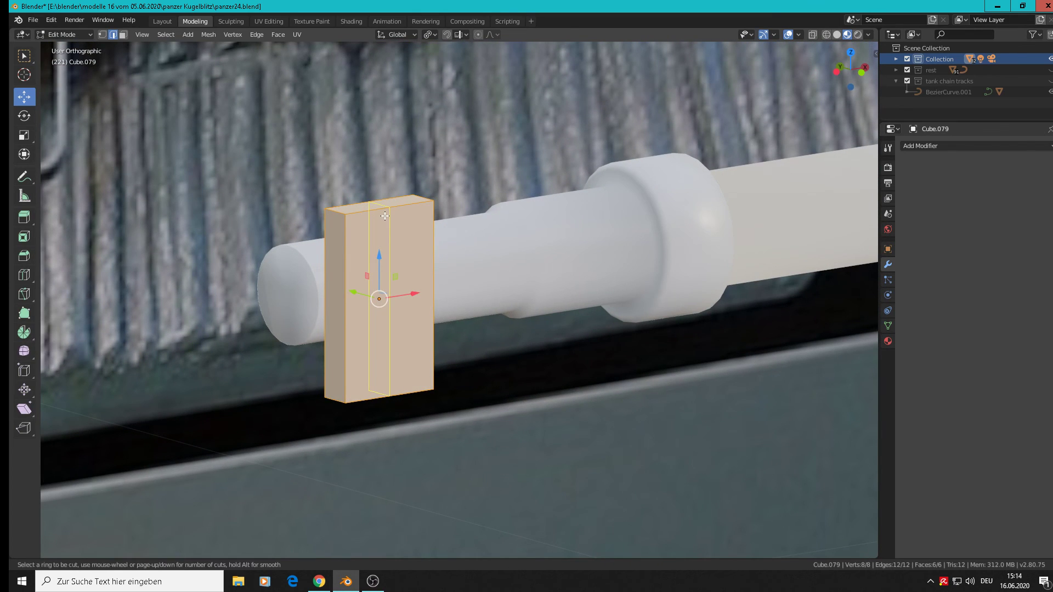
pyautogui.click(385, 216)
pyautogui.rightClick(385, 215)
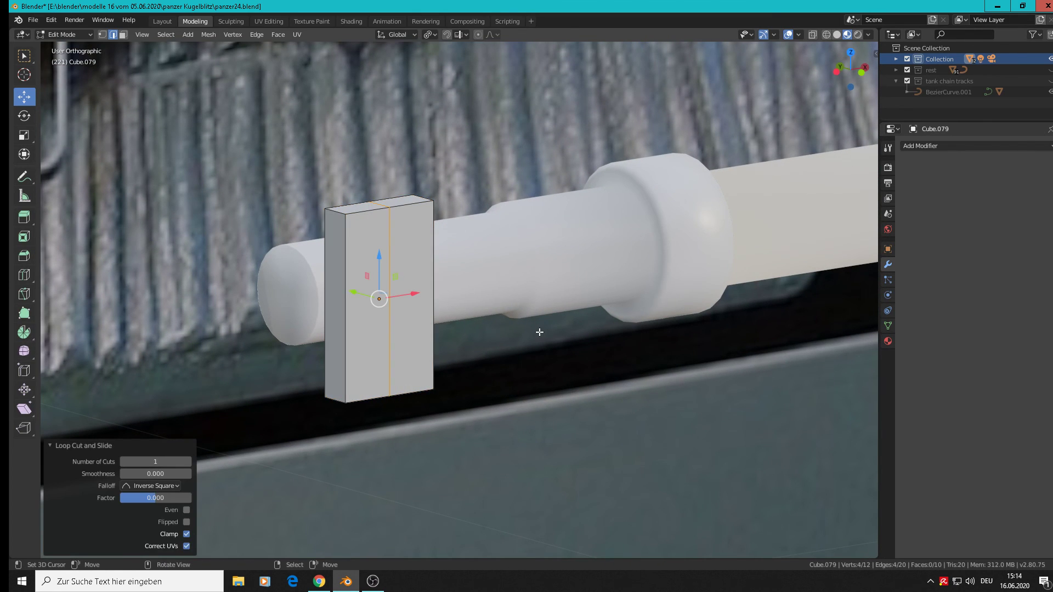
# Scale the centre edge loop 1.221 along Z so the plate's top and bottom ends come to a peak
pyautogui.press('s')
pyautogui.press('z')
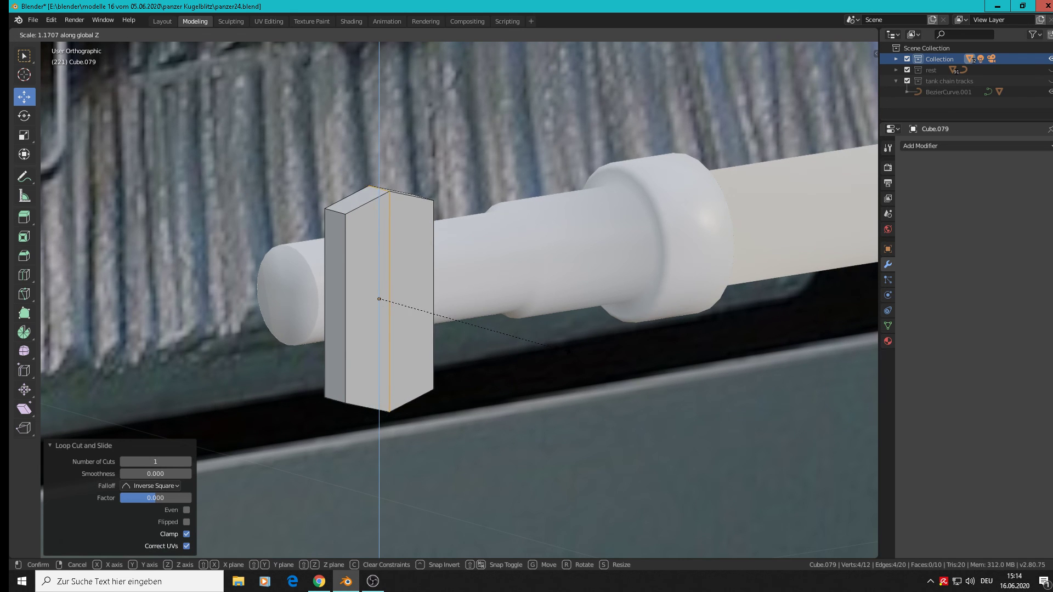
pyautogui.click(571, 357)
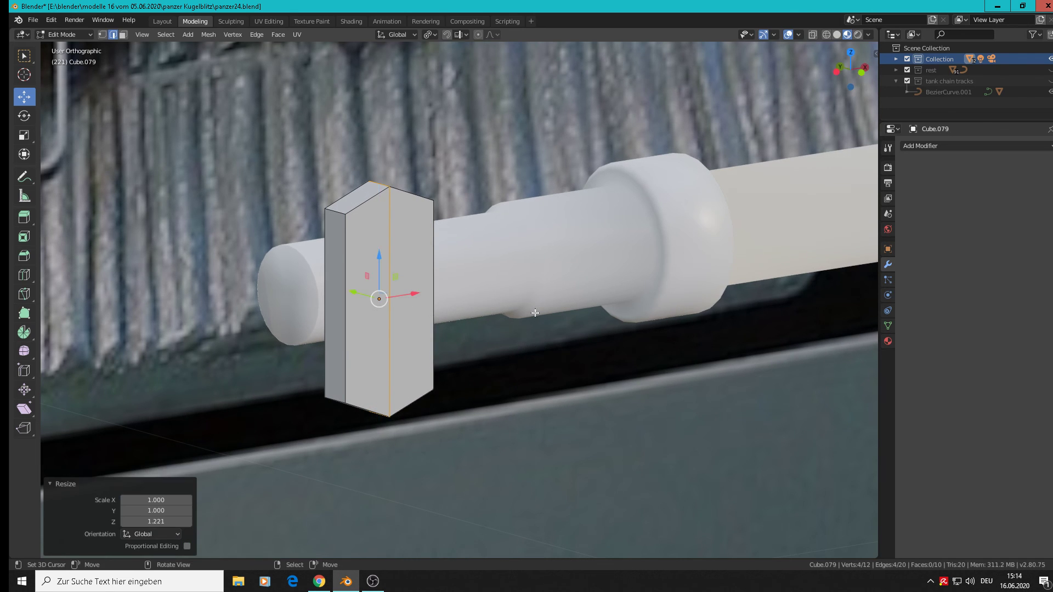
# Bevel the two peak edges at the plate's top and bottom with a width of 0.614 m and 3 segments
pyautogui.scroll(-3, 568, 356)
pyautogui.moveTo(569, 356); pyautogui.dragTo(476, 288, button='middle')
pyautogui.scroll(-1, 449, 274)
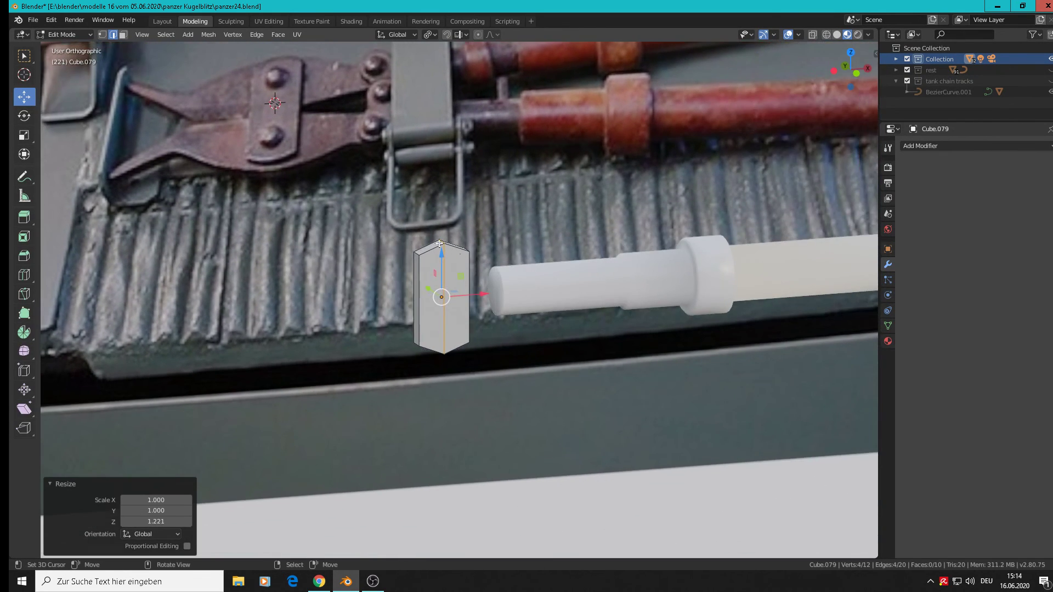
pyautogui.scroll(4, 429, 232)
pyautogui.click(457, 252)
pyautogui.moveTo(457, 253); pyautogui.dragTo(477, 482, button='middle')
pyautogui.keyDown('shift'); pyautogui.click(454, 430); pyautogui.keyUp('shift')
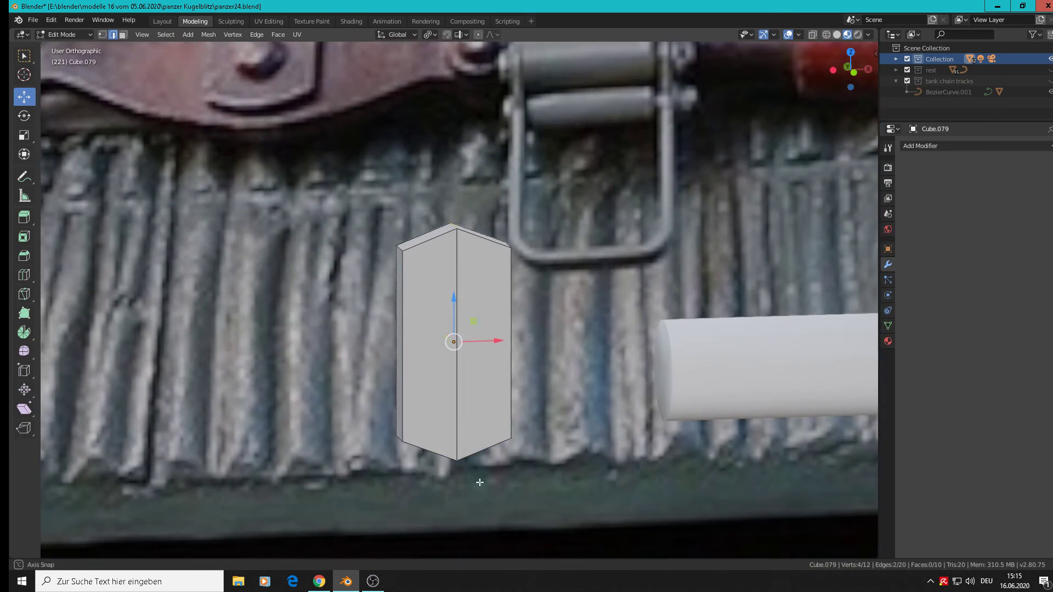
pyautogui.hotkey('ctrl', 'b')
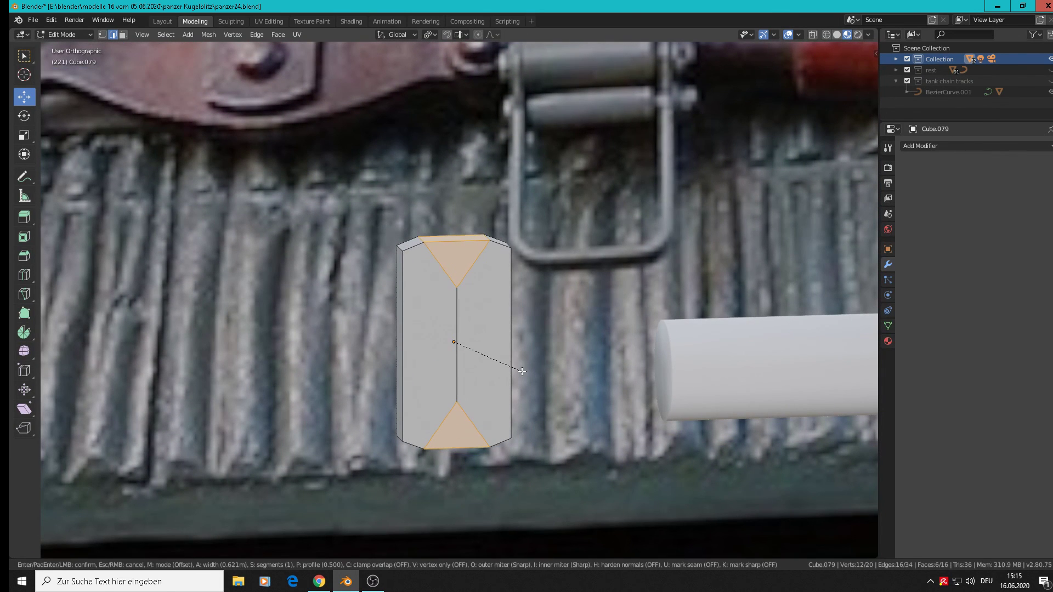
pyautogui.scroll(2, 521, 371)
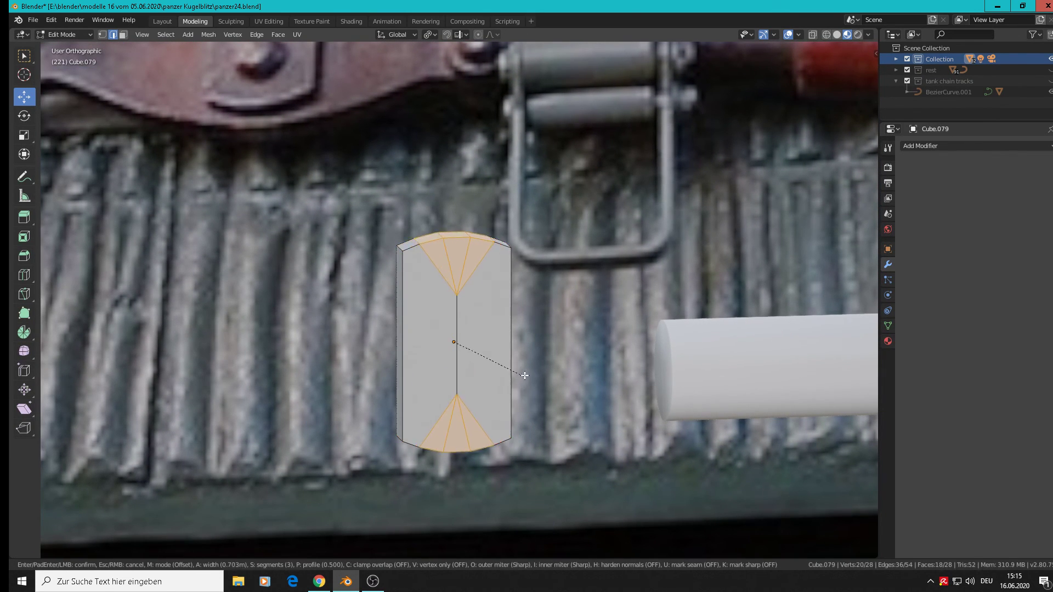
pyautogui.click(524, 366)
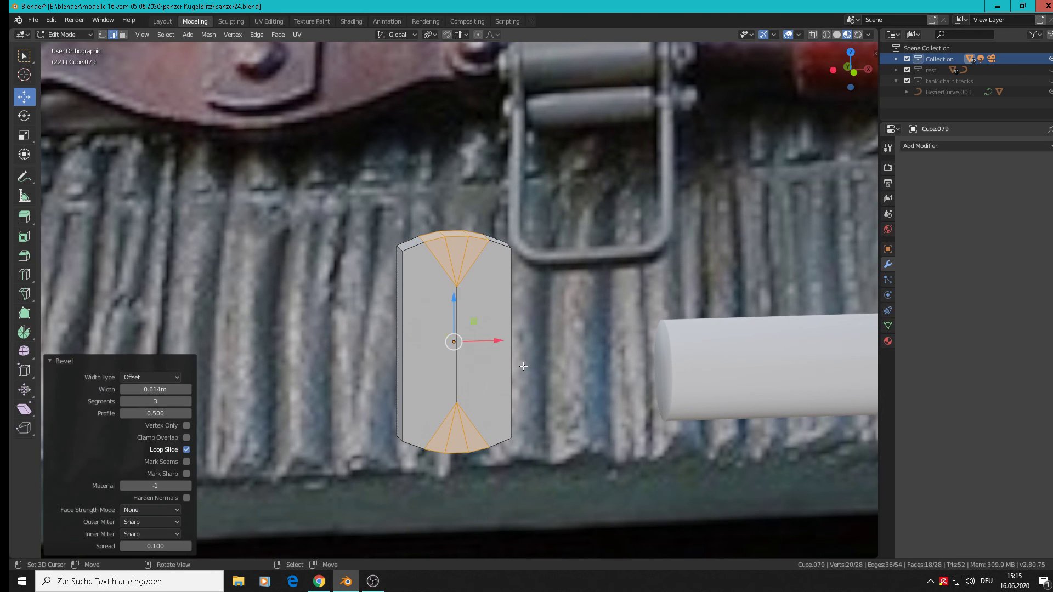
# Bevel the plate's four outer corner edges with a width of 0.105 m and 2 segments
pyautogui.scroll(-1, 454, 310)
pyautogui.scroll(1, 431, 295)
pyautogui.moveTo(427, 290); pyautogui.dragTo(442, 286, button='middle')
pyautogui.scroll(-3, 443, 286)
pyautogui.scroll(3, 442, 286)
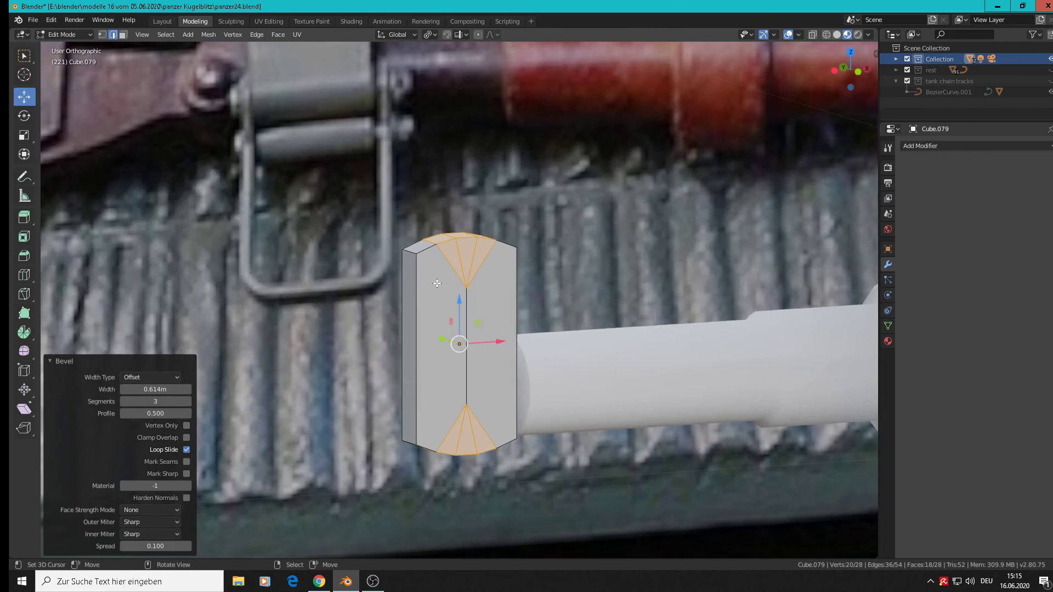
pyautogui.click(405, 255)
pyautogui.moveTo(396, 245); pyautogui.dragTo(410, 243, button='middle')
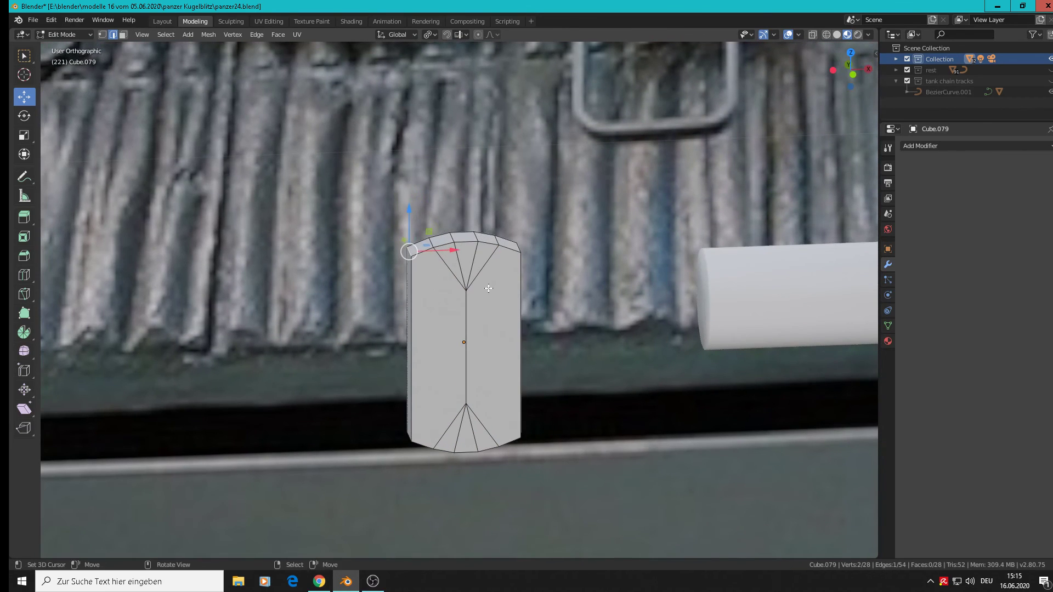
pyautogui.keyDown('shift'); pyautogui.click(517, 248); pyautogui.keyUp('shift')
pyautogui.moveTo(525, 435); pyautogui.dragTo(521, 392, button='middle')
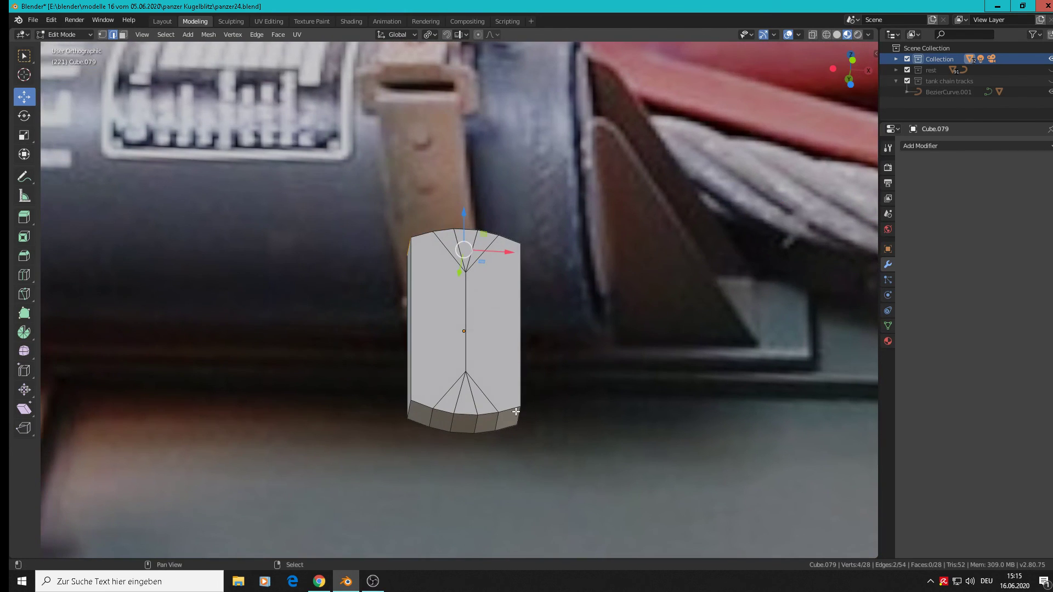
pyautogui.keyDown('shift'); pyautogui.click(488, 419); pyautogui.keyUp('shift')
pyautogui.keyDown('shift'); pyautogui.click(412, 417); pyautogui.keyUp('shift')
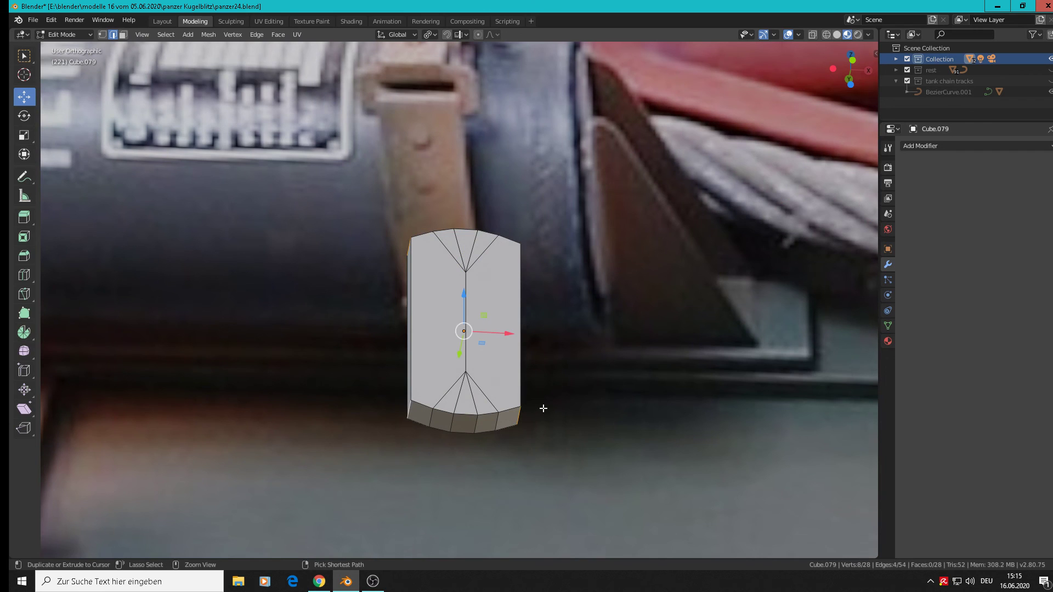
pyautogui.hotkey('ctrl', 'b')
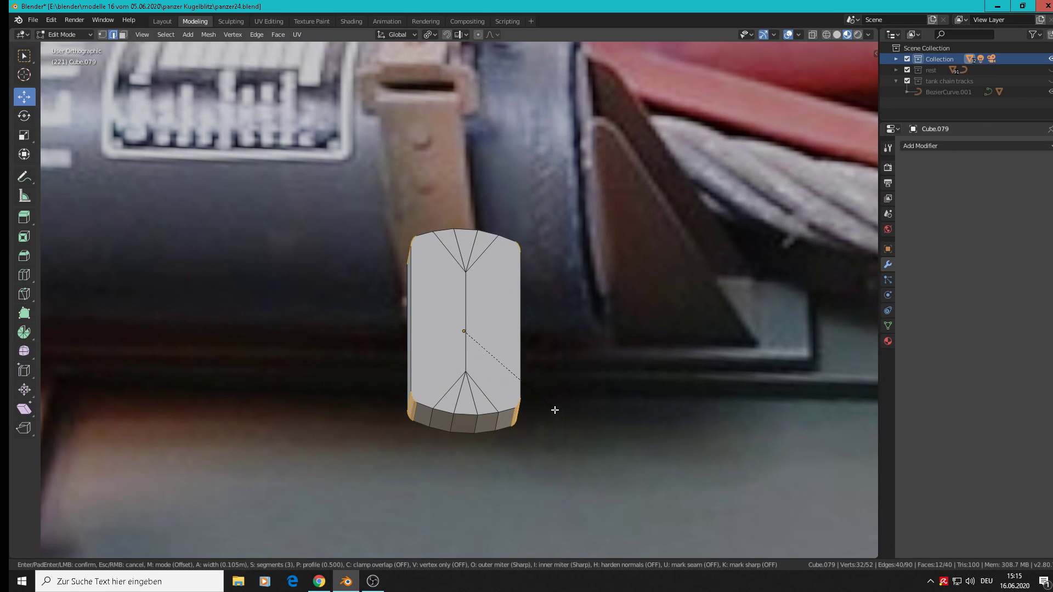
pyautogui.scroll(-2, 555, 411)
pyautogui.click(555, 411)
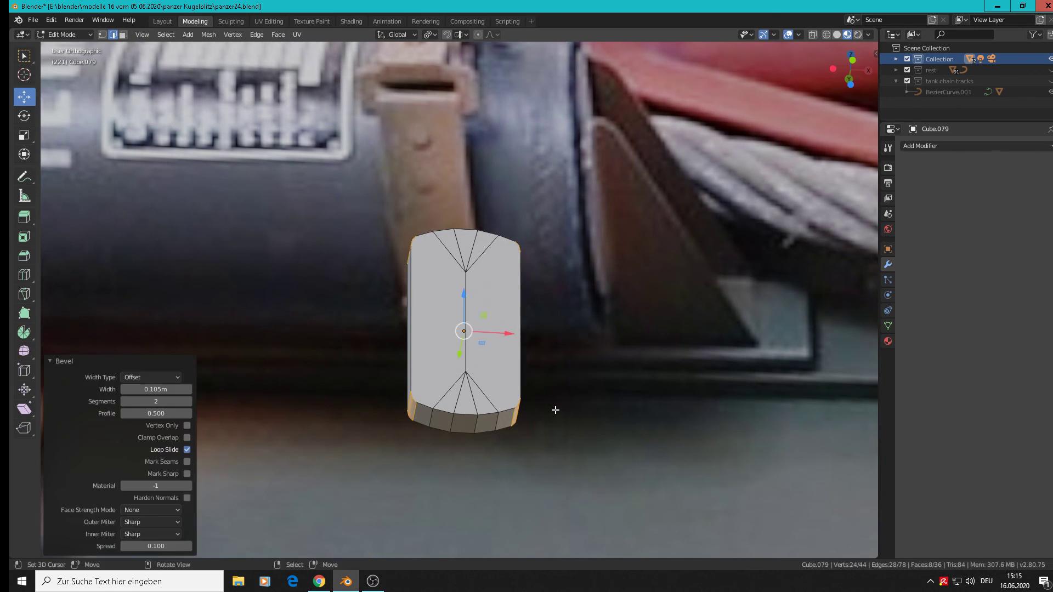
# Bevel the rim edges around the plate's front face with a width of about 0.028 m
pyautogui.moveTo(492, 385); pyautogui.dragTo(433, 307, button='middle')
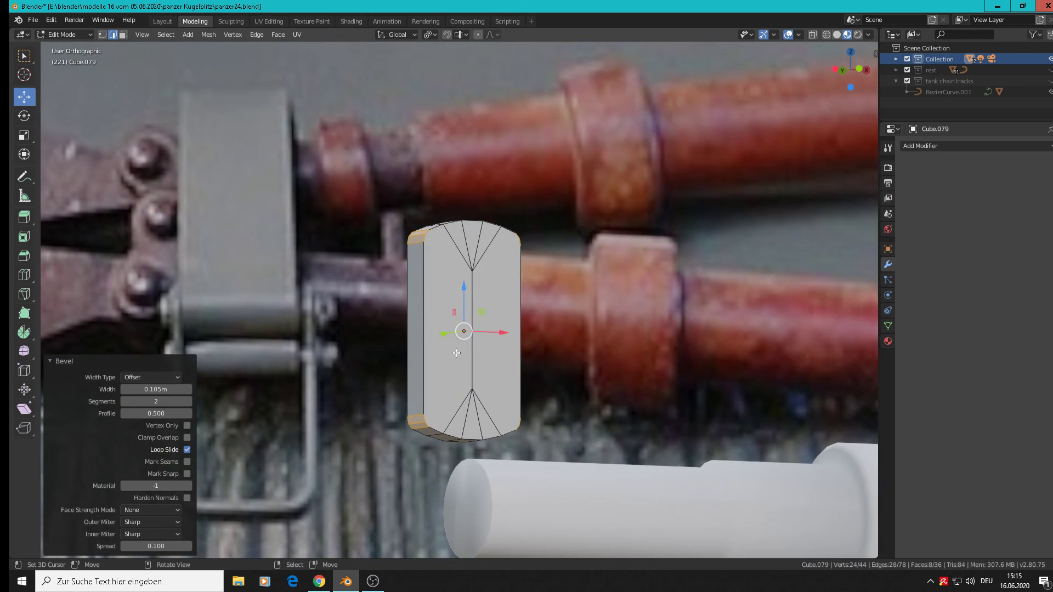
pyautogui.keyDown('alt'); pyautogui.click(426, 302); pyautogui.keyUp('alt')
pyautogui.keyDown('alt'); pyautogui.keyDown('shift'); pyautogui.click(519, 315); pyautogui.keyUp('shift'); pyautogui.keyUp('alt')
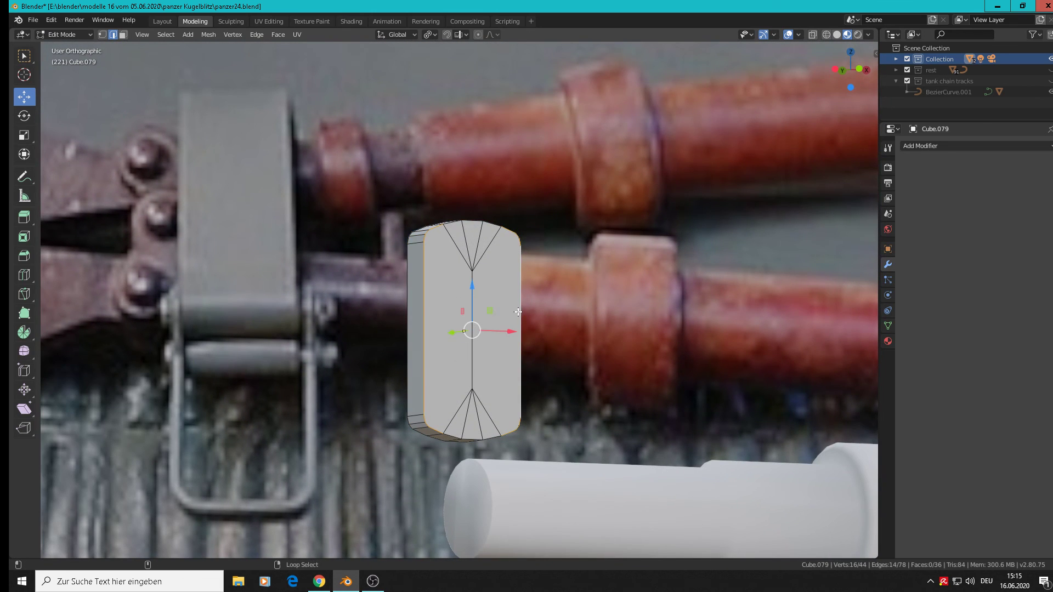
pyautogui.moveTo(518, 314); pyautogui.dragTo(434, 225, button='middle')
pyautogui.keyDown('alt'); pyautogui.keyDown('shift'); pyautogui.click(474, 226); pyautogui.keyUp('shift'); pyautogui.keyUp('alt')
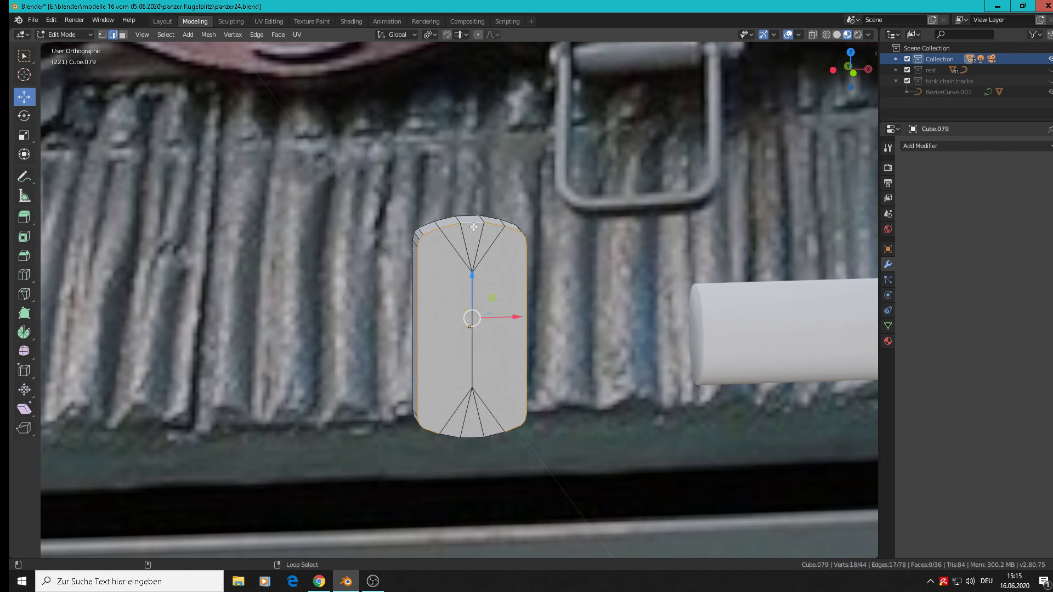
pyautogui.keyDown('alt'); pyautogui.keyDown('shift'); pyautogui.click(473, 425); pyautogui.keyUp('shift'); pyautogui.keyUp('alt')
pyautogui.moveTo(473, 425); pyautogui.dragTo(527, 430, button='middle')
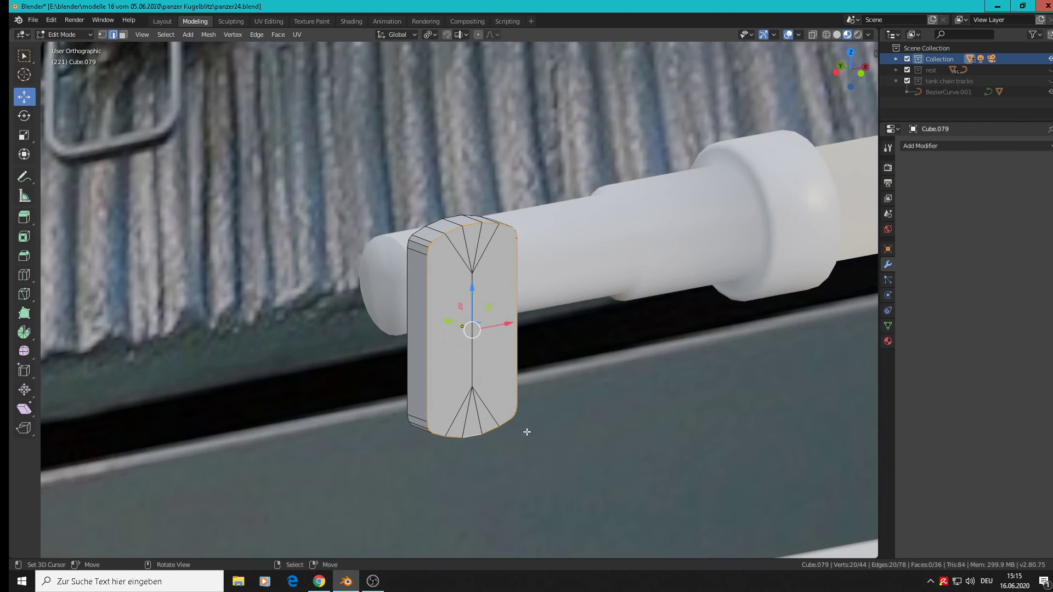
pyautogui.hotkey('ctrl', 'b')
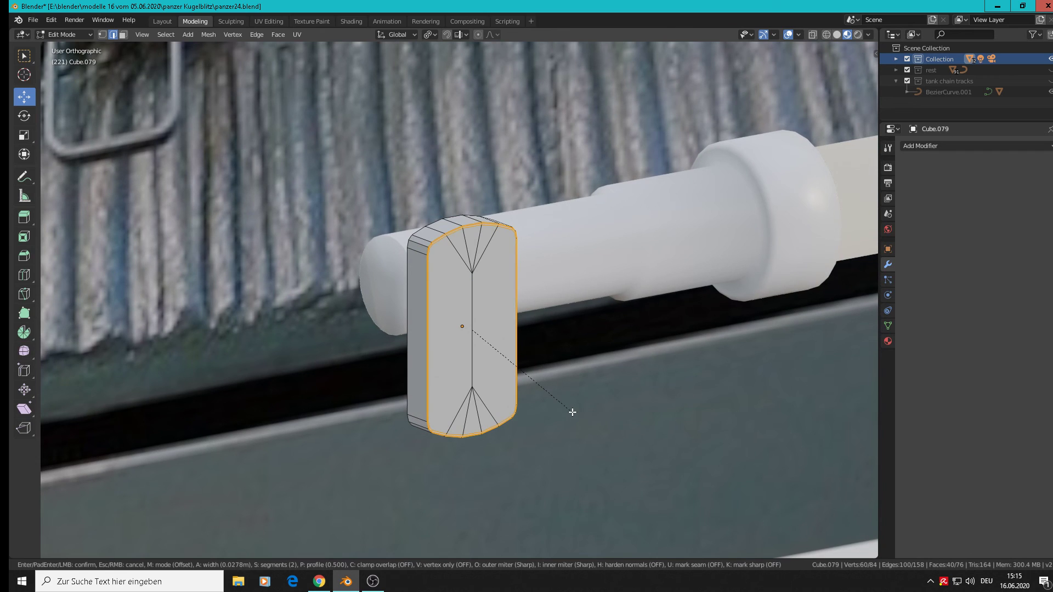
pyautogui.scroll(-1, 572, 411)
pyautogui.click(571, 411)
pyautogui.press('Tab')
# Scale the plate to 0.433 along Y to make it thinner
pyautogui.scroll(-2, 572, 411)
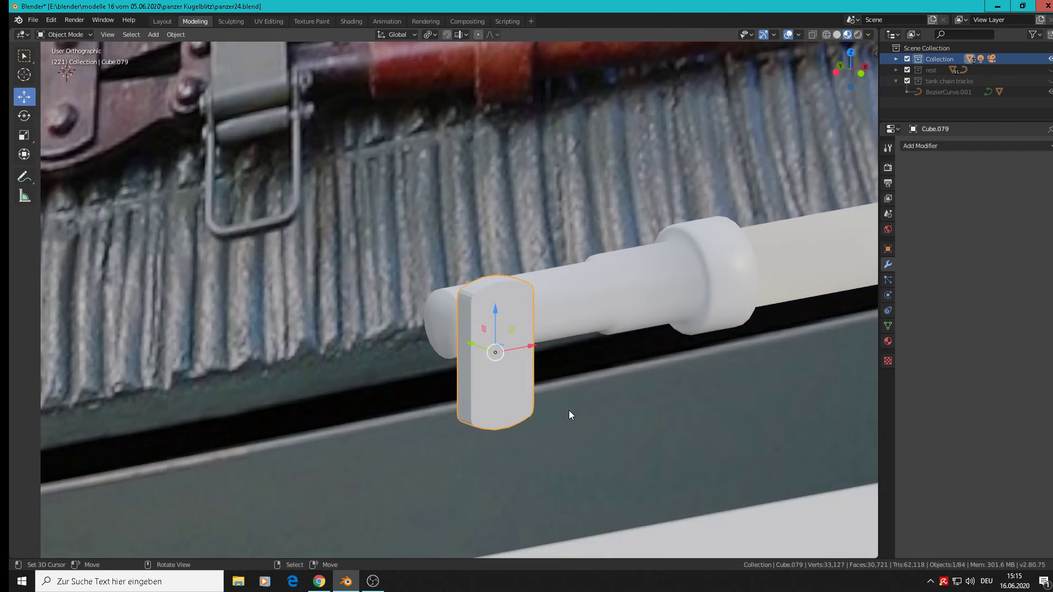
pyautogui.moveTo(569, 410); pyautogui.dragTo(542, 407, button='middle')
pyautogui.scroll(-1, 339, 247)
pyautogui.moveTo(339, 246); pyautogui.dragTo(510, 327, button='middle')
pyautogui.press('s')
pyautogui.press('y')
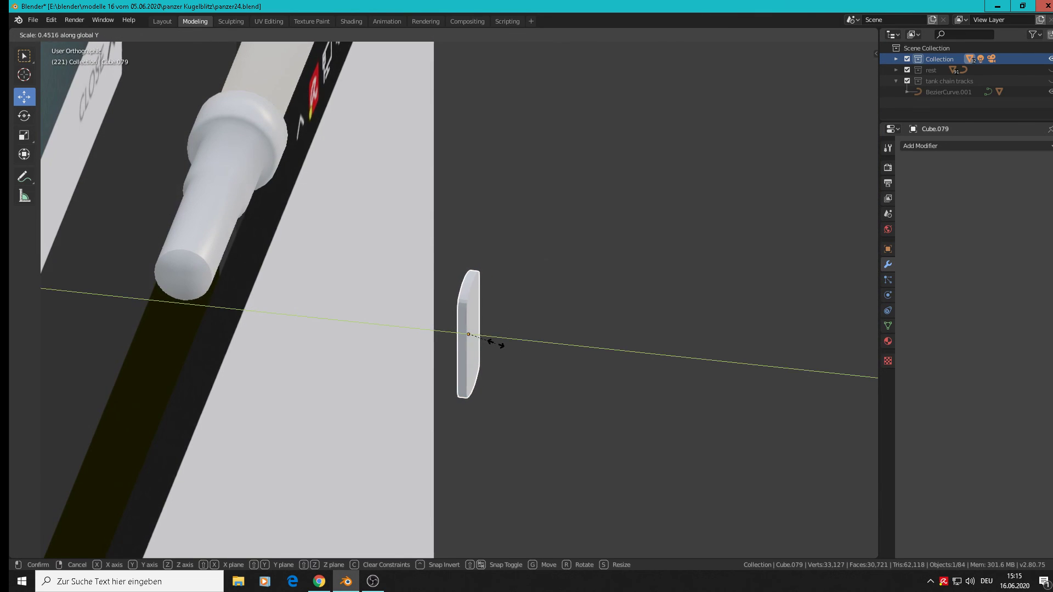
pyautogui.click(497, 345)
# Shade the plate smooth and move it -0.0233 m along Z to line up with the two rivets
pyautogui.press('KP_1')
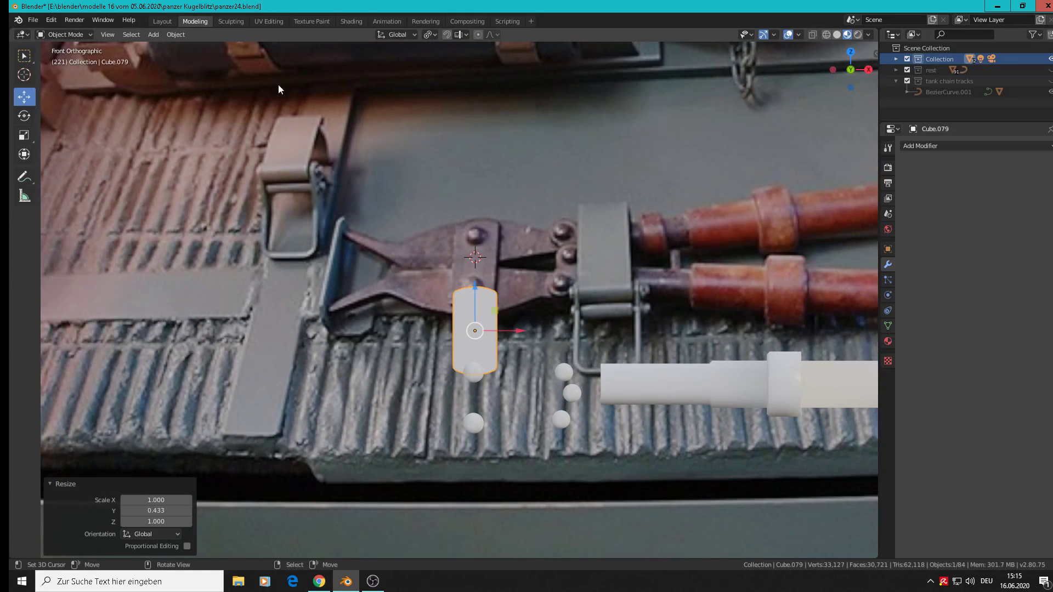
pyautogui.click(177, 35)
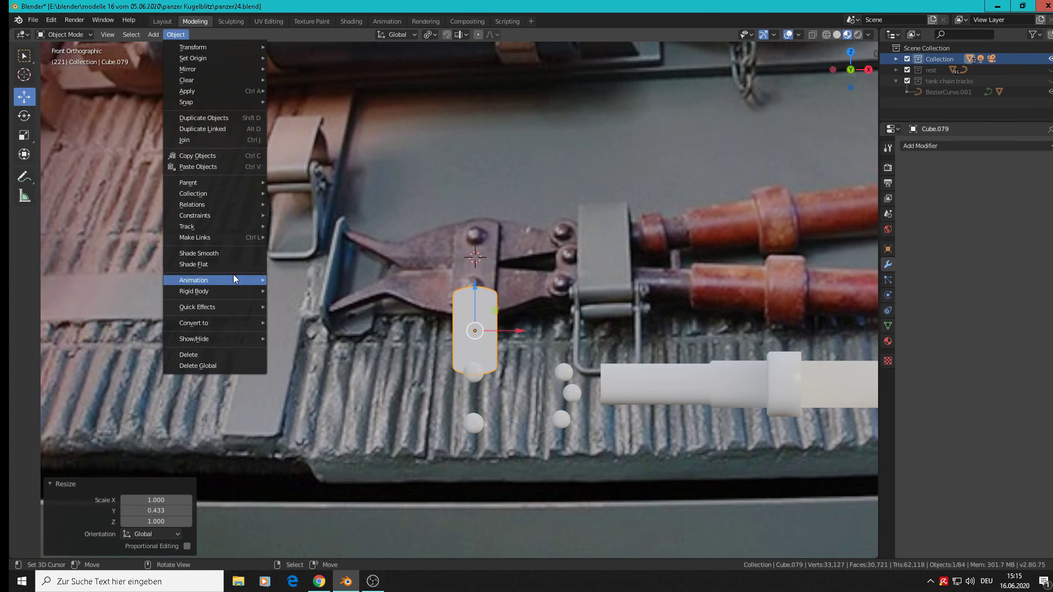
pyautogui.click(197, 253)
pyautogui.scroll(-1, 463, 309)
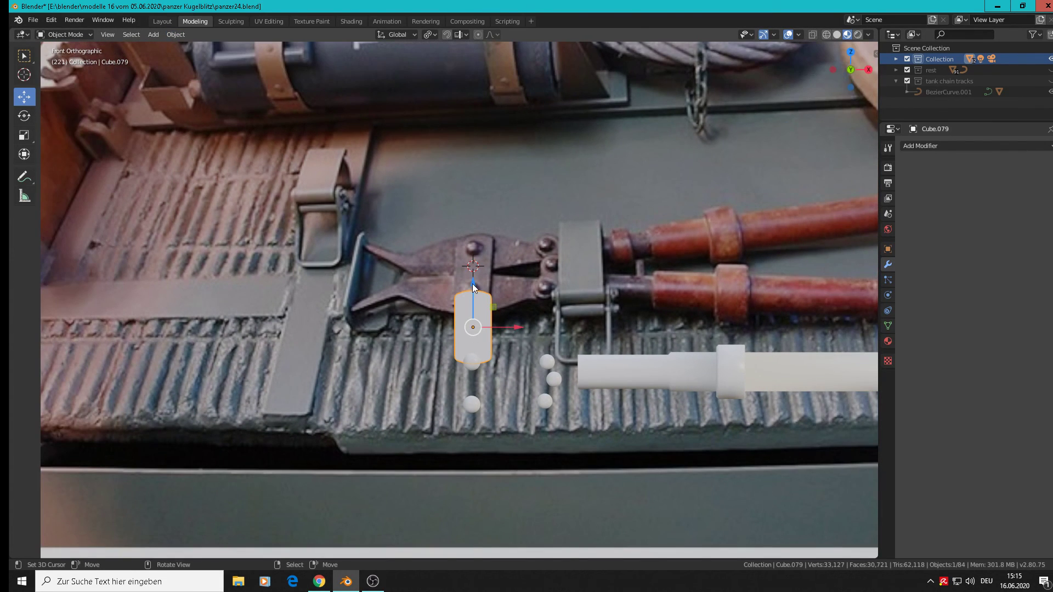
pyautogui.moveTo(474, 287); pyautogui.dragTo(467, 338)
# Scale the two rivet spheres on the plate uniformly to 0.845
pyautogui.scroll(3, 478, 351)
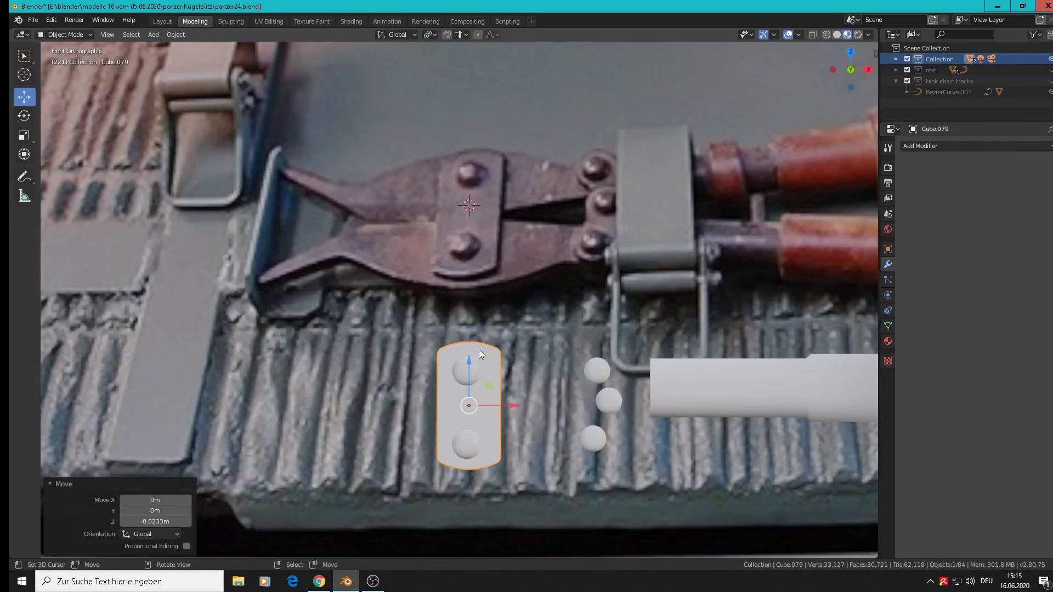
pyautogui.click(467, 369)
pyautogui.keyDown('shift'); pyautogui.click(466, 444); pyautogui.keyUp('shift')
pyautogui.press('s')
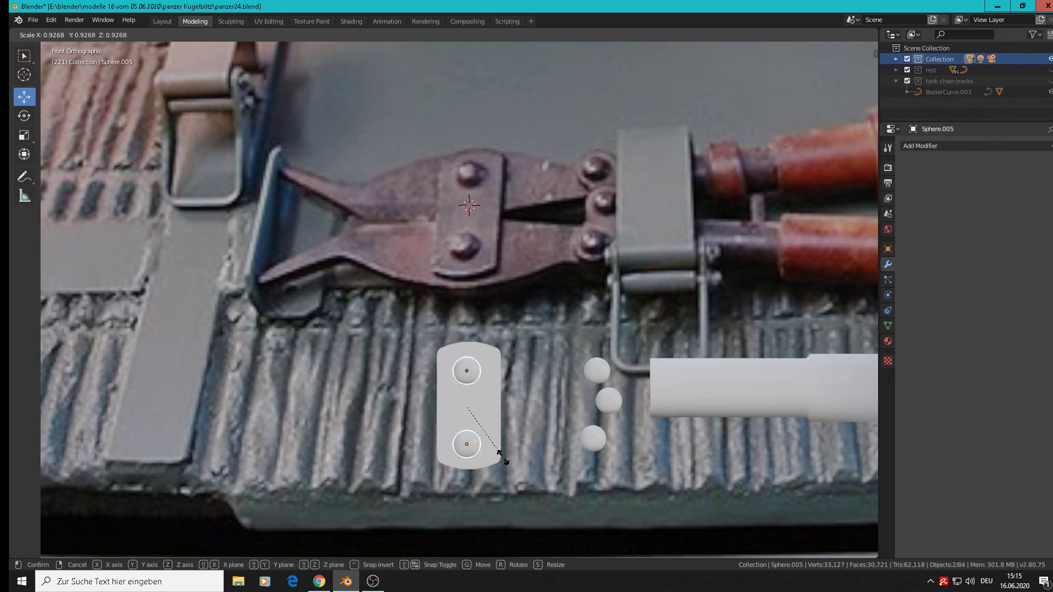
pyautogui.click(495, 455)
# Select all five rivet spheres lying far in front of the reference images and move them 4.64 m along Y
pyautogui.moveTo(495, 423); pyautogui.dragTo(550, 412, button='middle')
pyautogui.scroll(-10, 481, 415)
pyautogui.moveTo(616, 342); pyautogui.dragTo(608, 364, button='middle')
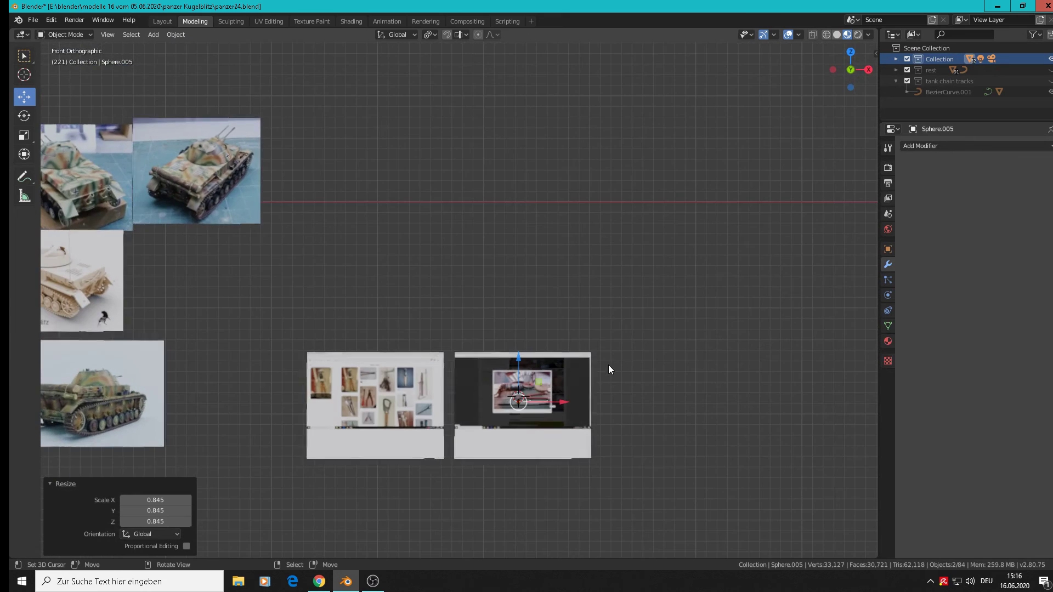
pyautogui.scroll(6, 529, 393)
pyautogui.scroll(7, 529, 392)
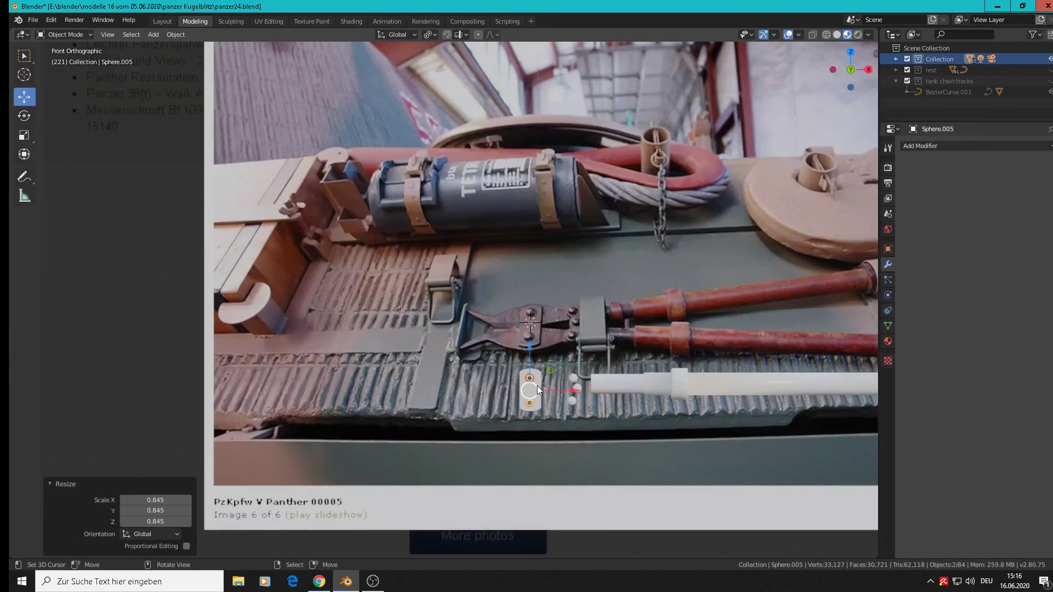
pyautogui.click(535, 384)
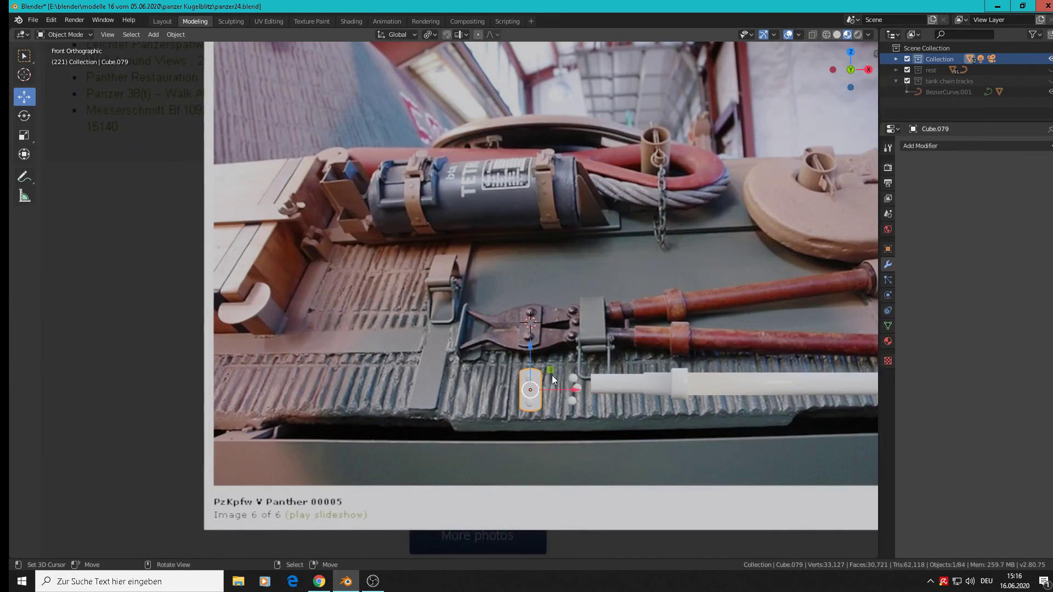
pyautogui.moveTo(552, 375); pyautogui.dragTo(460, 403, button='middle')
pyautogui.scroll(-10, 460, 406)
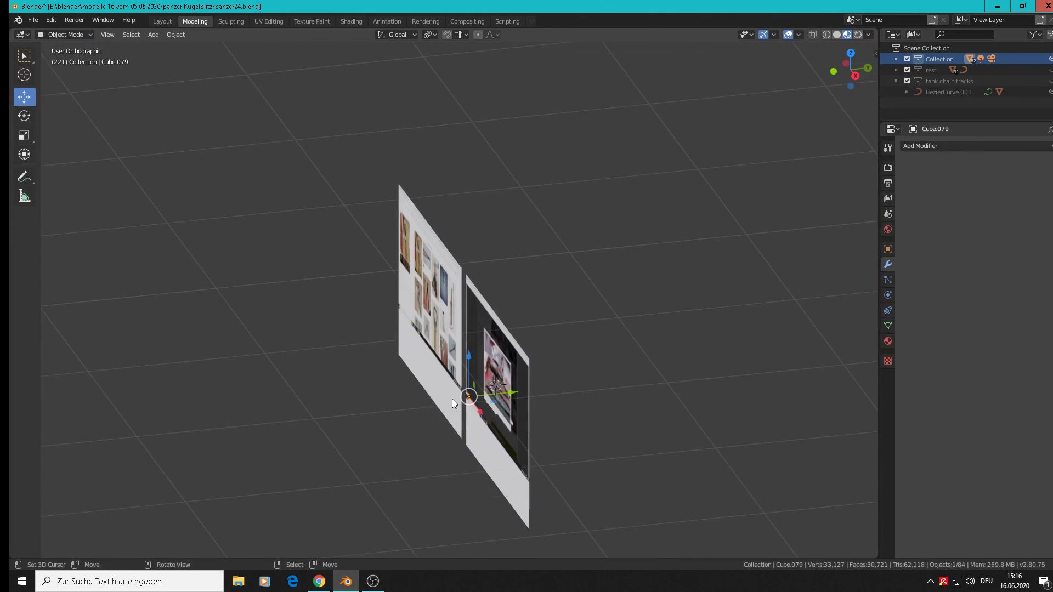
pyautogui.scroll(5, 192, 422)
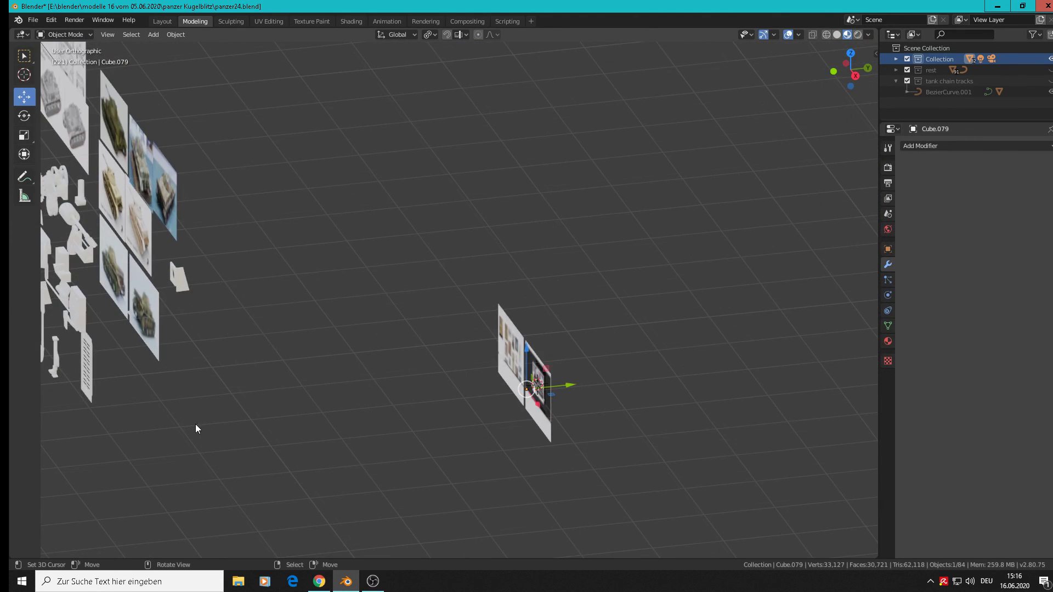
pyautogui.click(189, 421)
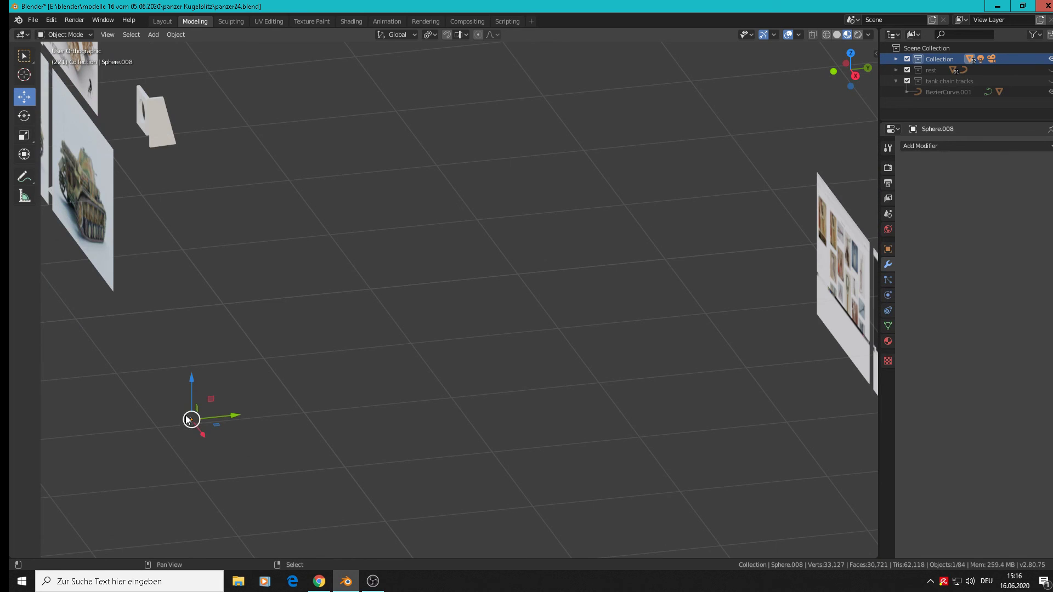
pyautogui.click(199, 423)
pyautogui.press('c')
pyautogui.click(189, 416)
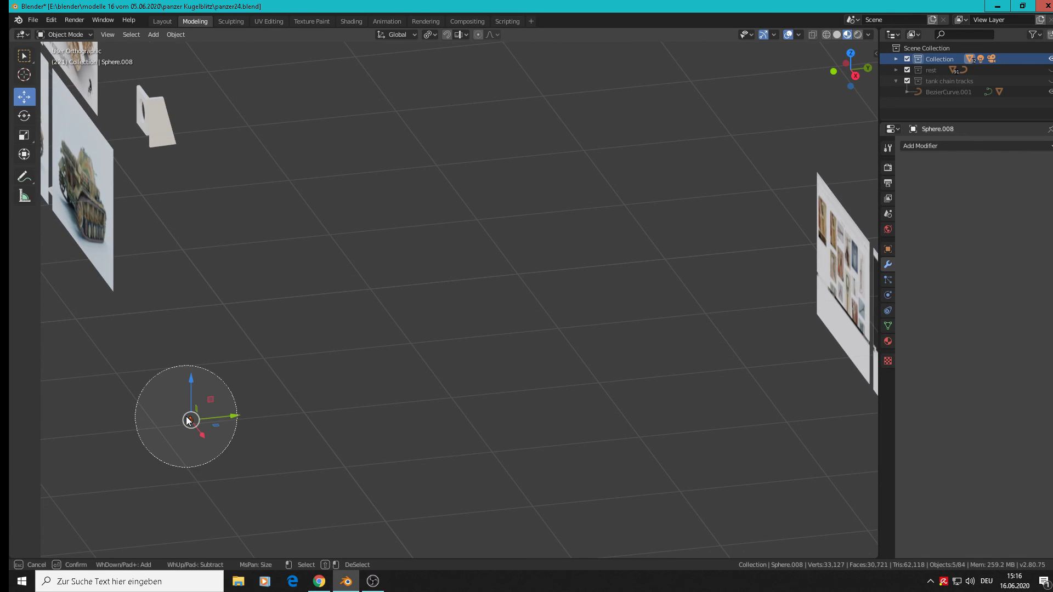
pyautogui.press('Escape')
pyautogui.press('g')
pyautogui.press('x')
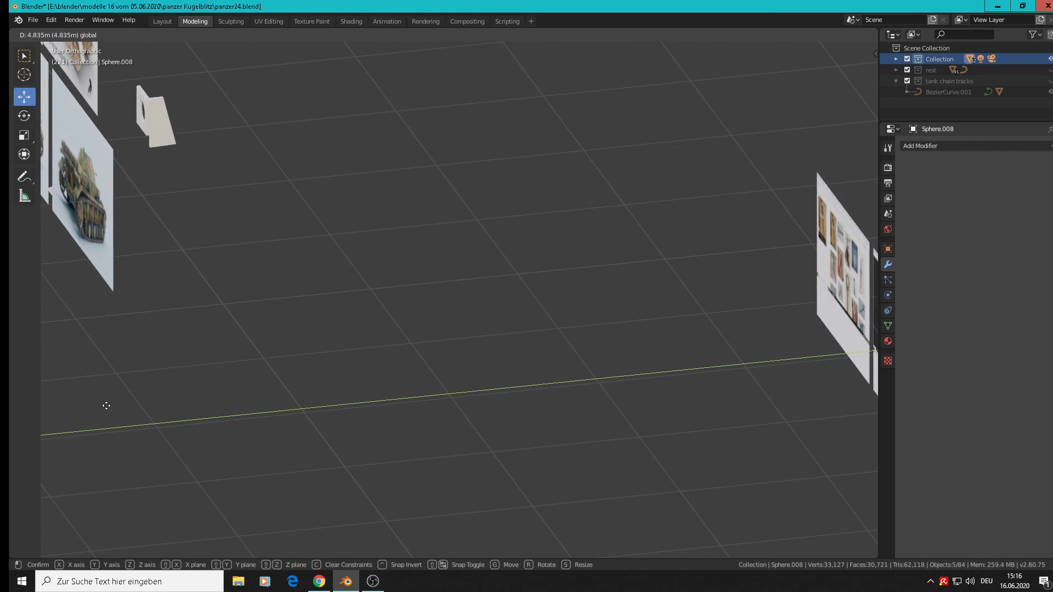
pyautogui.click(88, 399)
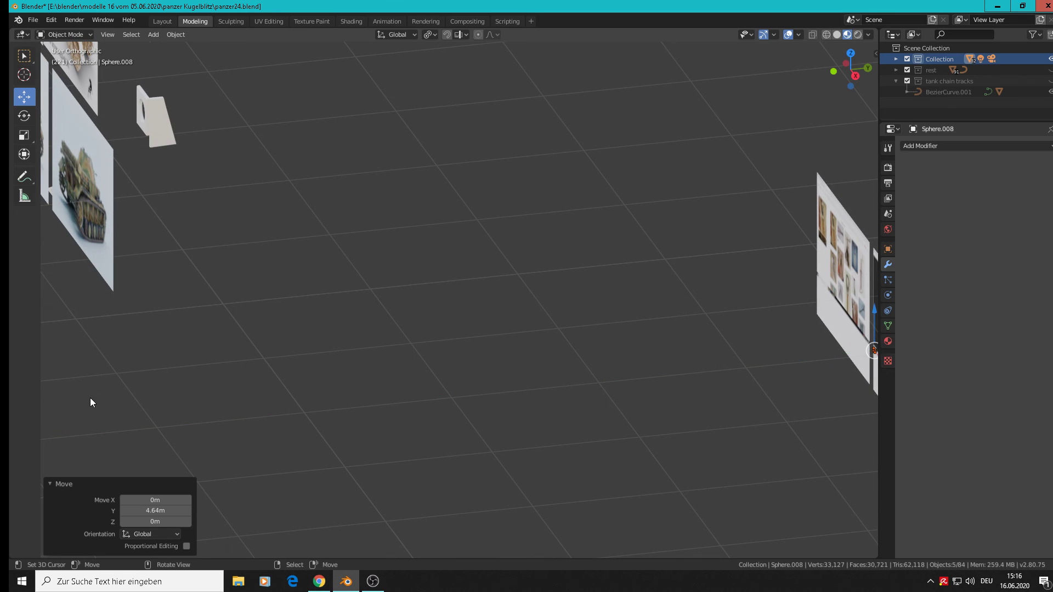
# Move the five rivet spheres another 0.0111 m along Y so the plate's two rivets sit against its face
pyautogui.keyDown('shift'); pyautogui.moveTo(565, 381); pyautogui.dragTo(34, 398, button='middle'); pyautogui.keyUp('shift')
pyautogui.scroll(2, 129, 271)
pyautogui.scroll(5, 495, 400)
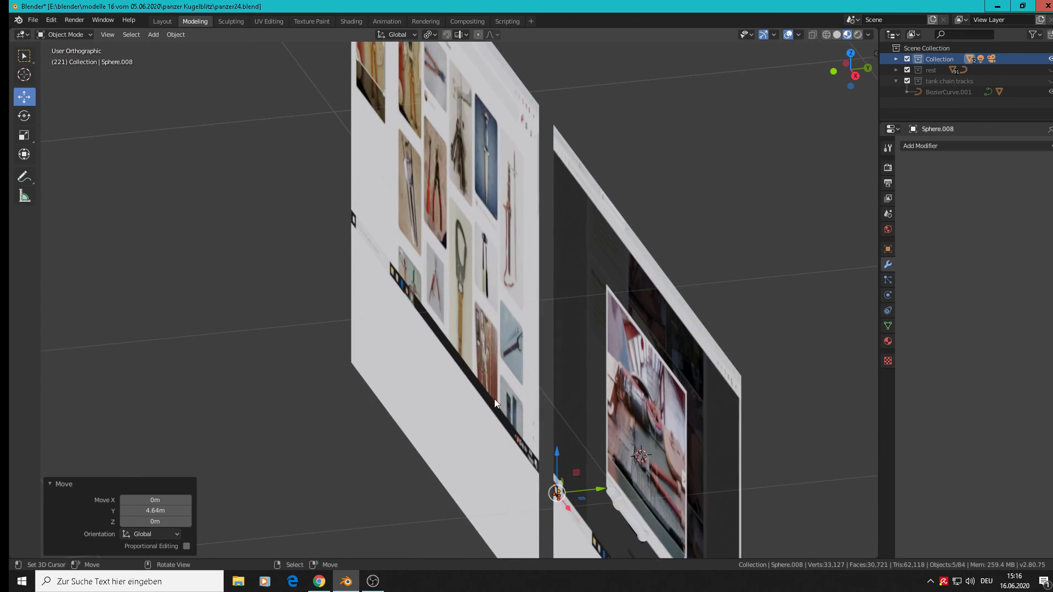
pyautogui.scroll(2, 572, 255)
pyautogui.scroll(2, 573, 255)
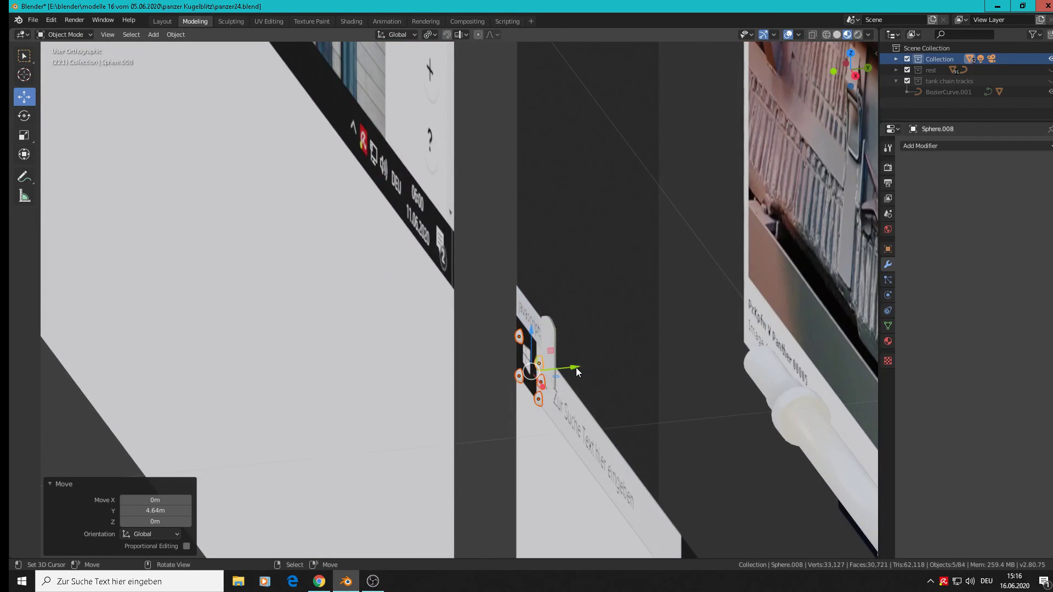
pyautogui.moveTo(576, 368); pyautogui.dragTo(597, 365)
pyautogui.moveTo(596, 365); pyautogui.dragTo(685, 348, button='middle')
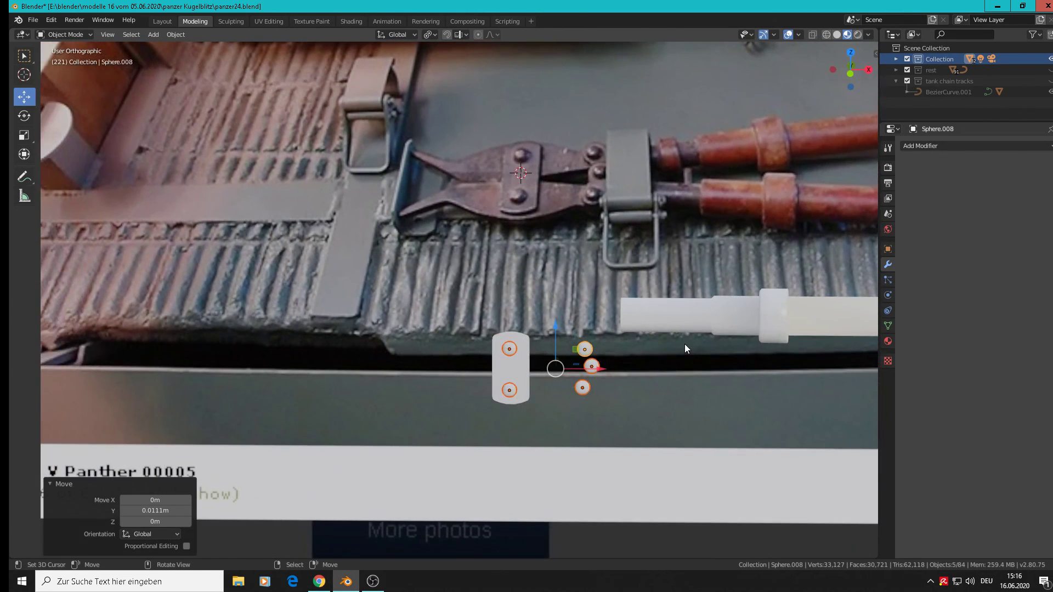
pyautogui.press('KP_1')
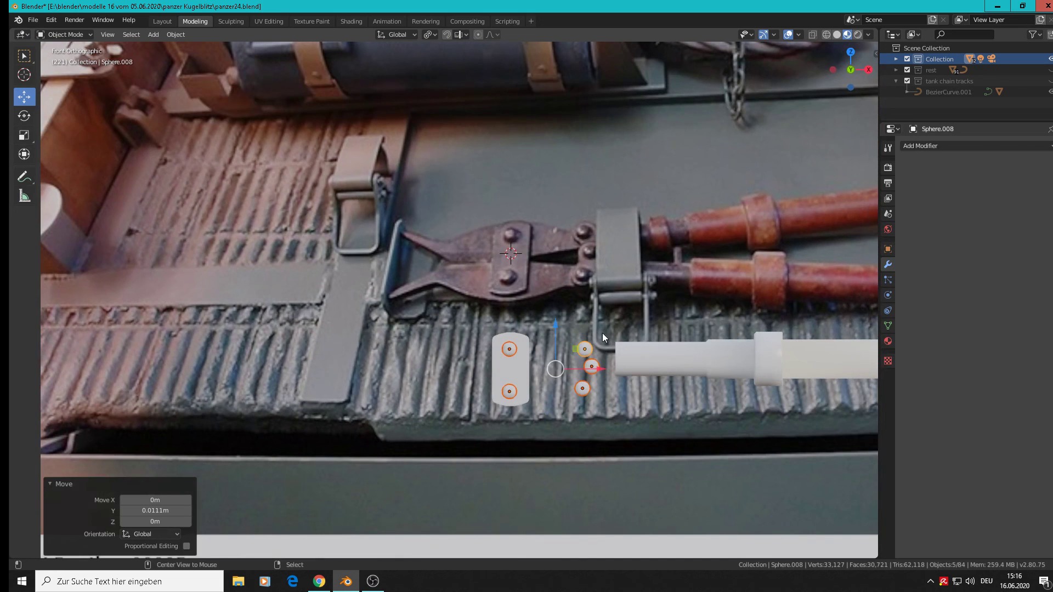
# Deselect all objects and save the file panzer24.blend
pyautogui.hotkey('alt', 'a')
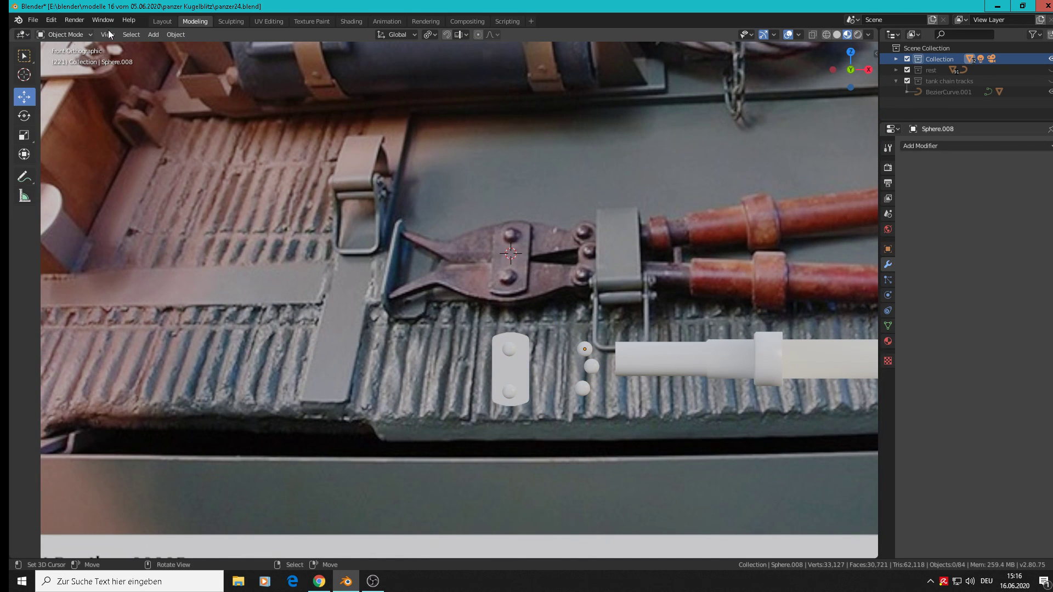
pyautogui.click(33, 21)
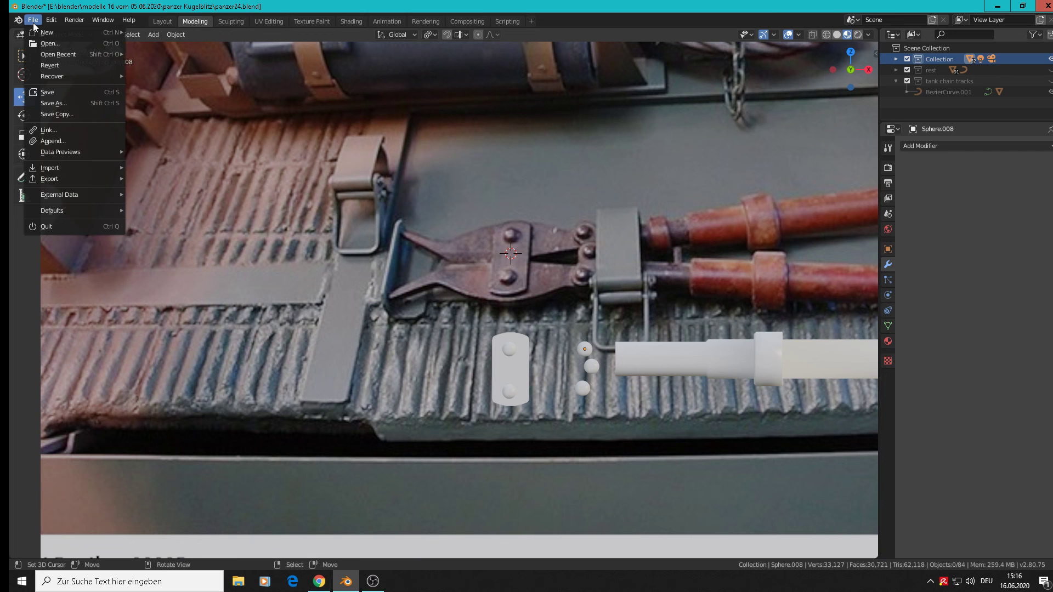
pyautogui.click(51, 93)
pyautogui.scroll(-3, 428, 256)
pyautogui.keyDown('shift'); pyautogui.moveTo(587, 319); pyautogui.dragTo(396, 314, button='middle'); pyautogui.keyUp('shift')
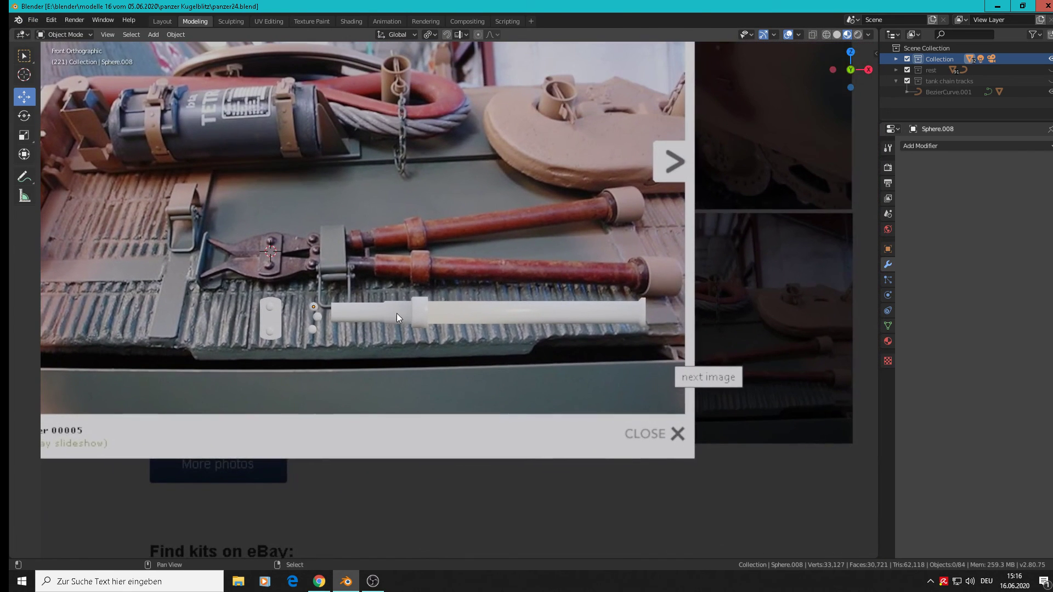